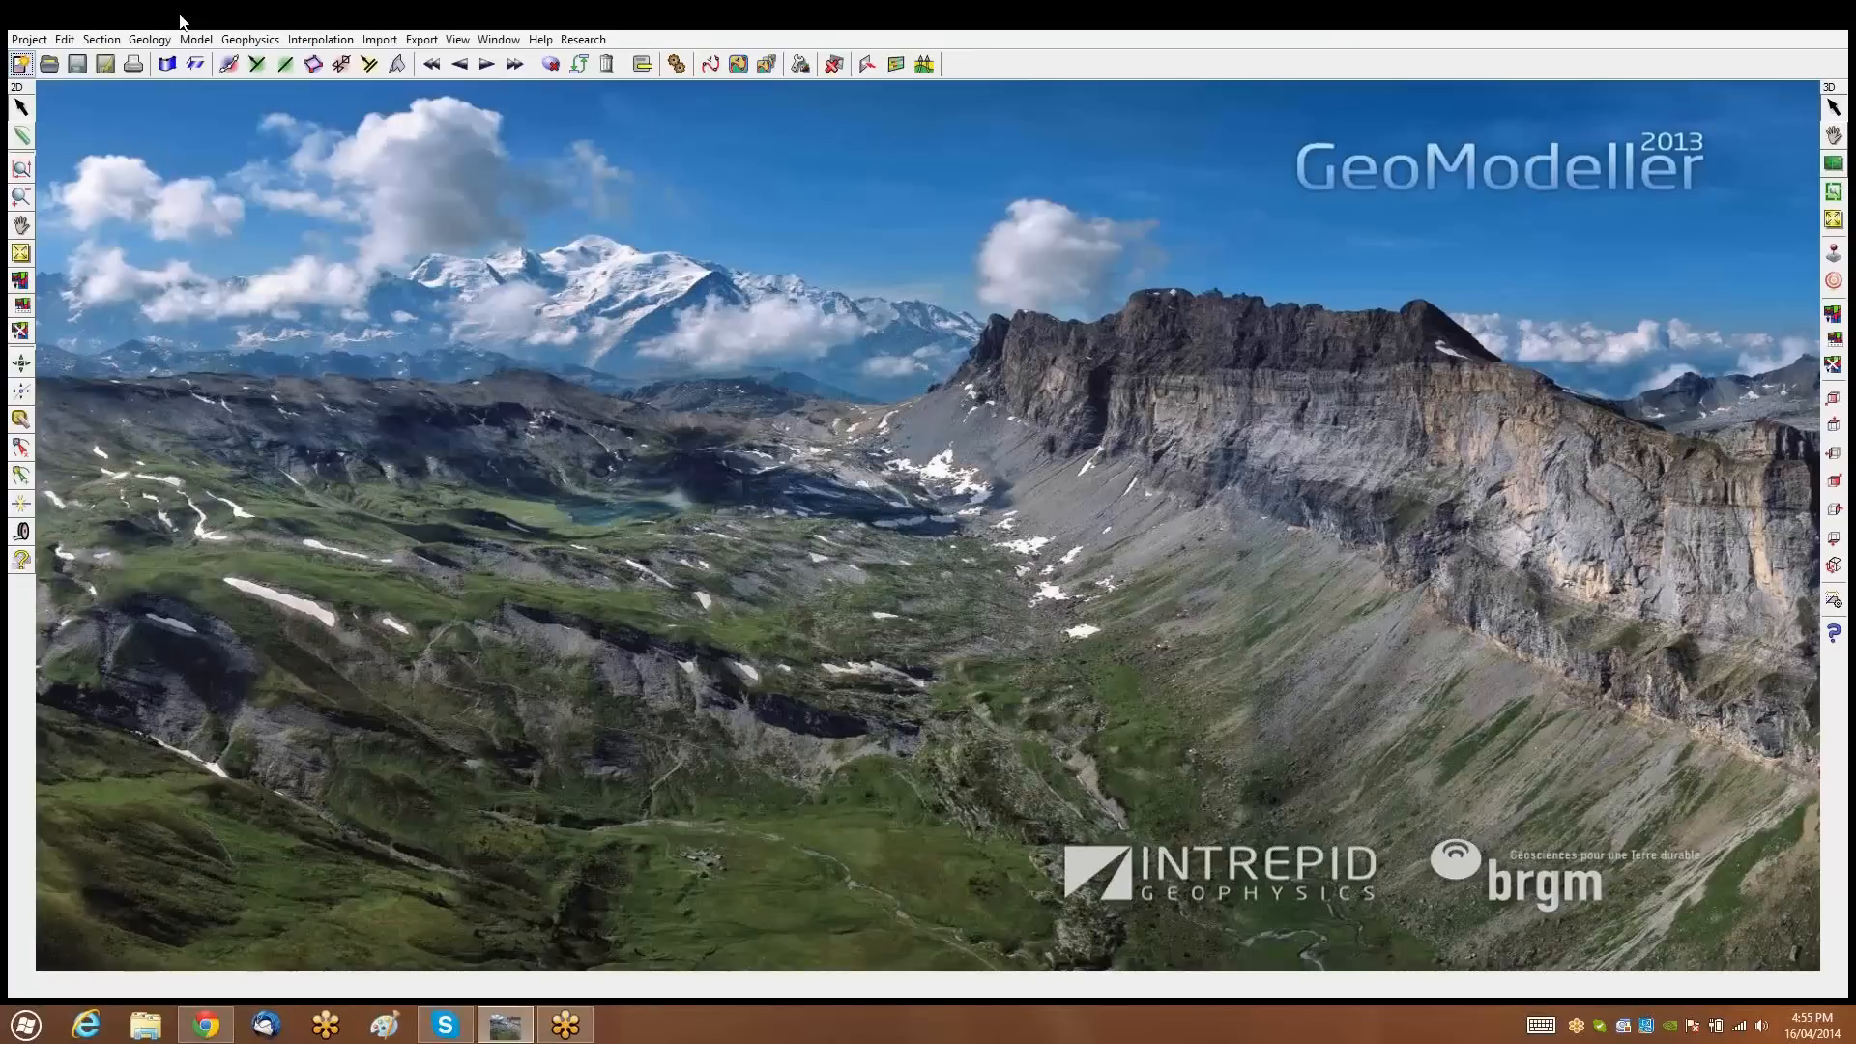
Open the recent project IronPRJ_00.xml and widen the 2D section viewer area beside the 3D view
click(28, 41)
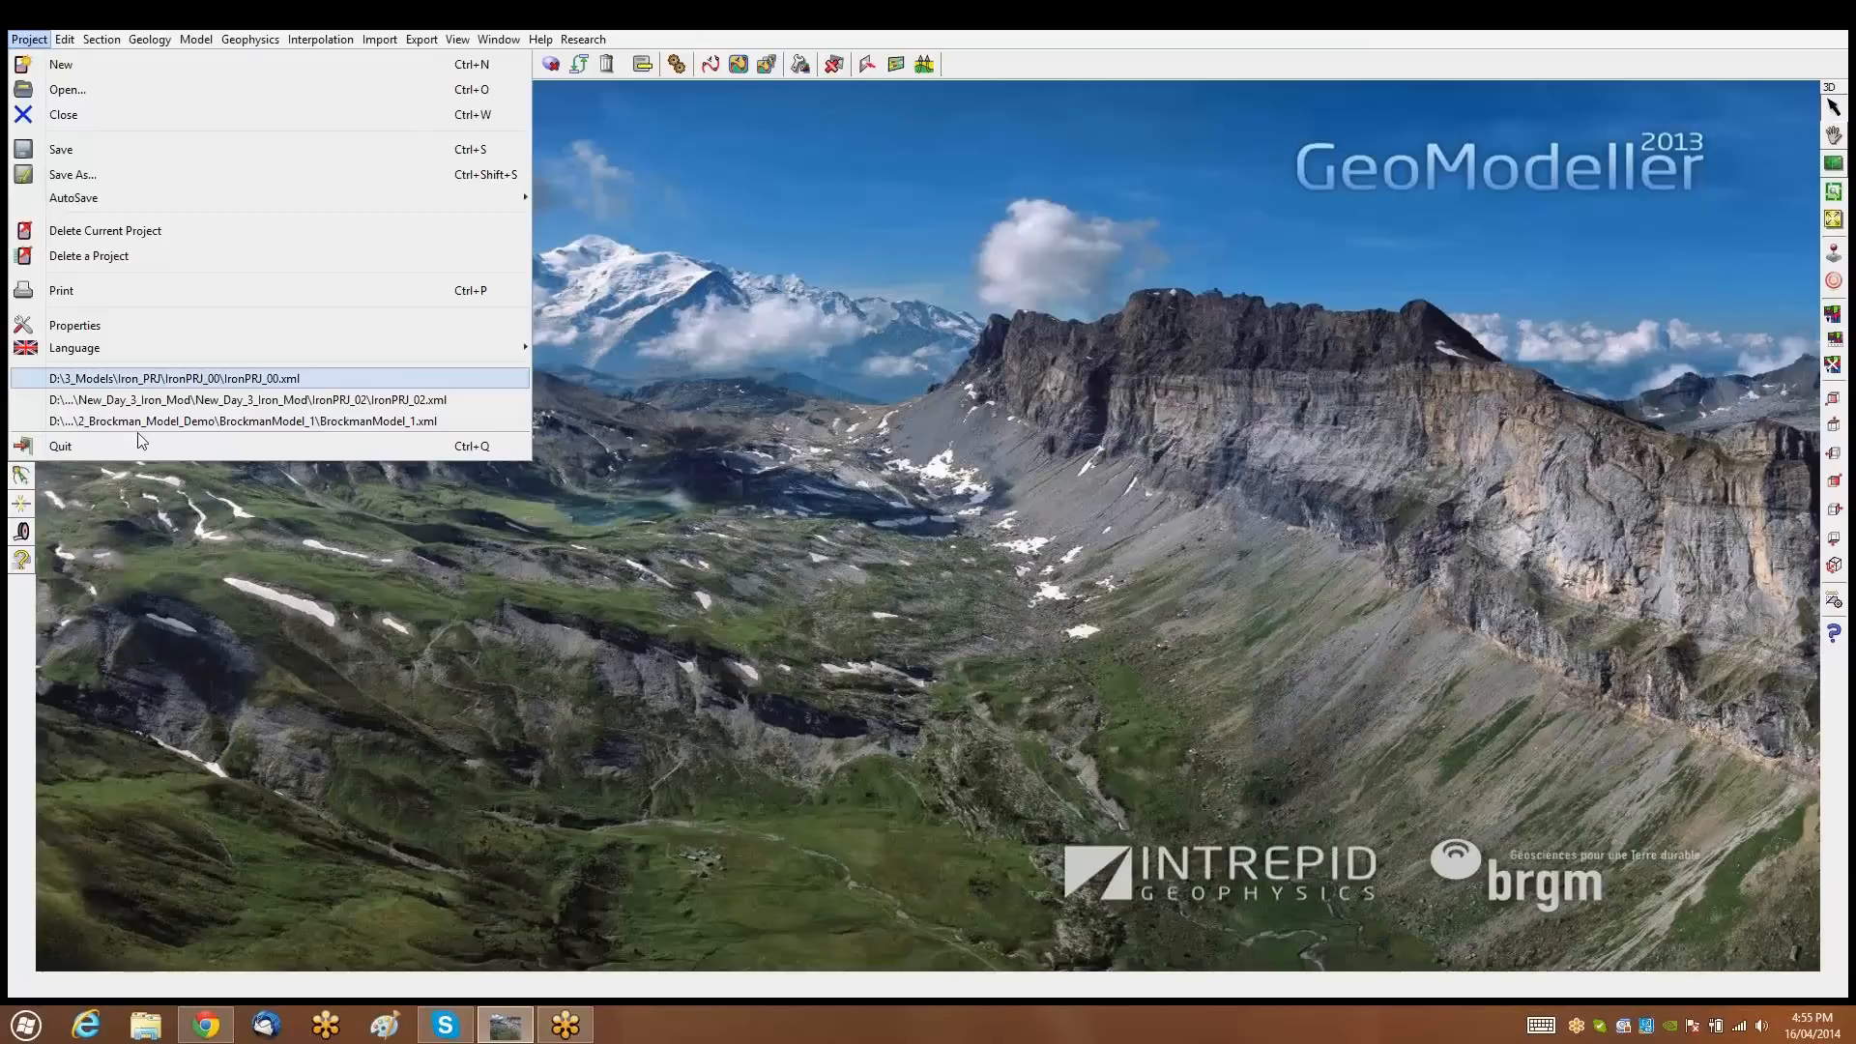
click(142, 379)
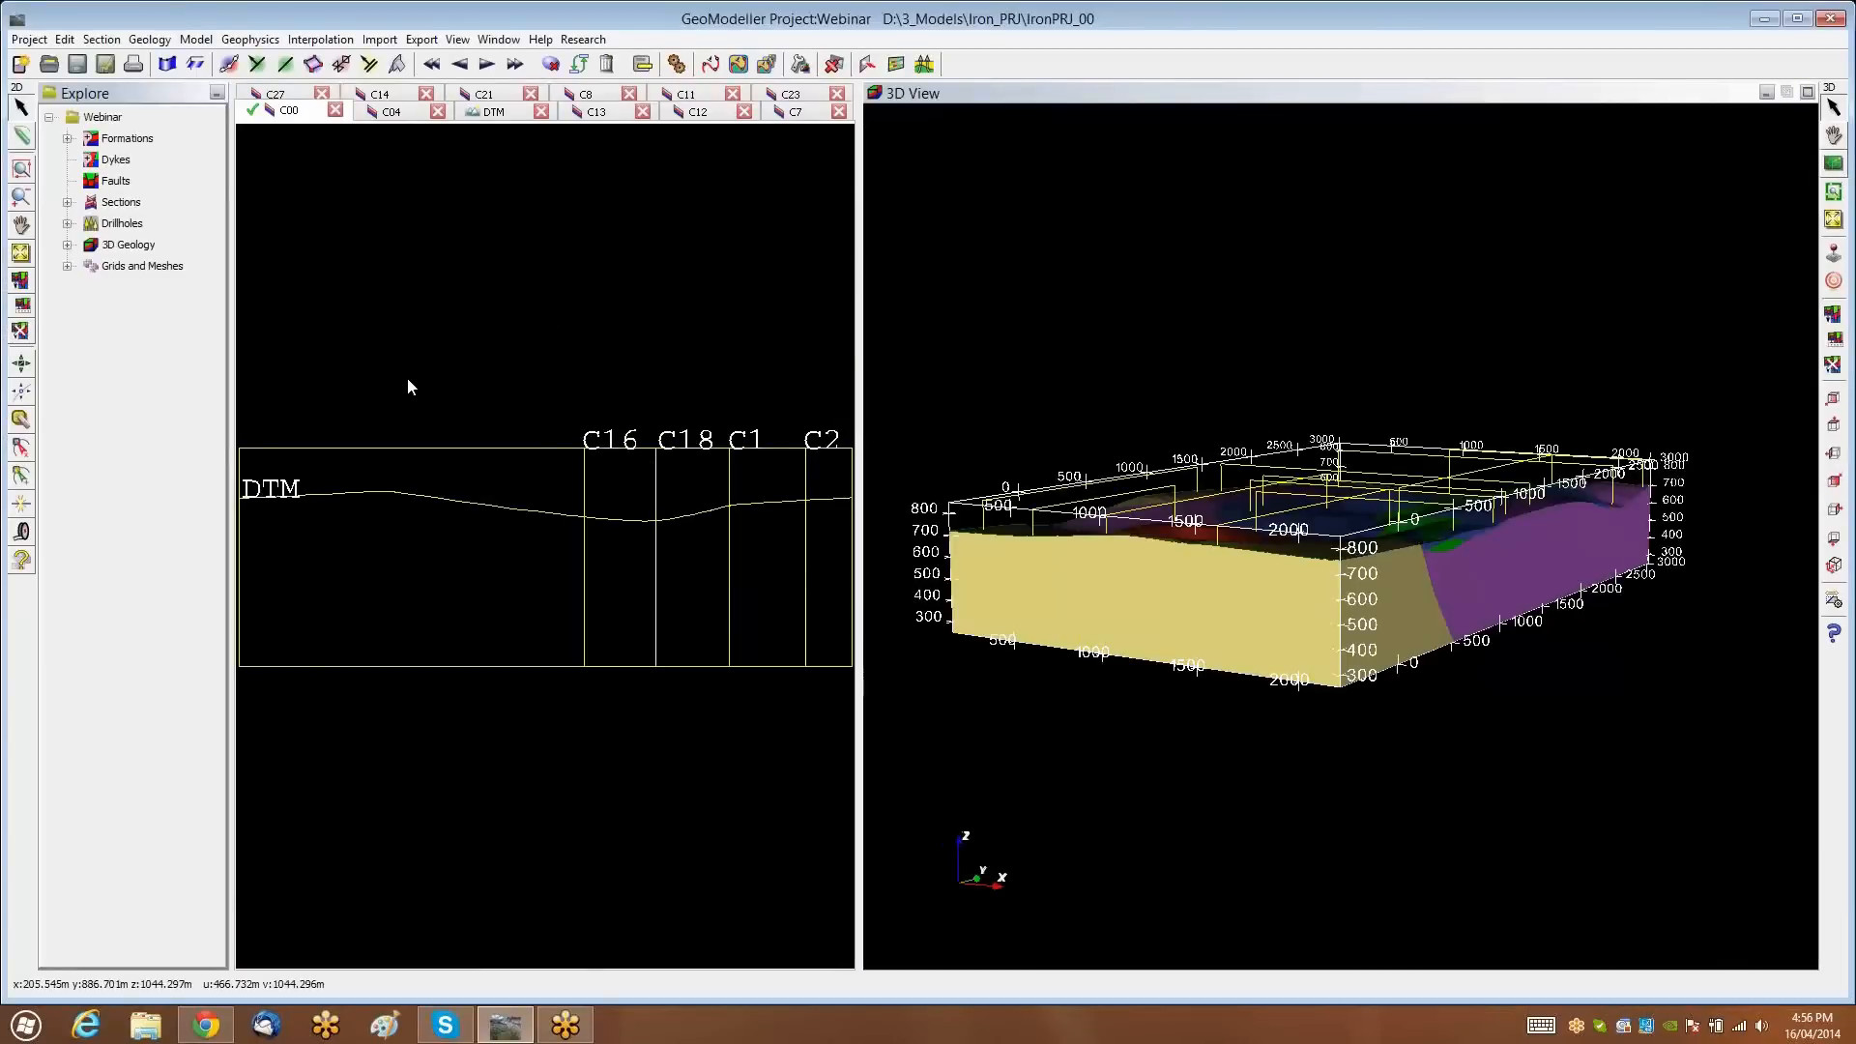
drag(1135, 597, 1117, 832)
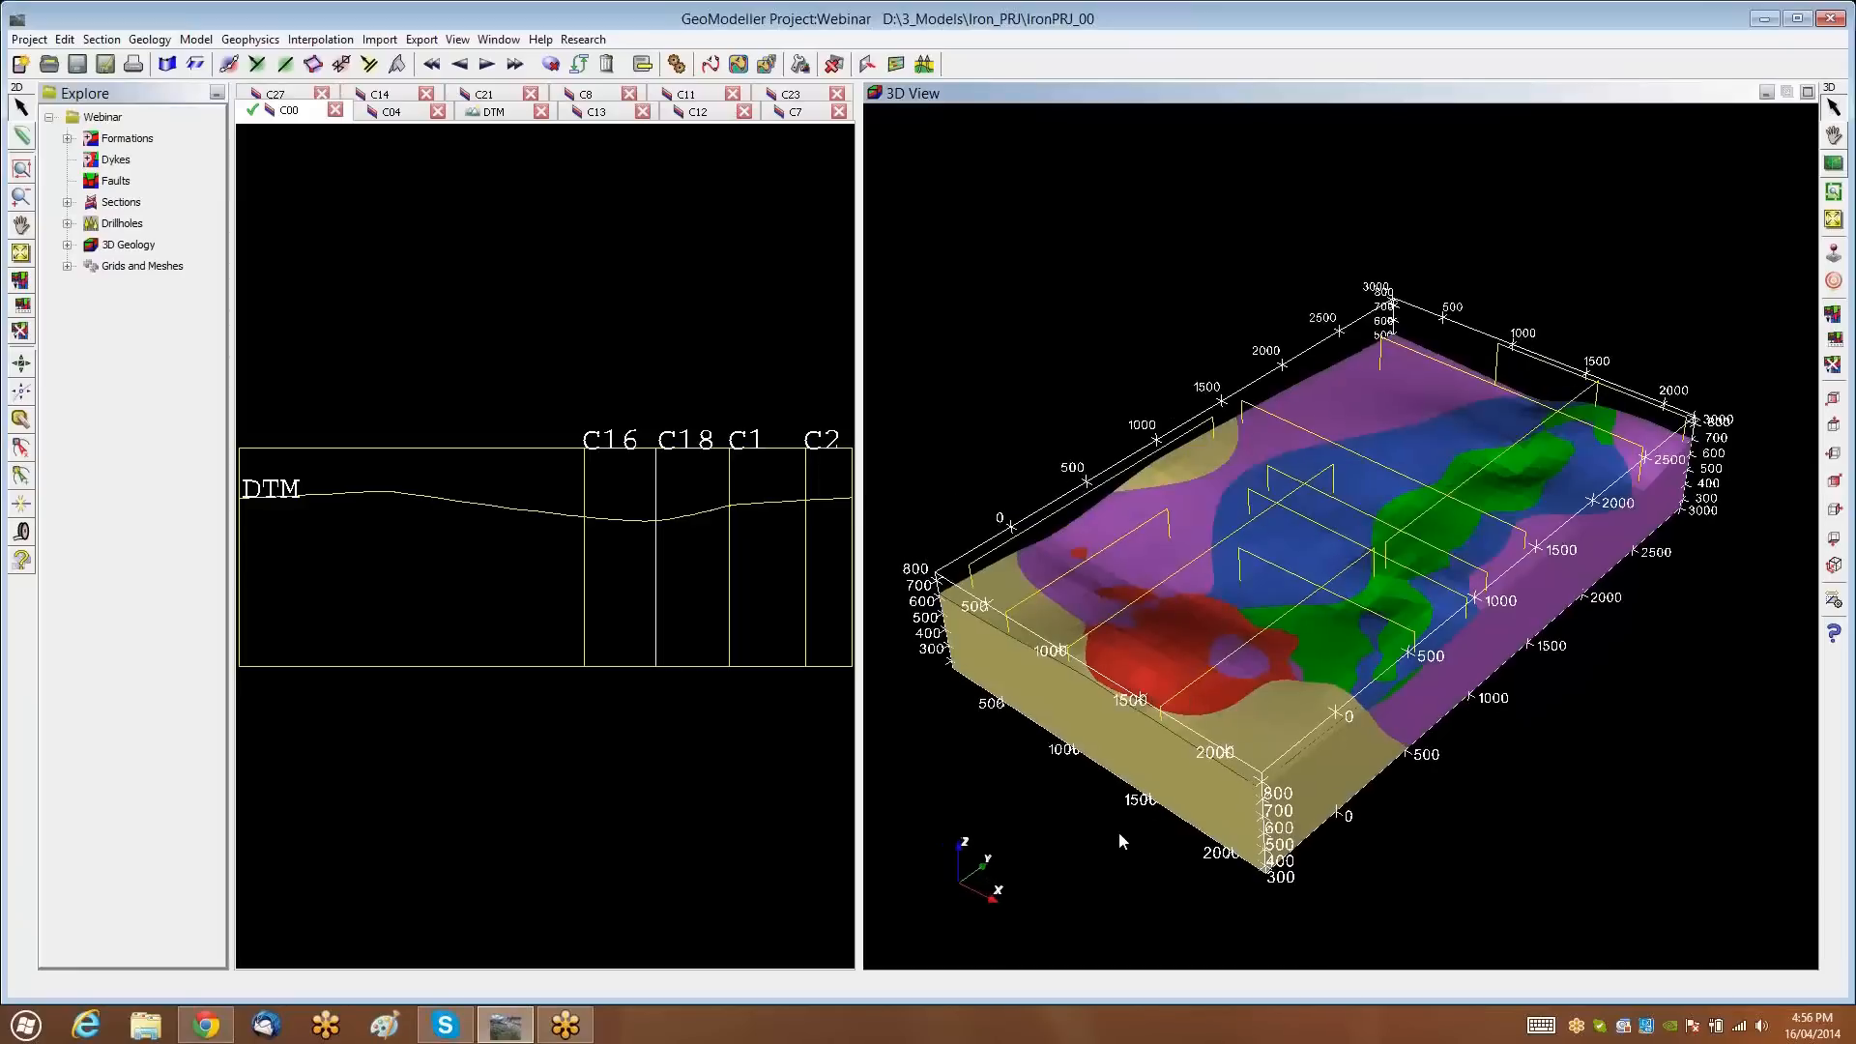
drag(860, 344, 1020, 340)
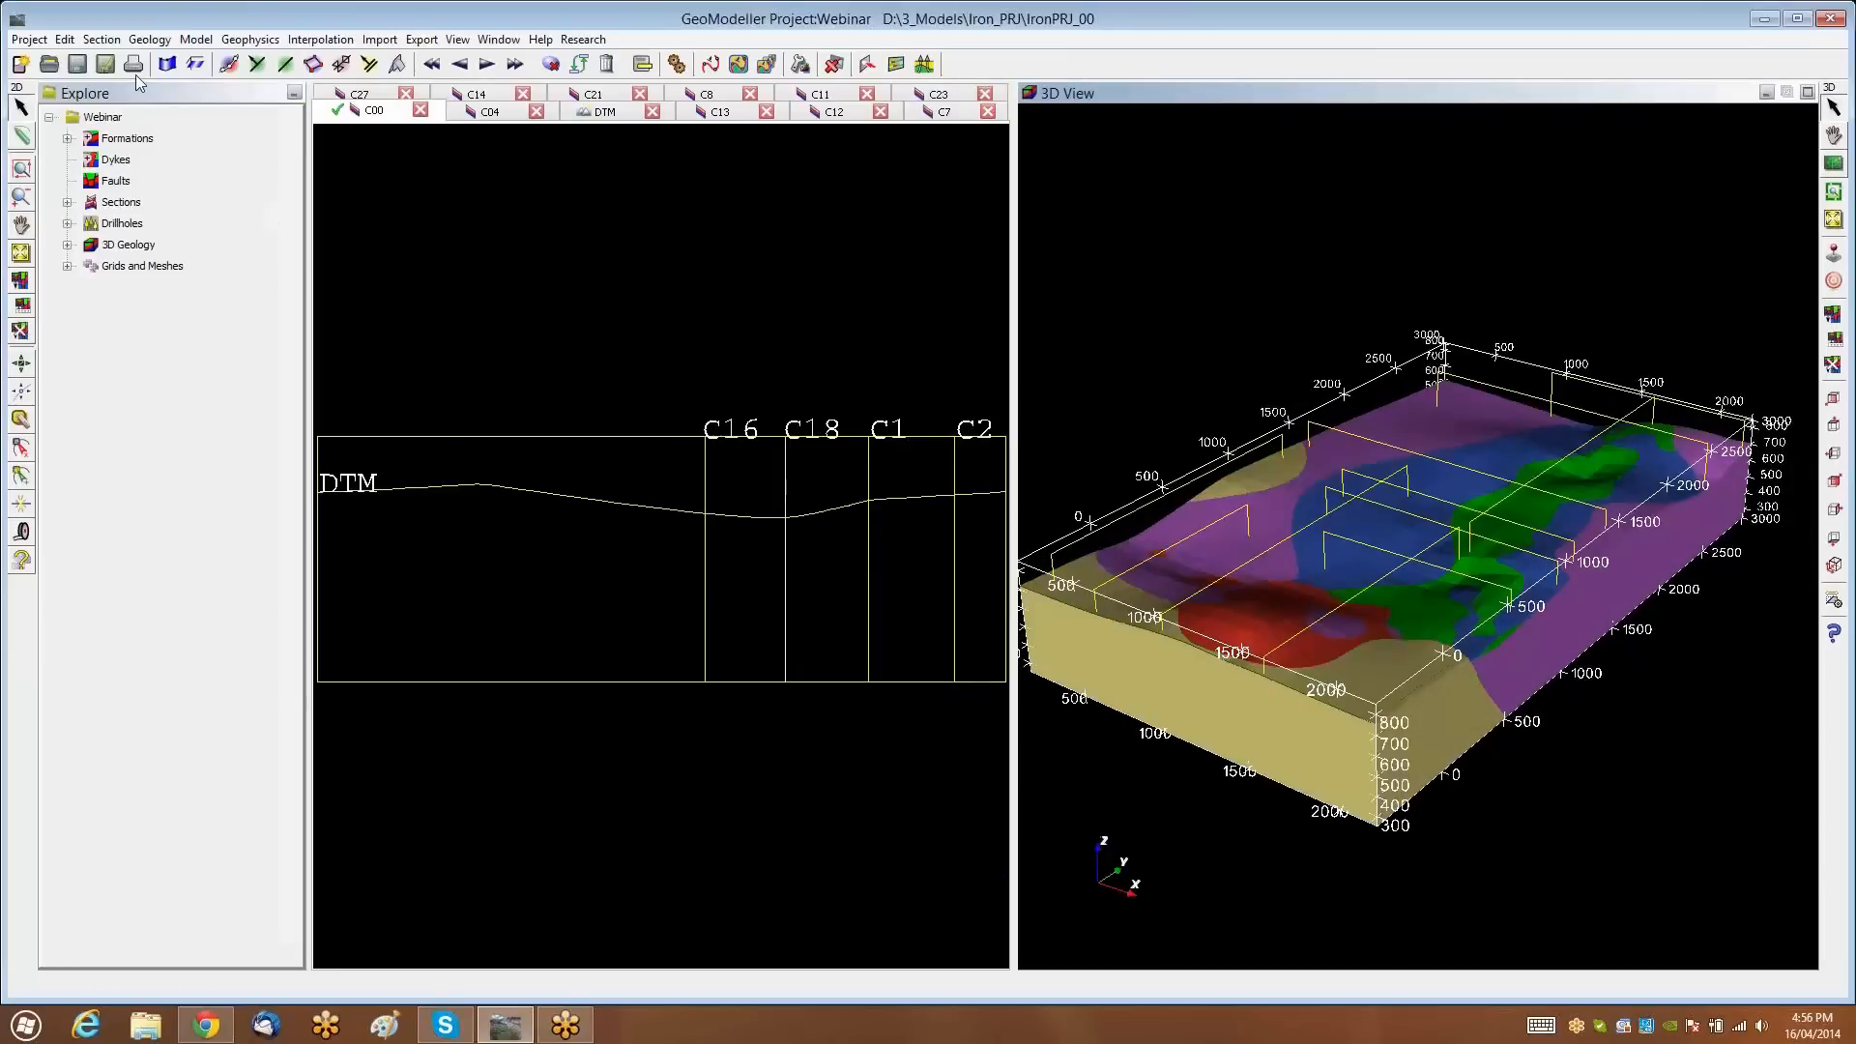
Visualise the project's stratigraphic pile to review the formation order and colours, and close the viewer
click(143, 41)
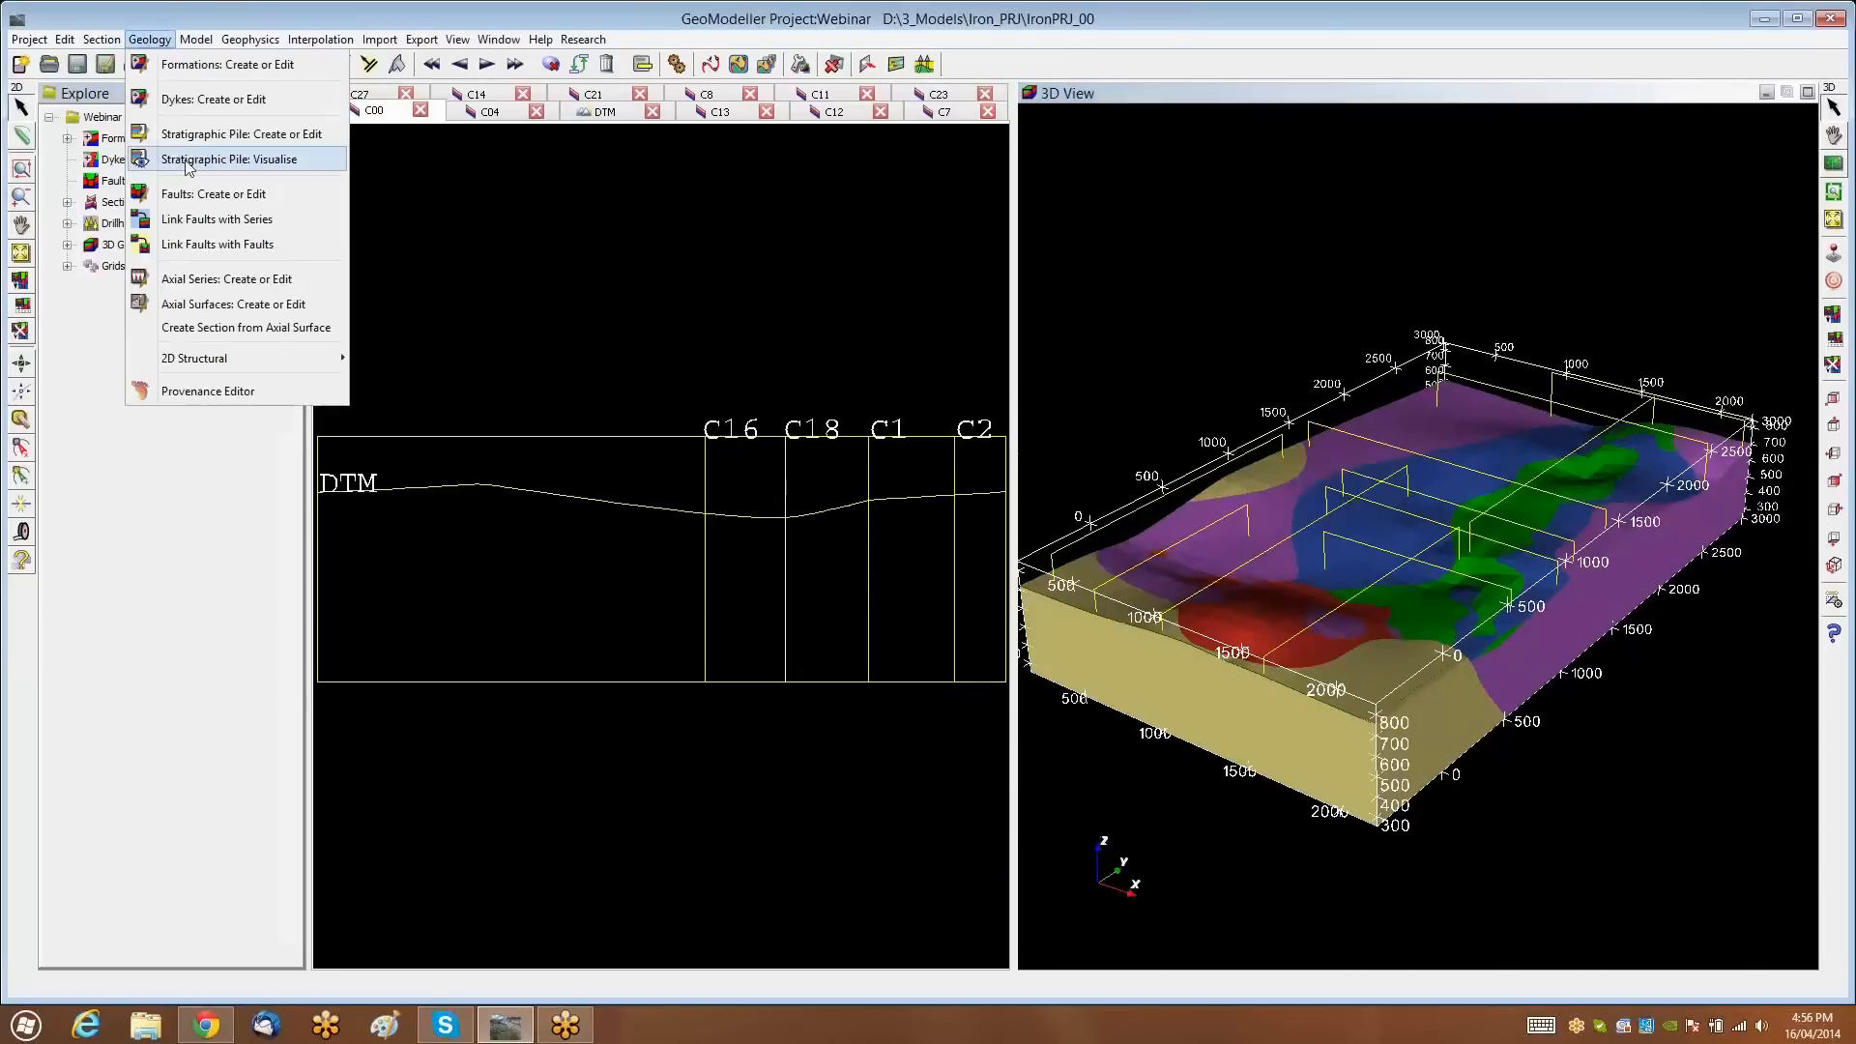
click(184, 160)
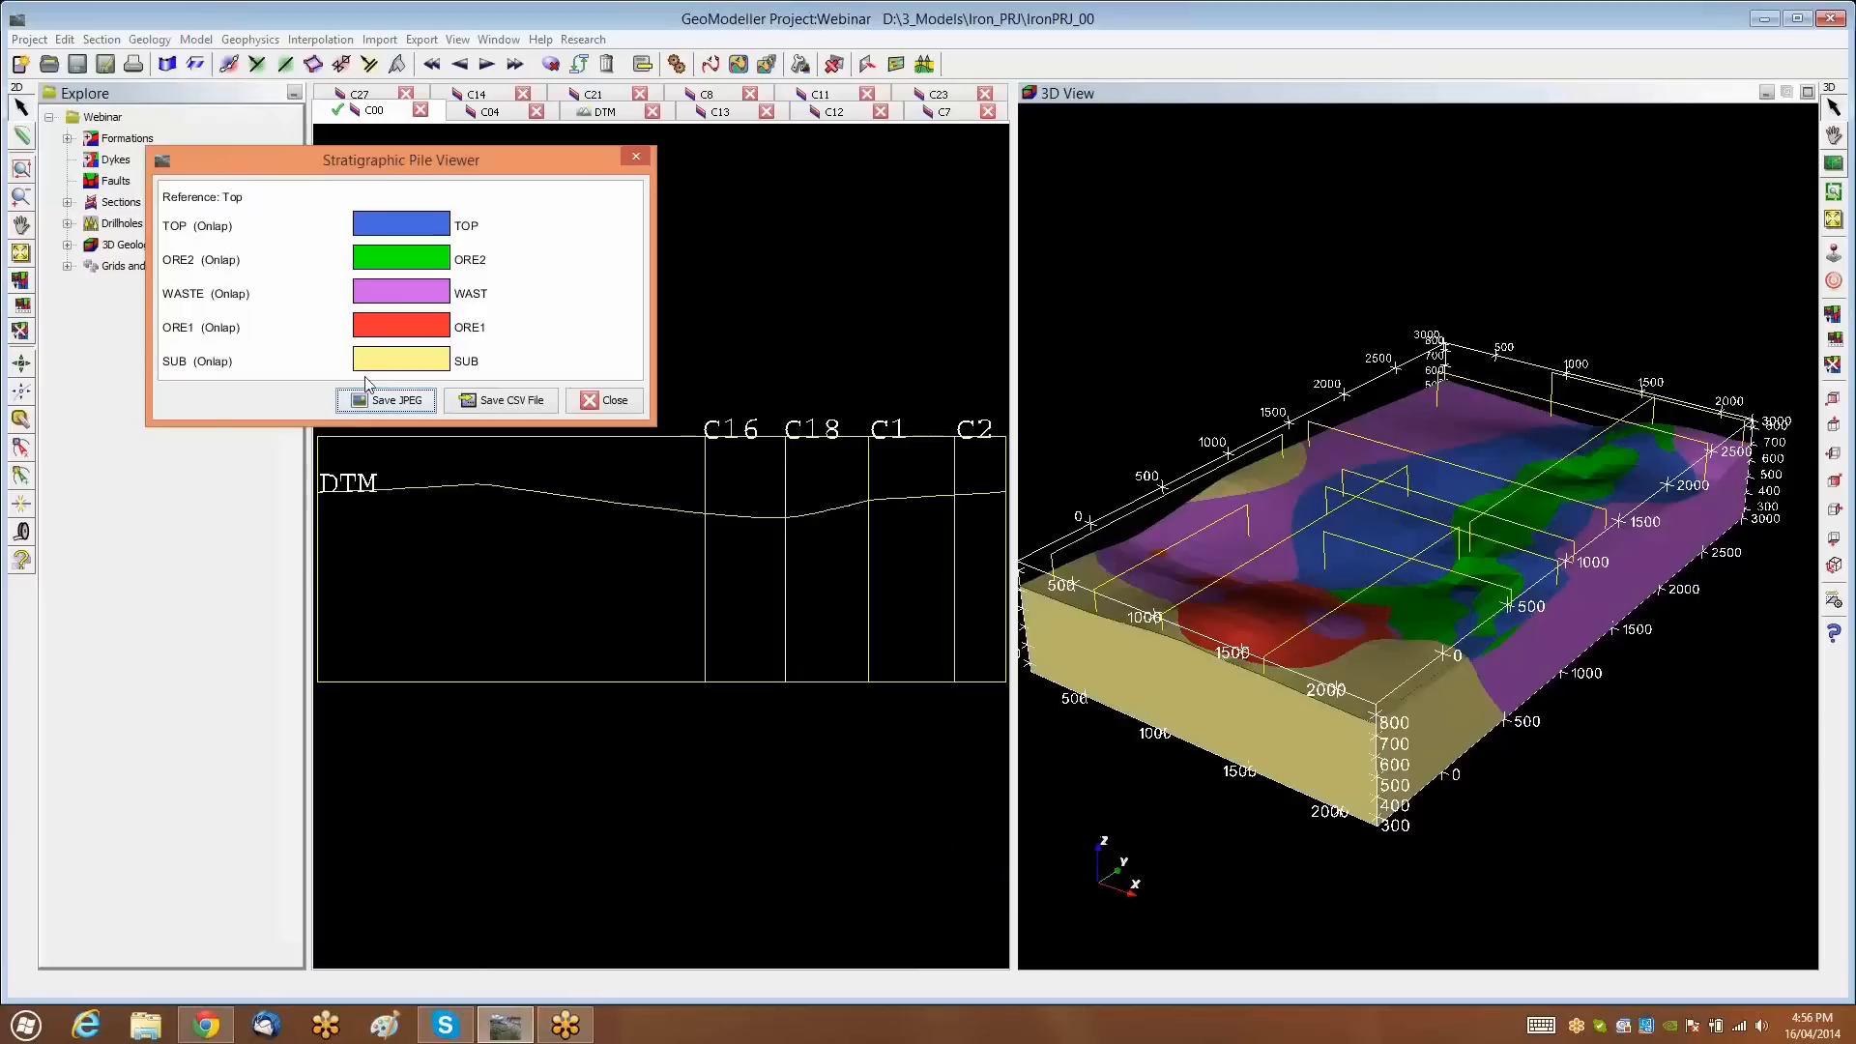
click(636, 156)
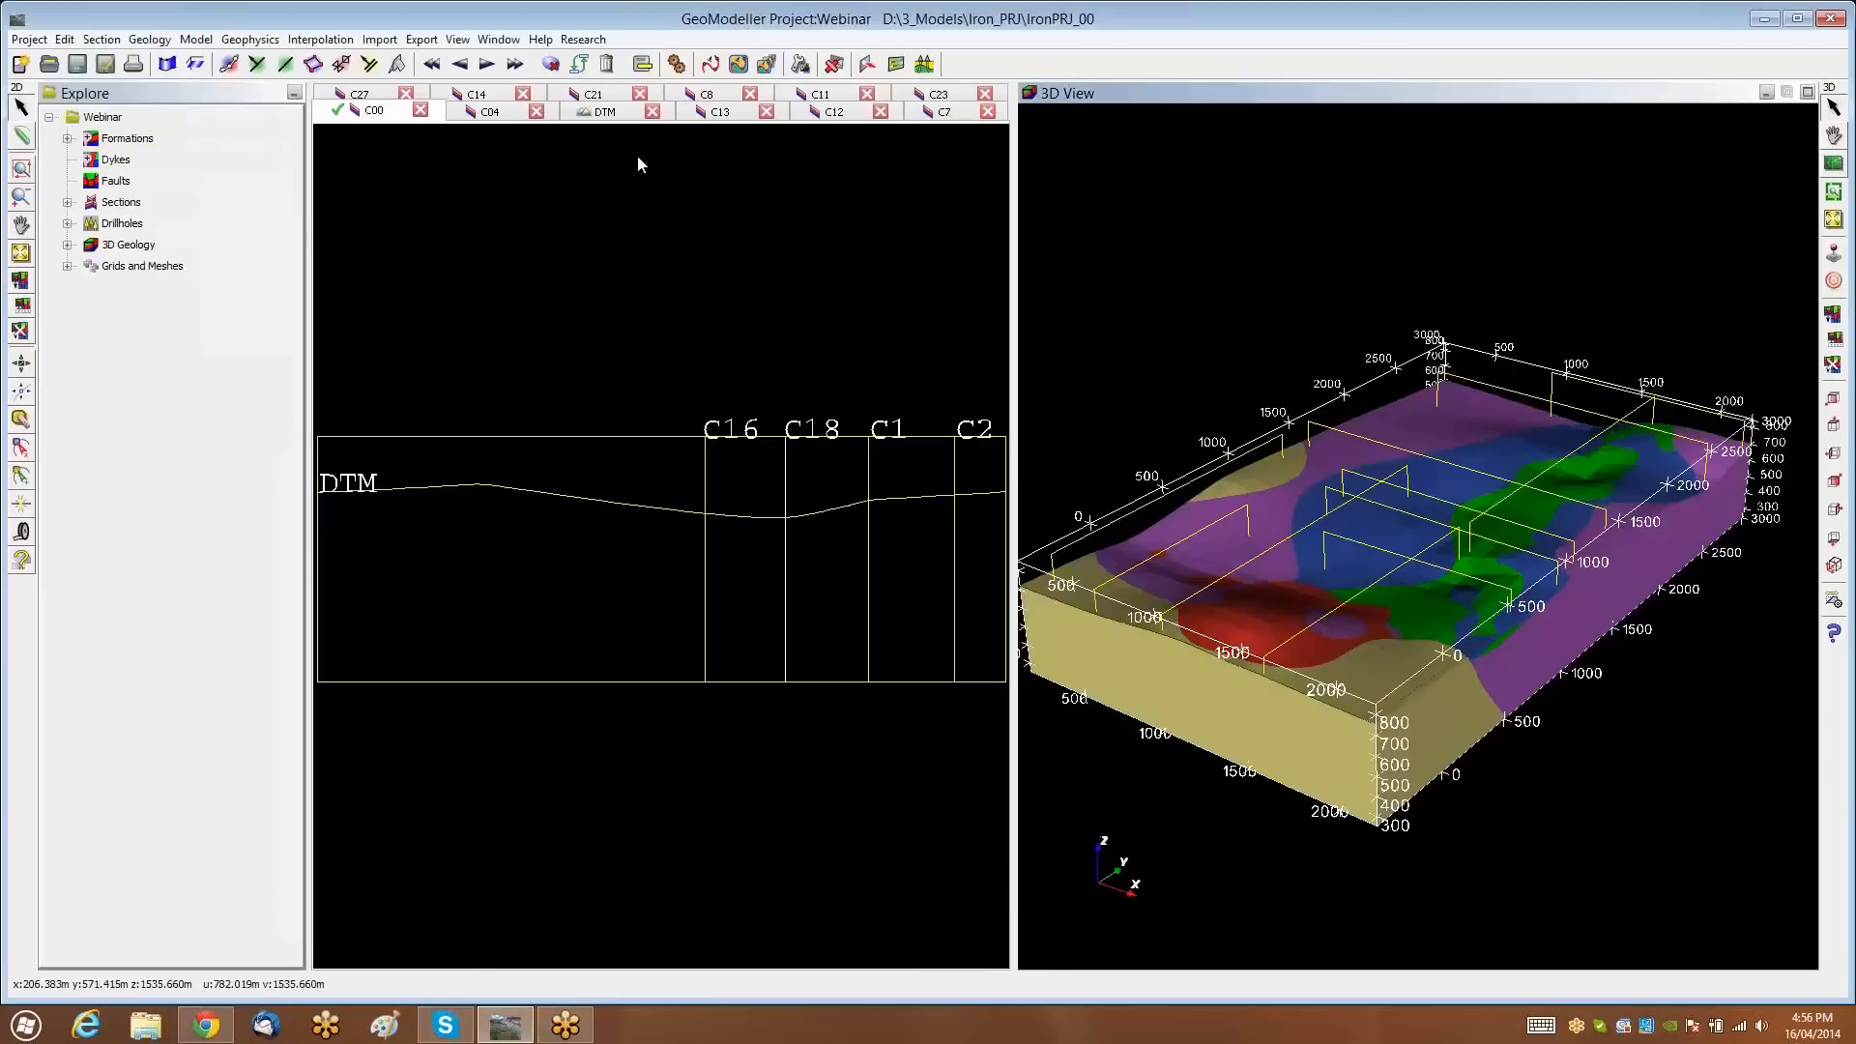
Display the DTM section in the 2D viewer and hide the 3D geology model from the 3D view
click(609, 112)
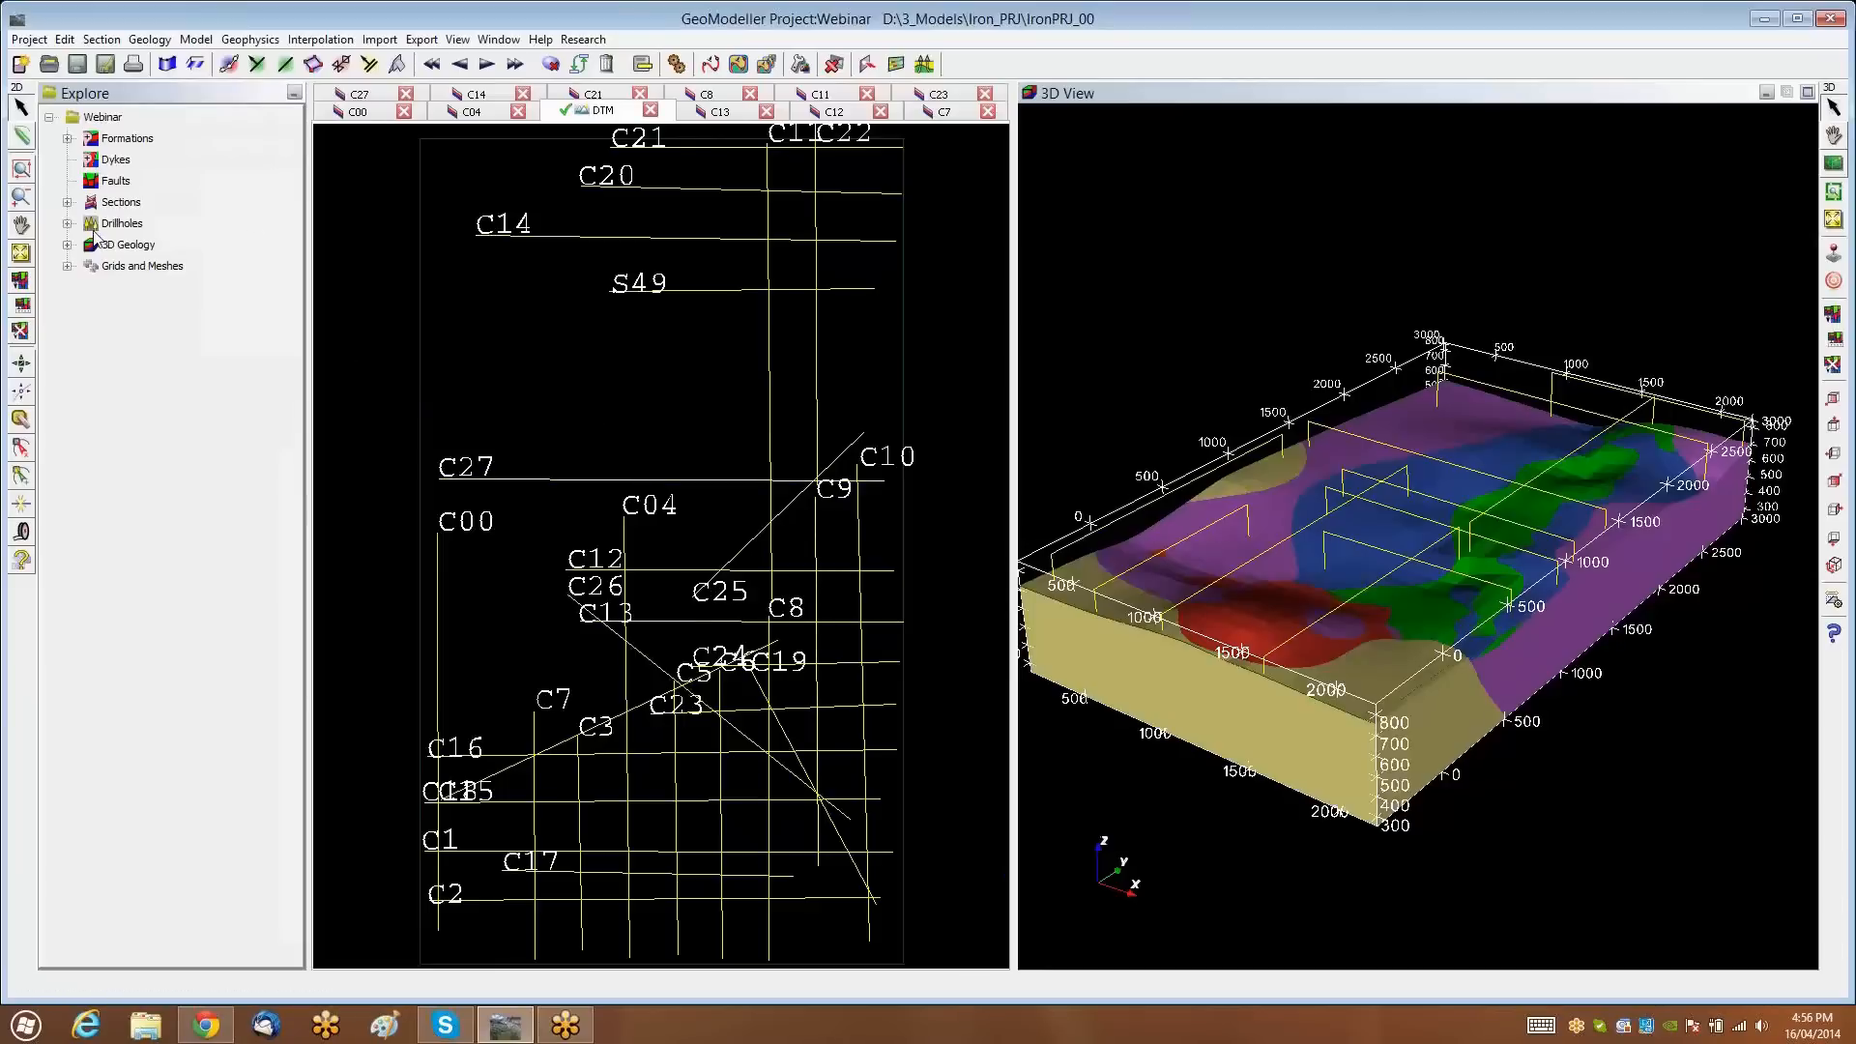
click(68, 246)
click(135, 248)
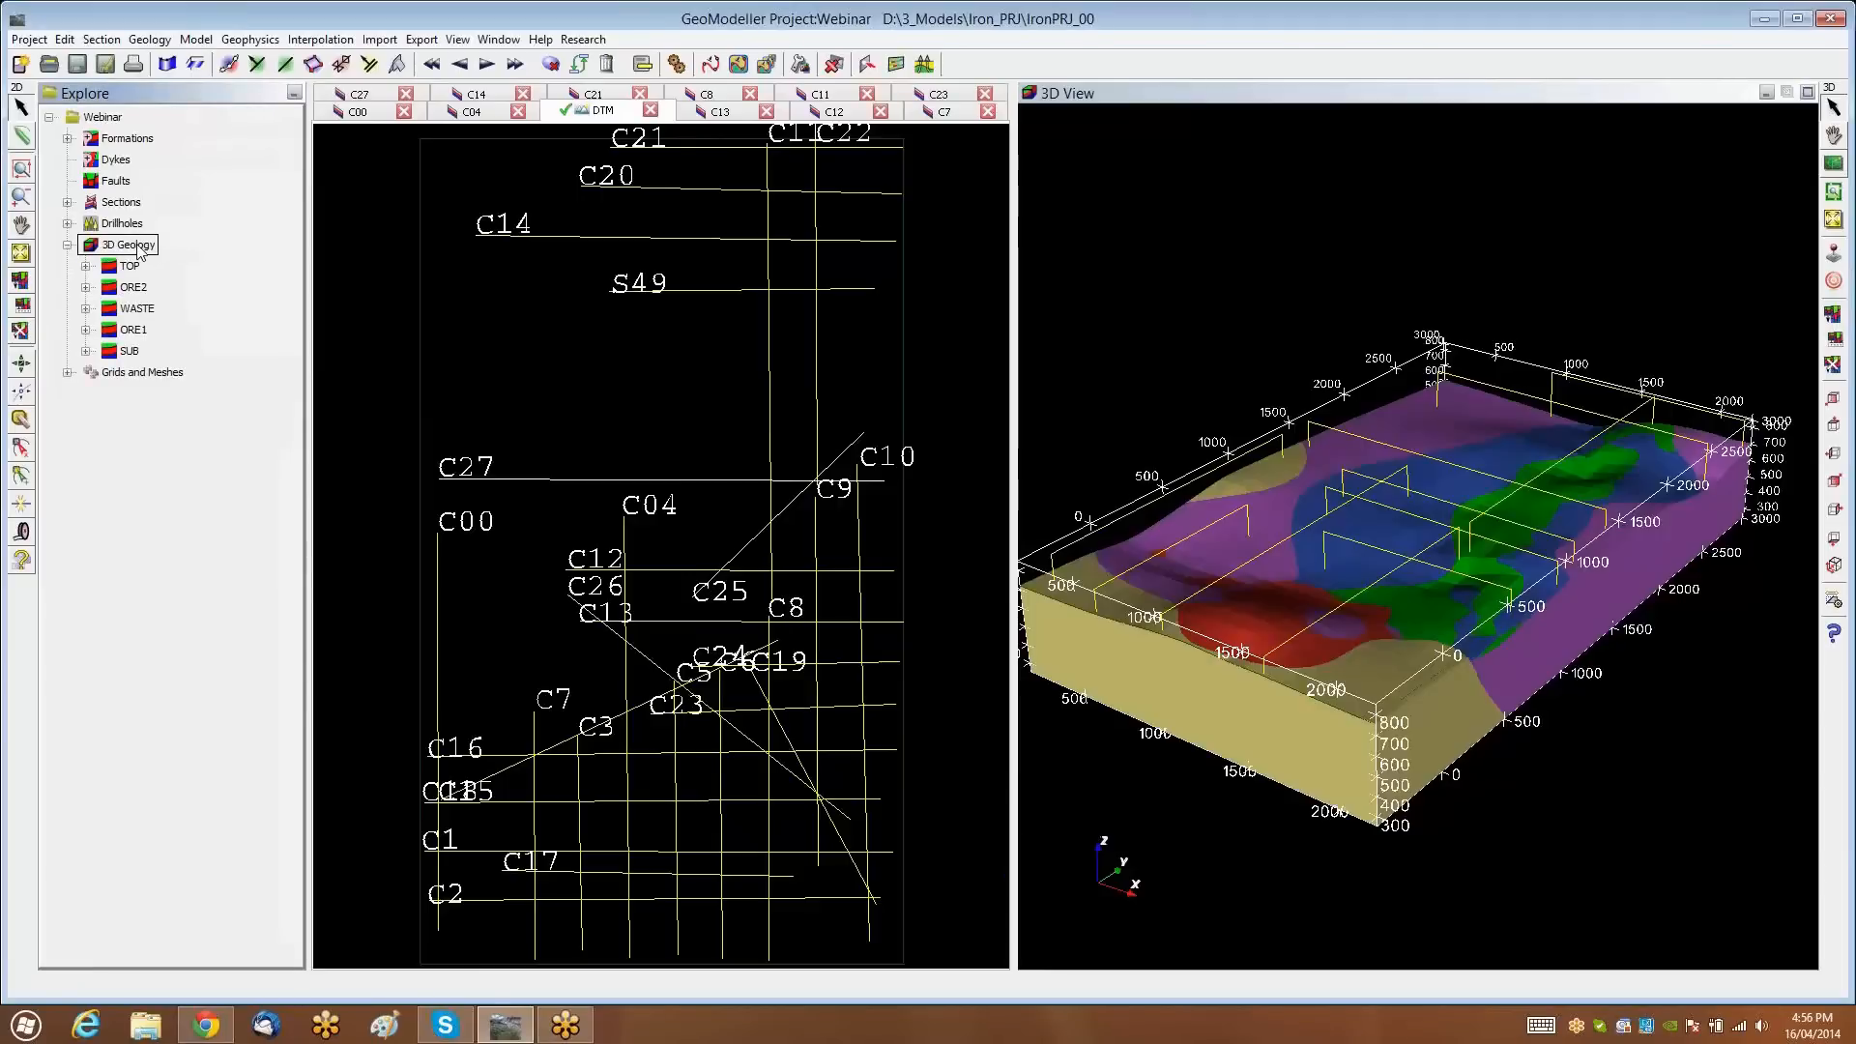
right_click(139, 250)
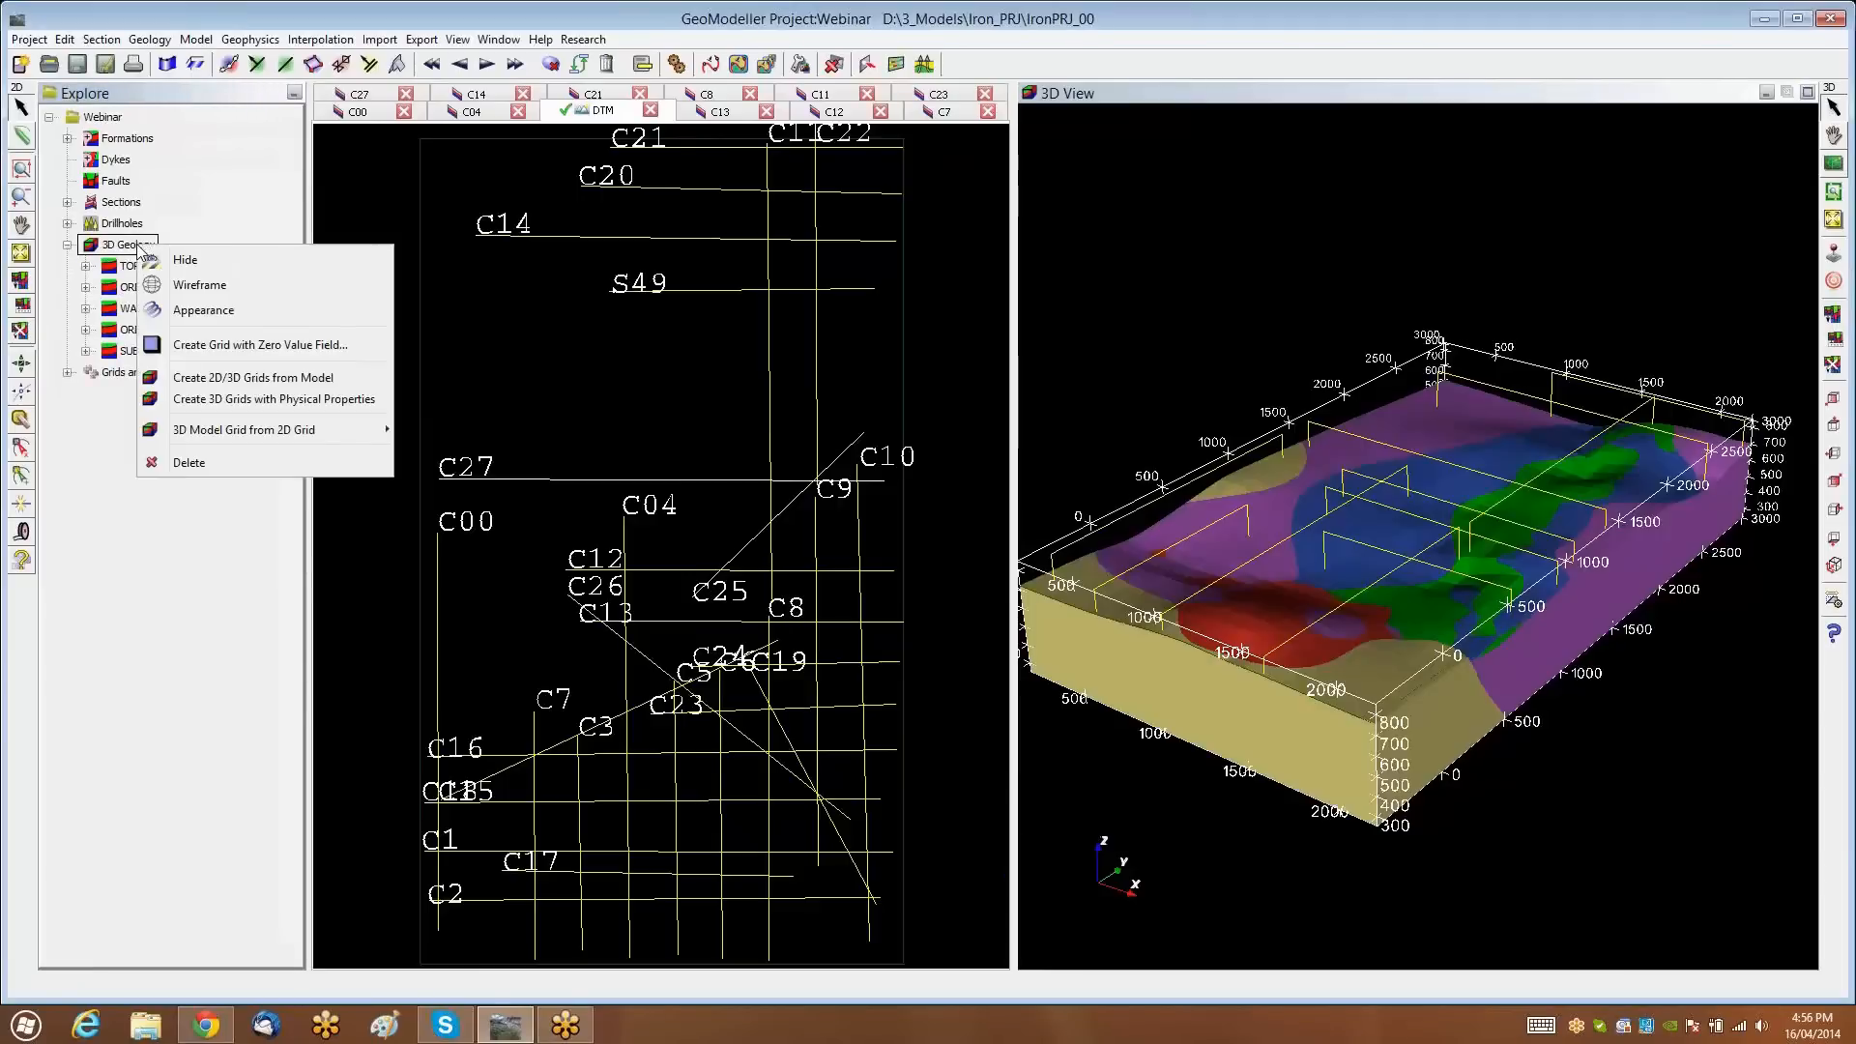
click(201, 259)
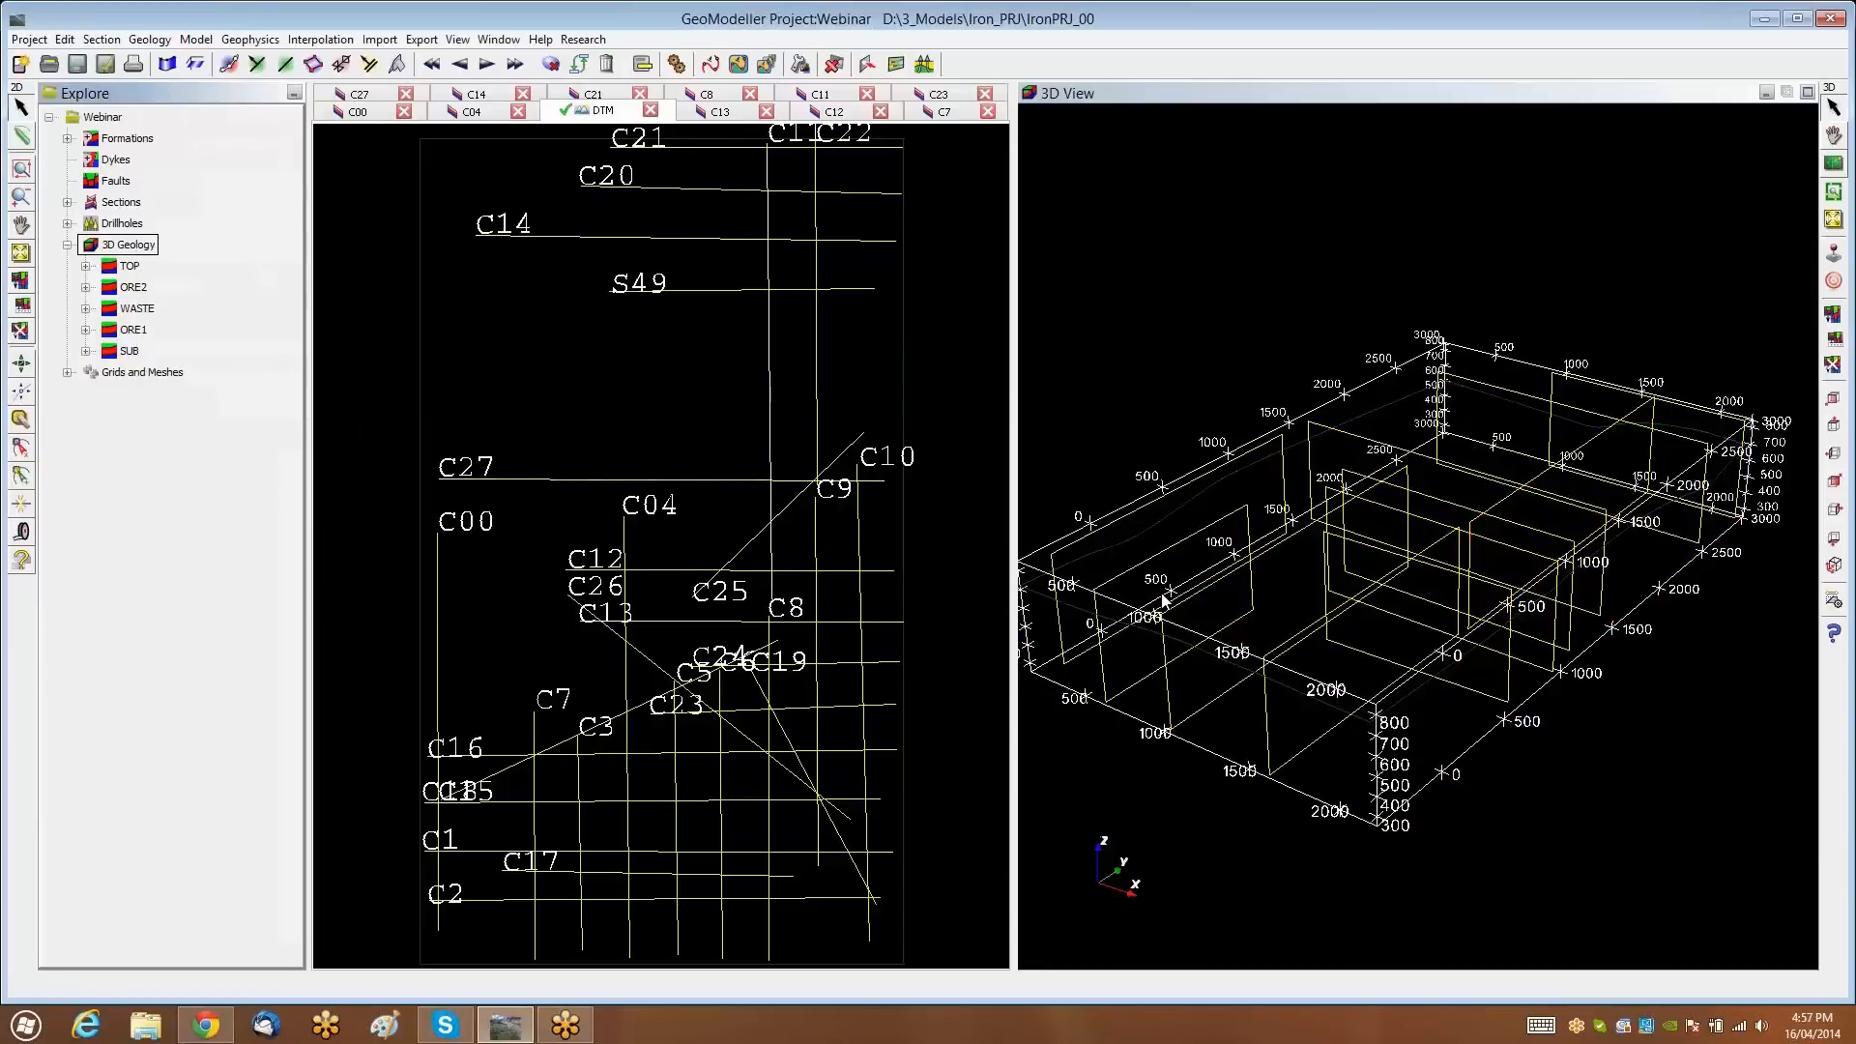
Show all drillholes in the 3D viewer with a radius of 25 m
drag(1263, 600, 1244, 263)
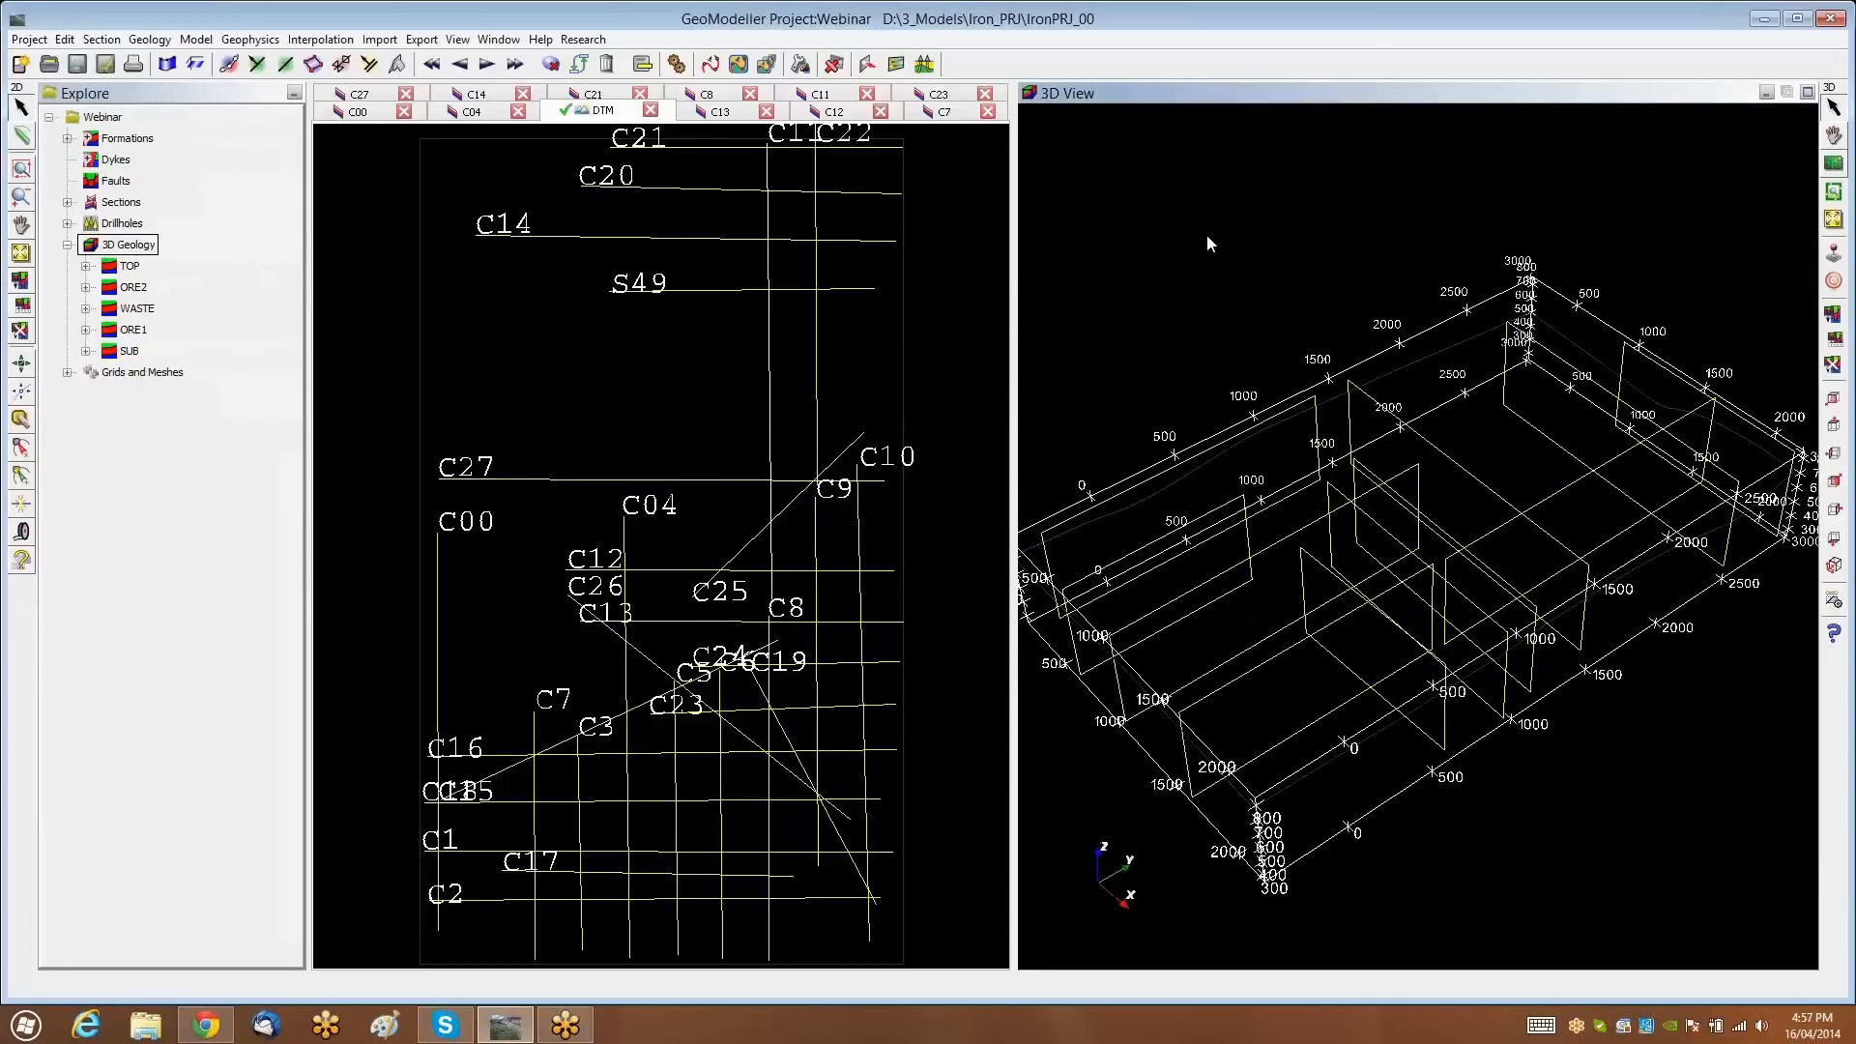
click(459, 43)
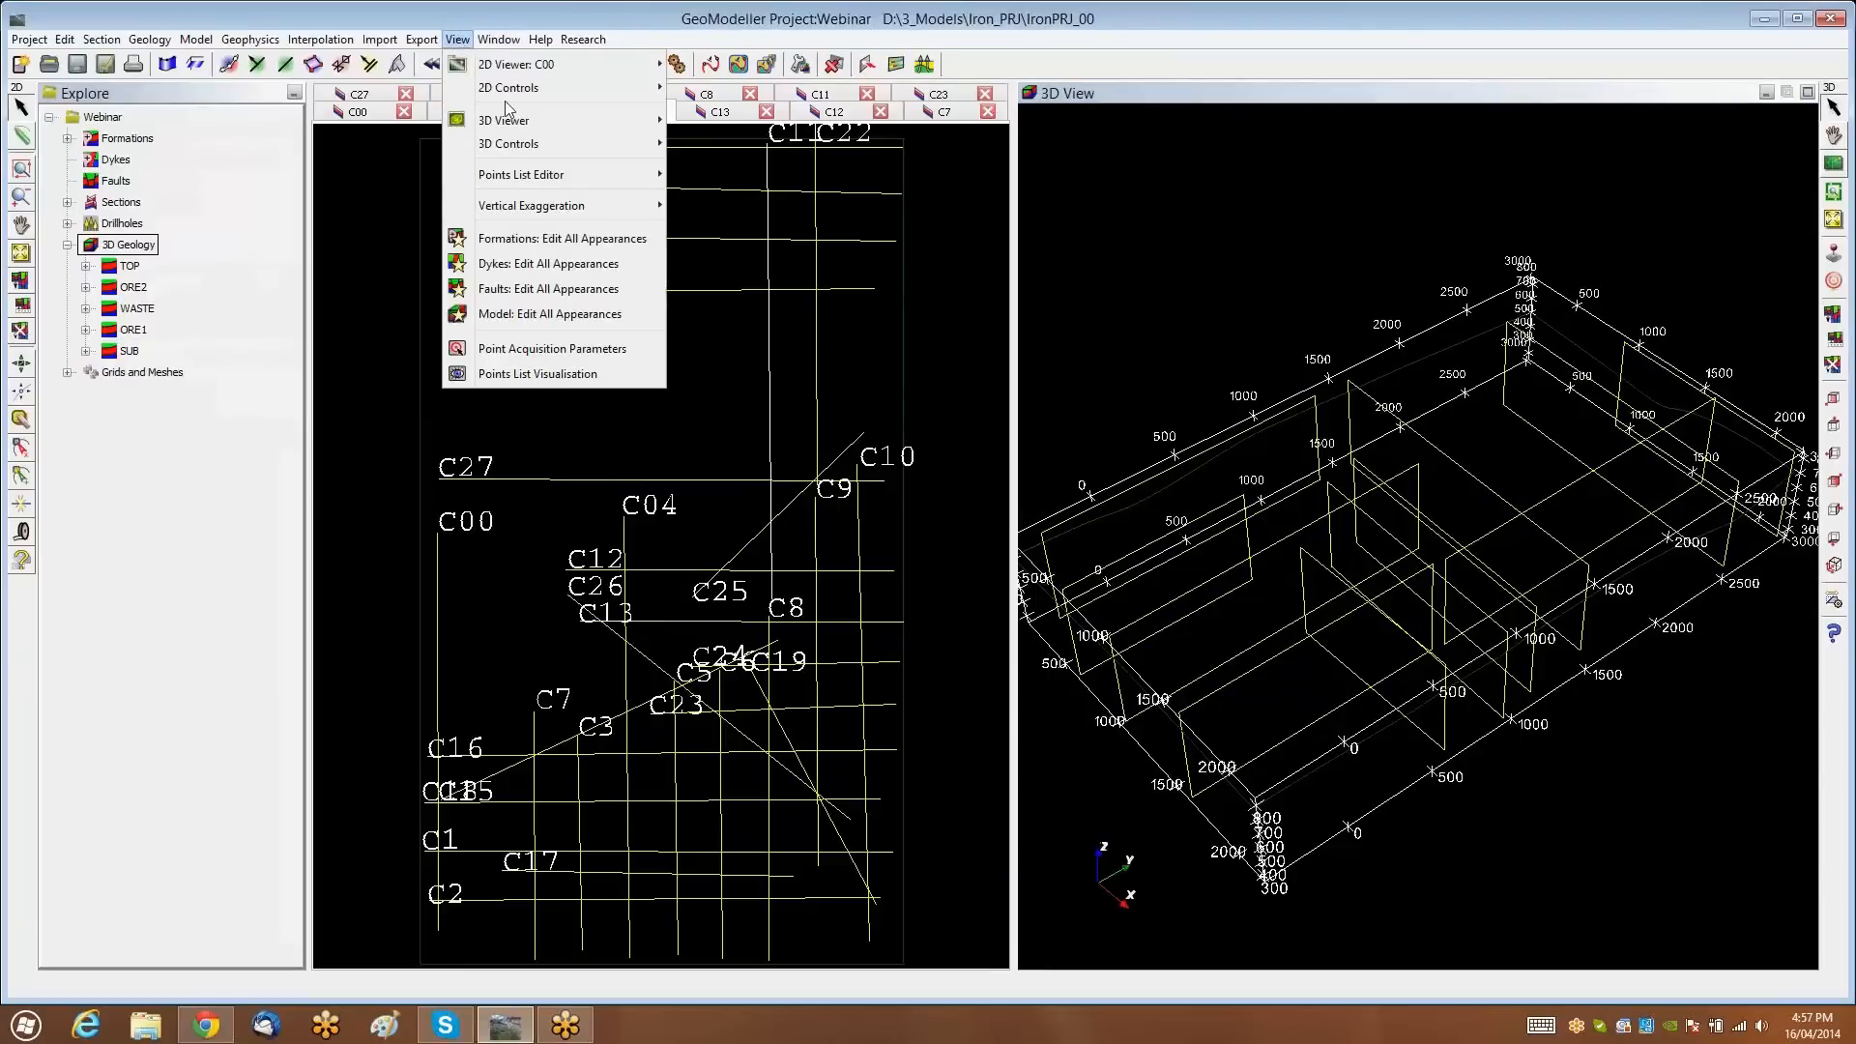
mouse_move(513, 129)
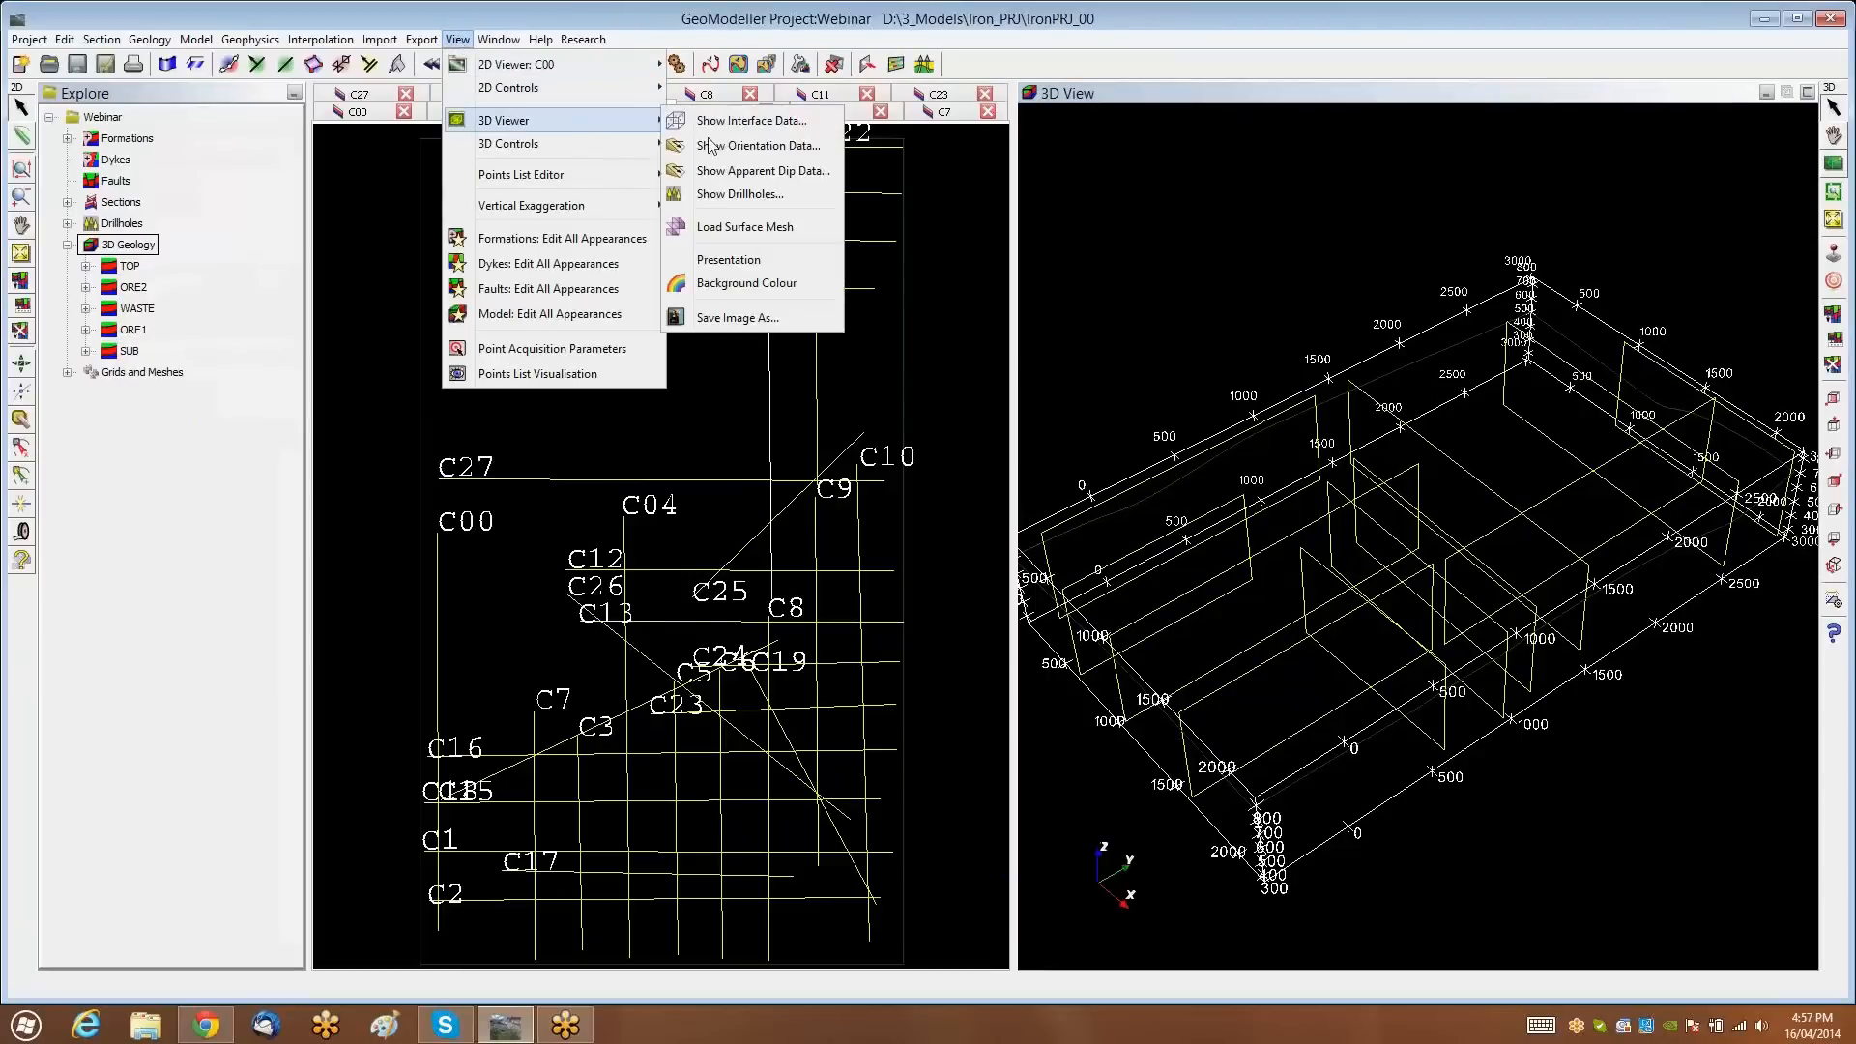
click(739, 194)
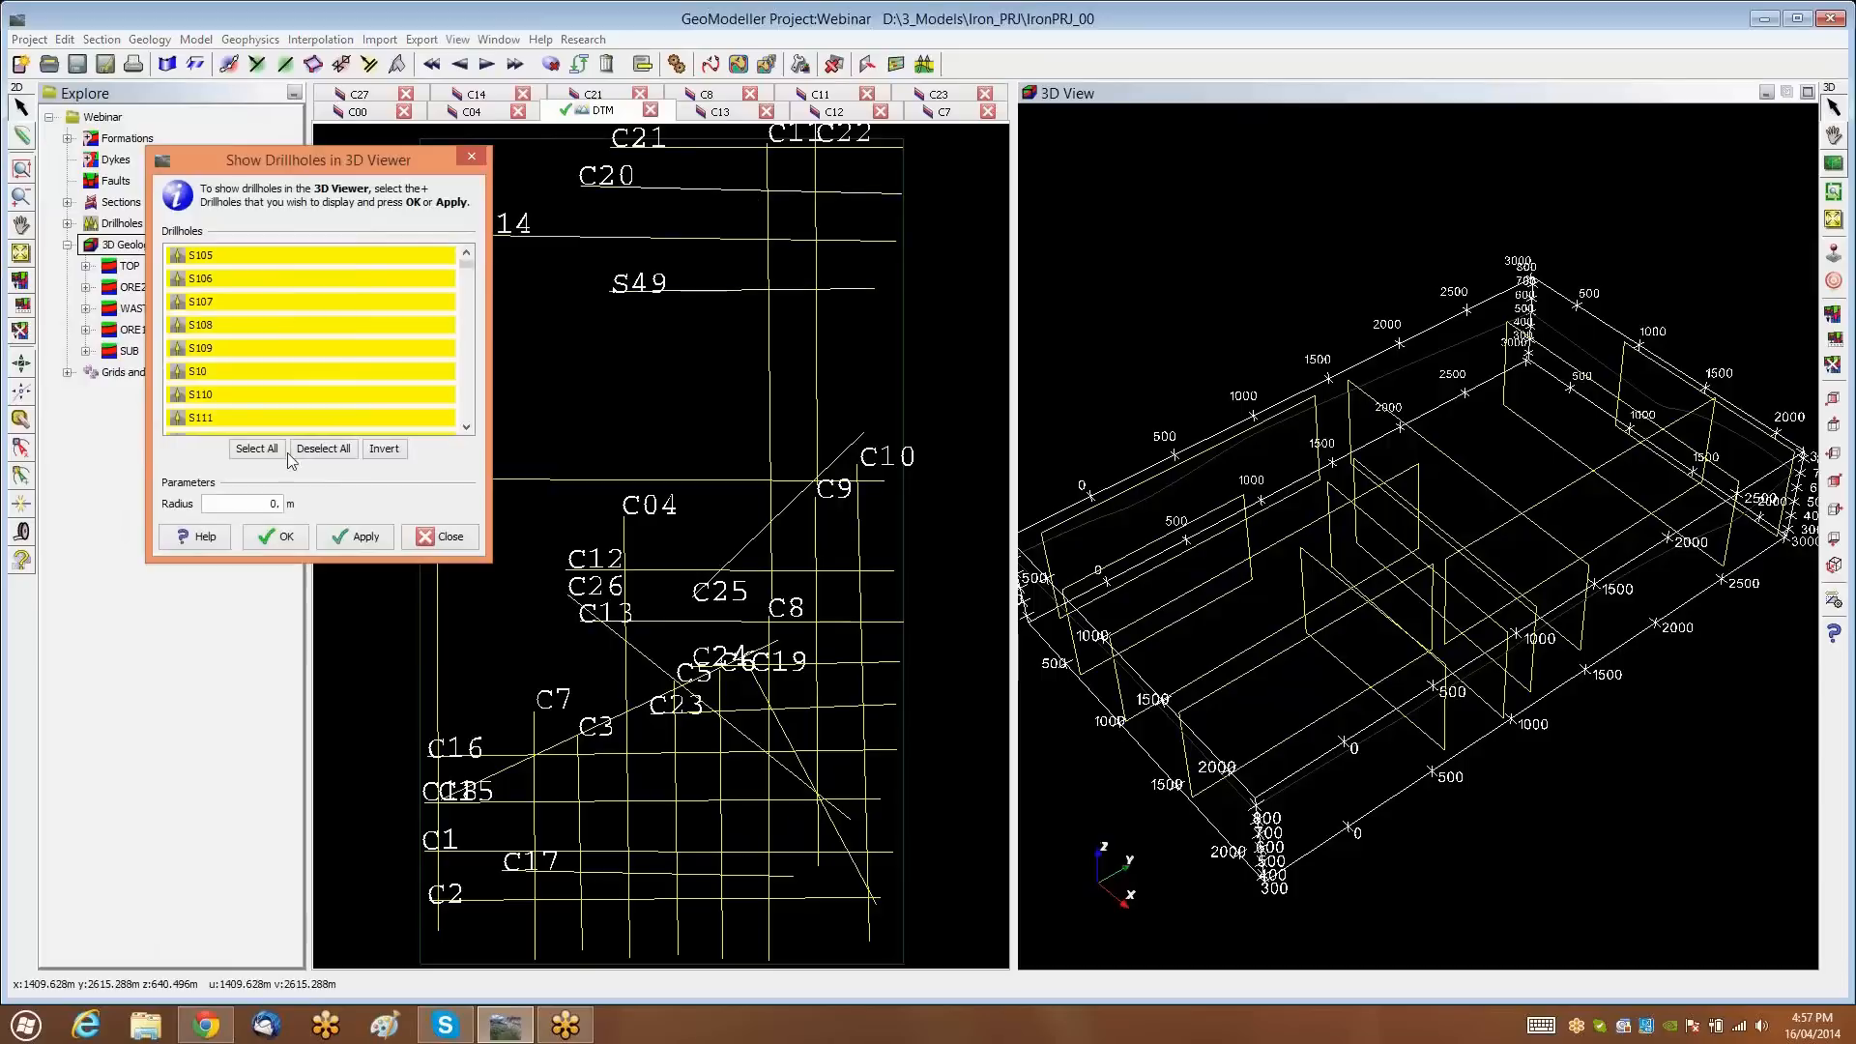
click(255, 450)
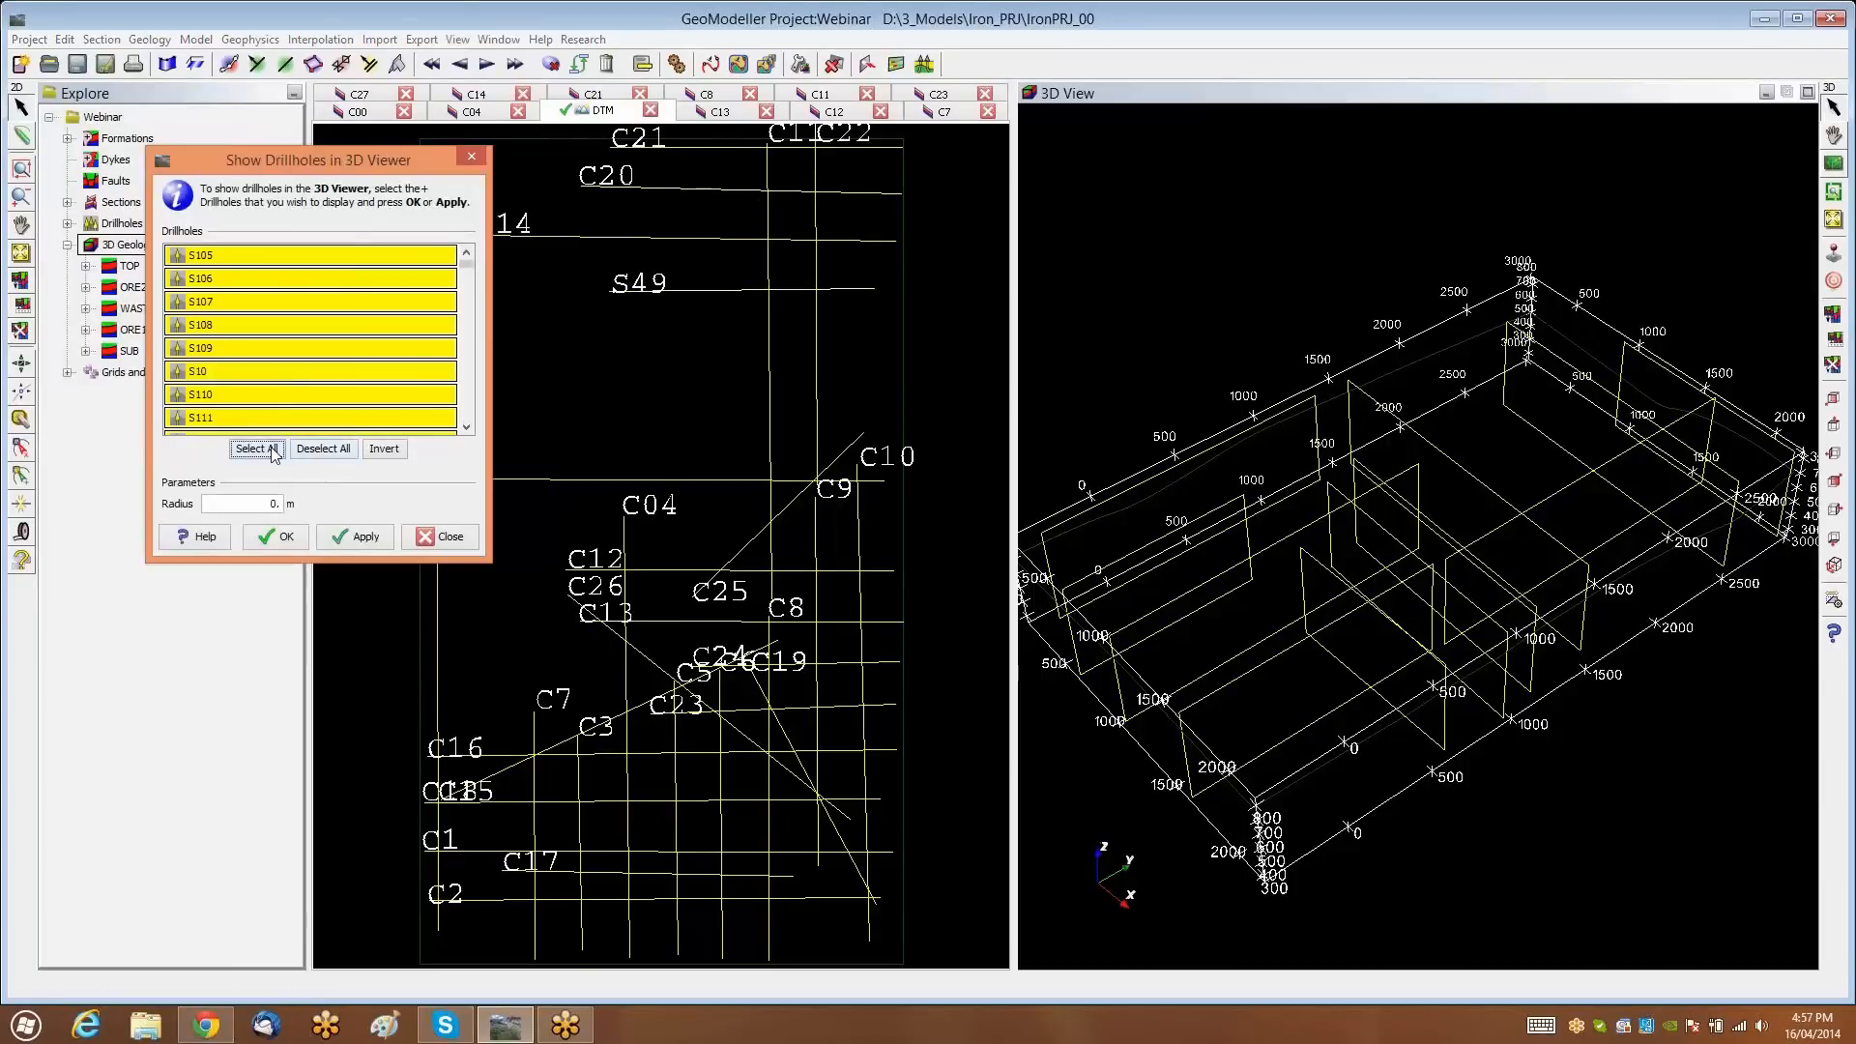
double_click(271, 504)
text(25)
click(288, 537)
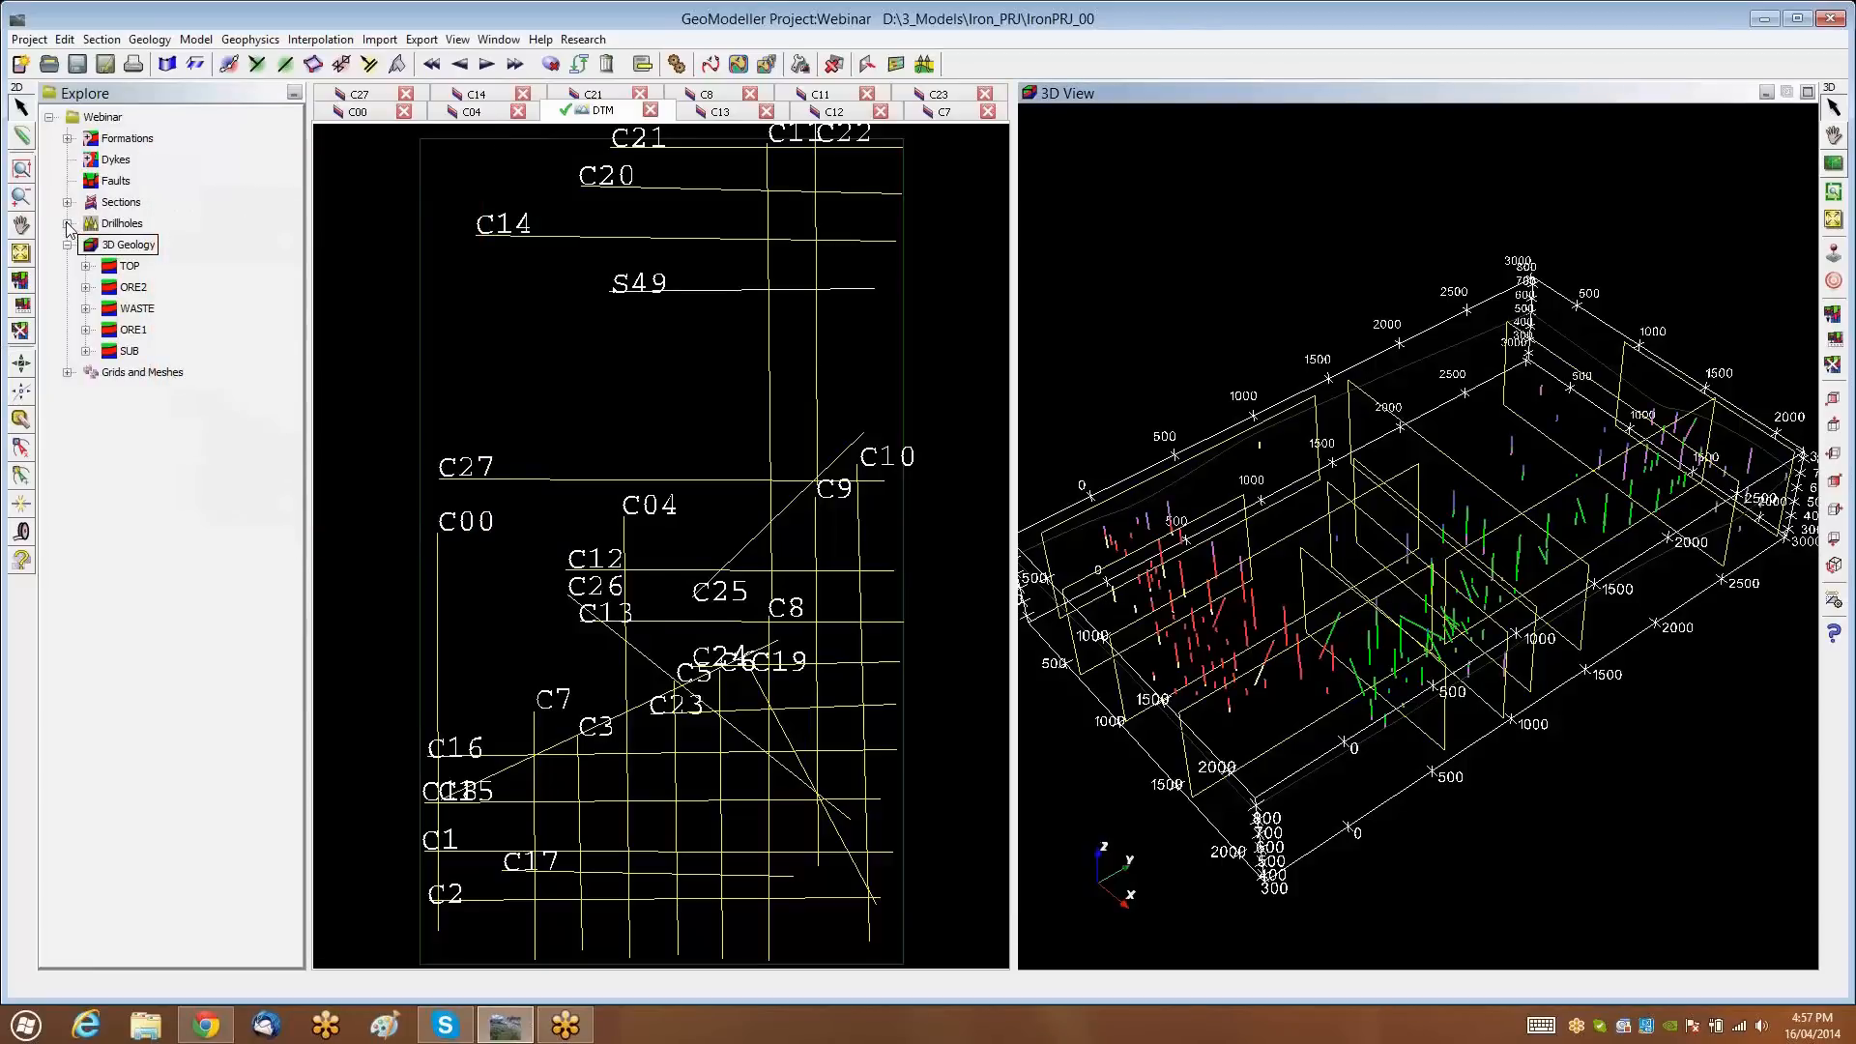
Hide all drillholes from the 3D view and show them again
click(118, 225)
right_click(118, 226)
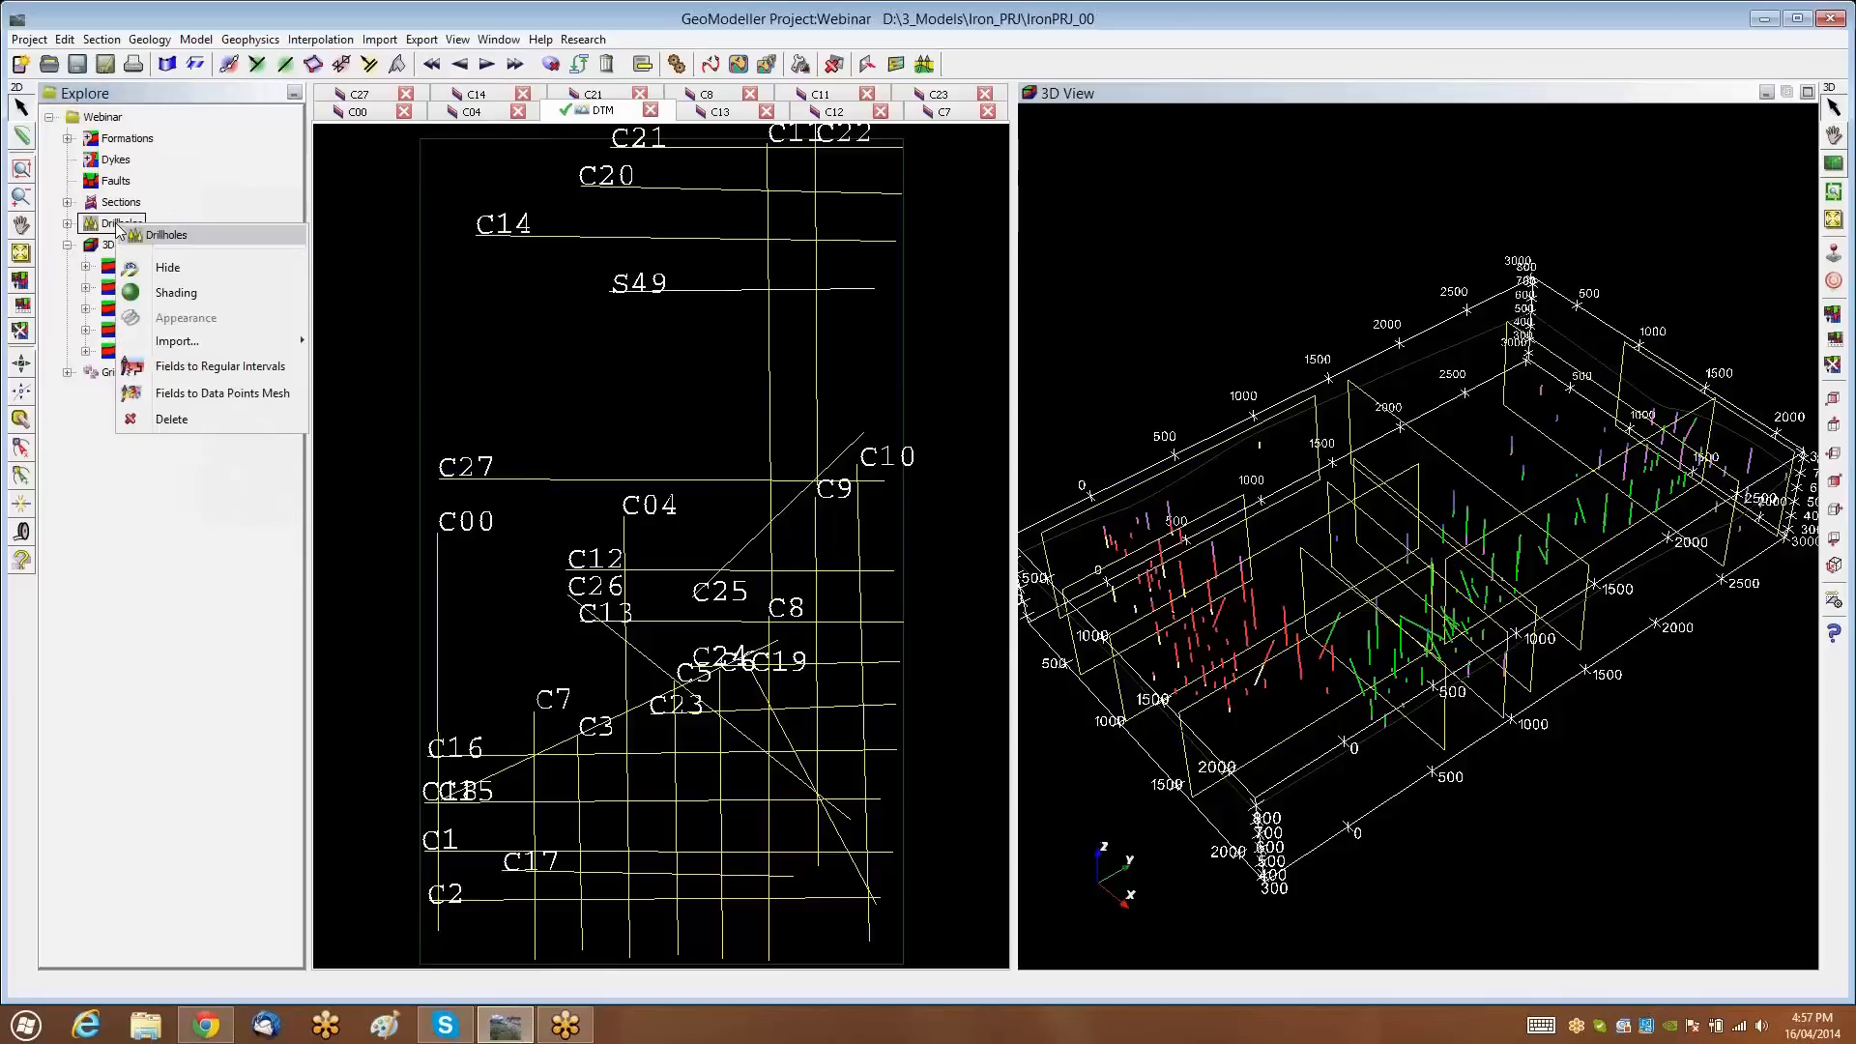
click(191, 279)
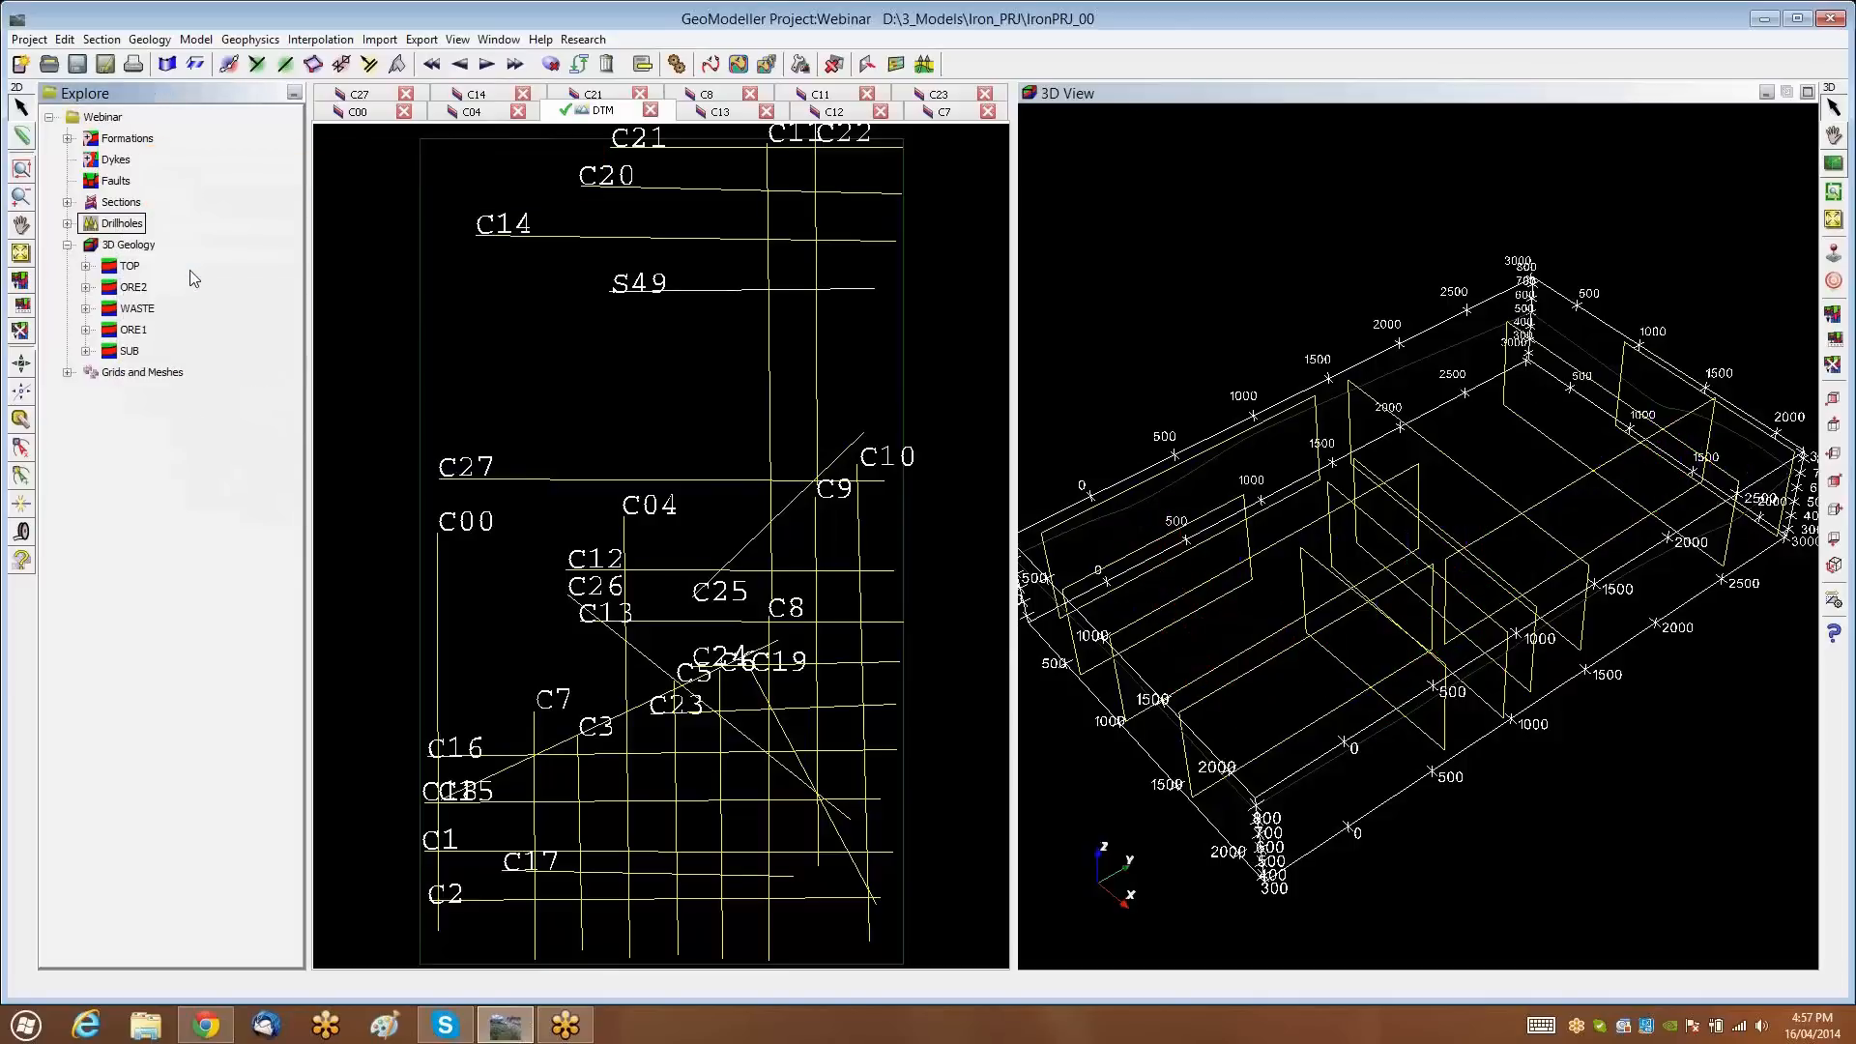
right_click(124, 227)
click(192, 270)
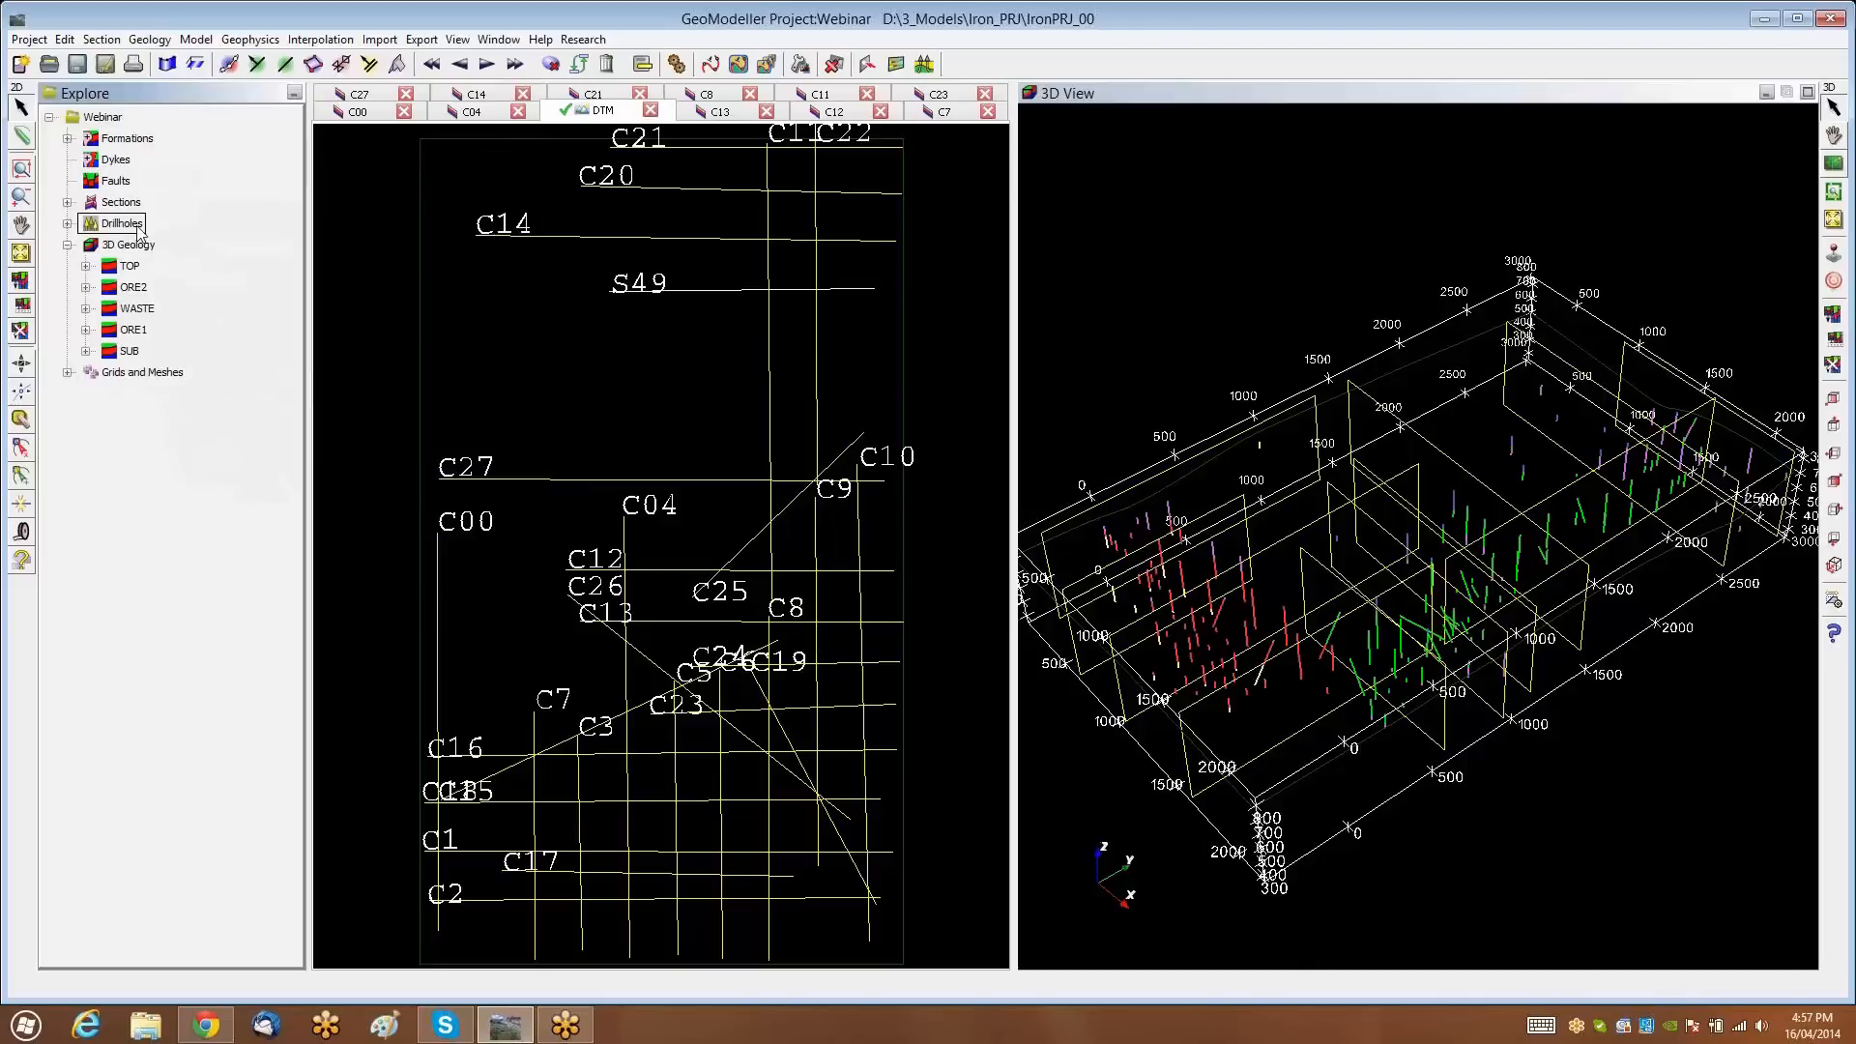
Turn on shading for all drillholes in the 3D view
right_click(139, 228)
click(226, 304)
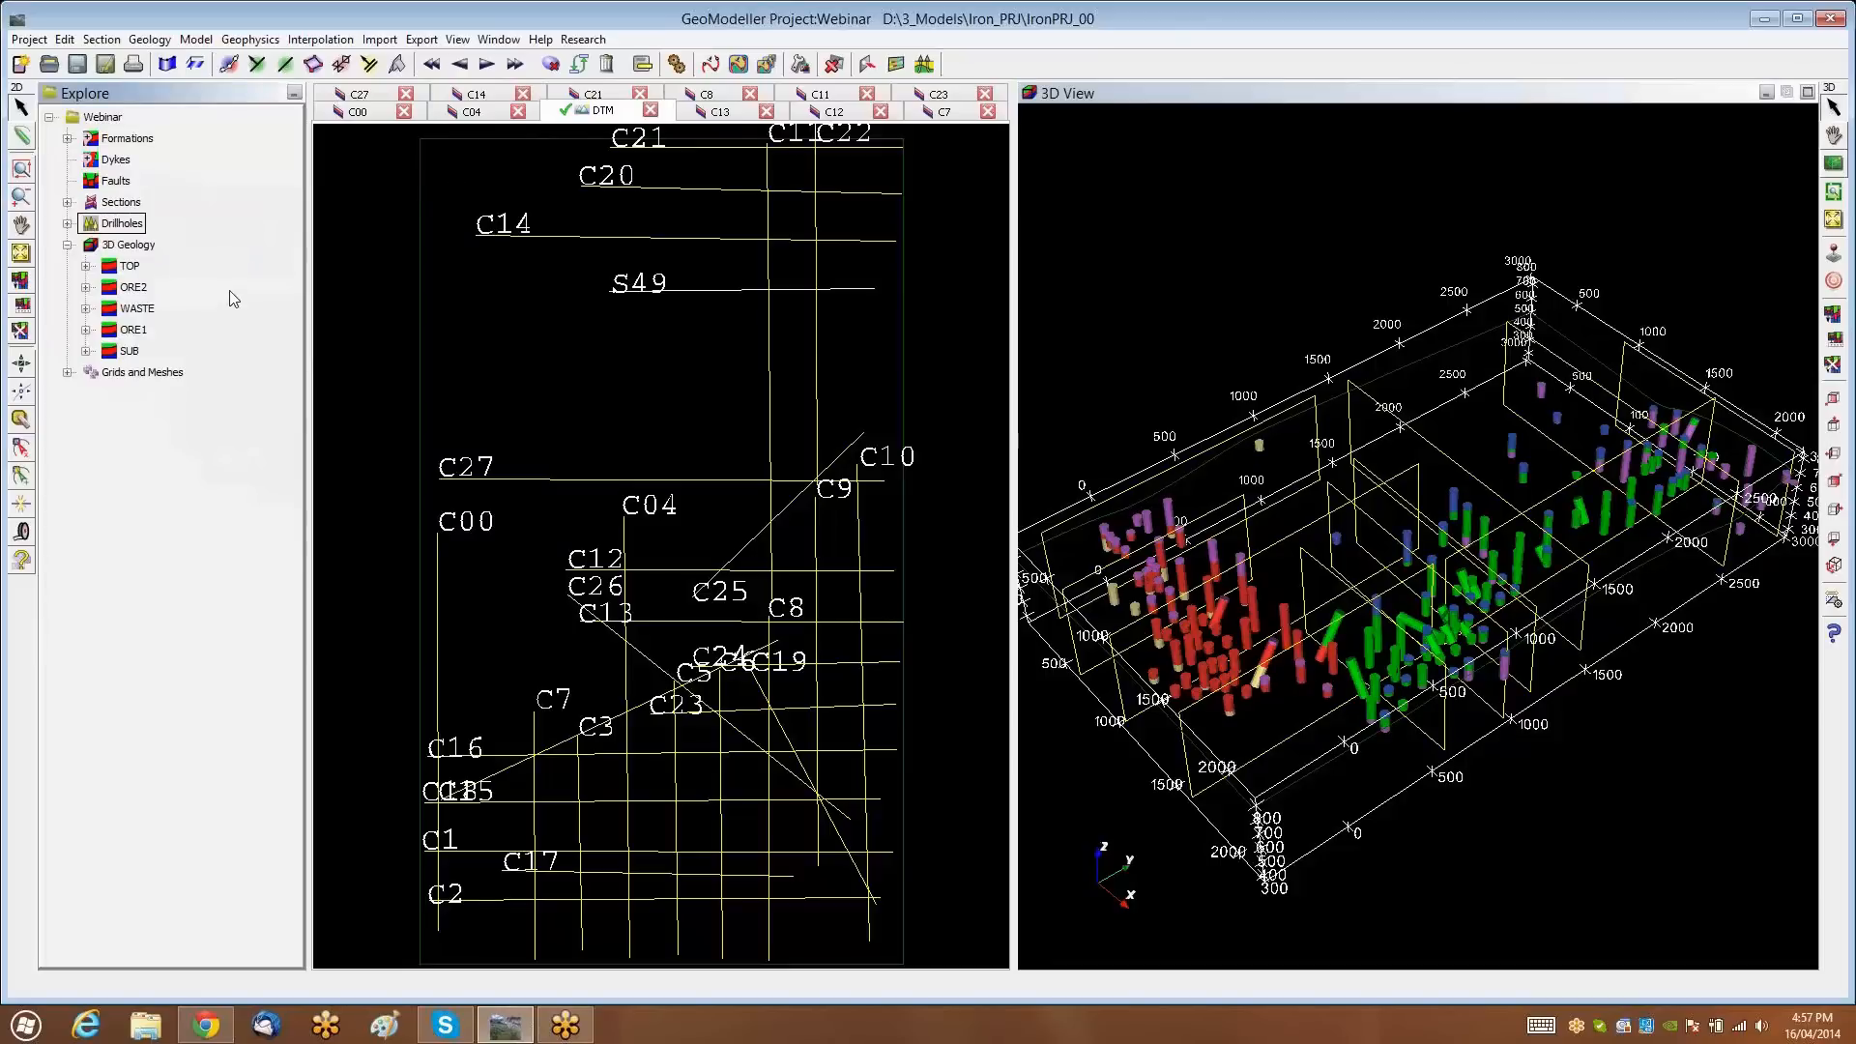
Select drillhole S34 among the red ORE1 holes in the 3D view and open its log for editing
drag(1305, 483, 1147, 731)
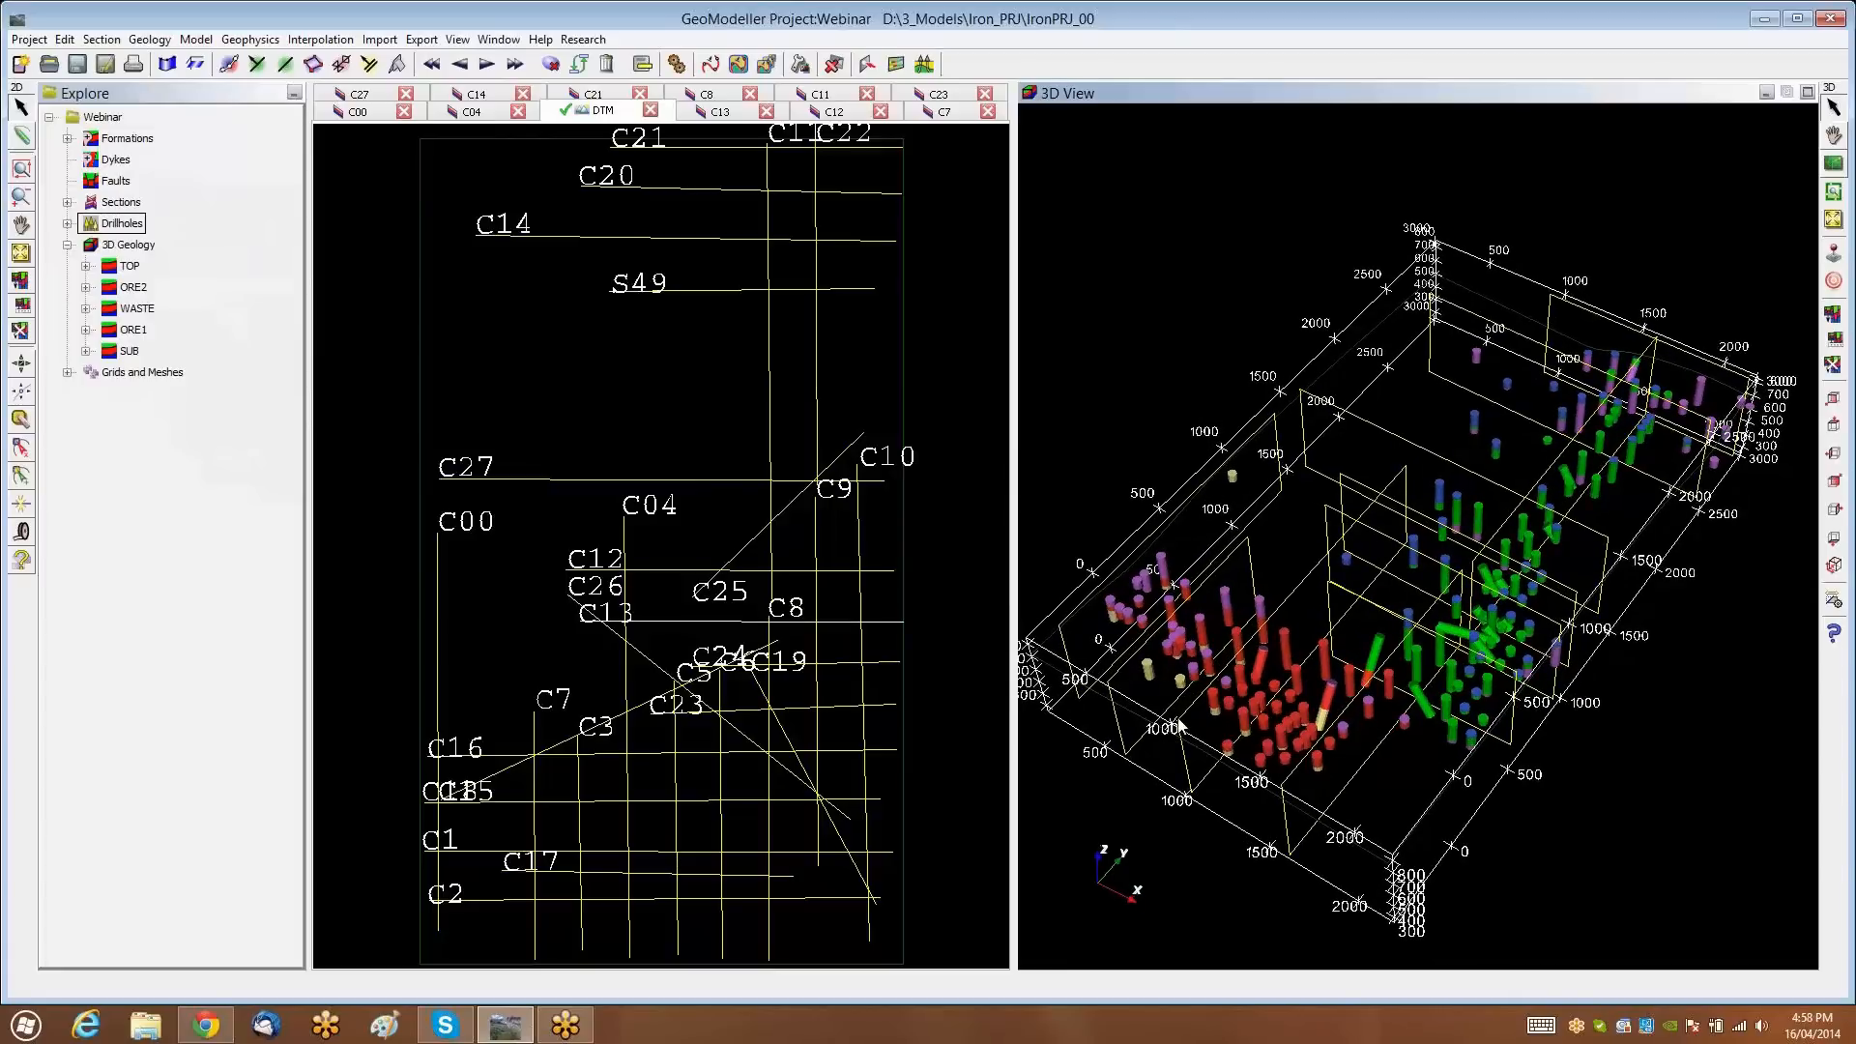
drag(1184, 726, 1147, 787)
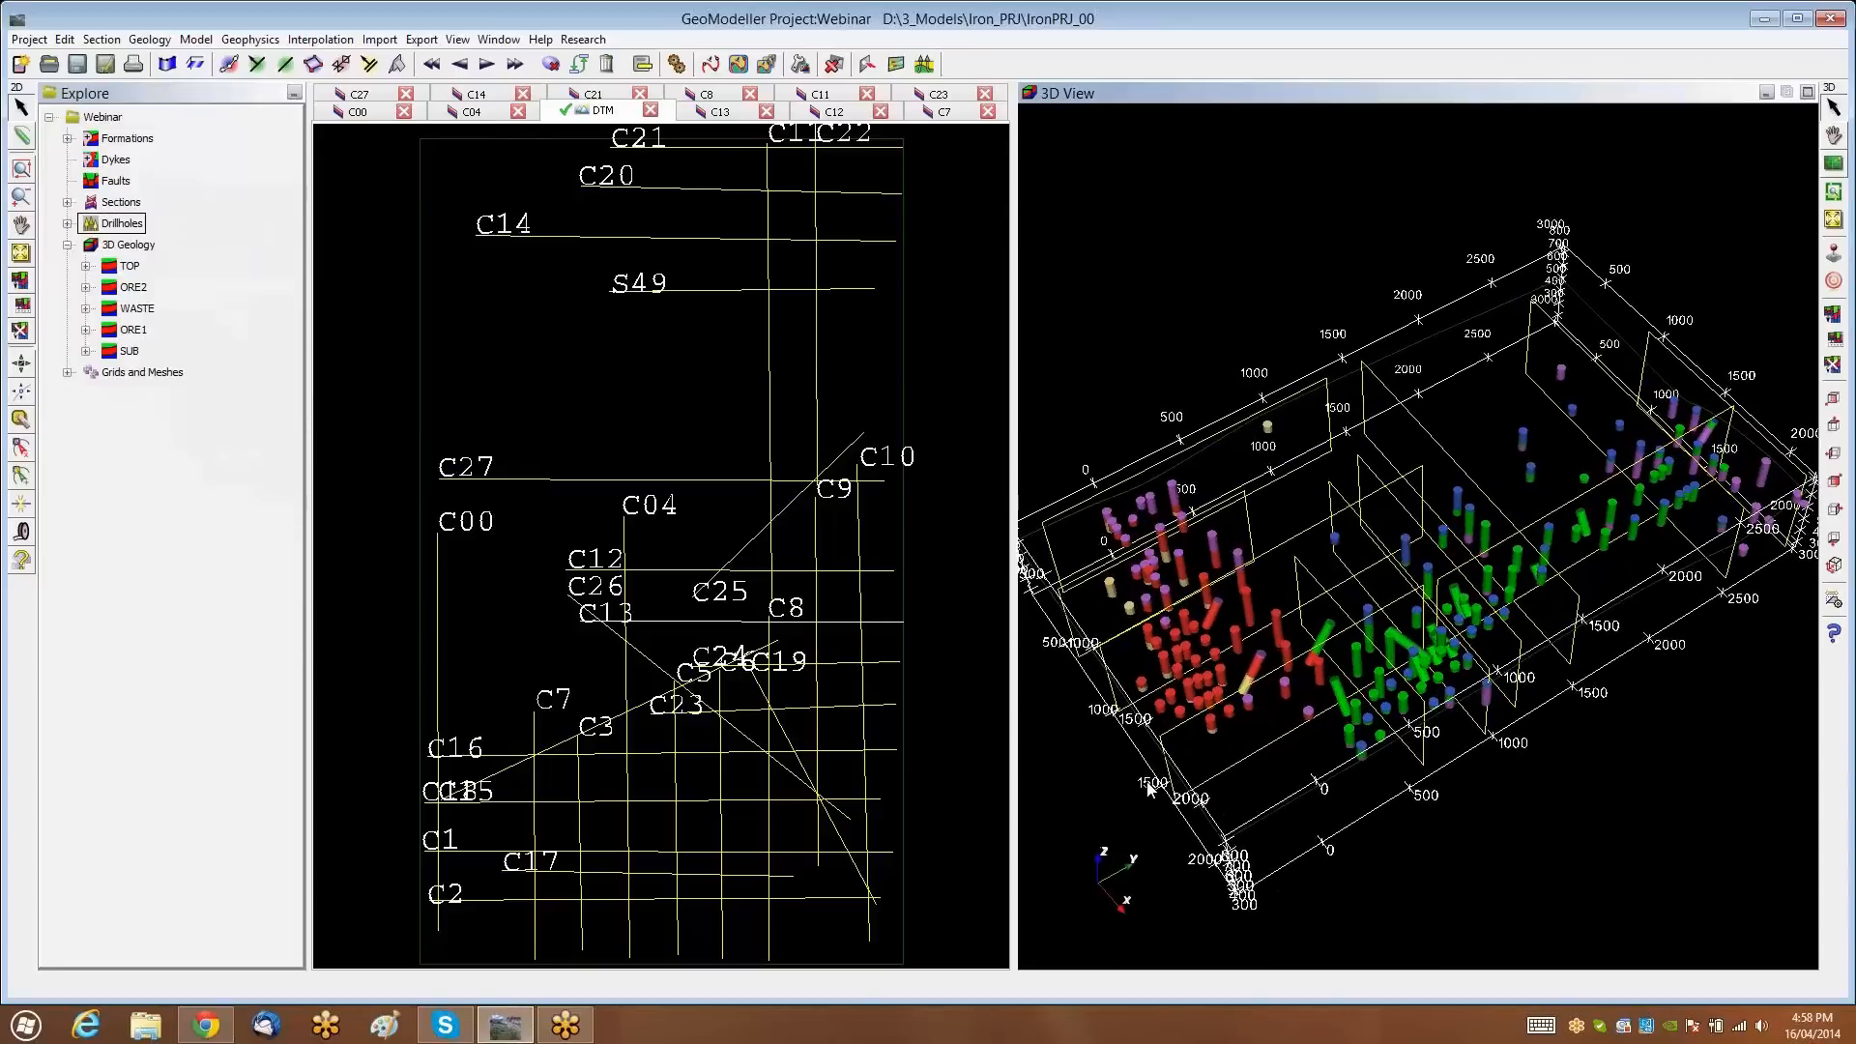
drag(1241, 747, 1372, 594)
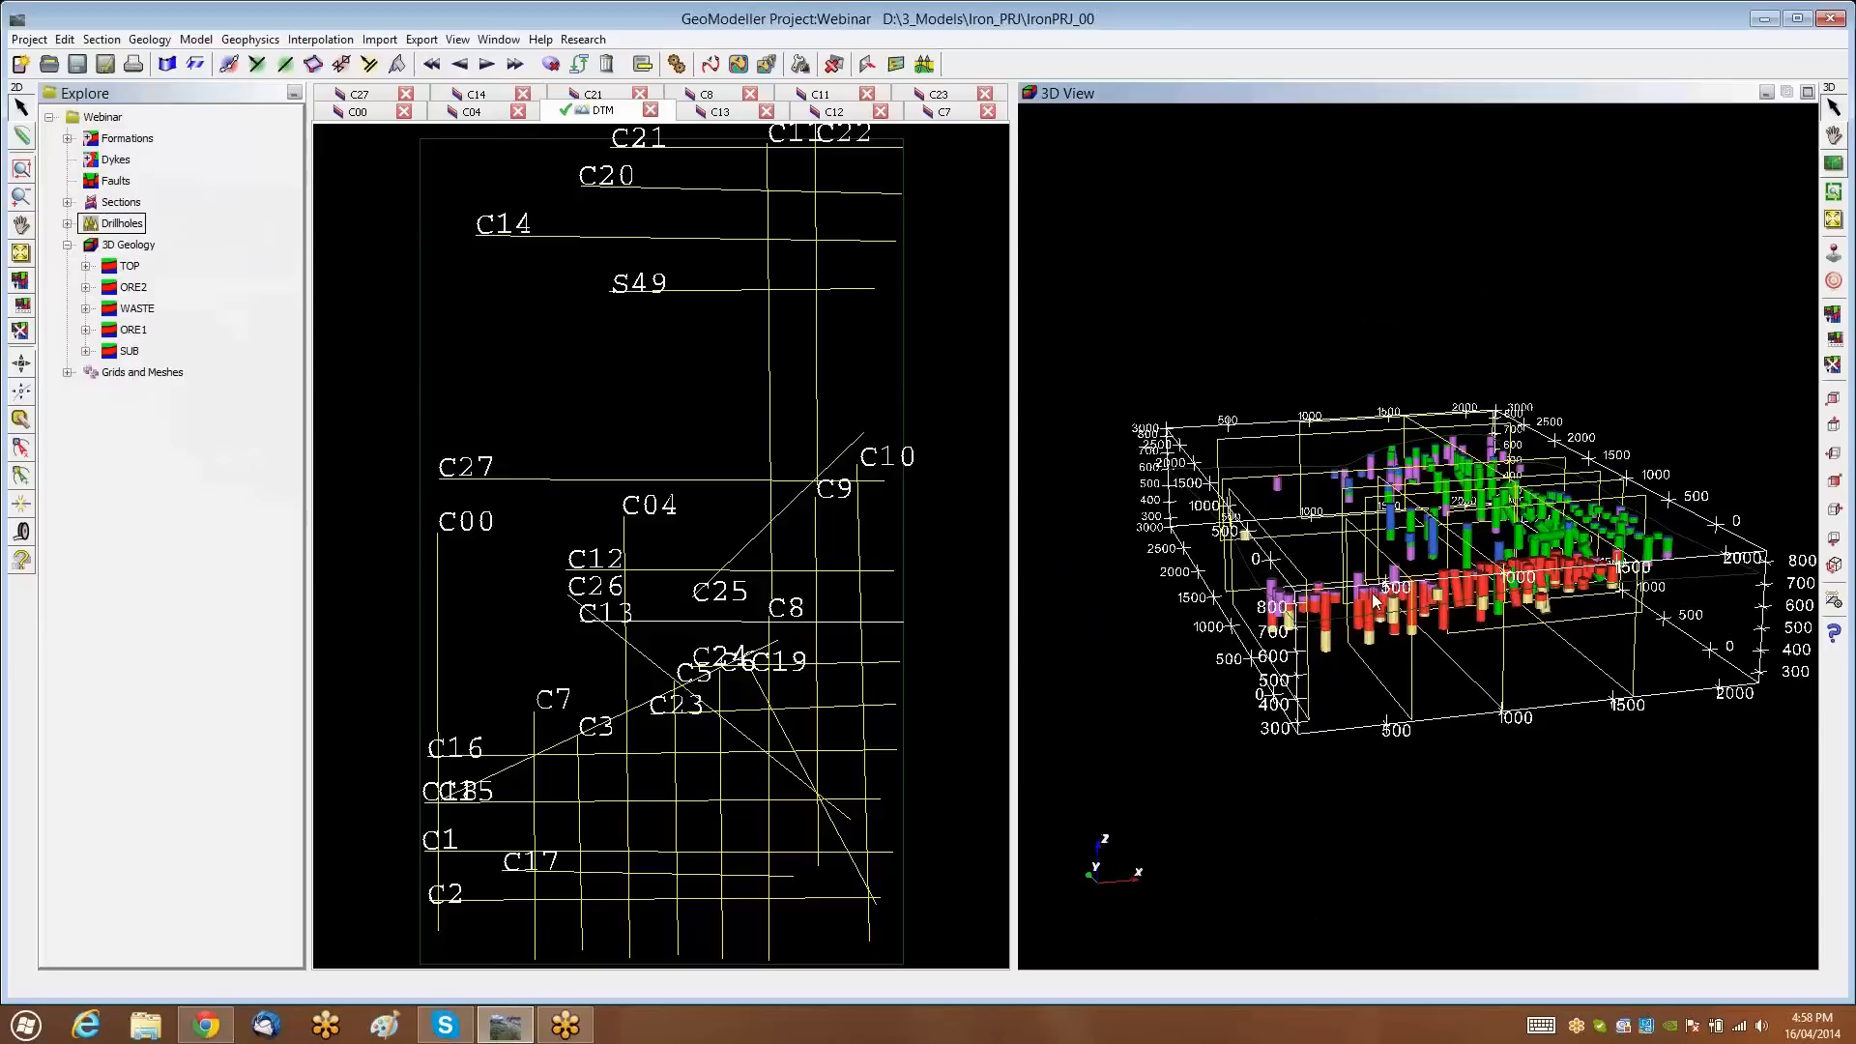
drag(1341, 666, 1399, 667)
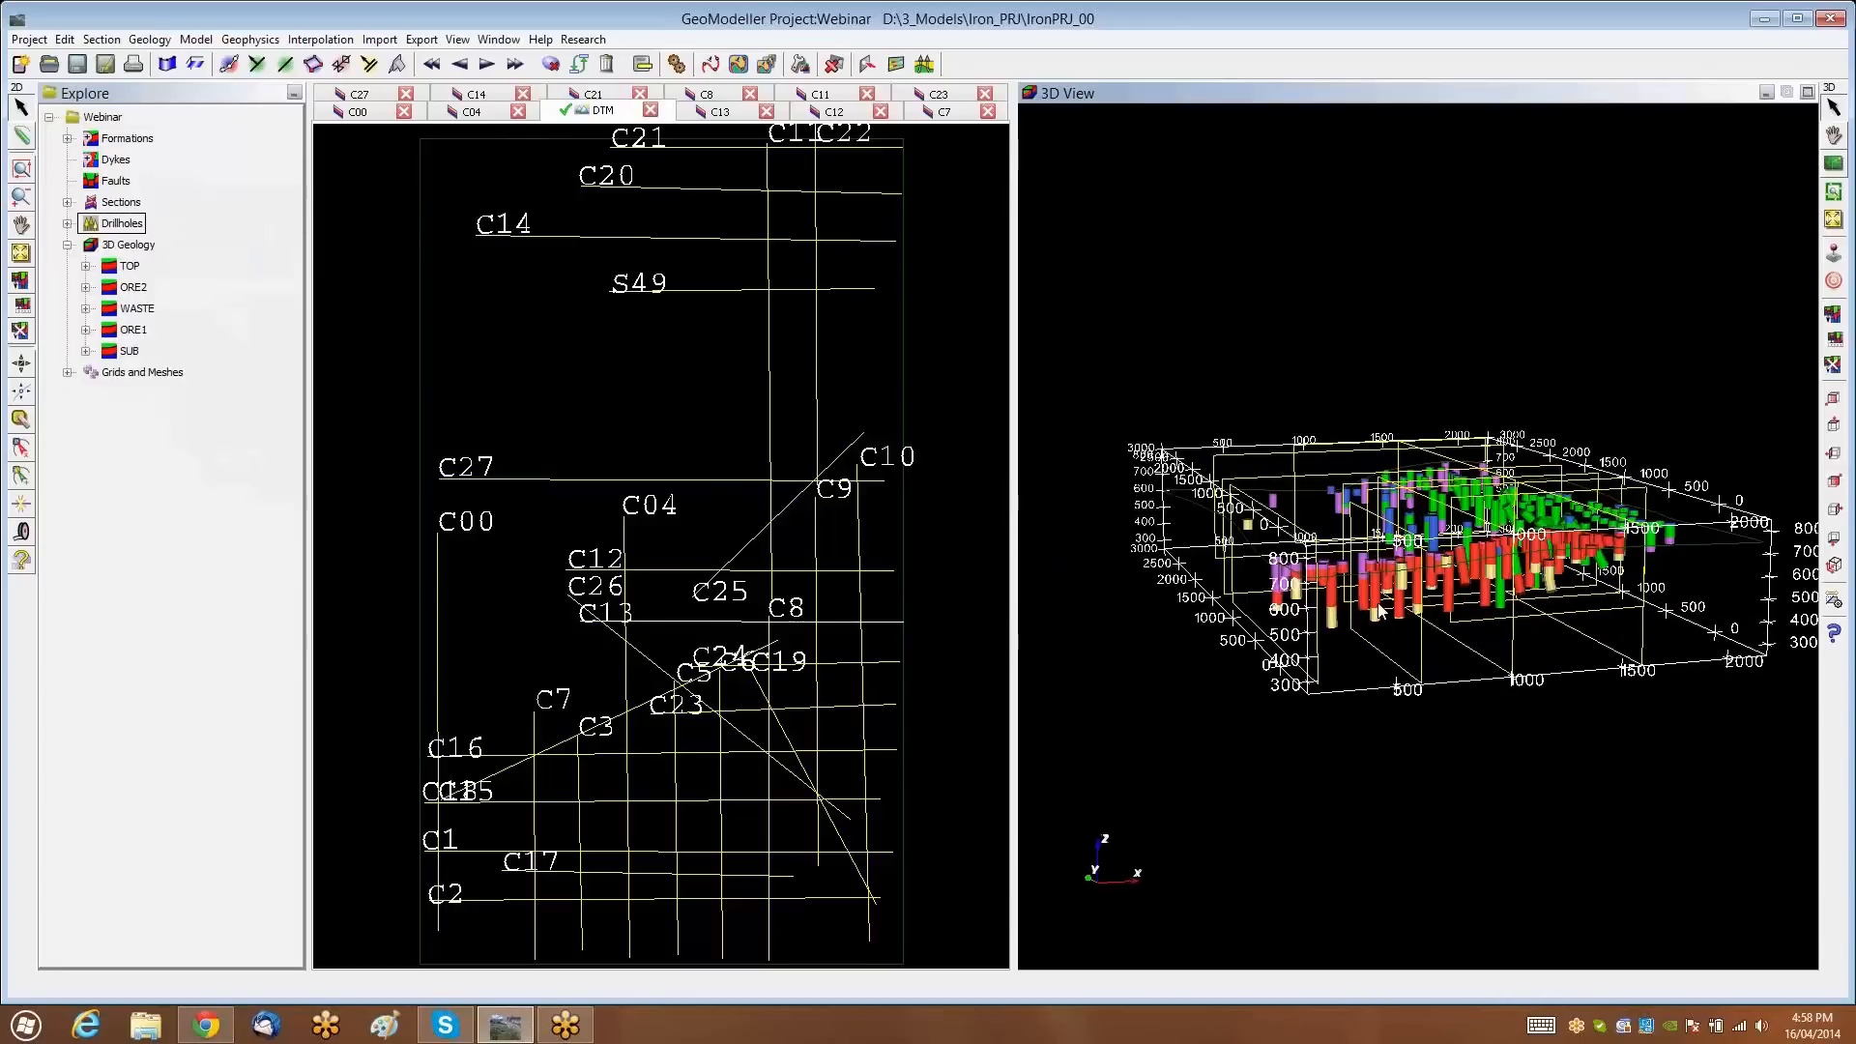
click(1377, 607)
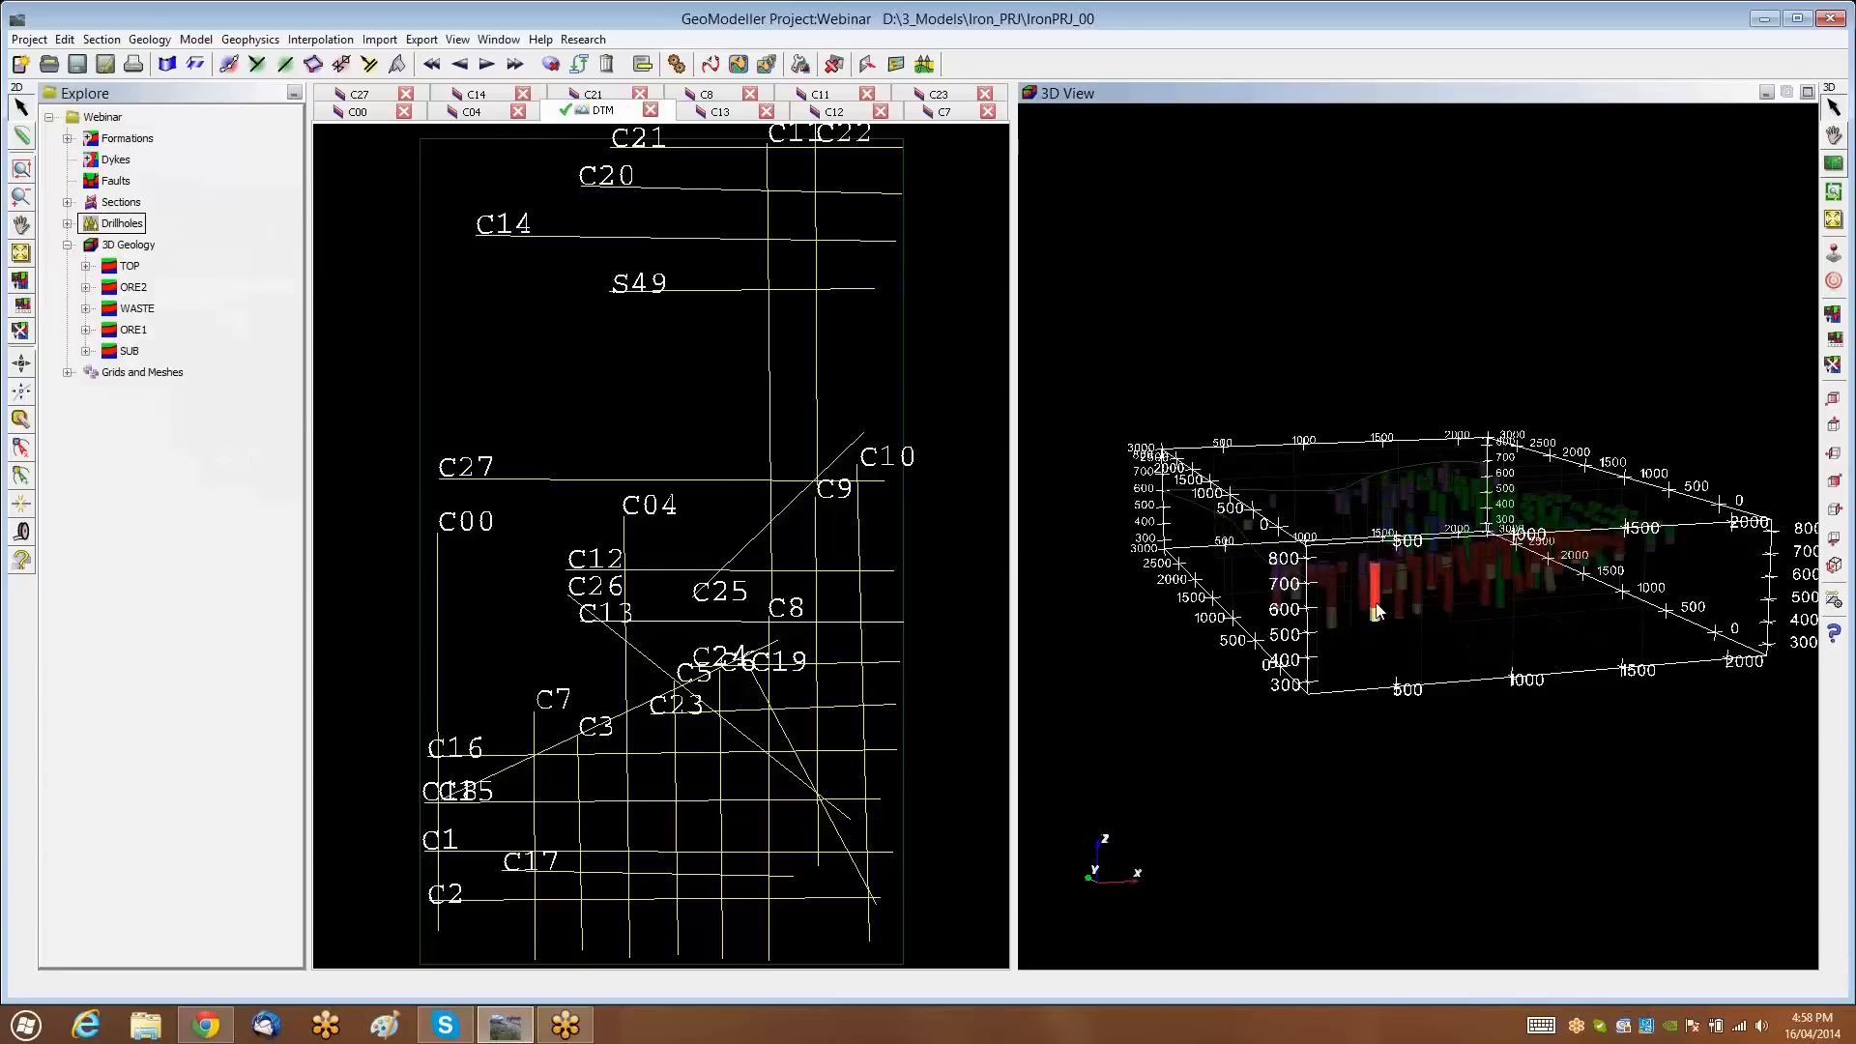
right_click(1377, 609)
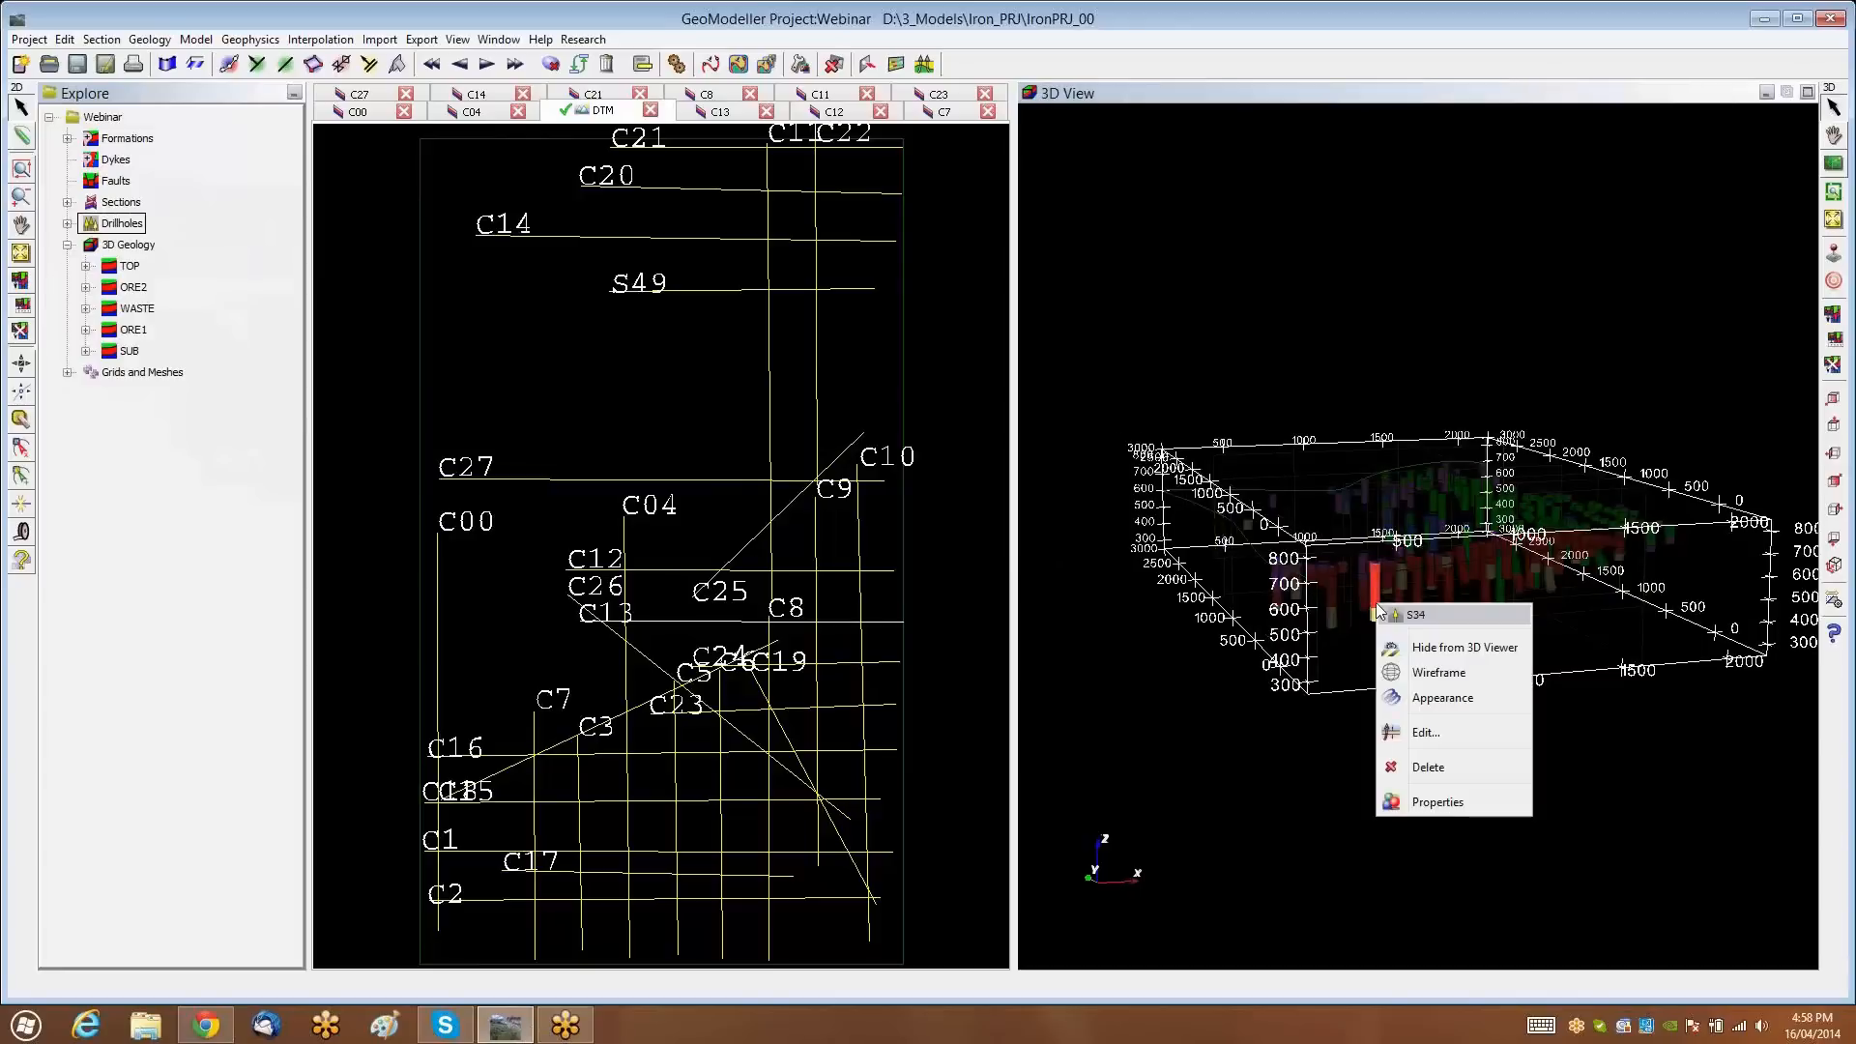
click(1431, 733)
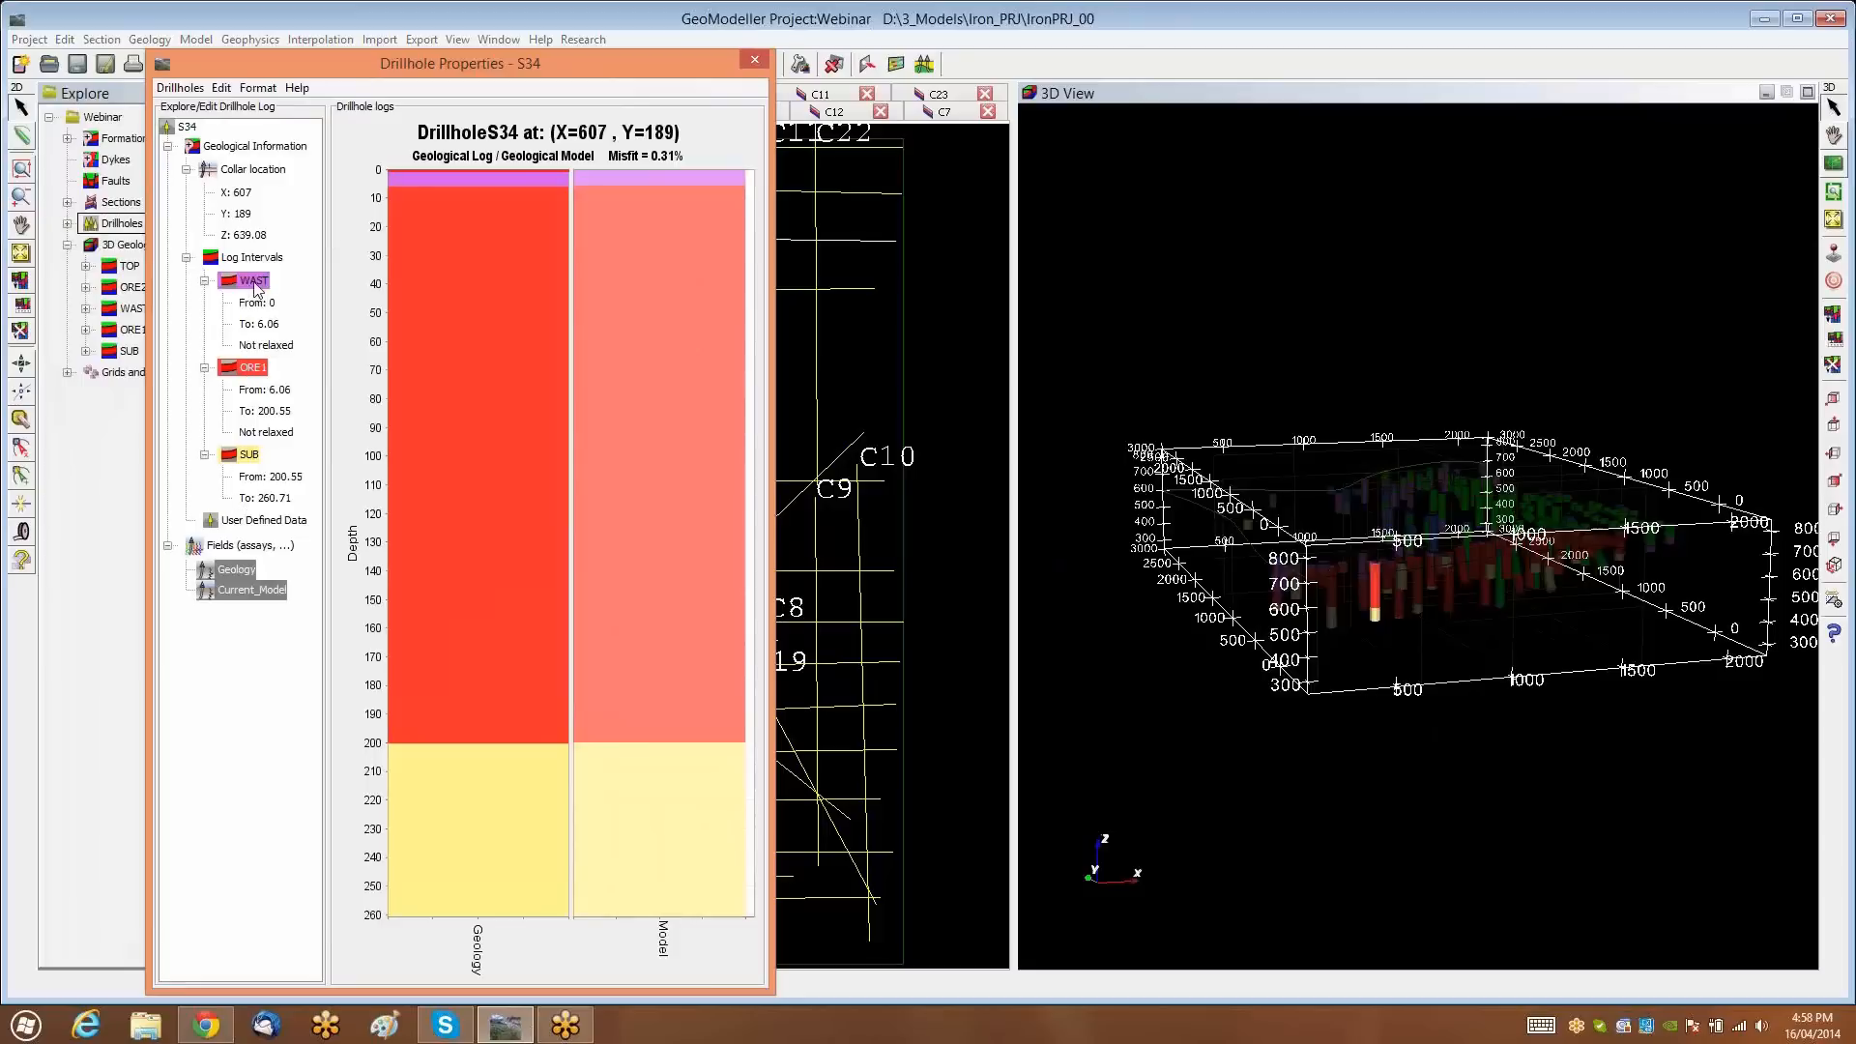
Open the collar location coordinates of drillhole S34 for editing and cancel without changing them
double_click(266, 176)
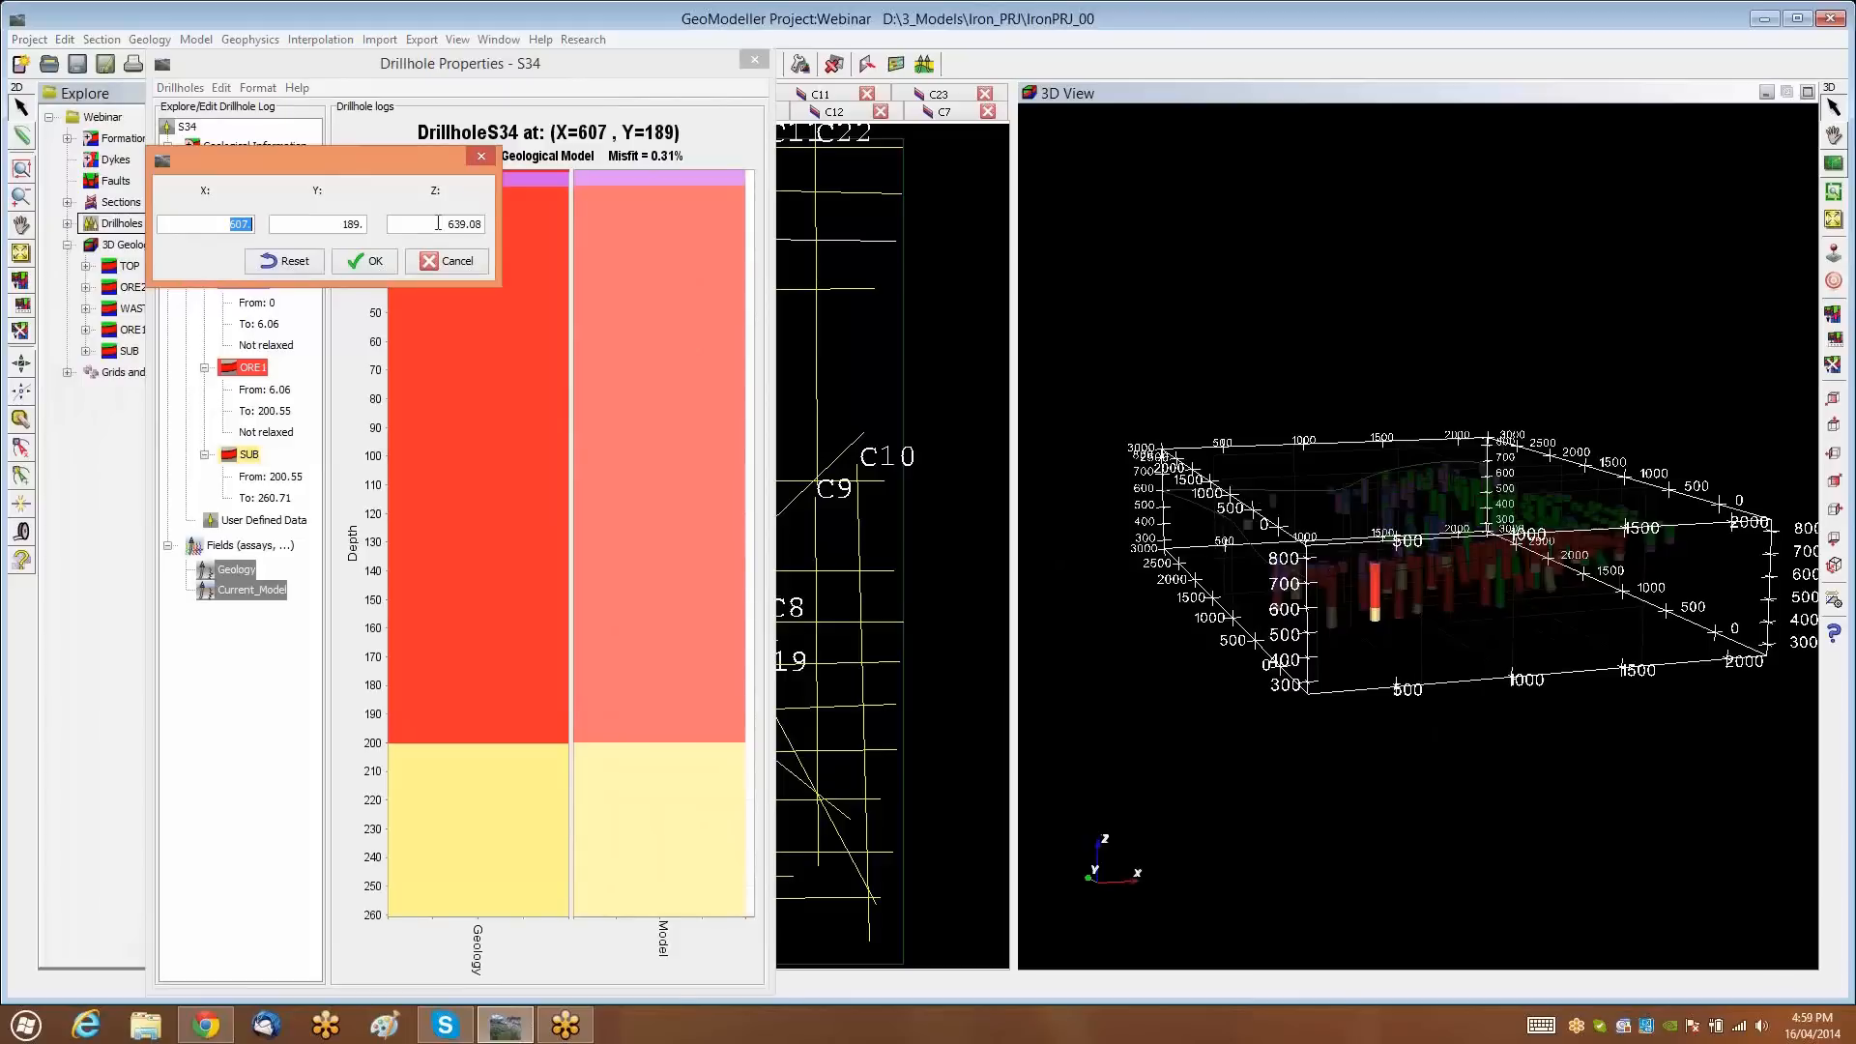
drag(444, 224, 484, 223)
click(454, 261)
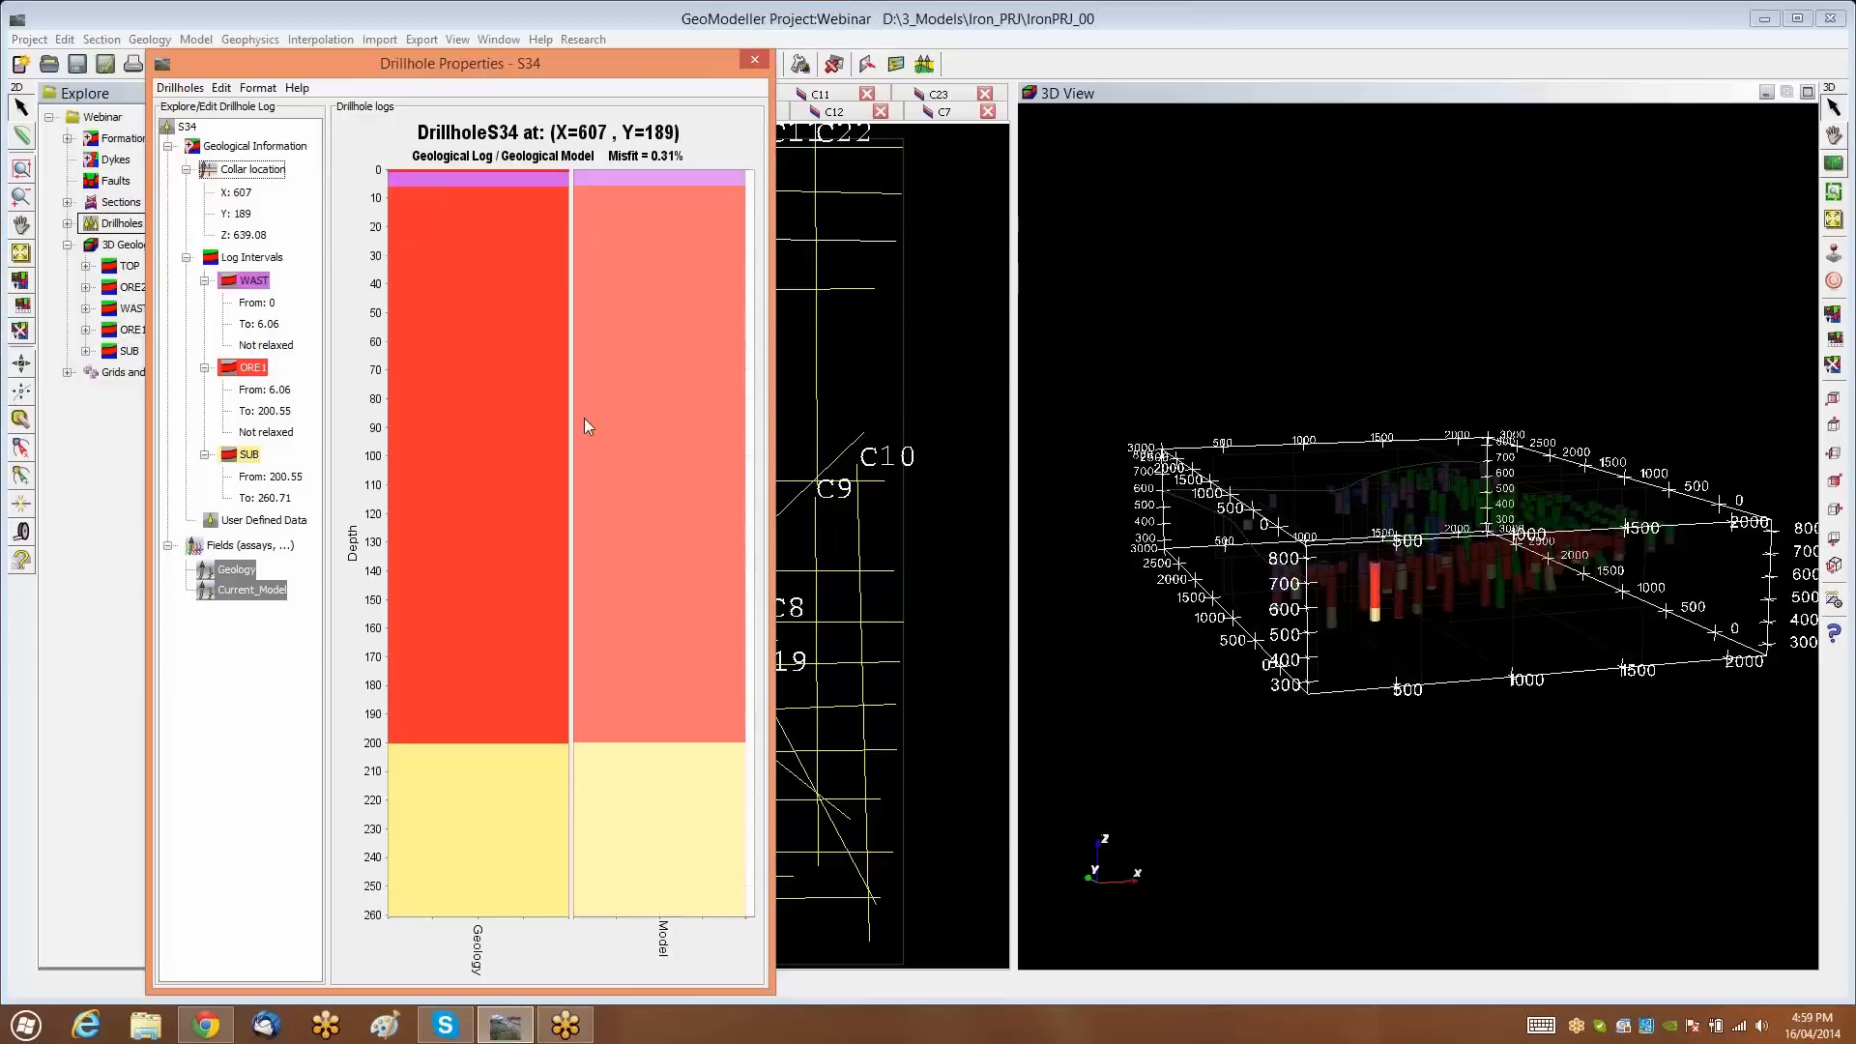
Open the ORE1 interval's formation choices and its From and To depths, and close the drillhole properties without changes
click(254, 371)
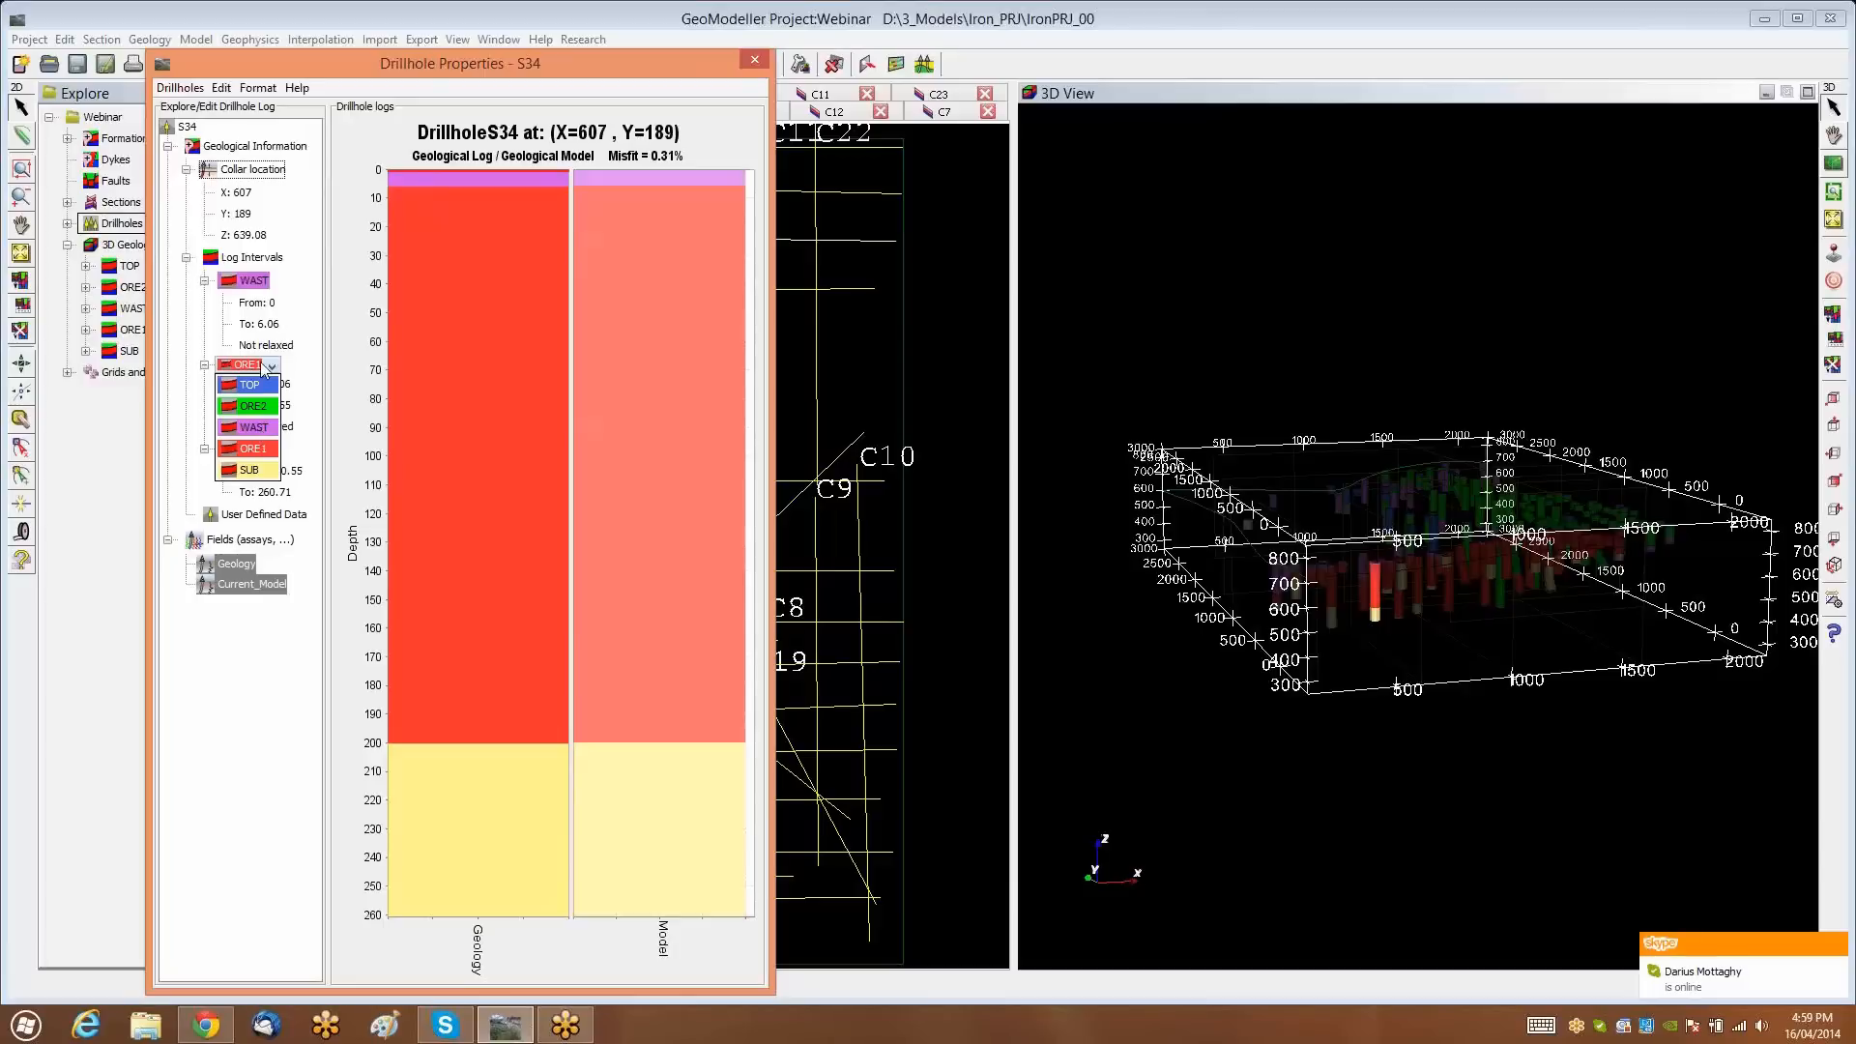
click(263, 372)
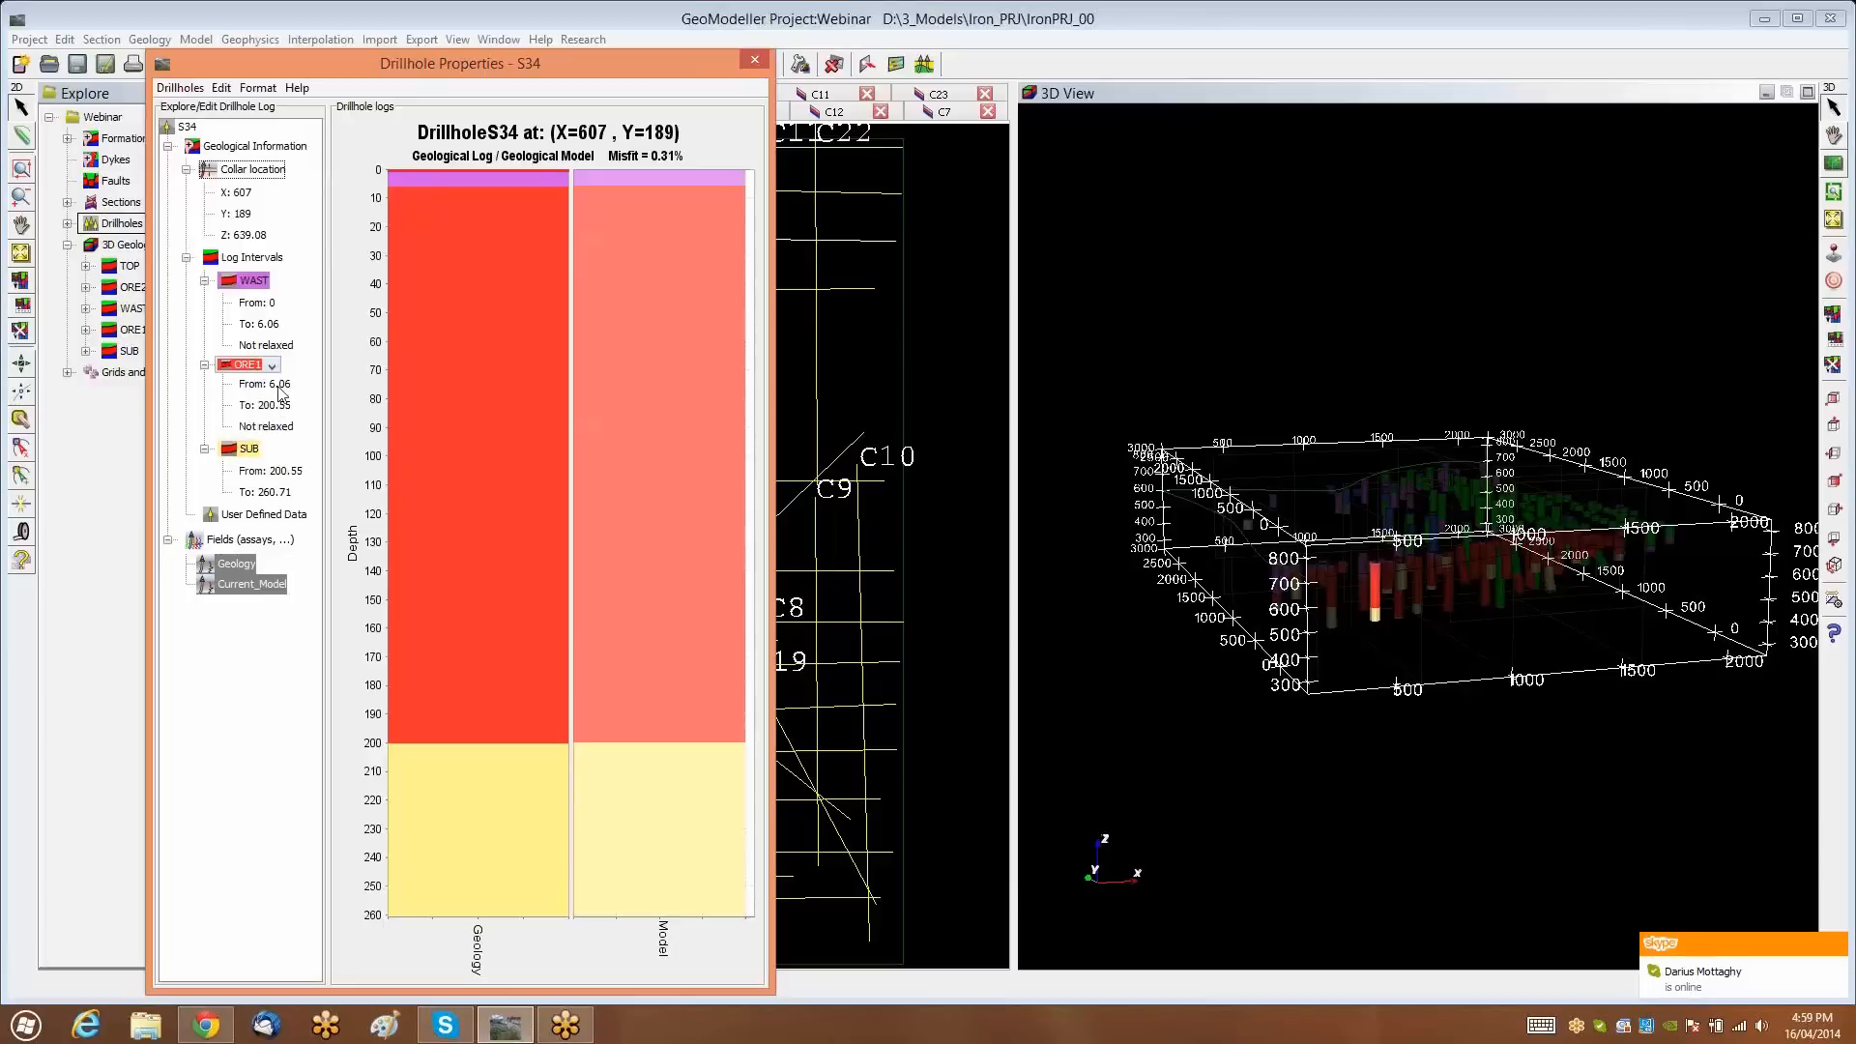
double_click(279, 385)
double_click(280, 409)
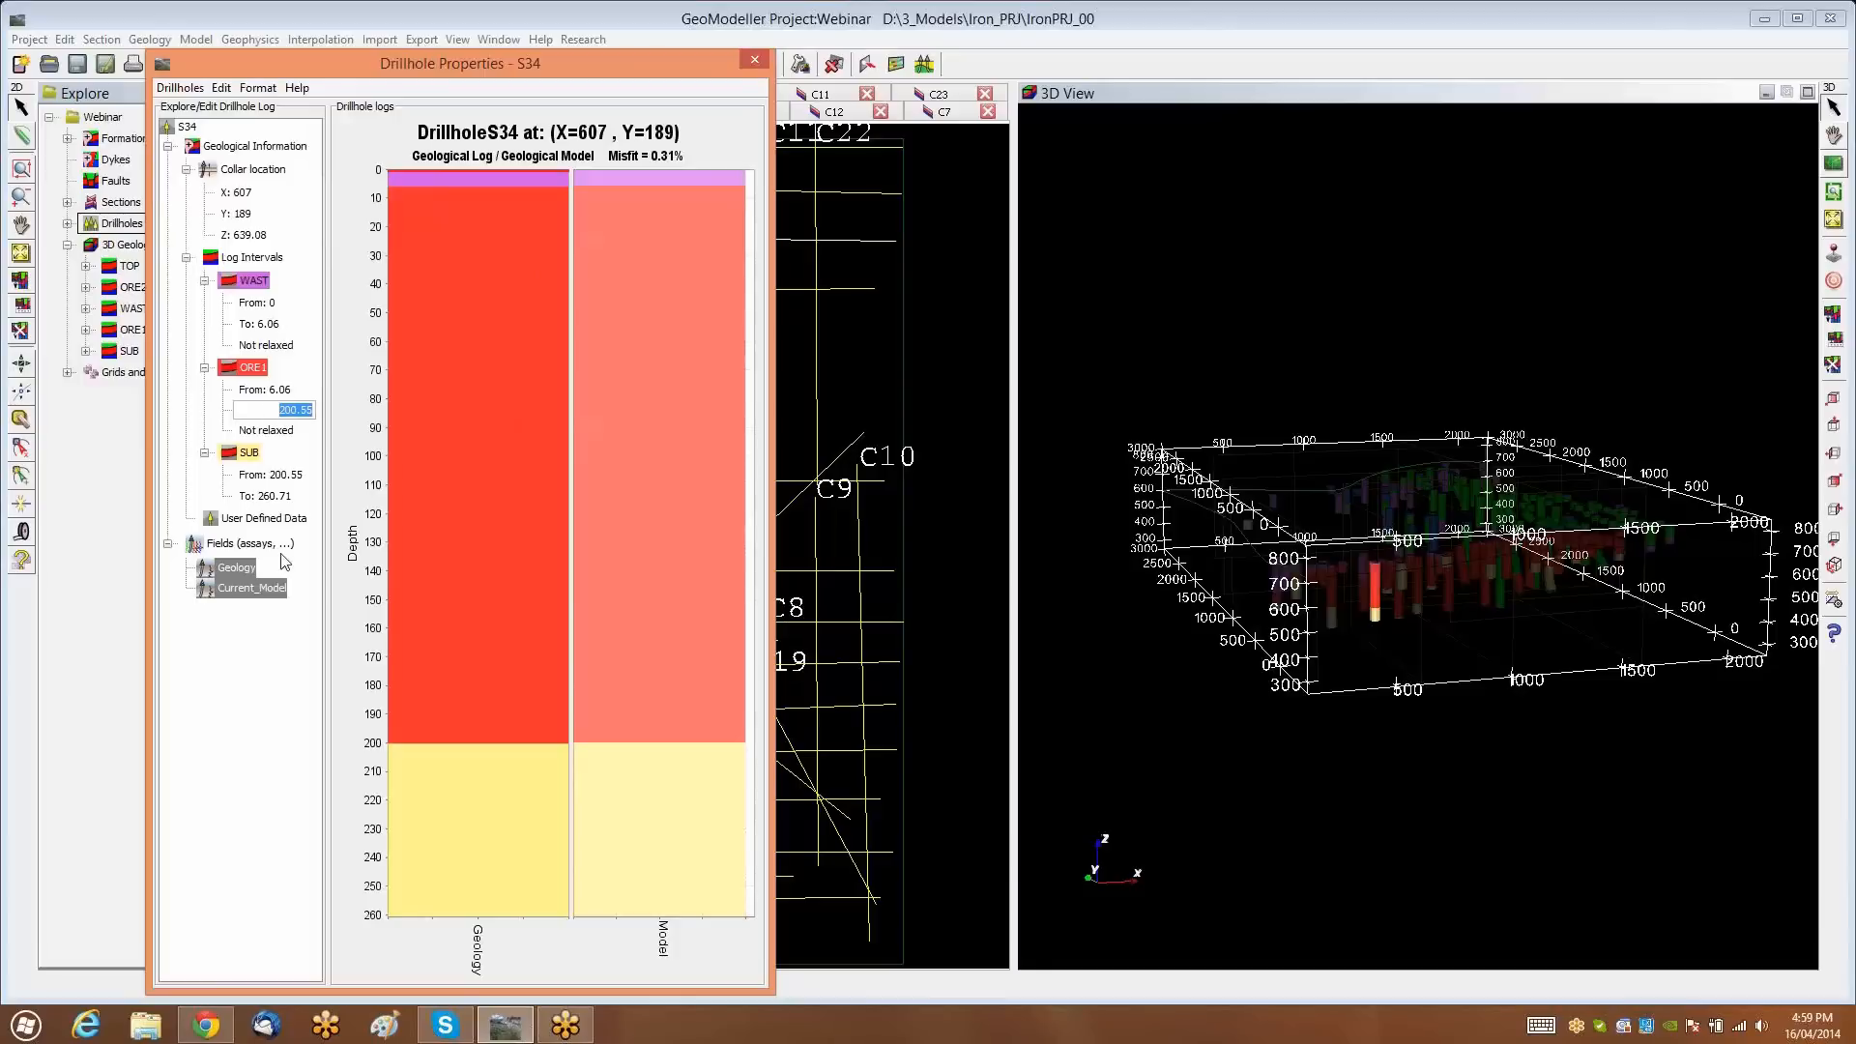
click(753, 63)
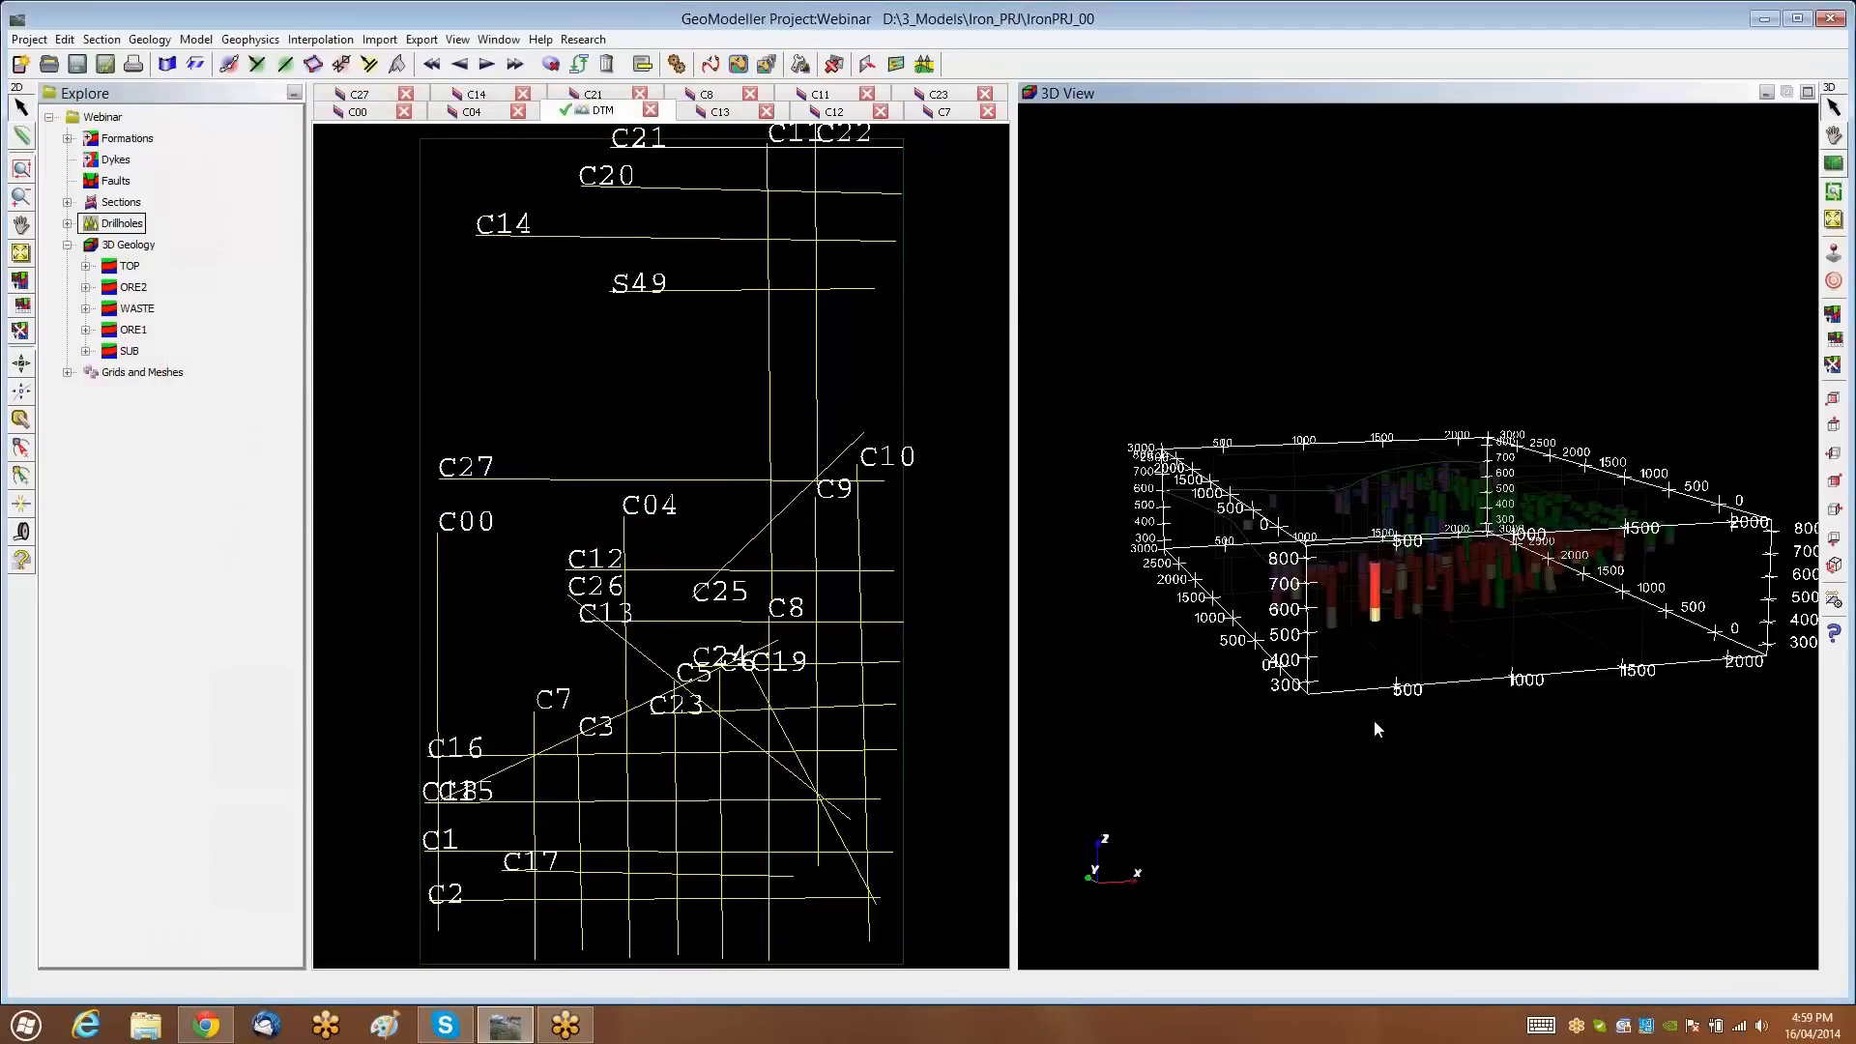
Reopen drillhole S34's log from the 3D view, review its file and edit commands, and close the properties without changes
right_click(1376, 604)
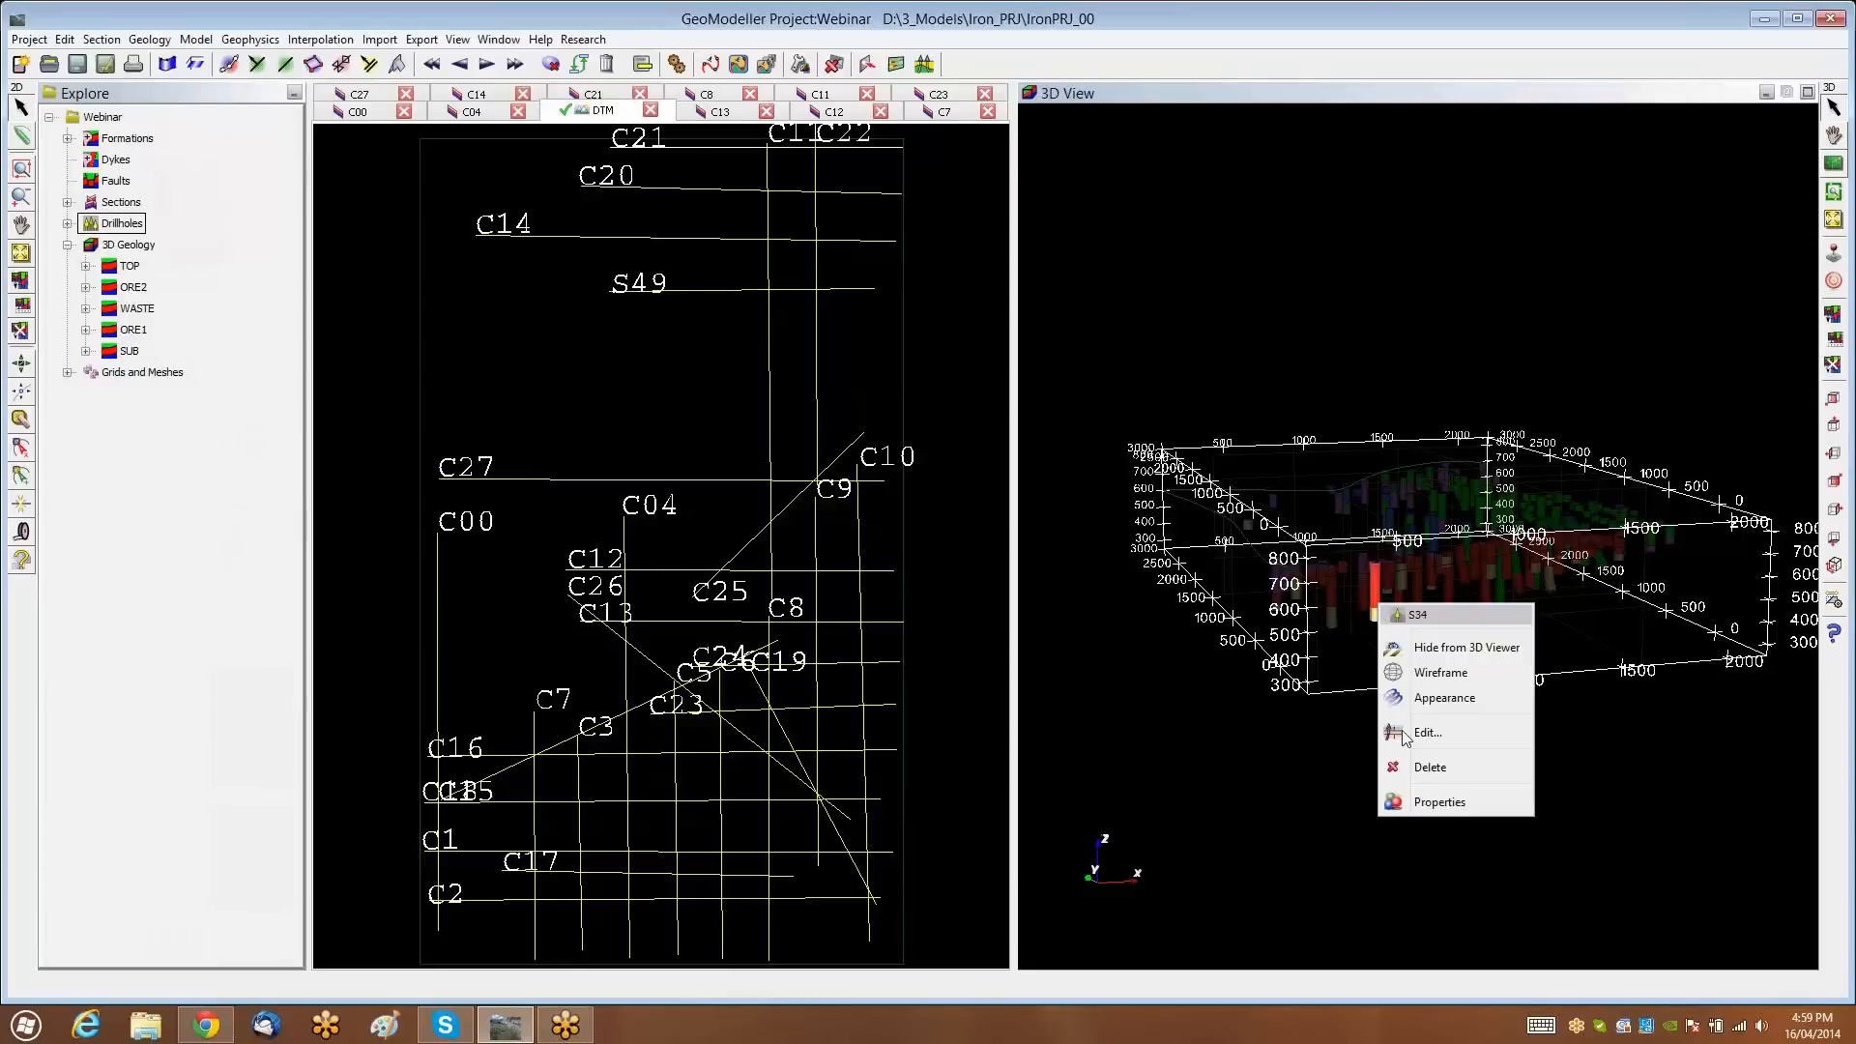
click(1431, 737)
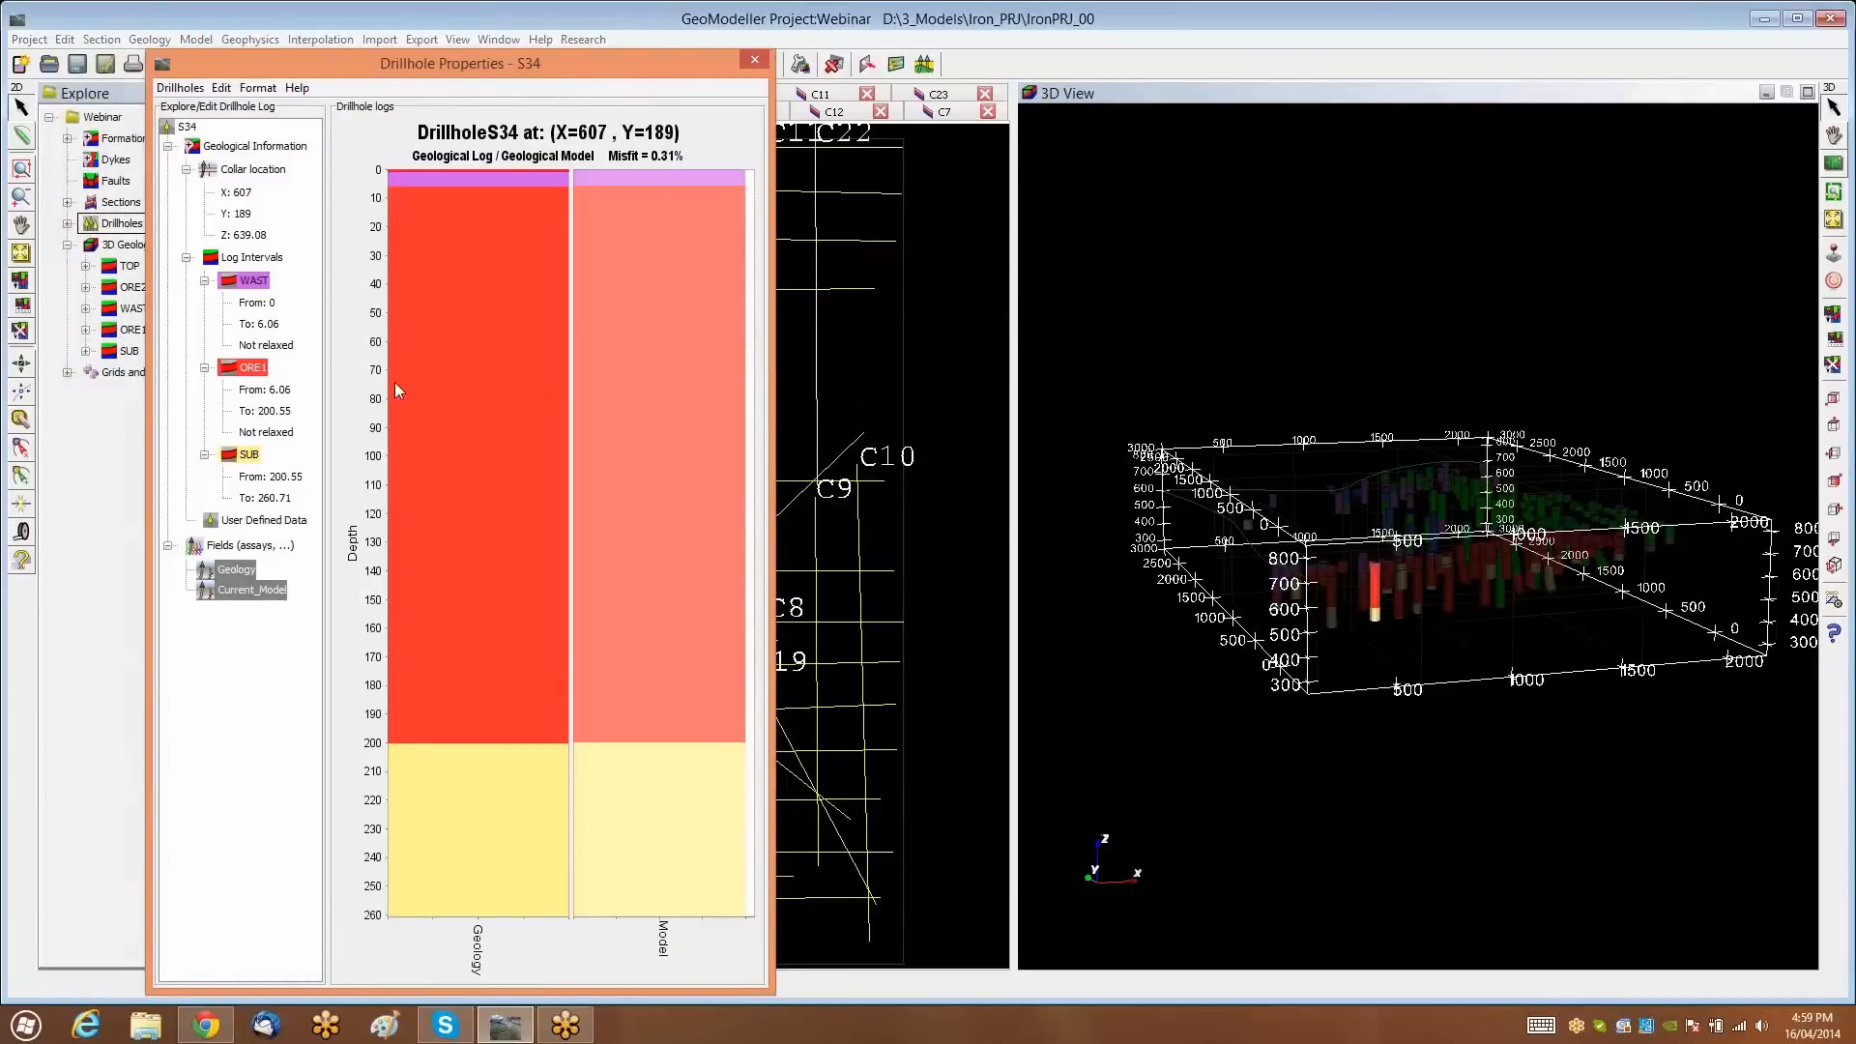
click(180, 87)
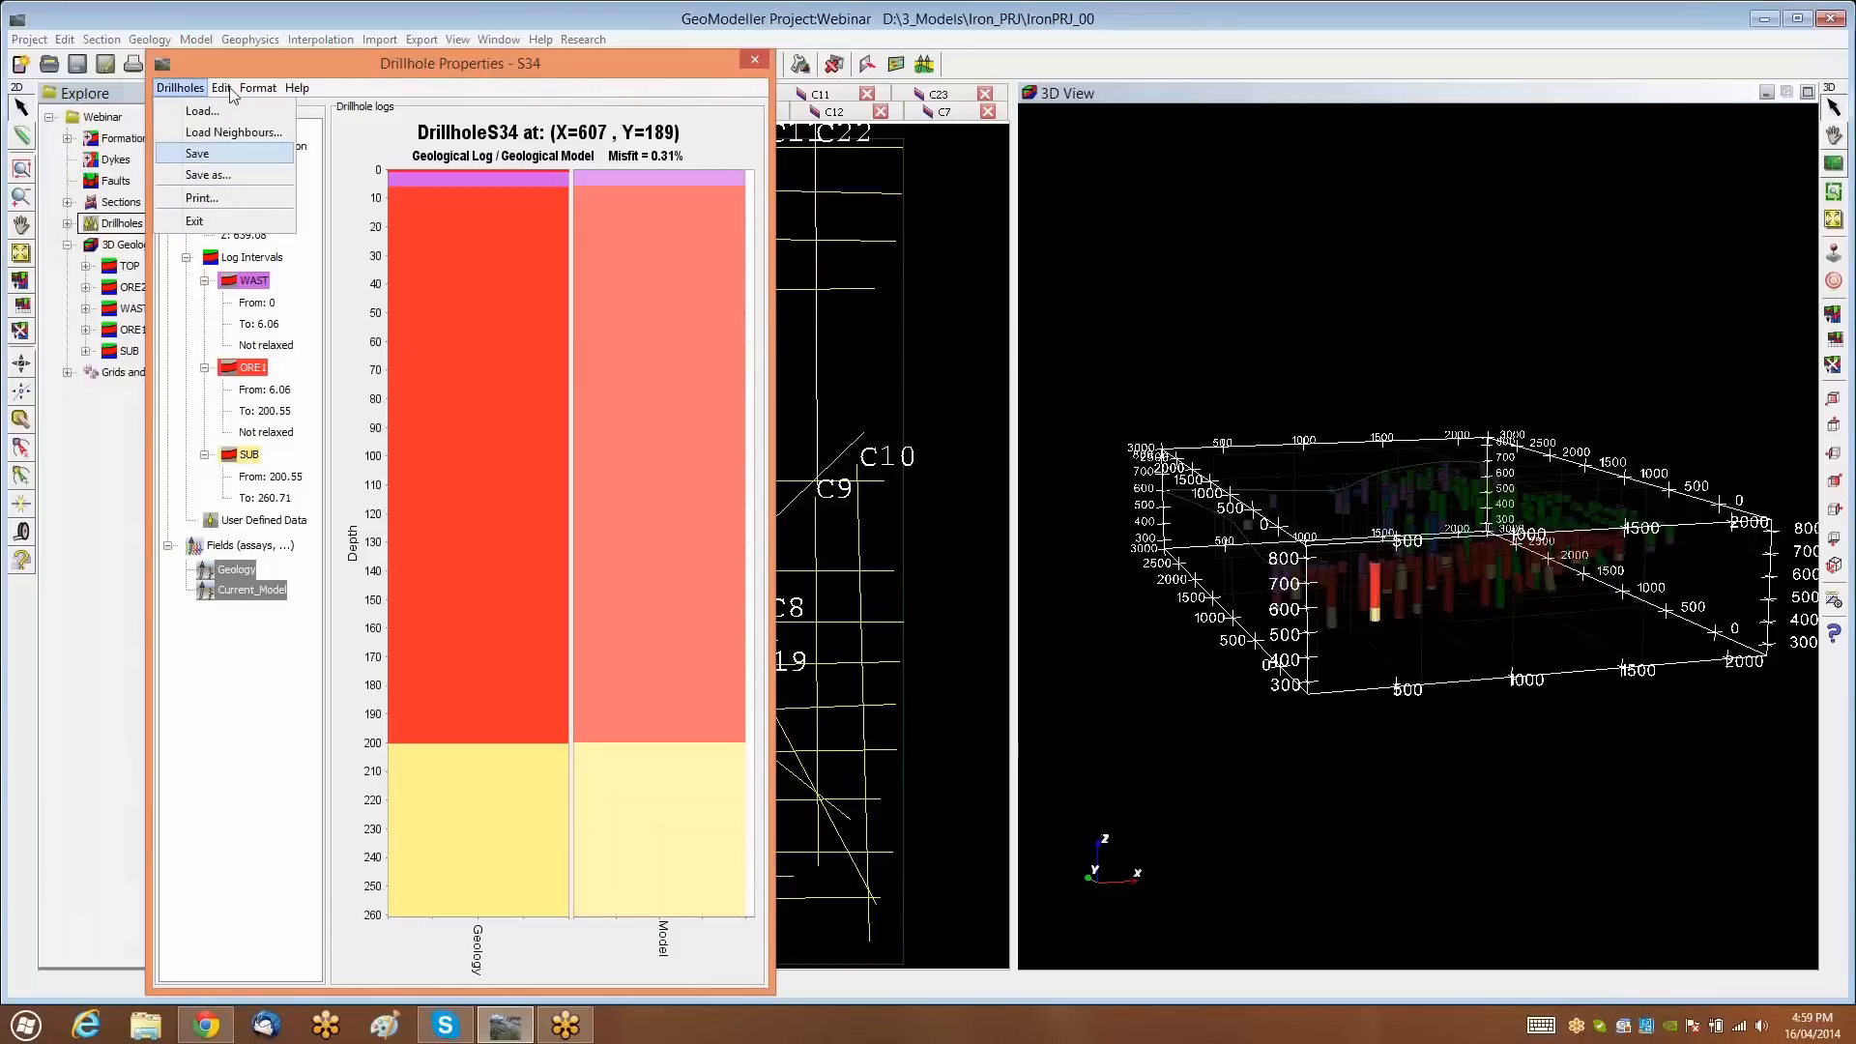
mouse_move(232, 89)
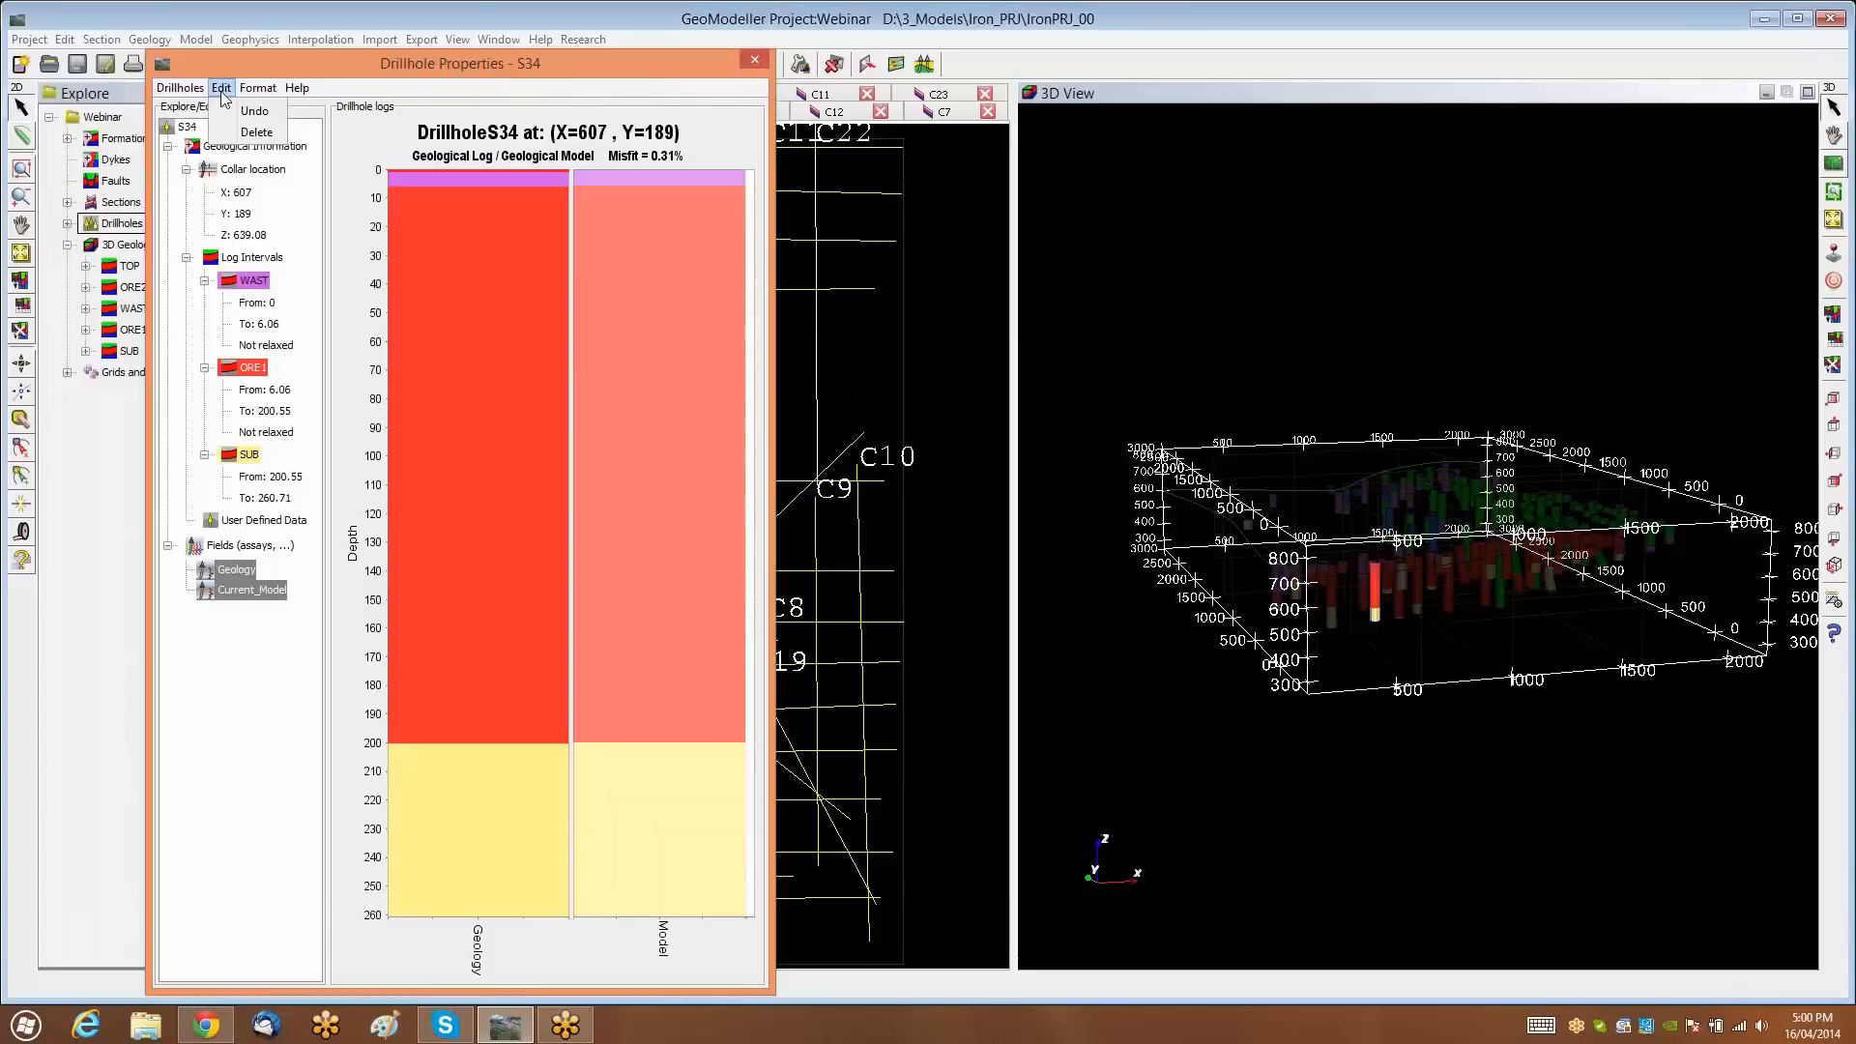
click(757, 60)
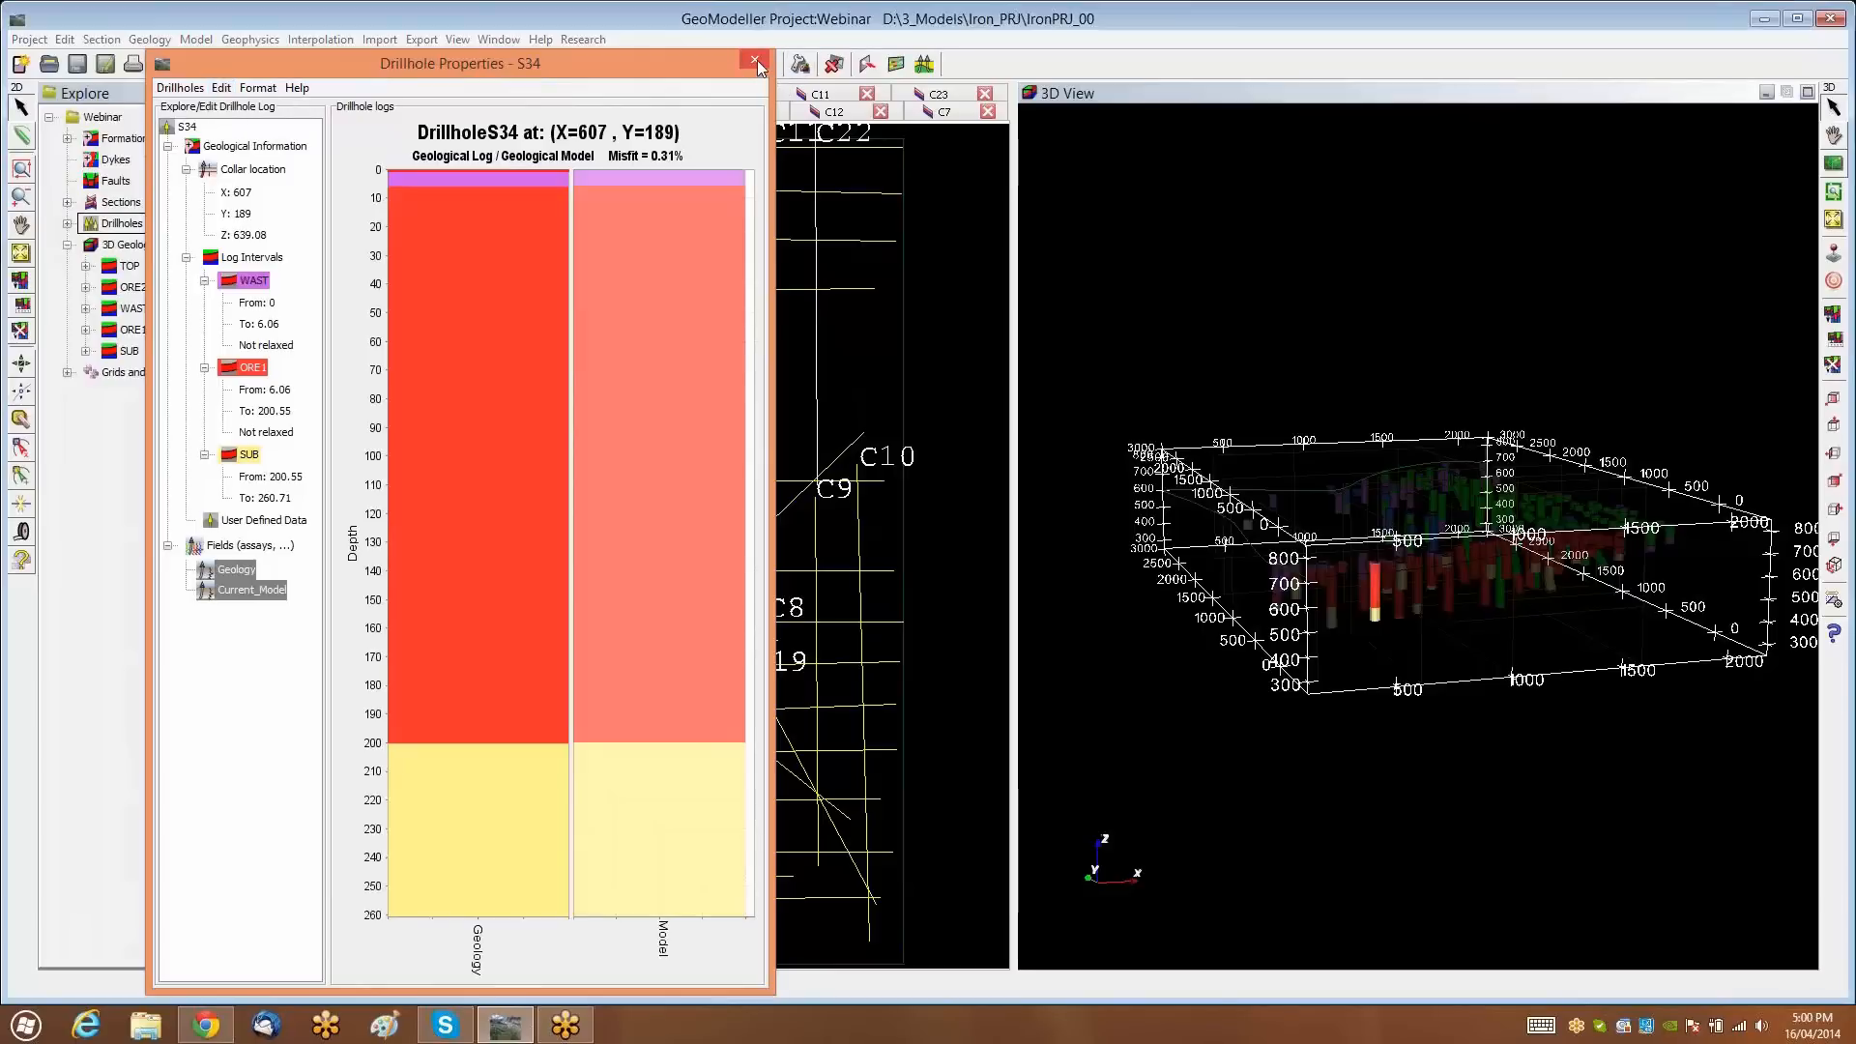
click(757, 60)
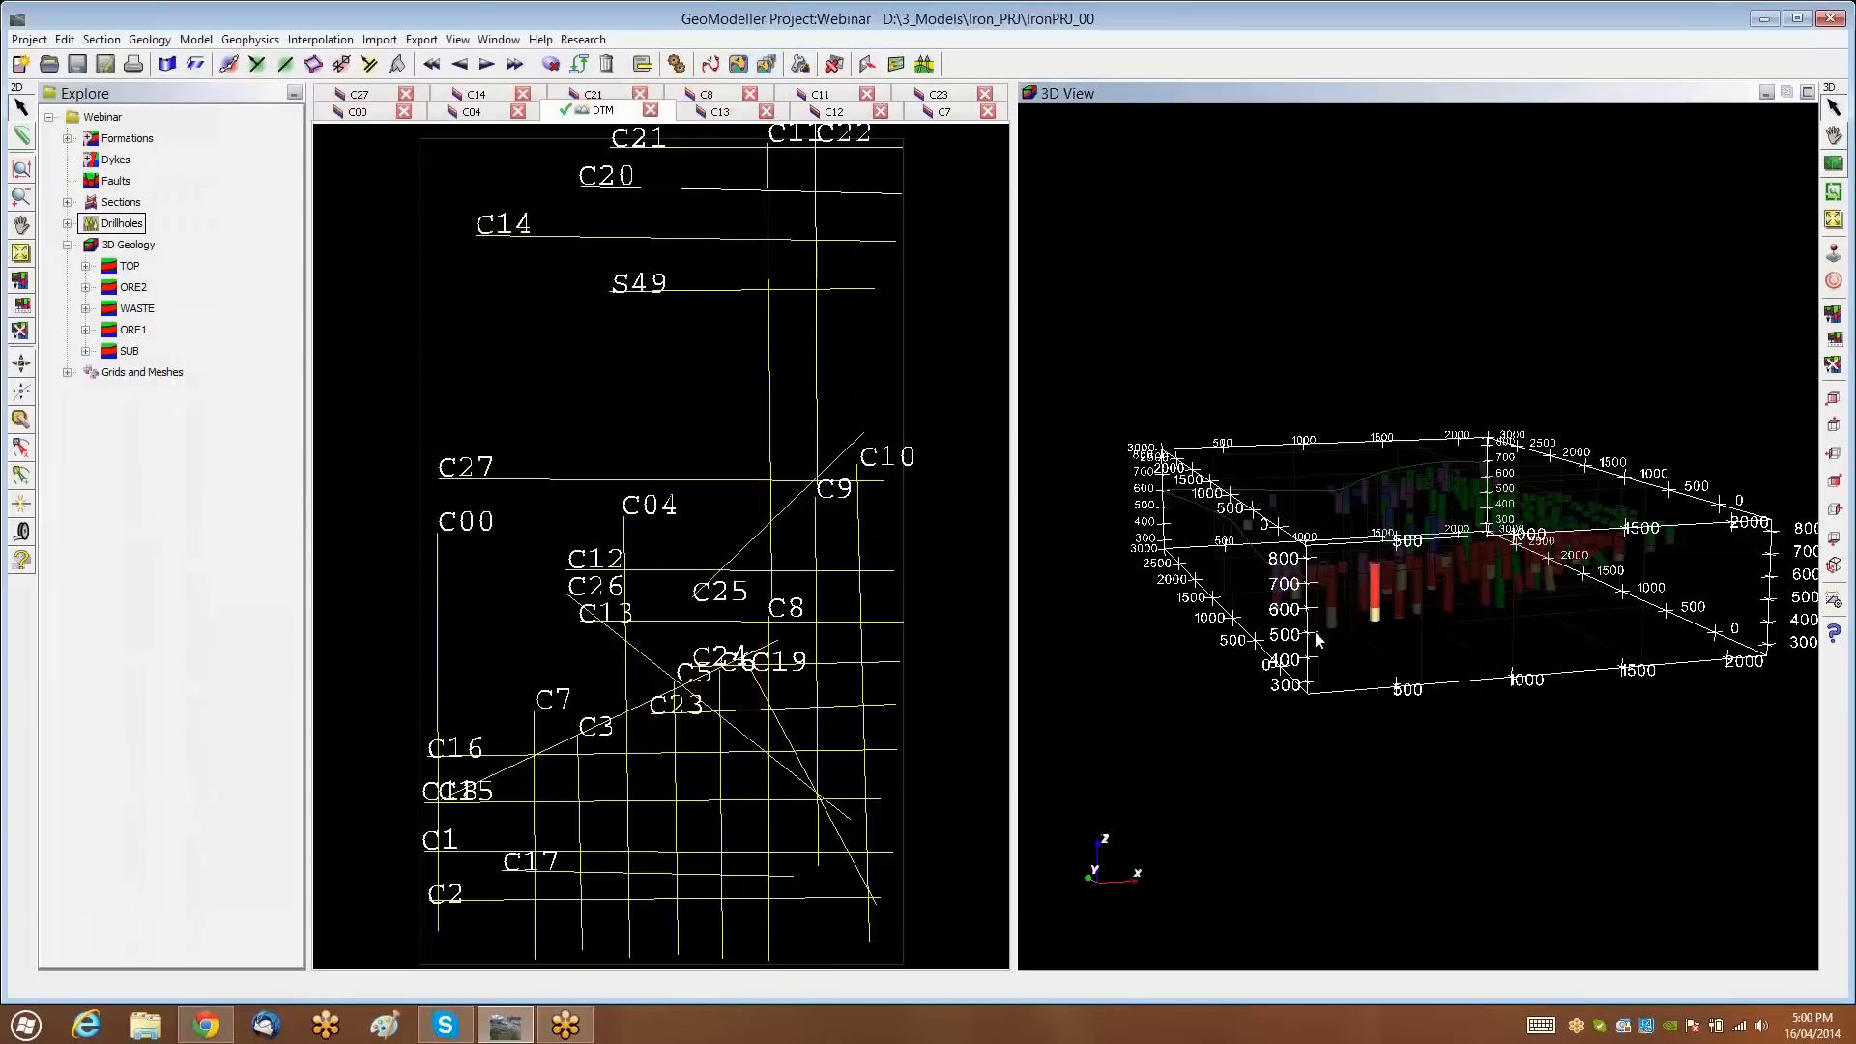
Find drillhole S34 in the project's drillhole list, view its geological log against the model, and close the log
drag(1308, 657, 1342, 858)
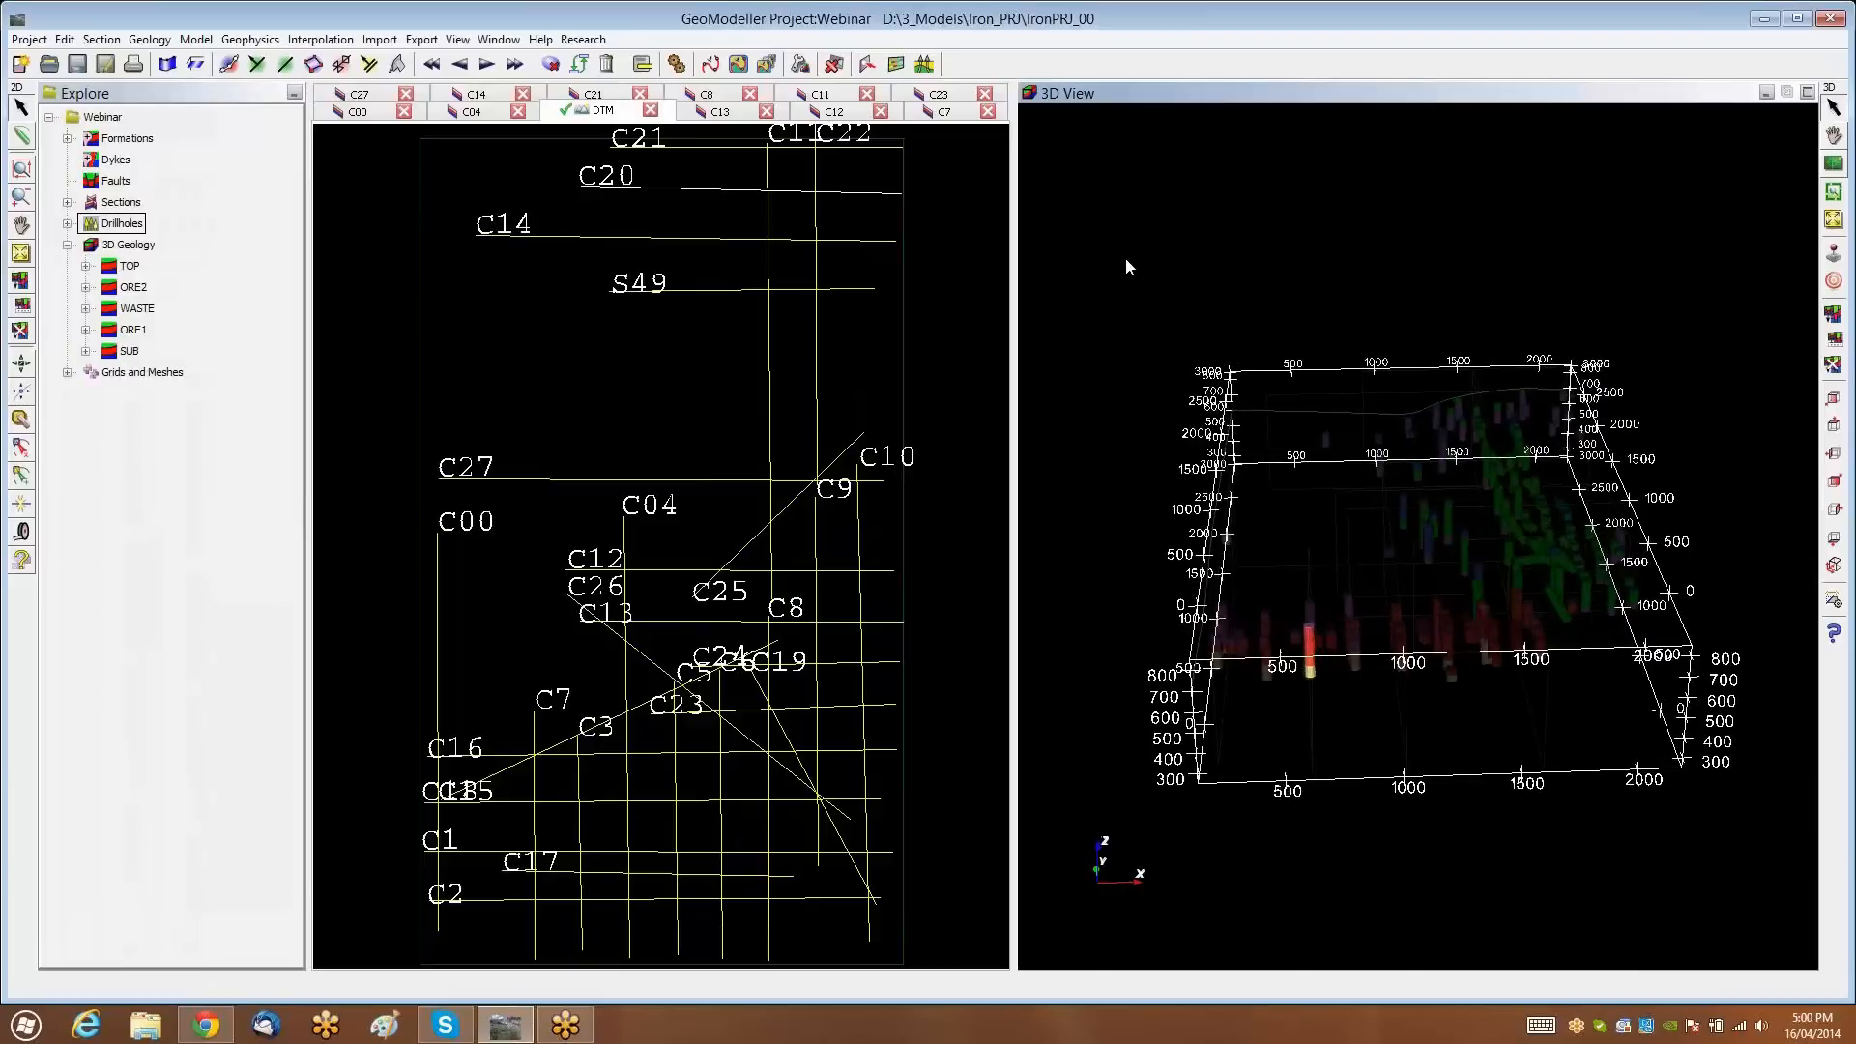
drag(1360, 561, 1372, 501)
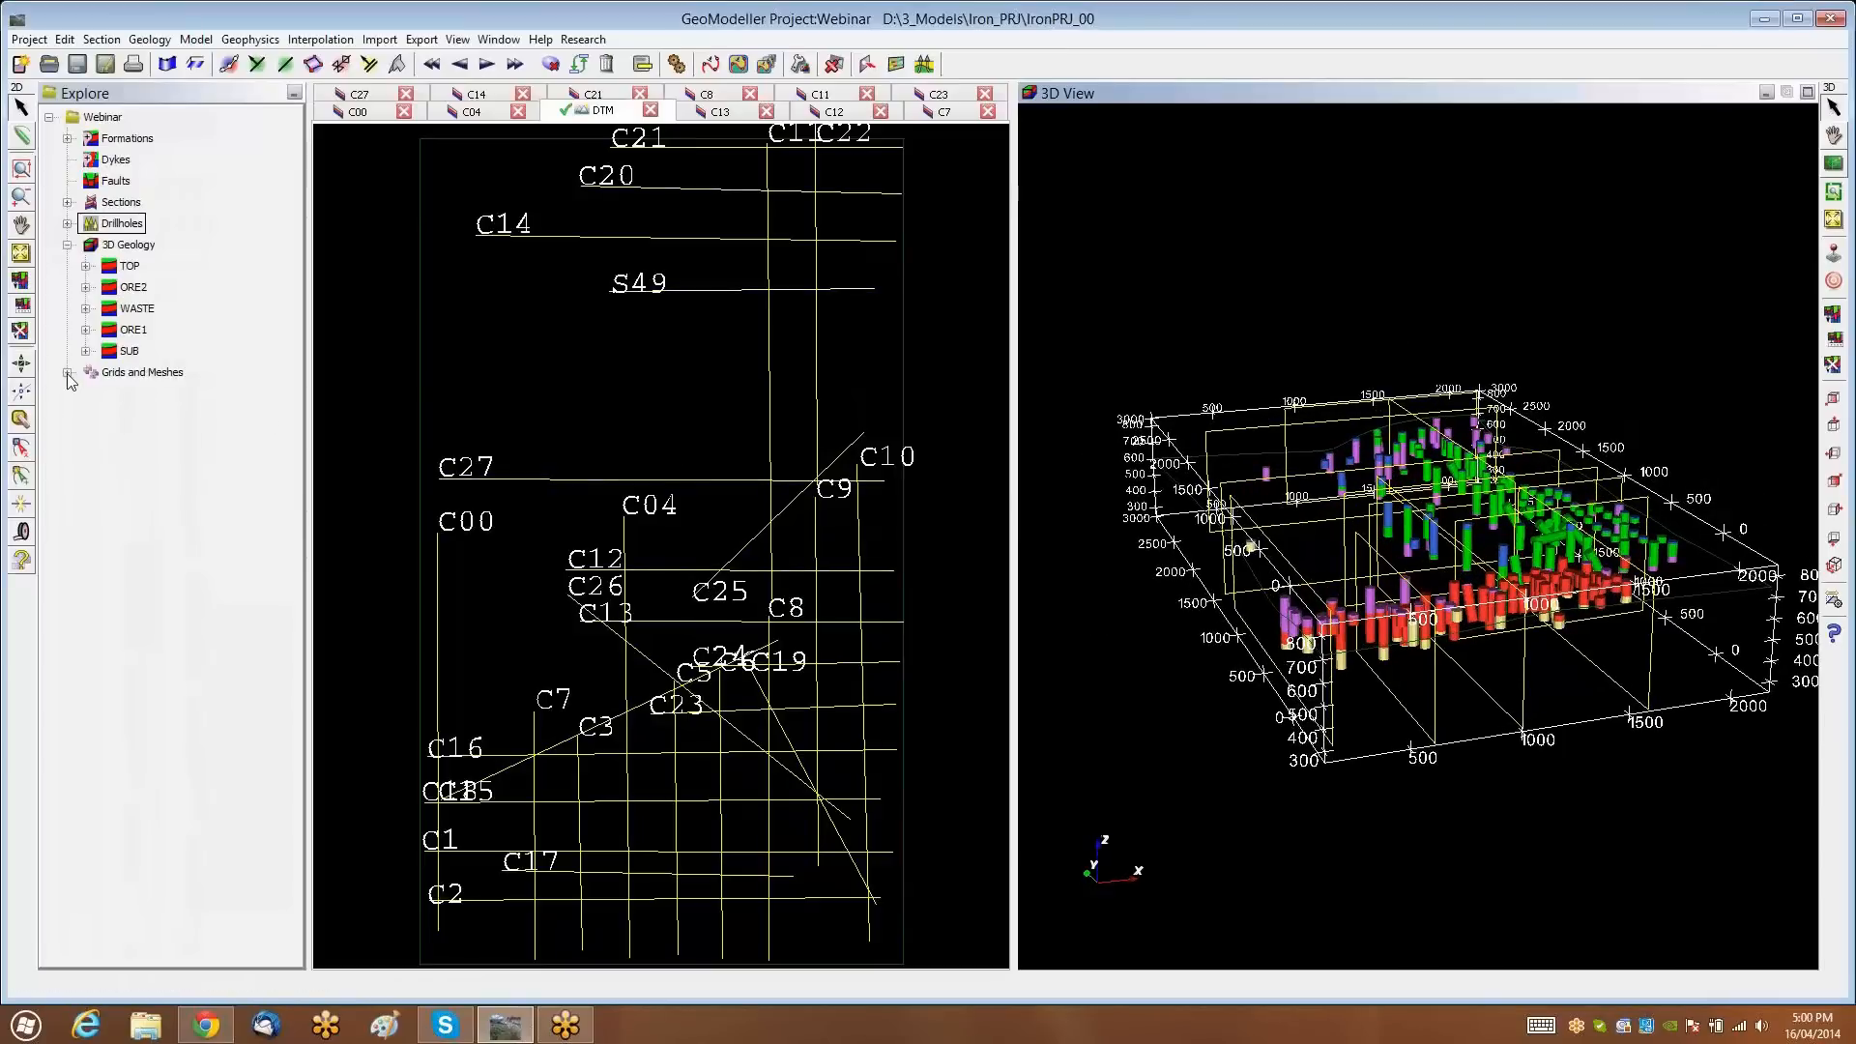
click(68, 224)
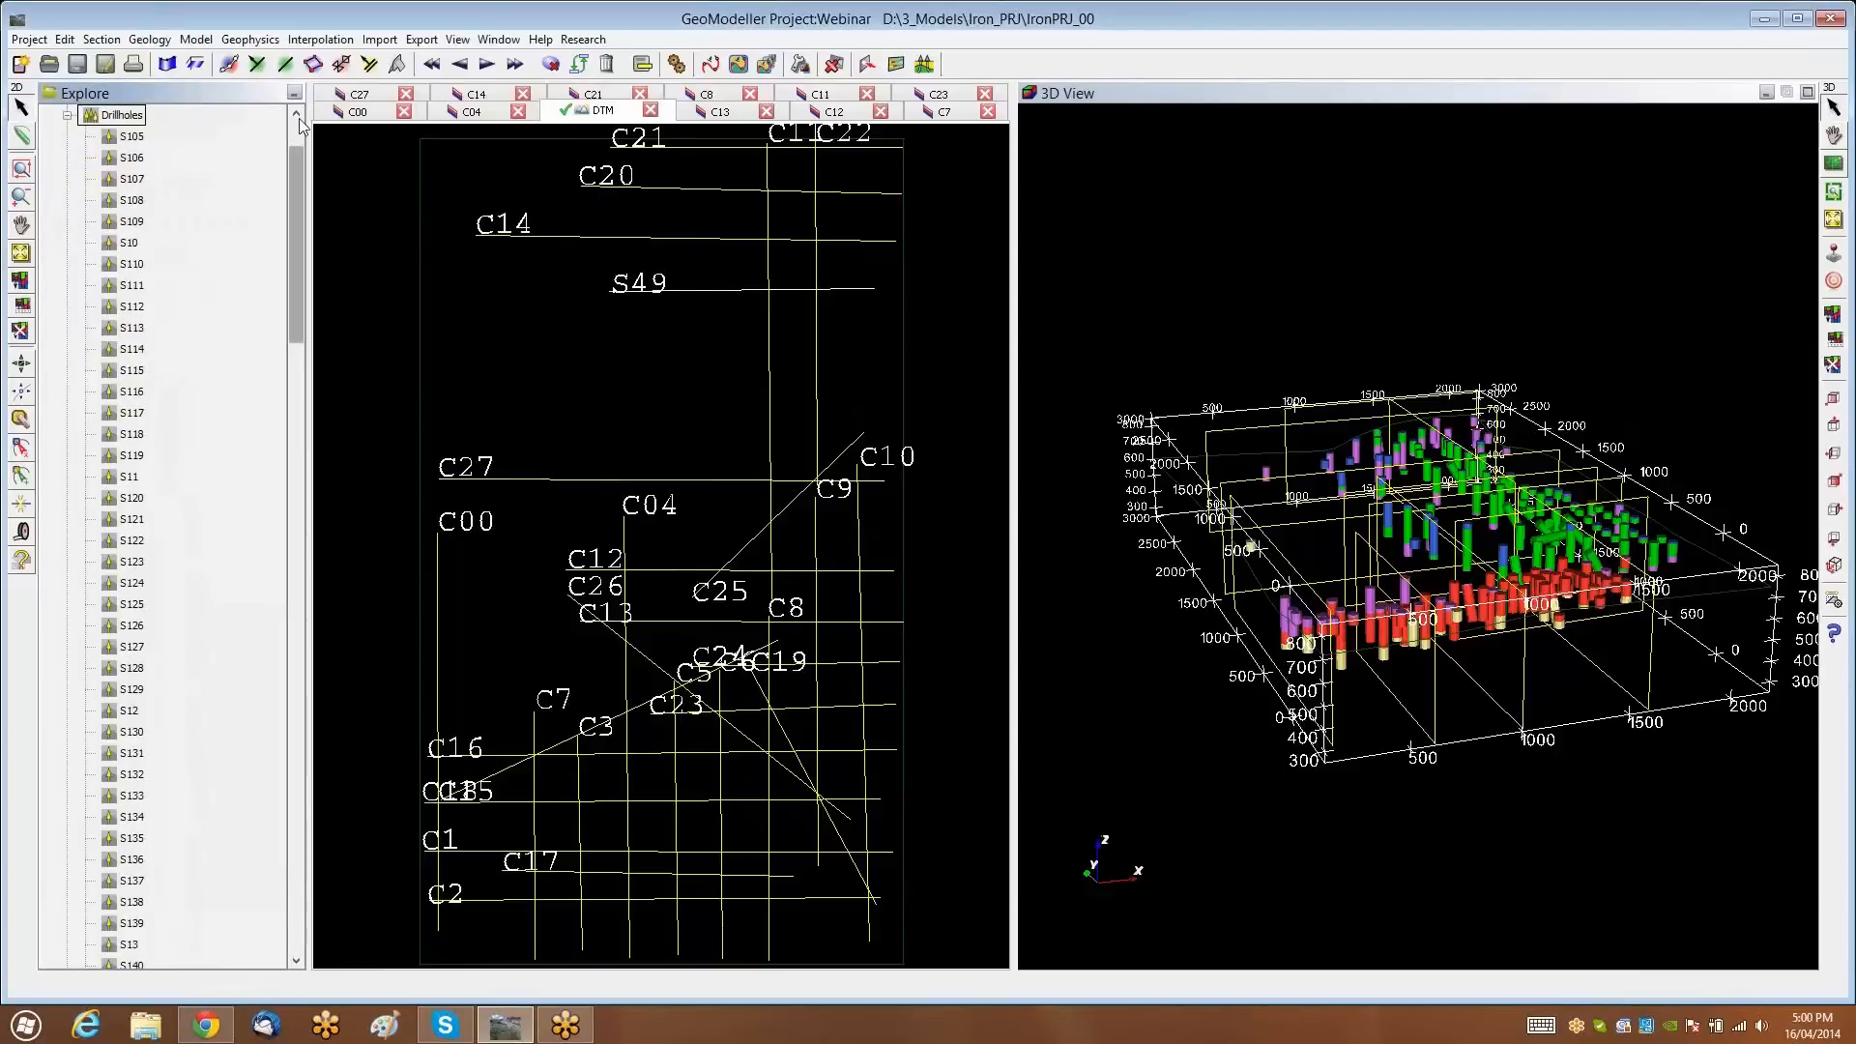
scroll(211, 194, up, 2)
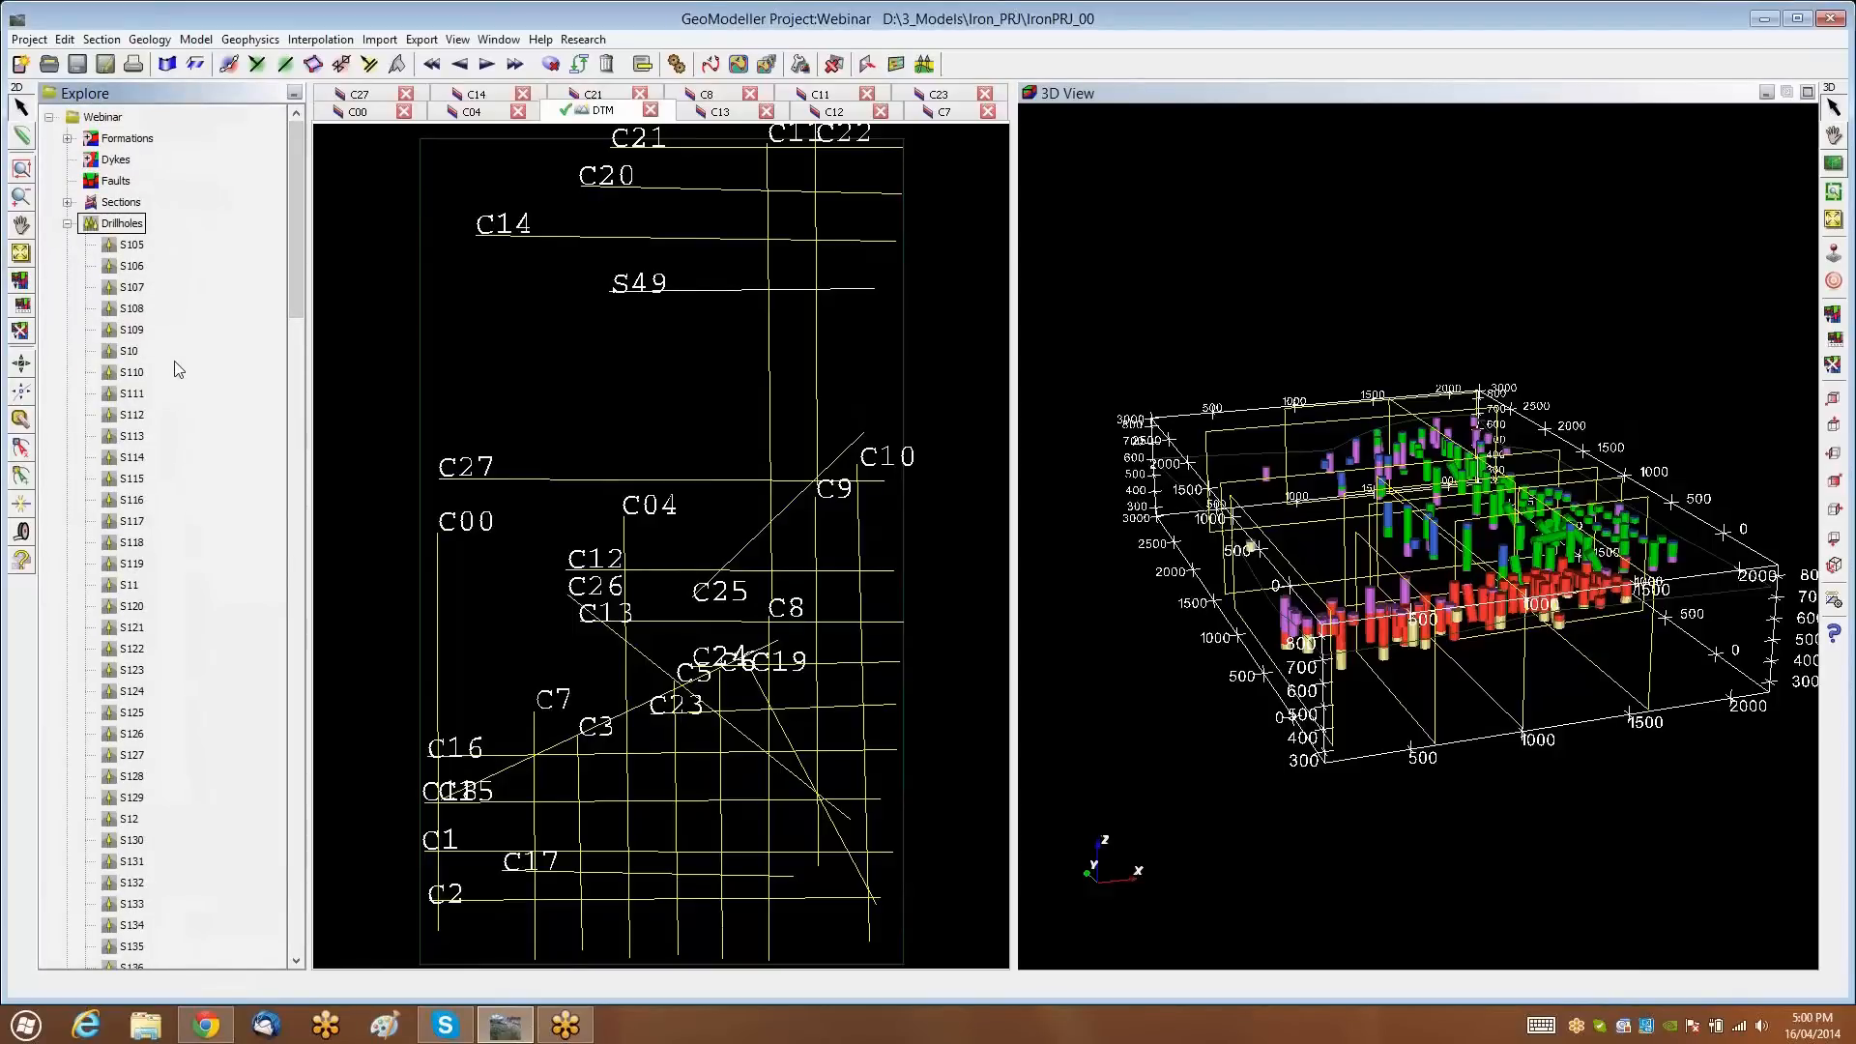
scroll(156, 430, down, 6)
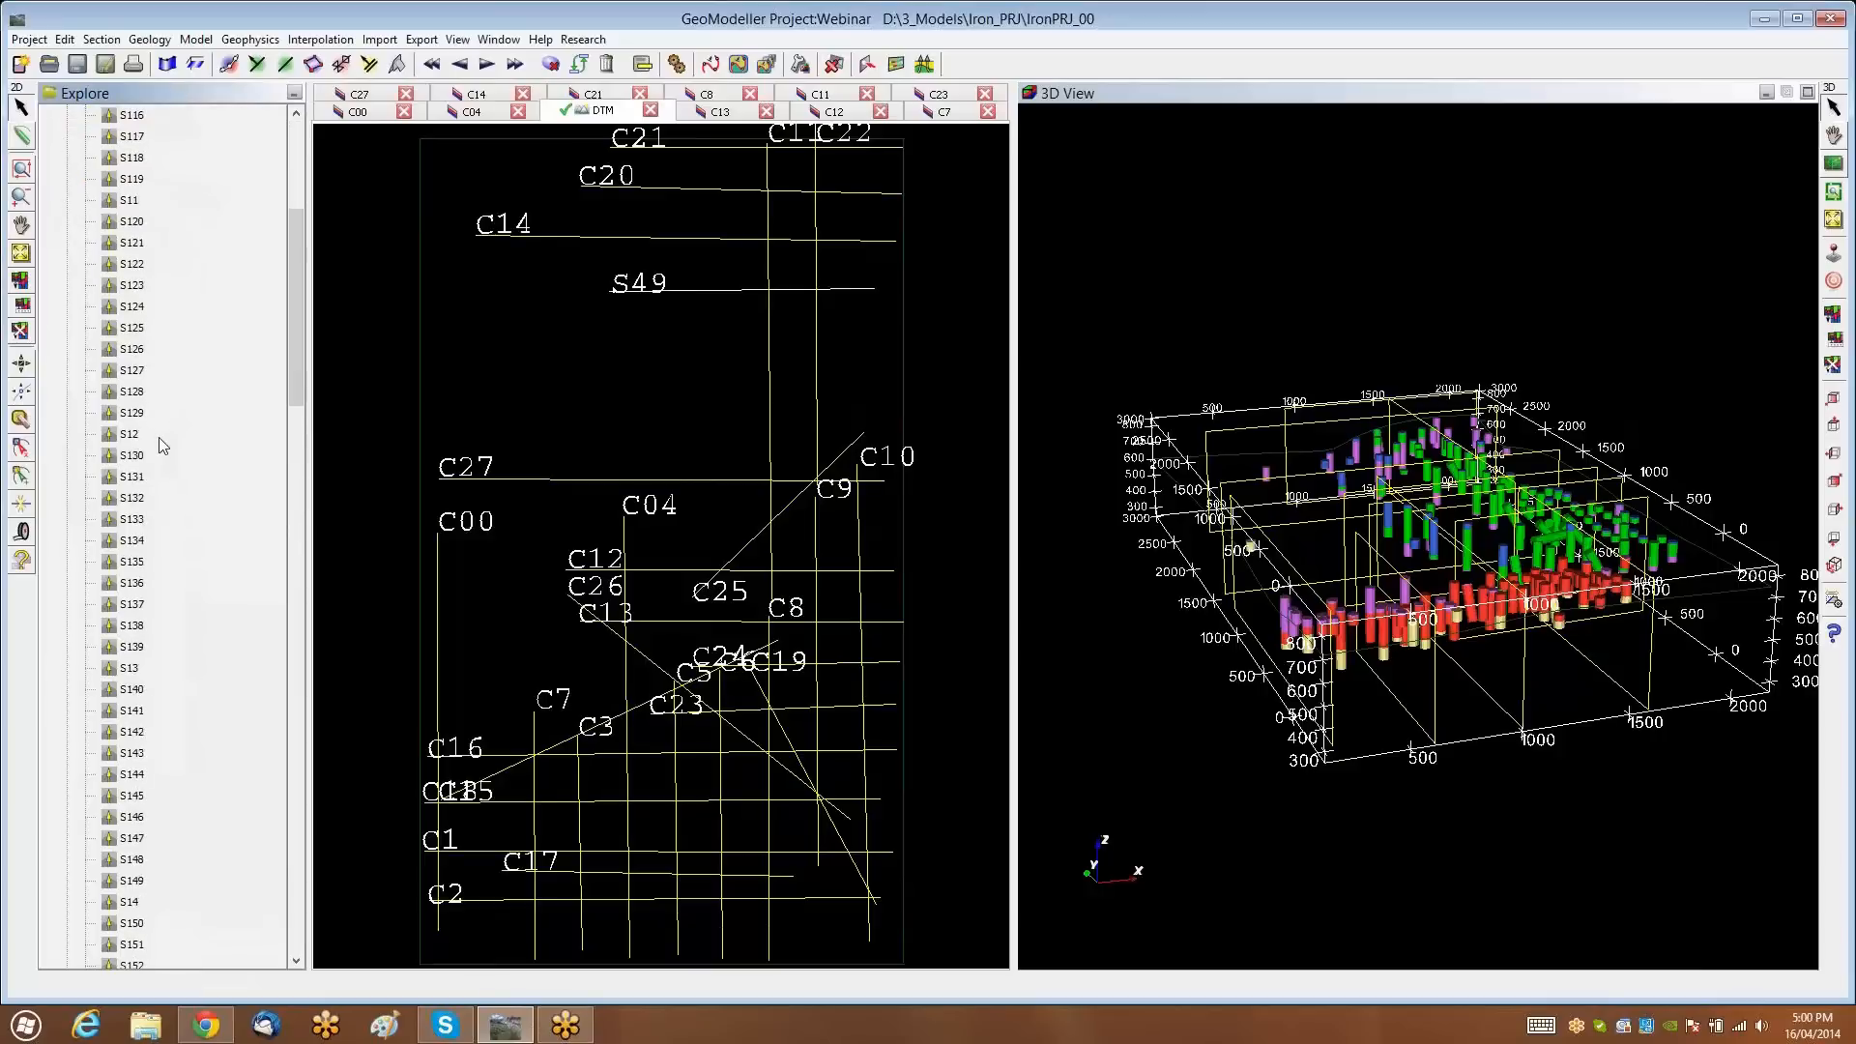
scroll(158, 696, down, 7)
scroll(142, 413, up, 1)
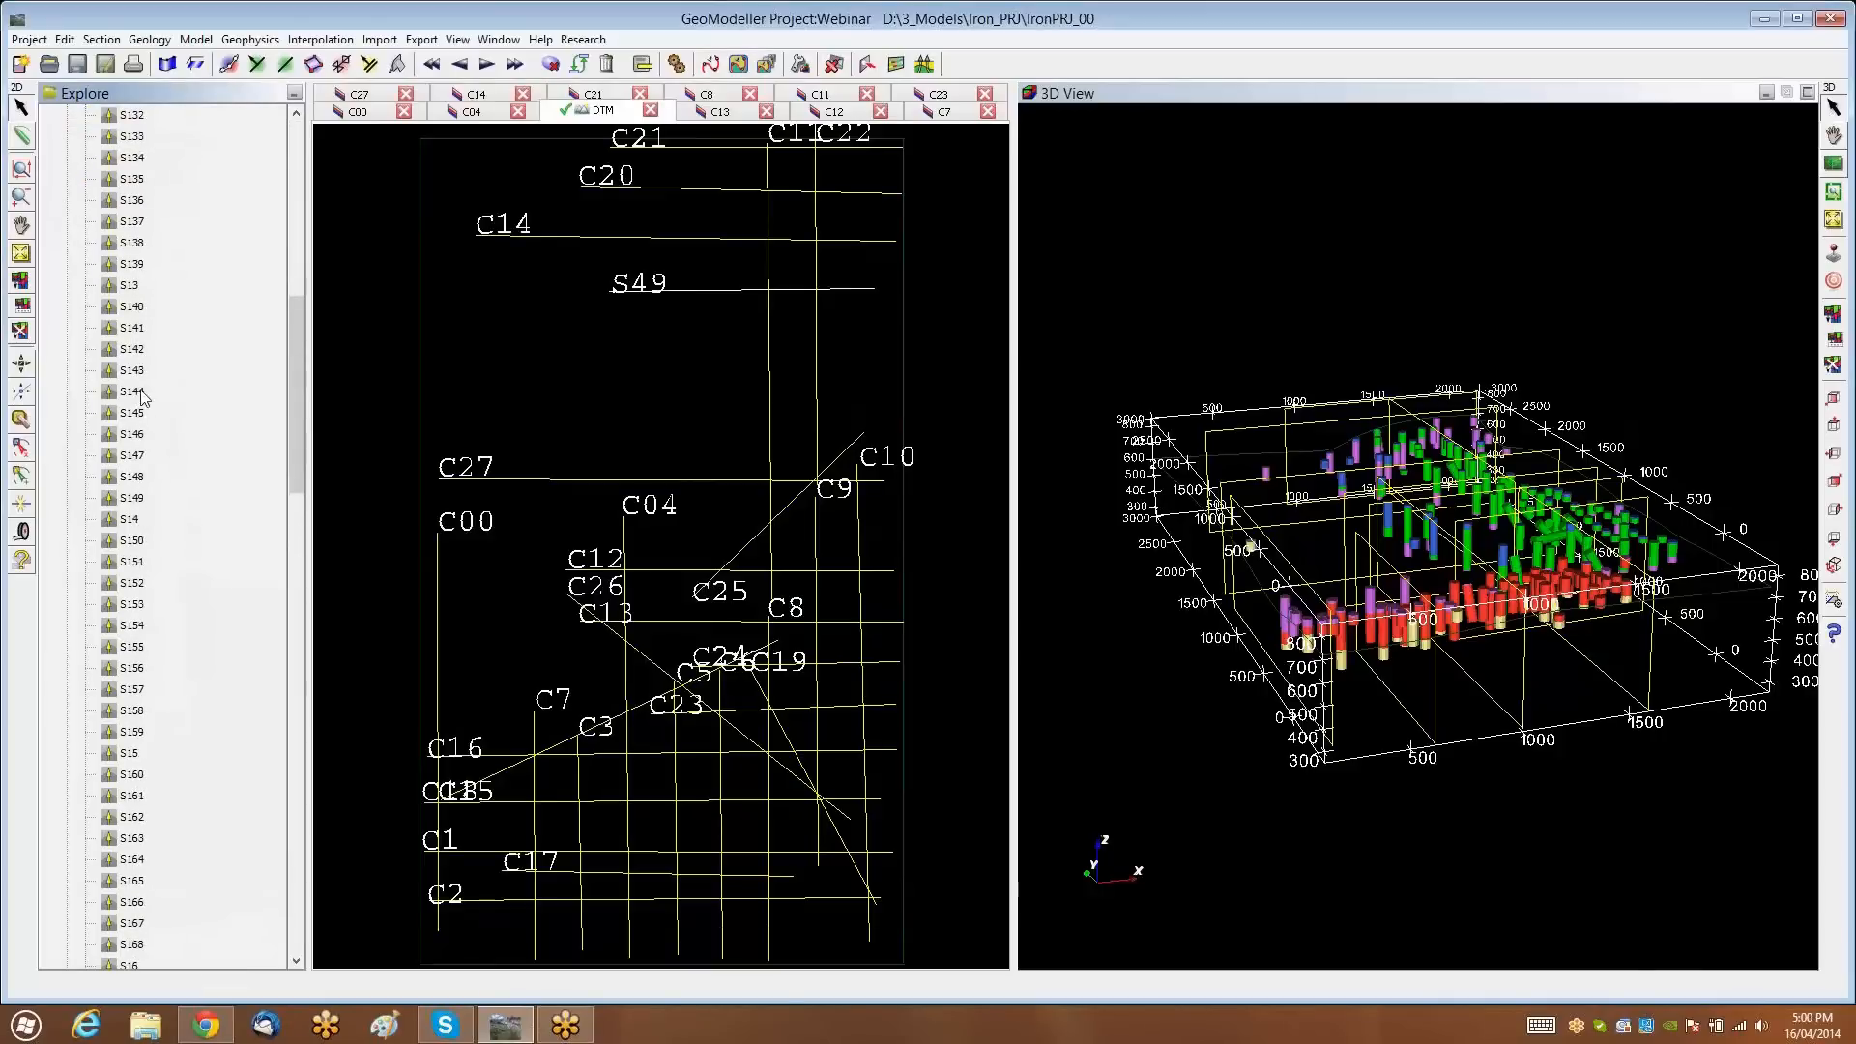
scroll(151, 195, up, 1)
scroll(150, 192, up, 2)
scroll(164, 422, down, 11)
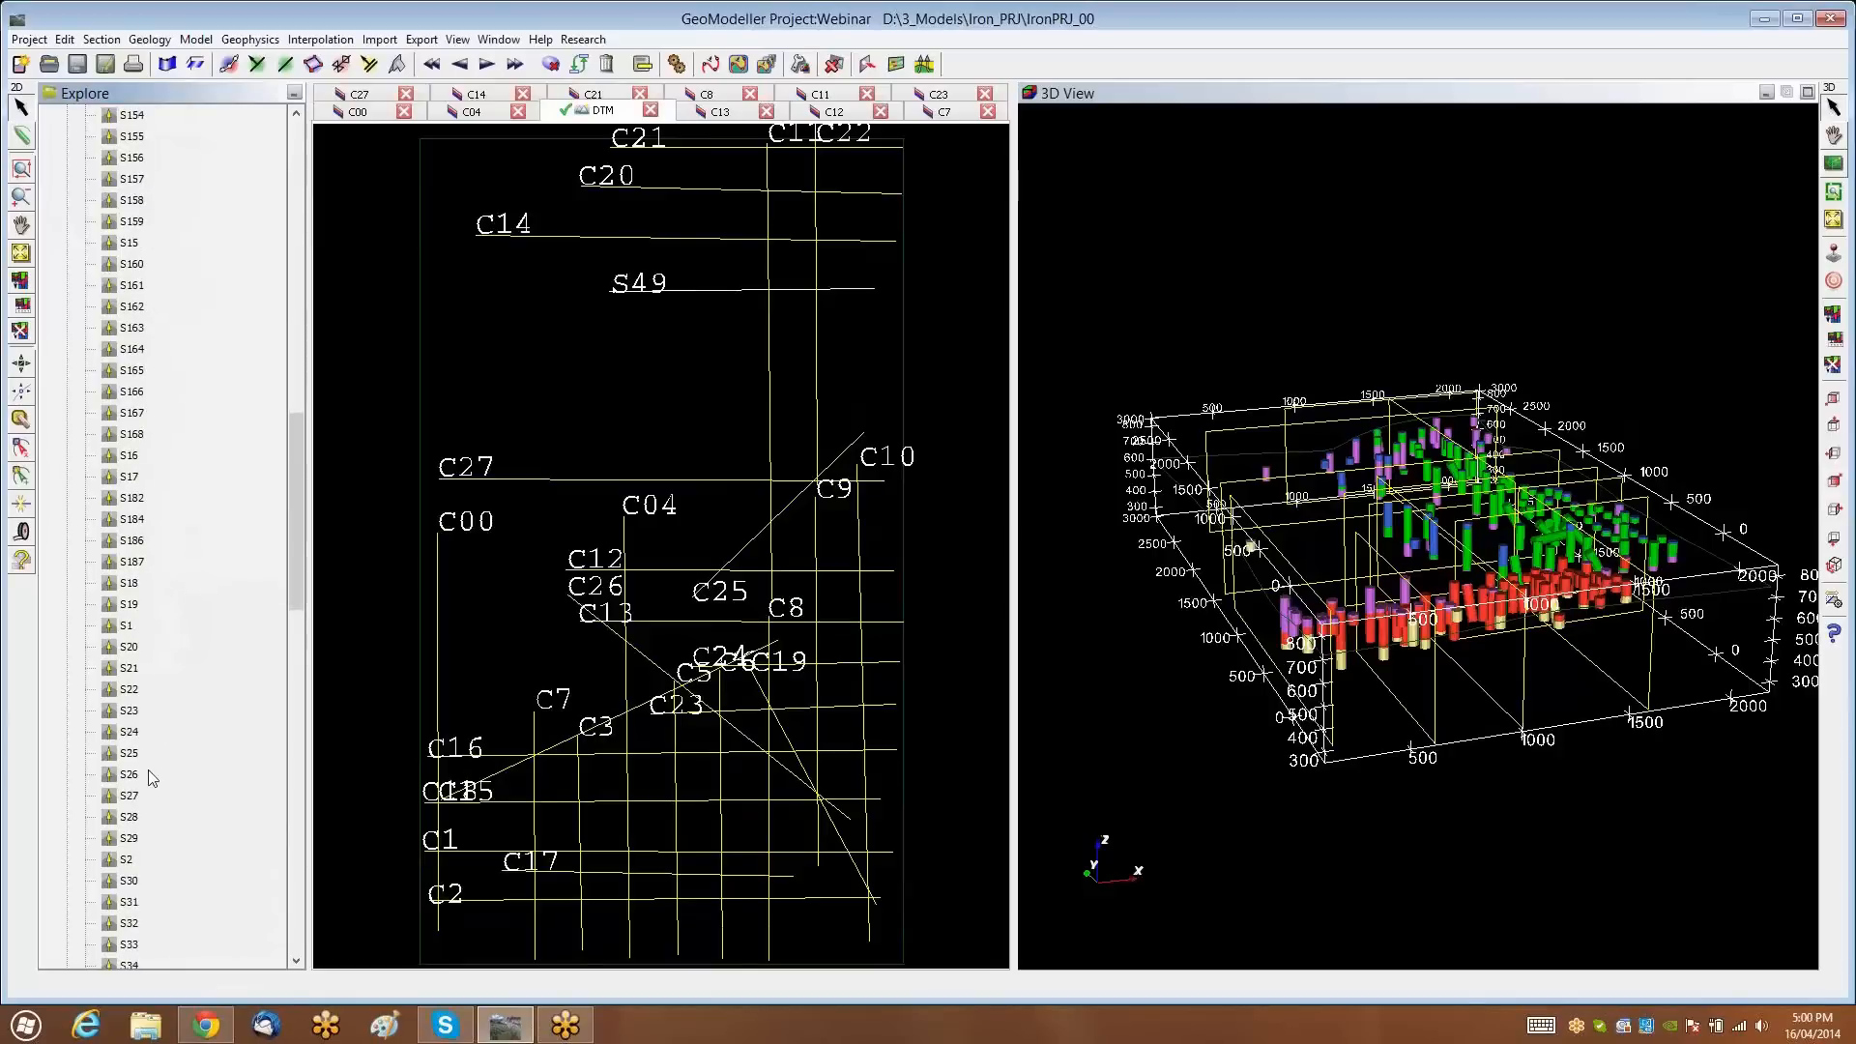
scroll(145, 807, down, 4)
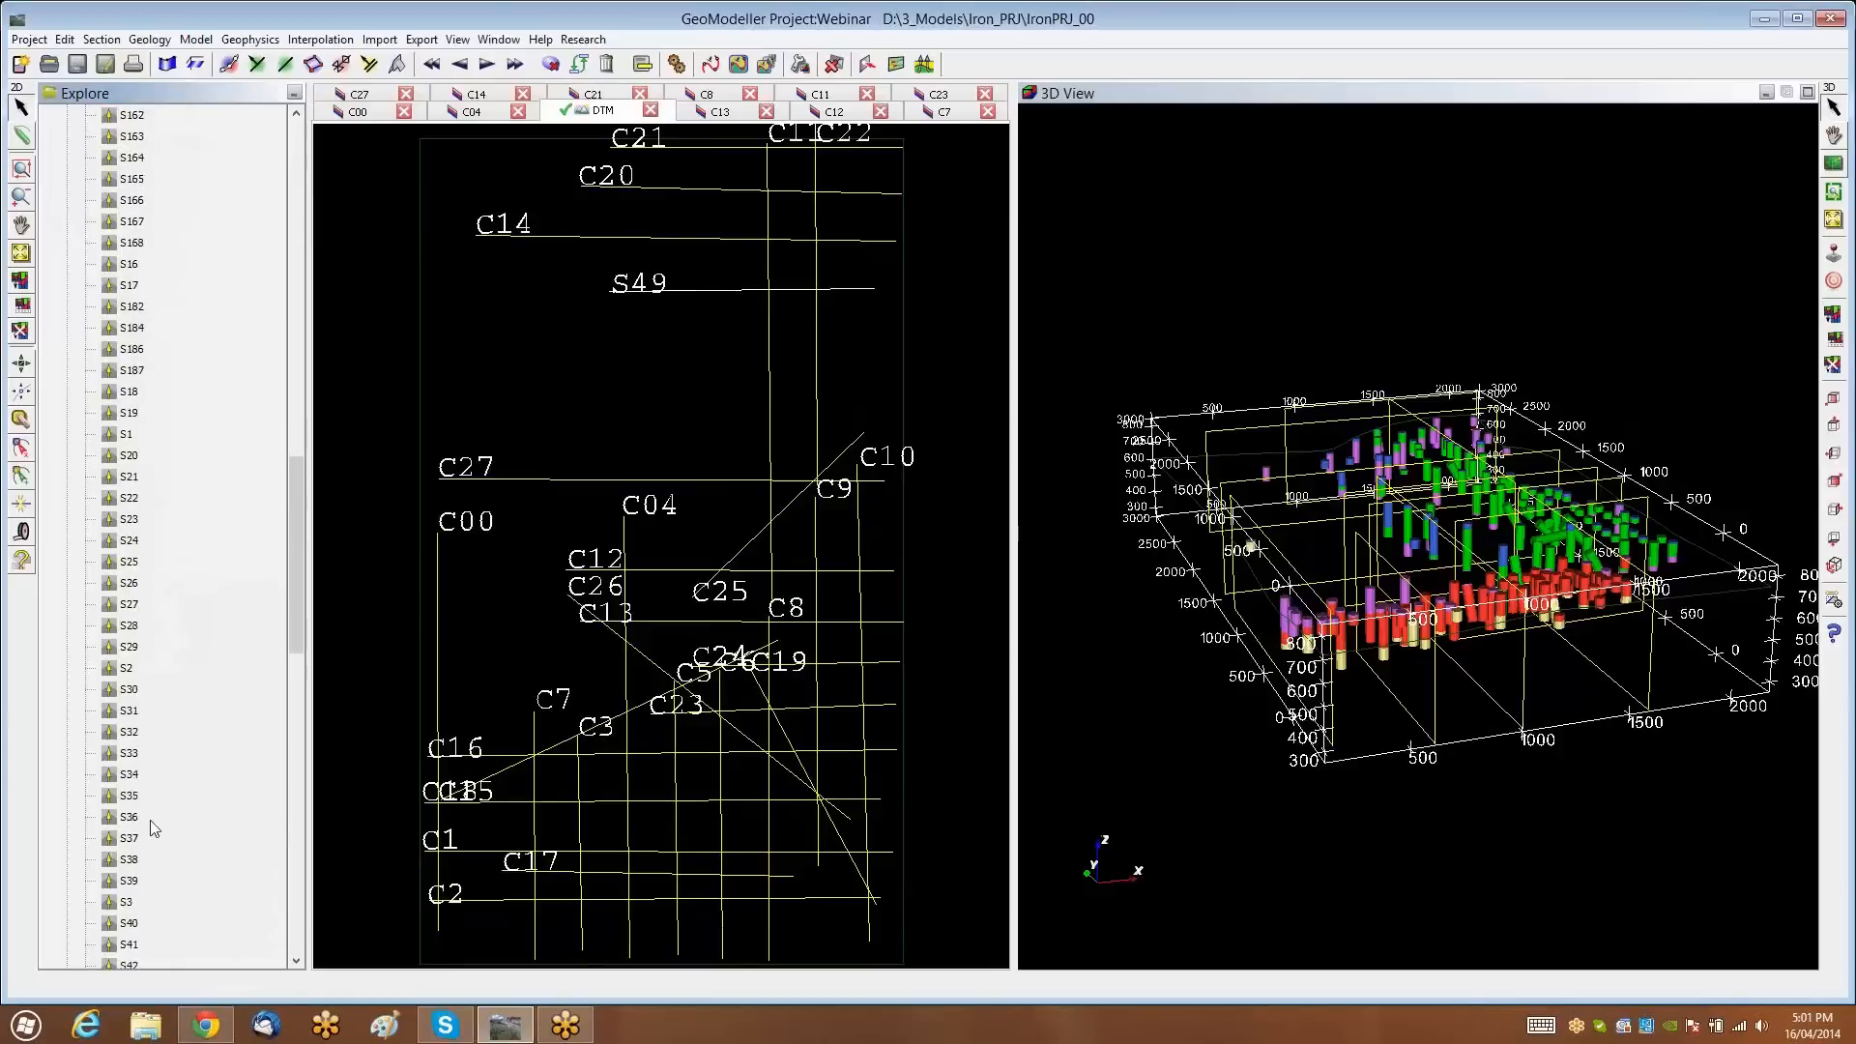
double_click(129, 712)
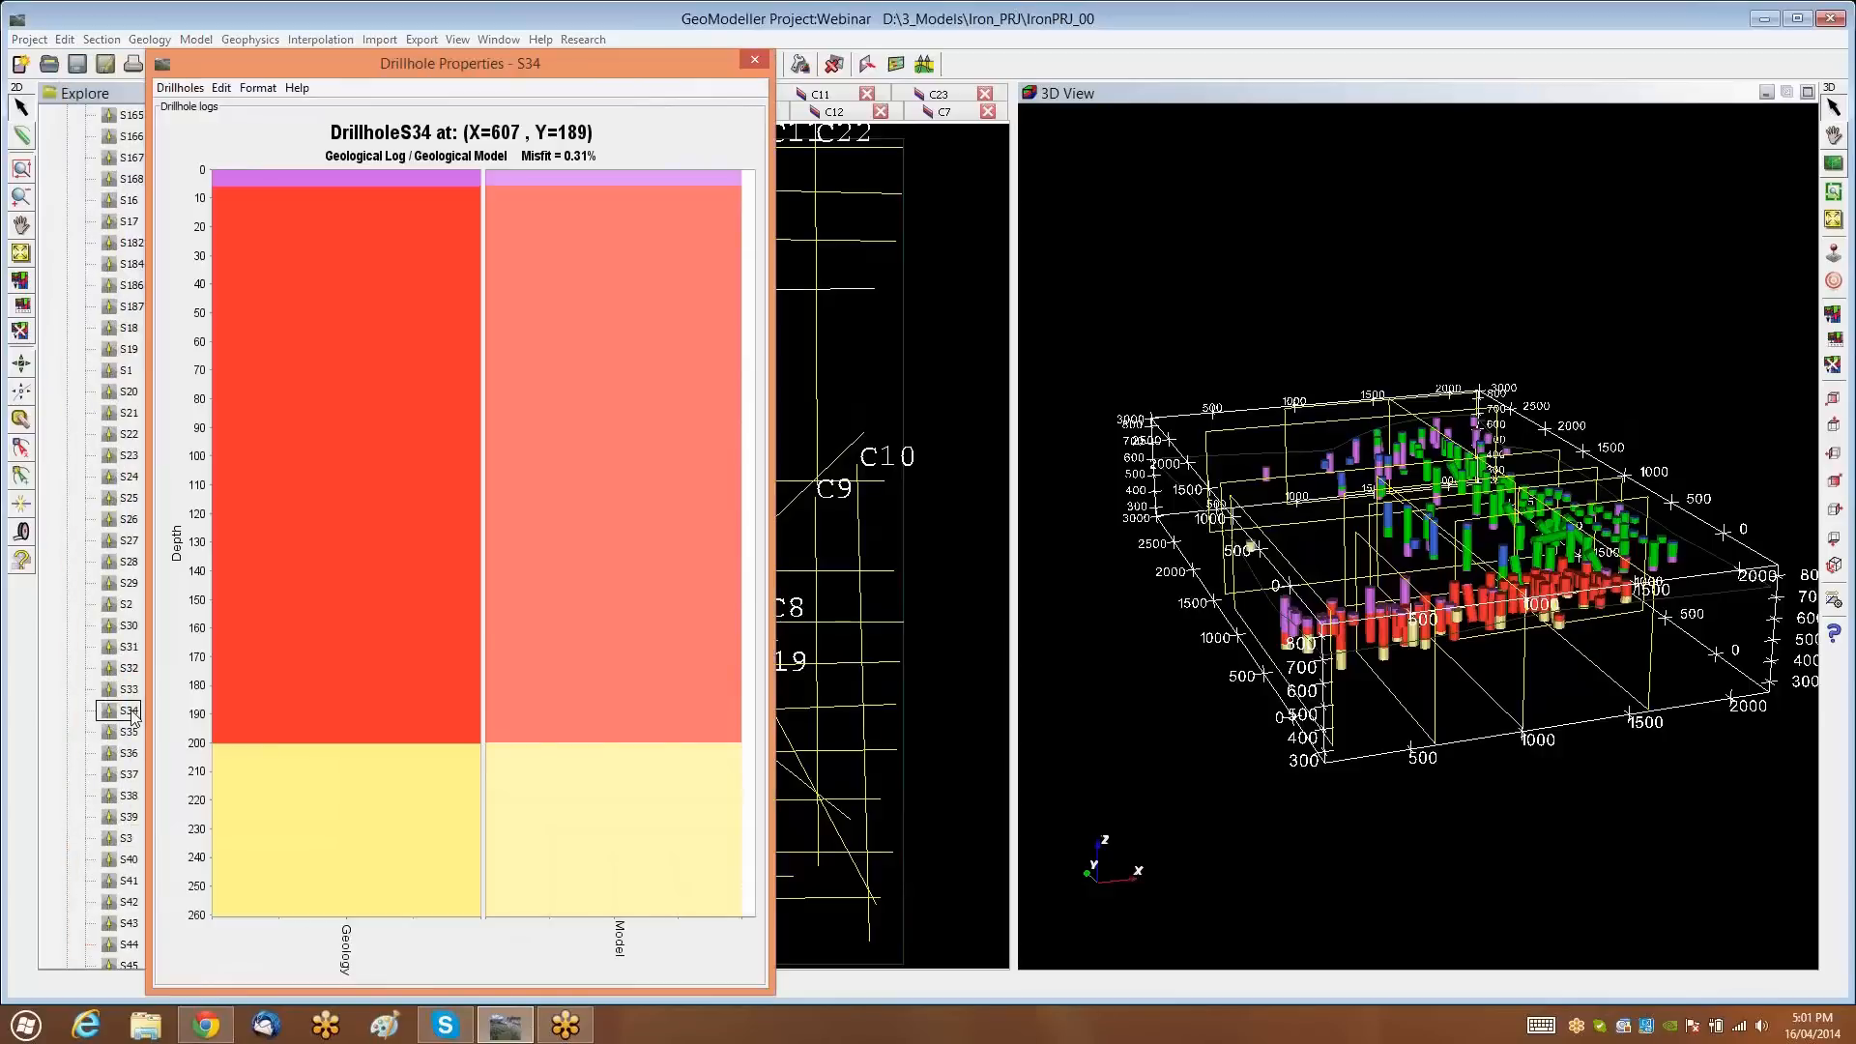
click(756, 61)
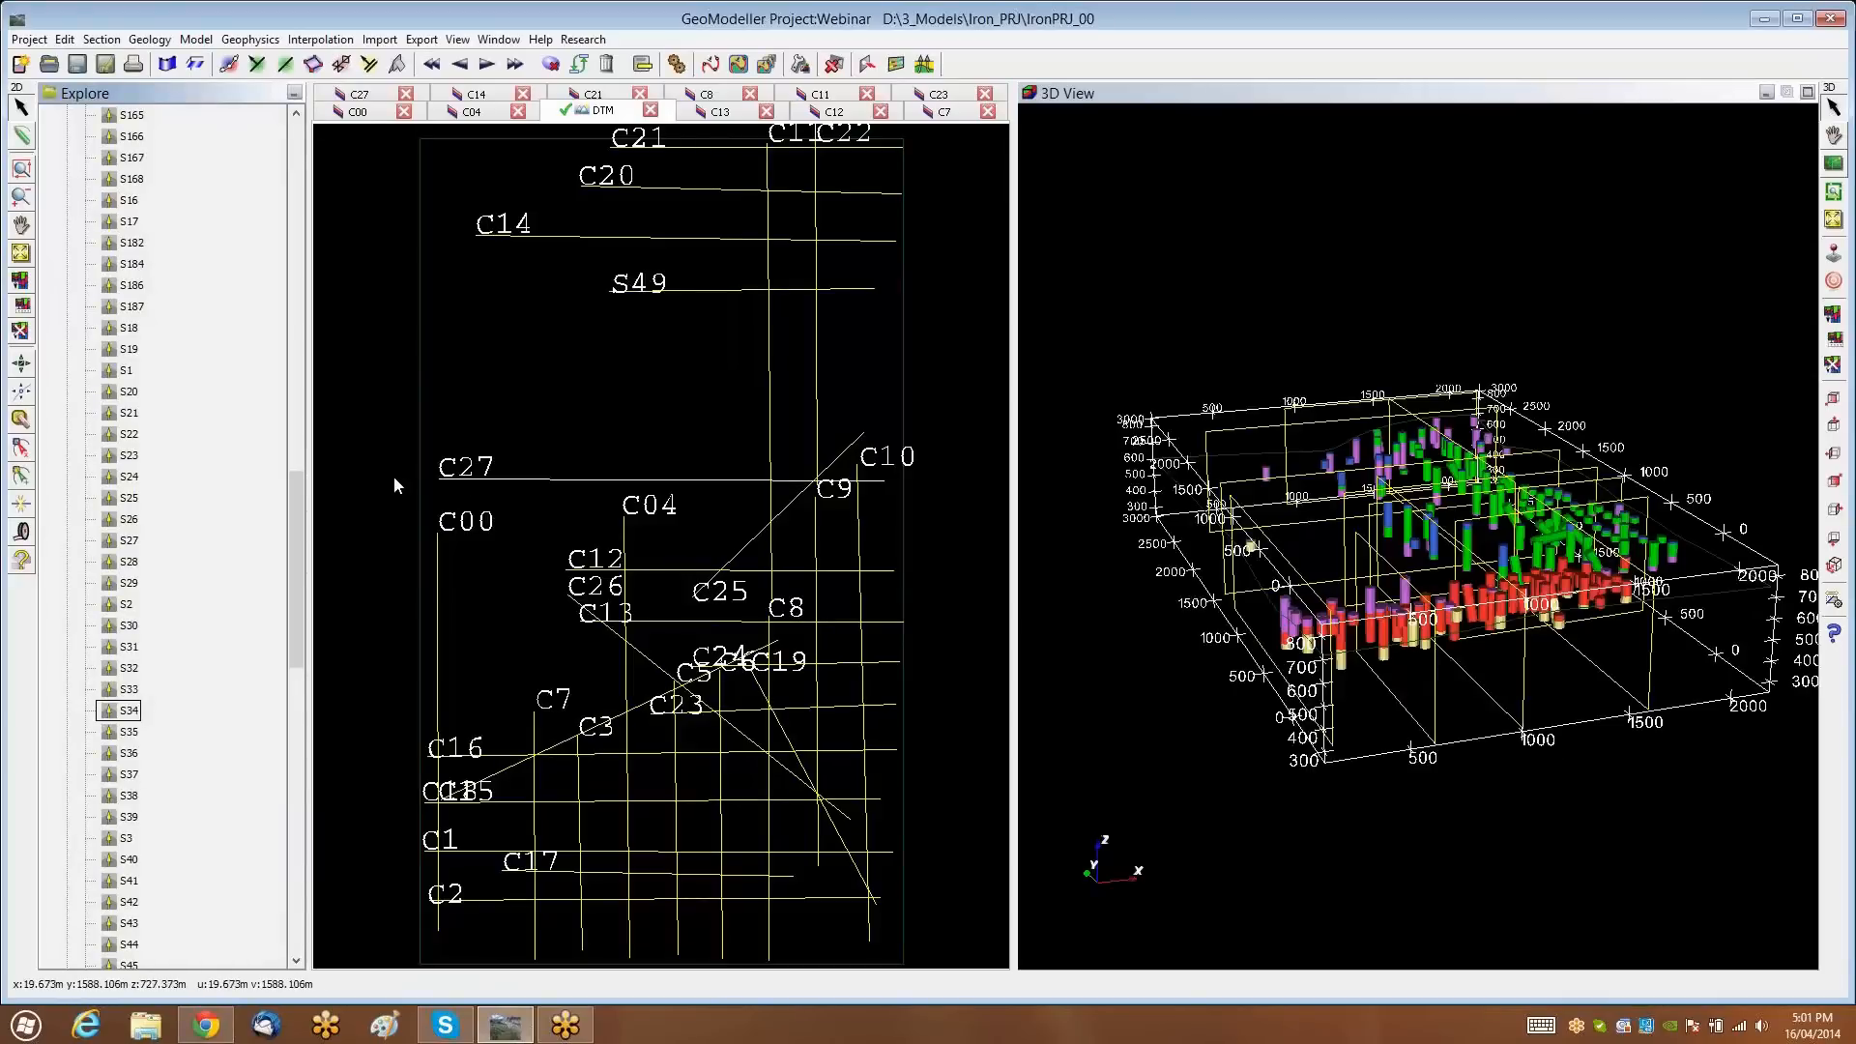
Project drillhole contacts and traces for all formations onto the DTM section, excluding data from 2D sections, hingelines and 3D points
scroll(393, 476, down, 1)
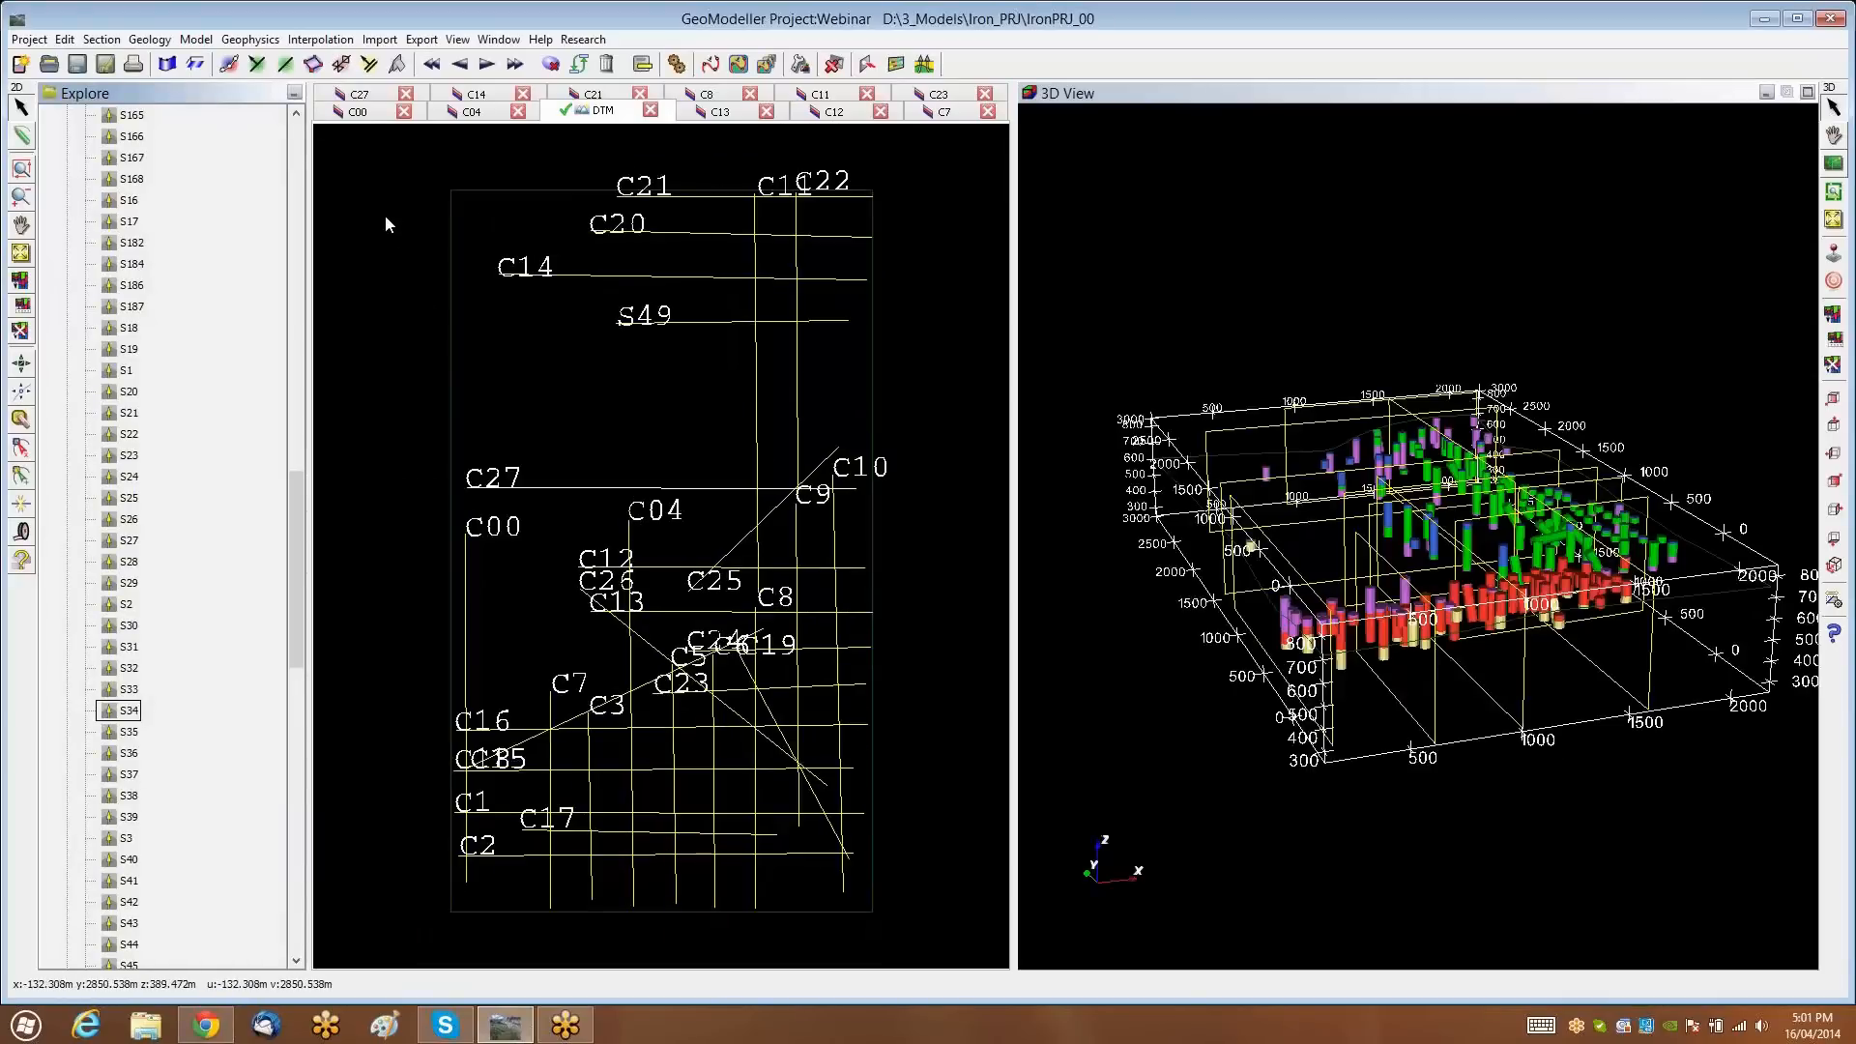
click(193, 42)
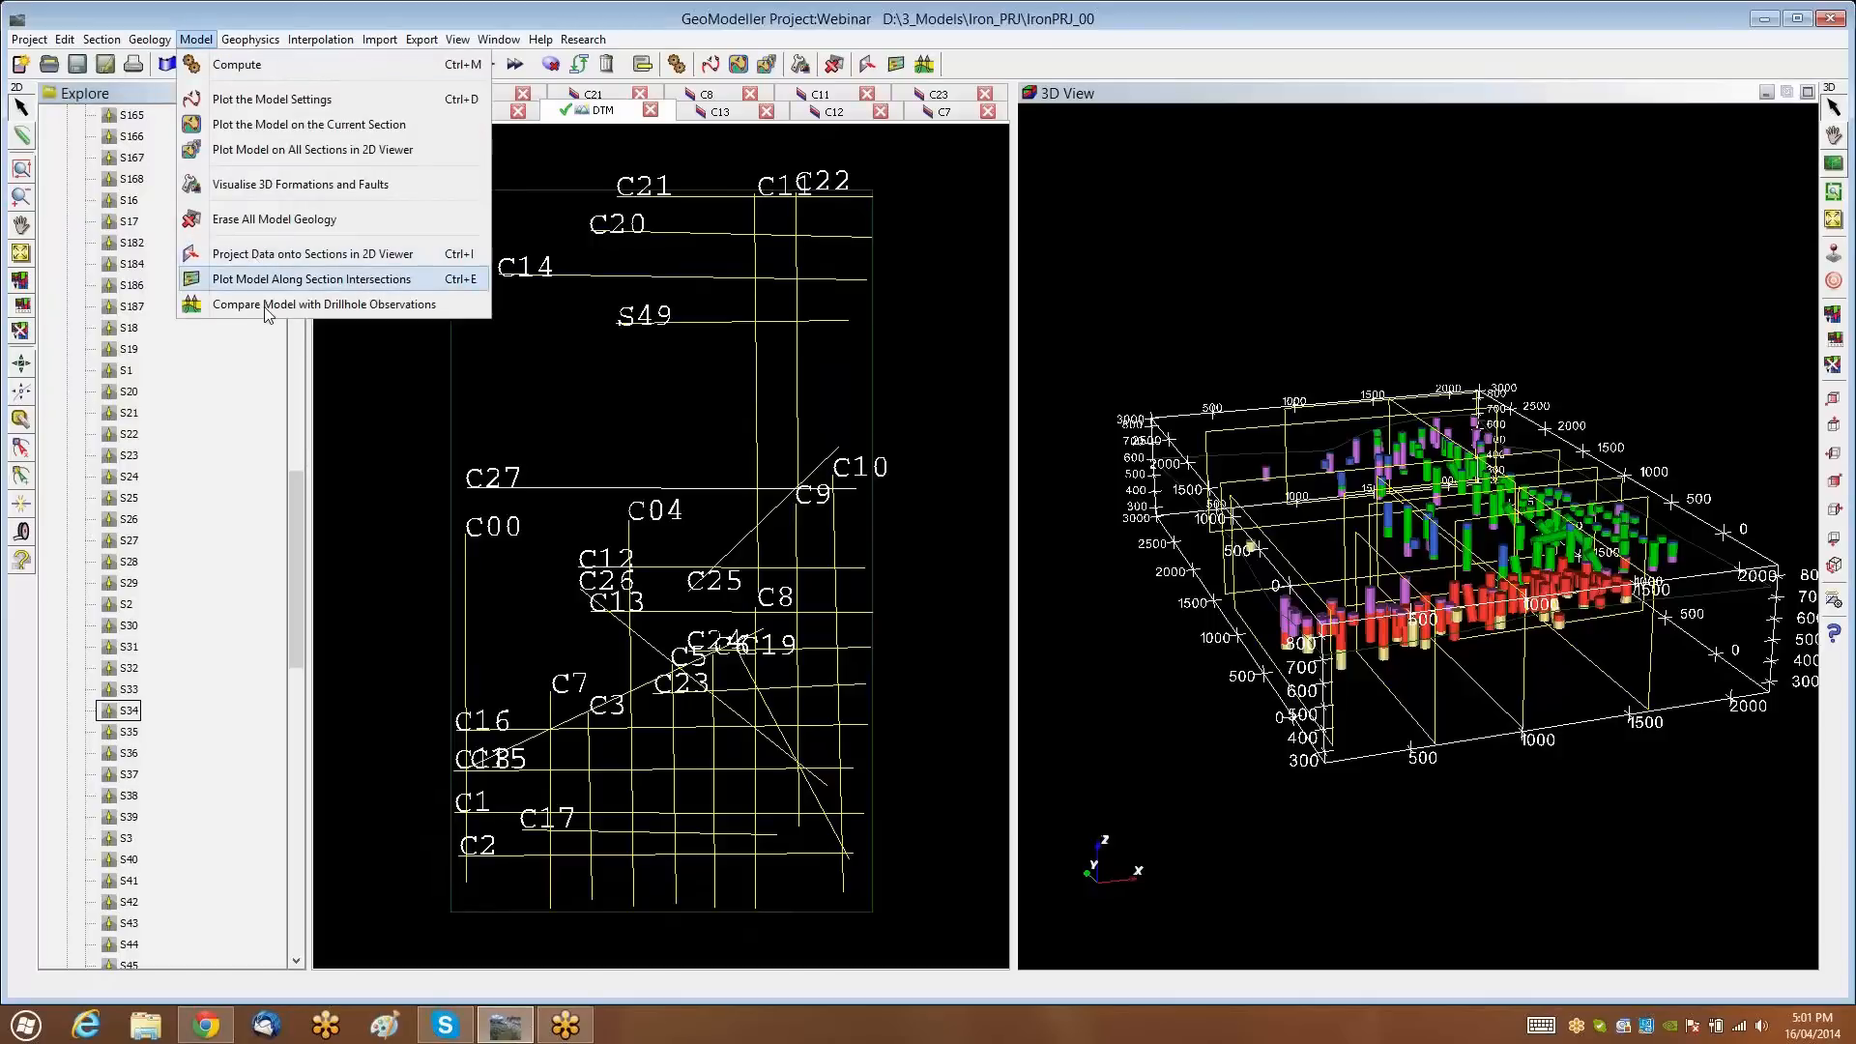
click(256, 254)
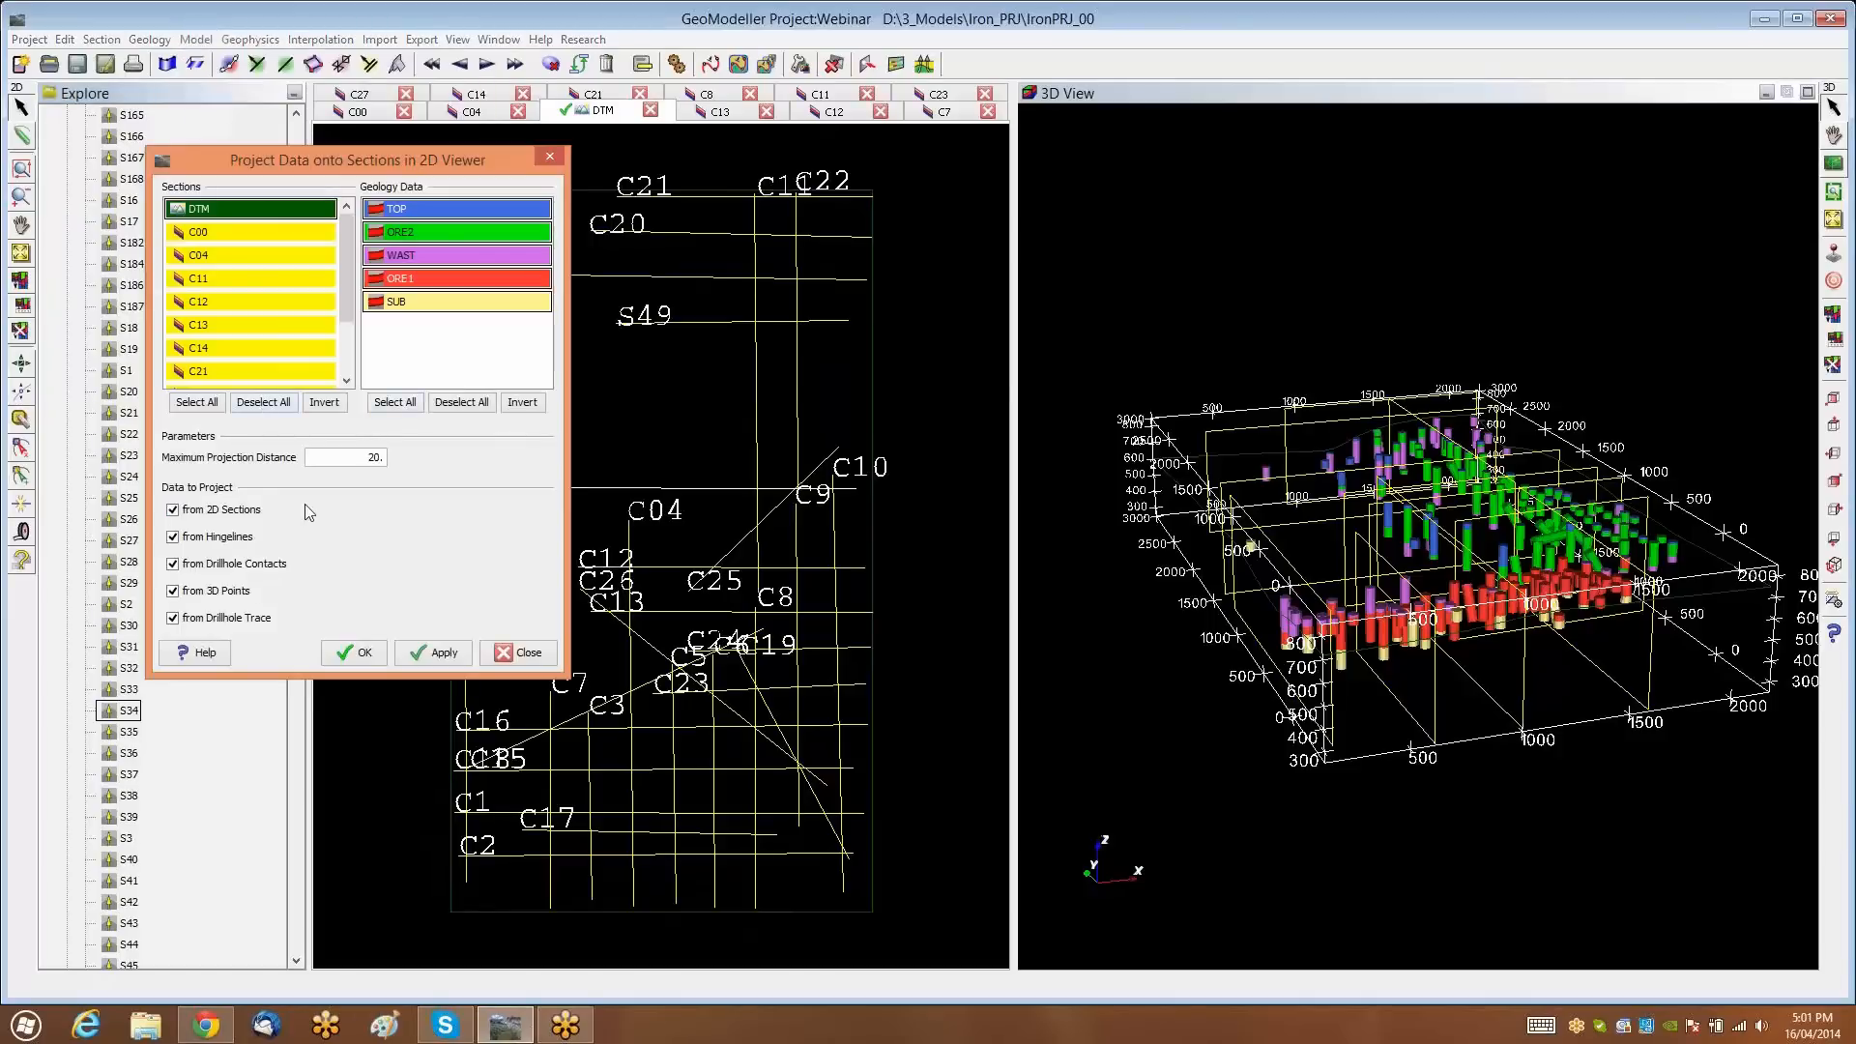
click(237, 593)
click(243, 541)
click(244, 515)
click(396, 404)
click(366, 656)
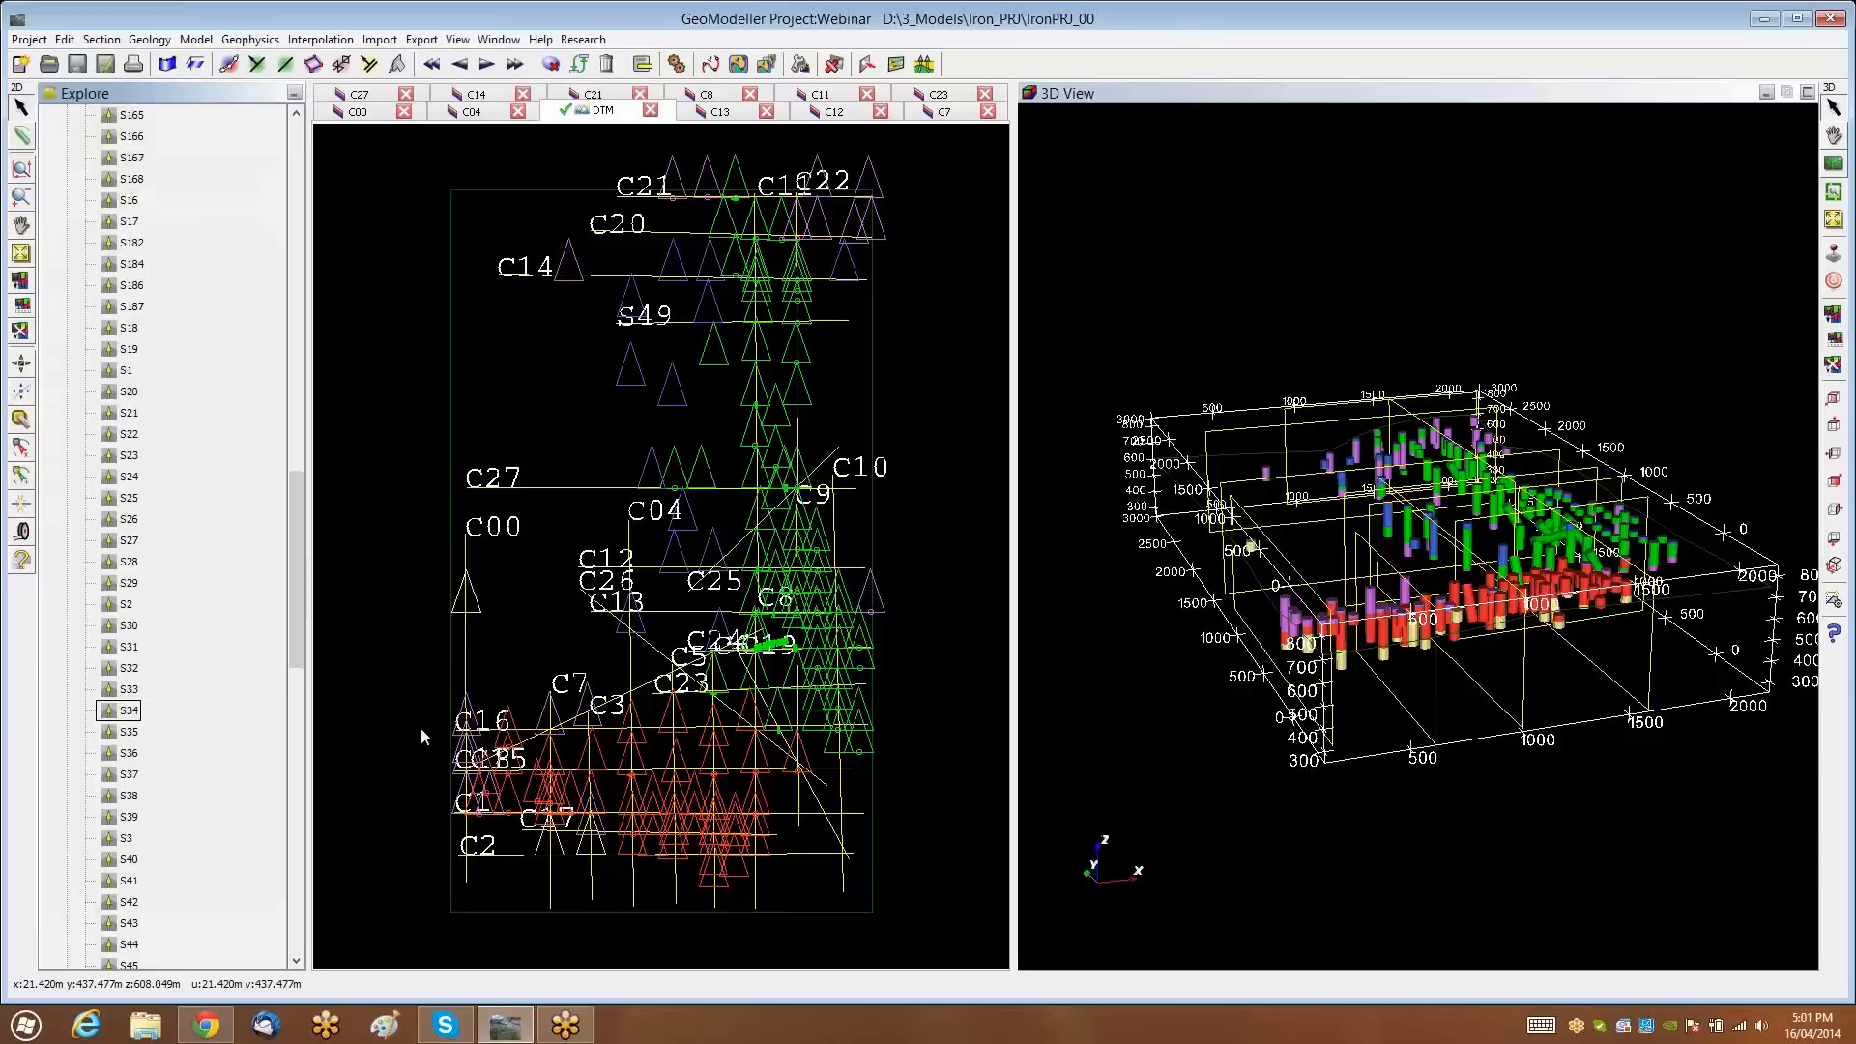
Locate drillhole S34 along section C7 on the DTM map, open its log for editing, and close it without changes
scroll(417, 739, up, 2)
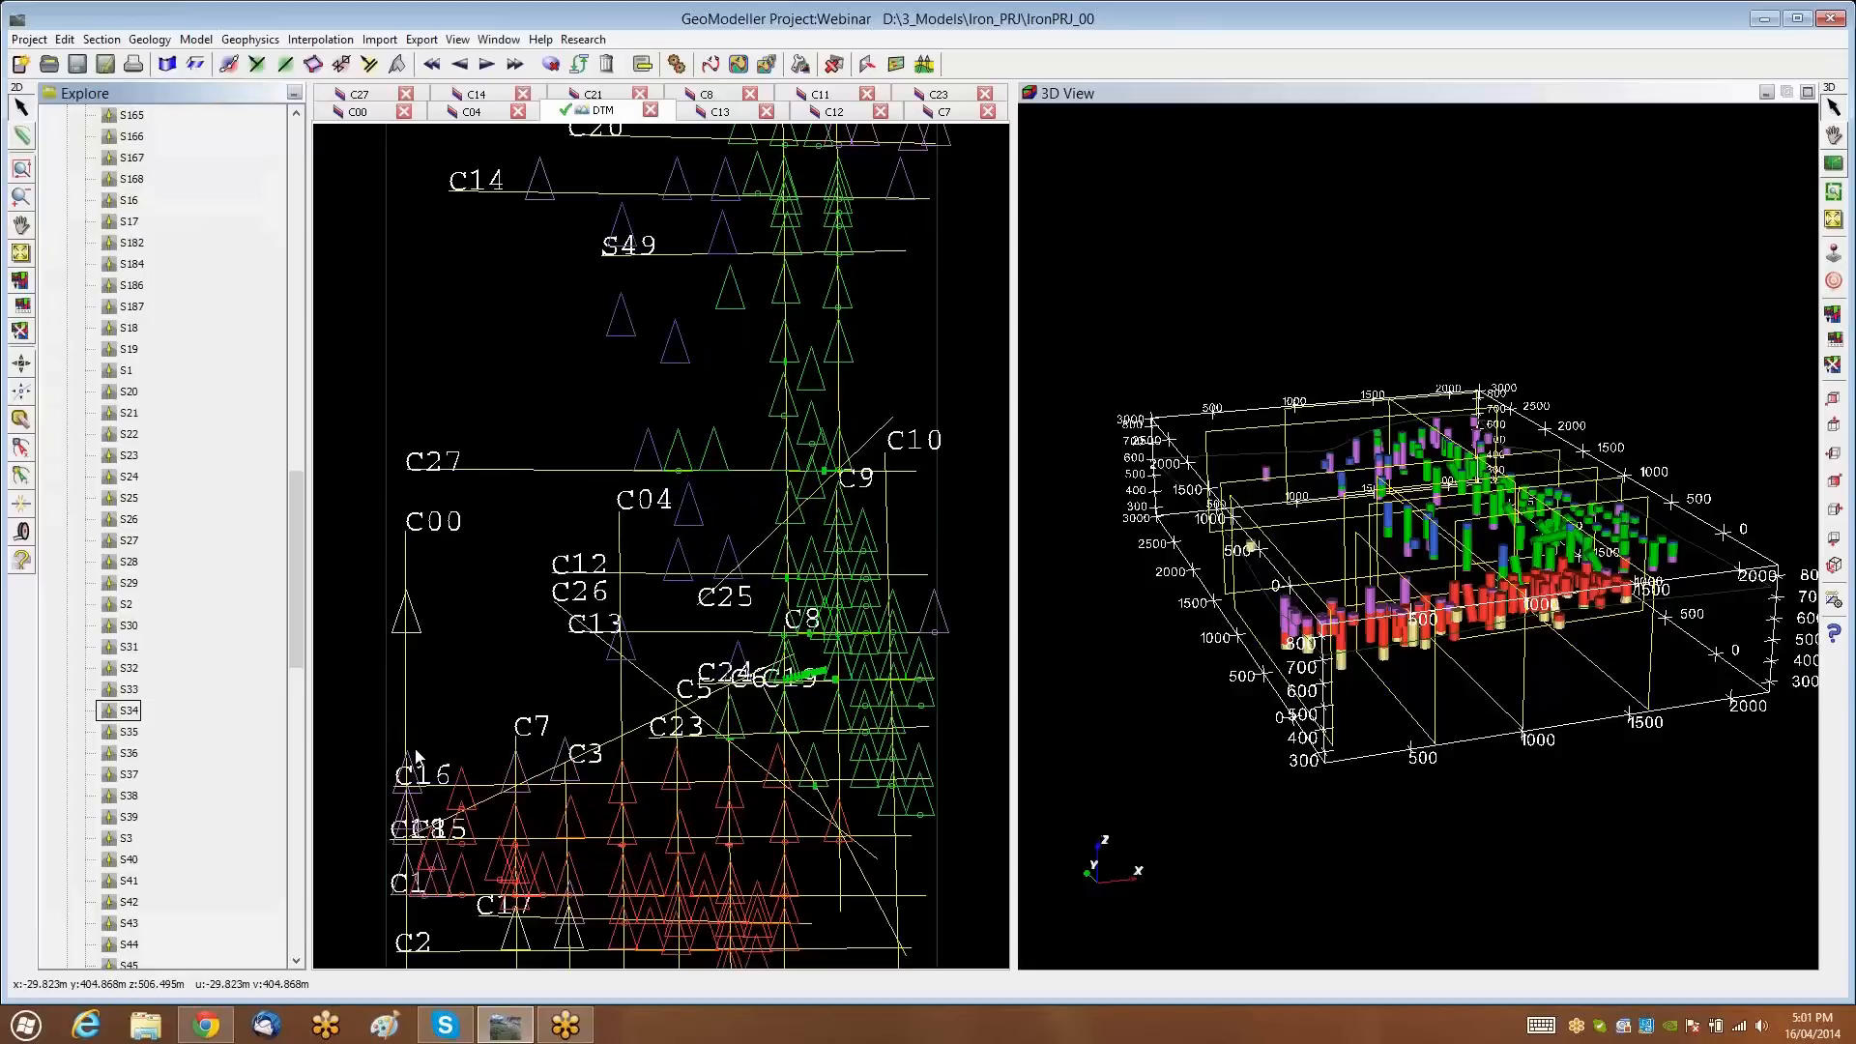
click(20, 225)
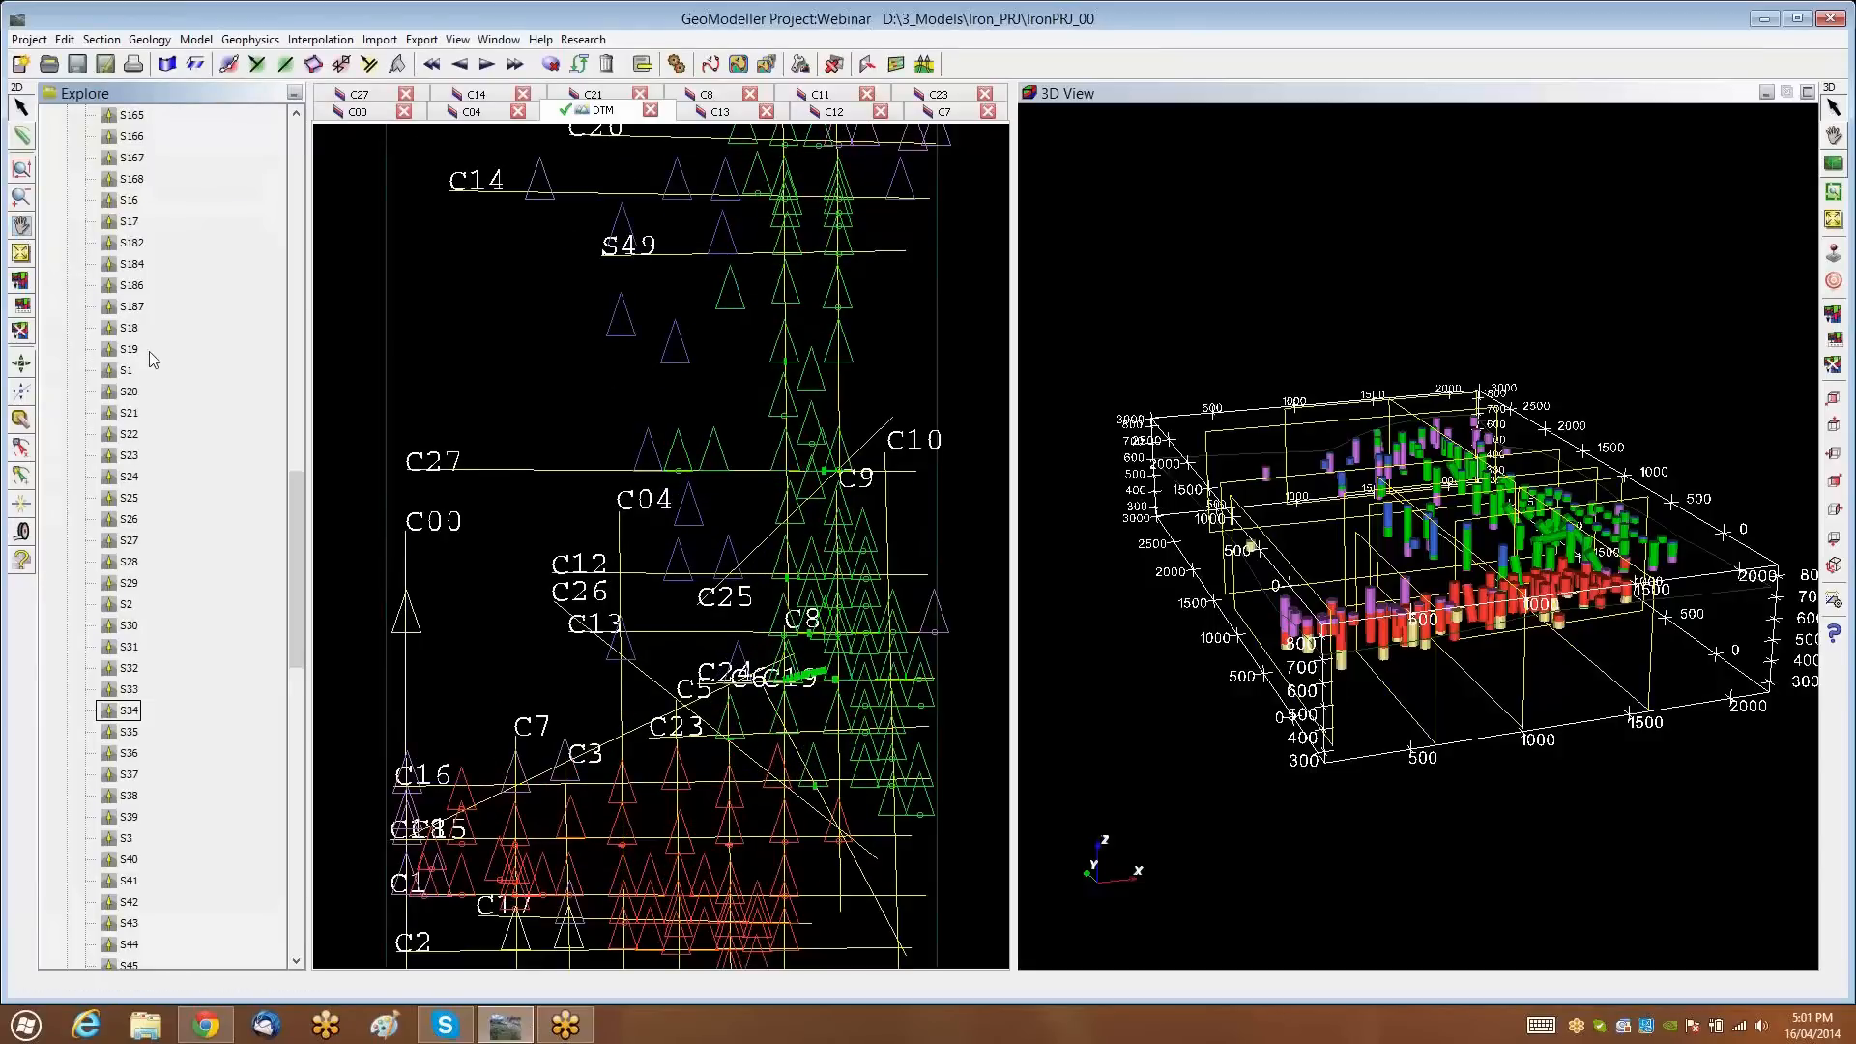
drag(488, 781, 503, 484)
scroll(563, 542, up, 1)
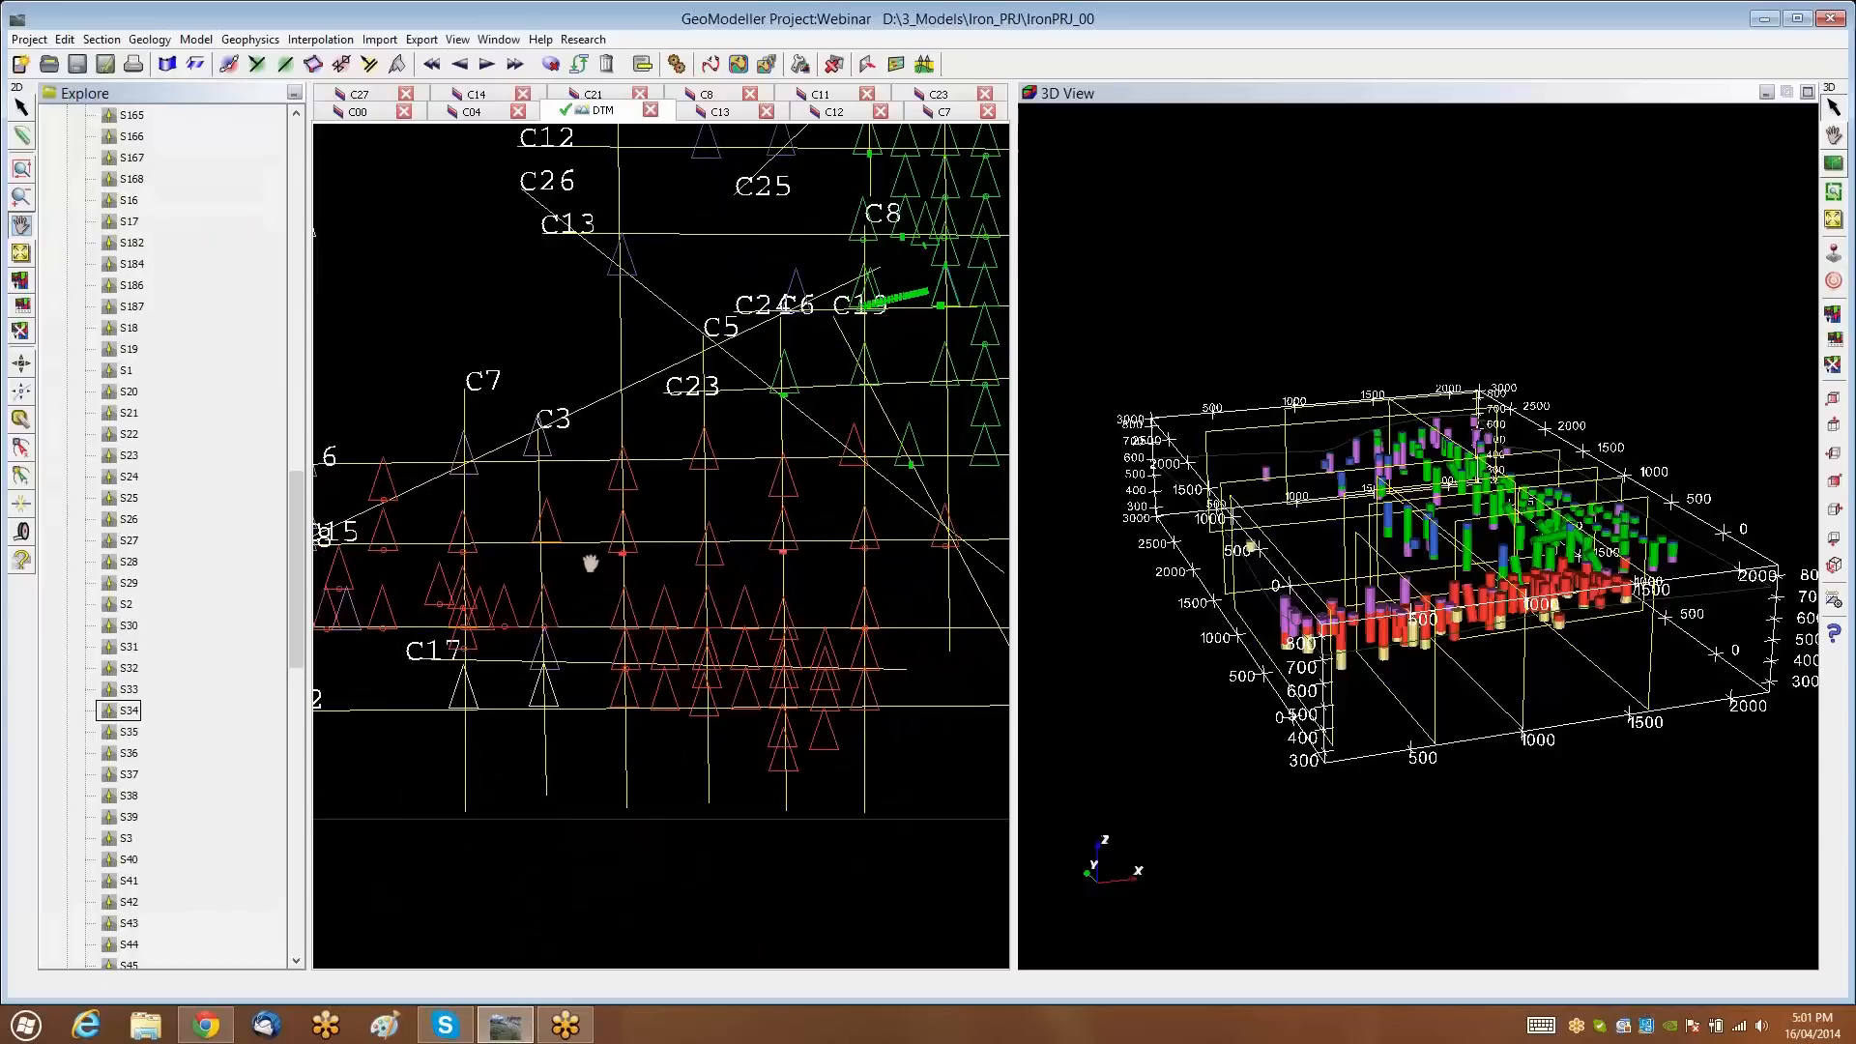
scroll(651, 609, up, 1)
scroll(547, 261, up, 1)
click(20, 106)
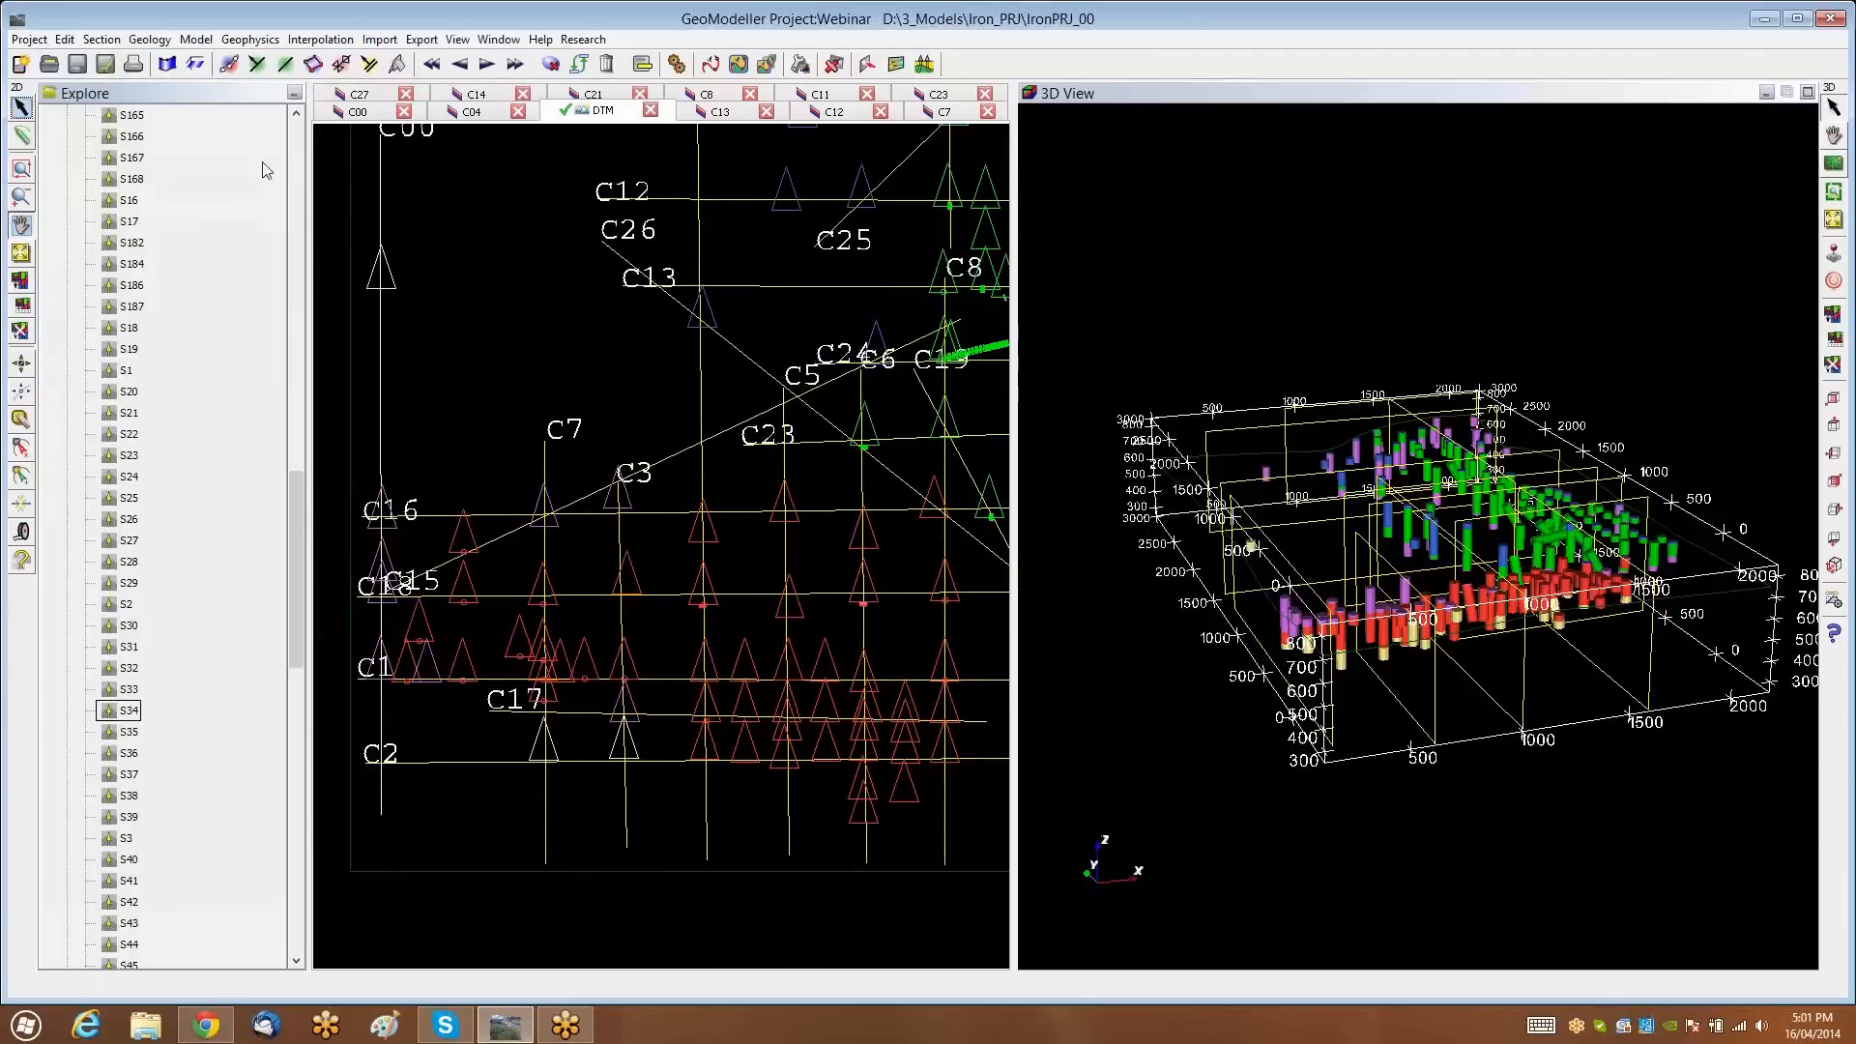
scroll(540, 607, up, 1)
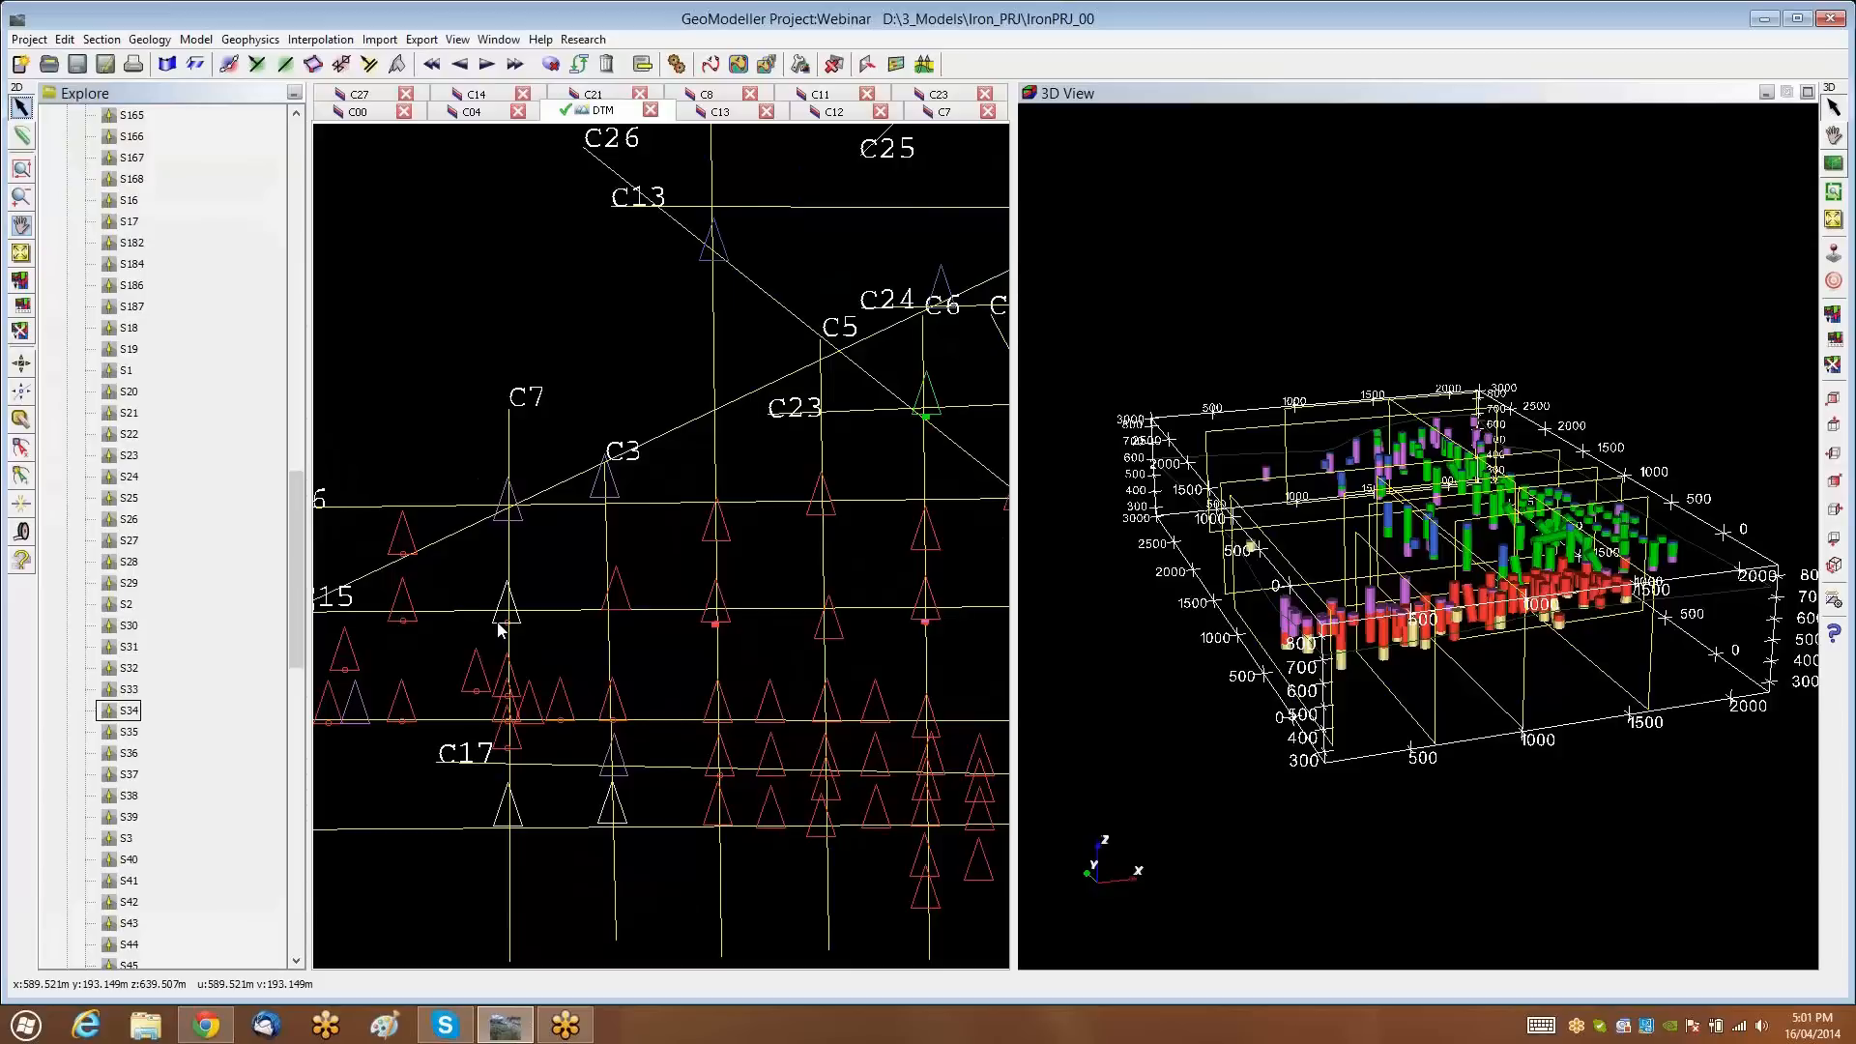
right_click(500, 630)
click(499, 627)
scroll(496, 632, up, 1)
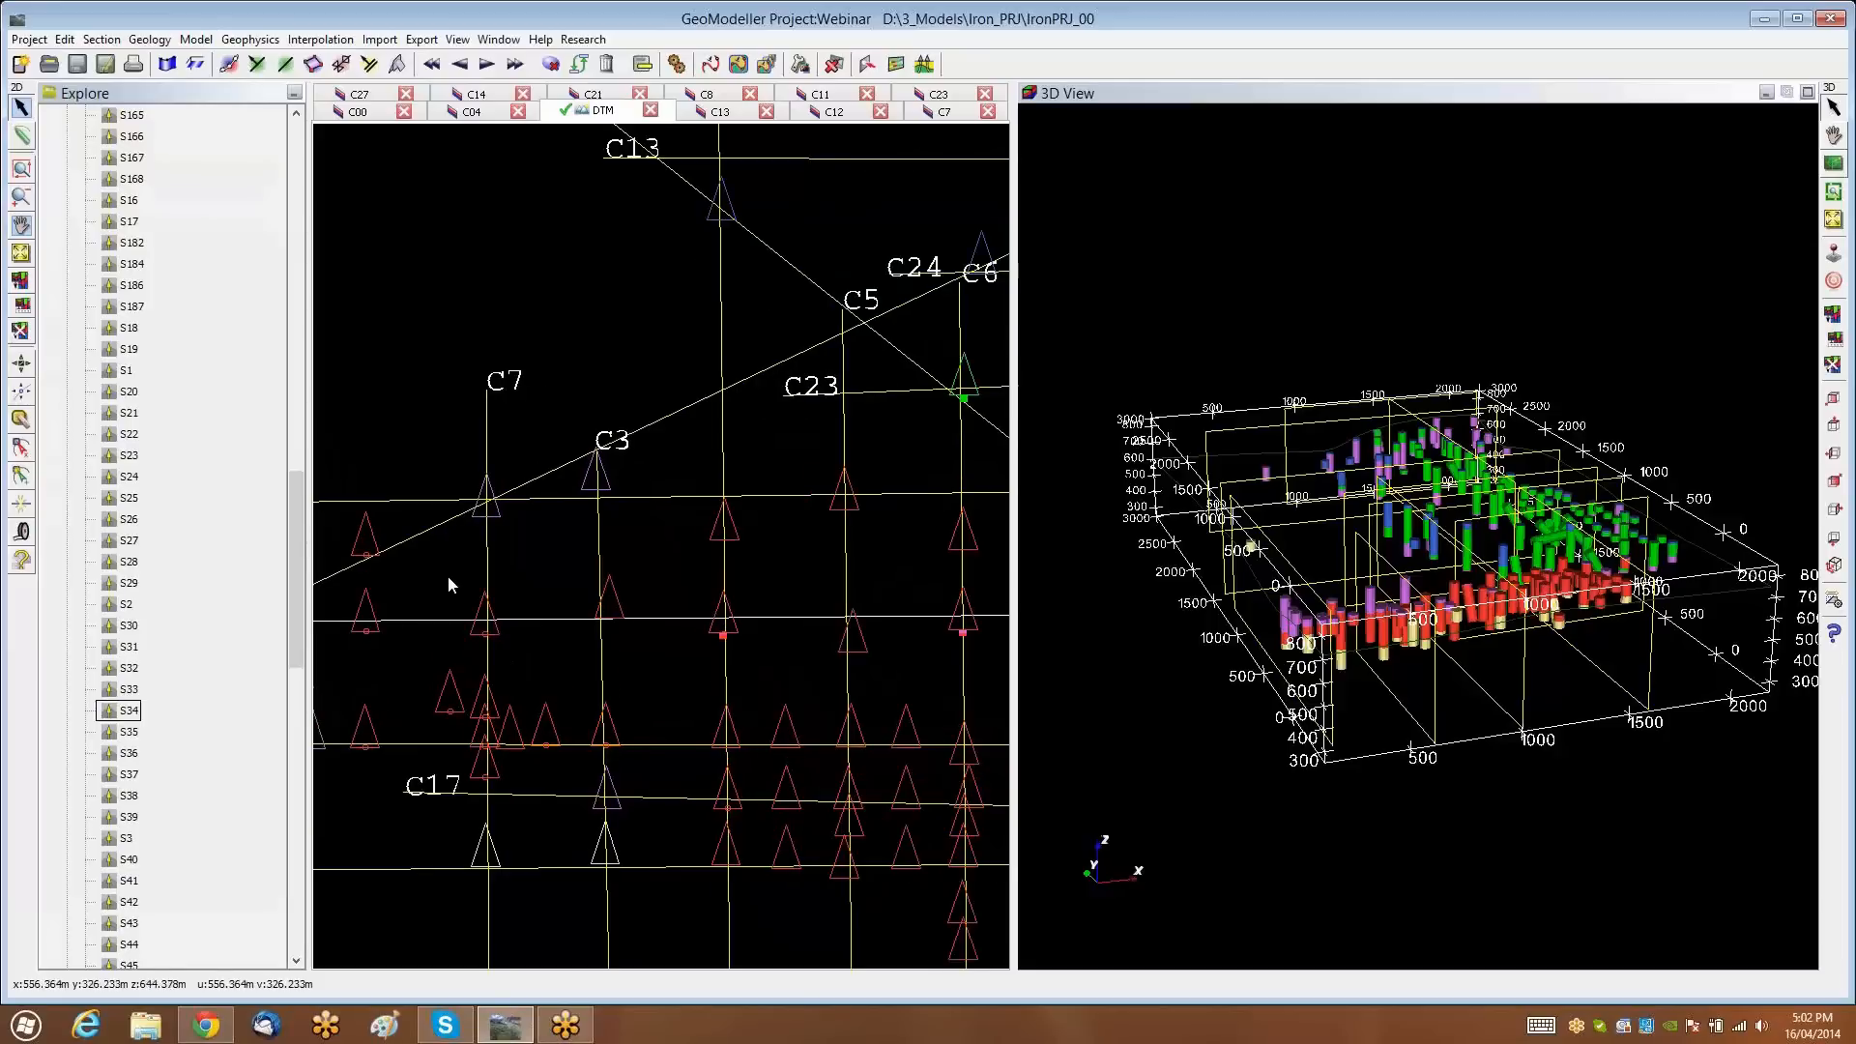
right_click(482, 640)
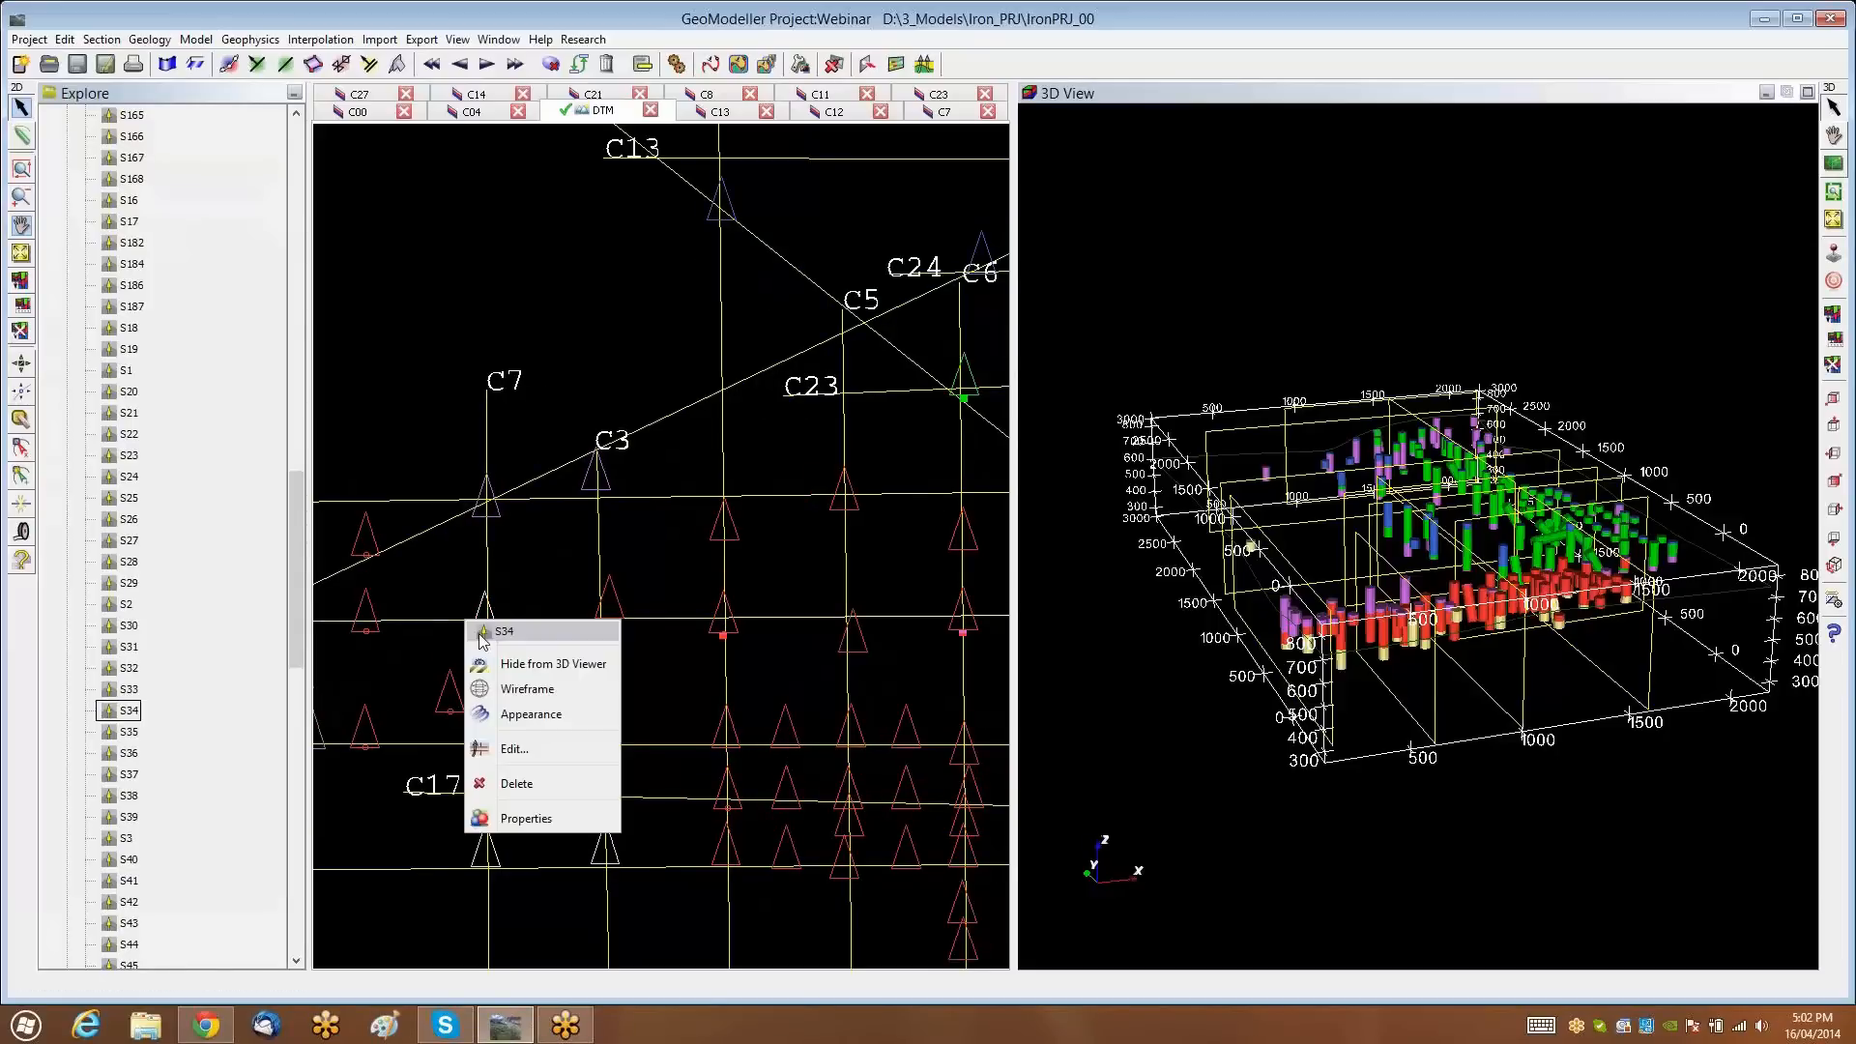
click(518, 750)
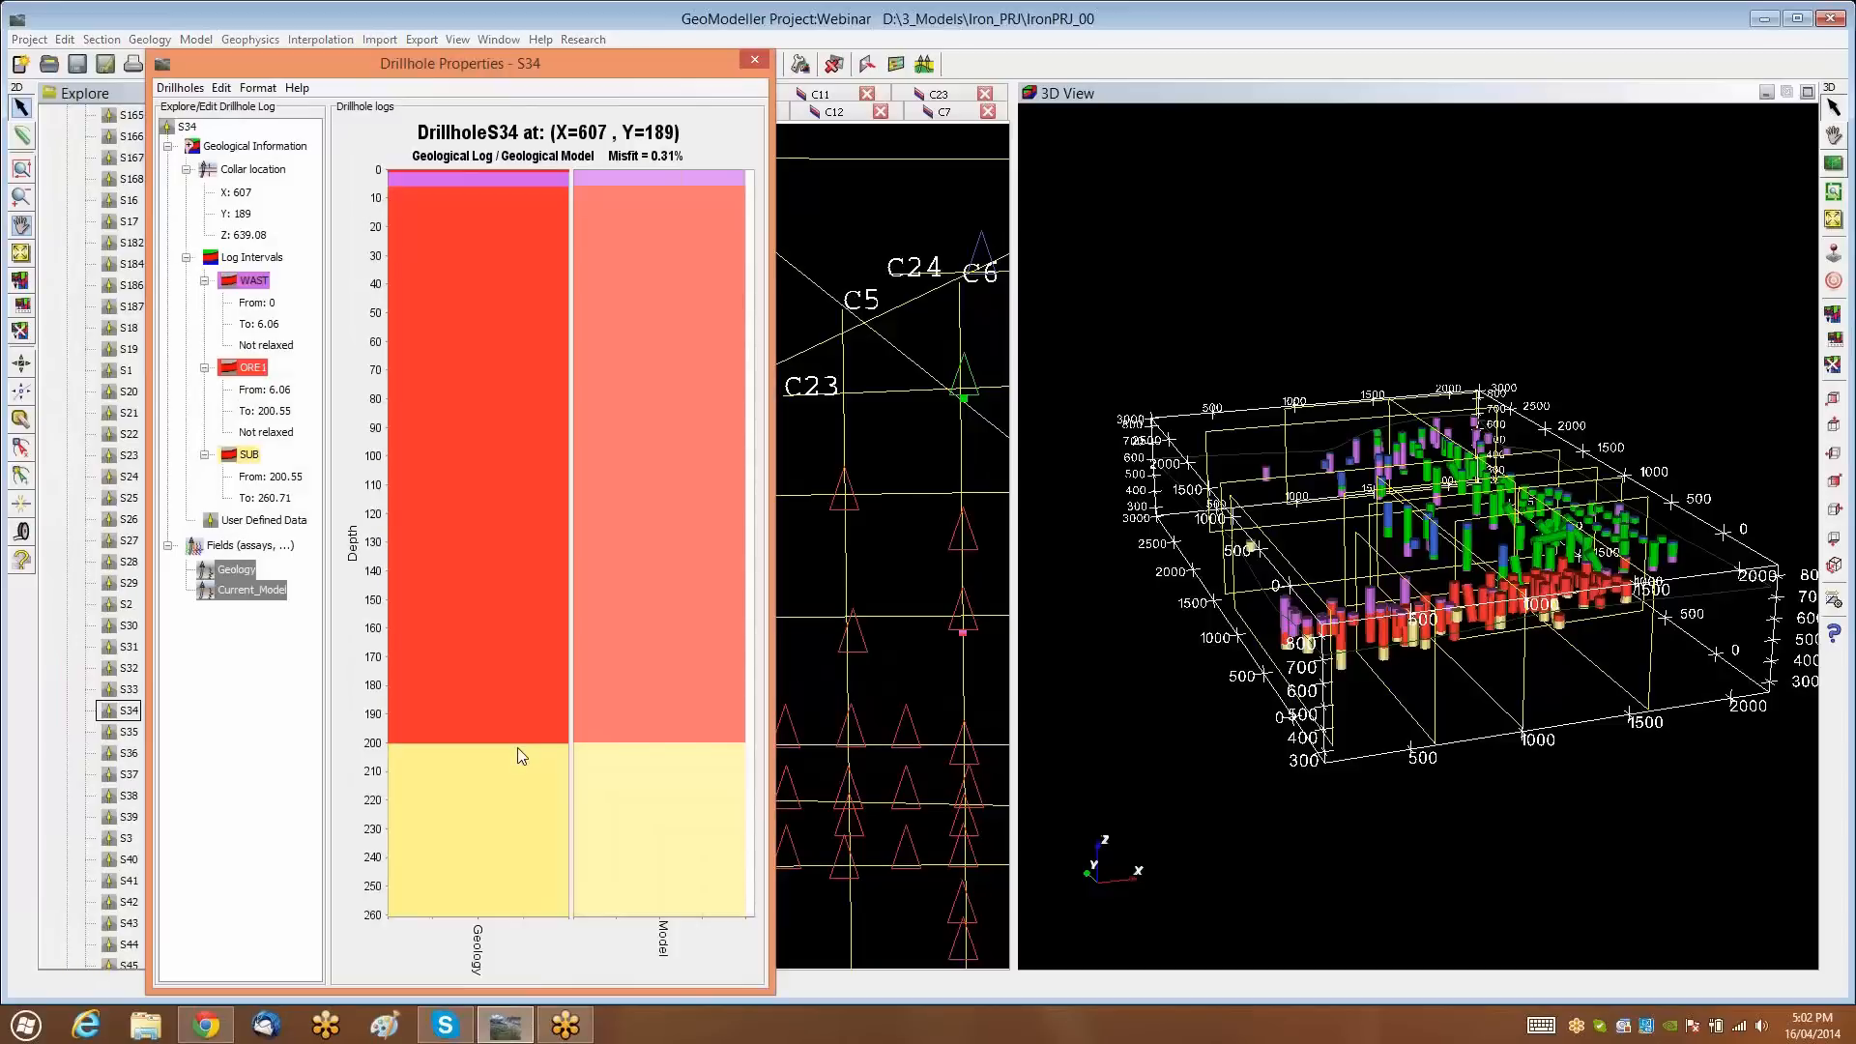
click(755, 60)
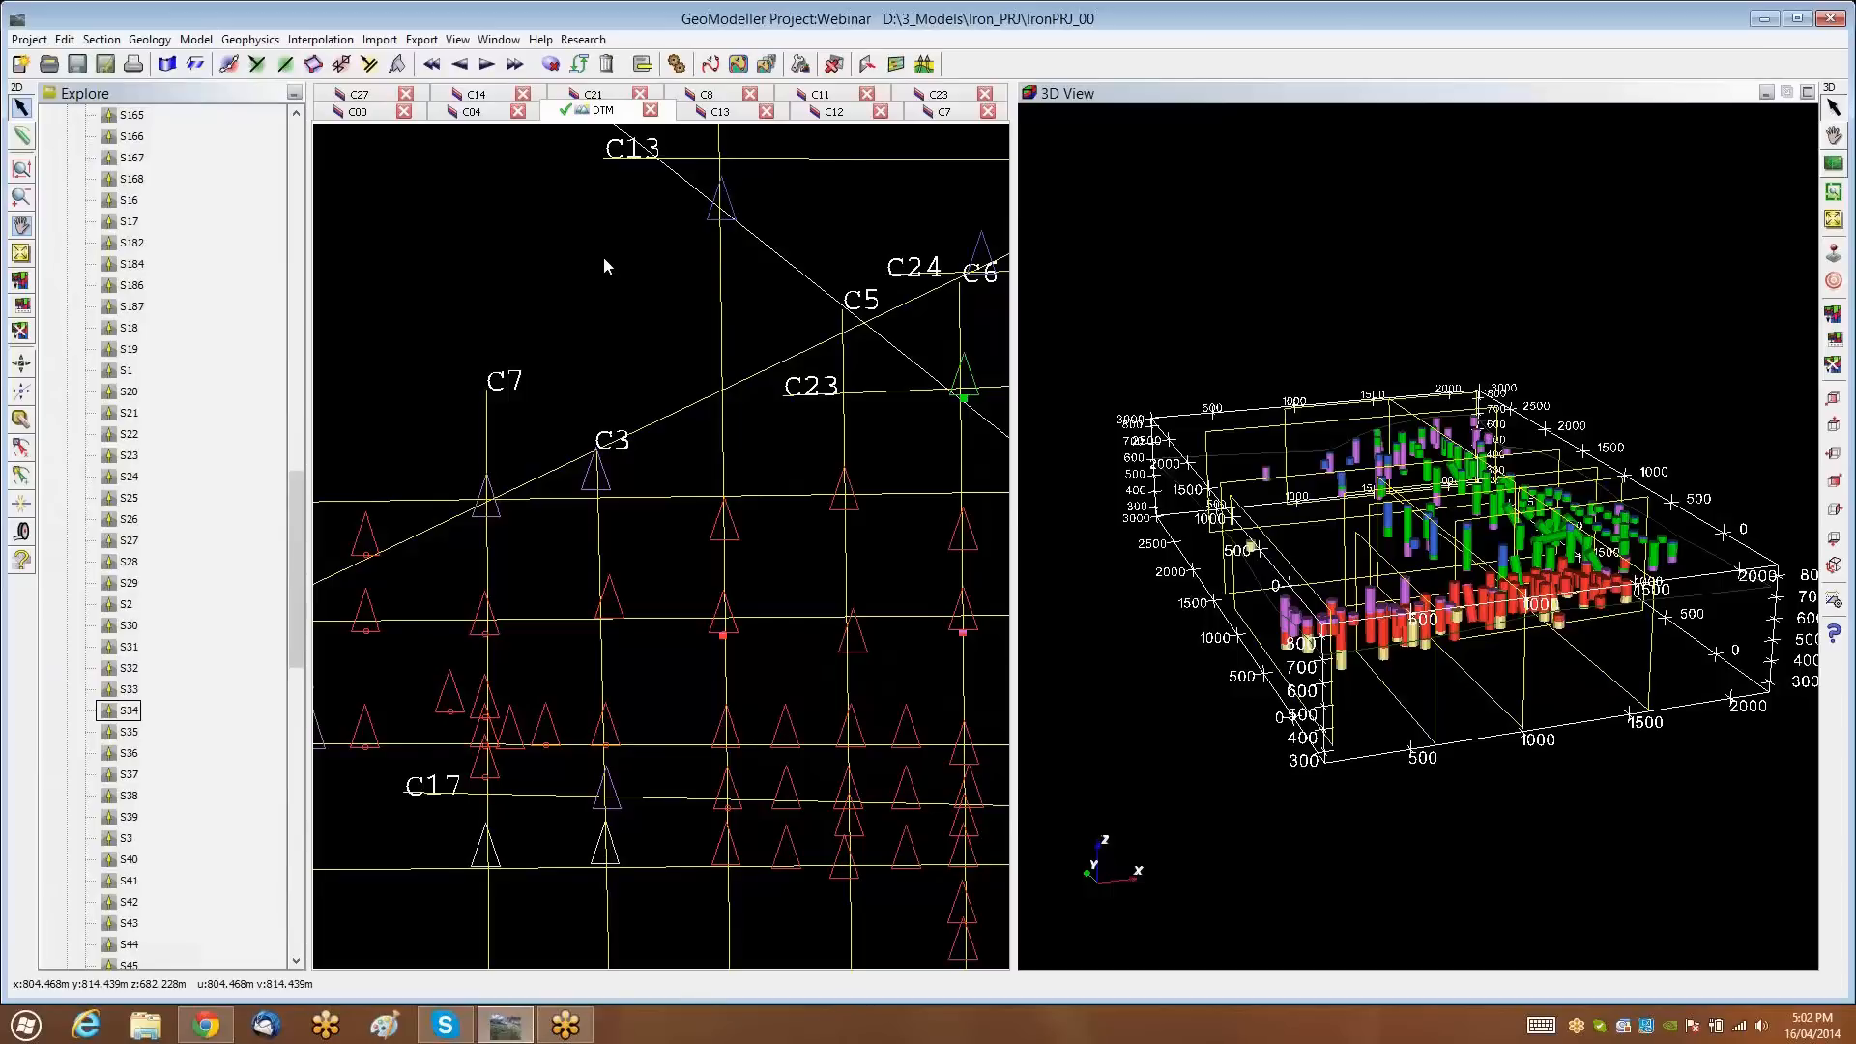
Open section C7 from its trace on the DTM map and widen the 2D viewer
scroll(604, 257, down, 1)
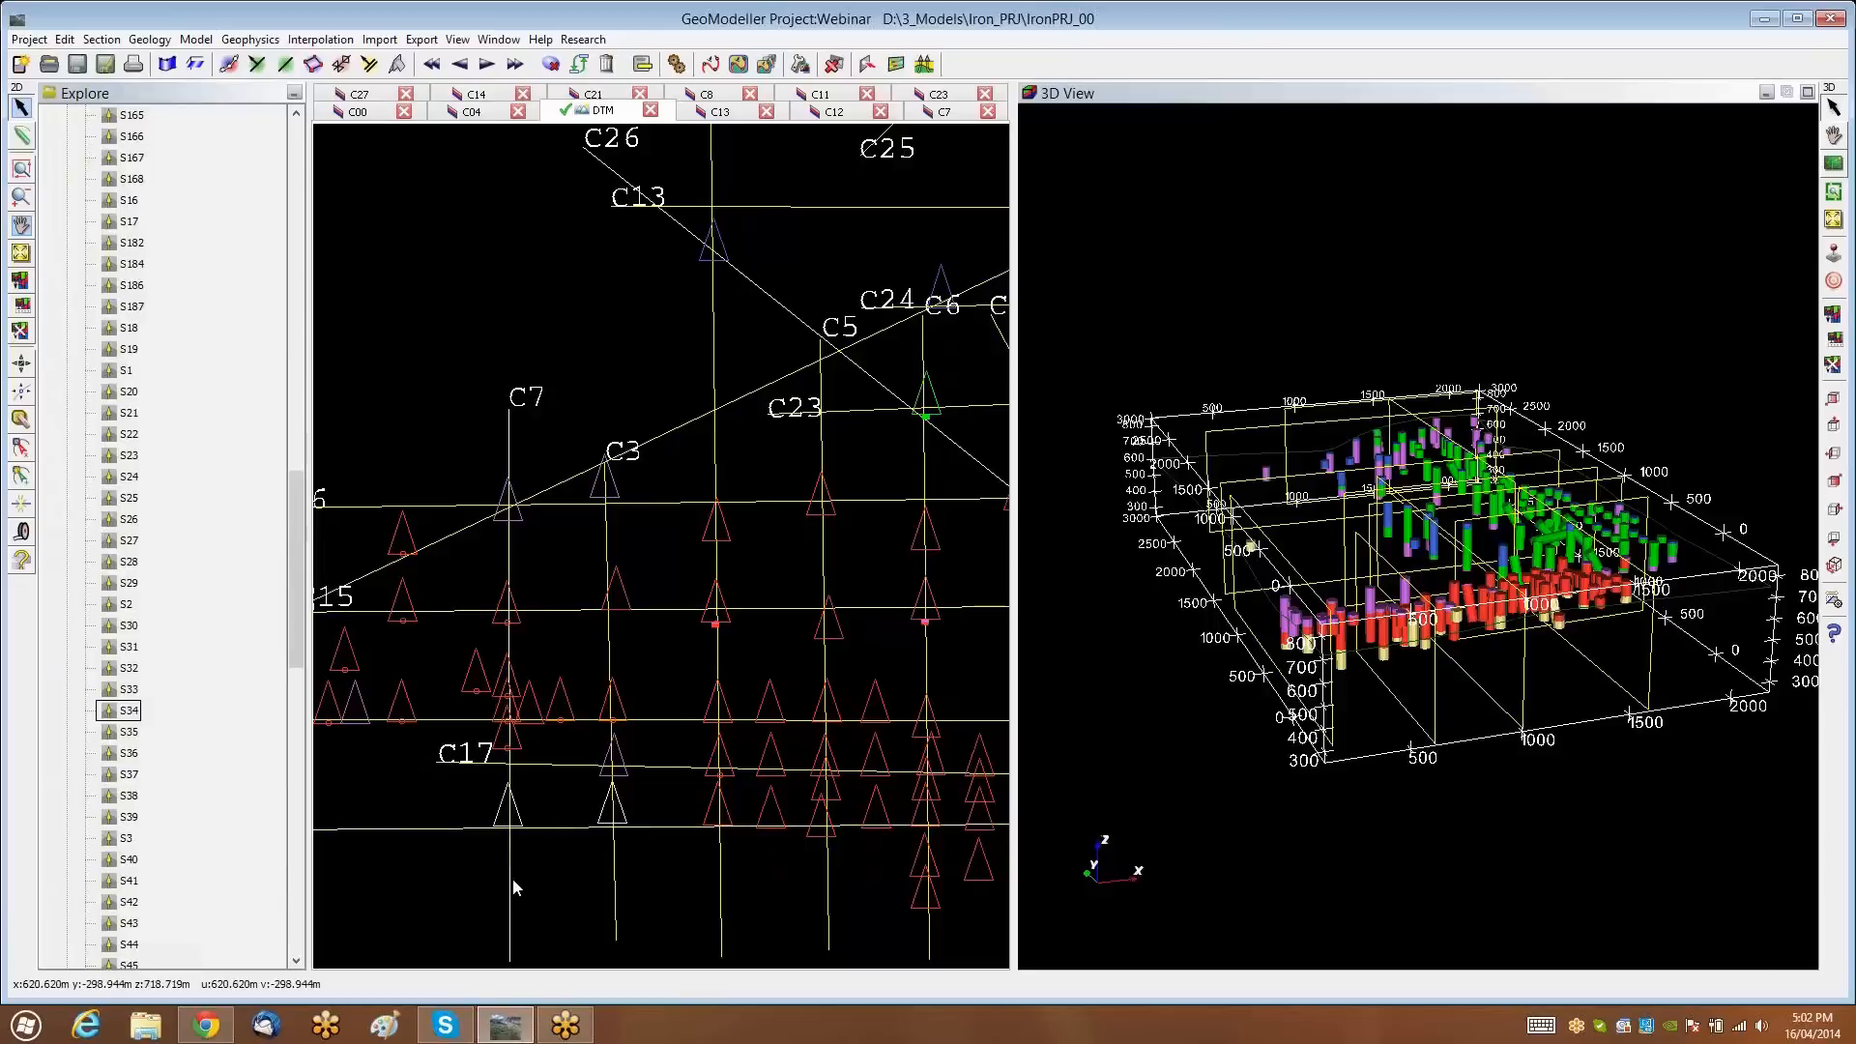
double_click(510, 440)
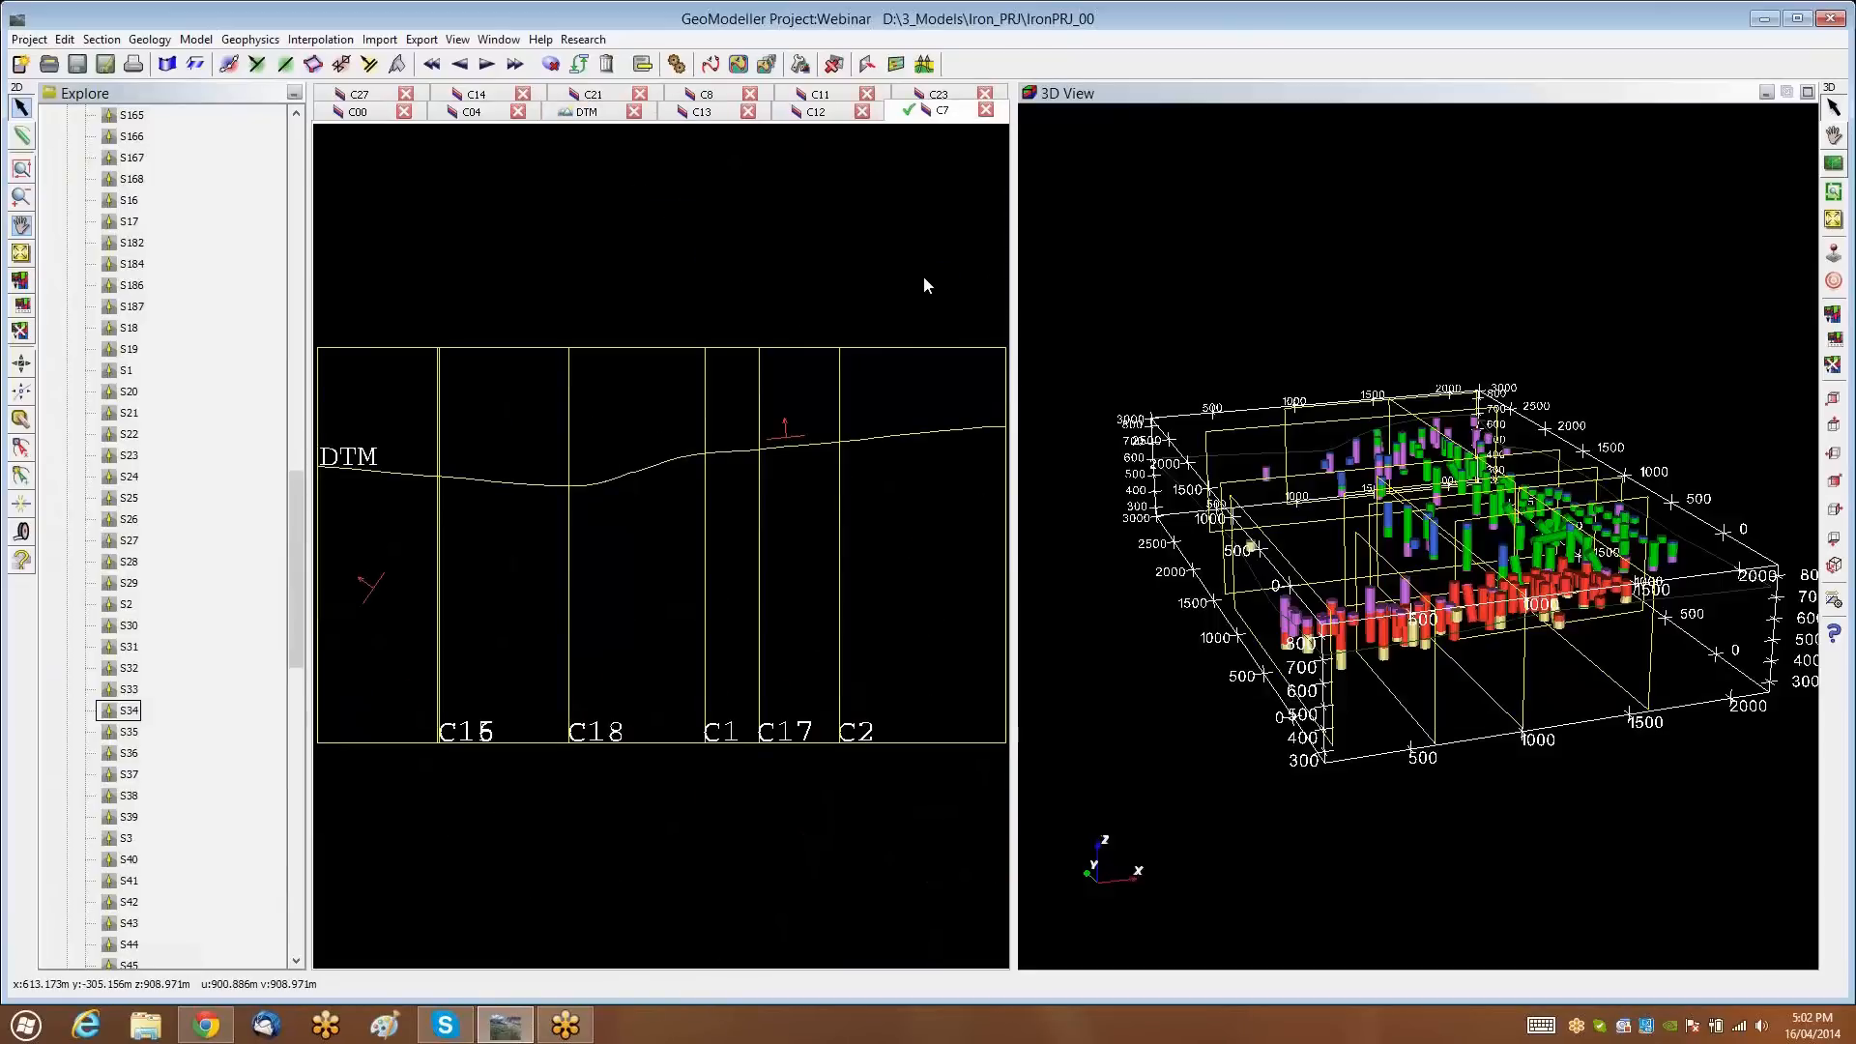
drag(1014, 284, 1284, 304)
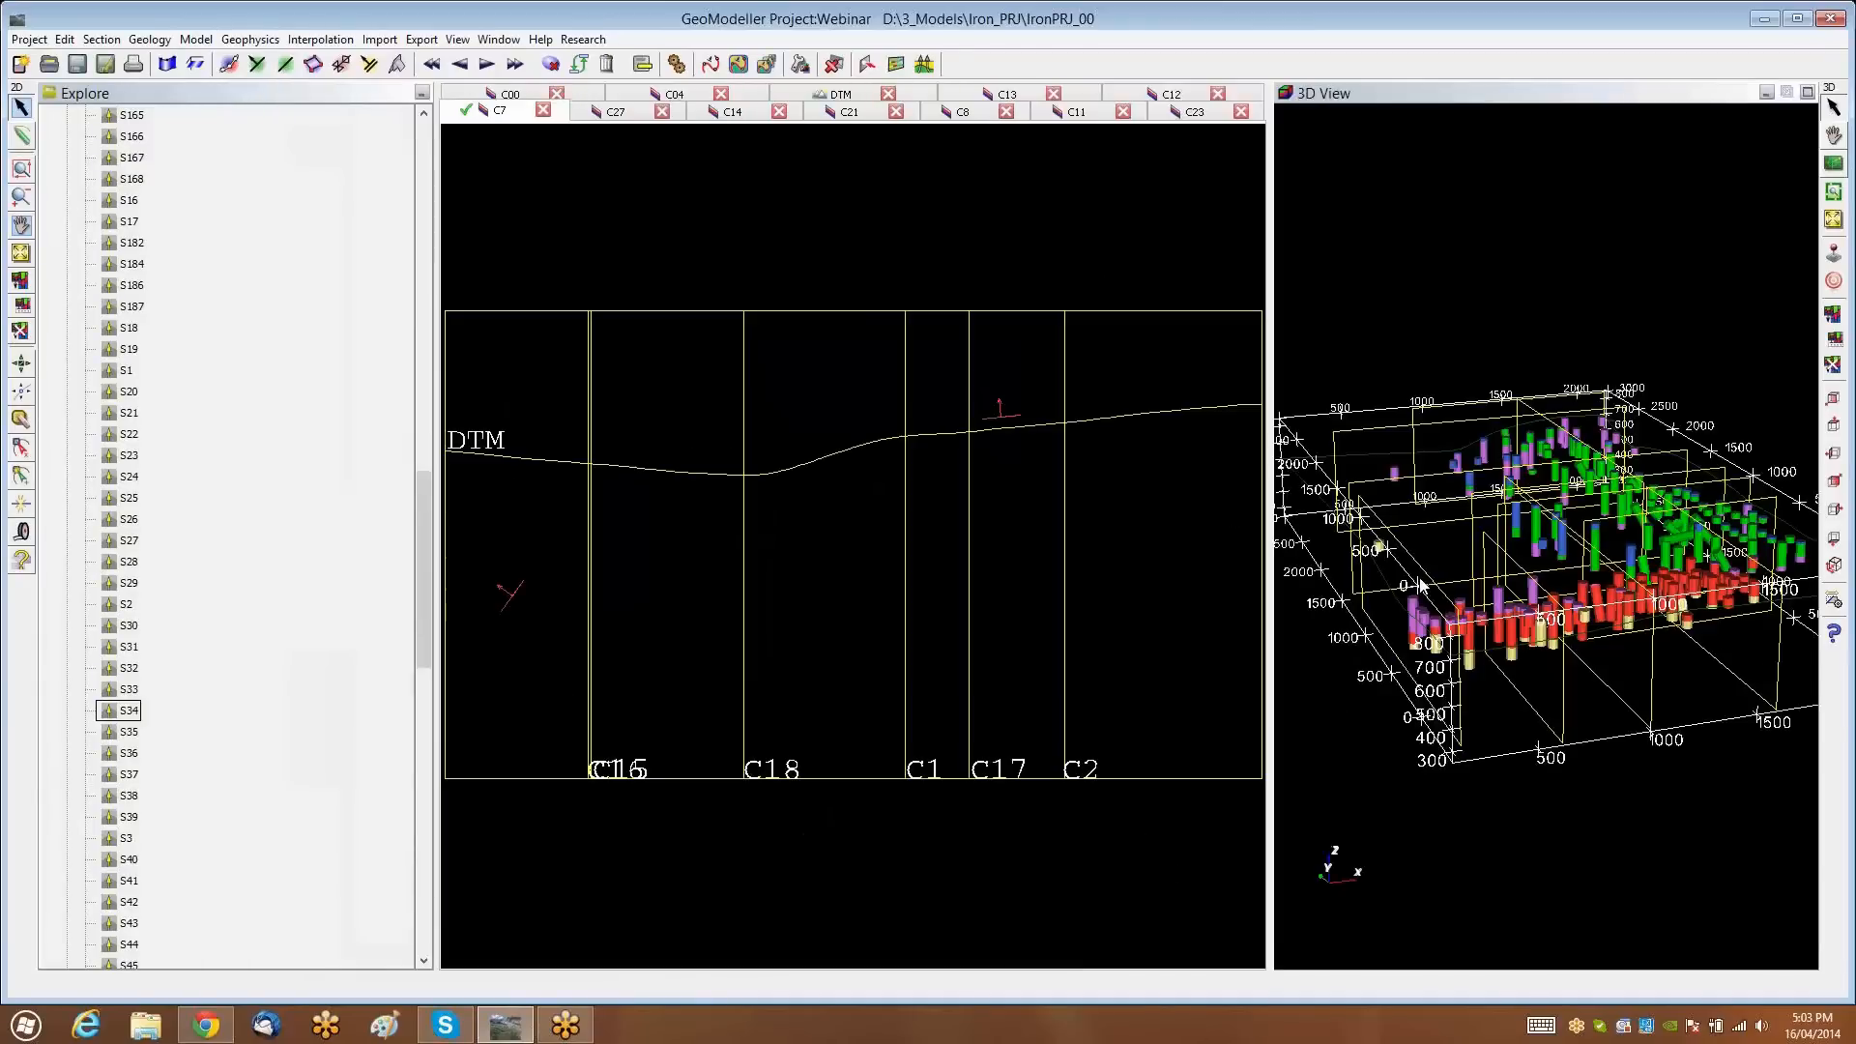
Select section C7 in the 3D view and review its available commands without applying any
mouse_move(1542, 717)
mouse_down()
mouse_move(1535, 771)
mouse_move(1563, 808)
mouse_move(1563, 737)
mouse_up()
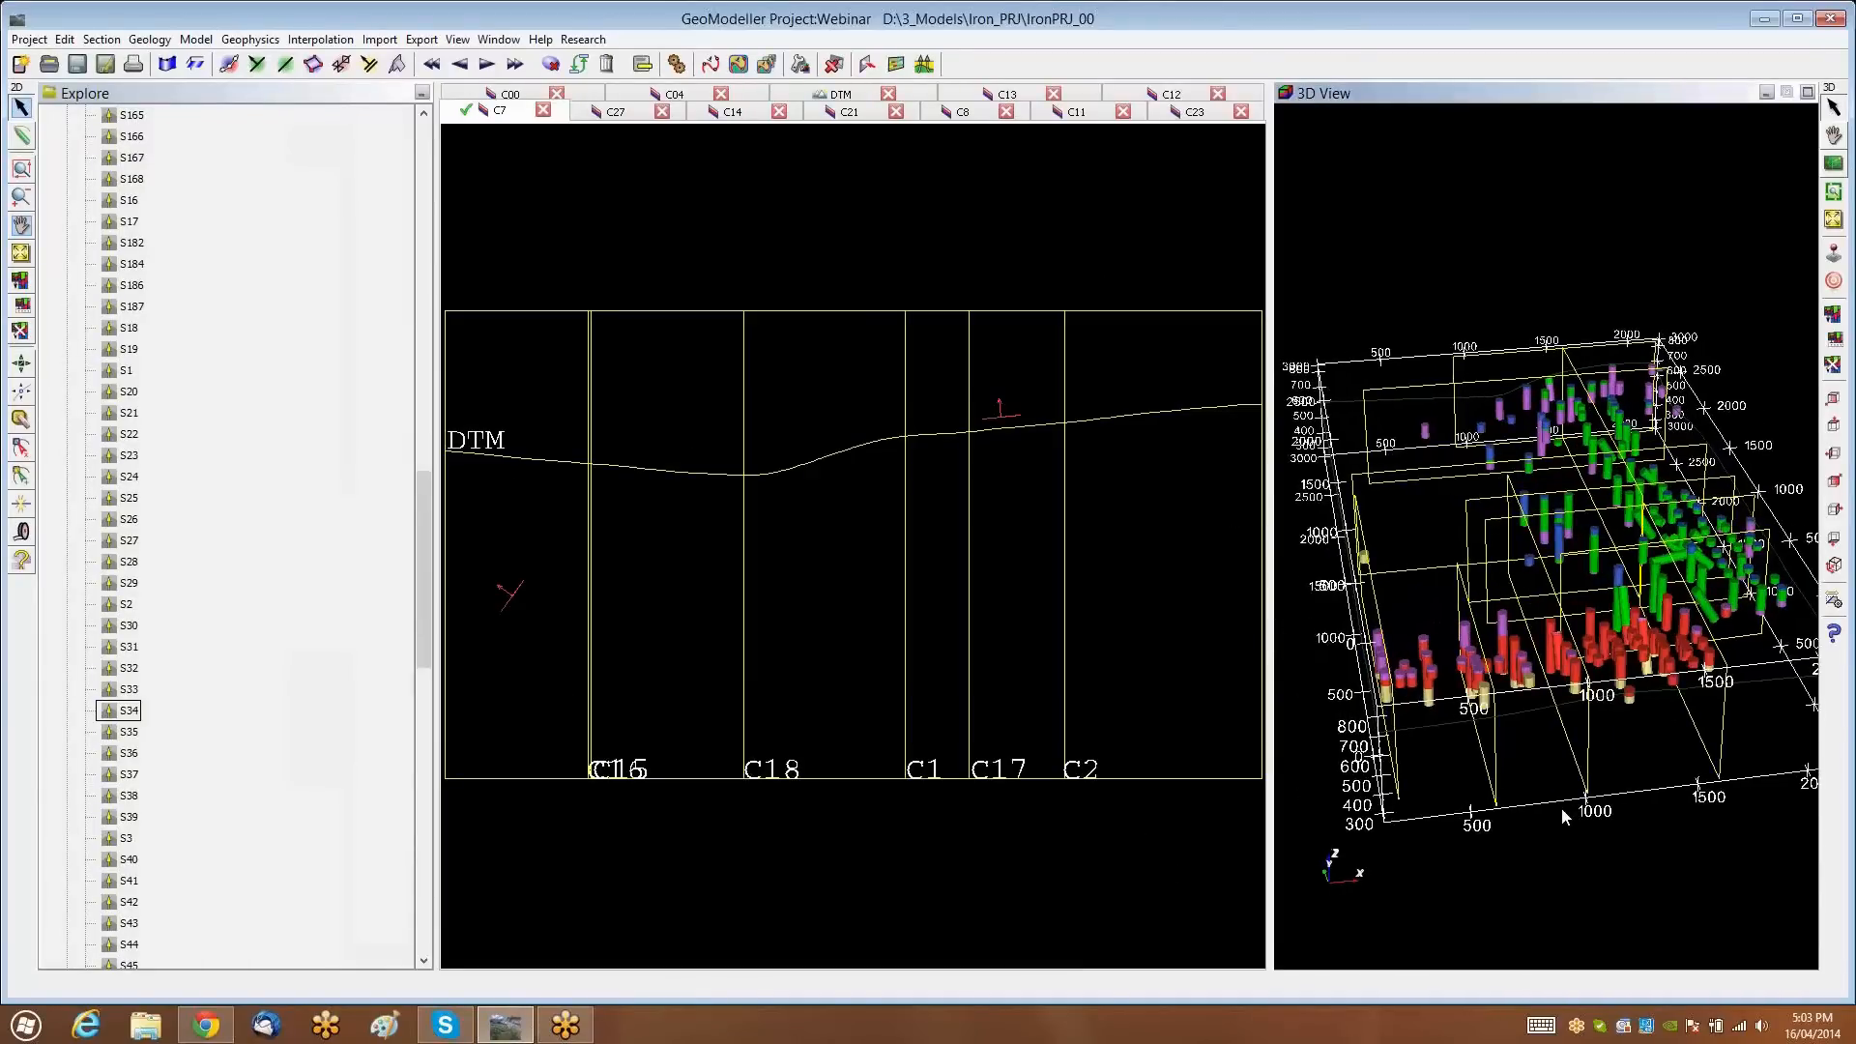
click(1495, 758)
right_click(1496, 759)
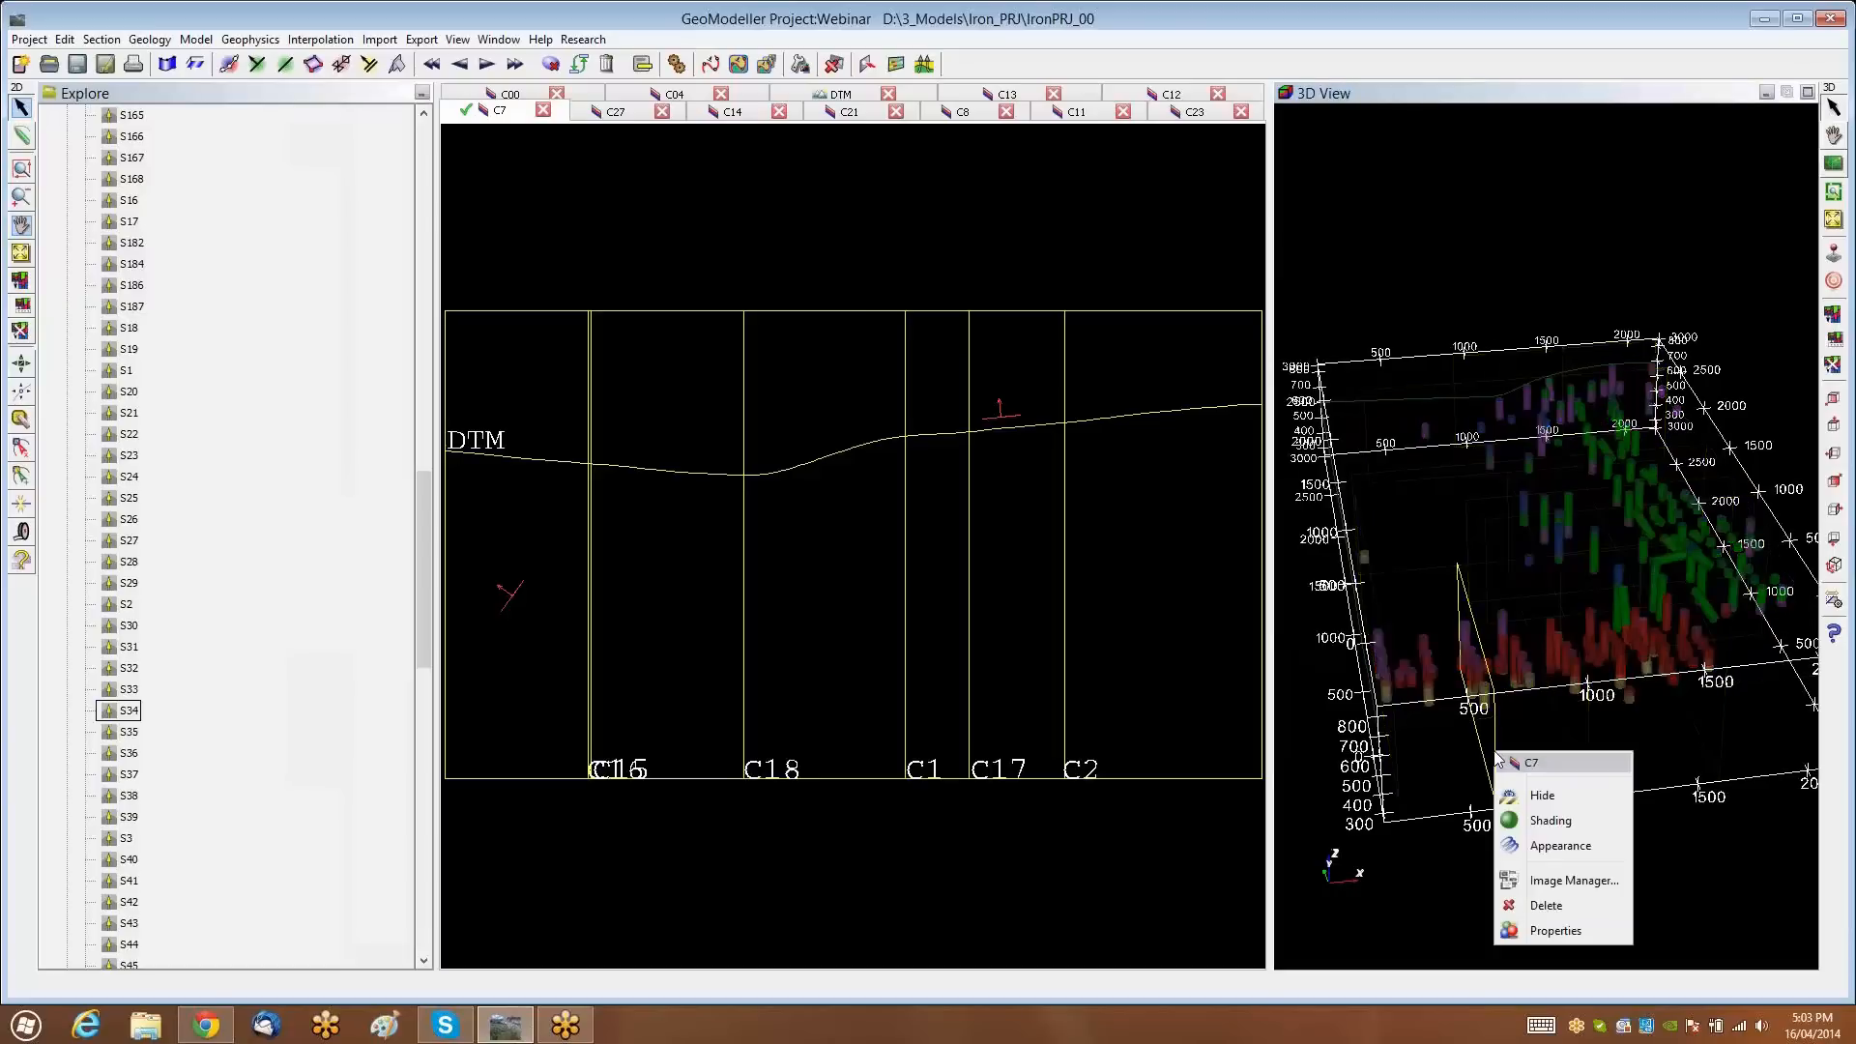
click(1528, 735)
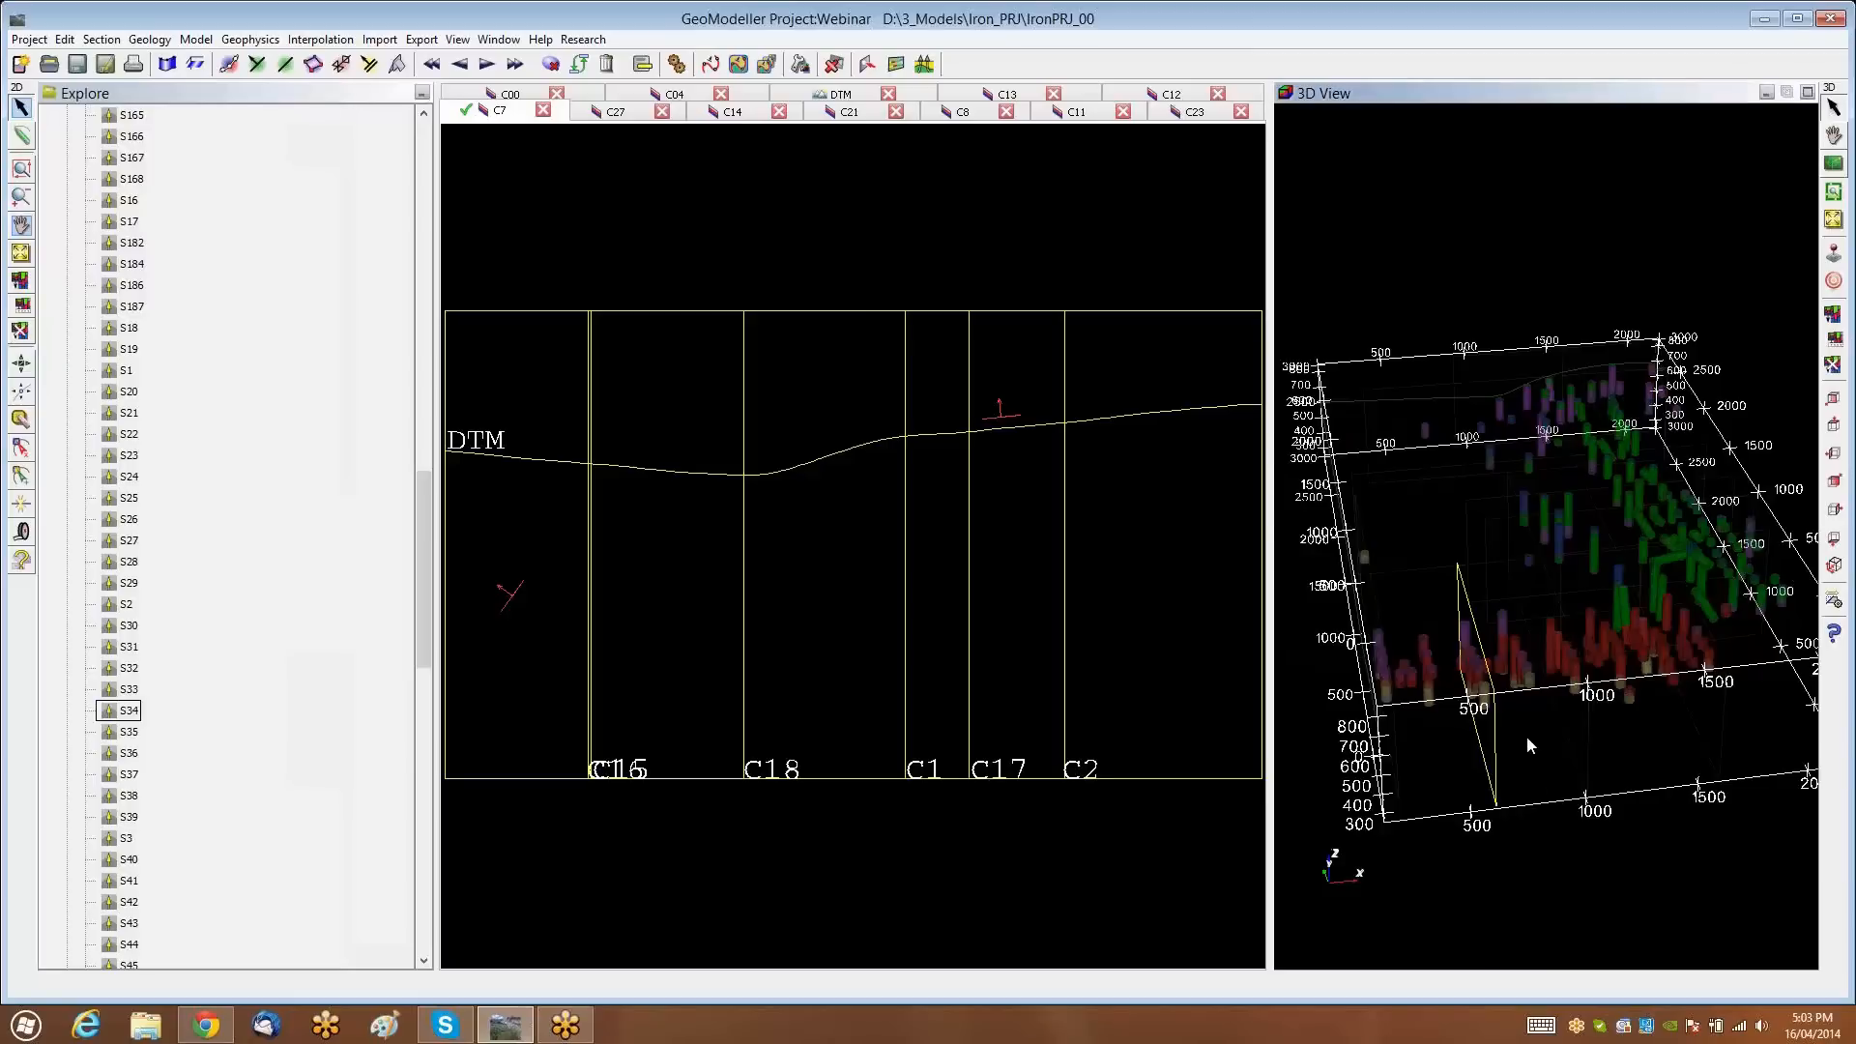
Project drillhole contacts and traces for all formations onto section C7 and the other selected sections, with a maximum projection distance of 20
drag(1528, 734, 1527, 397)
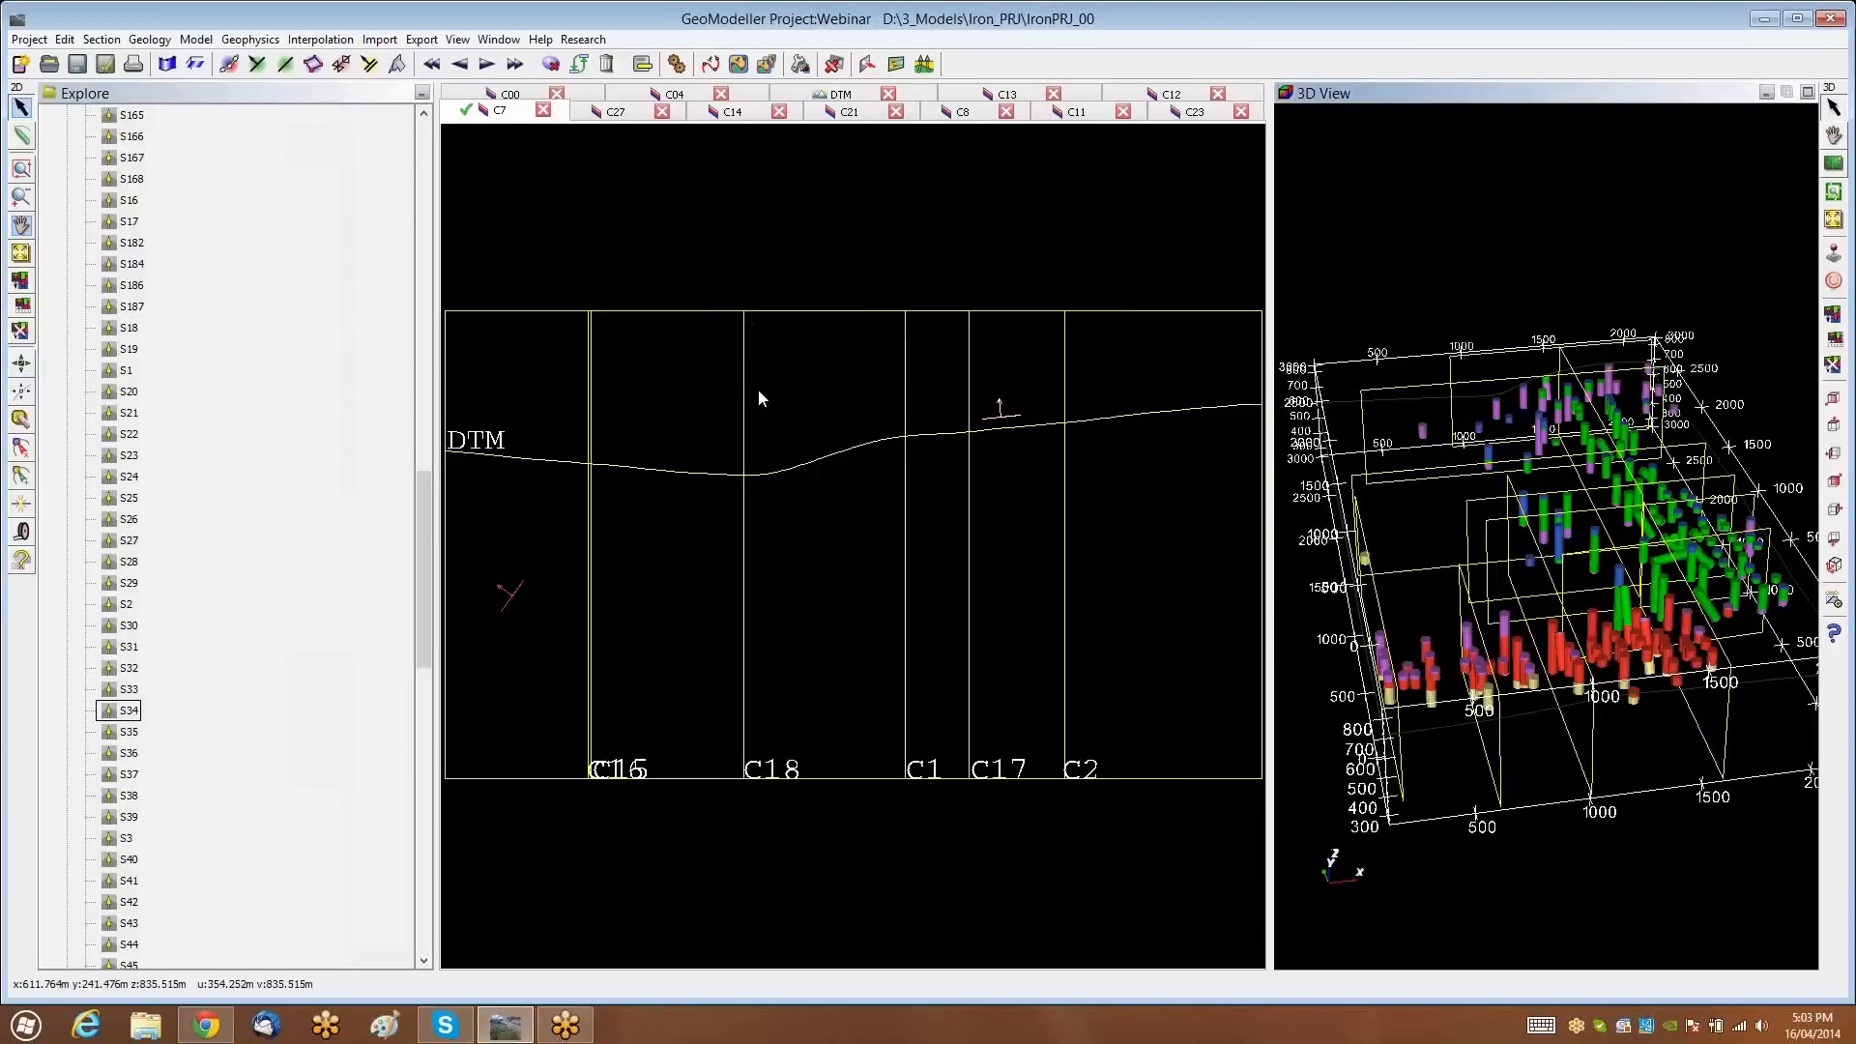
click(198, 41)
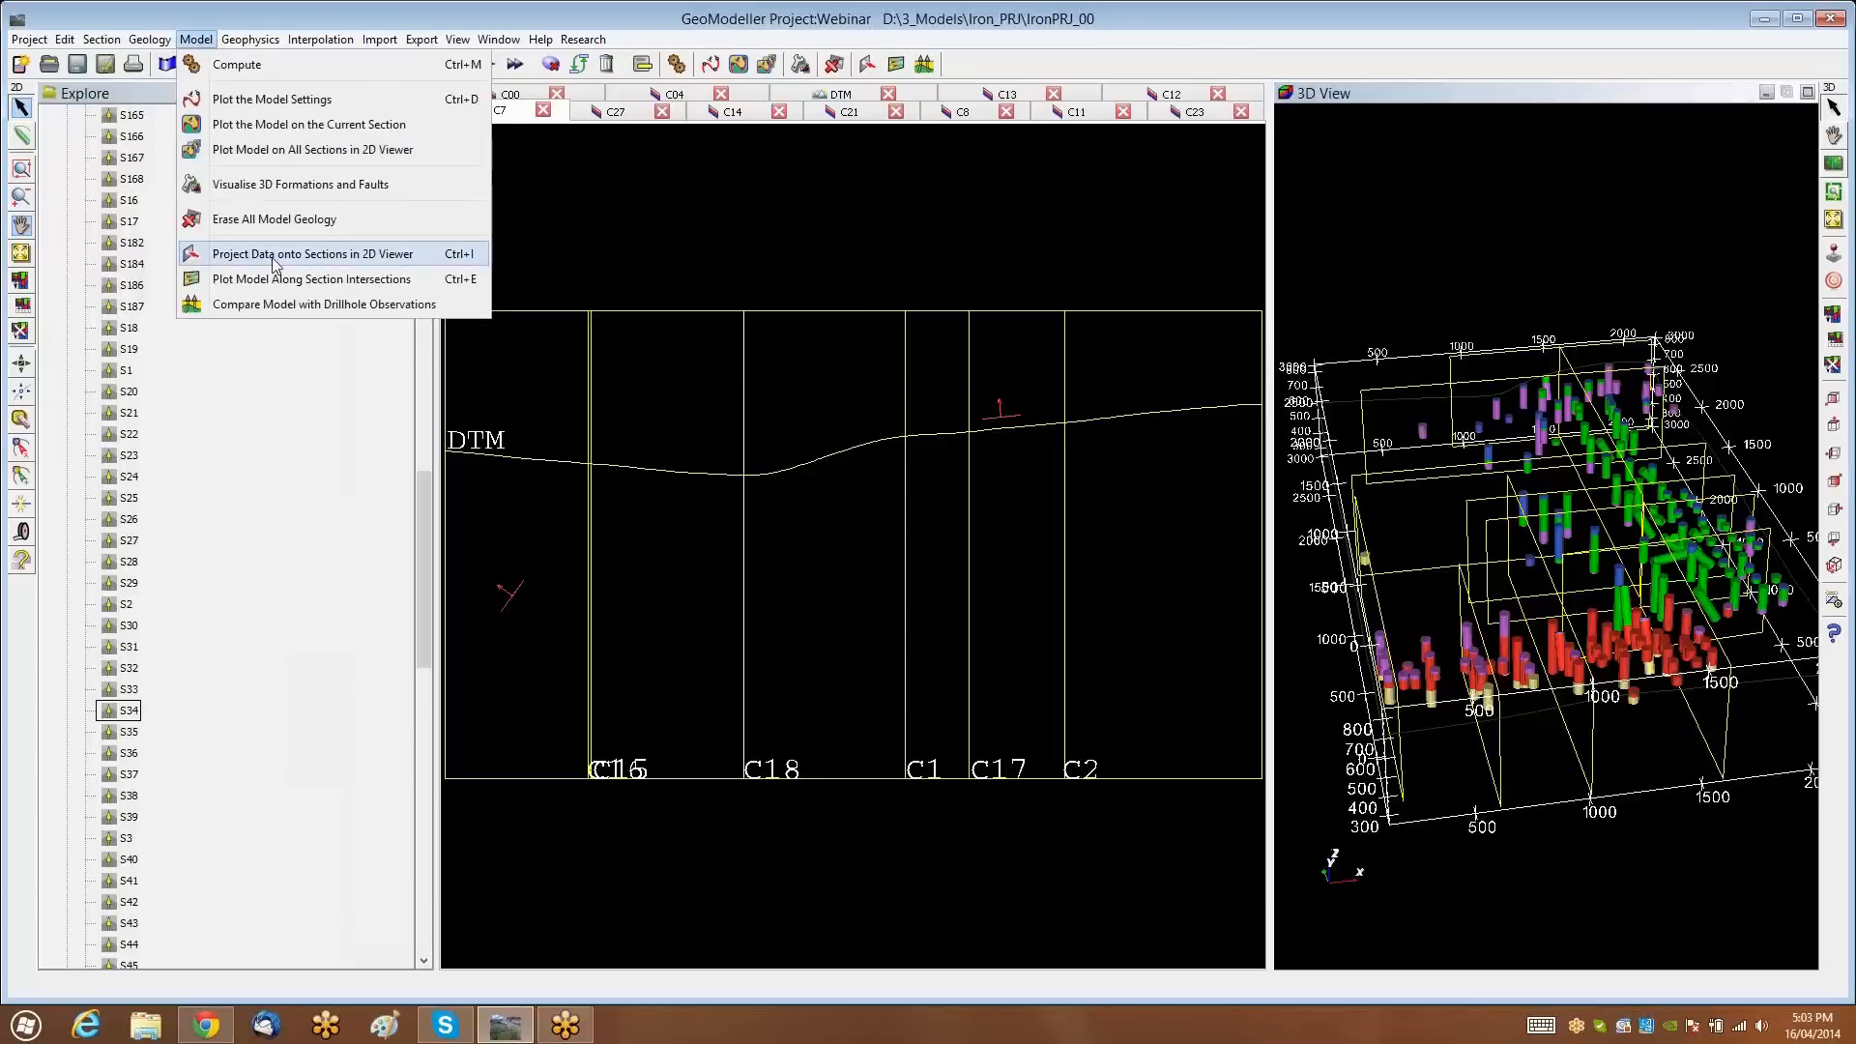
click(274, 254)
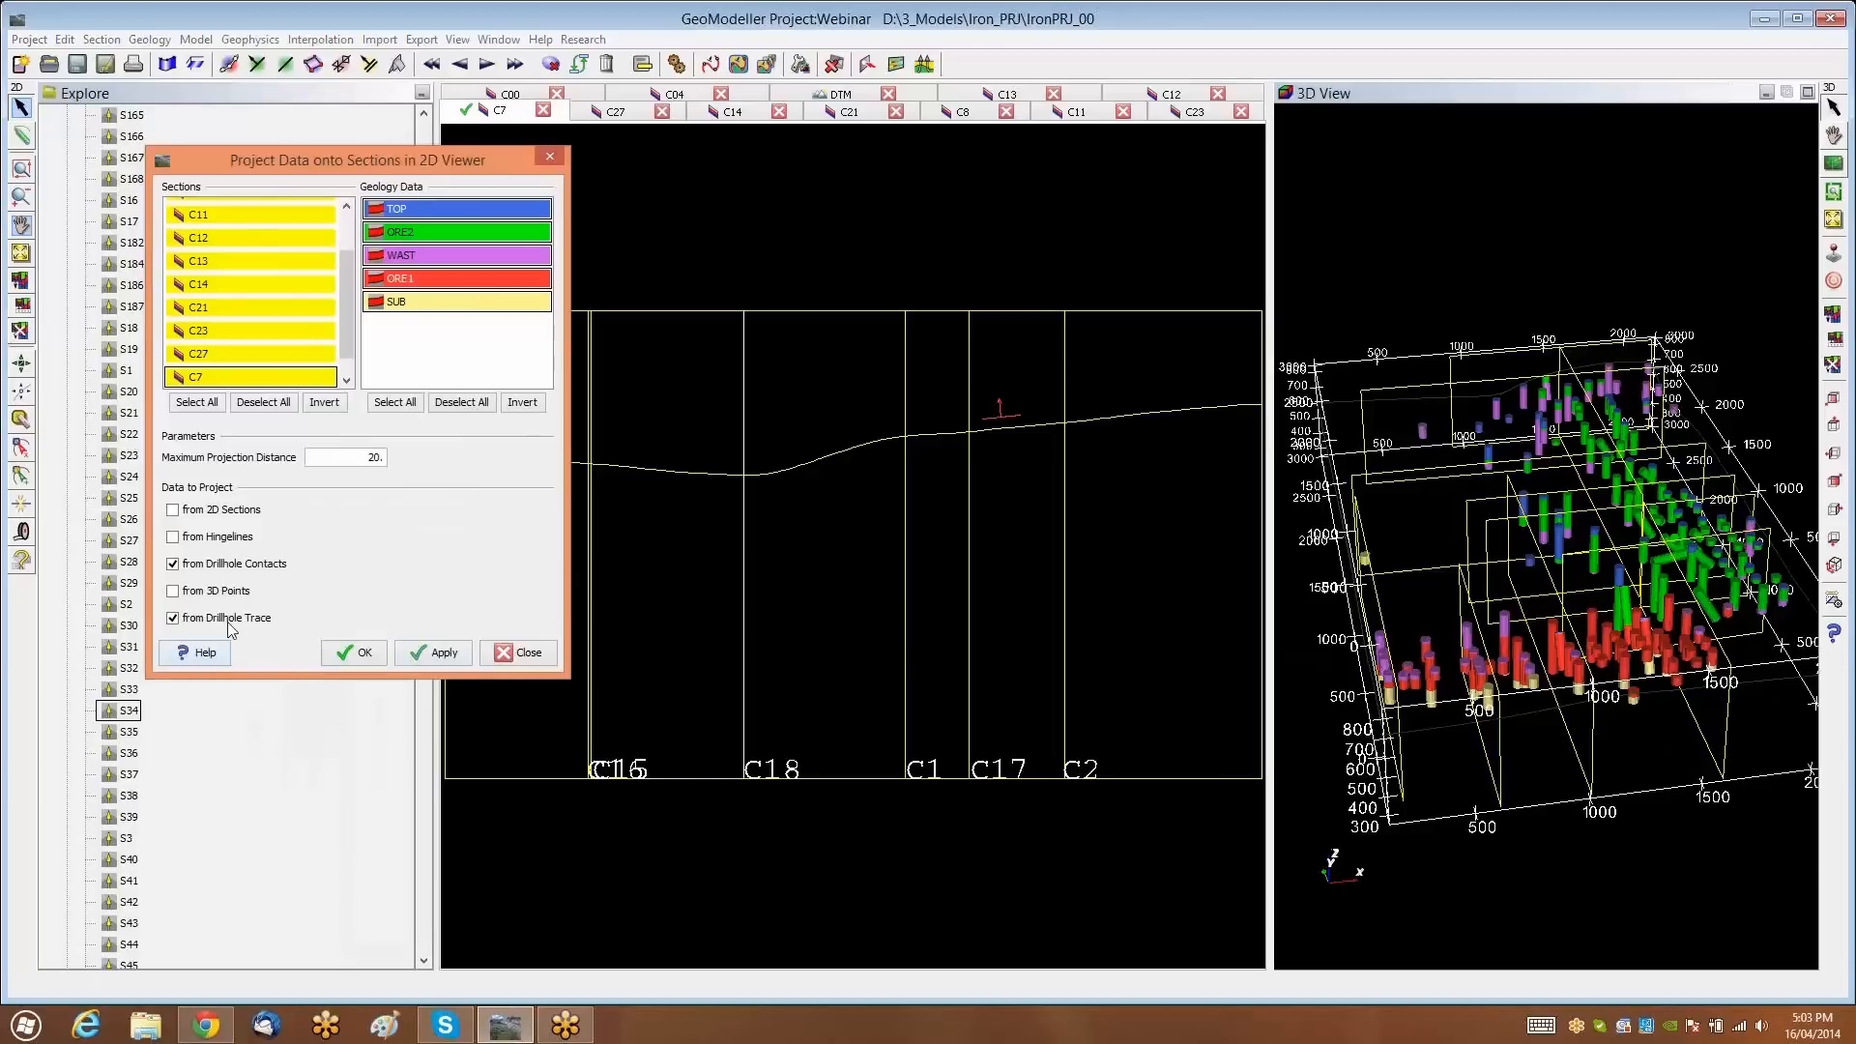
click(358, 658)
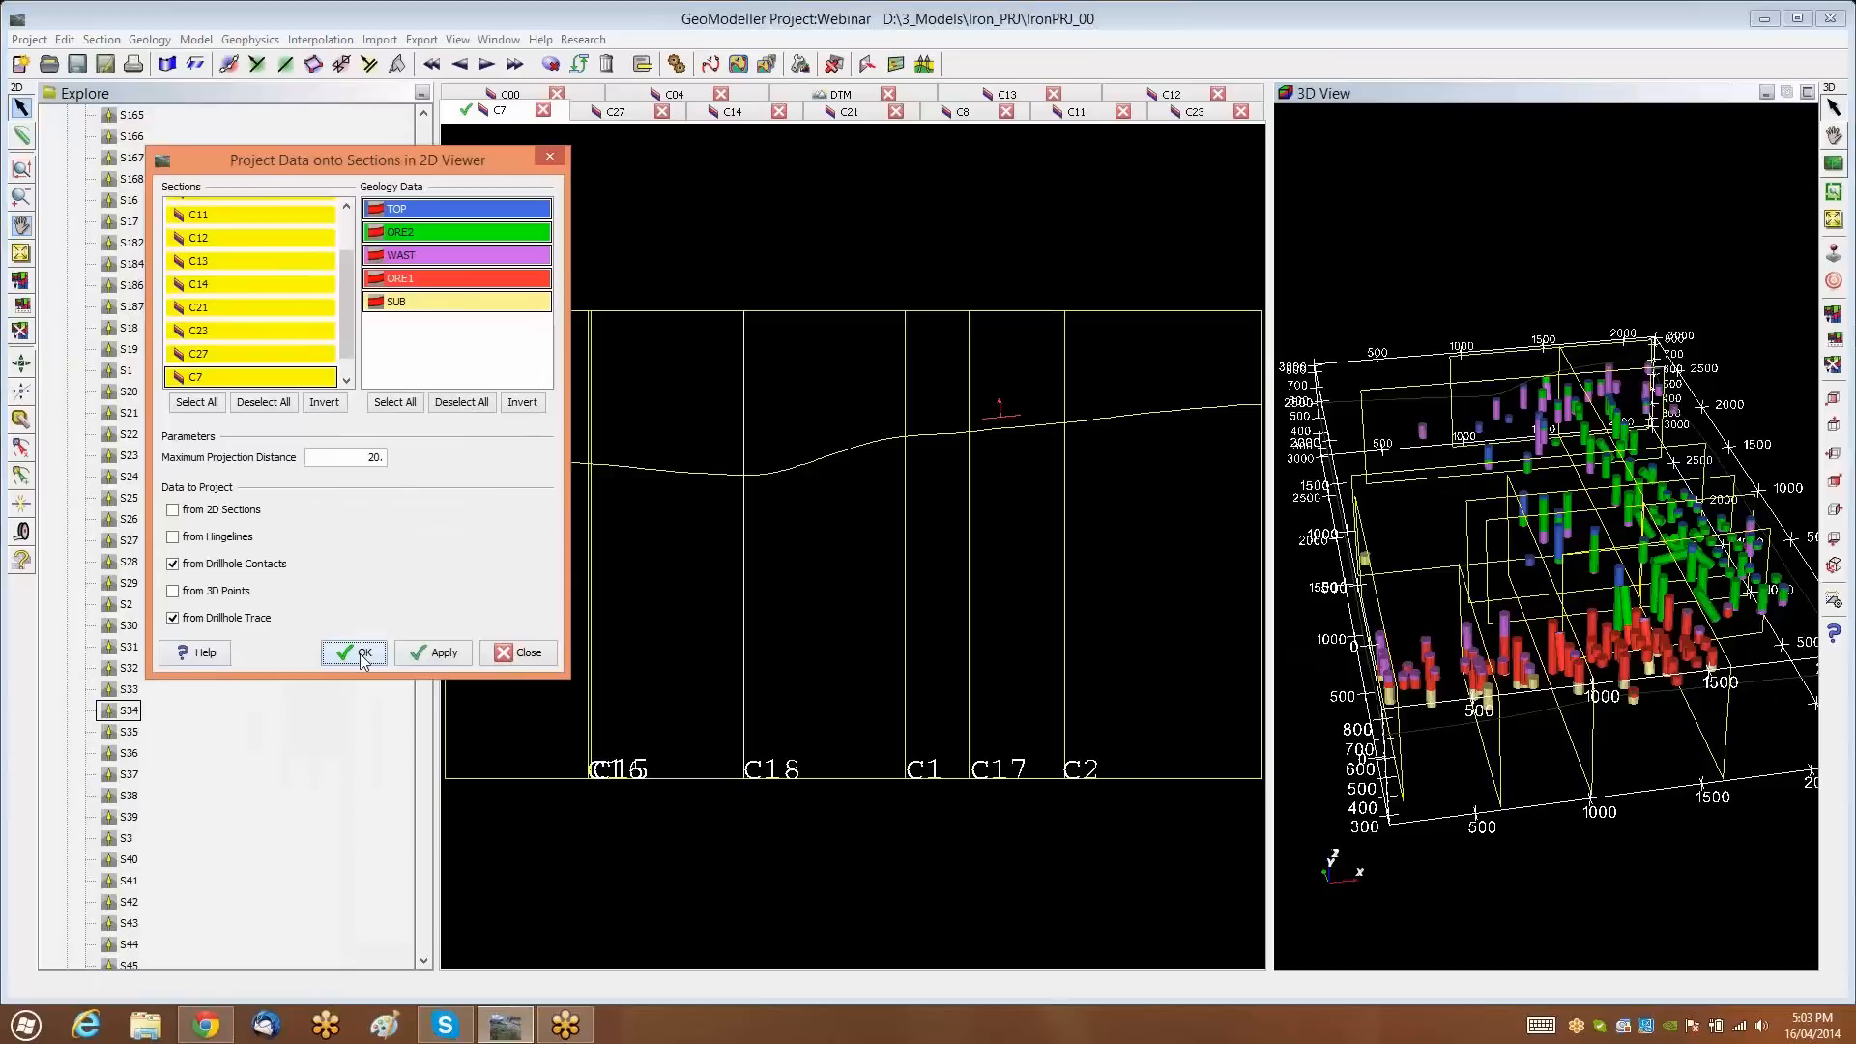
click(363, 657)
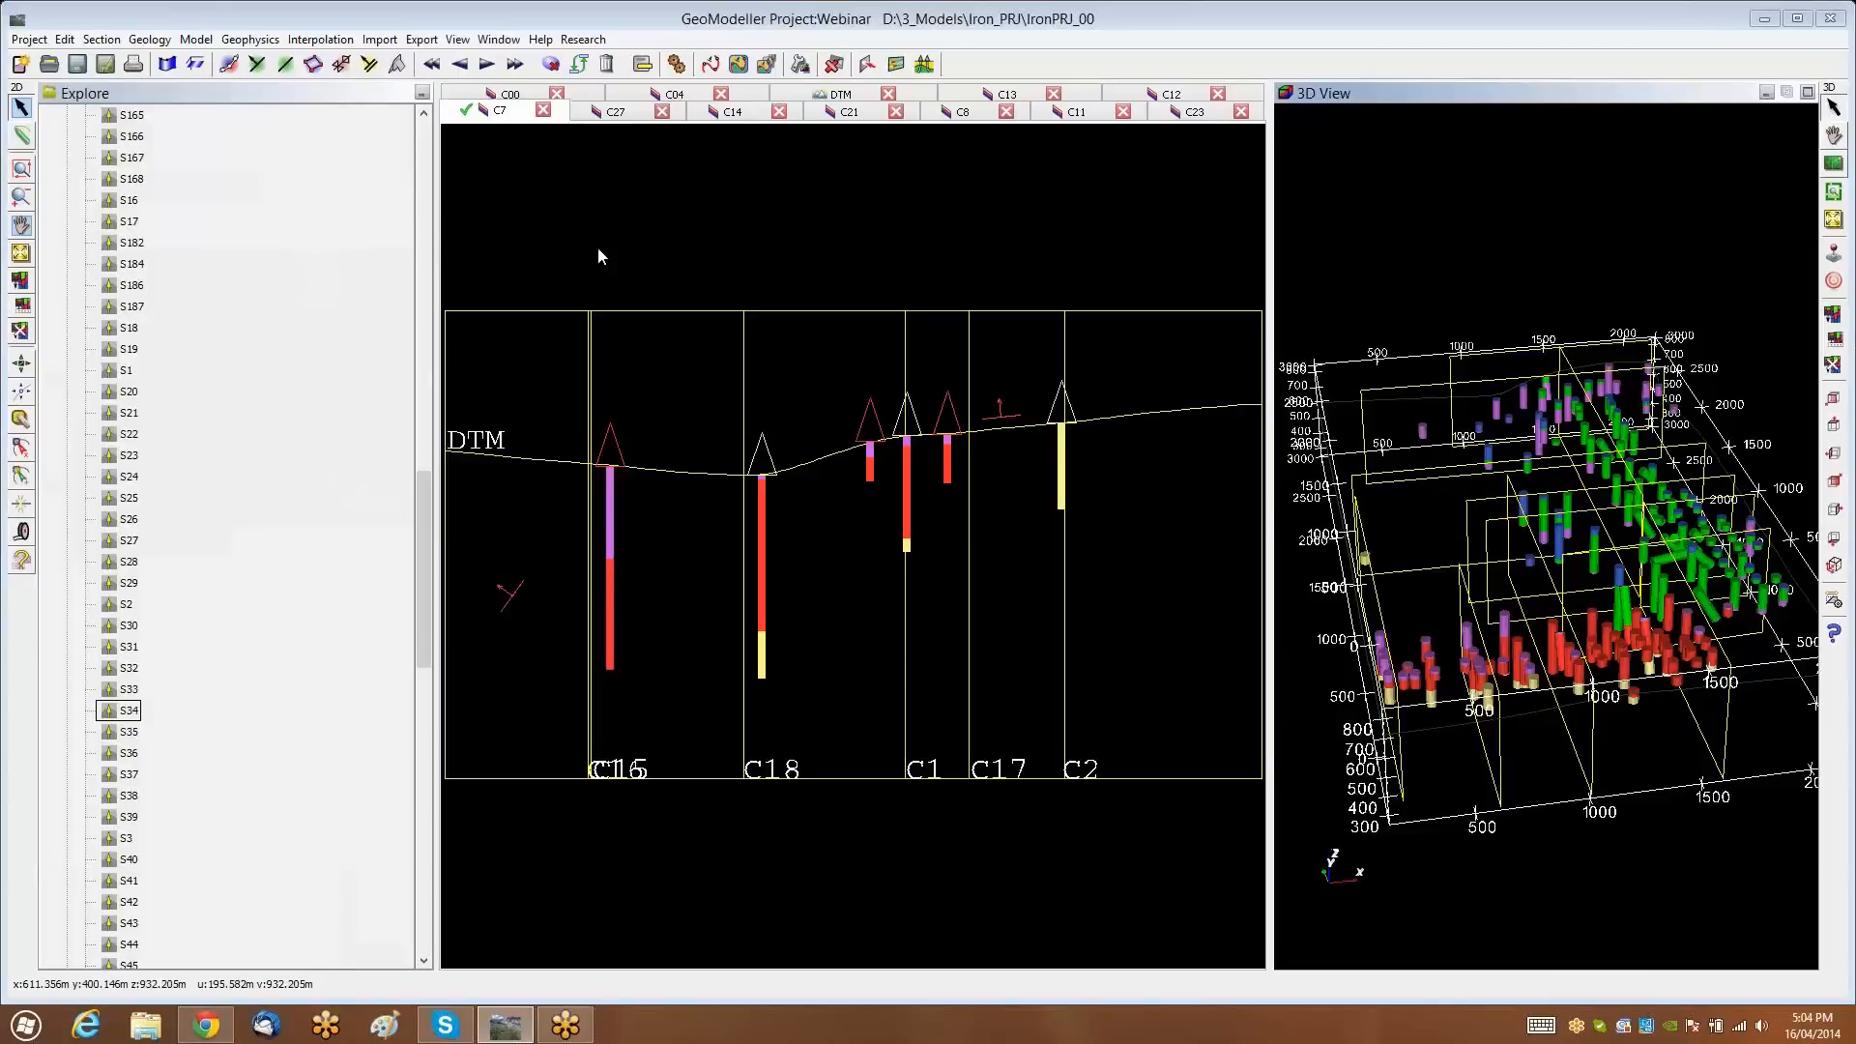
Review the settings for projecting data onto sections and close them without applying anything
click(197, 39)
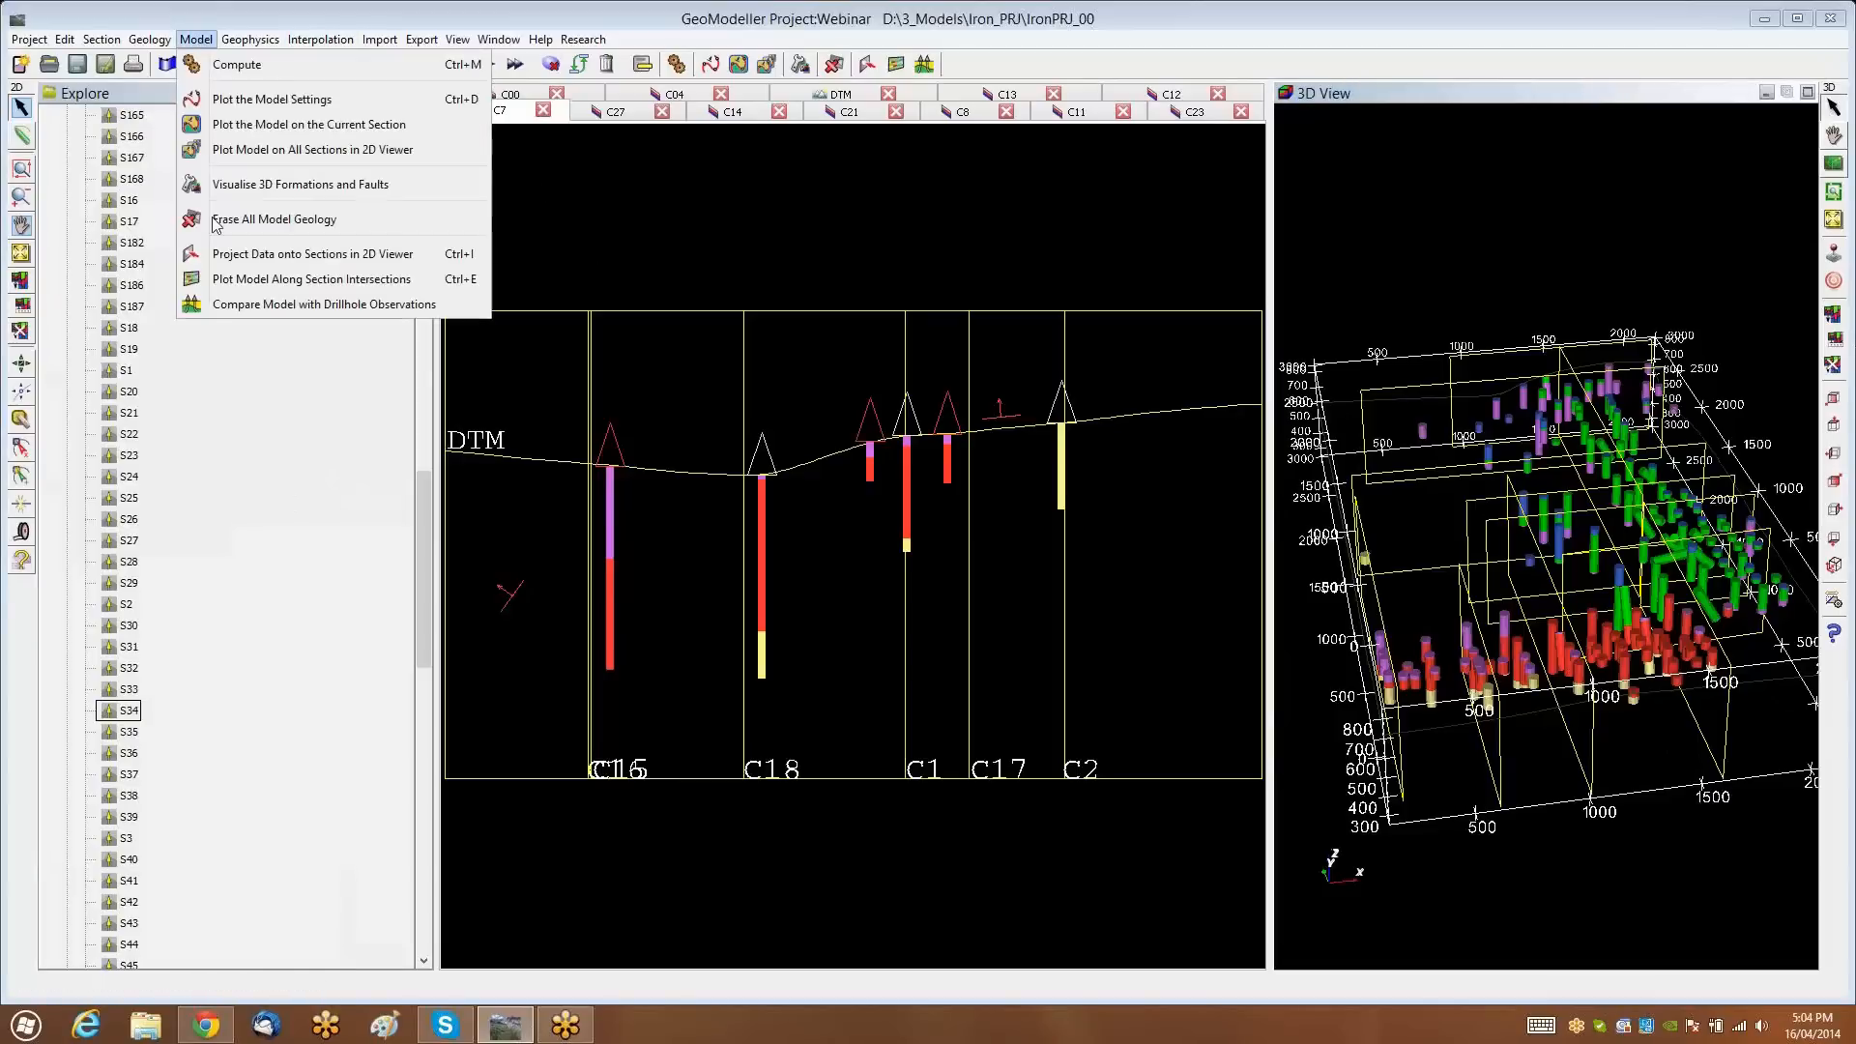
click(243, 257)
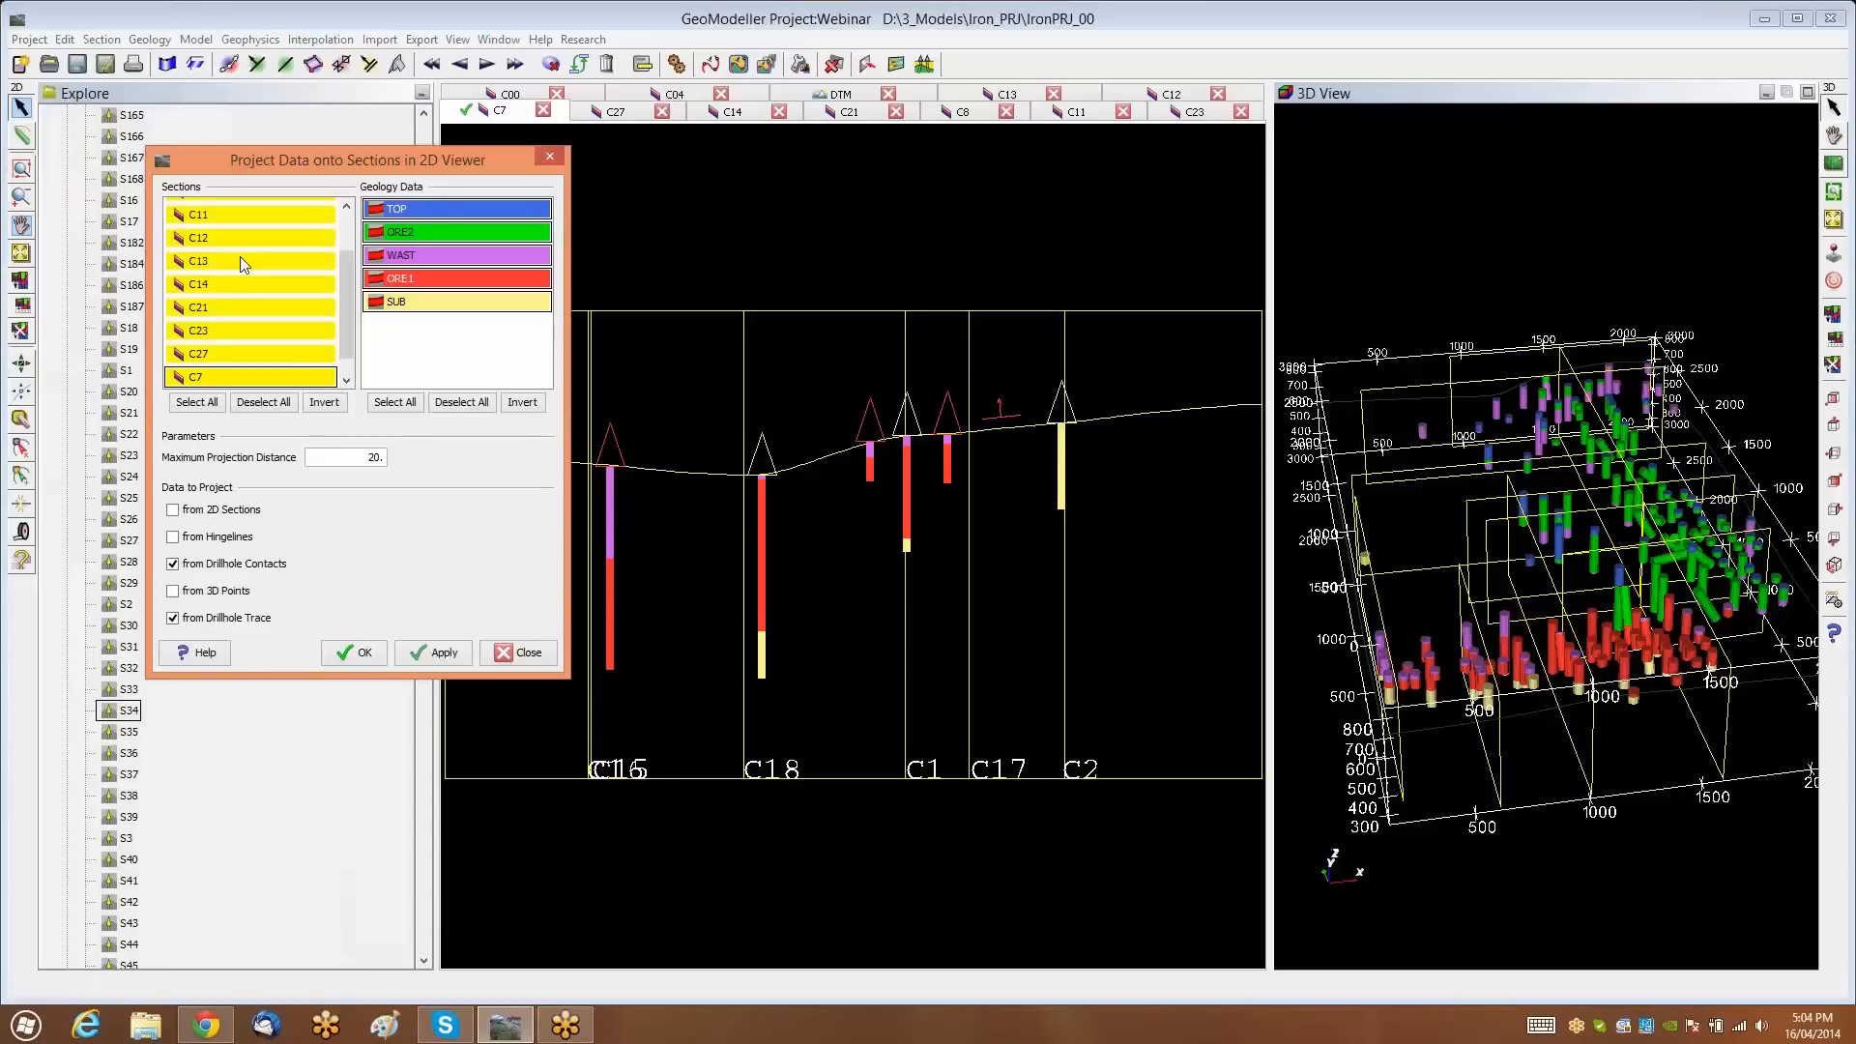
click(551, 158)
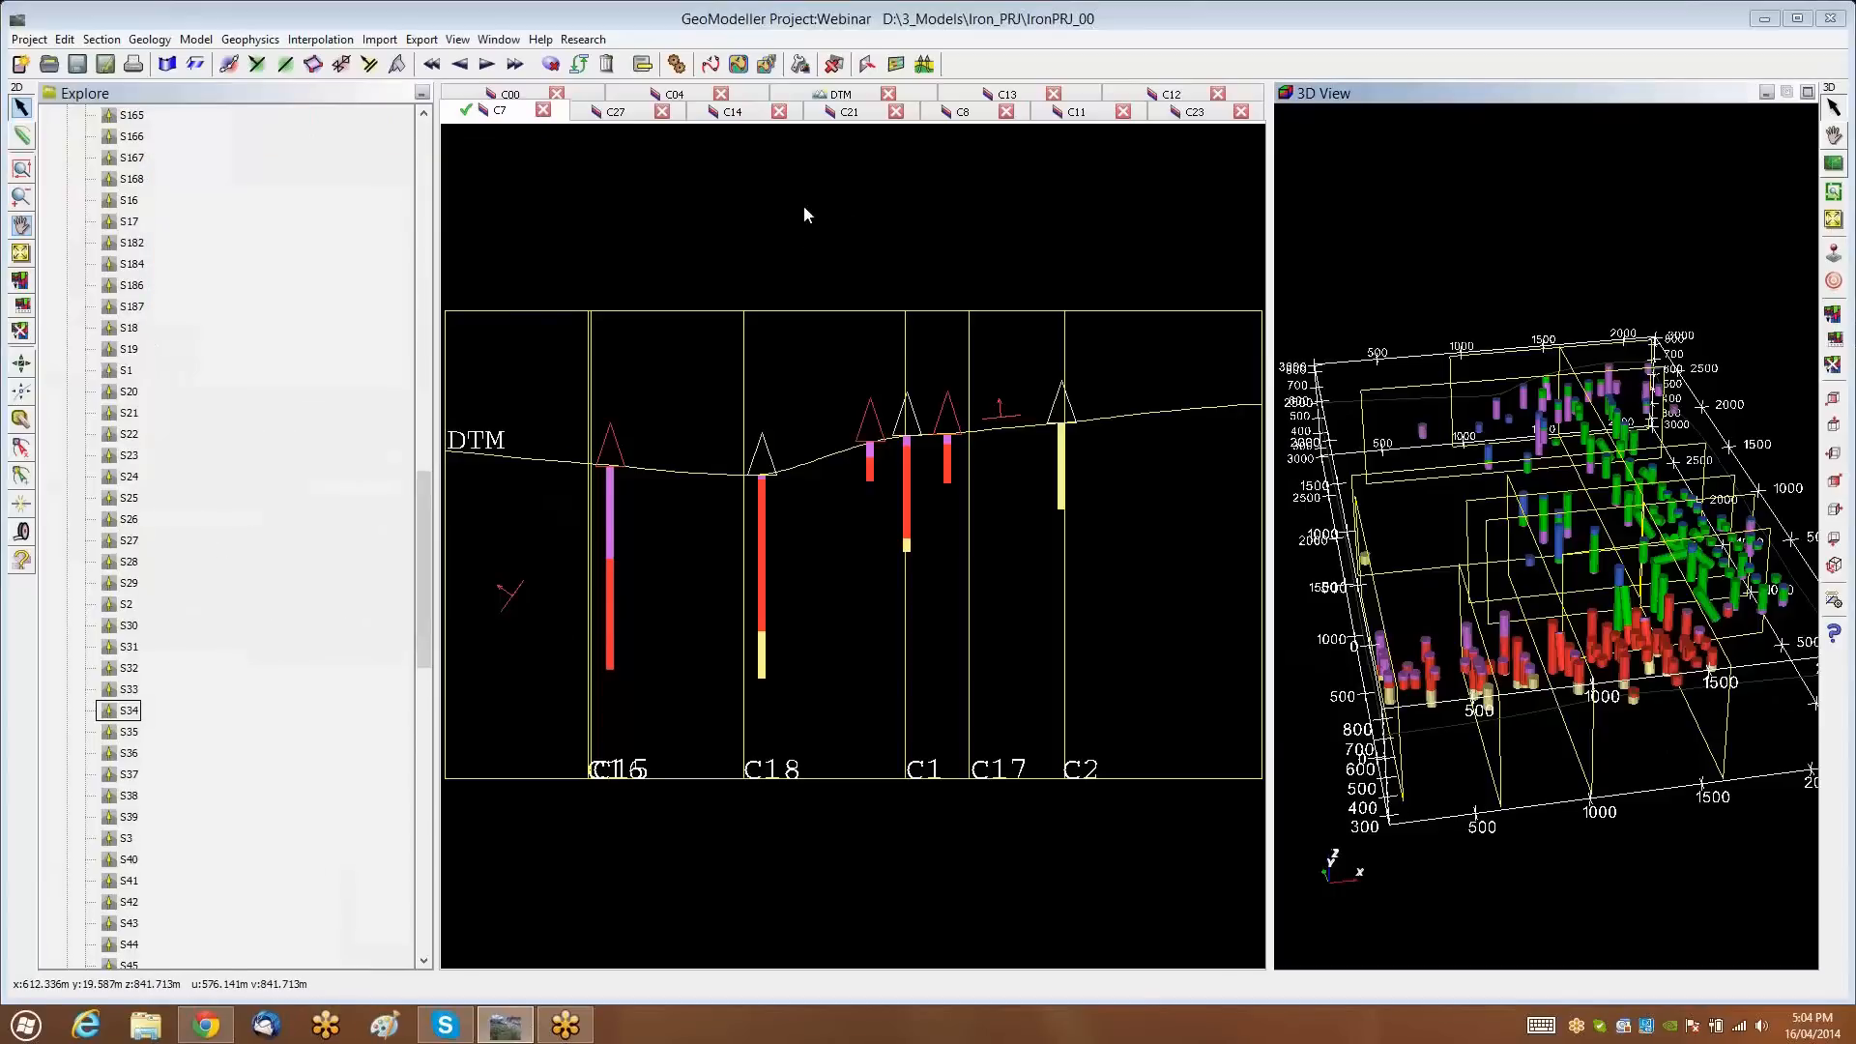
Identify the projected drillholes S35 and S34 on section C7, and compare S34's geological log with the model
click(764, 541)
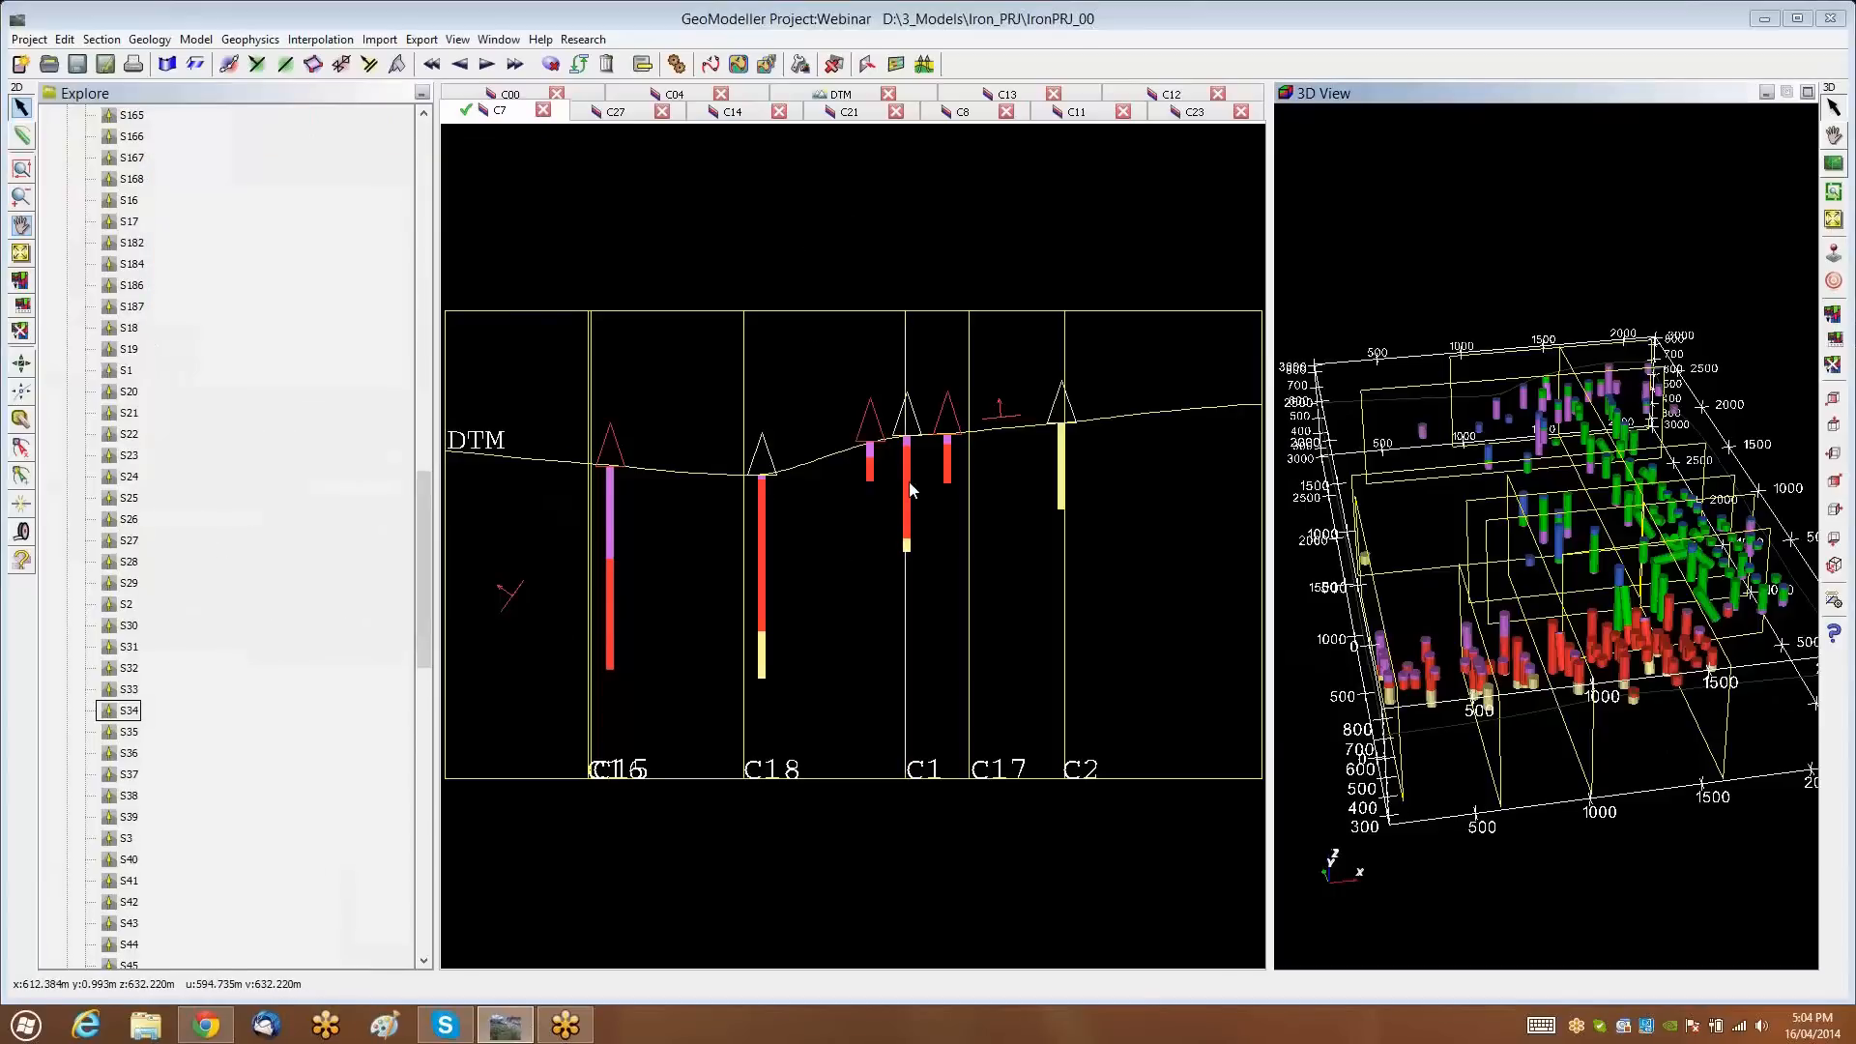
scroll(908, 467, up, 1)
scroll(913, 459, up, 1)
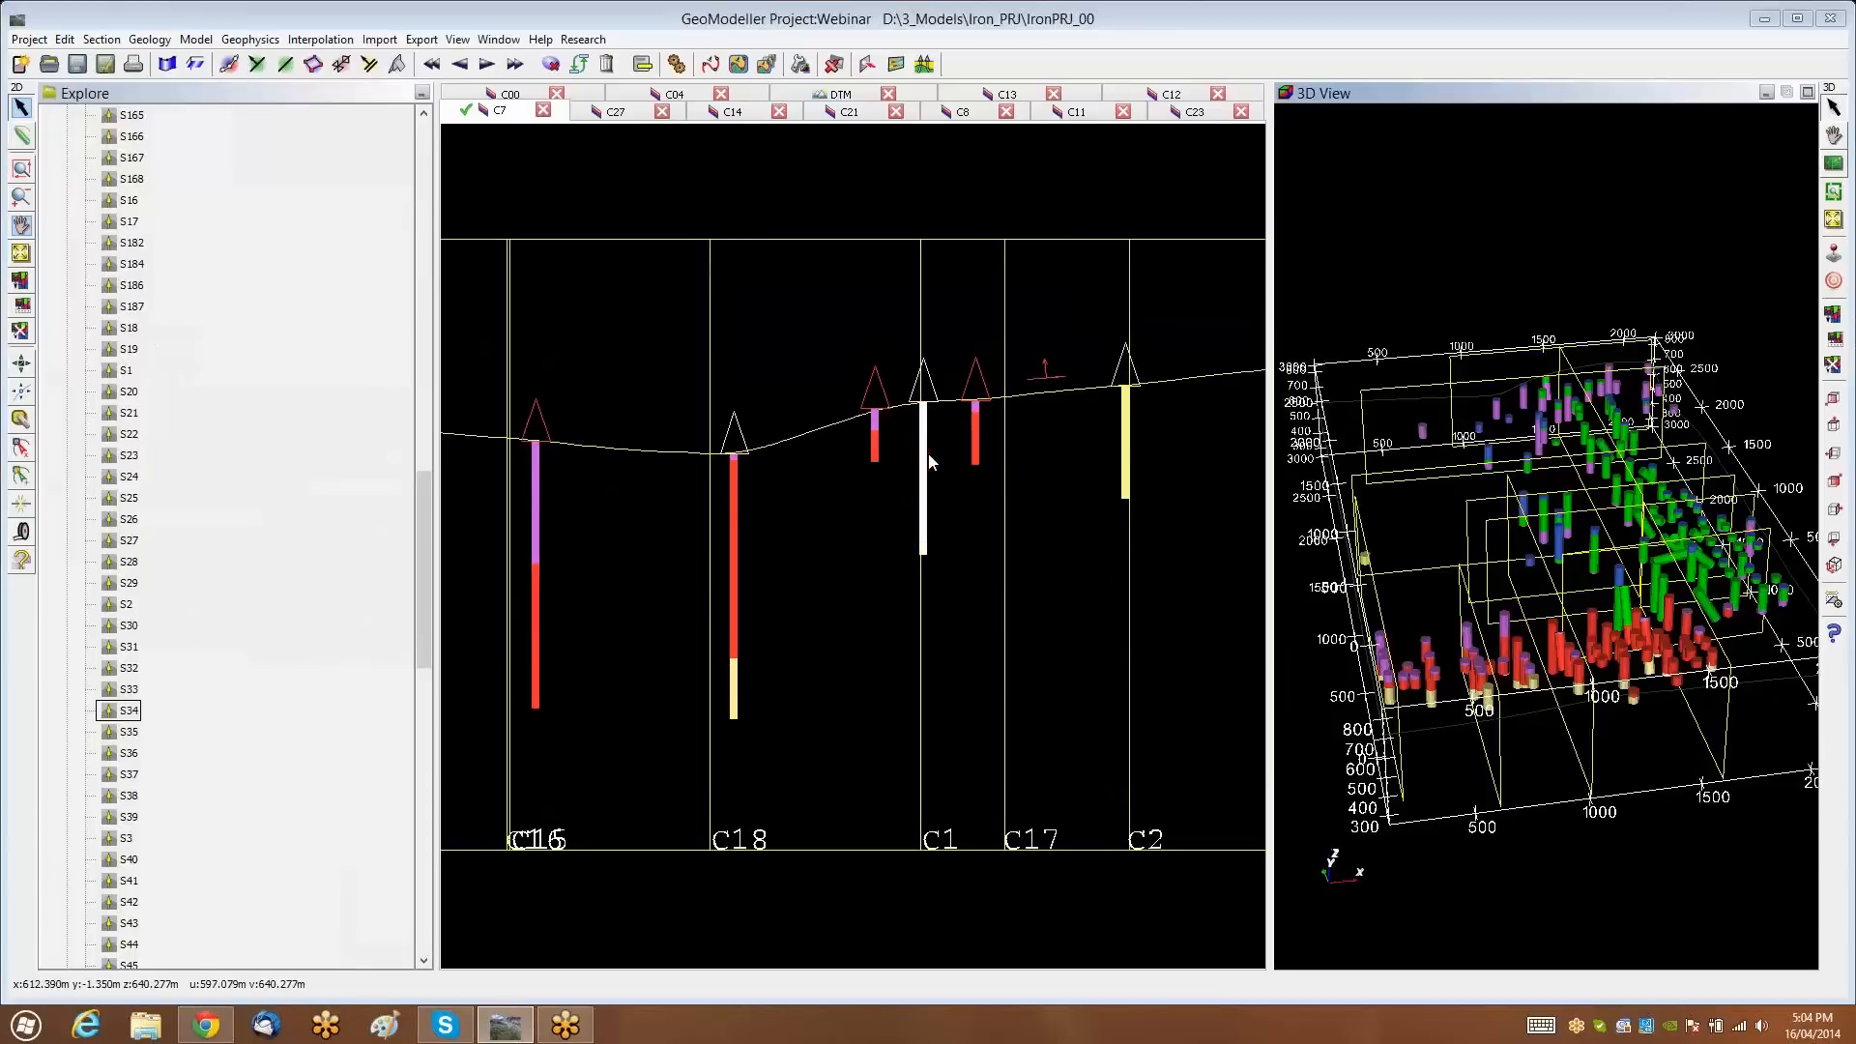
right_click(928, 460)
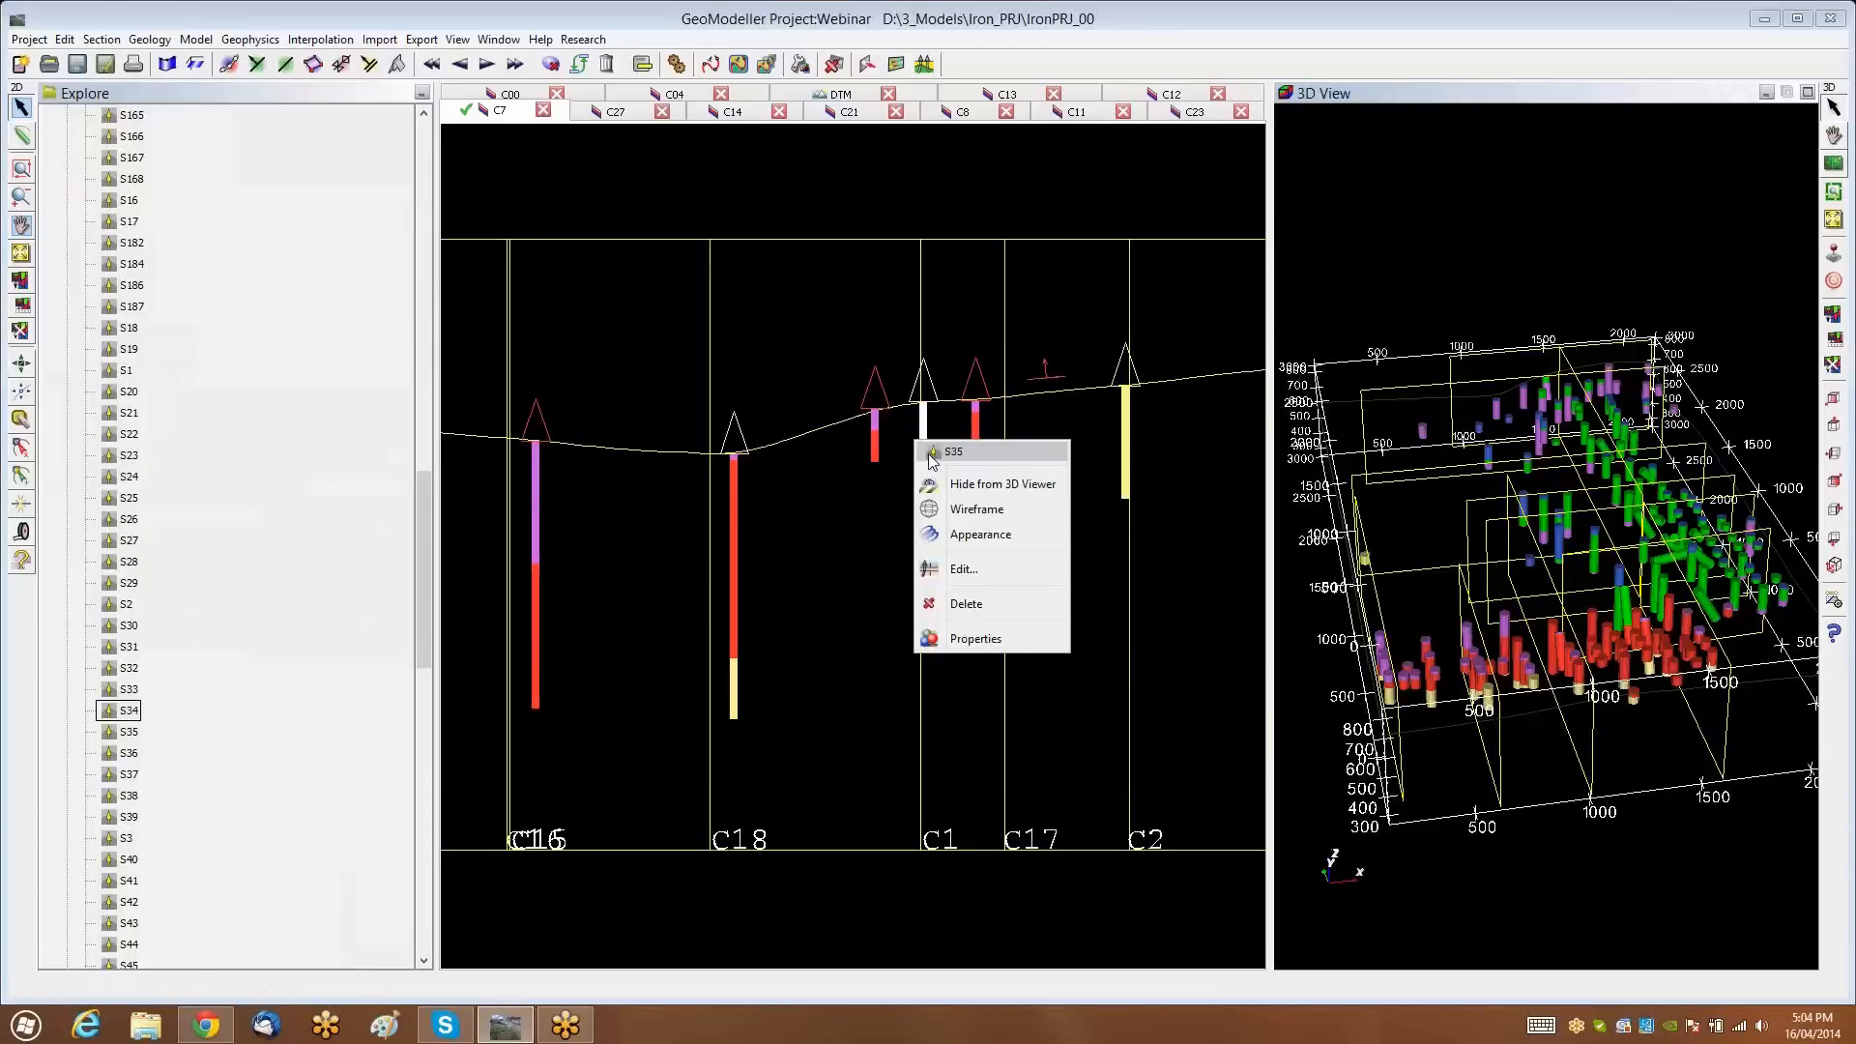
click(745, 568)
right_click(742, 564)
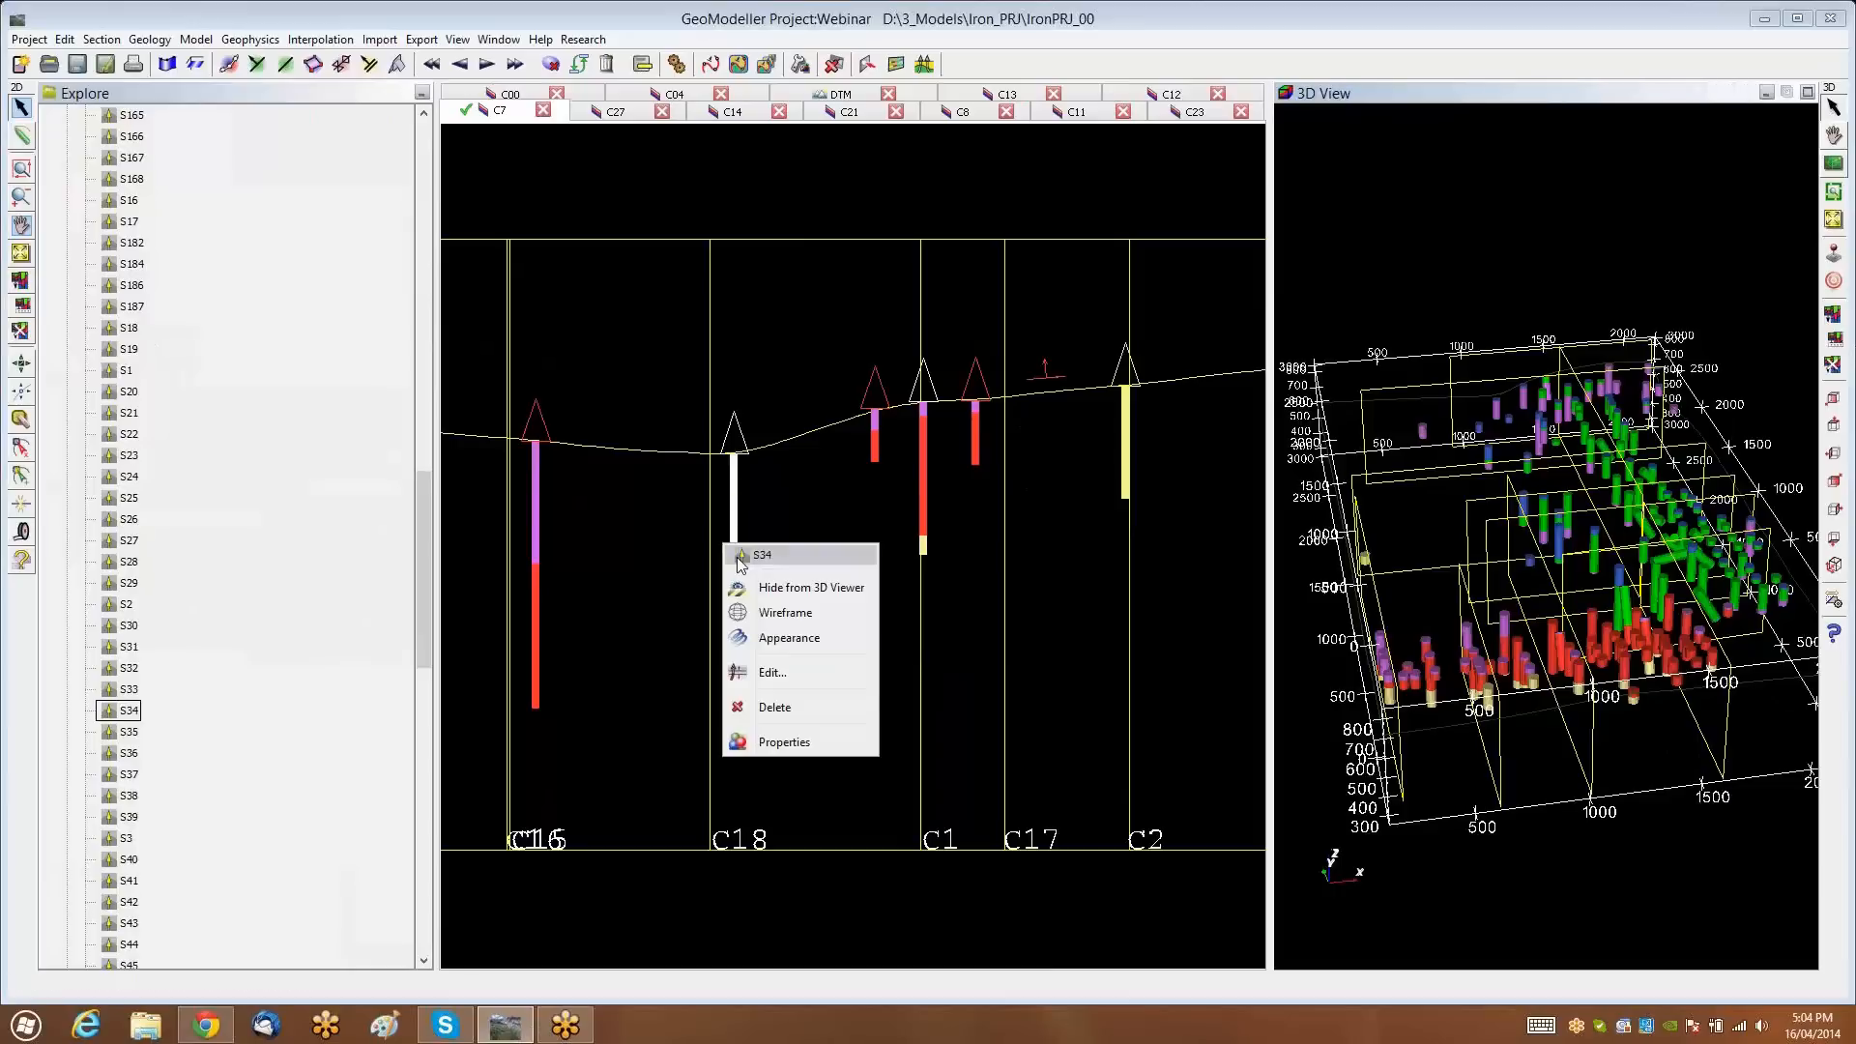
click(785, 672)
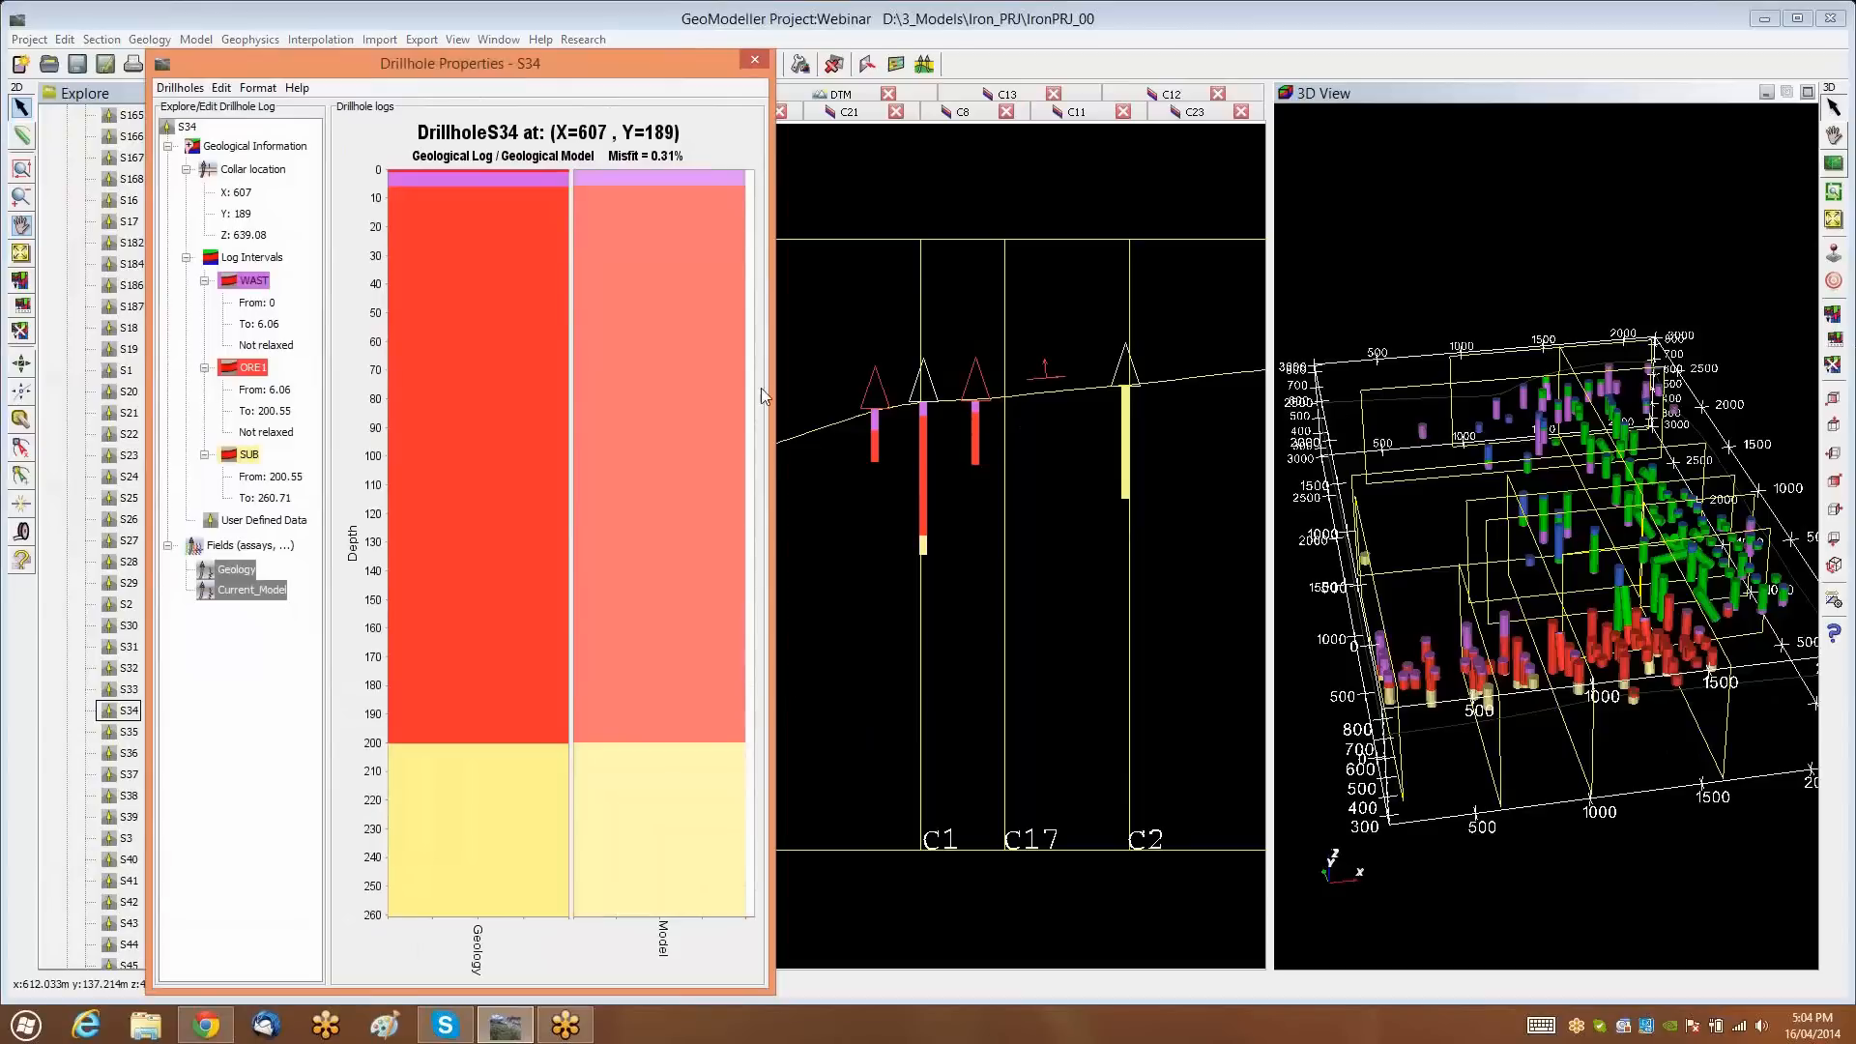
click(755, 61)
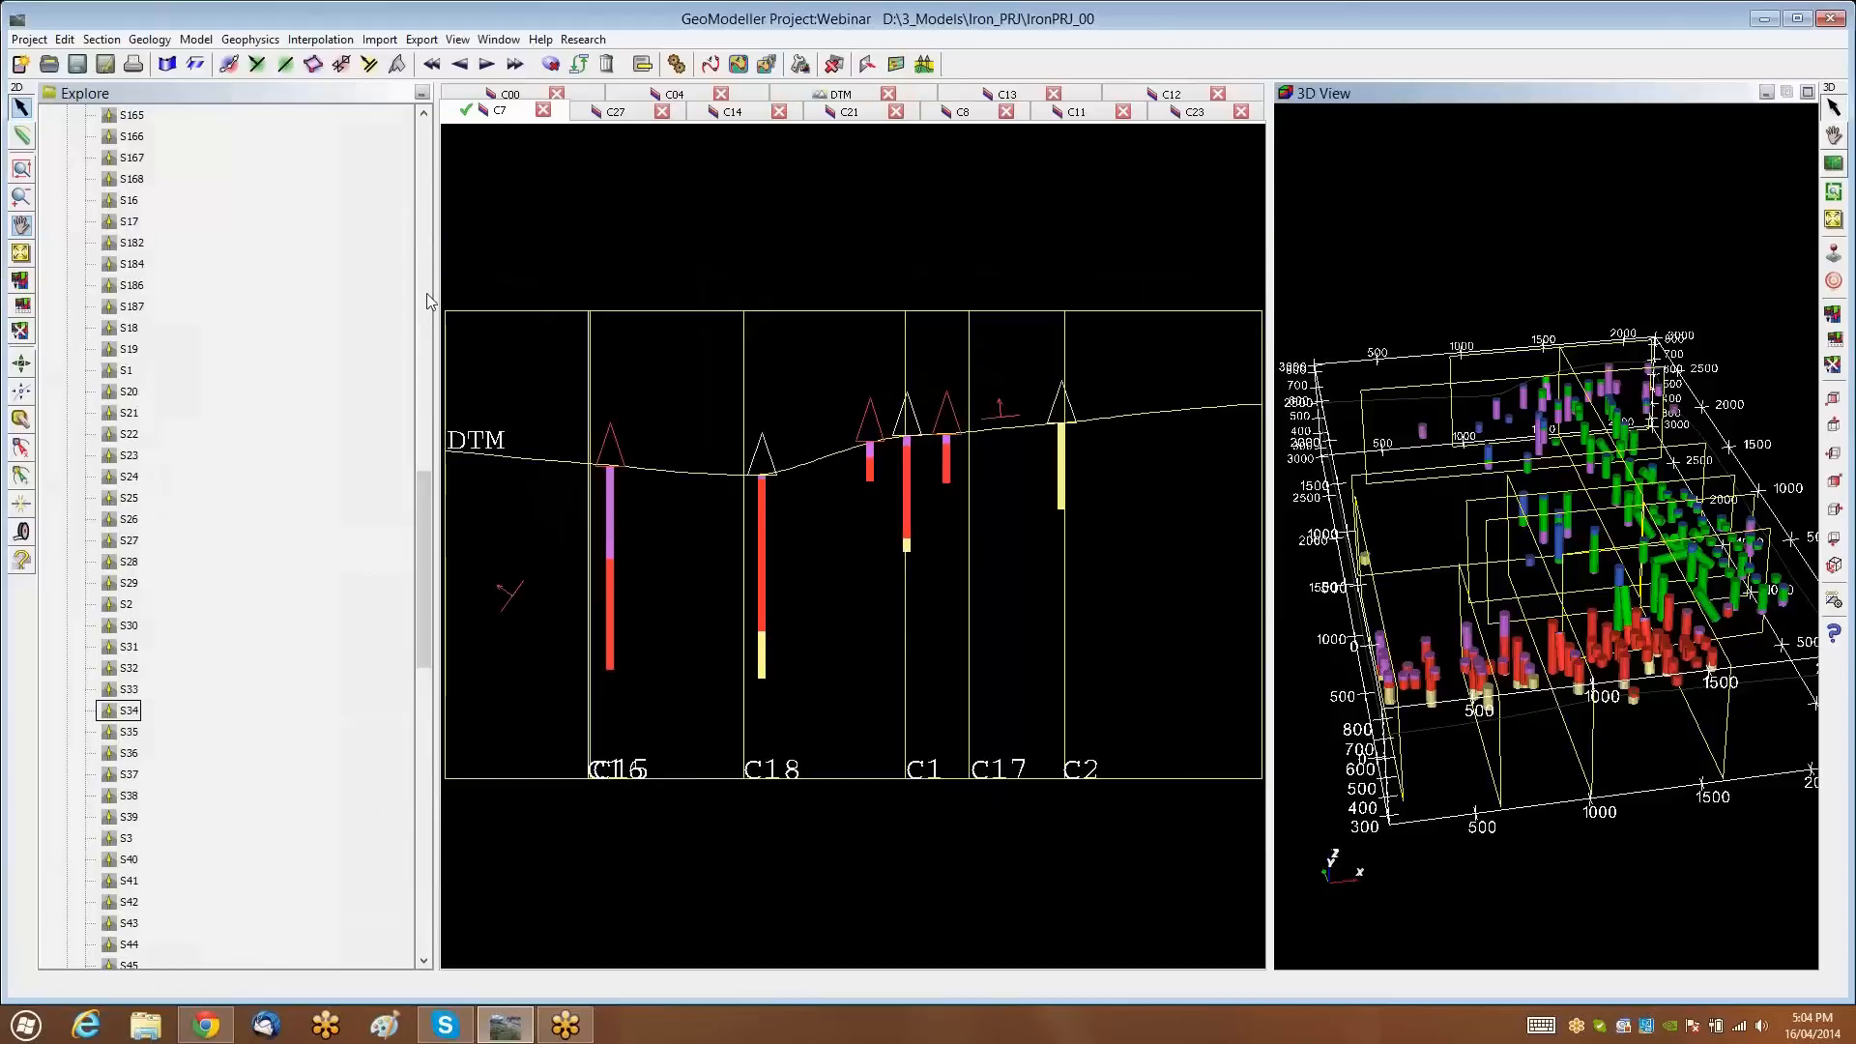
Widen the section viewer and plot the model geology on section C7 as formation lines and as fill, using 50 by 50 nodes
drag(434, 317, 180, 319)
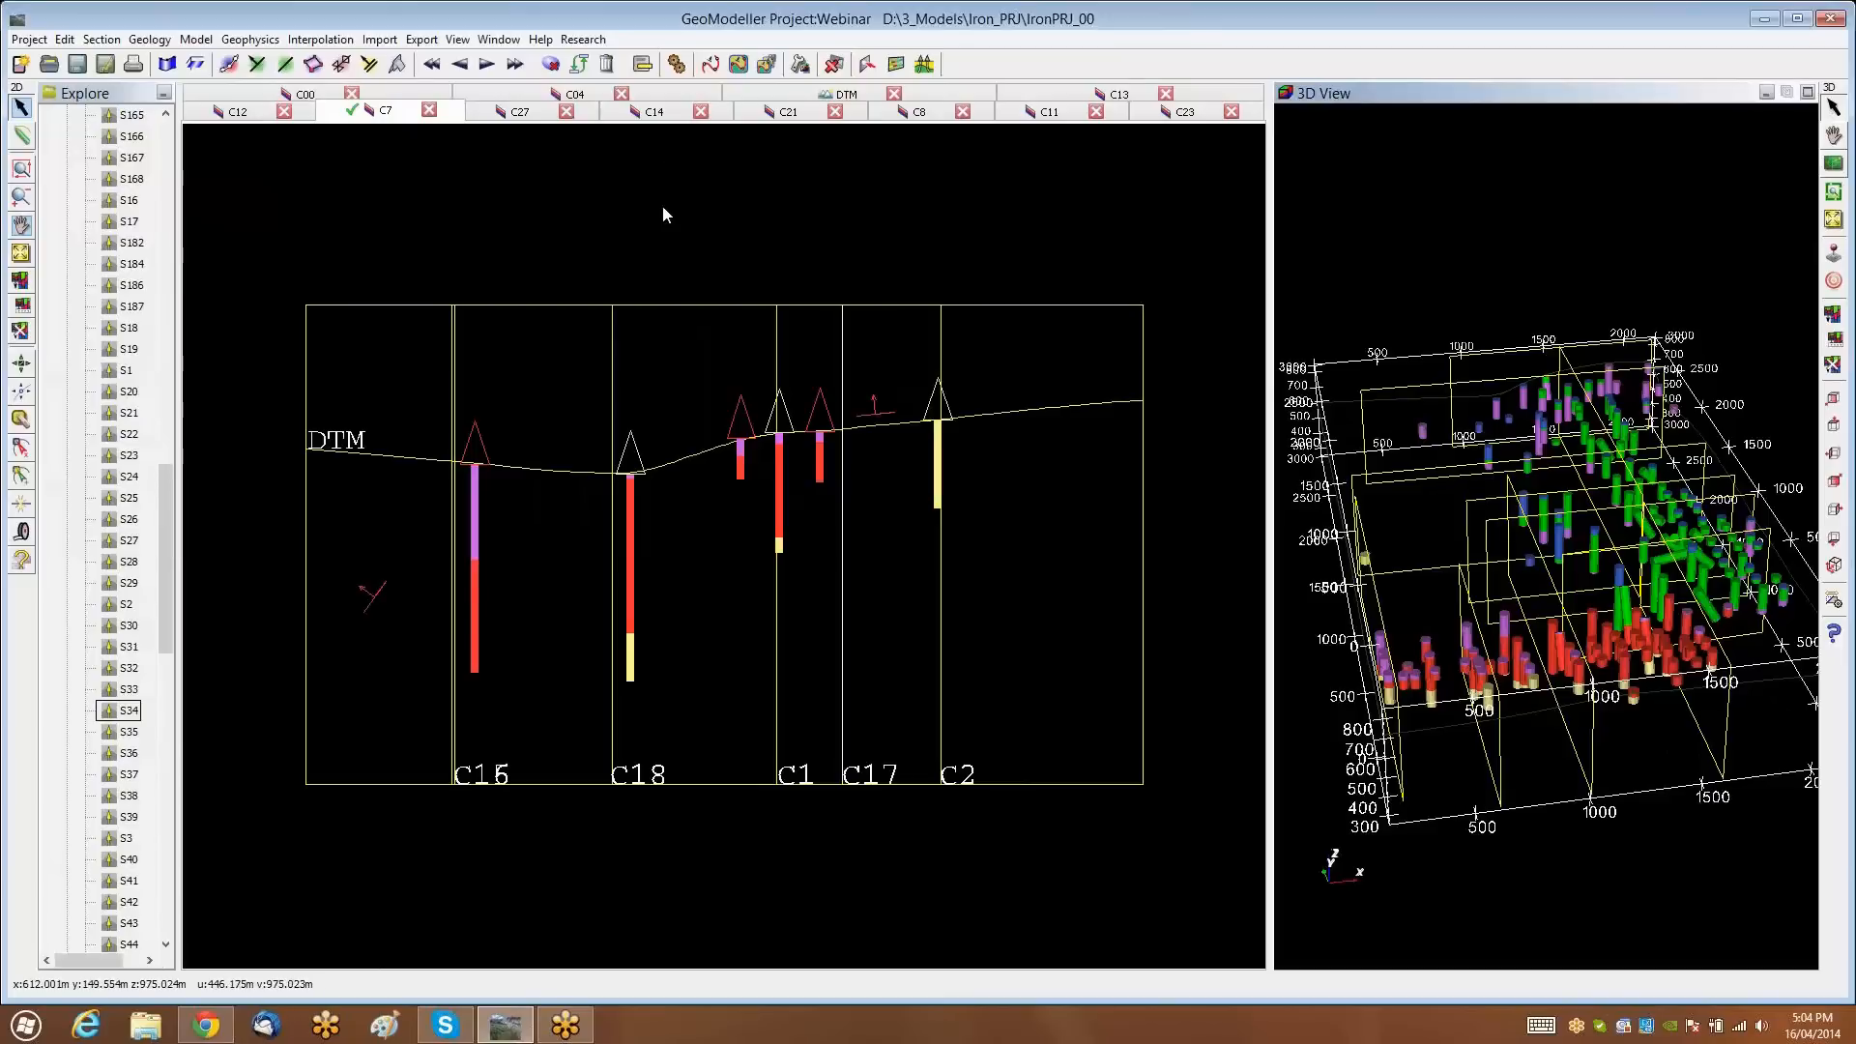
click(710, 66)
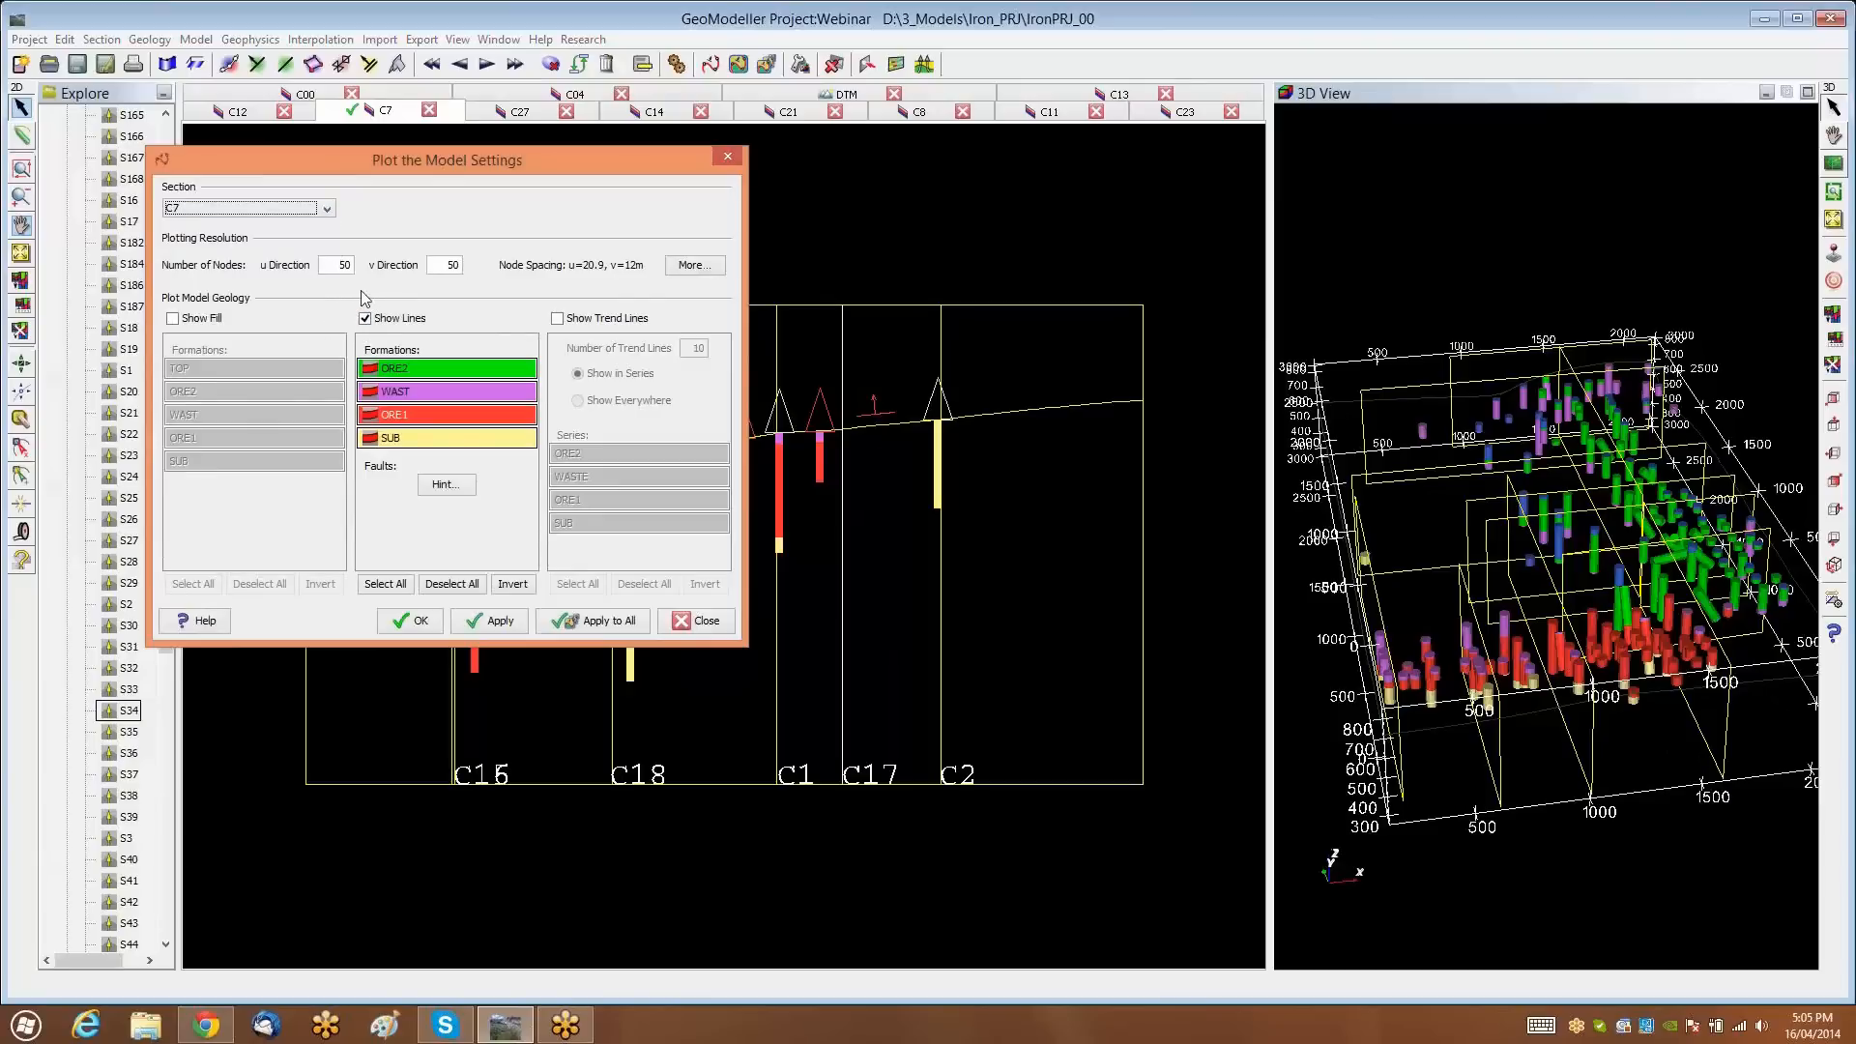
click(427, 625)
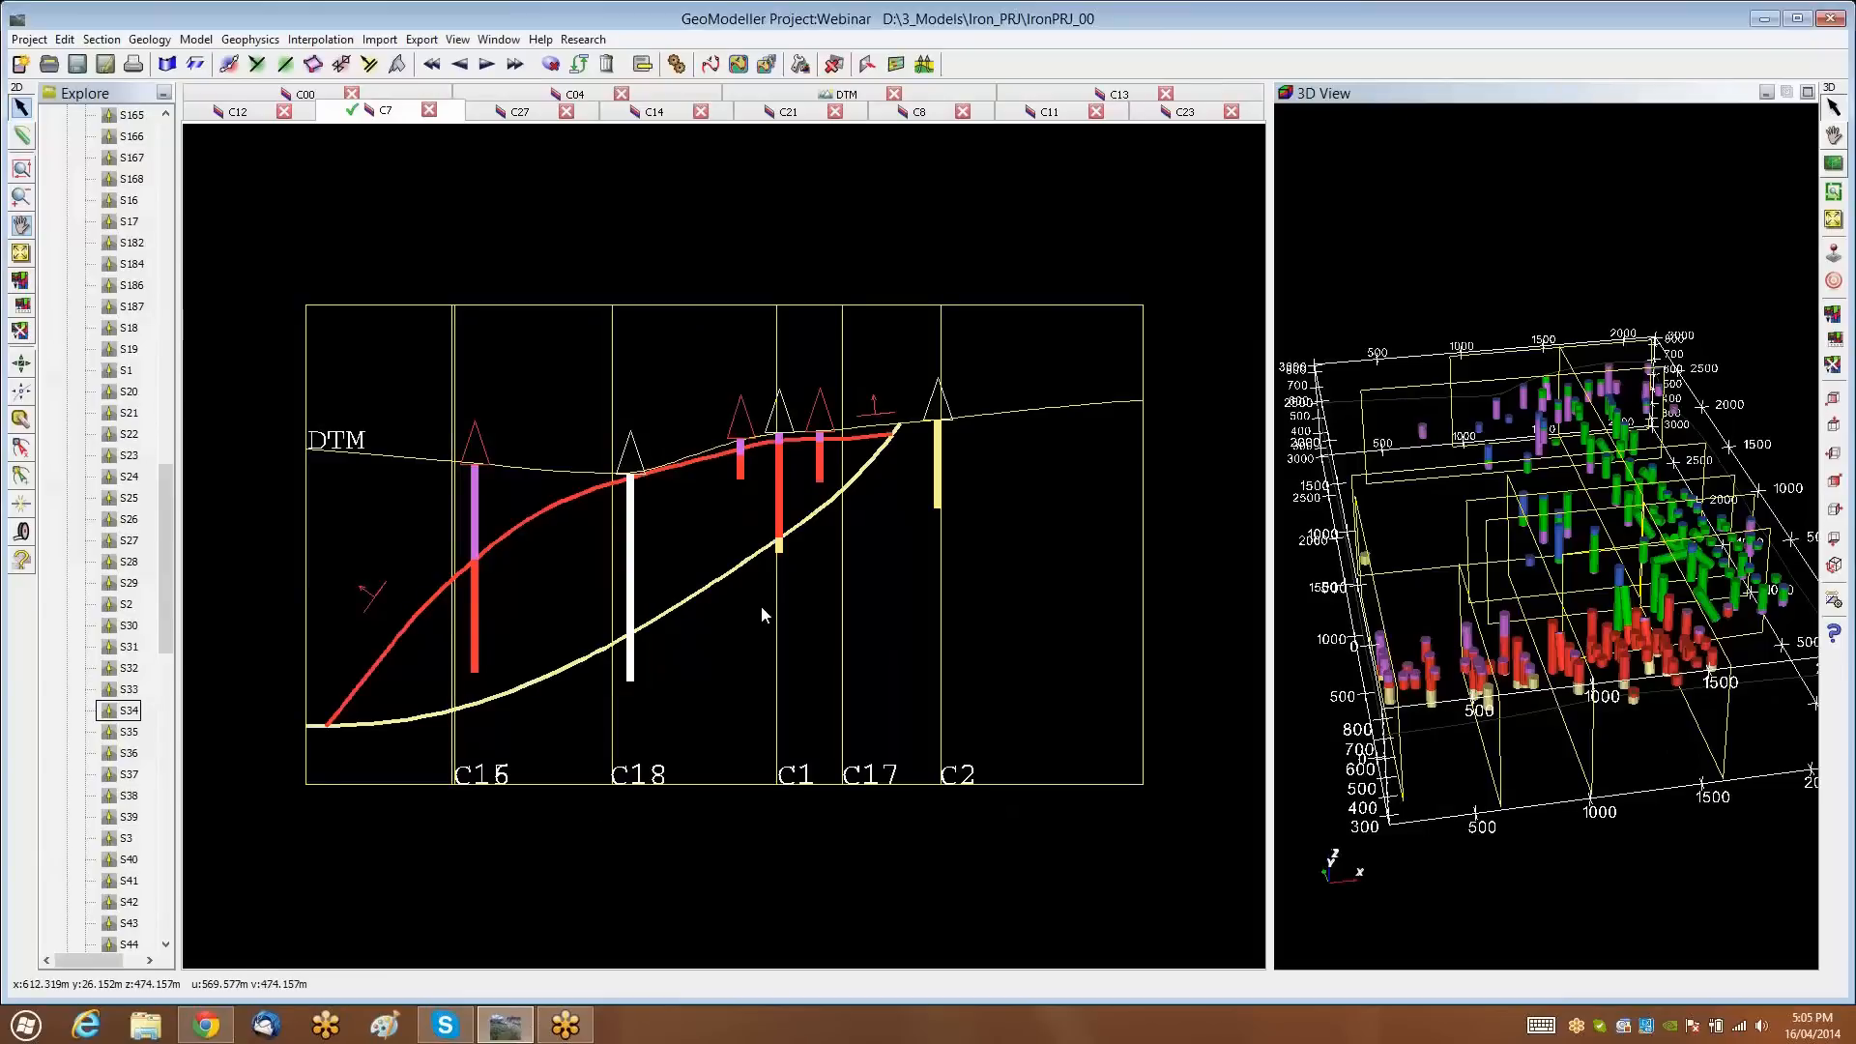
click(713, 65)
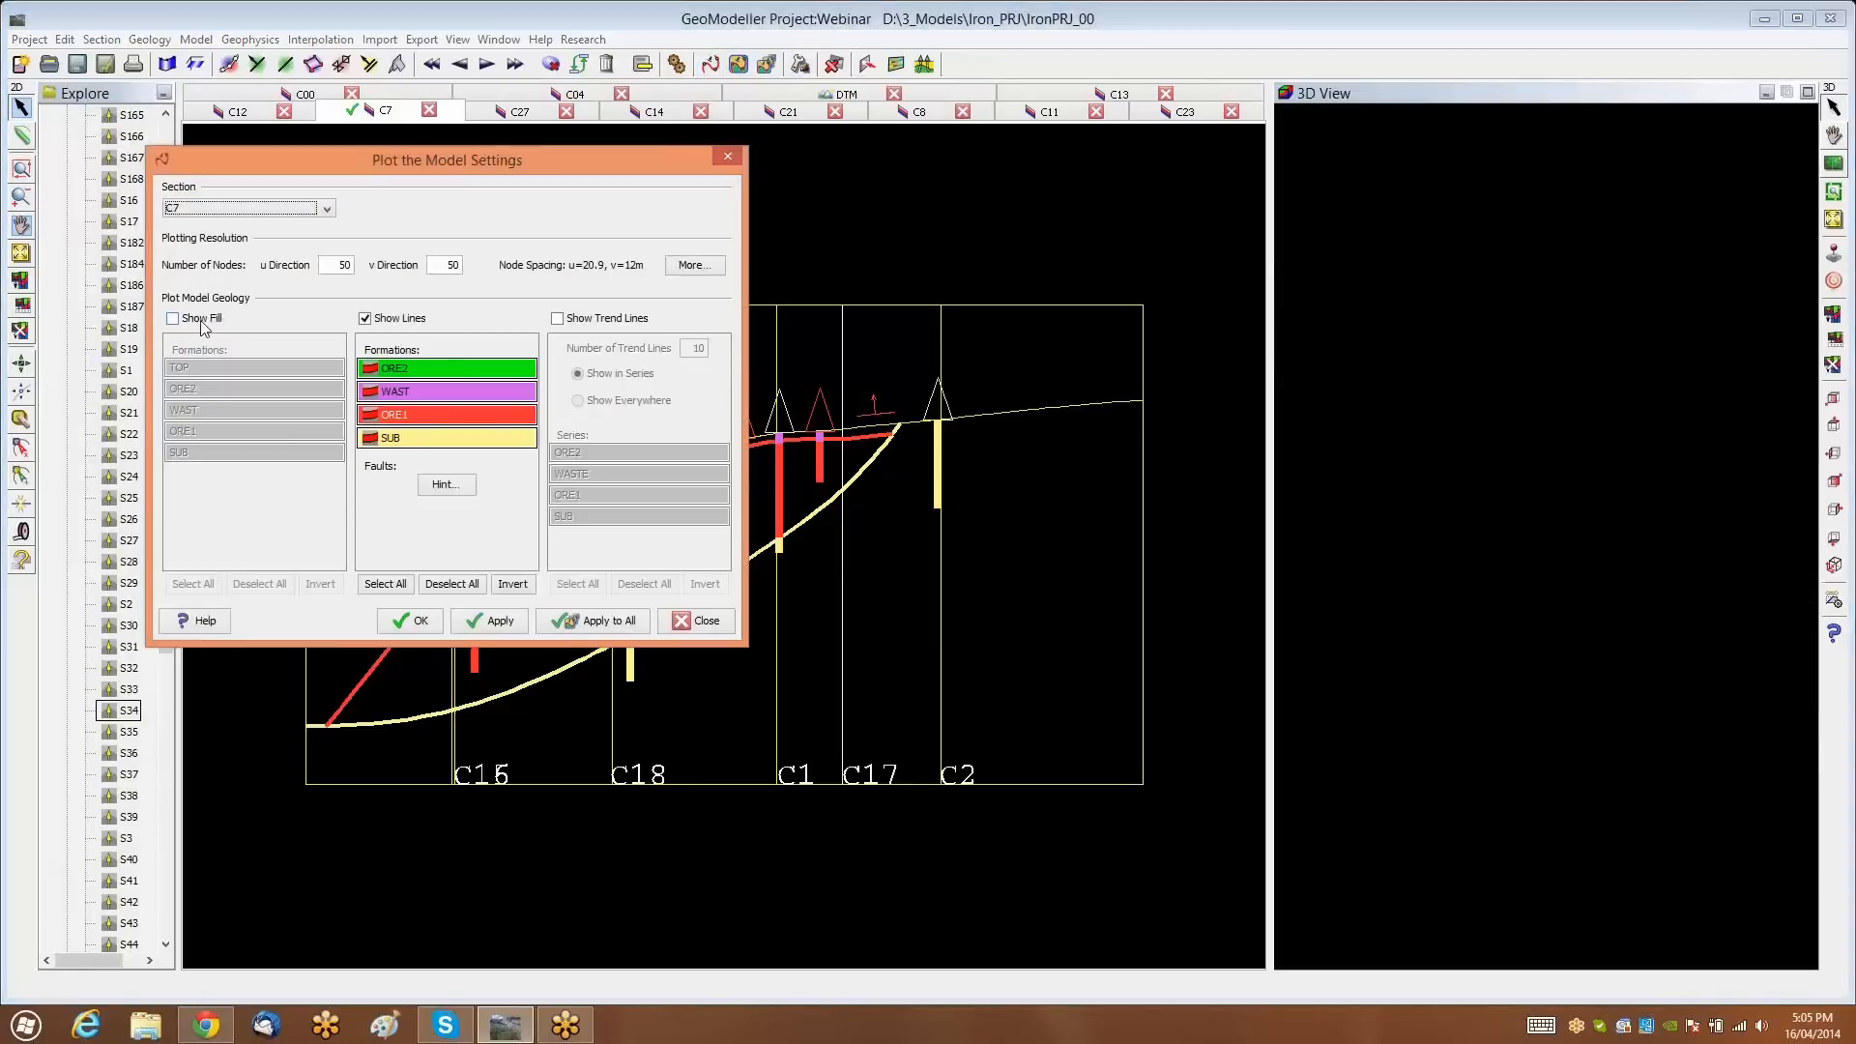
click(414, 620)
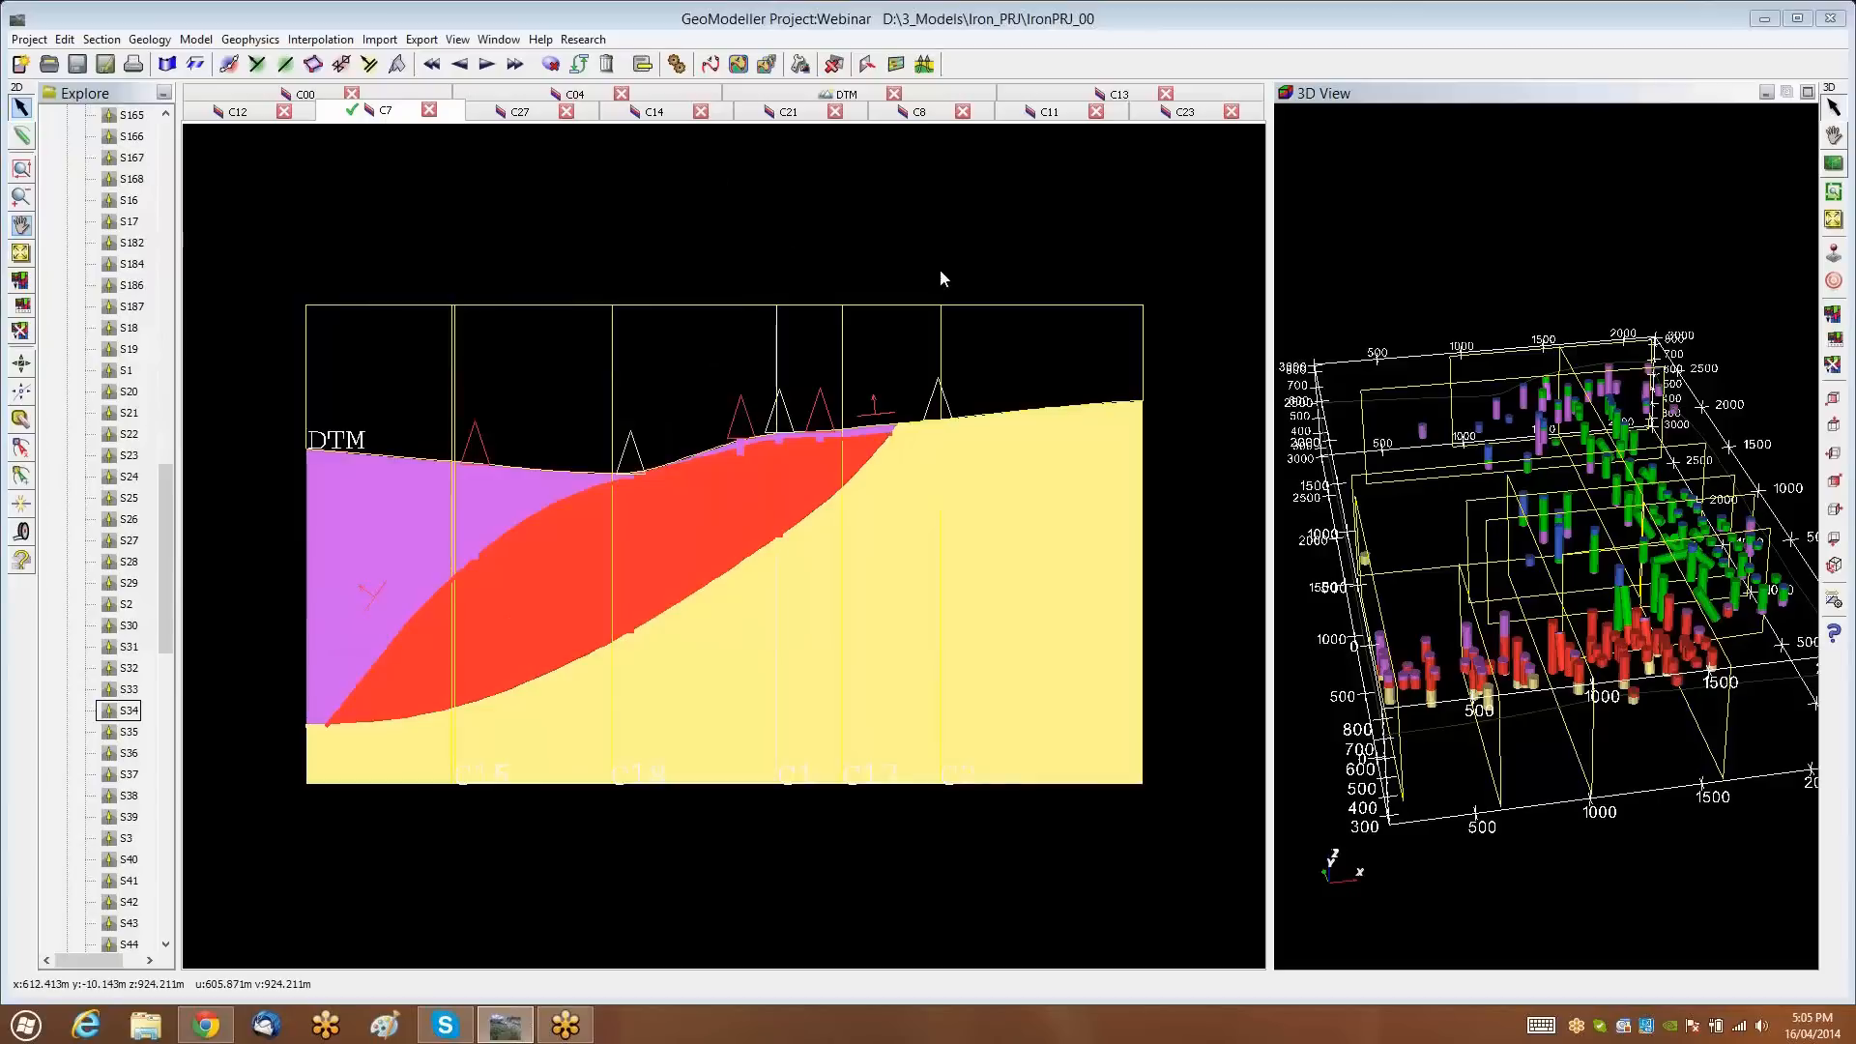
Show section C7's modelled geology polygons in the 3D viewer and inspect them among the drillholes
right_click(881, 233)
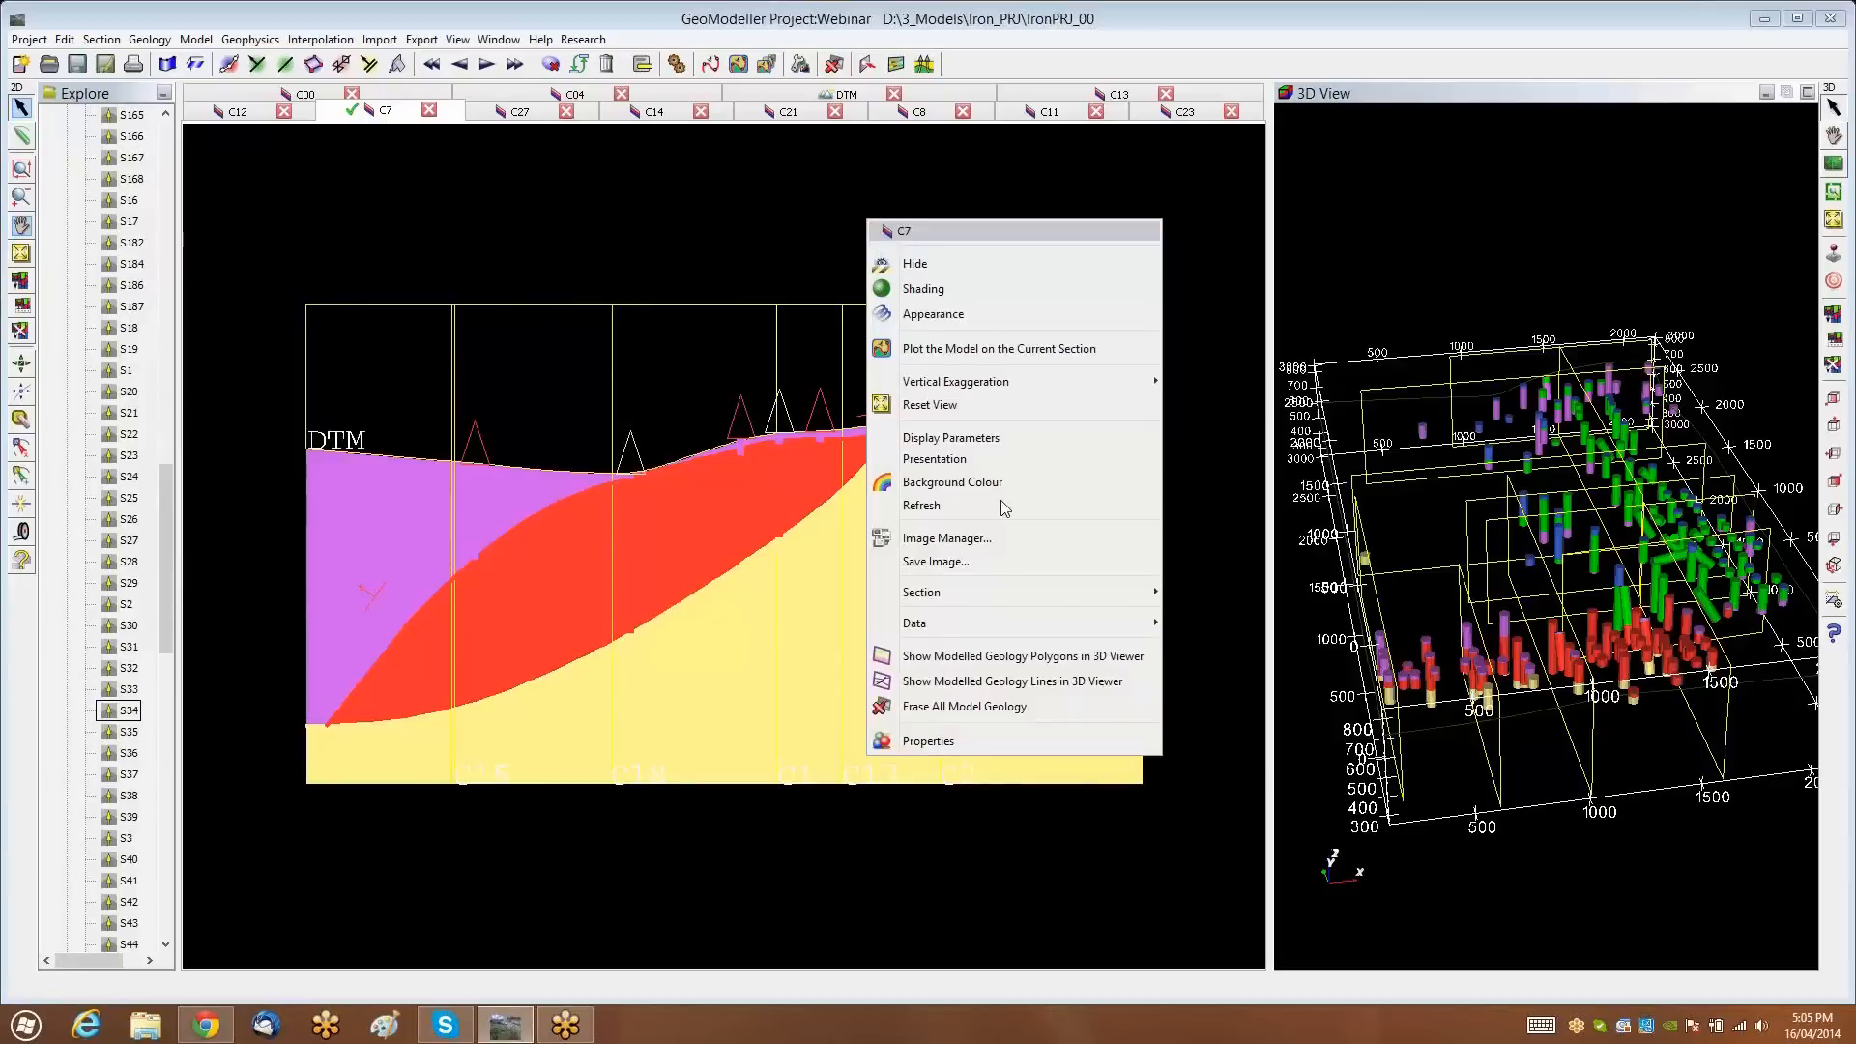
click(993, 658)
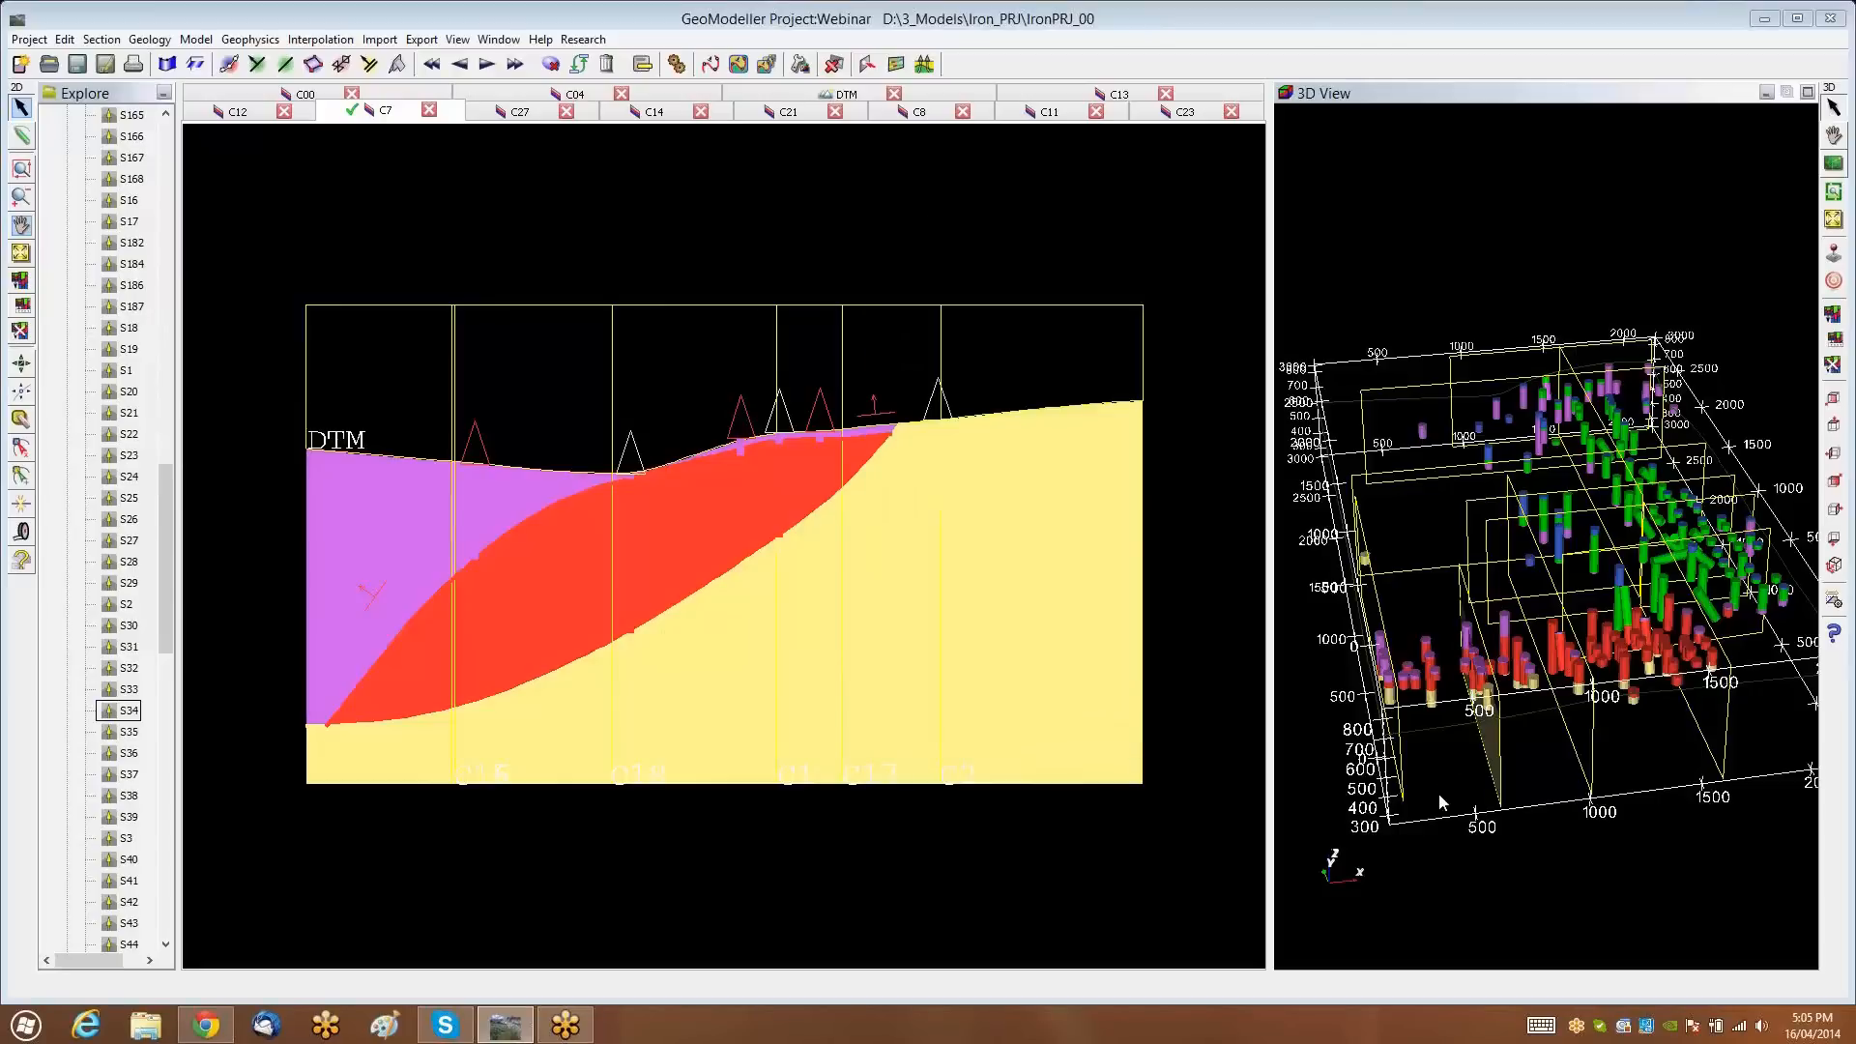
drag(1448, 751, 1508, 481)
scroll(1508, 482, up, 5)
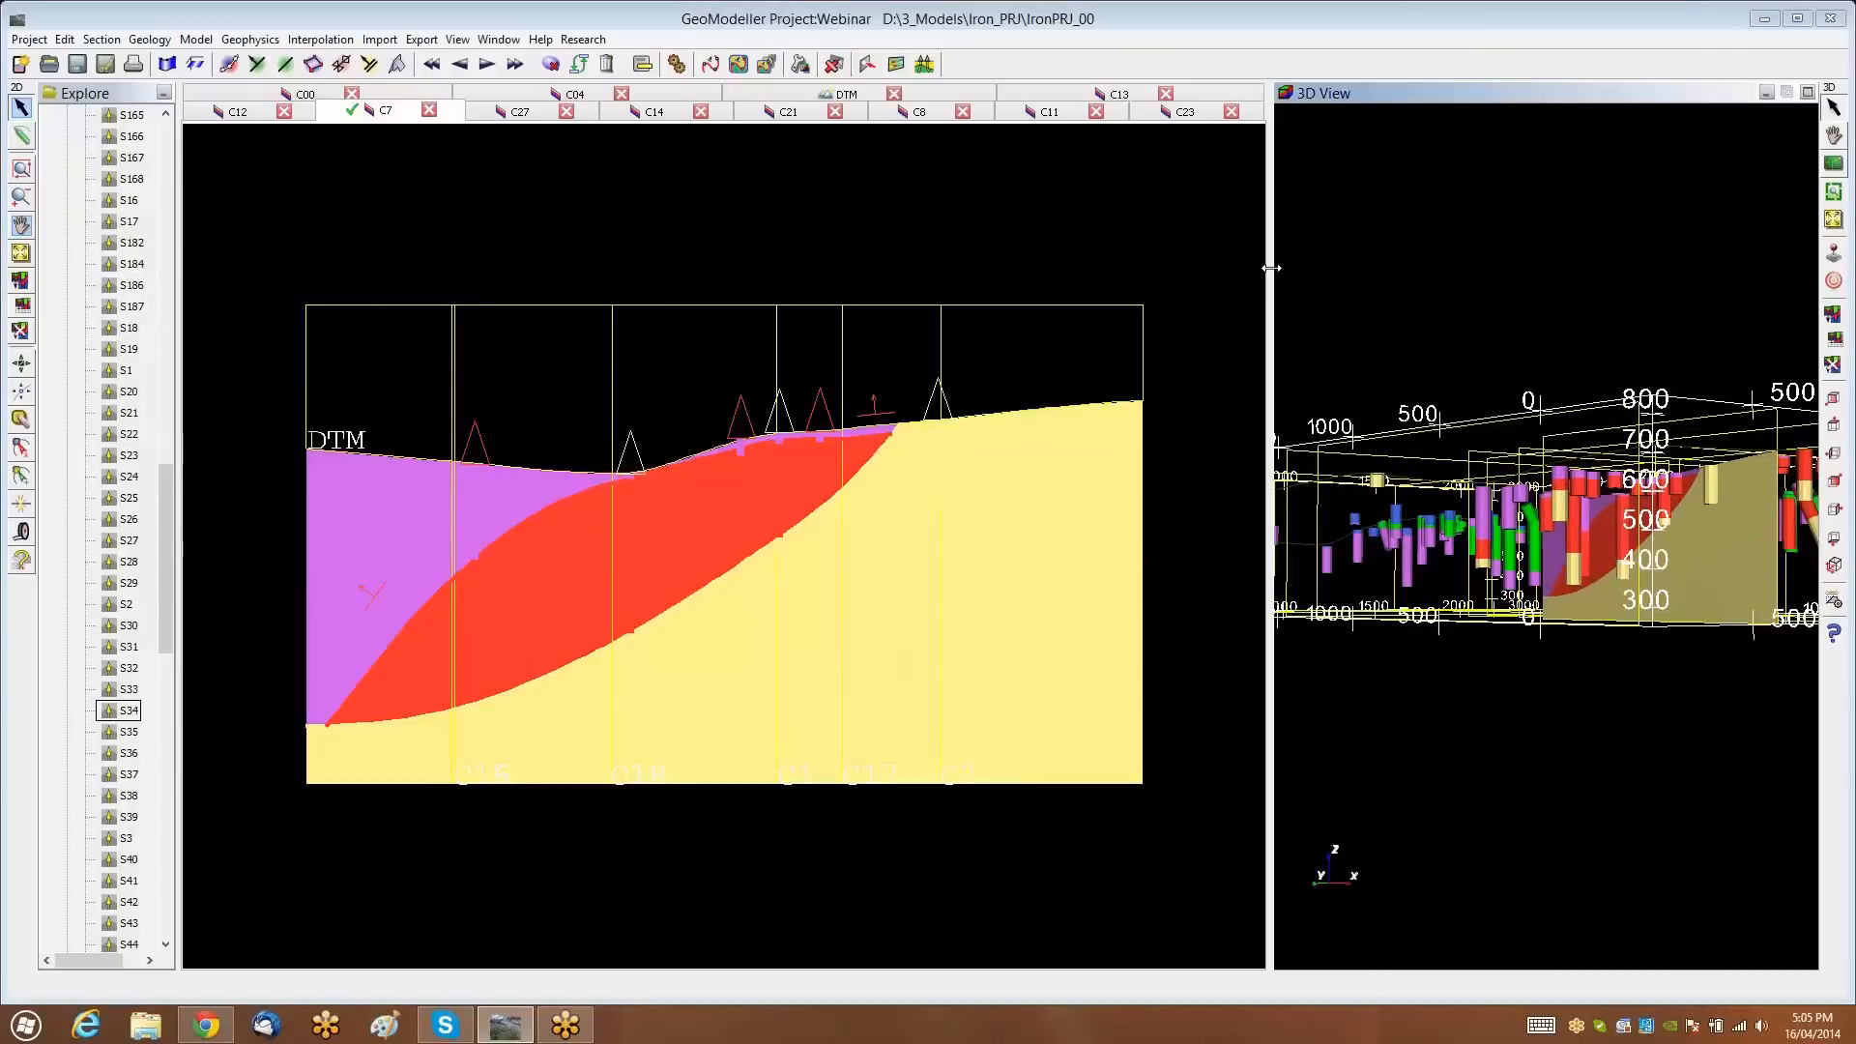
drag(1272, 268, 1084, 282)
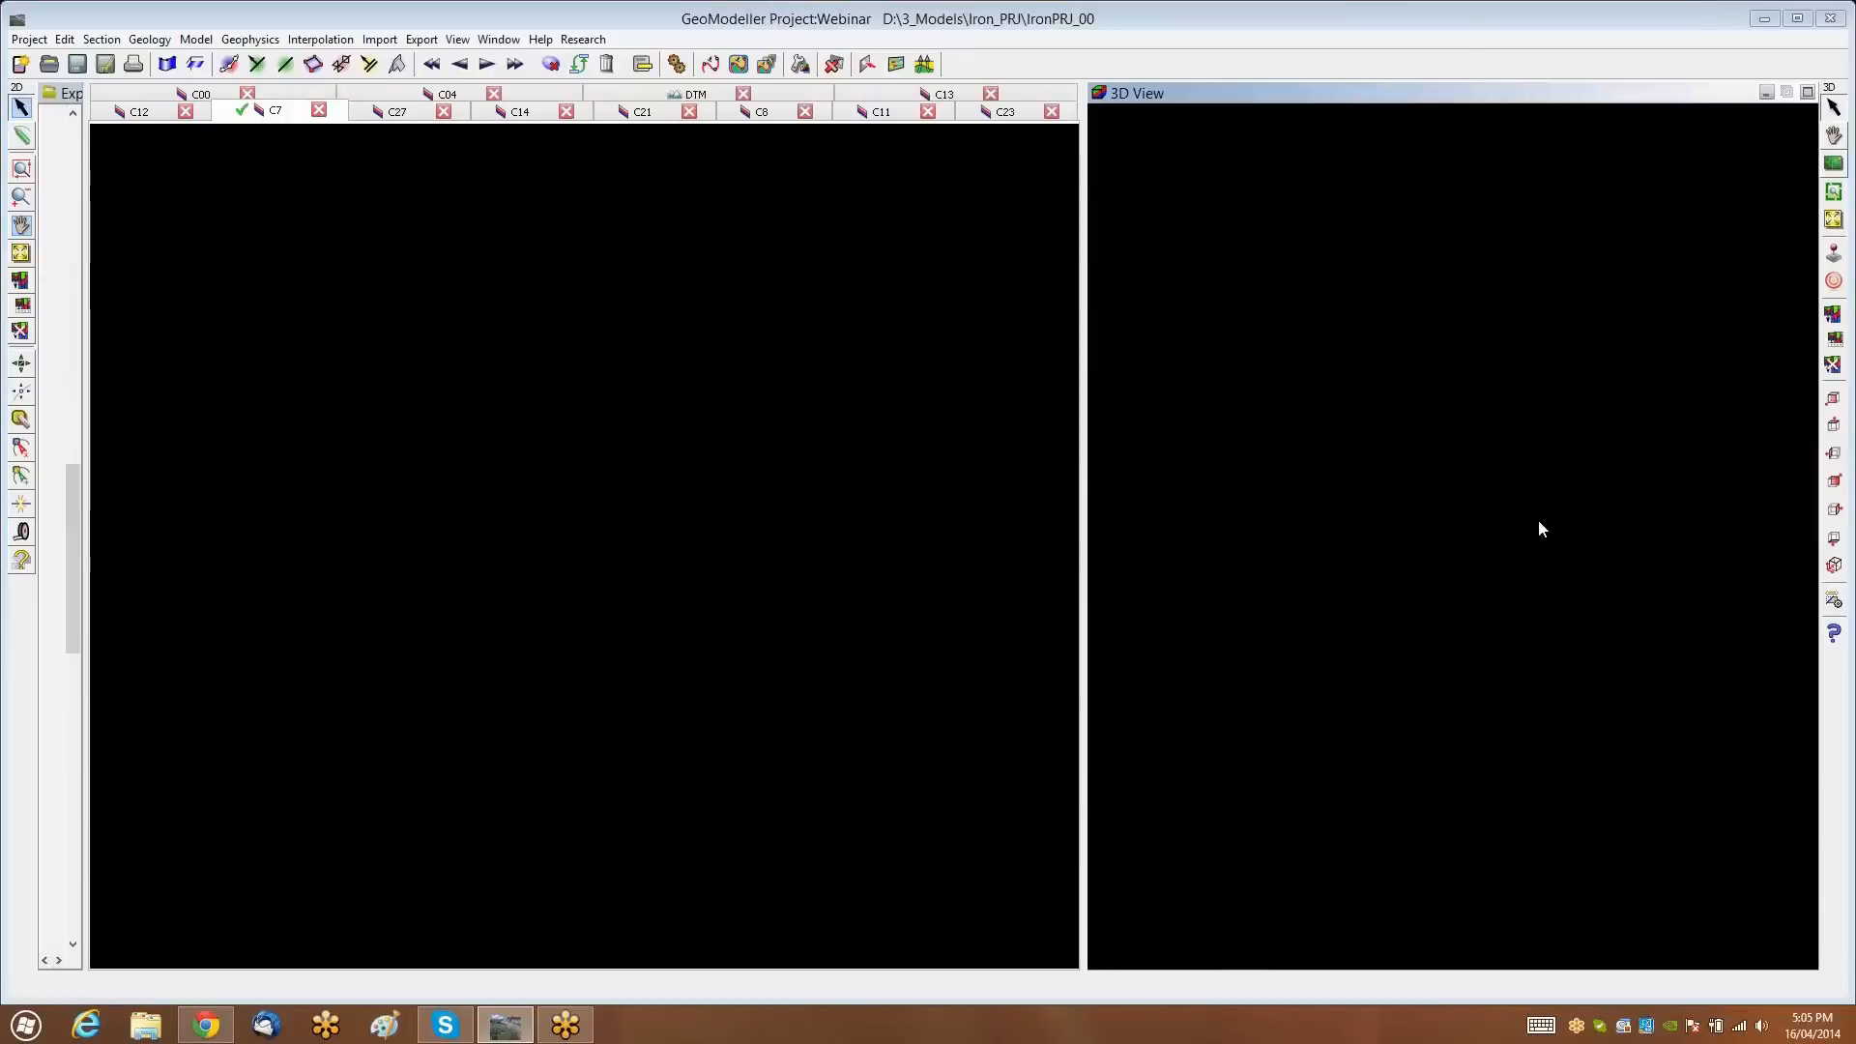
drag(1475, 620, 1487, 769)
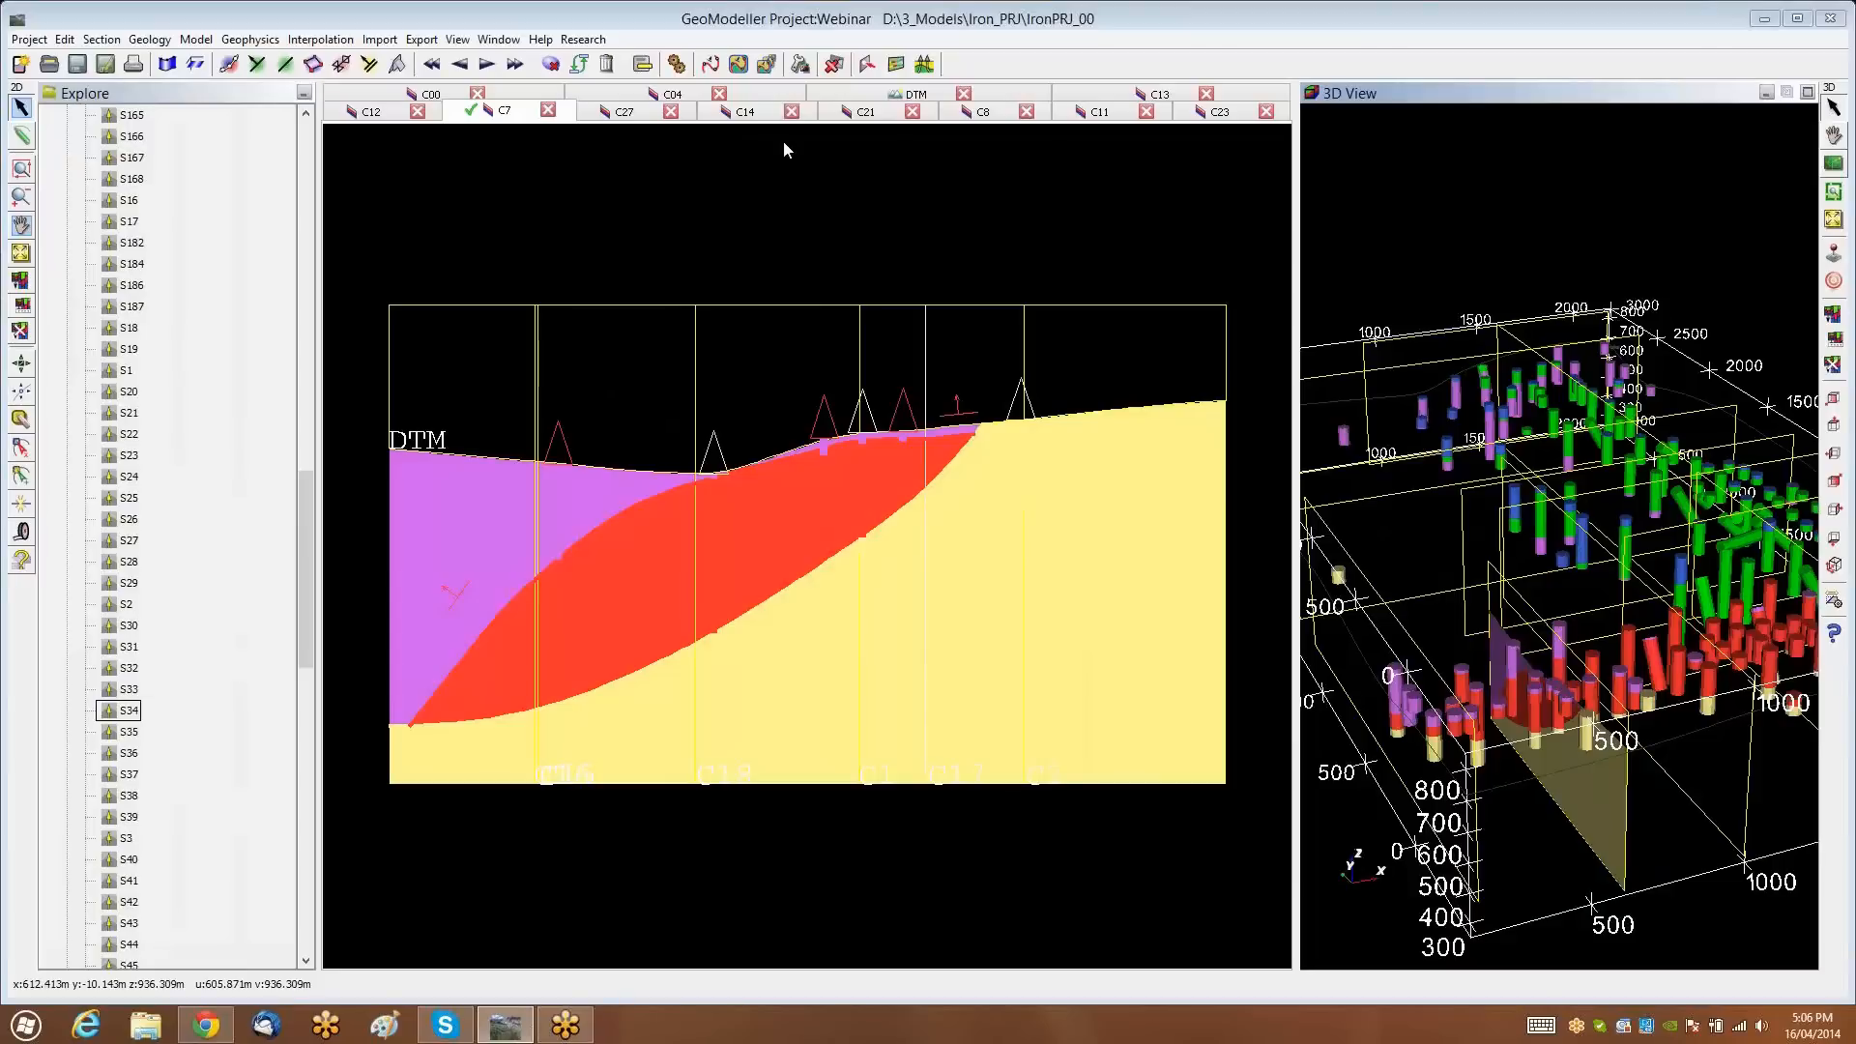
Turn off the filled geology display on section C7 and examine the modelled contact lines against the drillhole traces
right_click(787, 242)
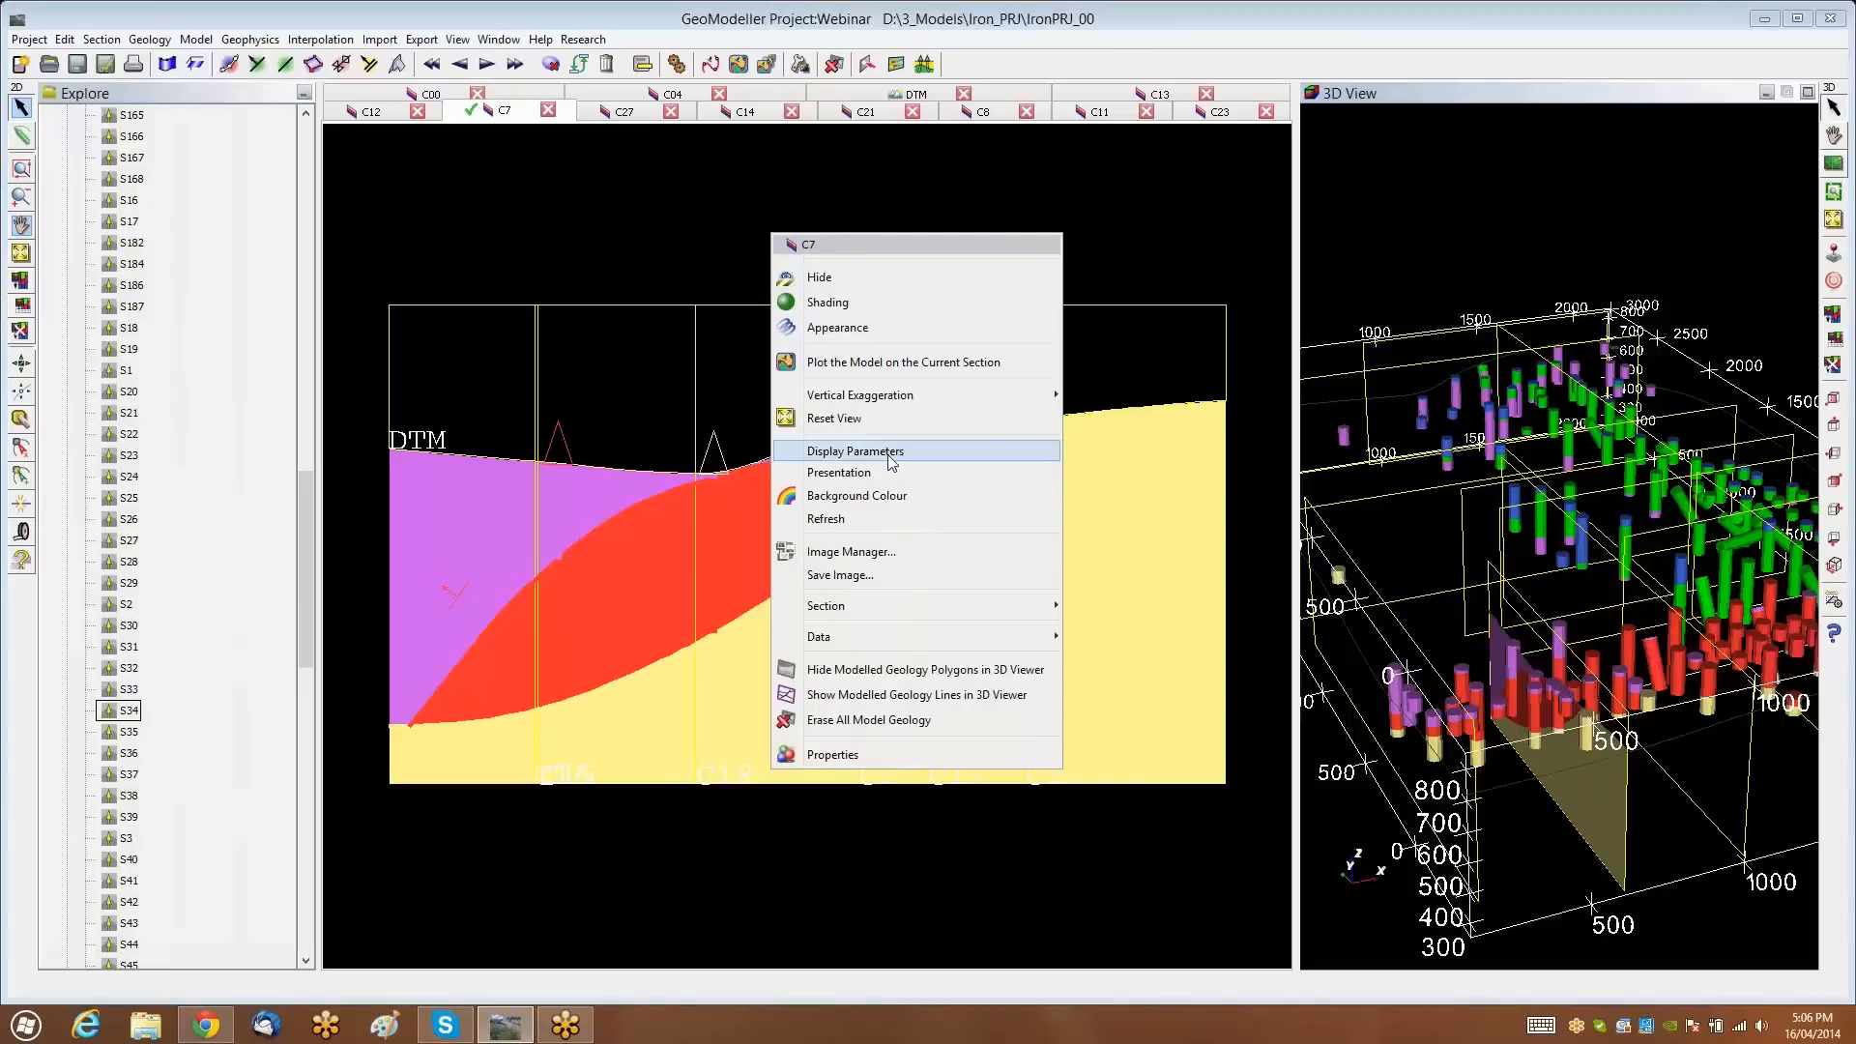
click(854, 452)
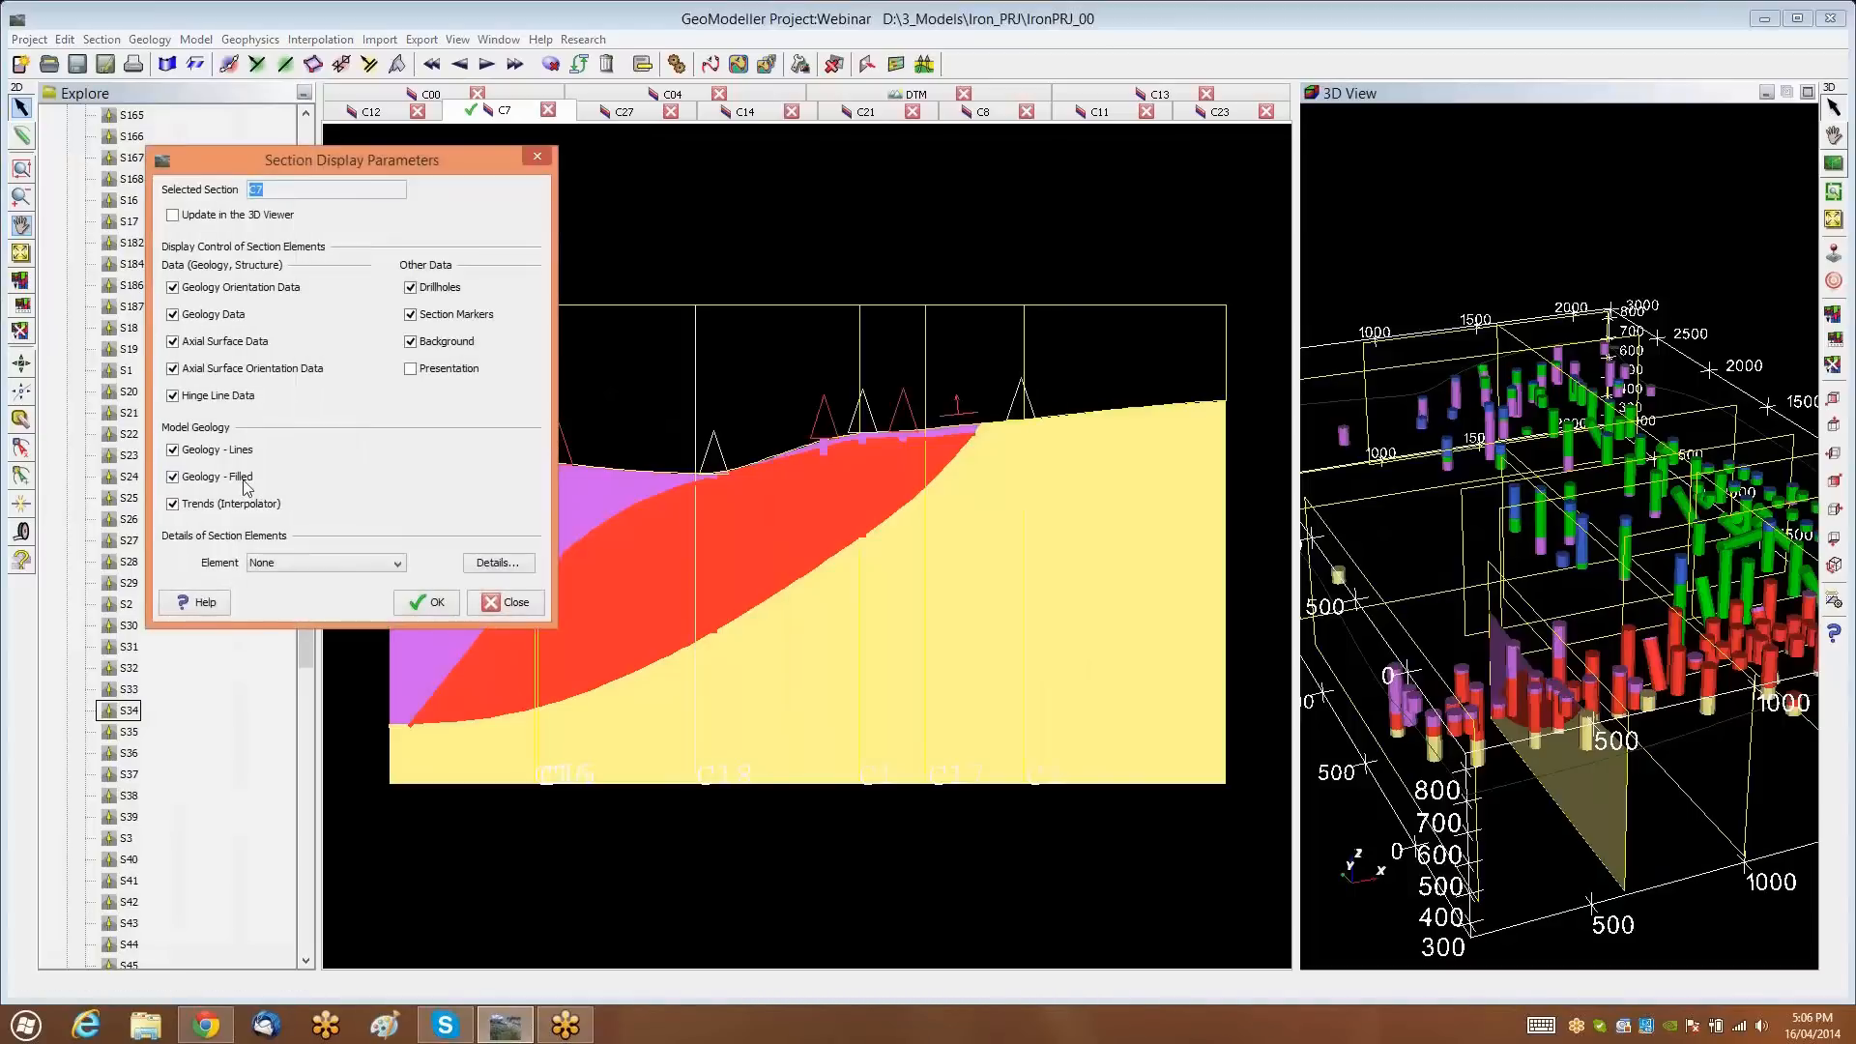
click(242, 477)
click(428, 604)
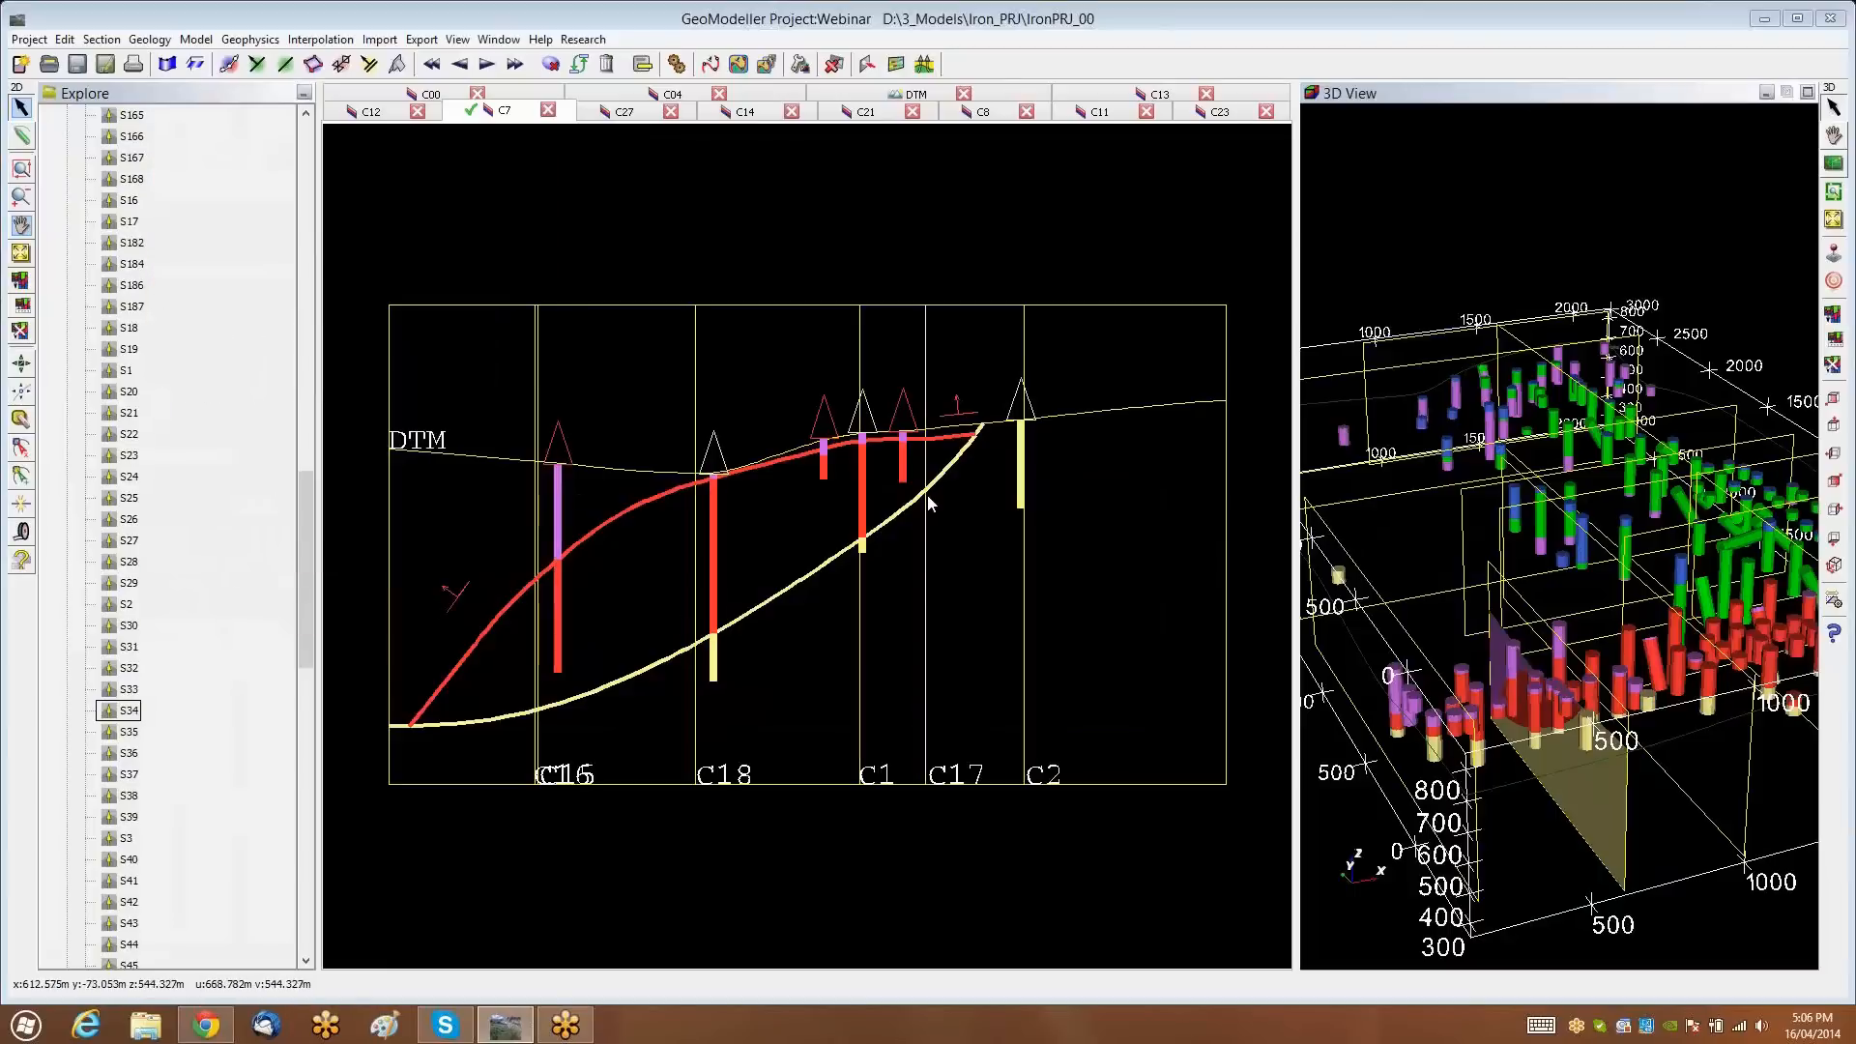
scroll(767, 495, up, 4)
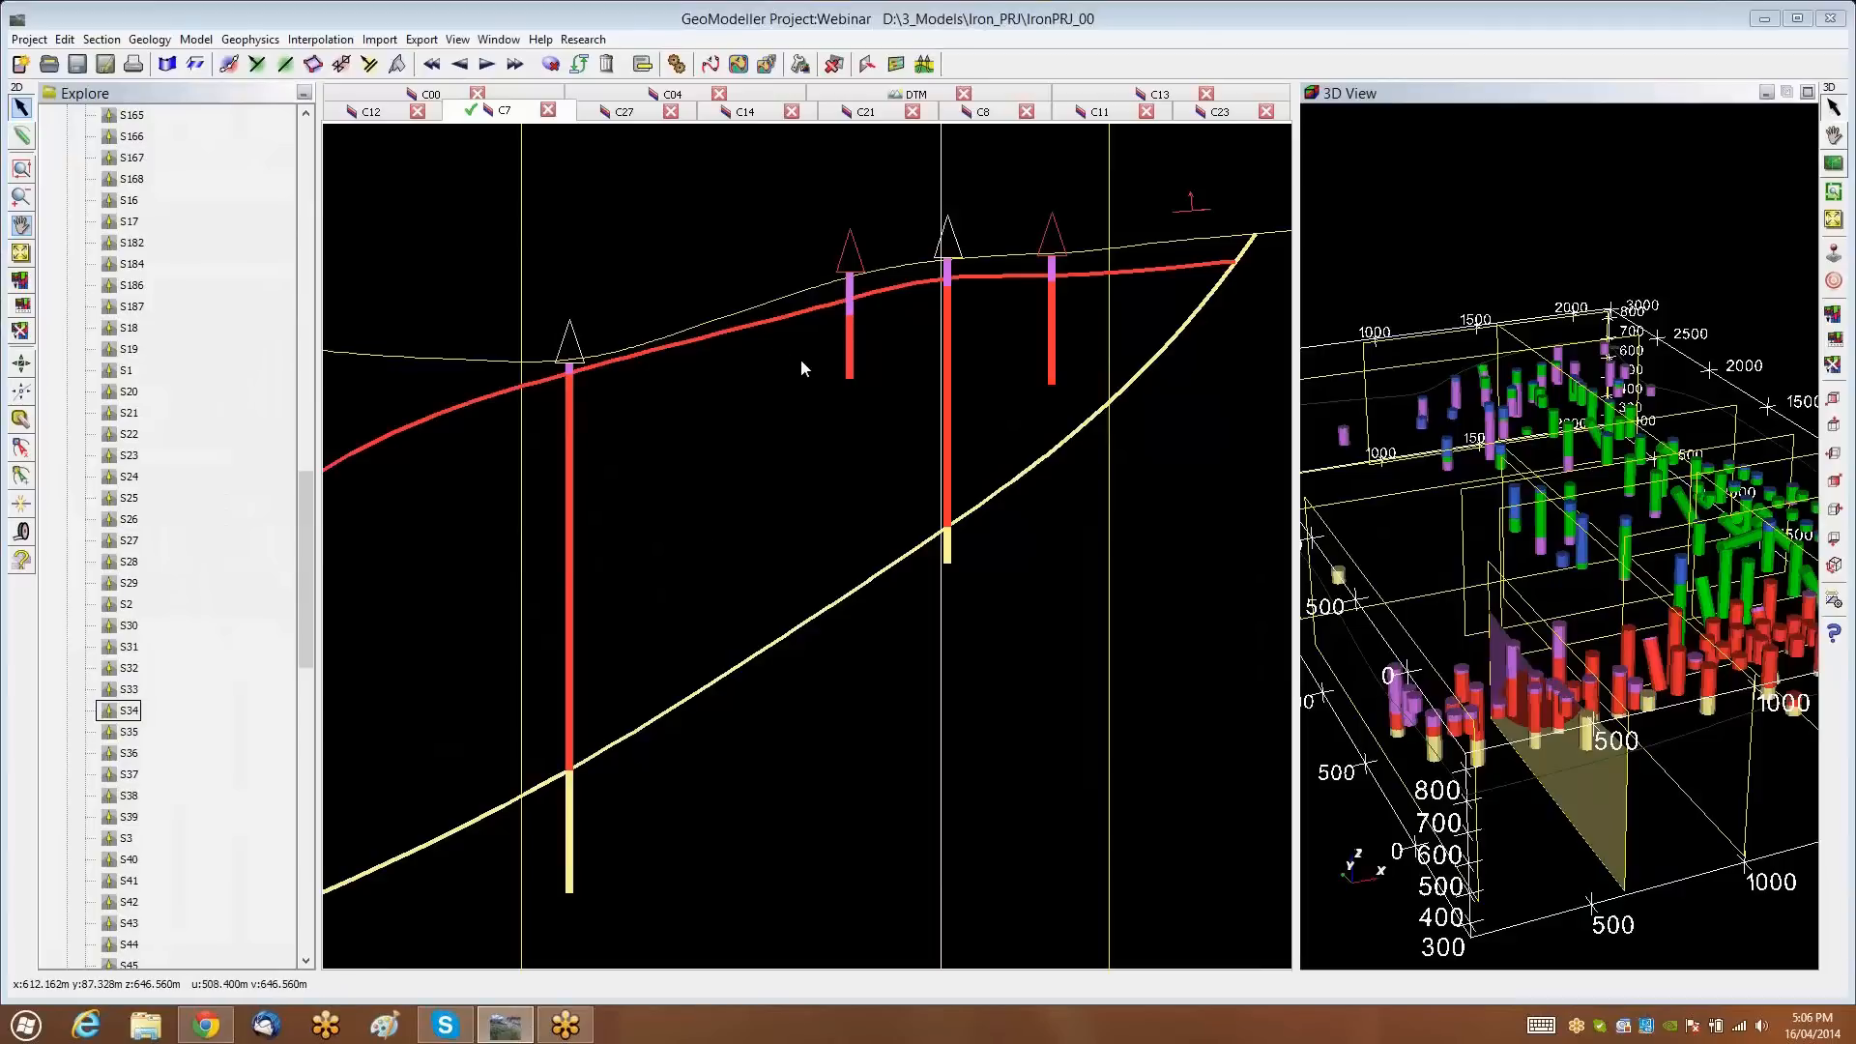
click(840, 327)
click(773, 254)
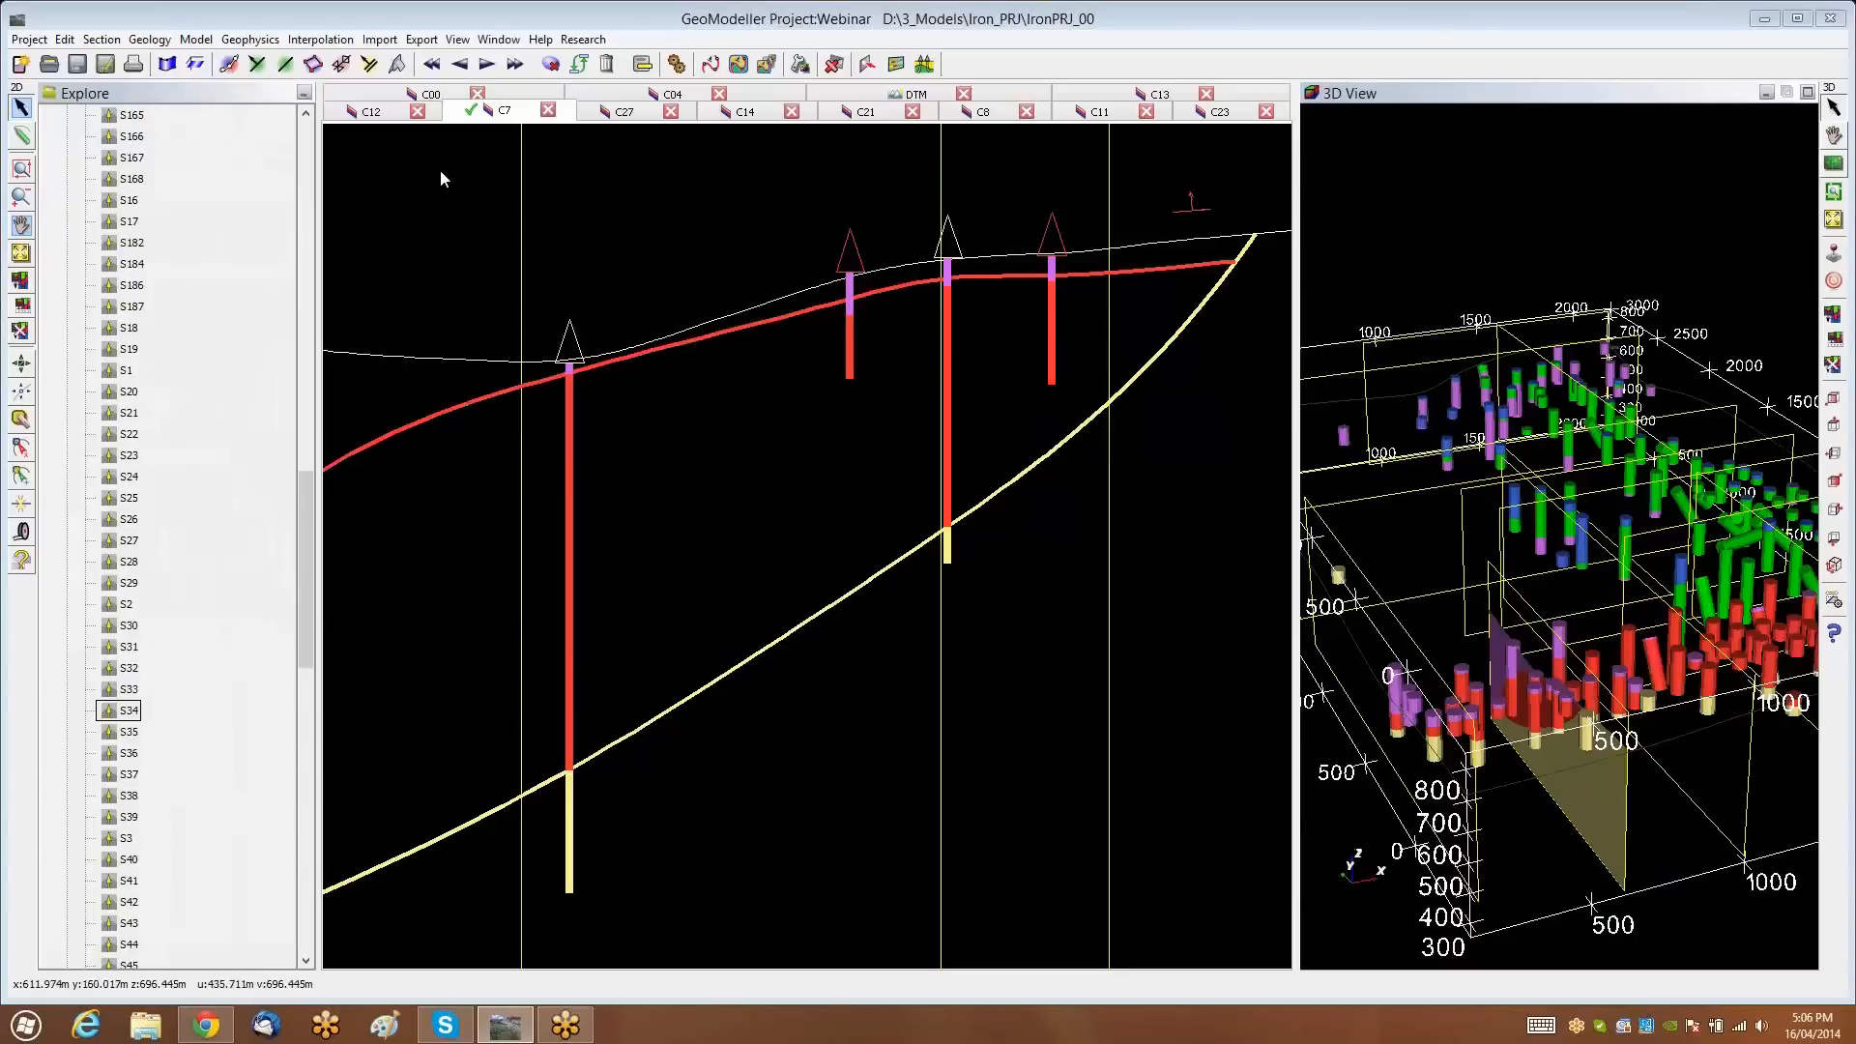
Compare the model with the drillhole observations using a precision of 2
click(196, 39)
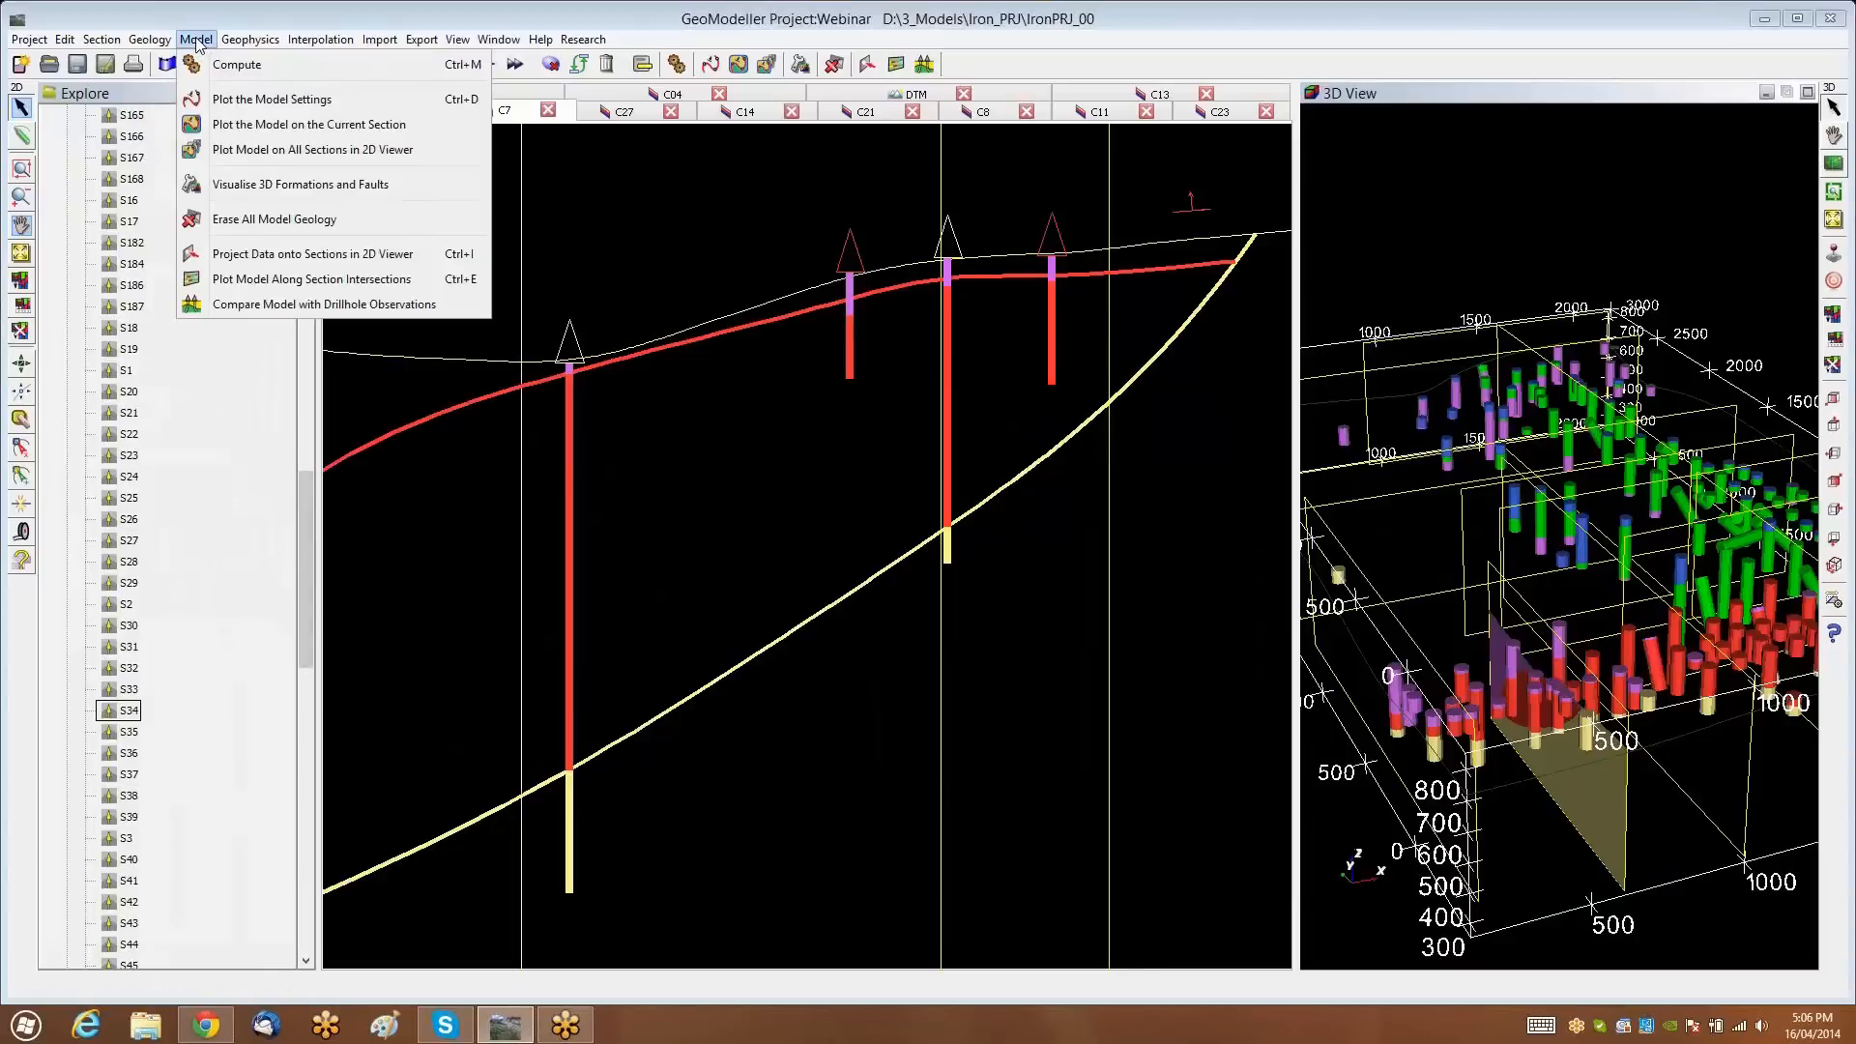
click(236, 305)
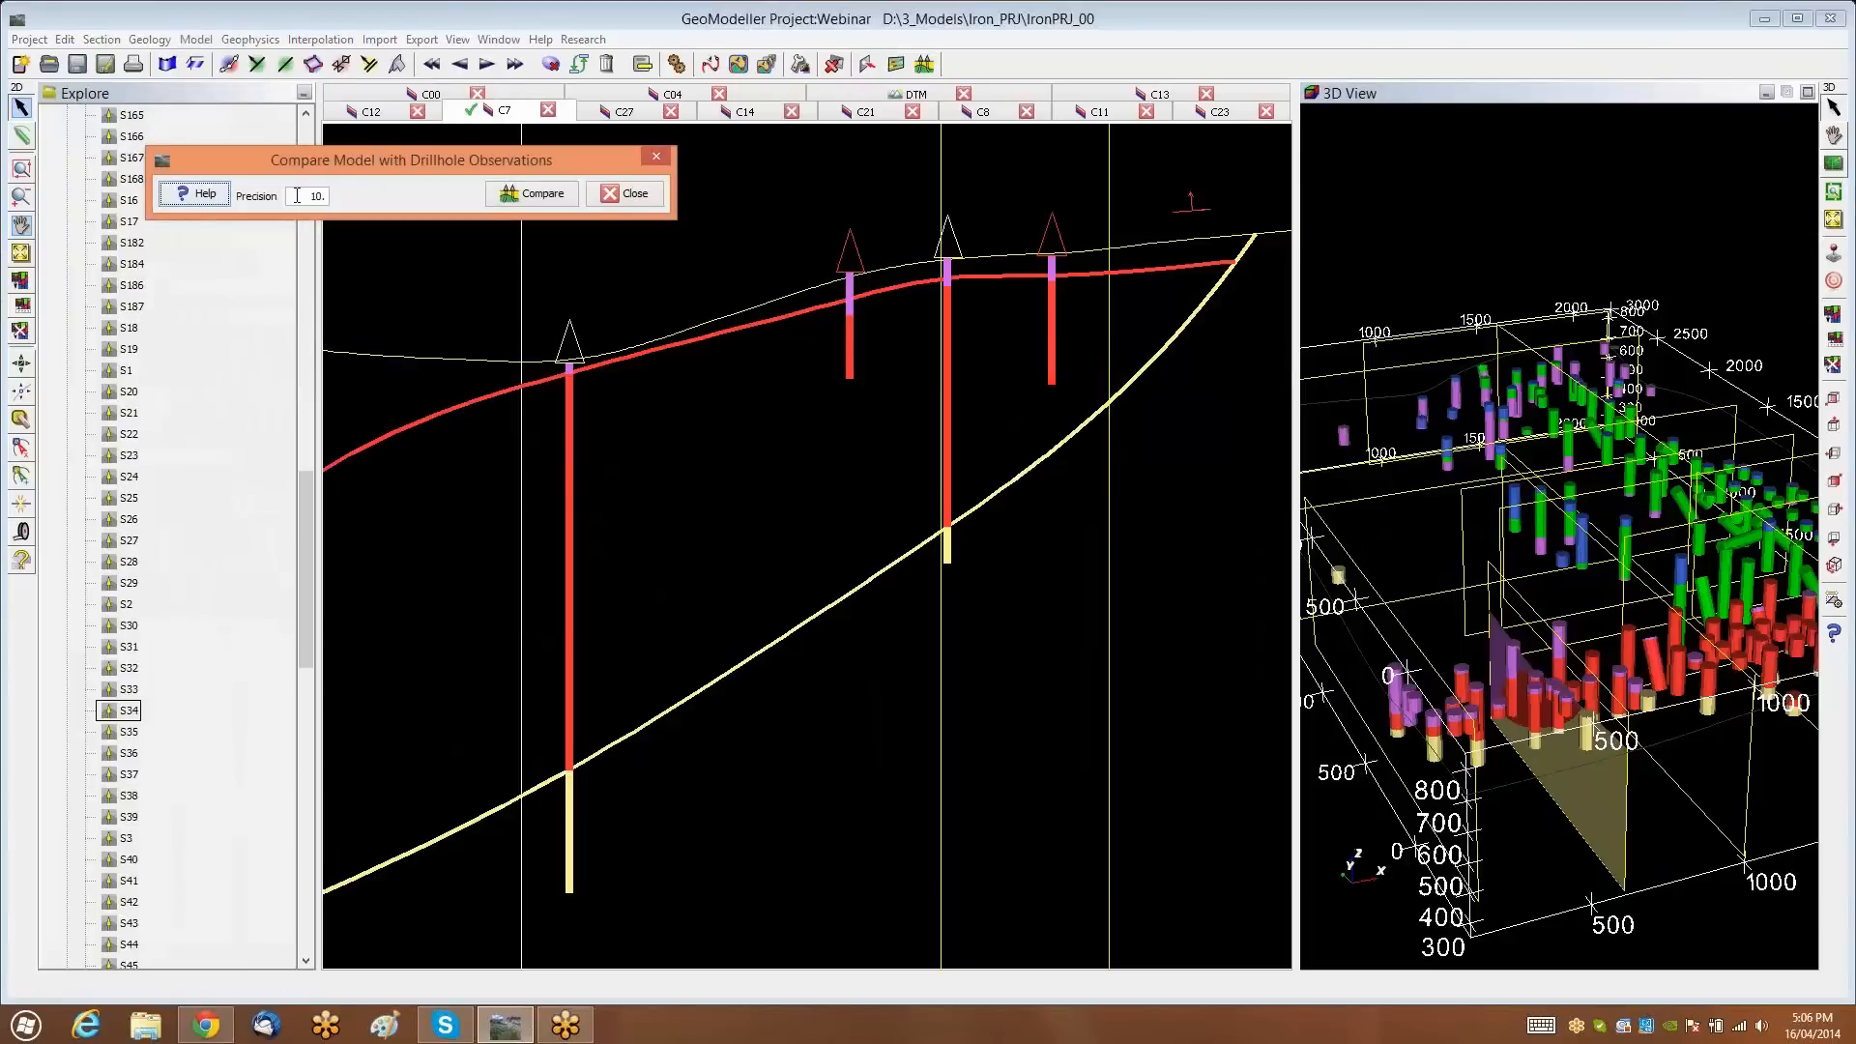
key(Tab)
text(2)
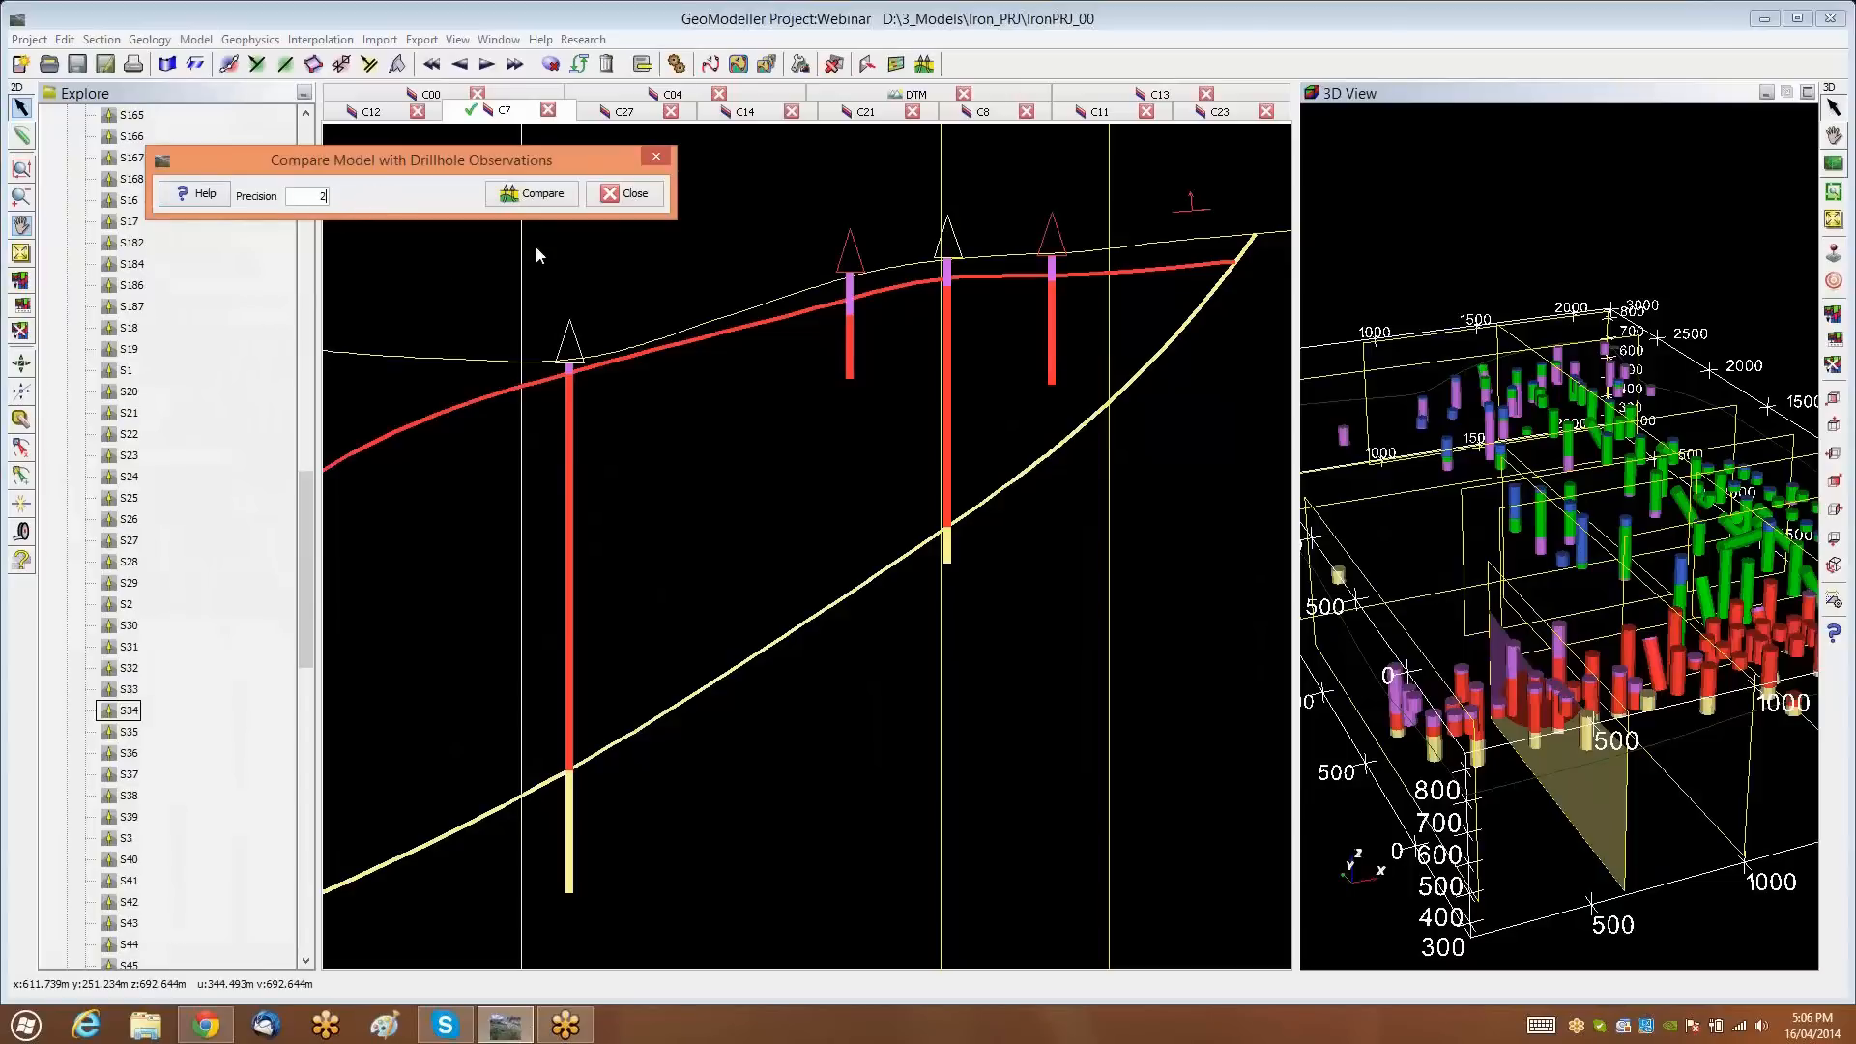
click(542, 194)
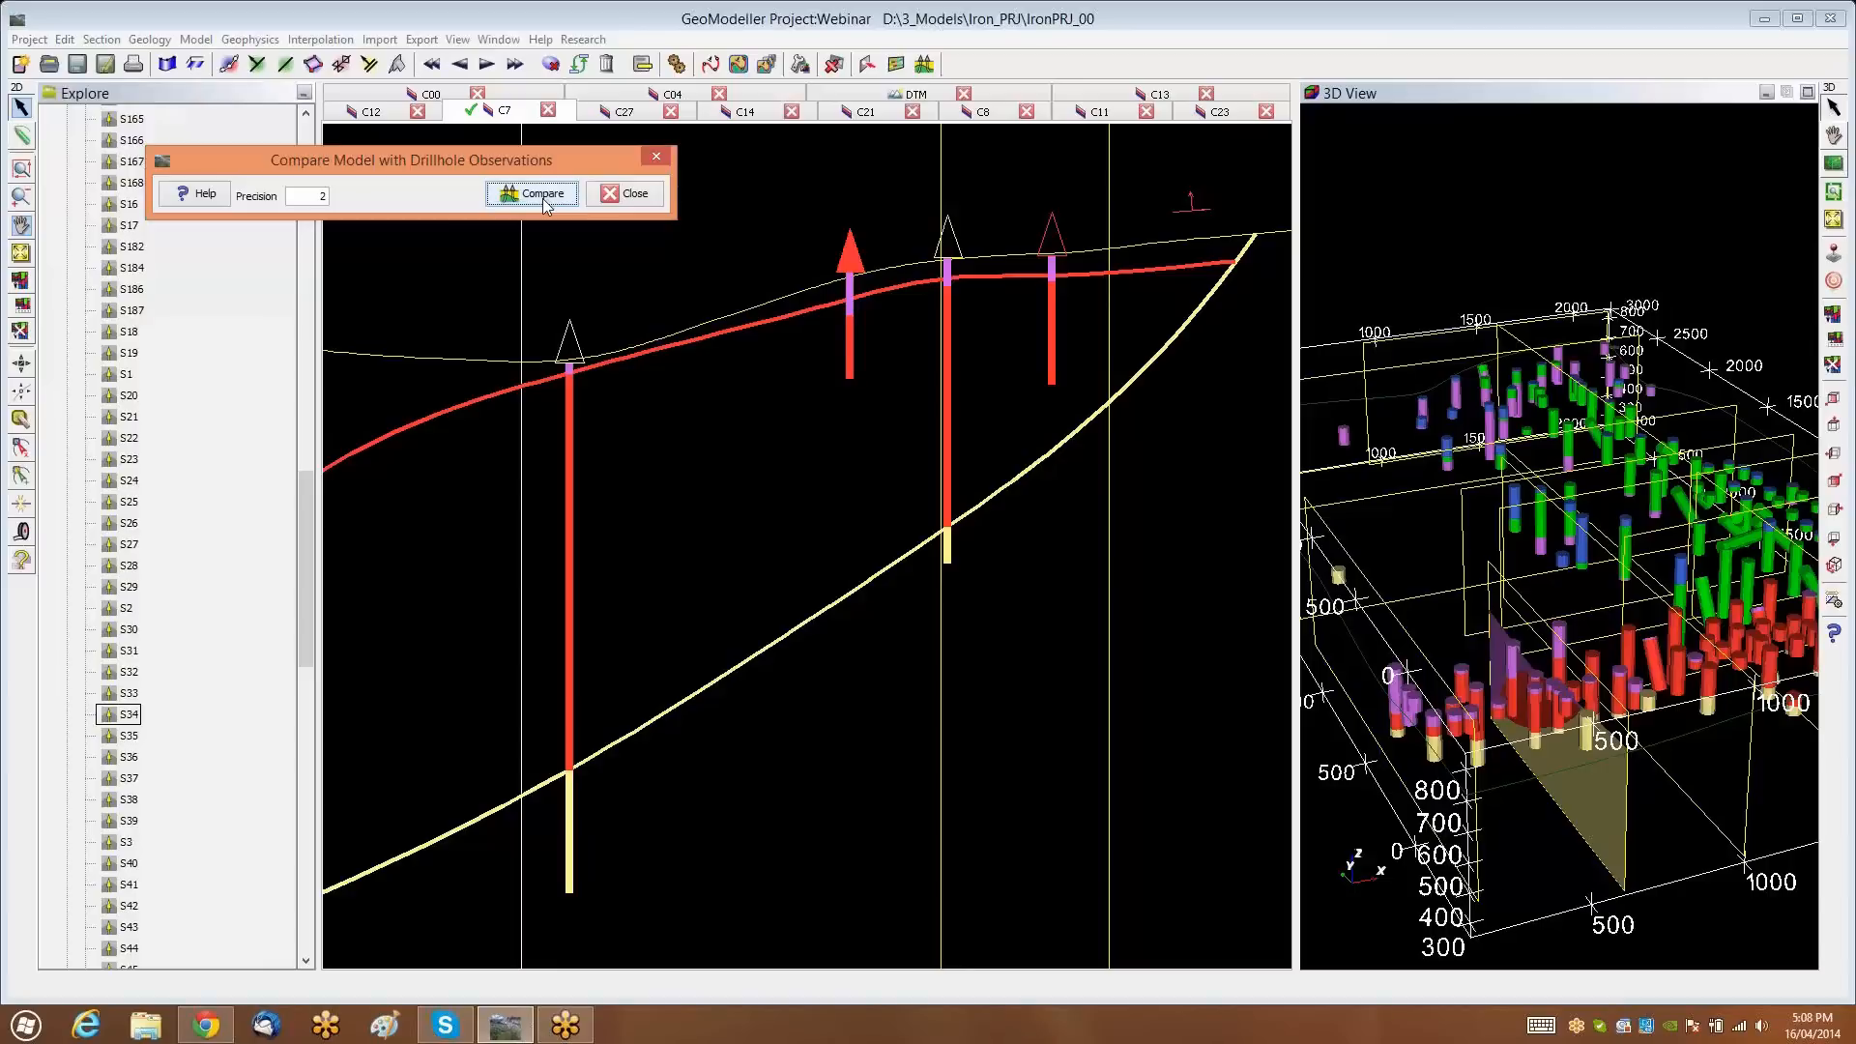
click(656, 158)
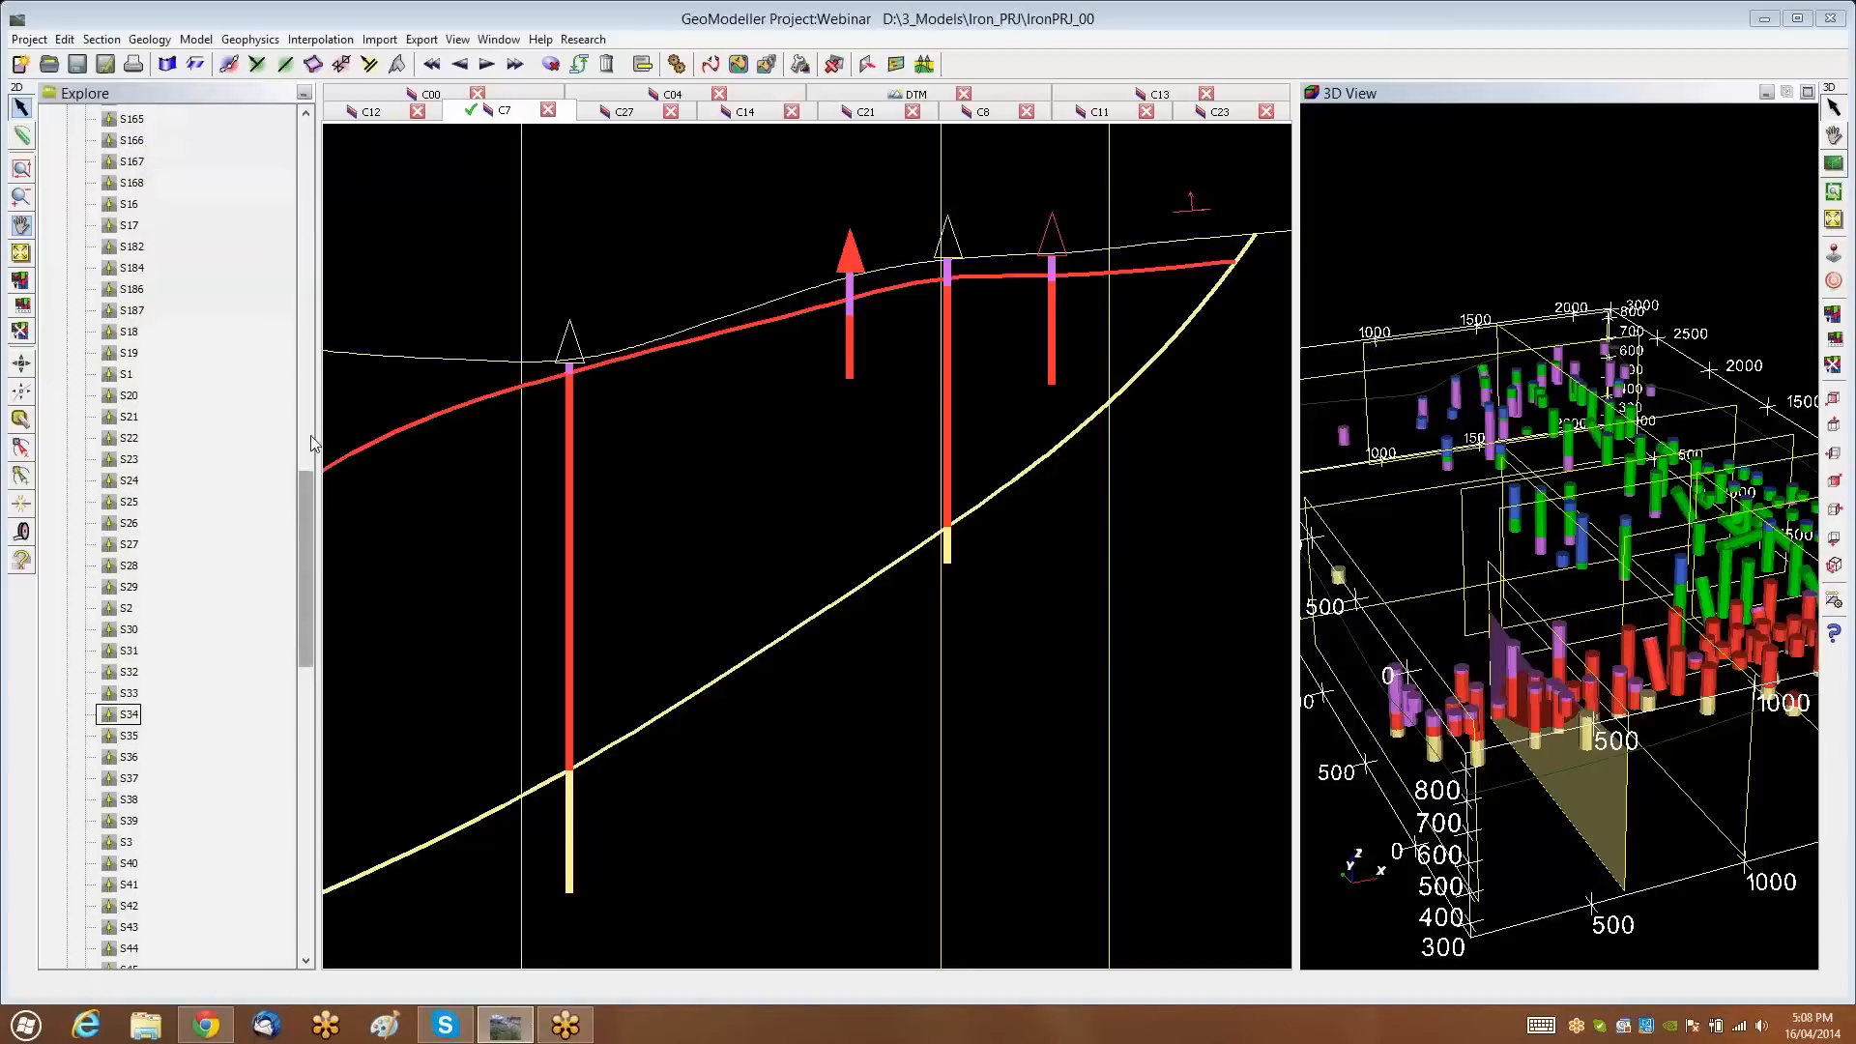
Look through the project's drillhole list for flagged holes and identify the flagged drillhole on section C7
drag(310, 442, 305, 137)
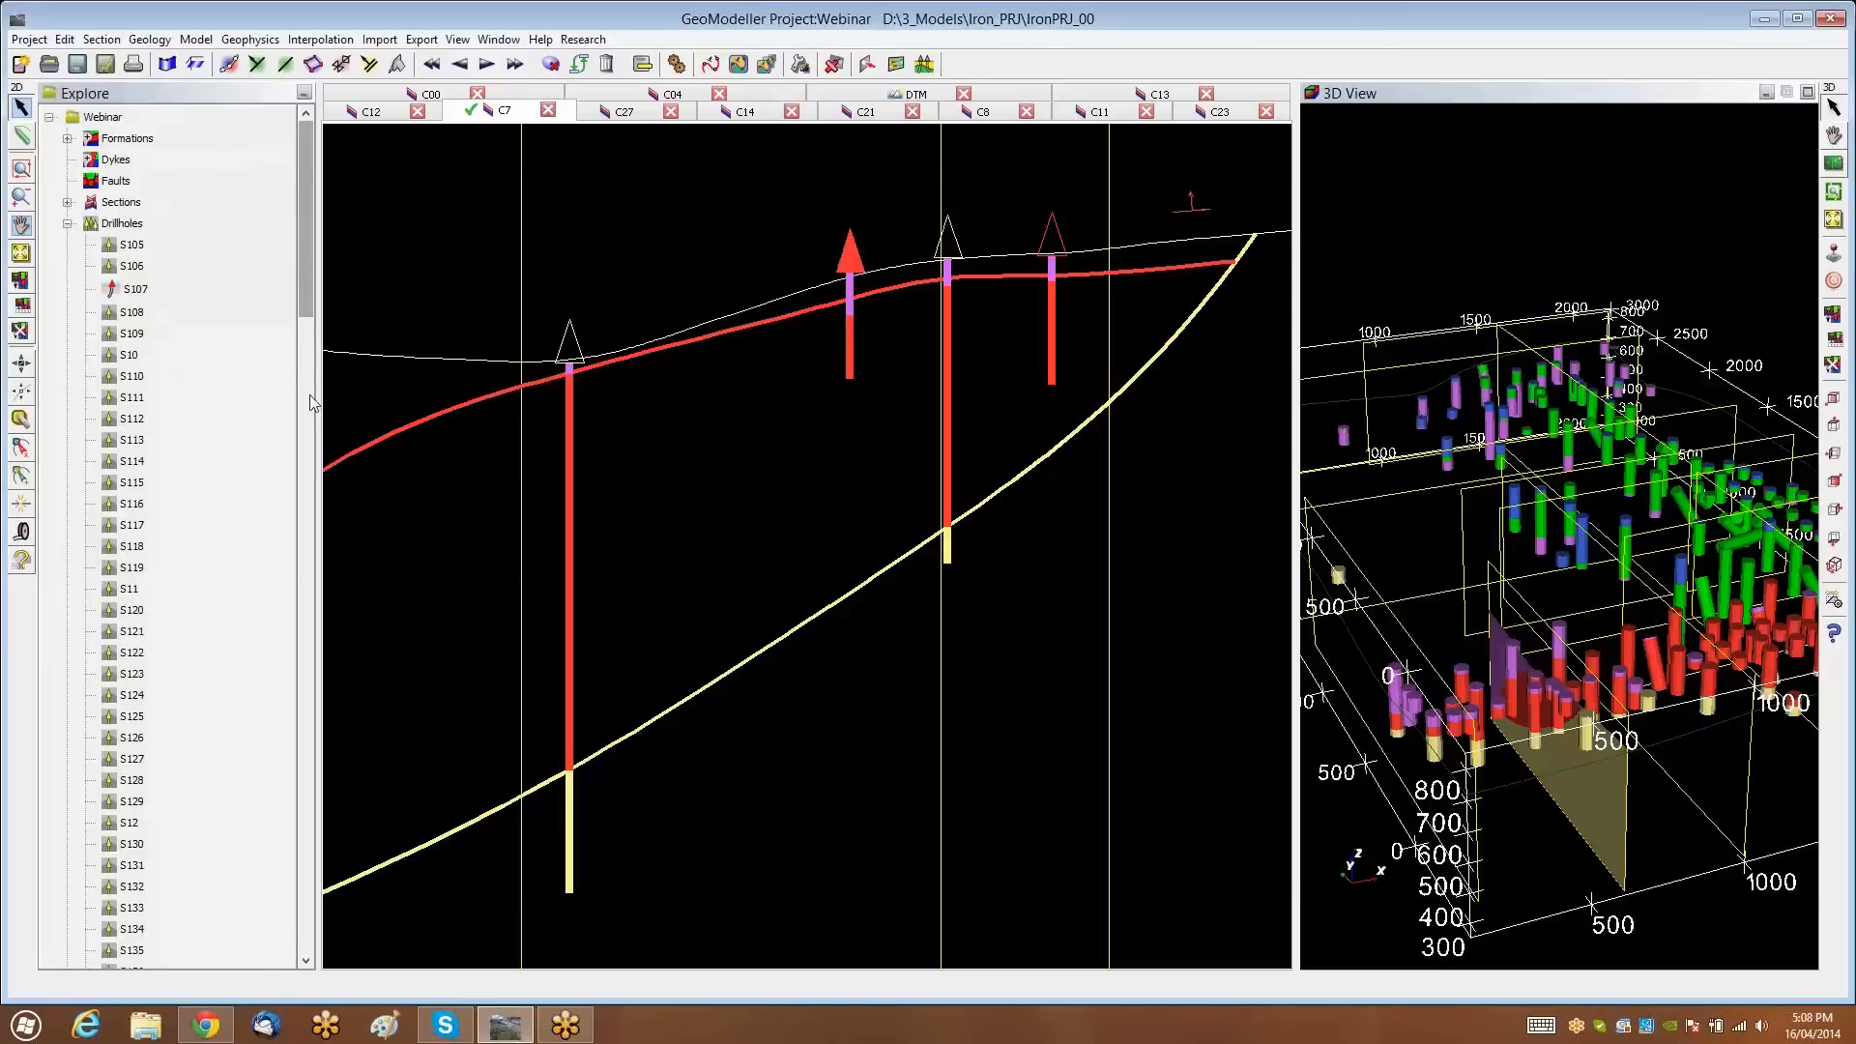
drag(311, 402, 293, 862)
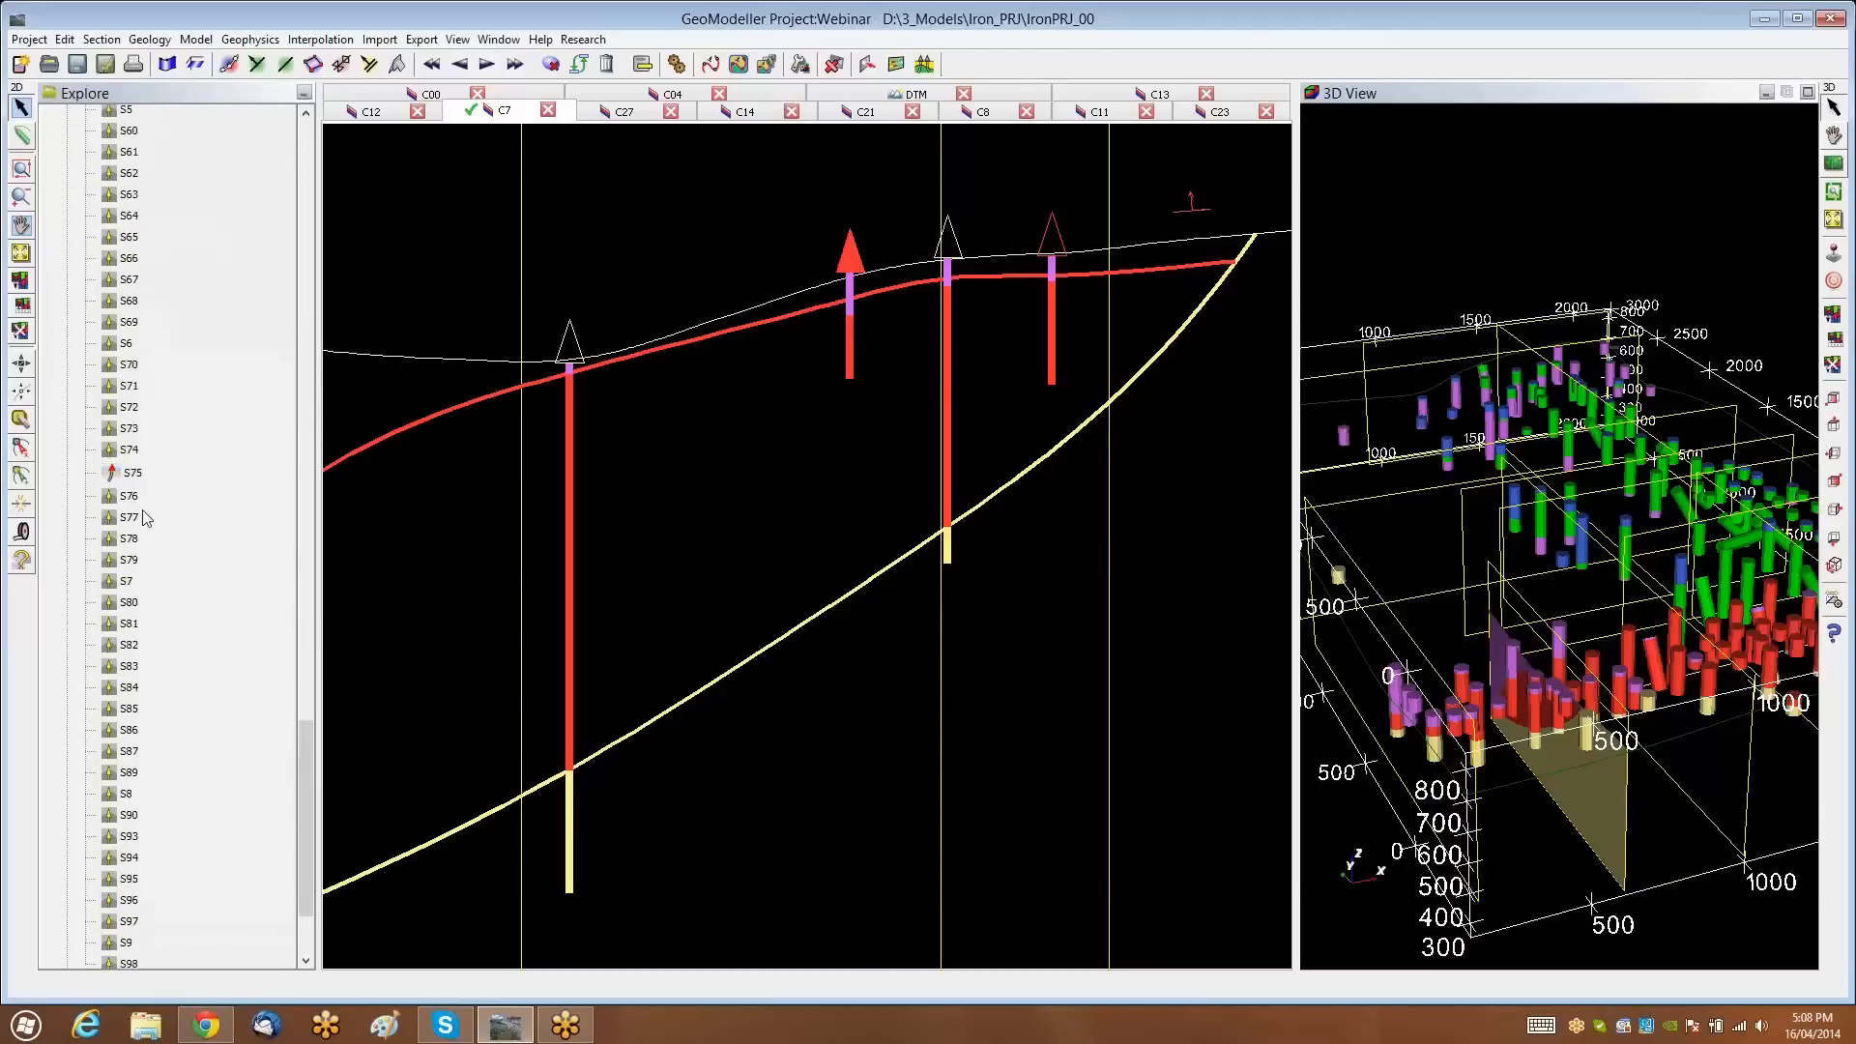
drag(304, 854, 300, 887)
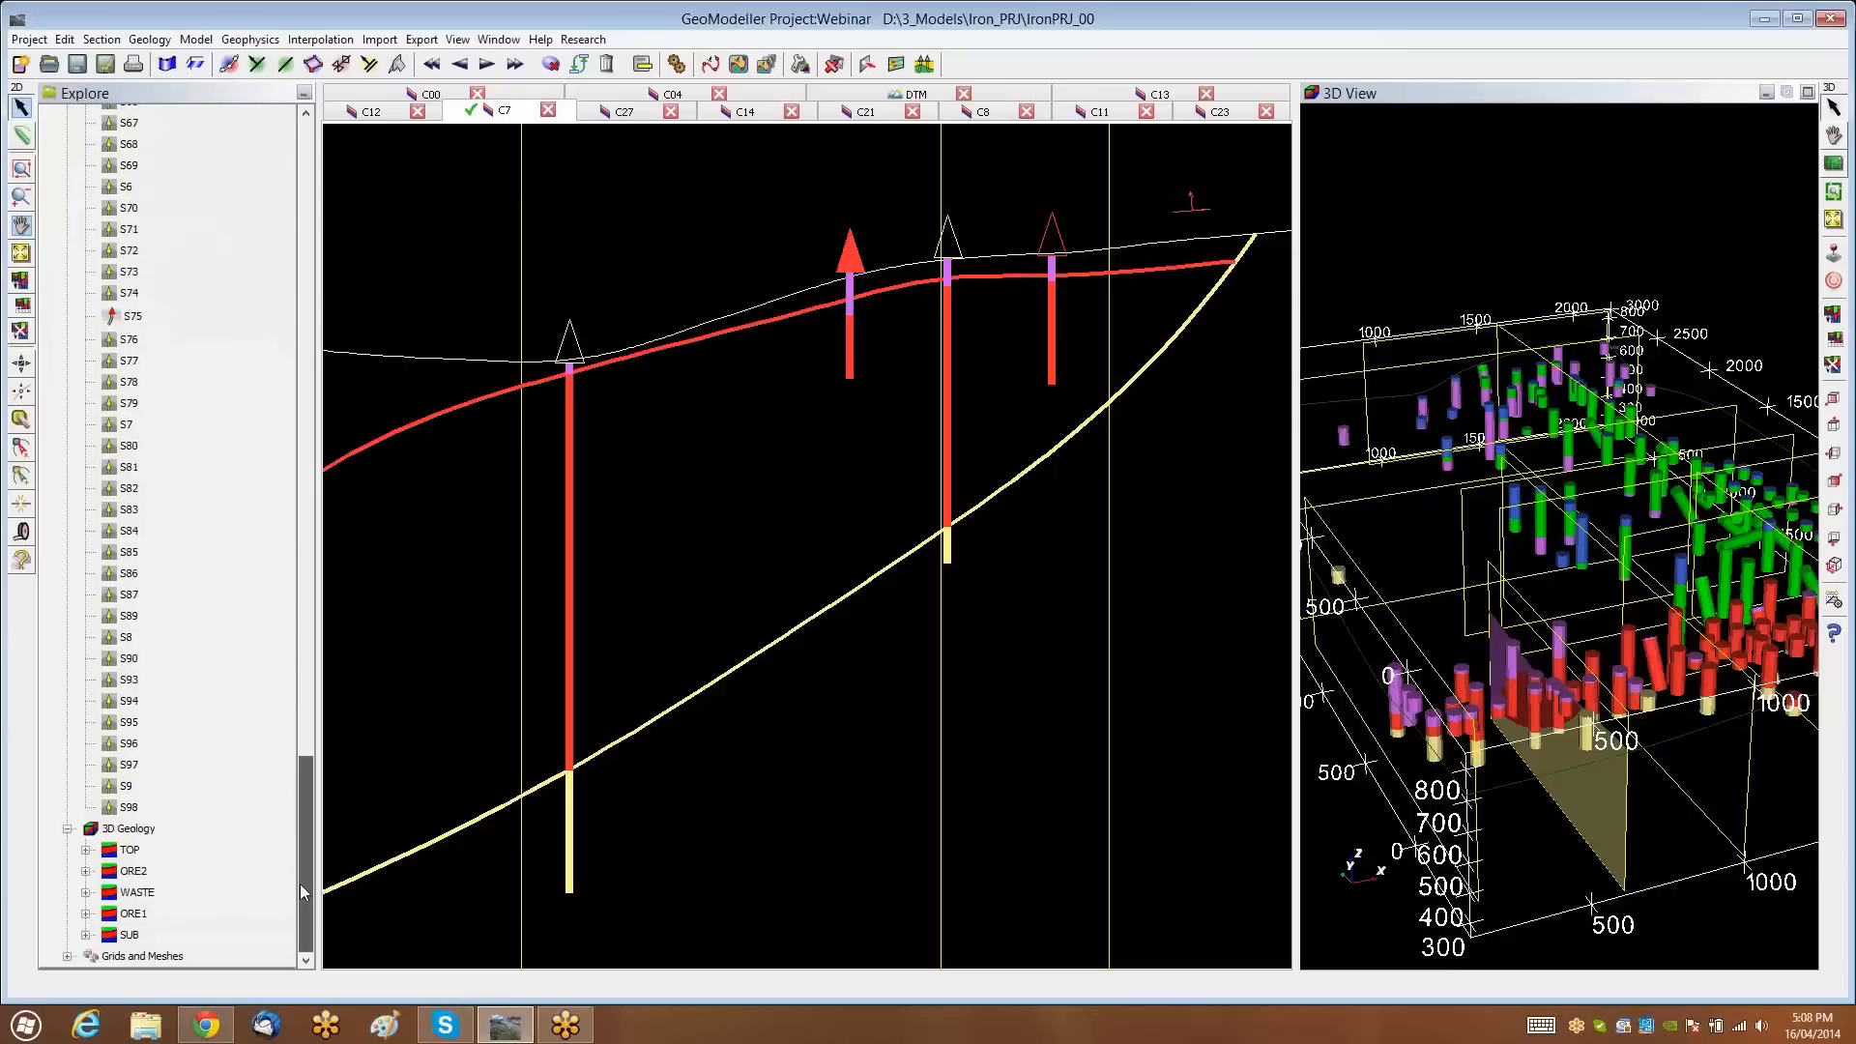
drag(298, 729, 317, 355)
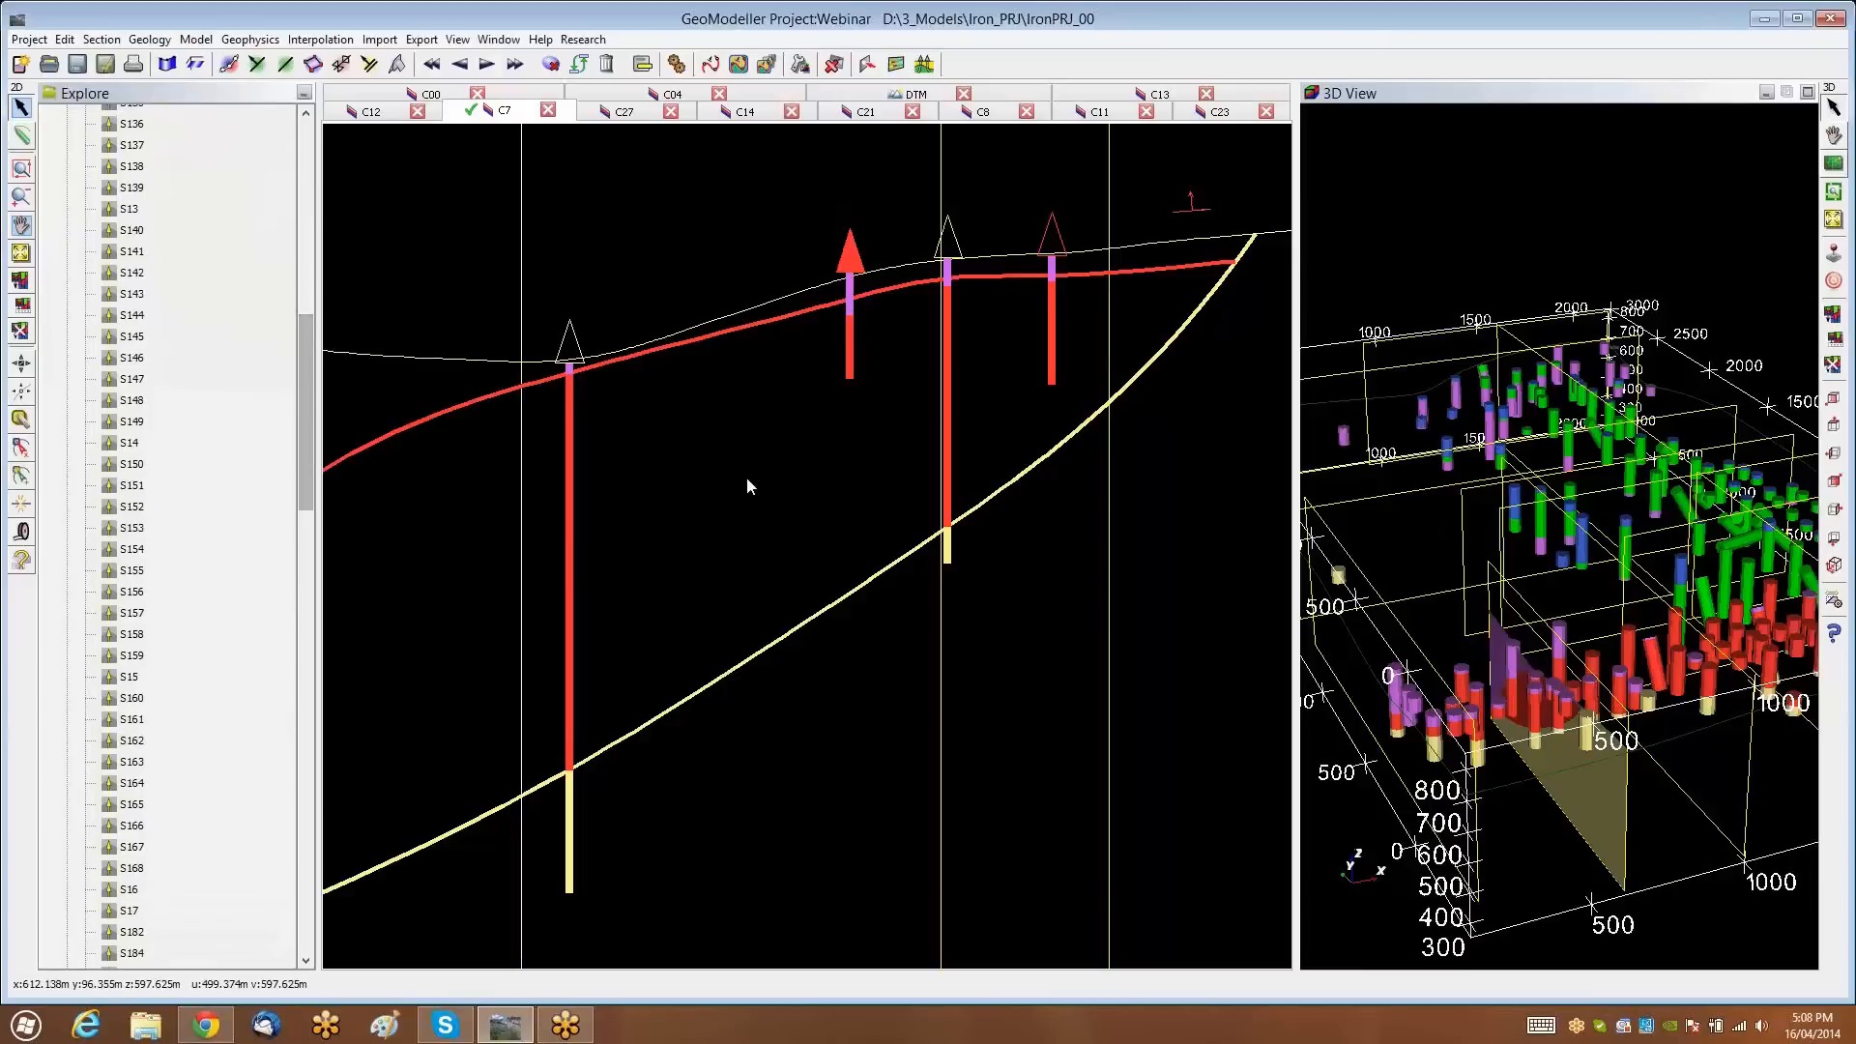
right_click(849, 360)
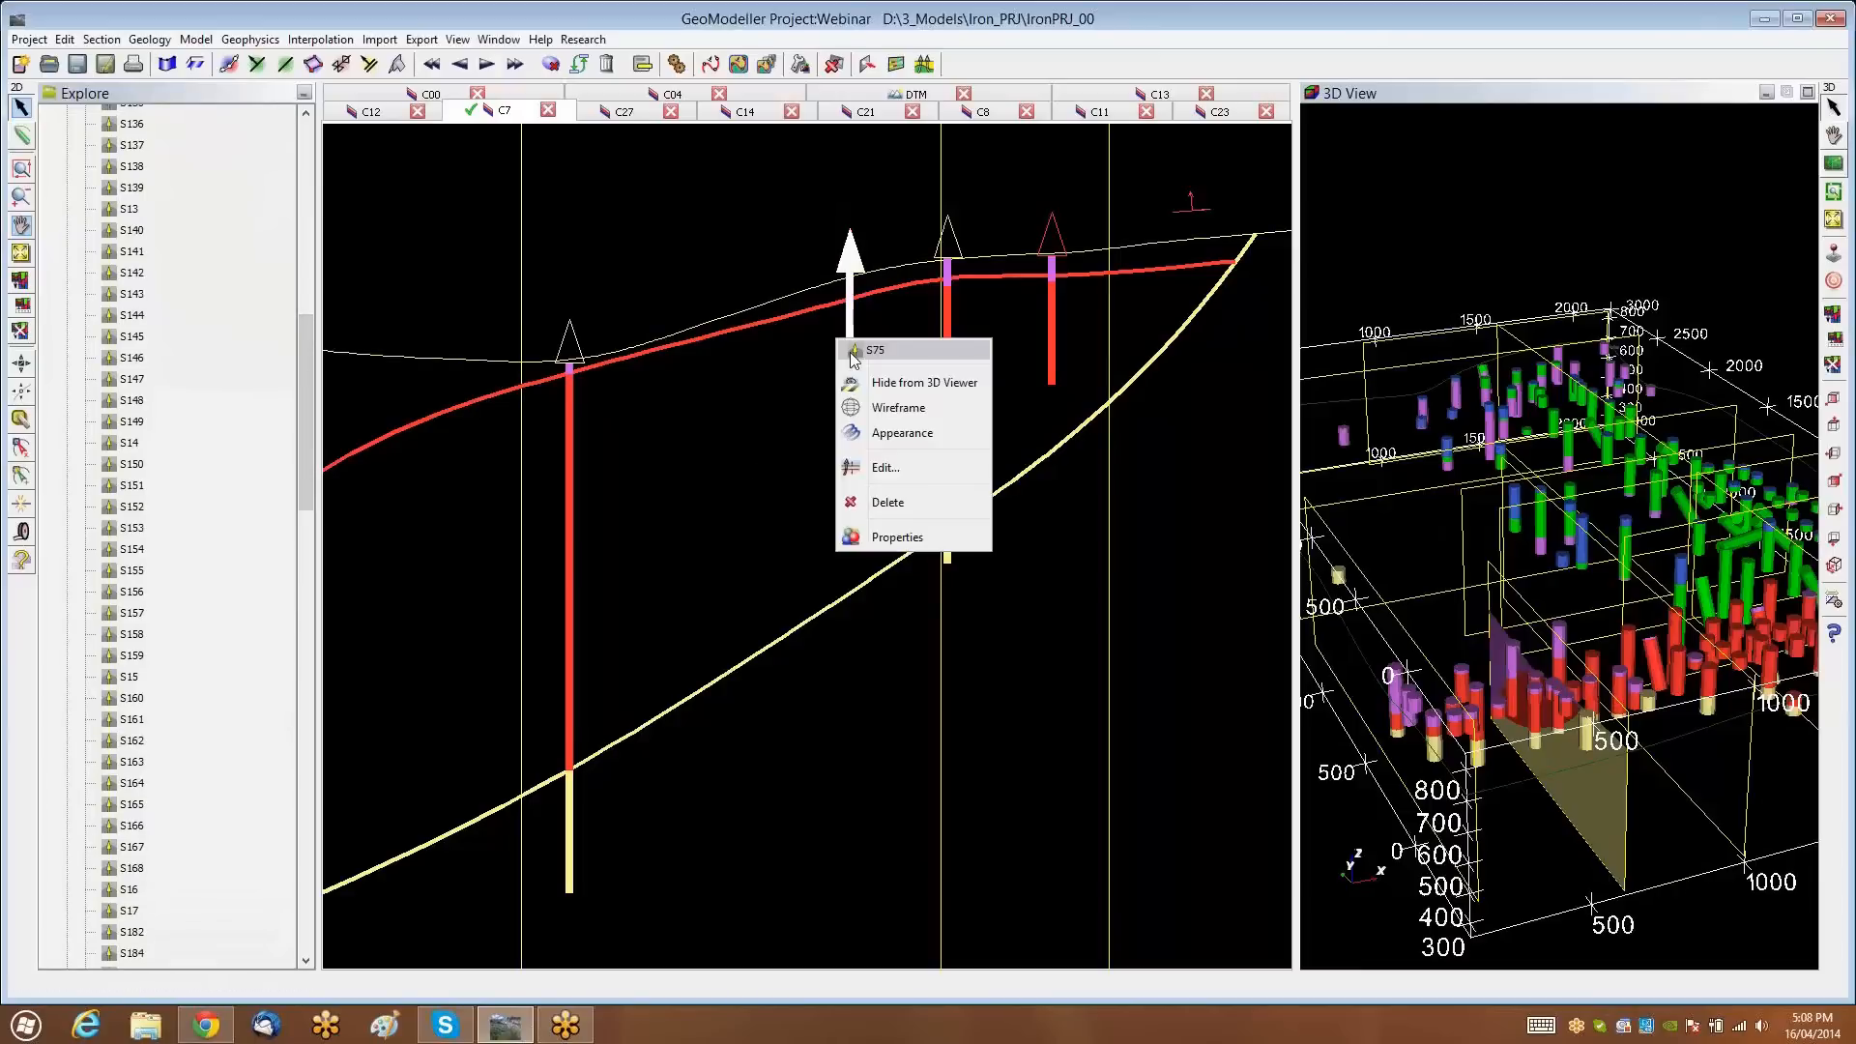
click(719, 240)
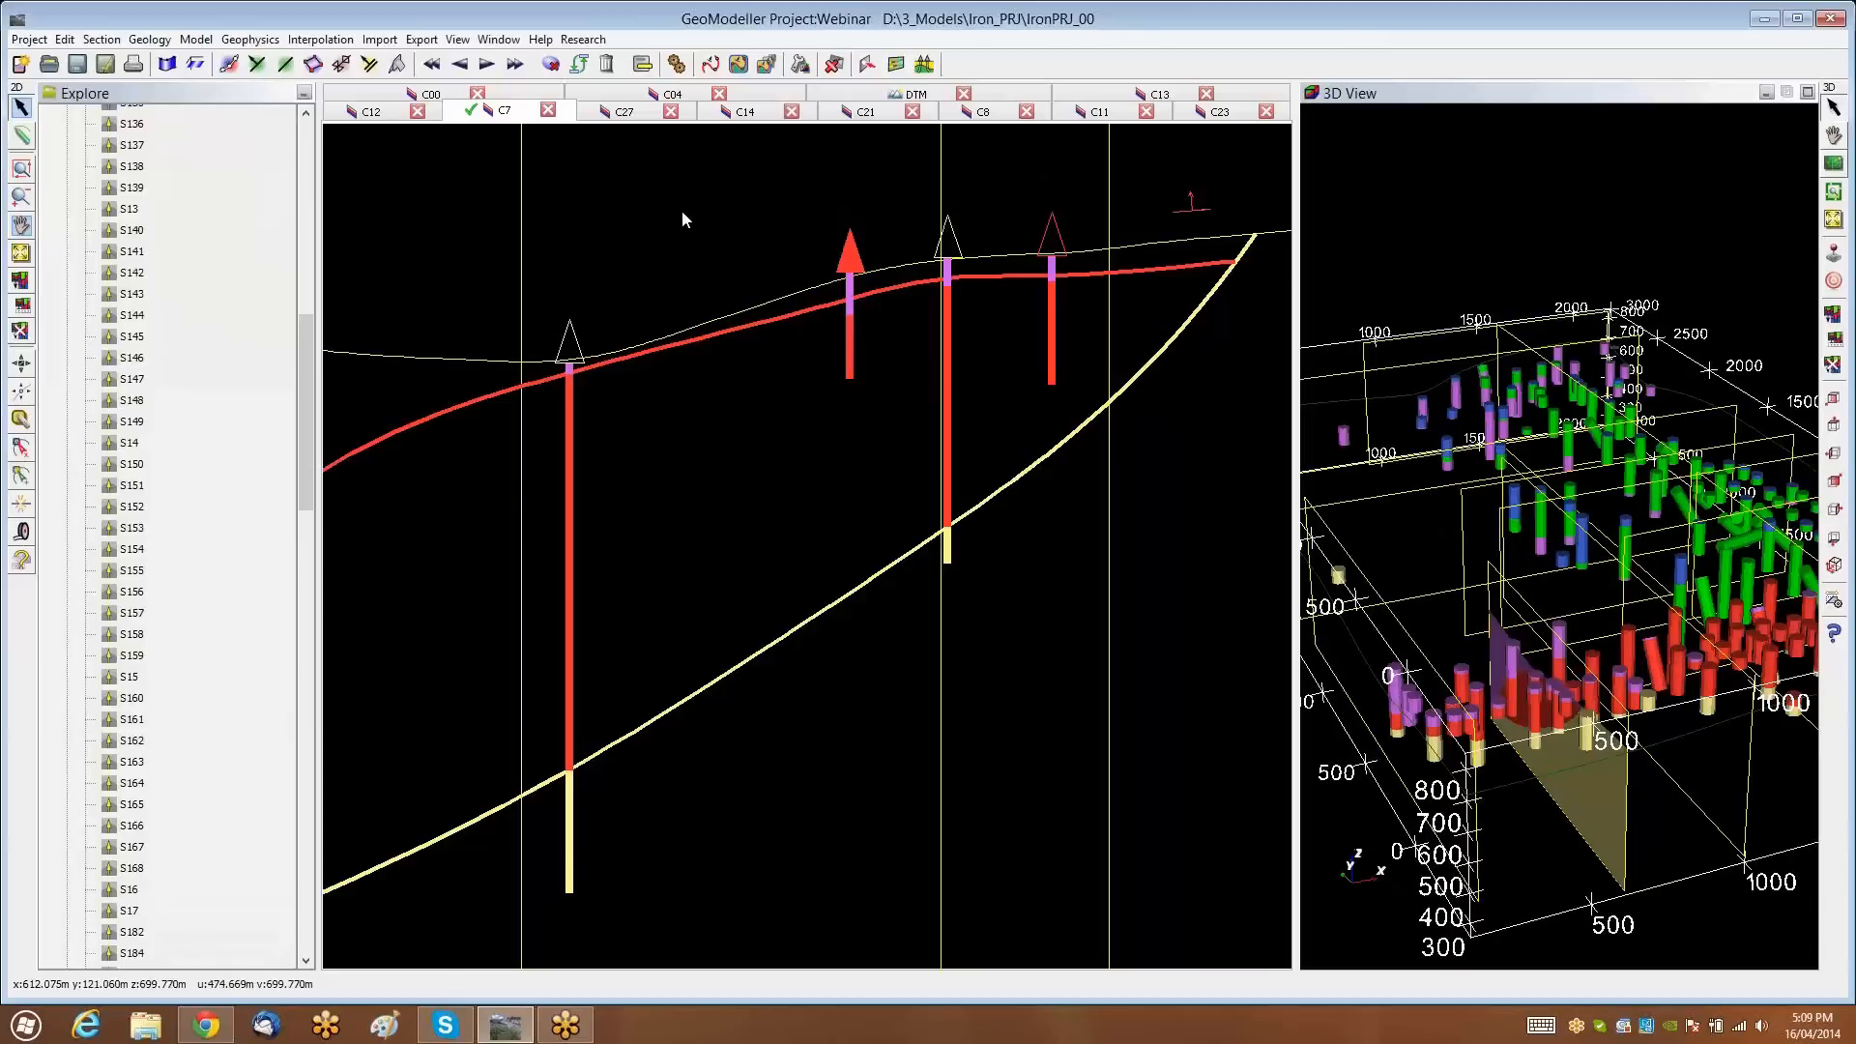
click(678, 64)
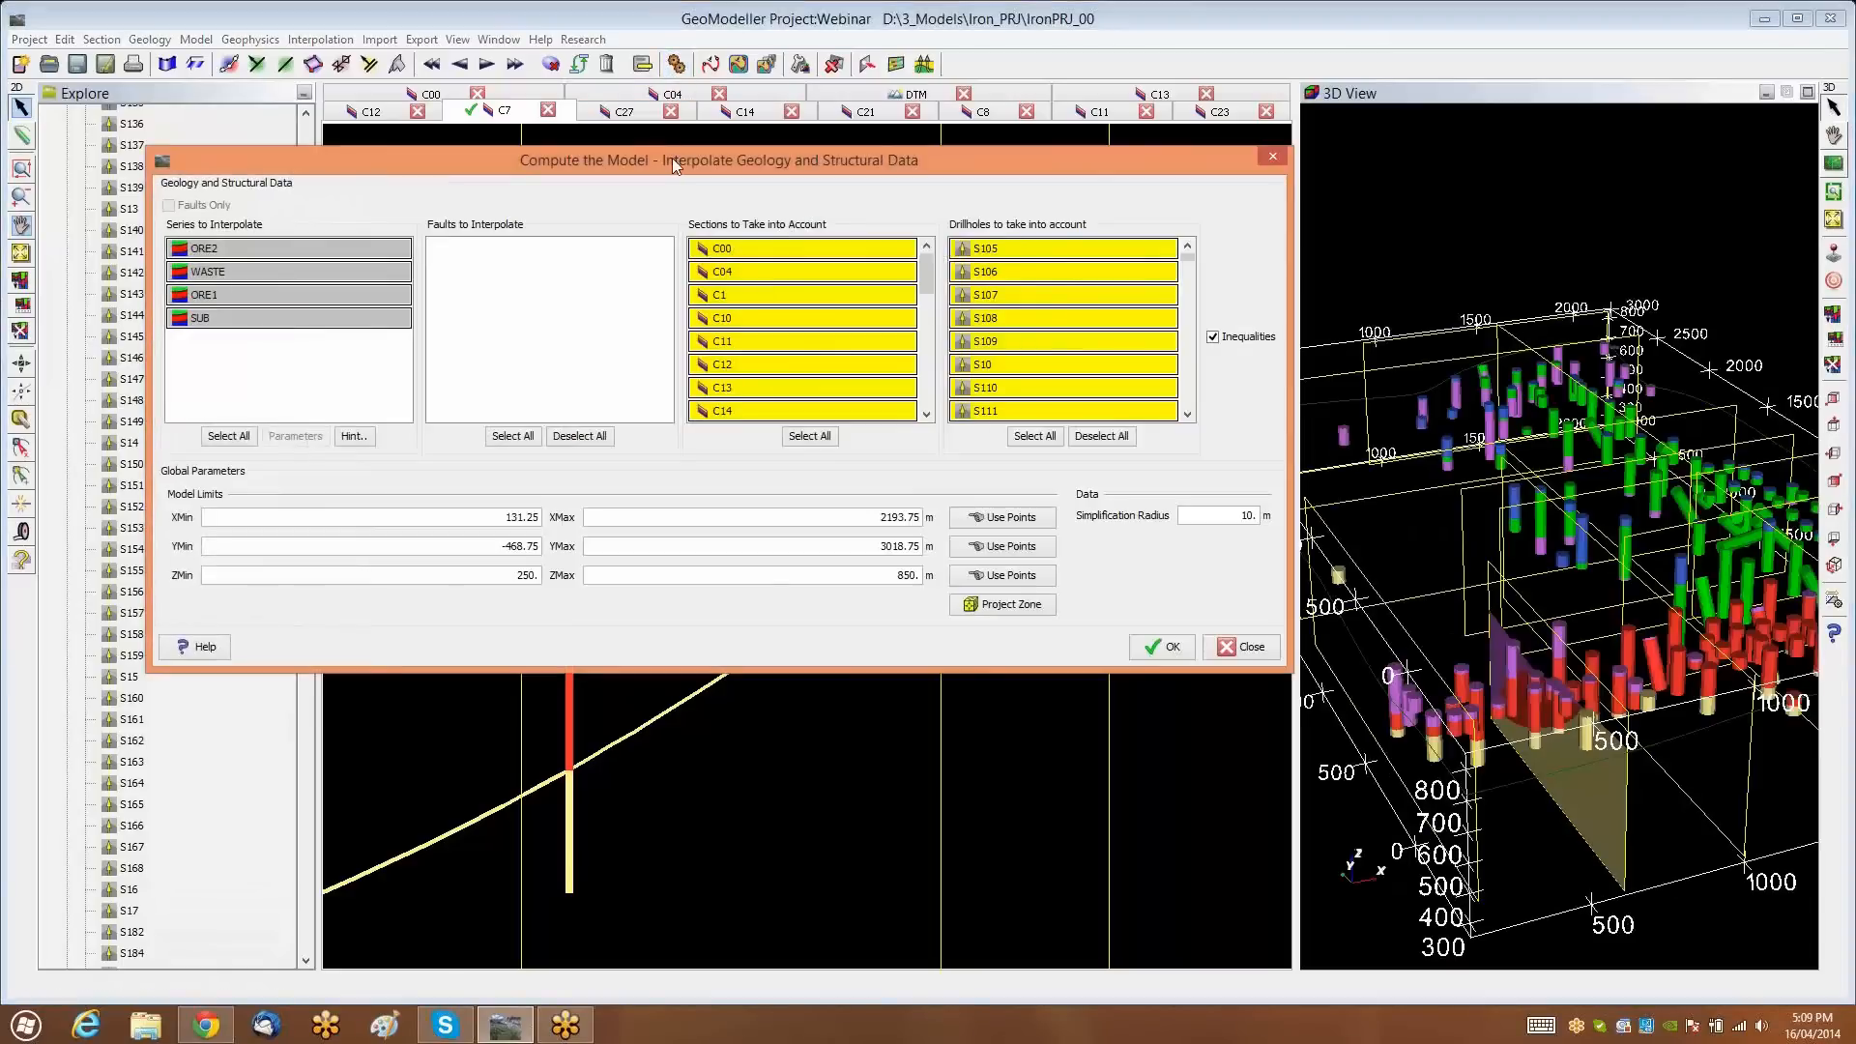
drag(673, 156, 1017, 426)
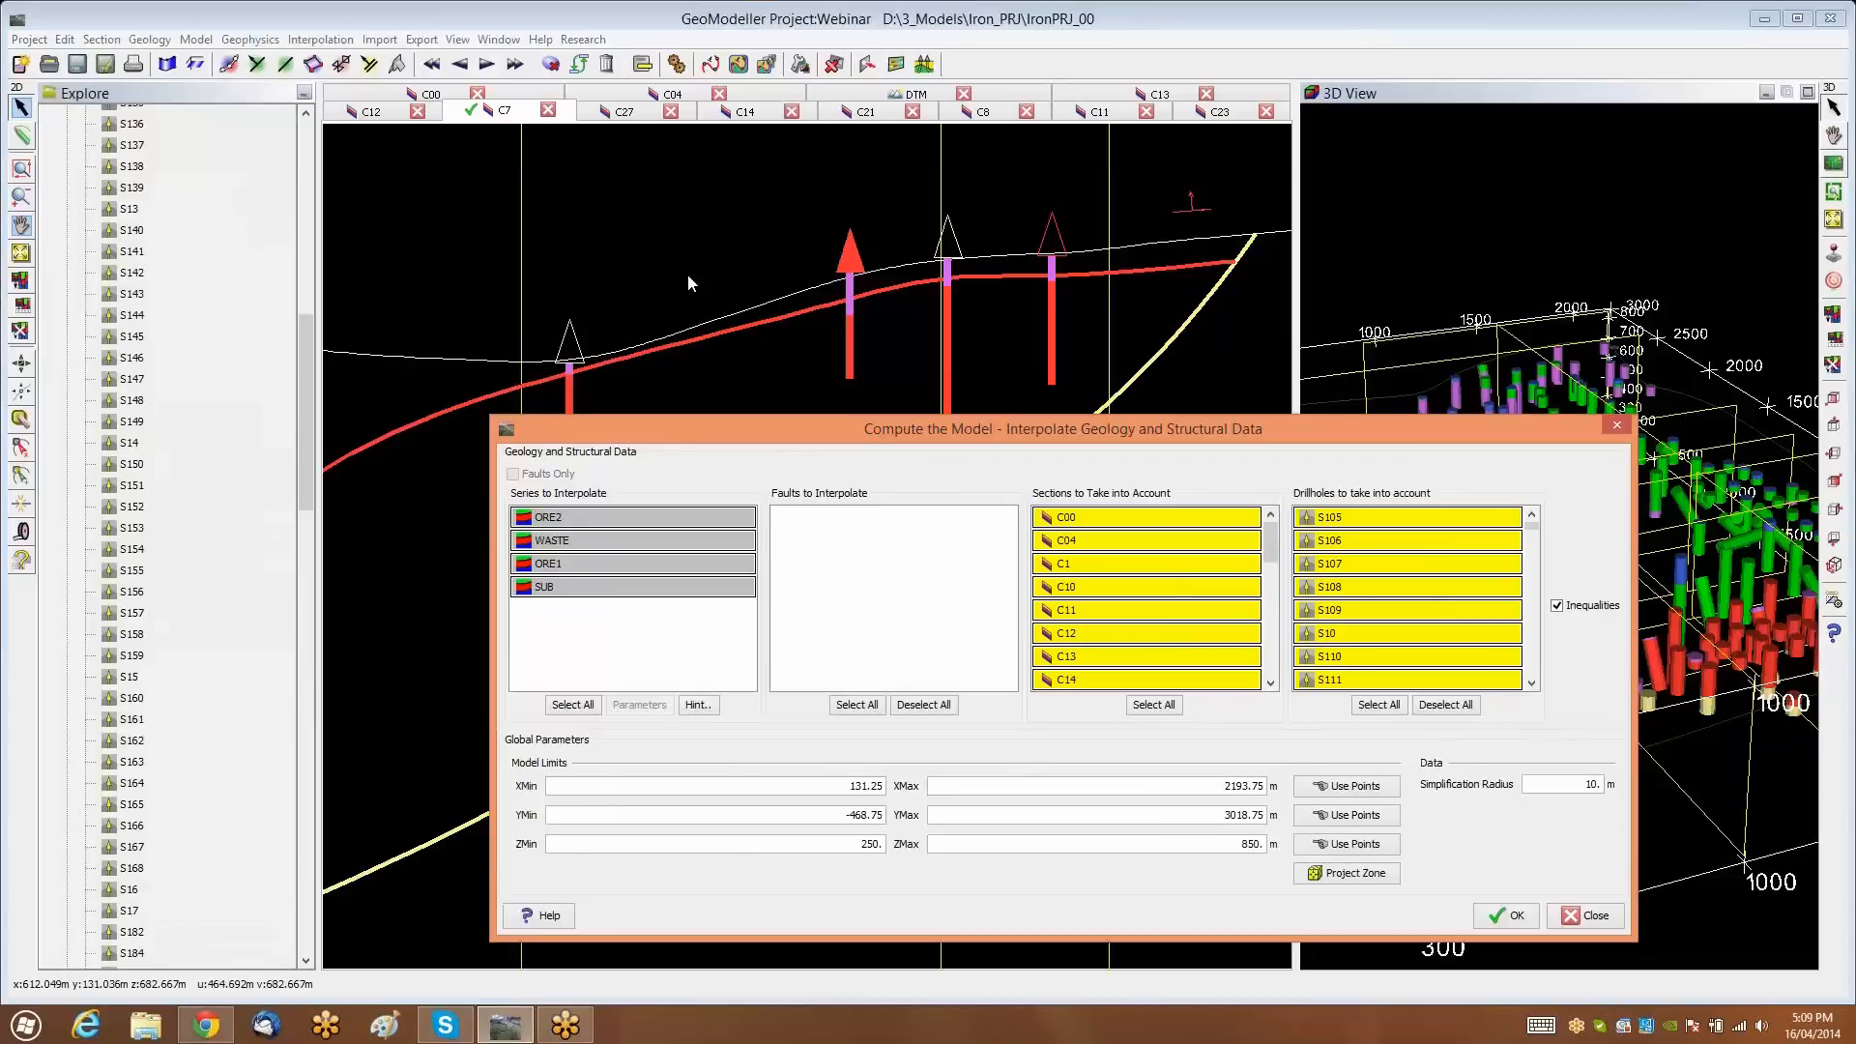
click(1618, 426)
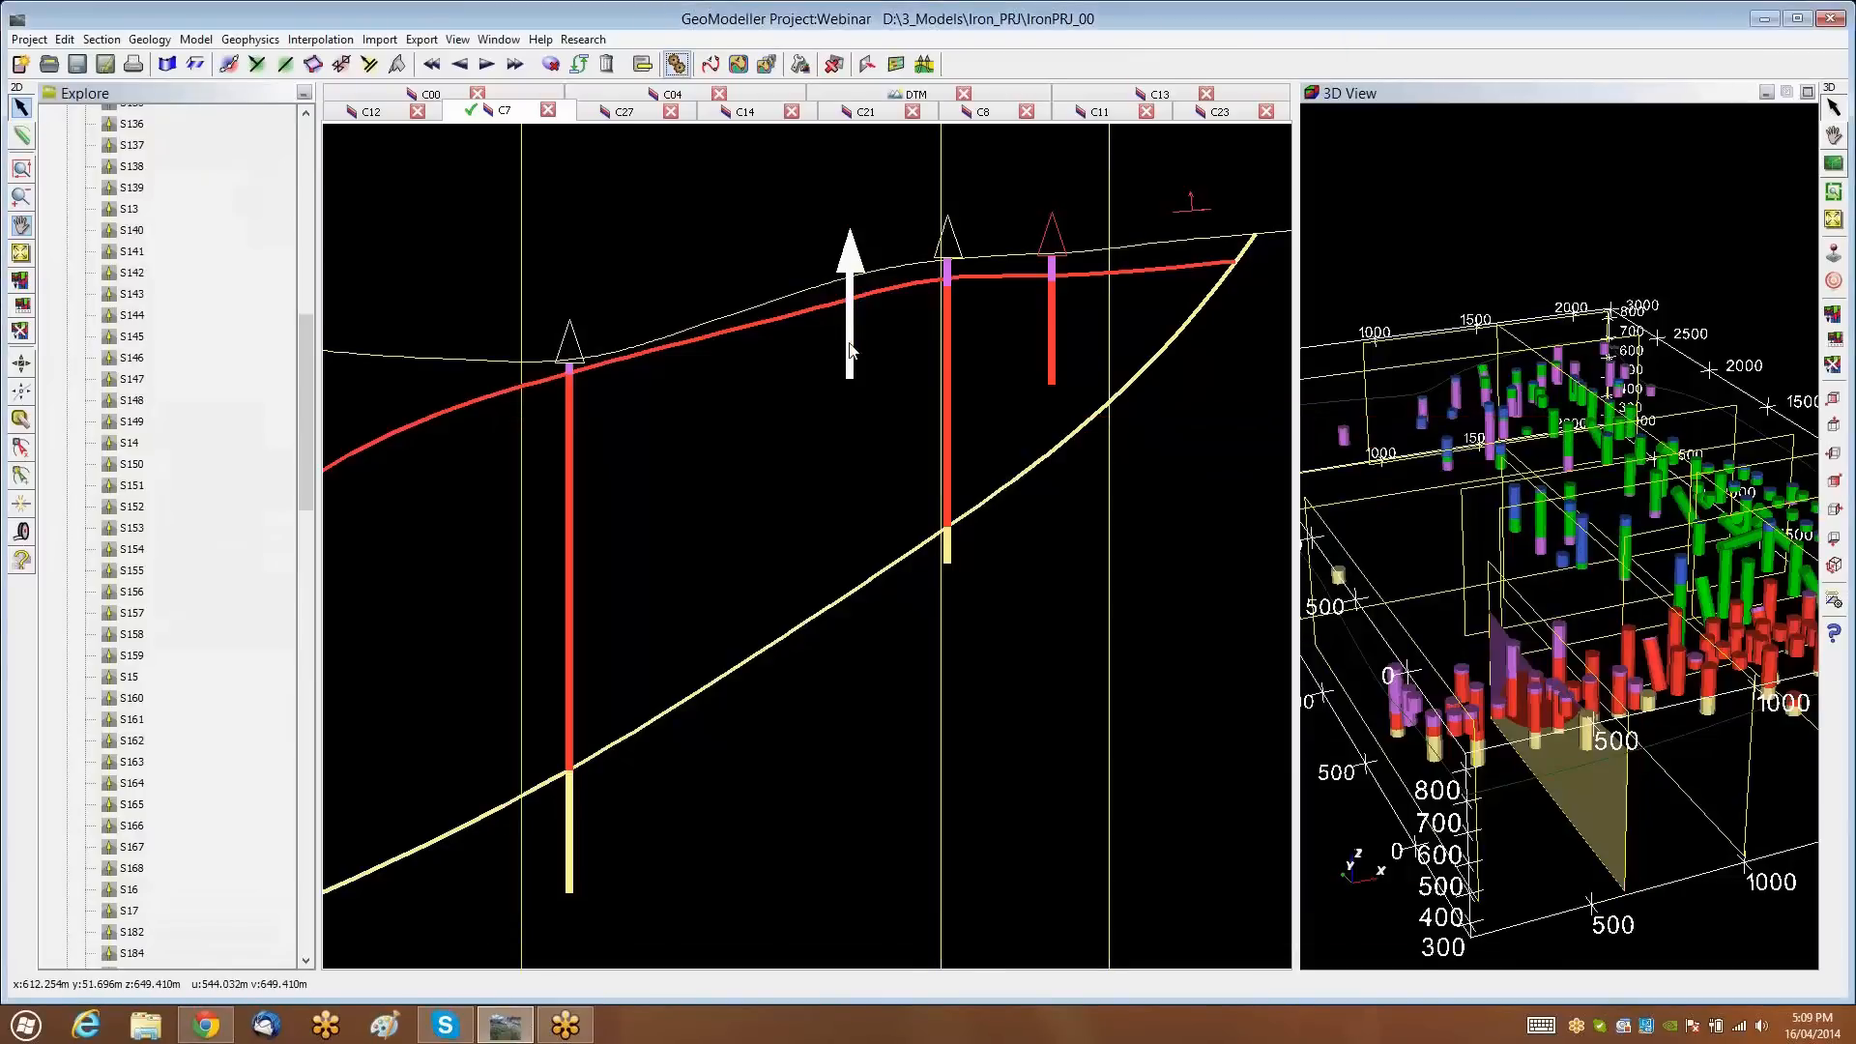
Open drillhole S75's log for editing, compare its logged geology with the current model, and close it
right_click(851, 350)
click(907, 462)
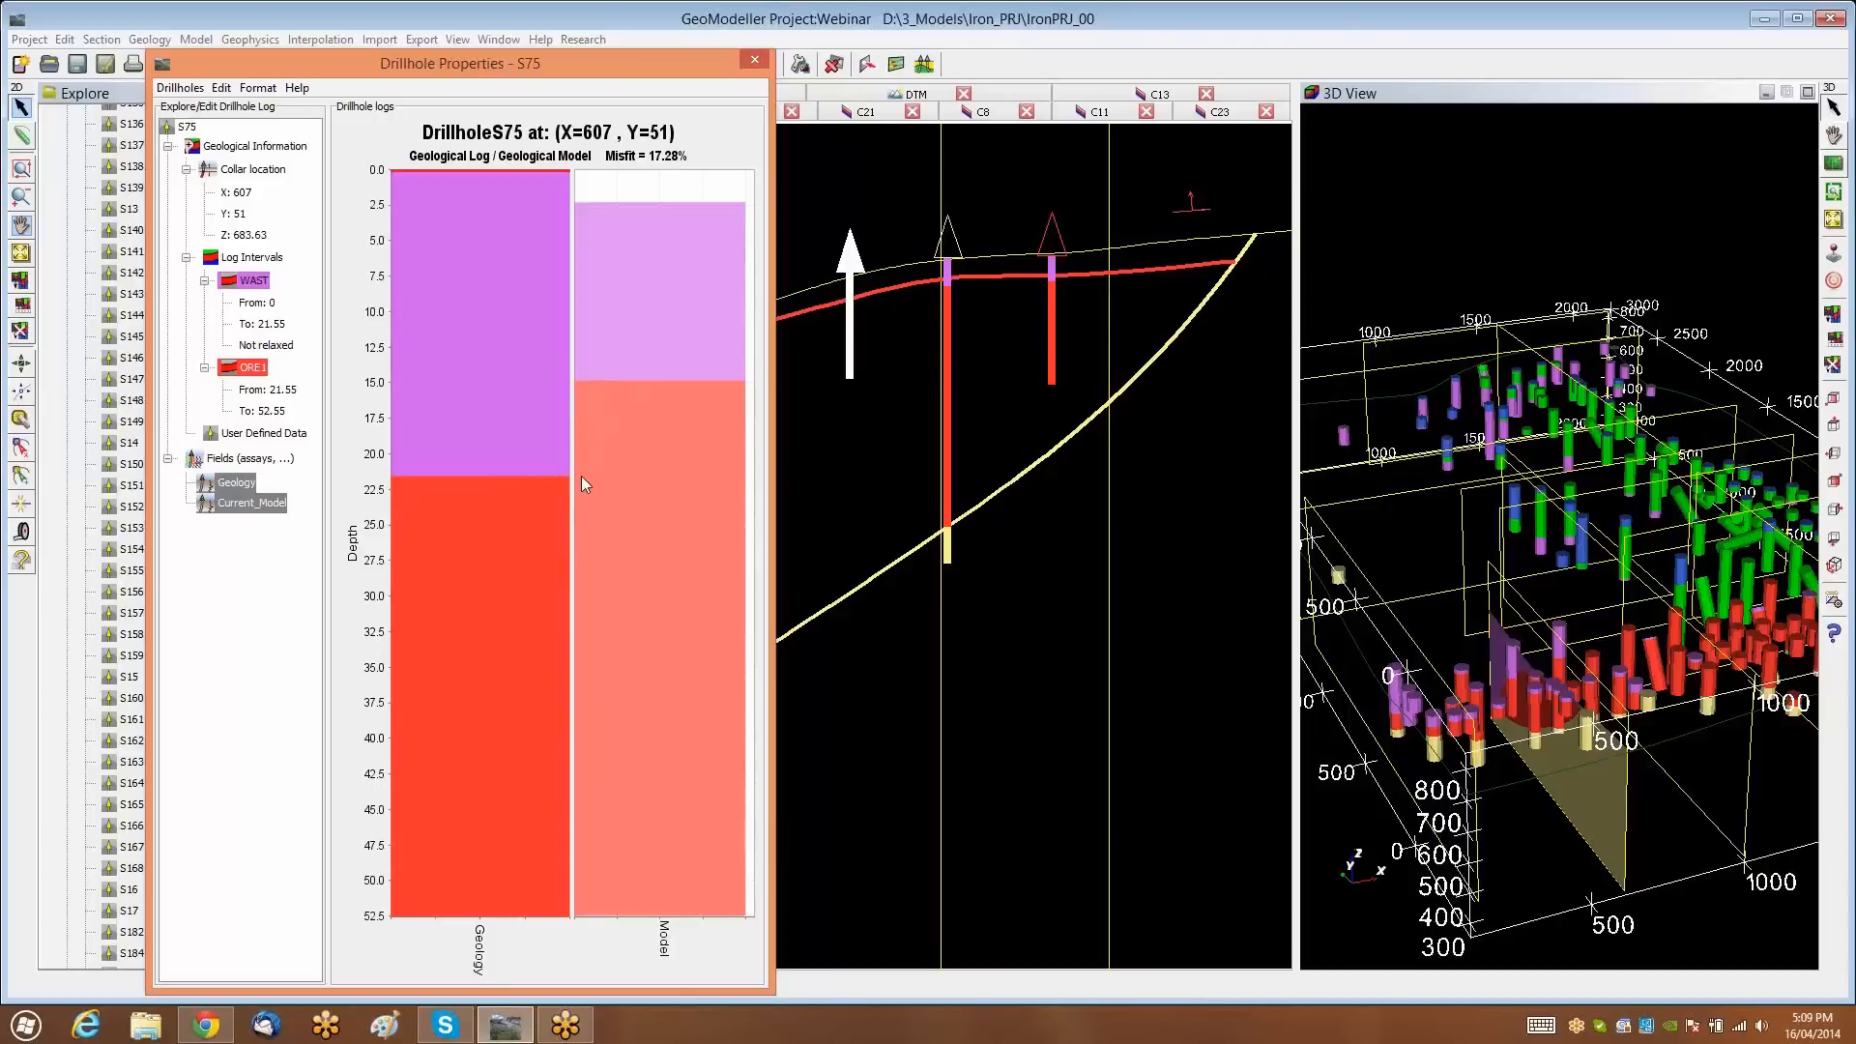
click(754, 60)
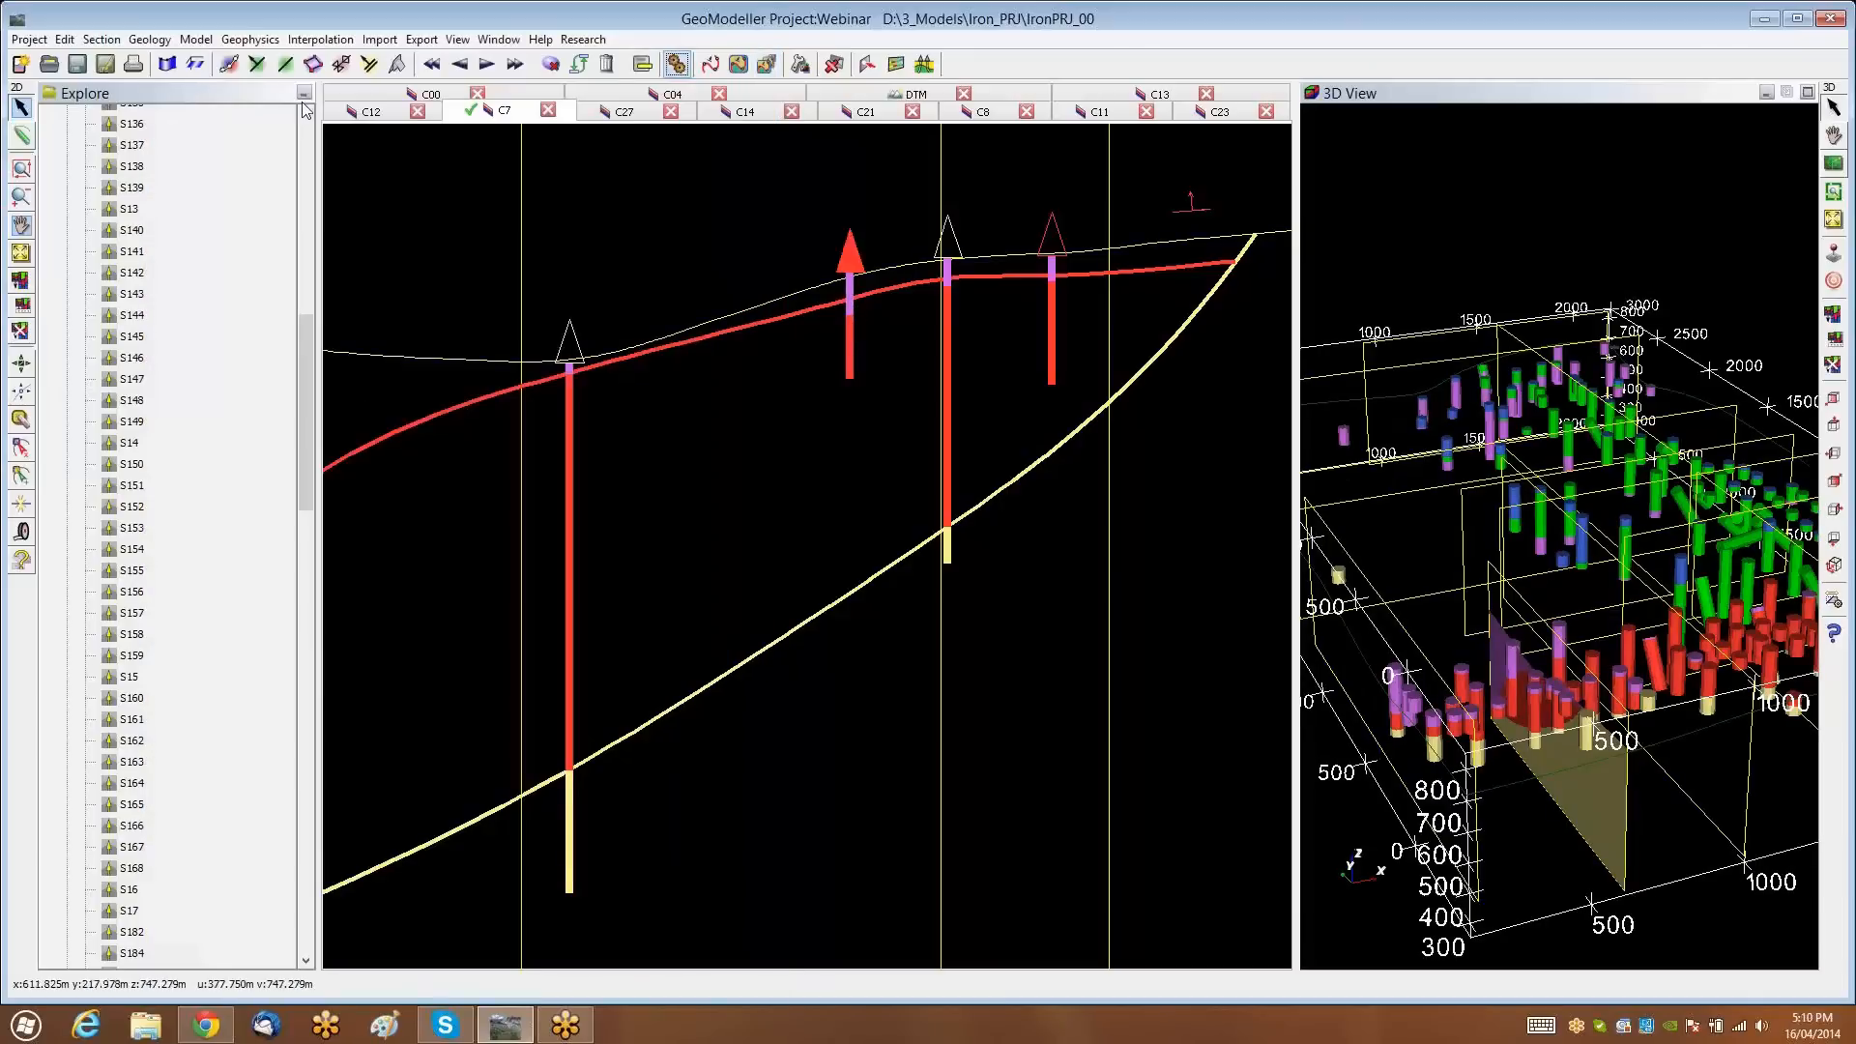
Examine the stratigraphic pile to see how the series are ordered and which reference they use
click(676, 64)
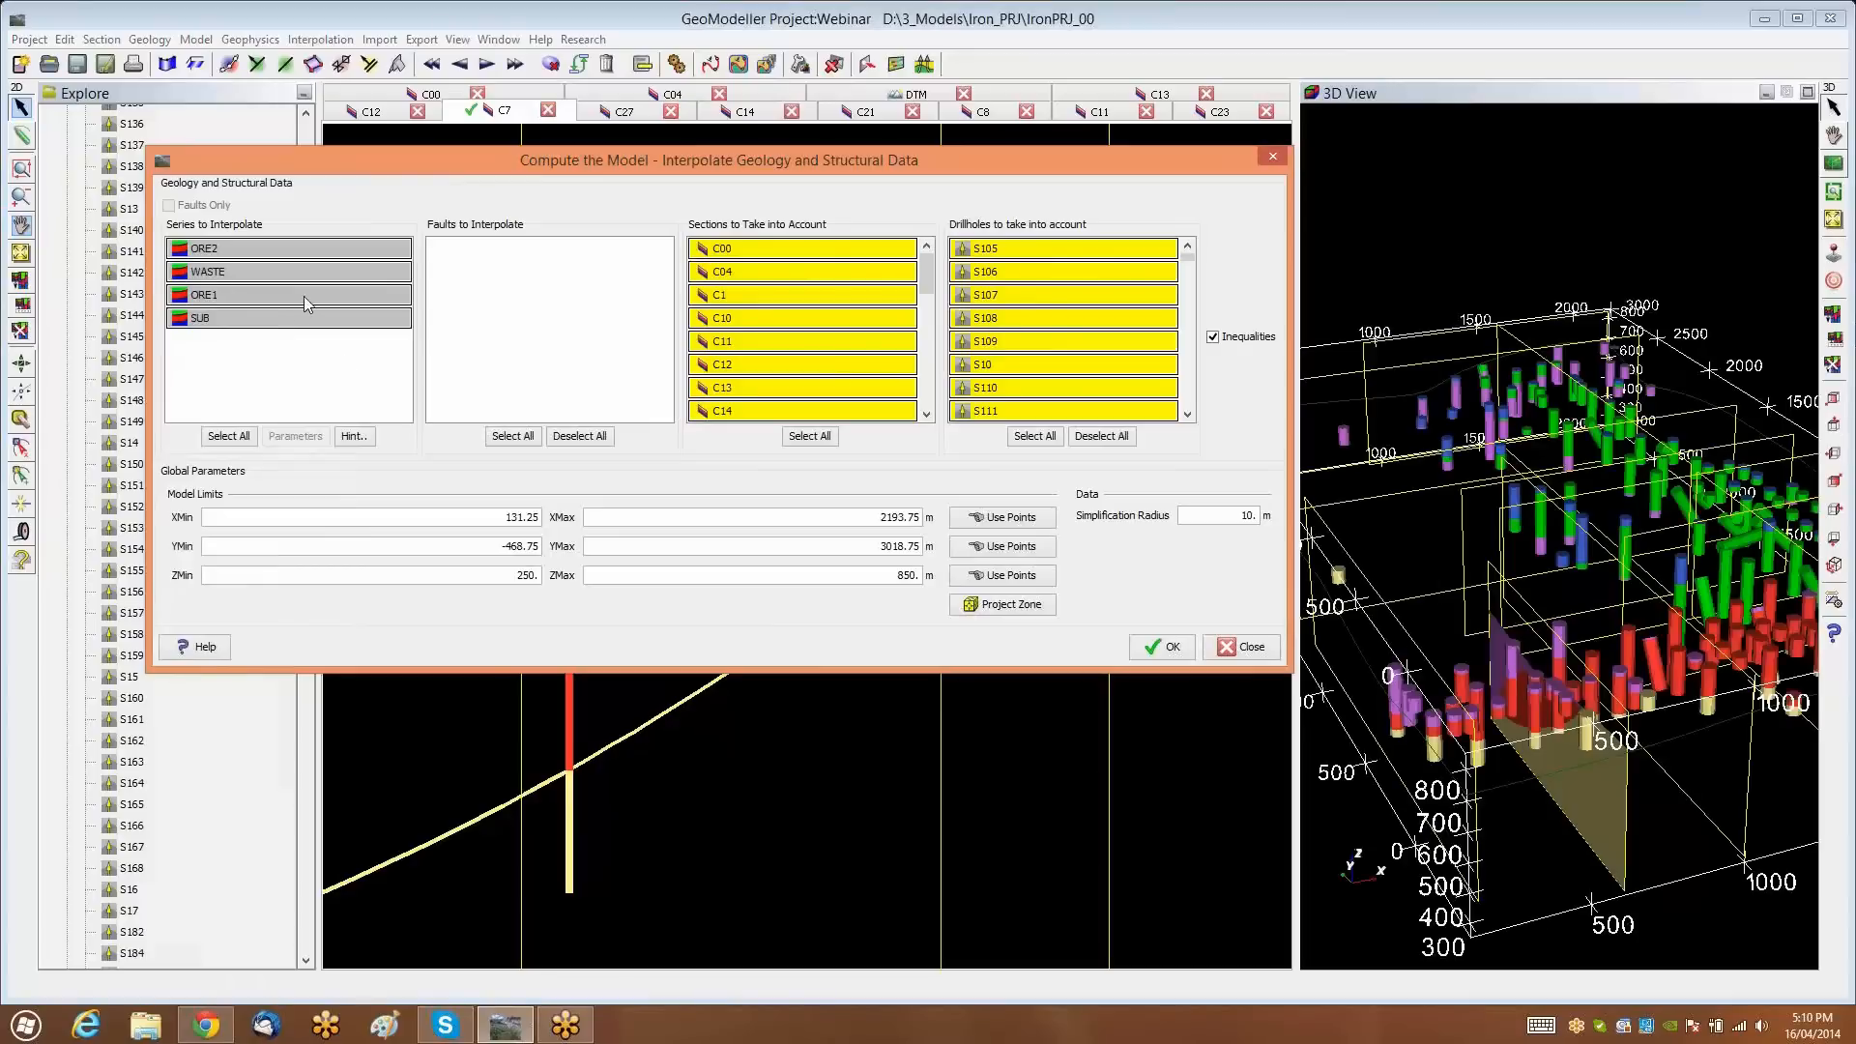
click(1273, 157)
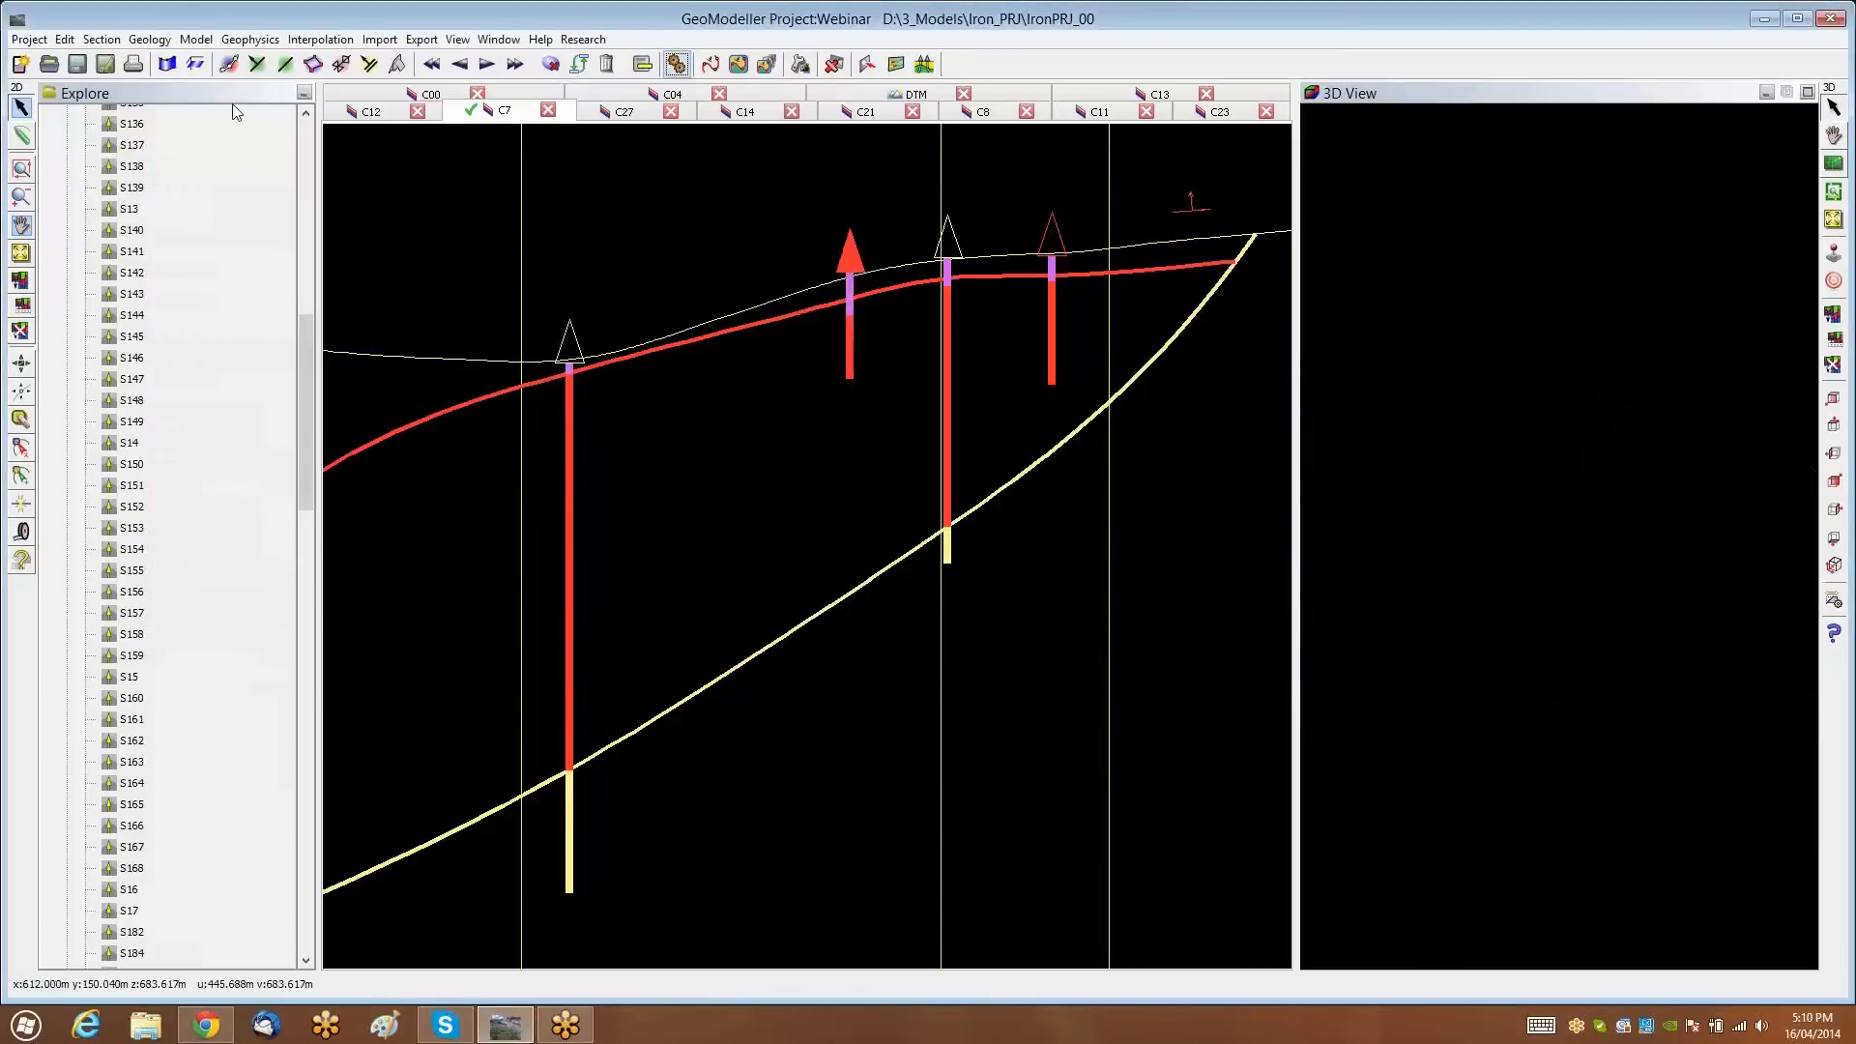
click(150, 38)
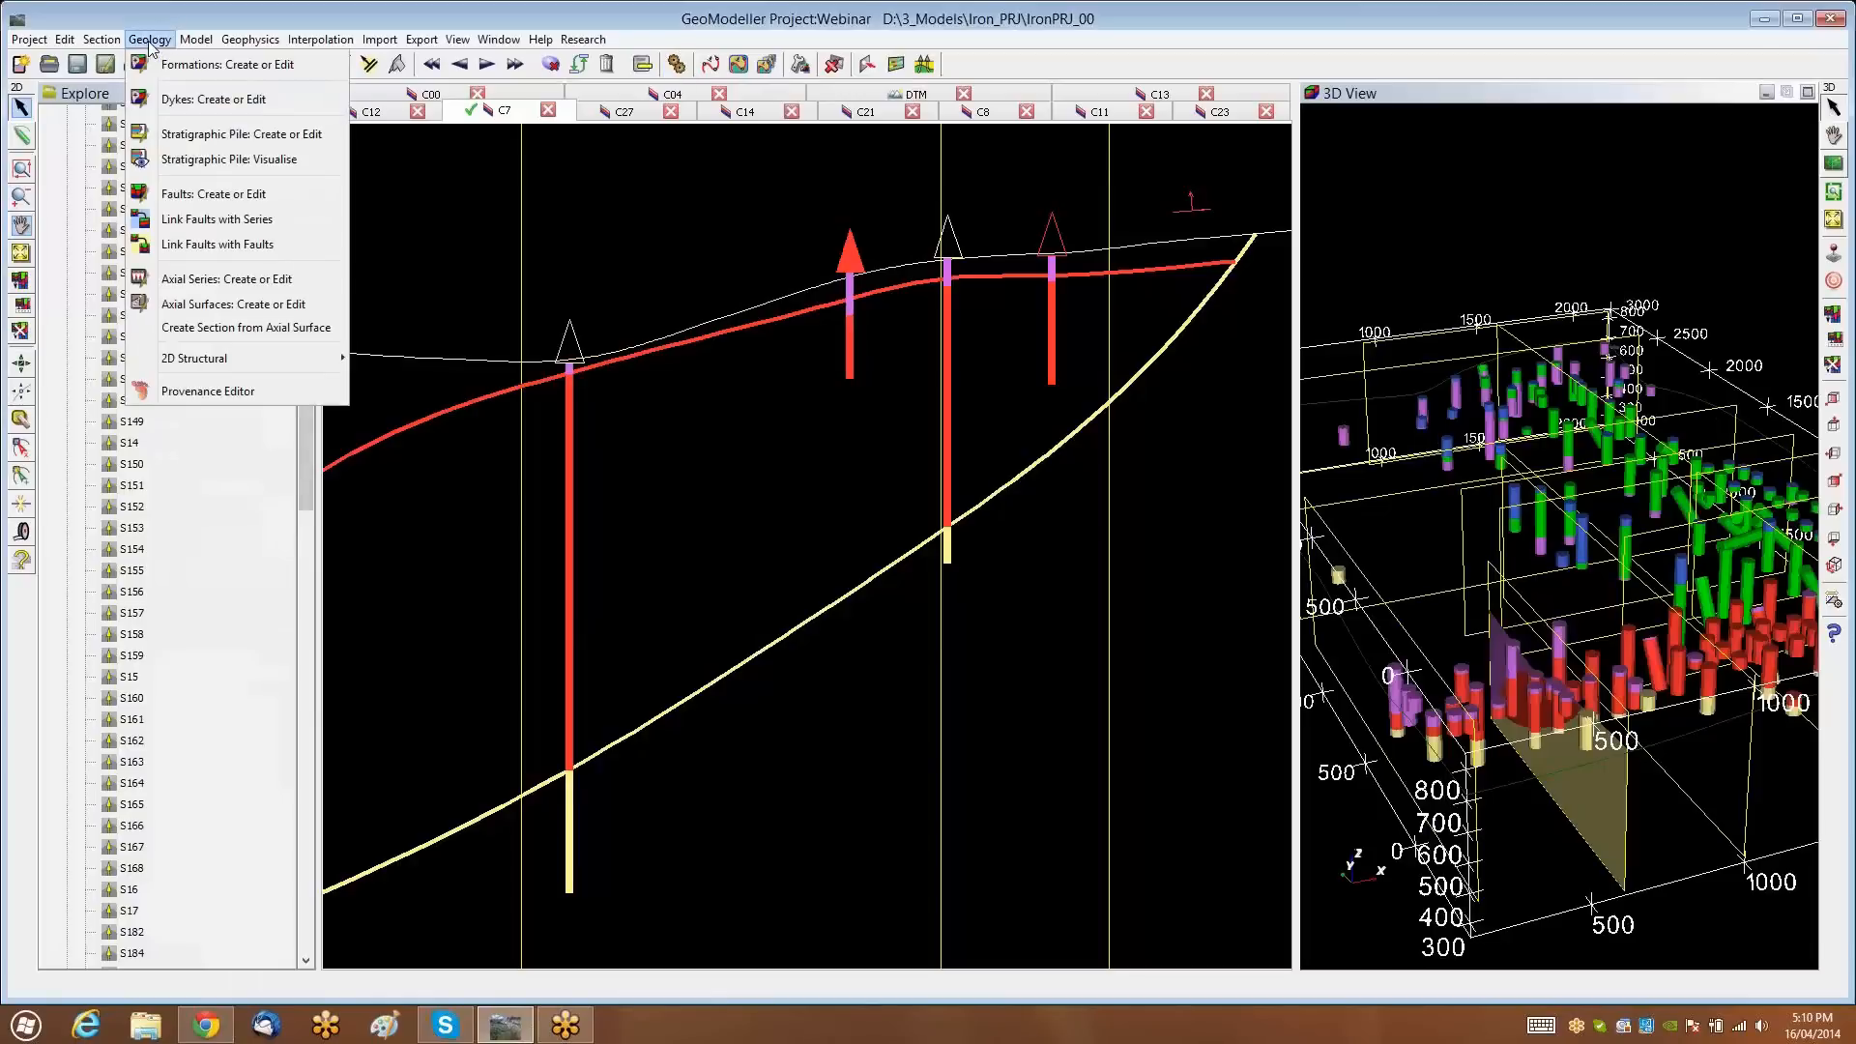
click(205, 160)
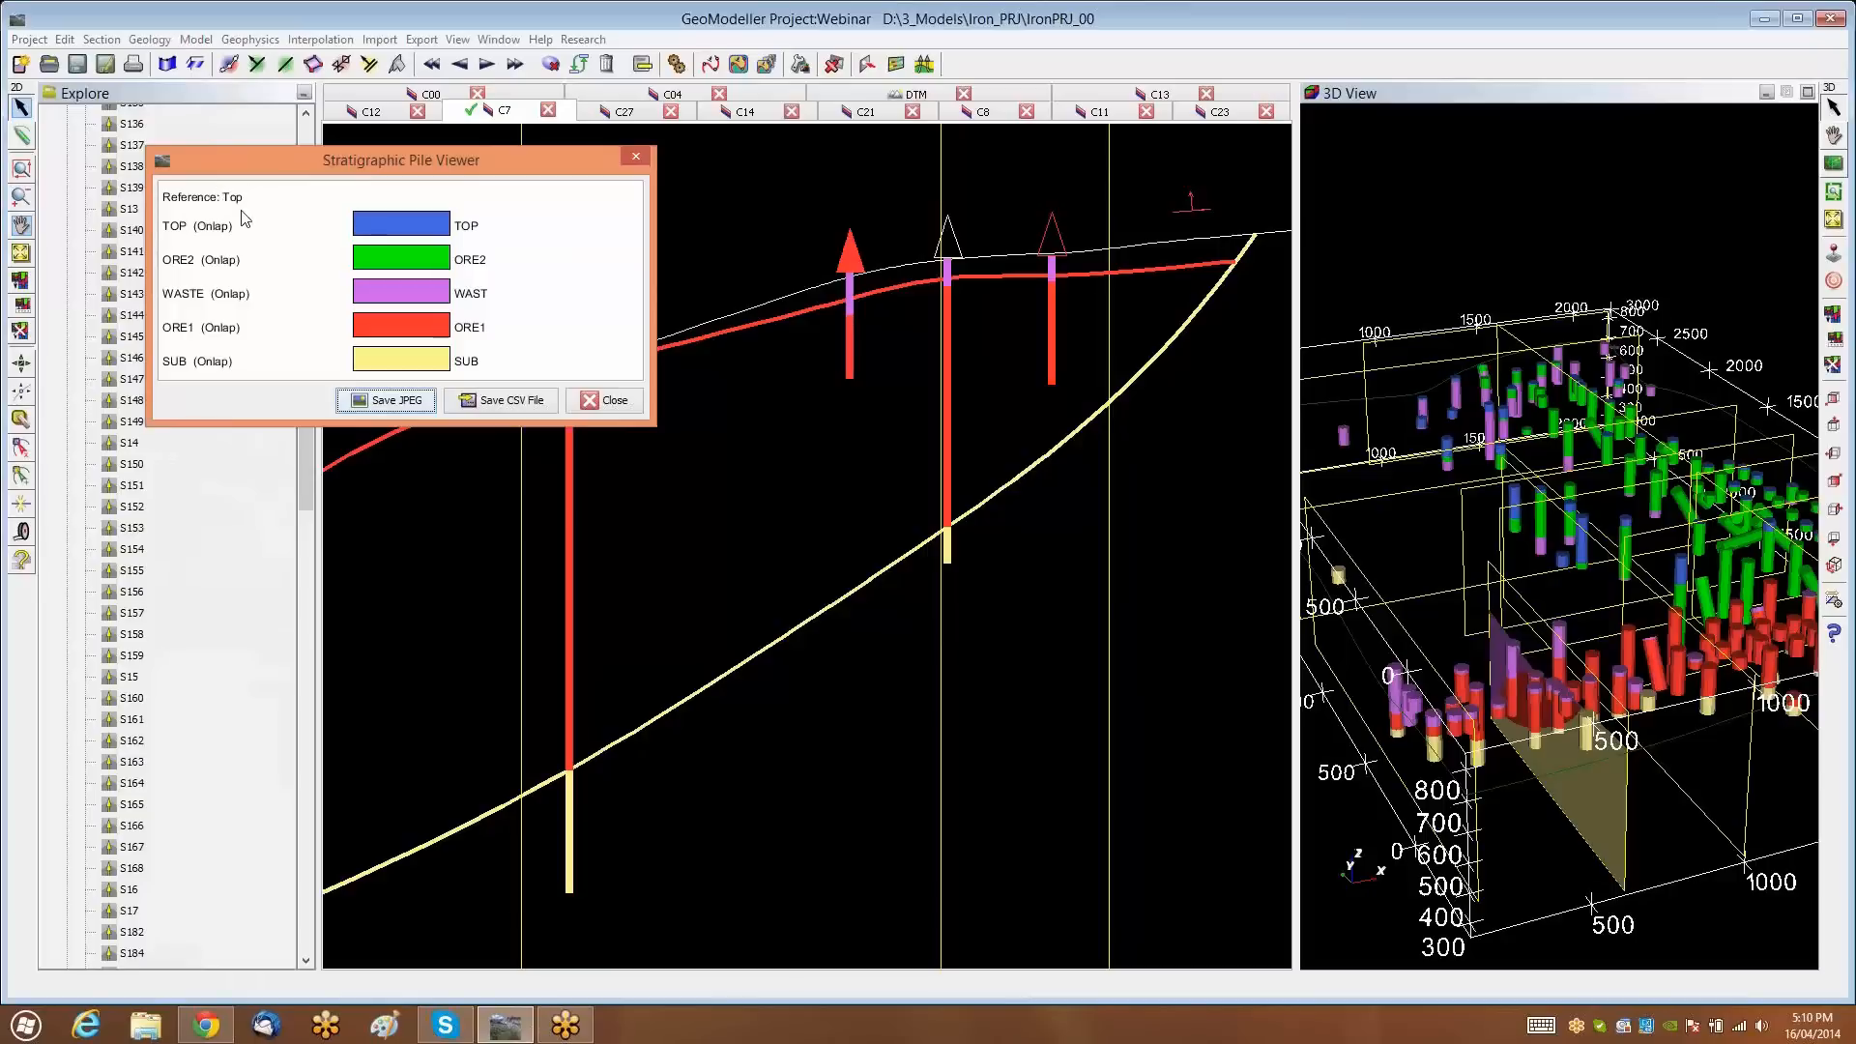
click(851, 325)
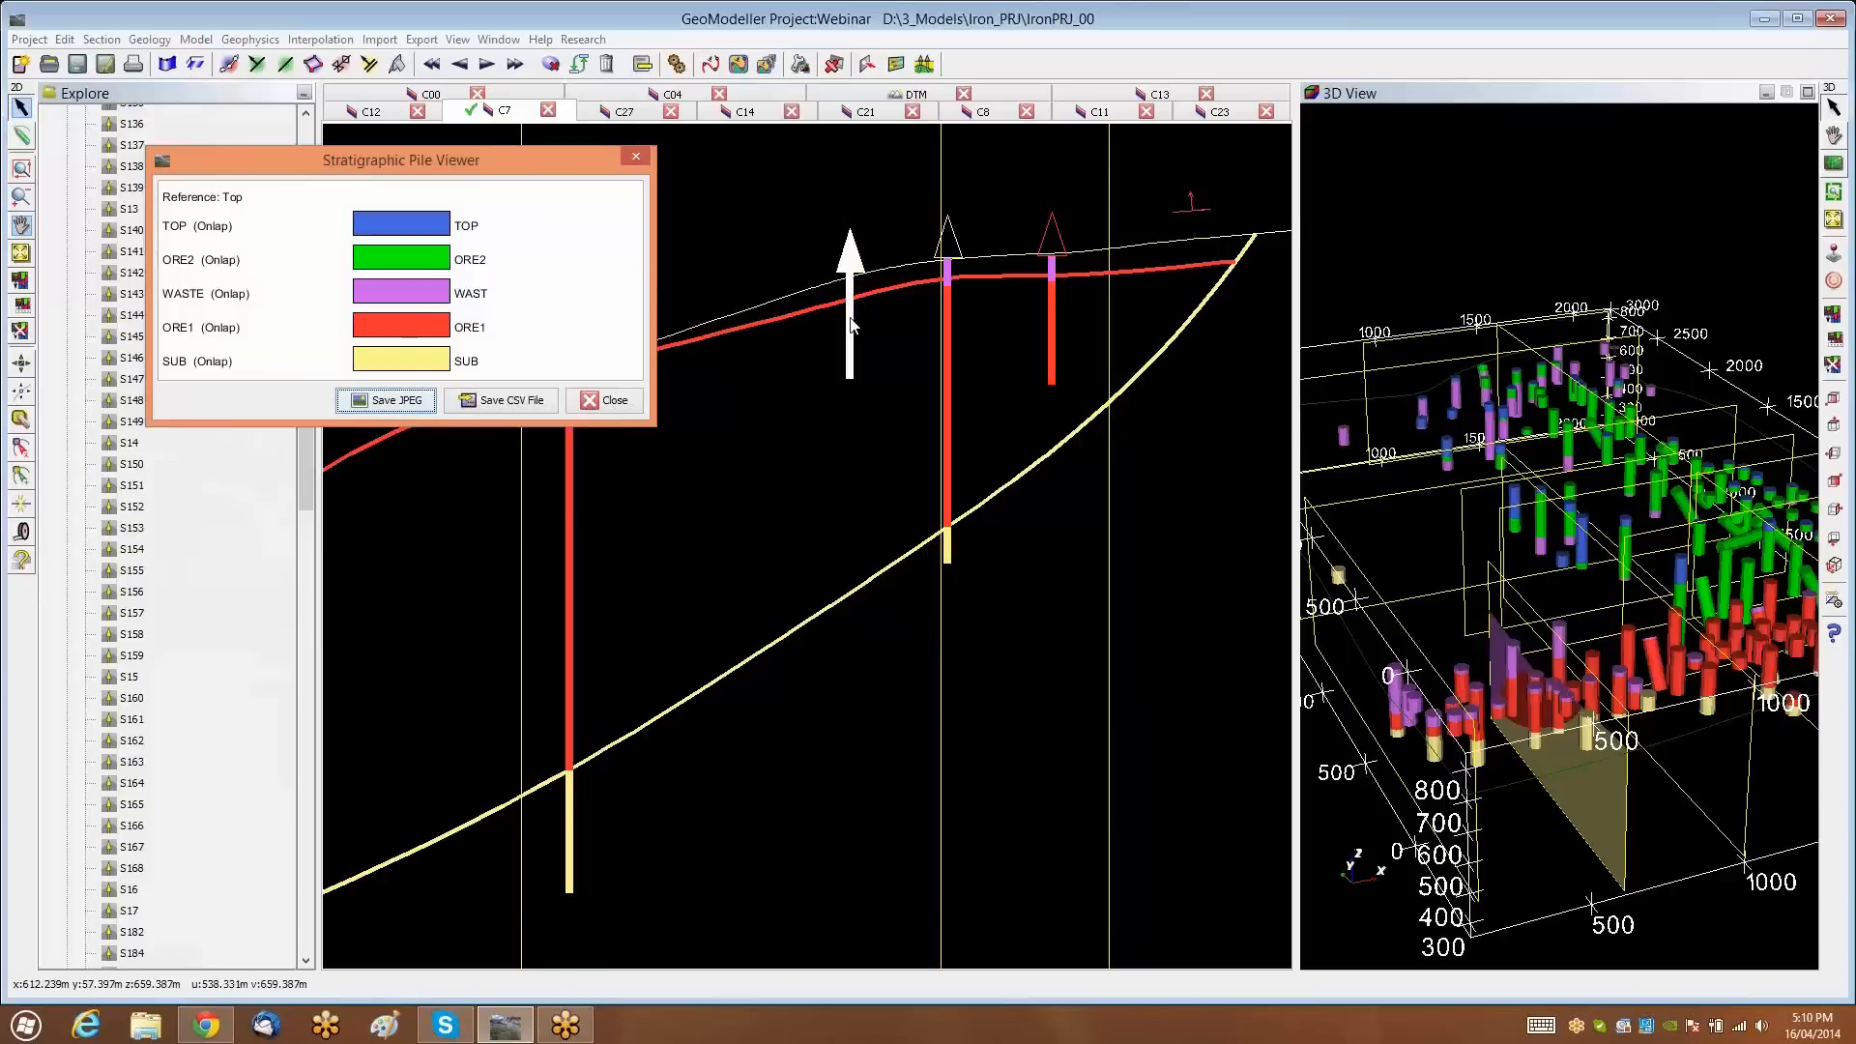
click(604, 399)
In the model computation settings, set the ORE1 series' nugget effect on geology data to 0.00000001
click(678, 65)
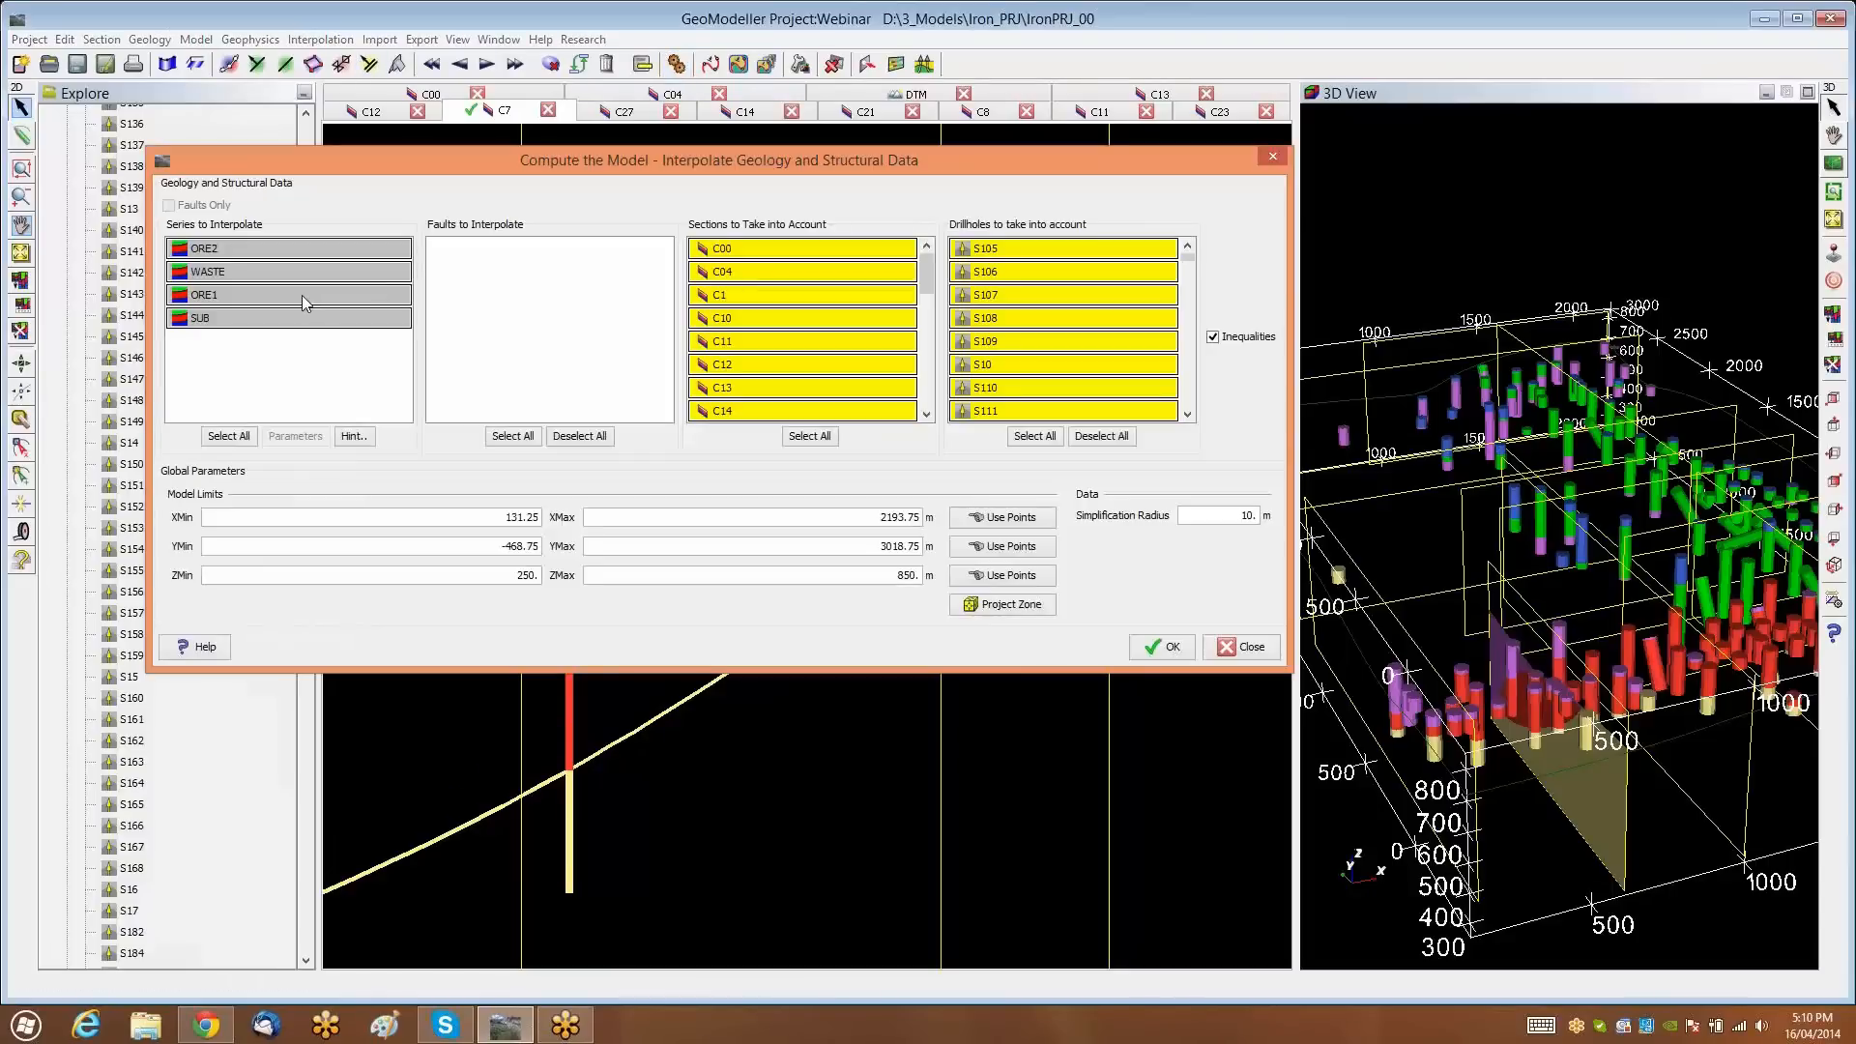
click(303, 303)
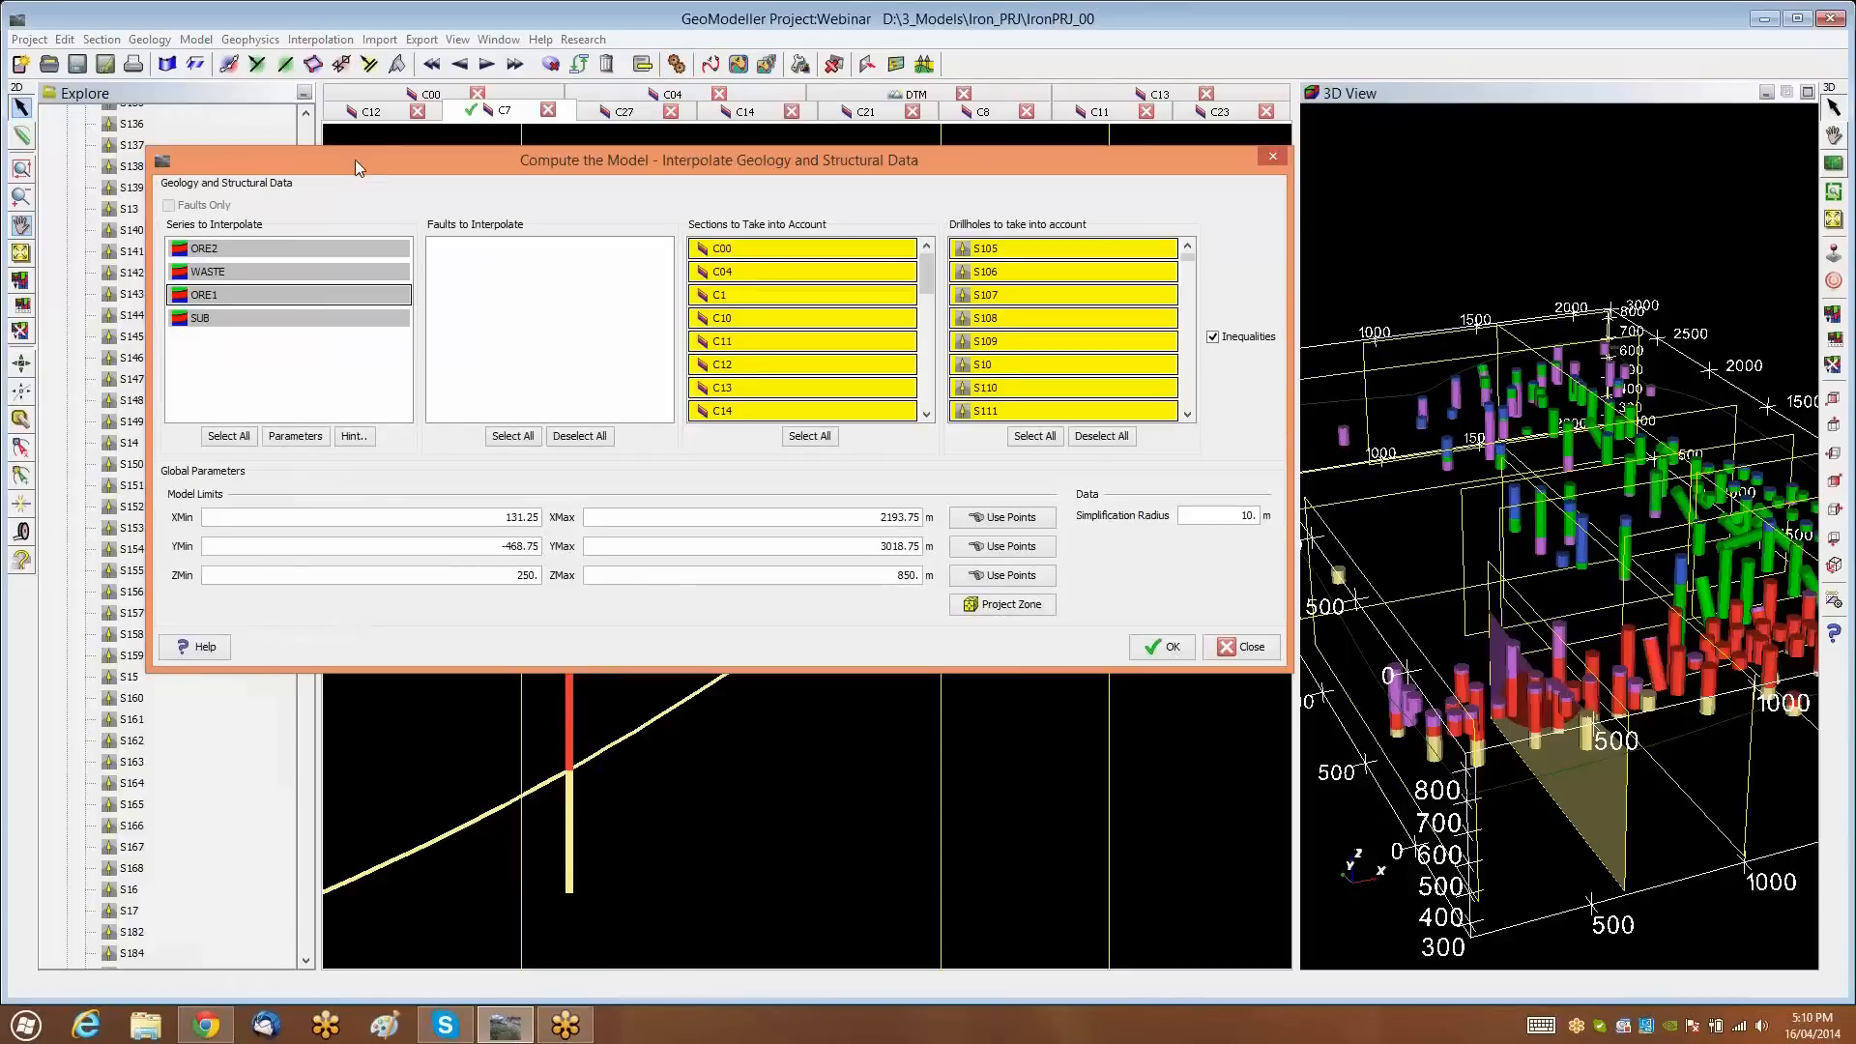
drag(356, 160, 530, 393)
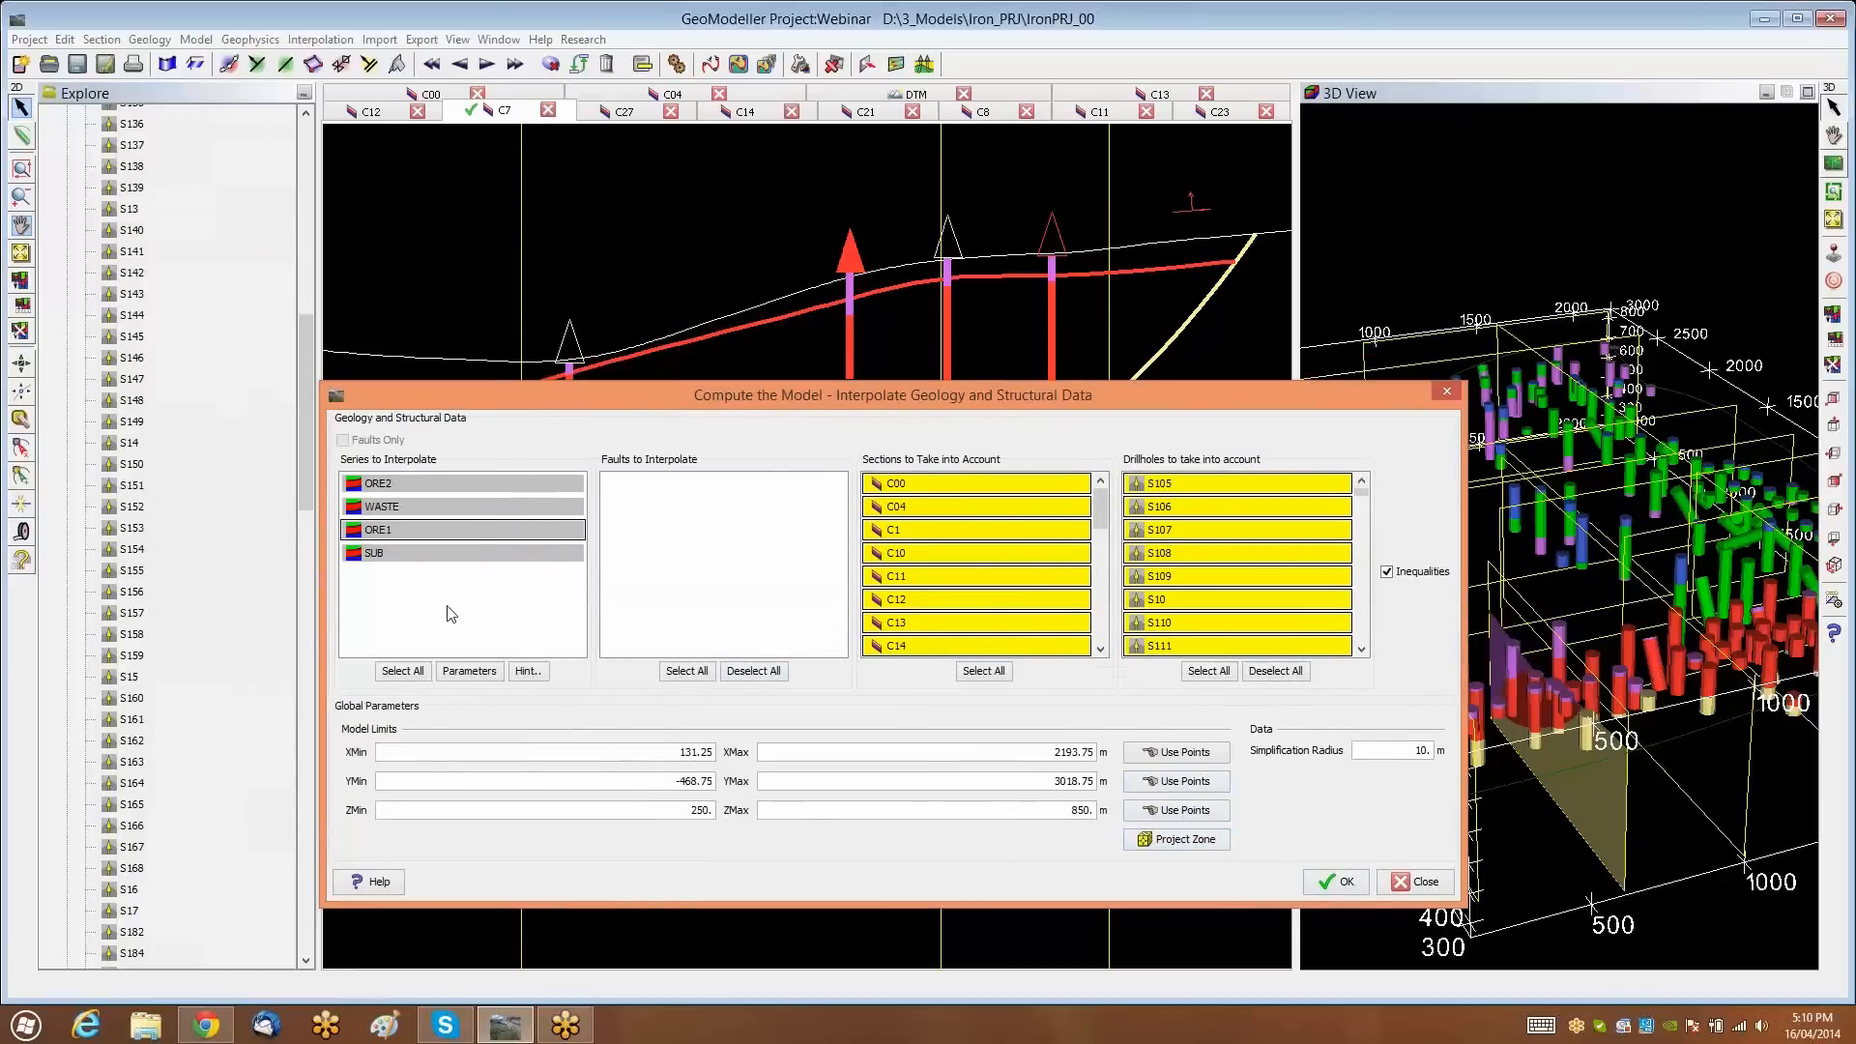
click(471, 673)
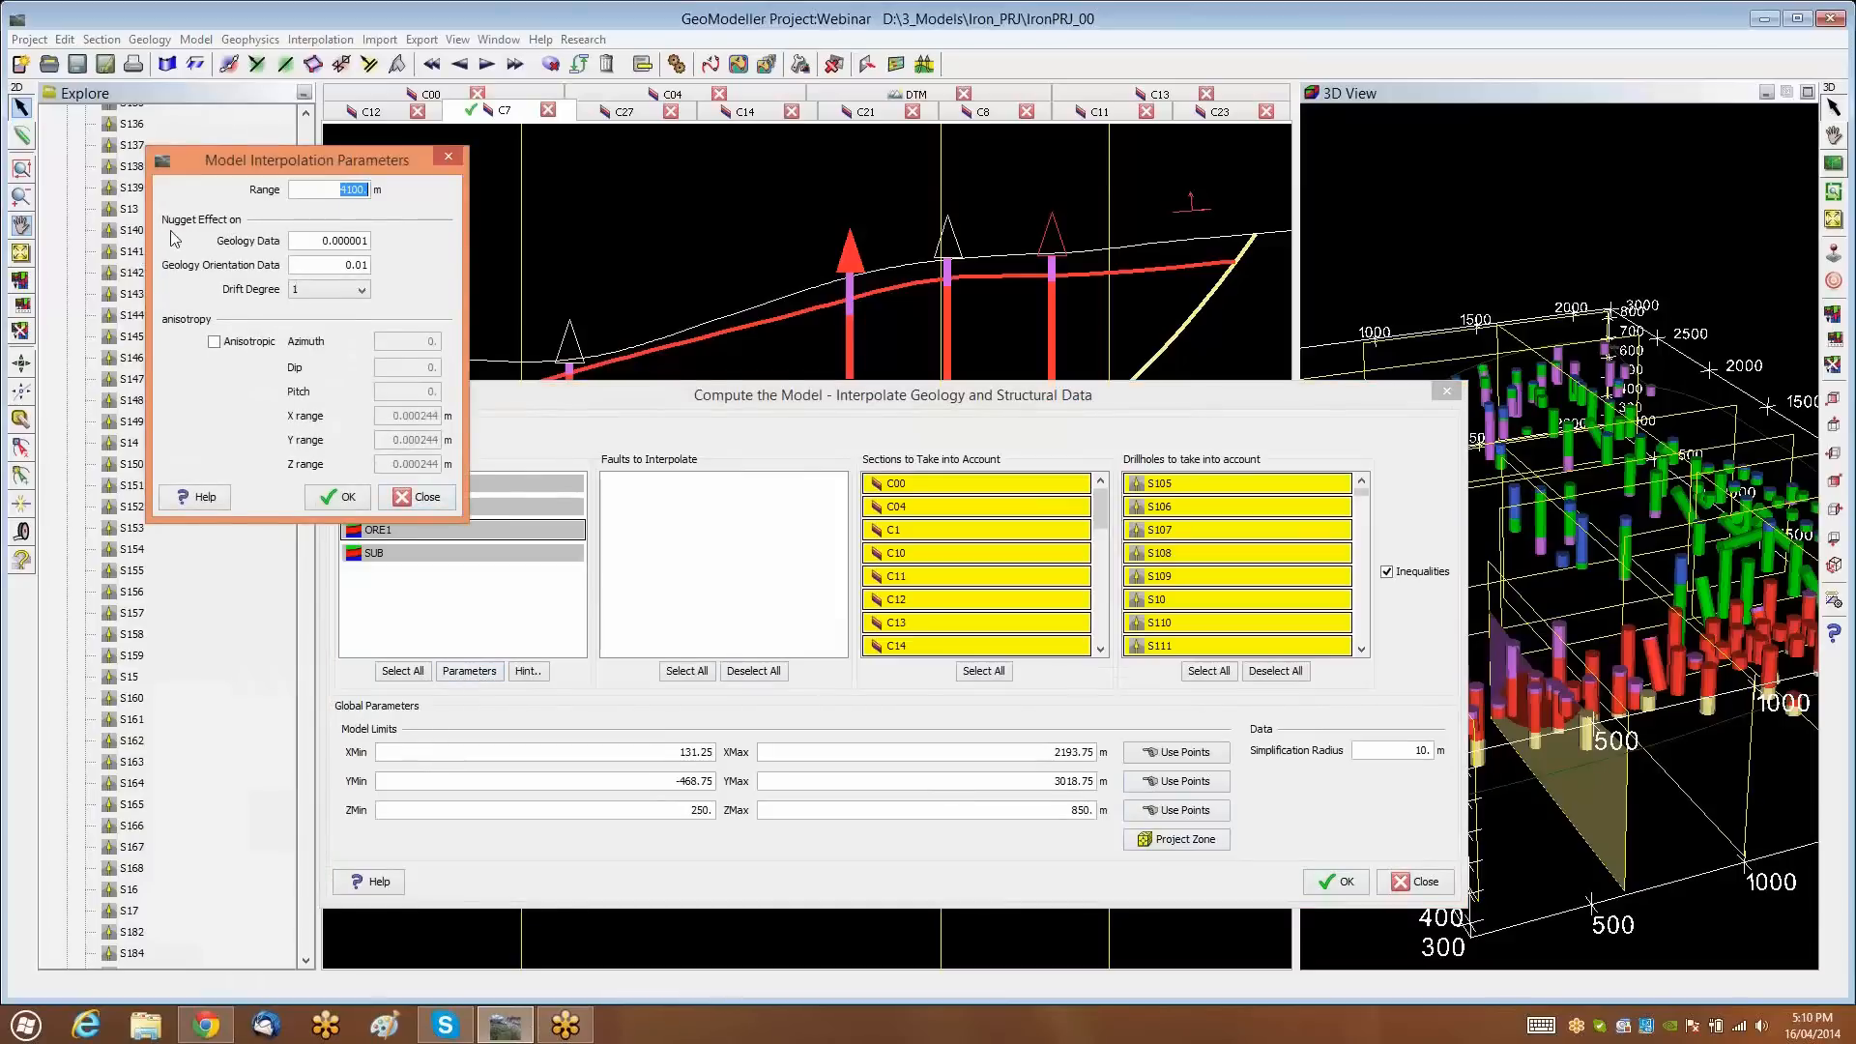
click(356, 242)
text(00)
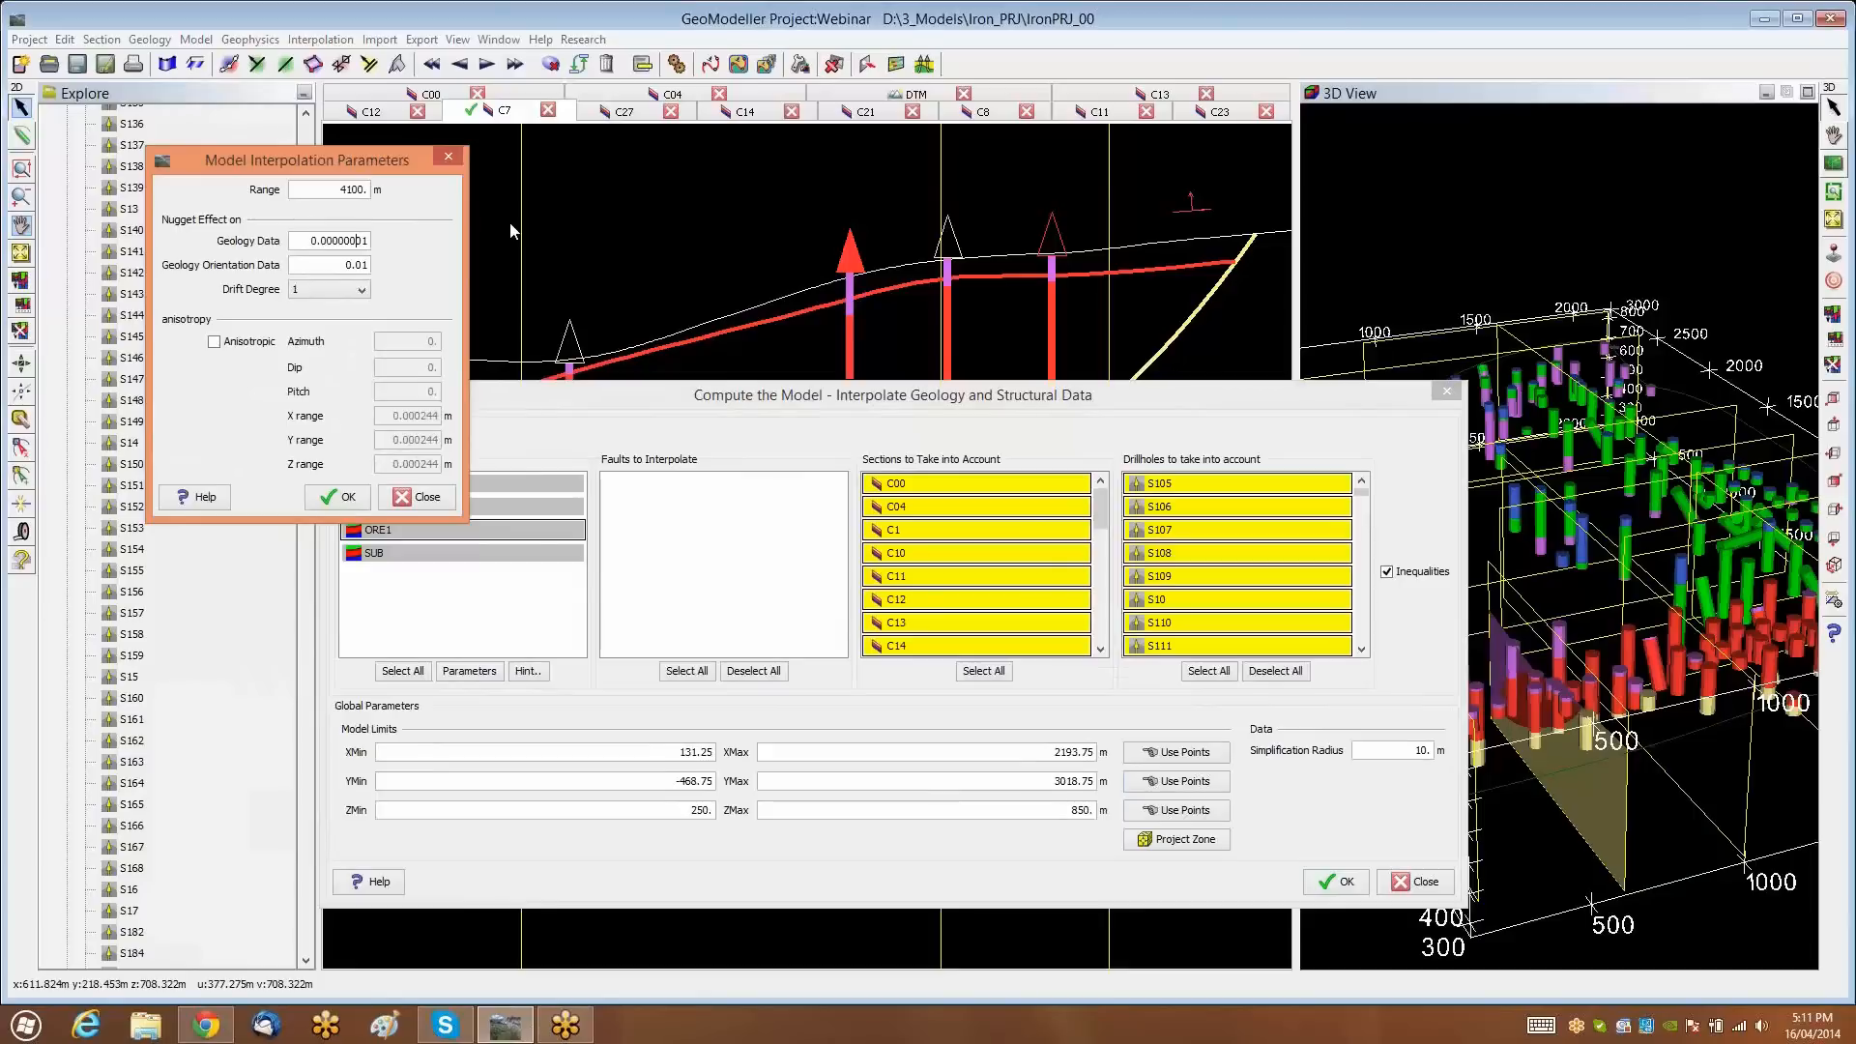
click(358, 504)
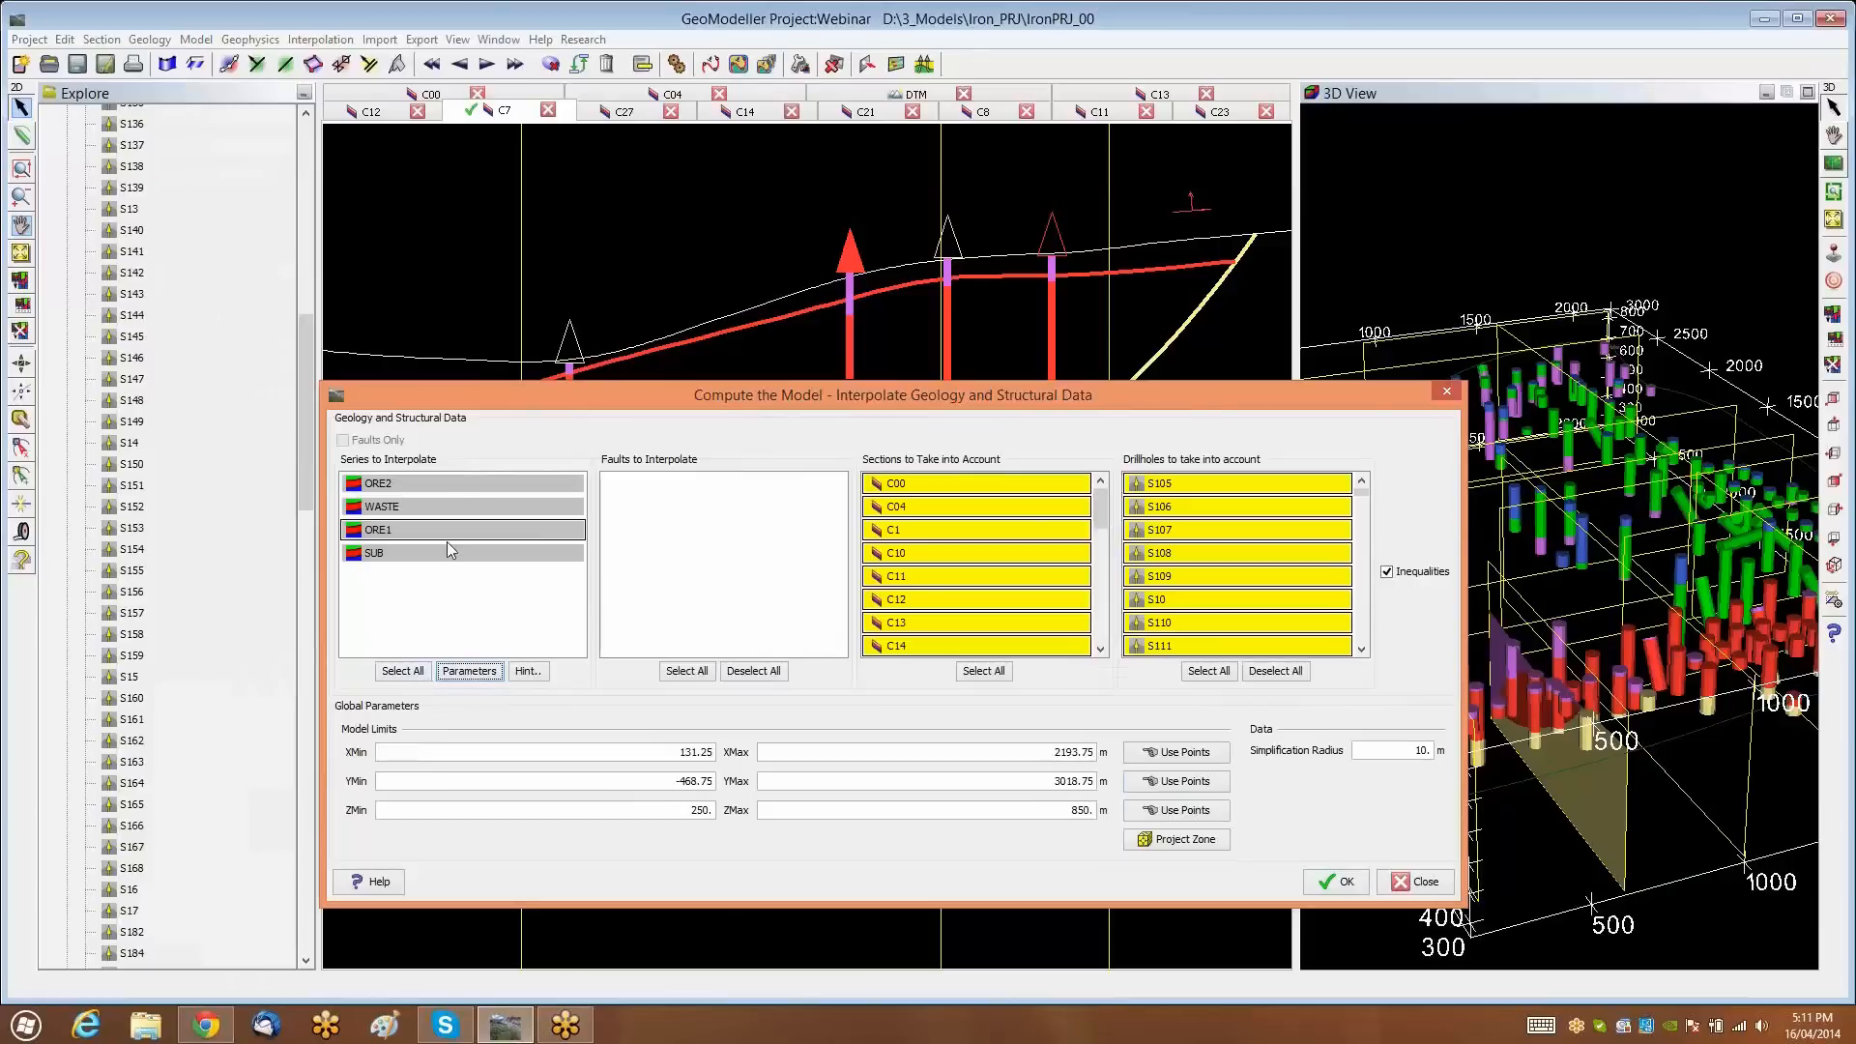
Recompute the model using all series, all sections and all drillholes
click(408, 672)
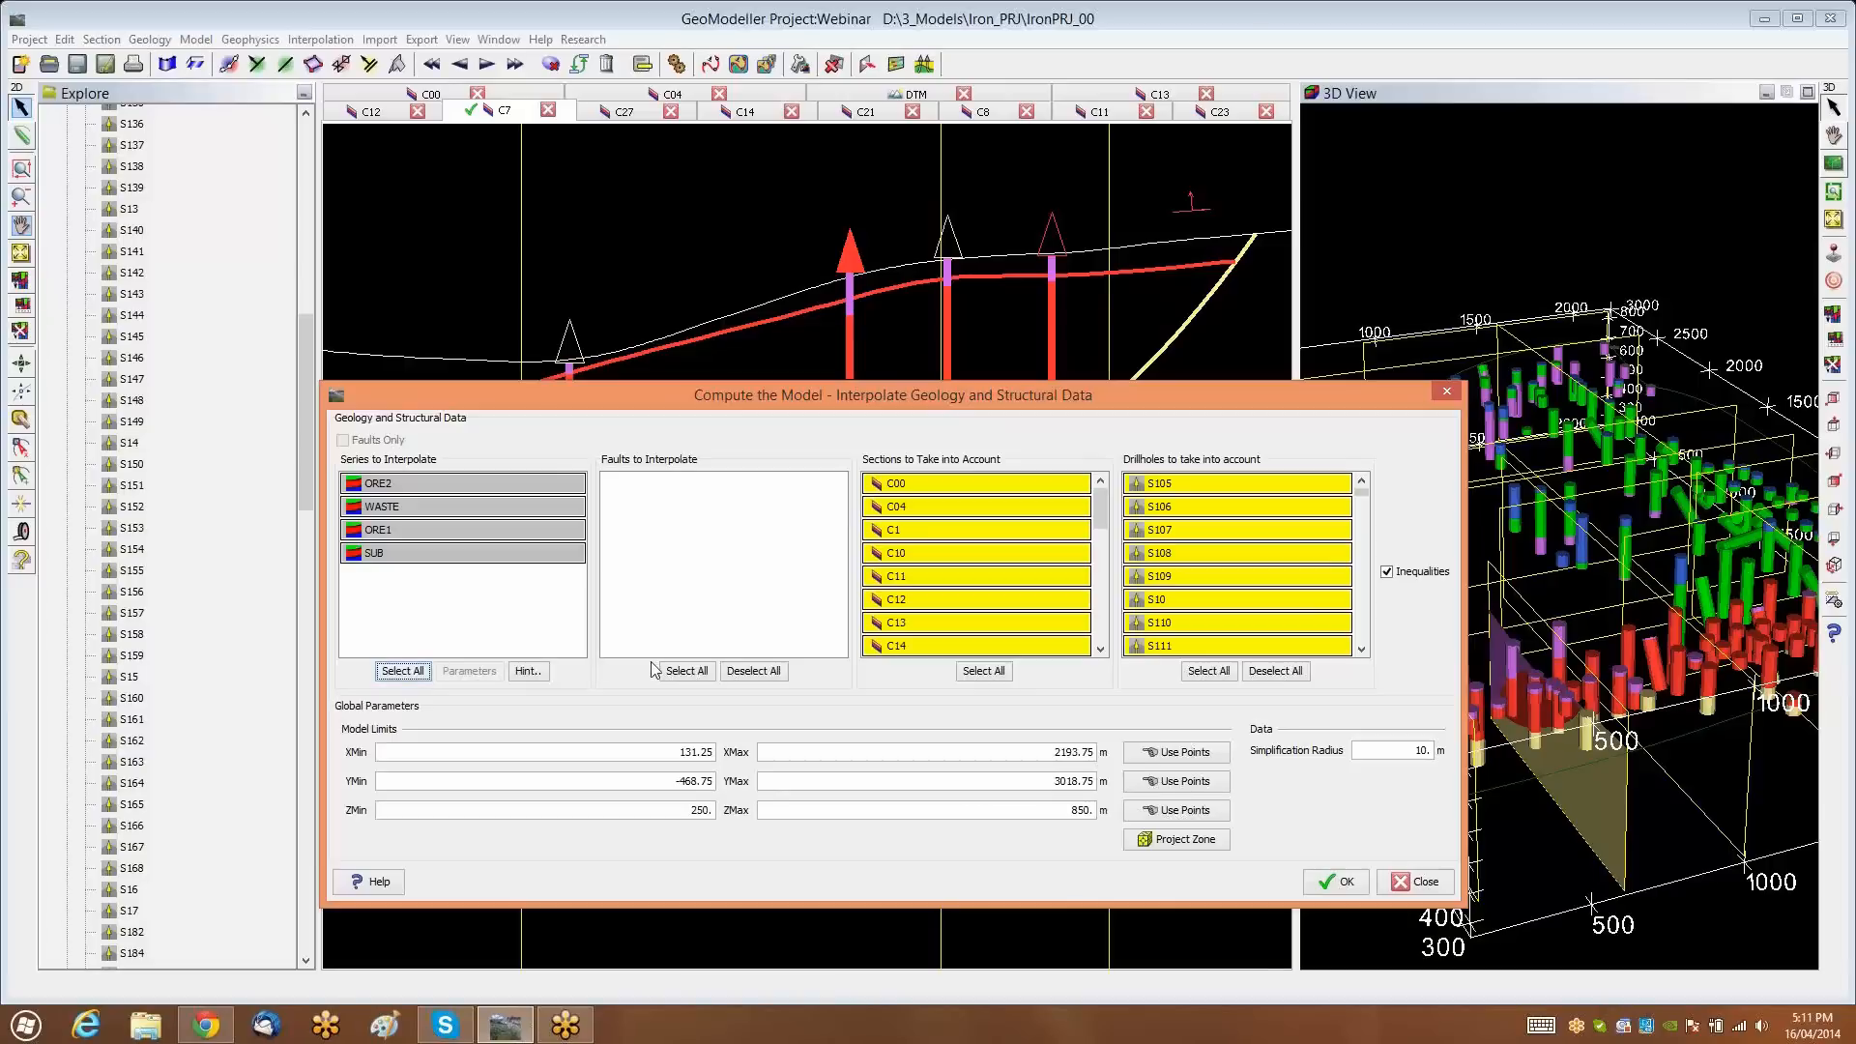
click(983, 671)
click(1216, 673)
click(1351, 885)
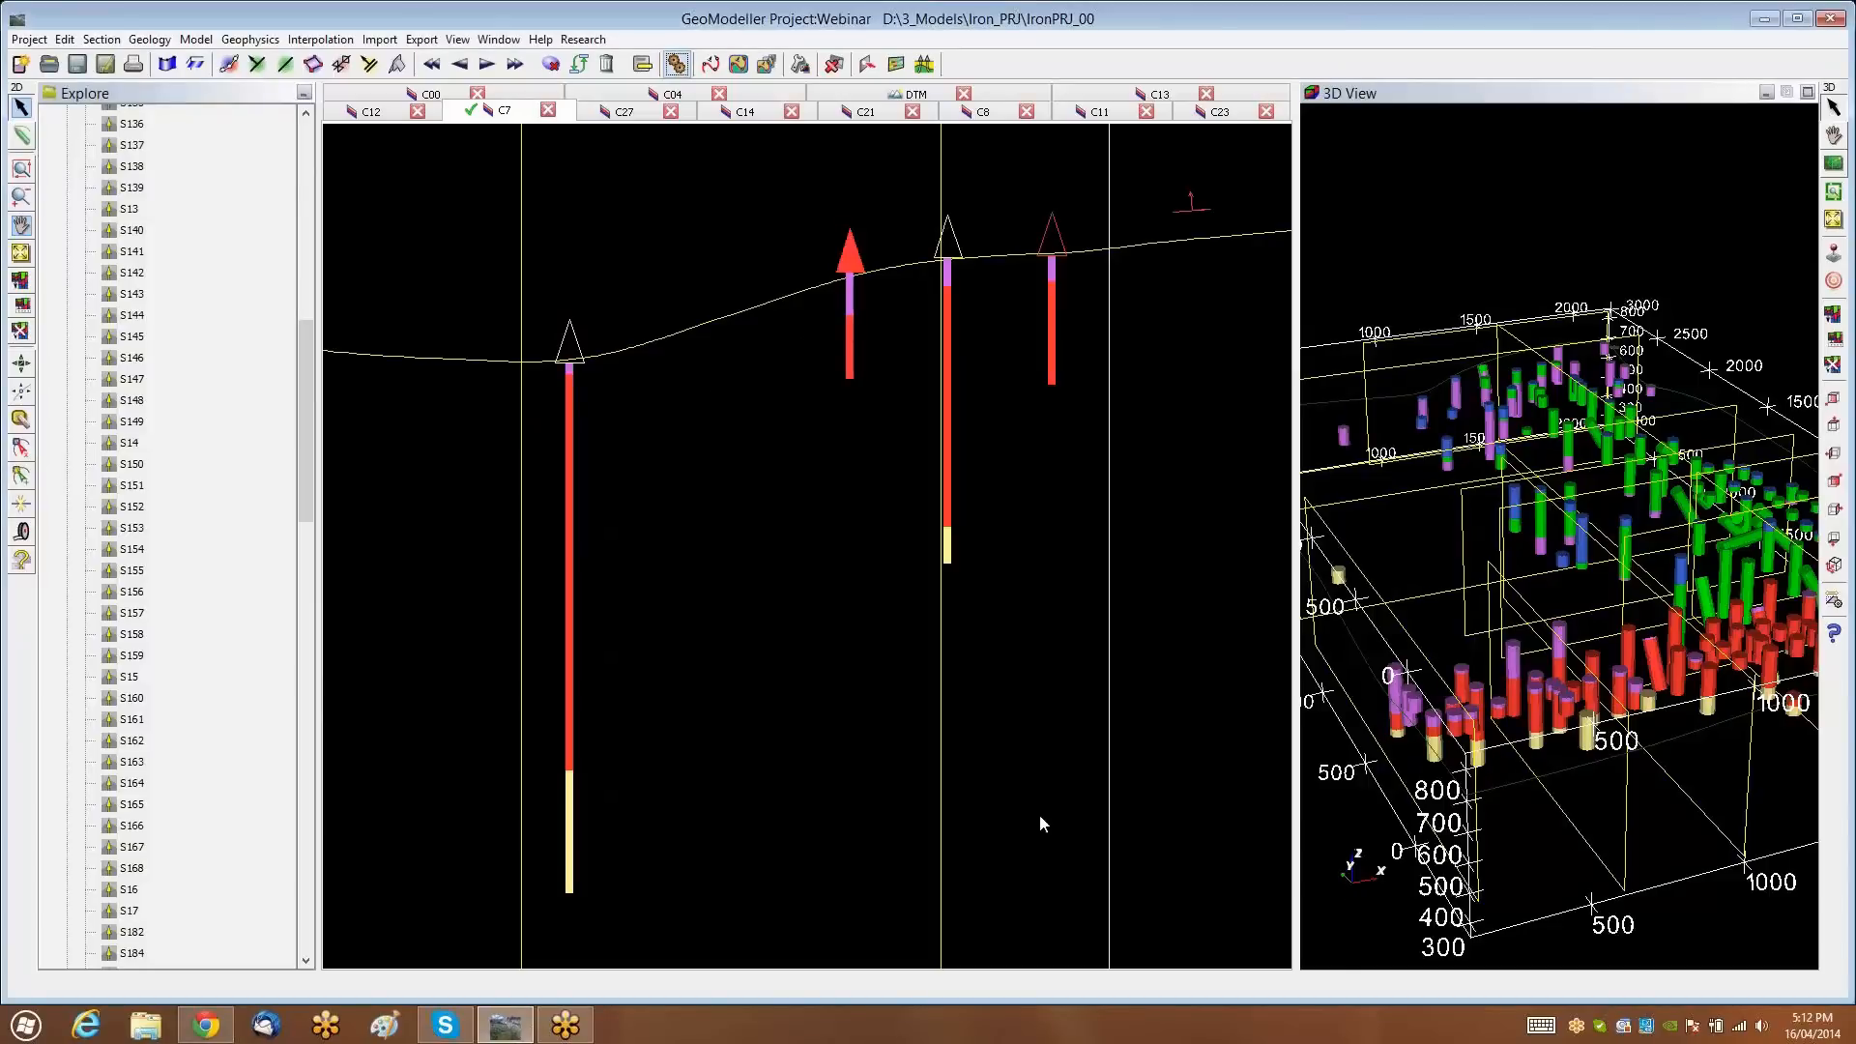
Plot the recomputed model on section C7 as formation lines without fill, using 50 by 50 nodes
click(711, 68)
click(201, 319)
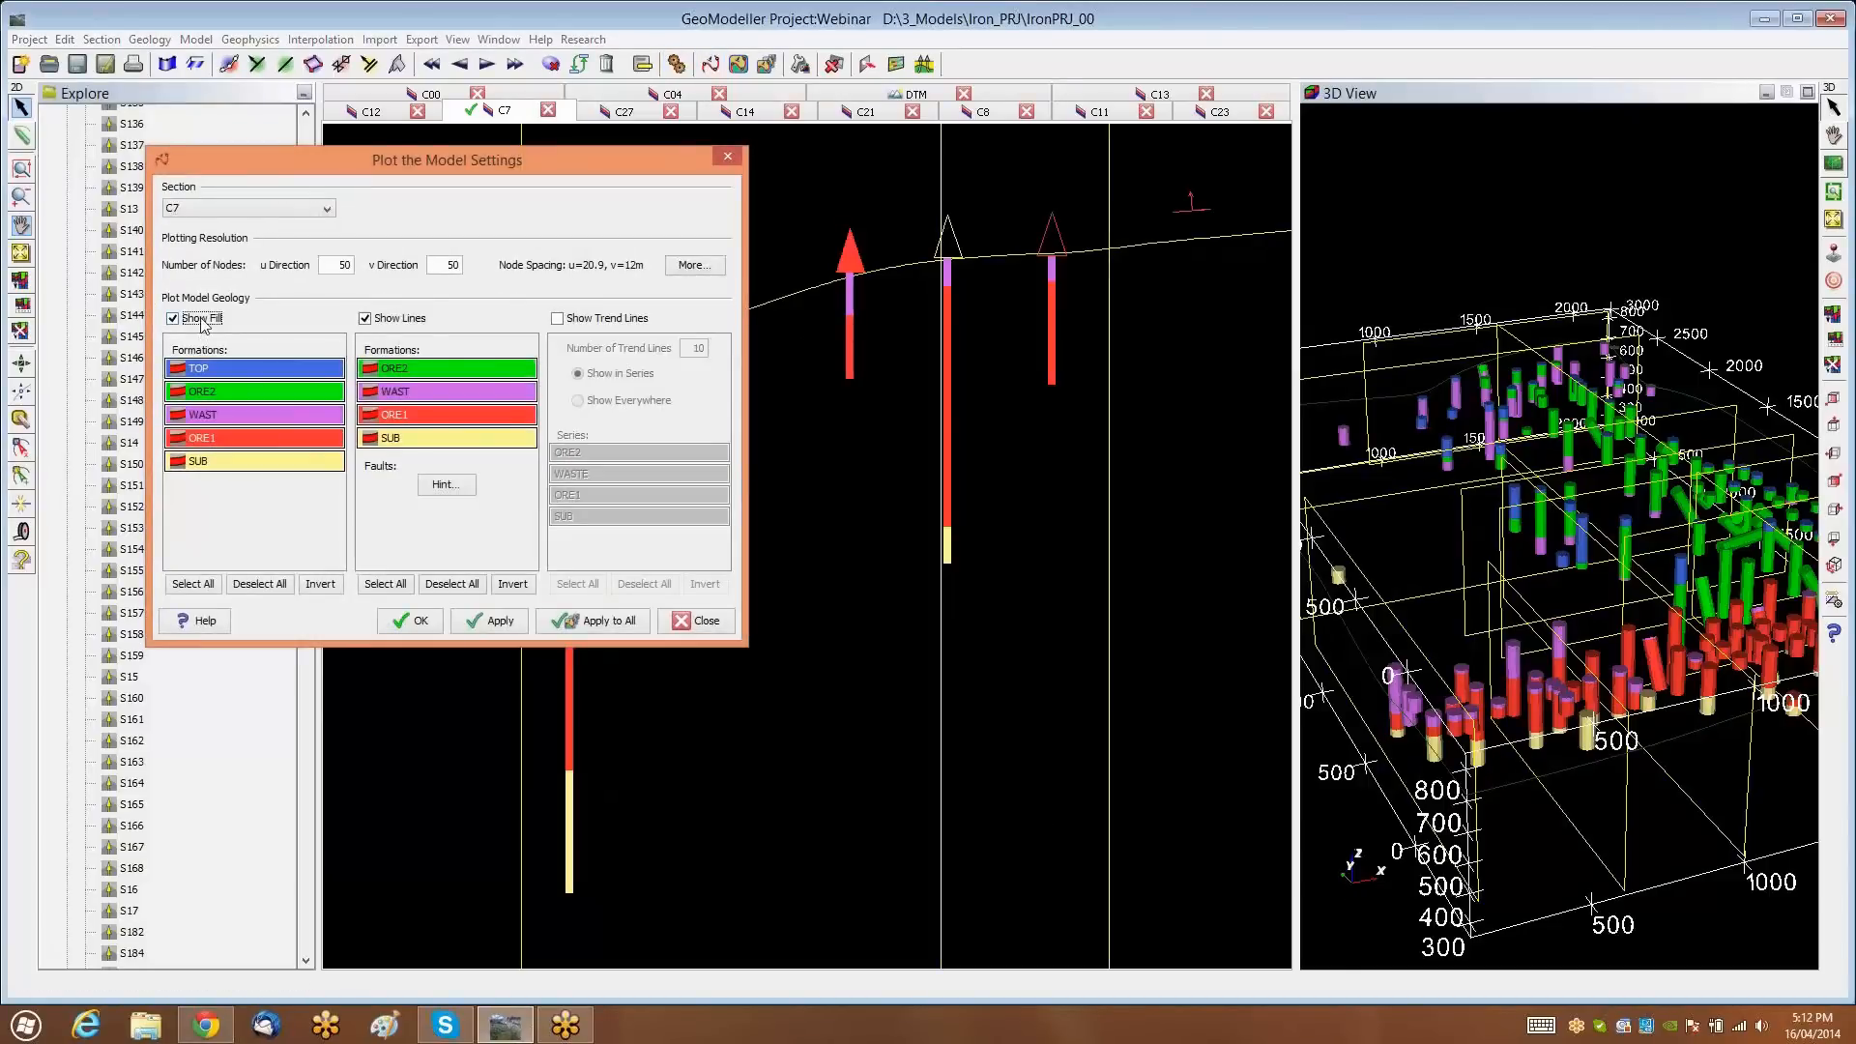
click(201, 320)
click(416, 621)
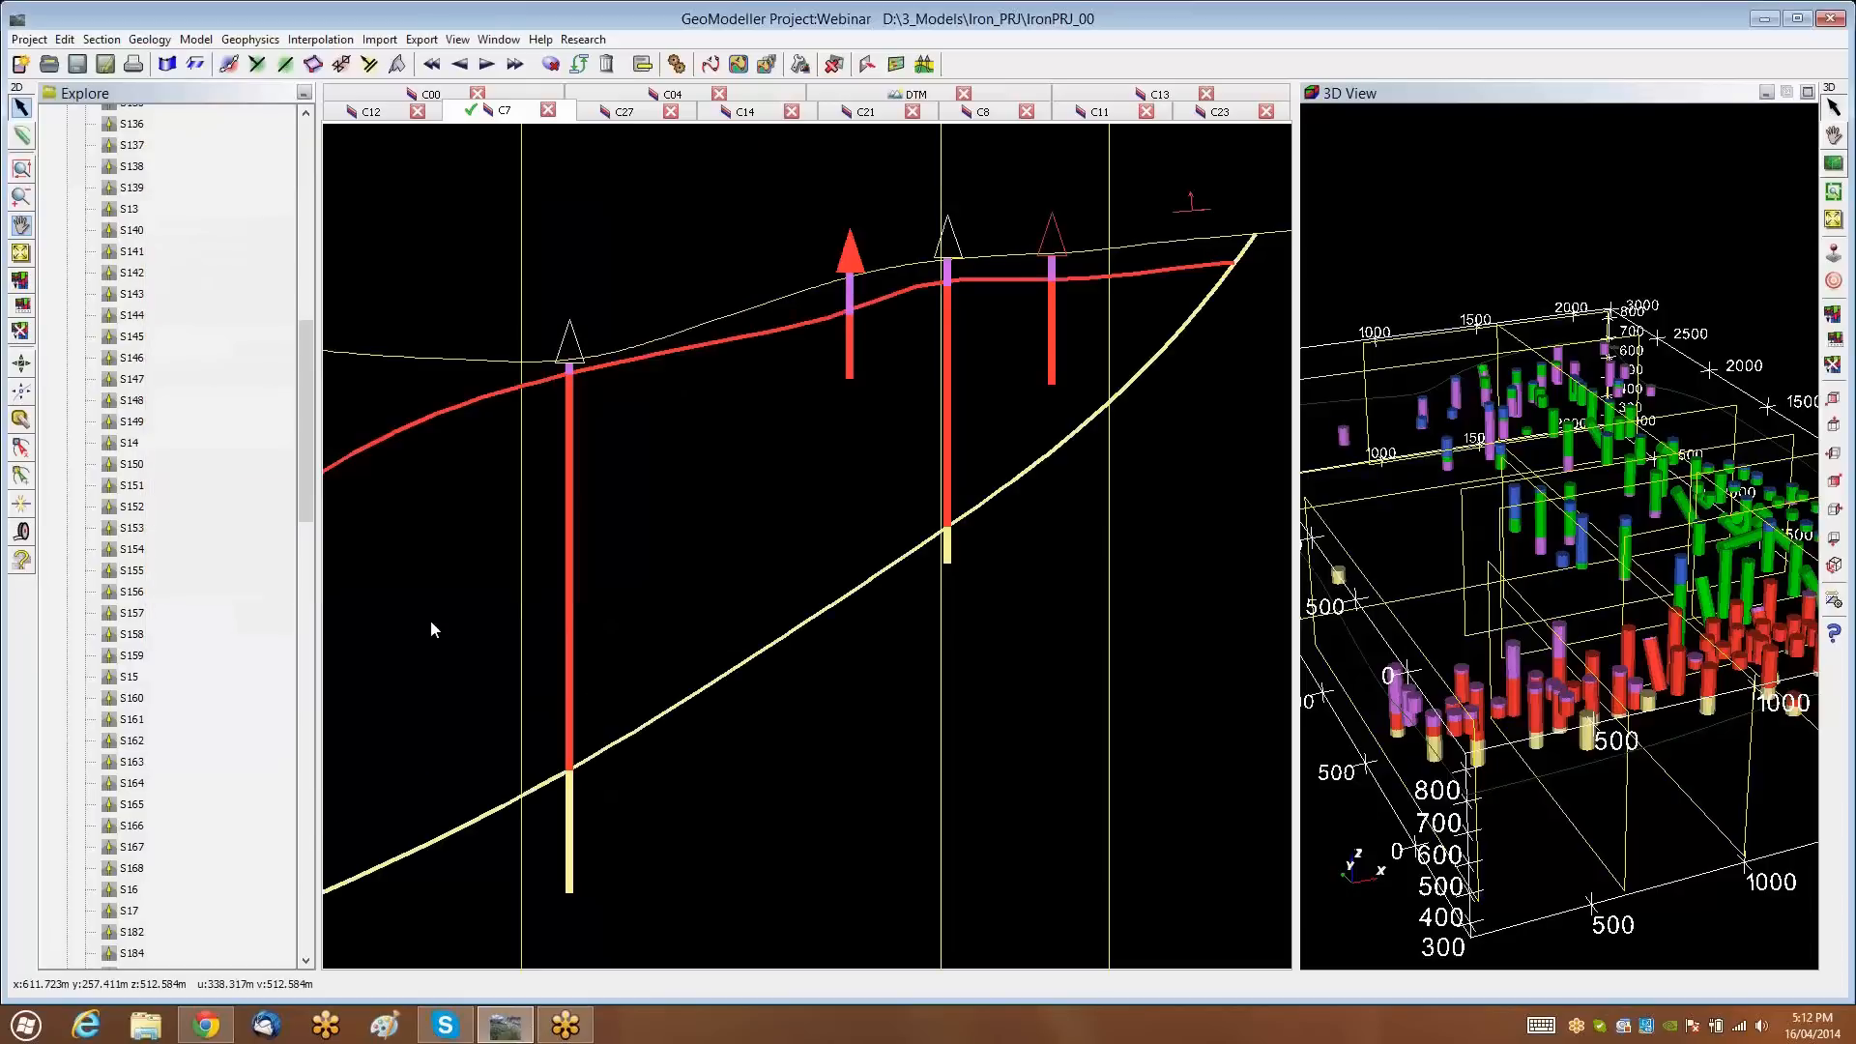
Examine the recomputed contacts around drillhole S75 on section C7 and check its geological log against the new model
click(593, 511)
scroll(700, 426, up, 2)
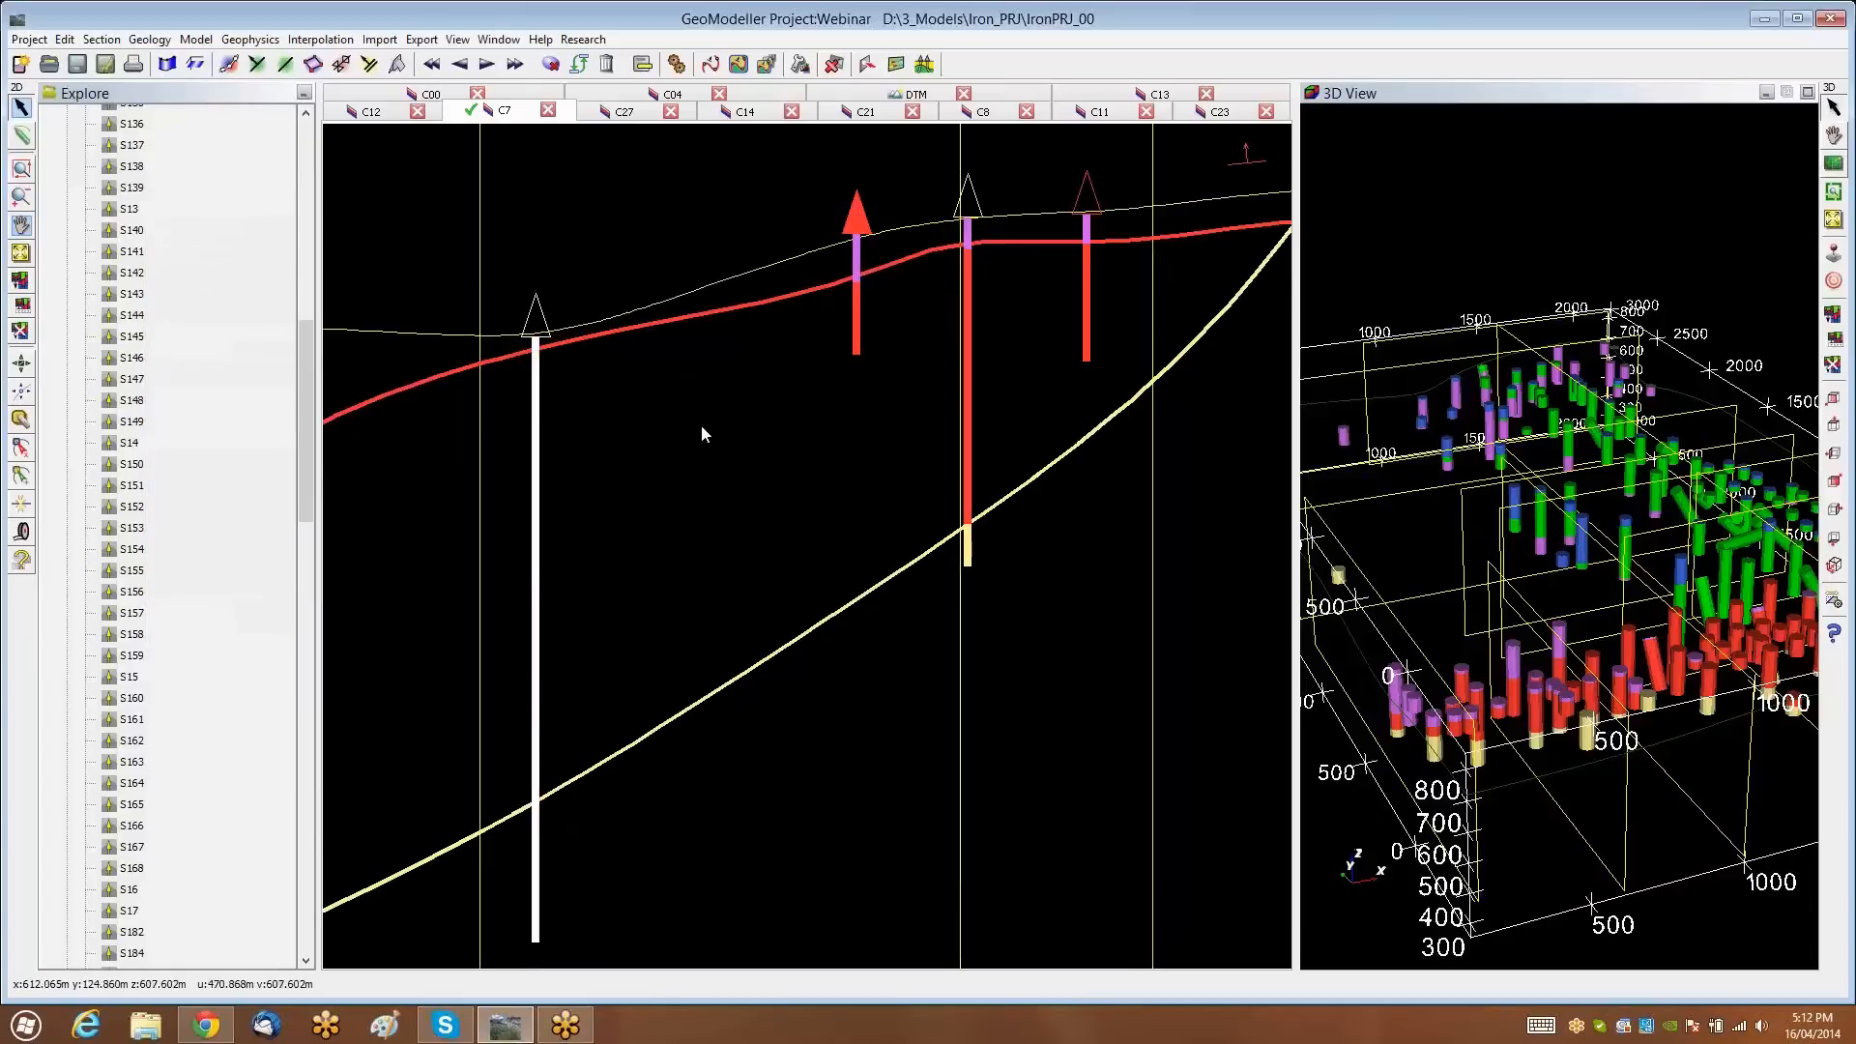
click(844, 290)
click(591, 205)
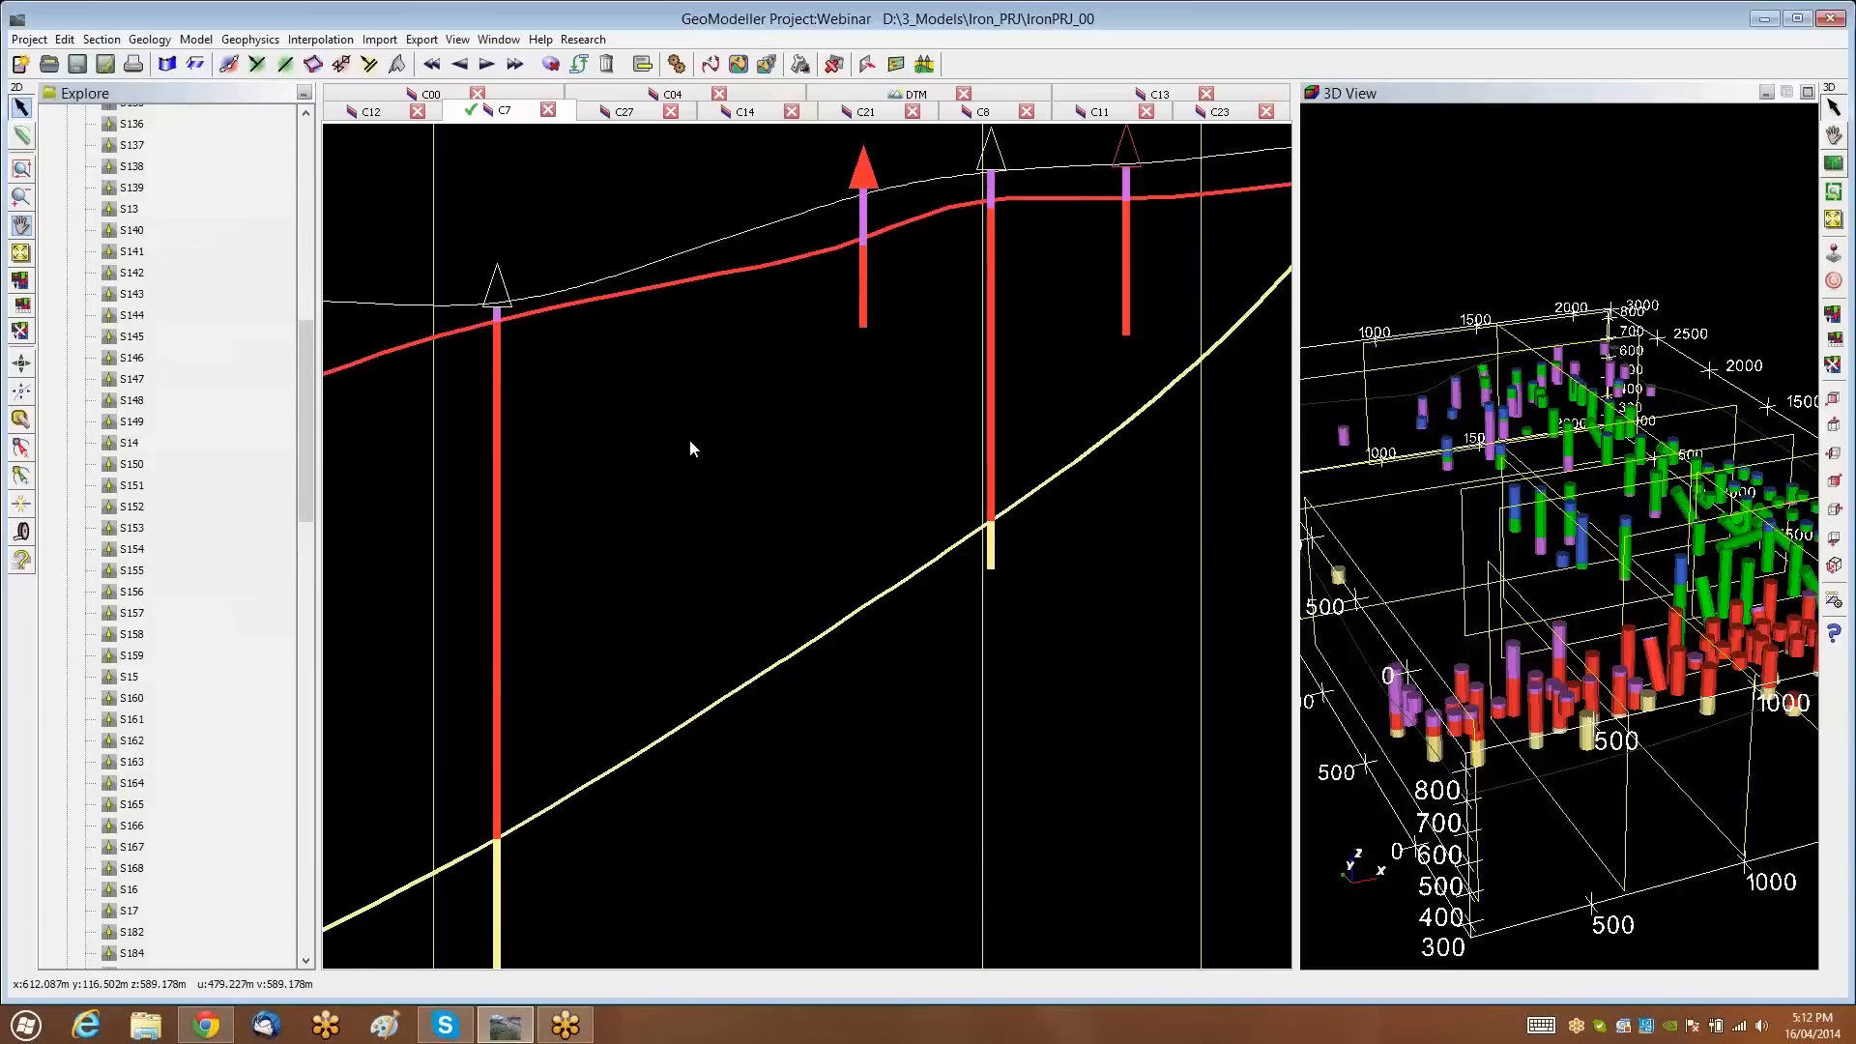
scroll(693, 449, down, 1)
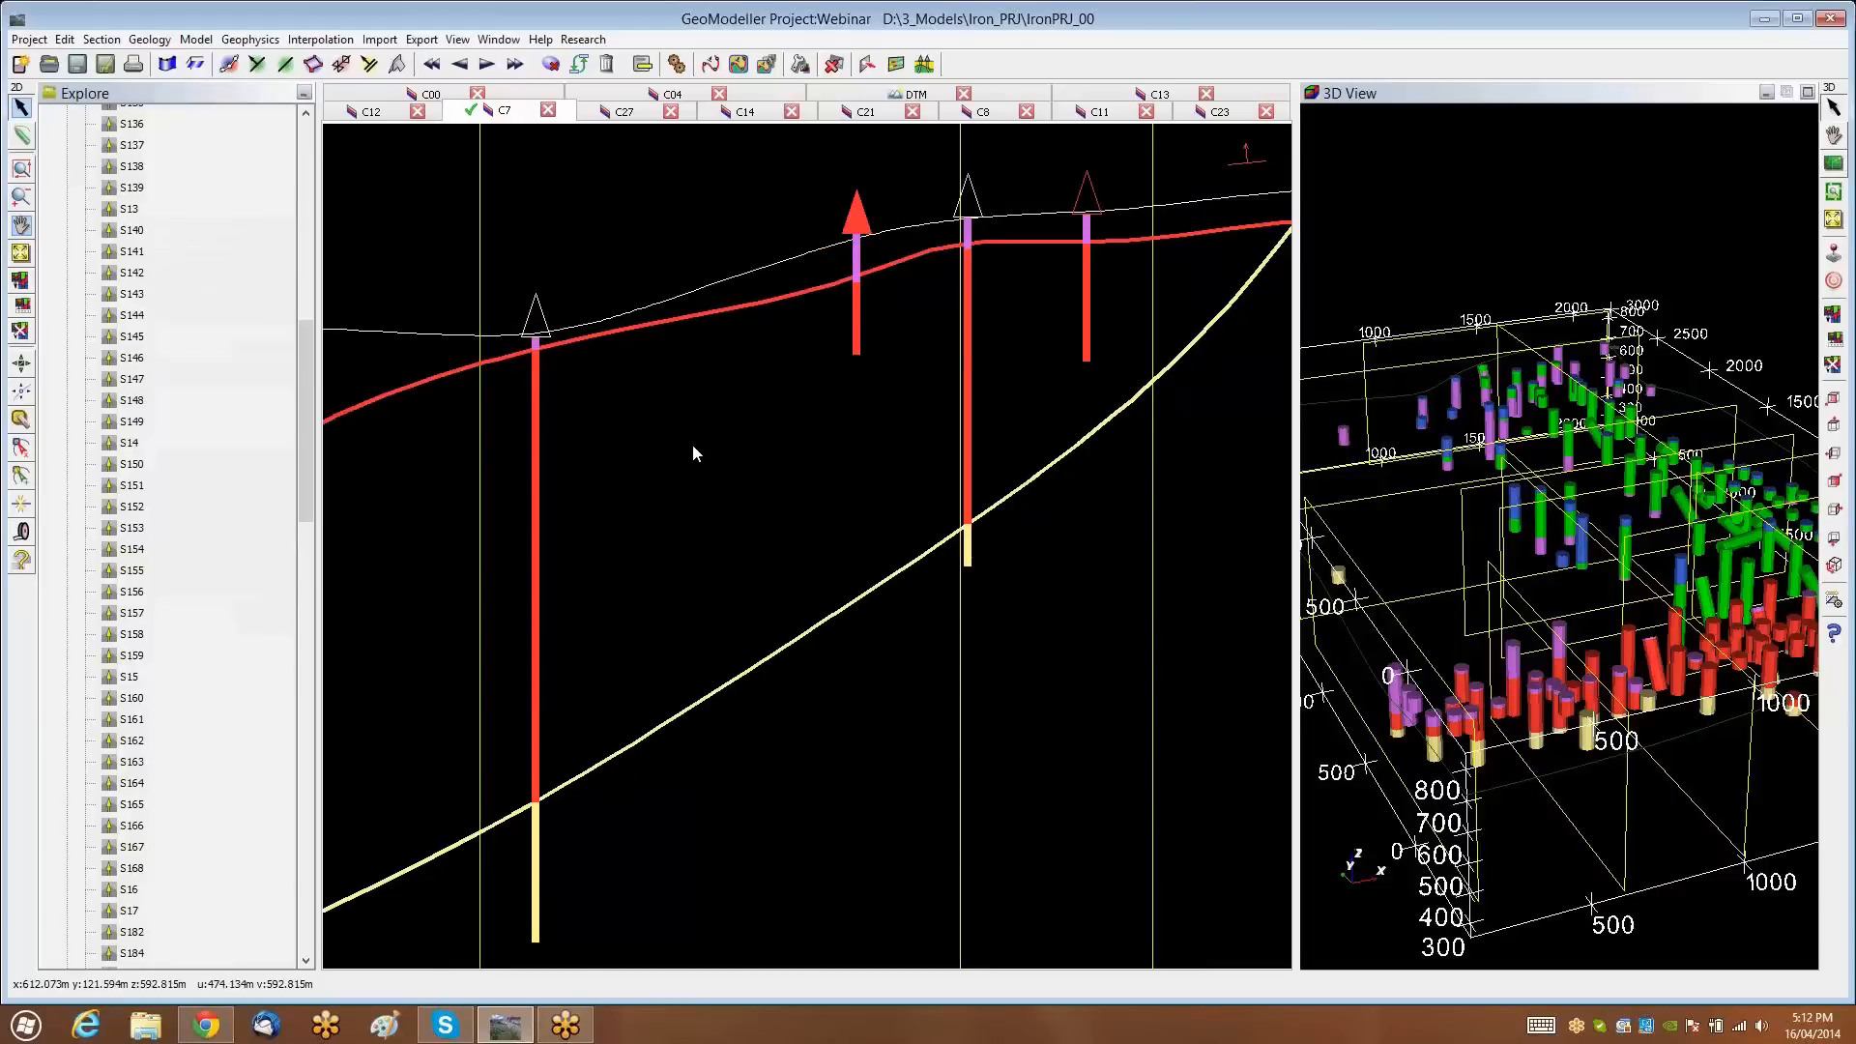
click(857, 324)
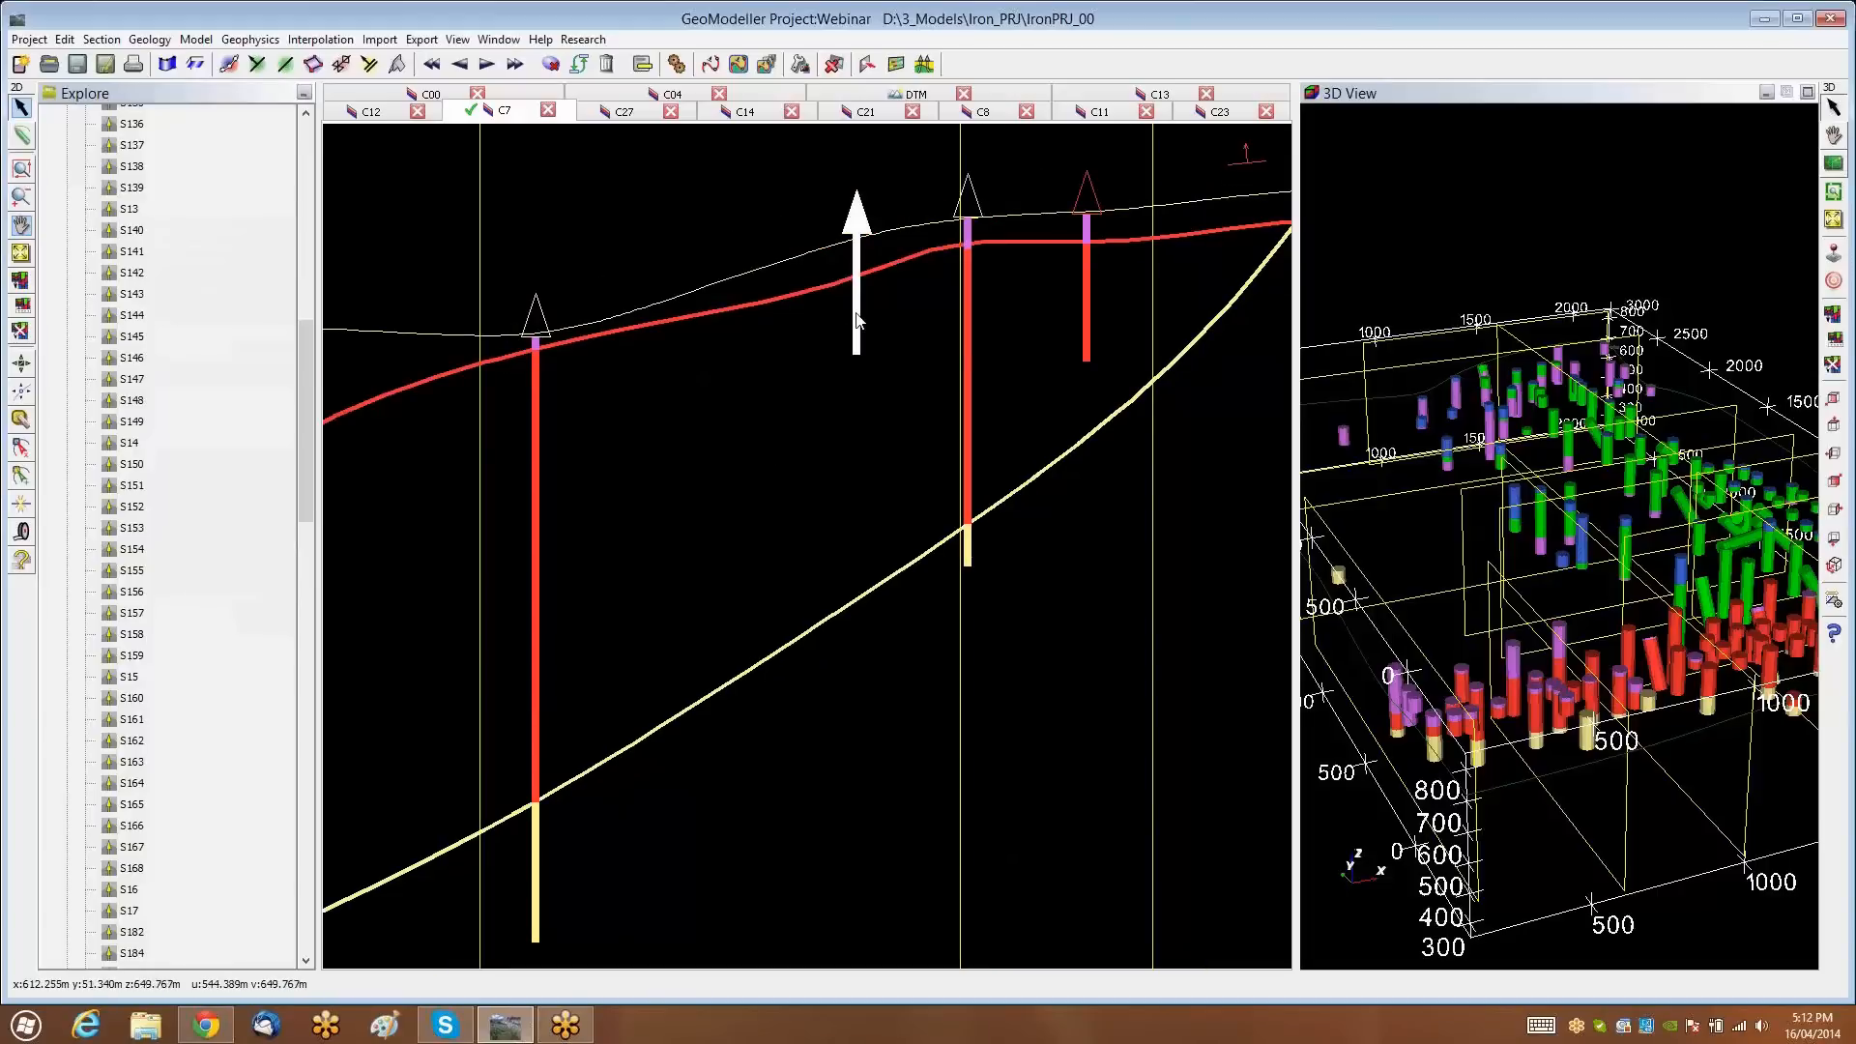
right_click(858, 320)
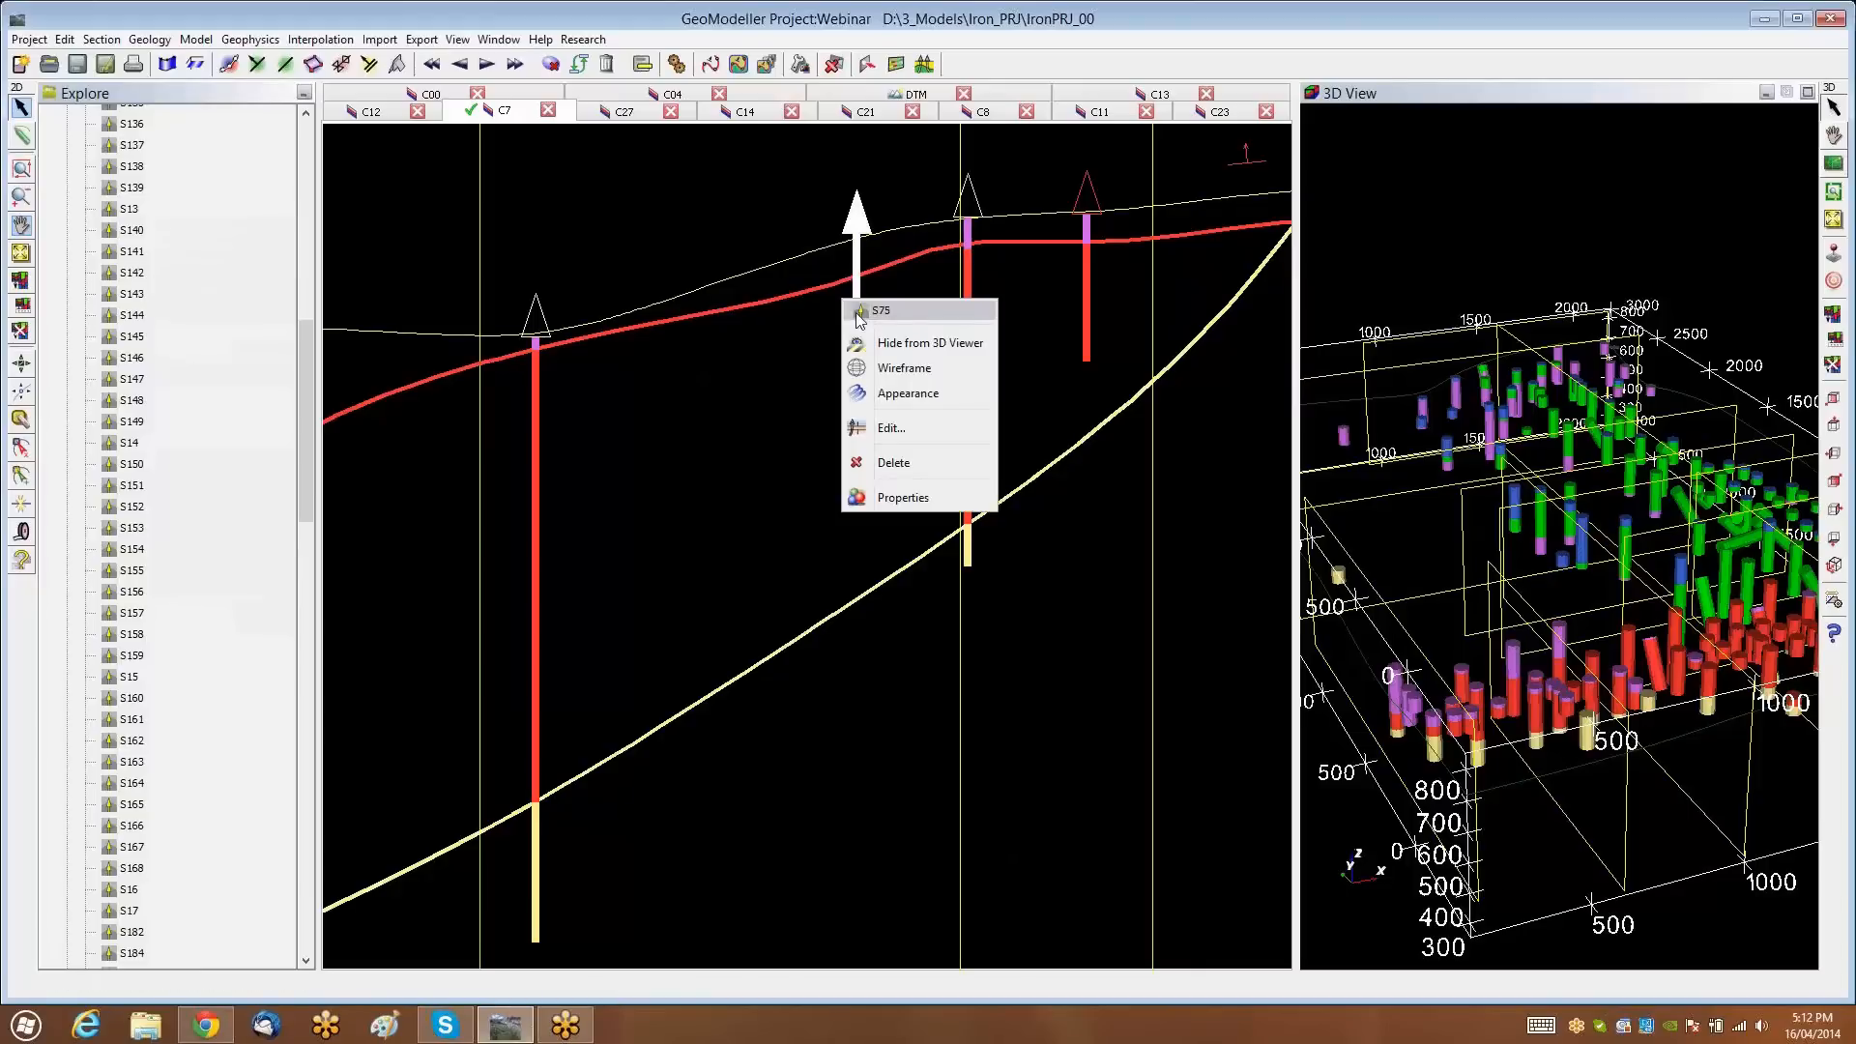
click(891, 429)
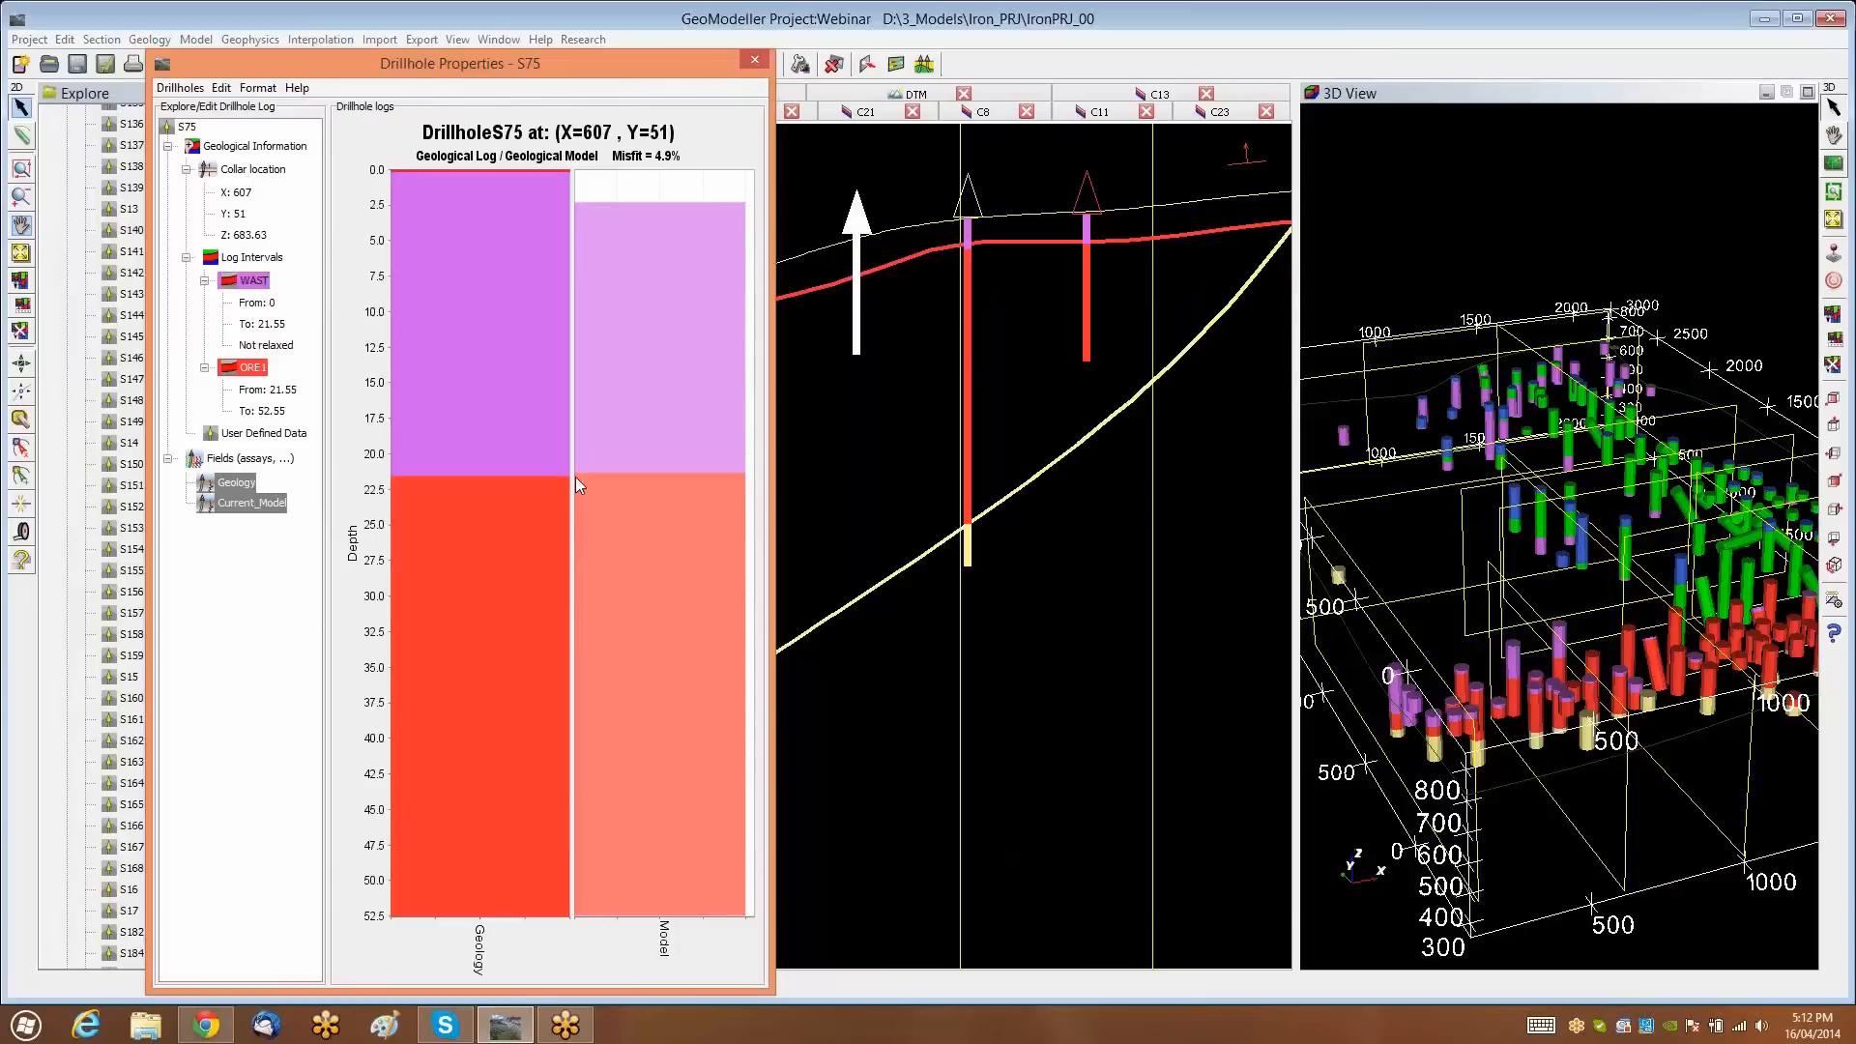
click(756, 61)
Compare the recomputed model with the drillhole observations using a precision of 1
click(196, 41)
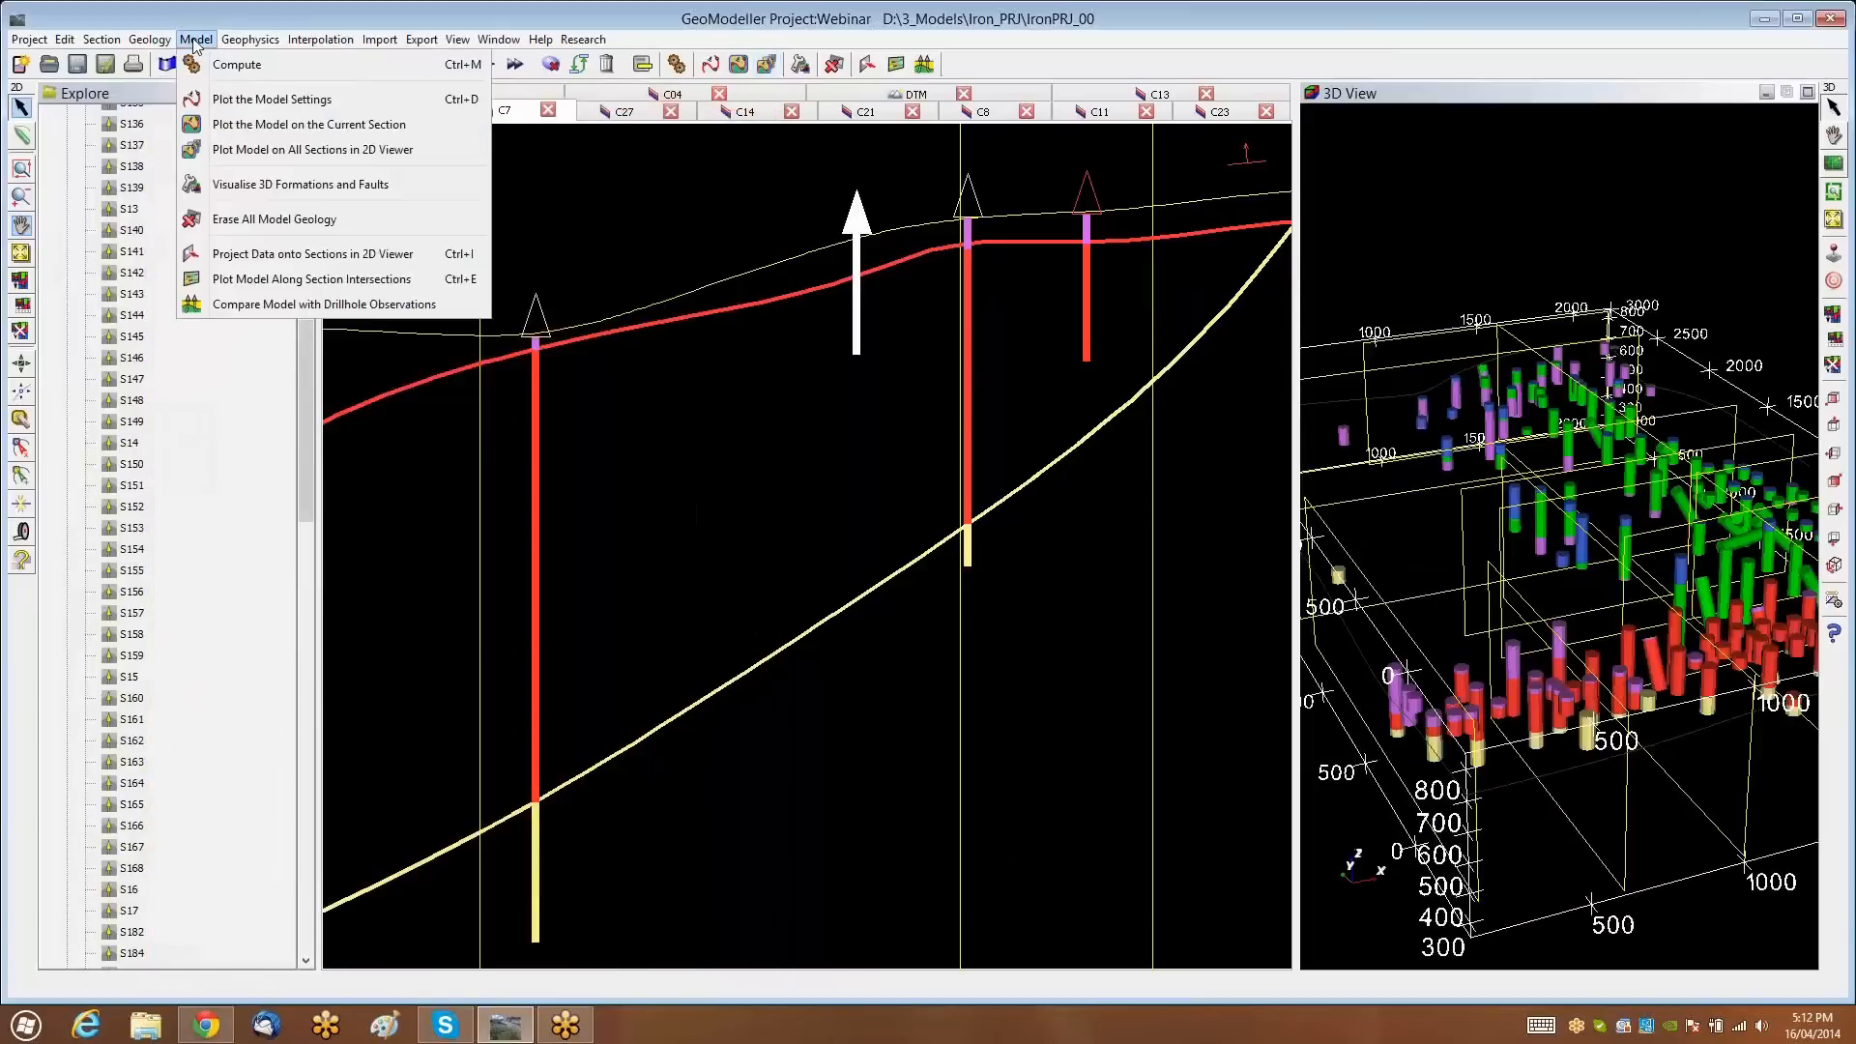
click(250, 305)
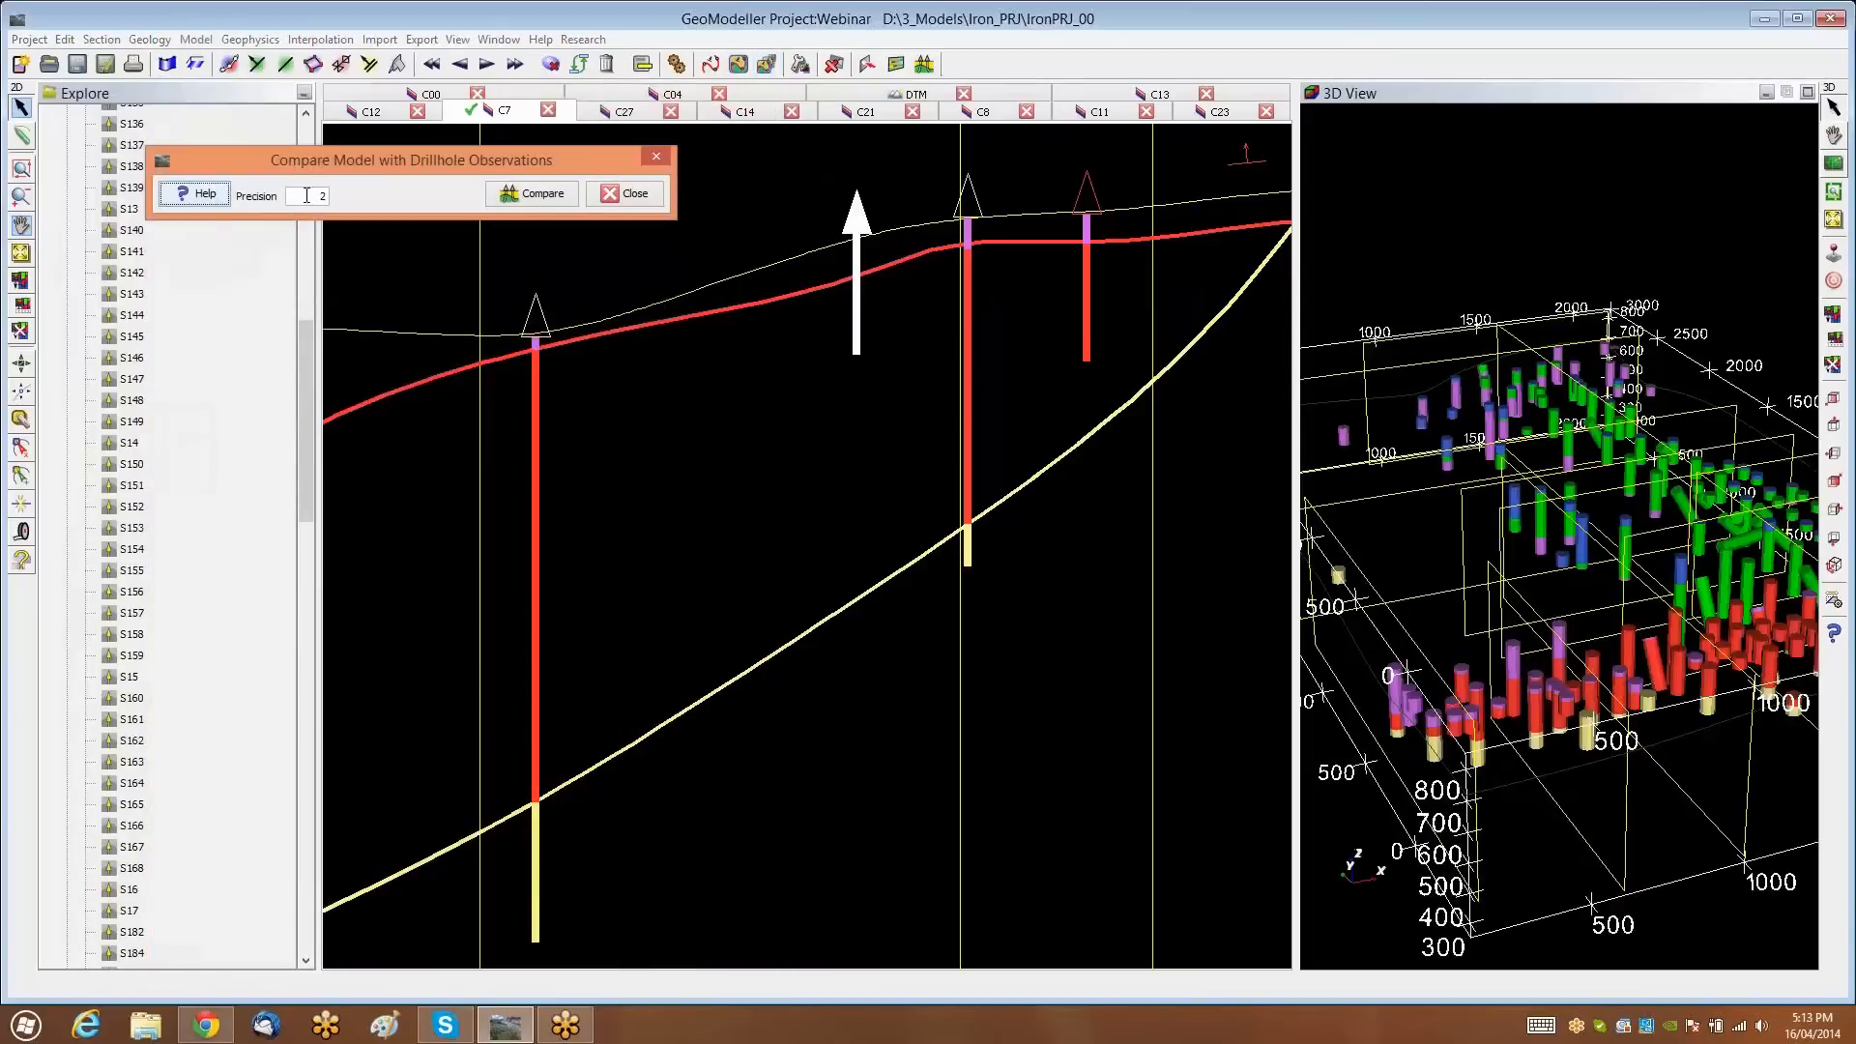
drag(307, 195, 350, 196)
click(552, 197)
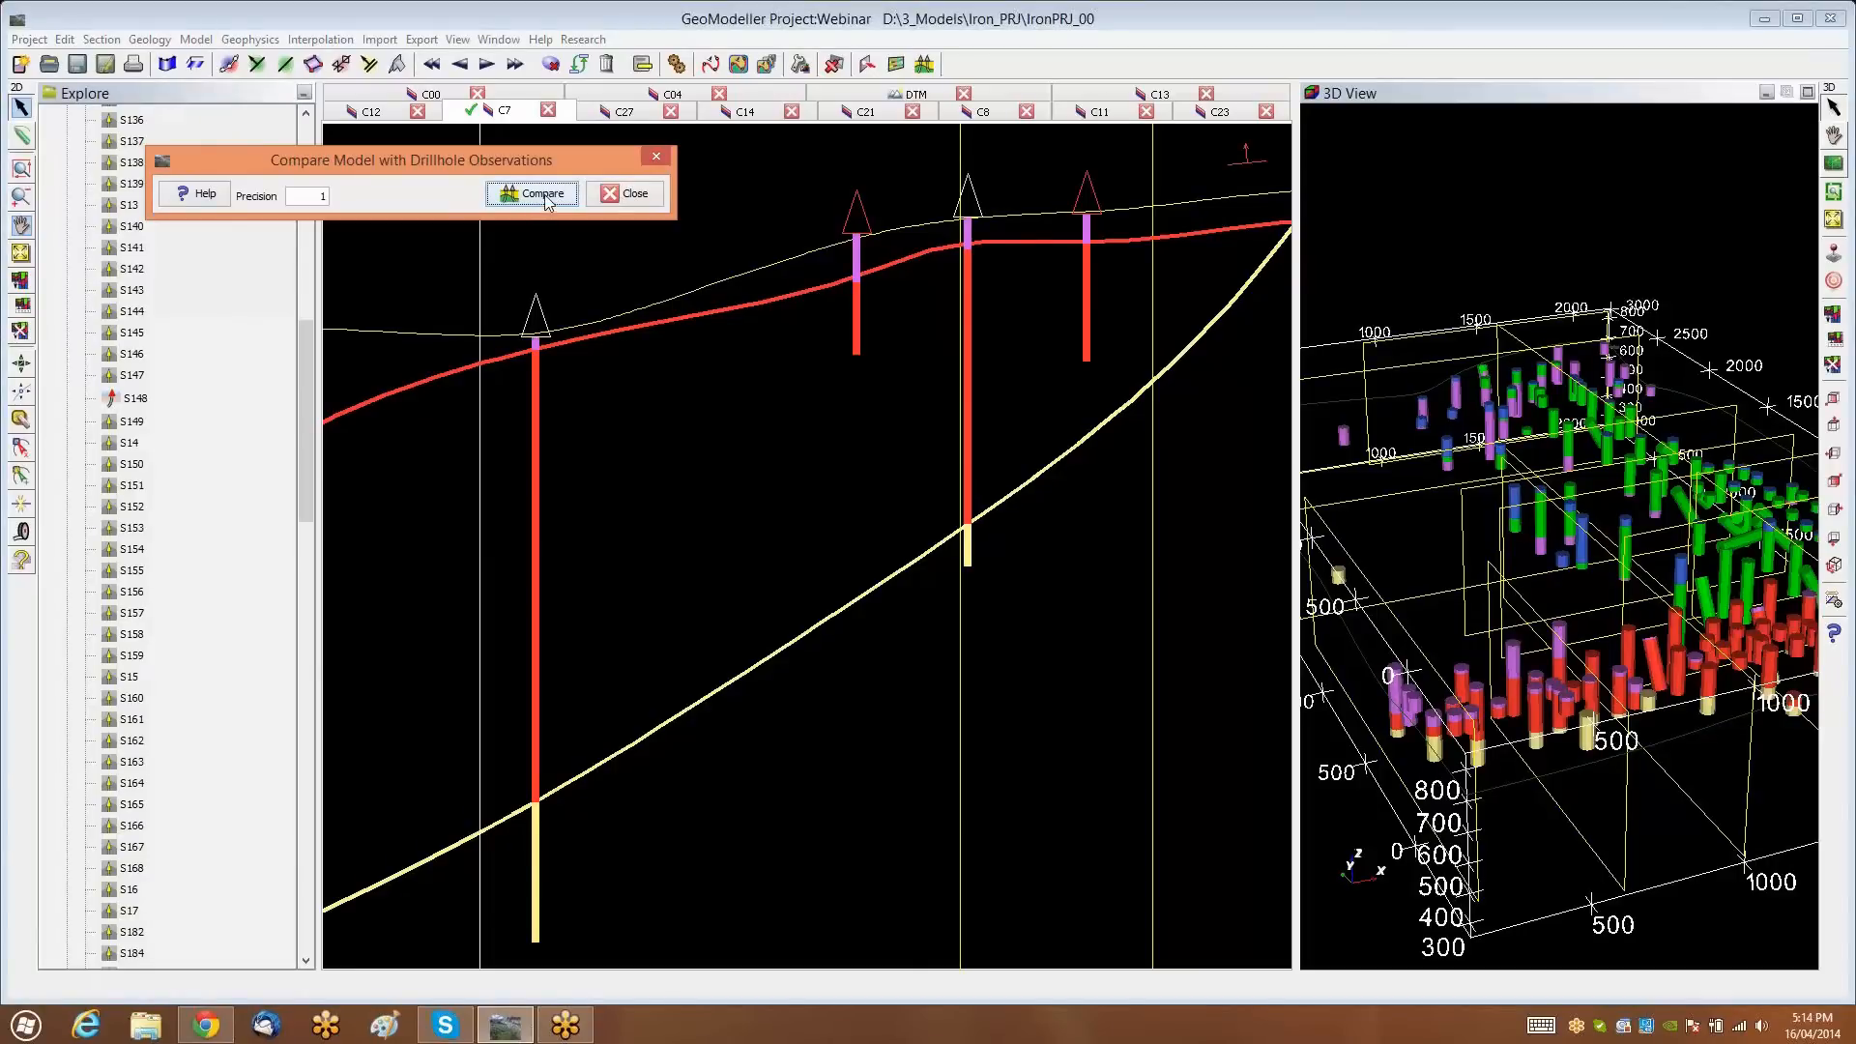
Close the drillhole comparison and bring up the DTM section with the project tree's drillhole list collapsed
click(642, 195)
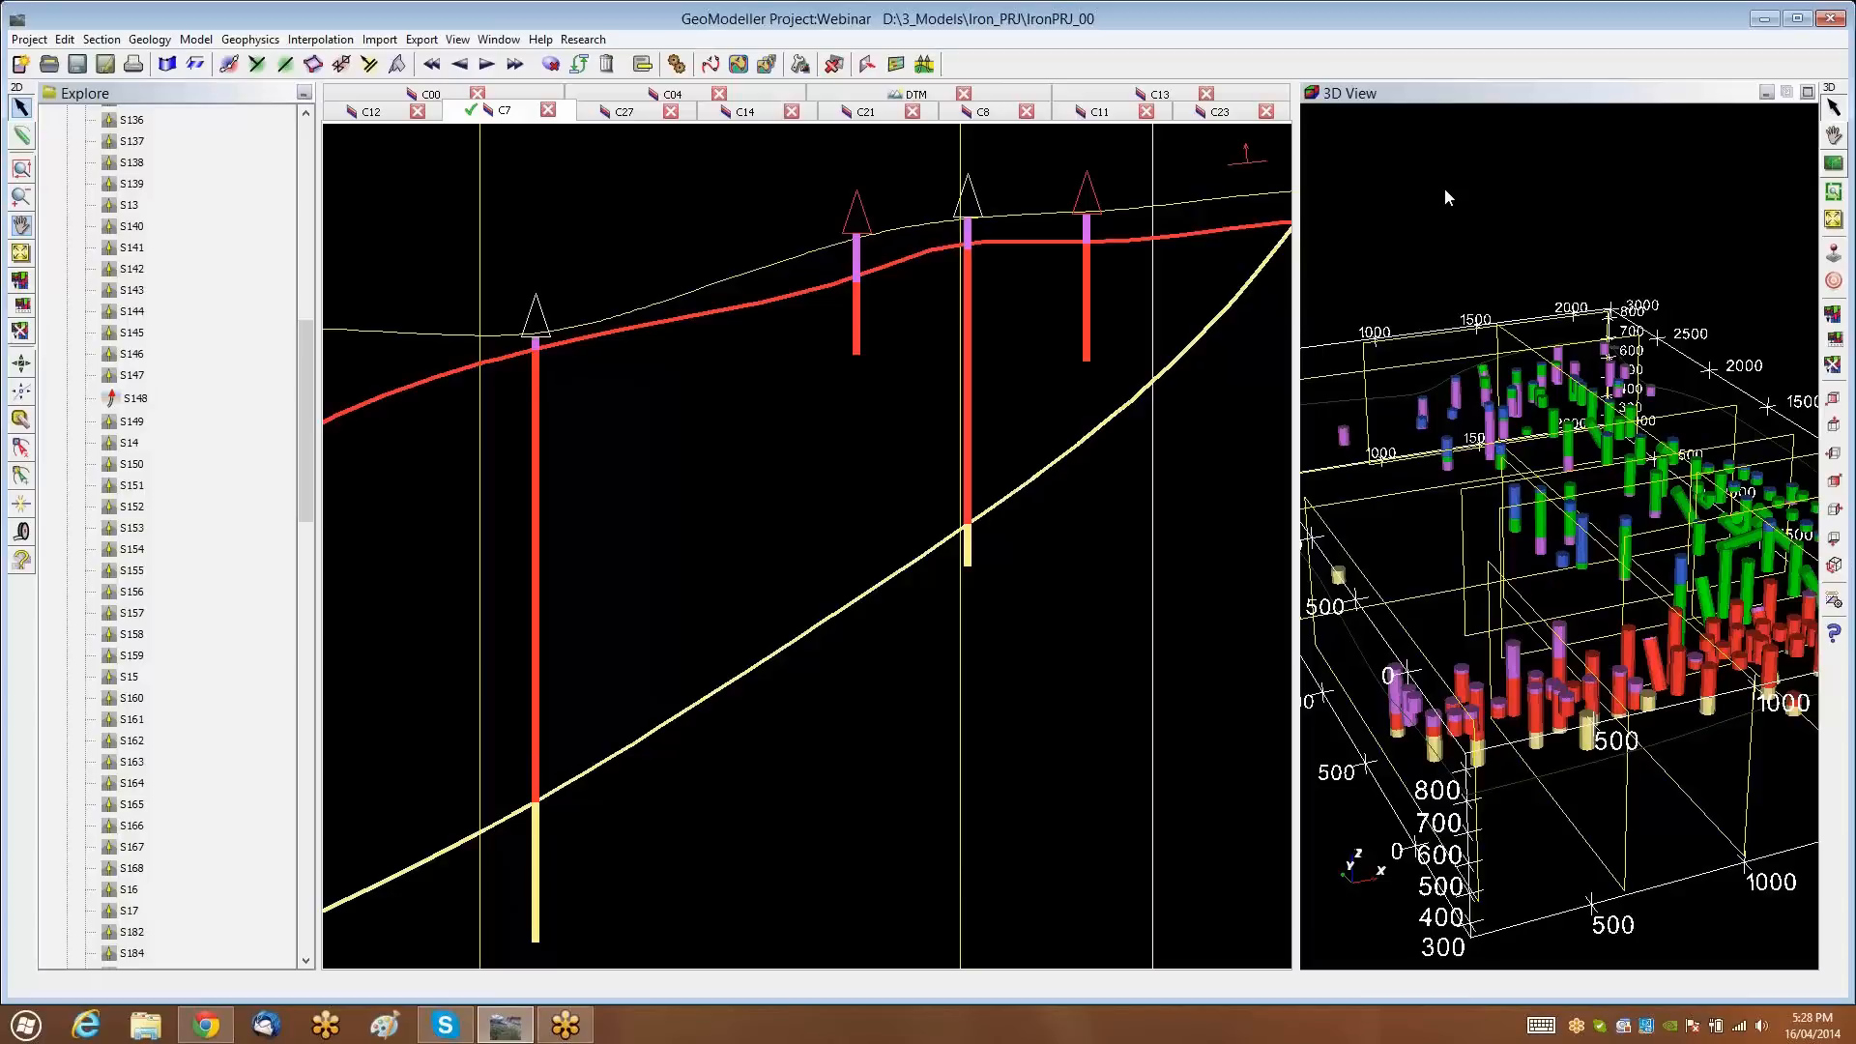
scroll(1444, 187, down, 1)
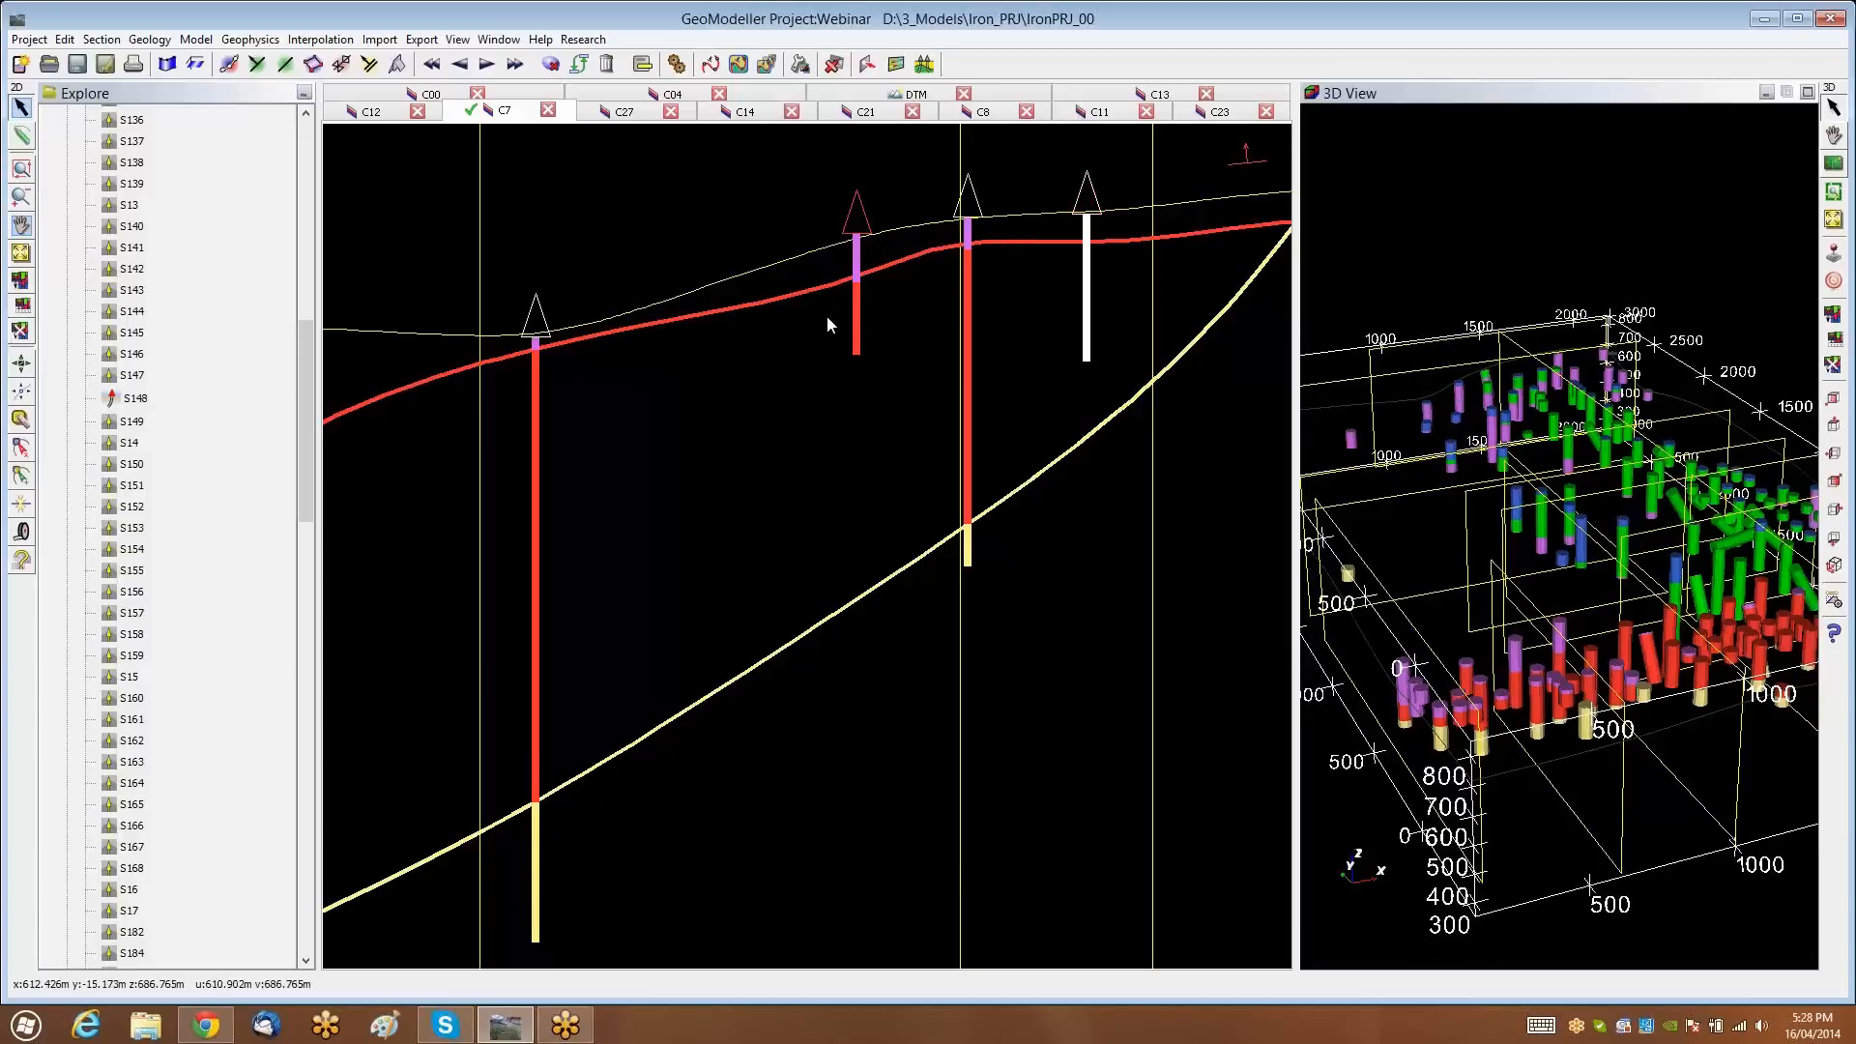
click(915, 94)
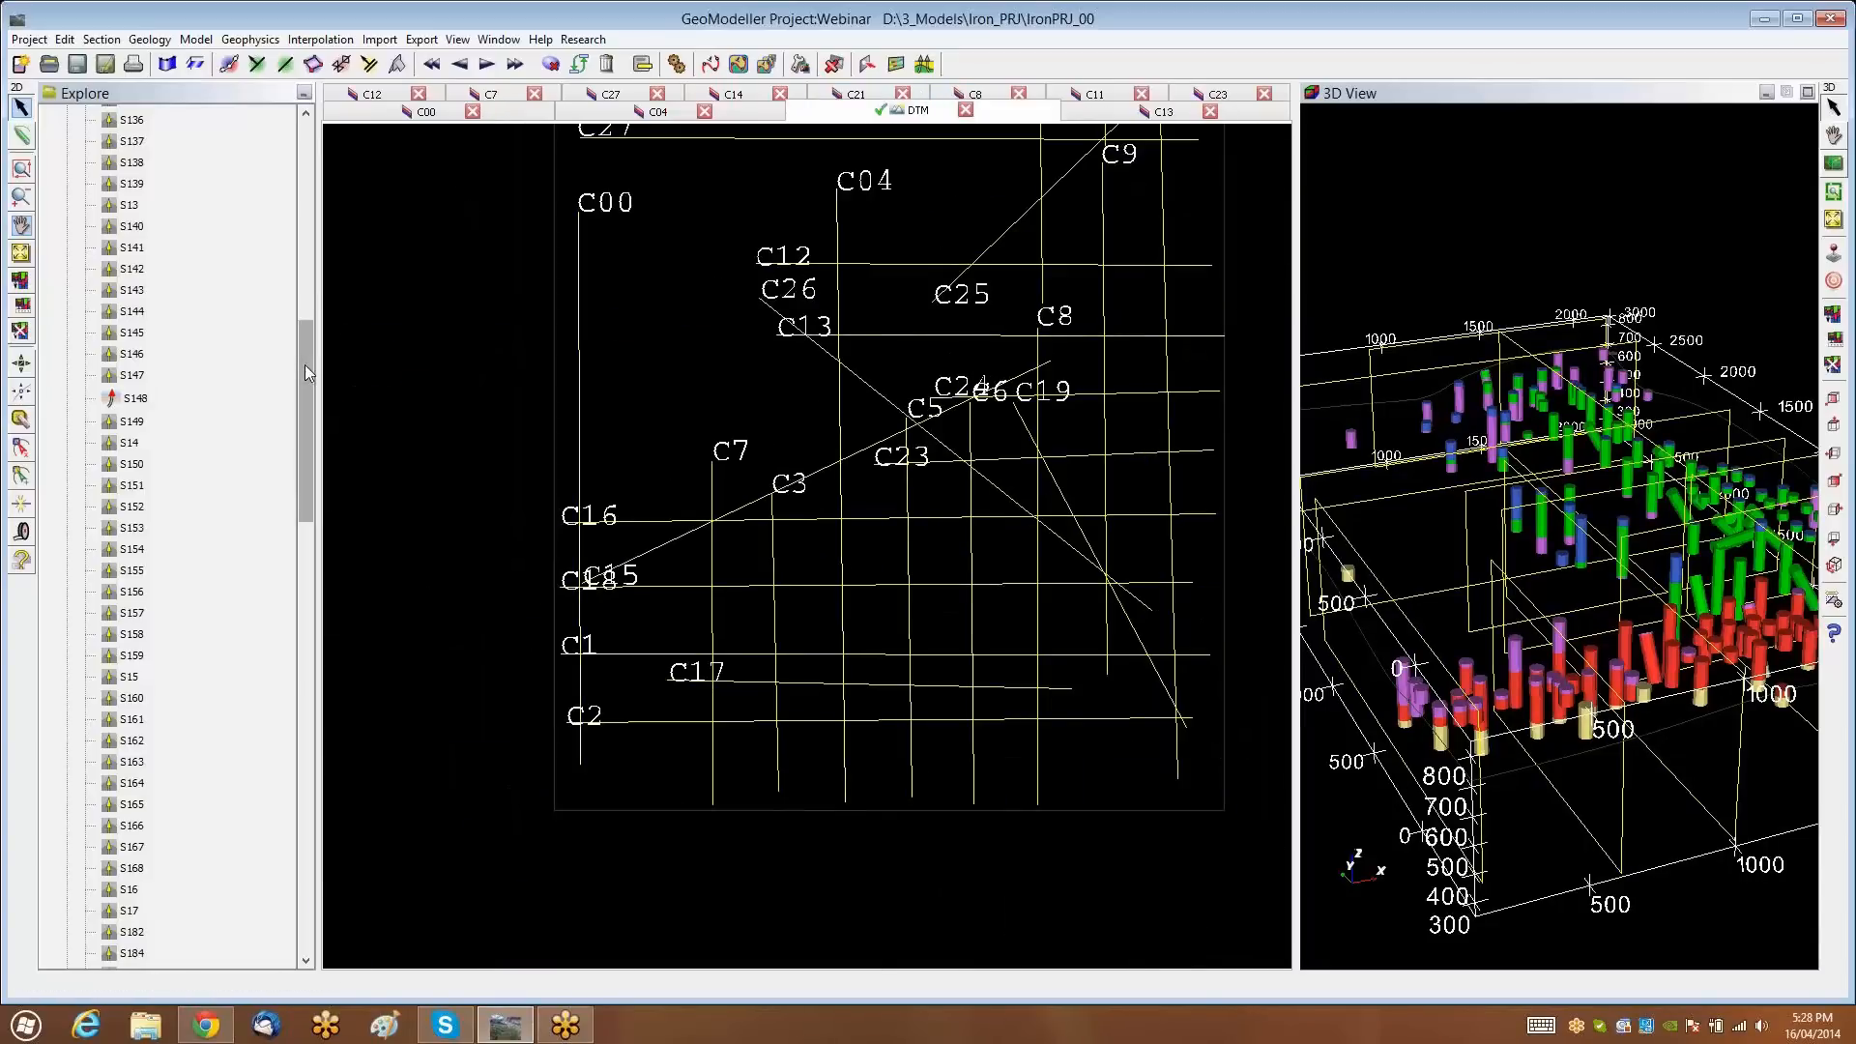
click(307, 158)
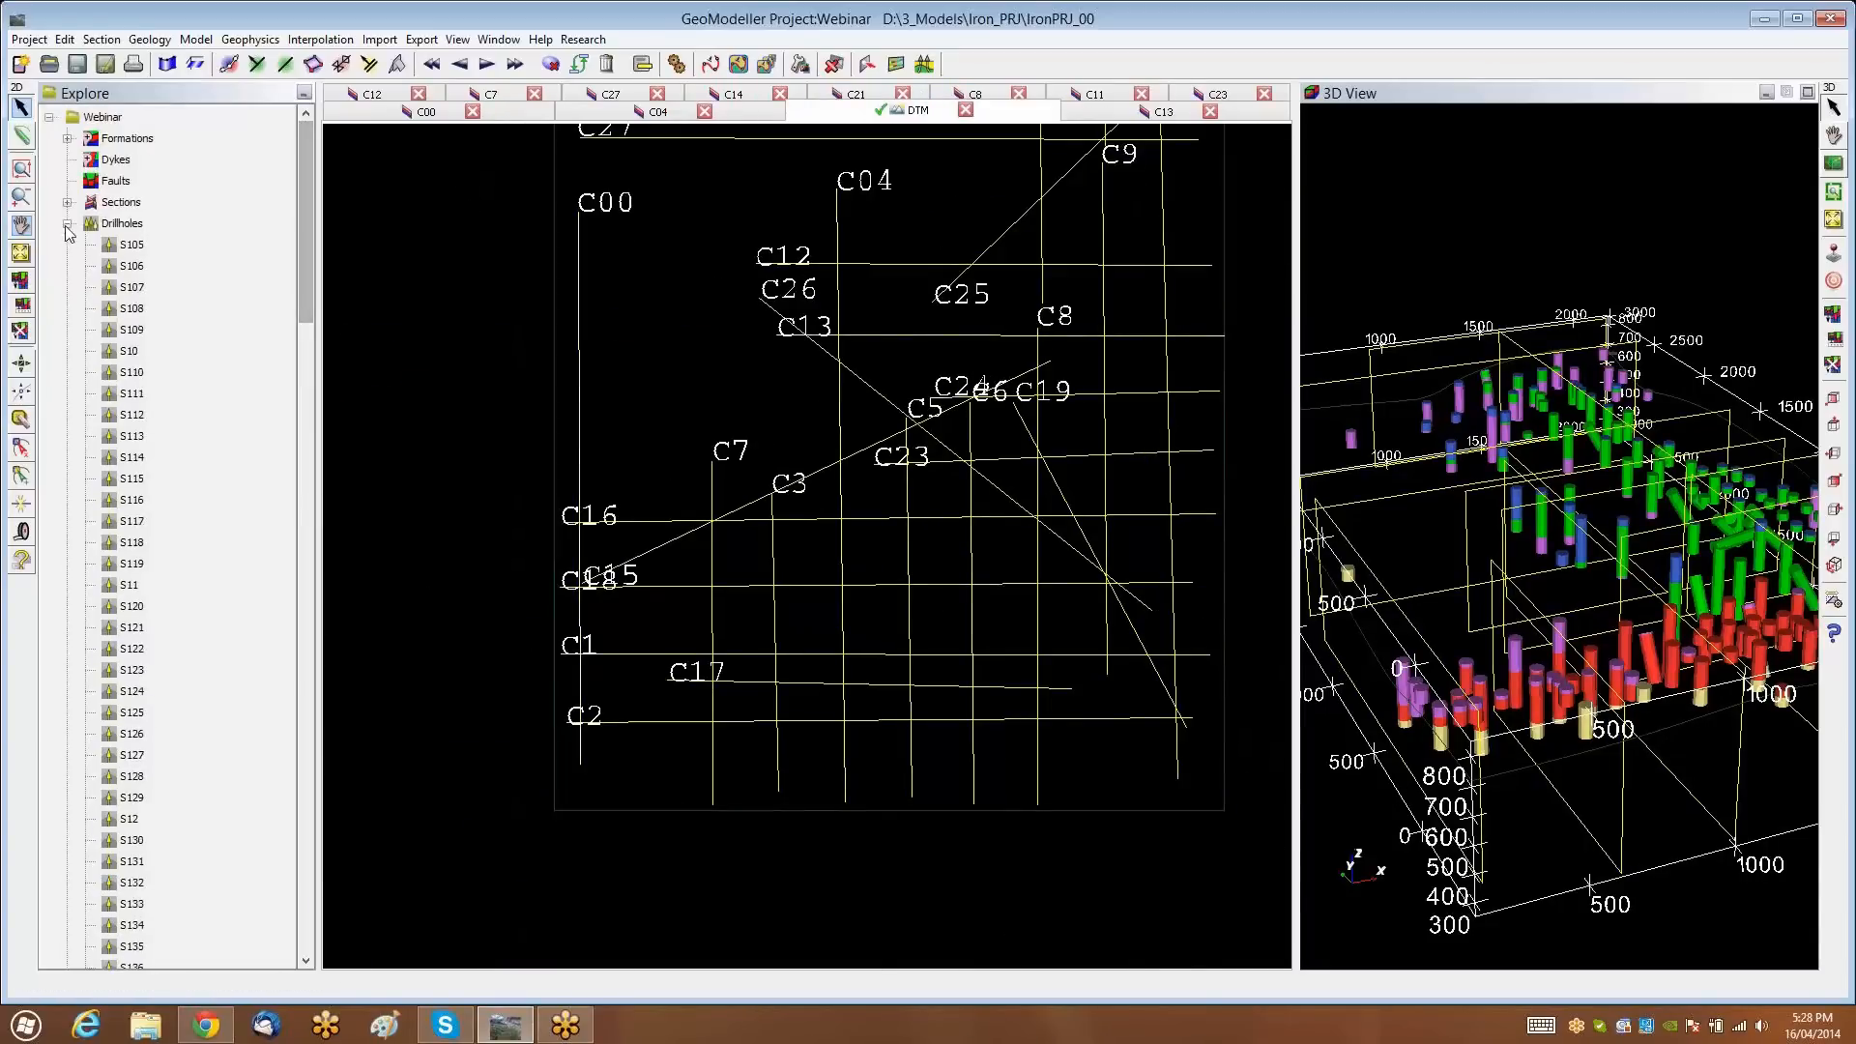
click(67, 223)
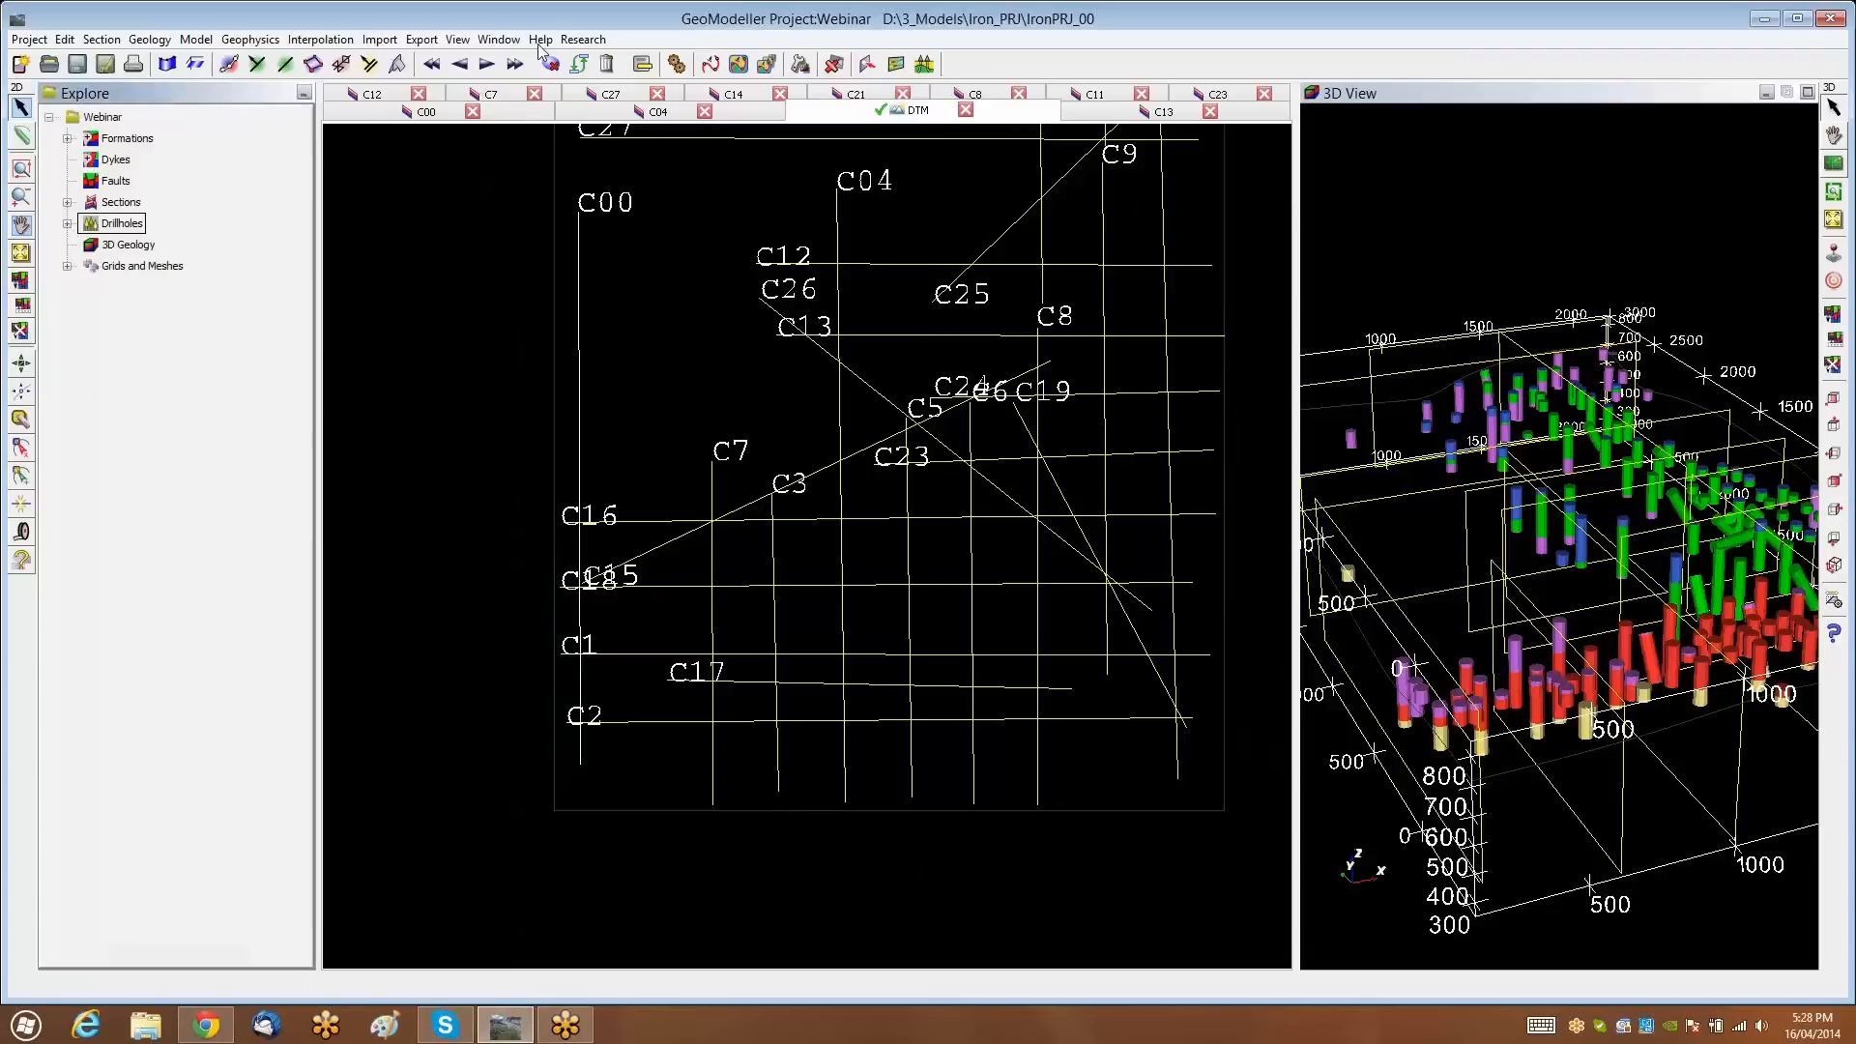
Start importing numeric data into the existing drillholes, loading Iron_PRJ_assays.csv from the Iron_PRJ folder
click(379, 40)
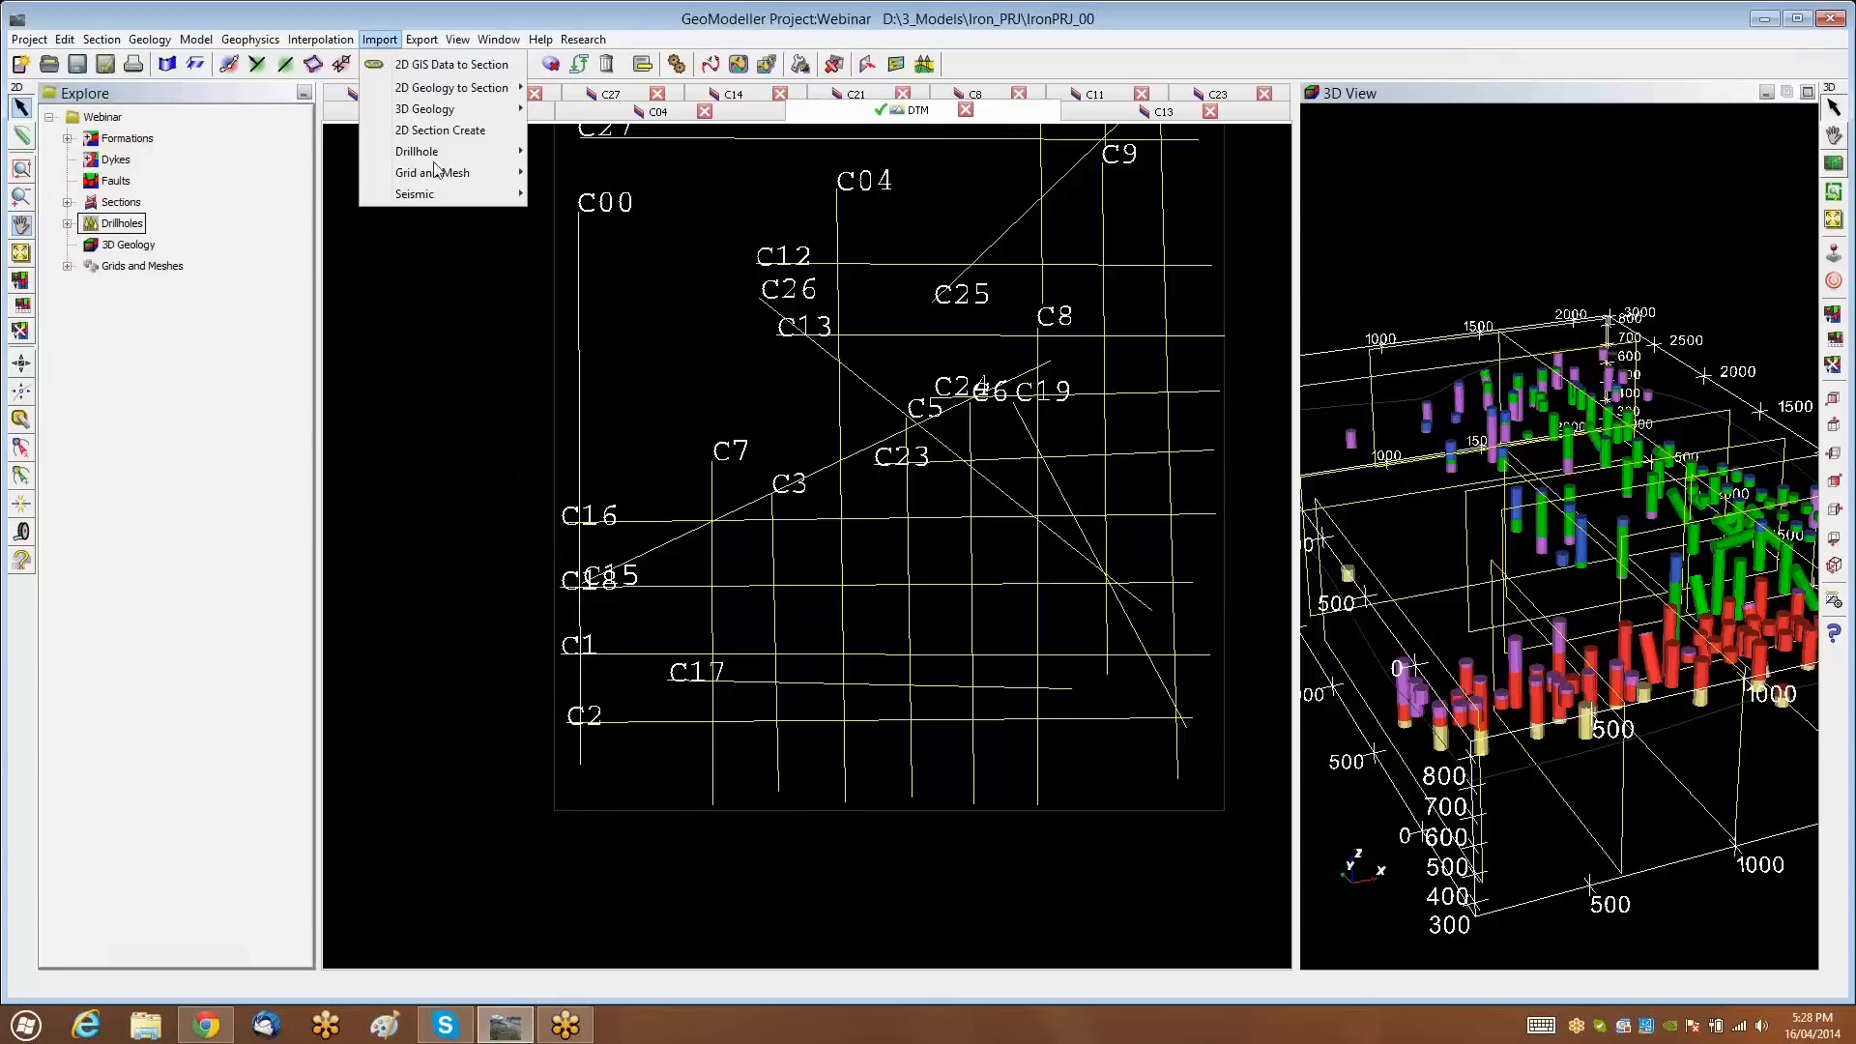
mouse_move(439, 152)
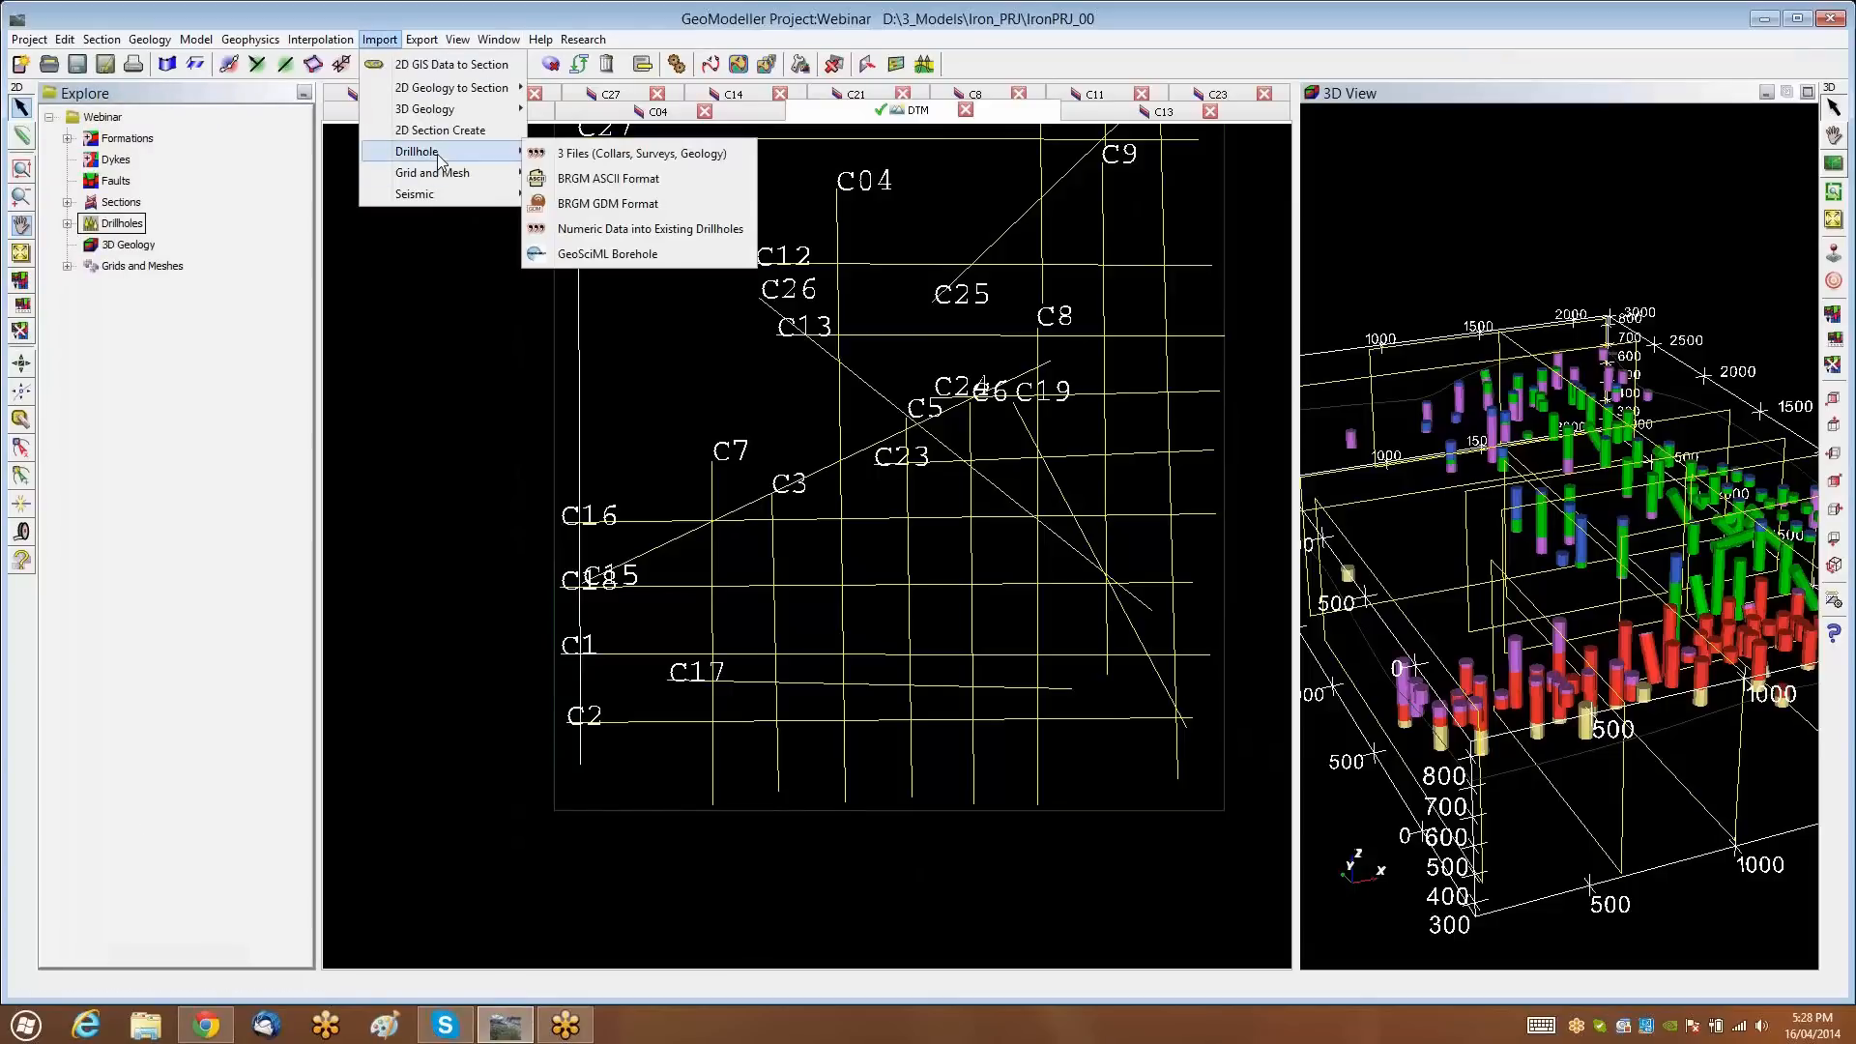
click(660, 230)
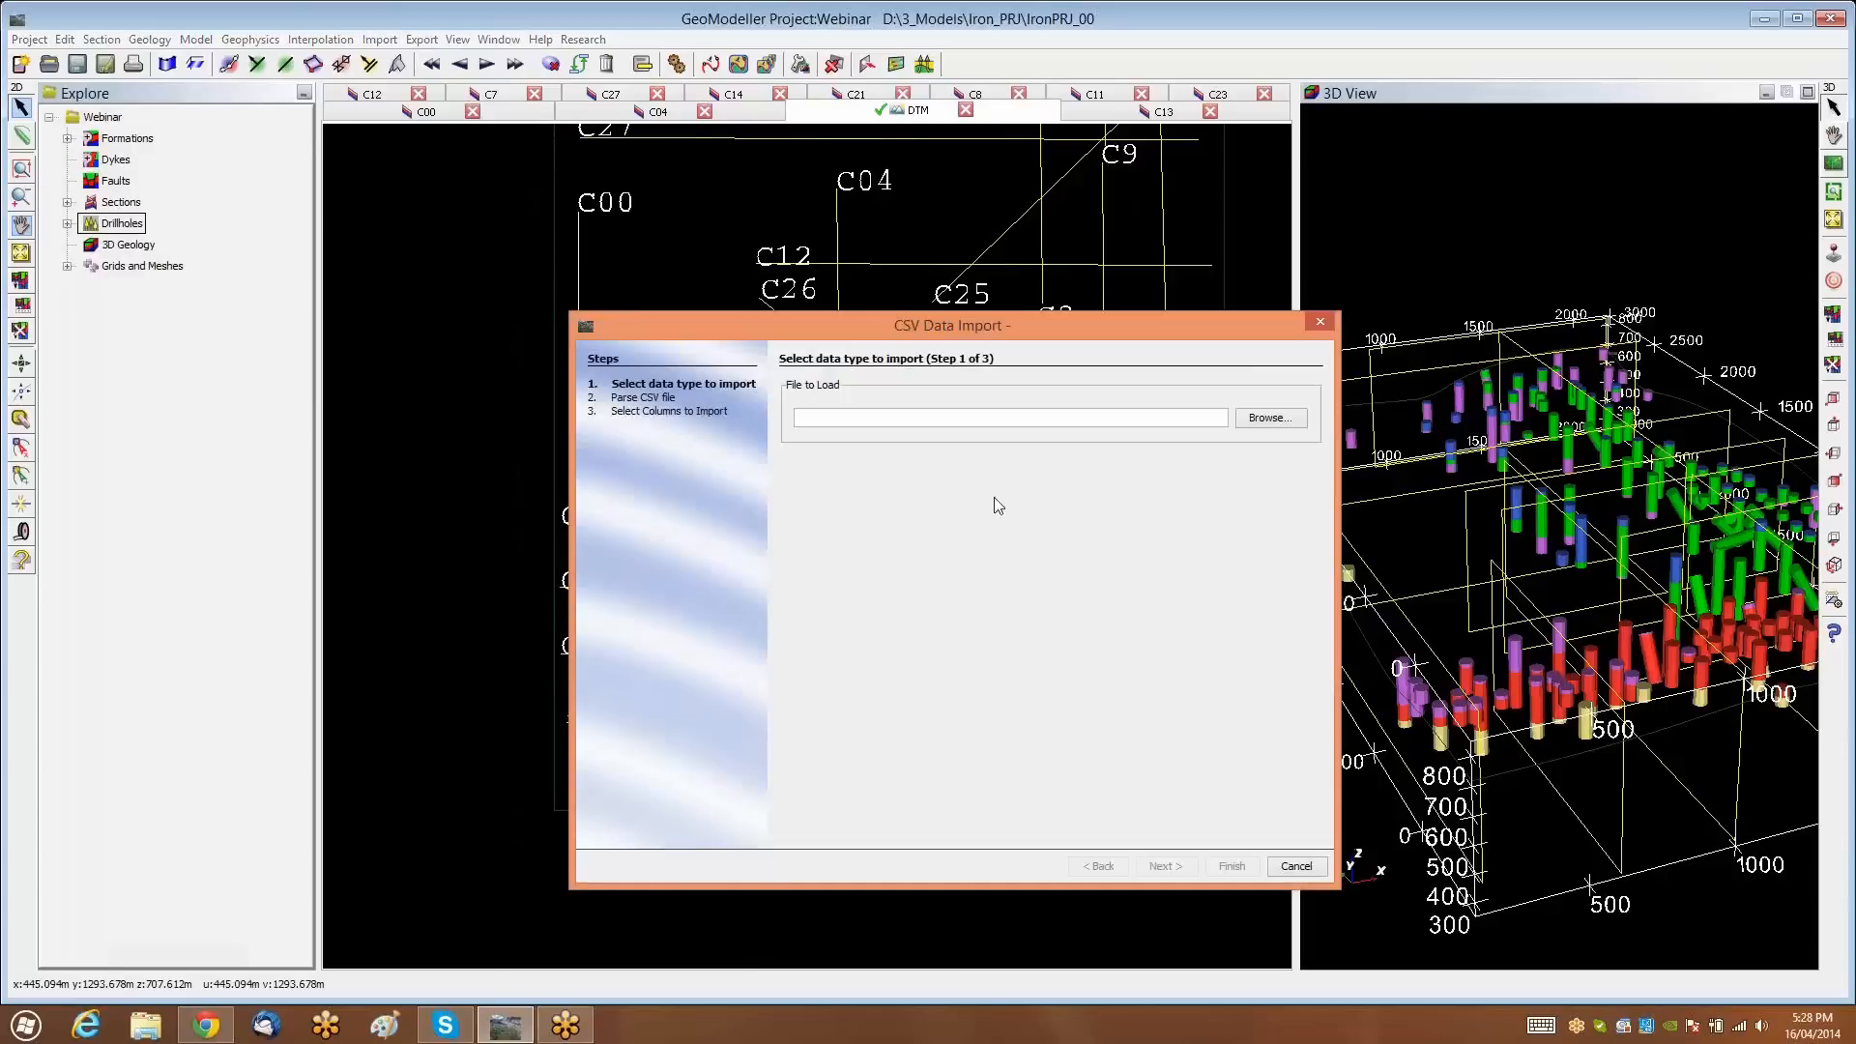
click(1290, 420)
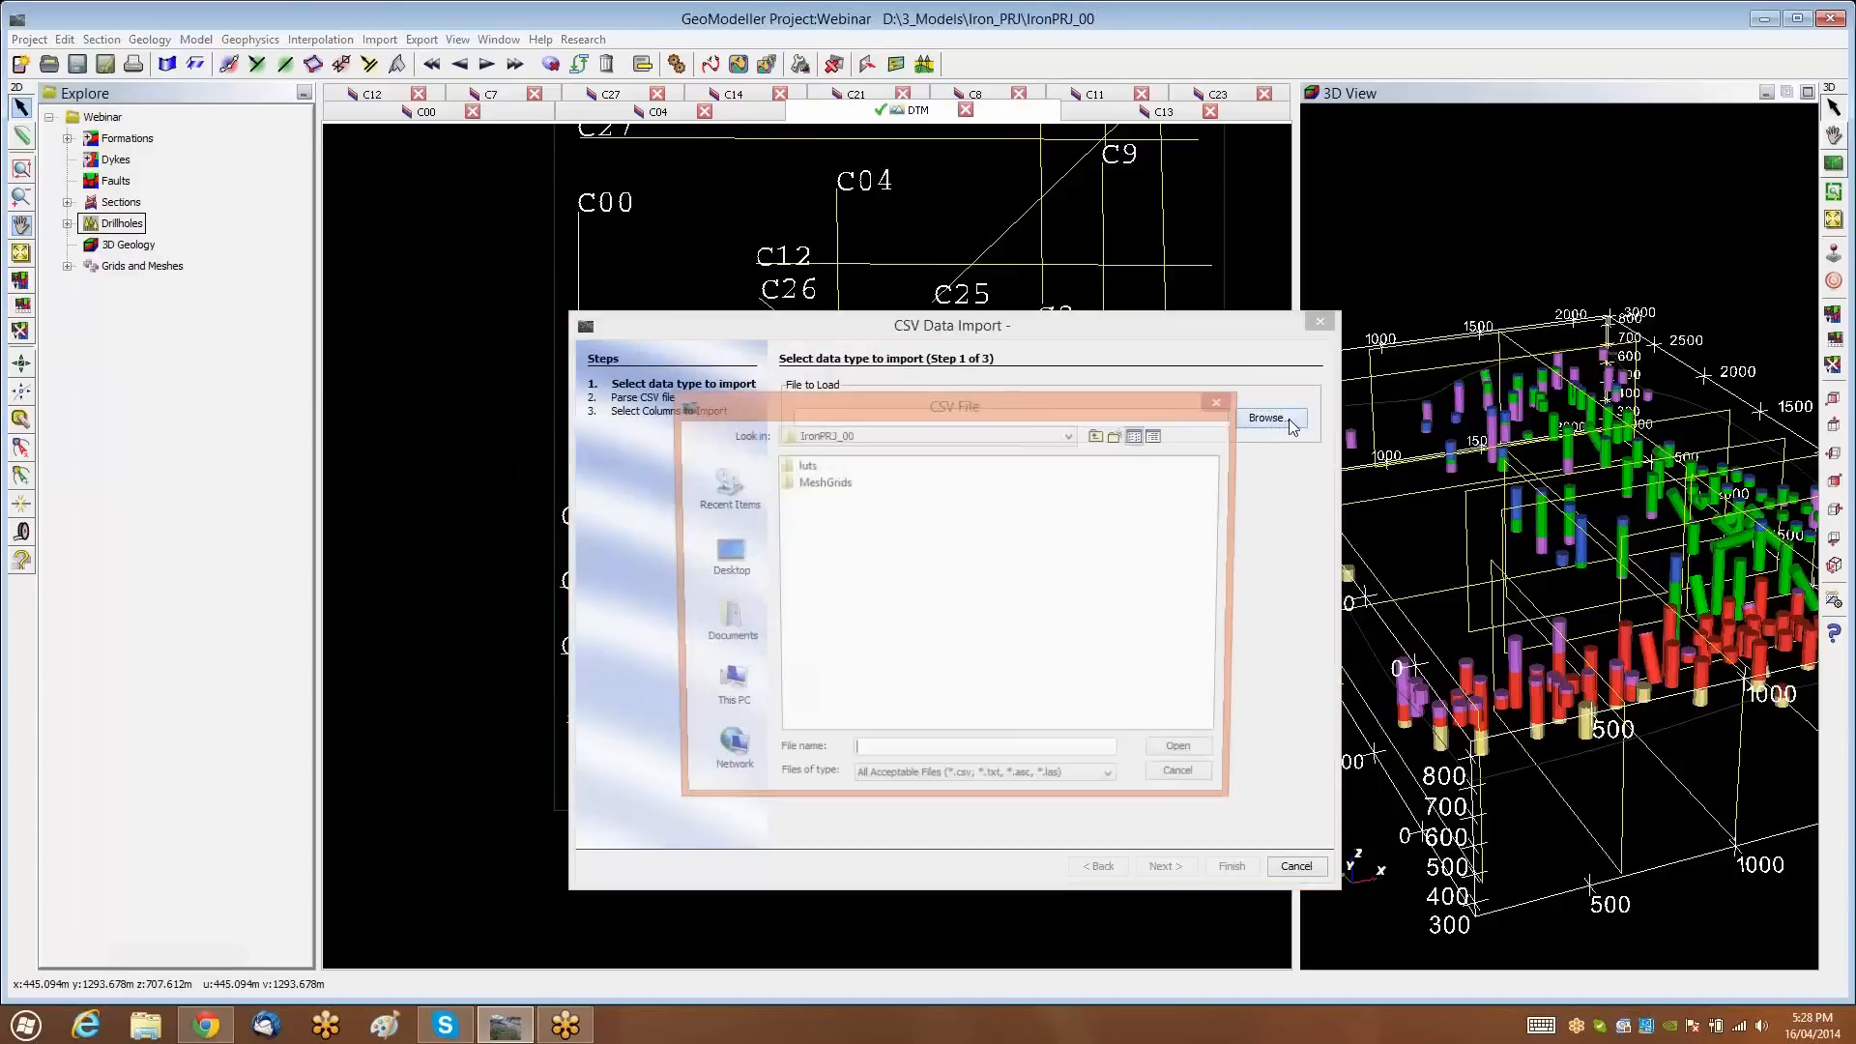
click(1100, 436)
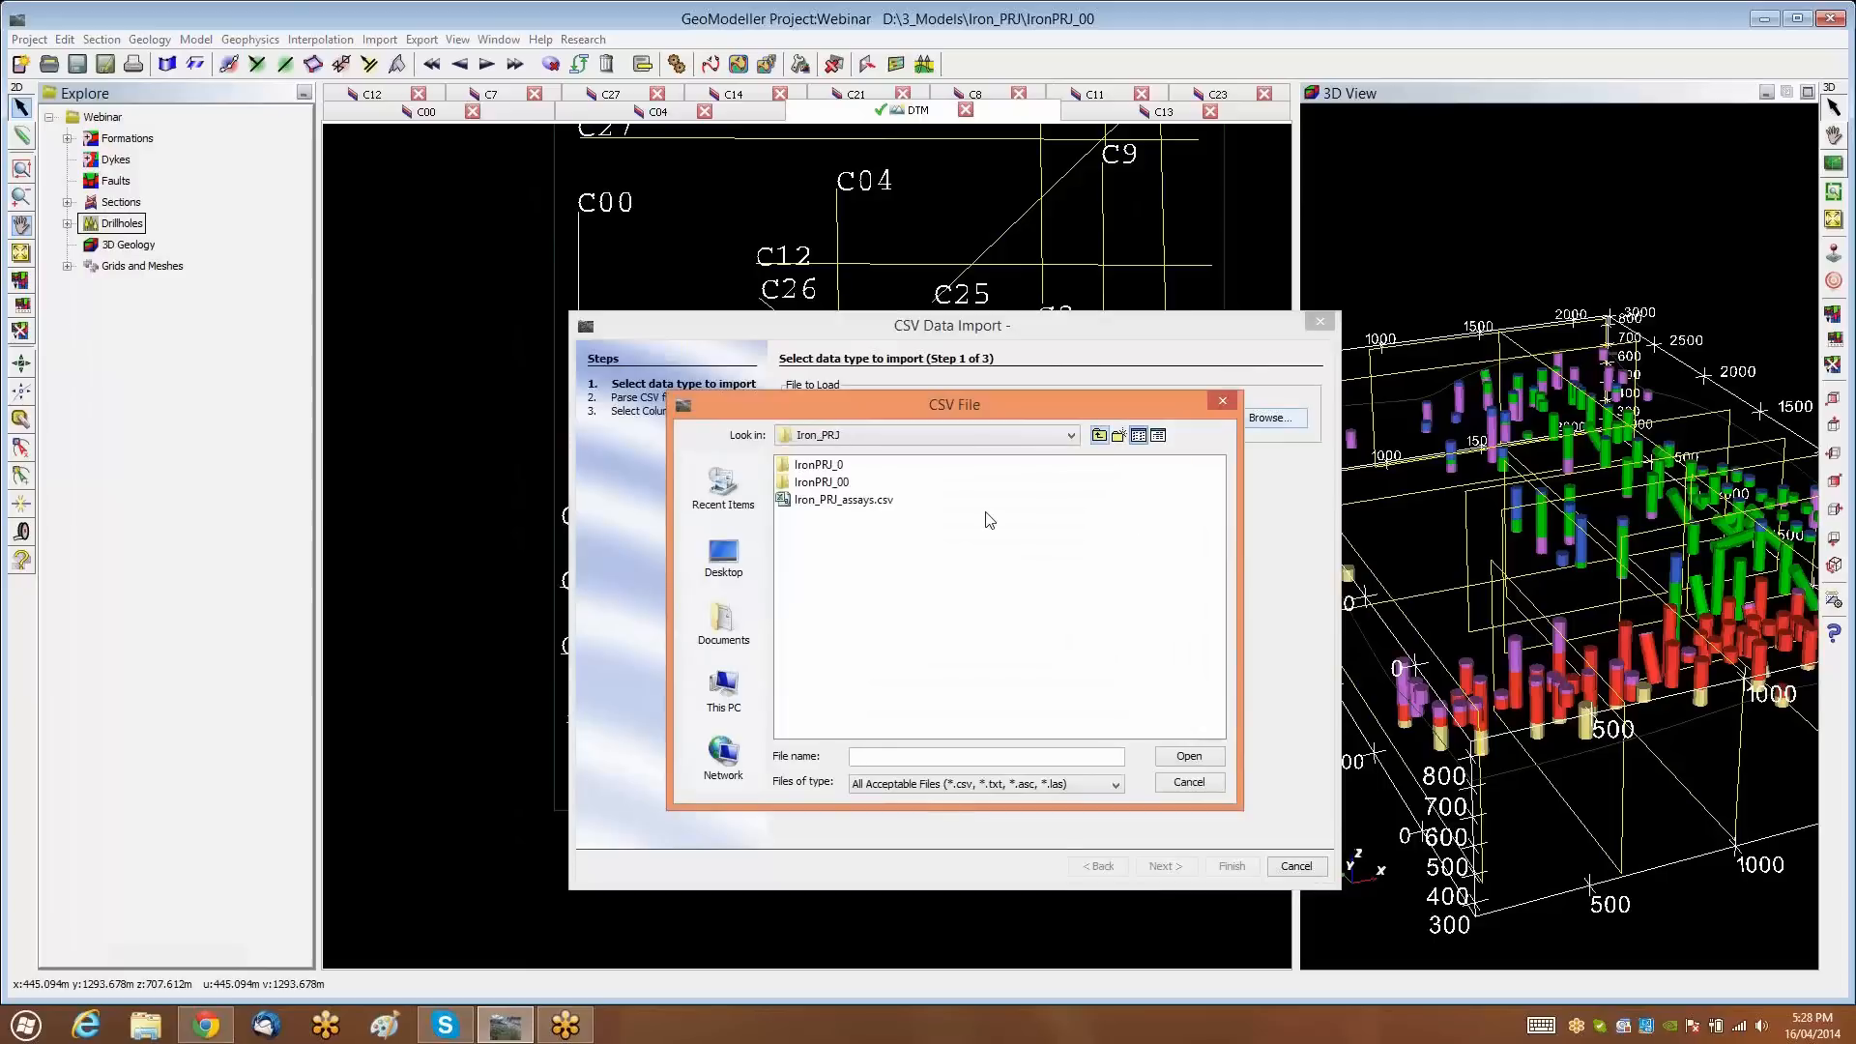
double_click(858, 501)
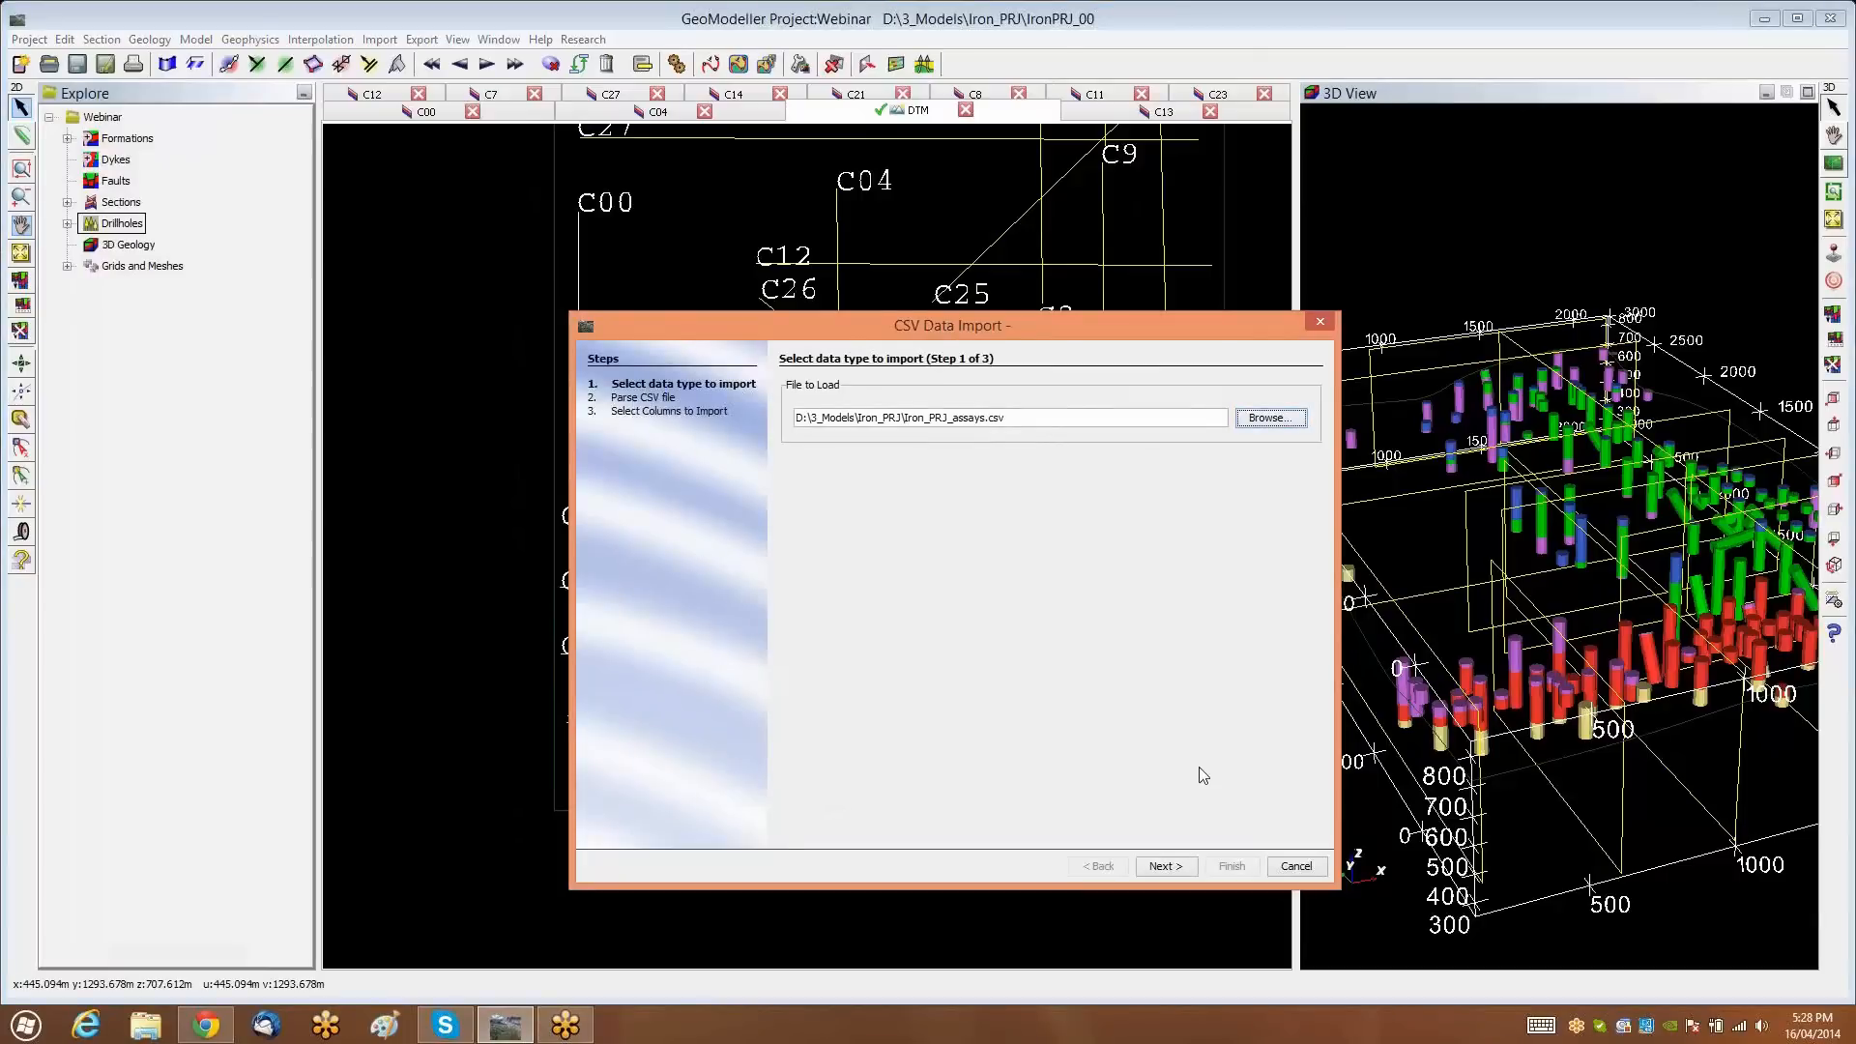
click(1177, 865)
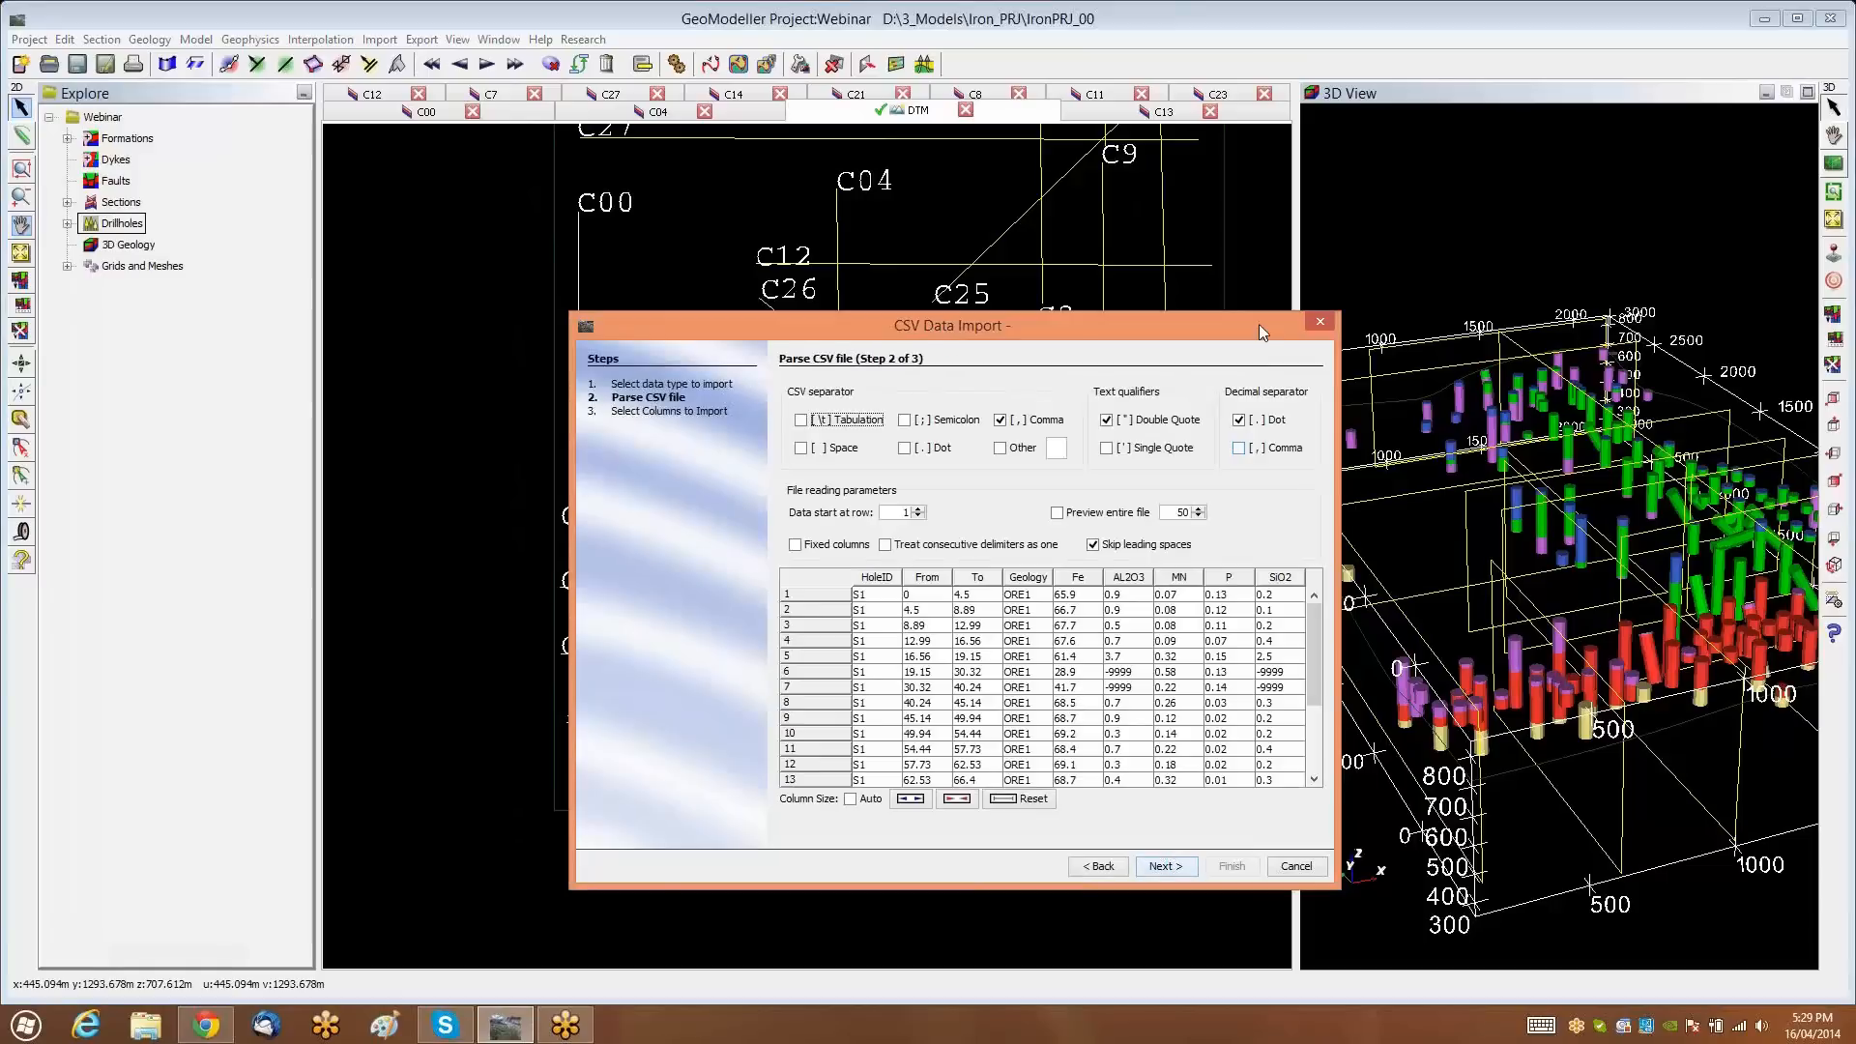
Enlarge the import window to preview the assay table and accept comma-separated parsing with data starting at row 1
drag(1259, 323, 1038, 170)
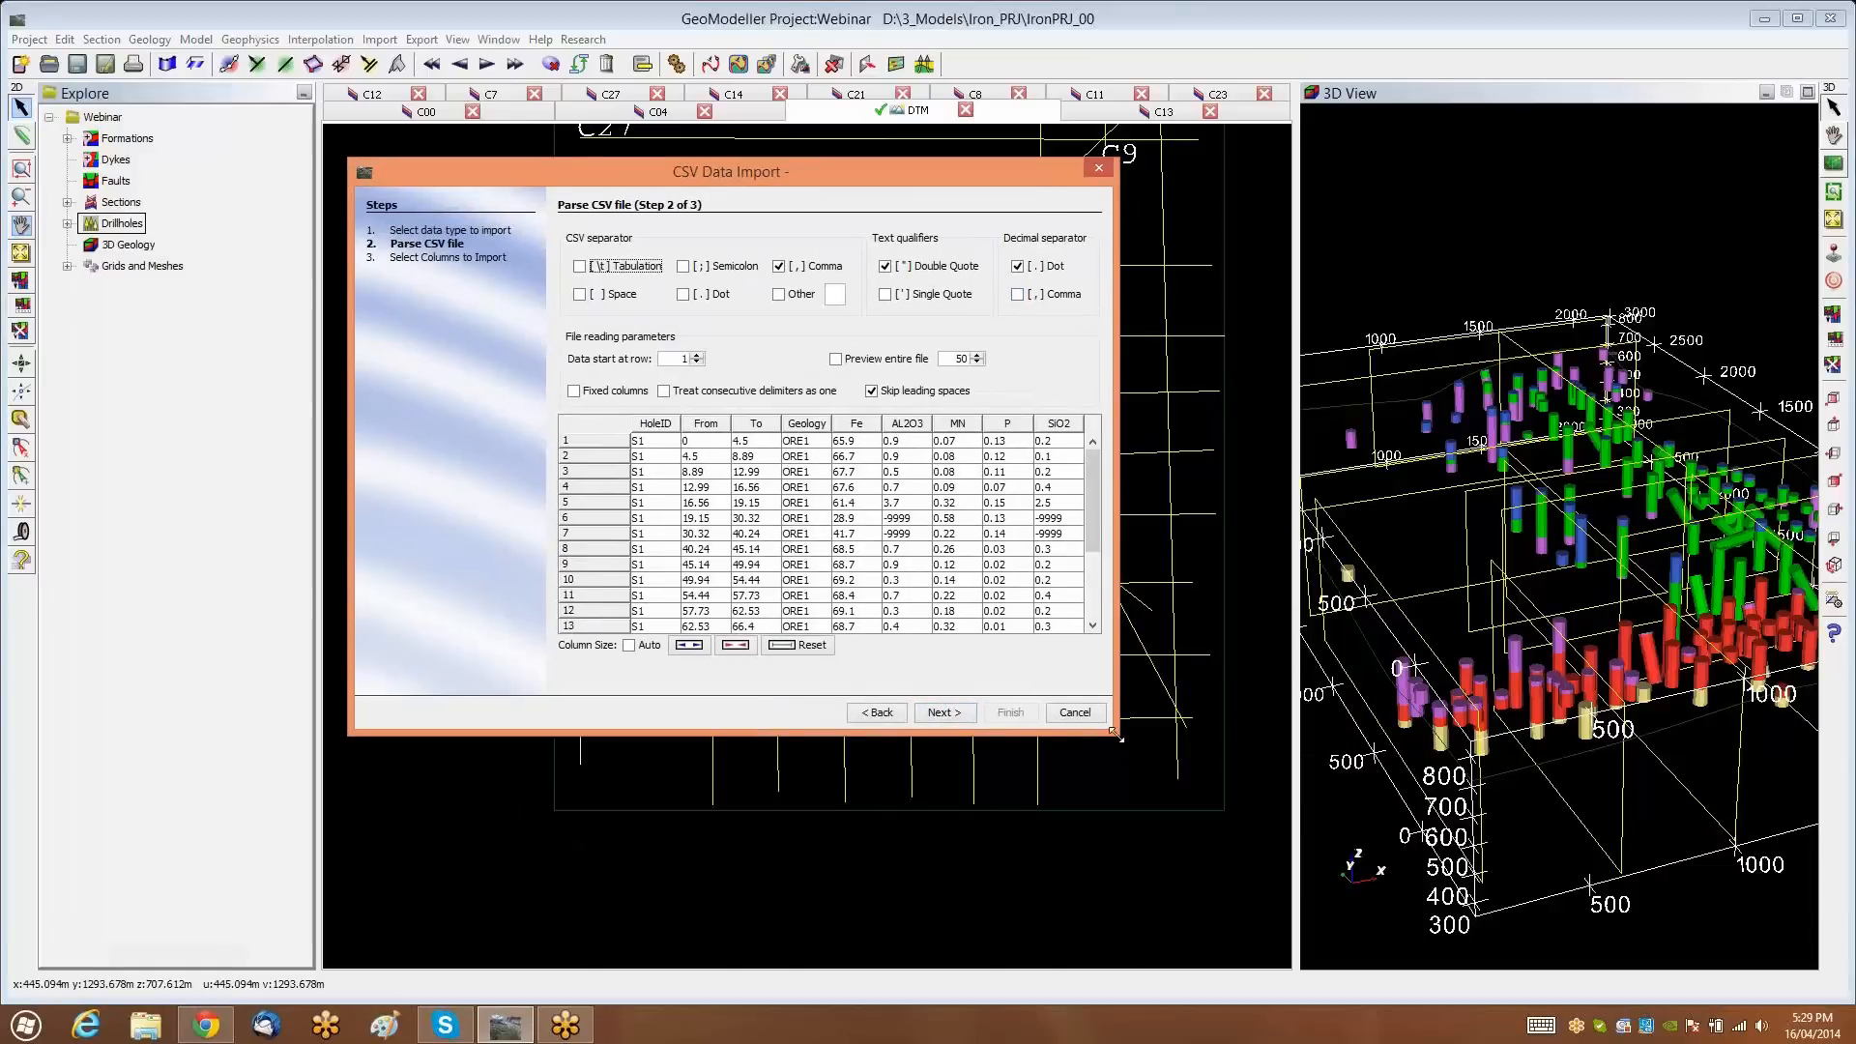
drag(1116, 737, 1722, 949)
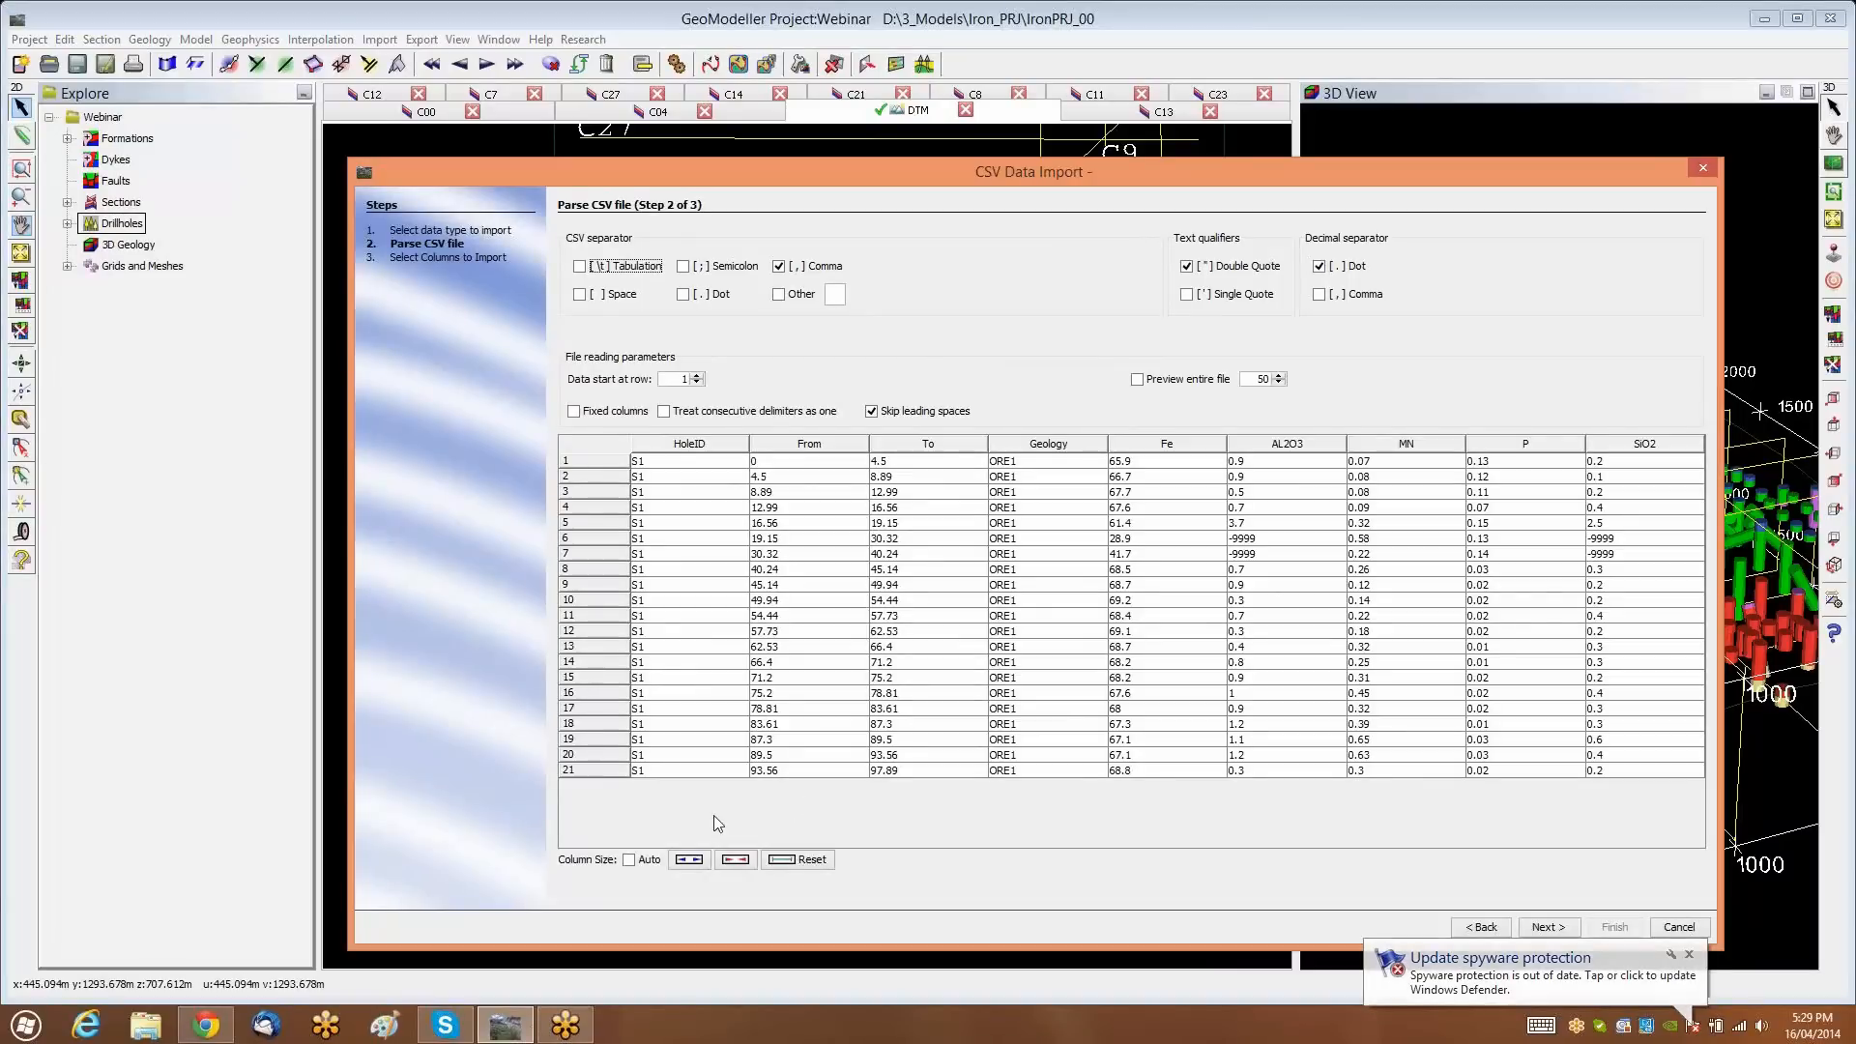
click(1548, 927)
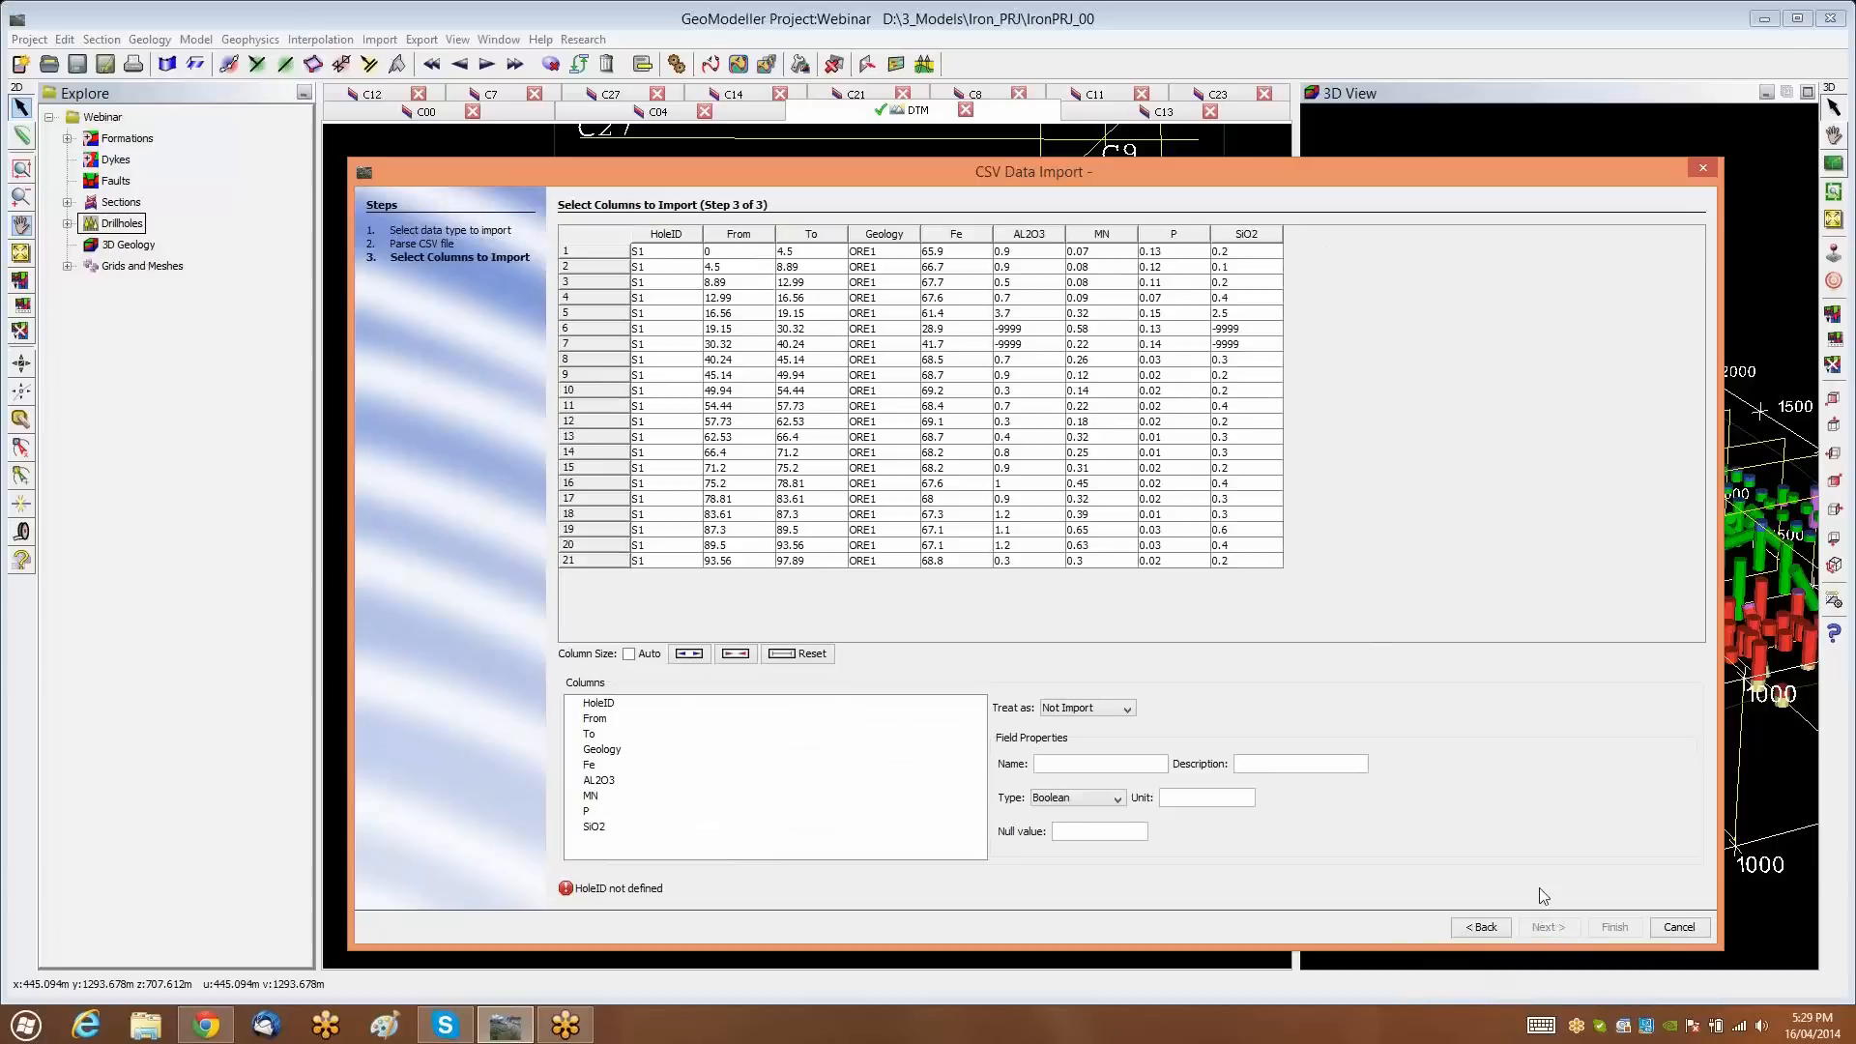
Treat the HoleID column as Hole ID, the From column as From and the To column as To
click(607, 705)
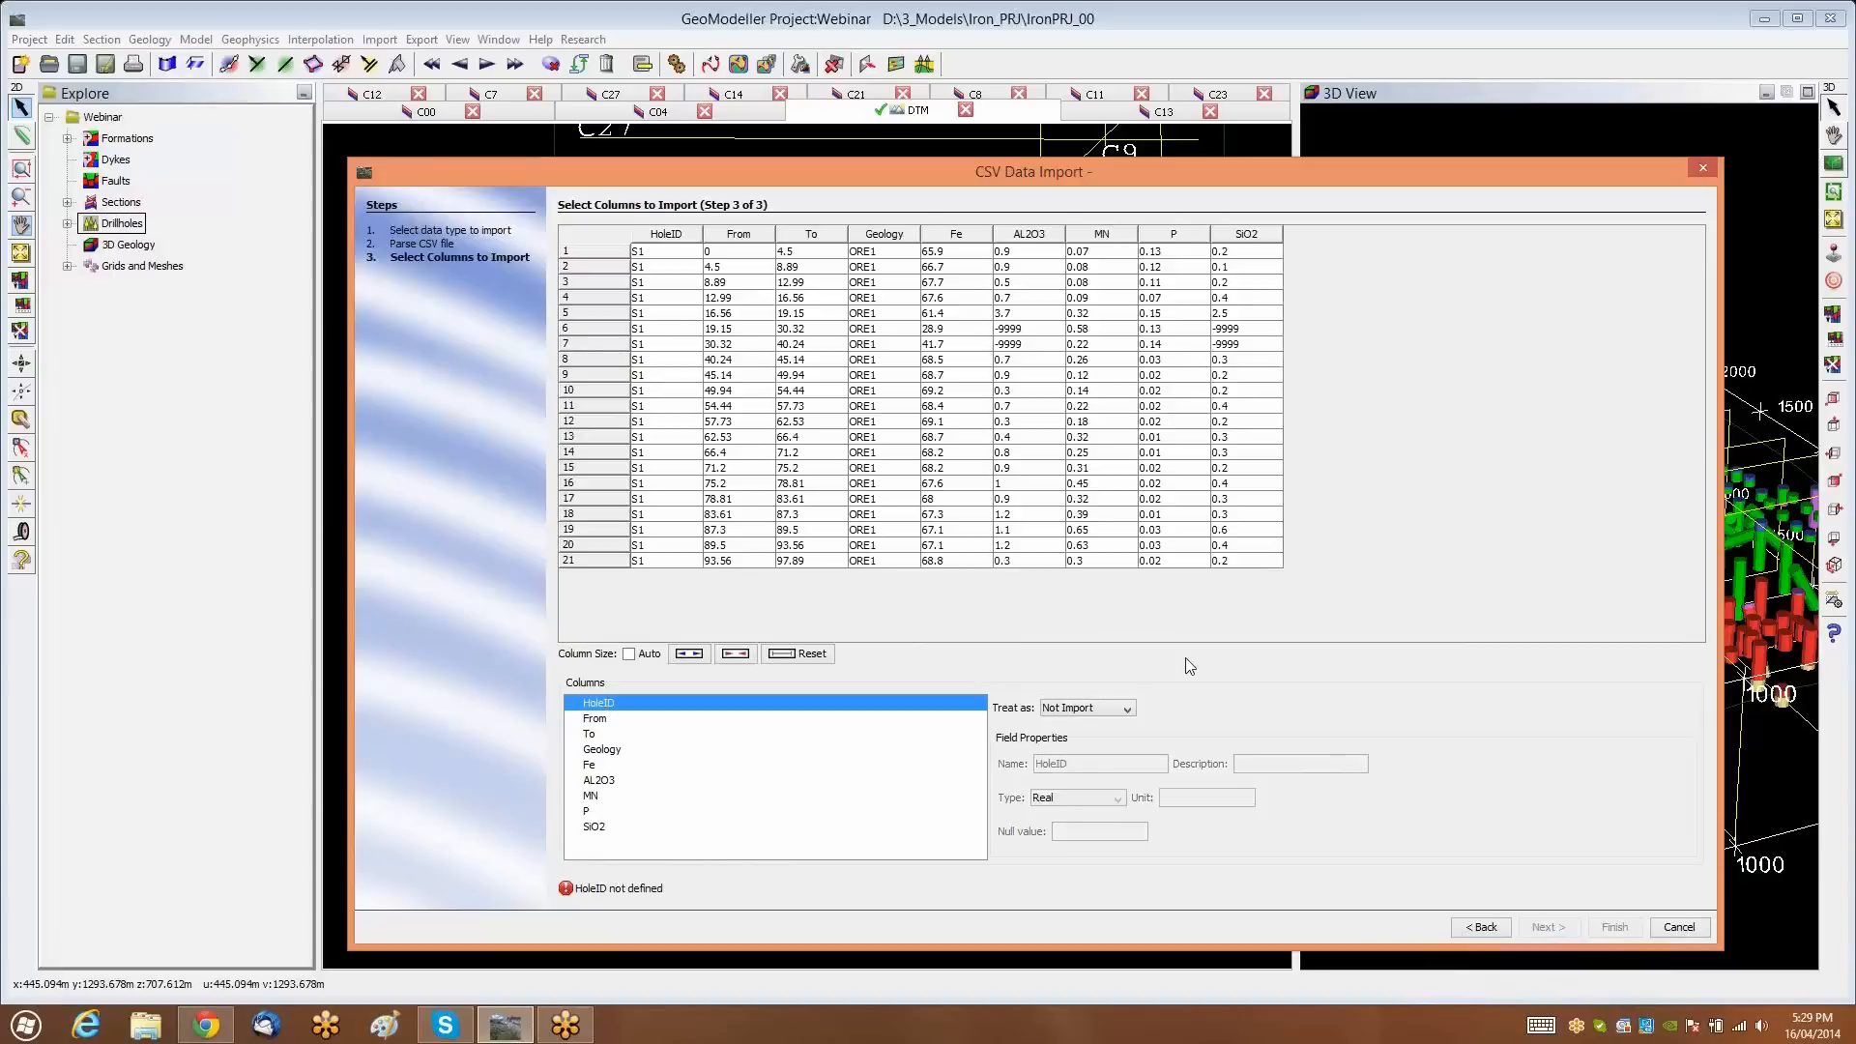
click(1127, 712)
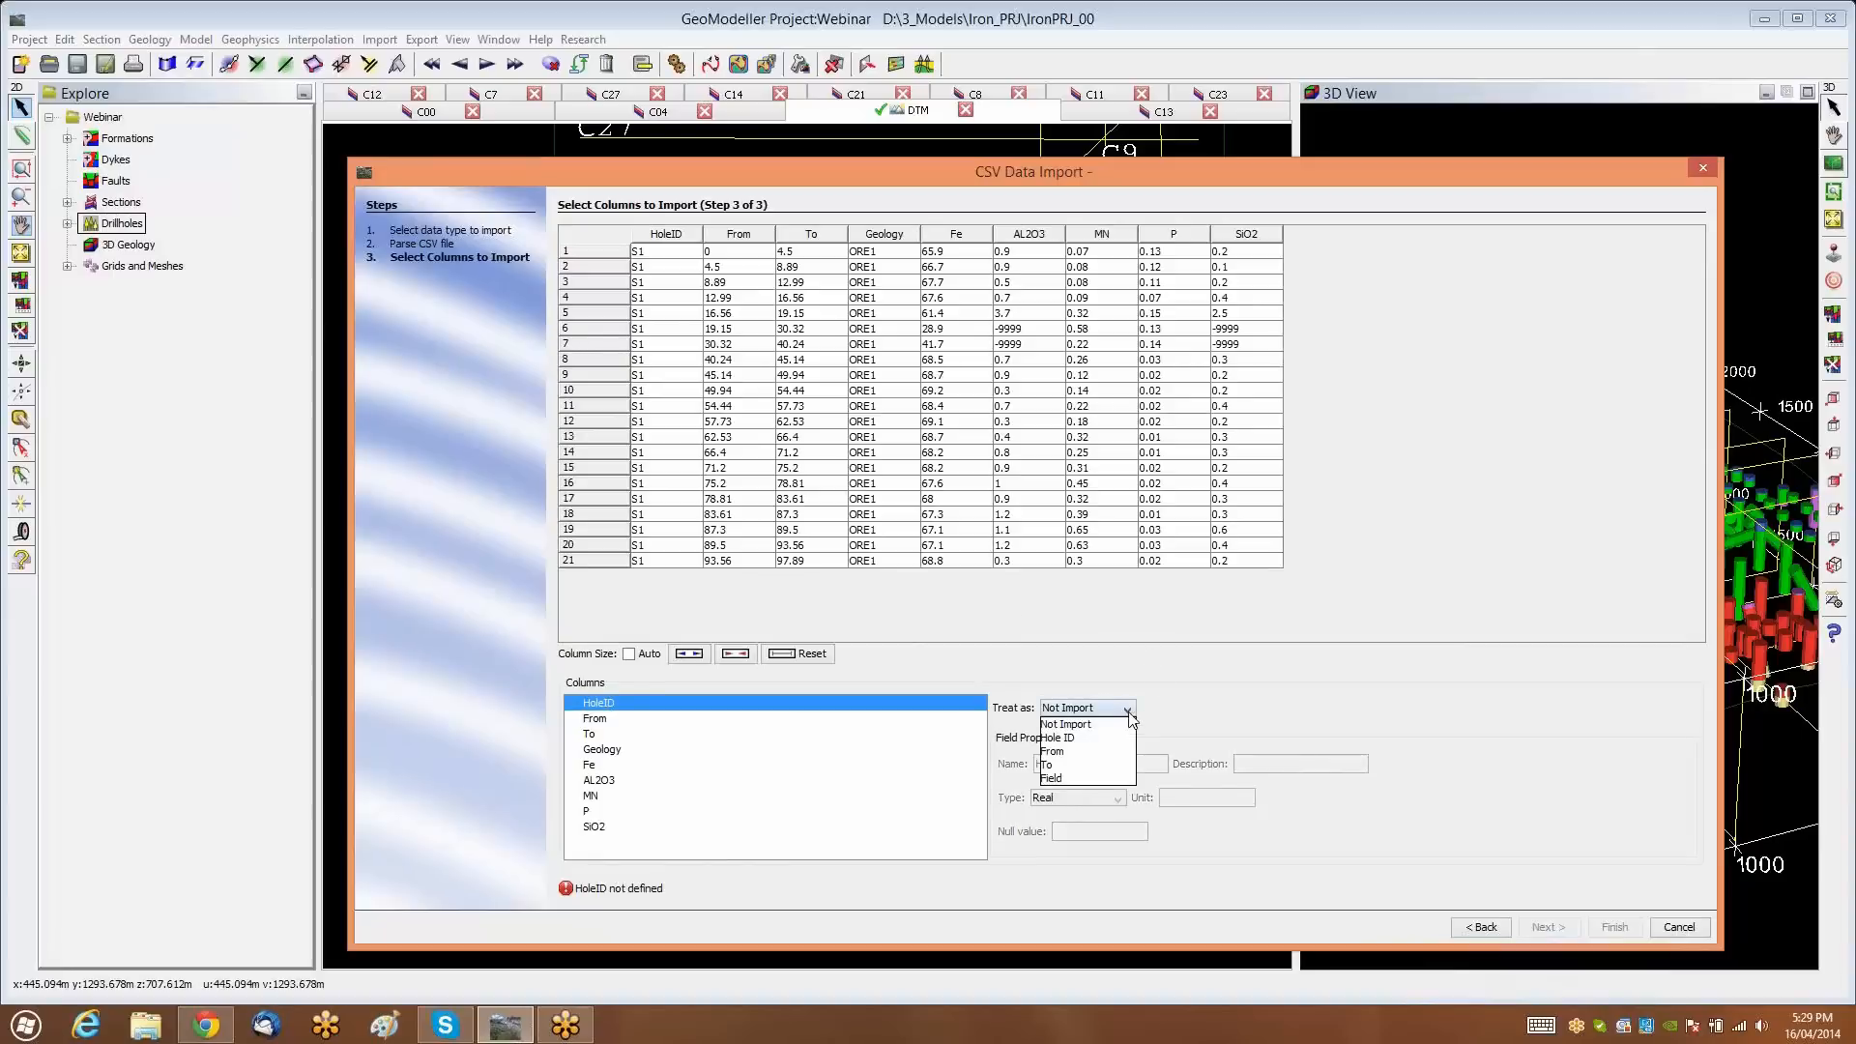
click(1064, 739)
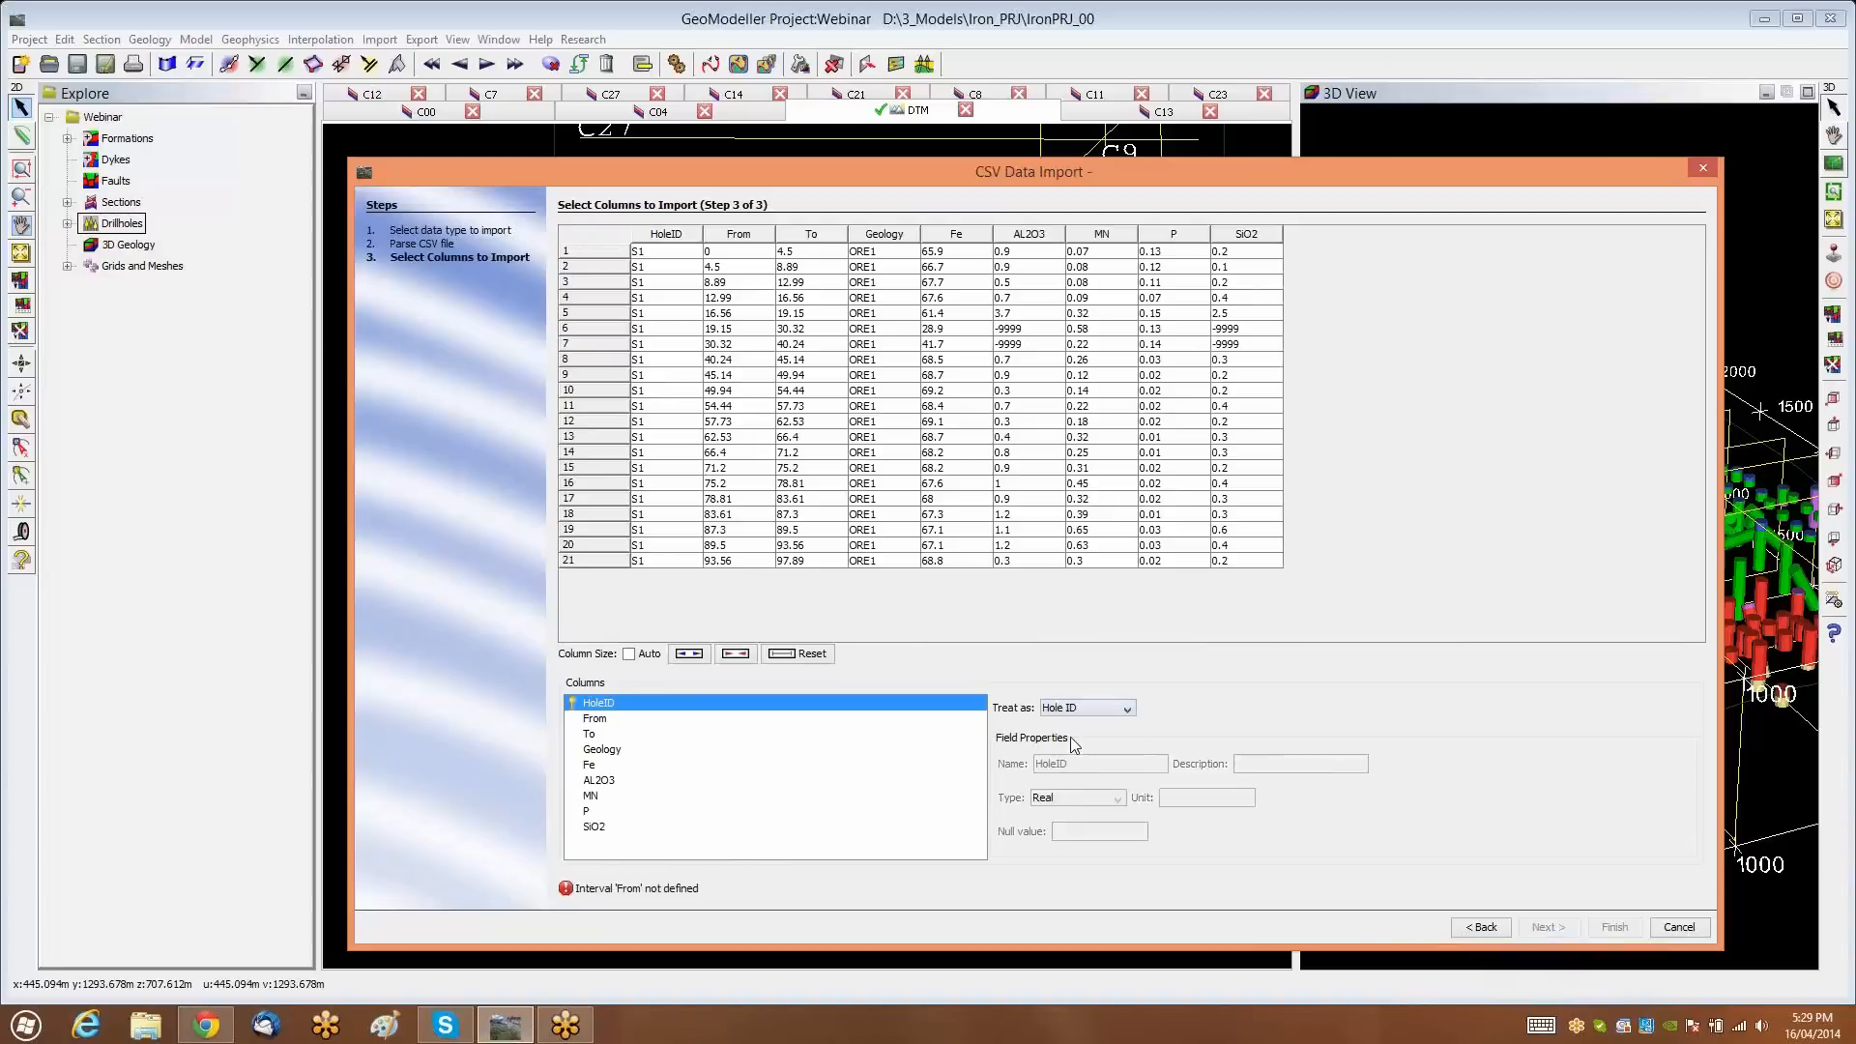
click(598, 720)
click(1128, 713)
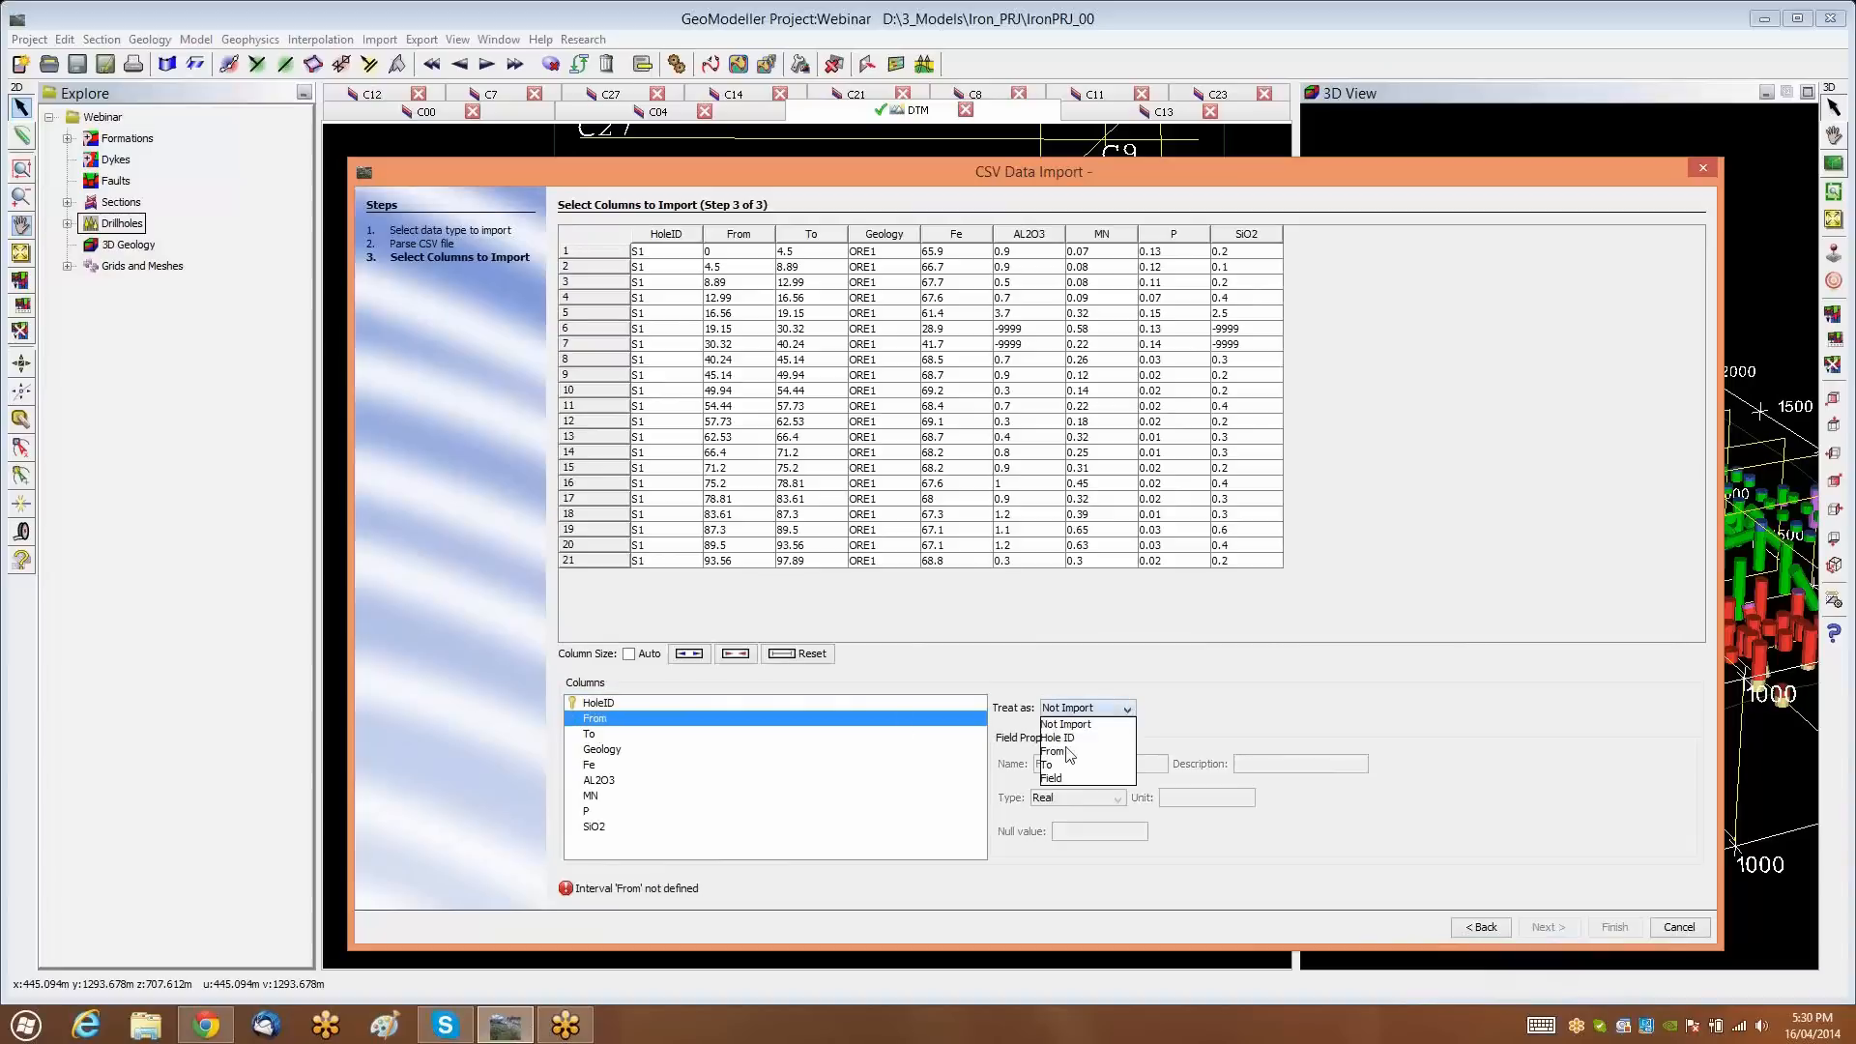
click(1069, 756)
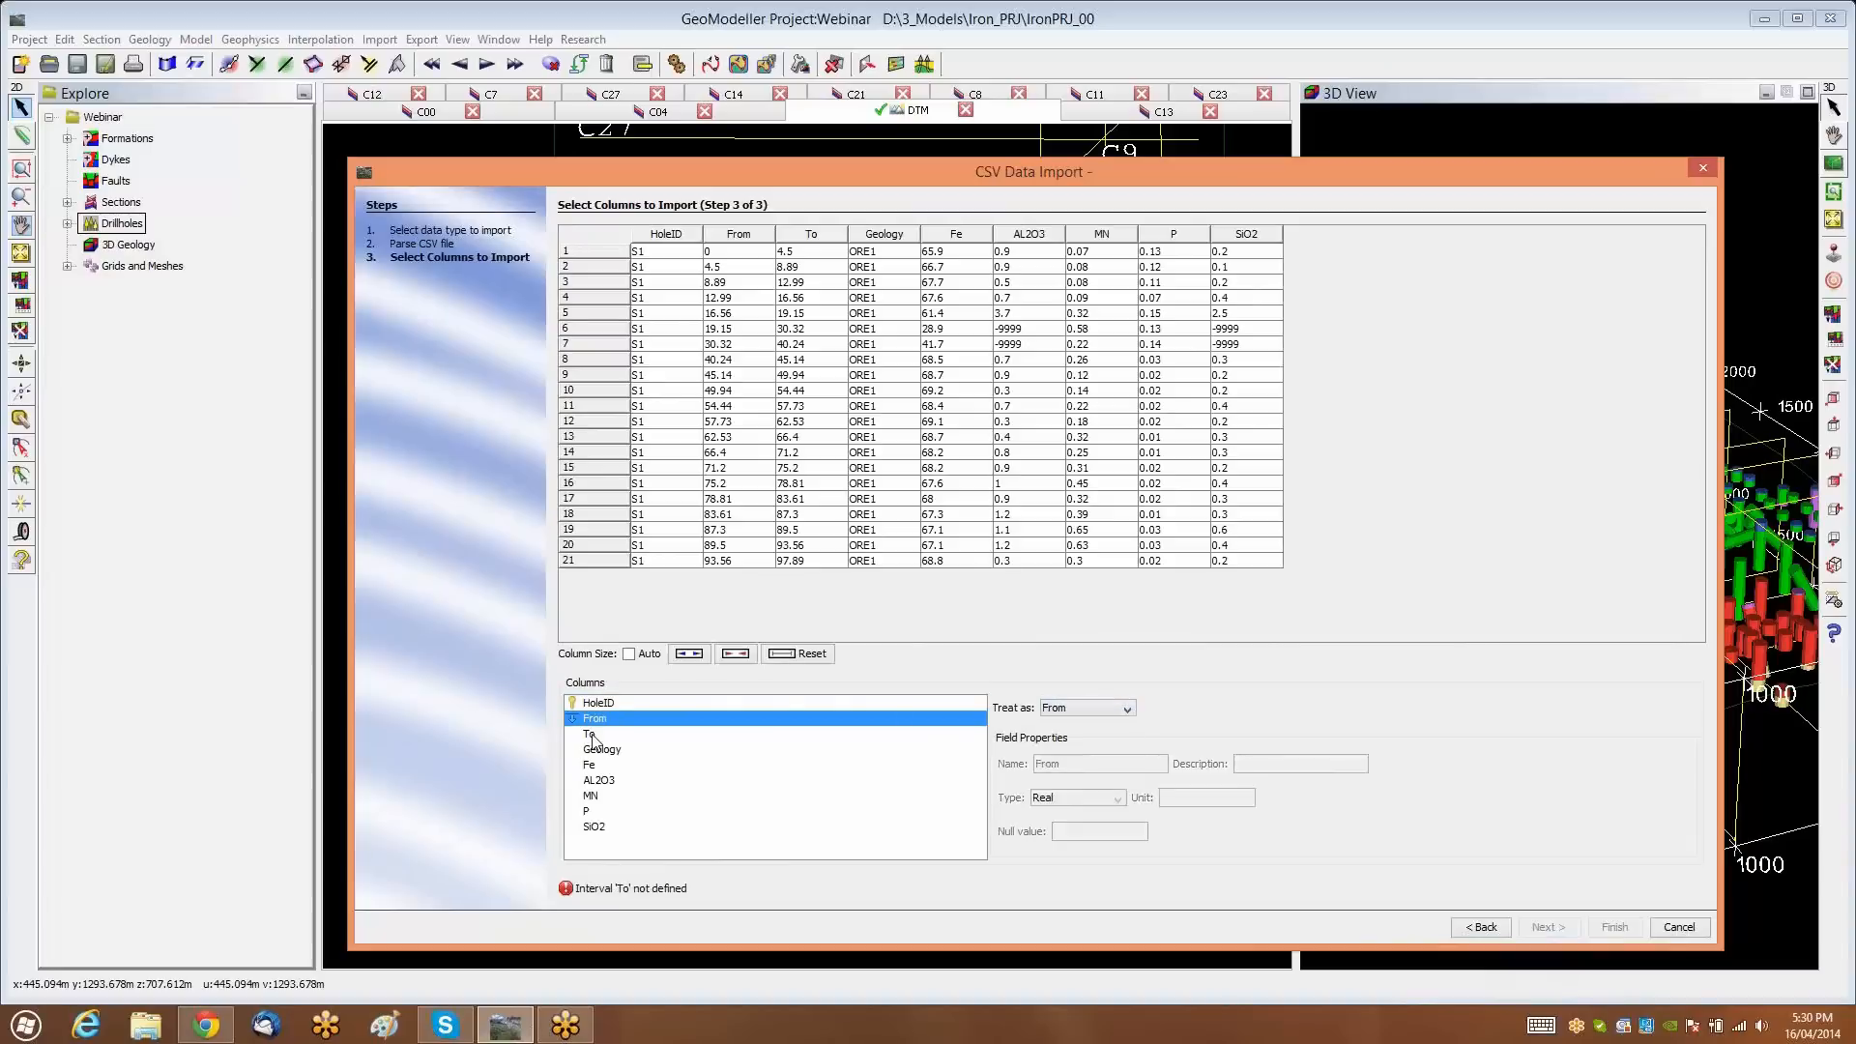
click(592, 737)
click(1127, 709)
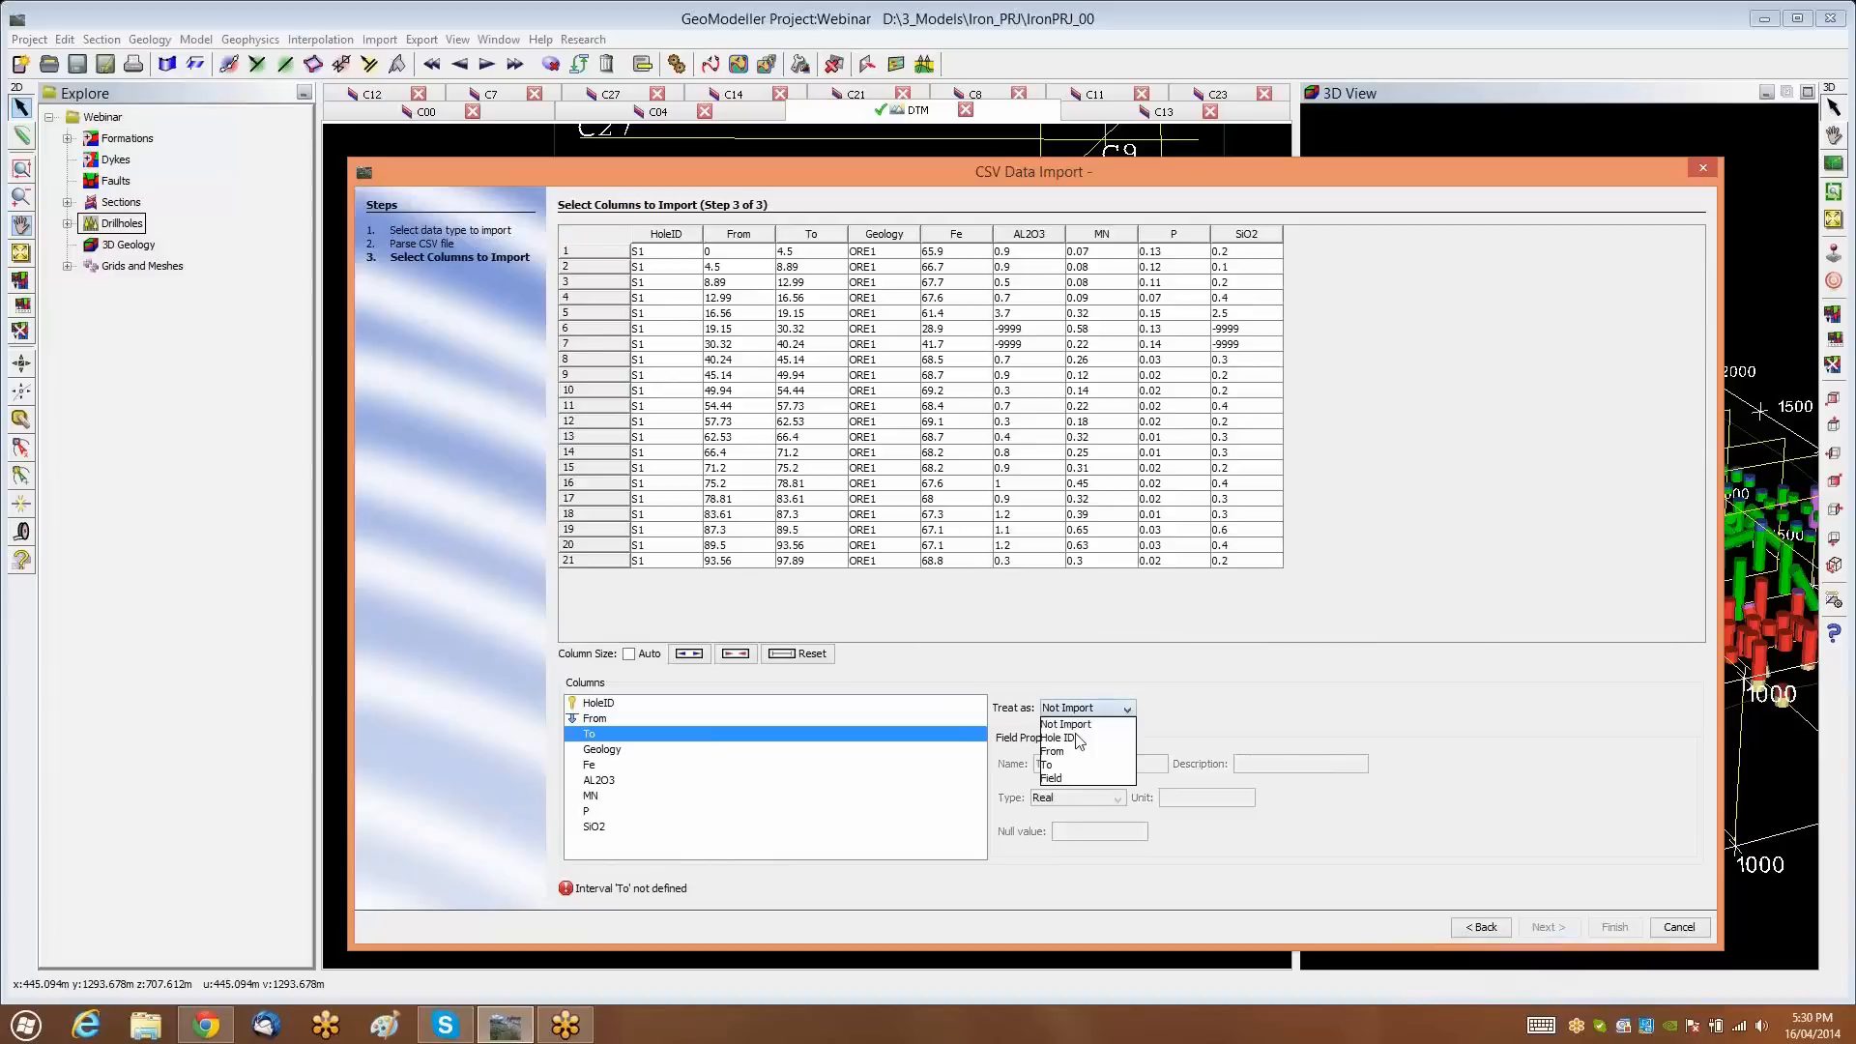
click(1054, 765)
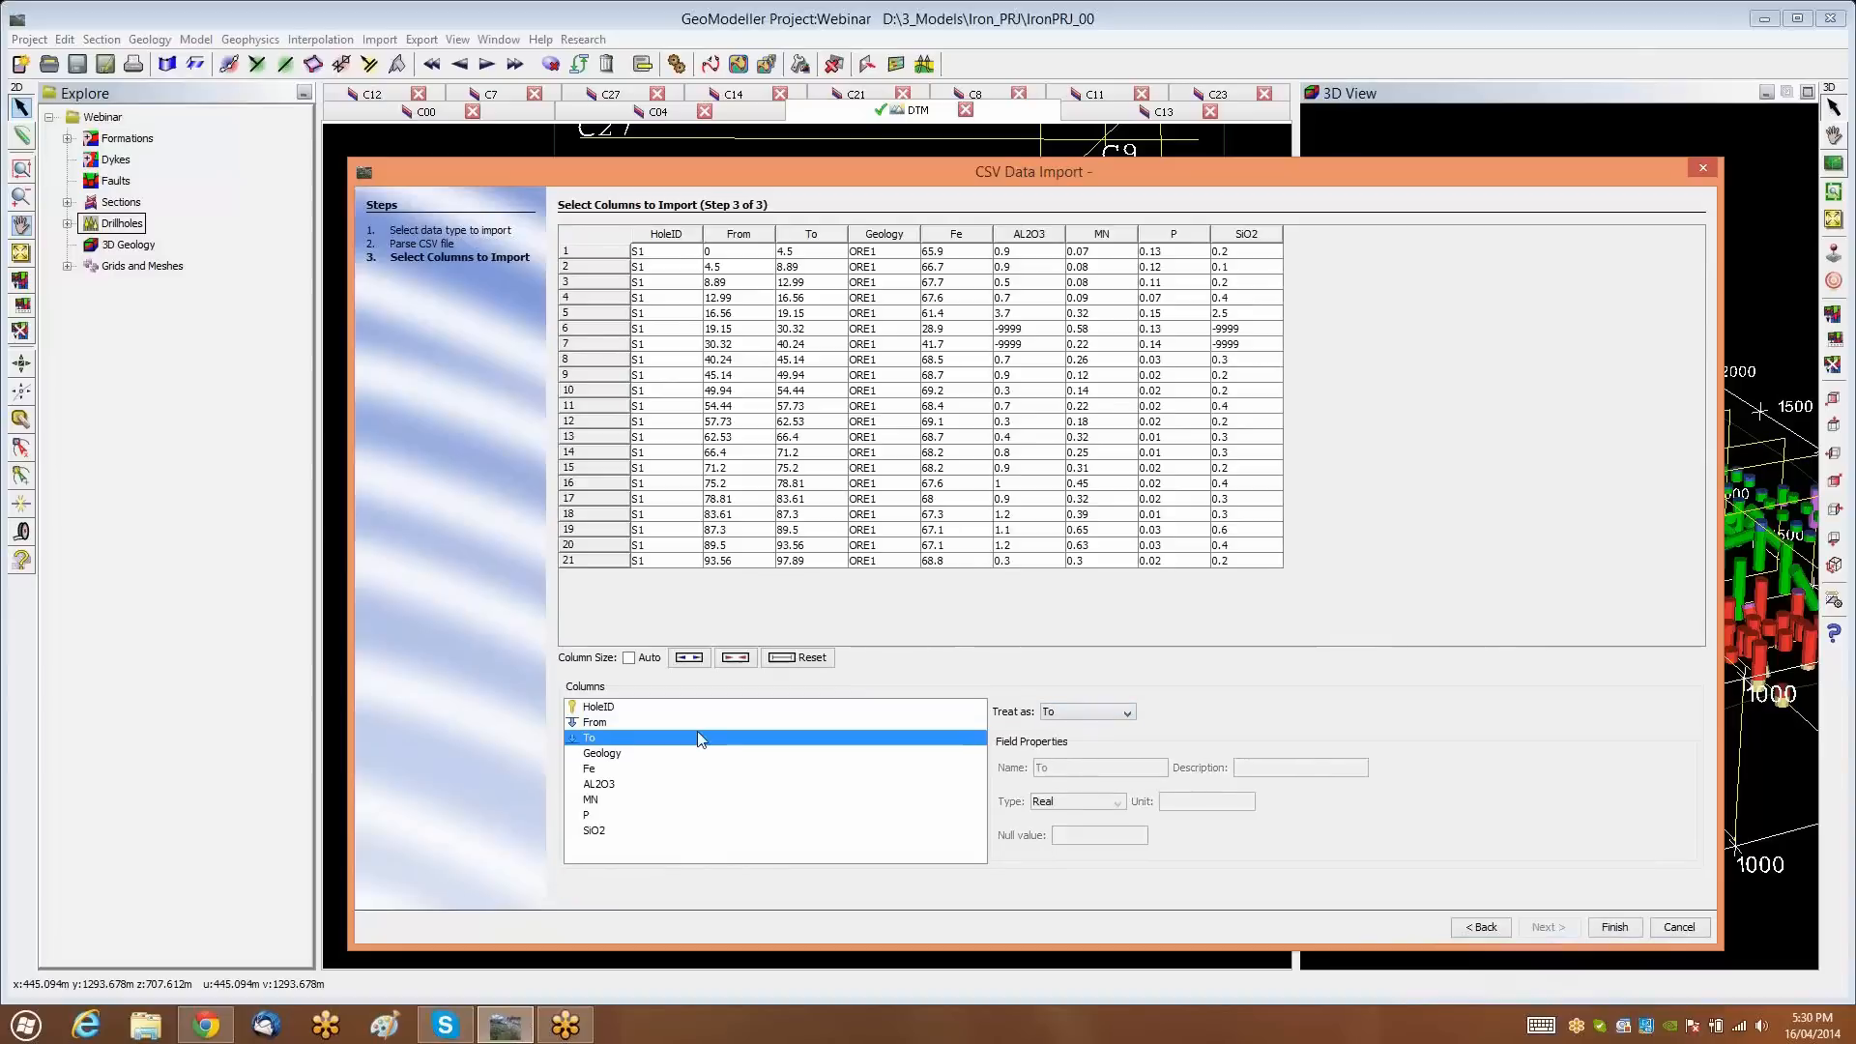
Treat the Fe and AL2O3 columns as fields, each with a null value of -9999
click(613, 772)
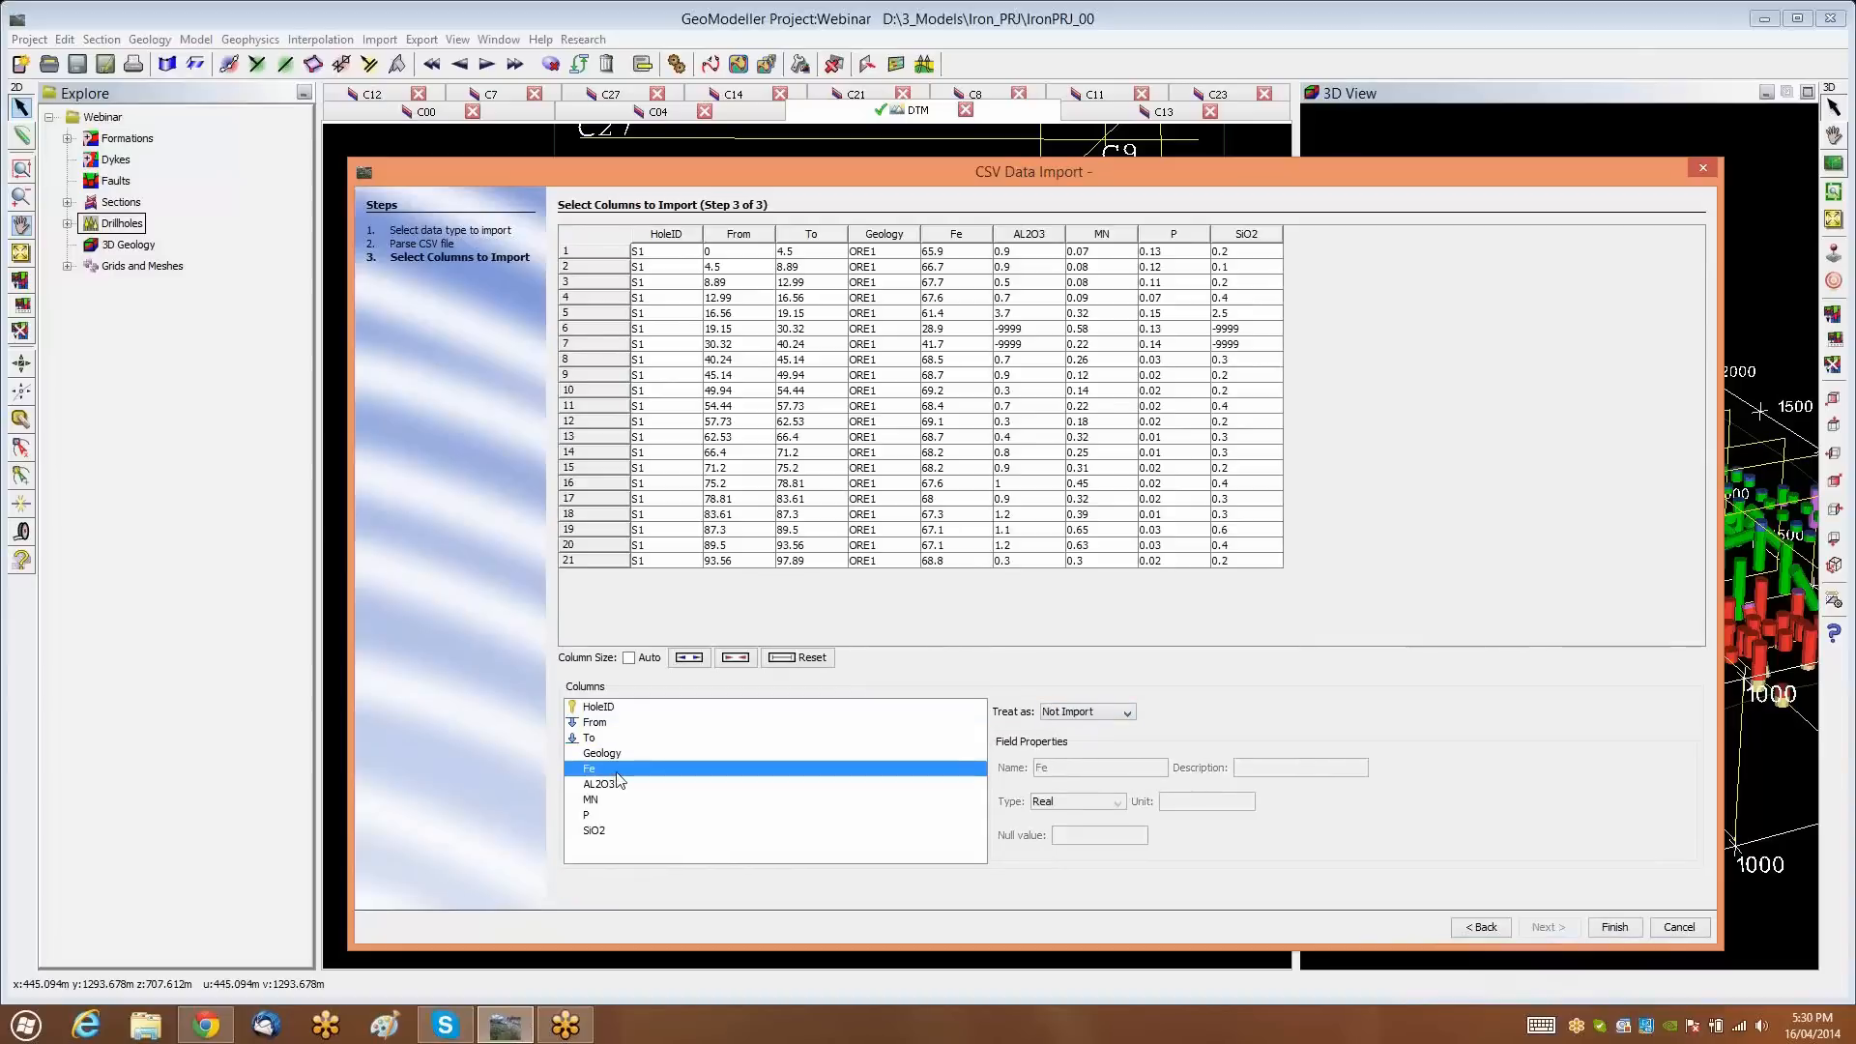
click(1128, 712)
click(1054, 784)
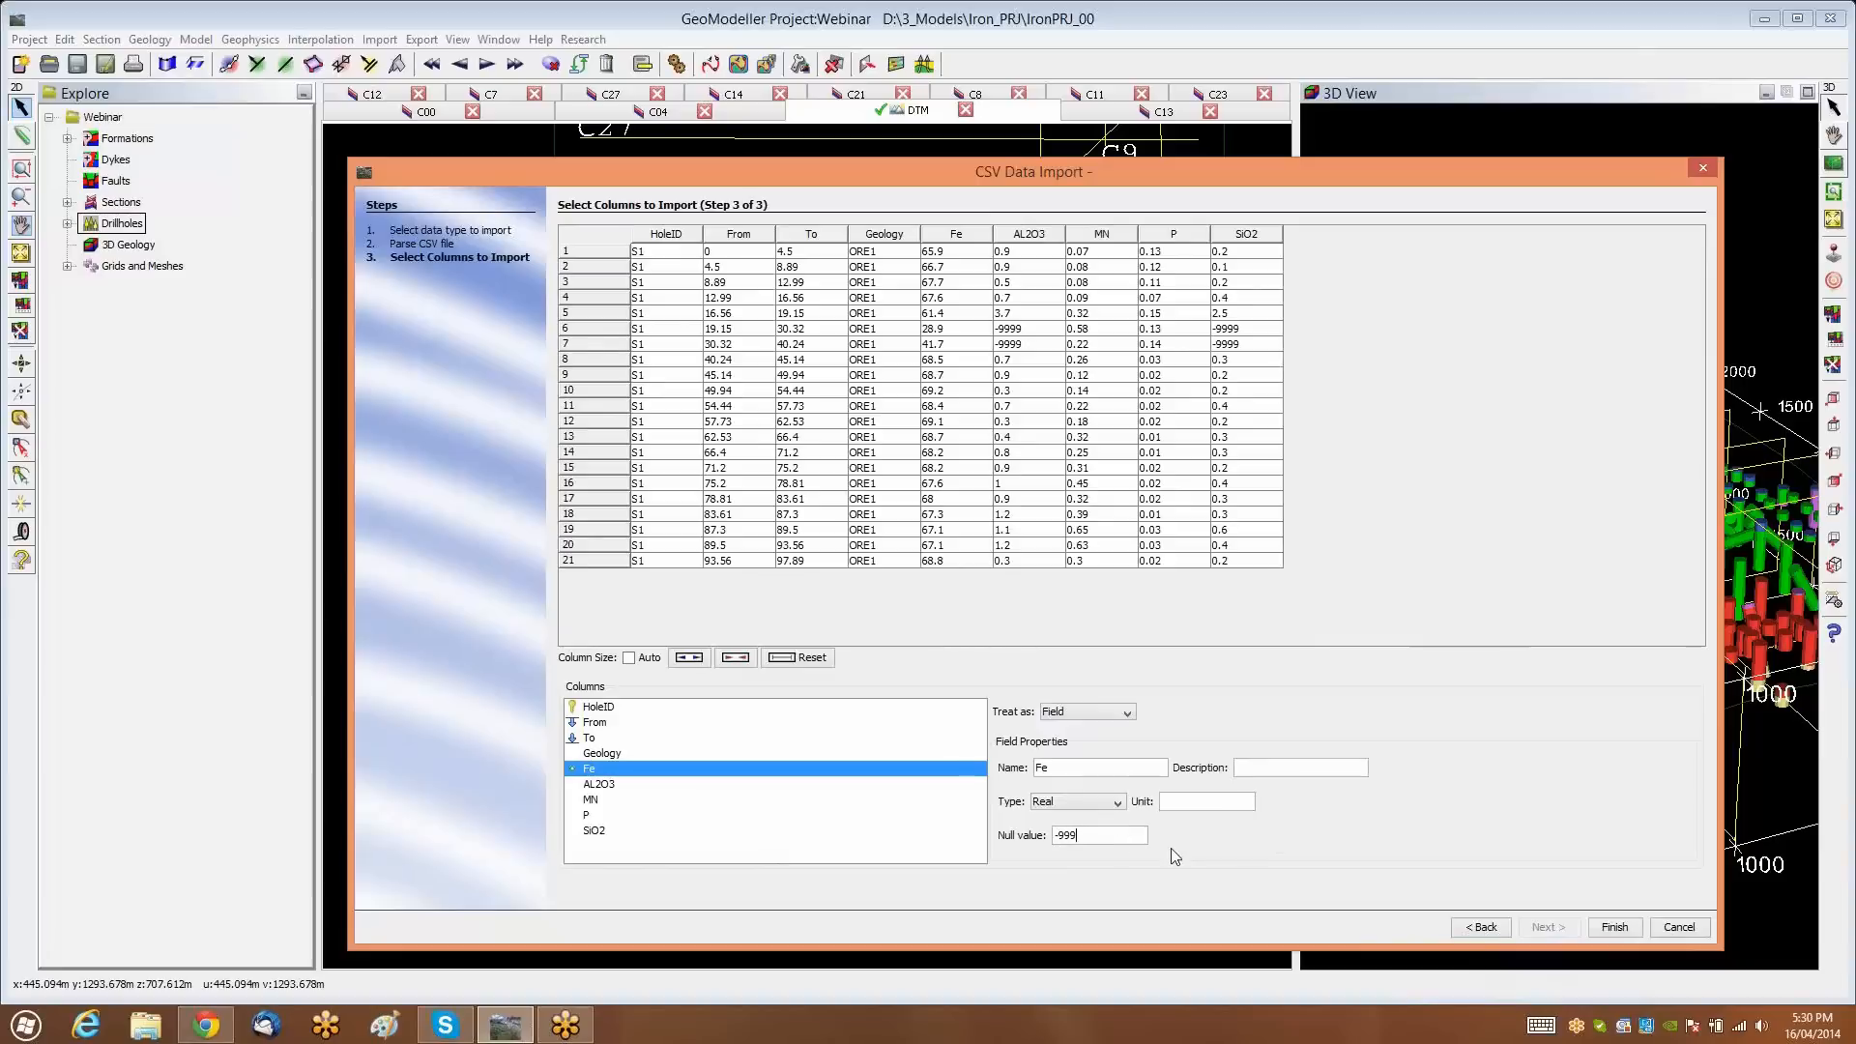
text(9)
click(616, 788)
click(1127, 714)
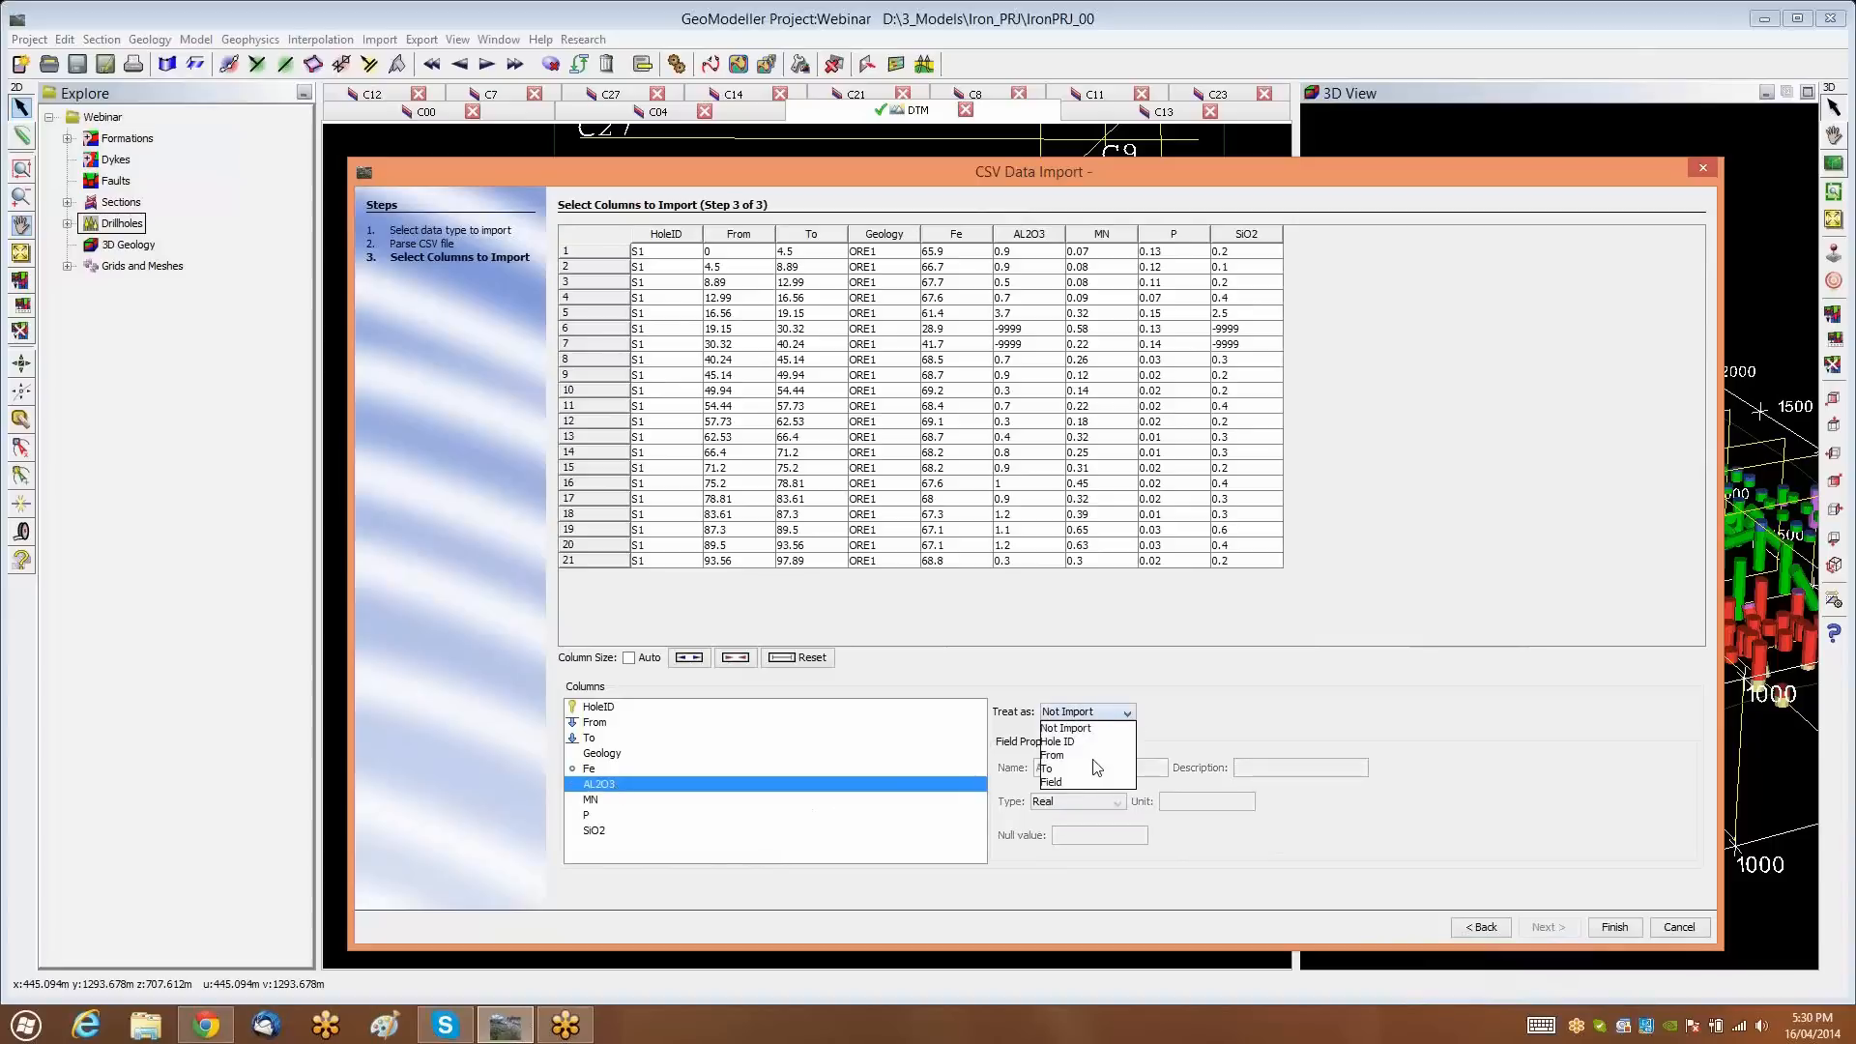
click(1054, 783)
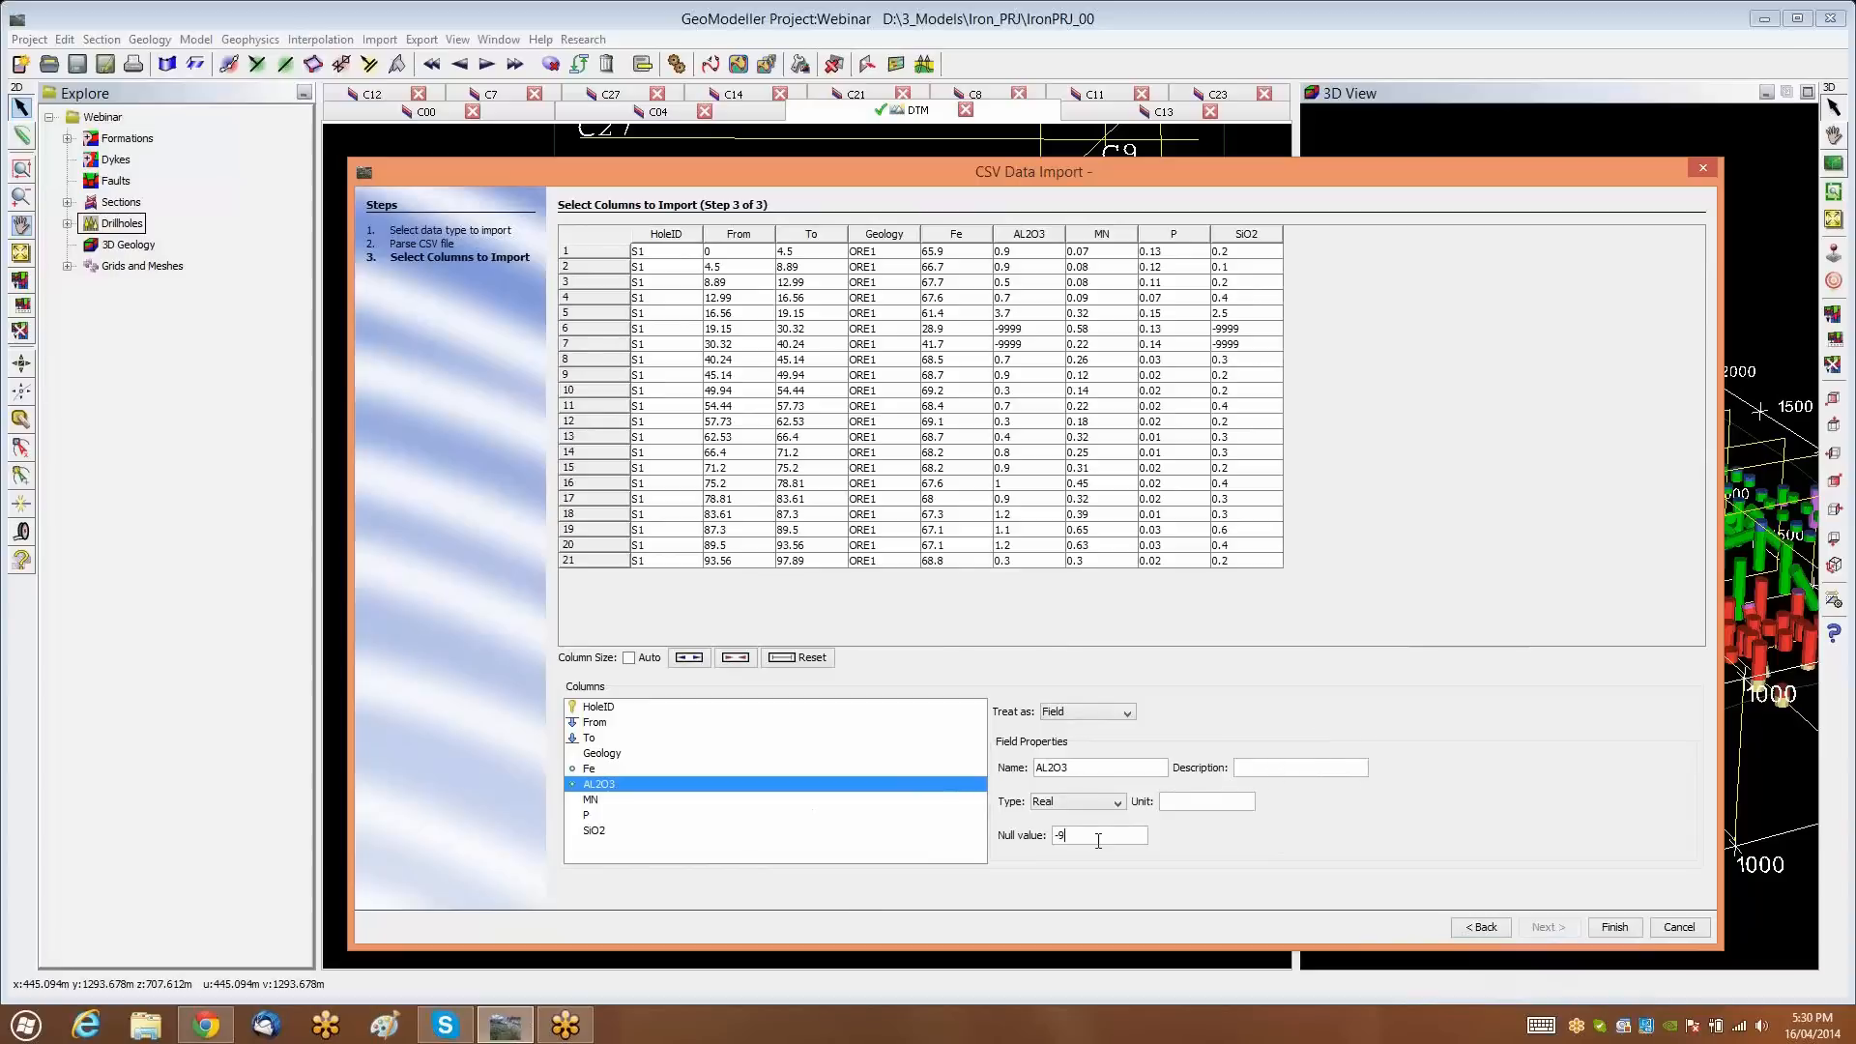
click(1098, 840)
Treat the MN column as a field with a null value of -9999
click(633, 801)
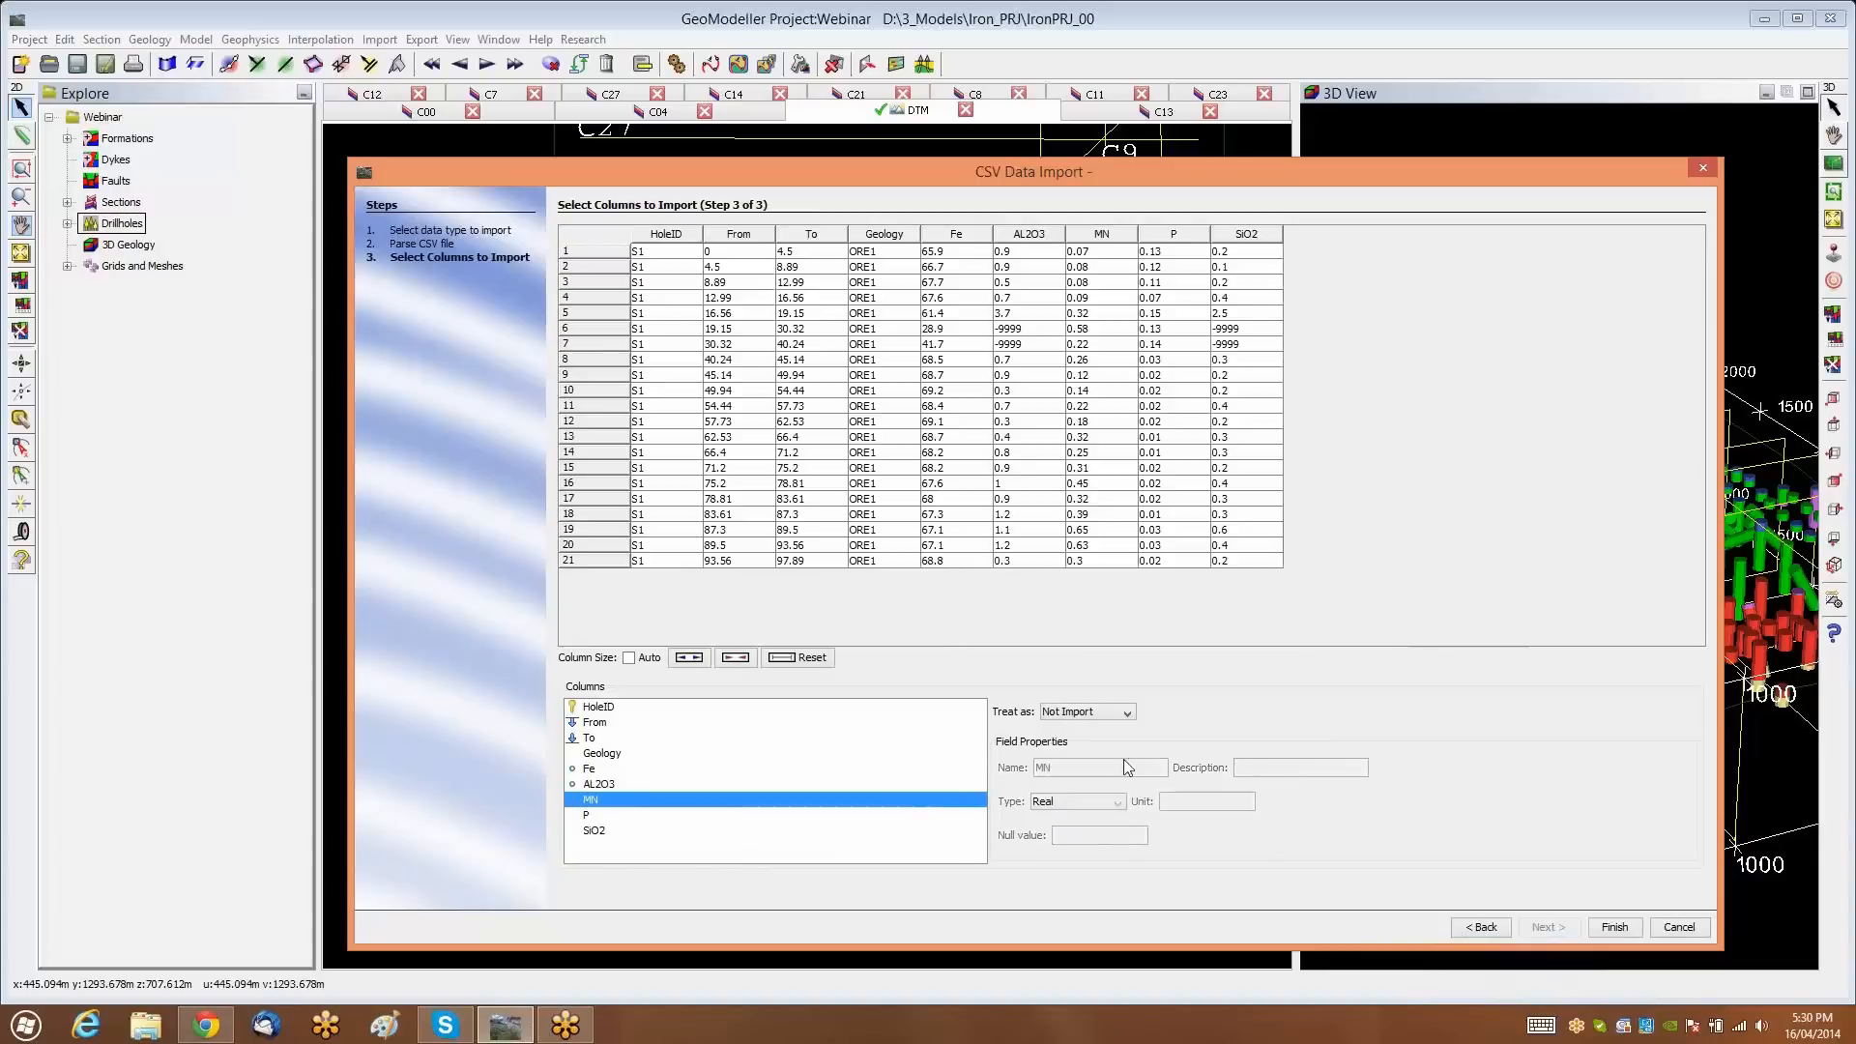
click(1127, 714)
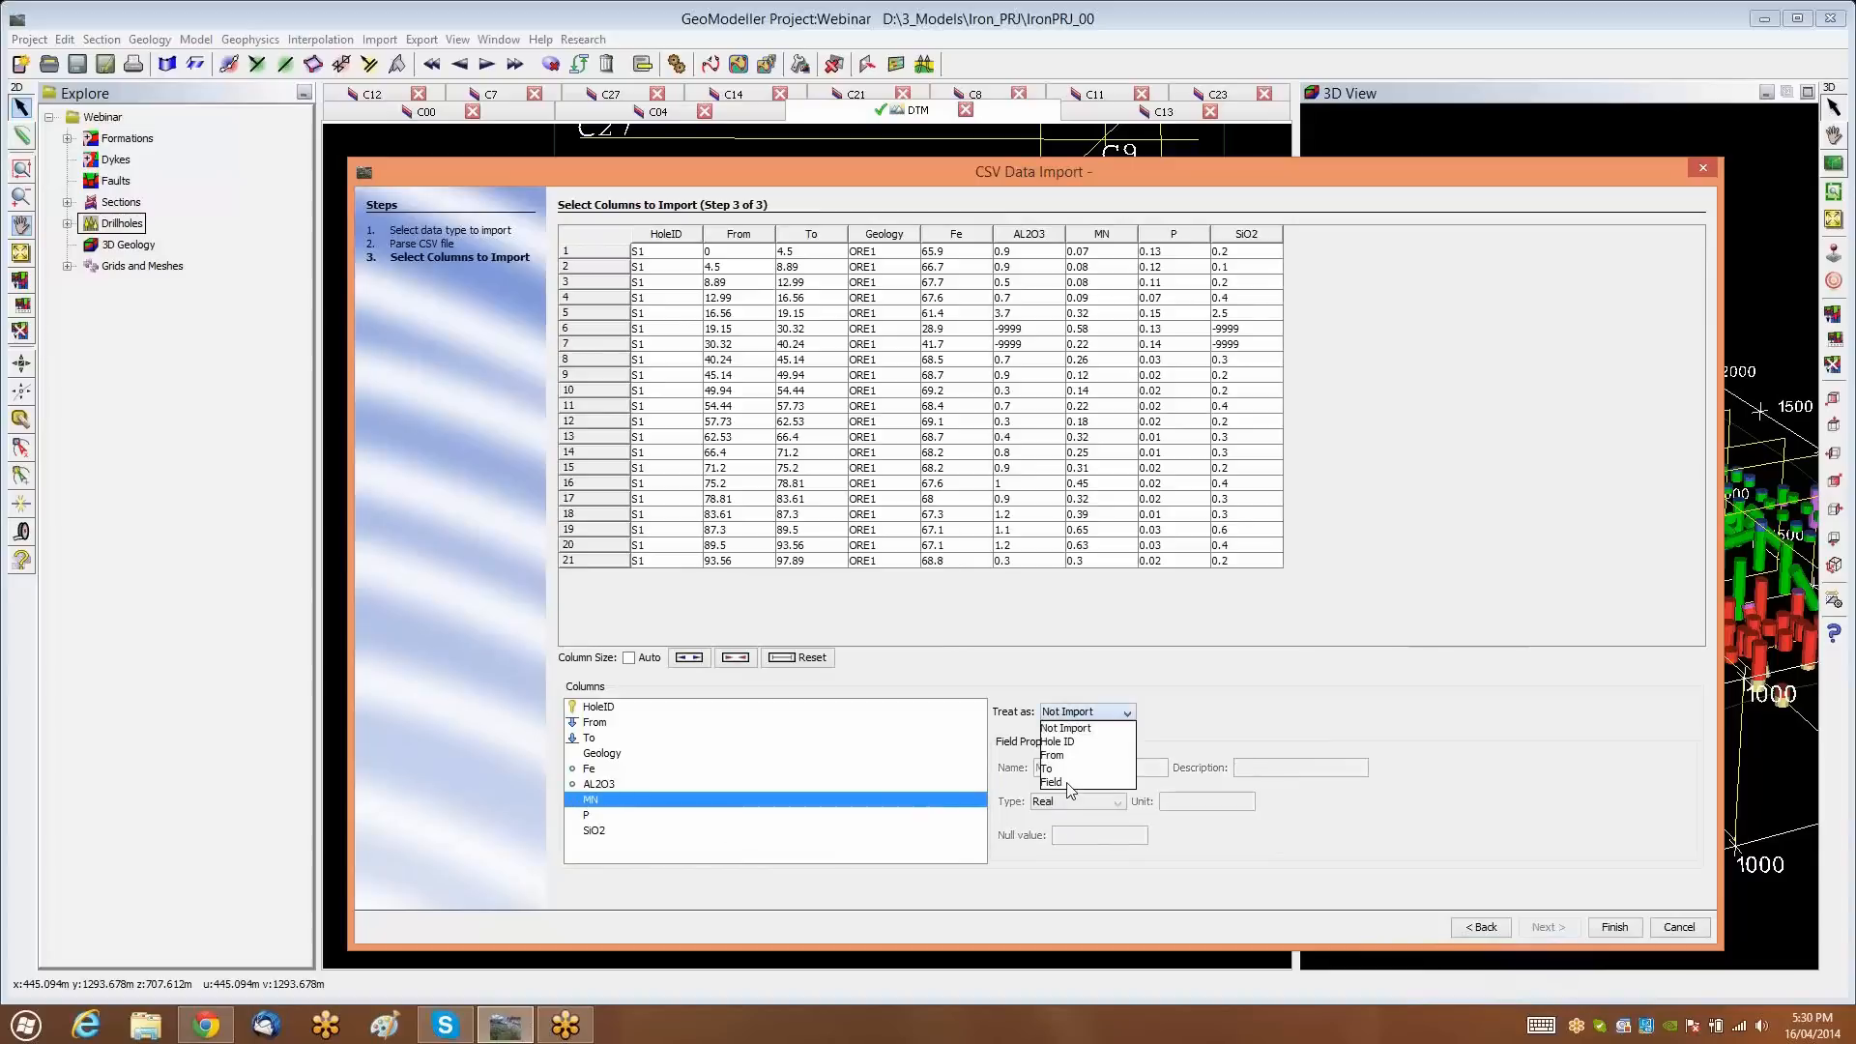
click(1071, 782)
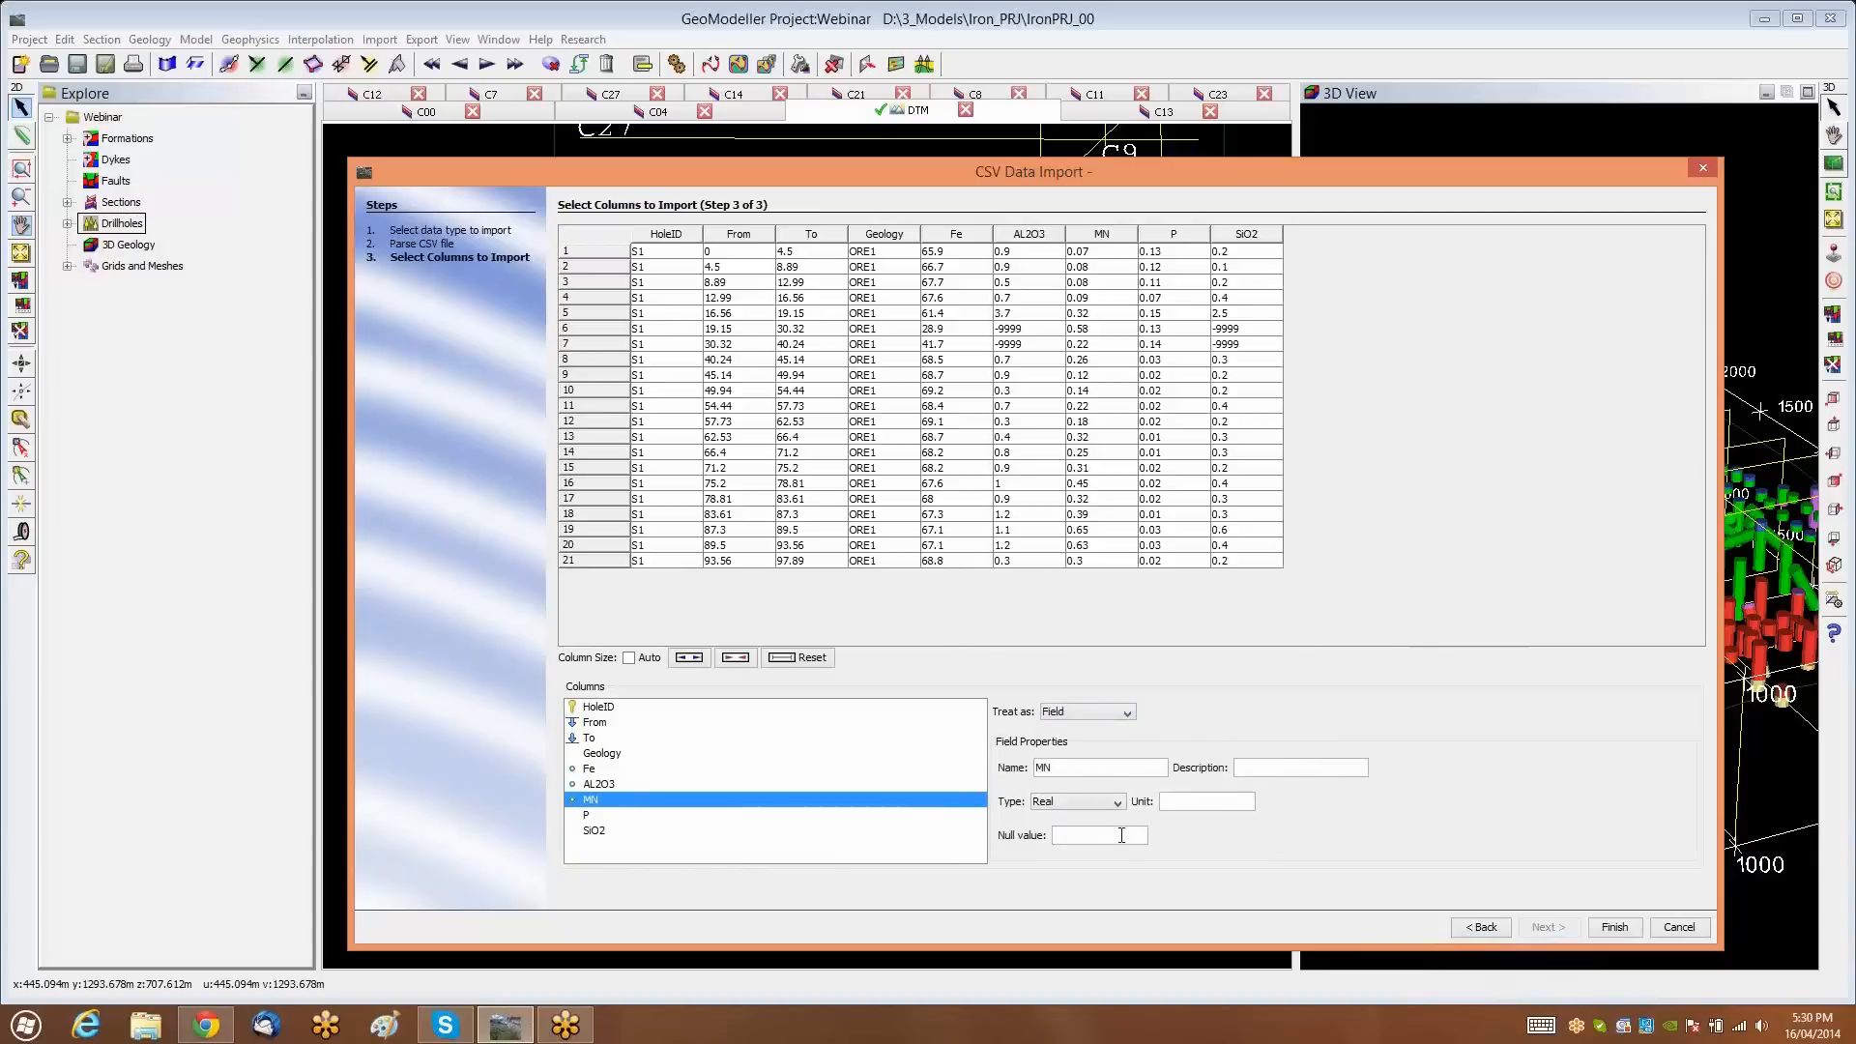
click(1122, 835)
text(-9999)
Treat the P column as a field with a null value of -9999
click(624, 815)
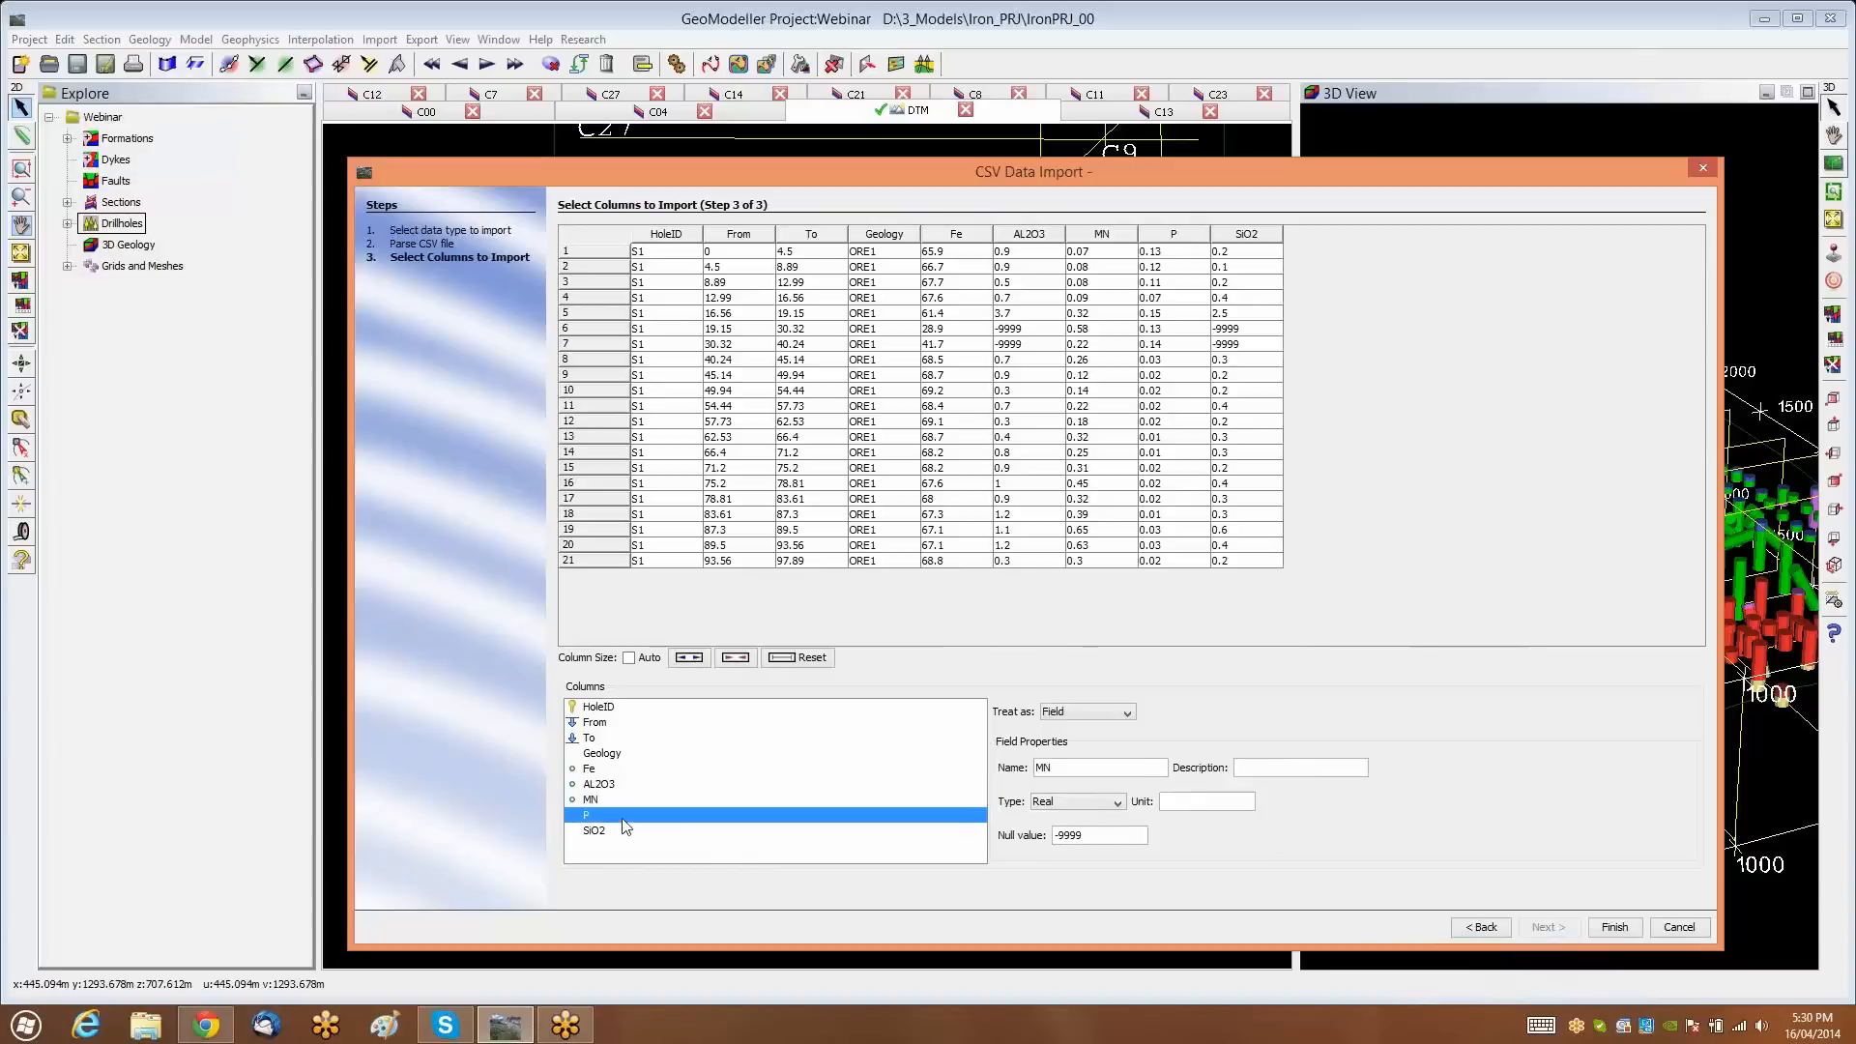
click(1129, 720)
click(1069, 785)
click(1105, 837)
text(-9999)
Treat the SiO2 column as a field with a null value of -9999
click(678, 831)
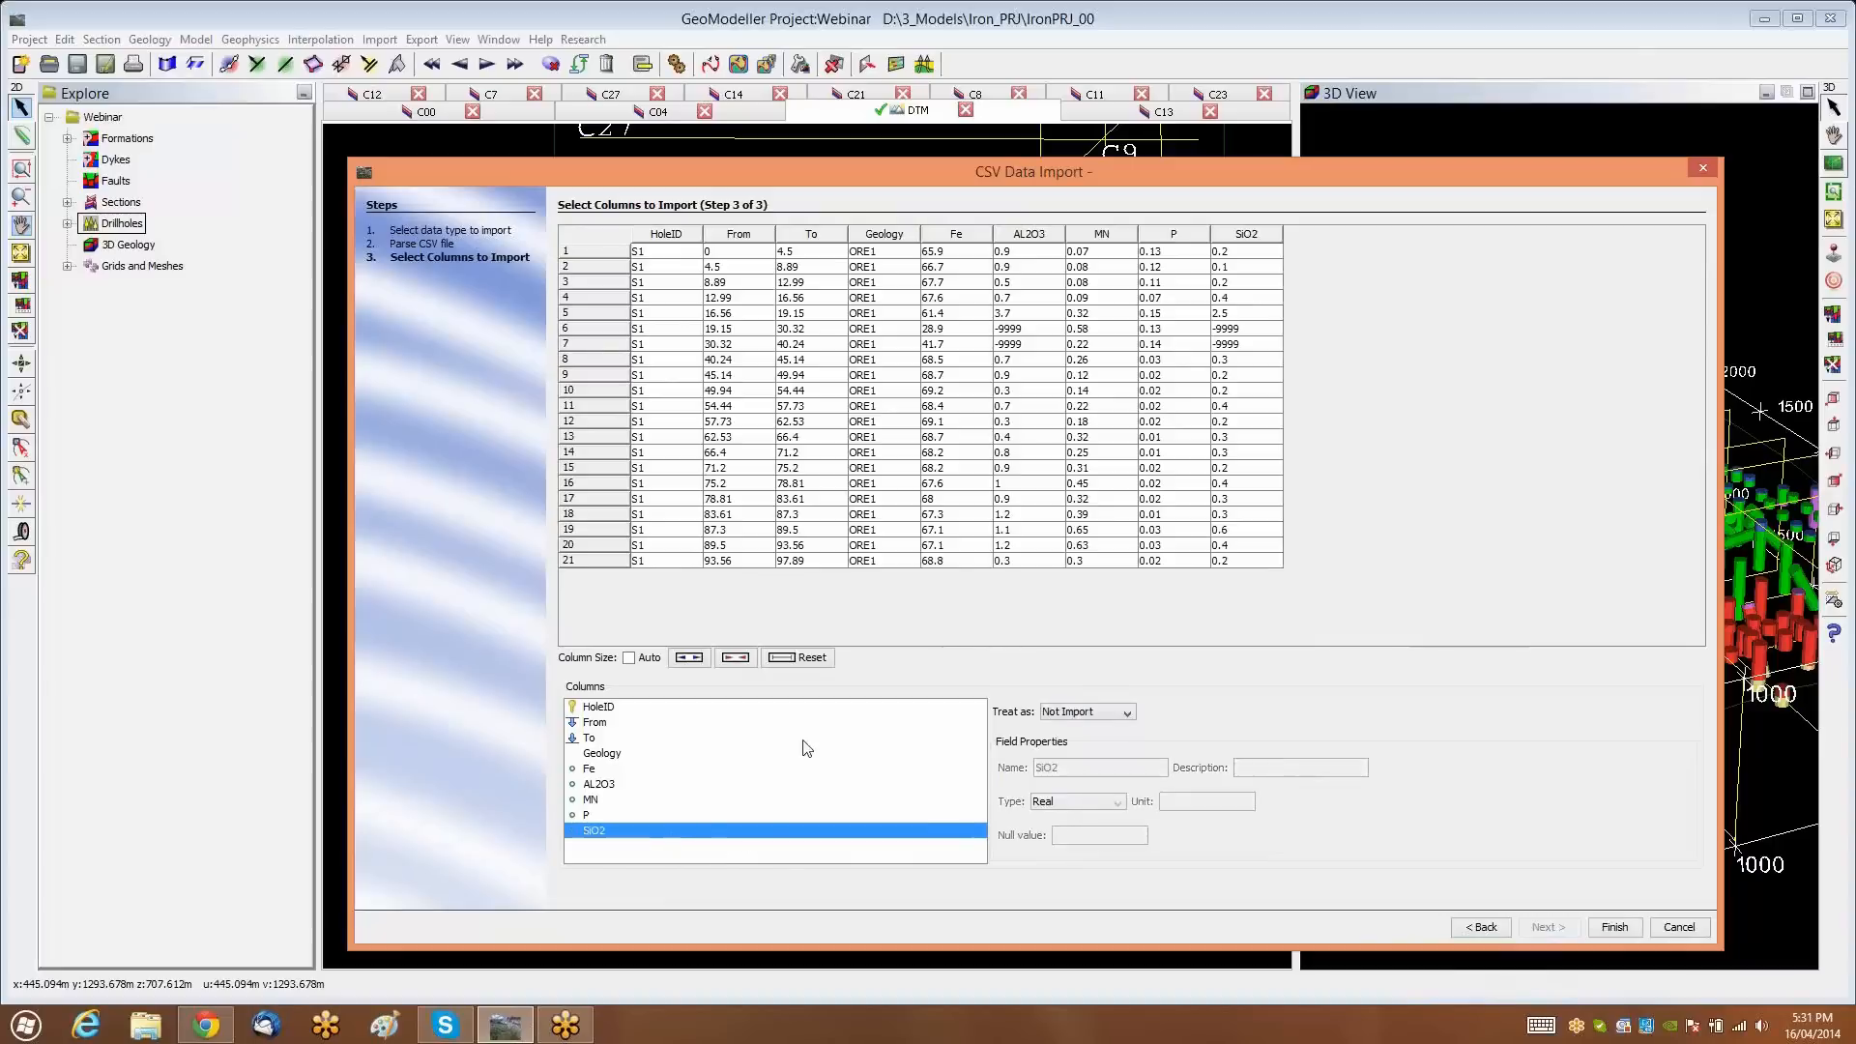
click(1126, 715)
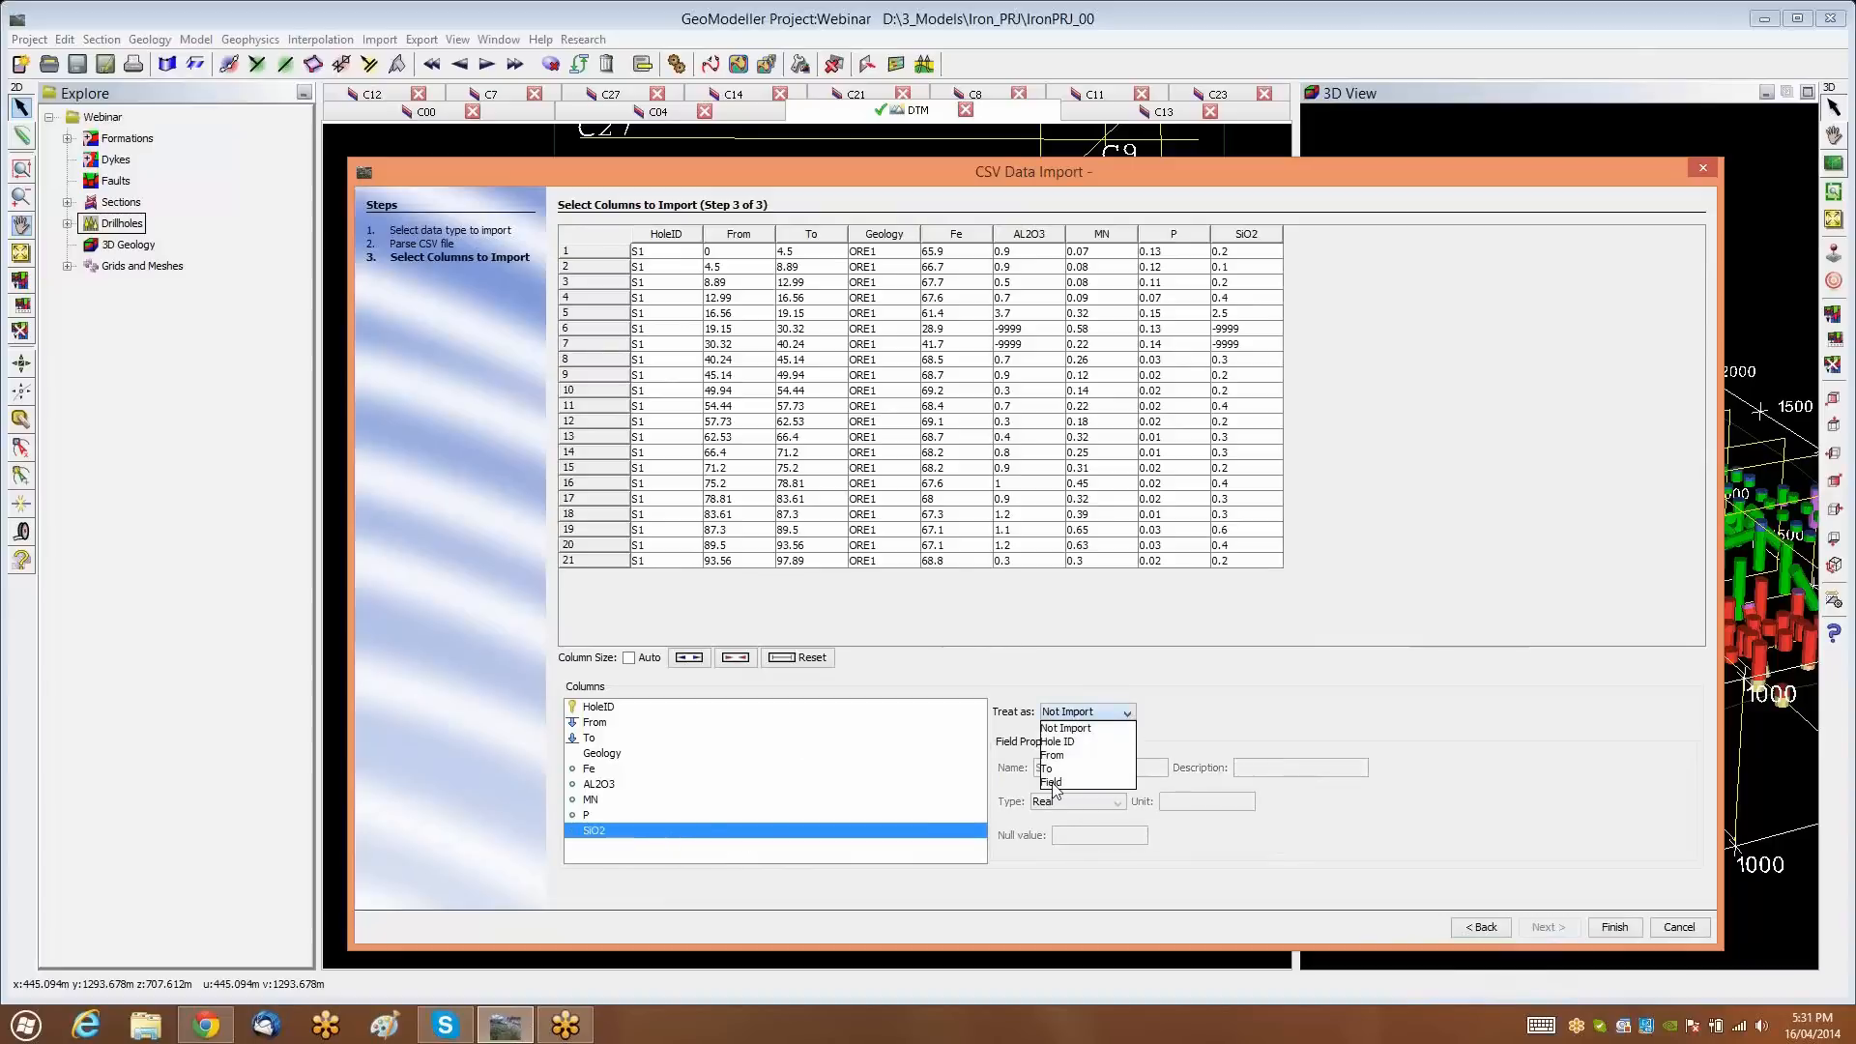
click(1052, 783)
click(1114, 837)
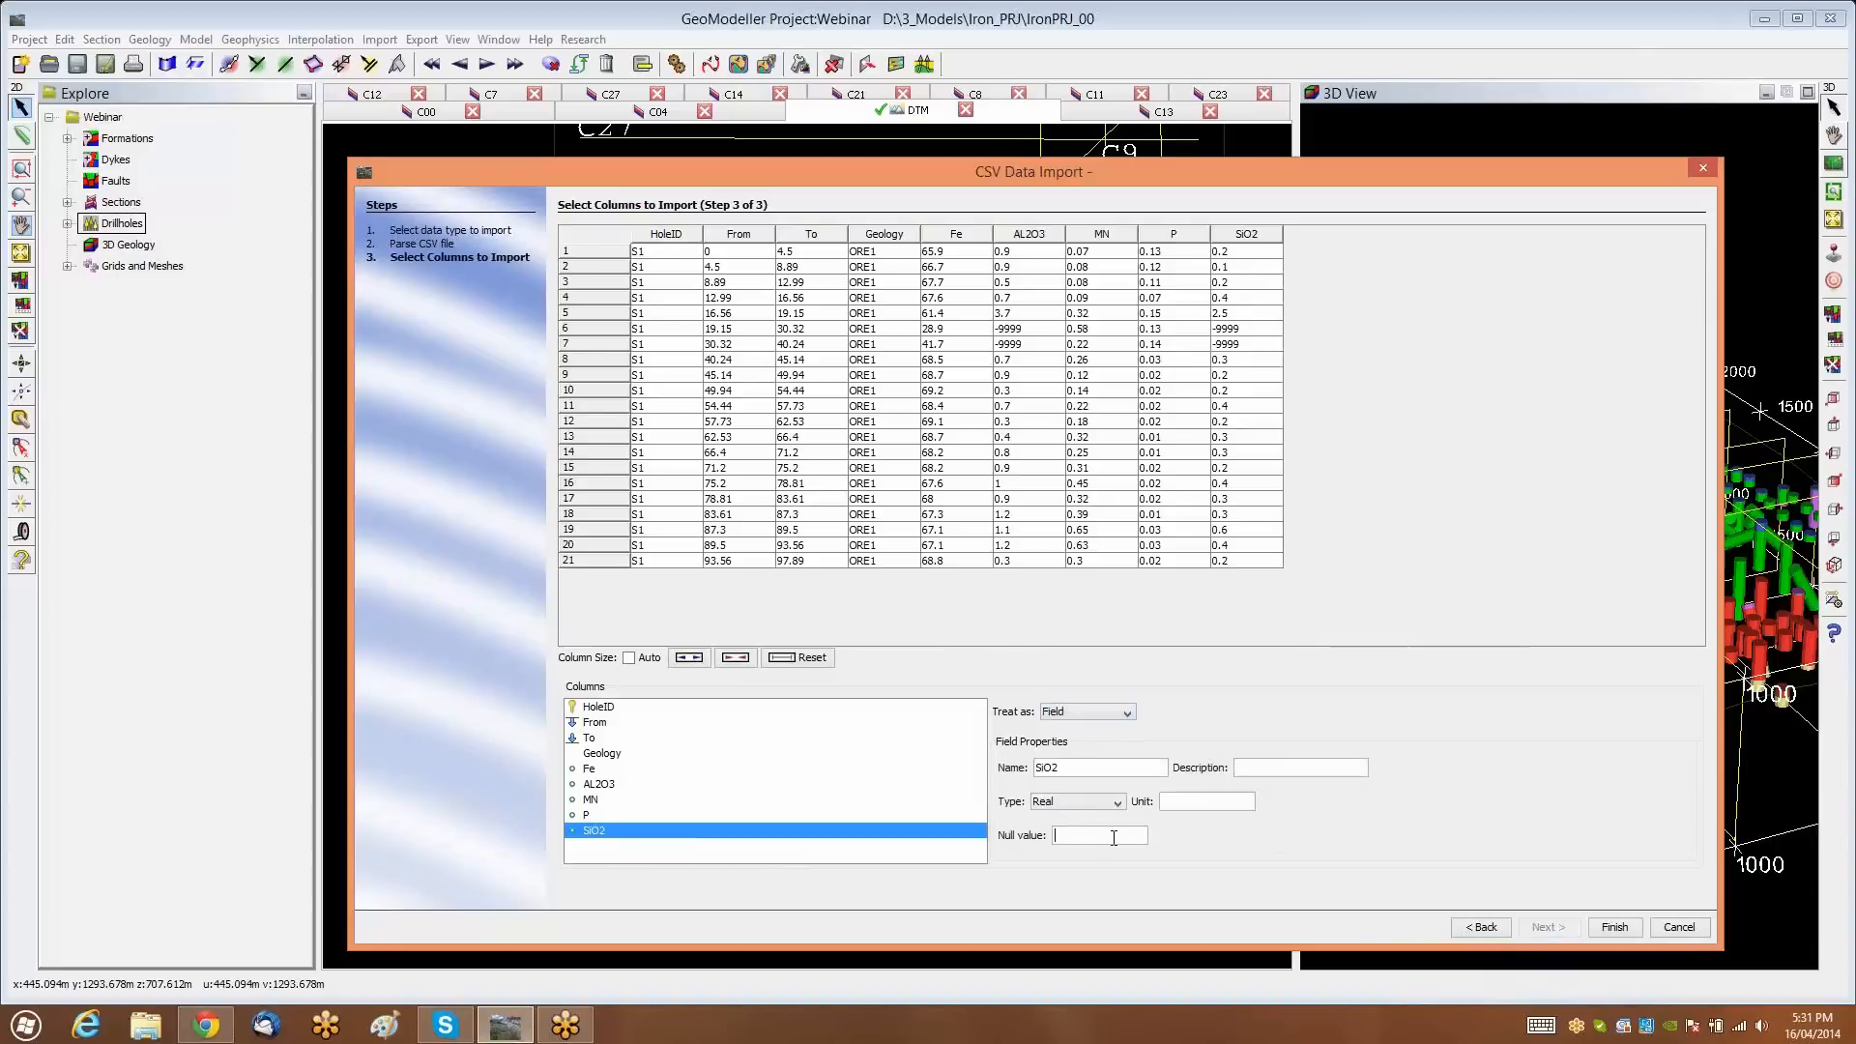
text(-9999)
Review the Fe column's field properties and finish importing the assays into the drillholes
click(622, 771)
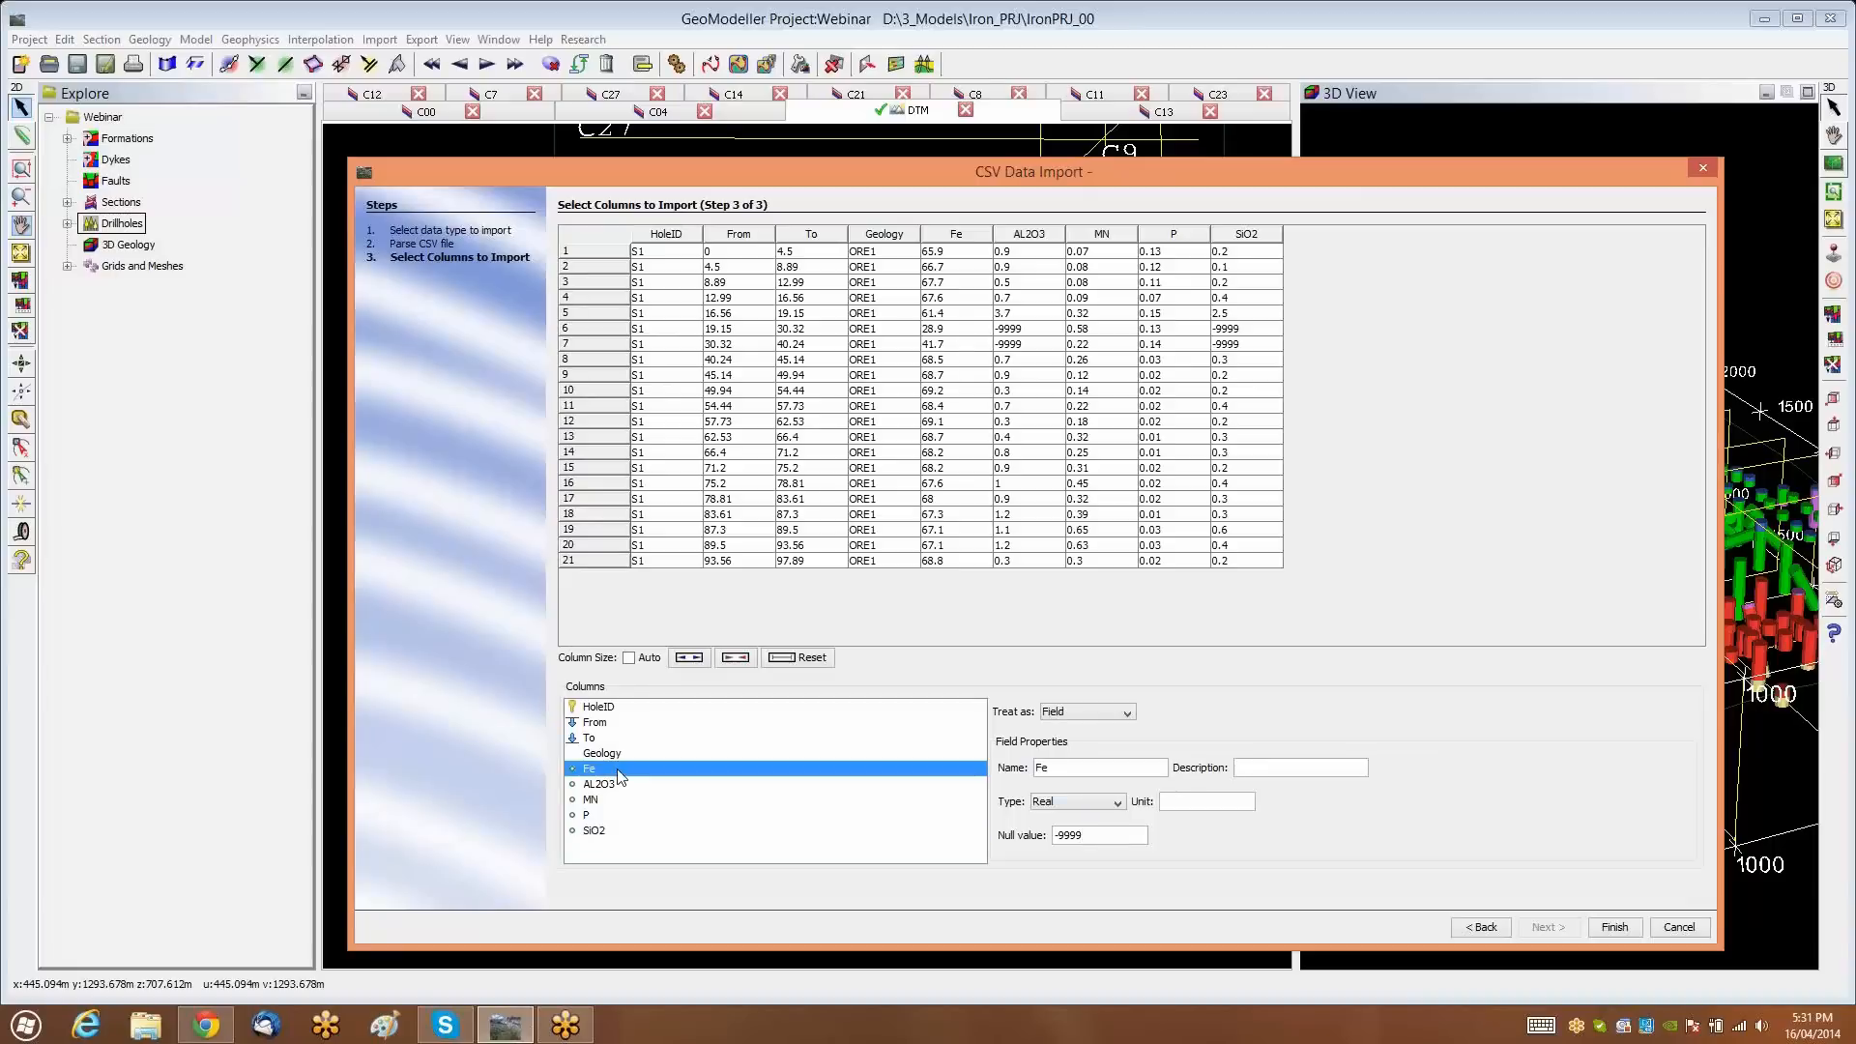
click(1295, 767)
click(1613, 927)
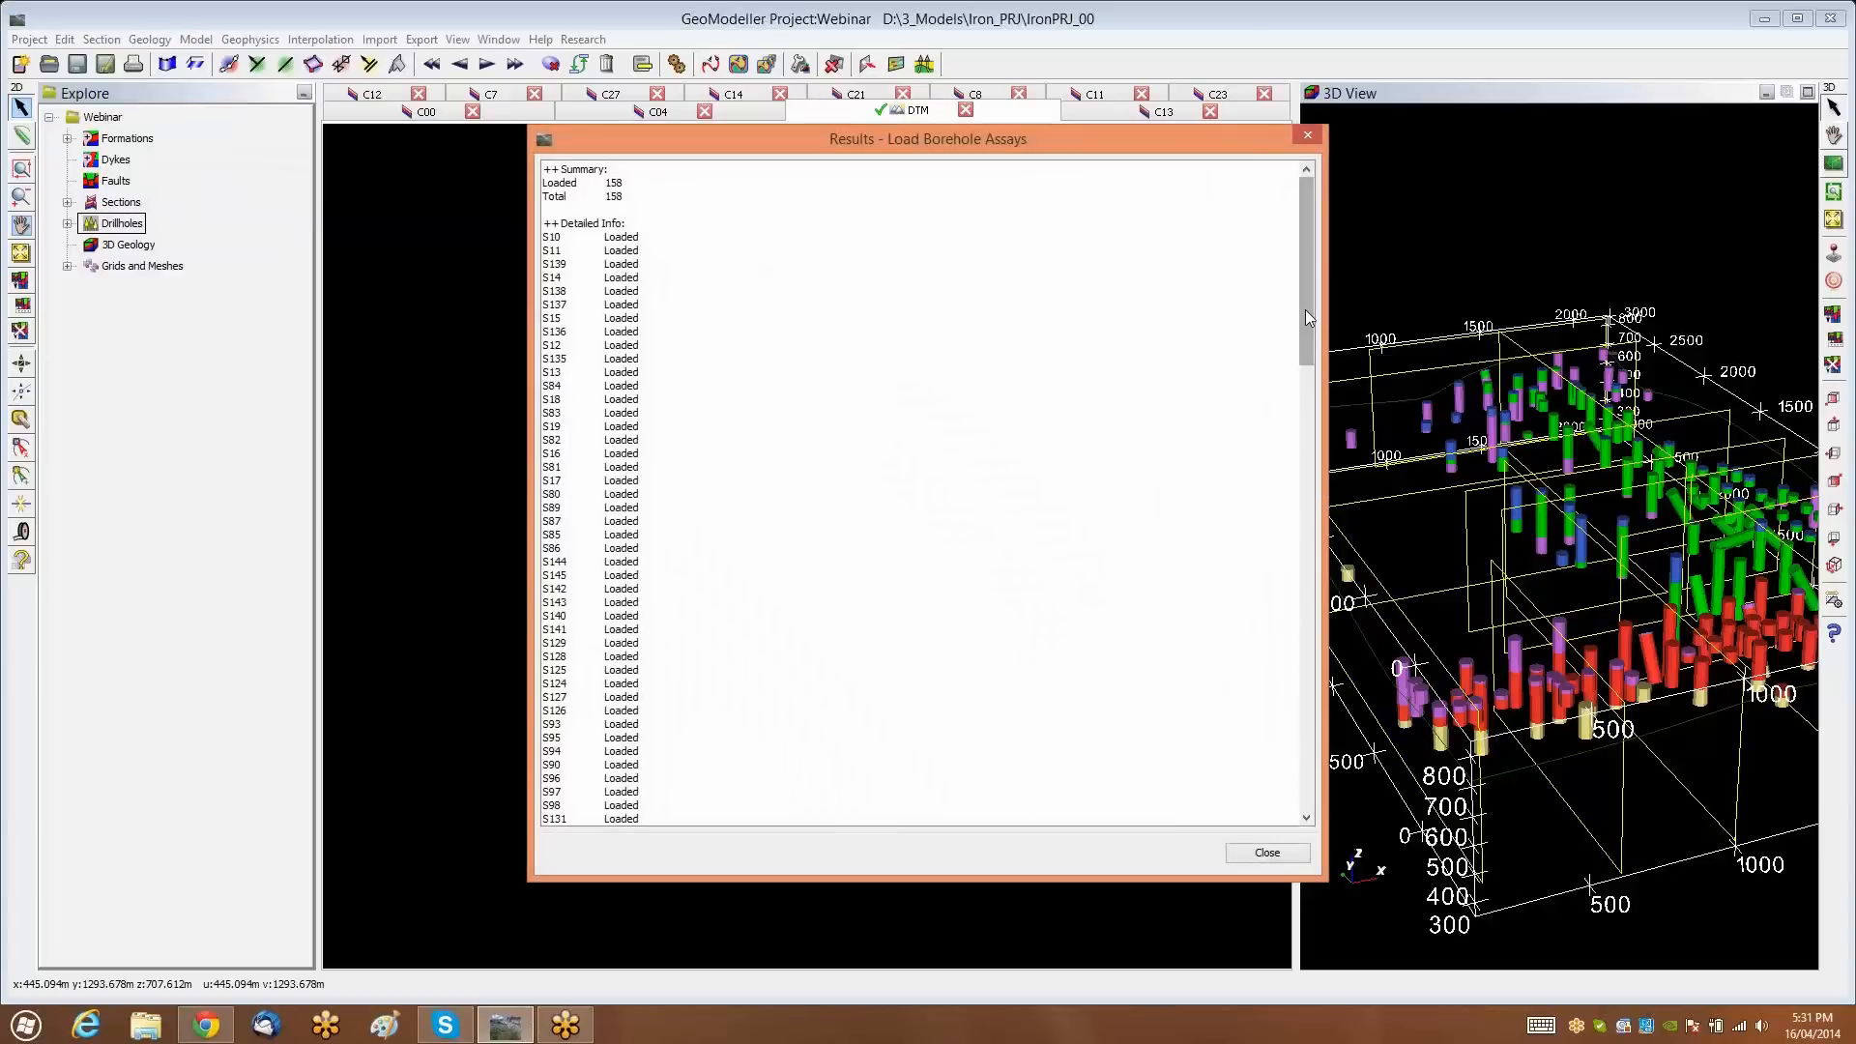
Review the borehole assay loading report through to its end and close it
drag(1305, 309, 1330, 786)
drag(1330, 721, 1307, 276)
click(1251, 851)
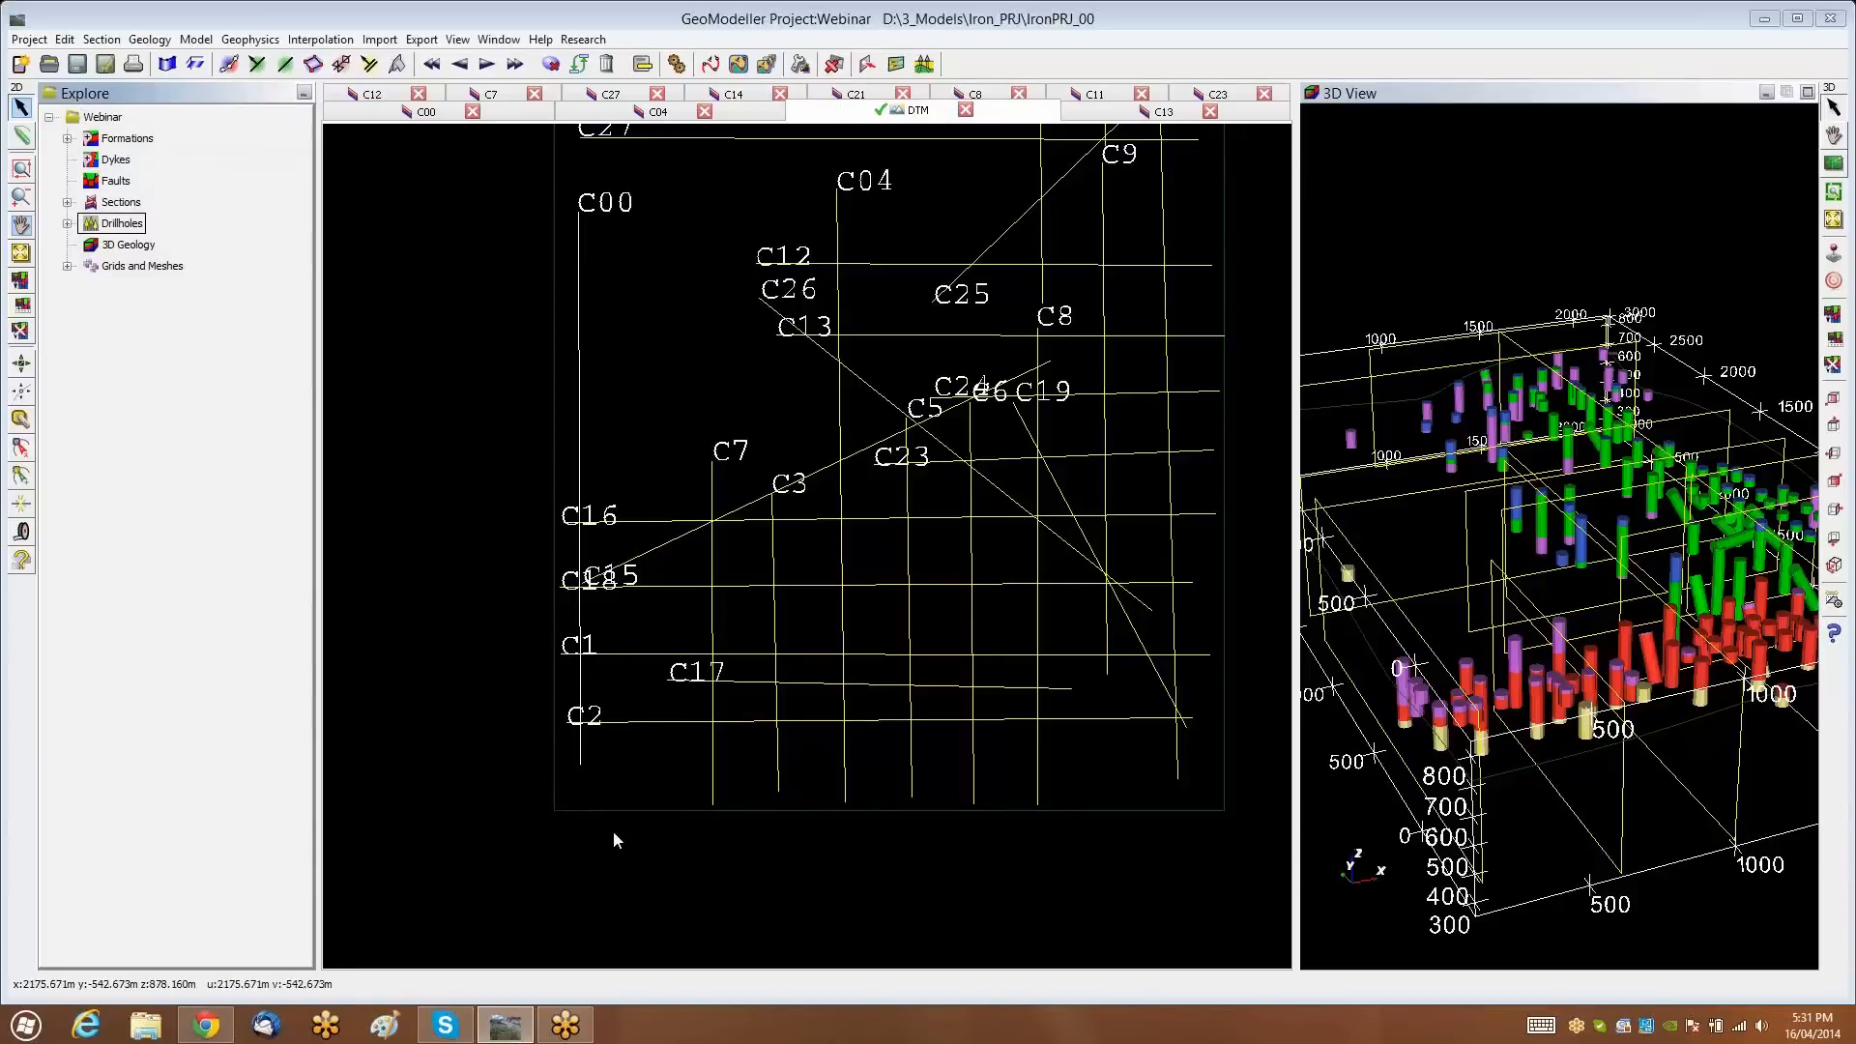
Open drillhole S117's log for editing and enlarge its window to examine the imported assay curves
click(68, 224)
scroll(185, 257, up, 2)
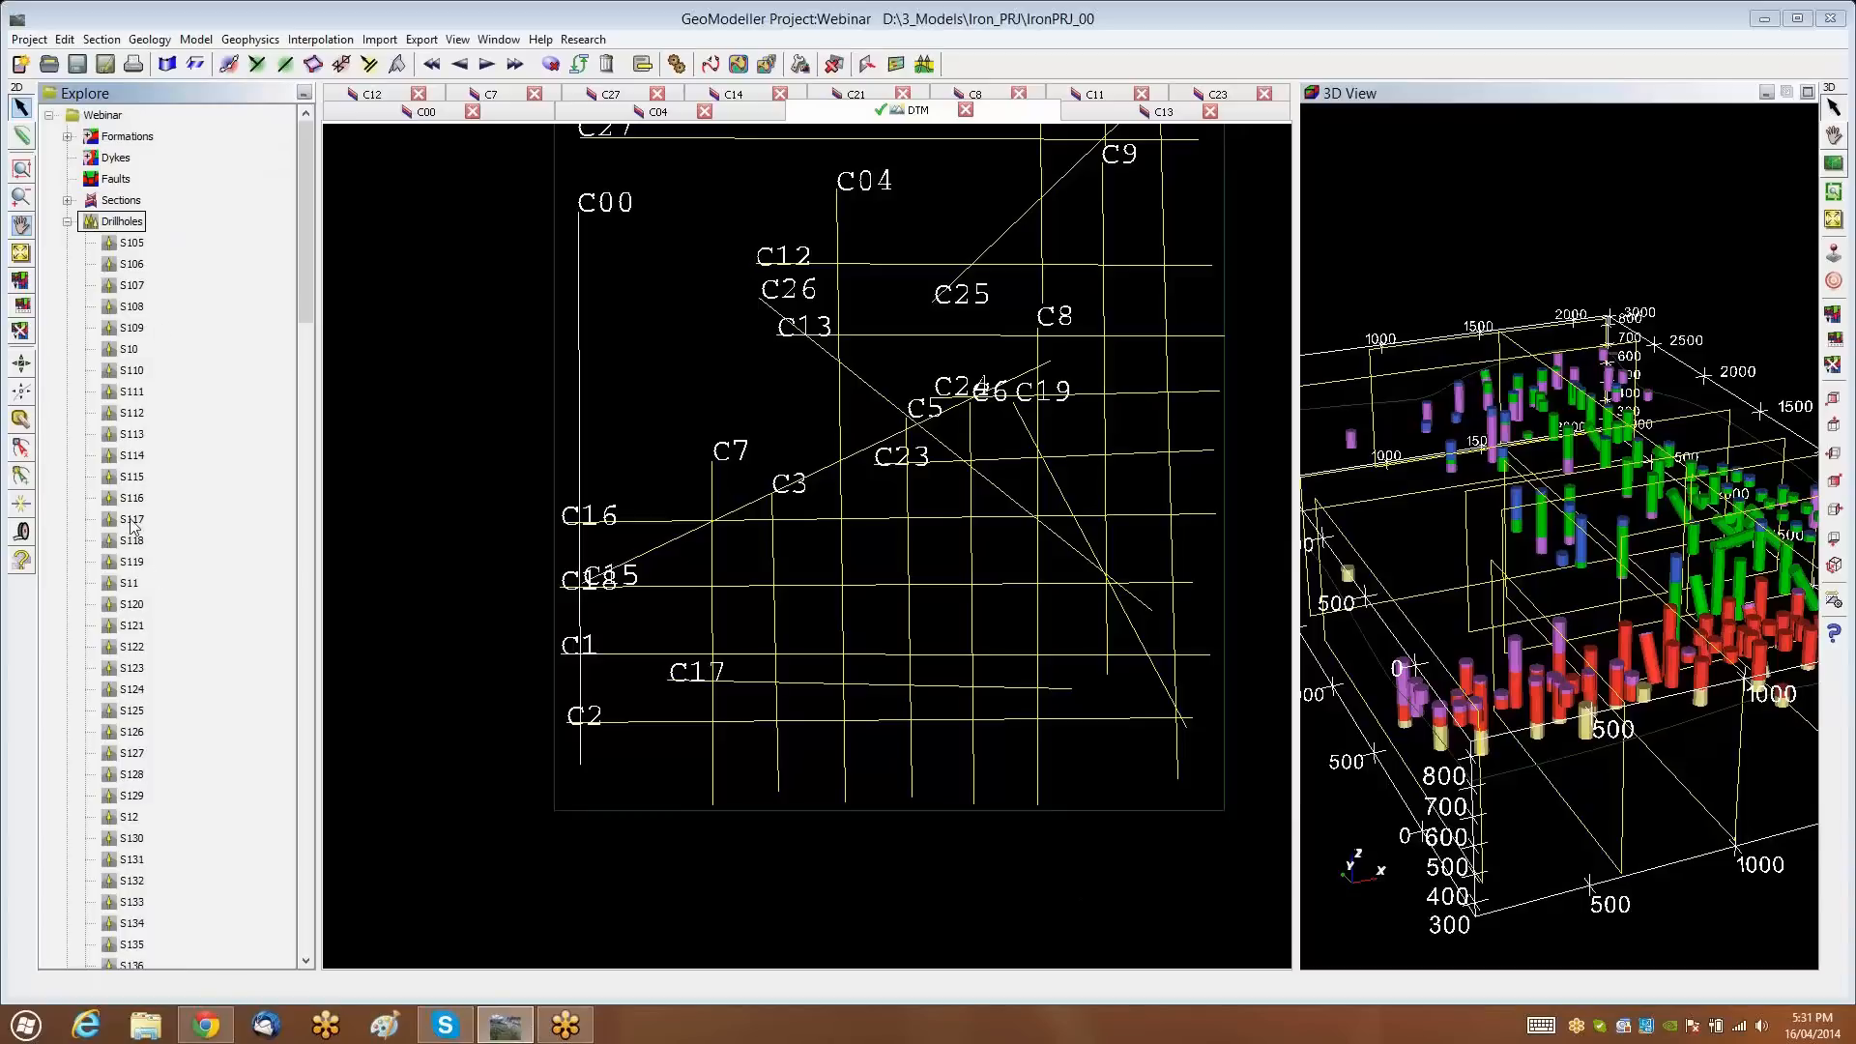
right_click(129, 527)
click(193, 651)
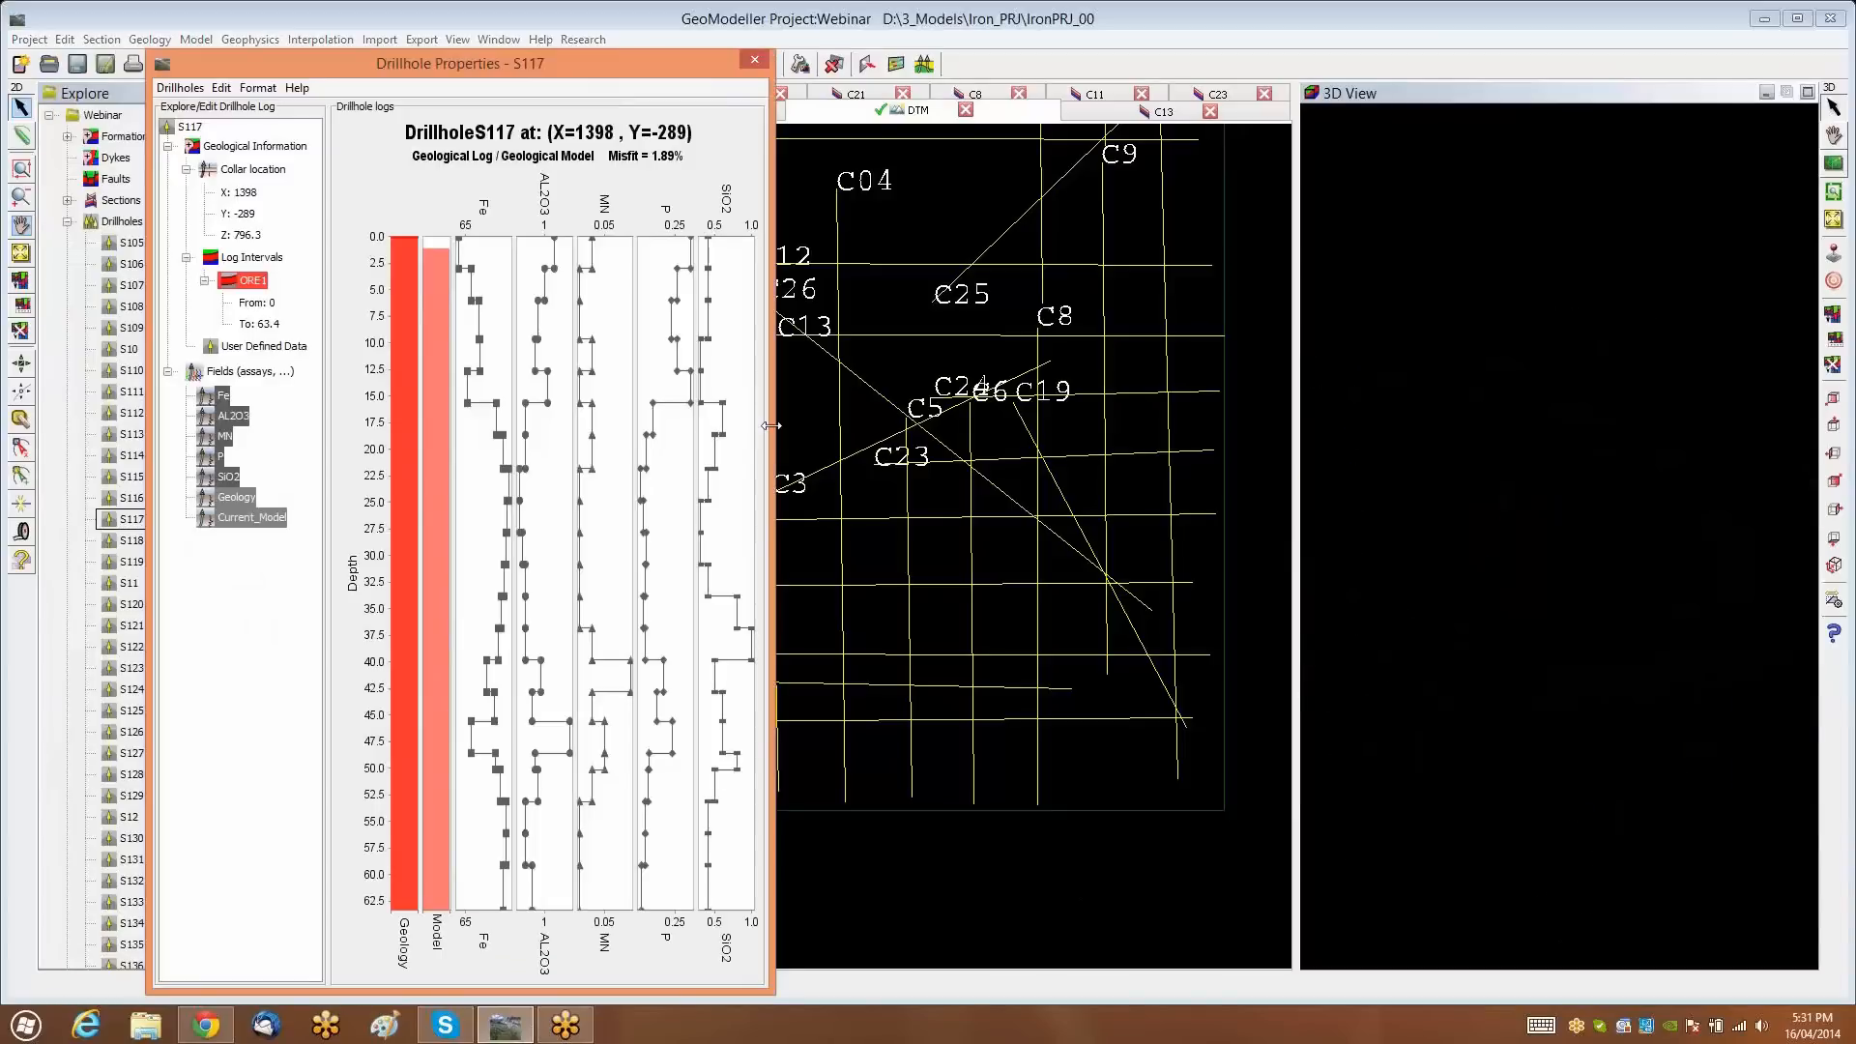
drag(772, 427, 1268, 425)
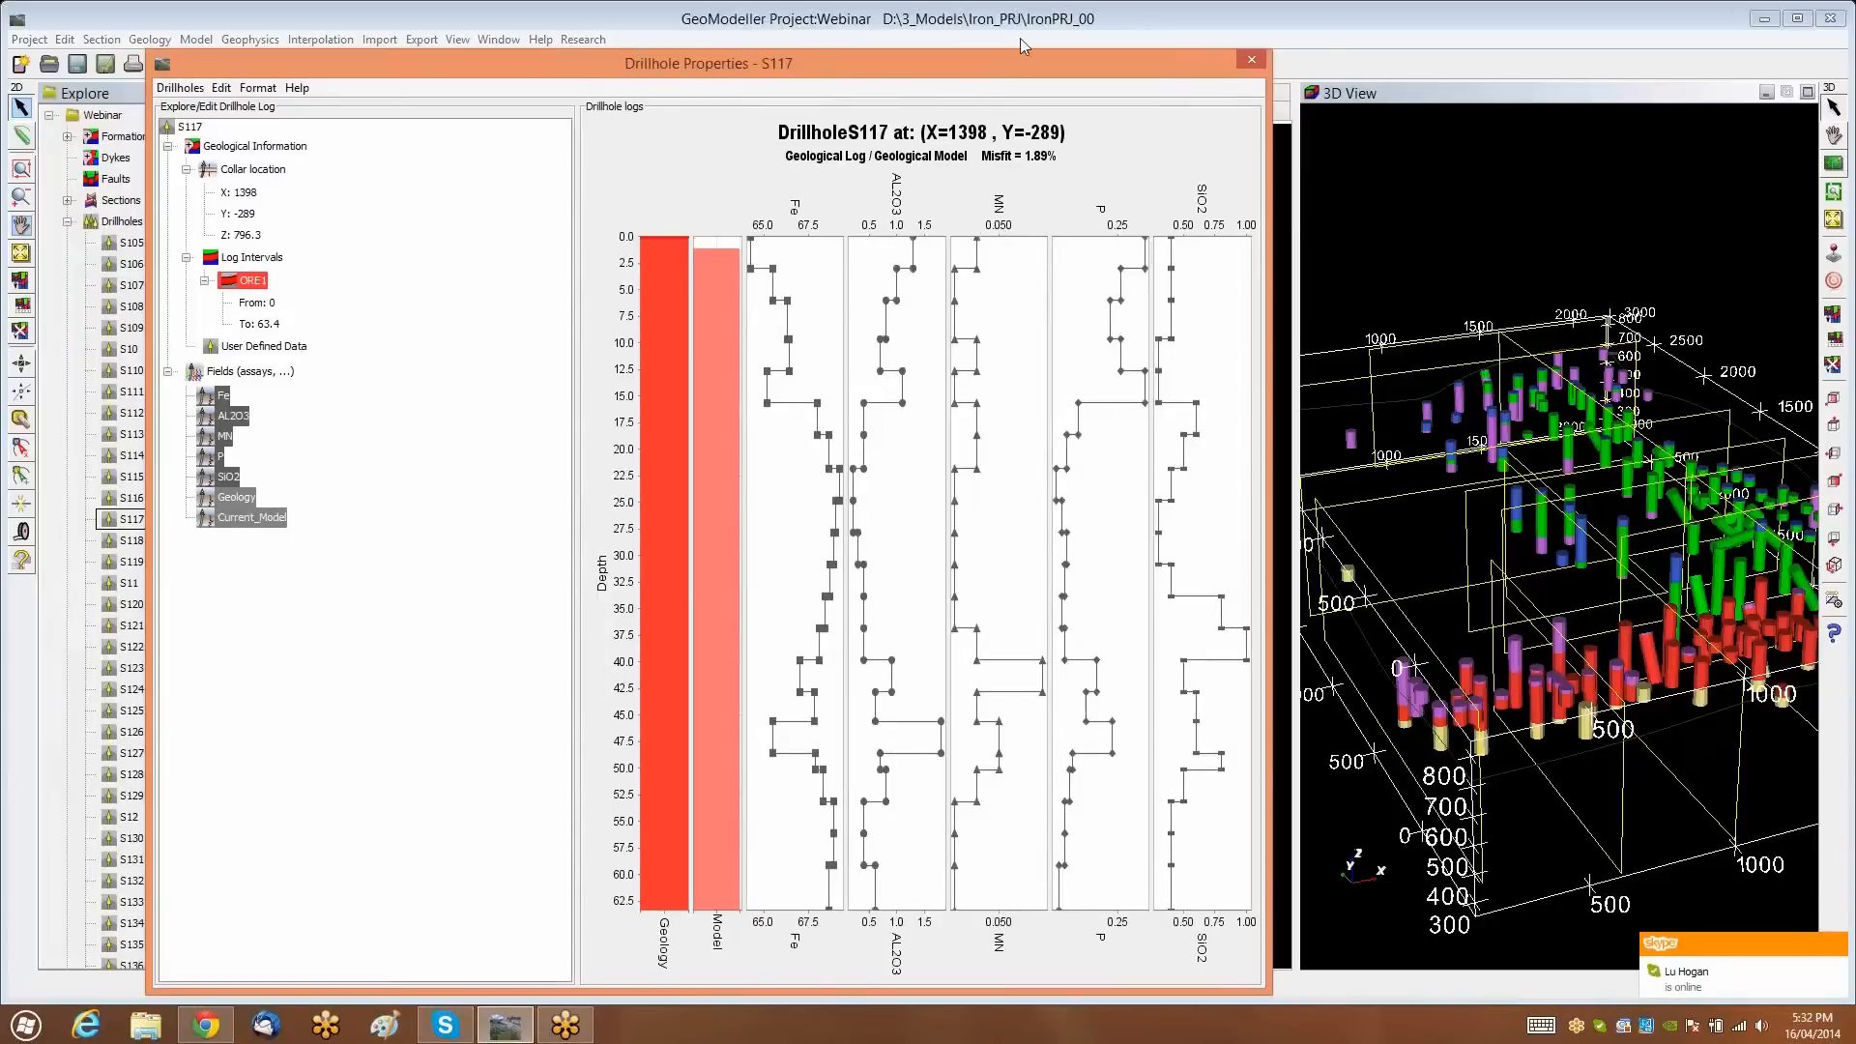
drag(1019, 38, 1023, 38)
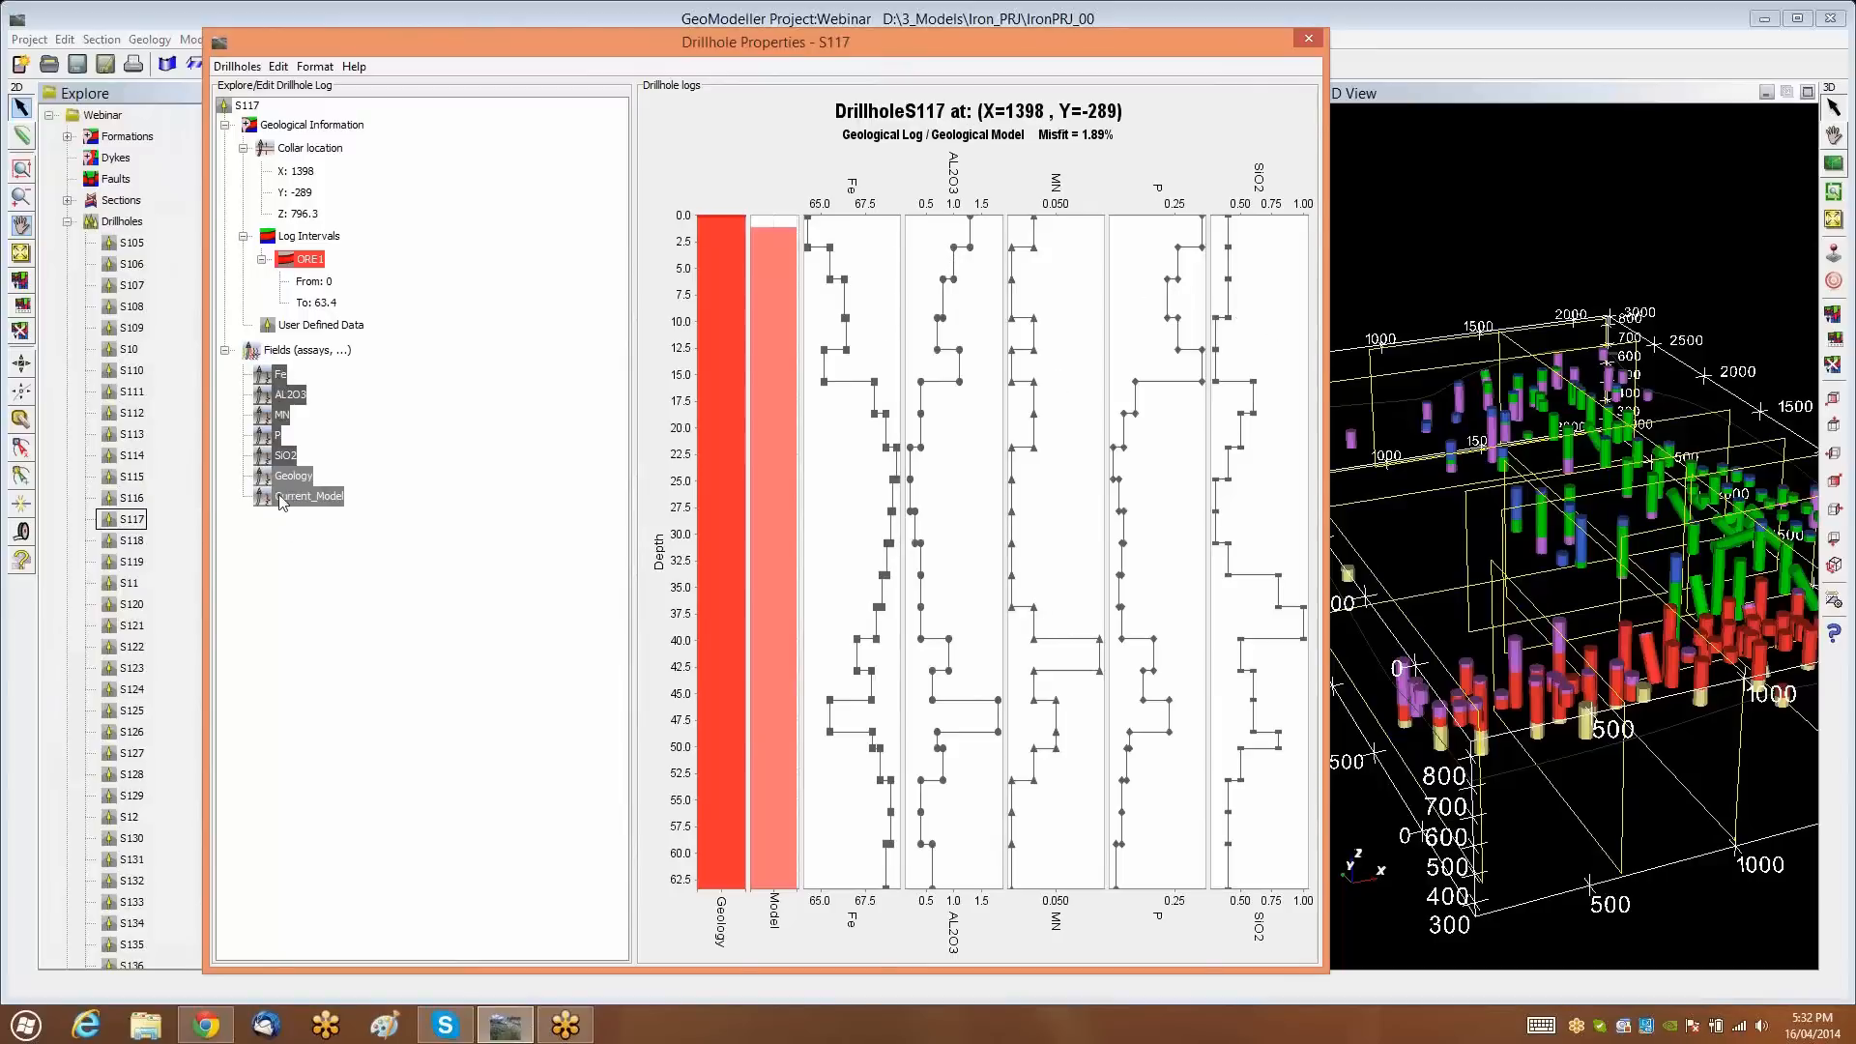
Examine the histogram and statistics of the Fe field in drillhole S117, and close them
click(286, 376)
right_click(285, 378)
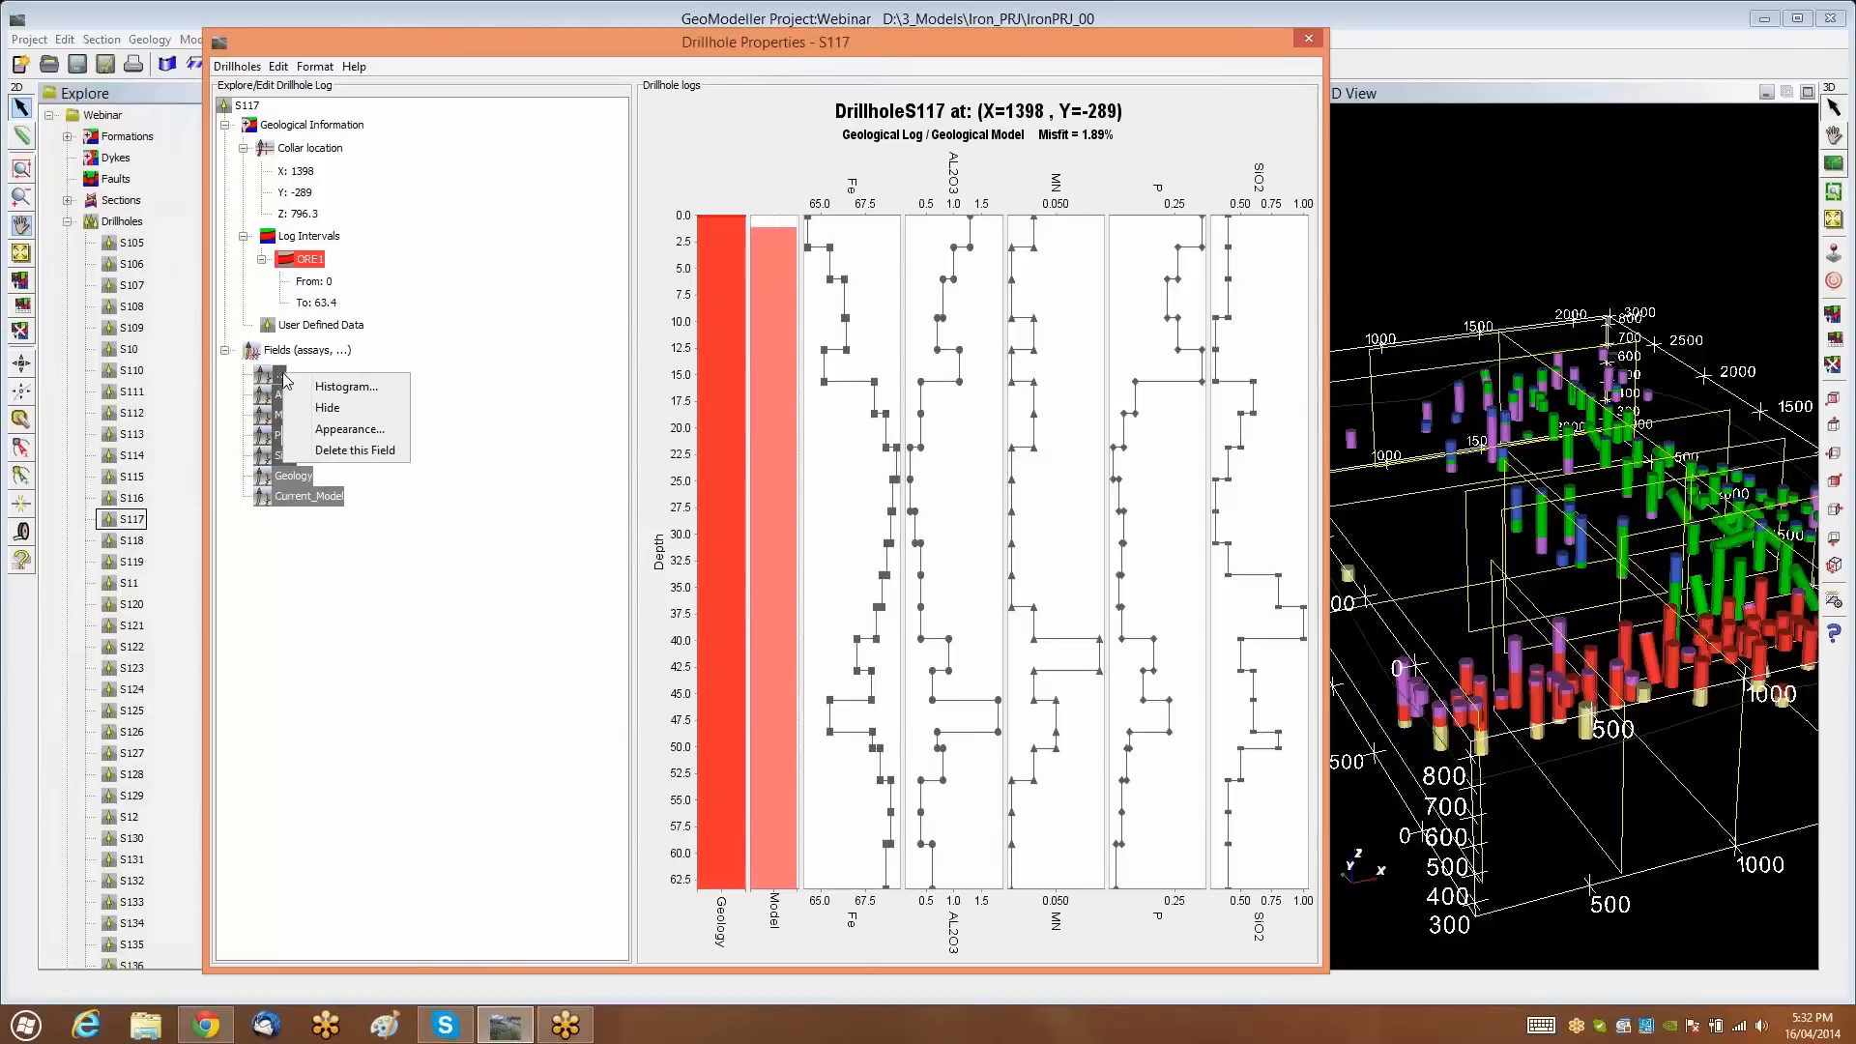
click(346, 387)
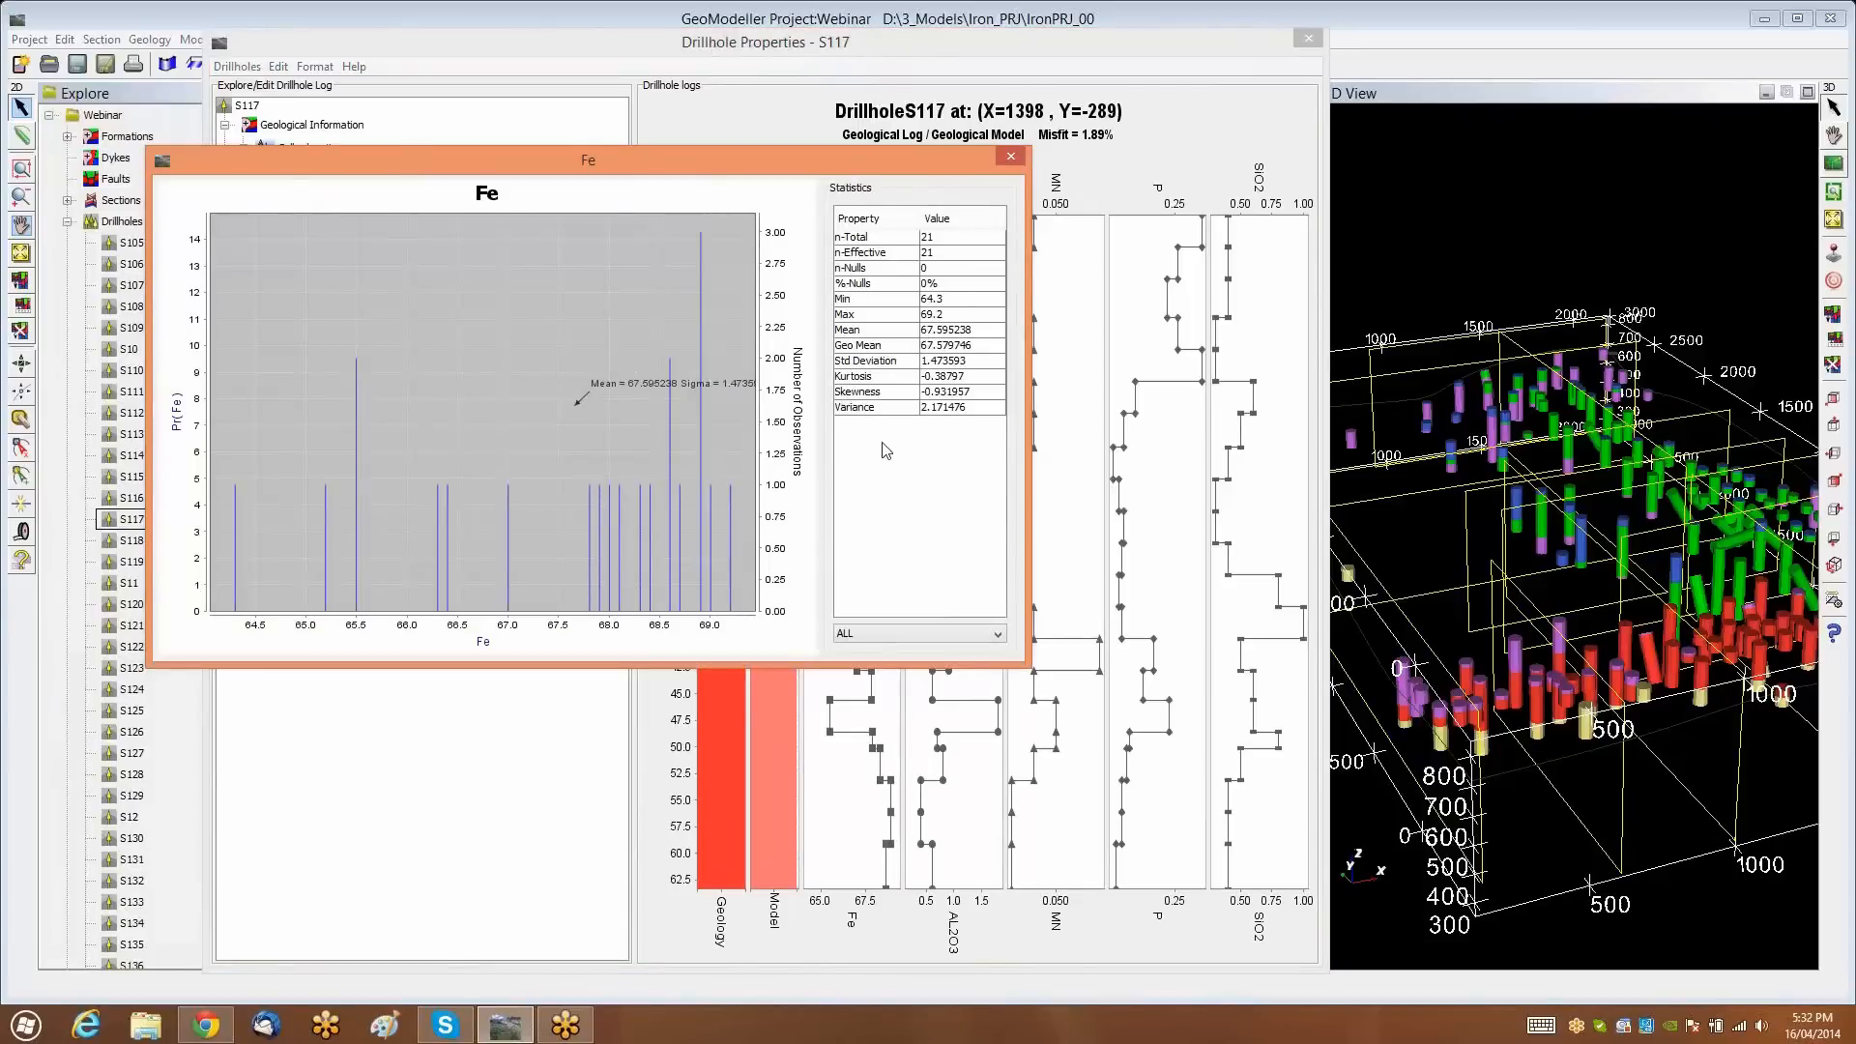
click(1011, 157)
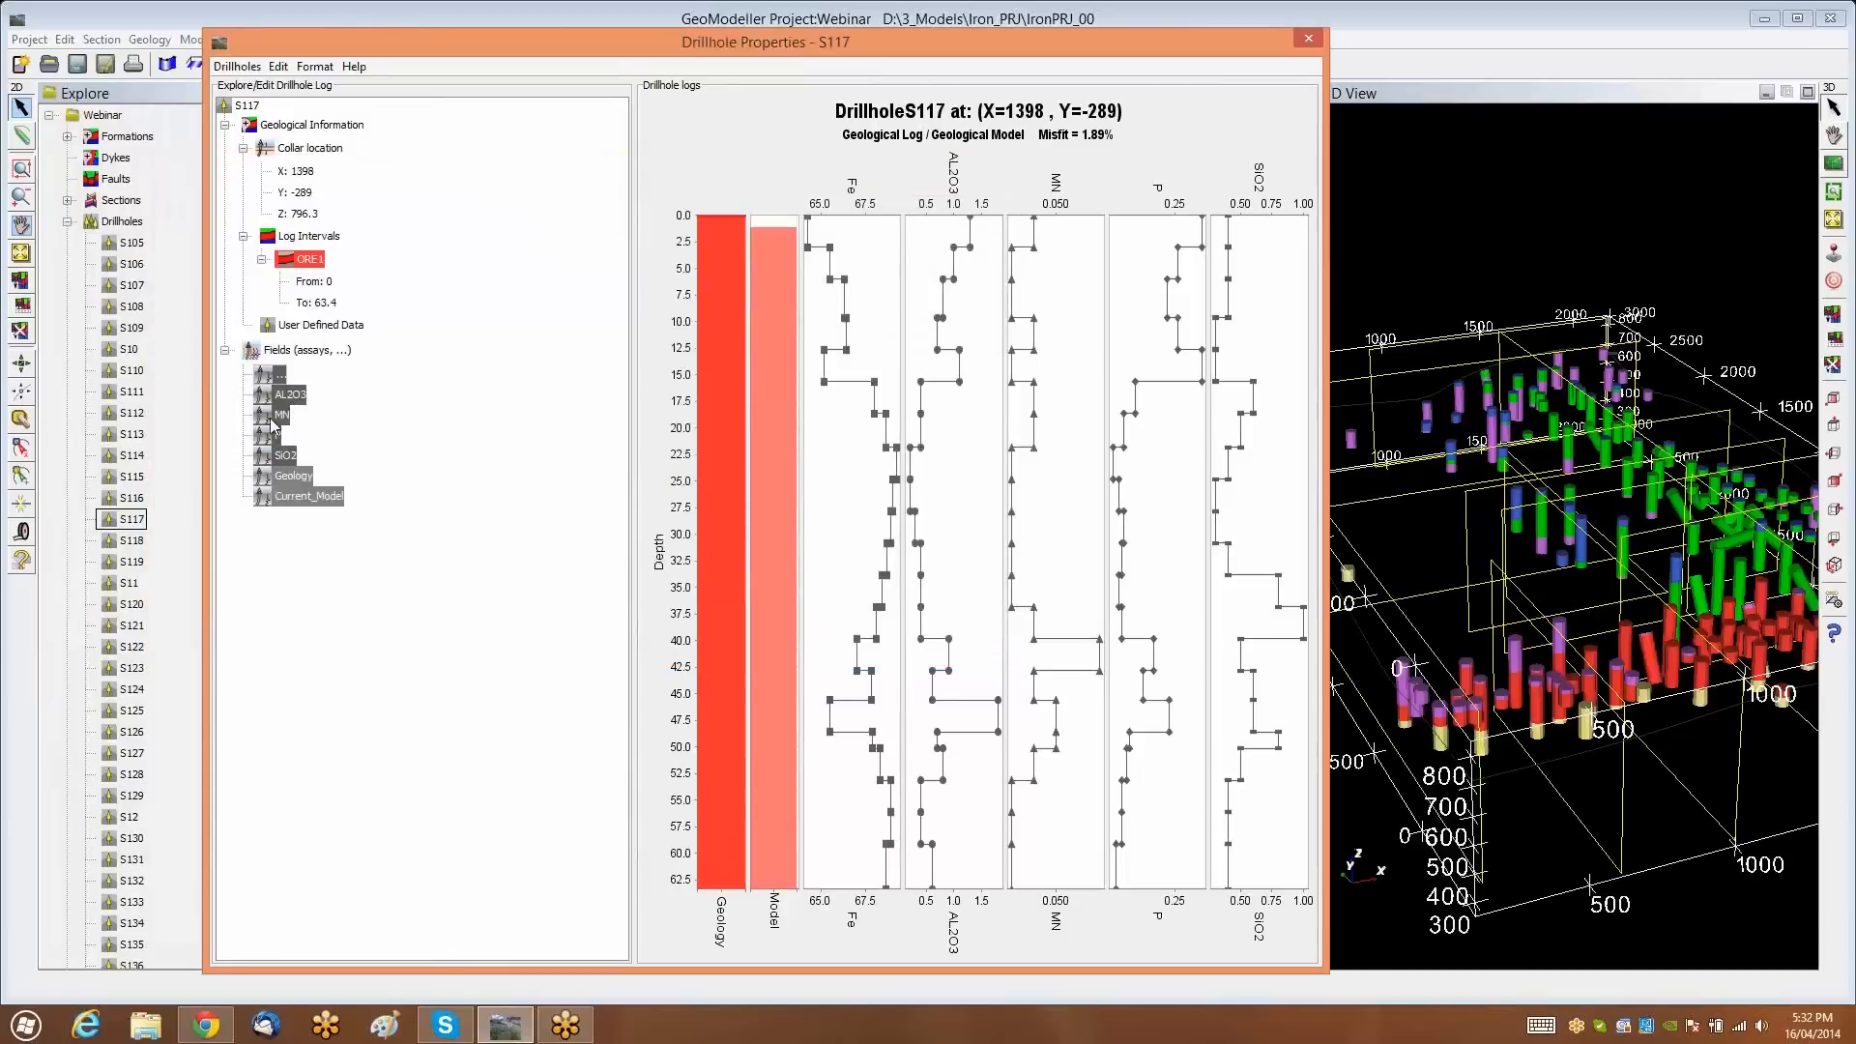
Generate a multi cross plot of Fe and SiO2 with regression for drillhole S117
click(305, 353)
right_click(313, 357)
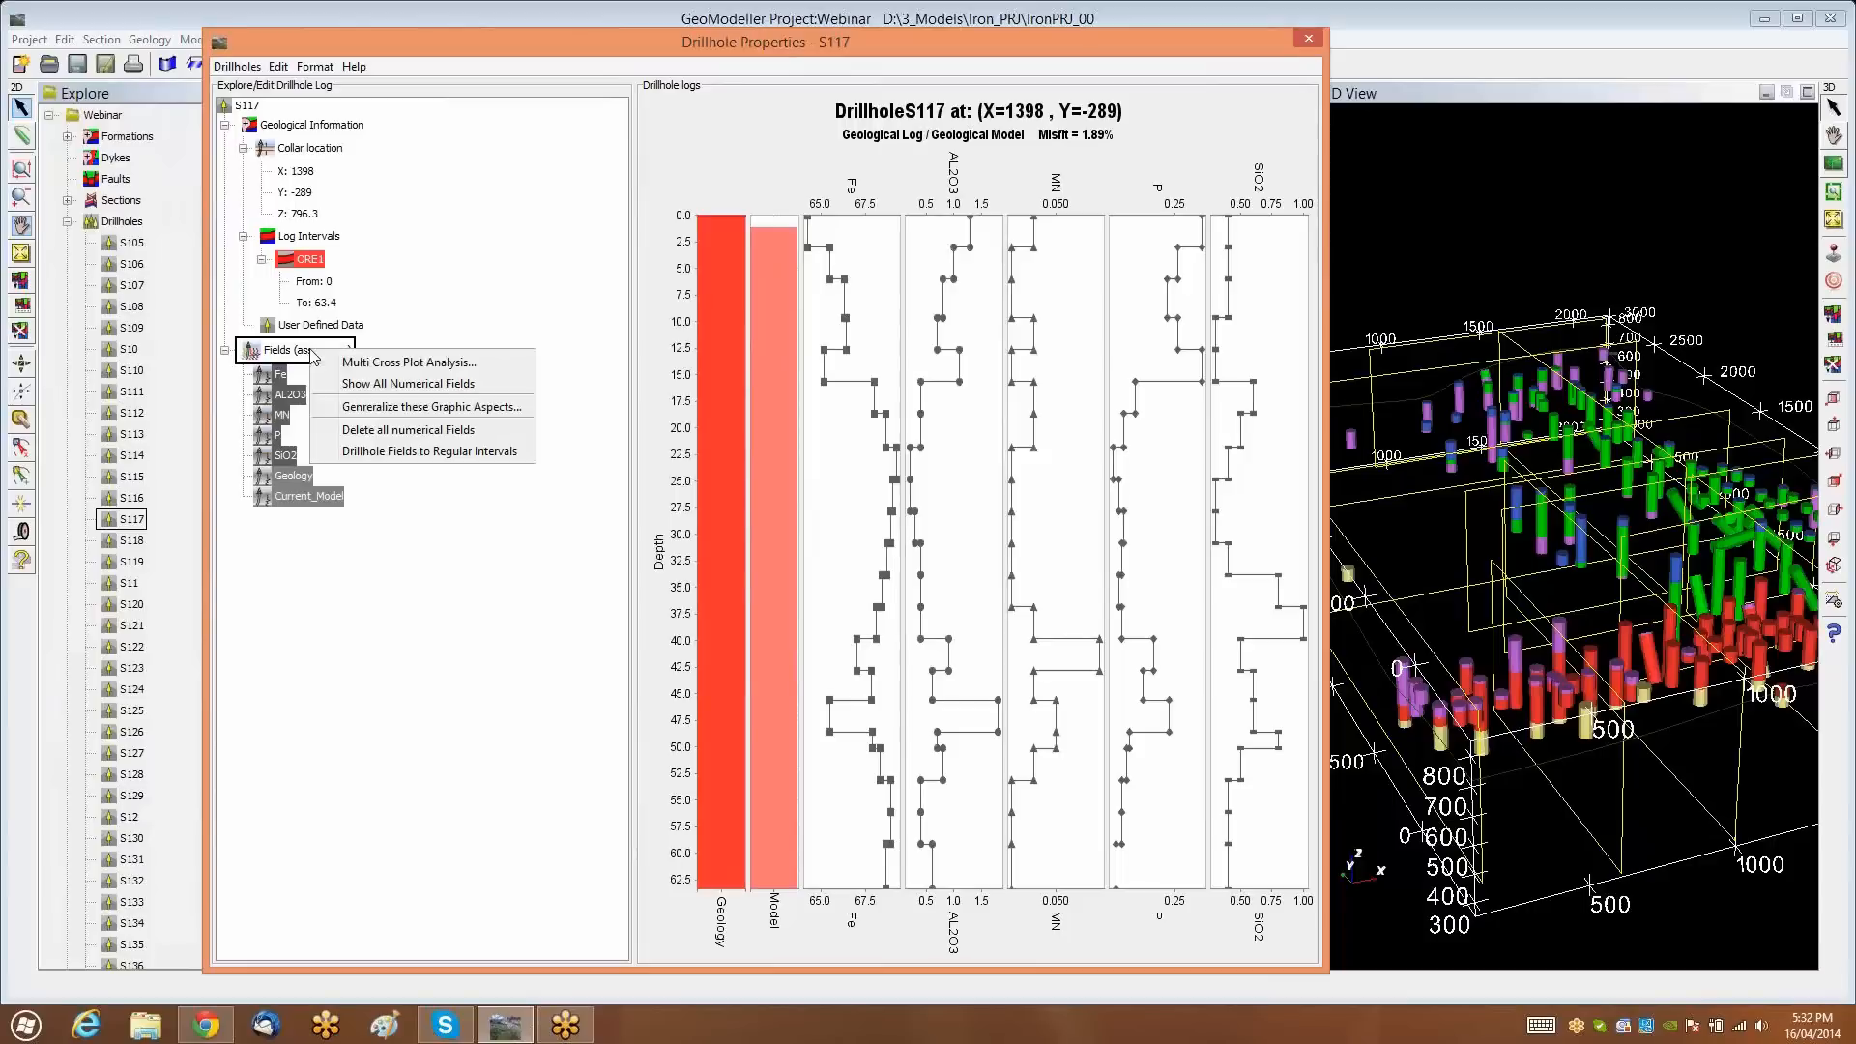
click(382, 363)
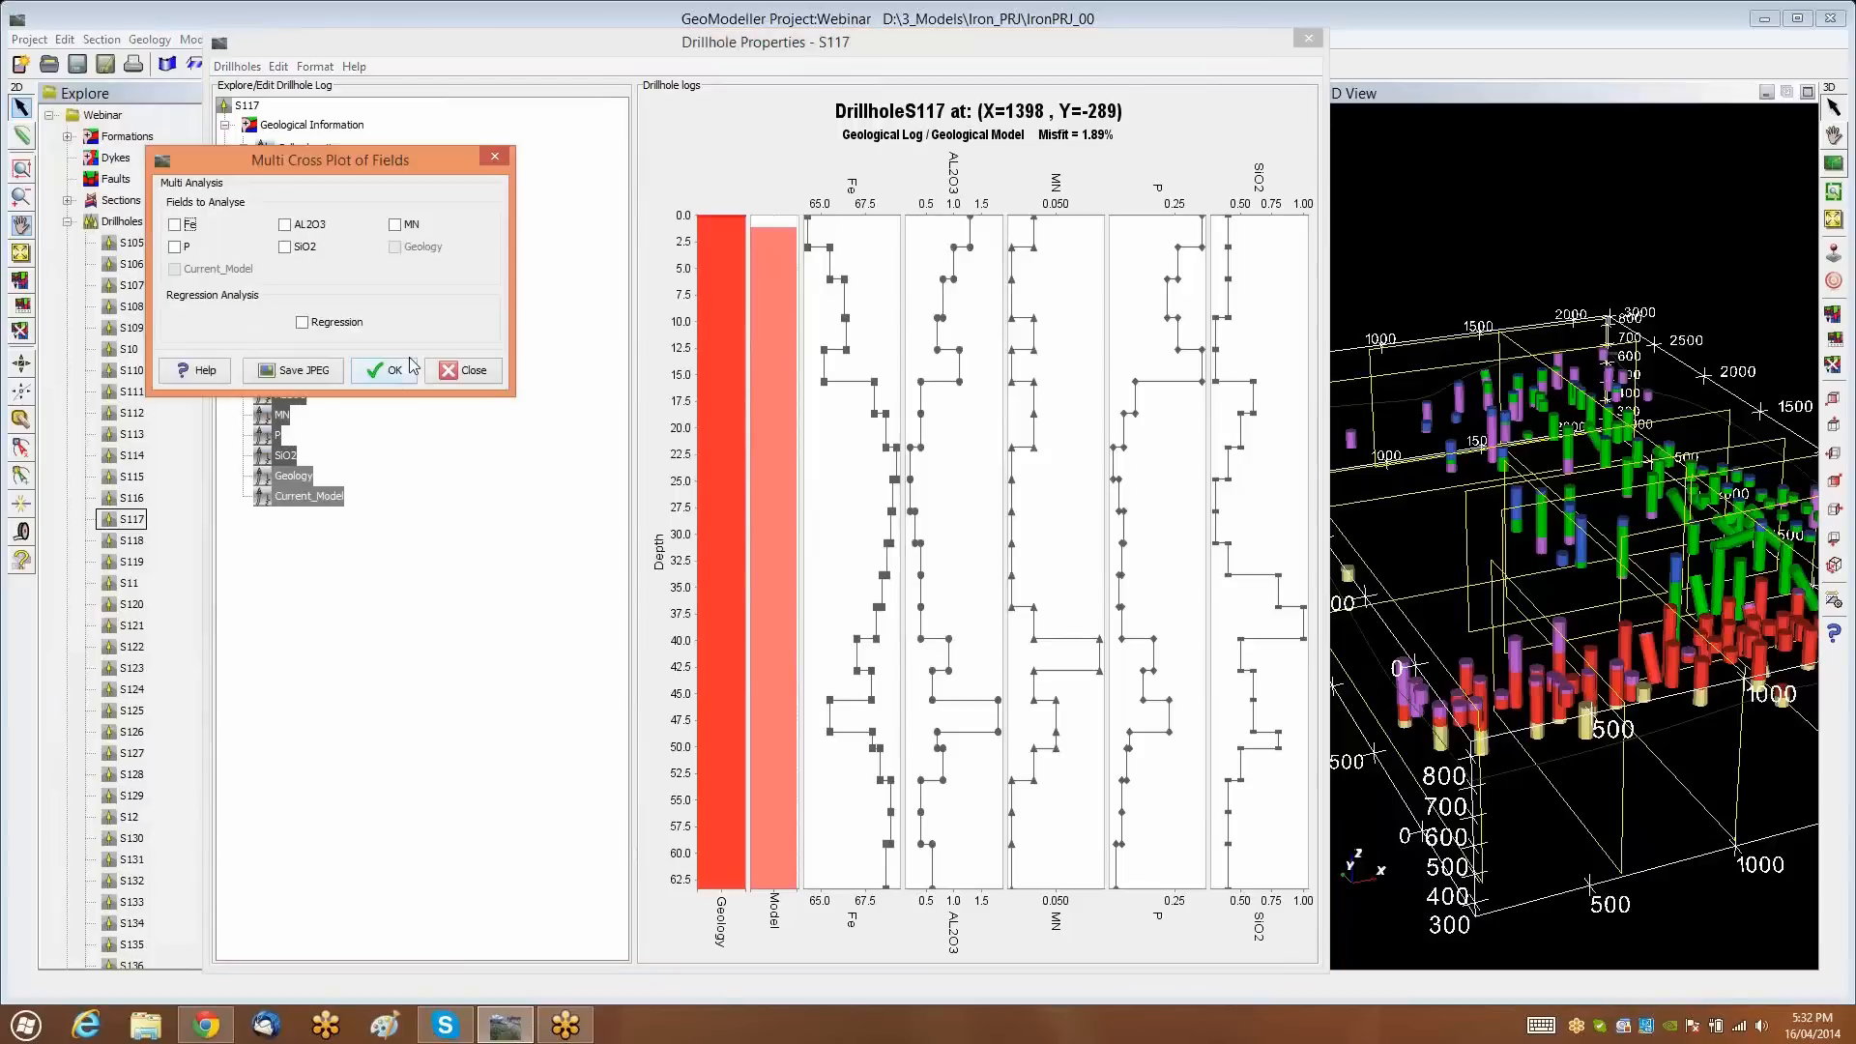
click(175, 224)
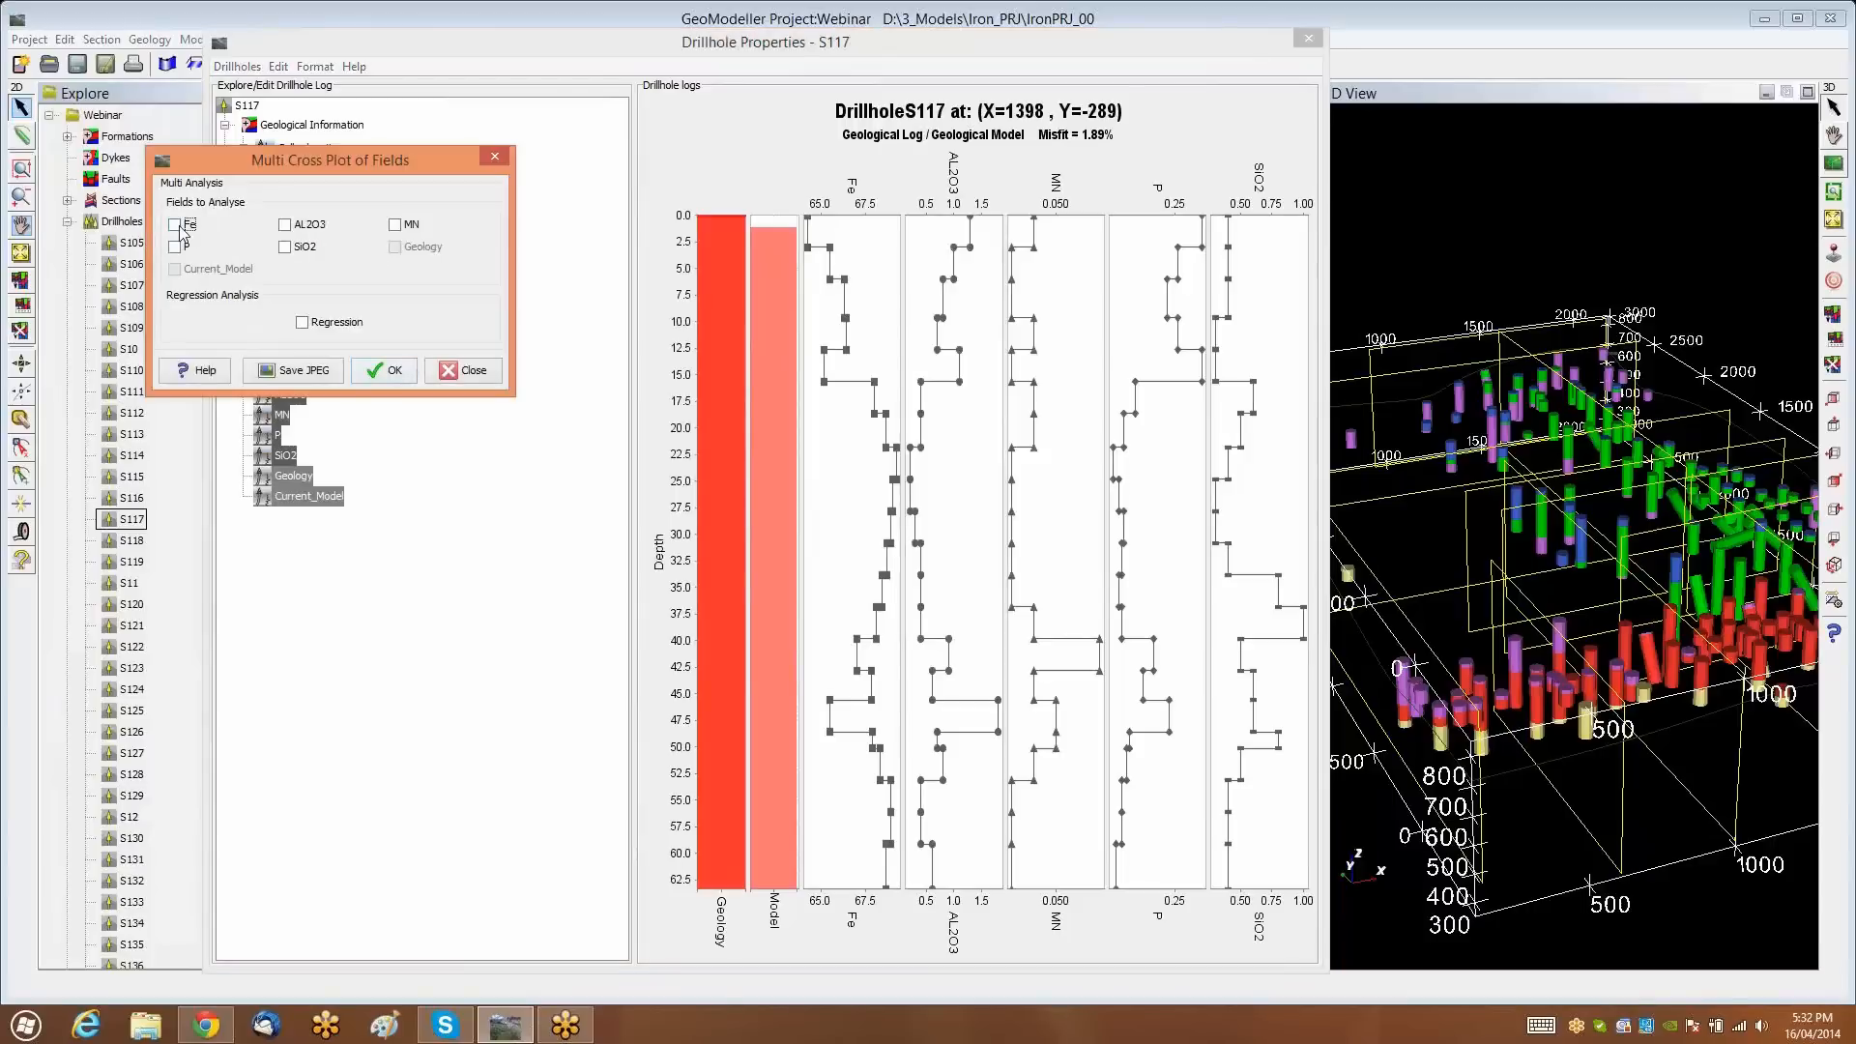
click(285, 248)
click(303, 322)
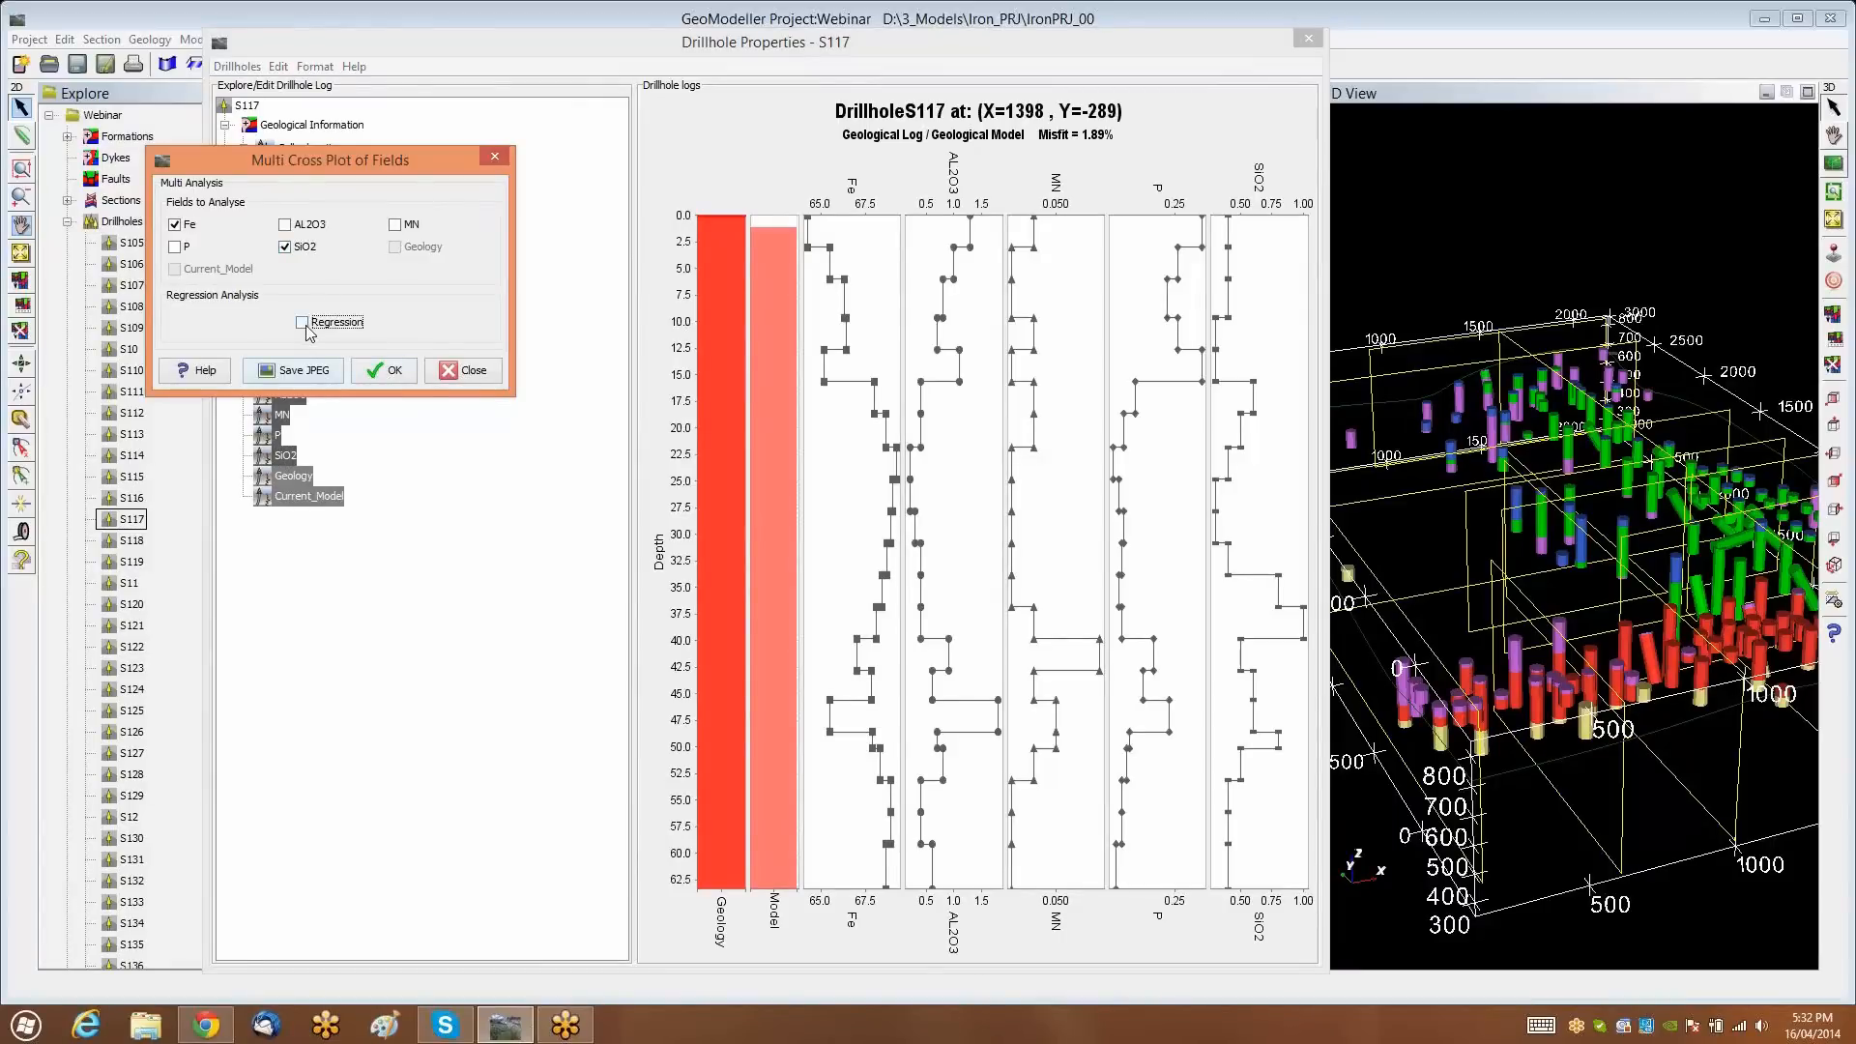
click(388, 373)
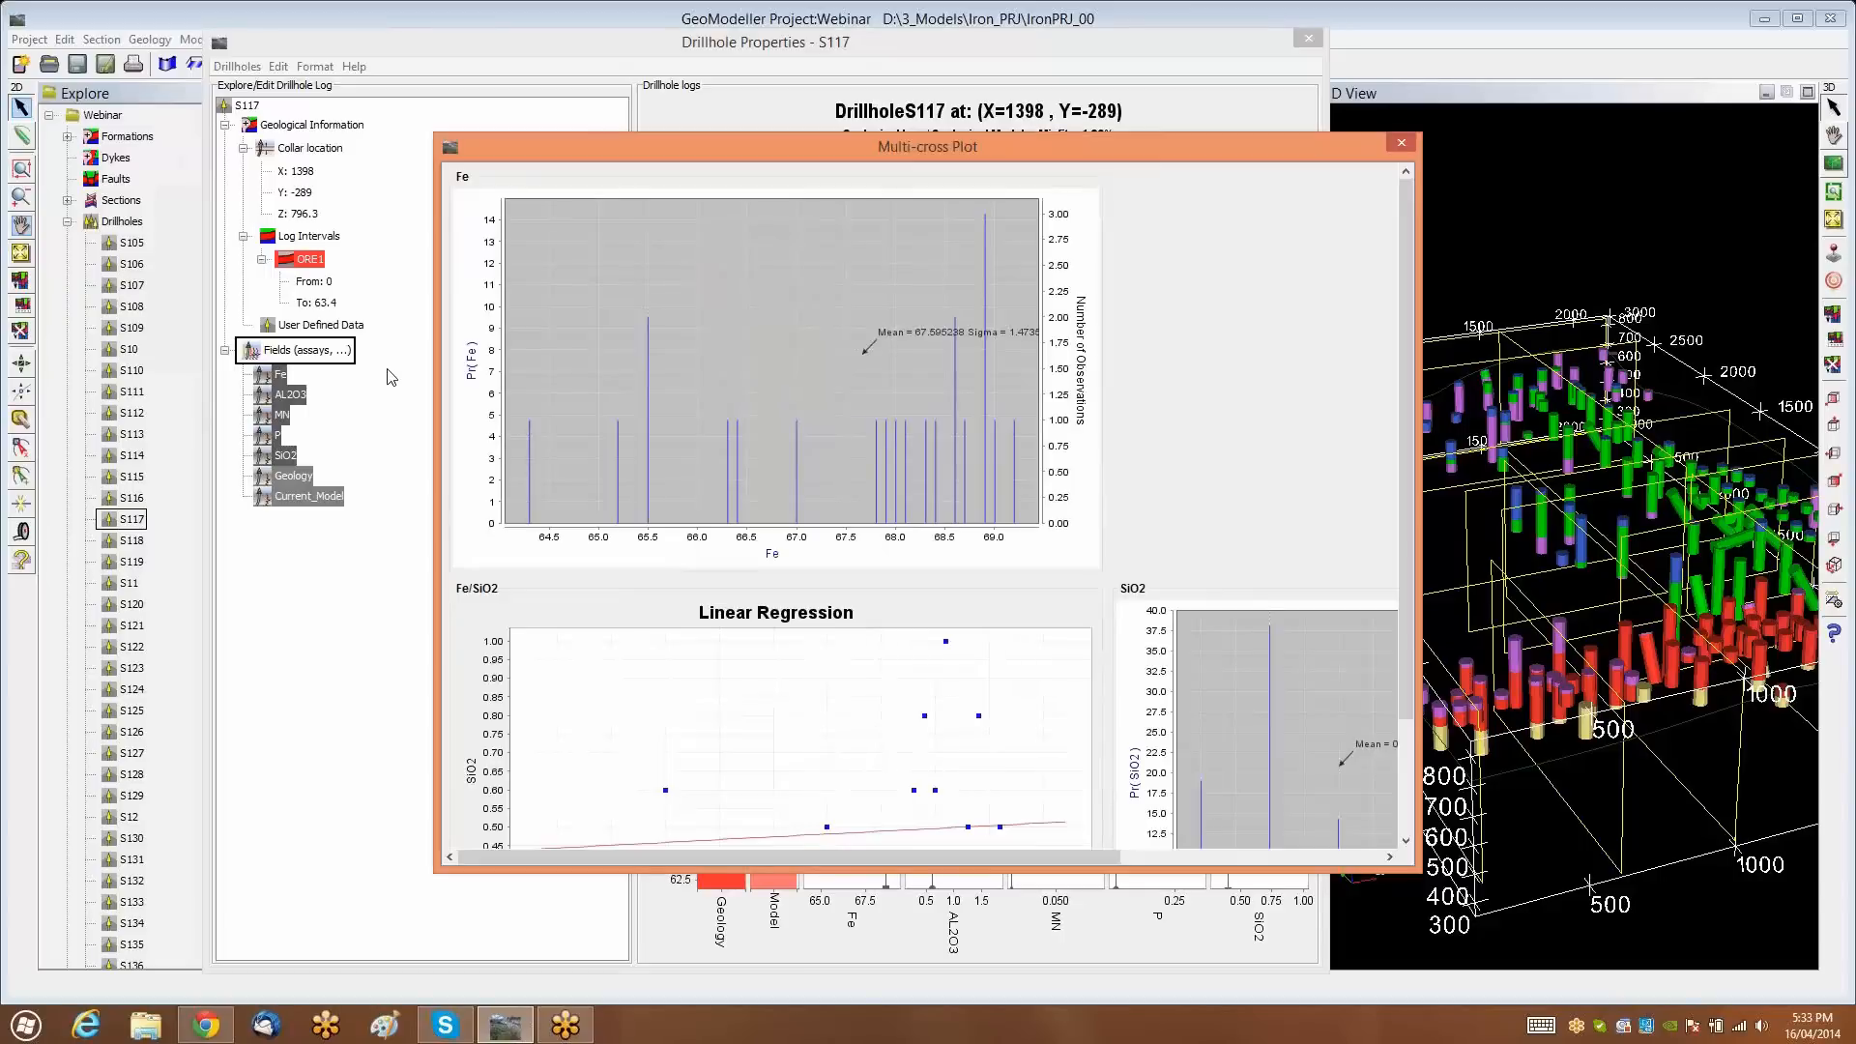
Enlarge the multi-cross plot to examine the Fe/SiO2 regression and histograms, and close it and the S117 properties
drag(1416, 866, 1657, 936)
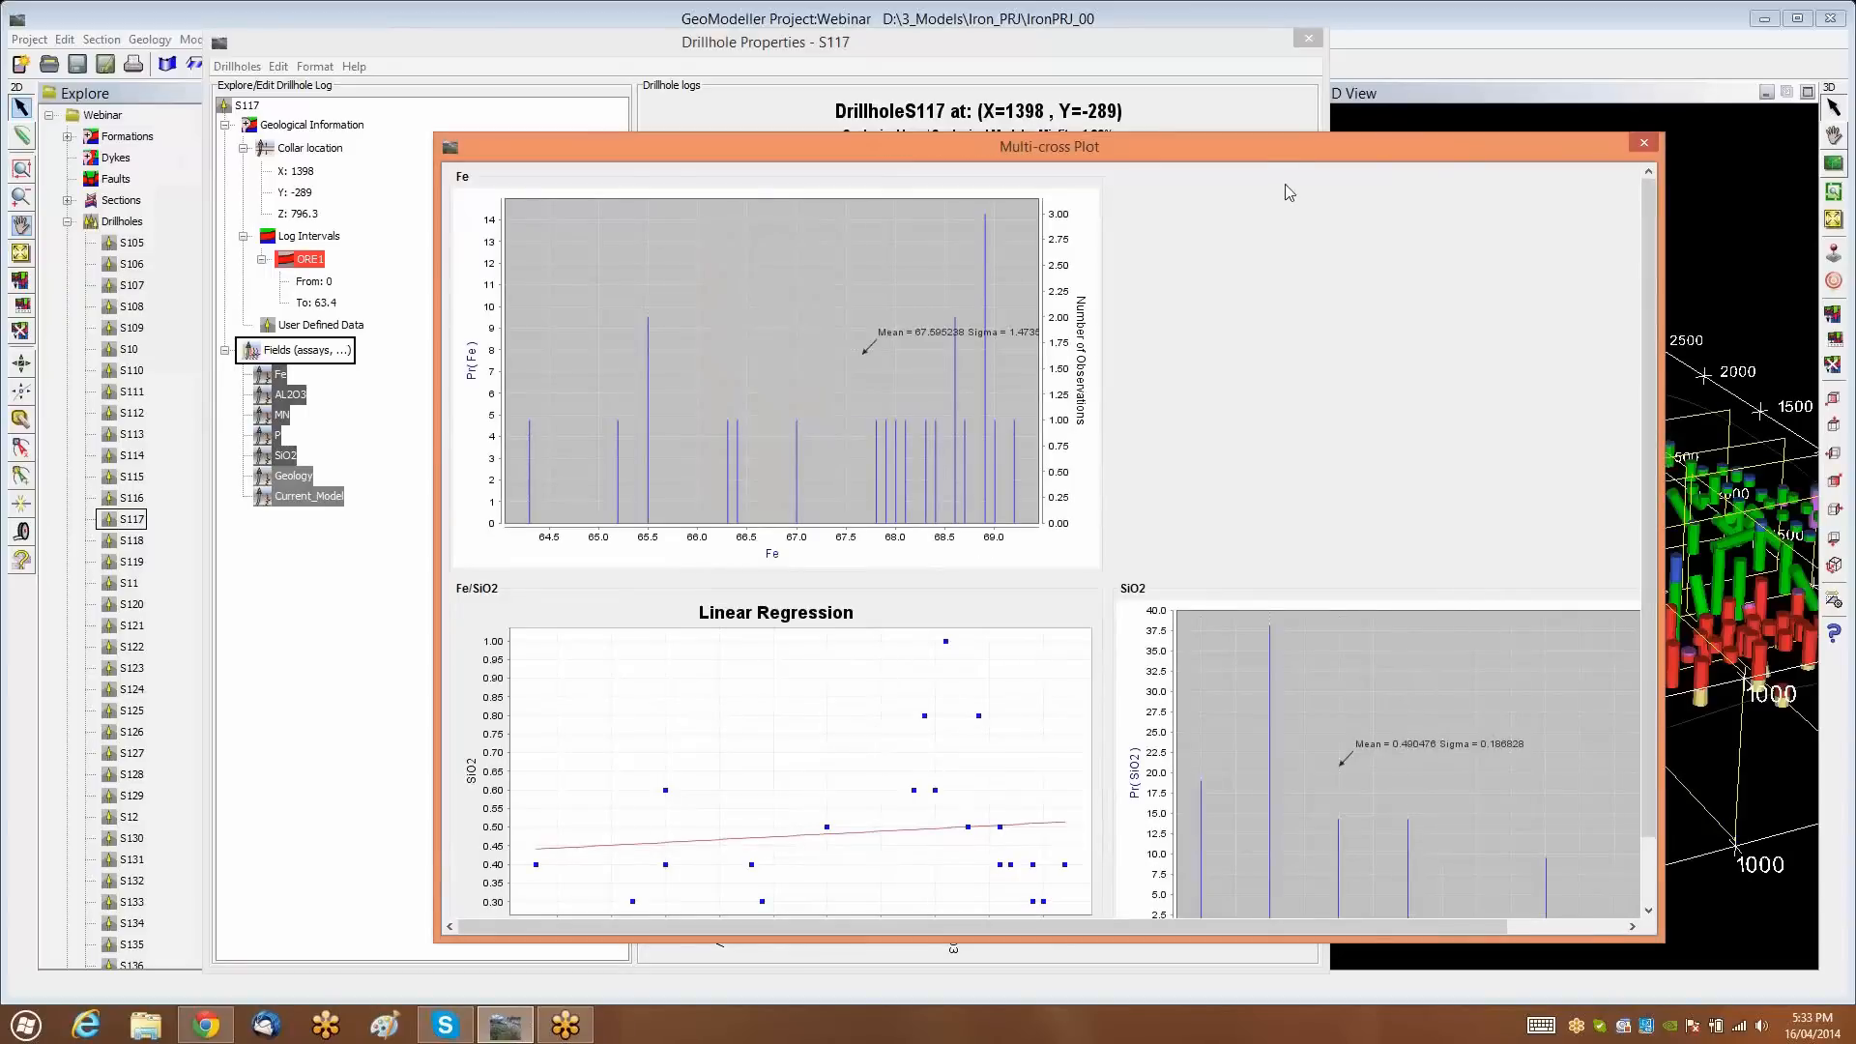
drag(1273, 147, 1087, 54)
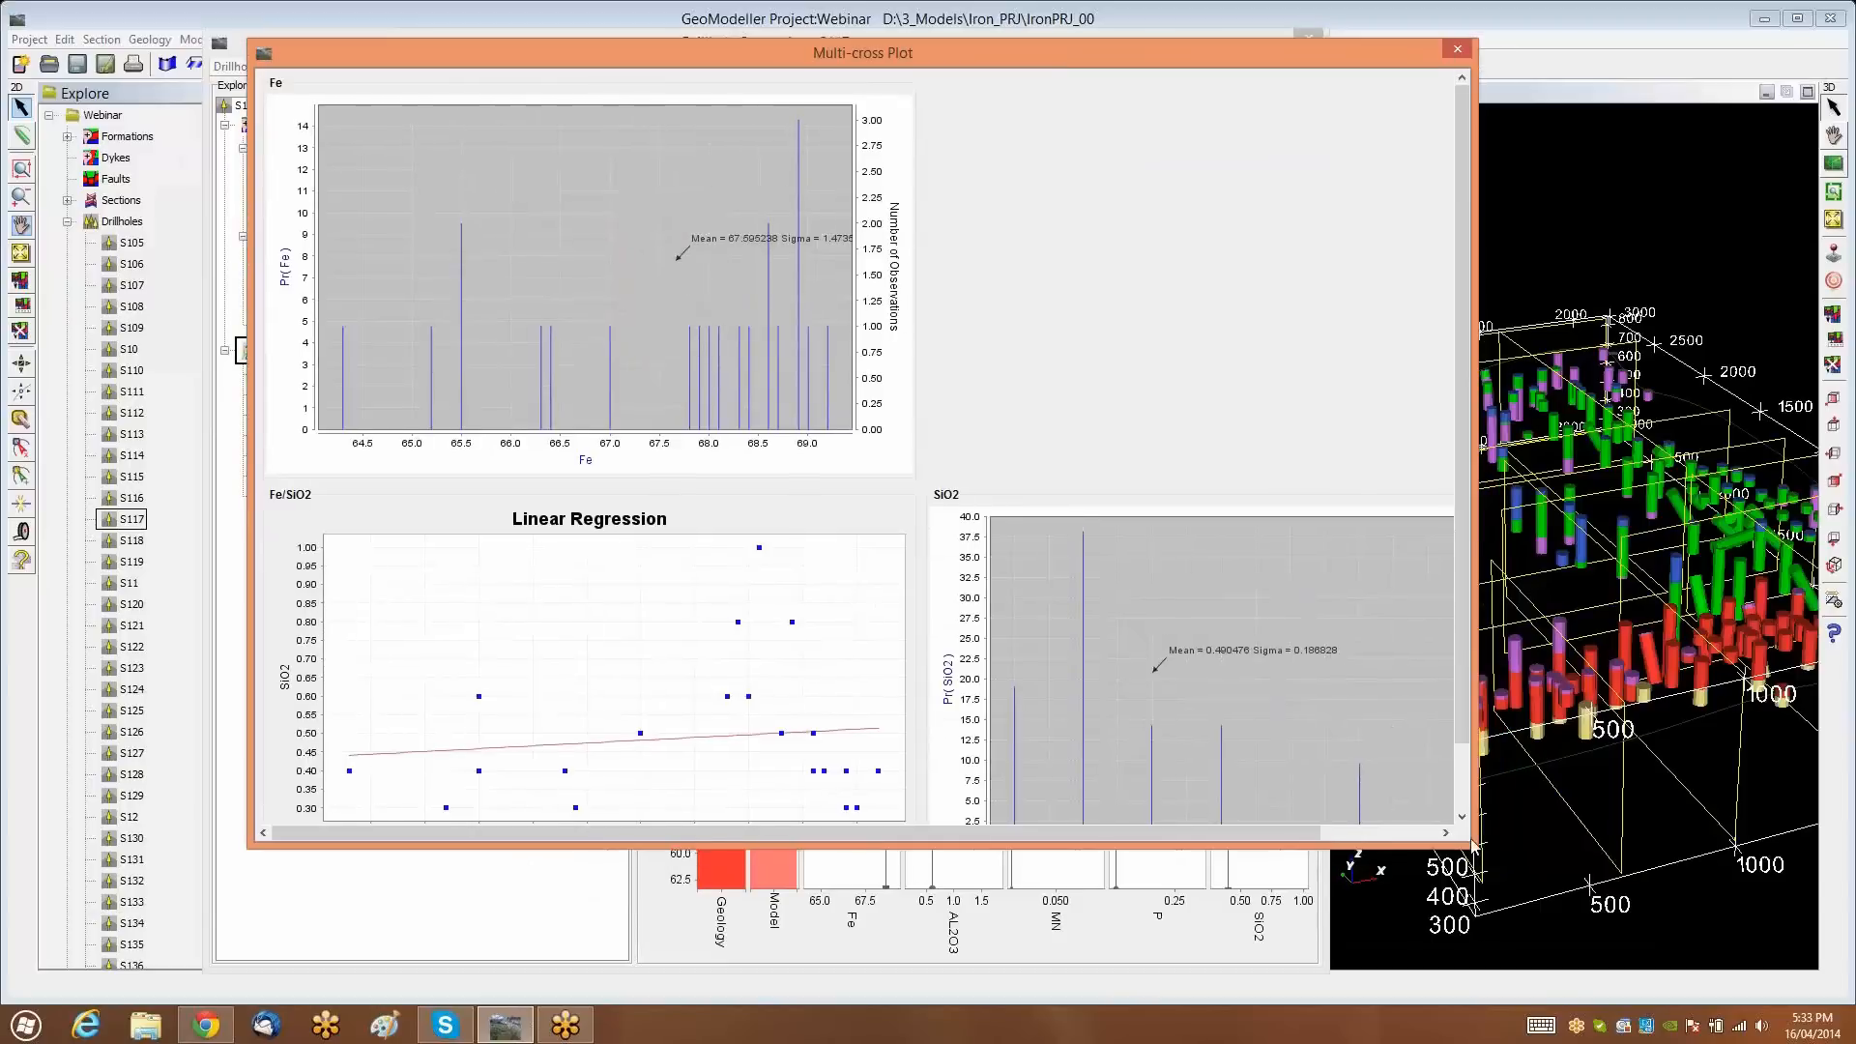
drag(1476, 848, 1717, 952)
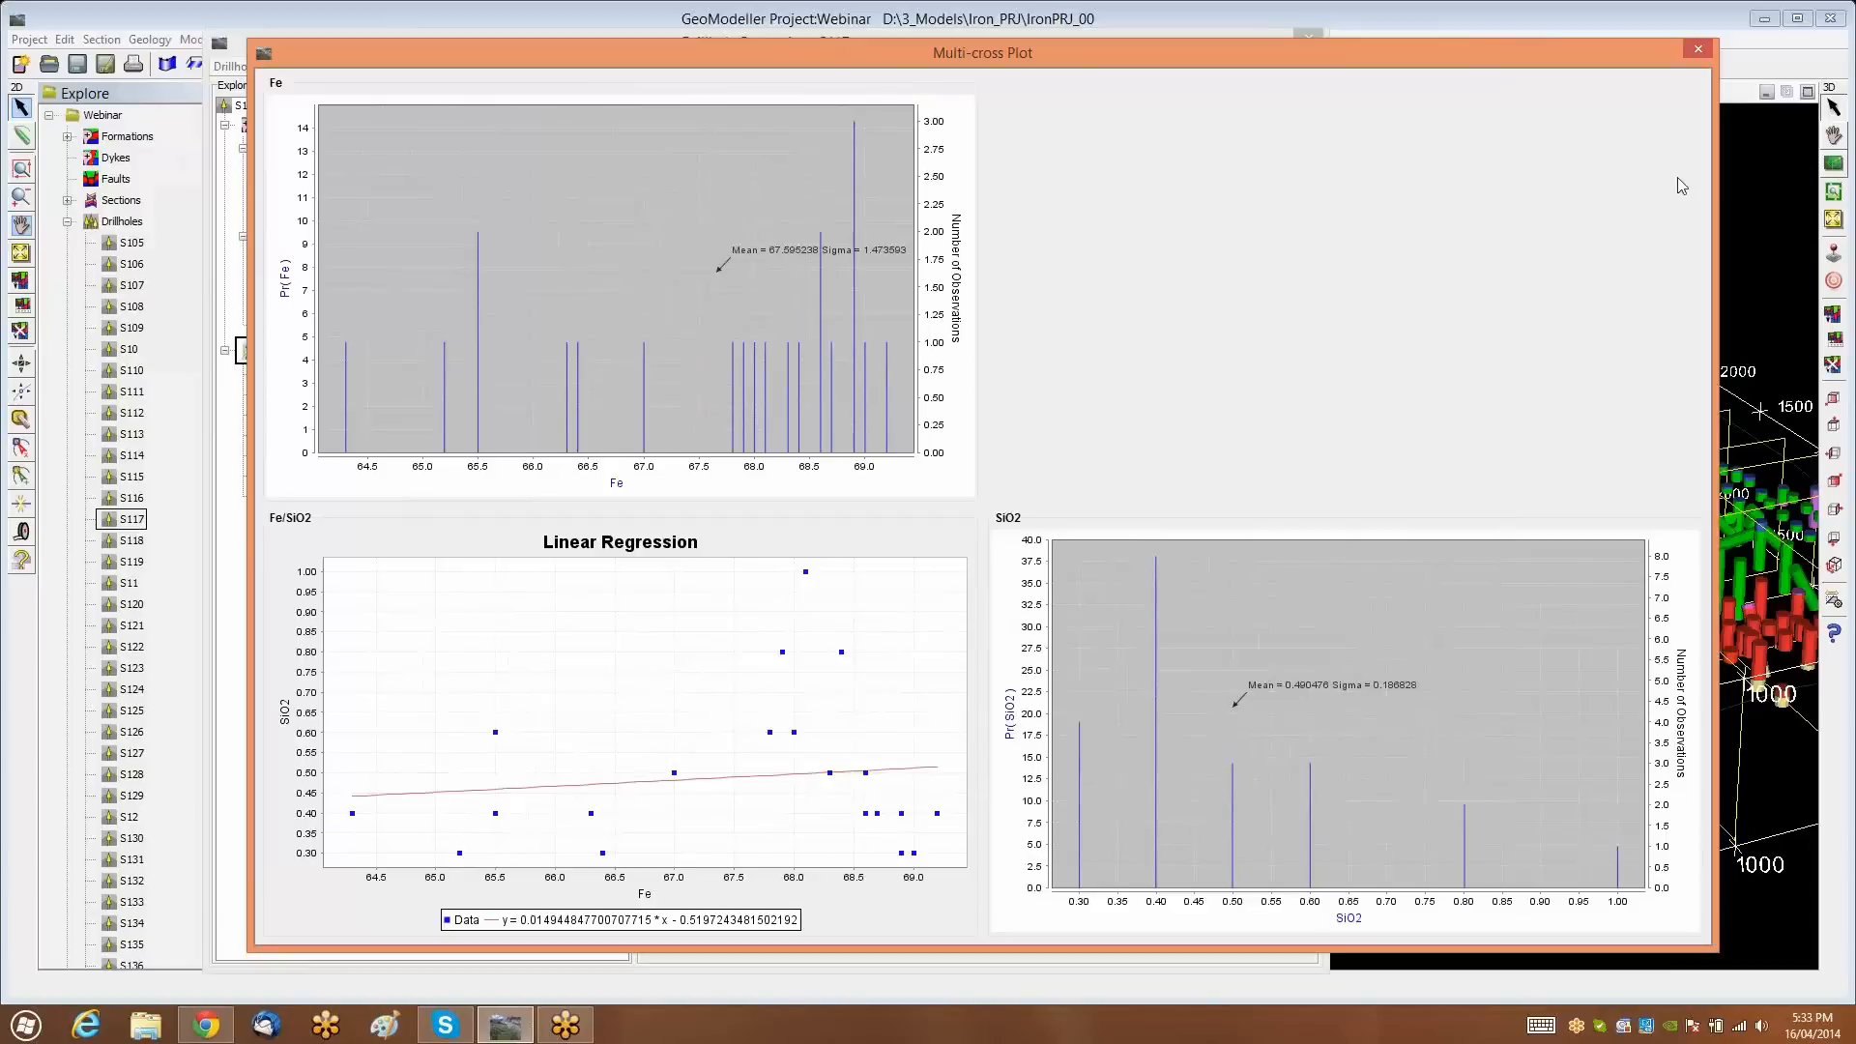
click(1700, 48)
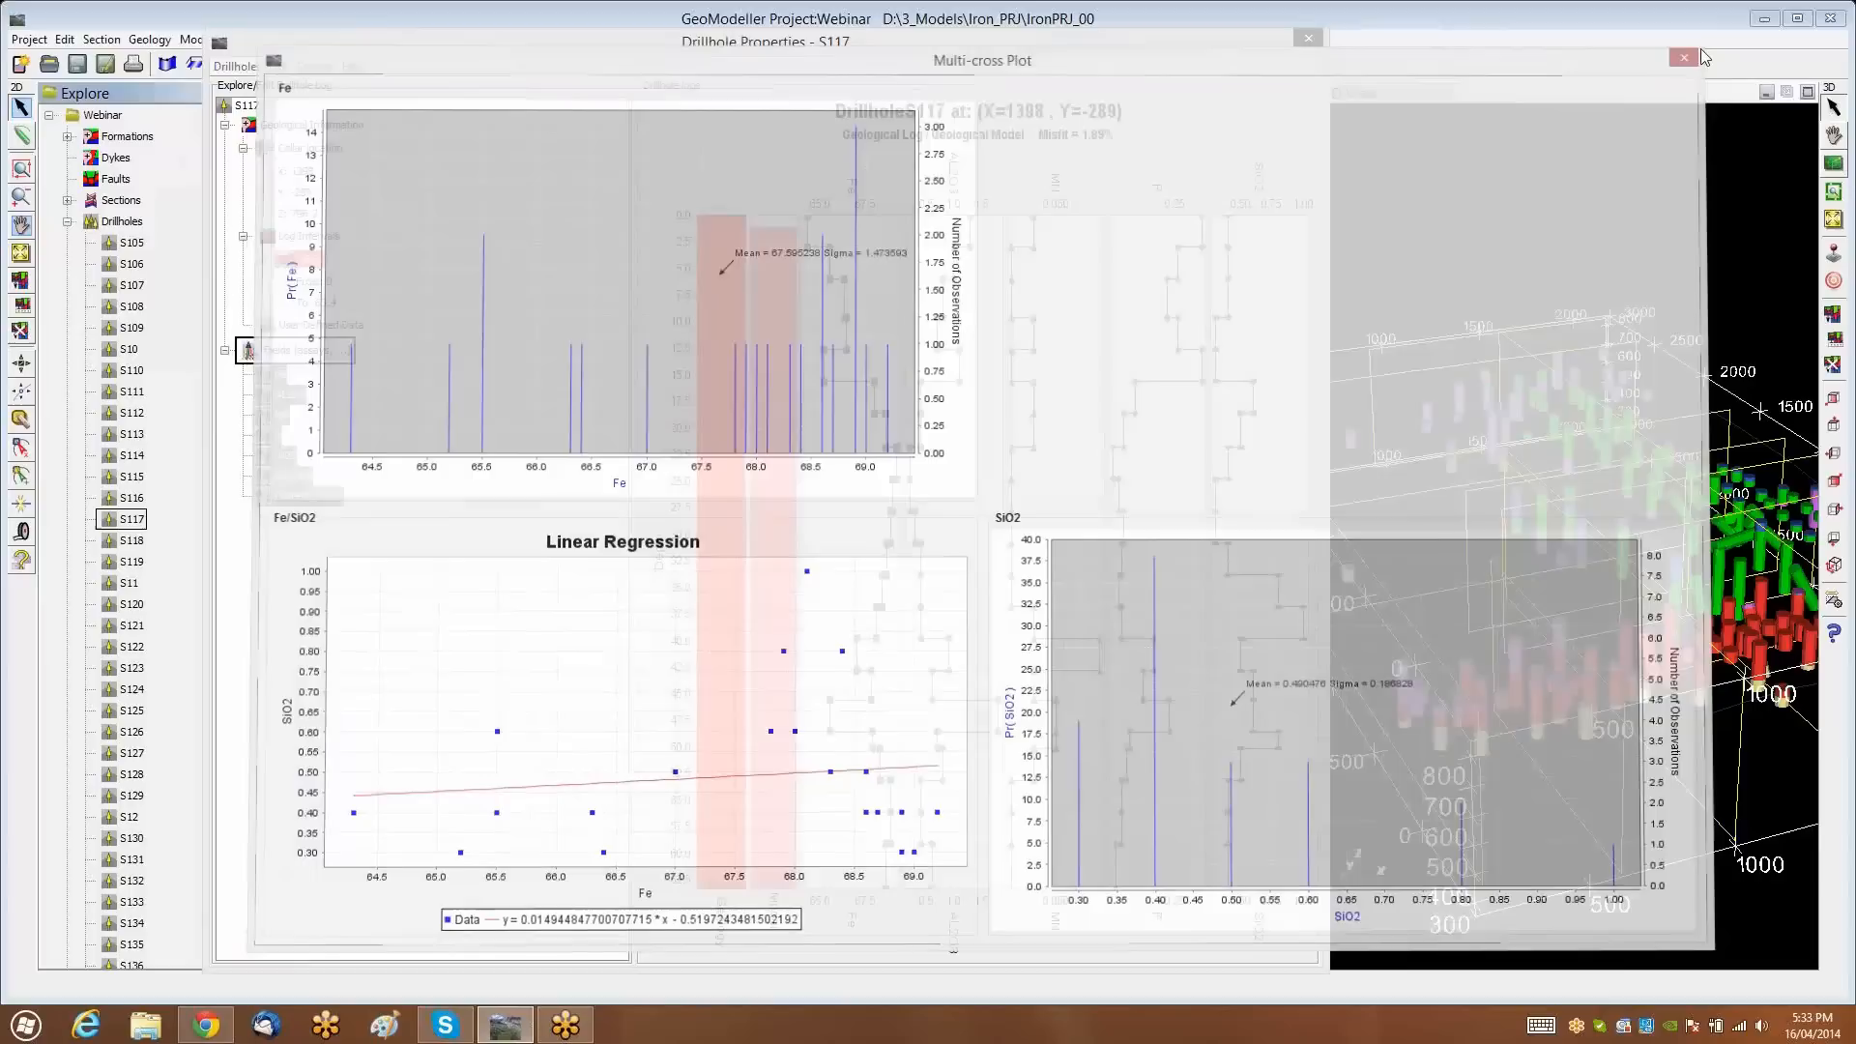
click(1310, 39)
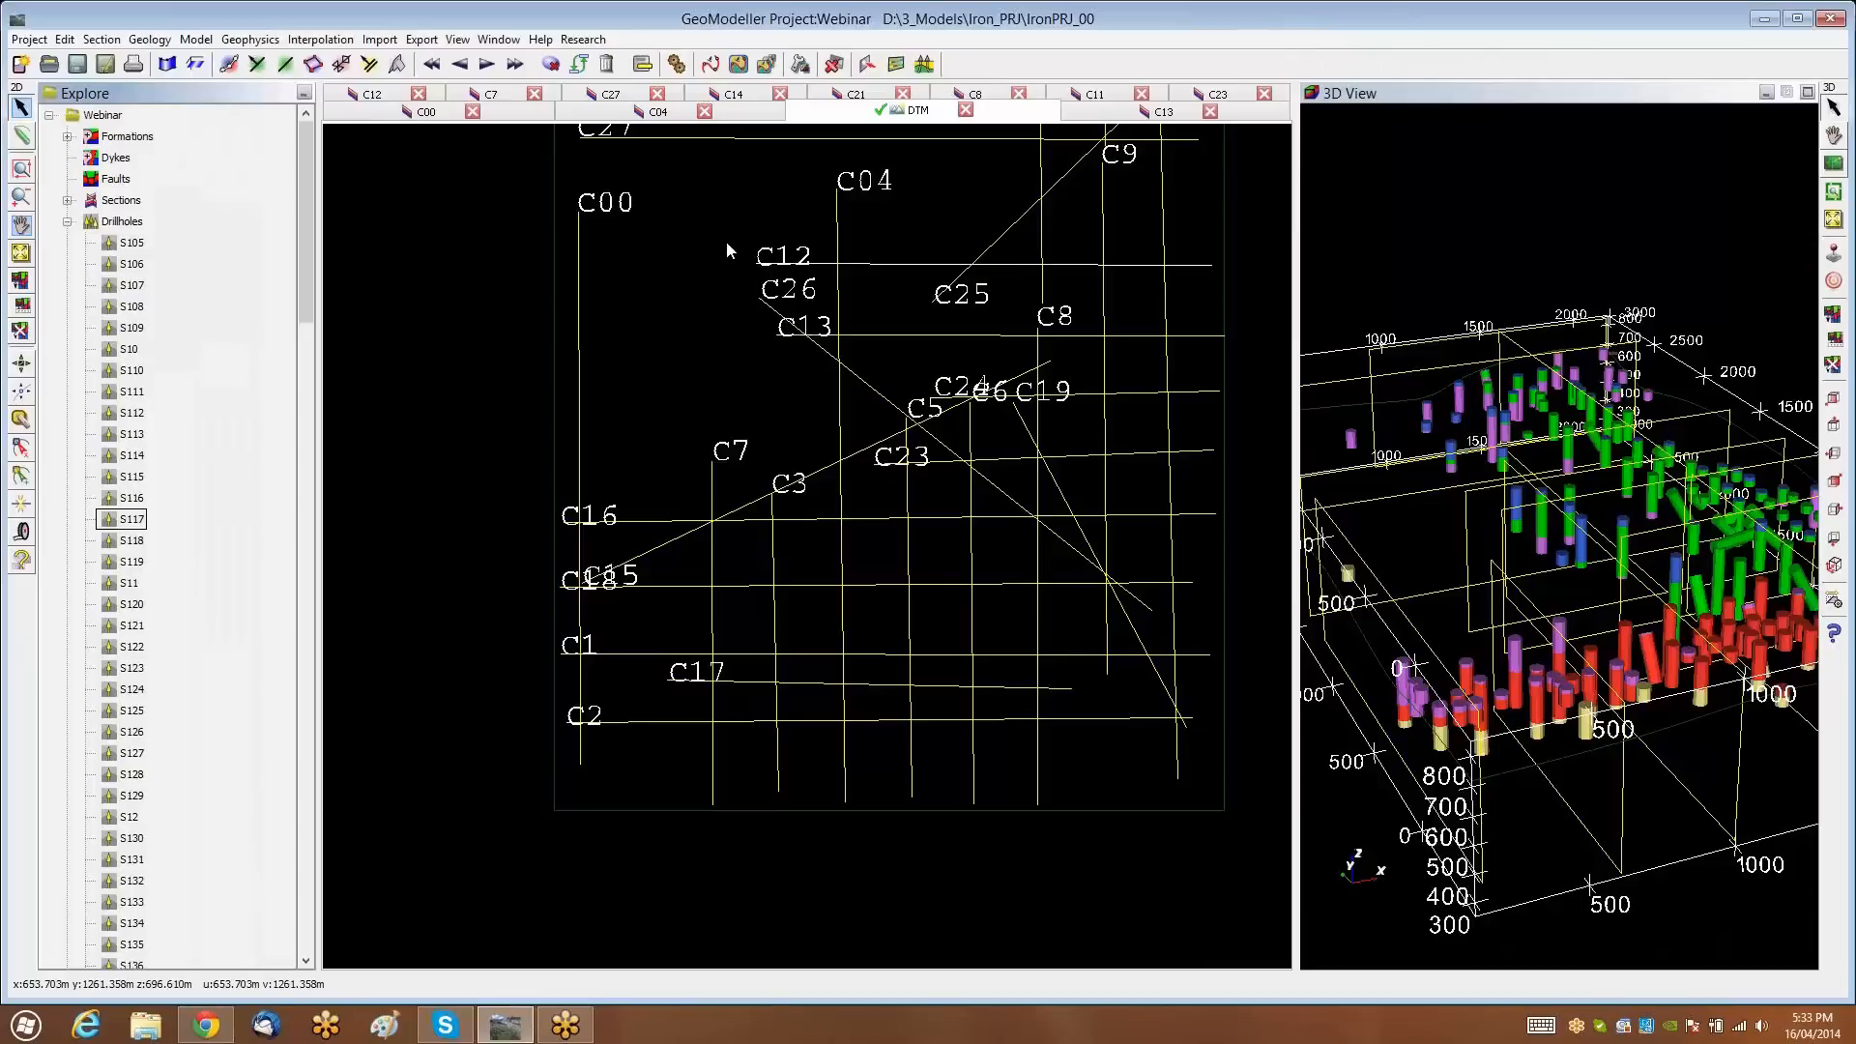
Convert the Fe and AL2O3 fields of all drillholes to regular intervals with a support size of 10 m
click(121, 225)
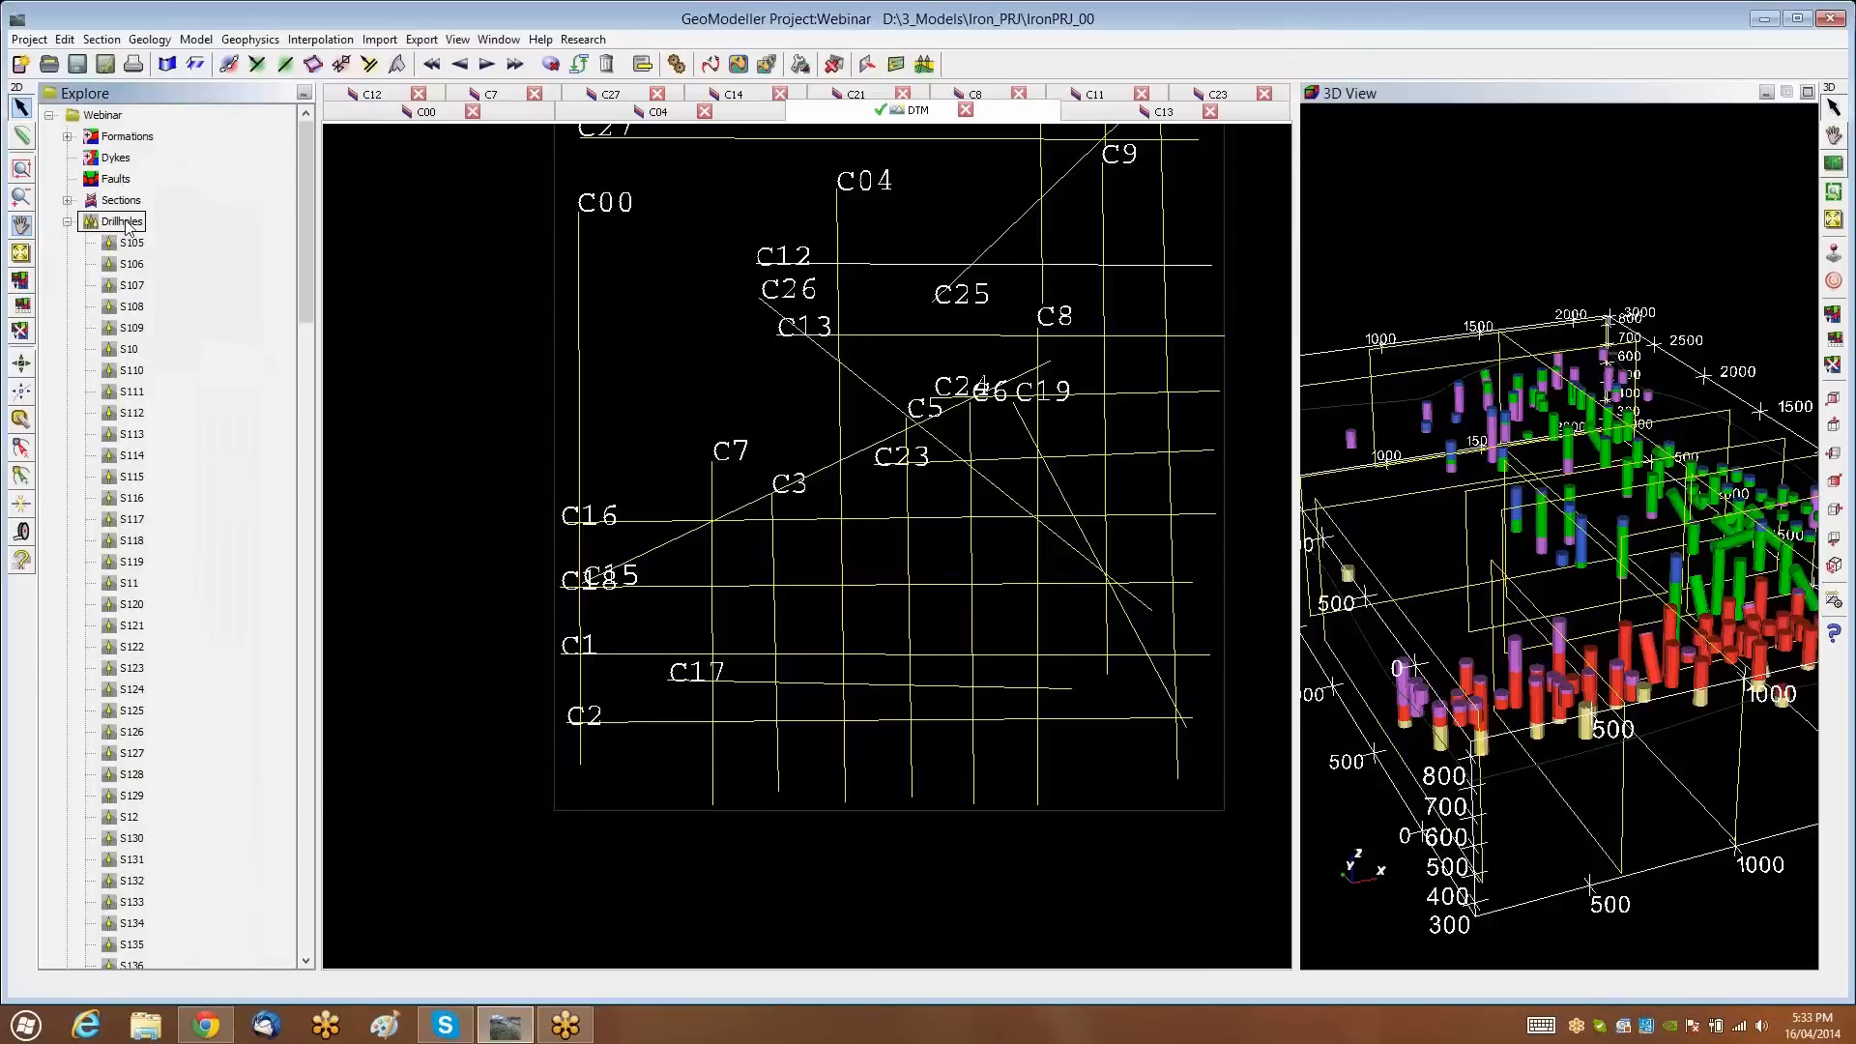
right_click(127, 226)
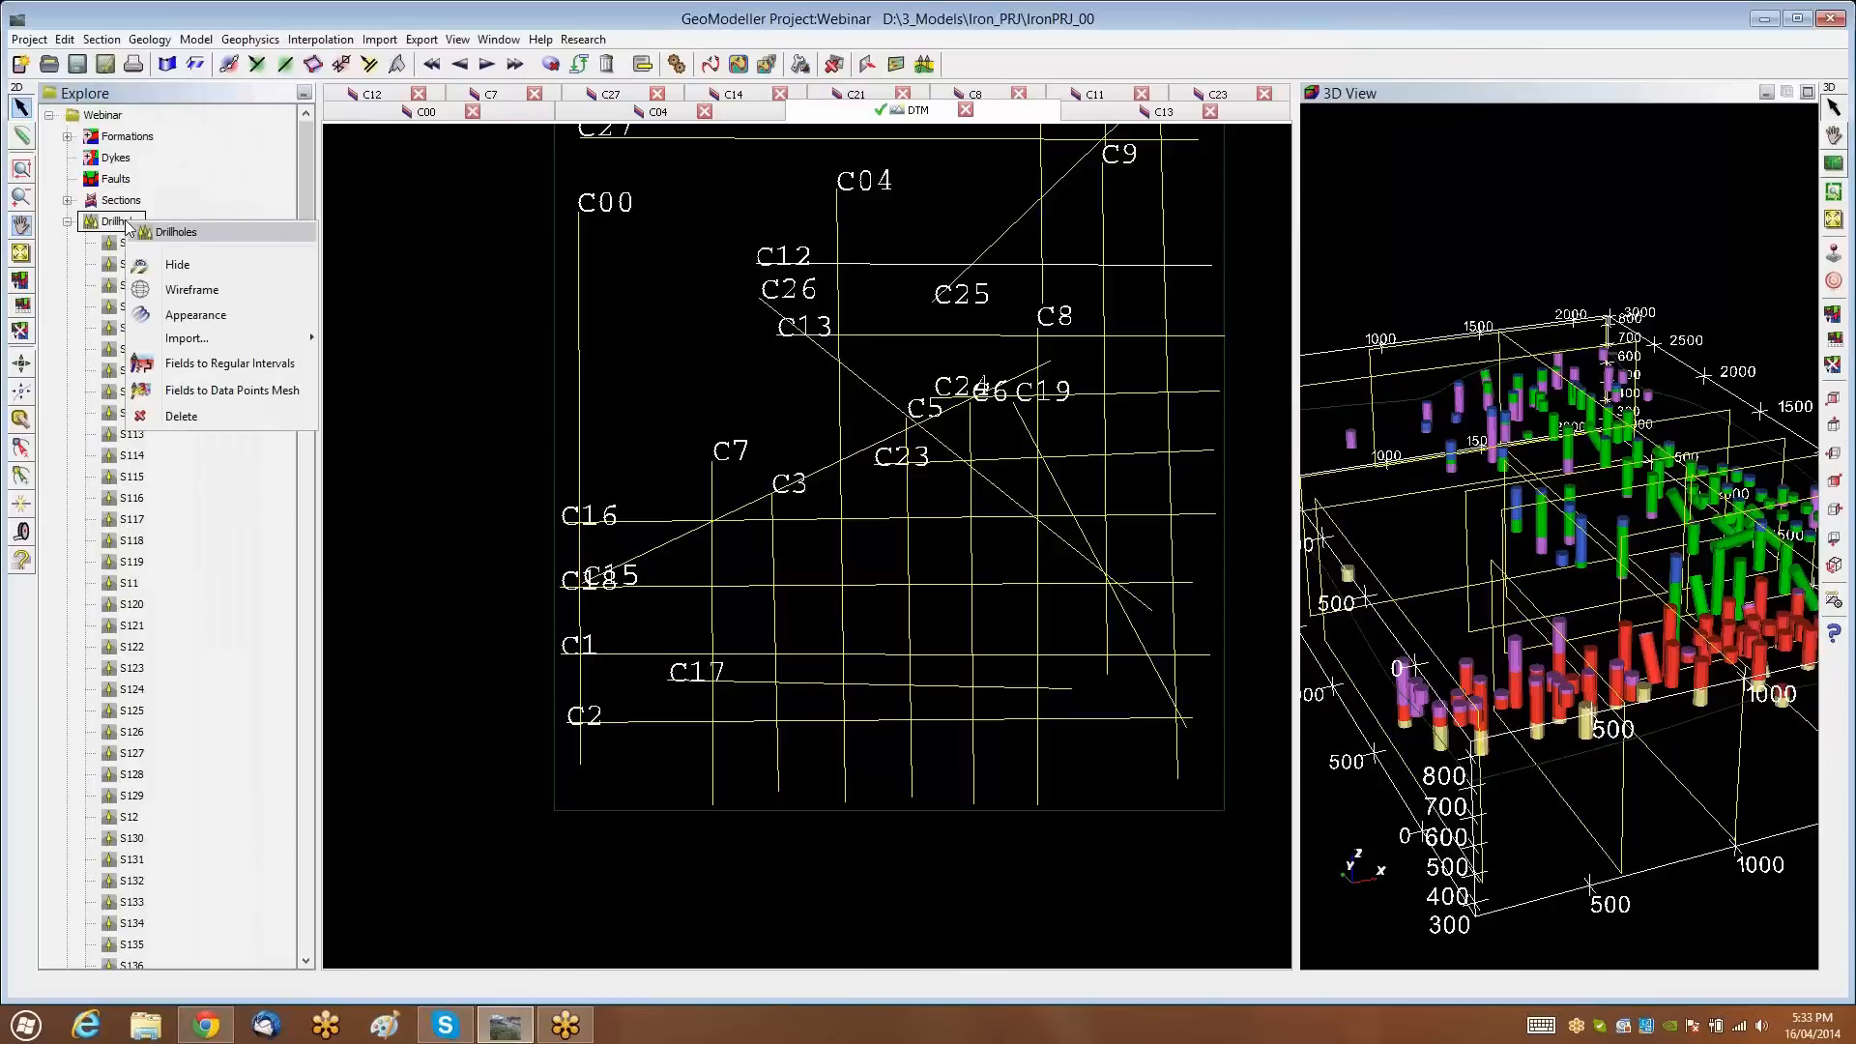
click(229, 366)
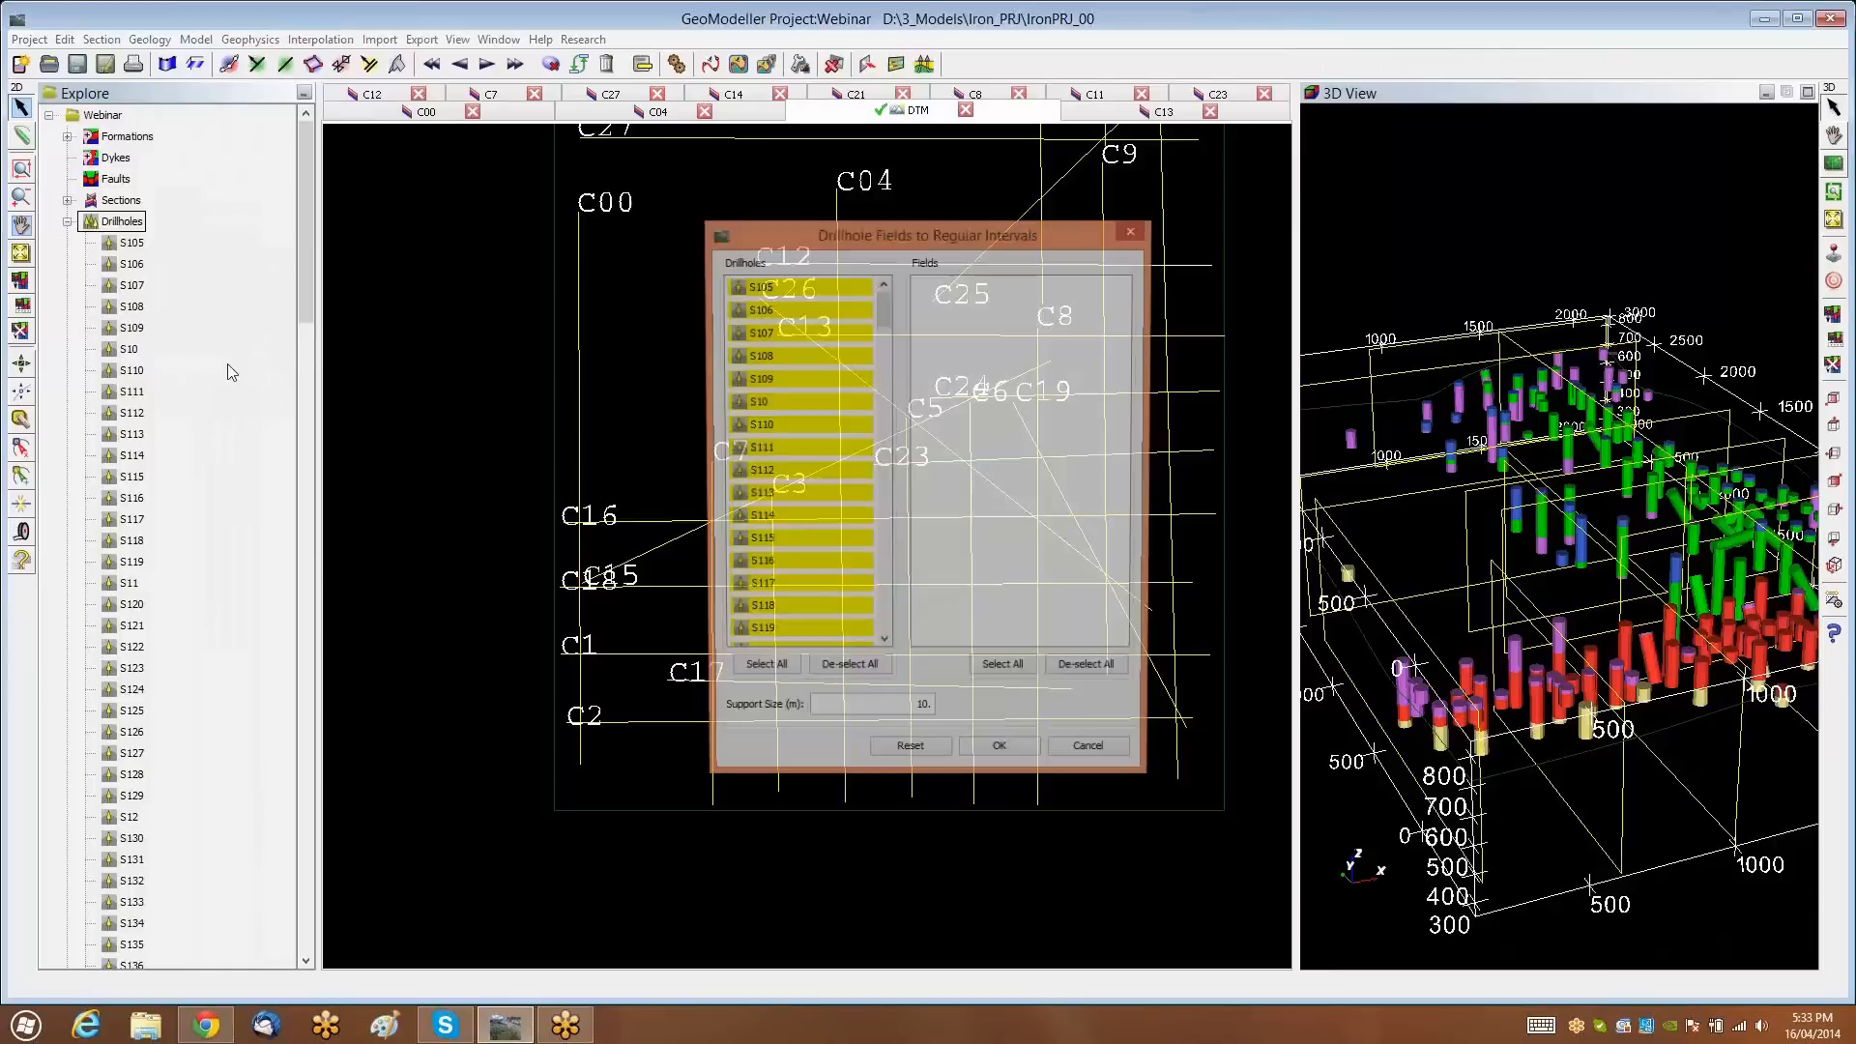
click(761, 672)
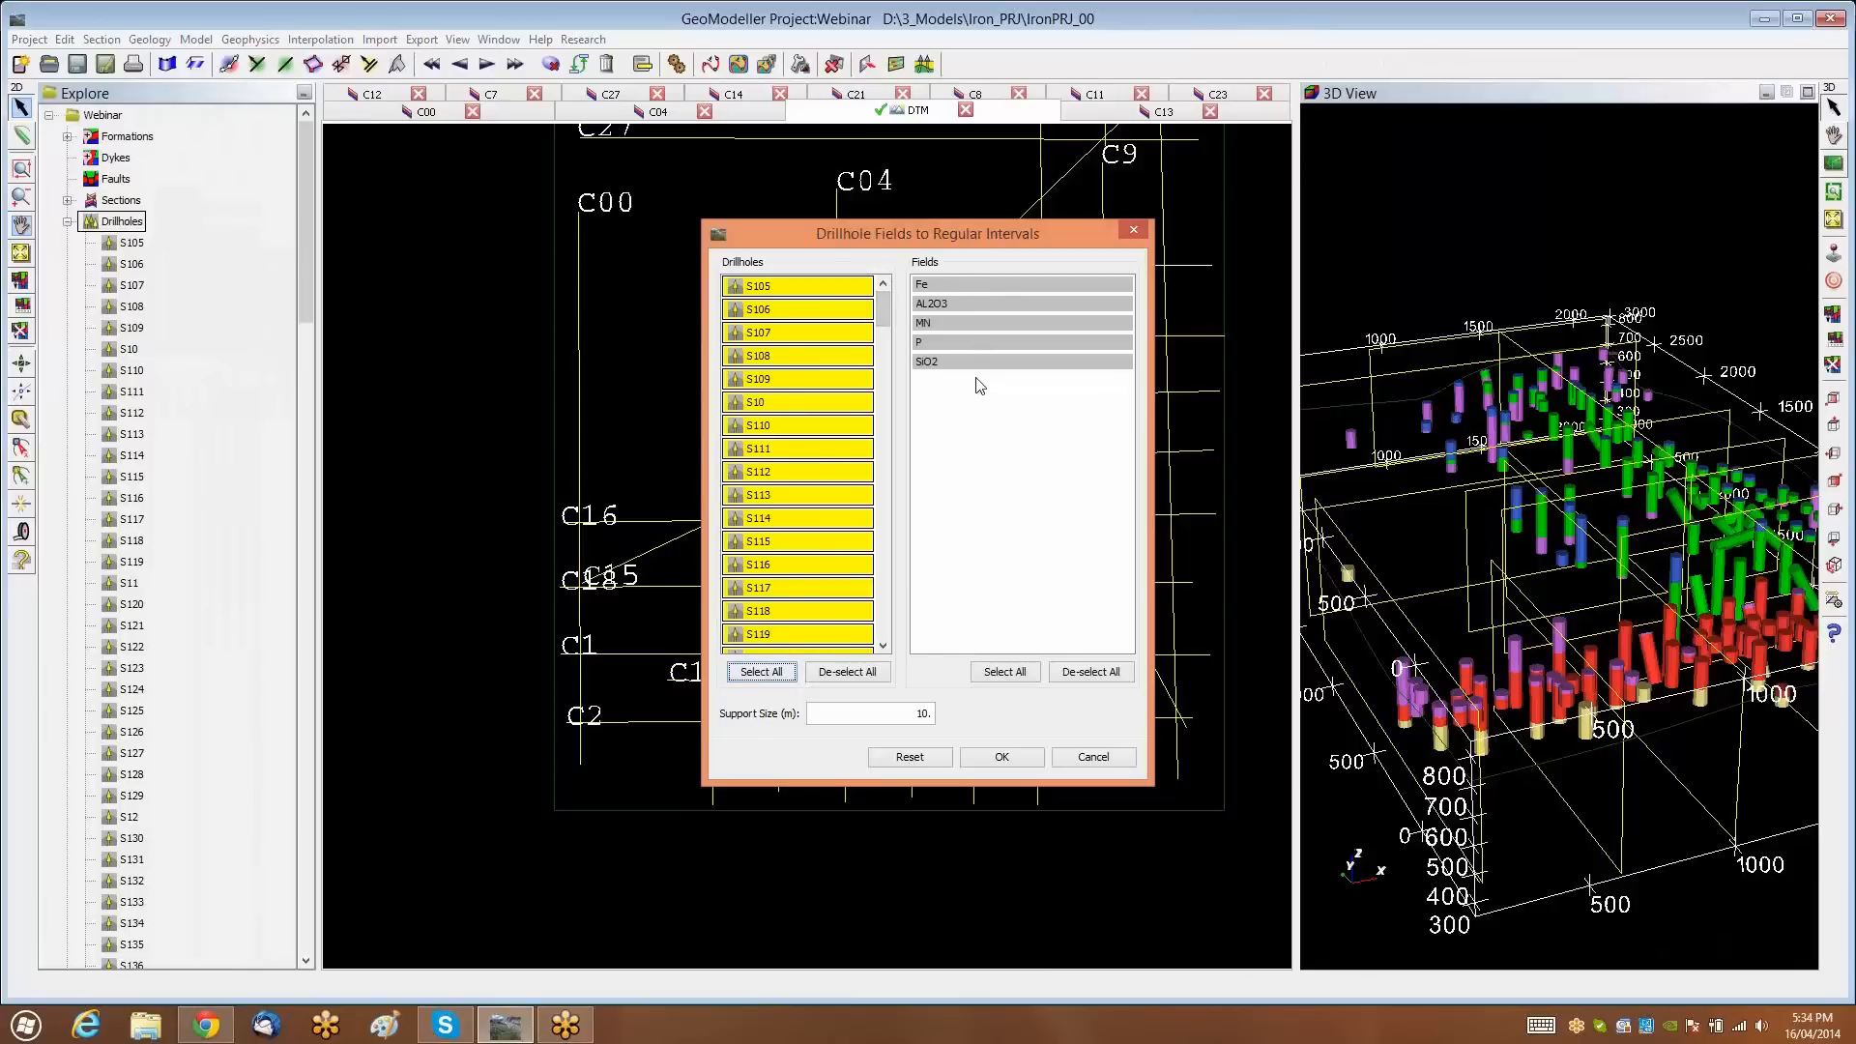
click(994, 286)
click(995, 303)
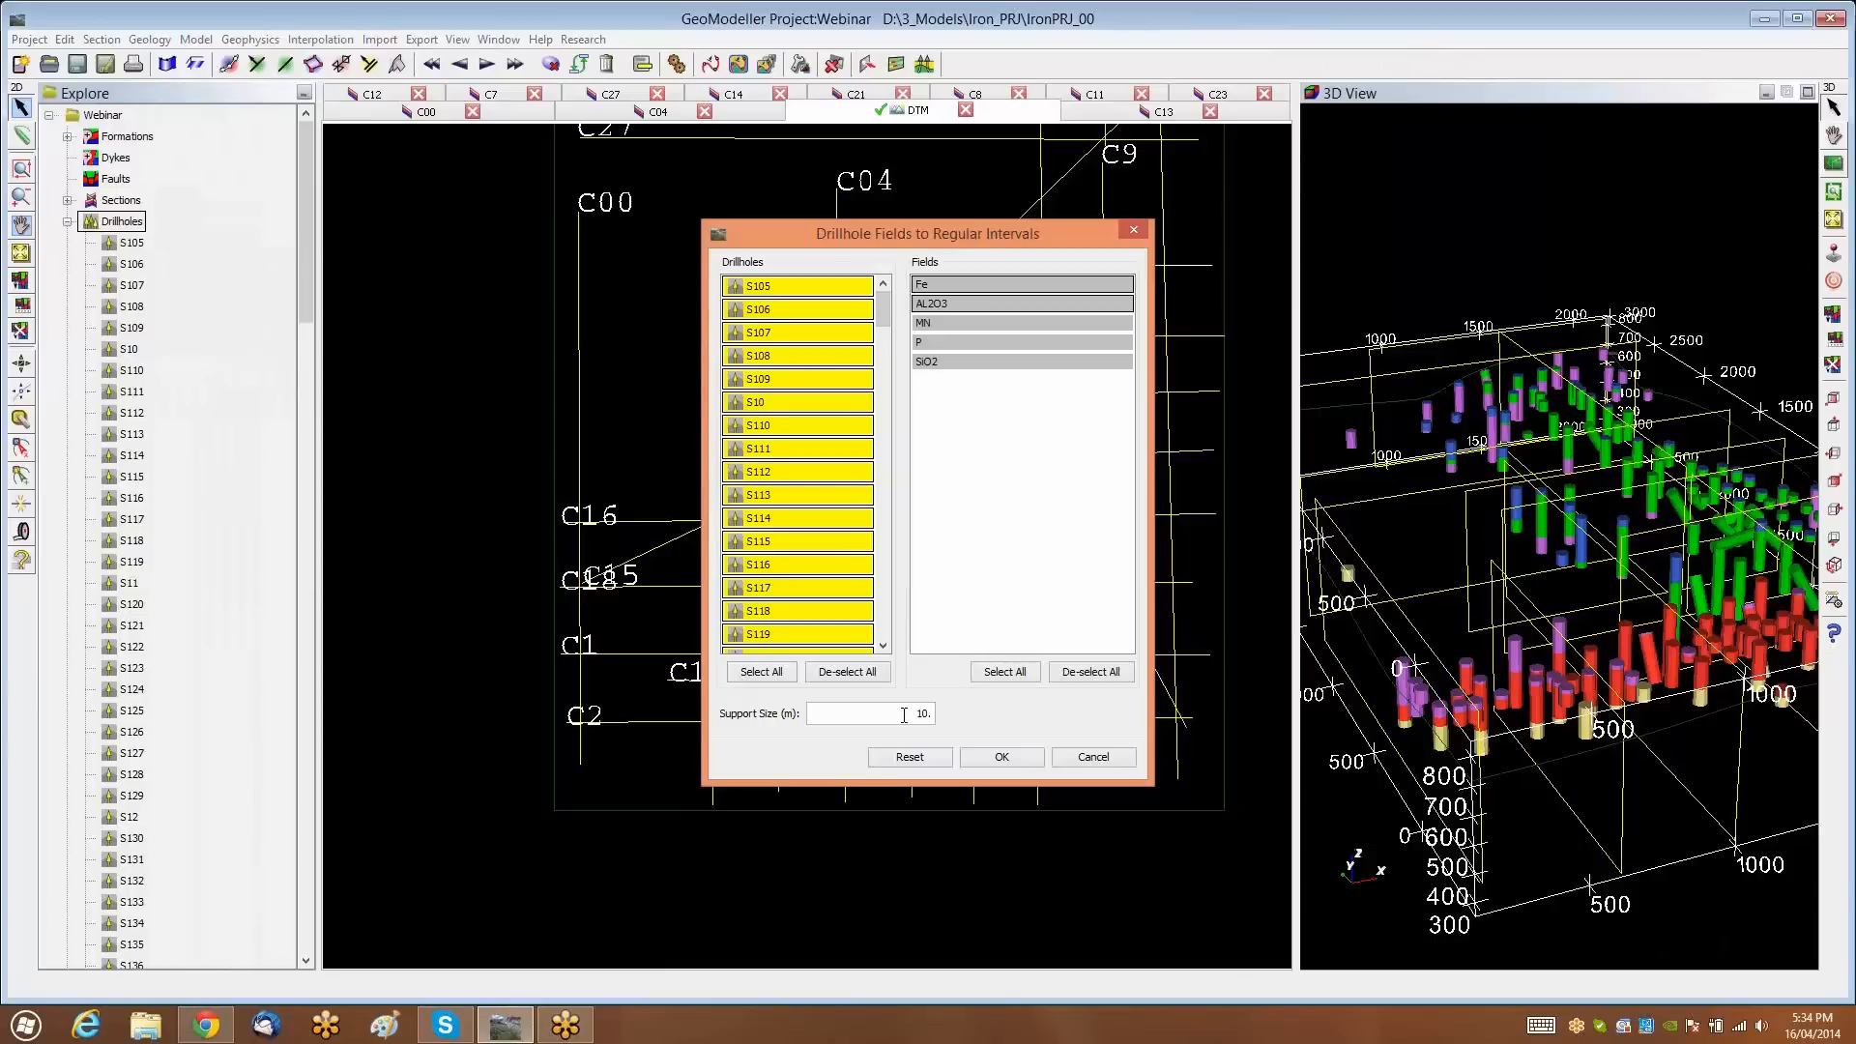
click(1001, 757)
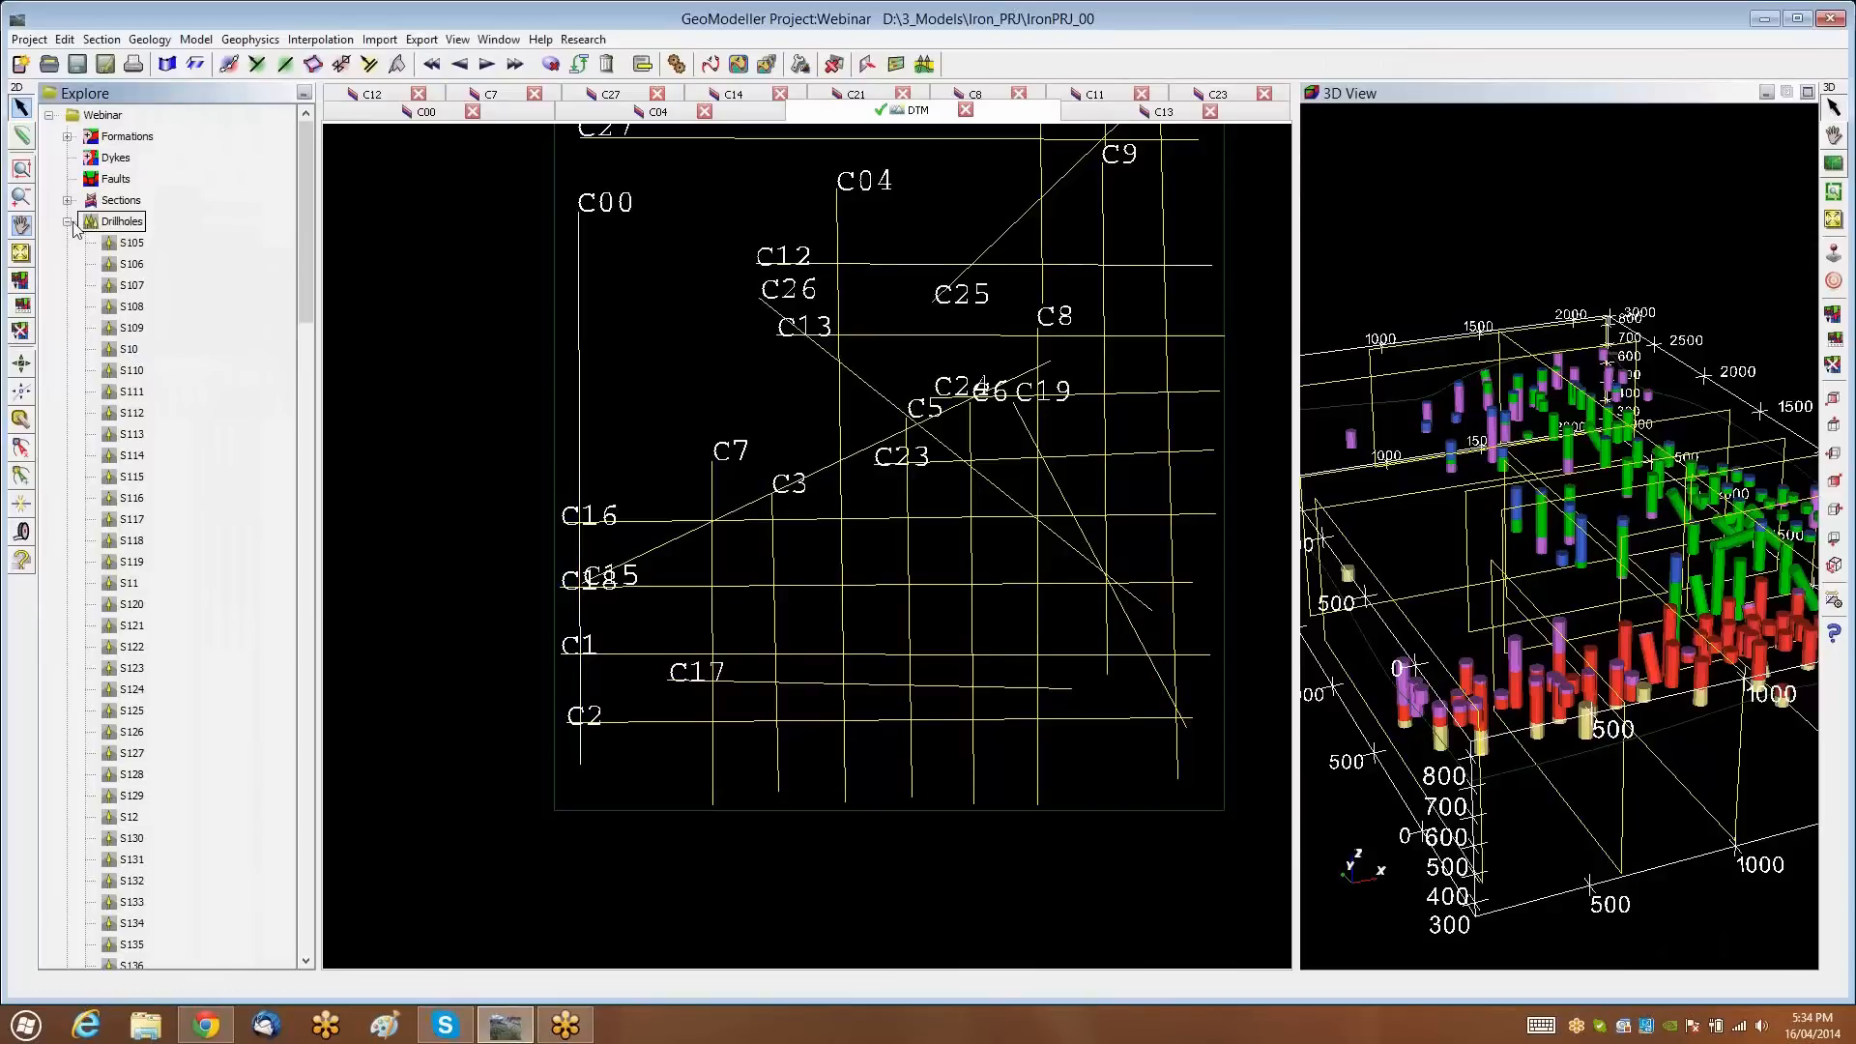
Collapse the drillhole list and inspect the contents of Grids and Meshes down to Model_Grid_2D
click(68, 222)
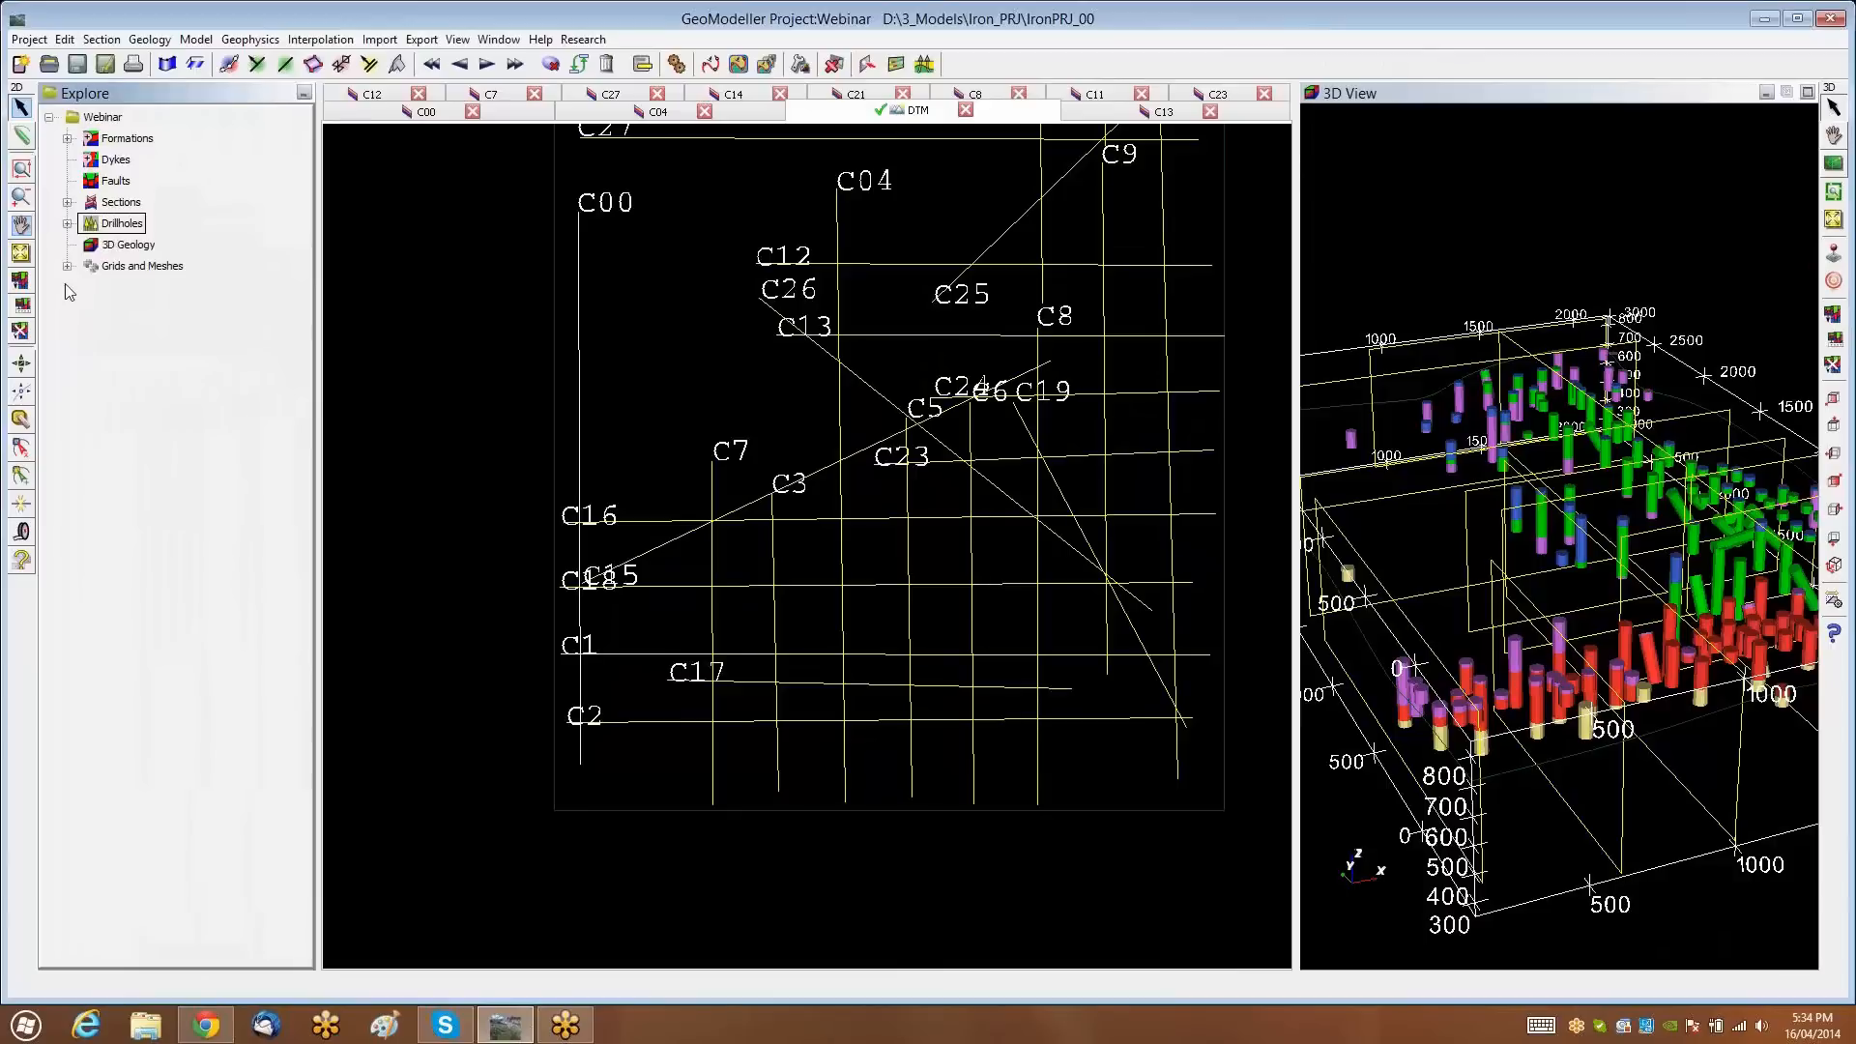
click(67, 267)
click(85, 287)
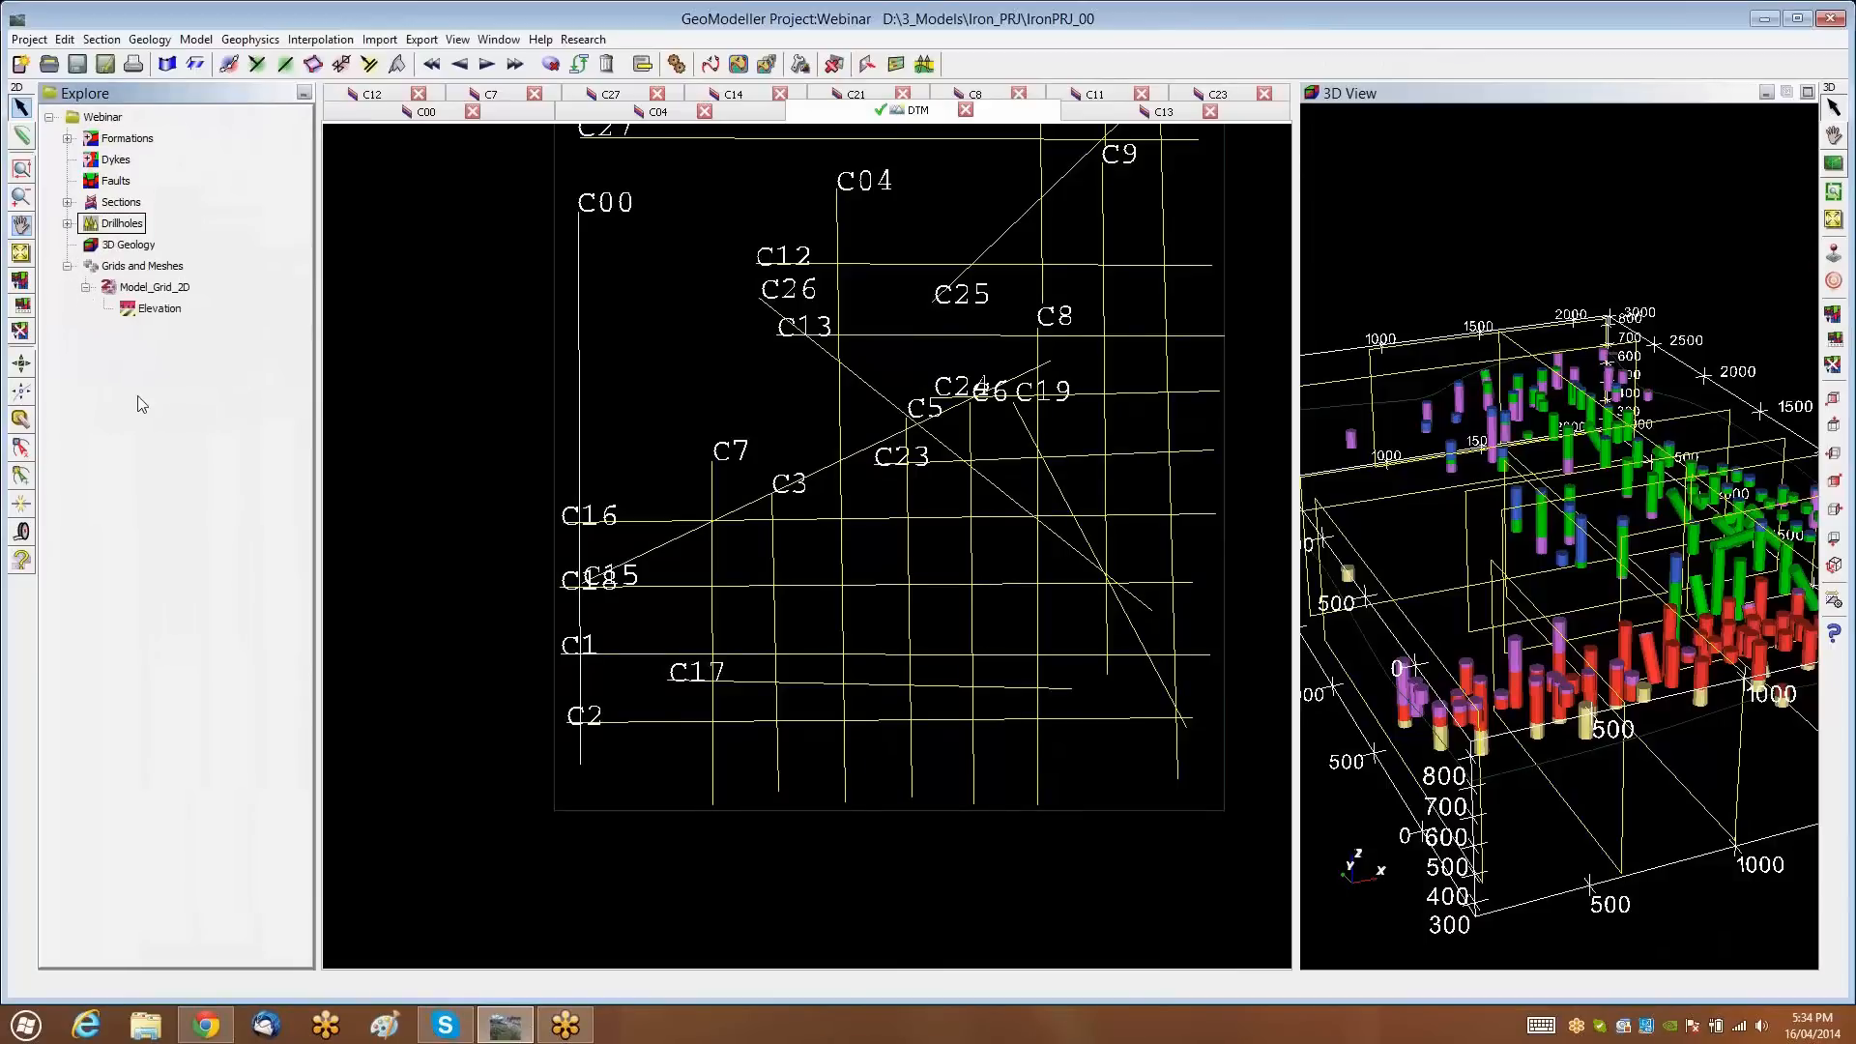
Open drillhole S107's log, enlarge it to examine the regularised Fe and AL2O3 curves, and close it
click(67, 225)
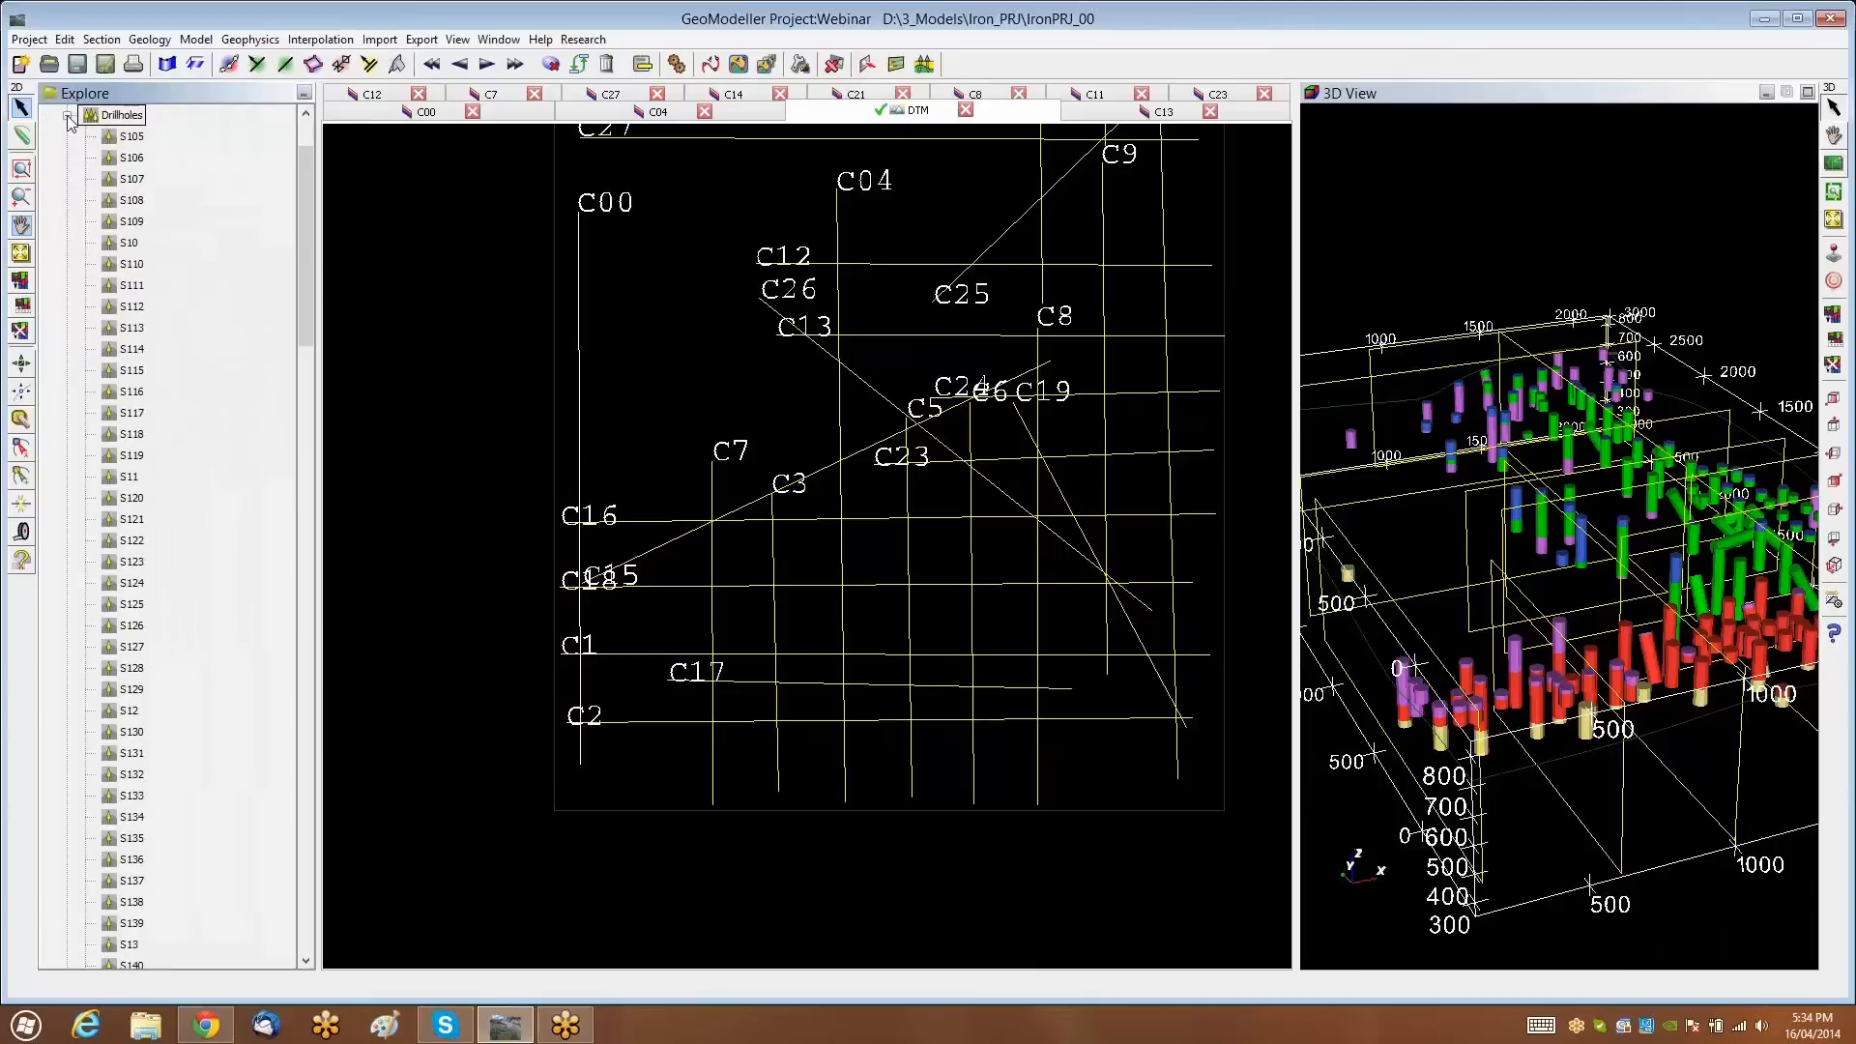
right_click(133, 181)
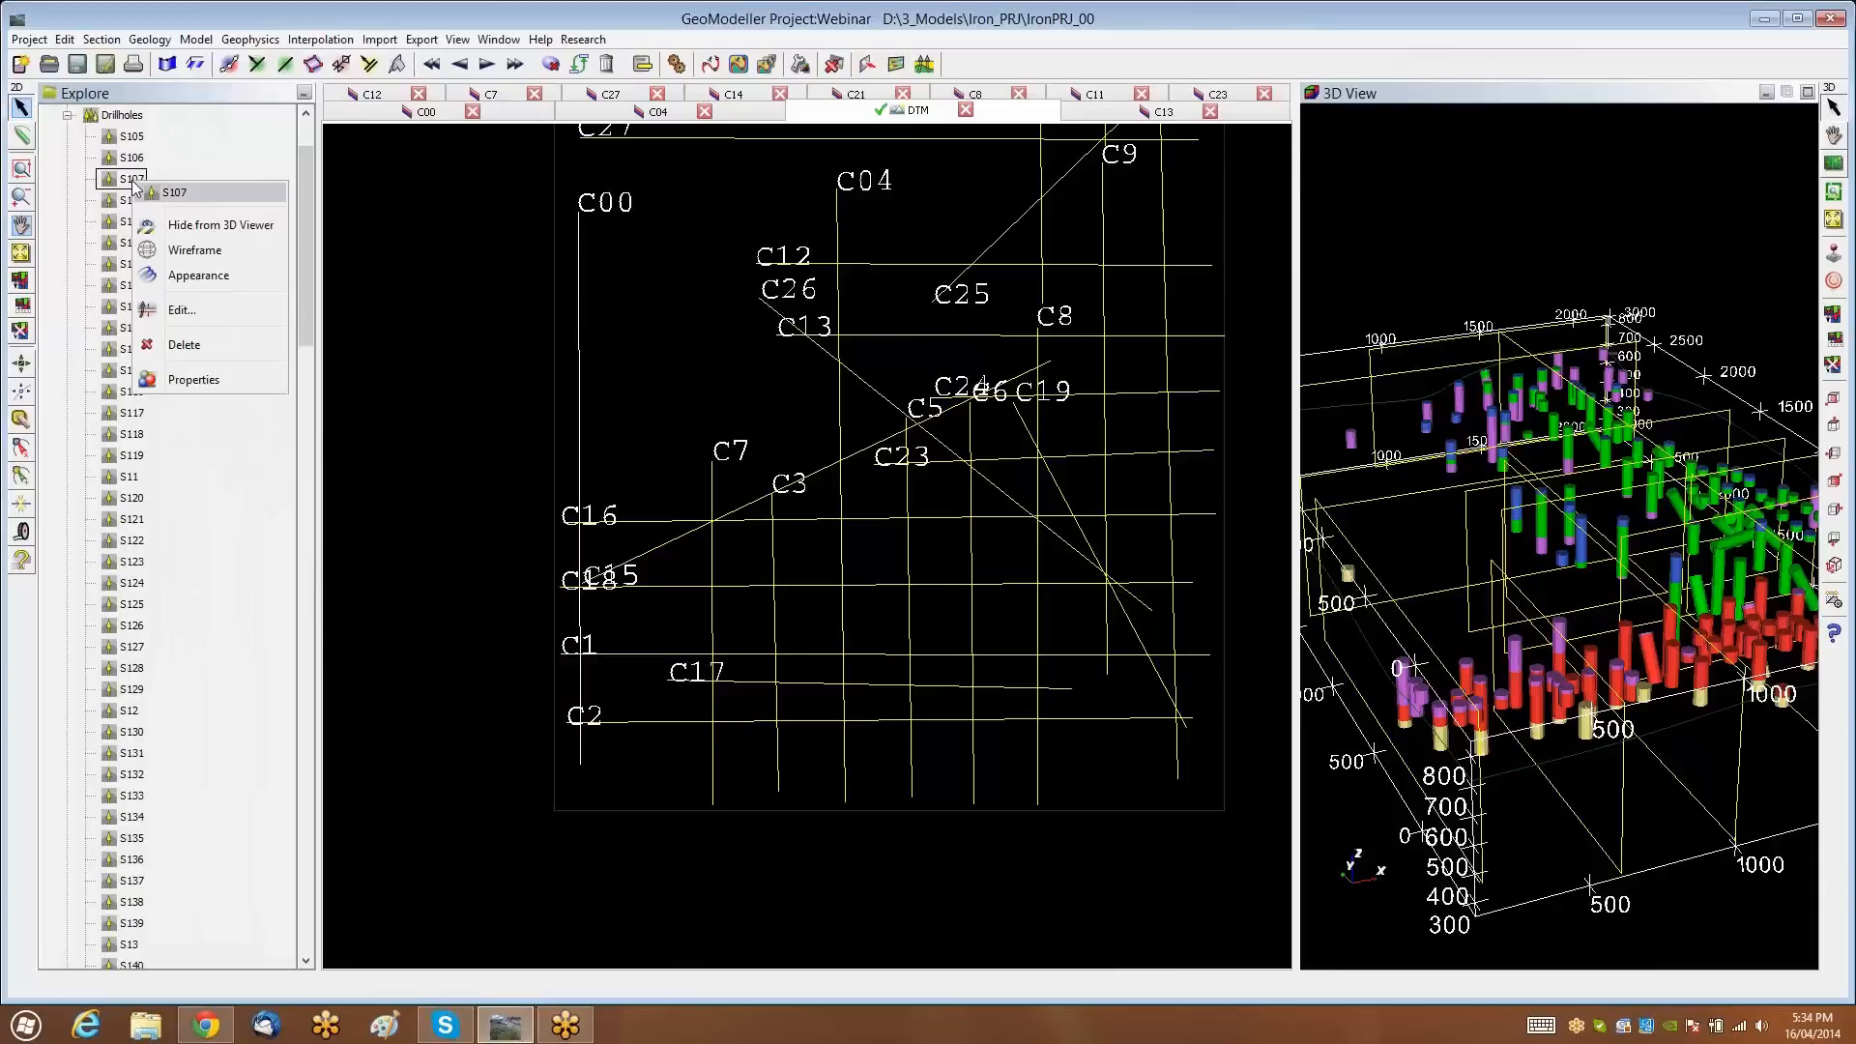
click(181, 311)
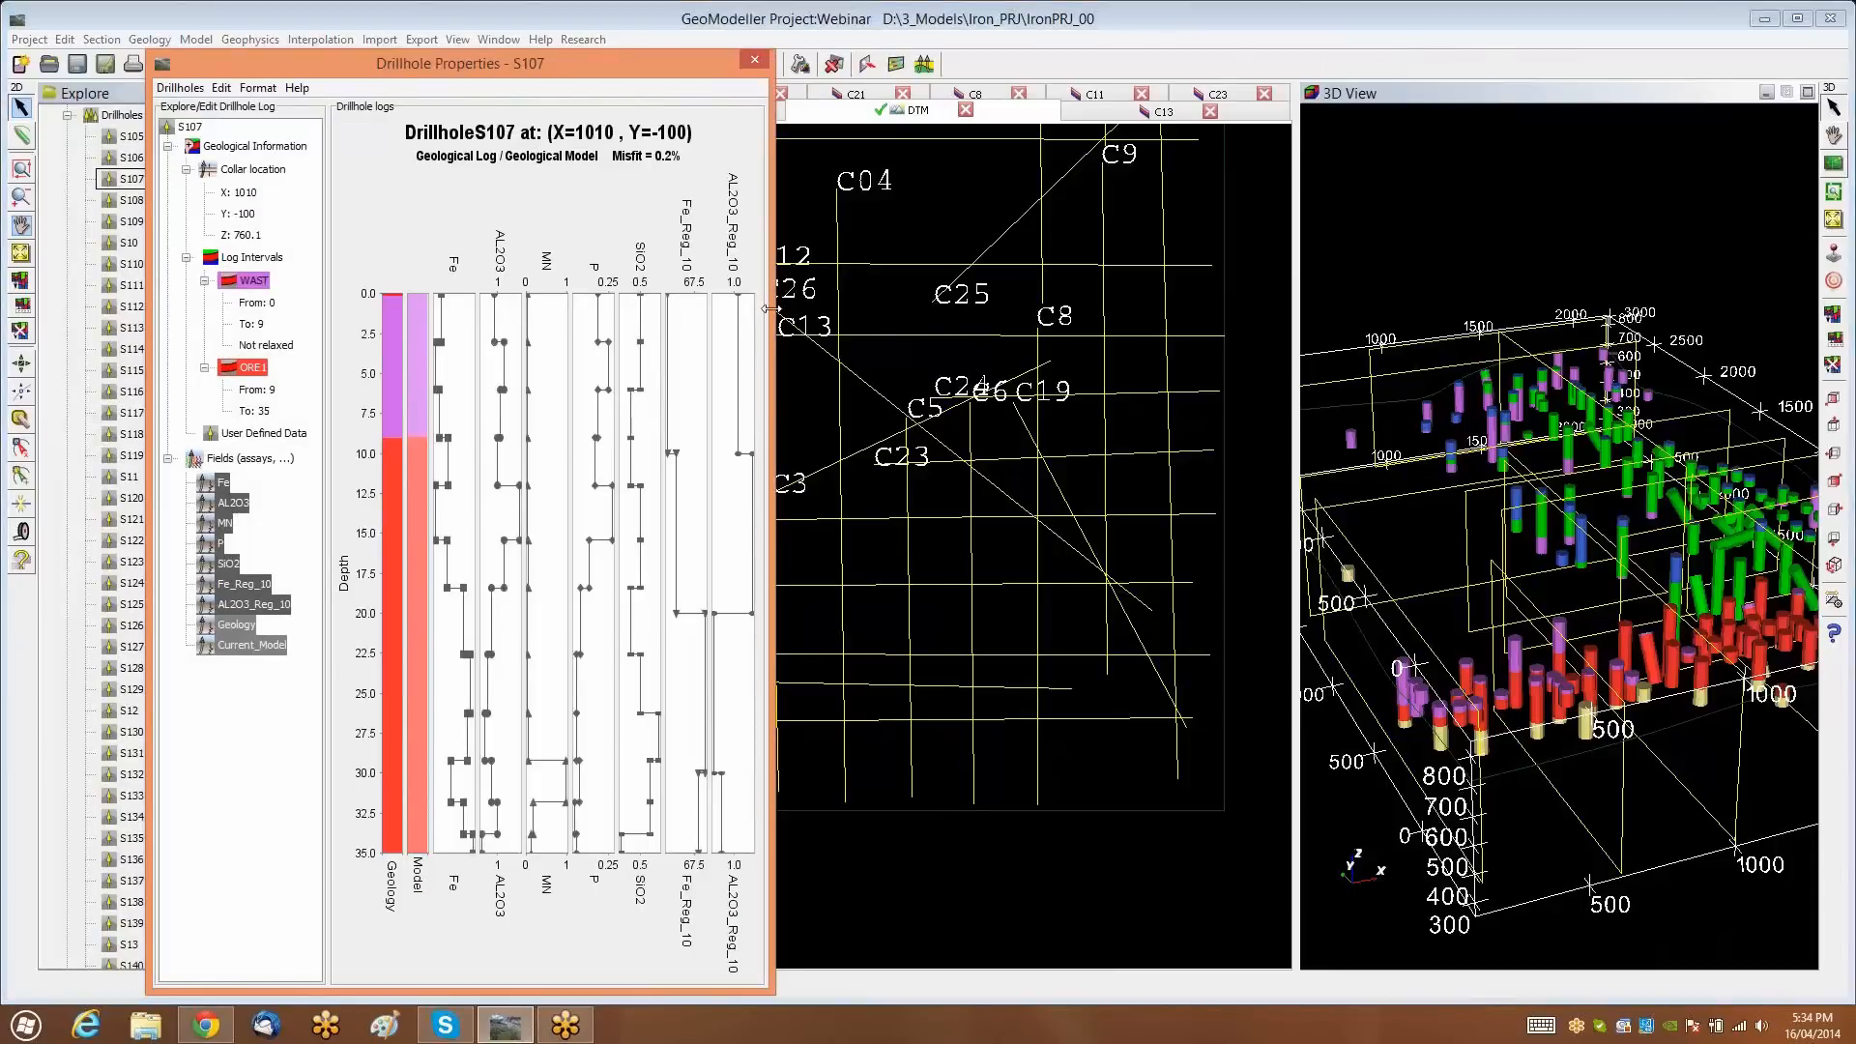
drag(770, 308, 1230, 213)
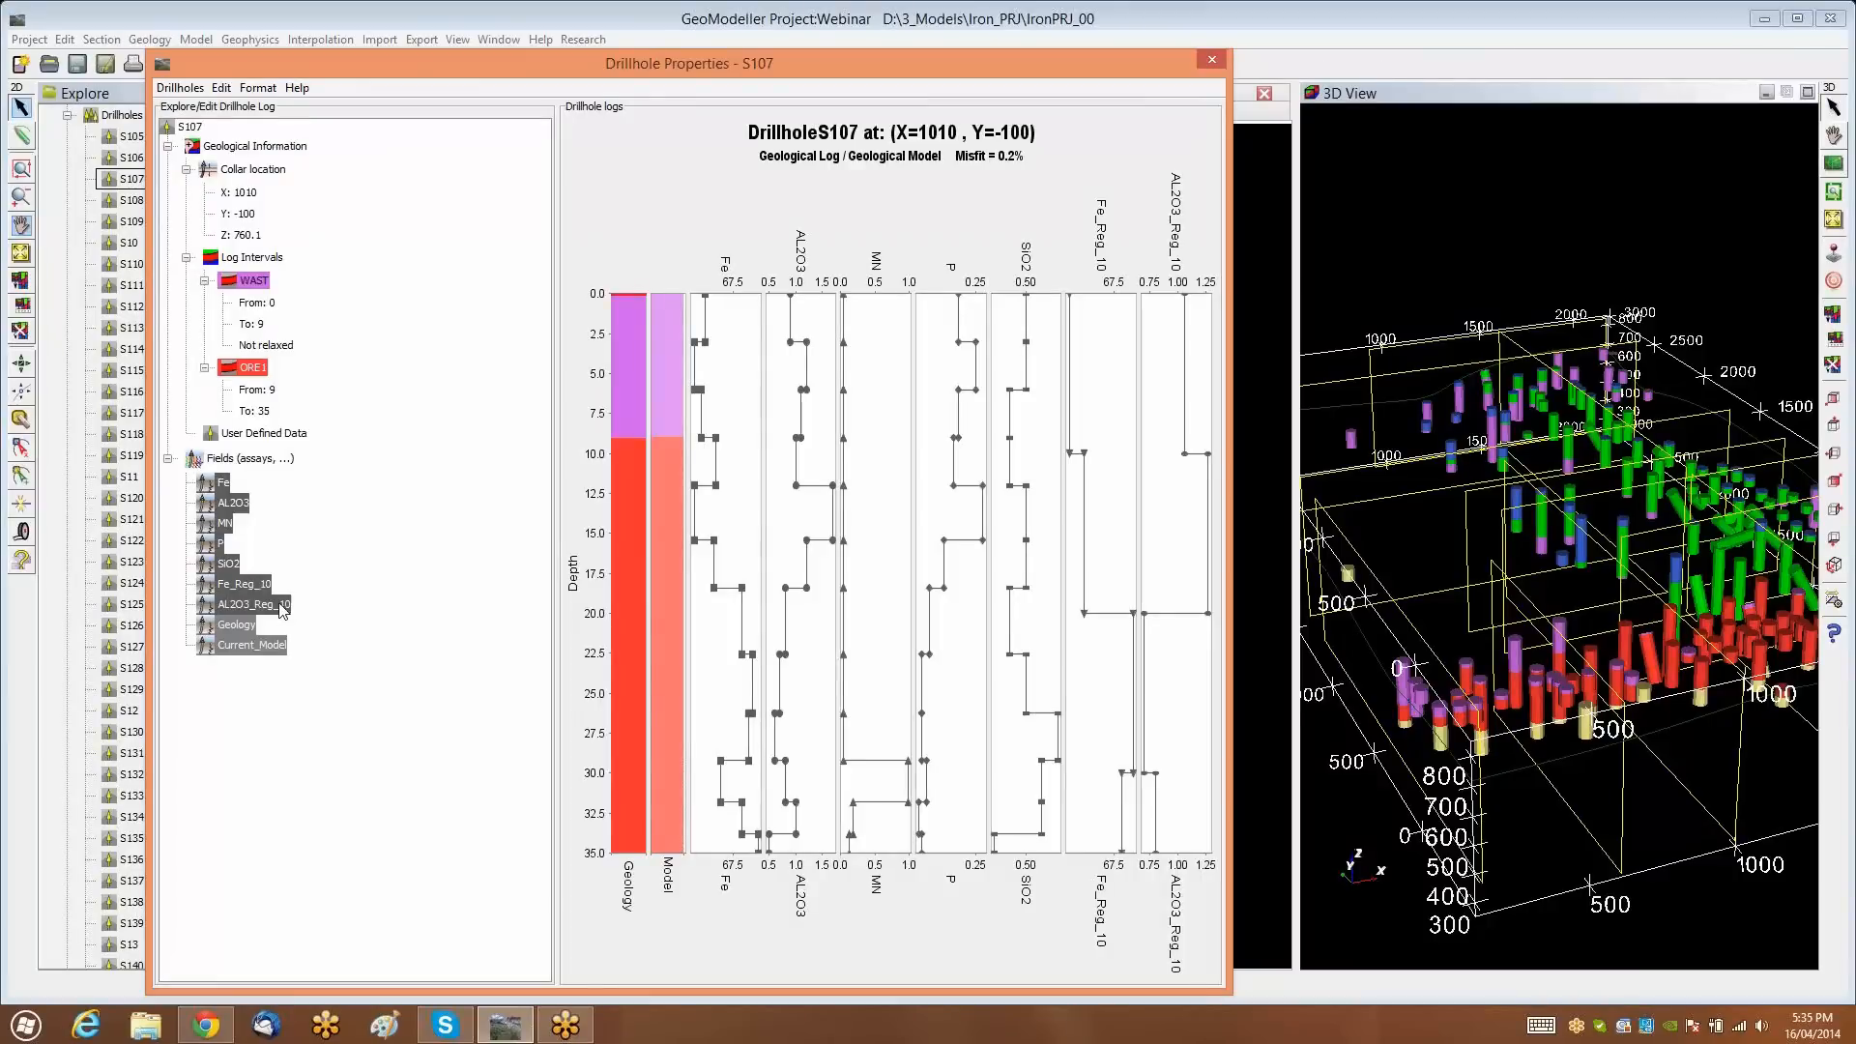
click(1213, 60)
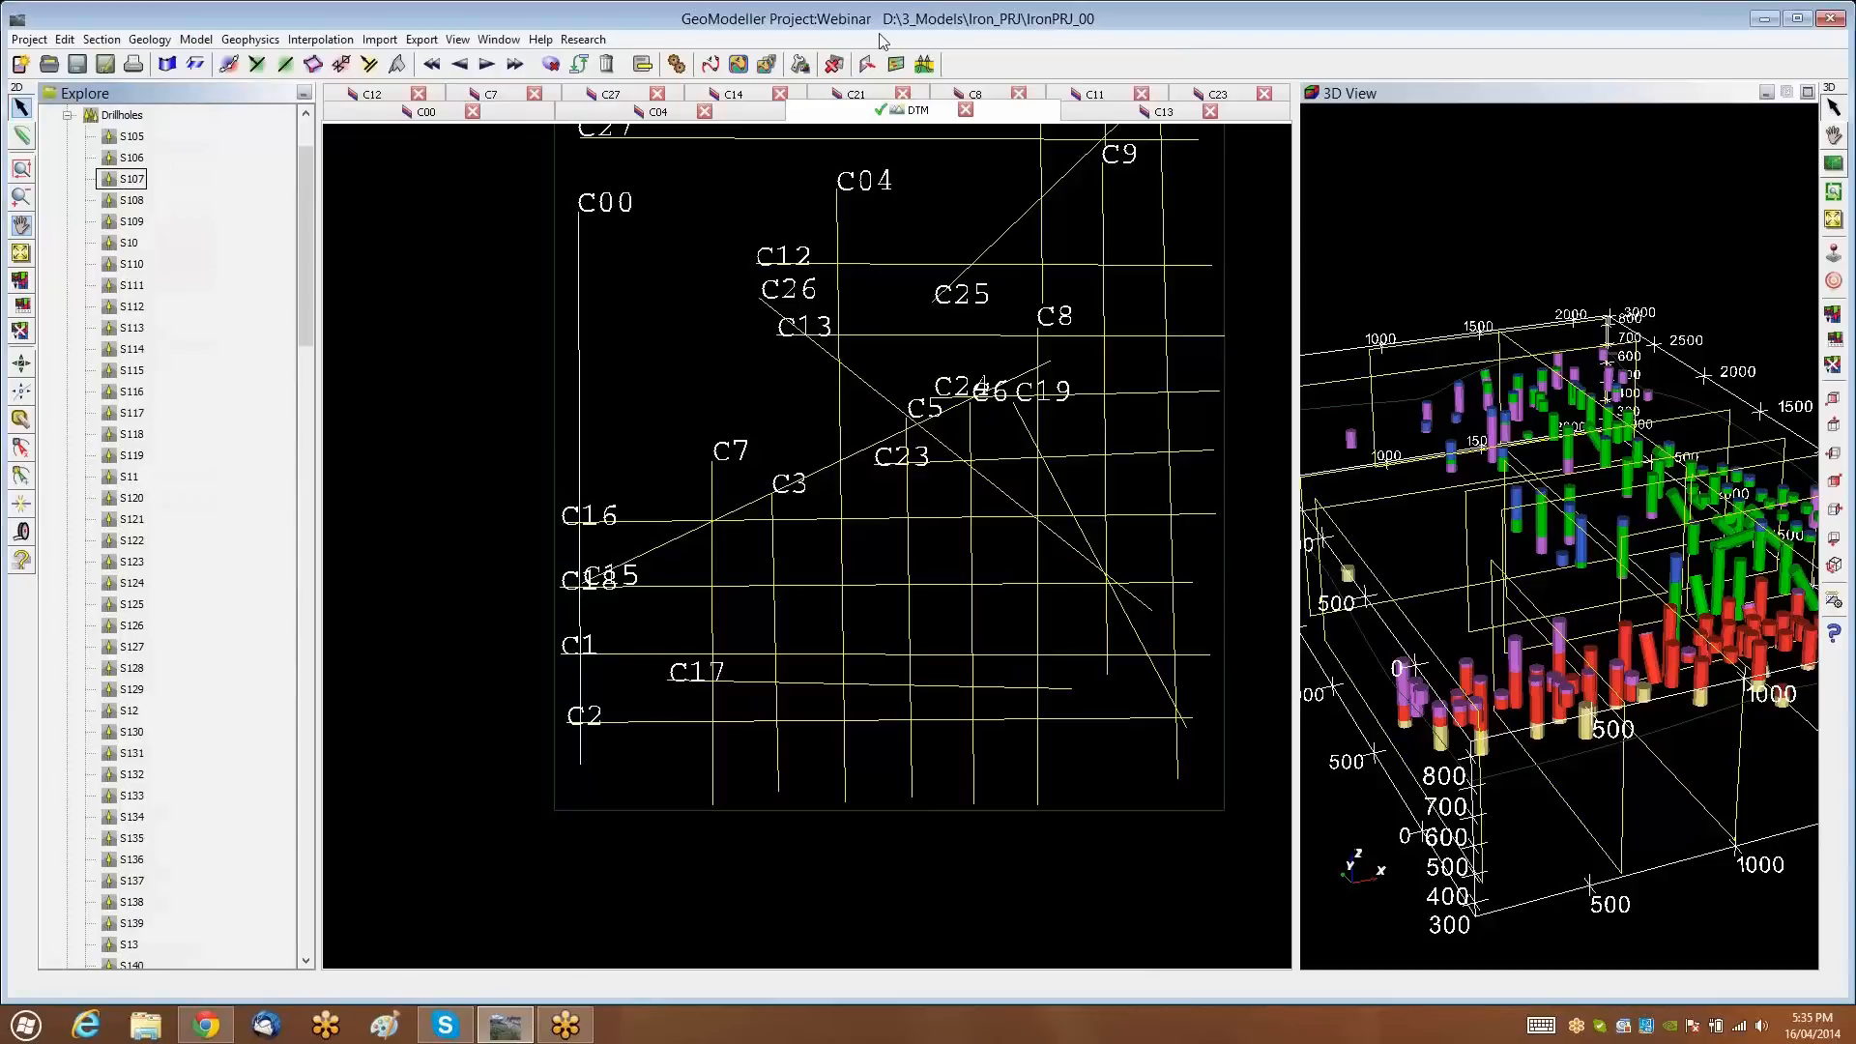
Convert the Fe_Reg_10 and AL2O3_Reg_10 fields of all drillholes to a data points mesh named DrillholesFields
click(67, 115)
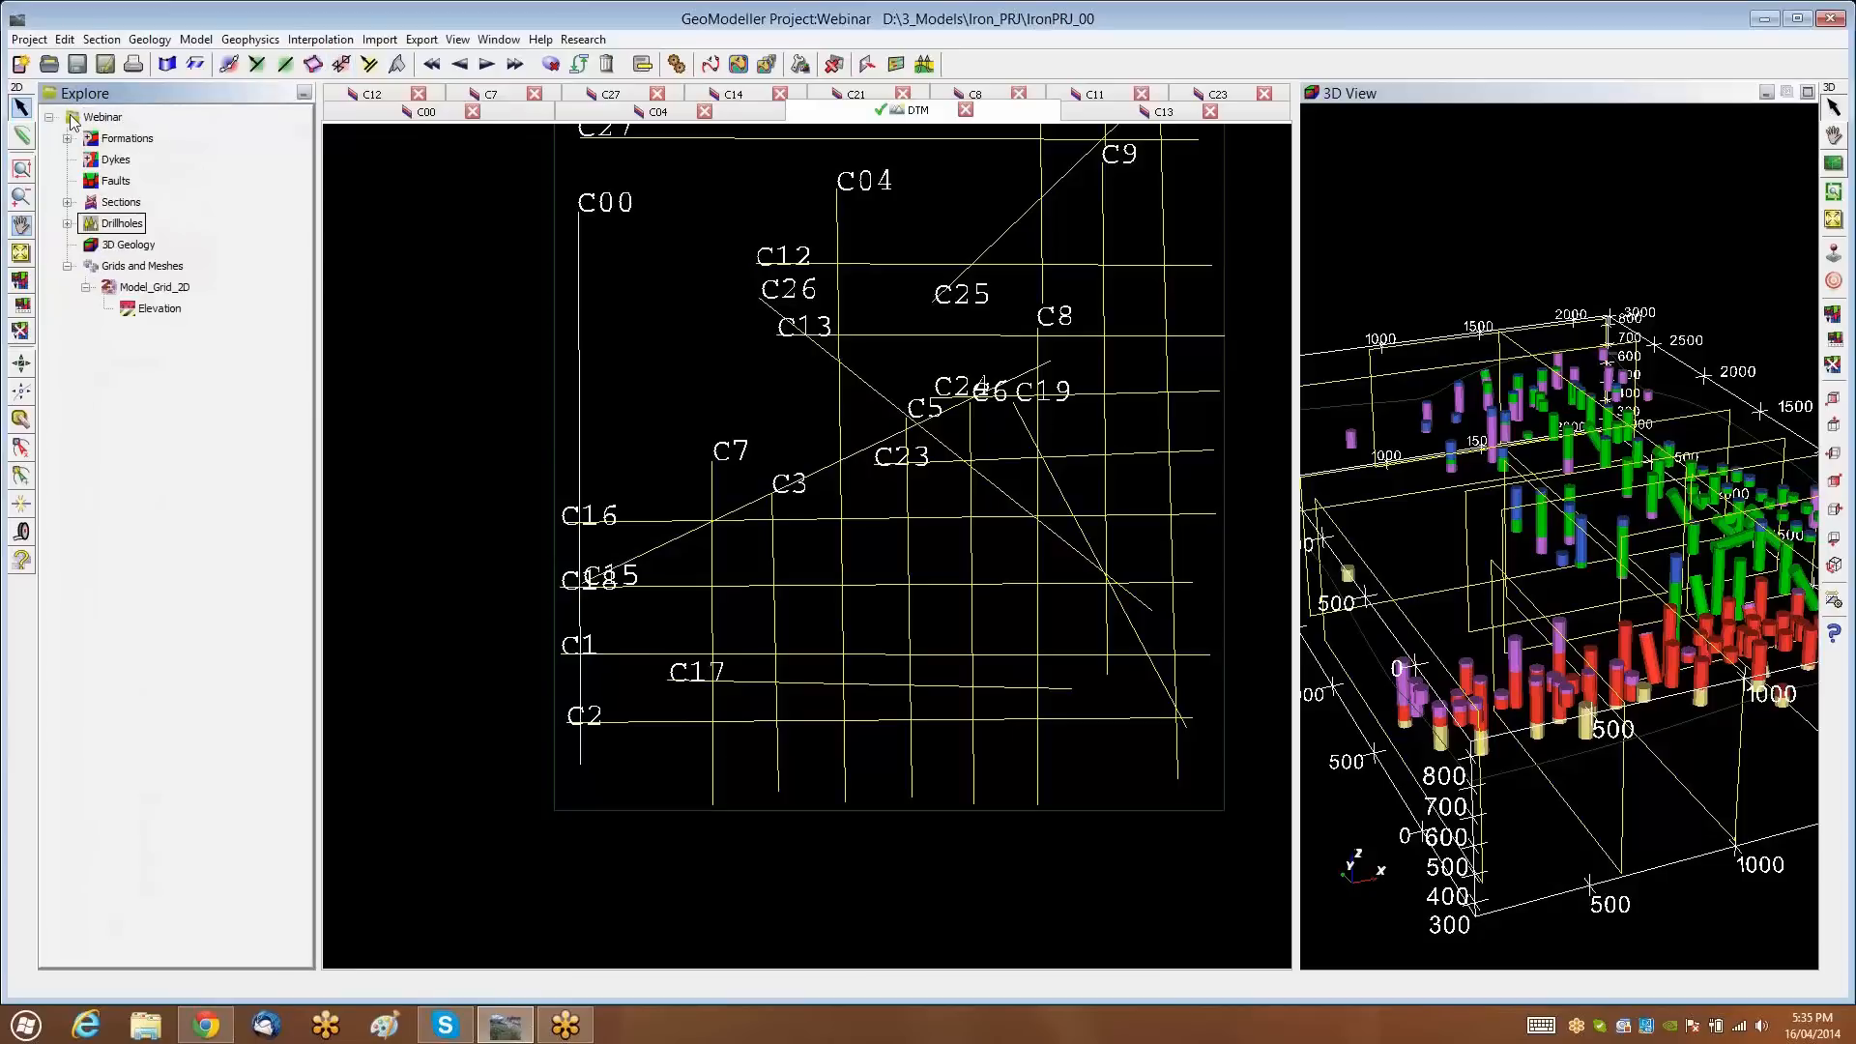
right_click(122, 230)
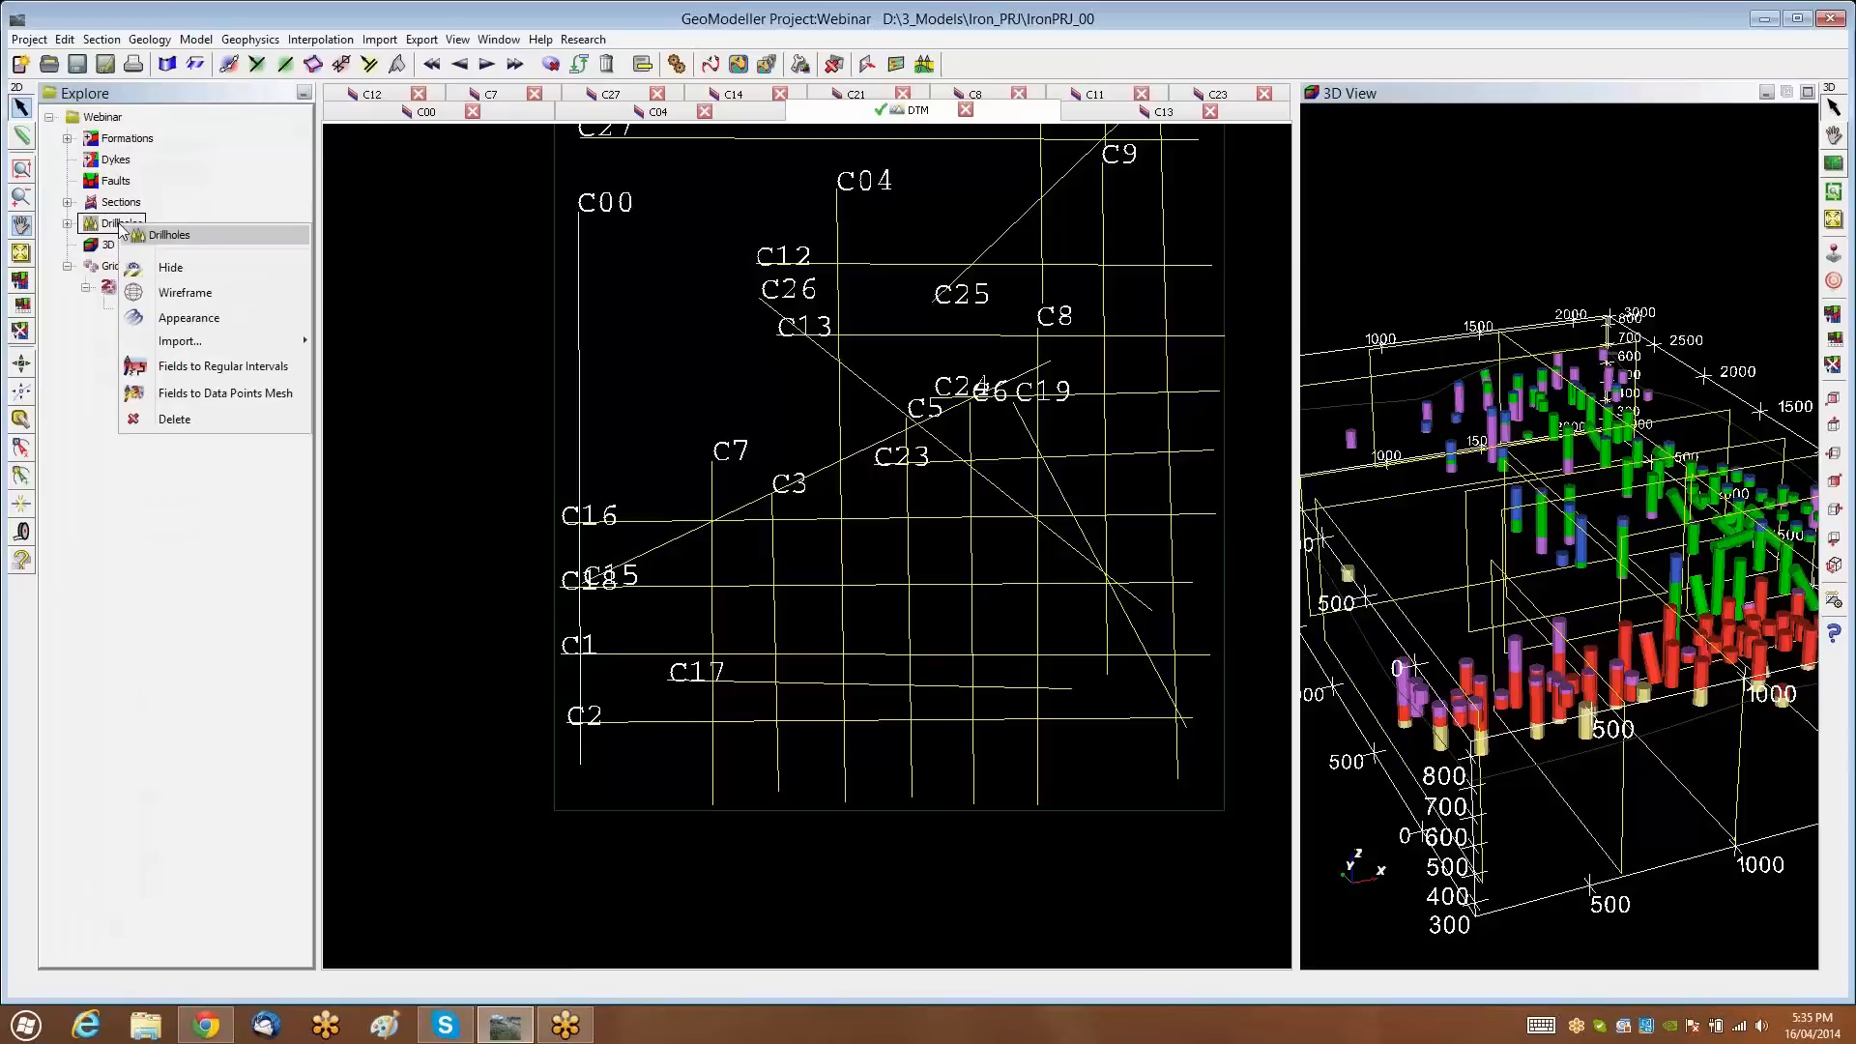
click(221, 394)
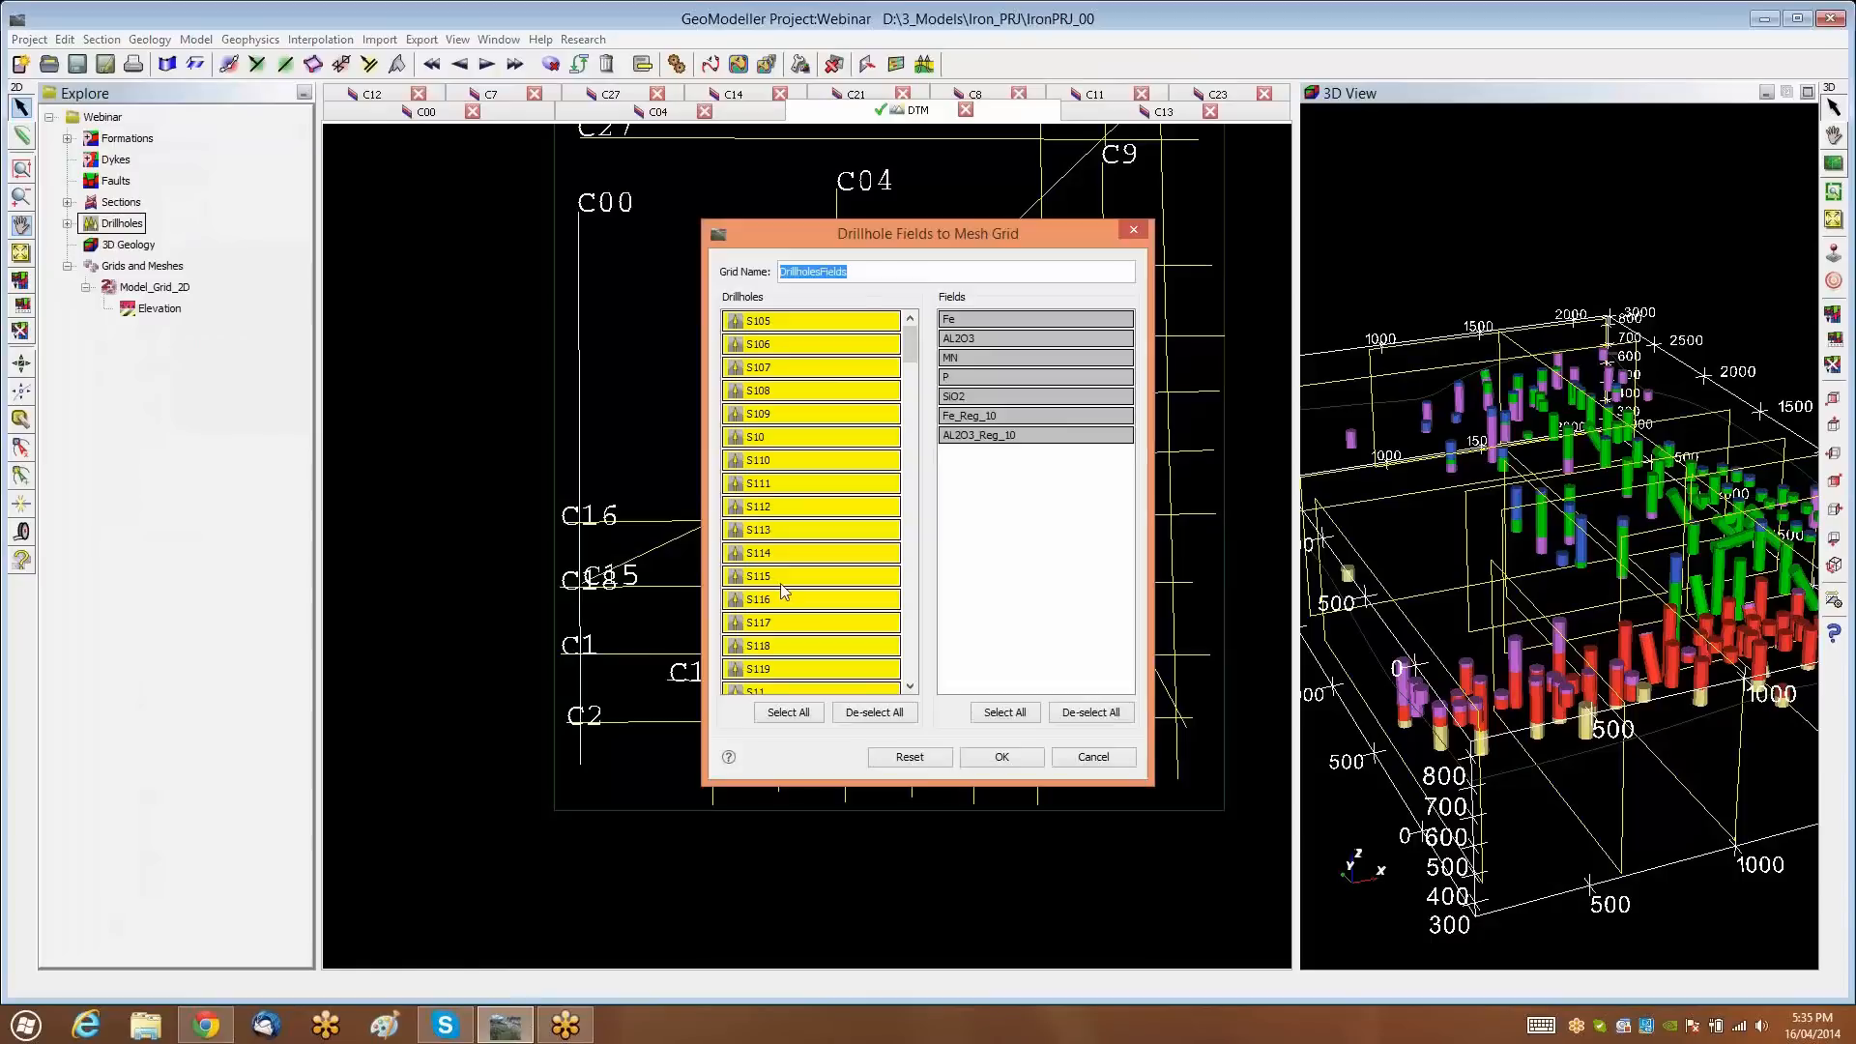
click(798, 713)
click(1091, 423)
drag(1103, 400, 1117, 326)
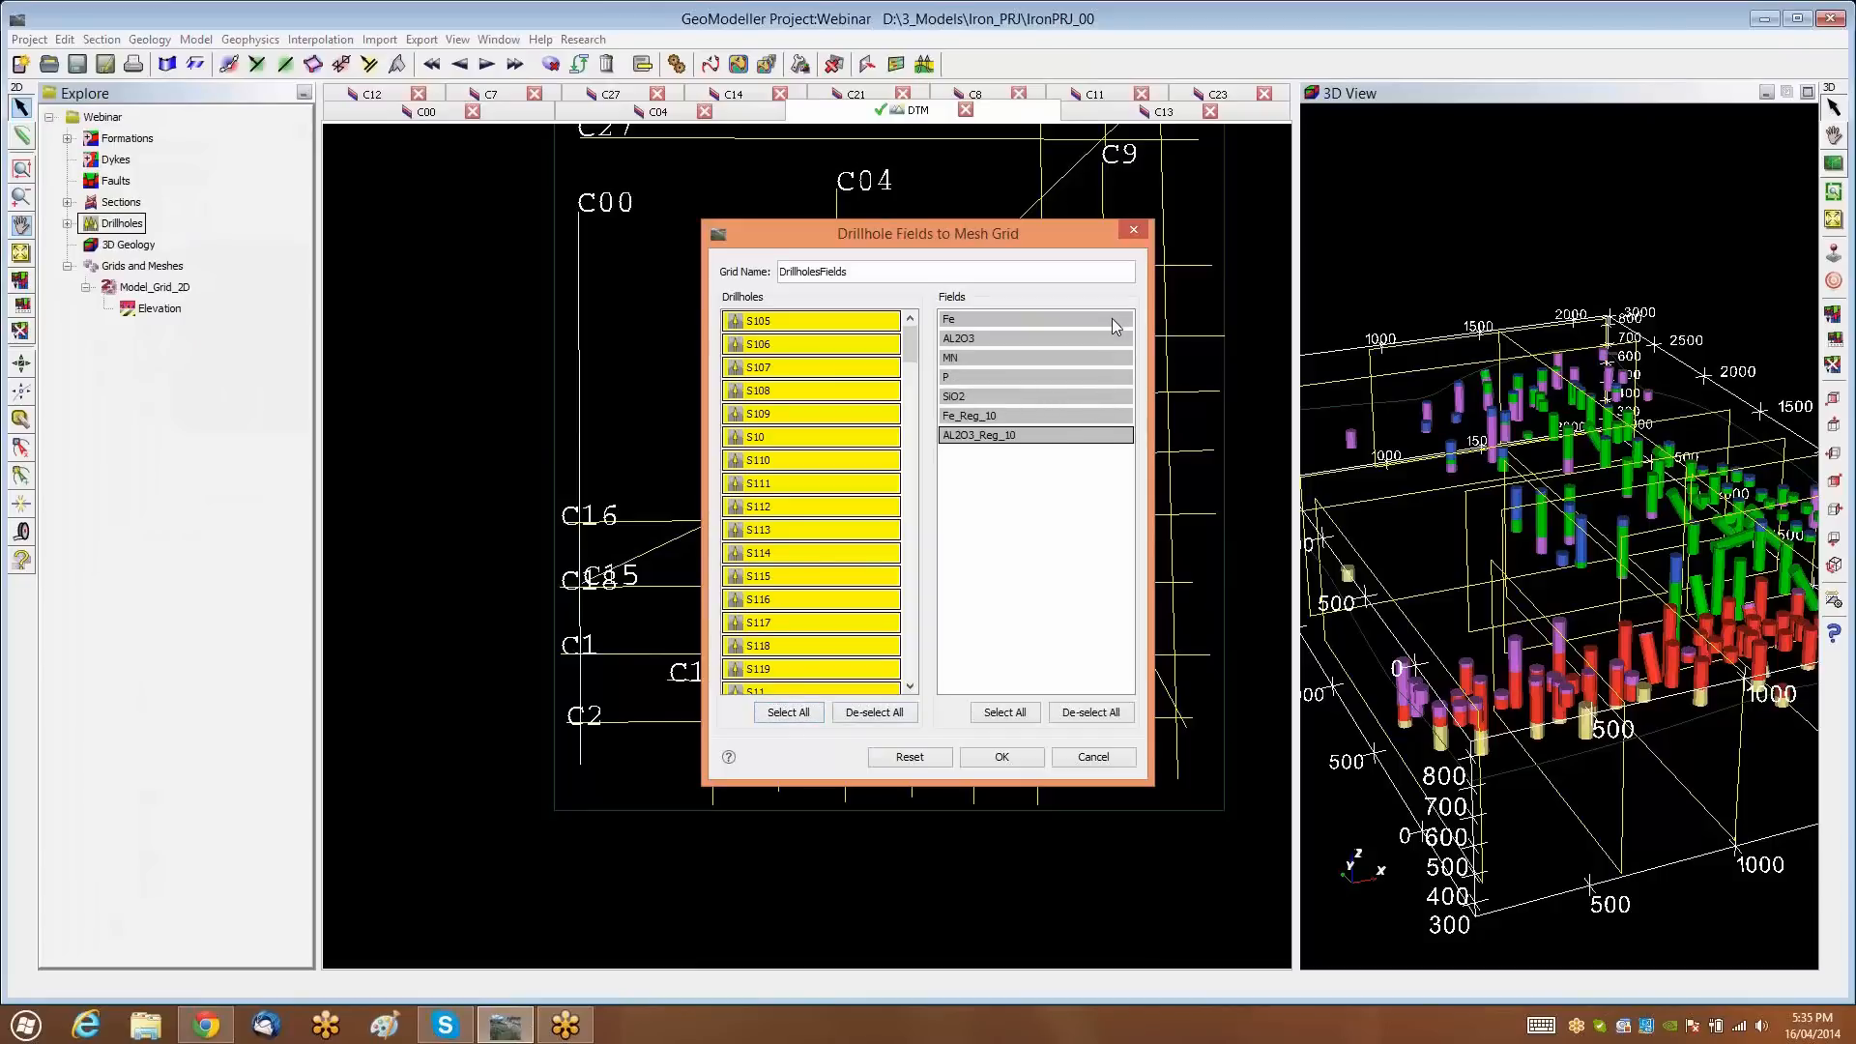
click(1096, 413)
click(1105, 440)
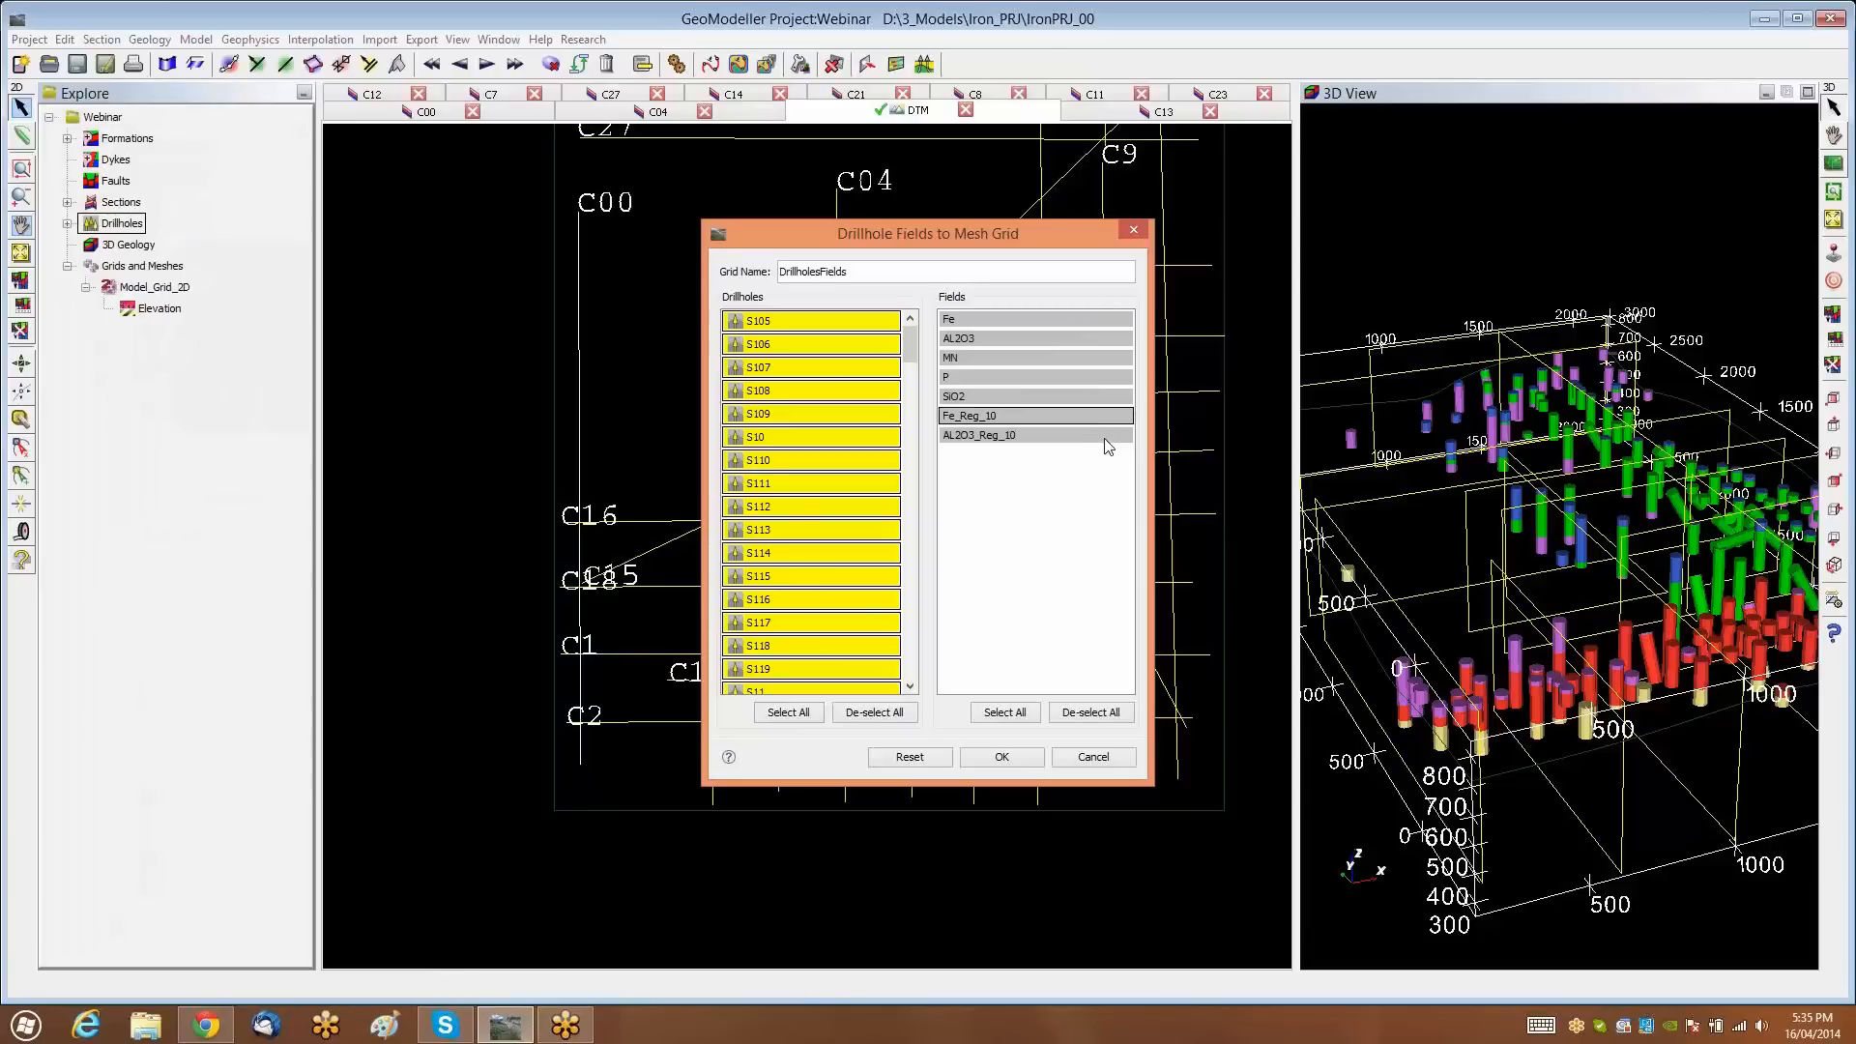
click(1096, 442)
click(996, 759)
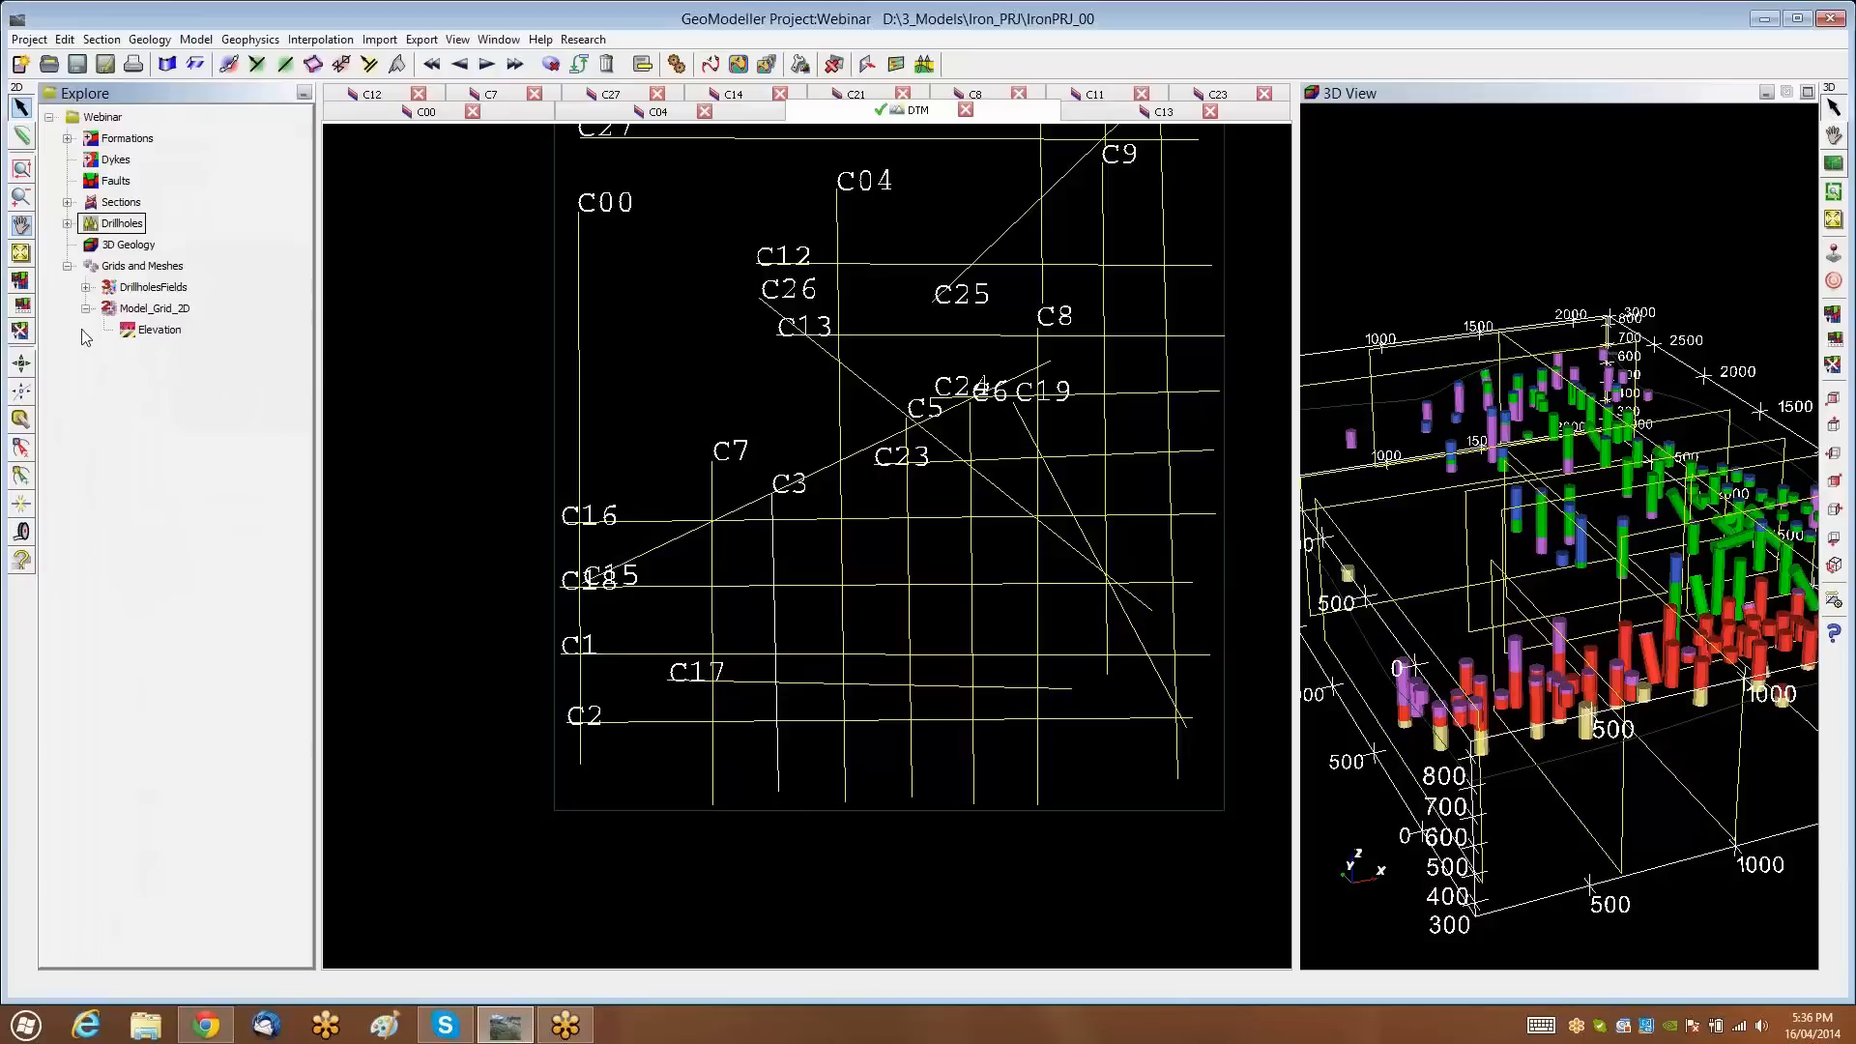
Expand the DrillholesFields mesh, examine an enlarged histogram and statistics of Fe_Reg_10, and close it
click(86, 288)
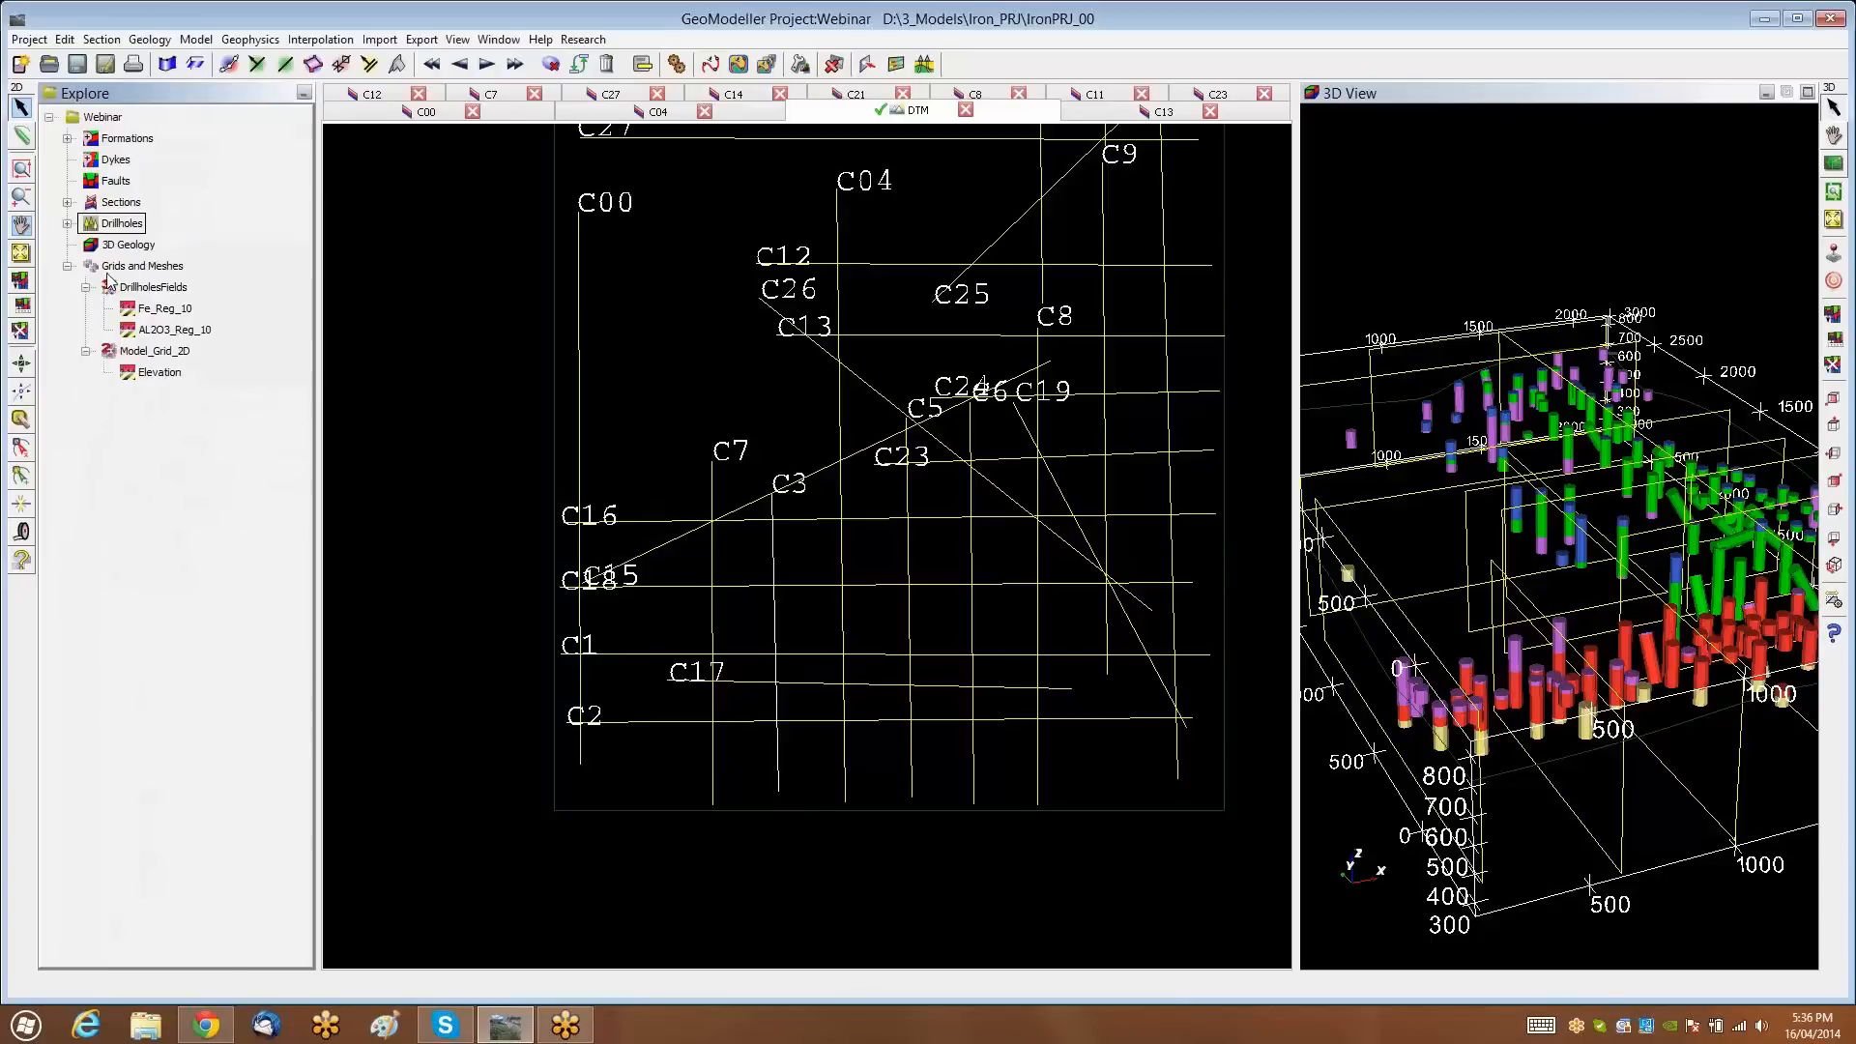
right_click(180, 314)
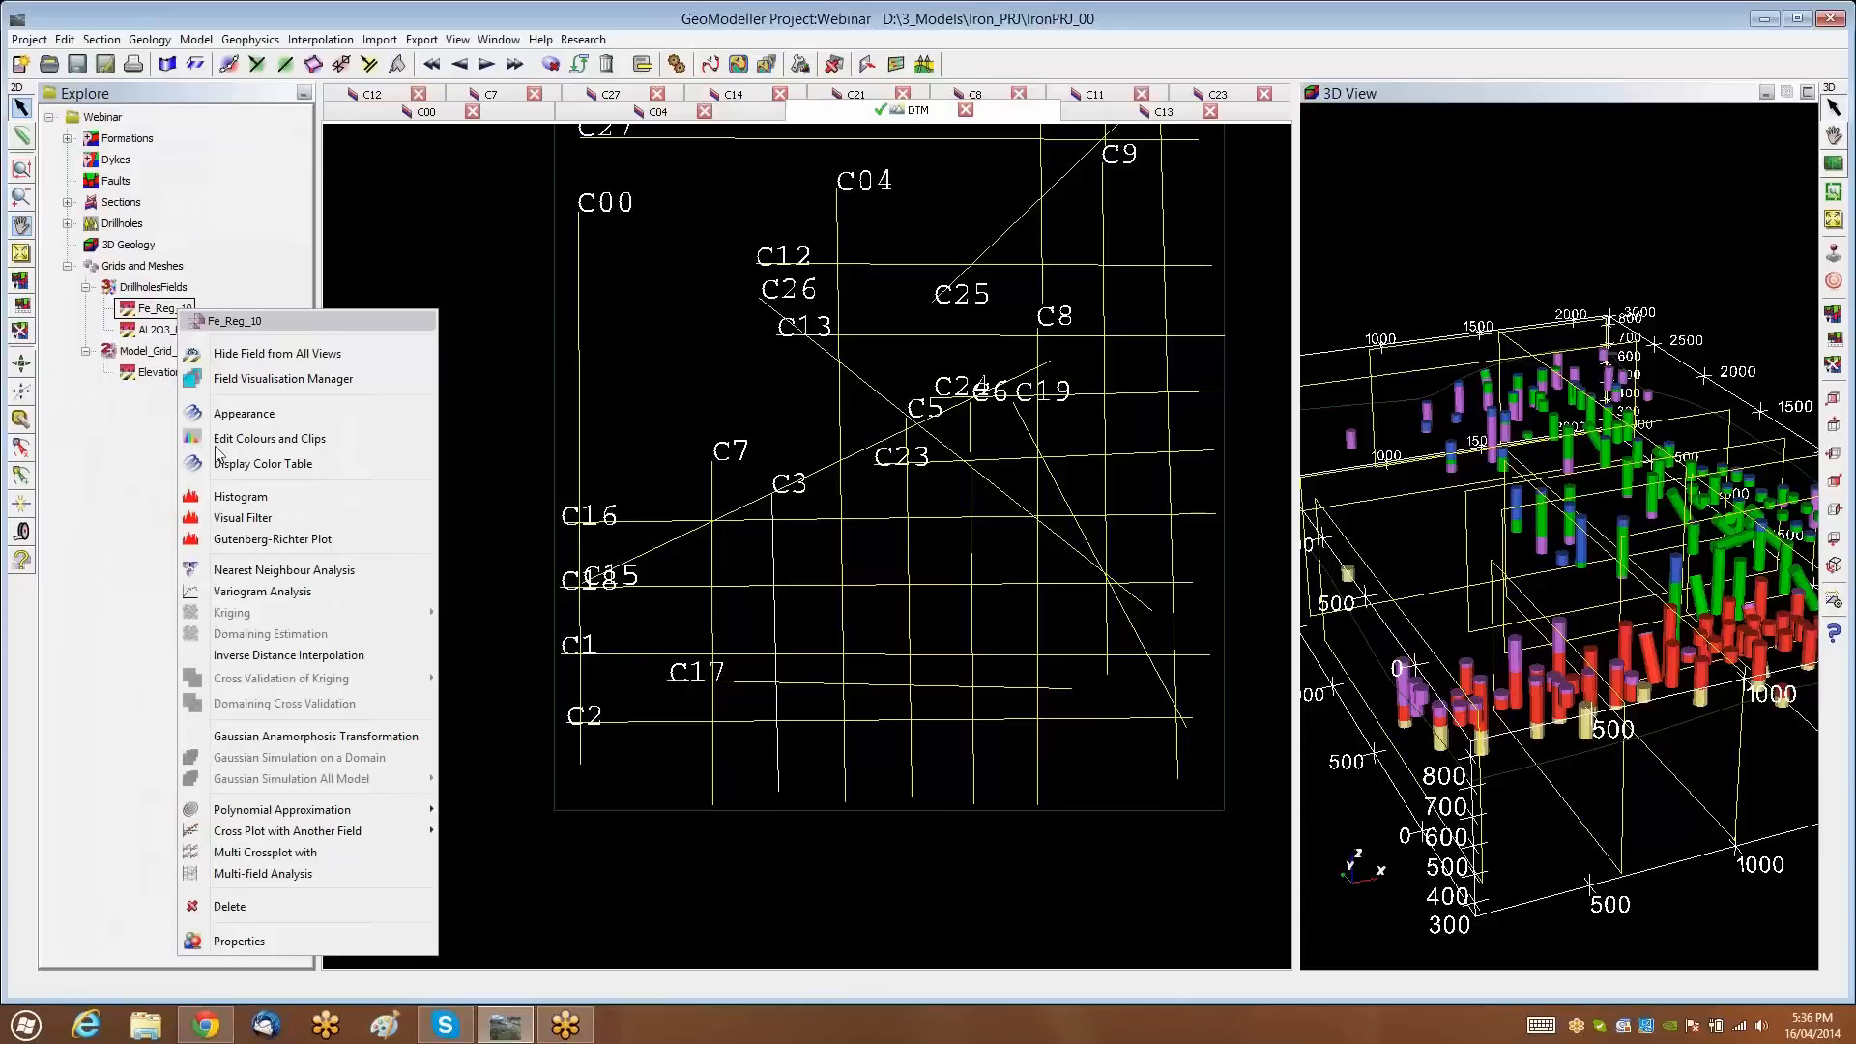
click(261, 499)
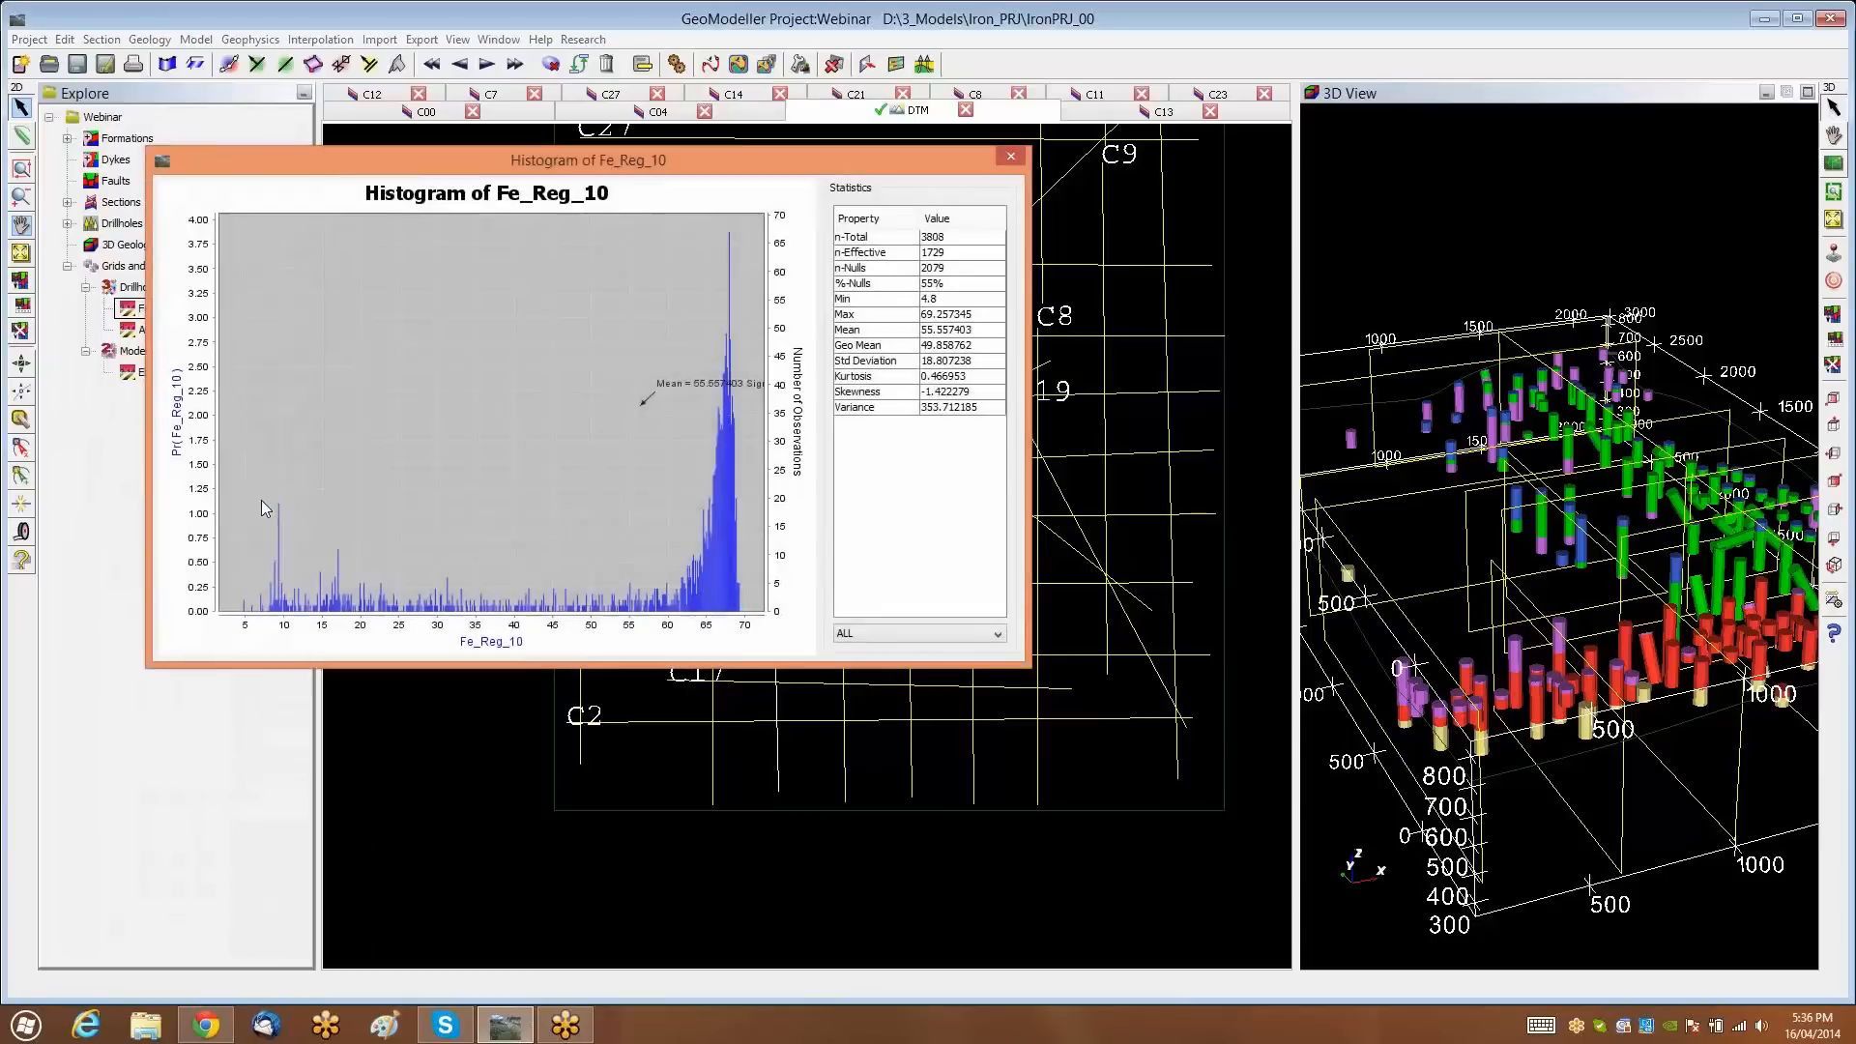
drag(377, 159, 458, 121)
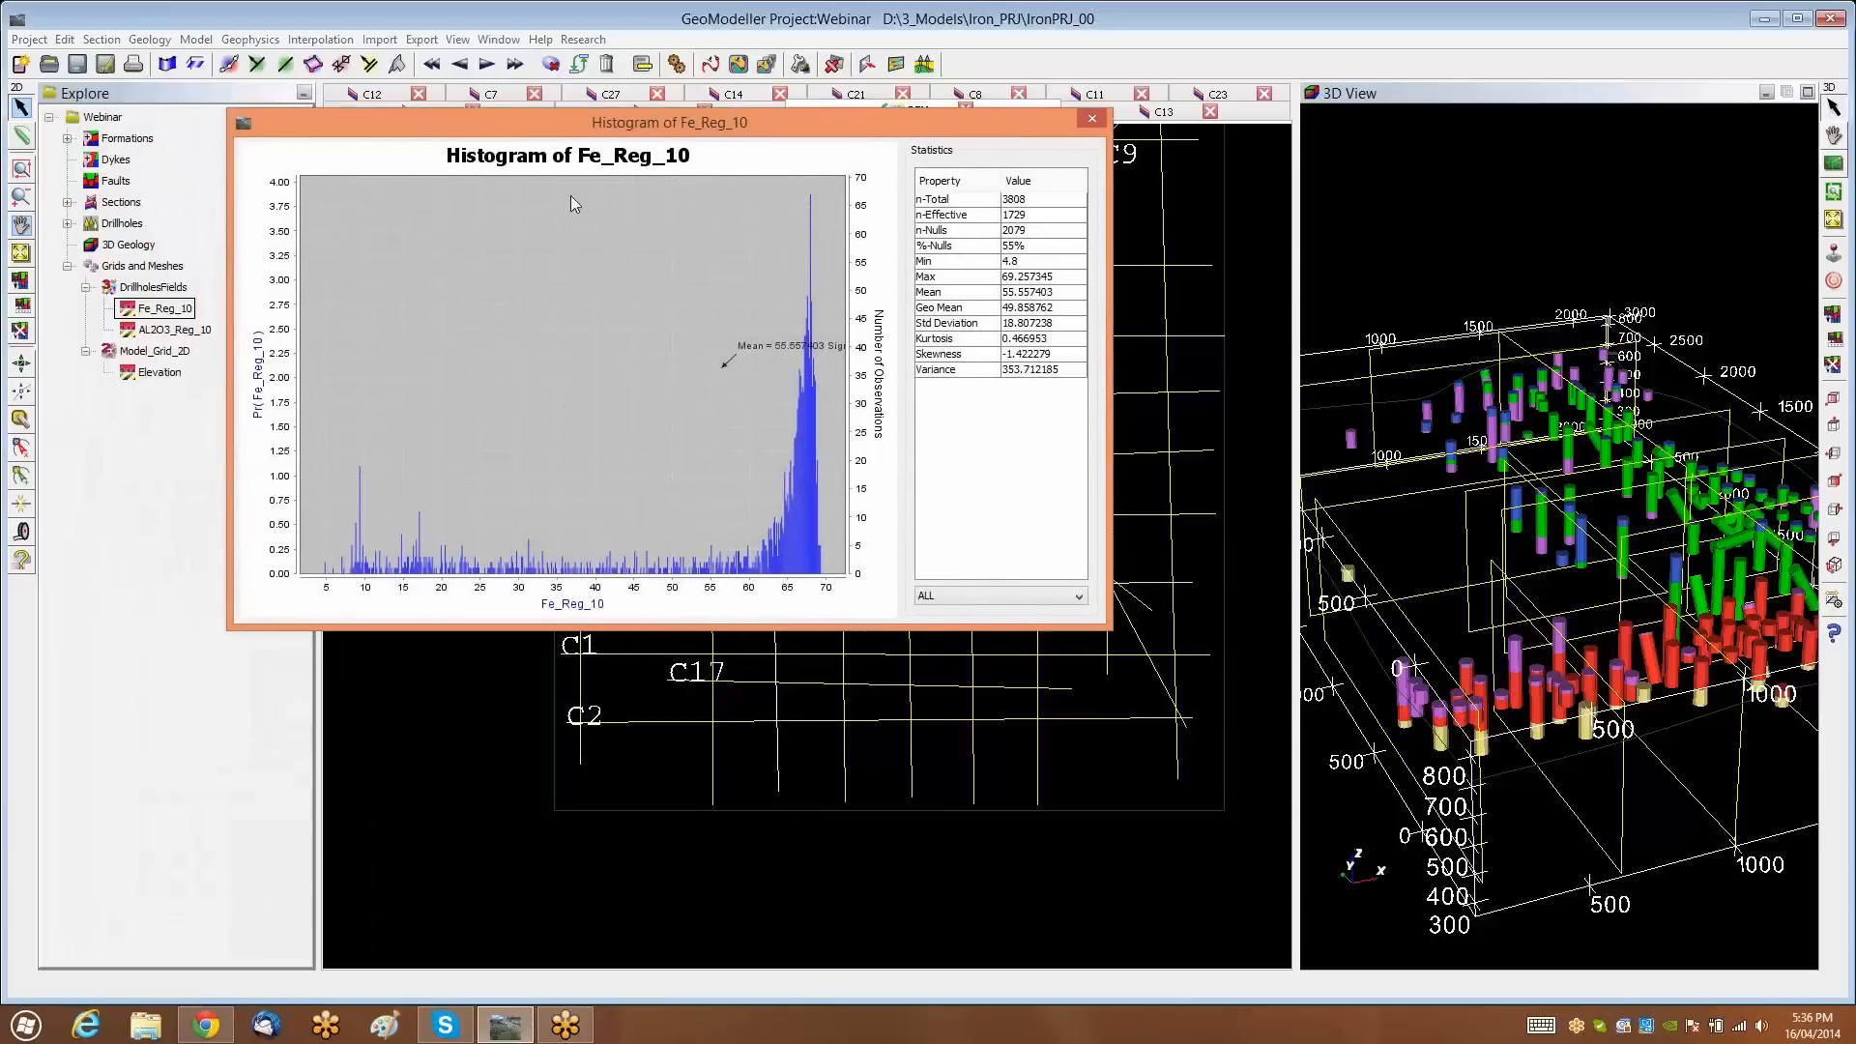
drag(1108, 626, 1541, 897)
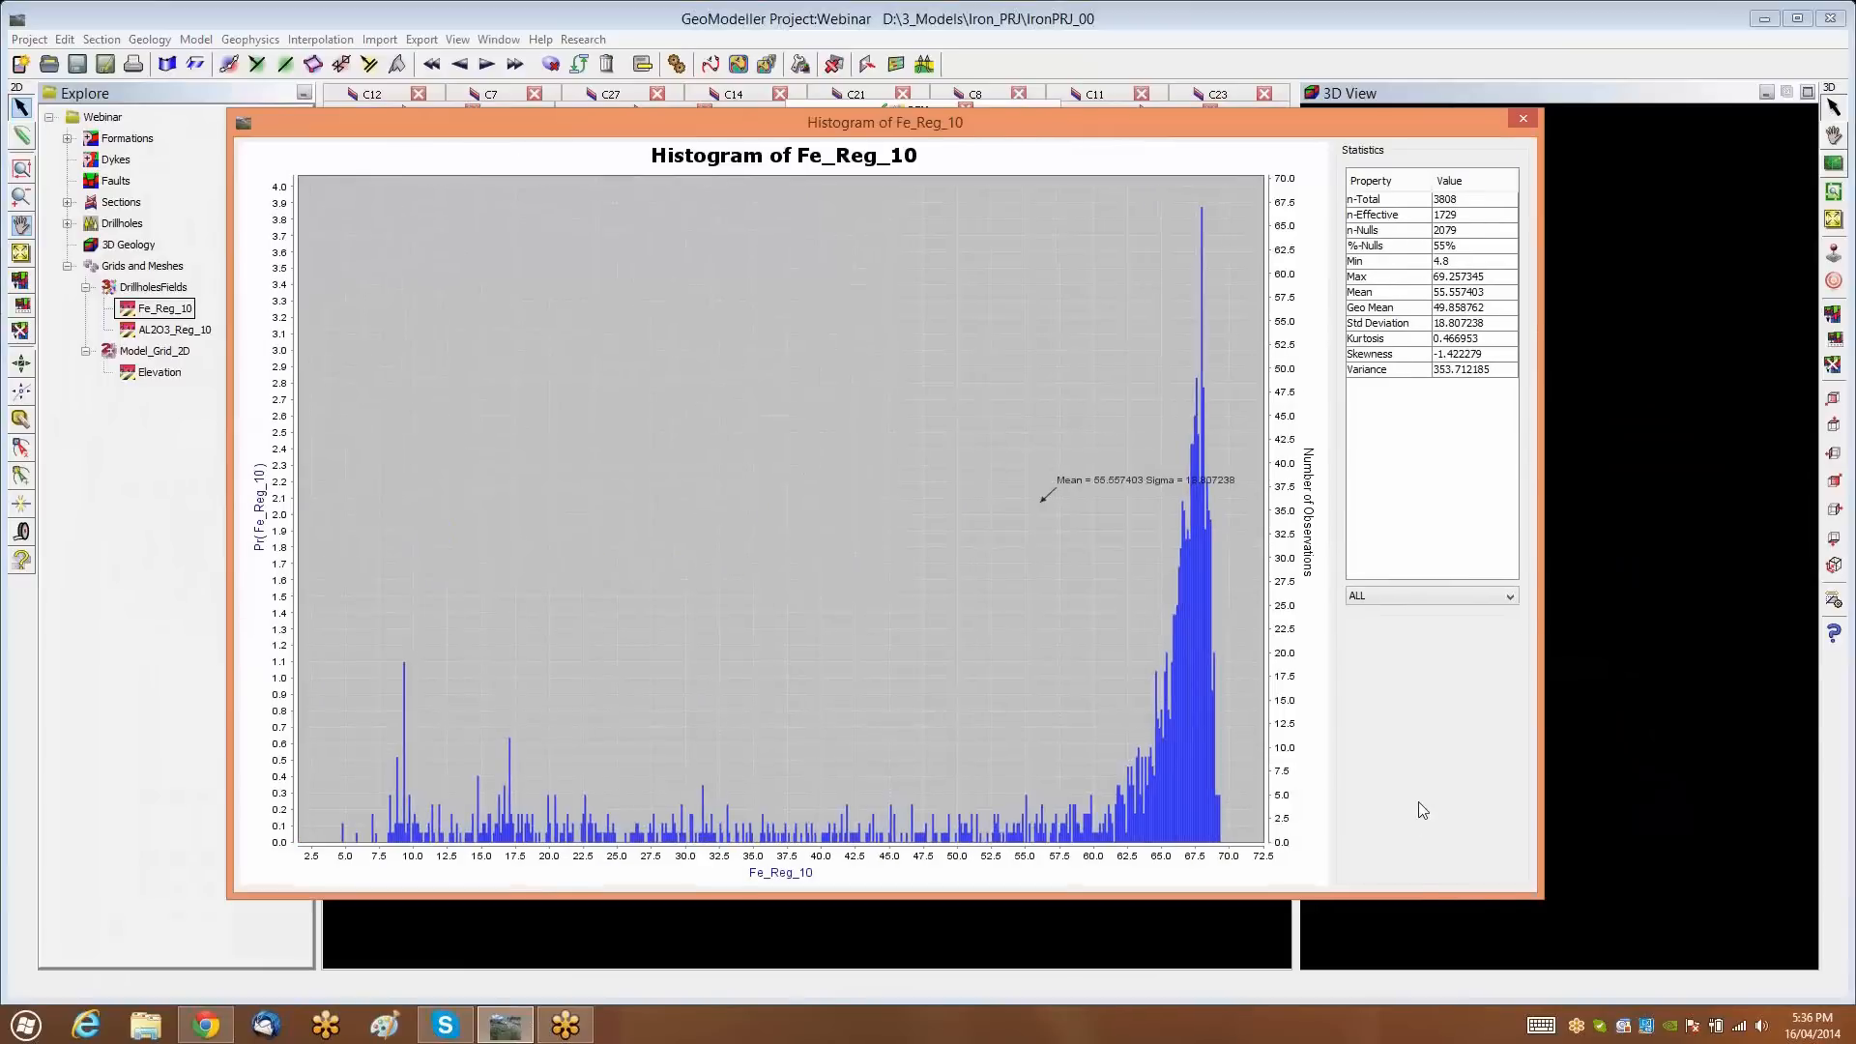
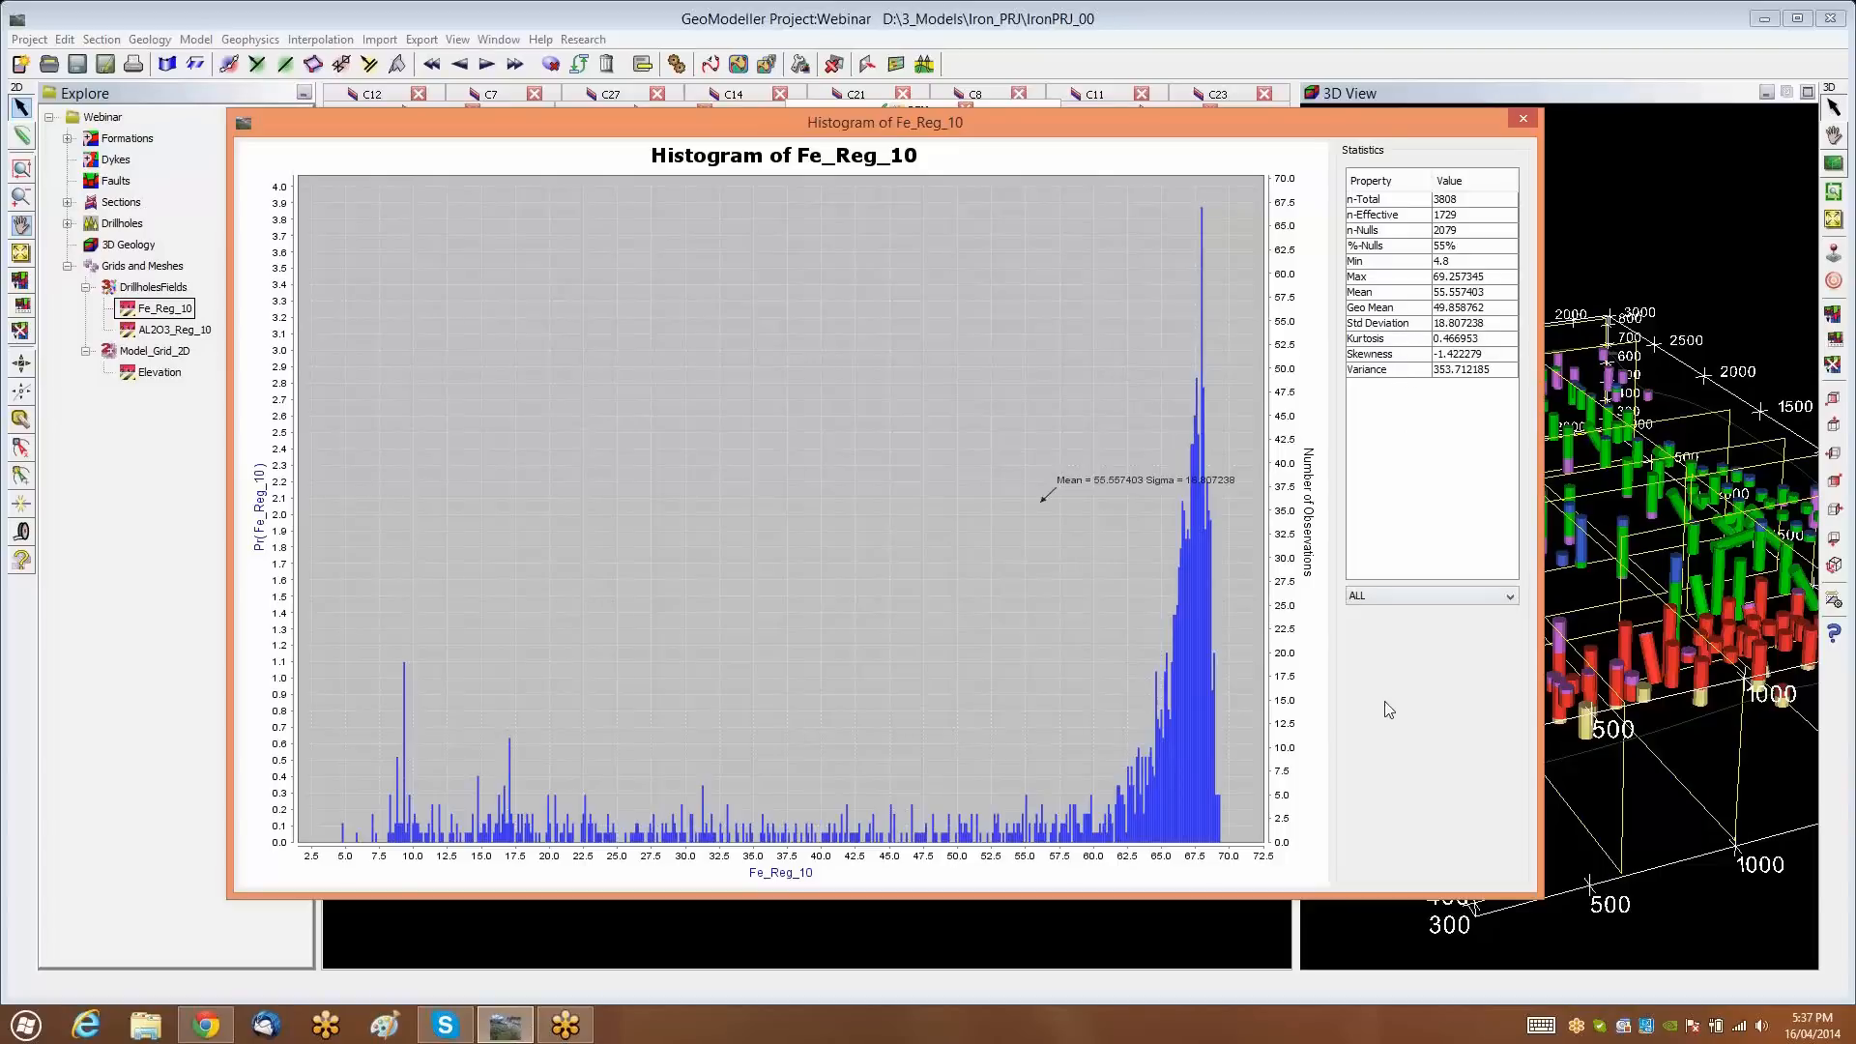
click(1523, 118)
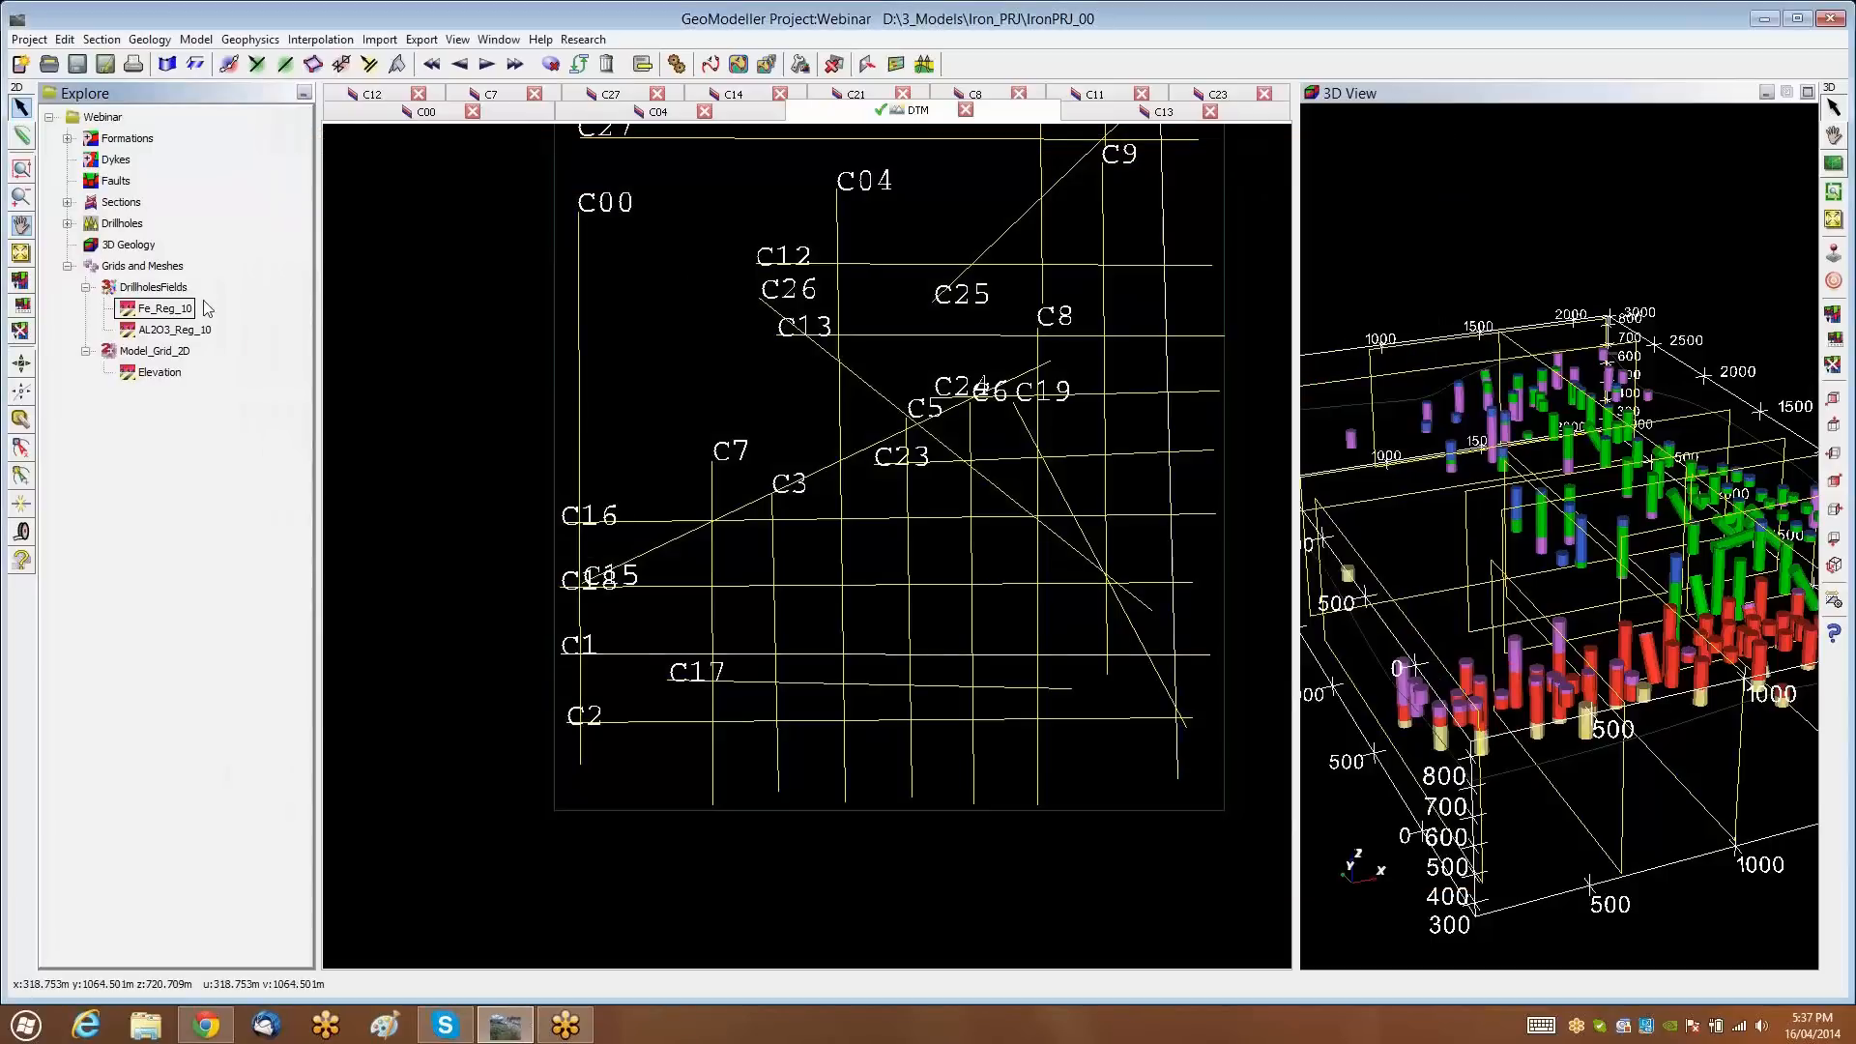
Create a multi-cross plot of Fe_Reg_10 and AL2O3_Reg_10 from the DrillholesFields mesh with regression enabled
click(175, 290)
right_click(175, 291)
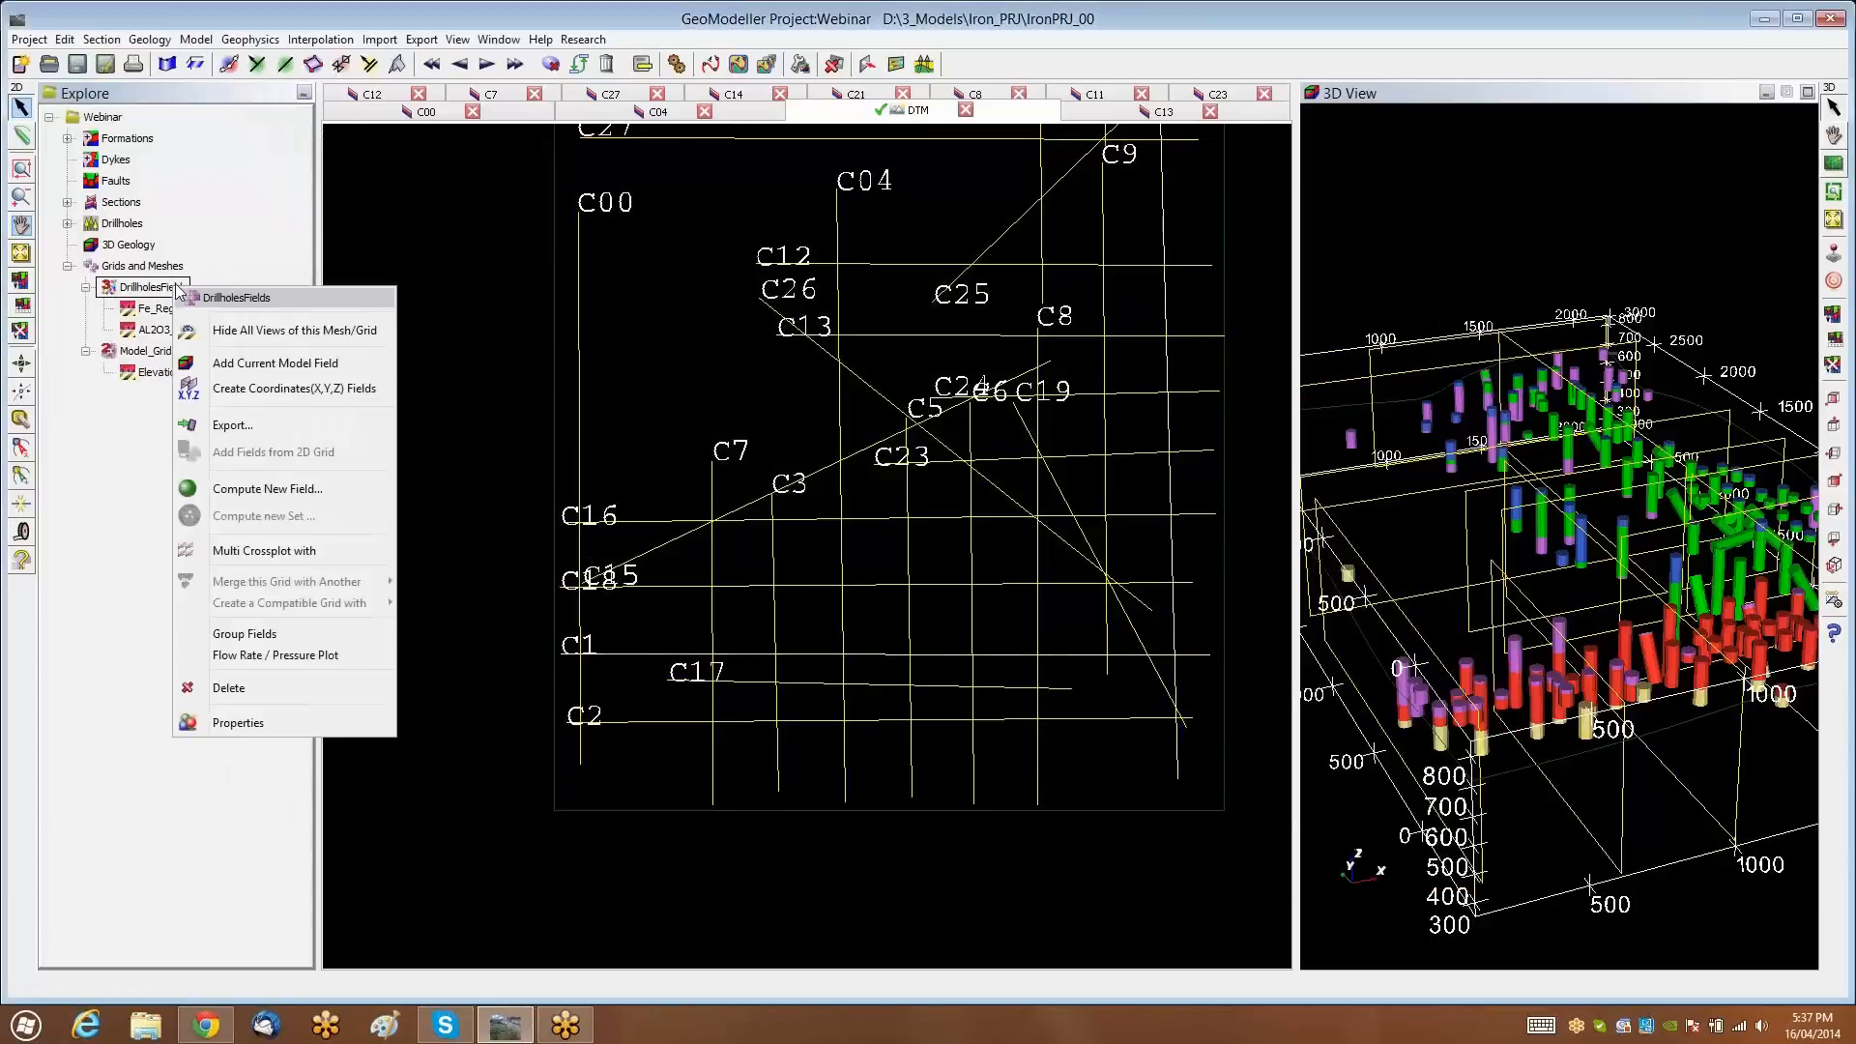
click(278, 552)
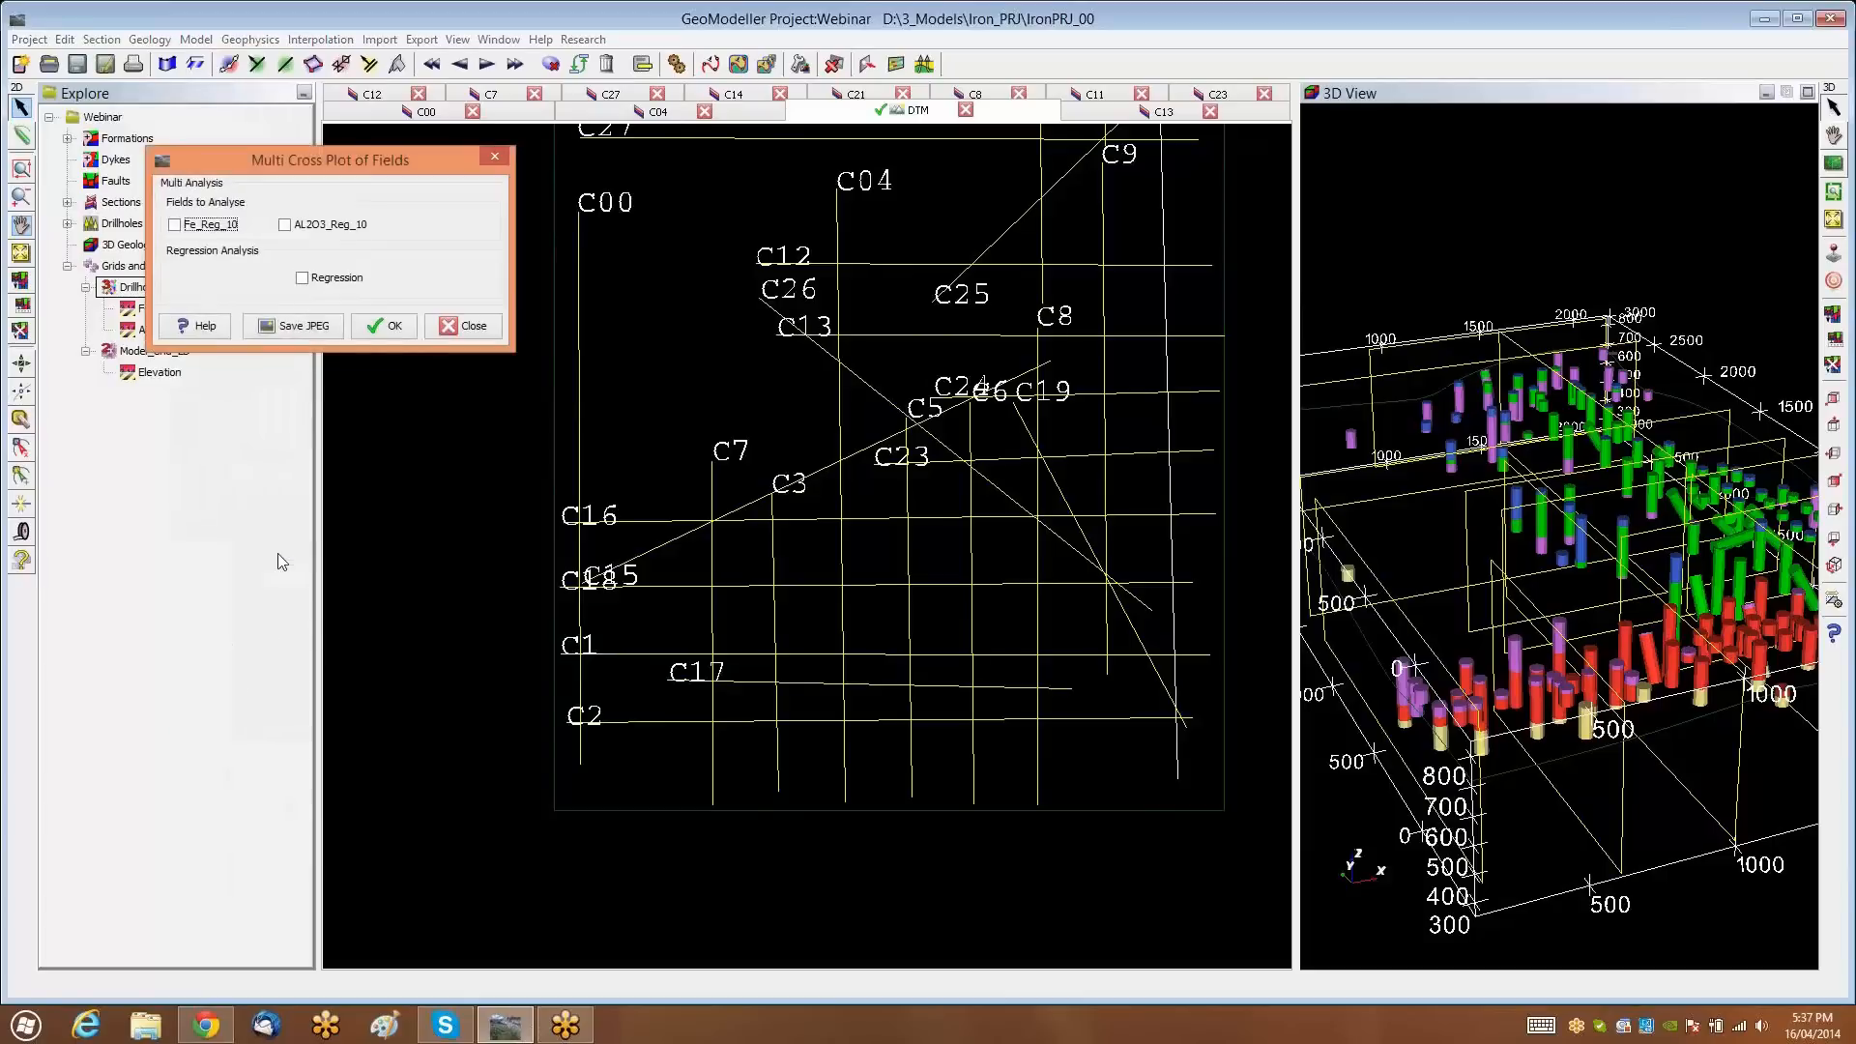
click(175, 226)
click(286, 225)
click(301, 278)
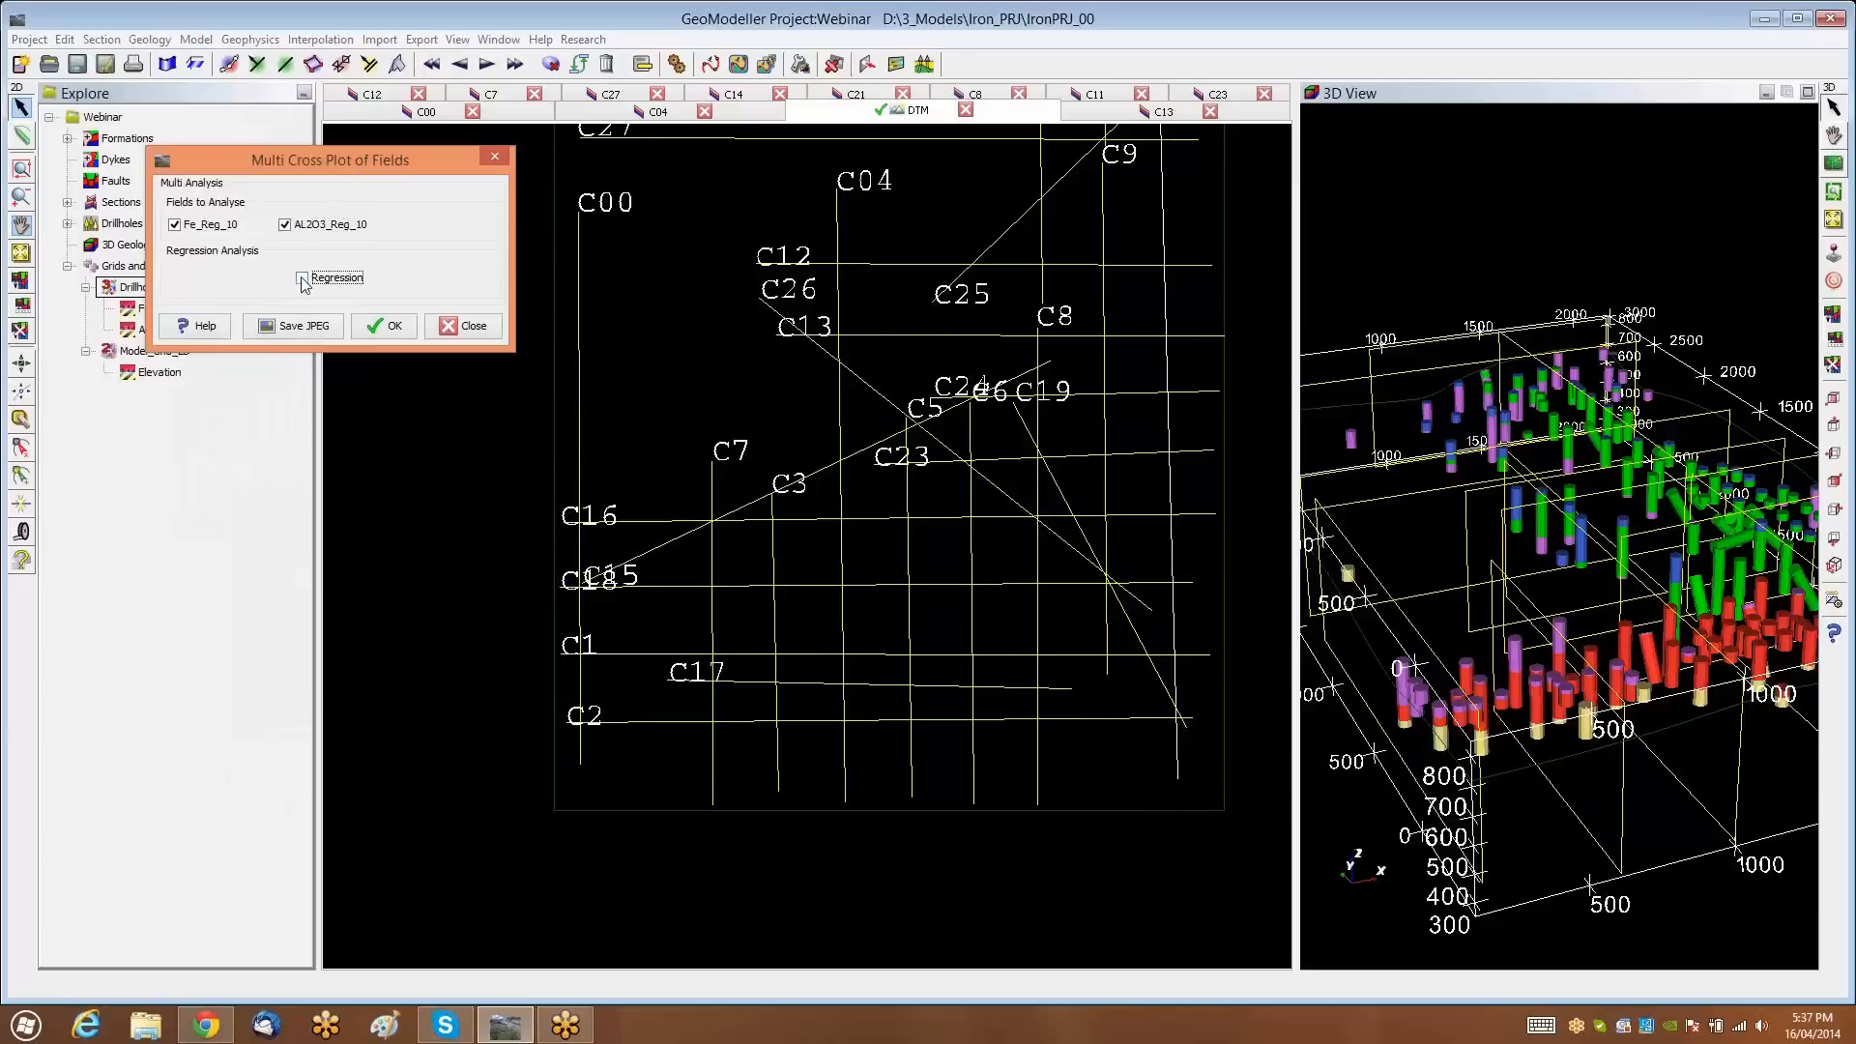
click(392, 328)
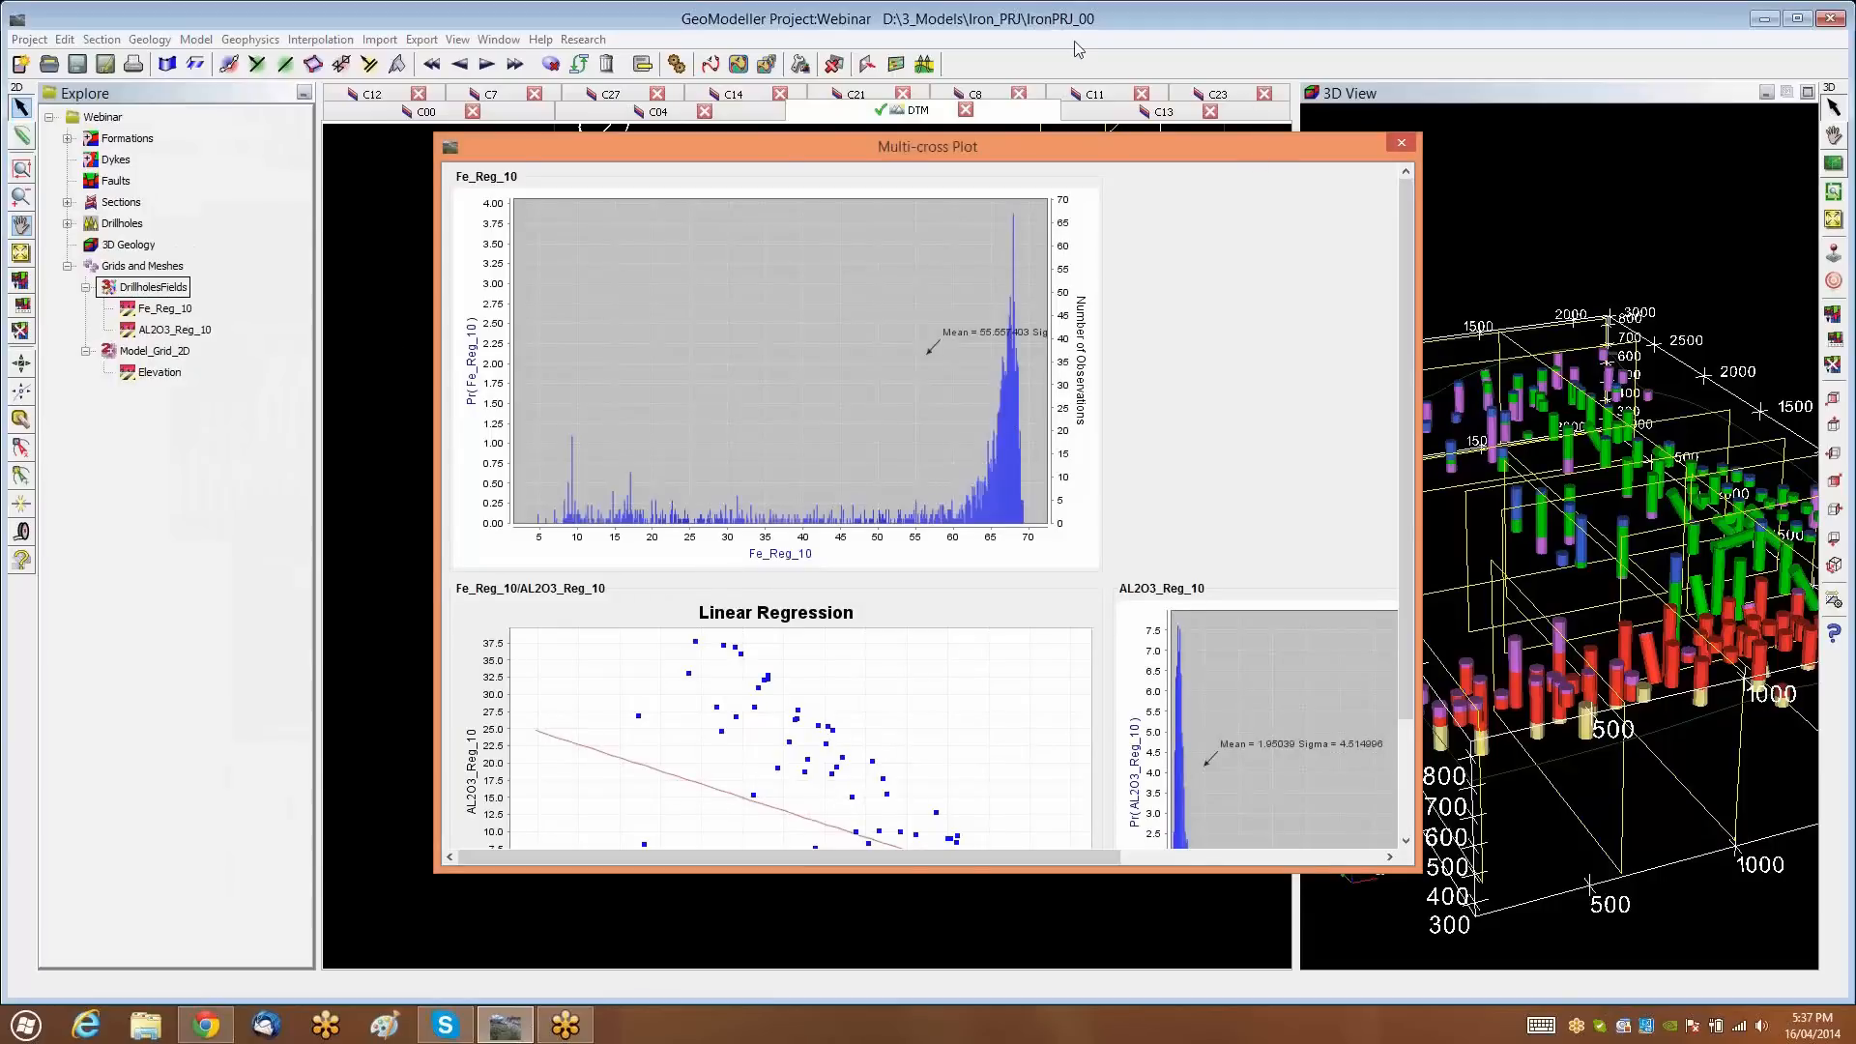
Enlarge the multi-cross plot to examine the Fe_Reg_10/AL2O3_Reg_10 regression and both histograms, and close it
drag(1078, 146, 874, 29)
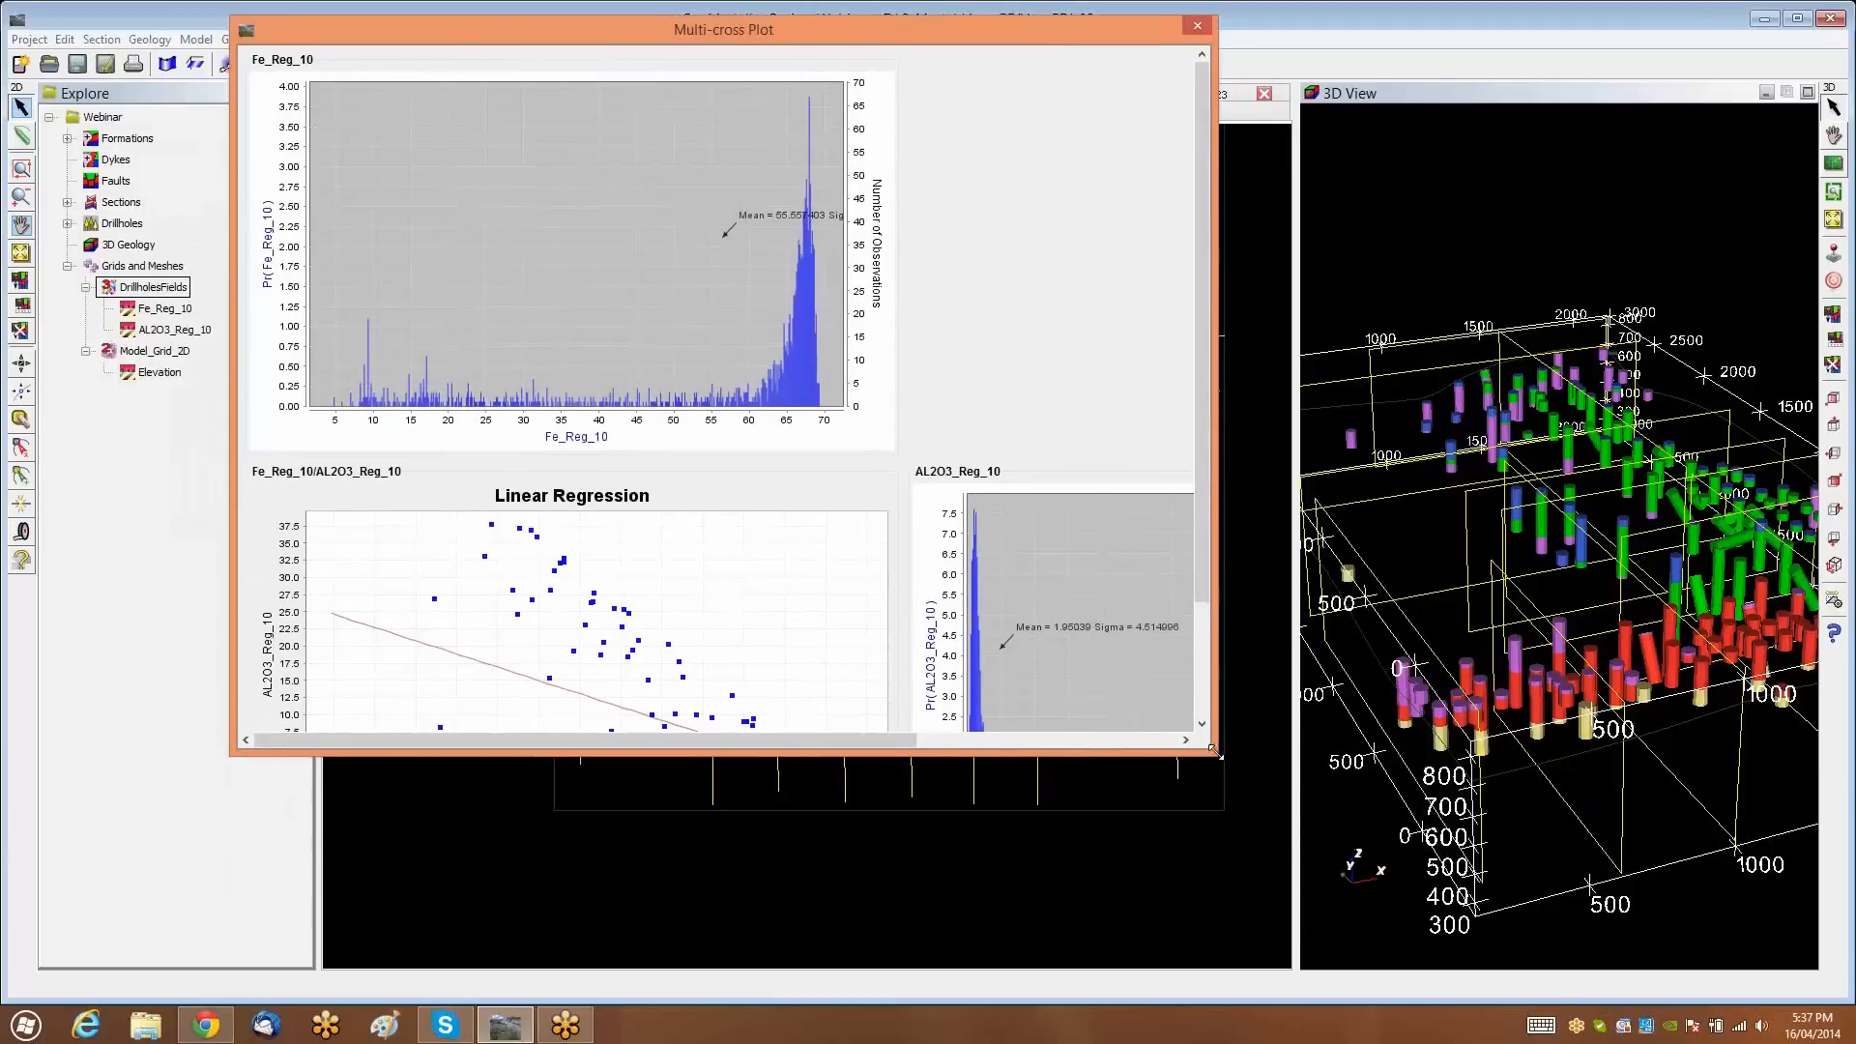
drag(1214, 750, 1774, 957)
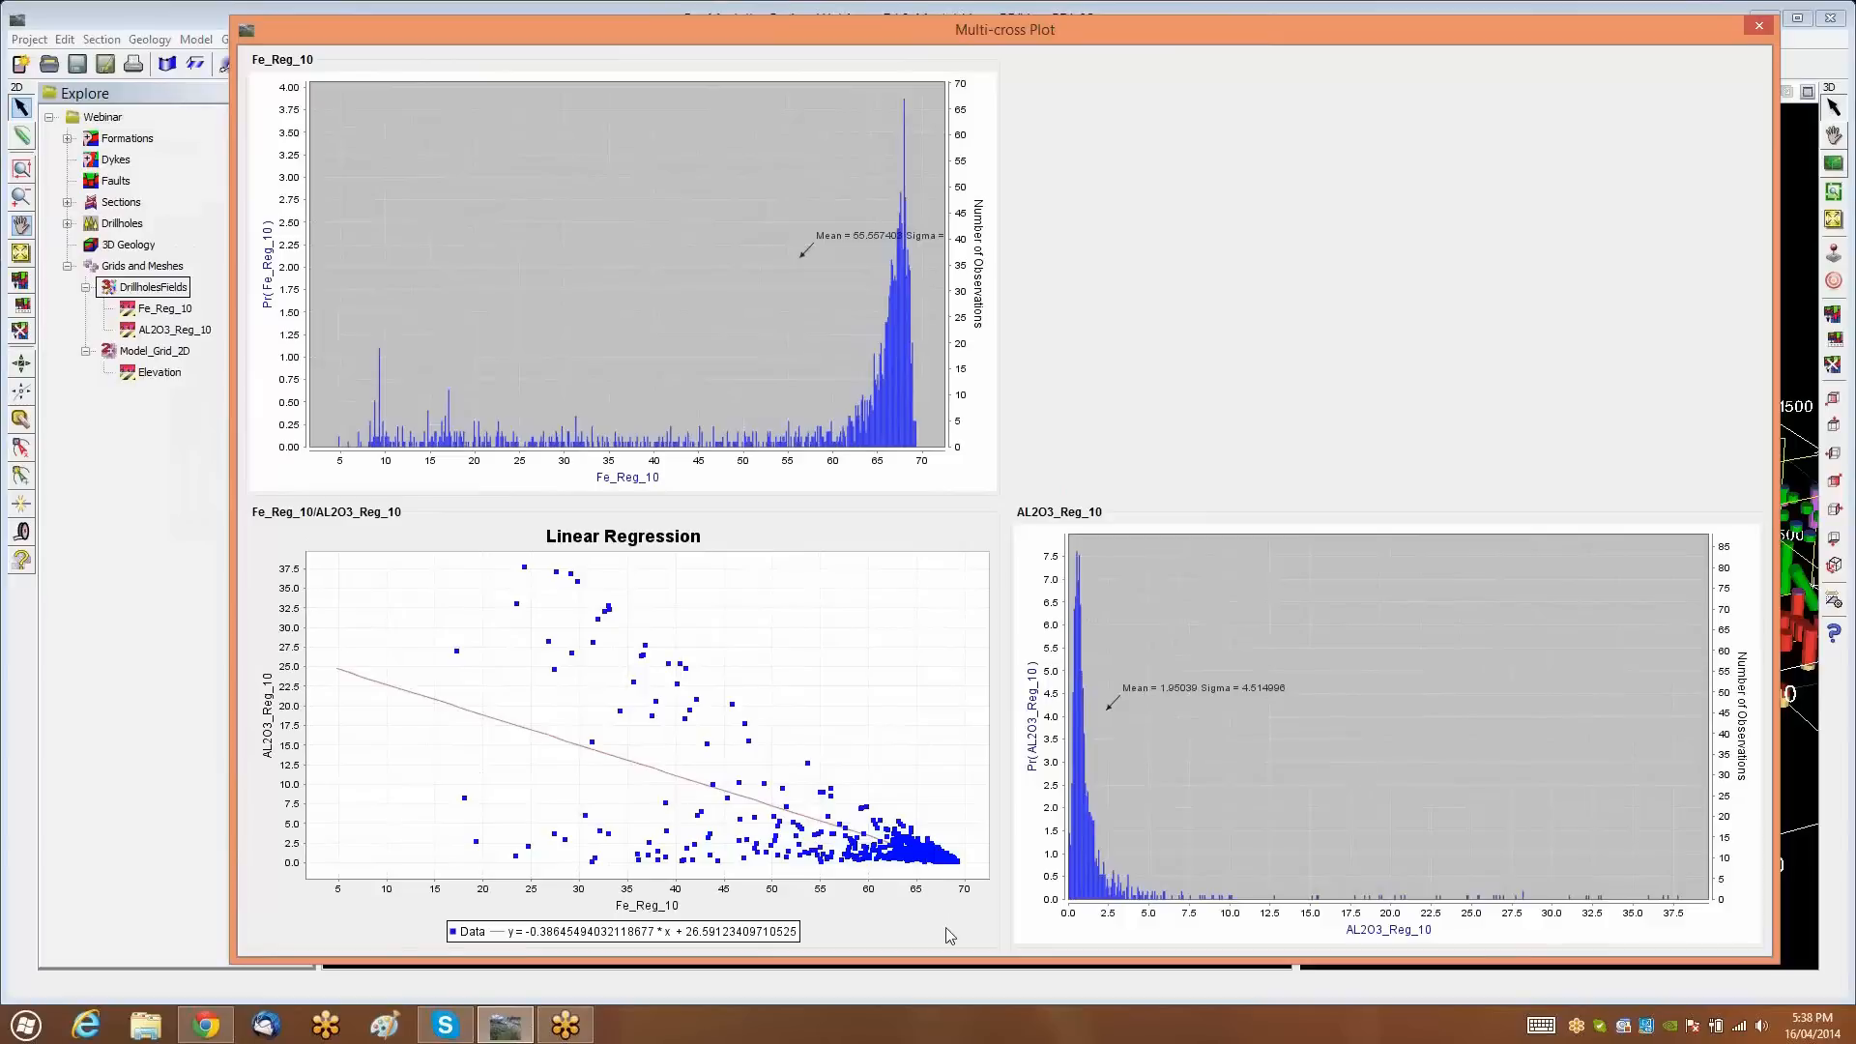
click(1760, 26)
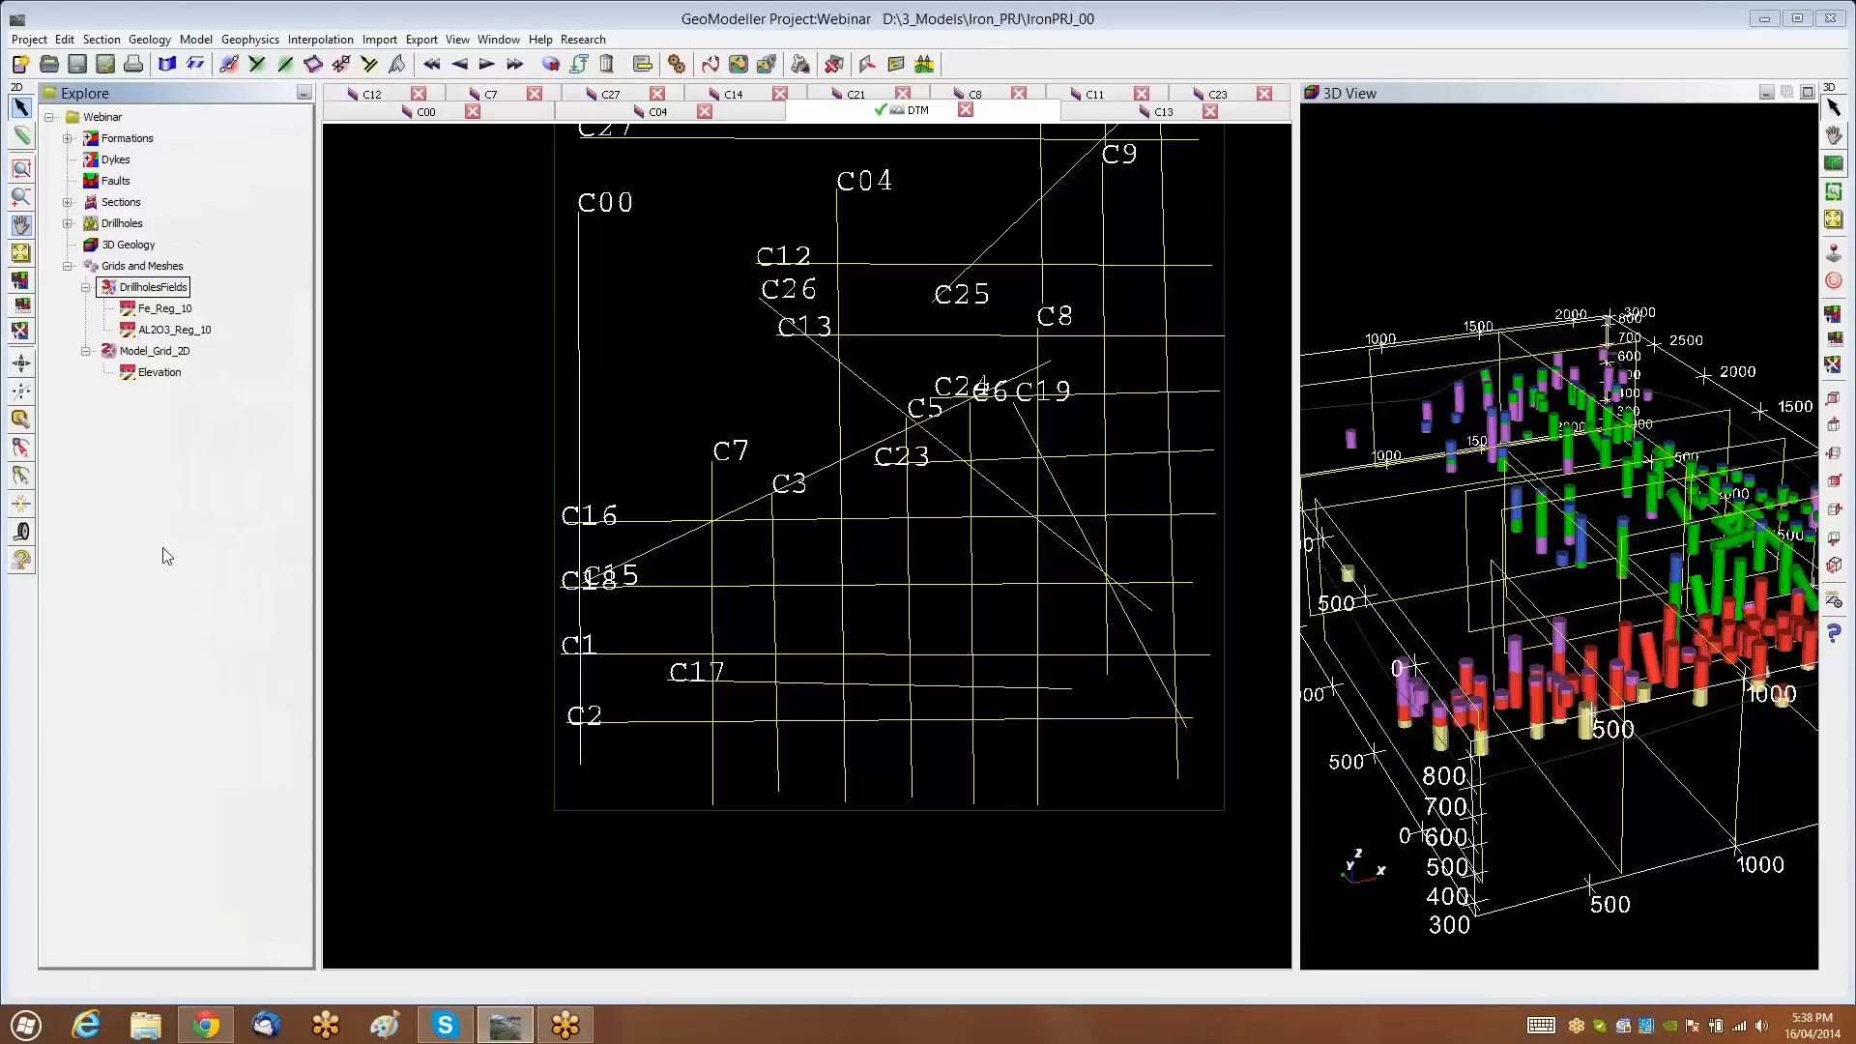
Start computing a new field on the DrillholesFields mesh with the expression ln(Fe_Reg_10)
right_click(165, 287)
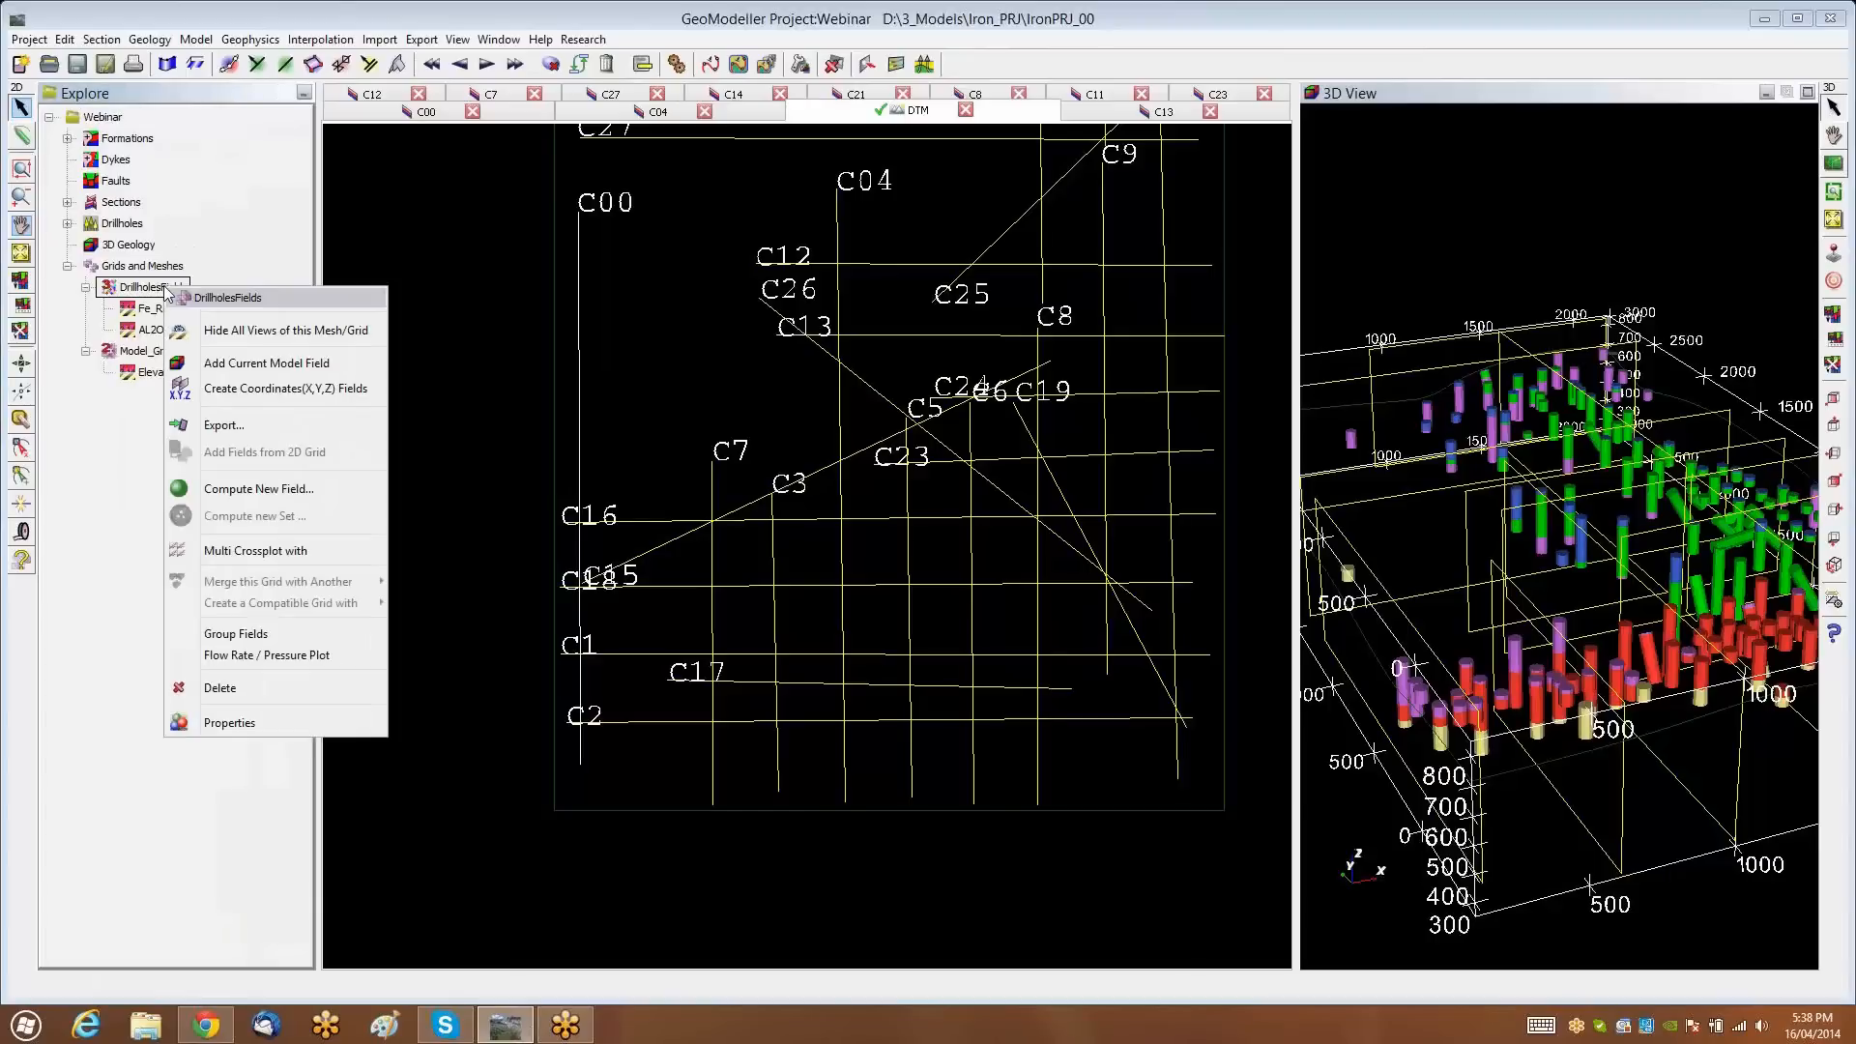
click(263, 493)
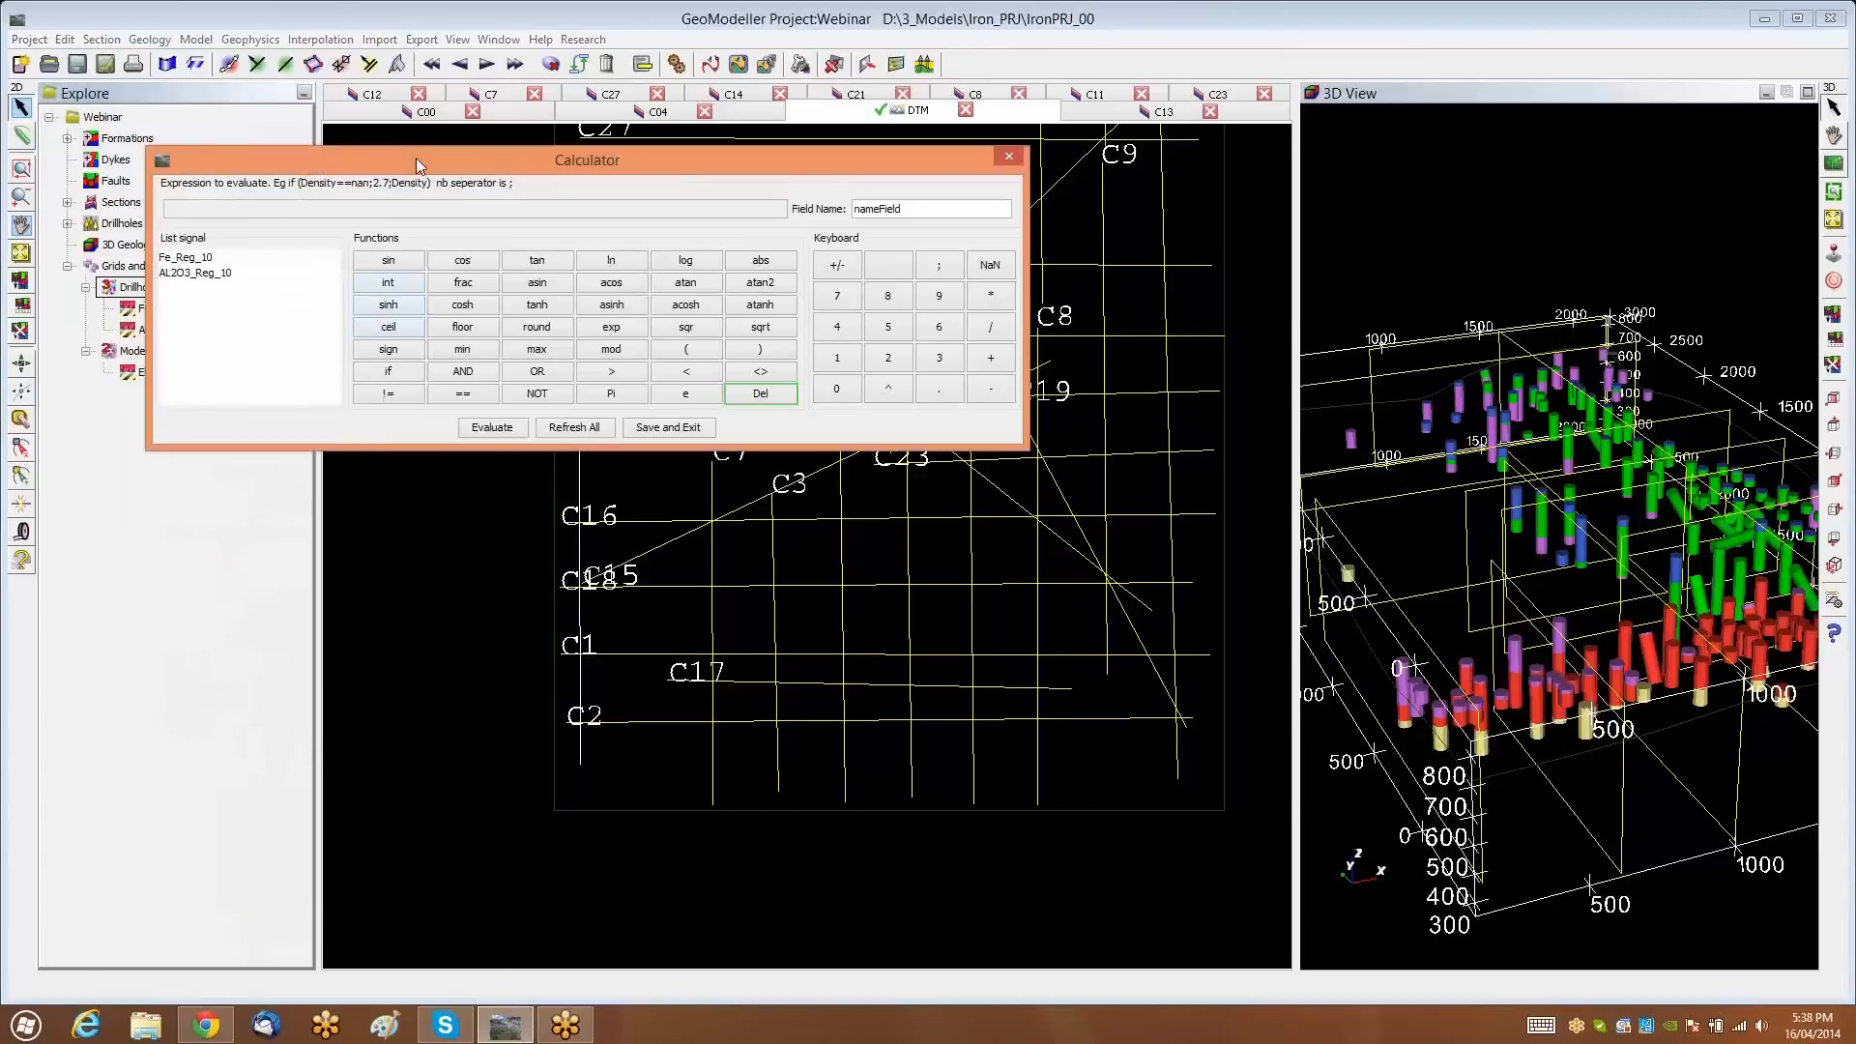
drag(416, 158, 657, 206)
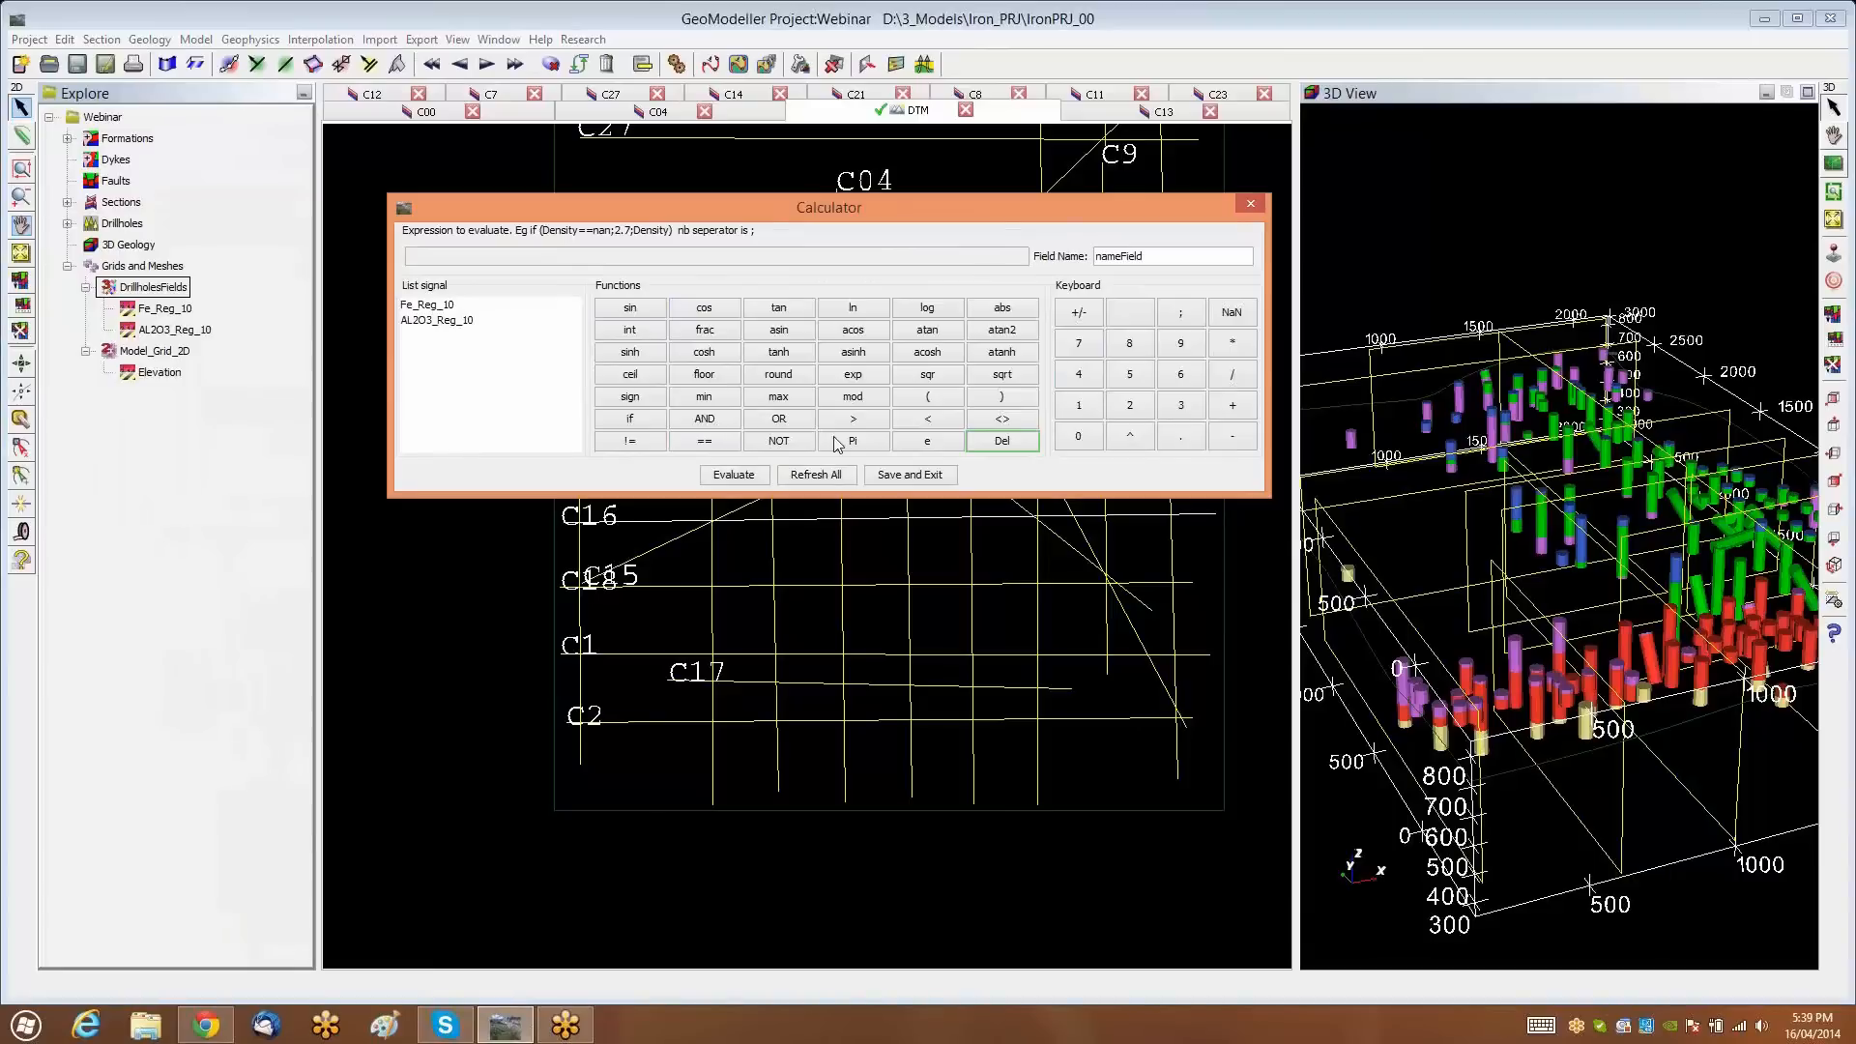
click(859, 310)
double_click(447, 309)
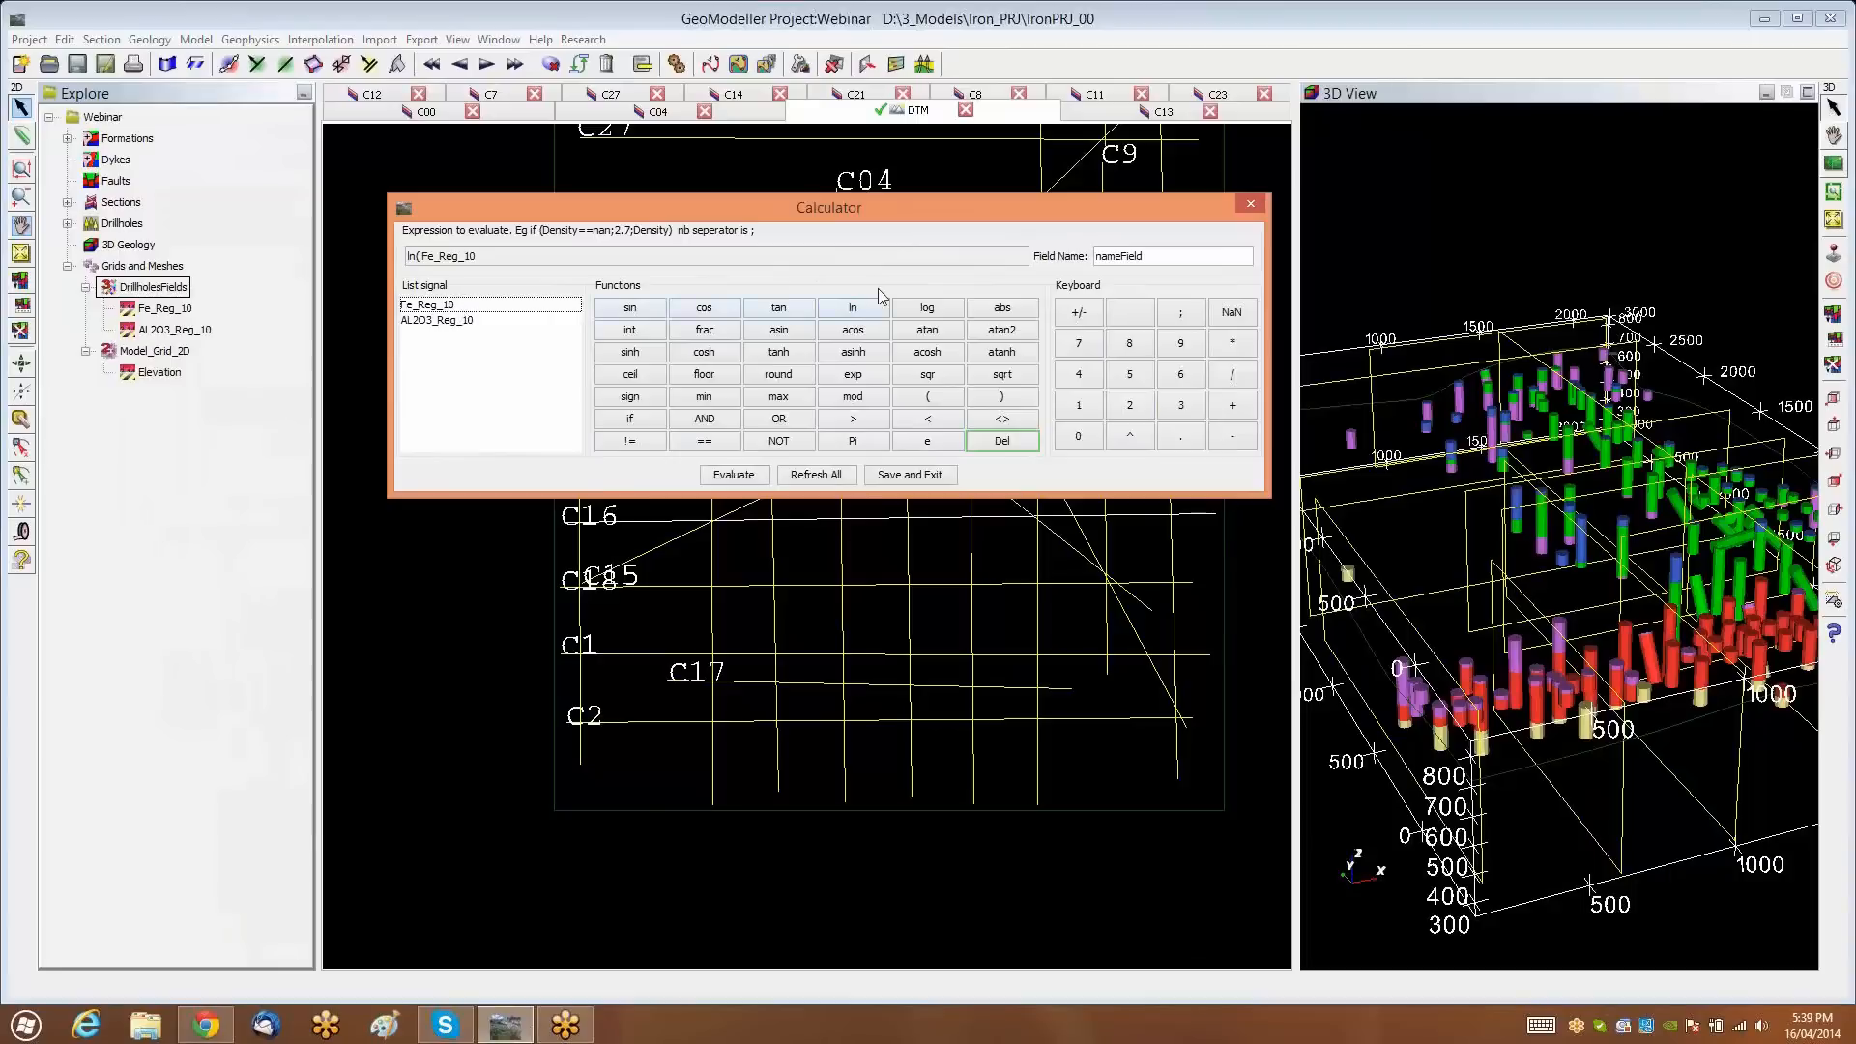
click(1006, 397)
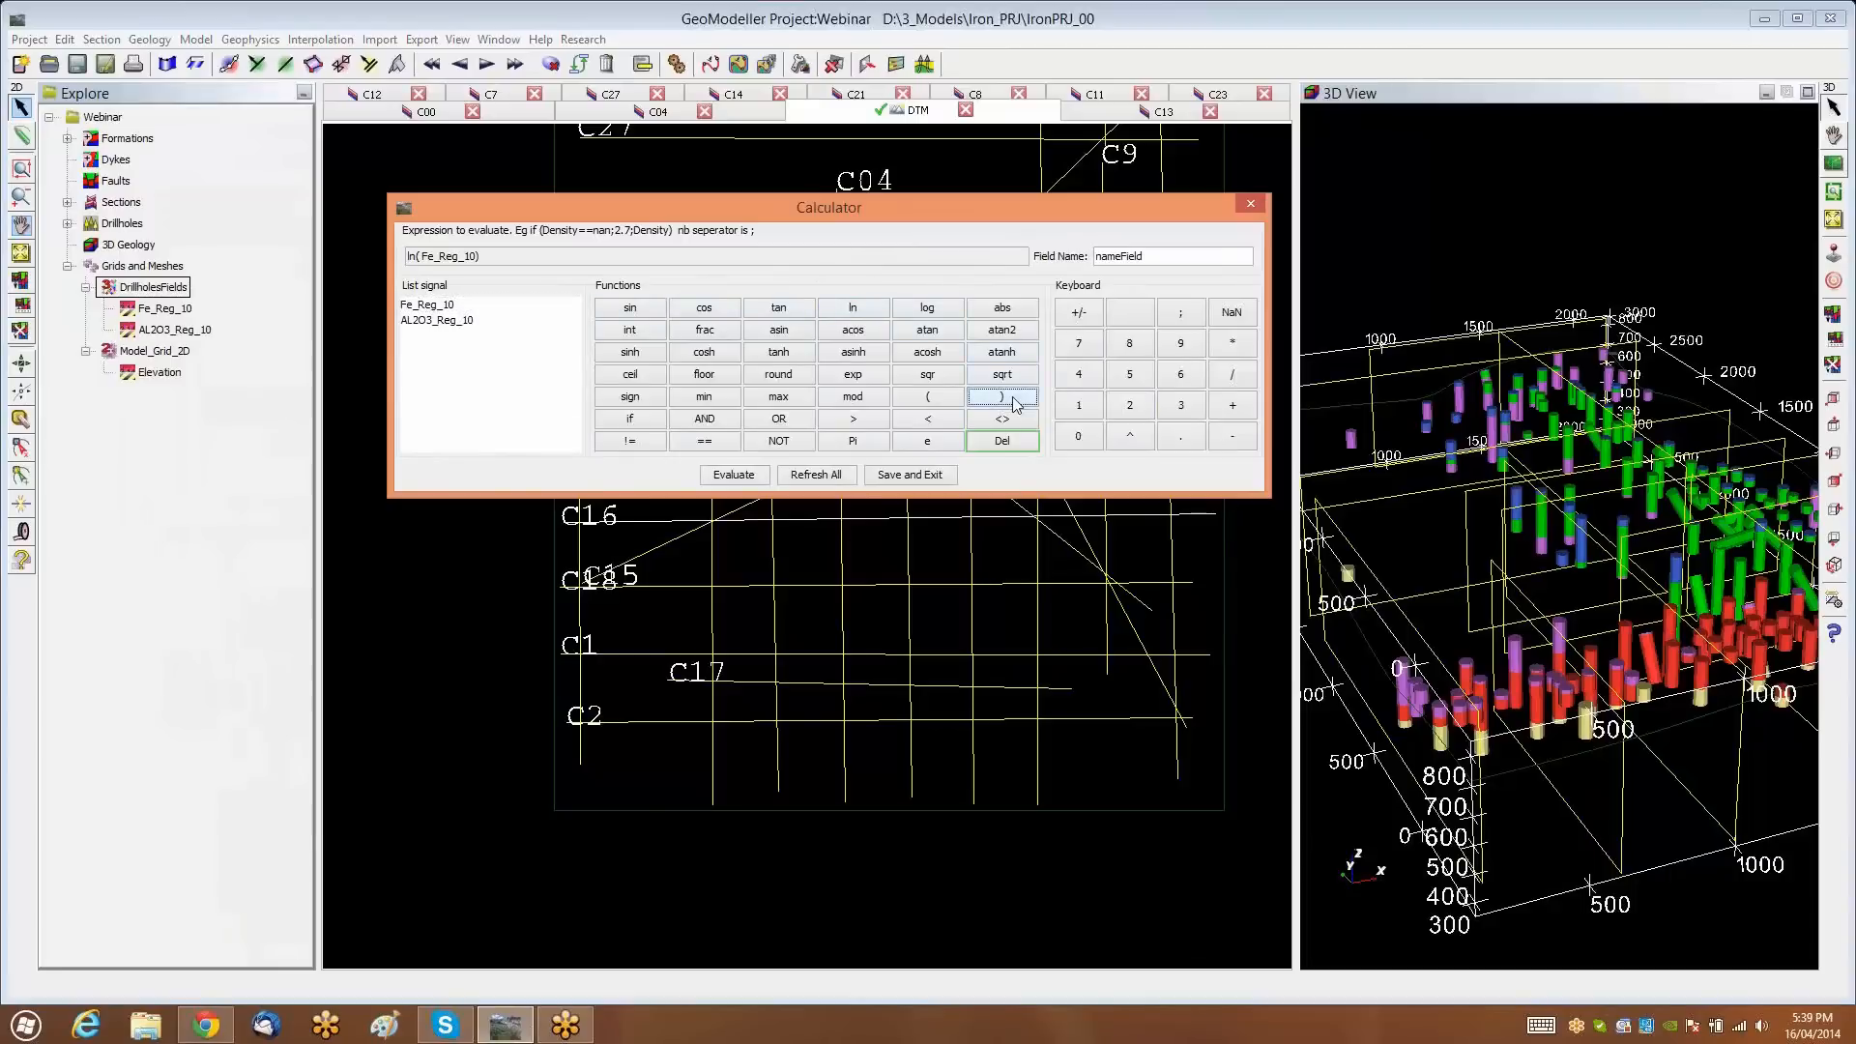
Name the computed field Log_Fe, evaluate the expression, and save it to the mesh
double_click(1164, 257)
text(Lof)
key(BackSpace)
text(g_Fe)
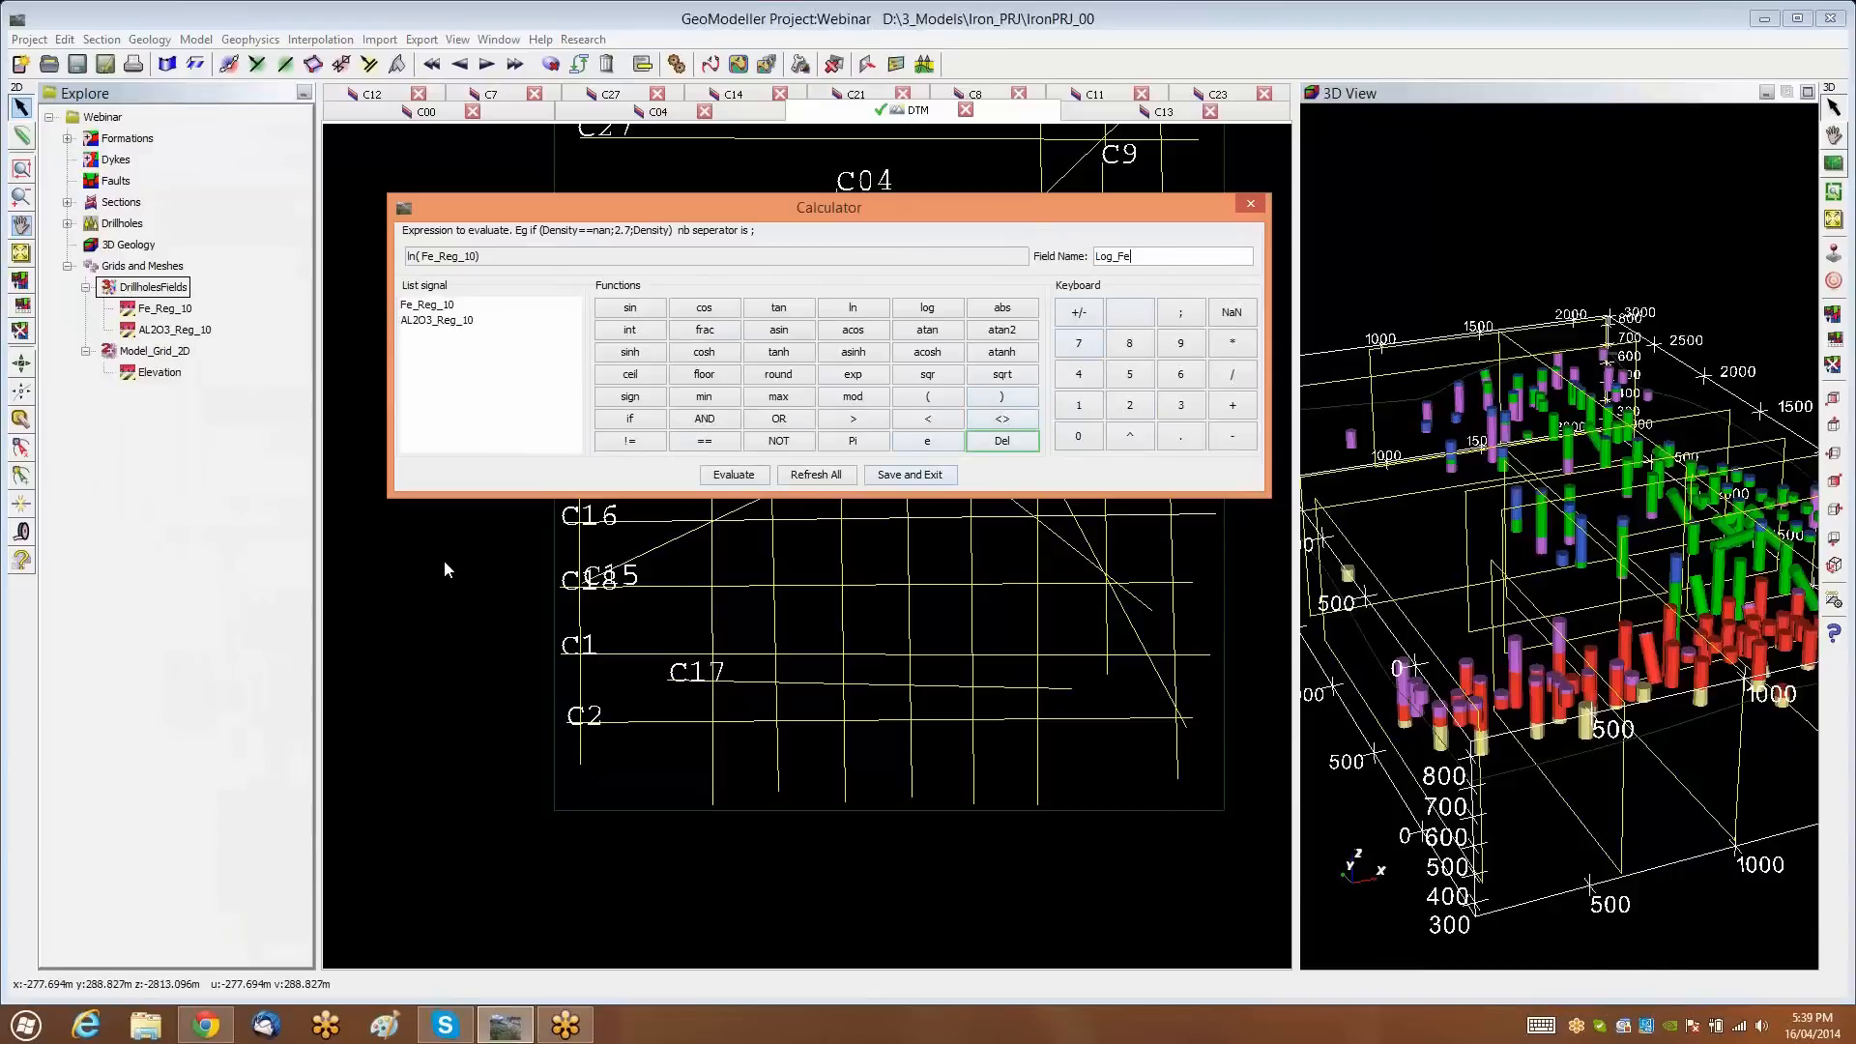
click(736, 476)
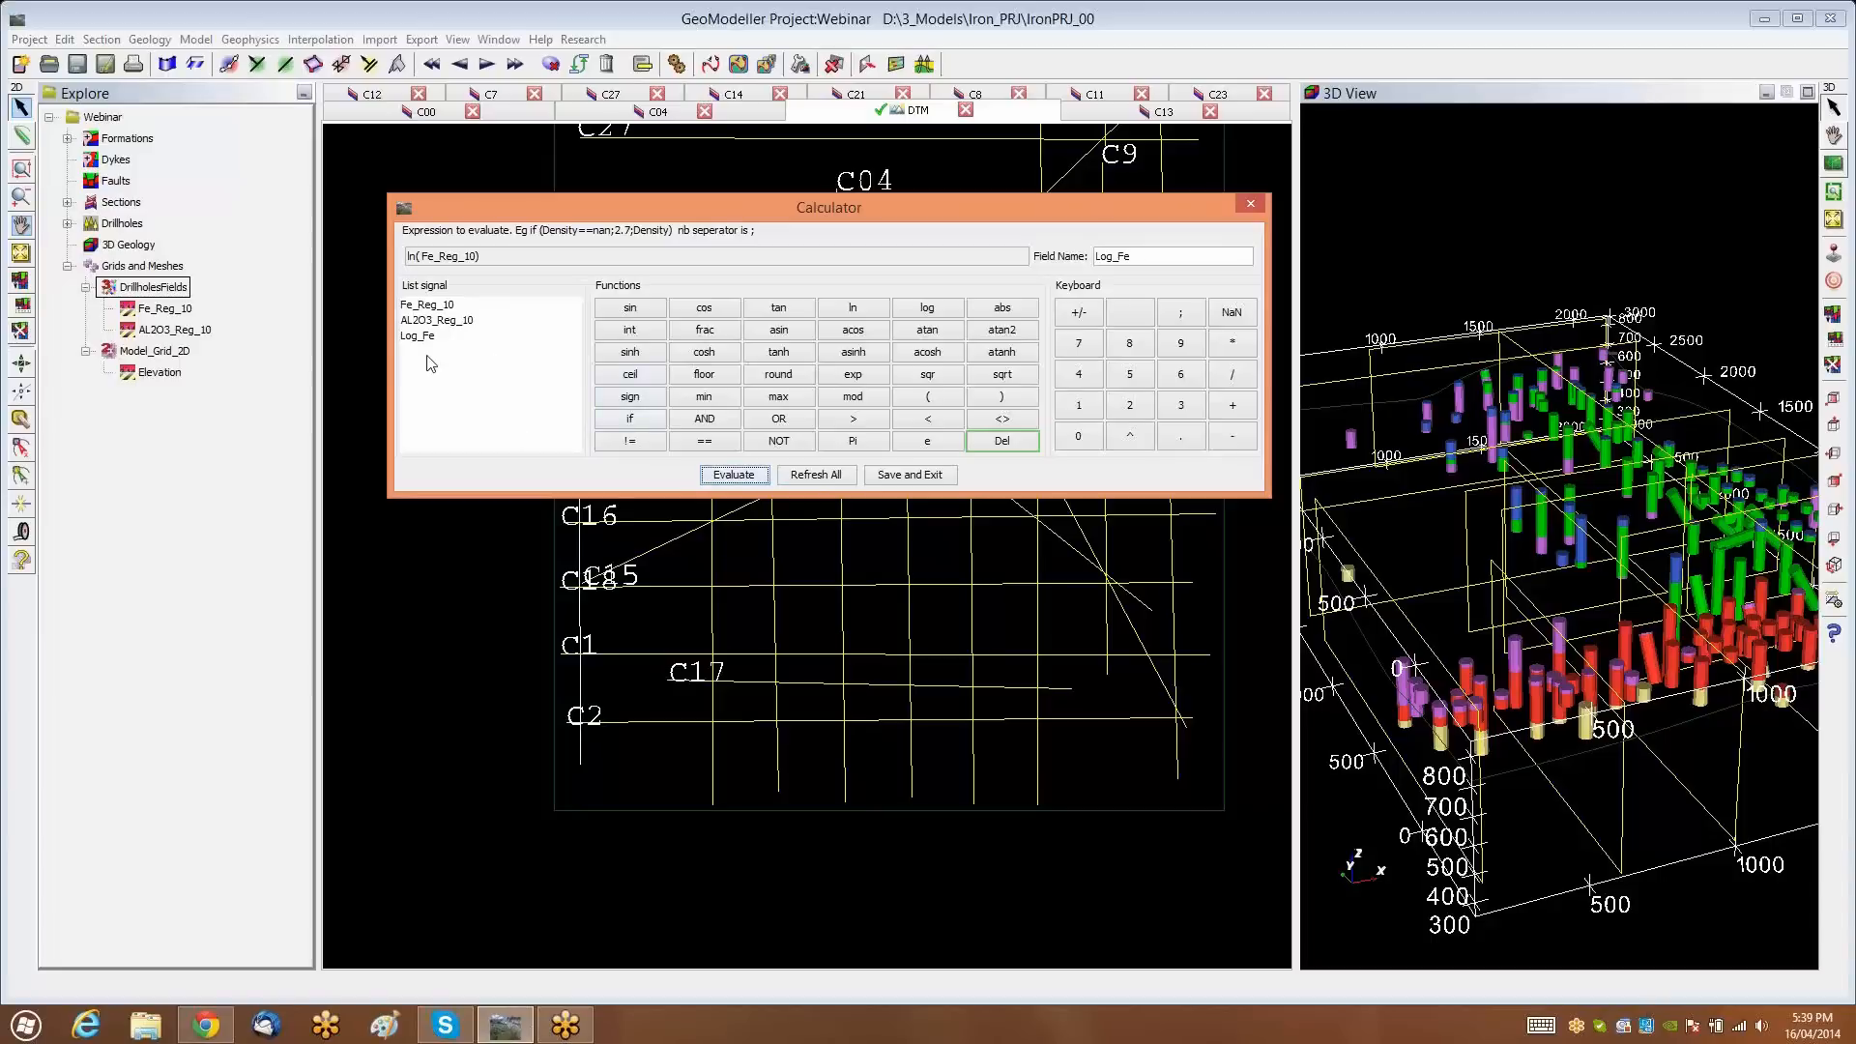
click(911, 476)
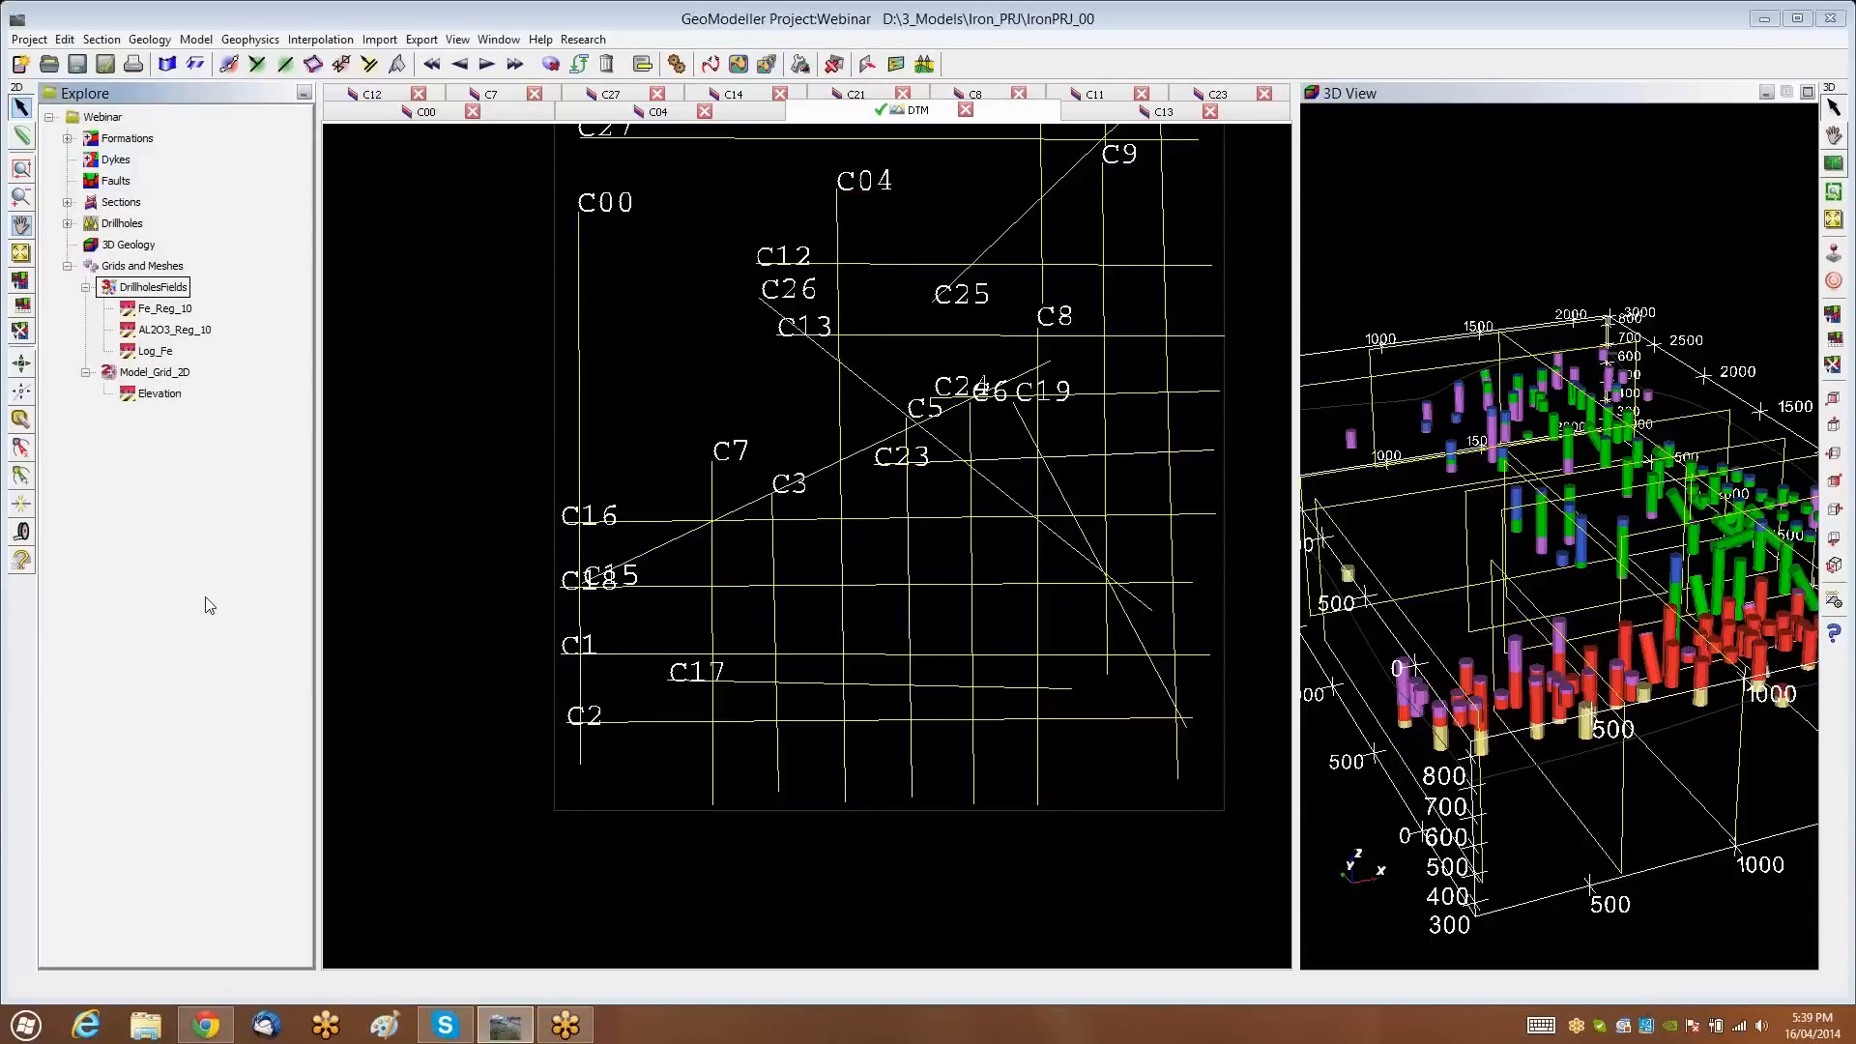
click(155, 354)
right_click(155, 356)
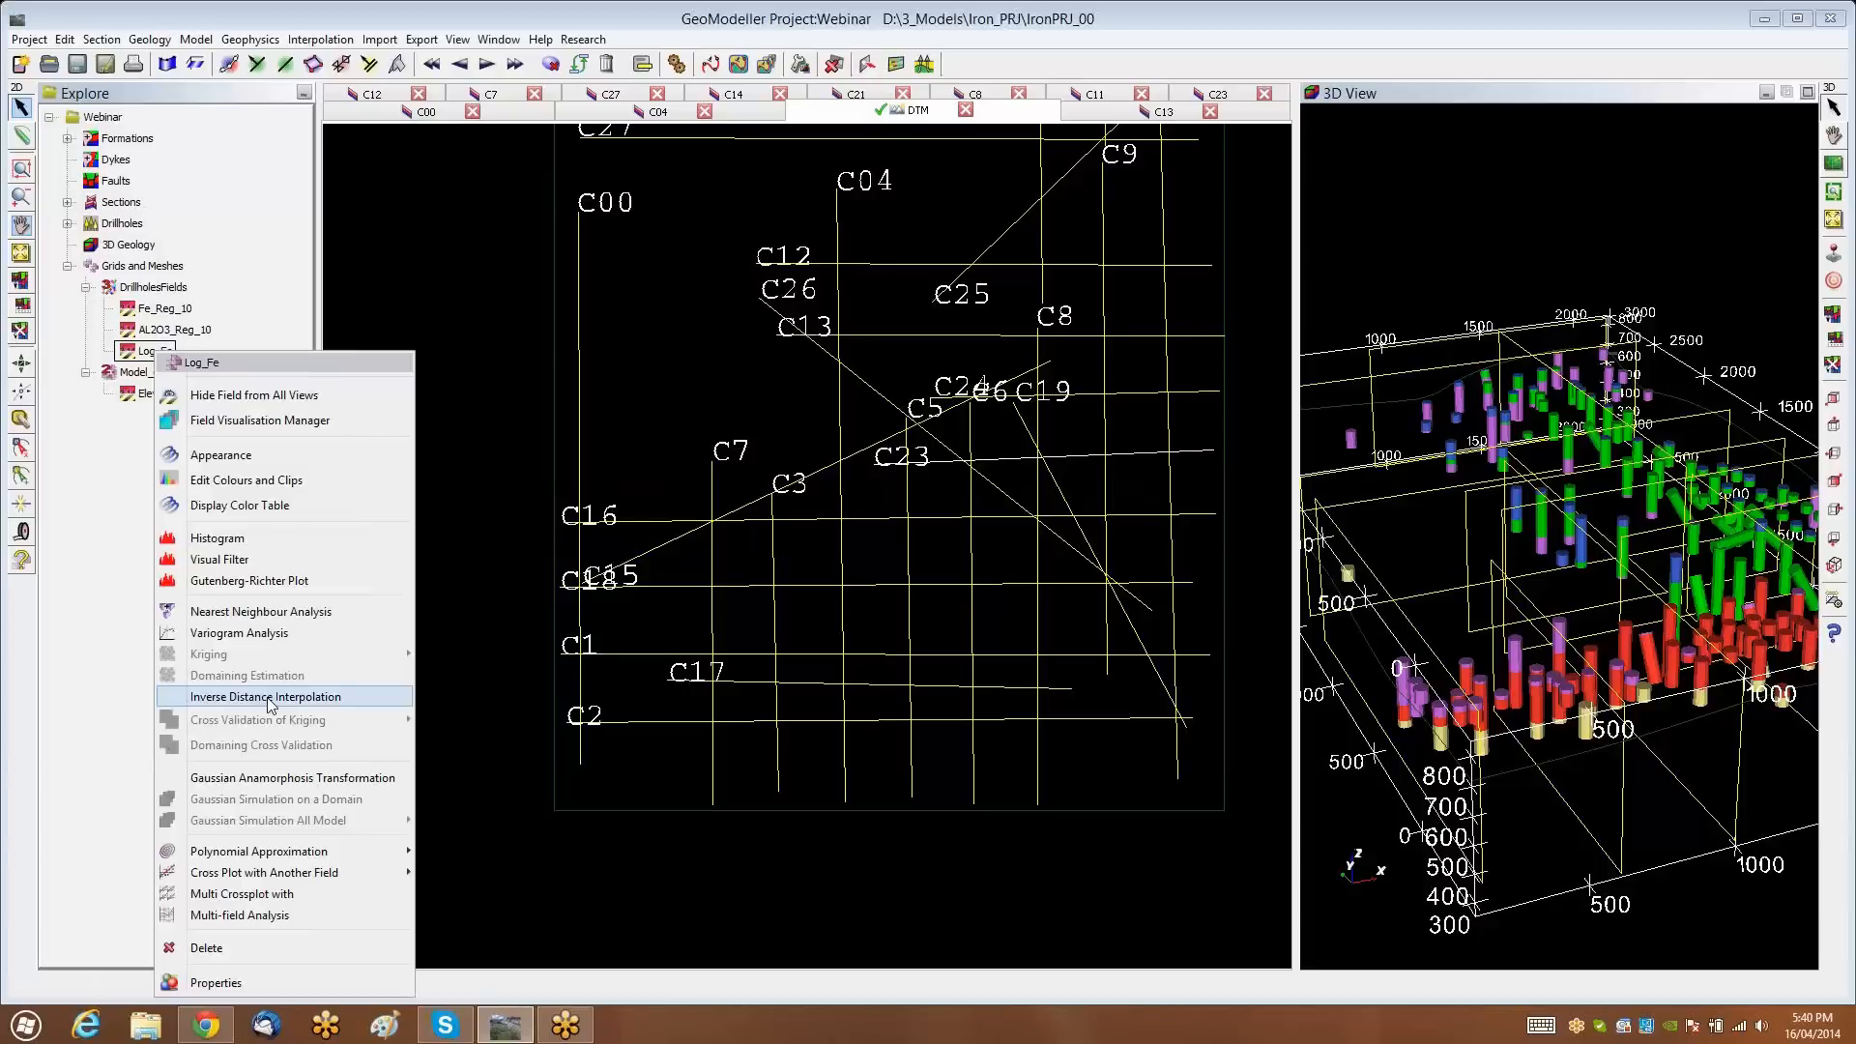
click(116, 587)
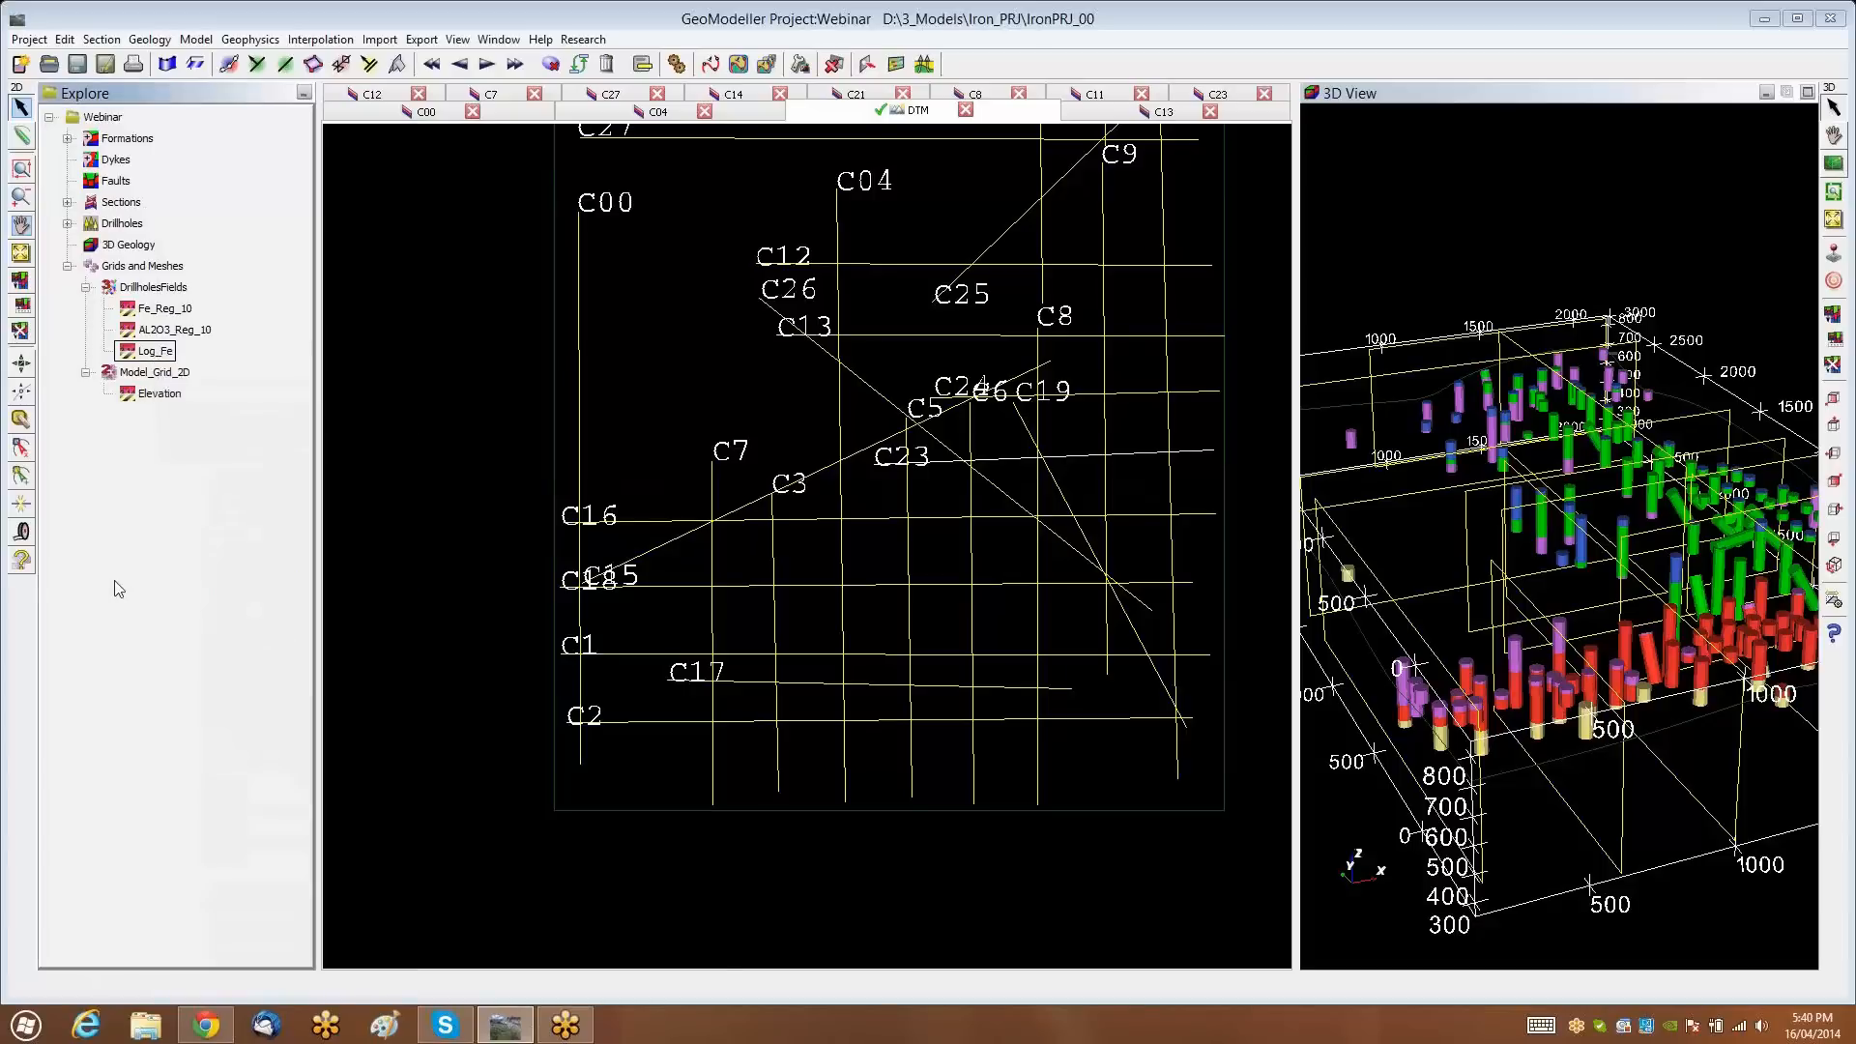
Hide all drillholes from the 3D viewer by deselecting every one in the drillhole display settings
click(497, 40)
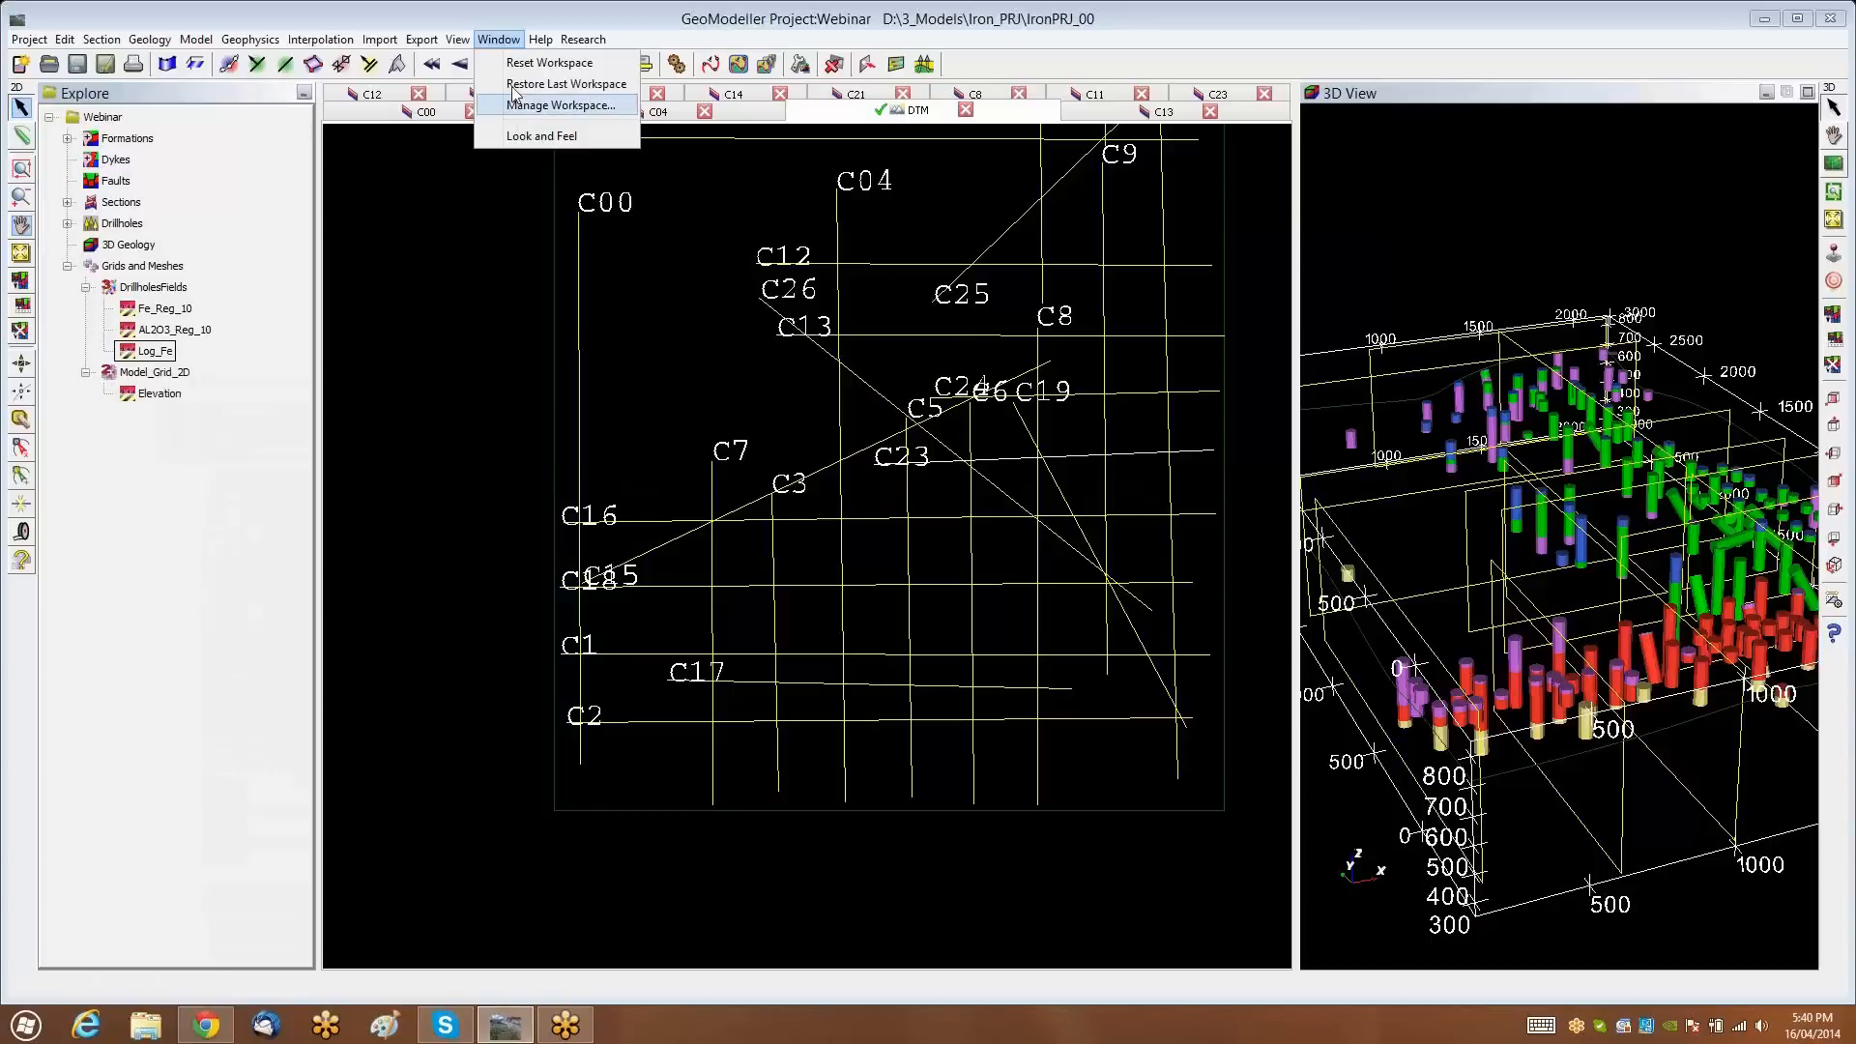
click(458, 41)
mouse_move(522, 122)
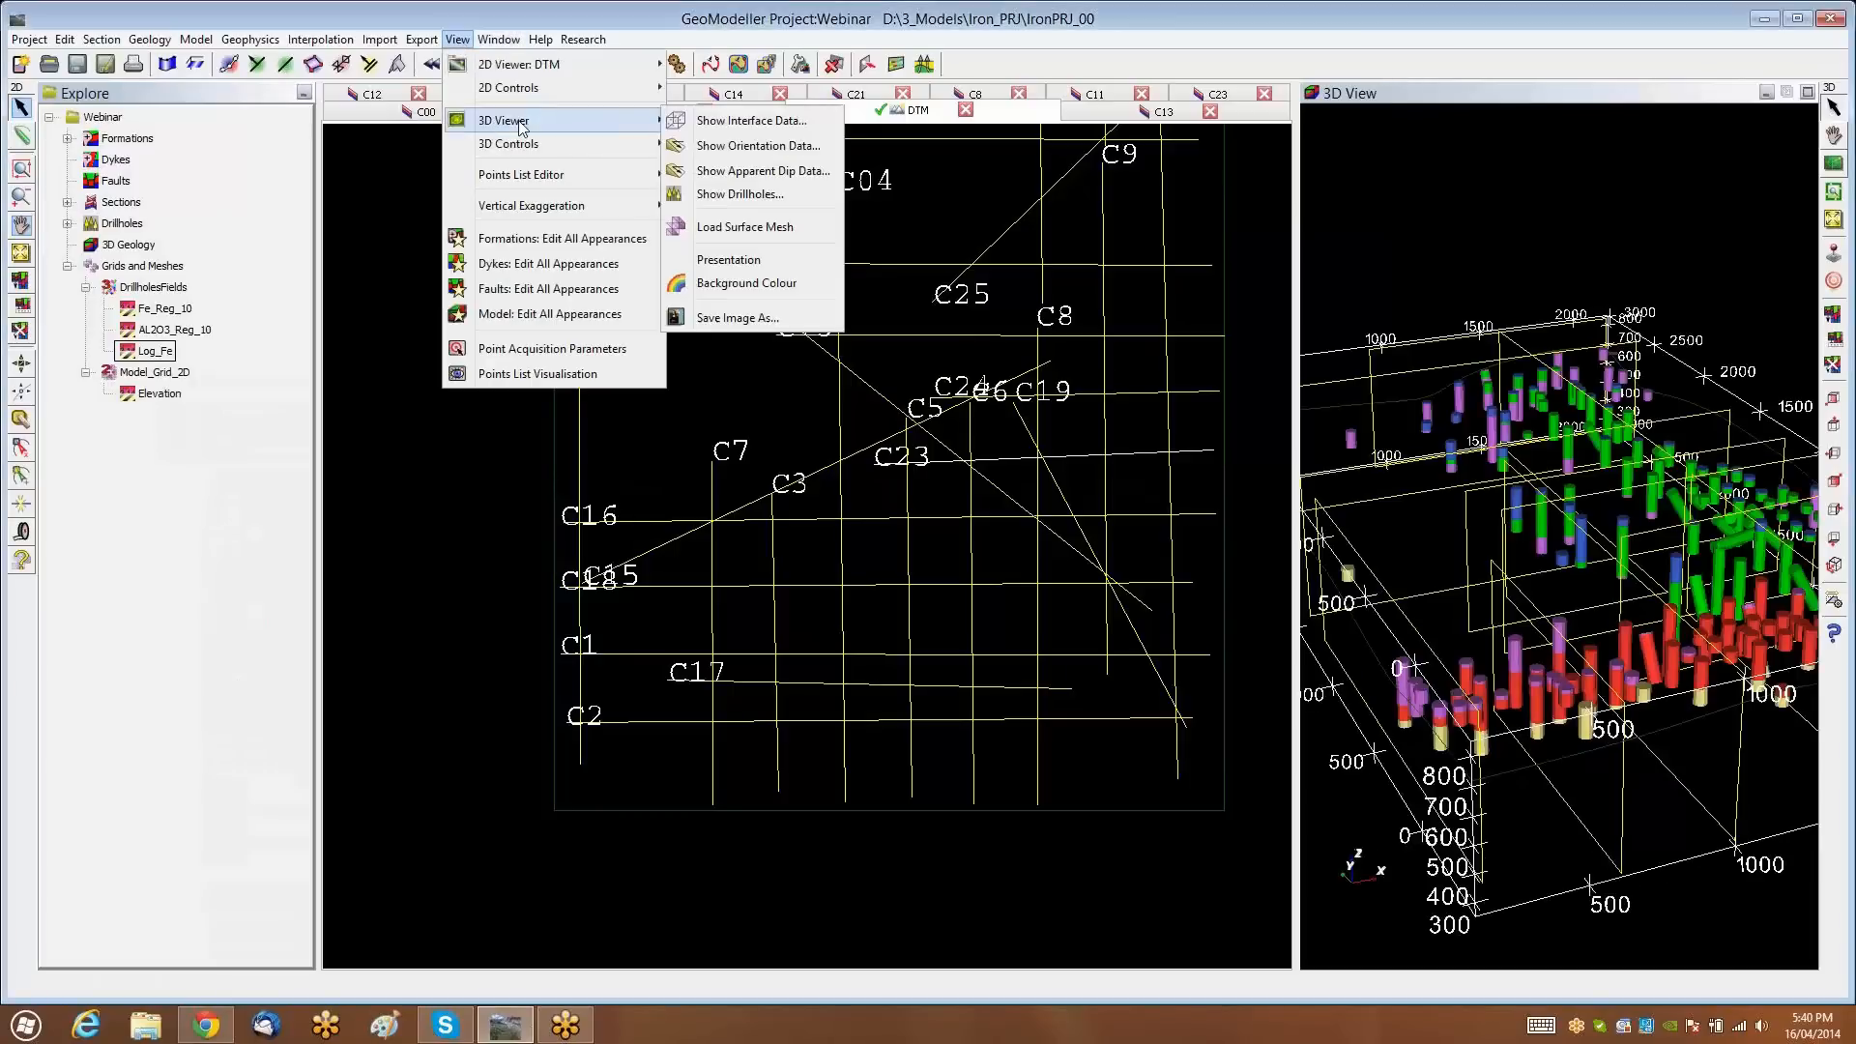
click(731, 194)
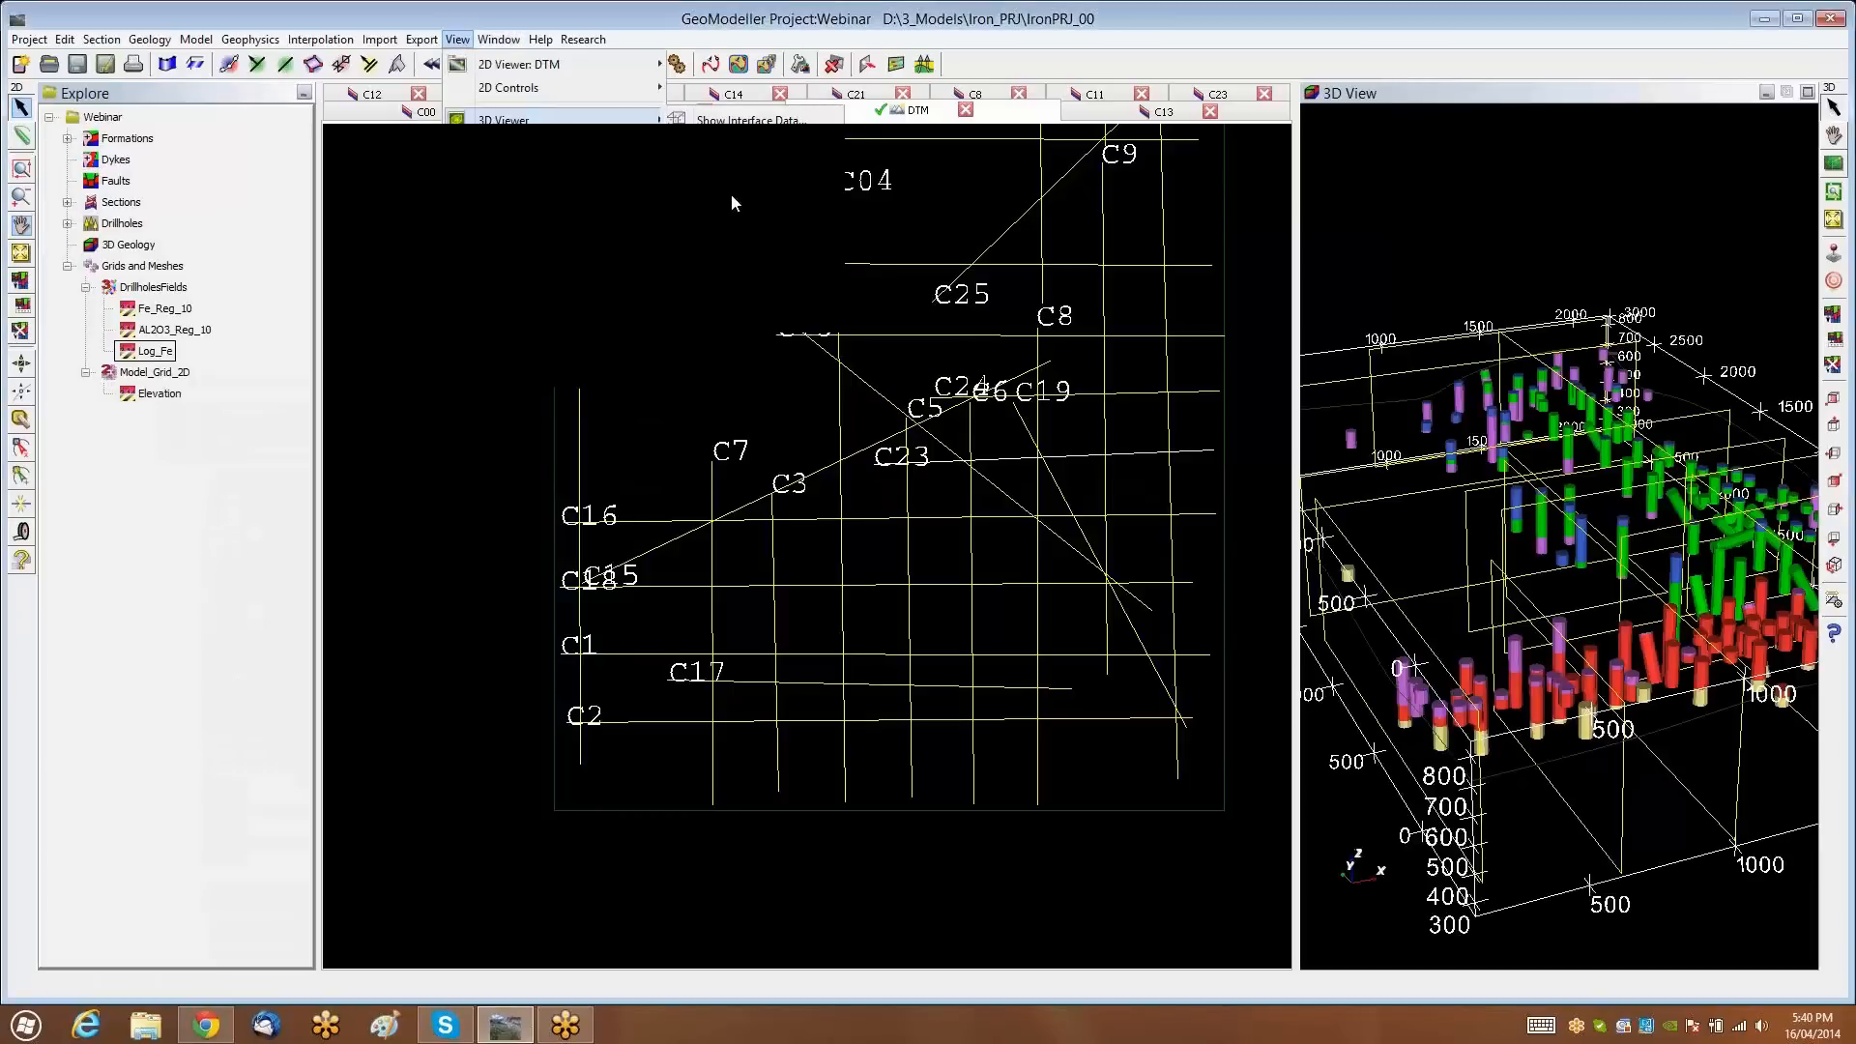
click(323, 449)
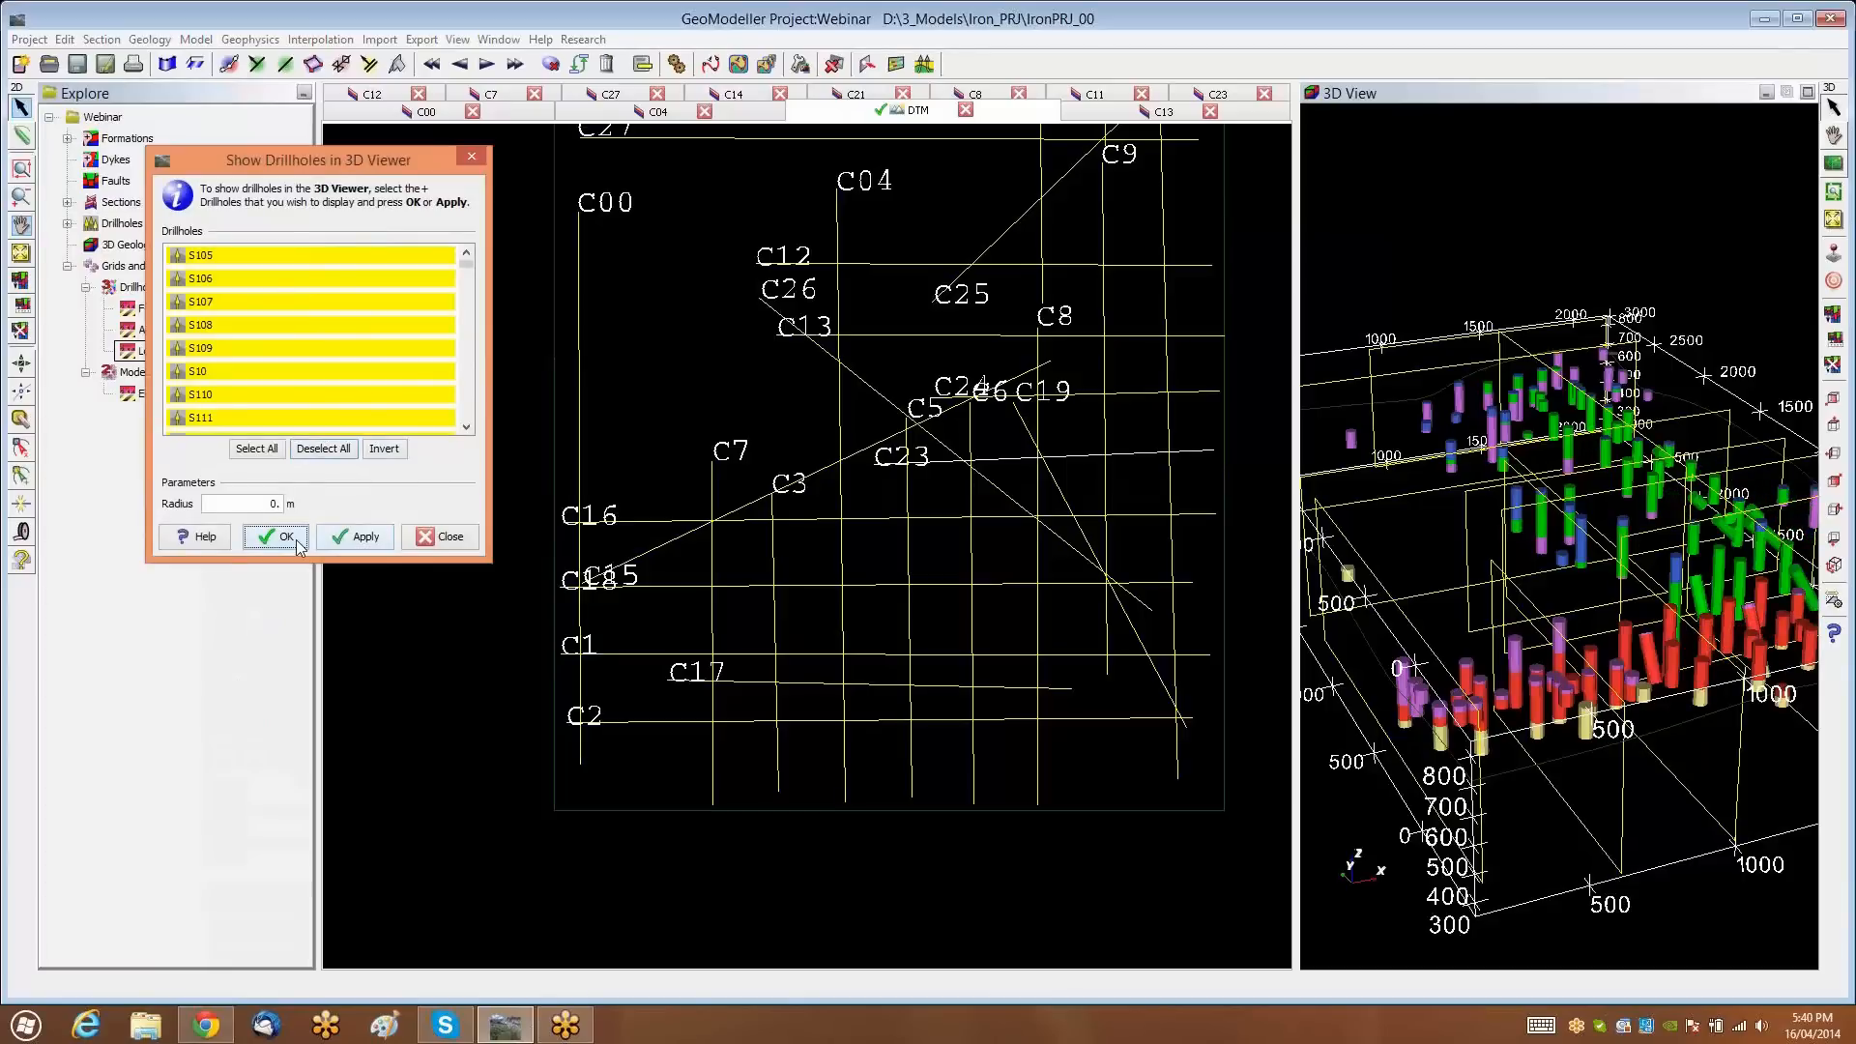
click(290, 540)
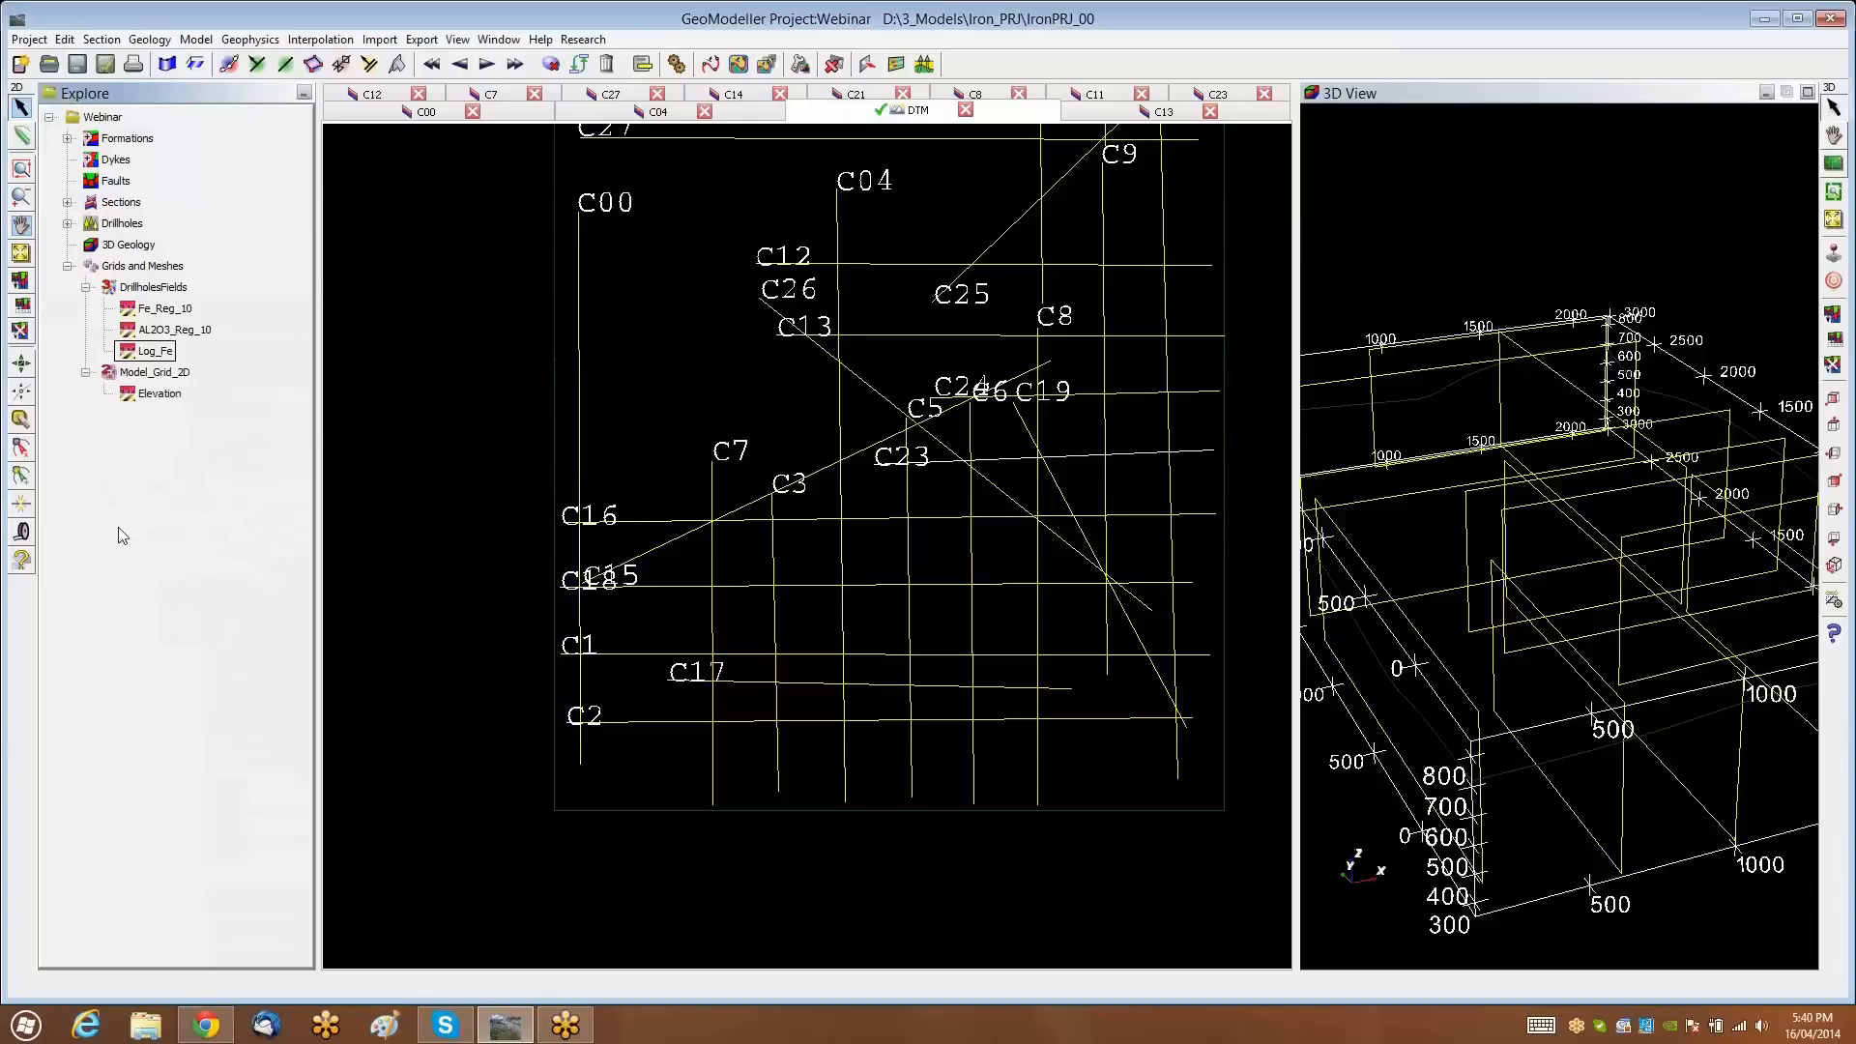
Show the Fe_Reg_10 field of the DrillholesFields mesh in the 3D viewer as a 3D volume
click(172, 310)
right_click(174, 316)
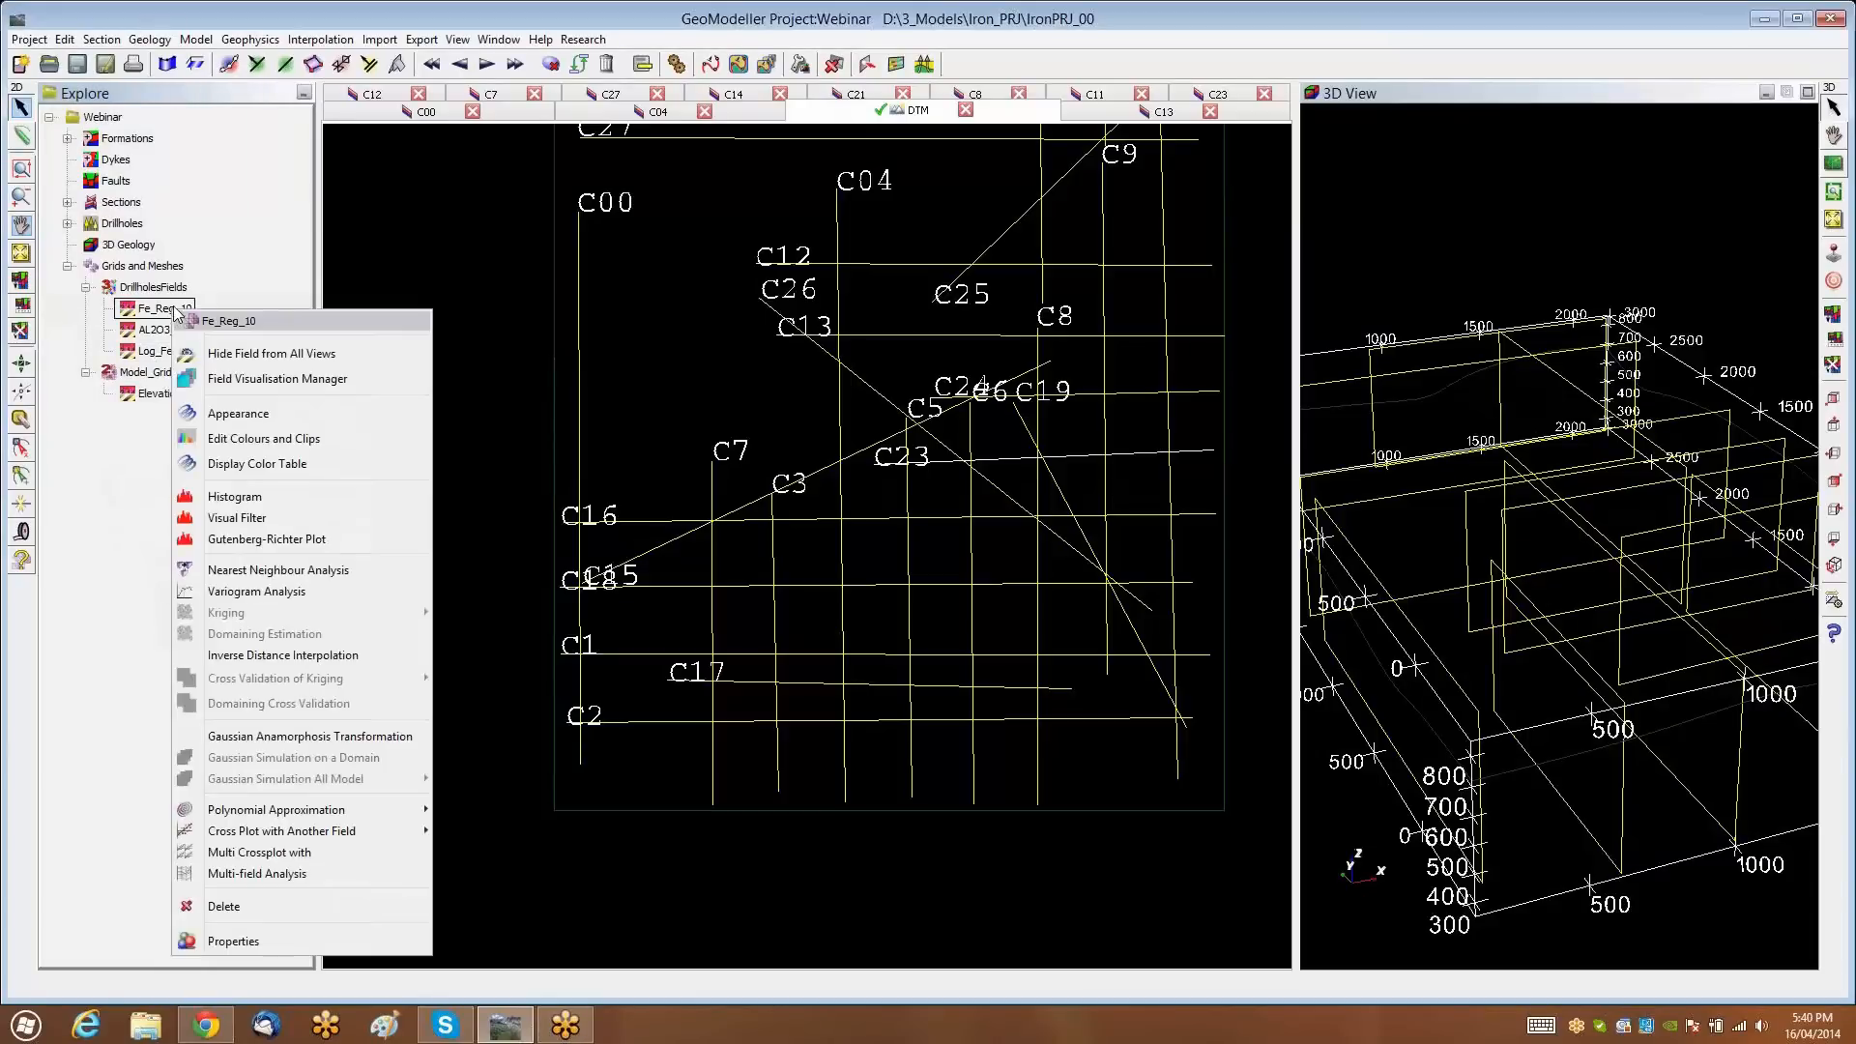
click(263, 380)
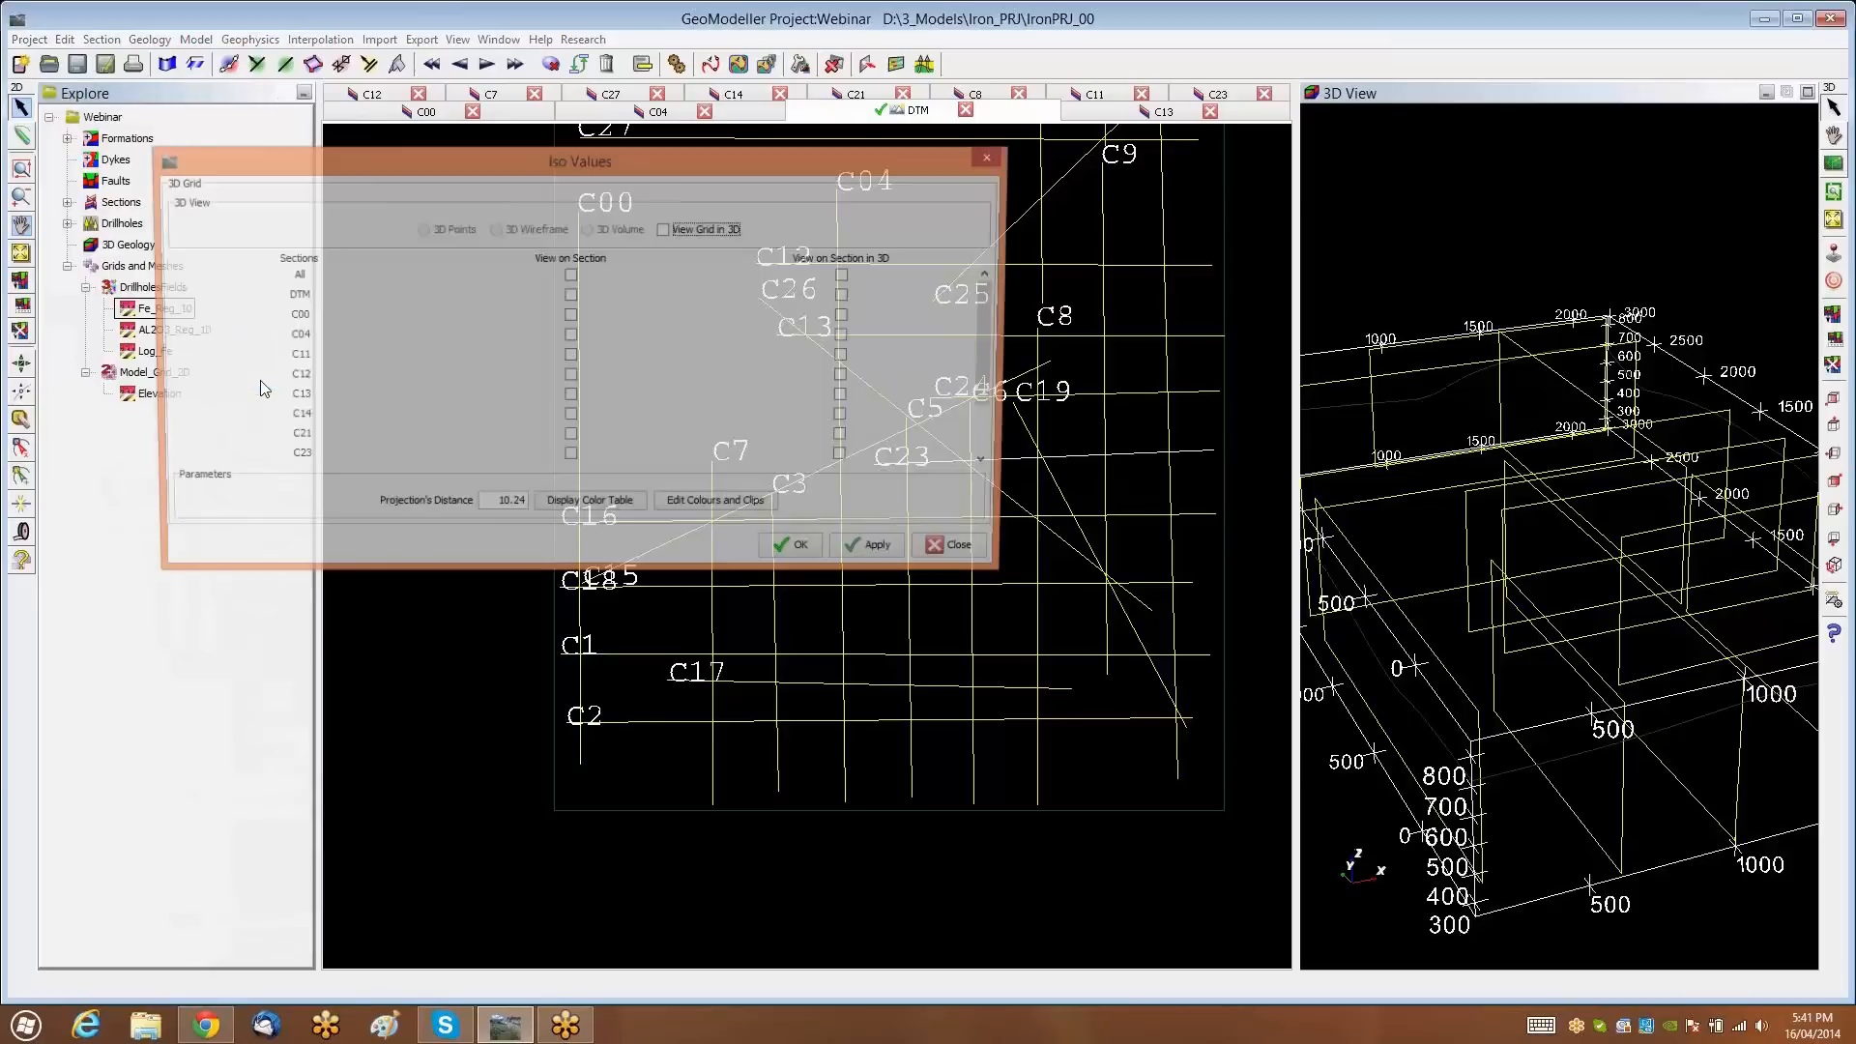
click(665, 230)
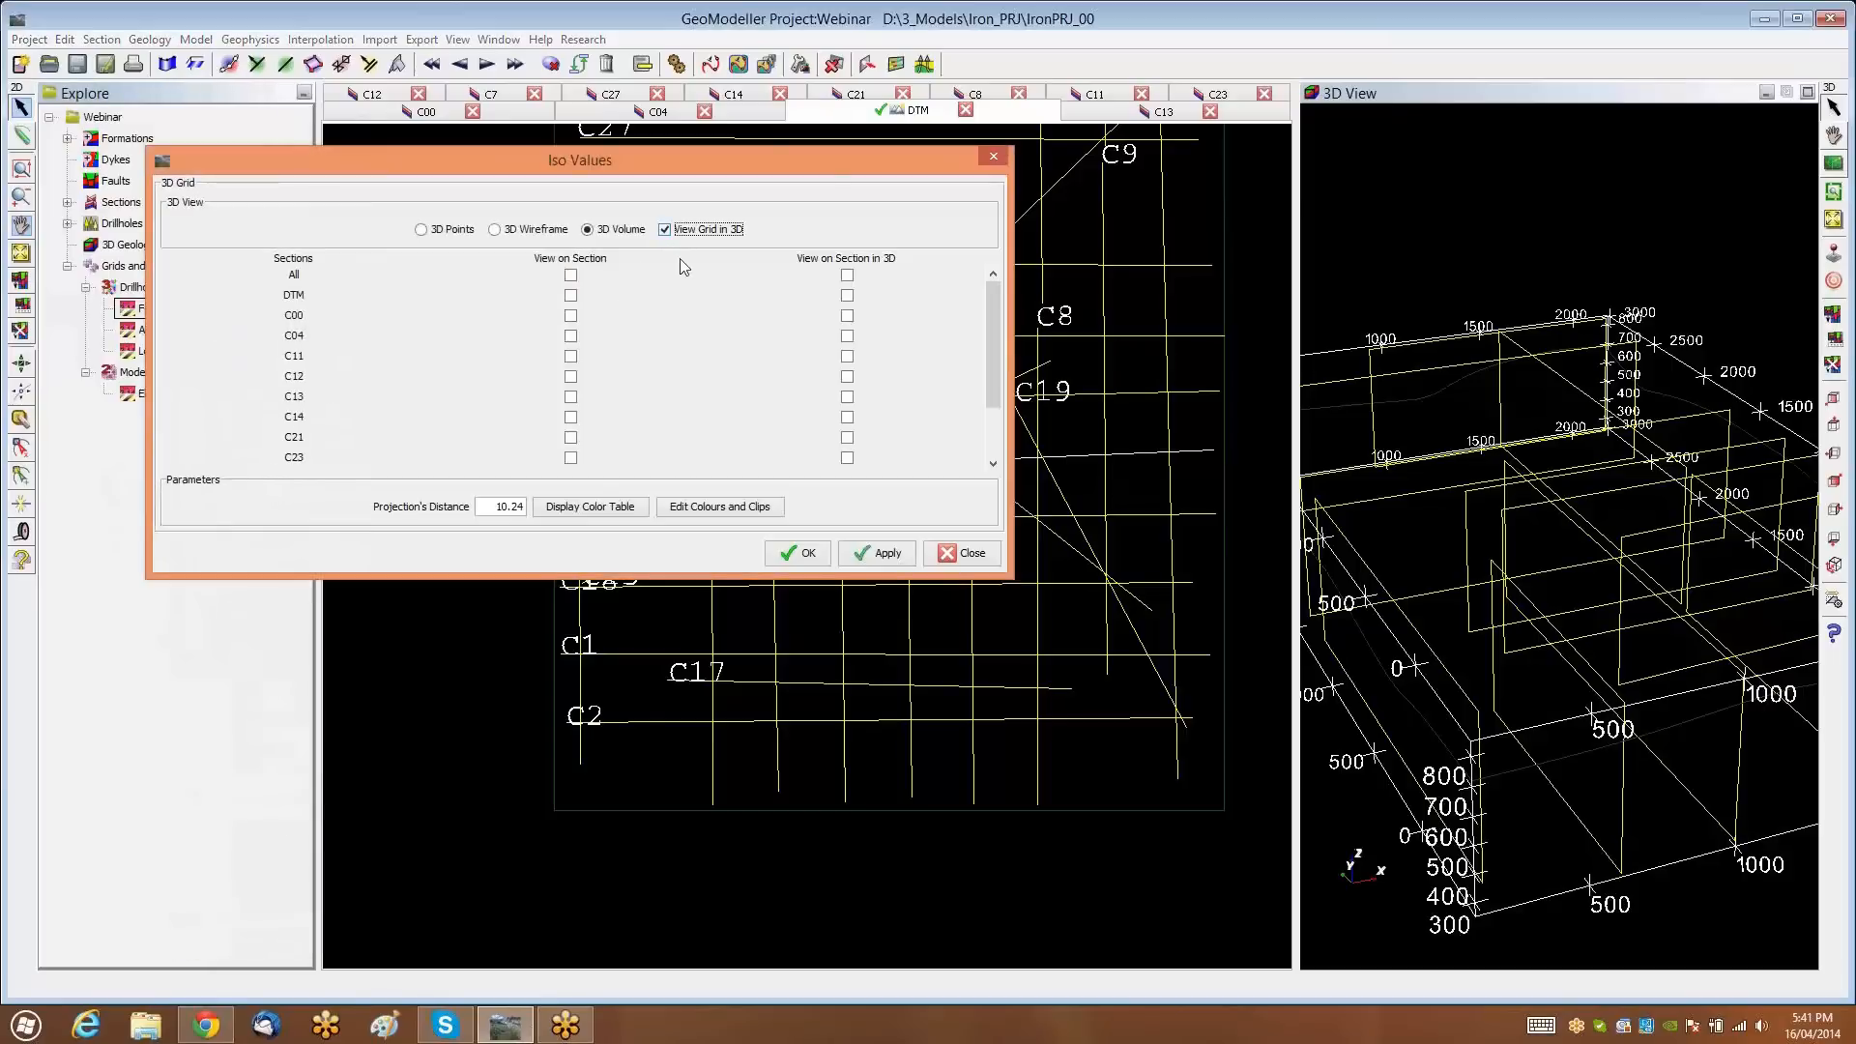
click(798, 553)
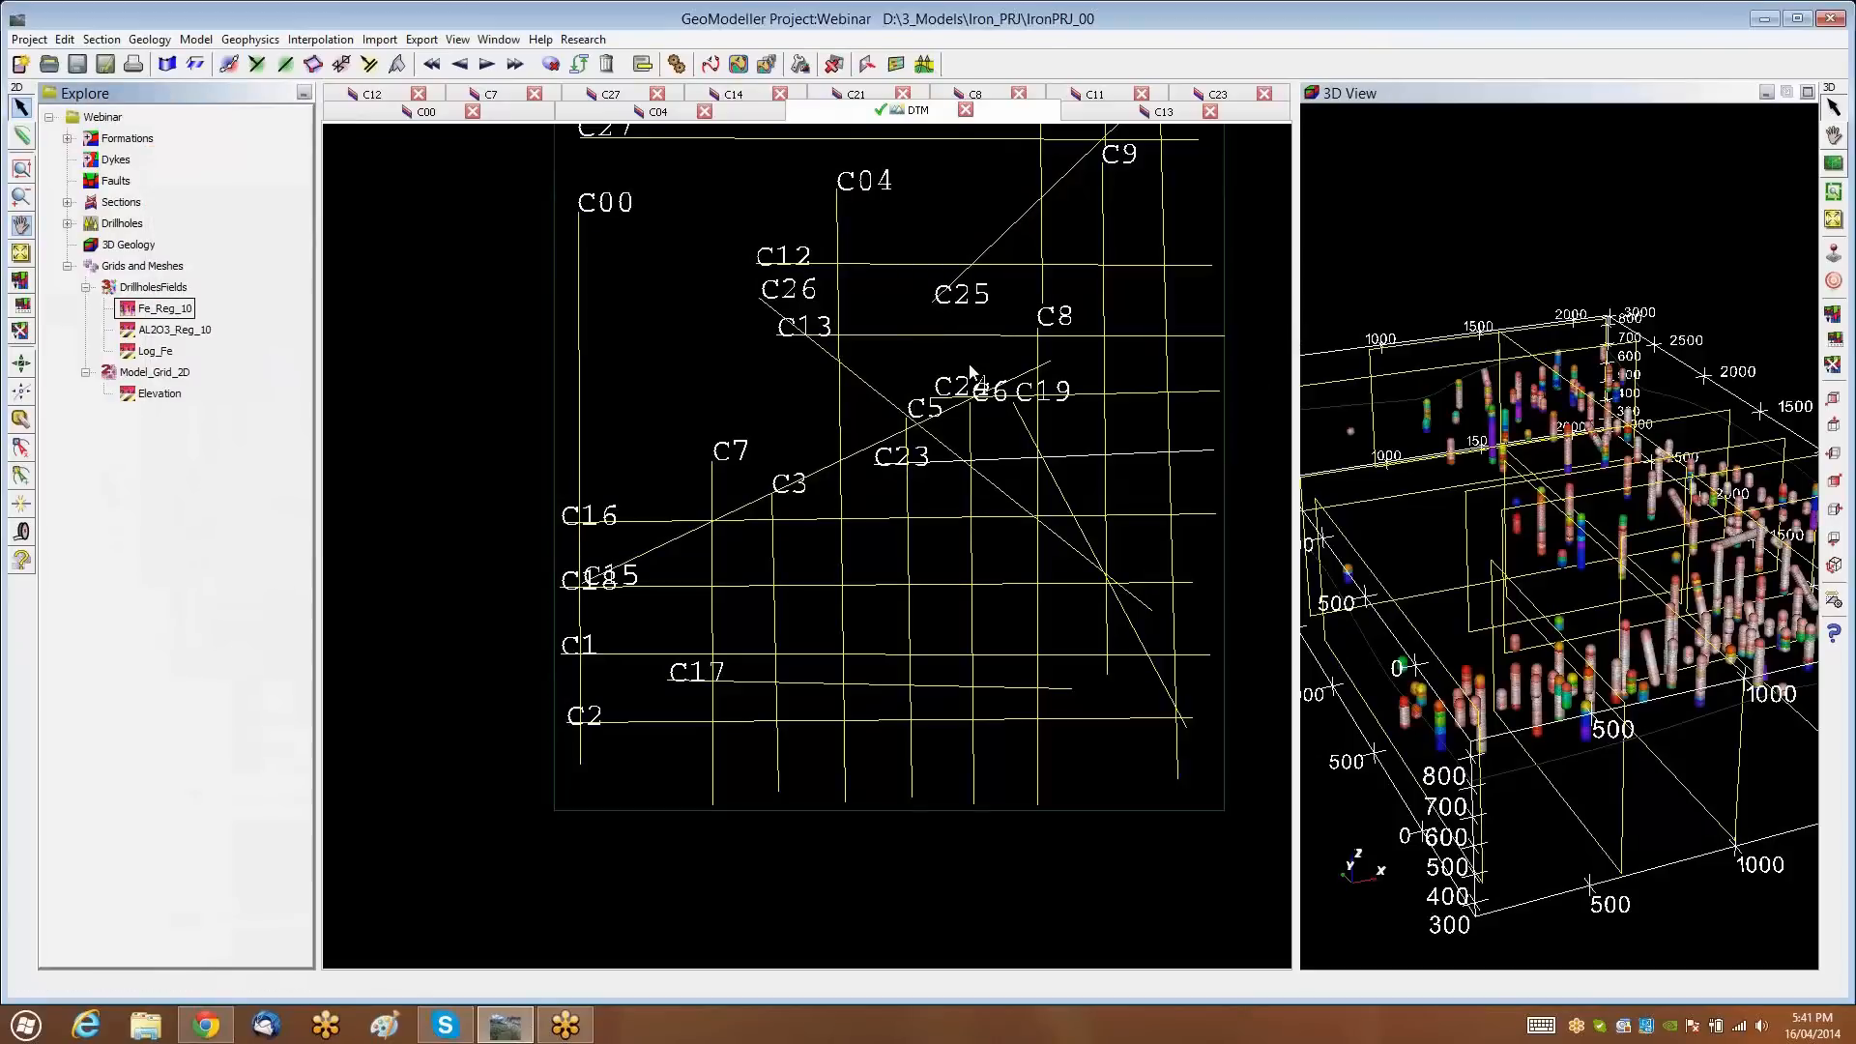
Enlarge the 3D view beside the DTM section and rotate it to examine the Fe_Reg_10 values along the drillholes
drag(721, 401, 719, 401)
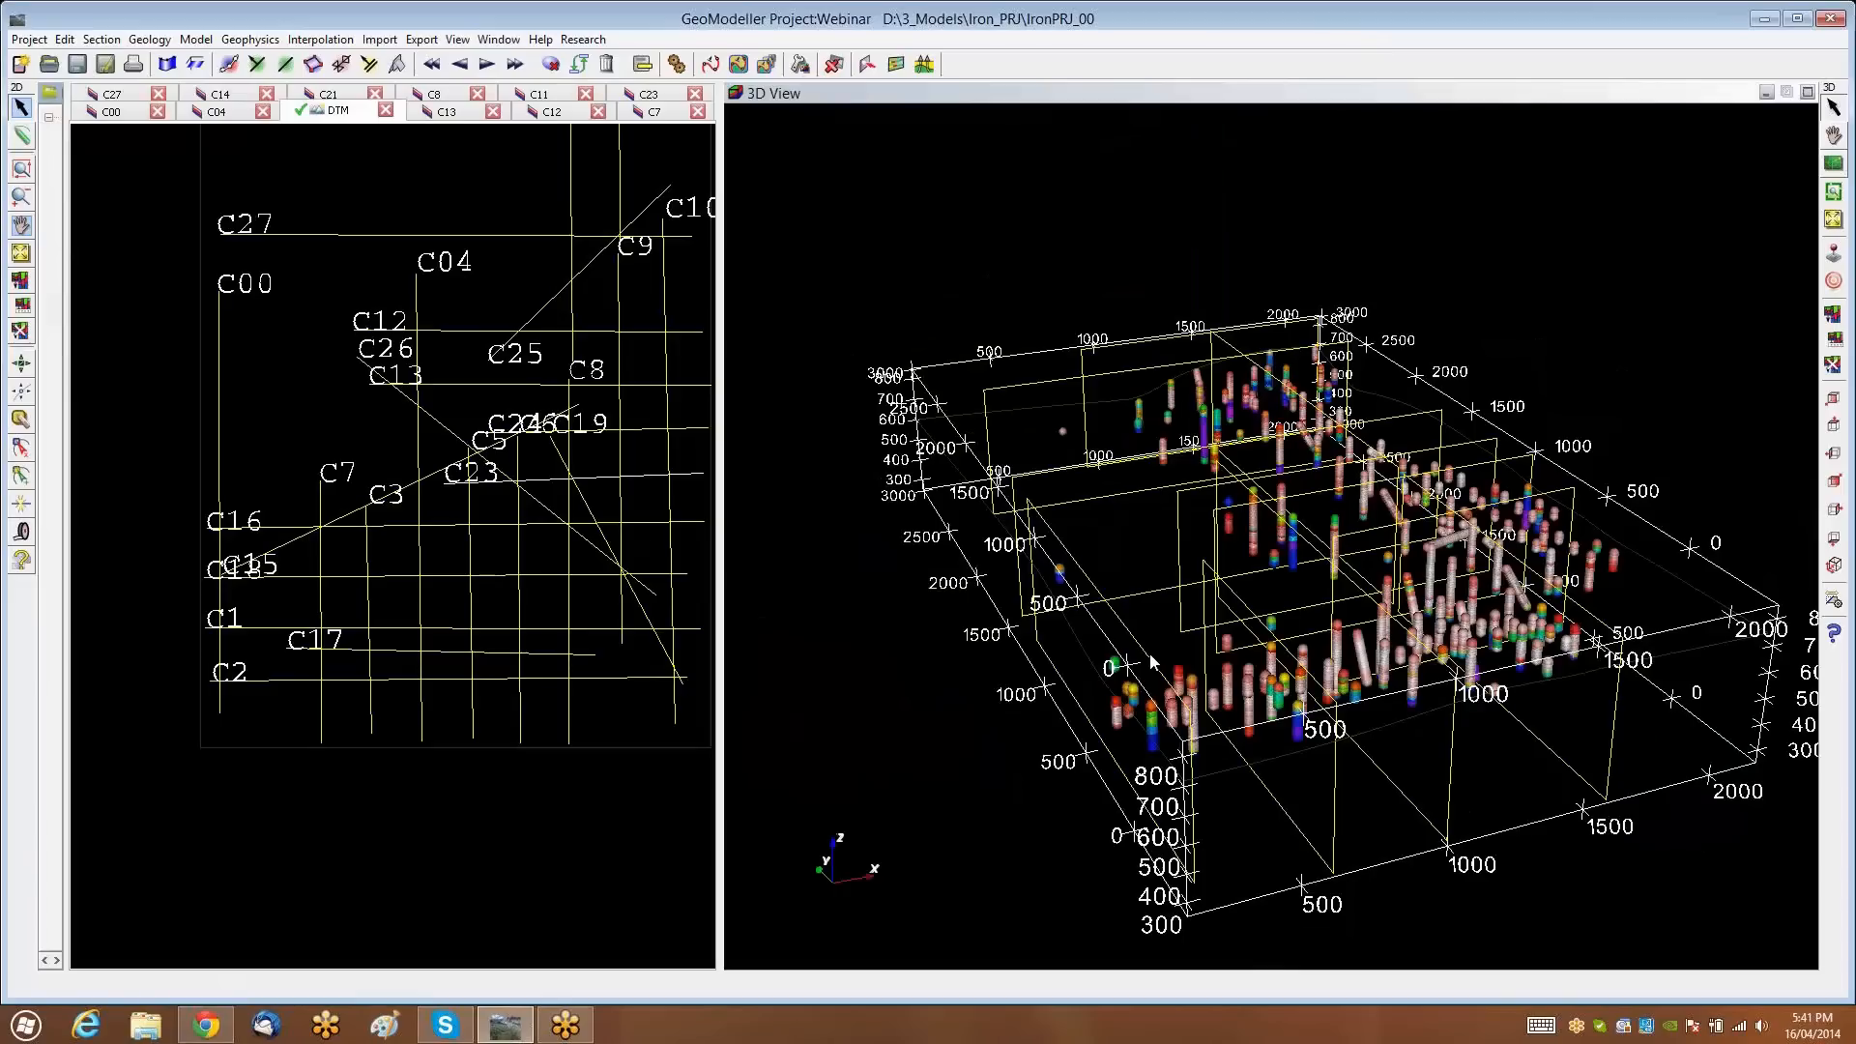
drag(1324, 570, 1025, 653)
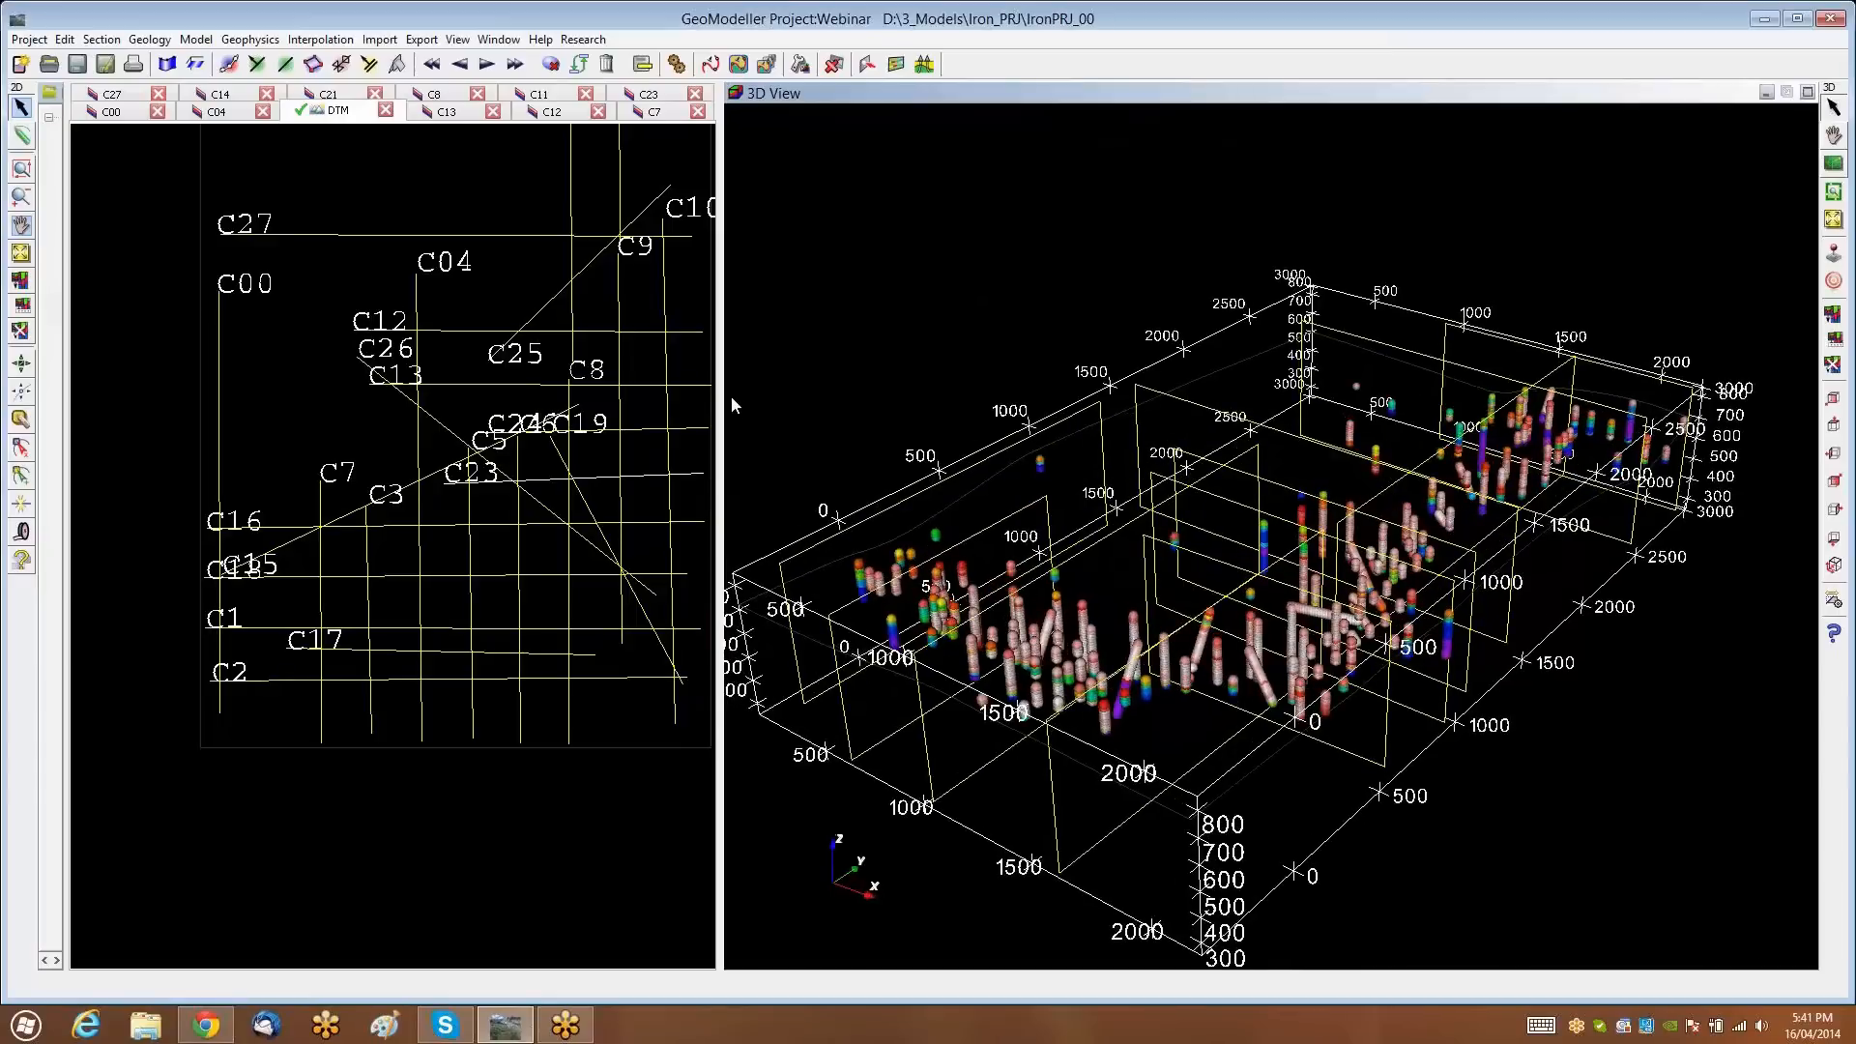
drag(719, 397, 876, 397)
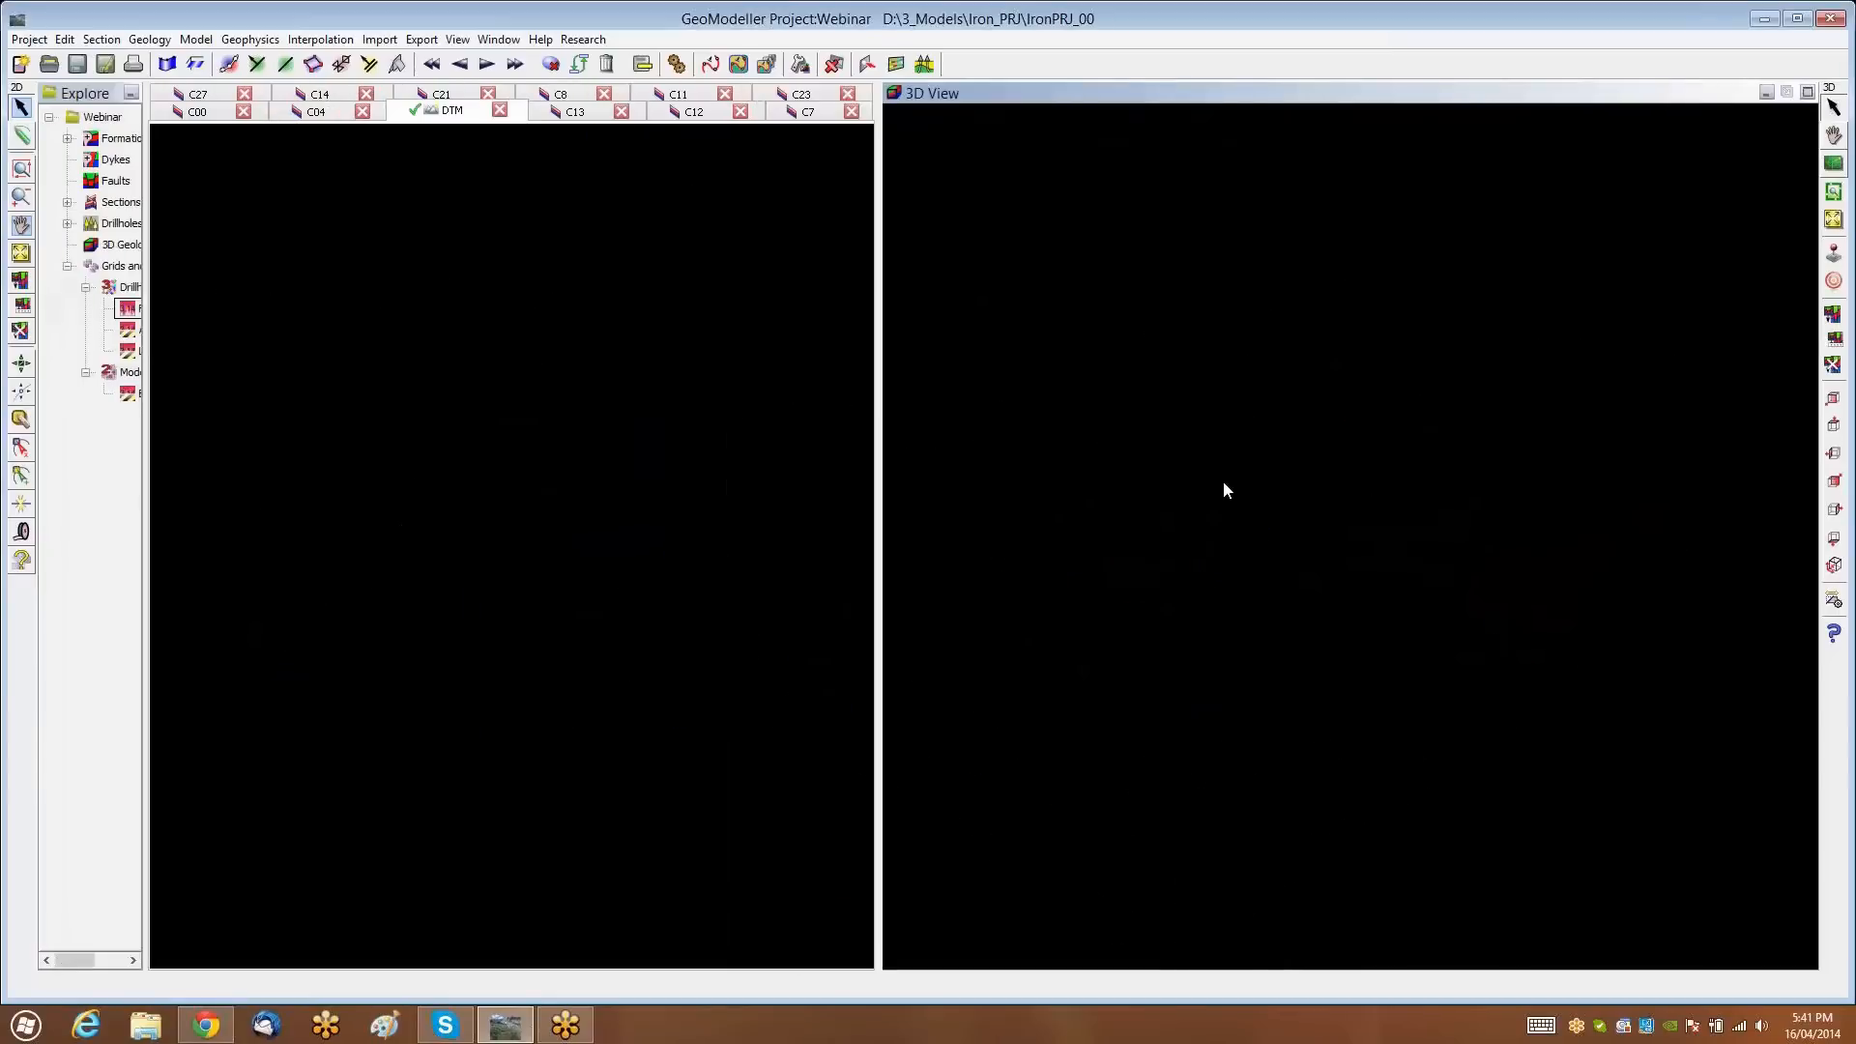
scroll(1192, 542, down, 2)
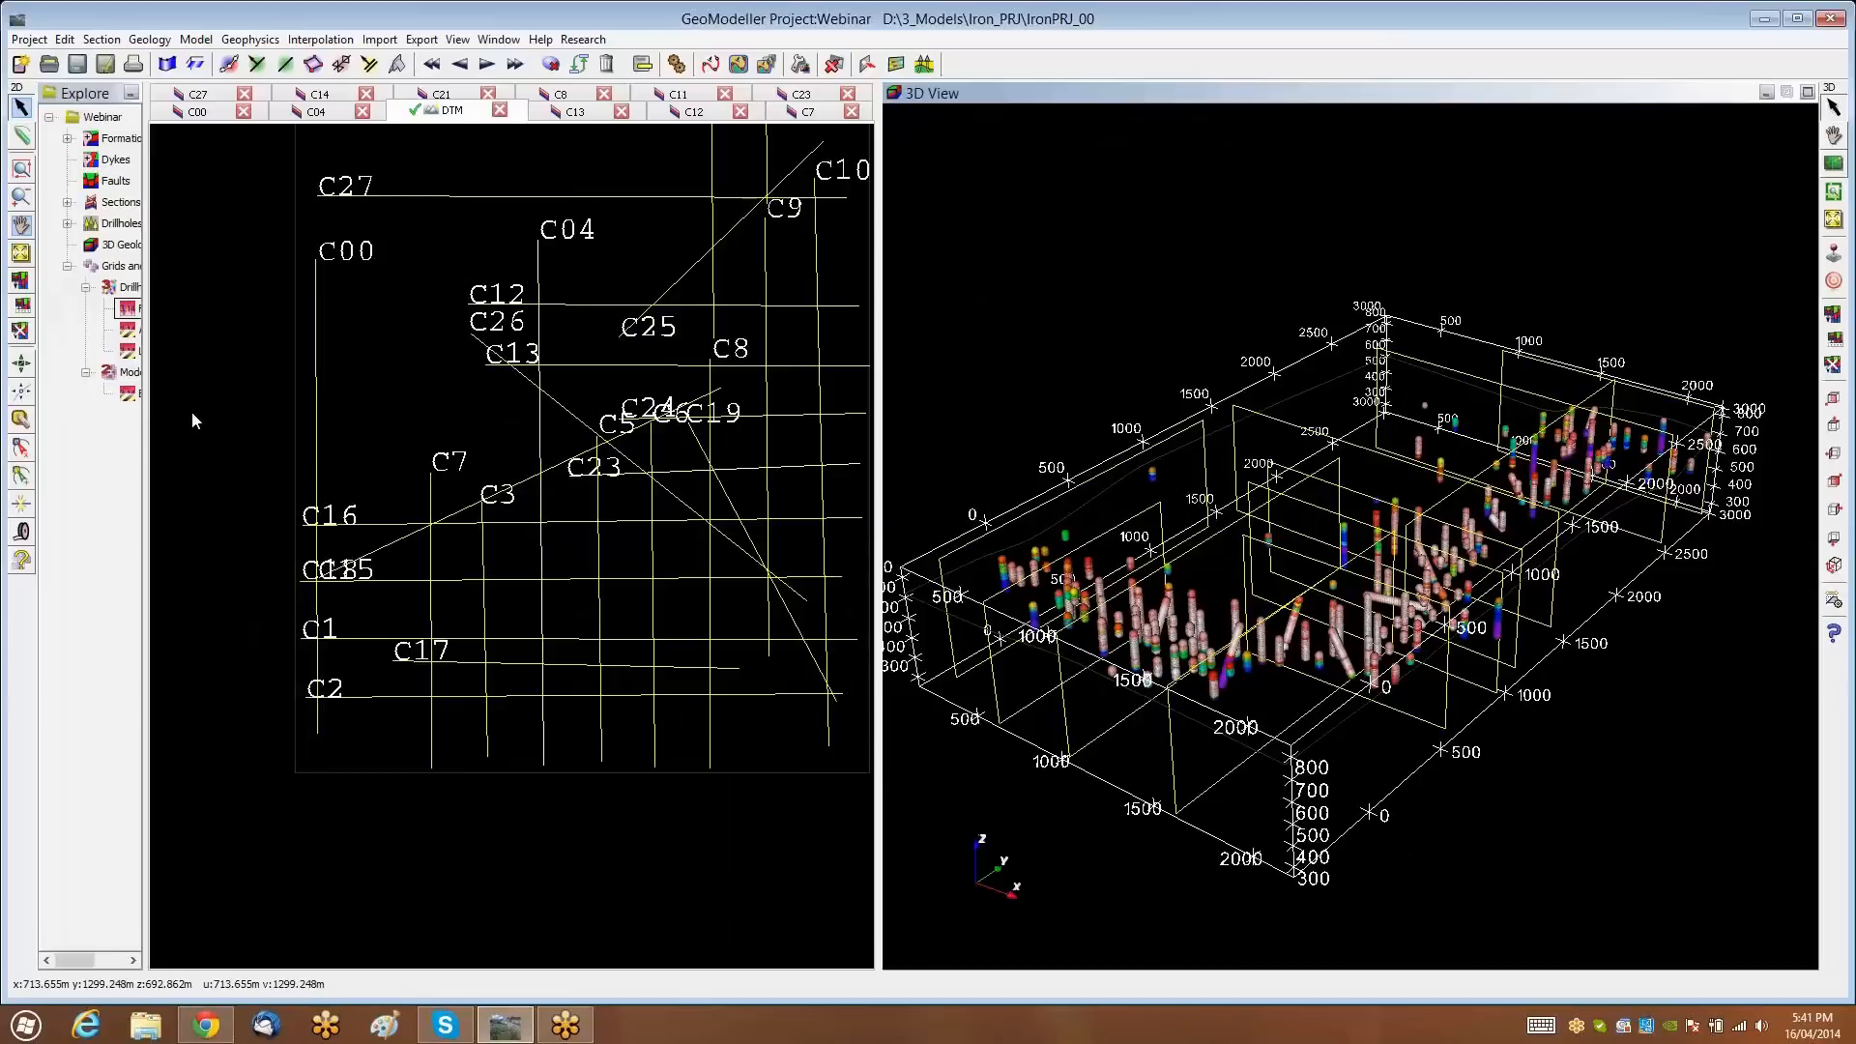
drag(144, 434, 255, 437)
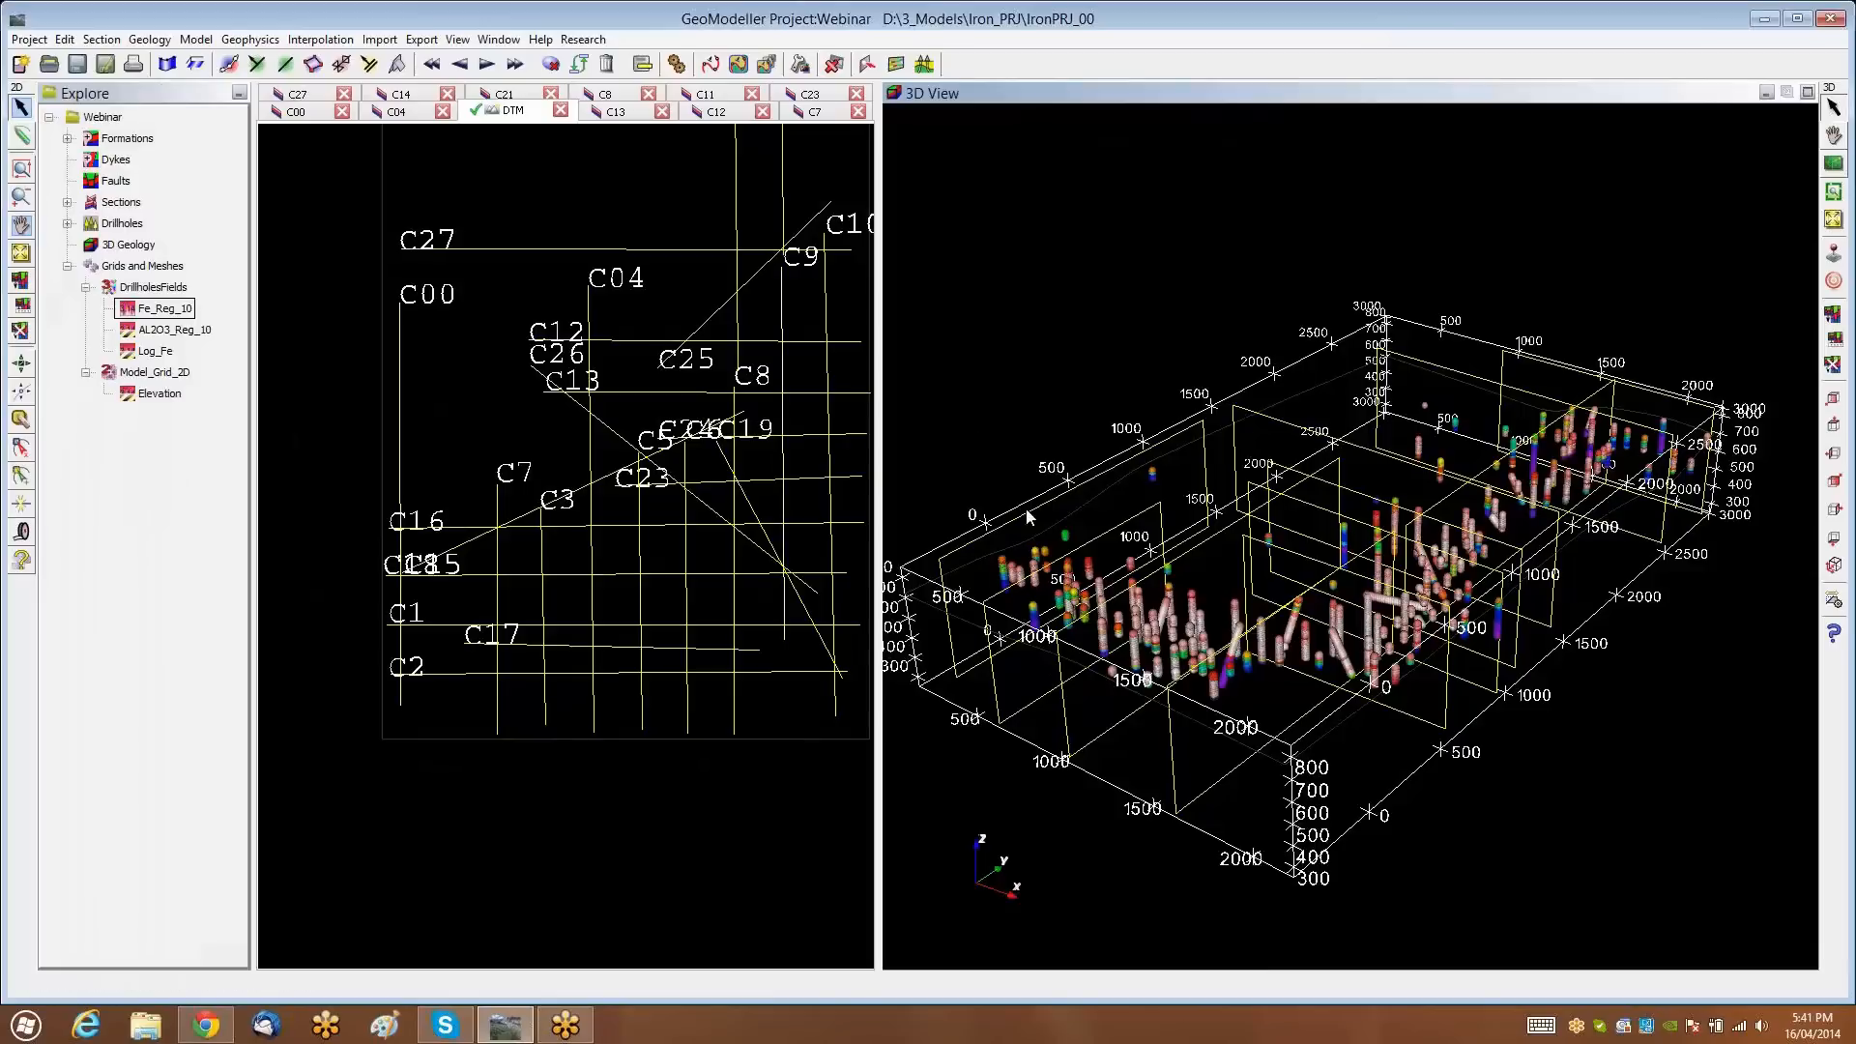
Reshape the Fe_Reg_10 colour curve by pulling it below the straight line with a control point at about 48, and apply it
right_click(158, 313)
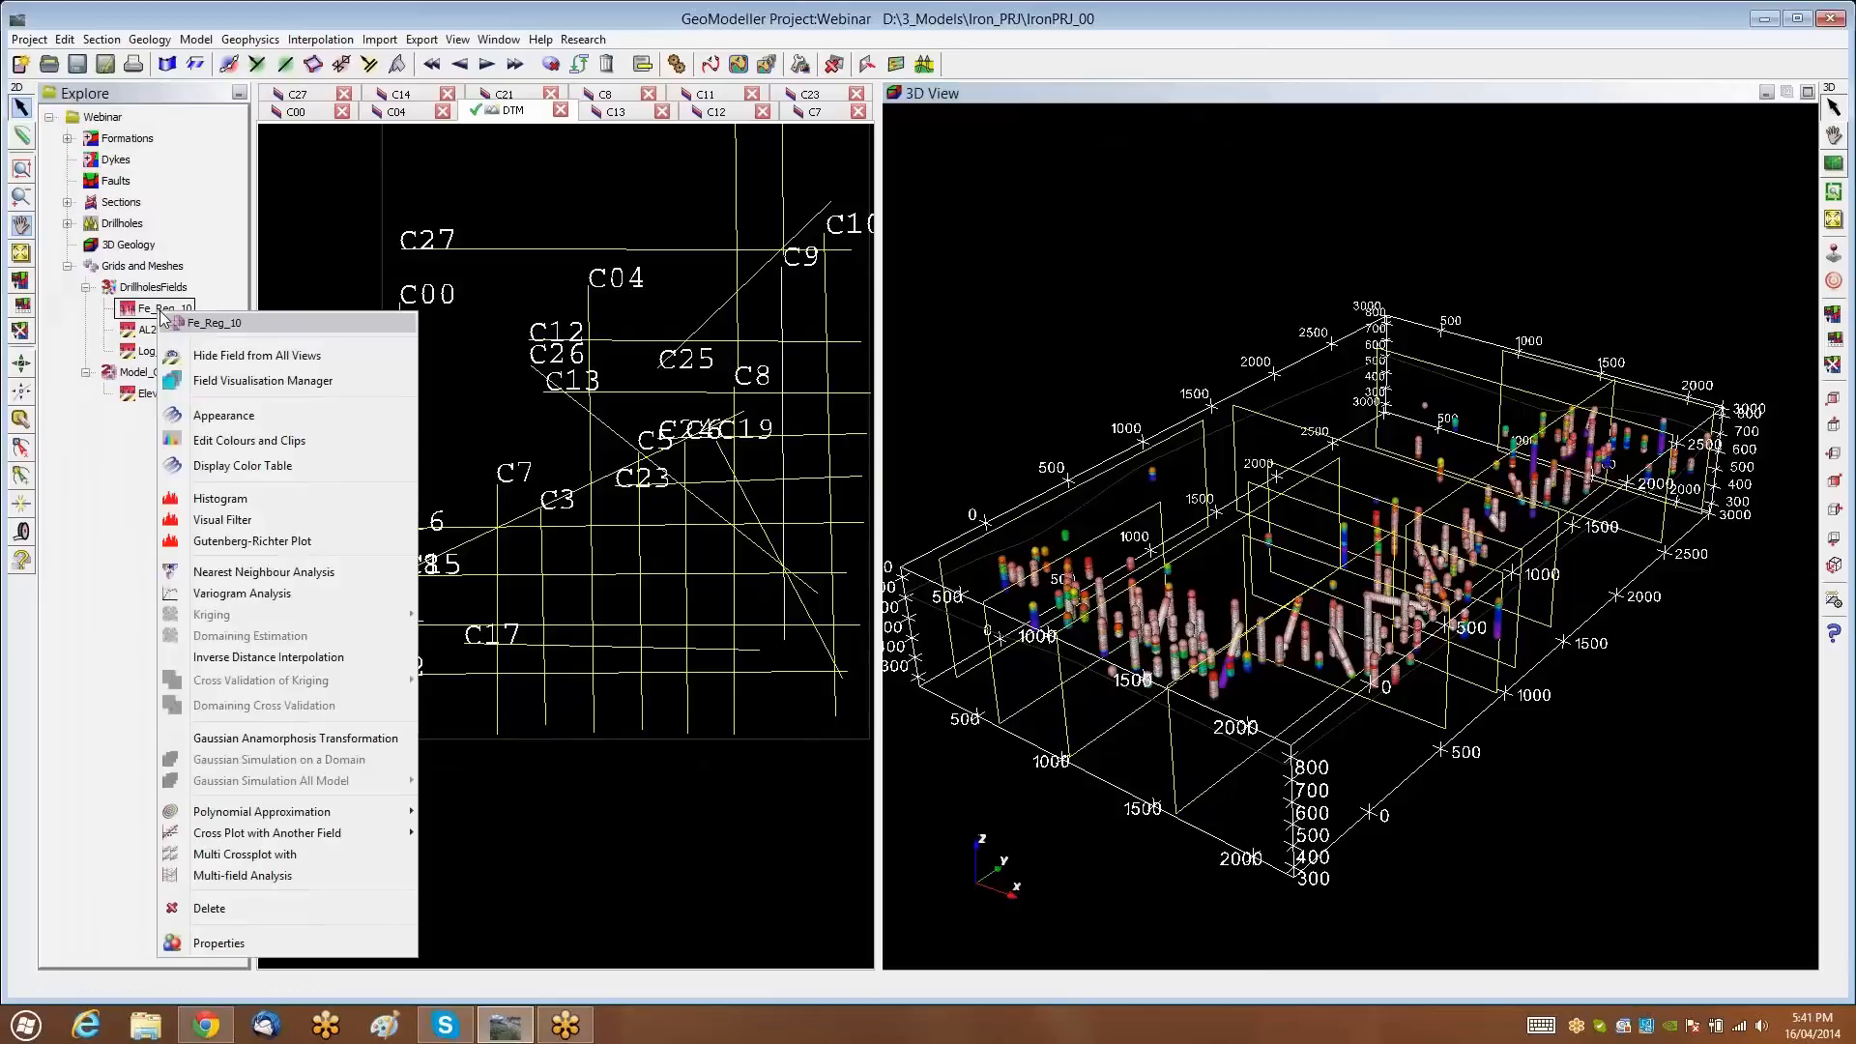
click(249, 441)
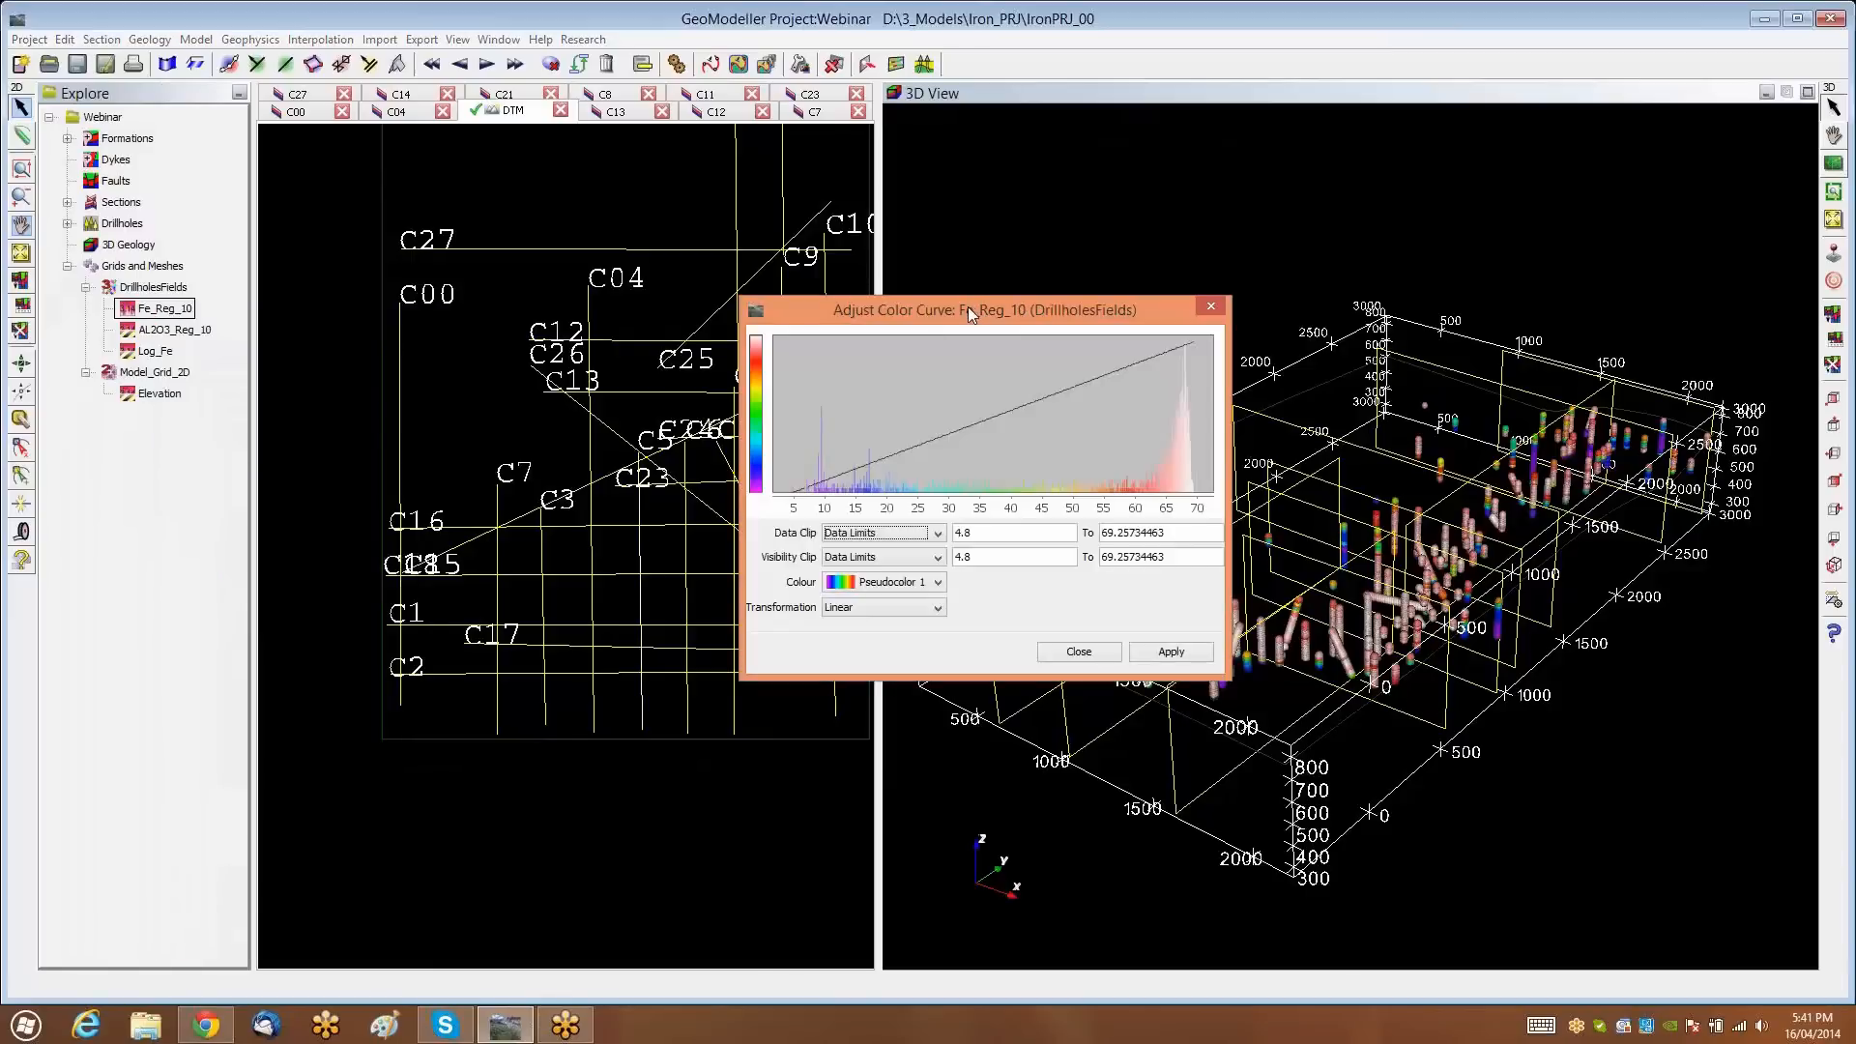
drag(966, 306, 615, 243)
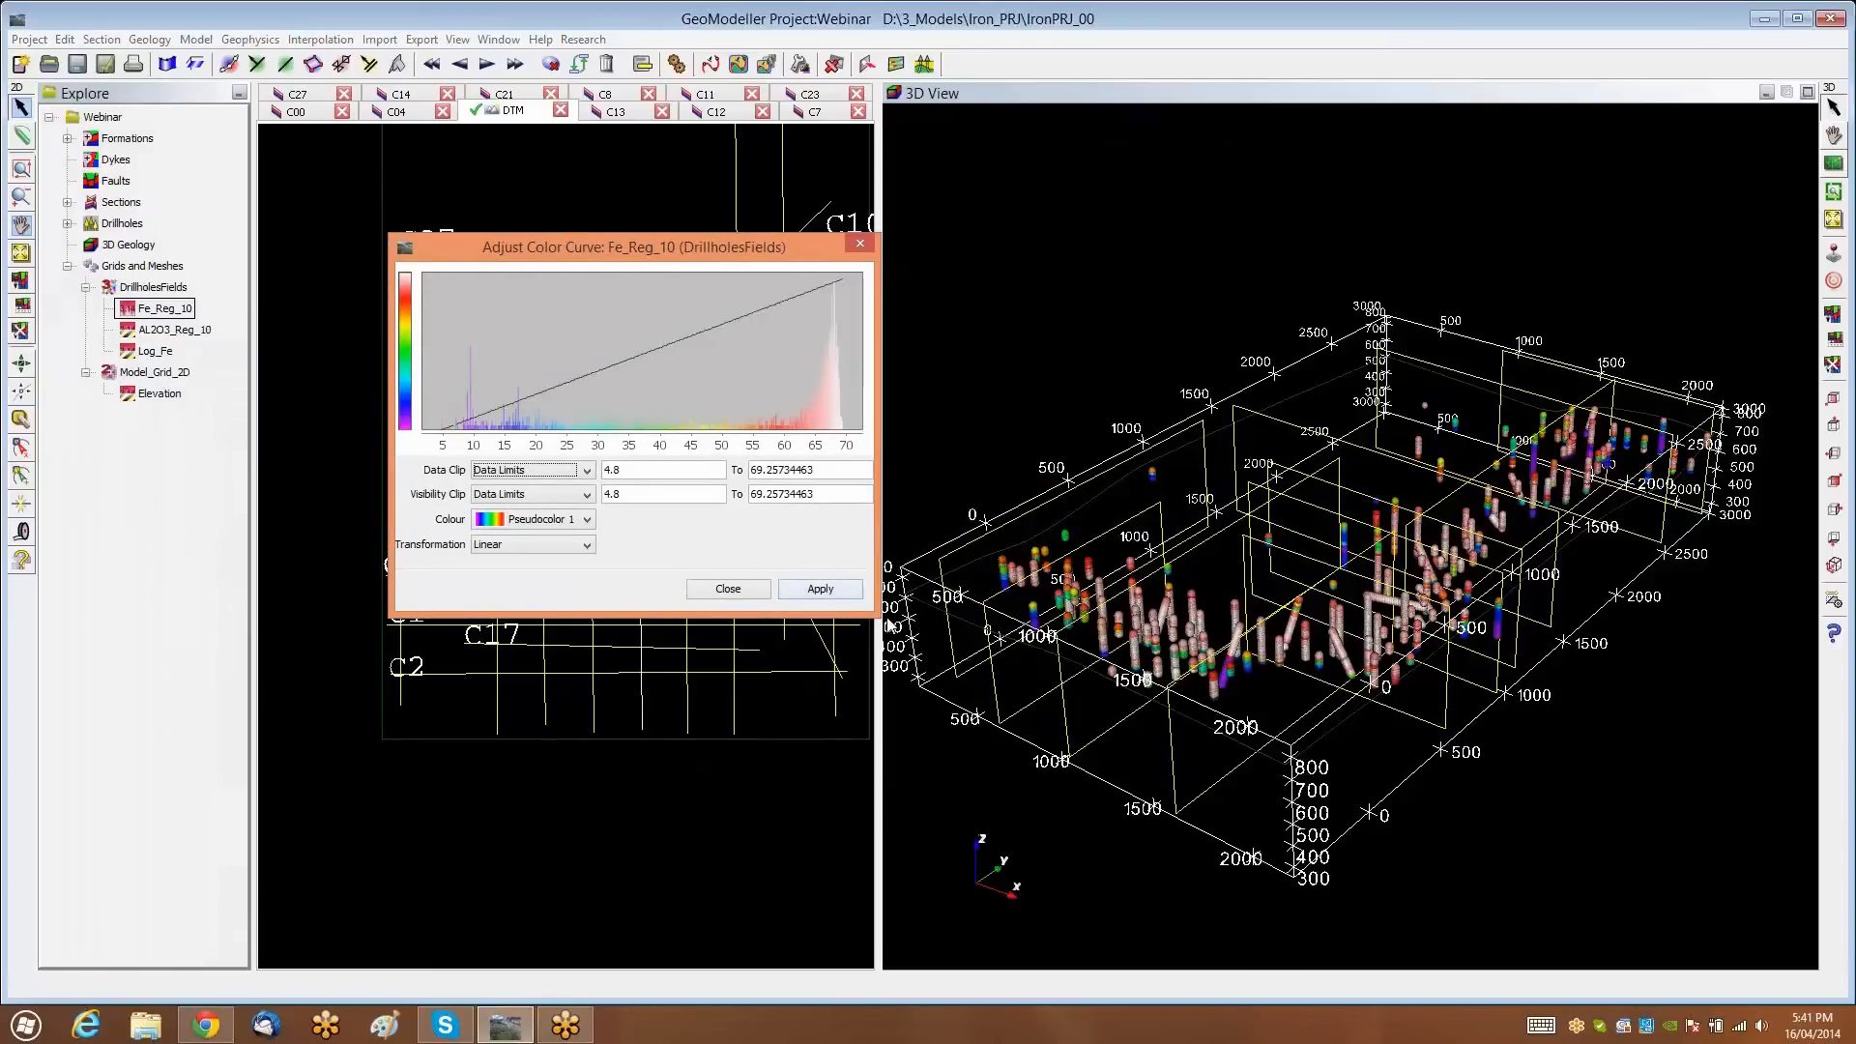
drag(876, 612, 1169, 717)
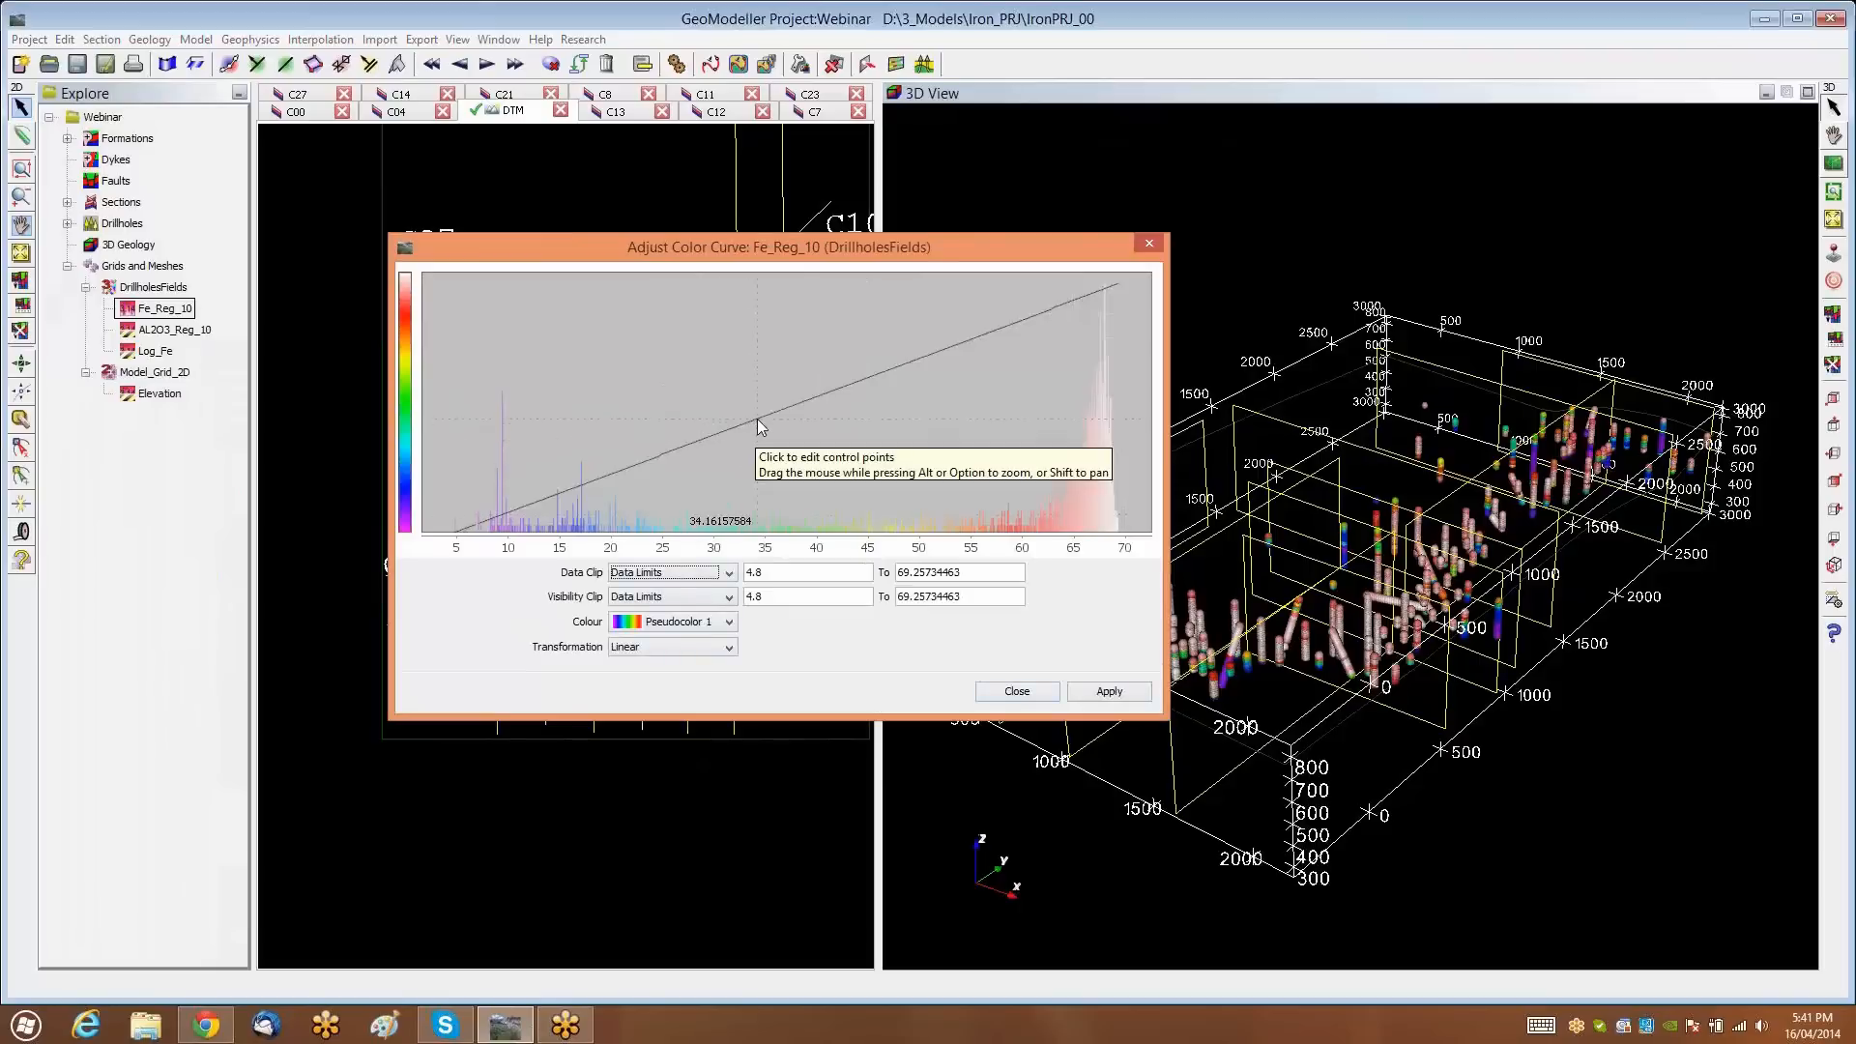
drag(757, 420, 1016, 476)
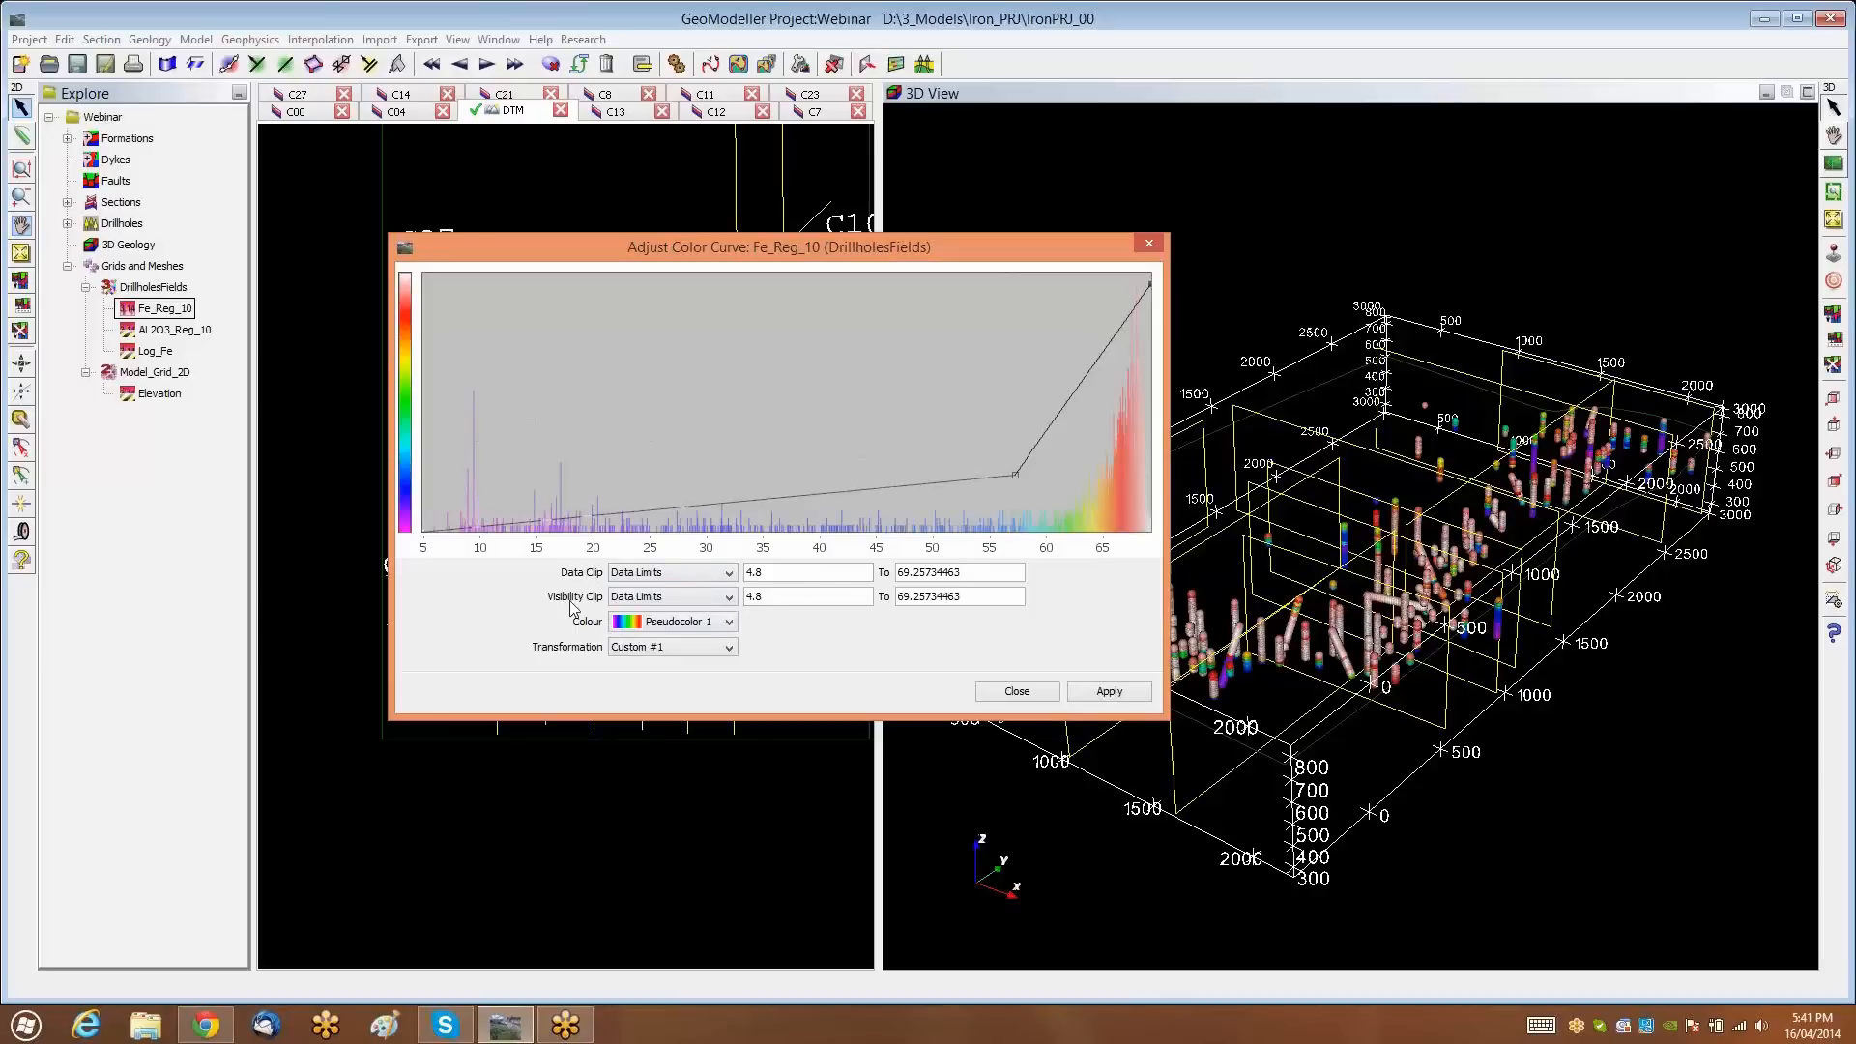
mouse_move(1011, 478)
drag(1011, 477, 913, 419)
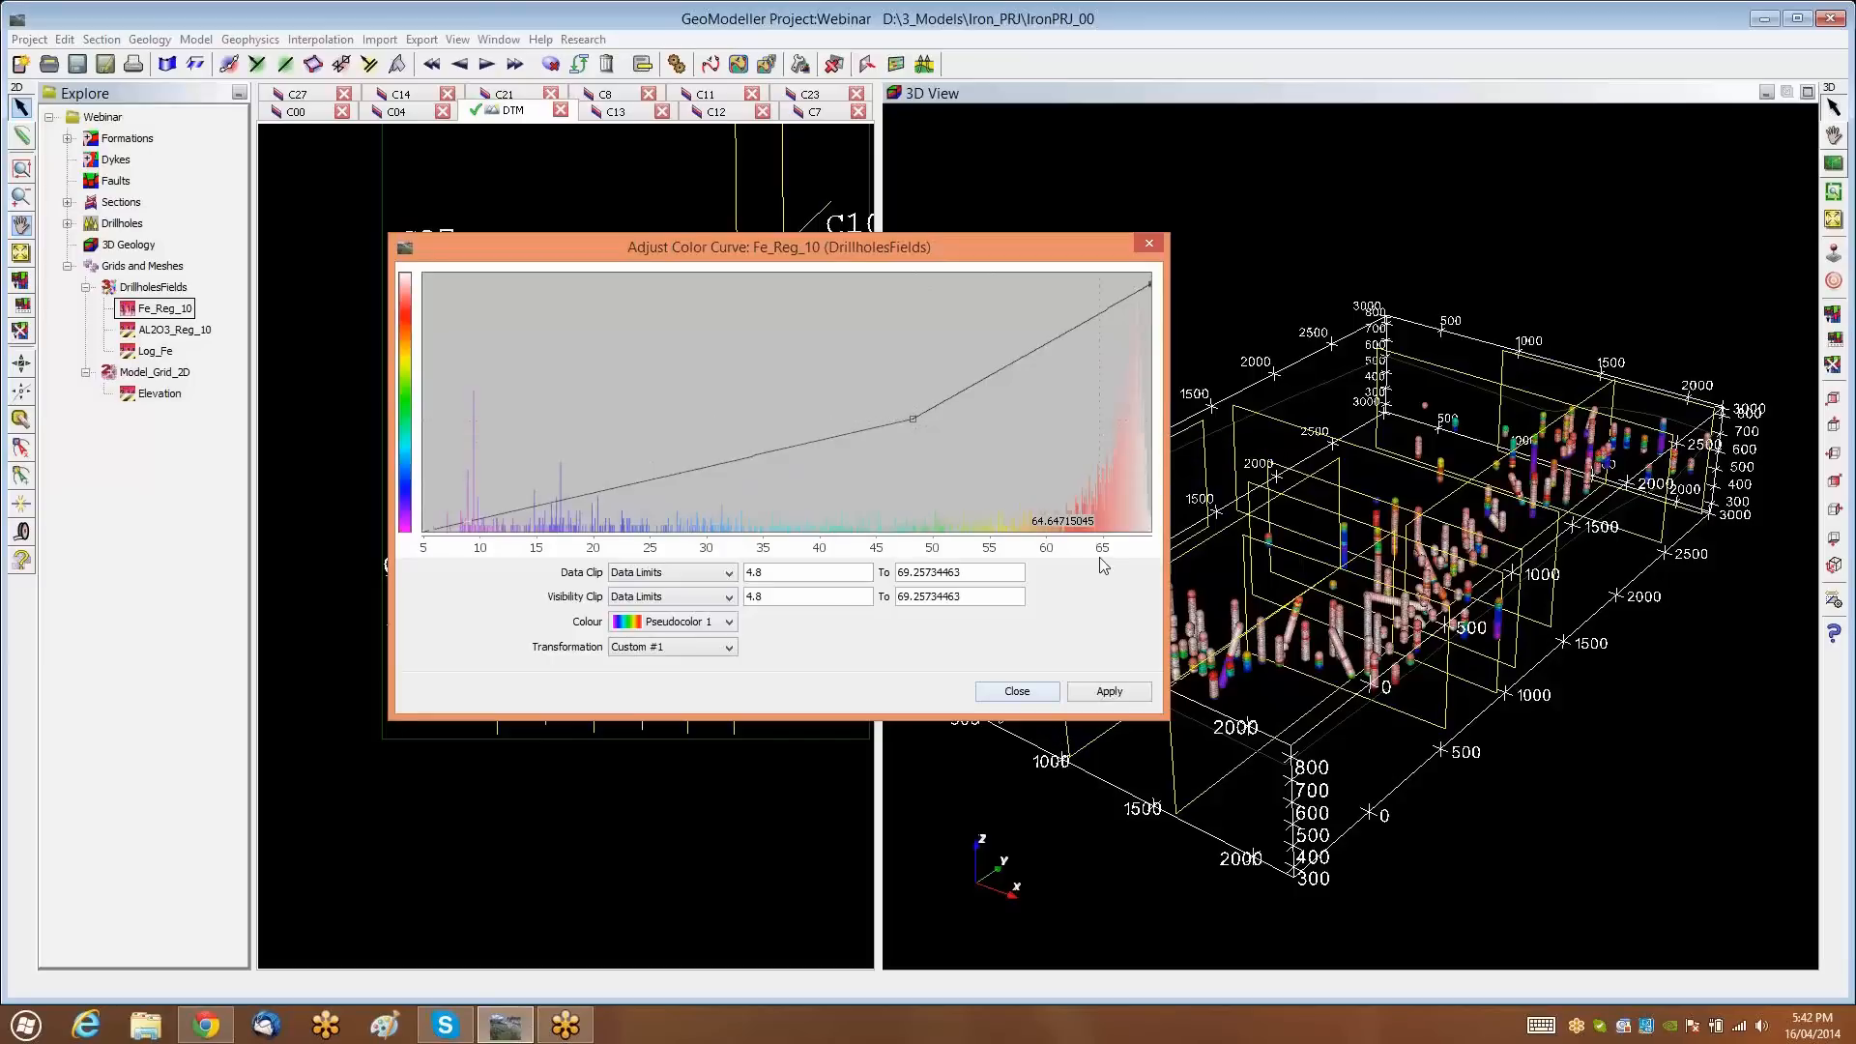
click(1107, 694)
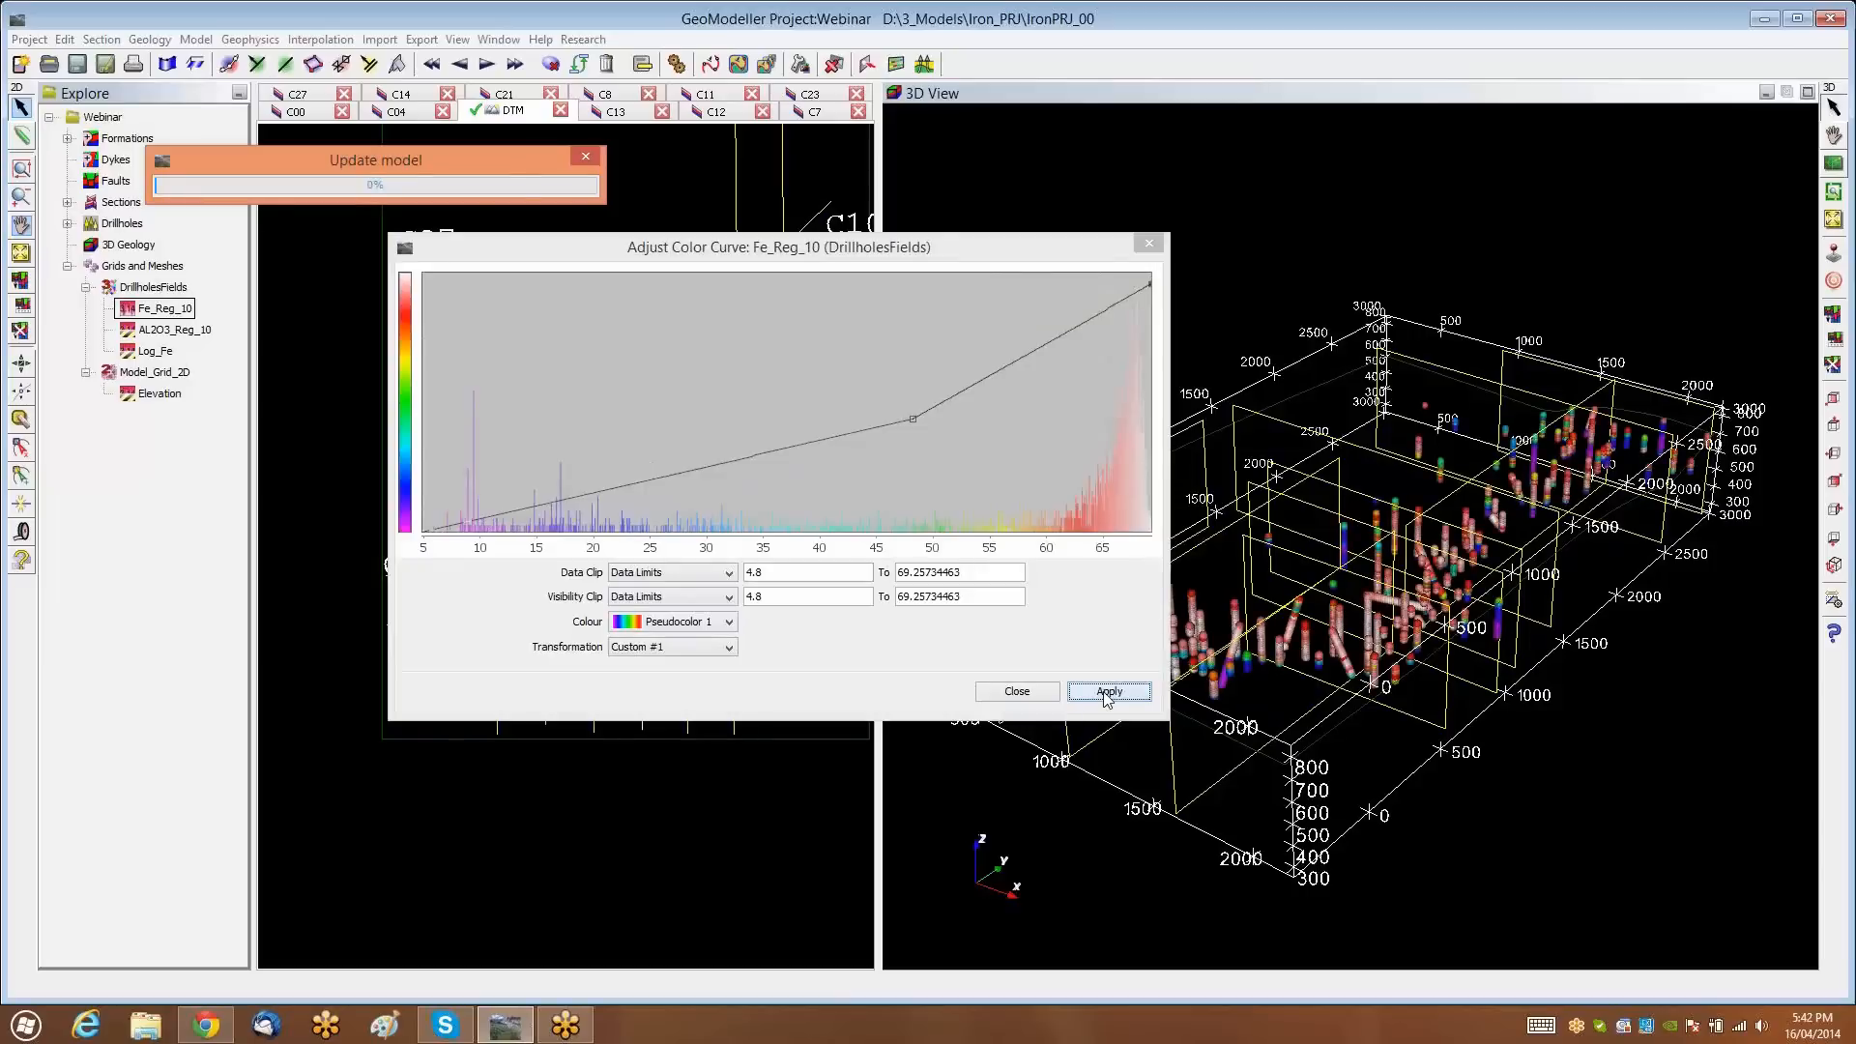
click(1016, 691)
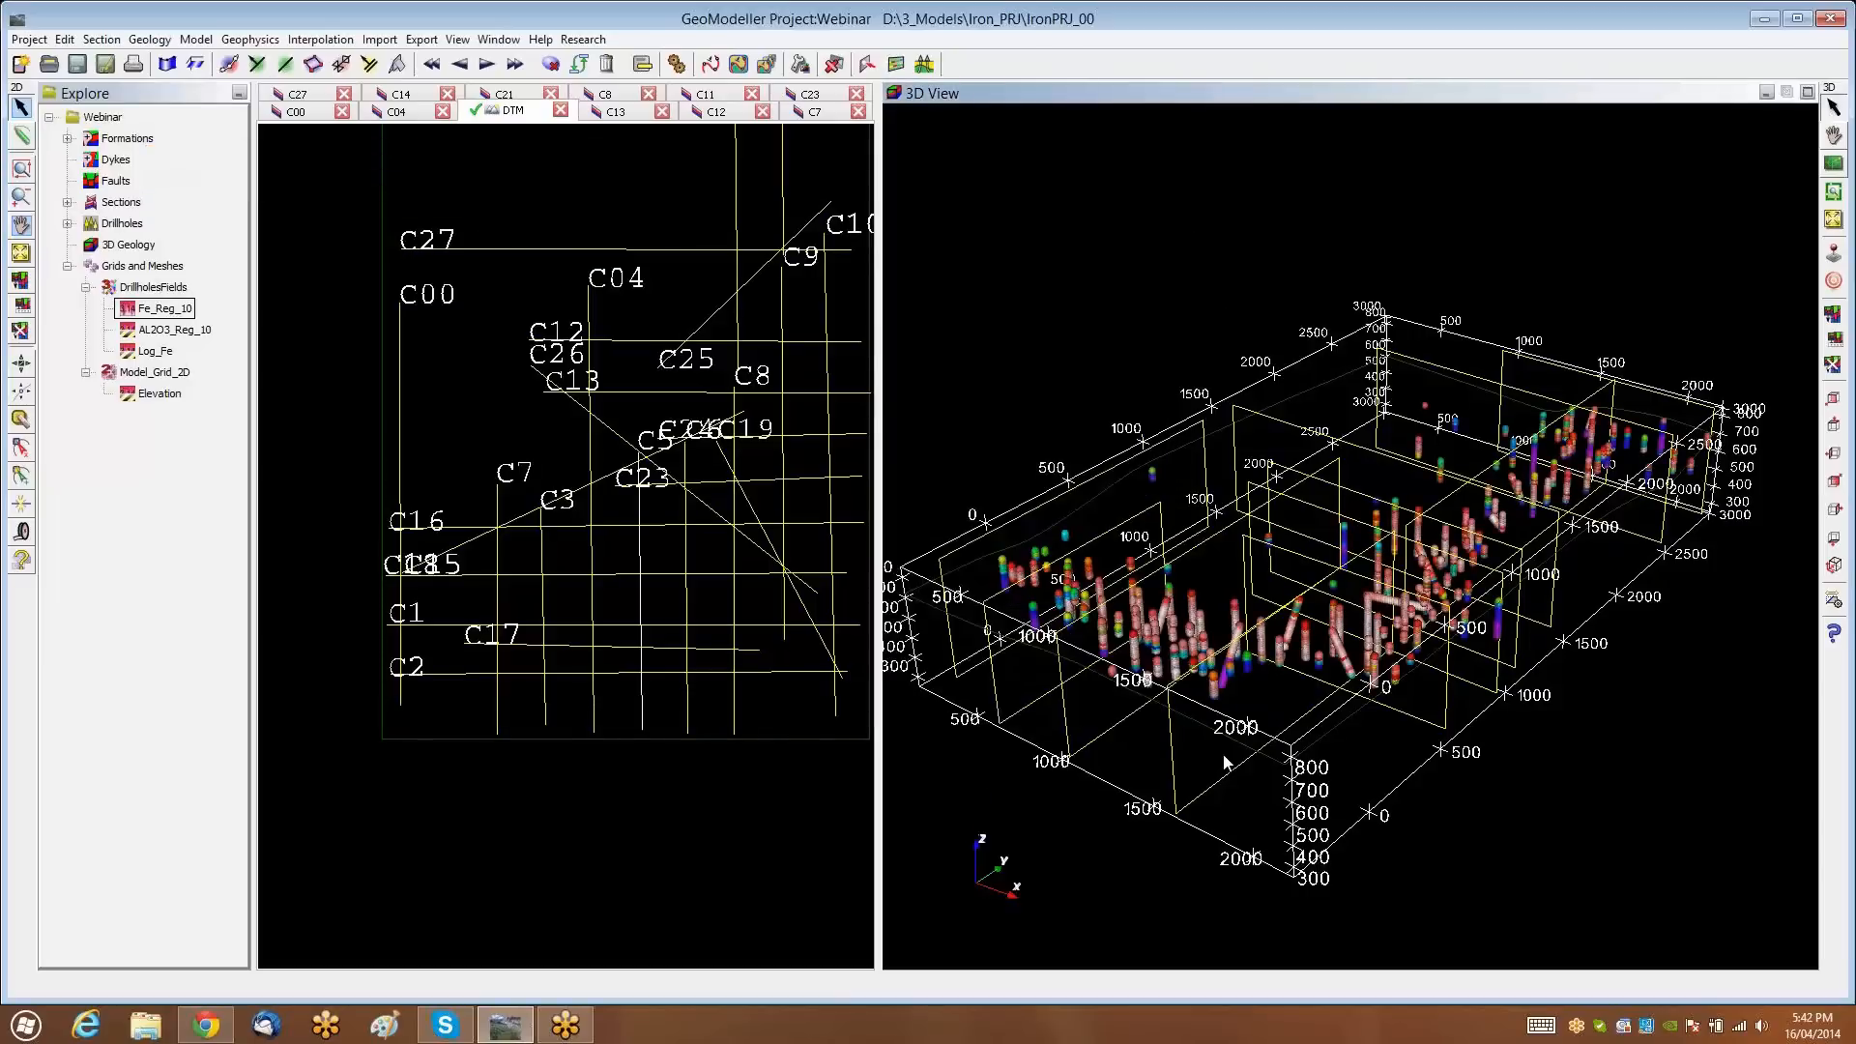
Examine the recoloured Fe_Reg_10 drillhole values from several angles in a maximised 3D view, and restore the window layout
drag(1224, 756, 1234, 841)
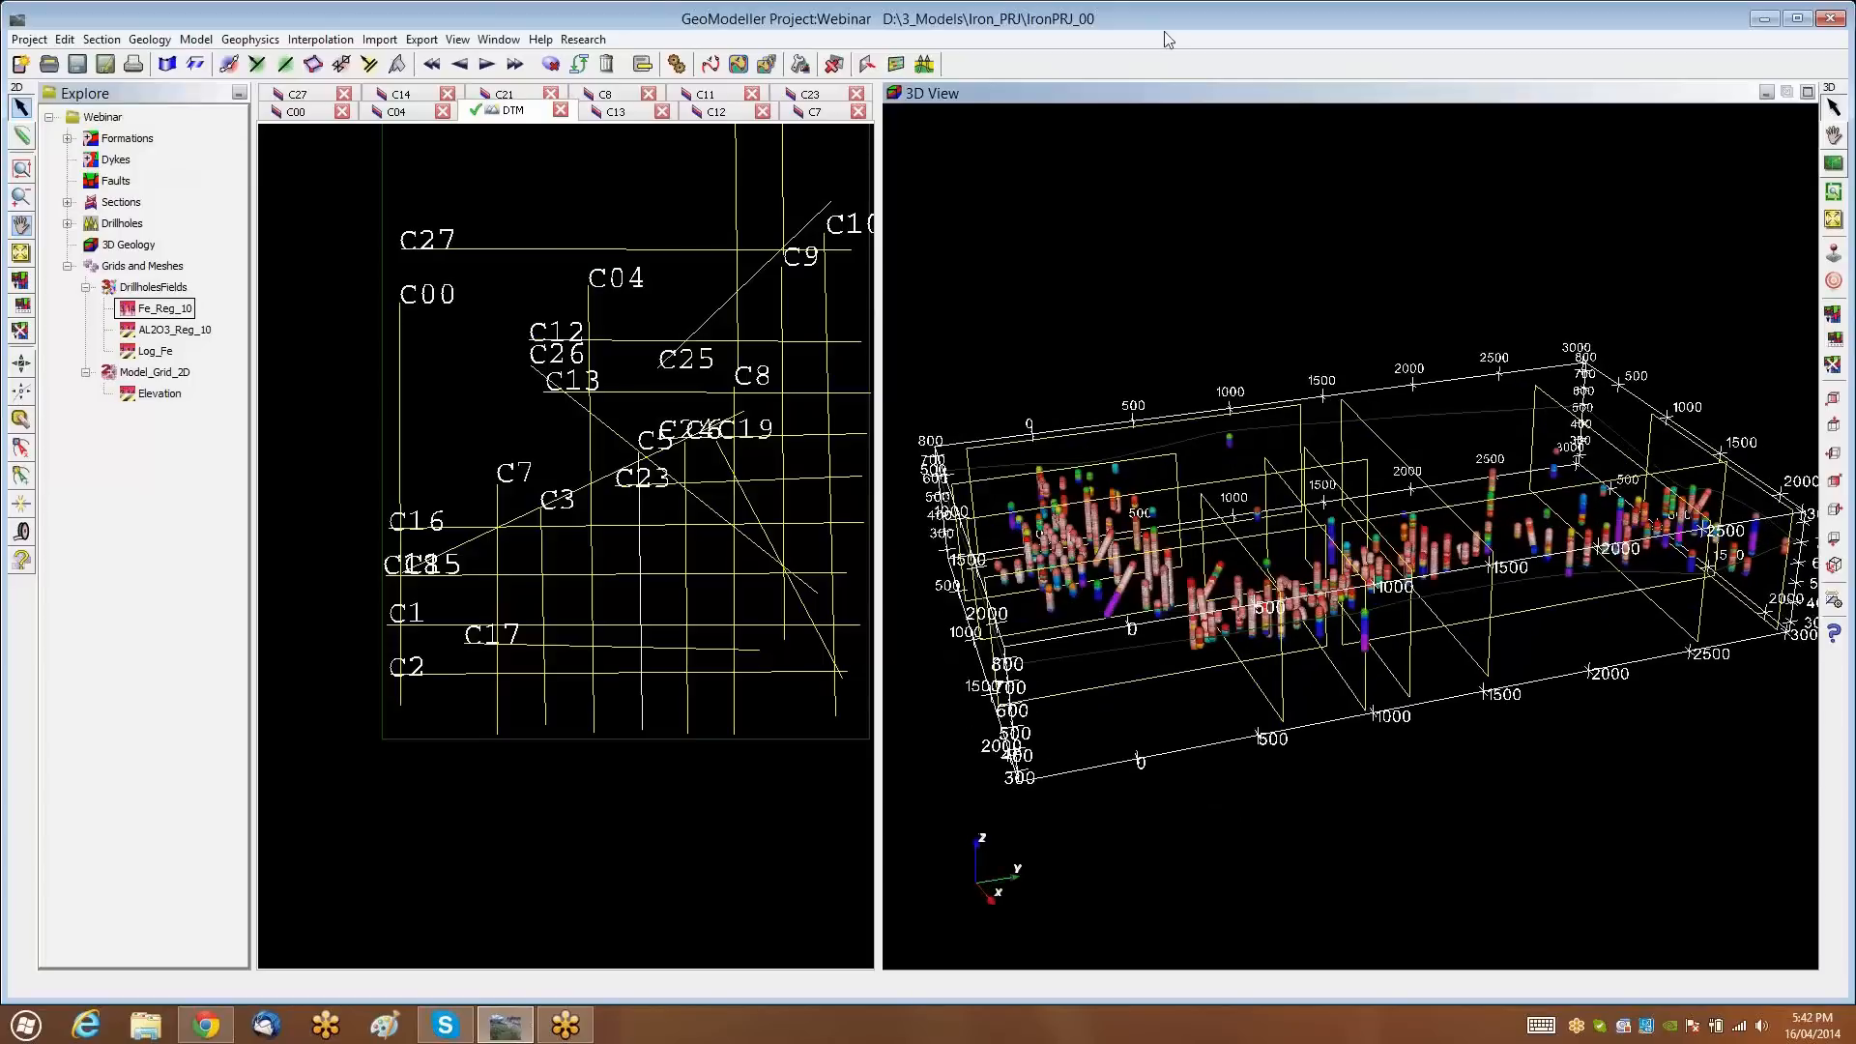
double_click(1211, 100)
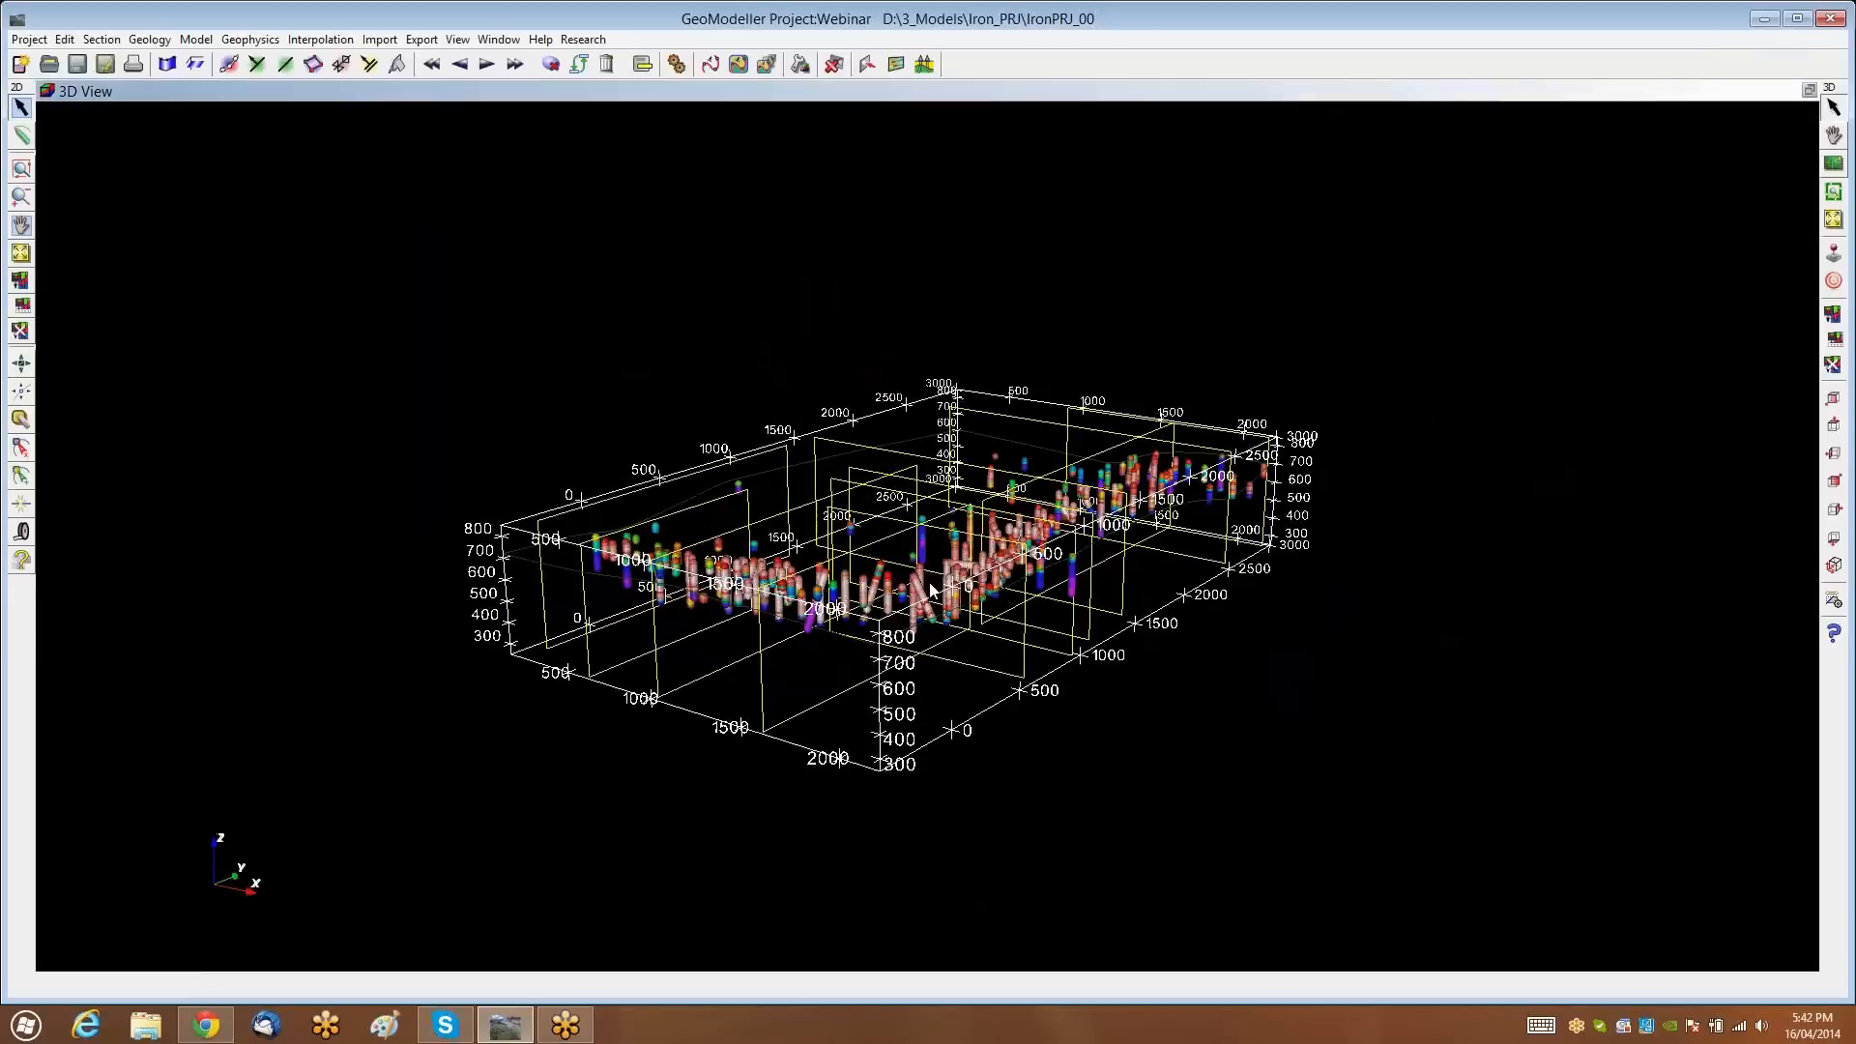
scroll(931, 590, up, 5)
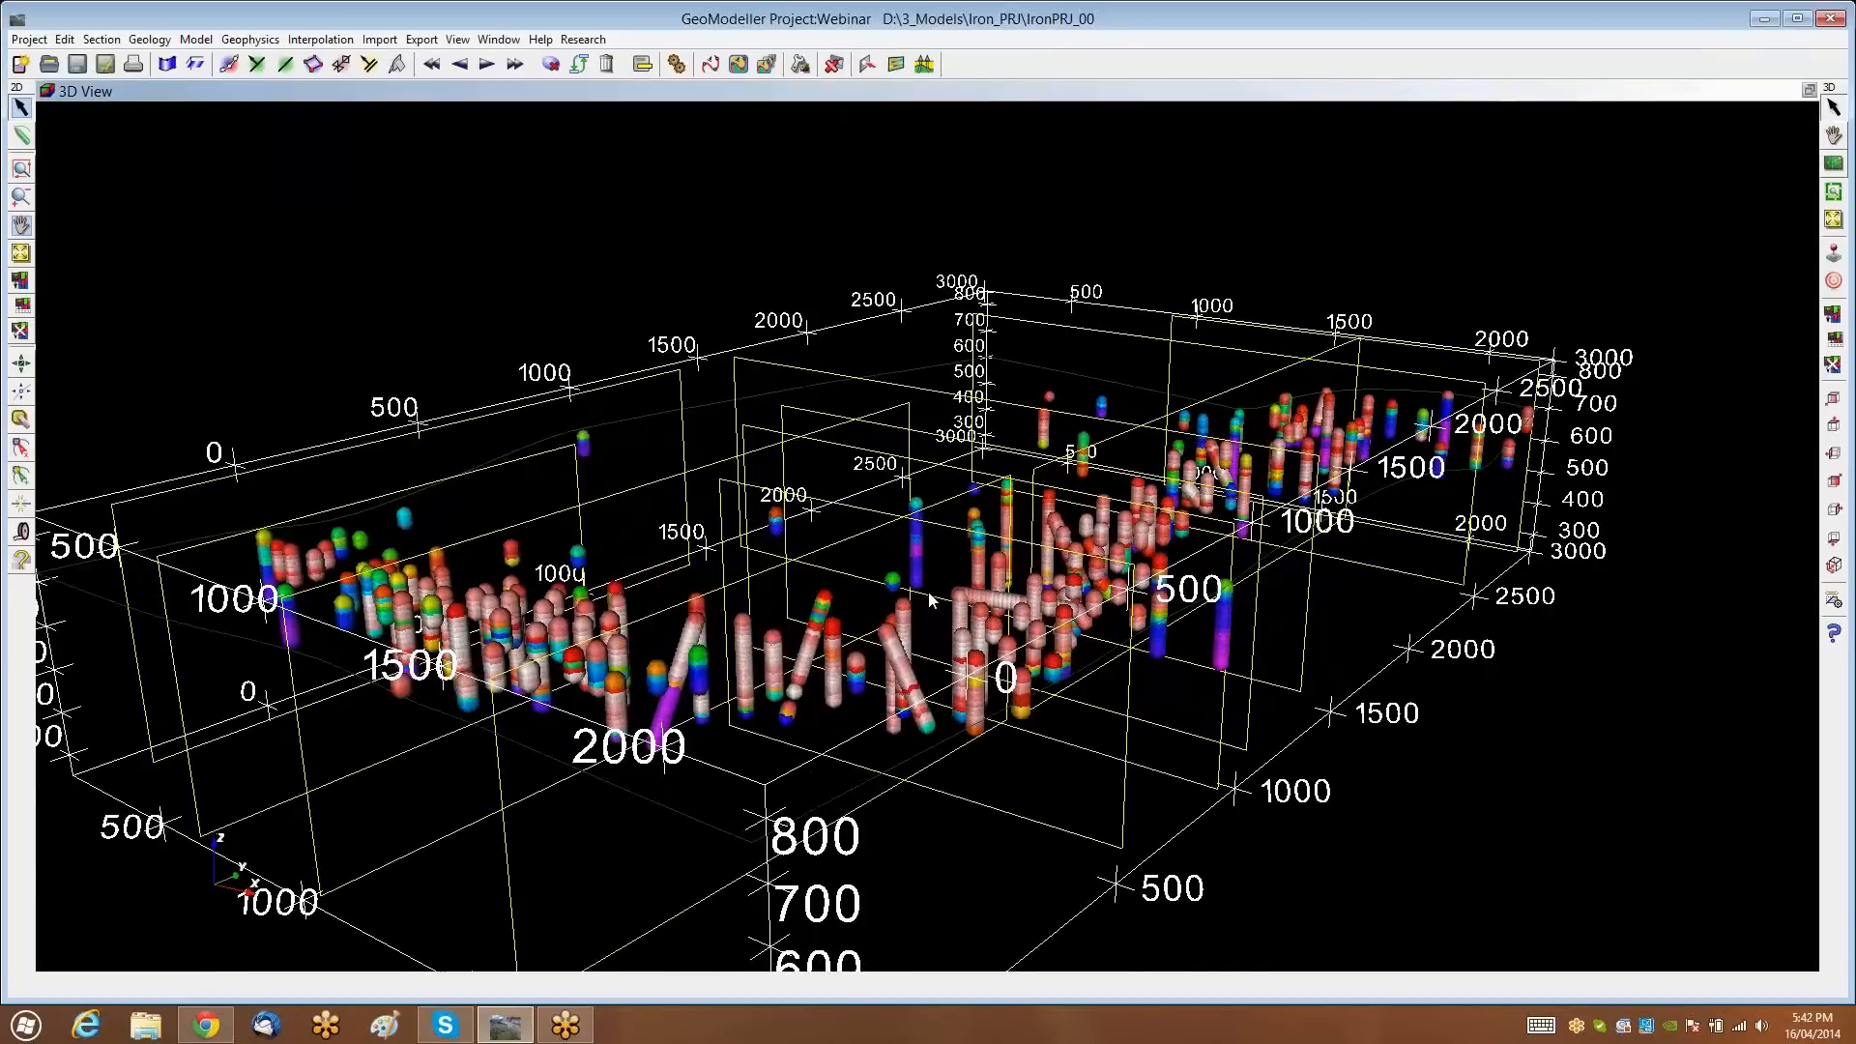
scroll(930, 600, up, 1)
drag(1102, 595, 797, 797)
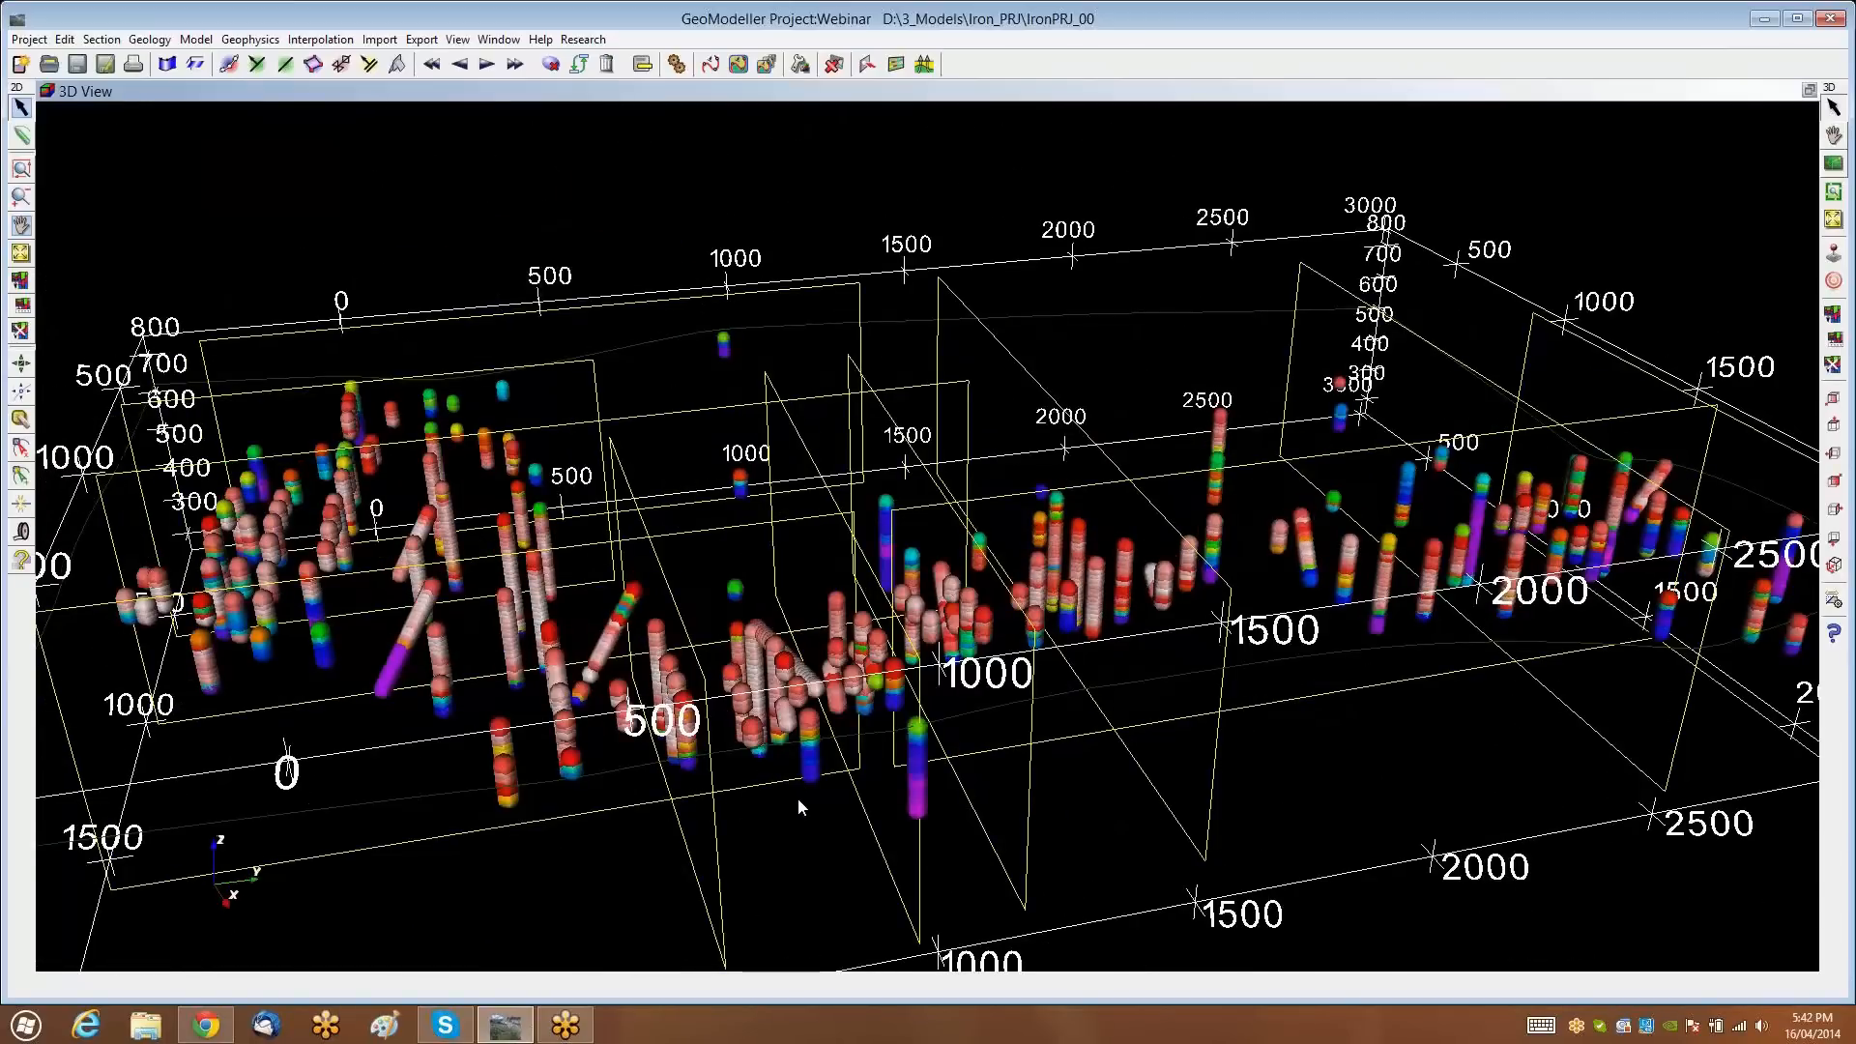
scroll(799, 799, down, 1)
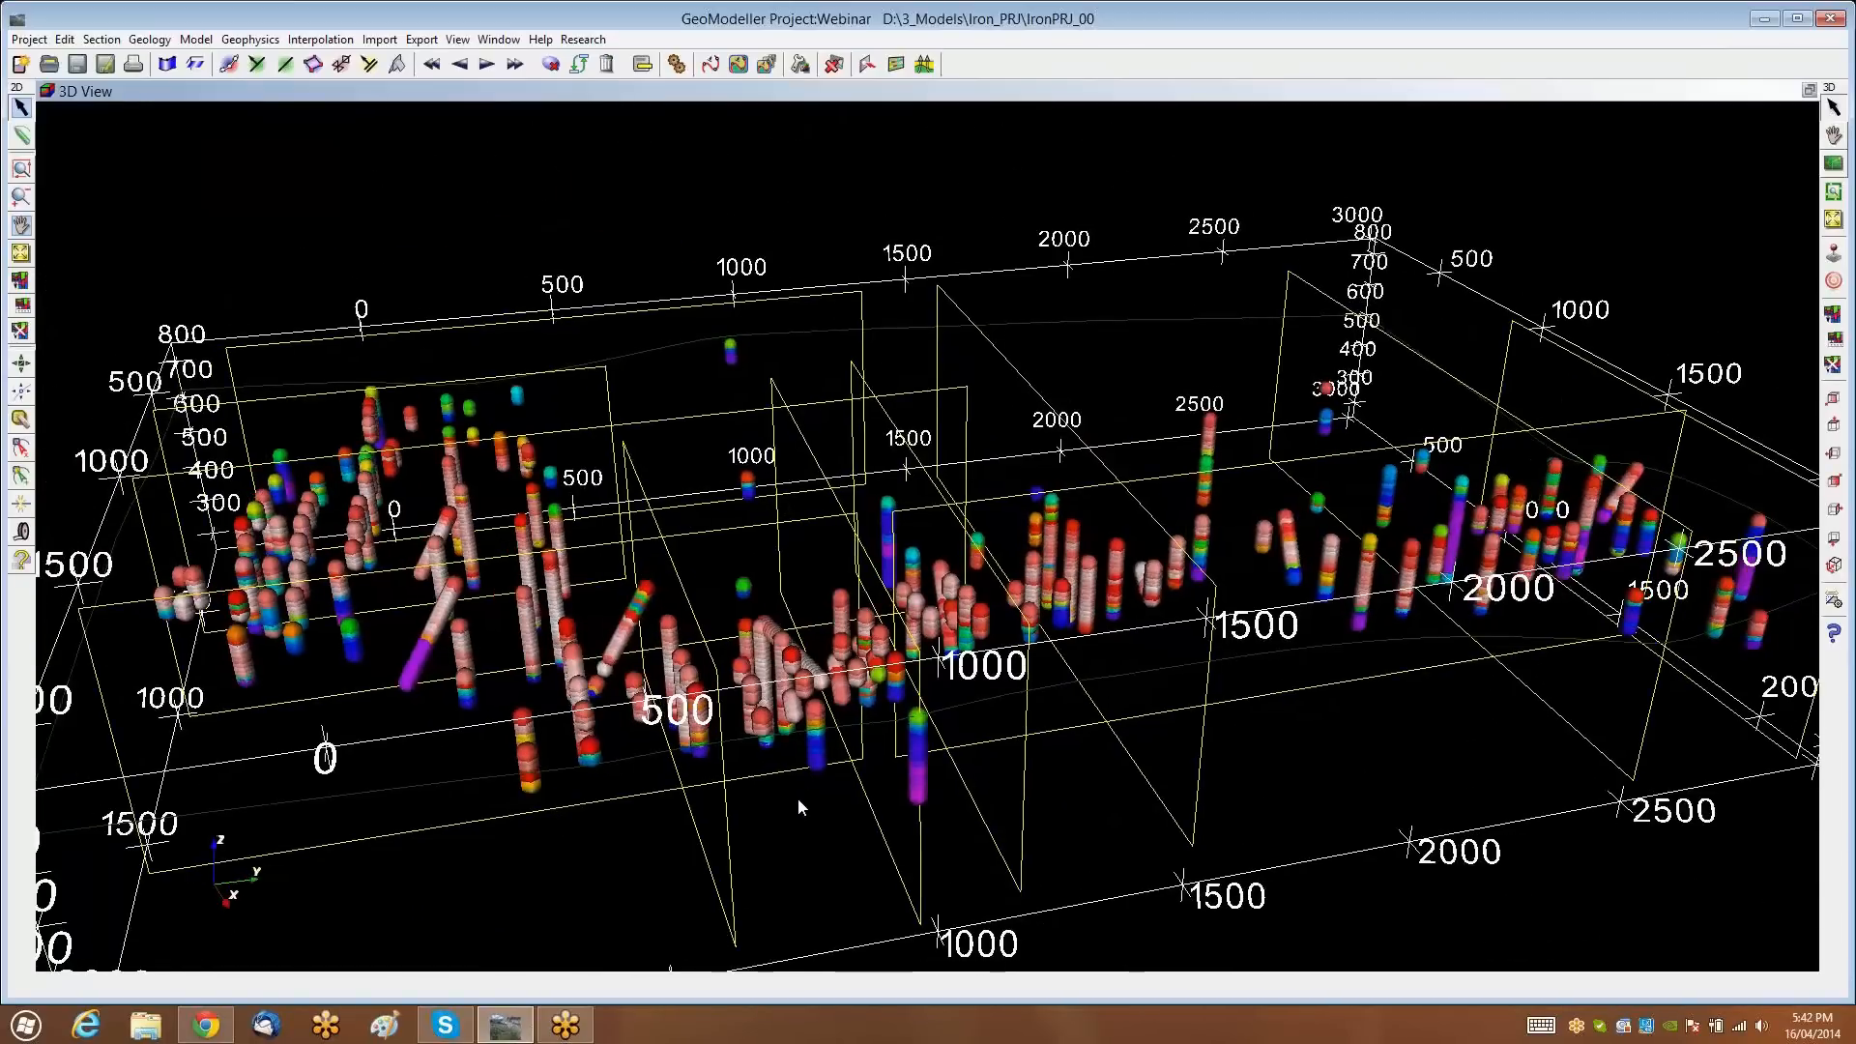
double_click(868, 95)
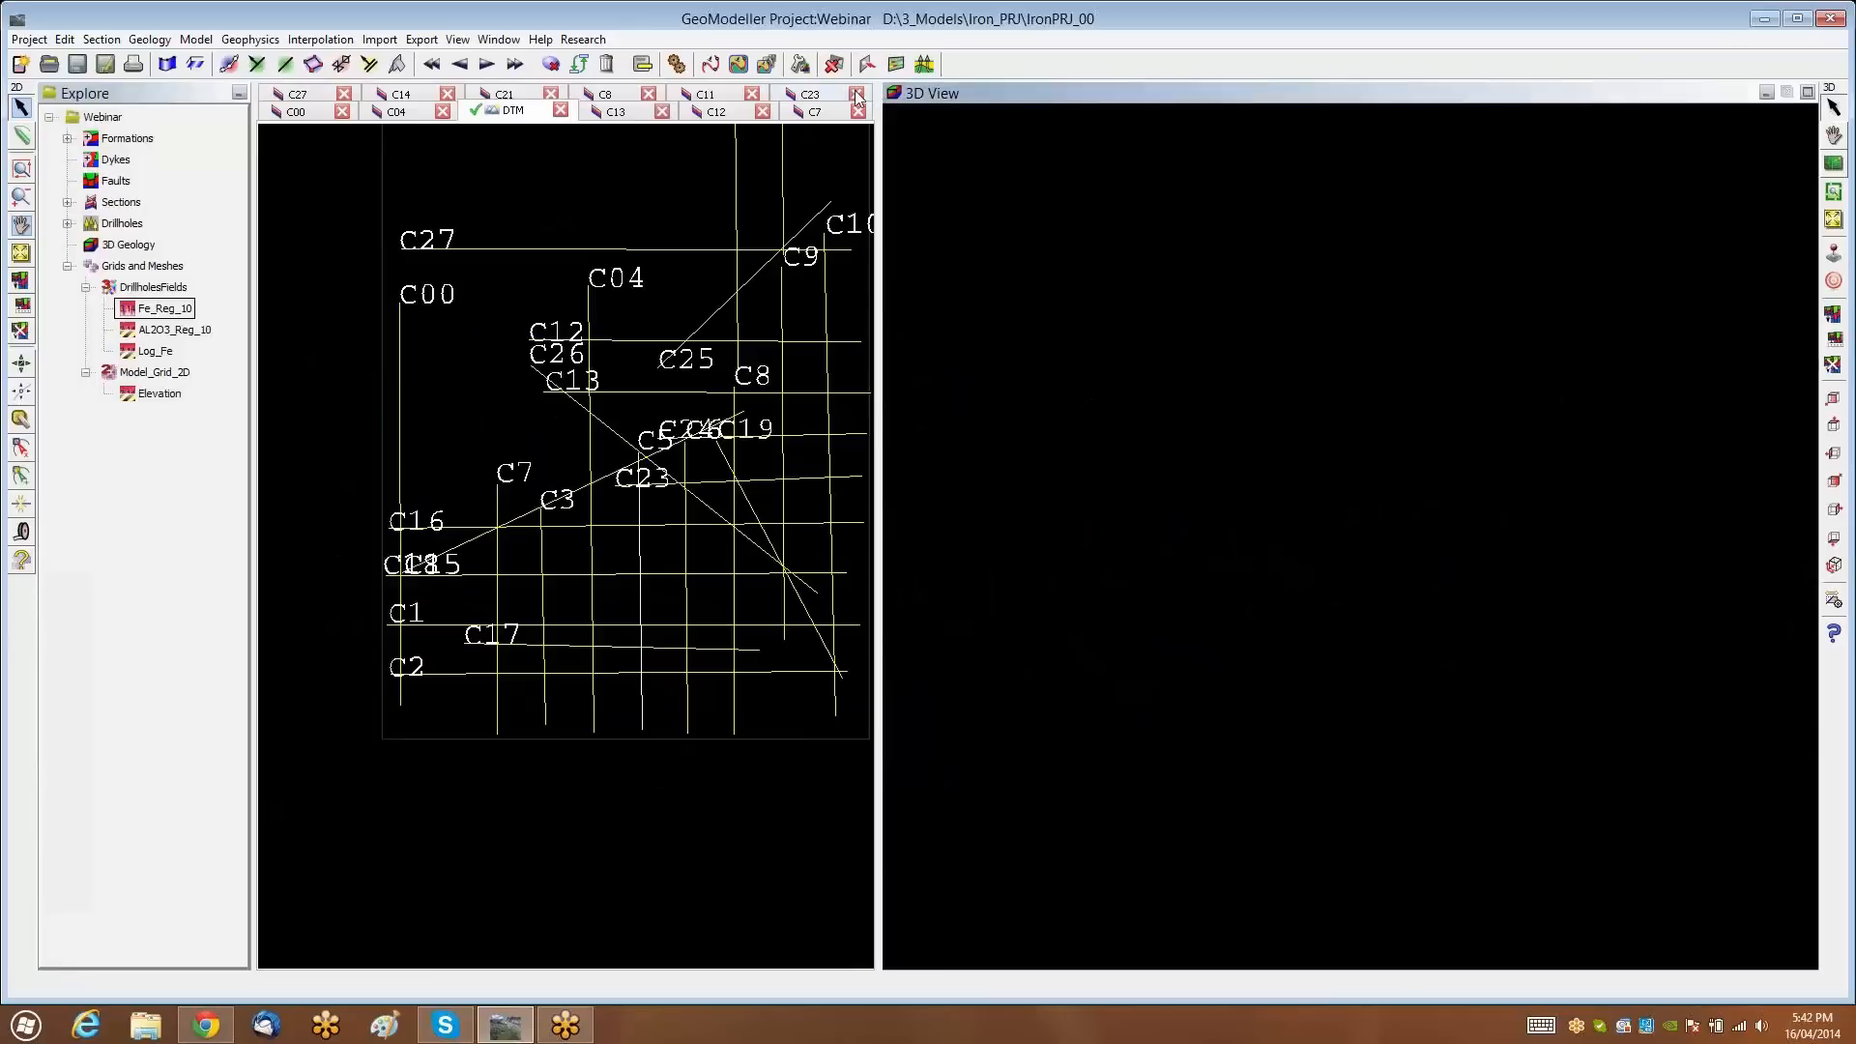
Display the Fe_Reg_10 color table beside the 3D view to compare its values with the drillhole colours, and close it
right_click(171, 313)
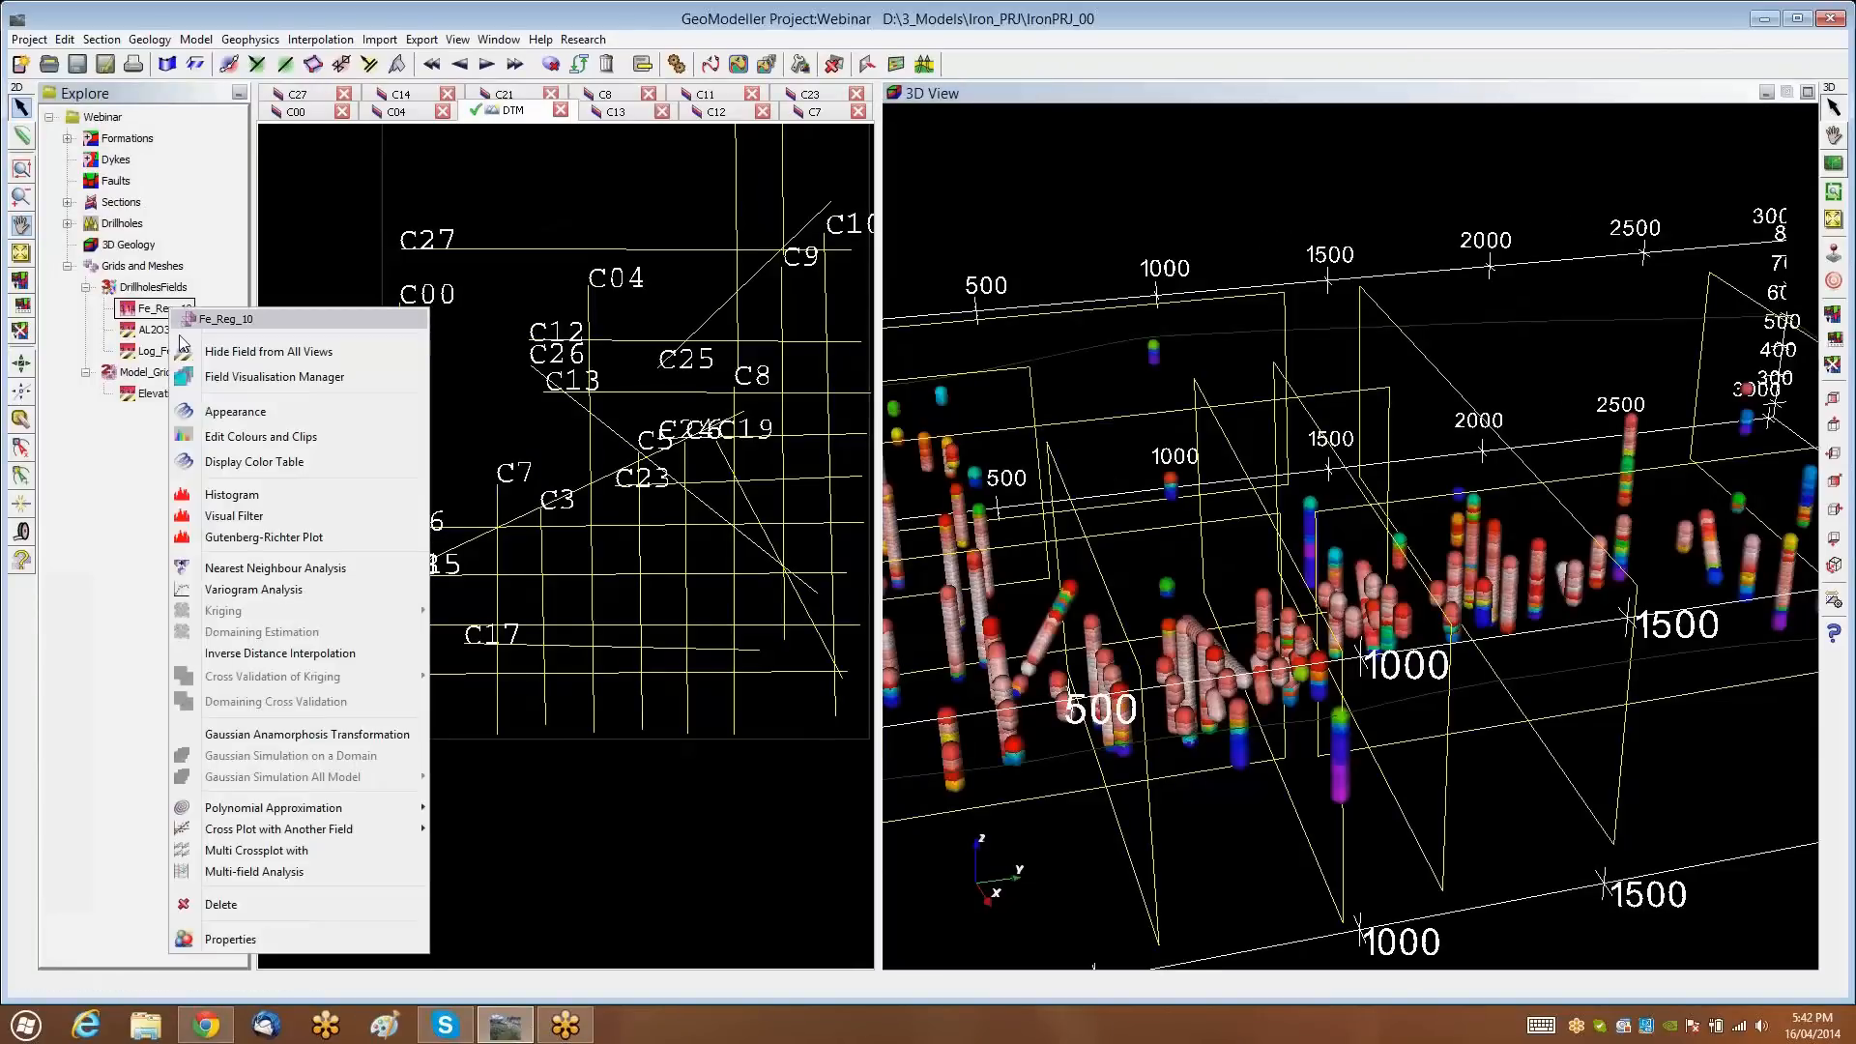
click(270, 462)
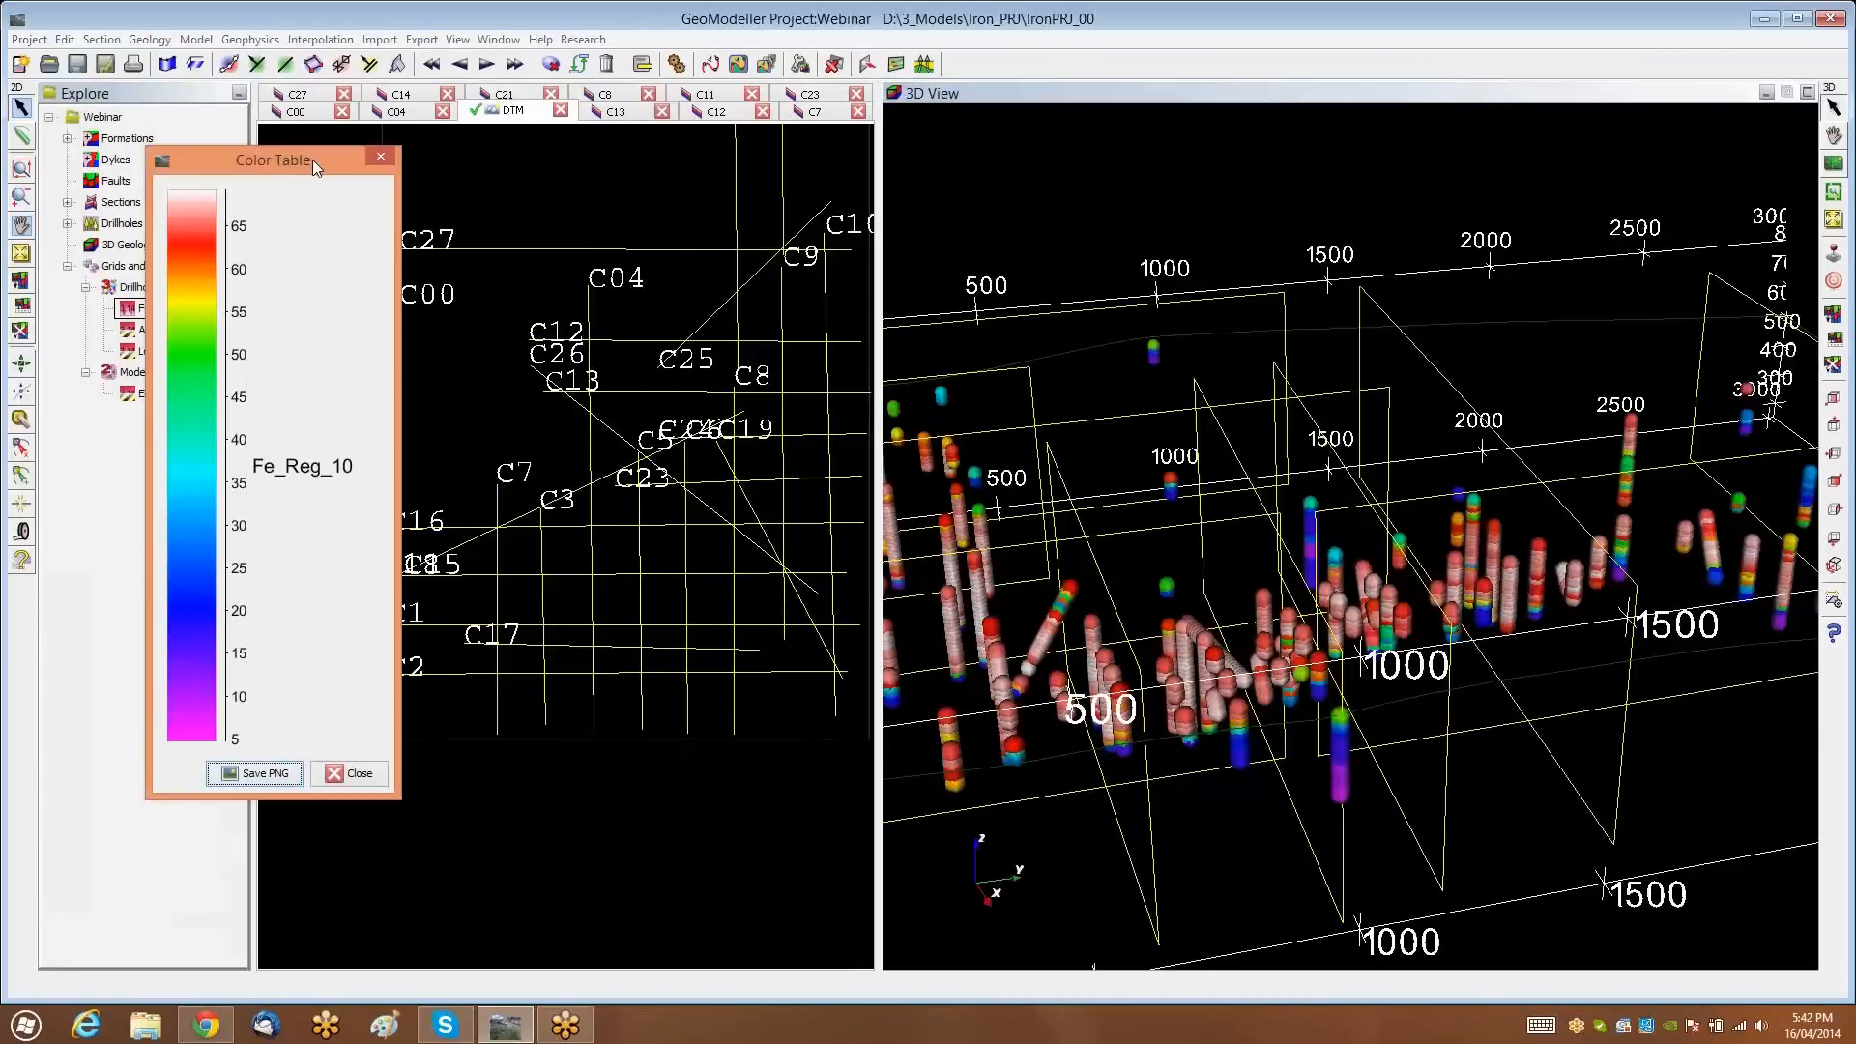
drag(311, 159, 791, 191)
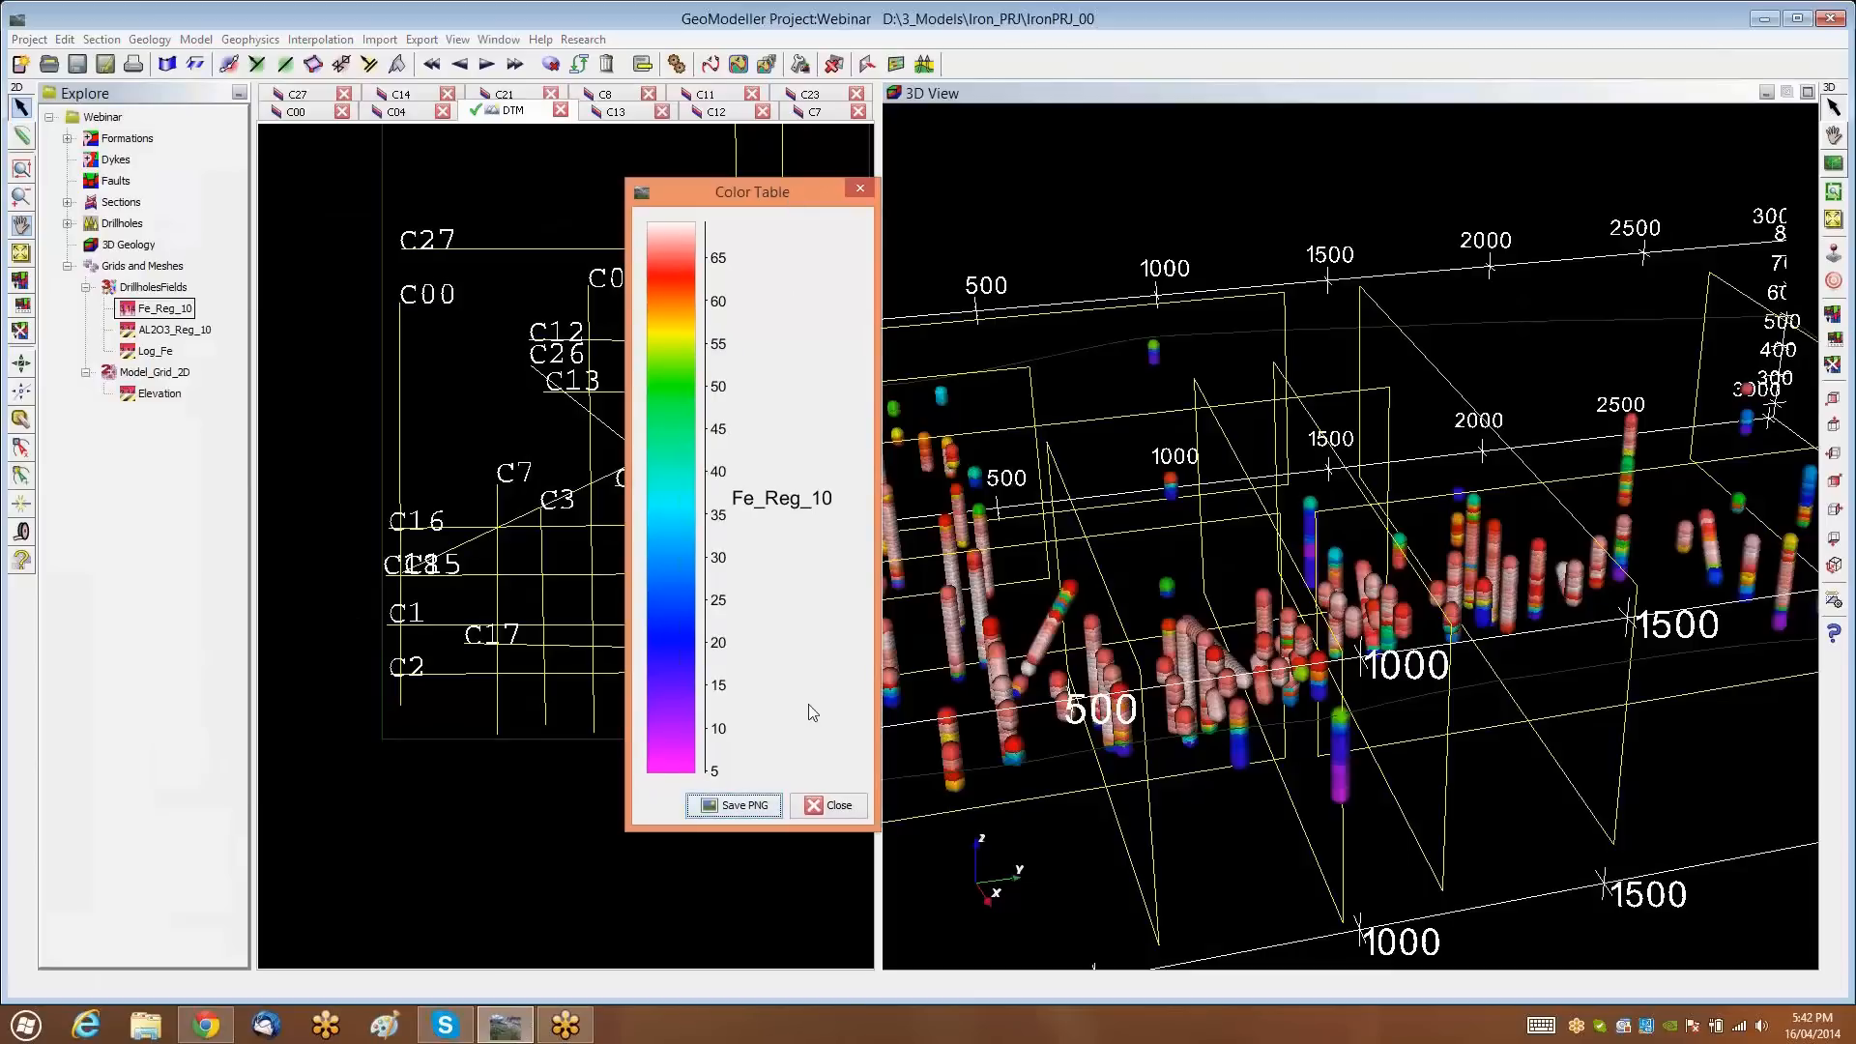
click(837, 805)
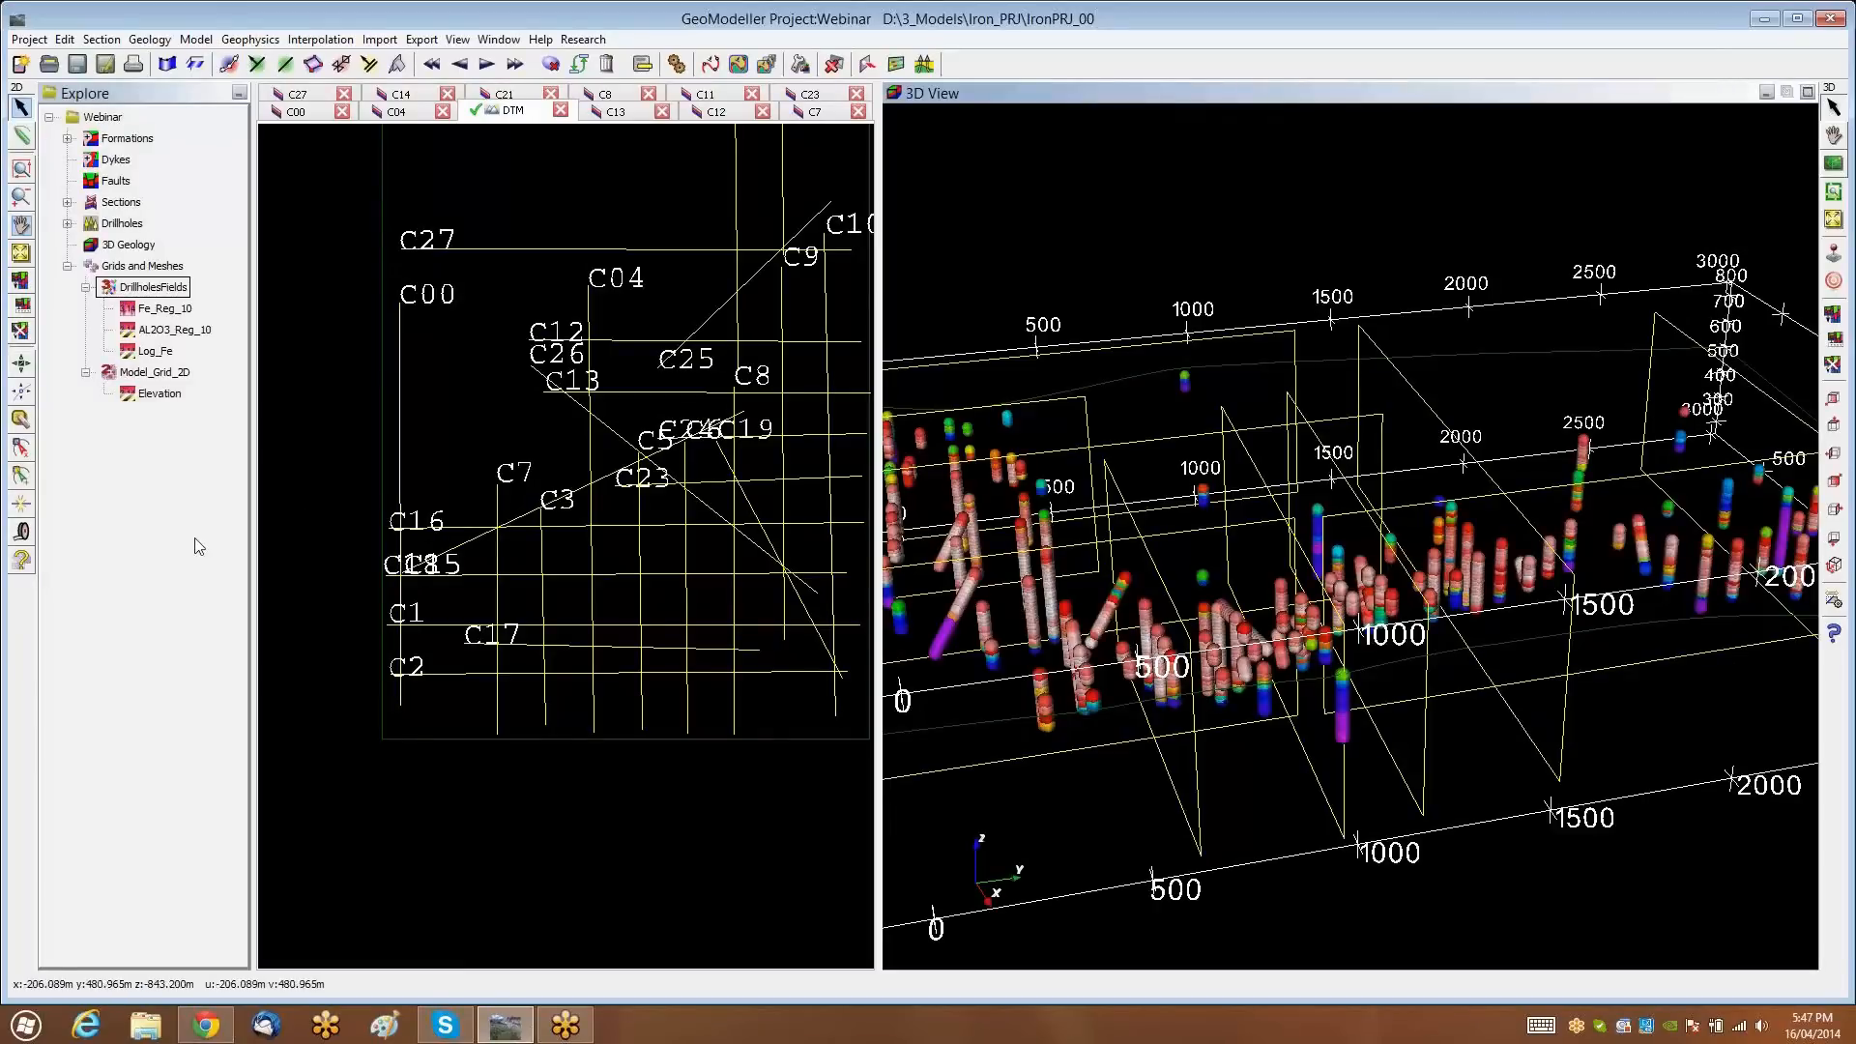
Start an Inverse Distance Interpolation of the Log_Fe field into a new grid named Log_Fe
click(160, 354)
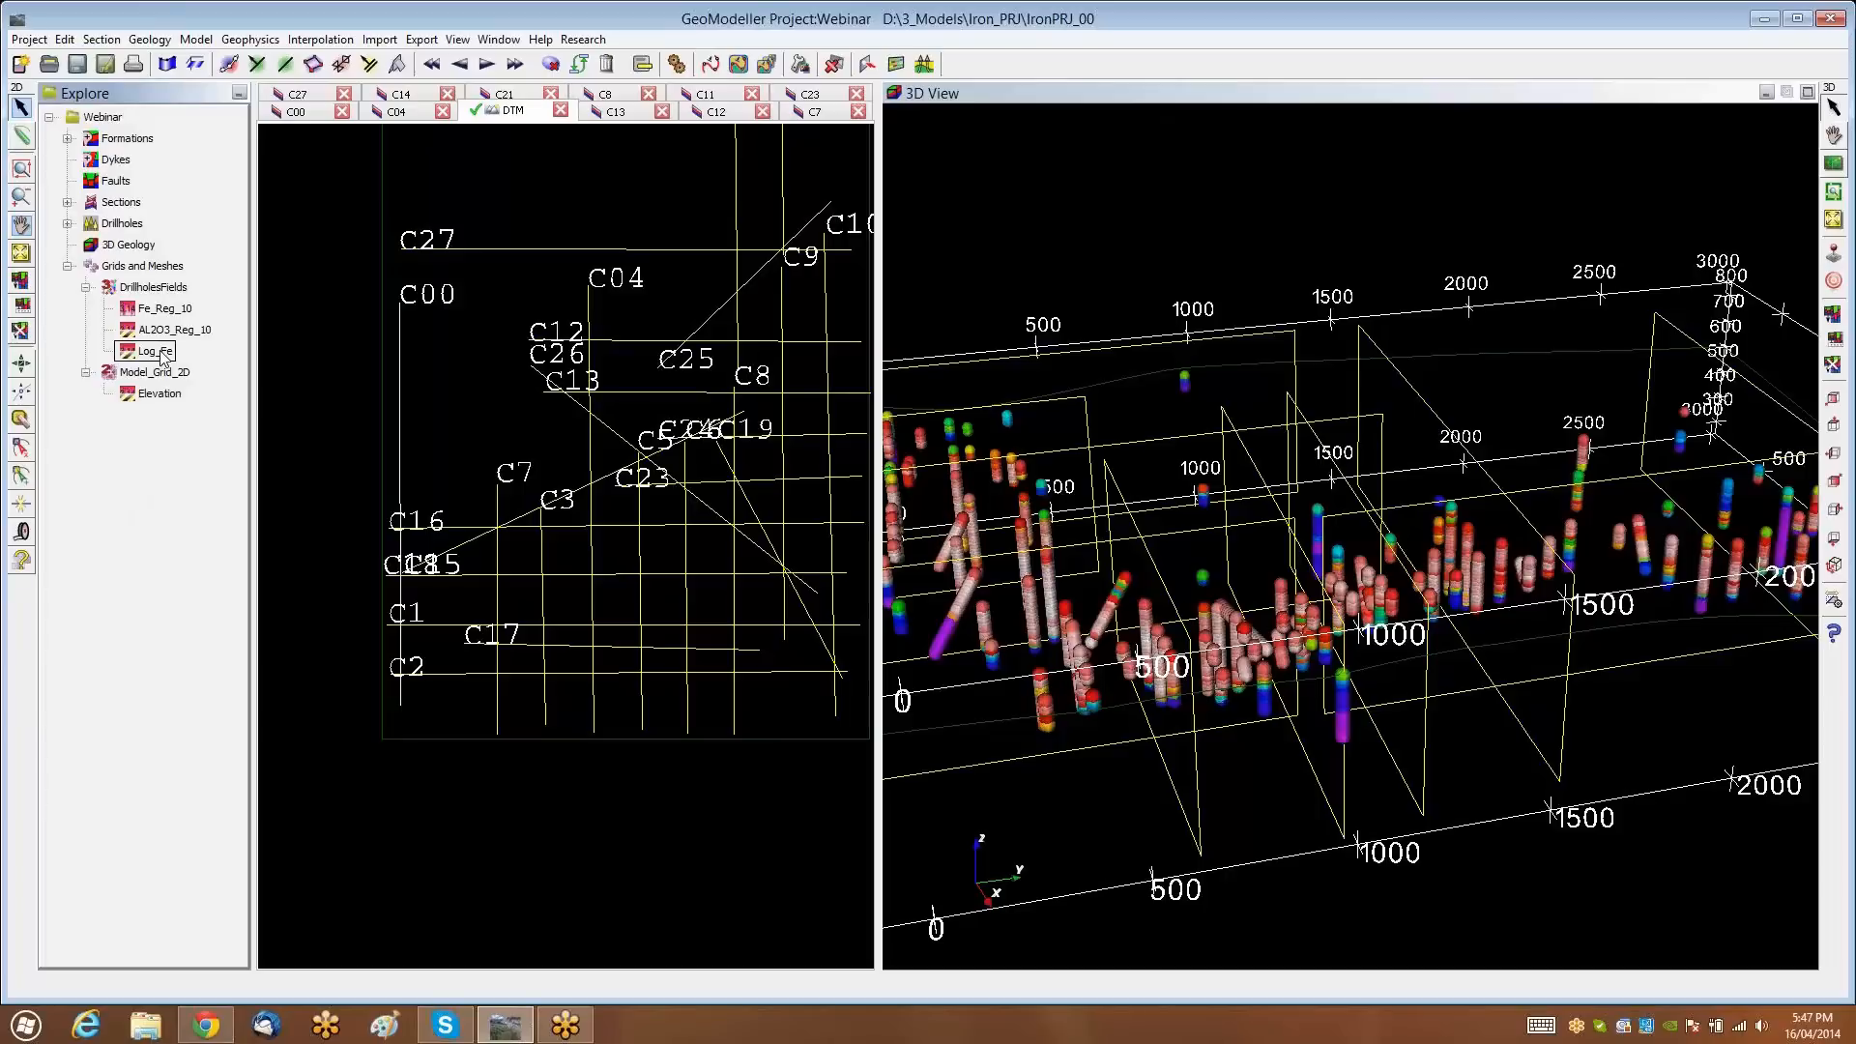
right_click(163, 356)
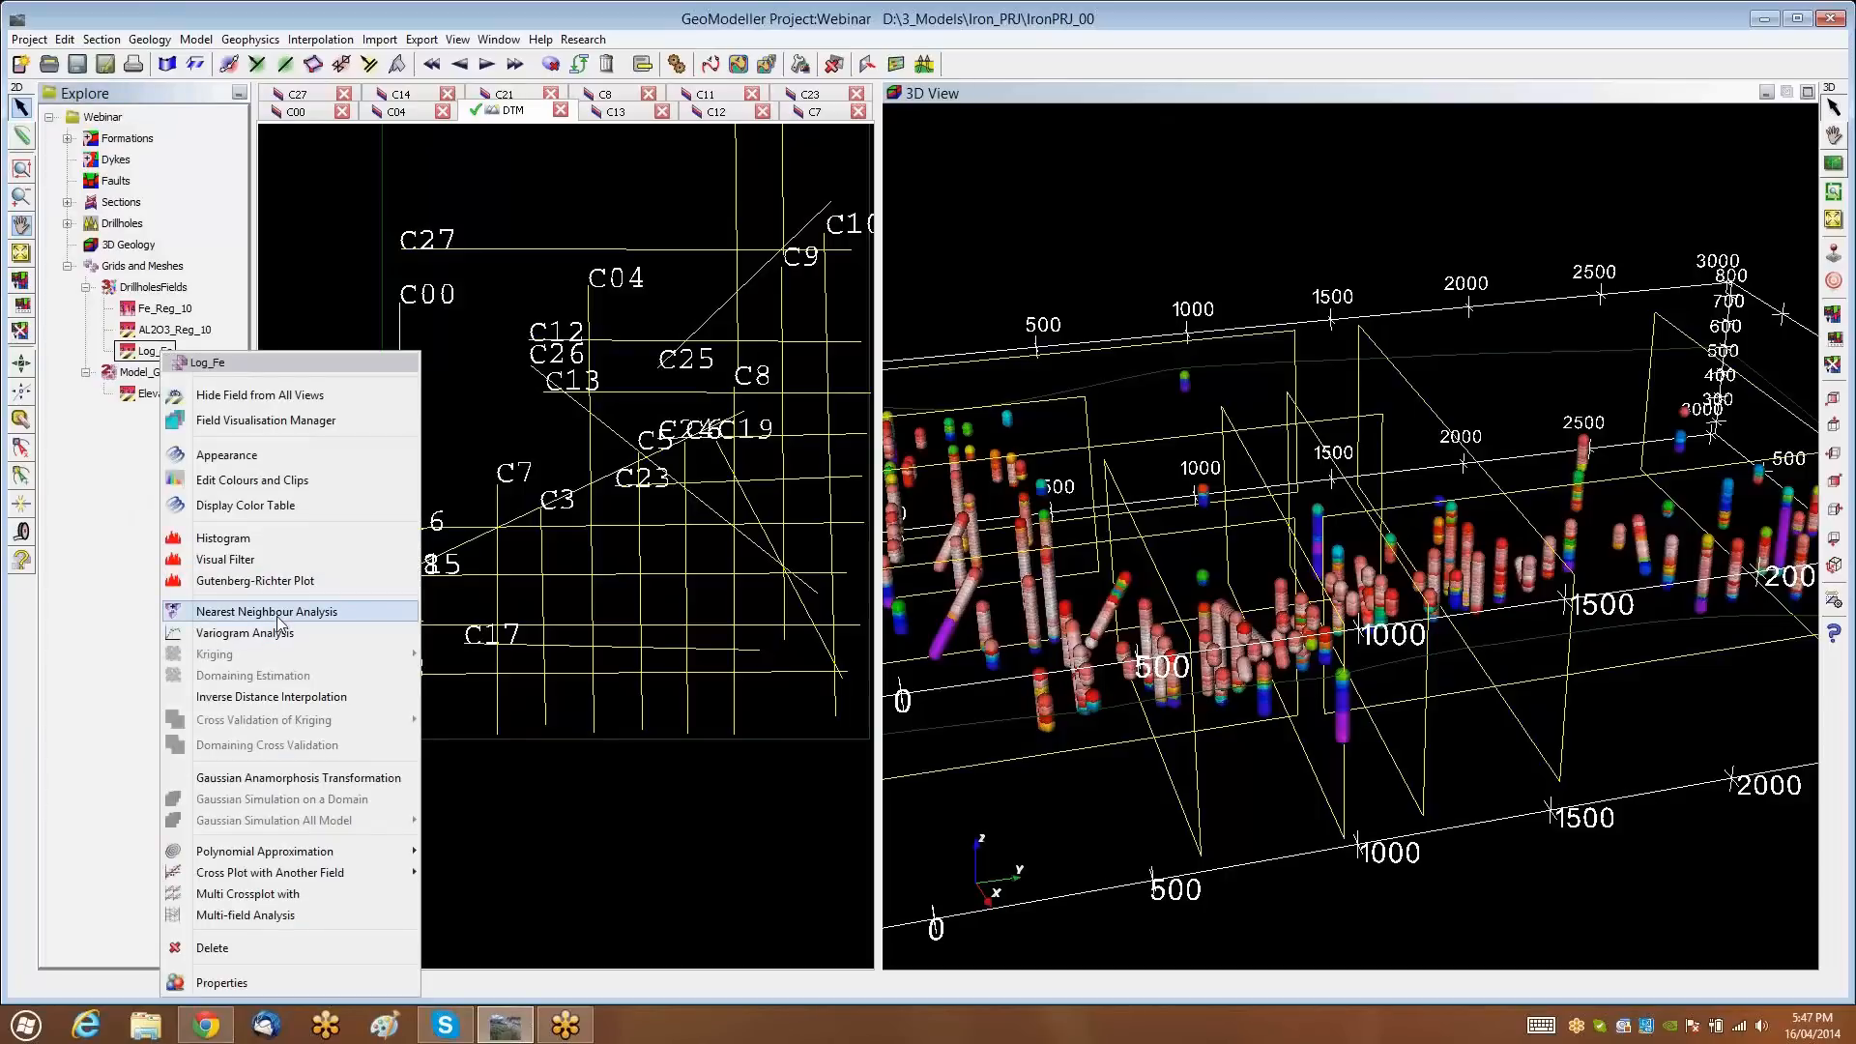
click(256, 704)
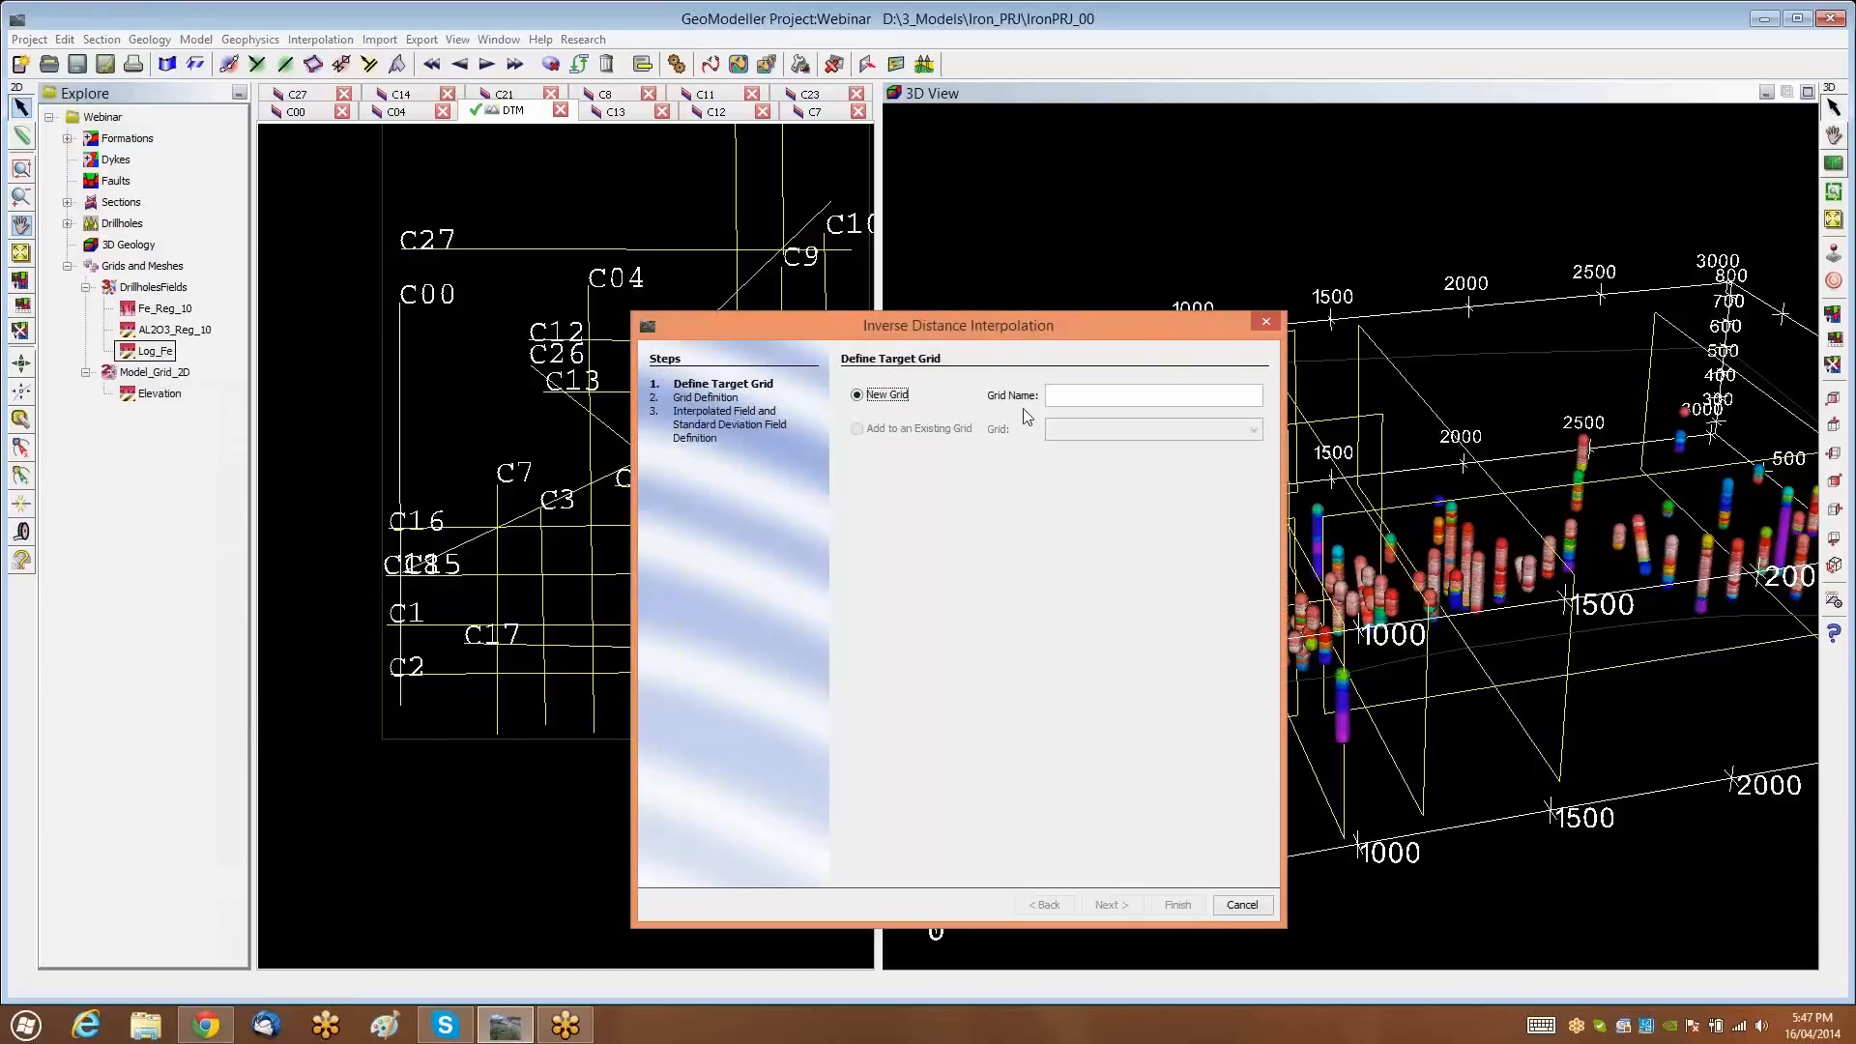
click(1085, 396)
text(Log_Fe)
click(1130, 904)
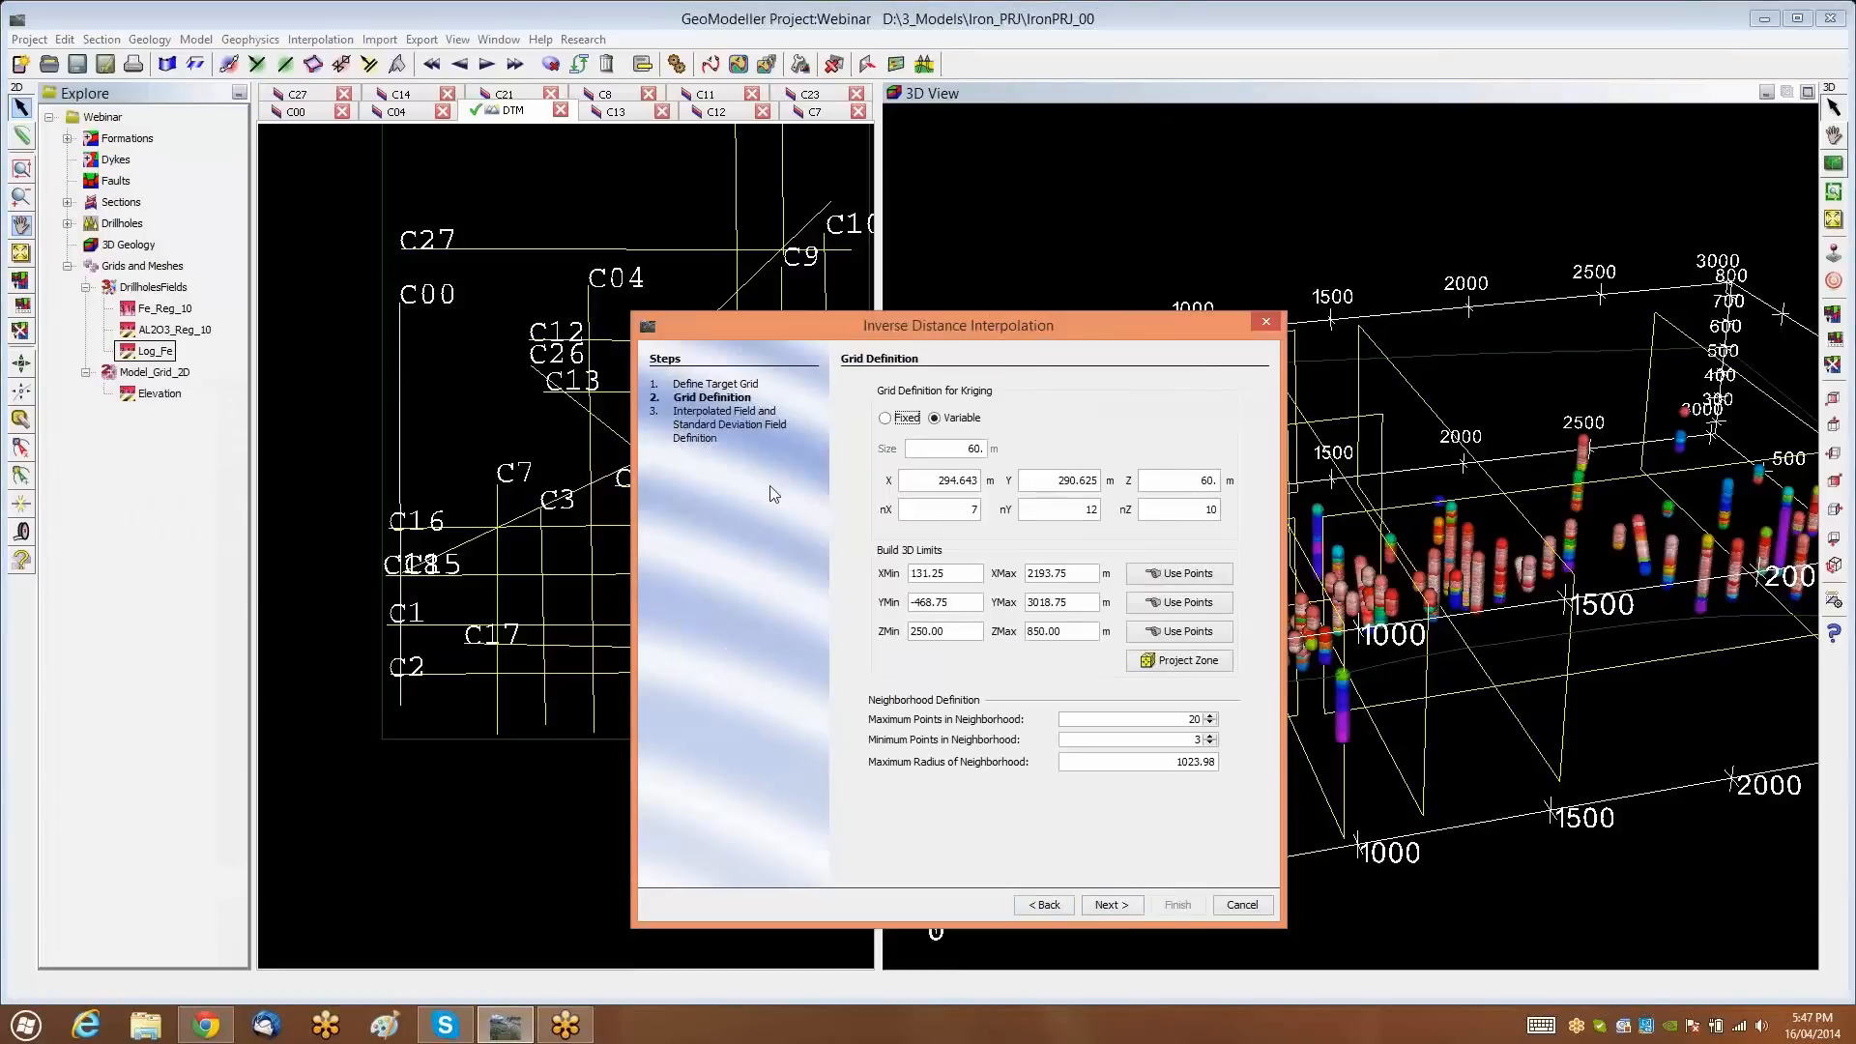
Define the grid with a fixed cell size of 25 m and set the maximum neighborhood radius to 3000
click(957, 455)
key(Tab)
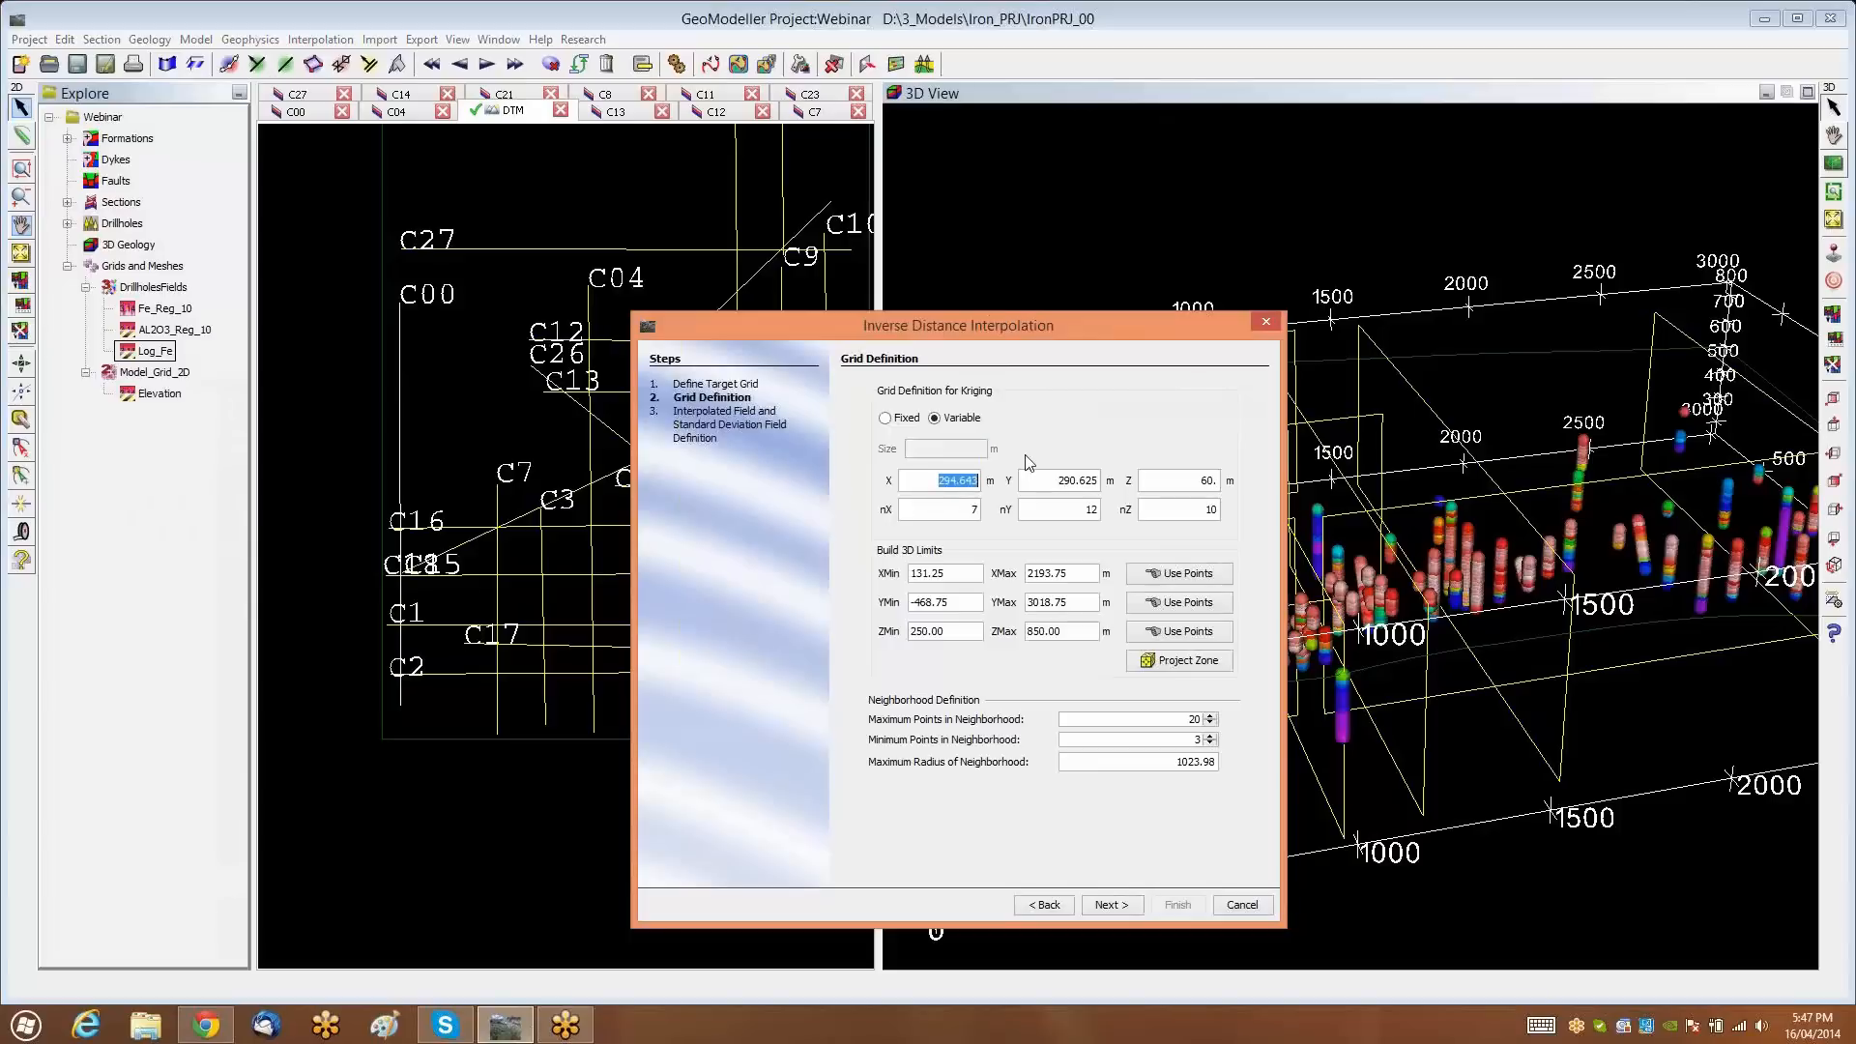
click(886, 419)
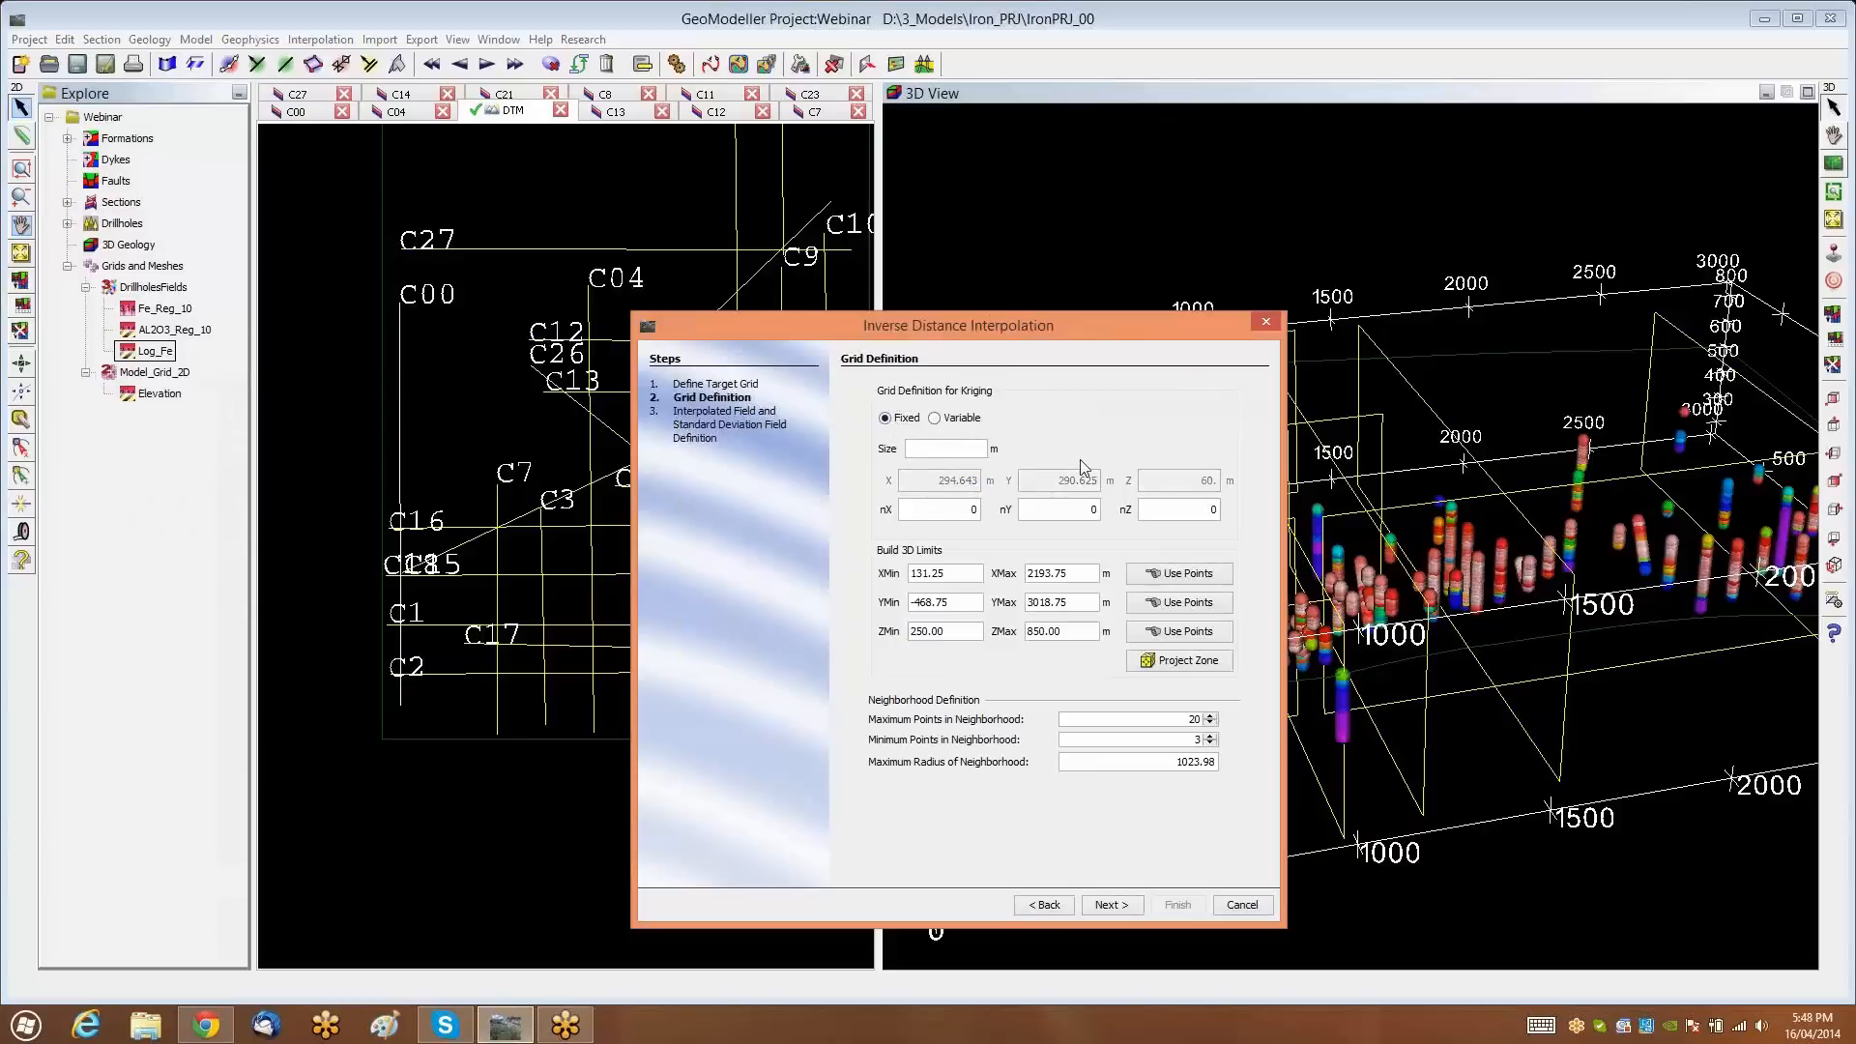
text(25)
double_click(1151, 761)
text(3000)
click(1110, 906)
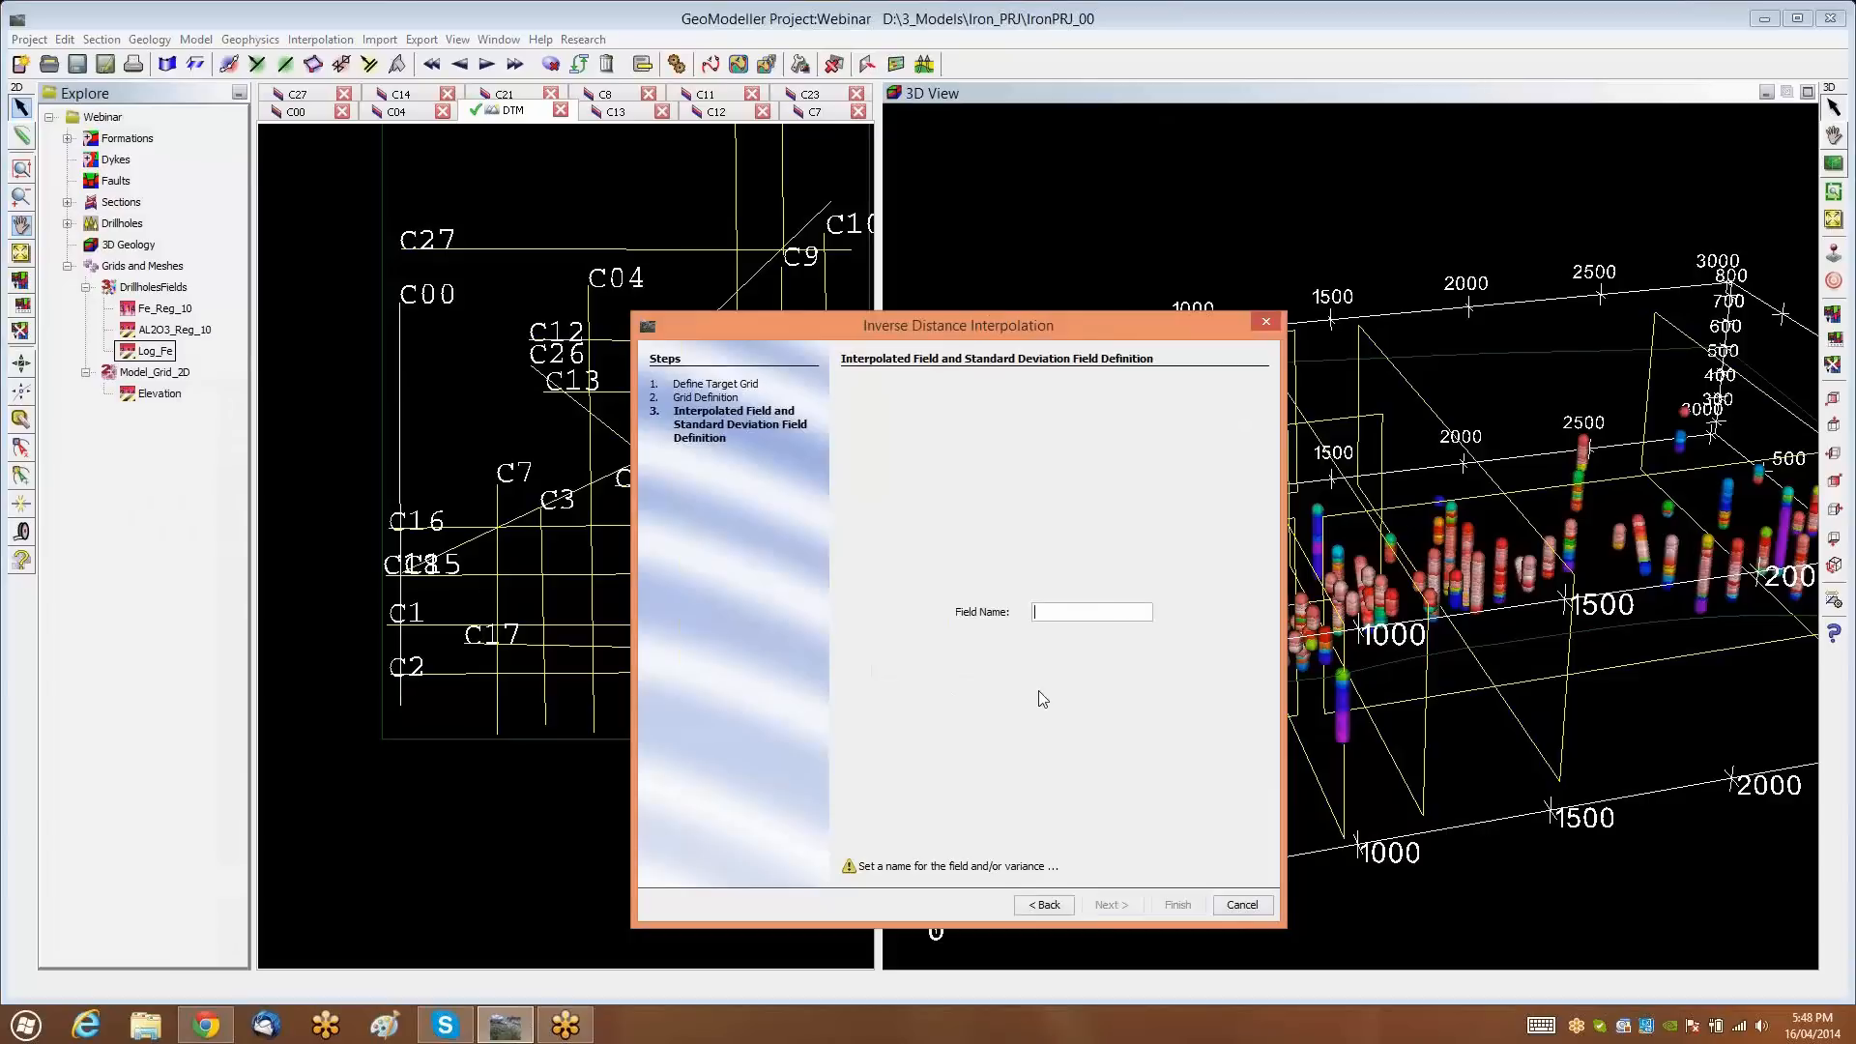
Name the interpolated field Interp_Log_Fe, run the interpolation, and expand the new Log_Fe grid in the project tree
text(Inter)
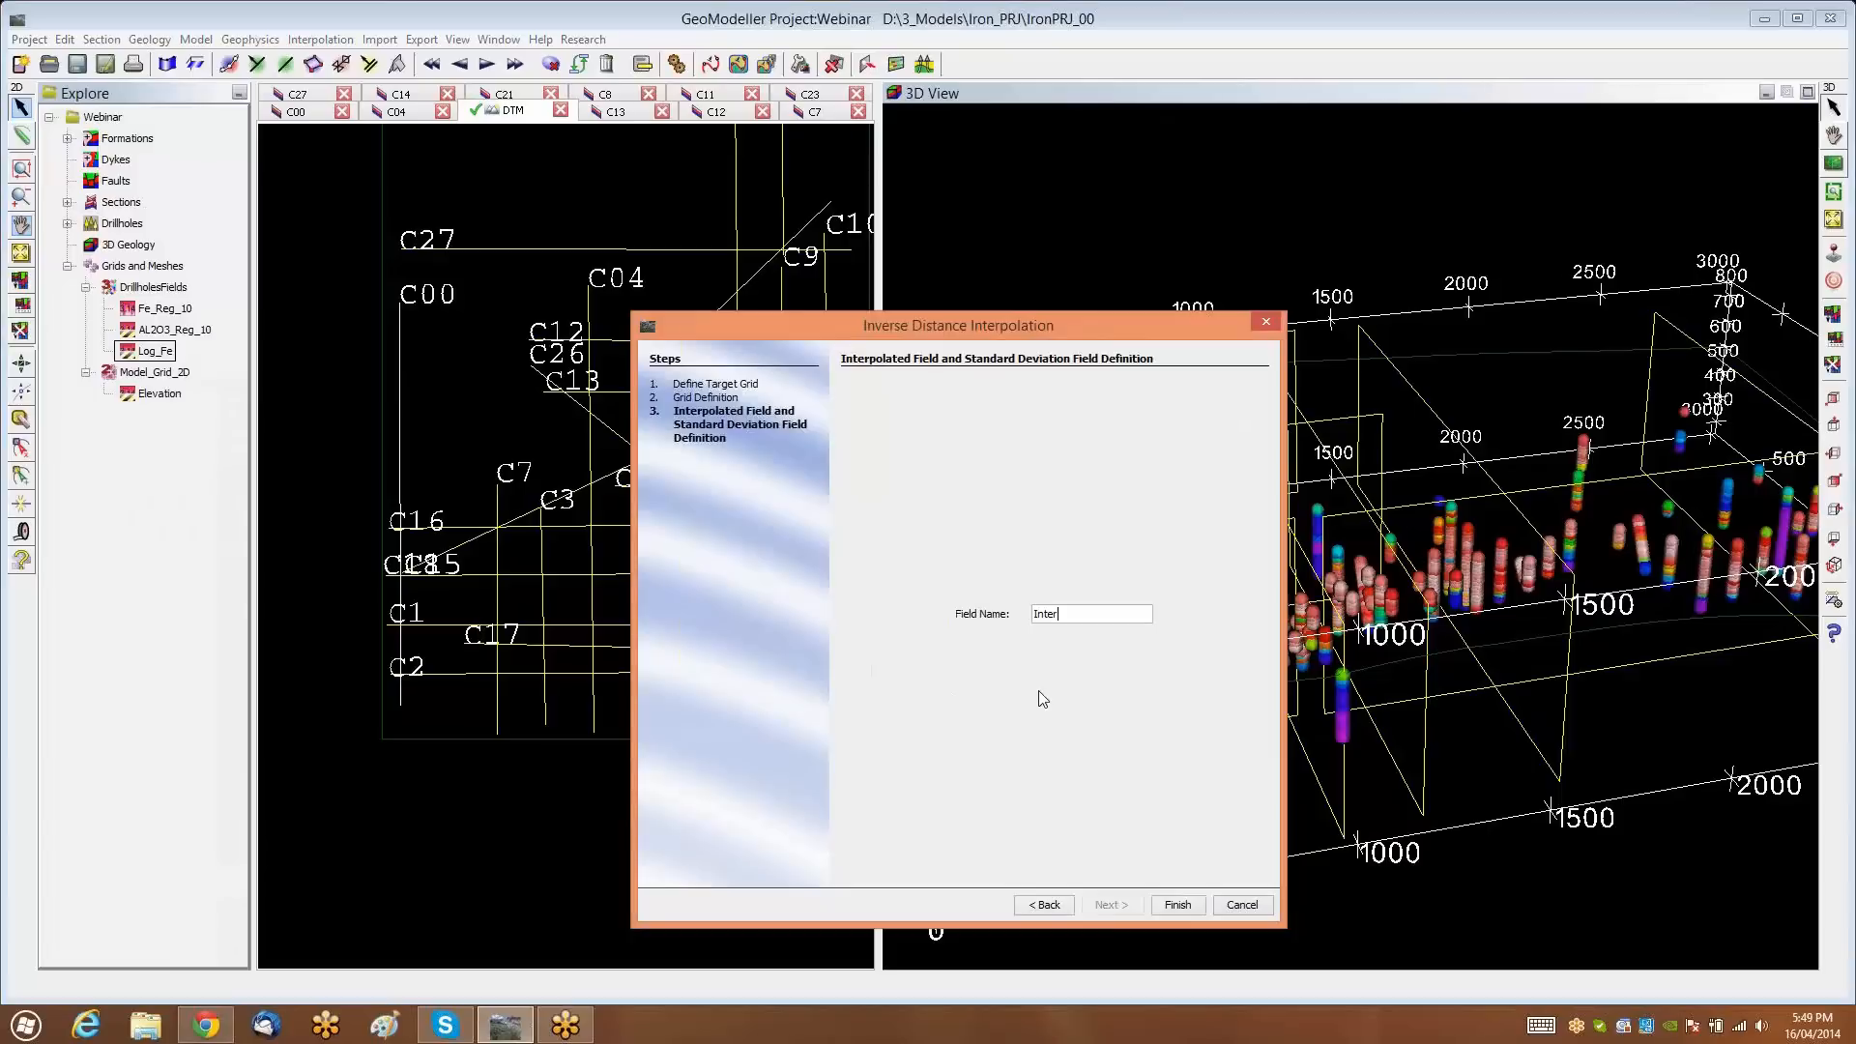
text(p_Log_Fe)
click(1178, 904)
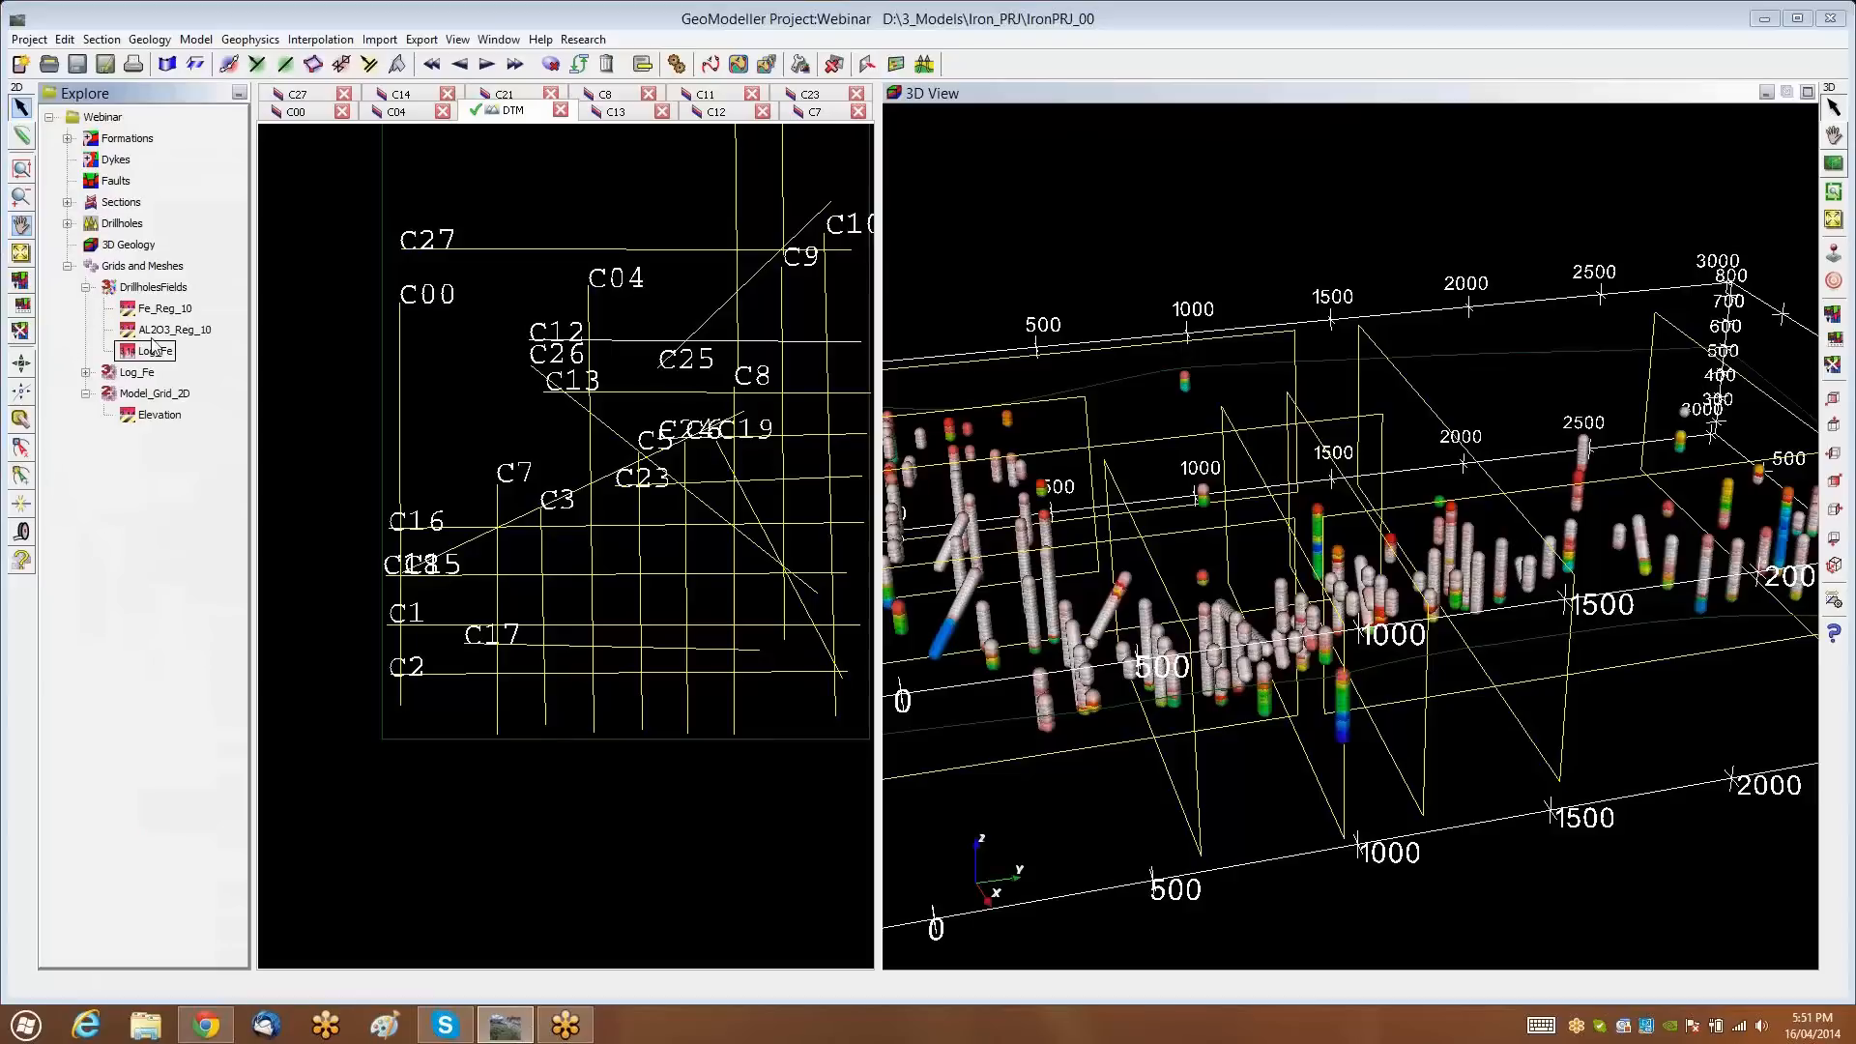
click(86, 372)
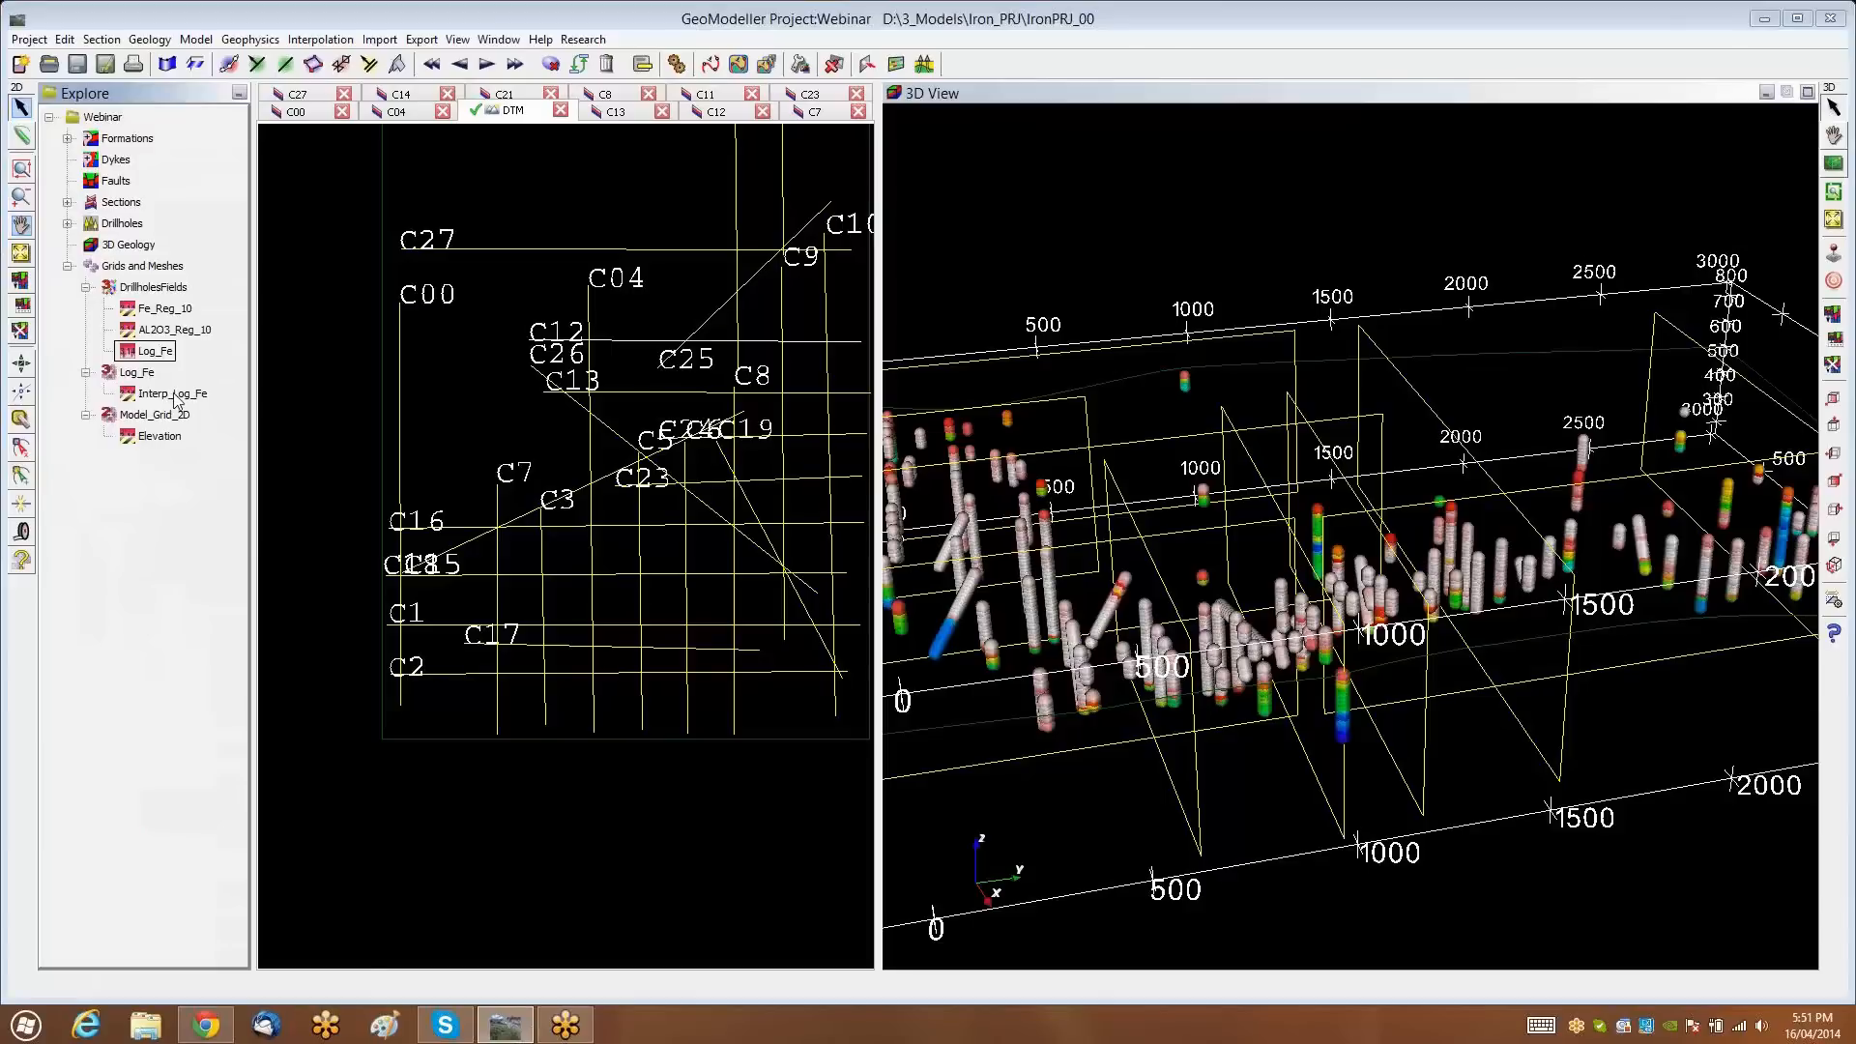
click(177, 397)
right_click(177, 400)
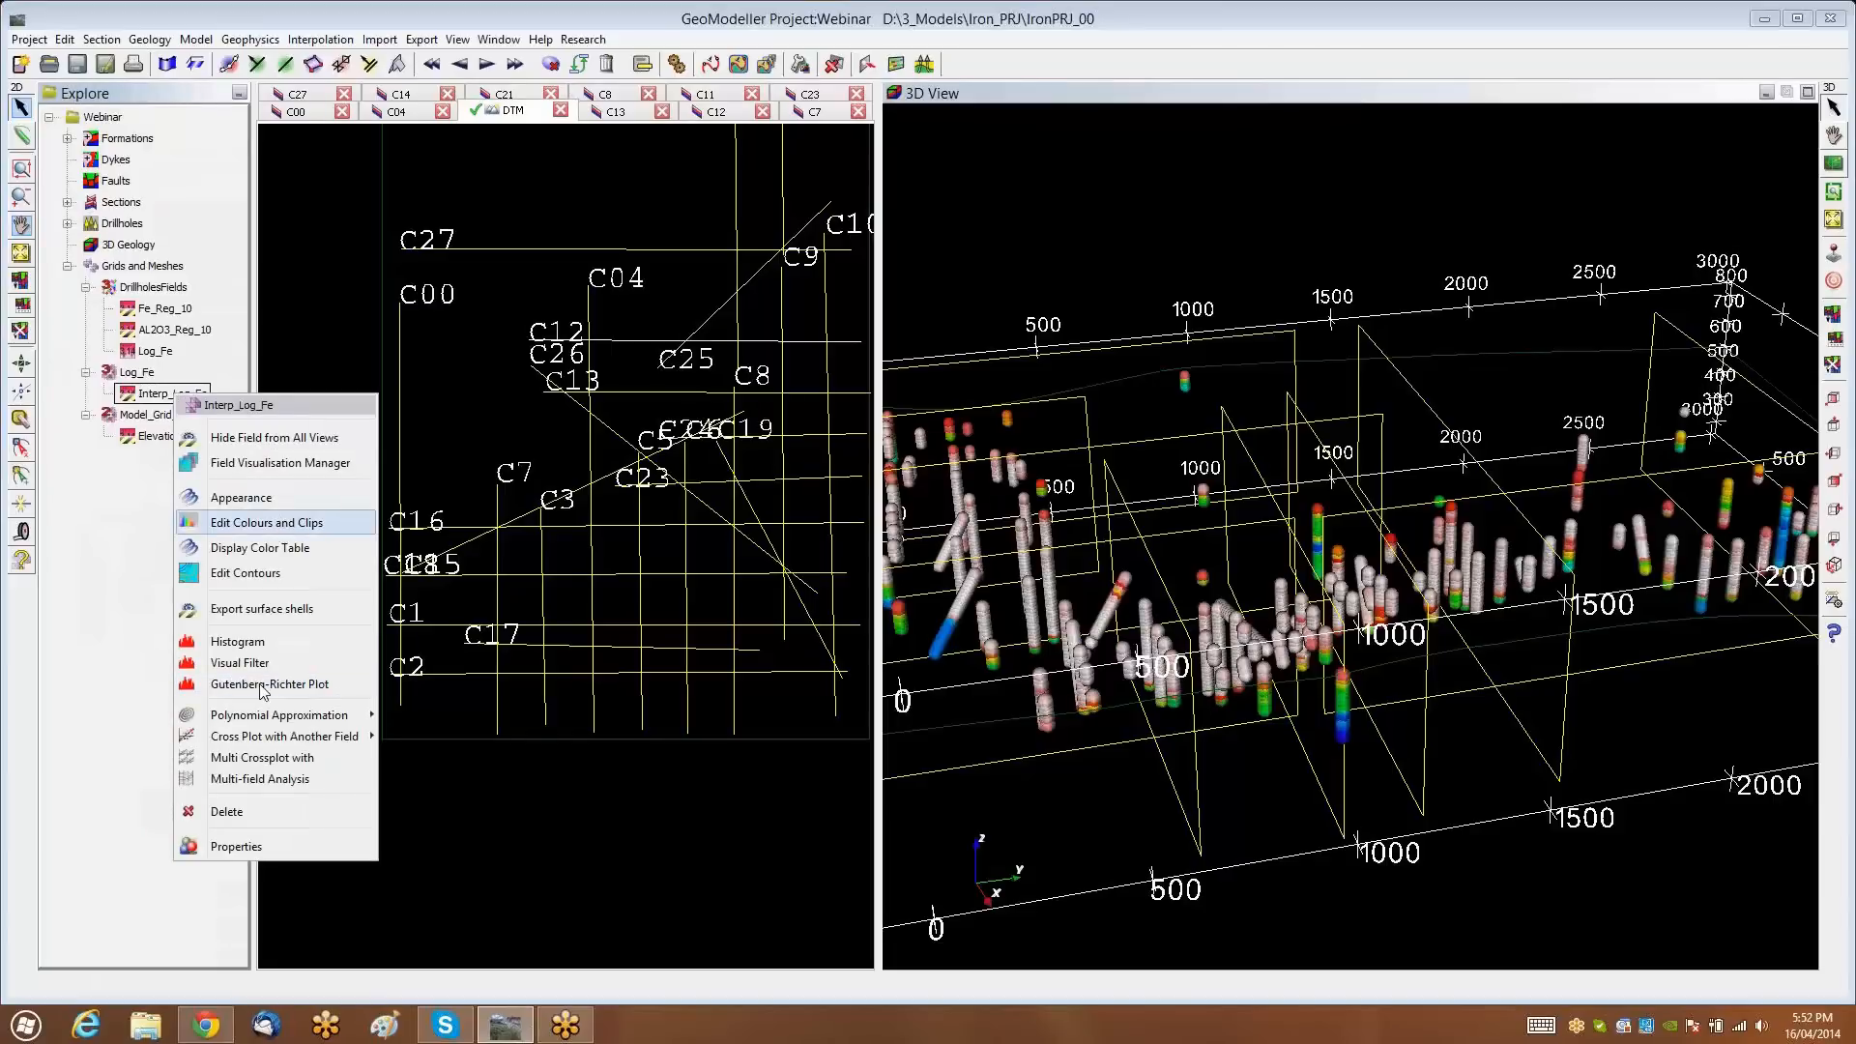
click(123, 527)
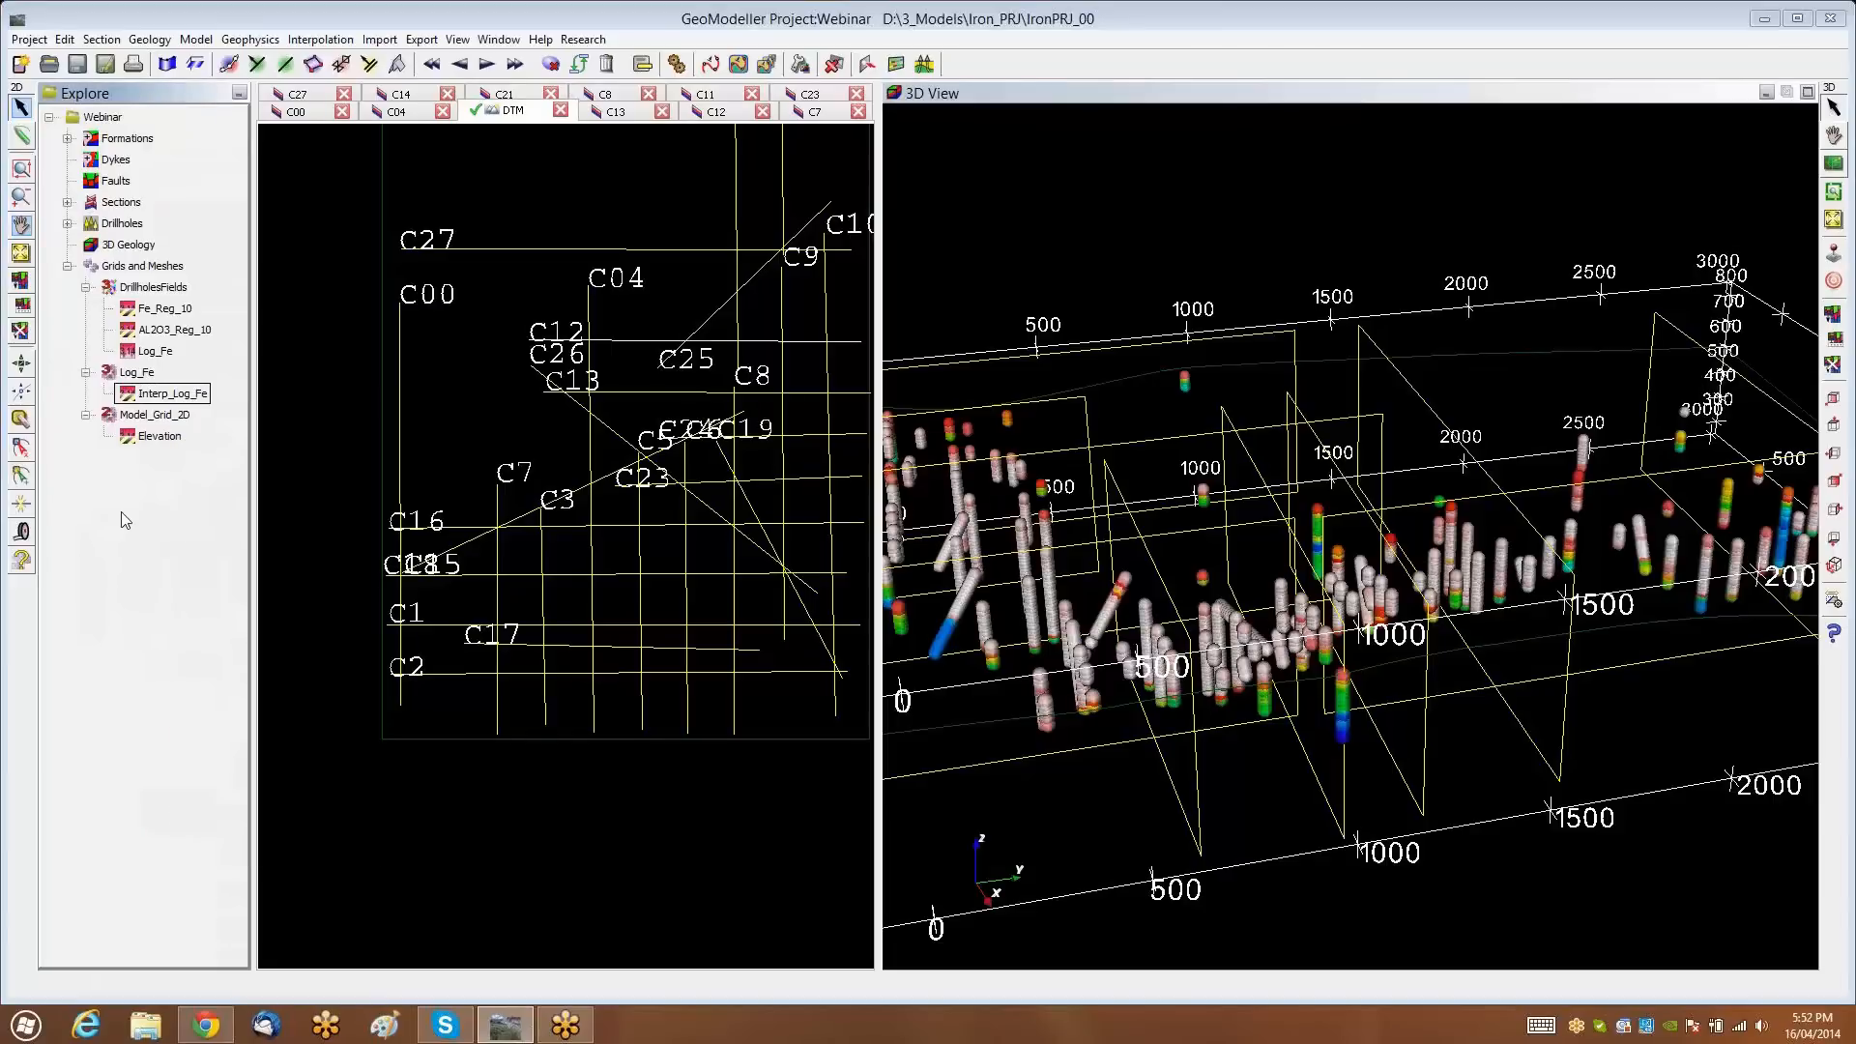
Start computing a new field on the Log_Fe grid with the expression exp(Interp_Log_Fe)
click(143, 373)
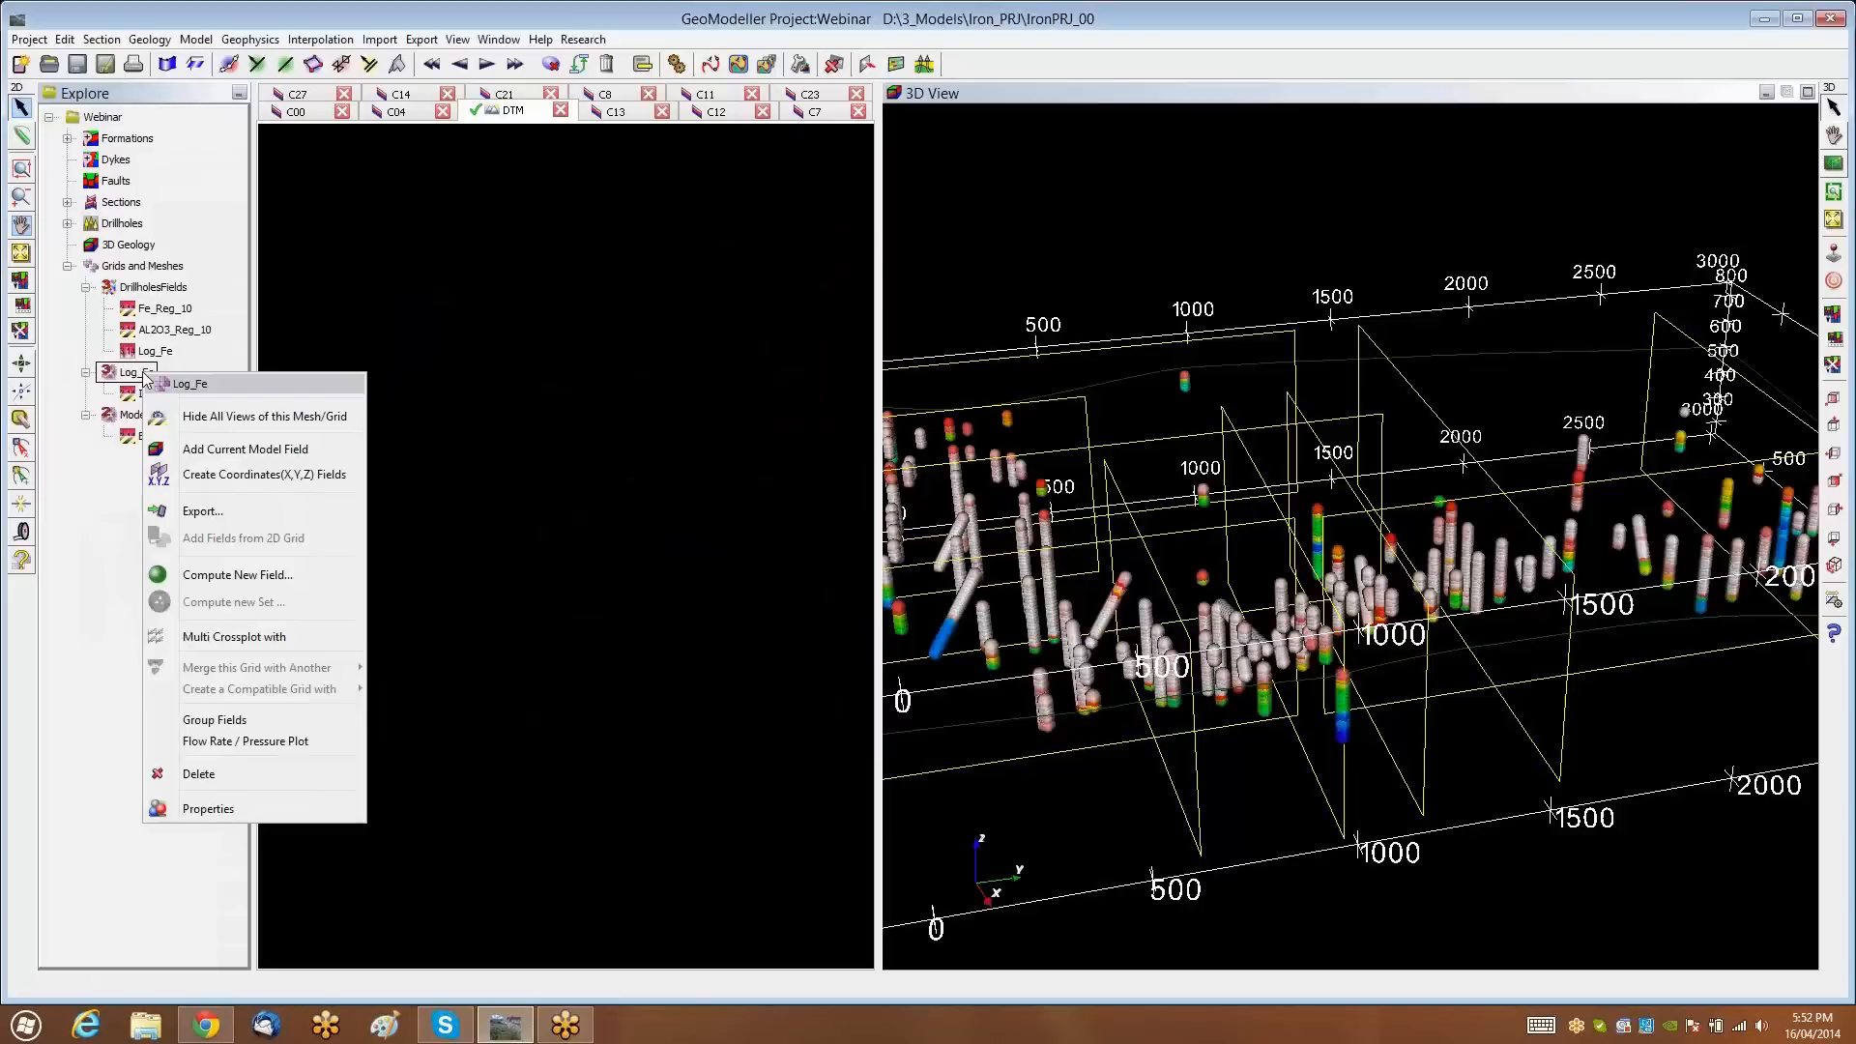
click(205, 579)
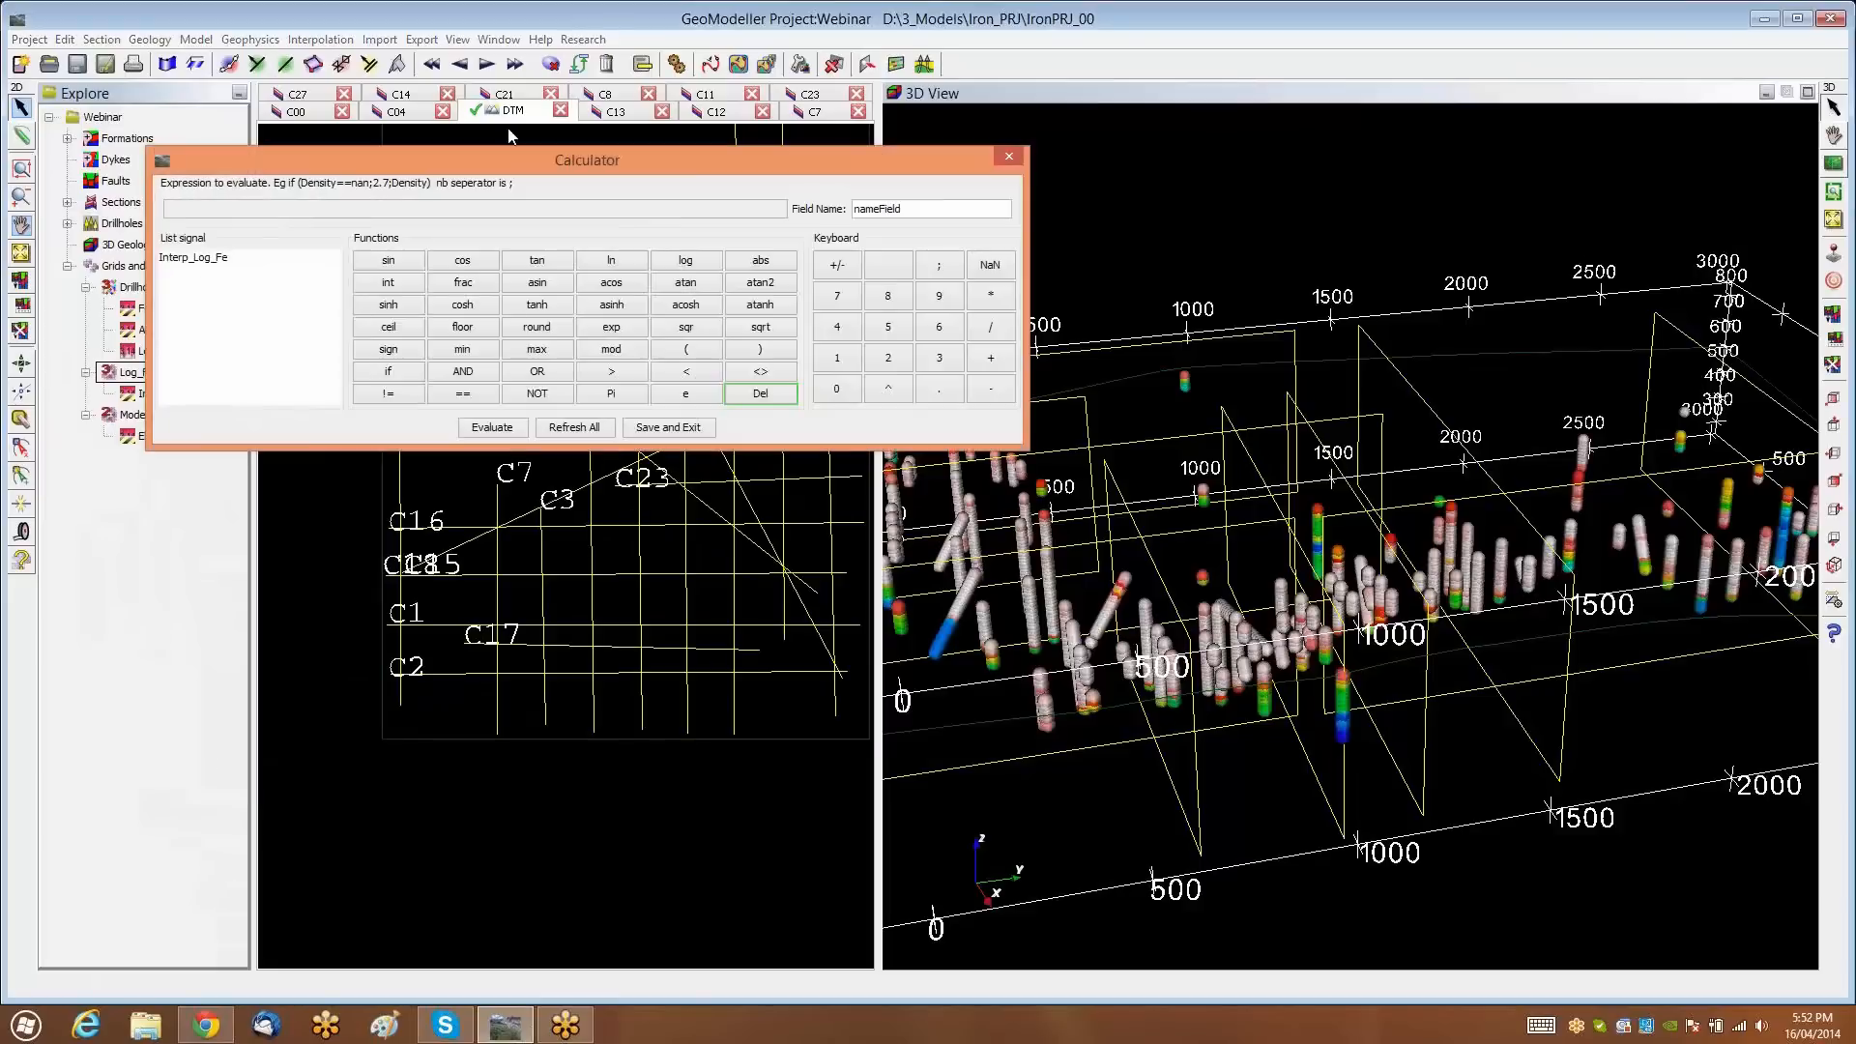
drag(512, 159, 703, 176)
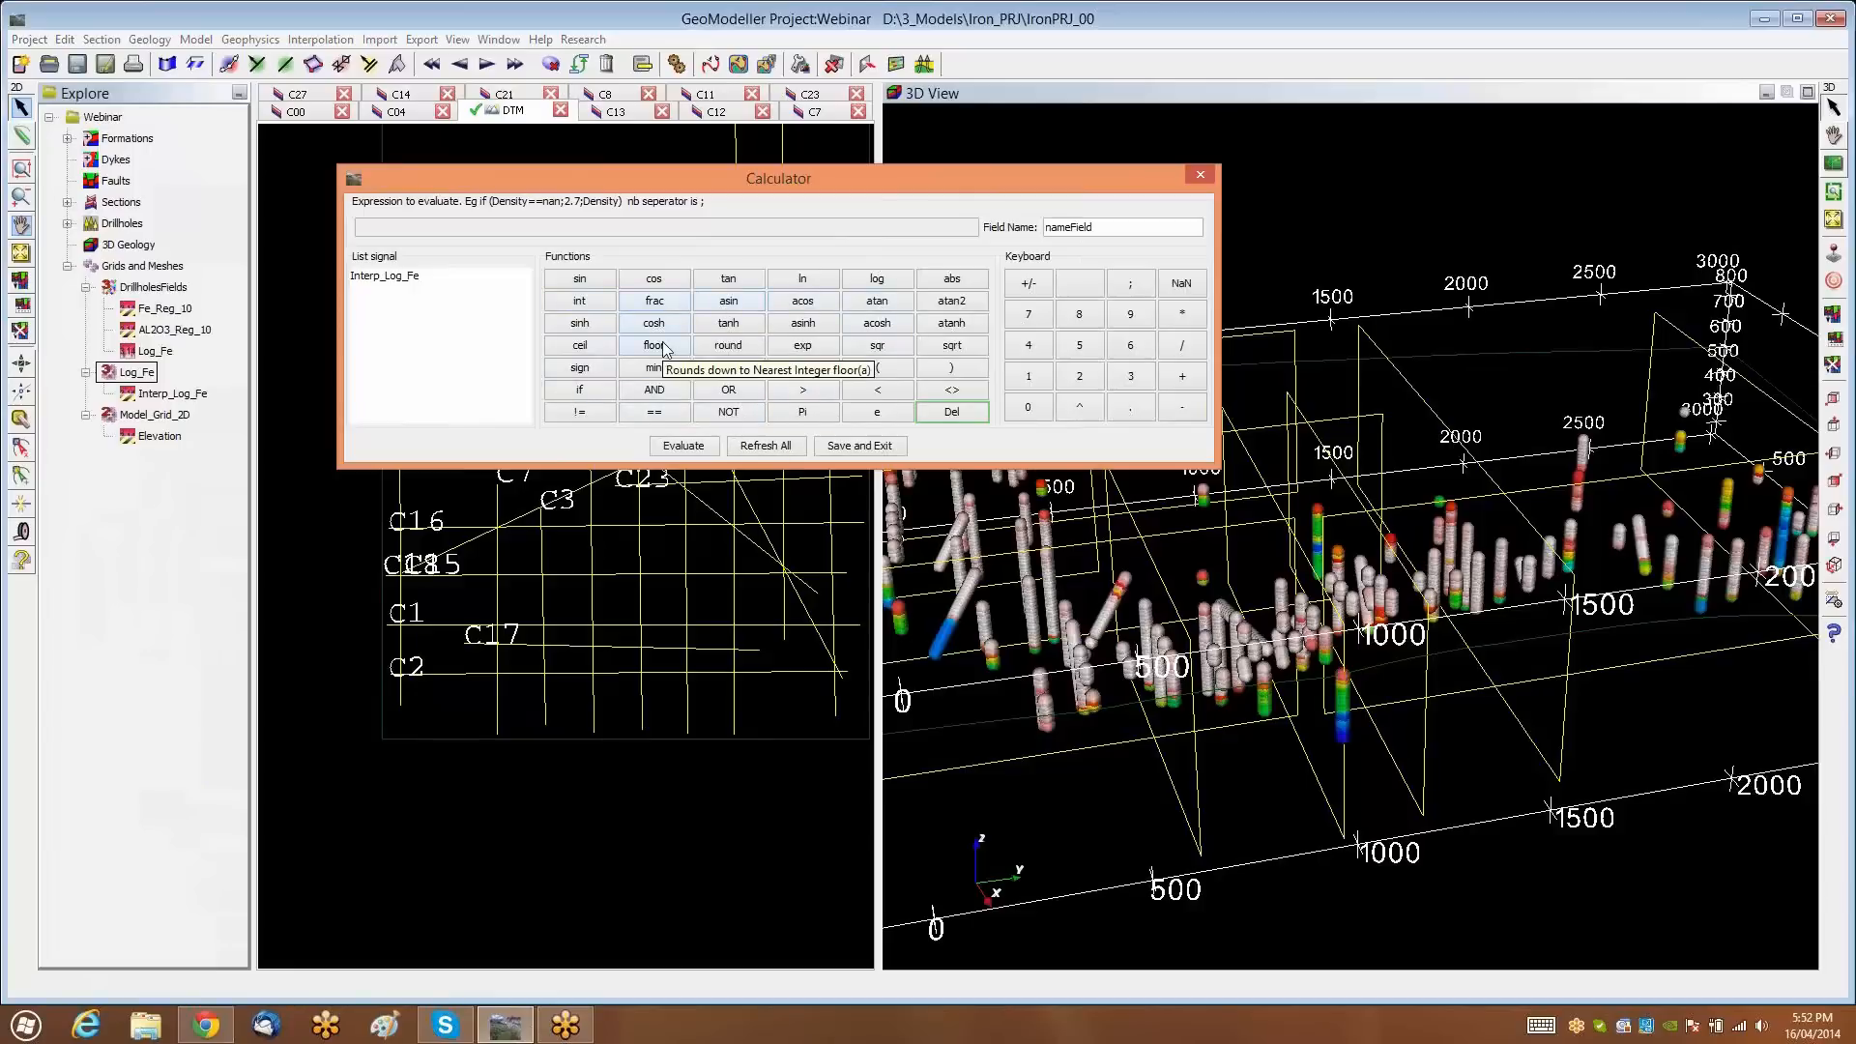
click(803, 347)
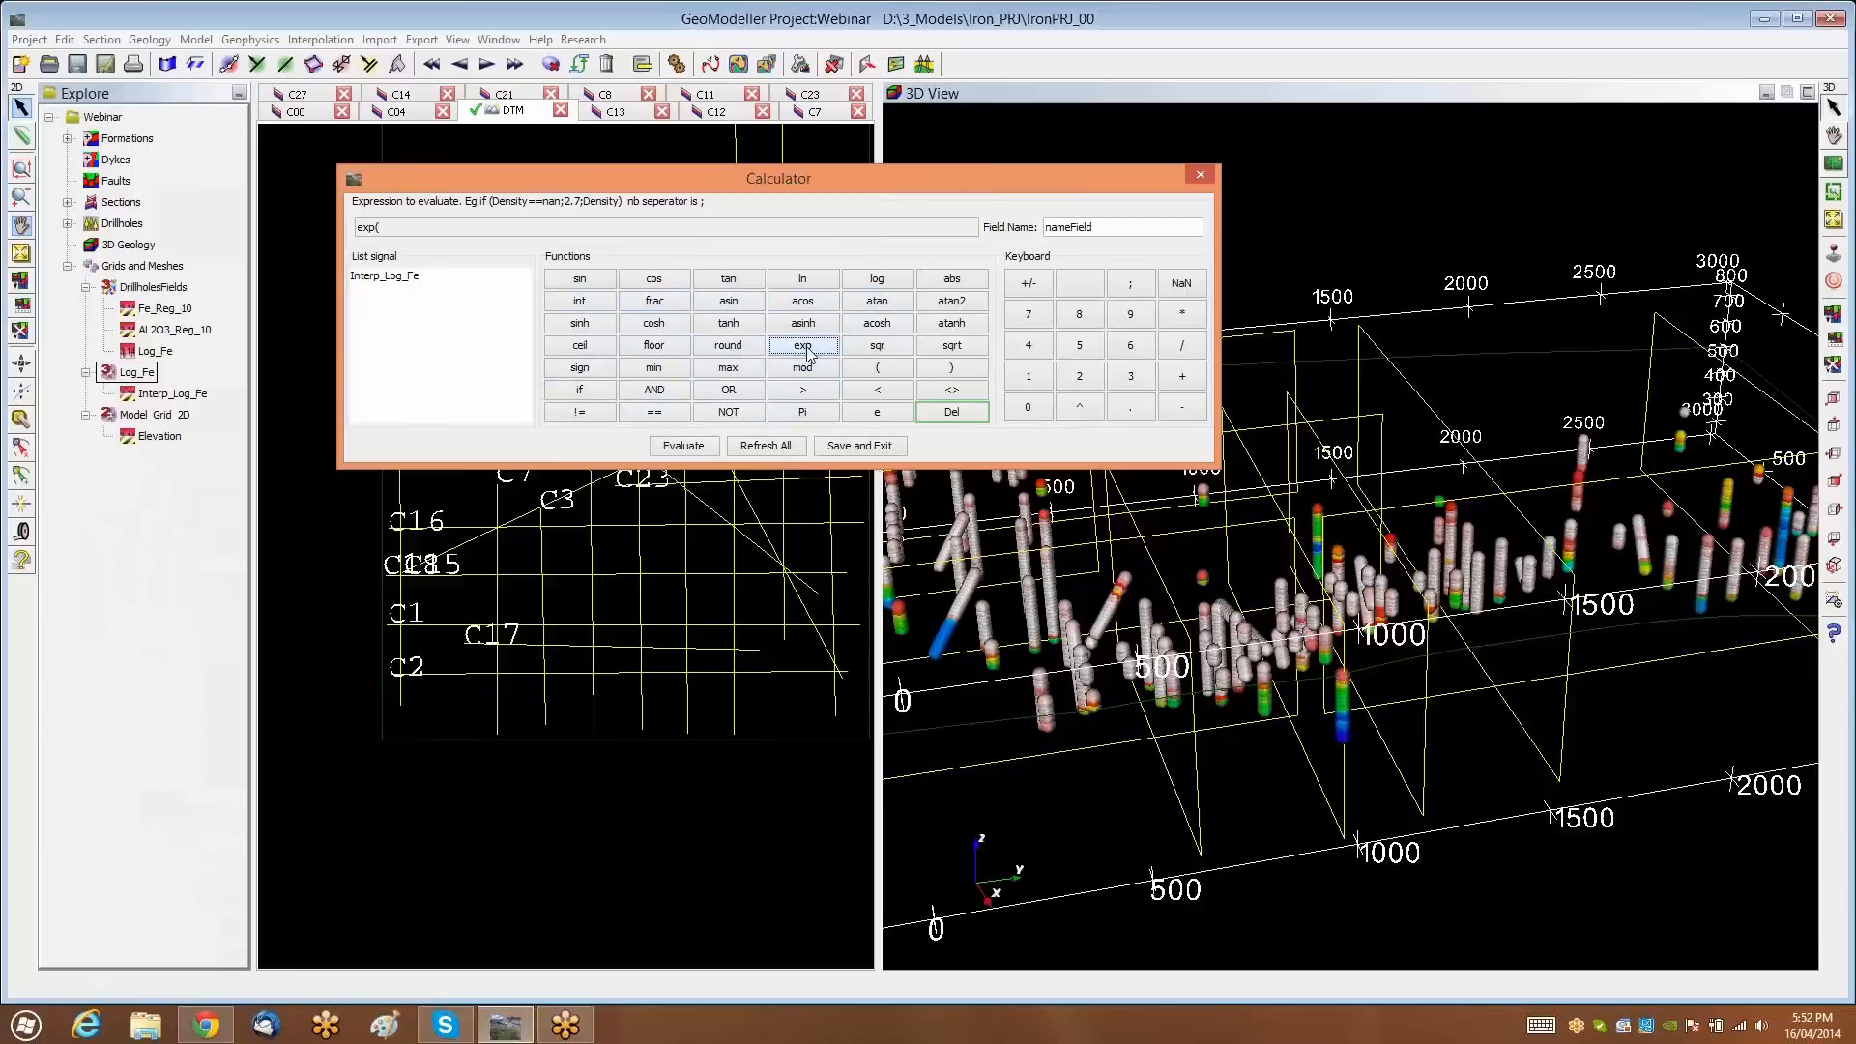
double_click(399, 280)
click(936, 371)
Name the computed field Intrep_Fe, evaluate the expression, and save the result to the grid
double_click(1110, 228)
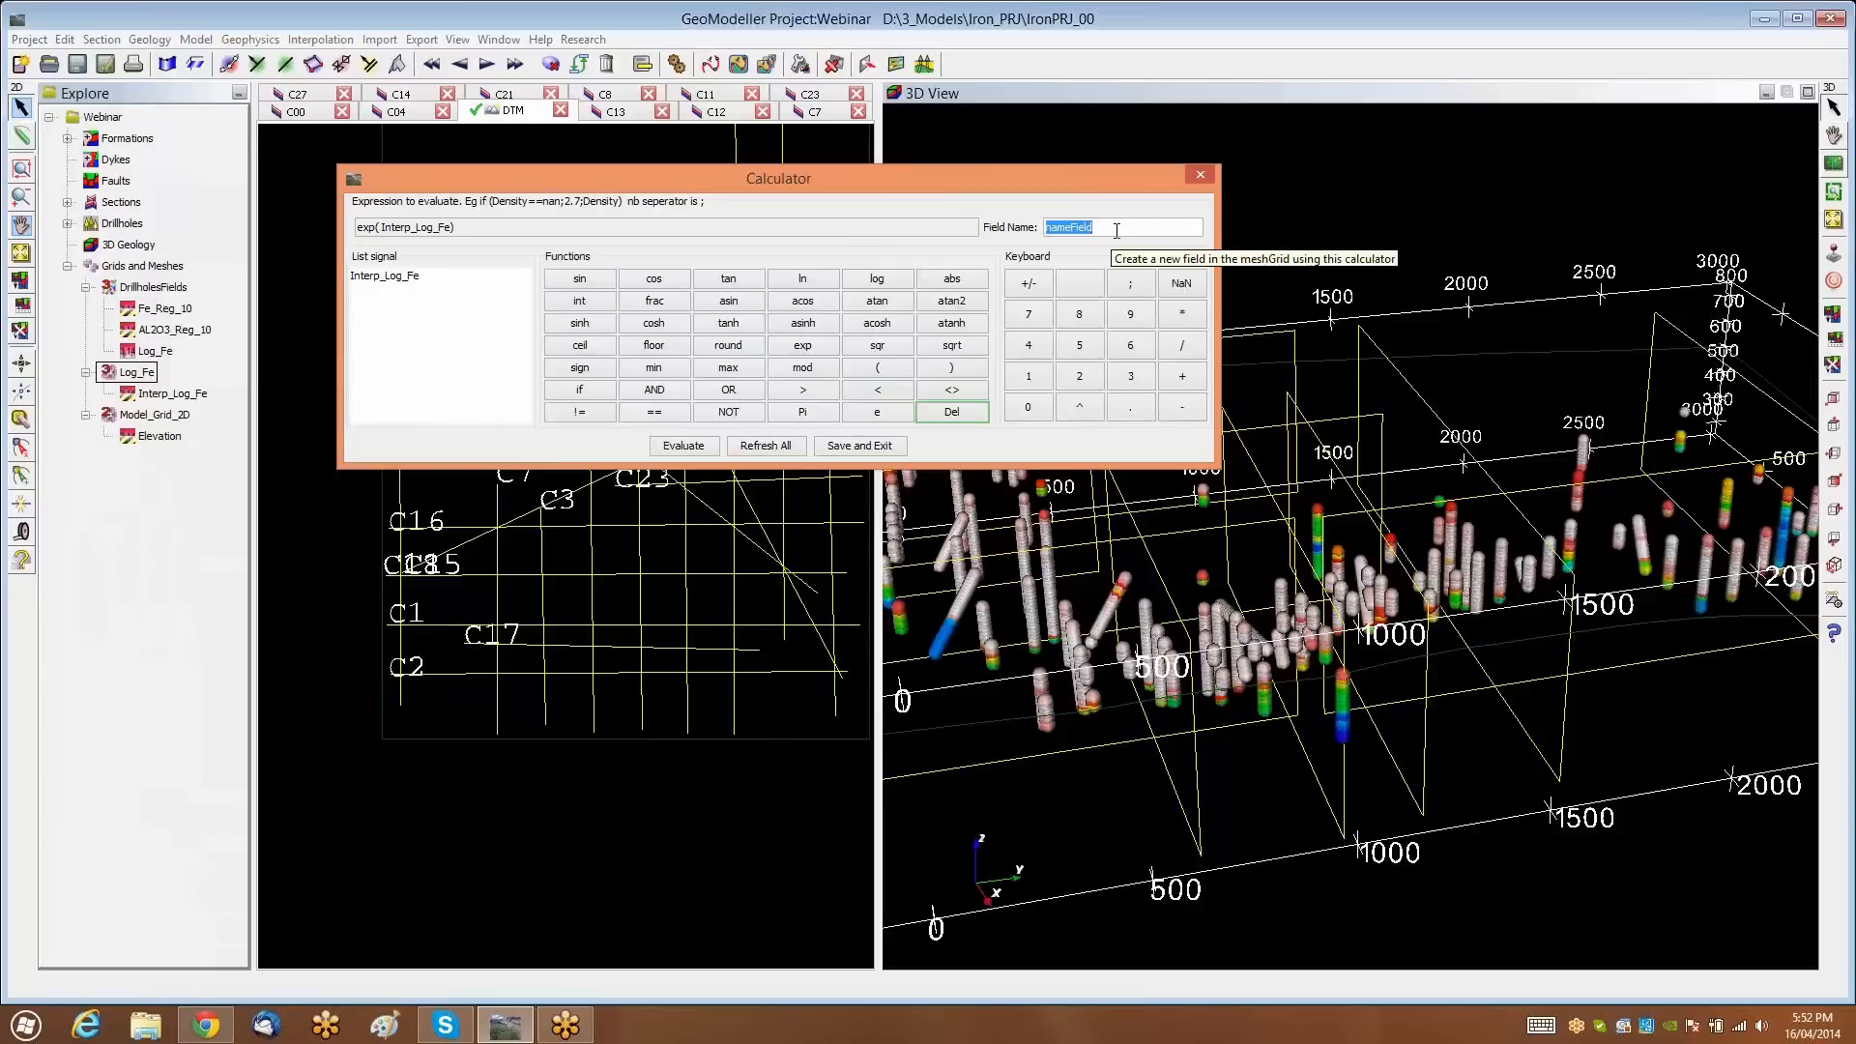
text(Intrep_Fe)
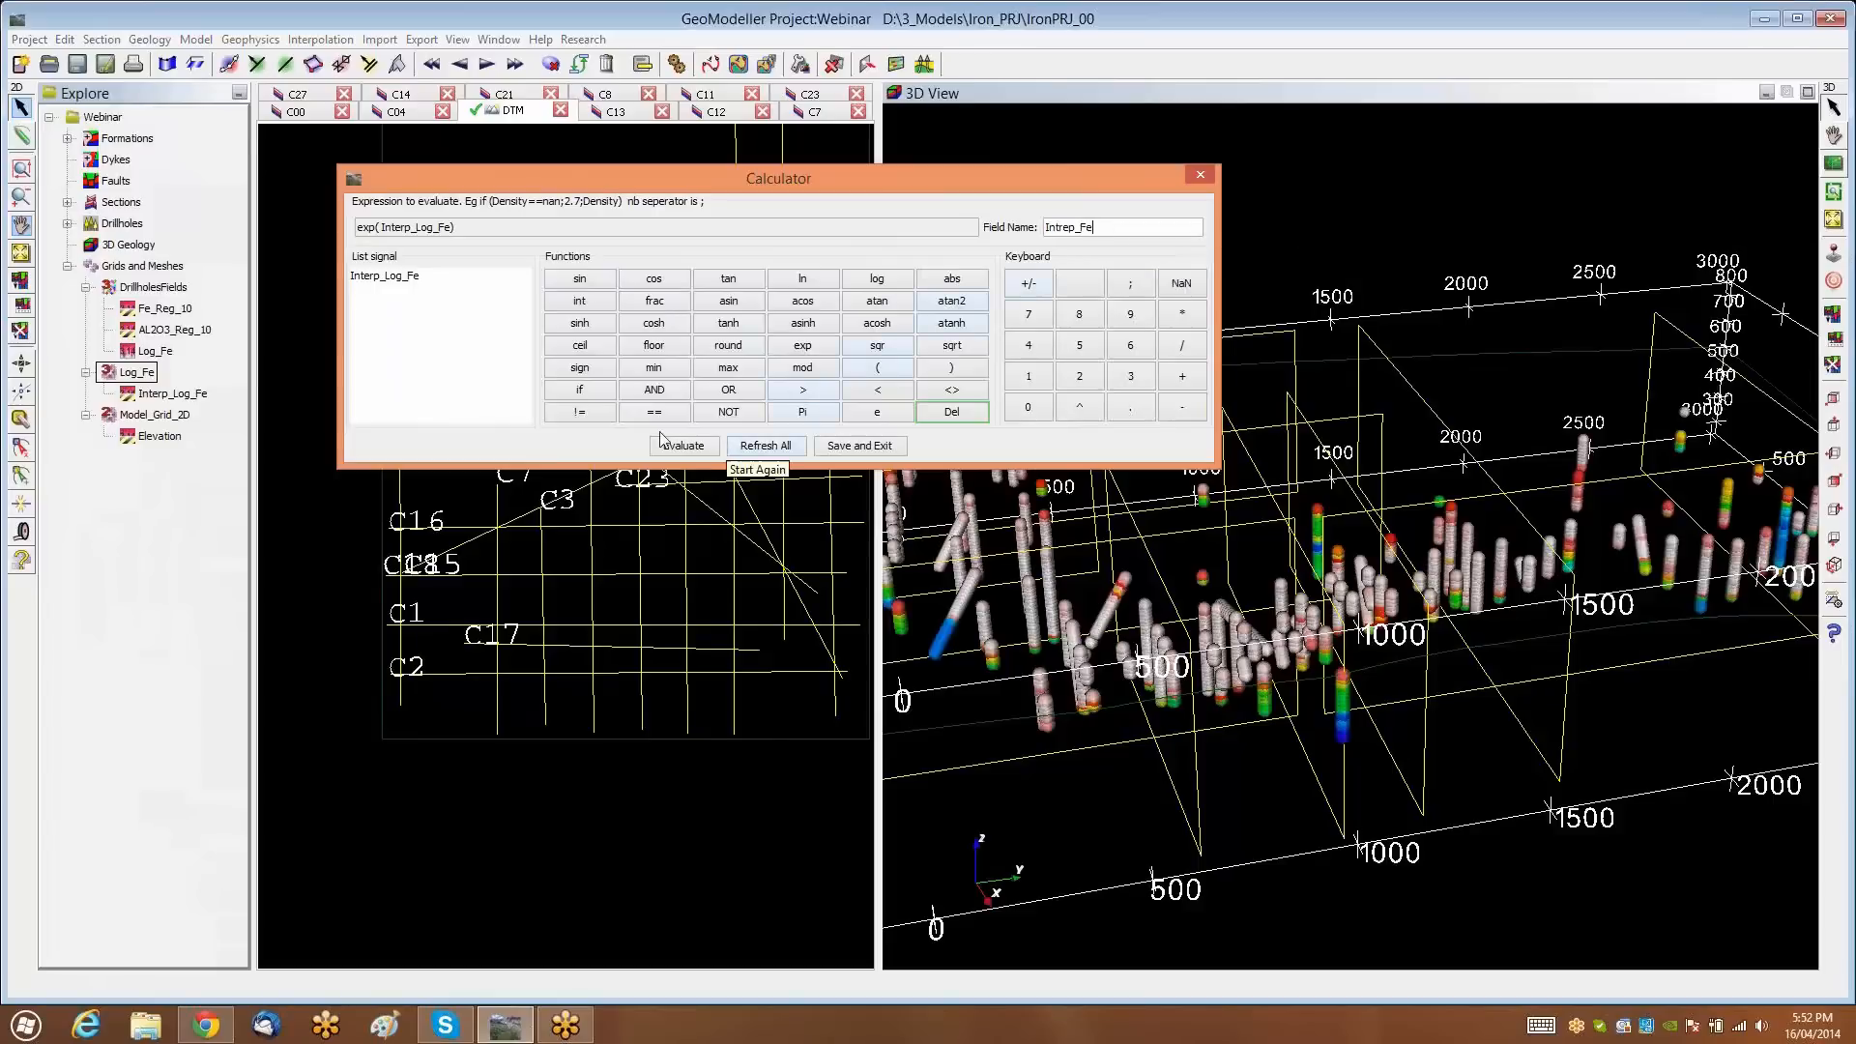
click(686, 448)
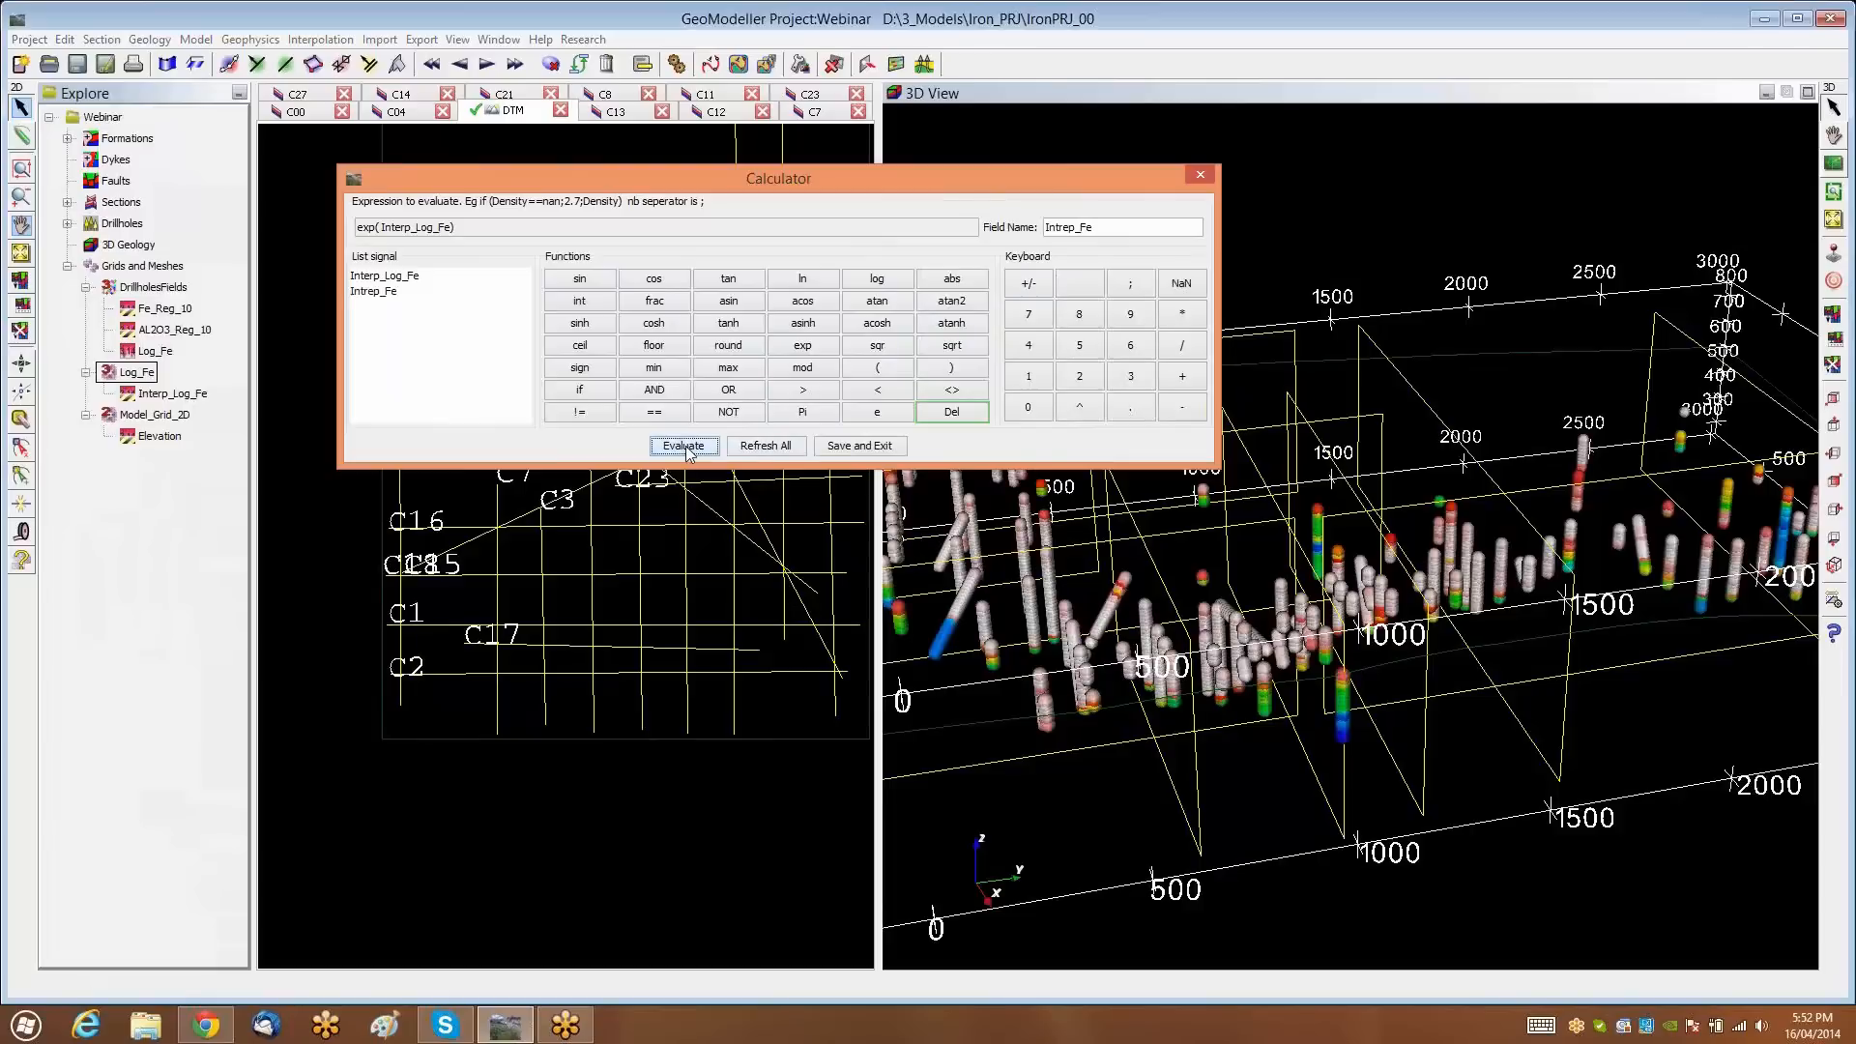
click(853, 446)
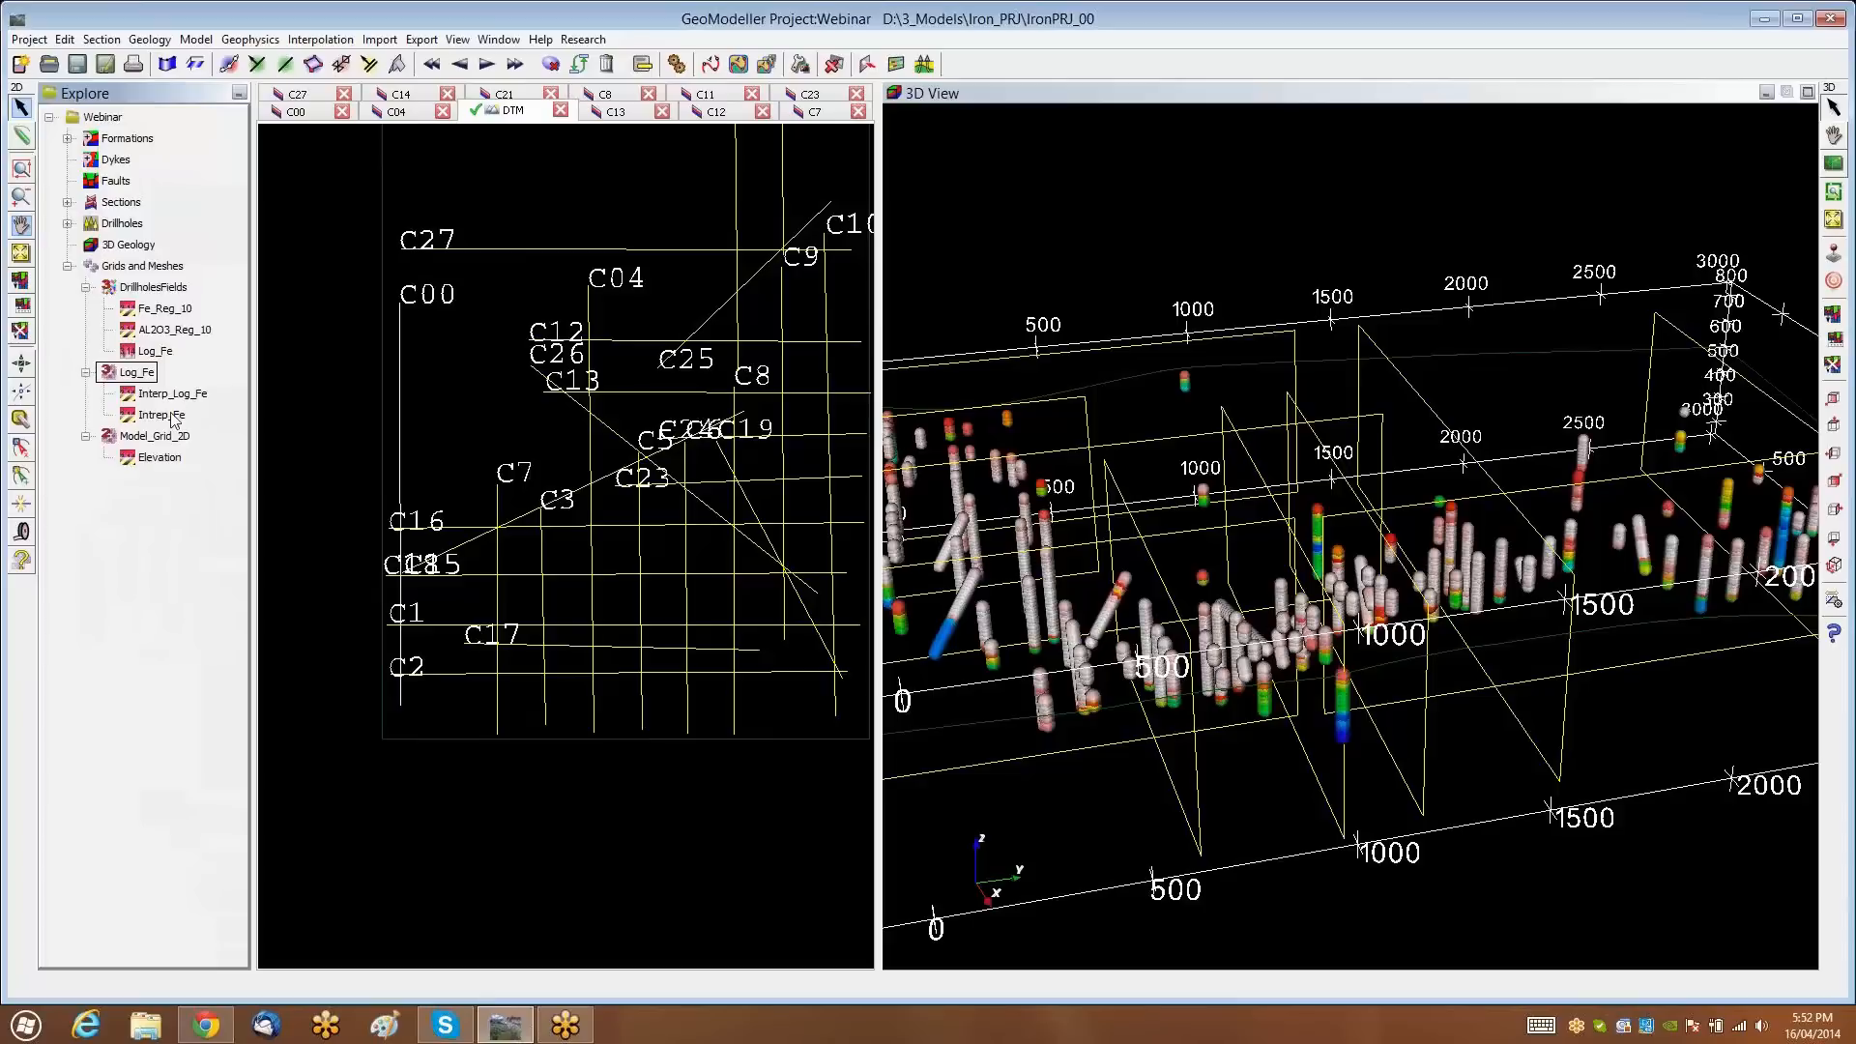
Hide all views of the grids and meshes to clear the drillhole fields from the 3D view
click(169, 270)
right_click(169, 271)
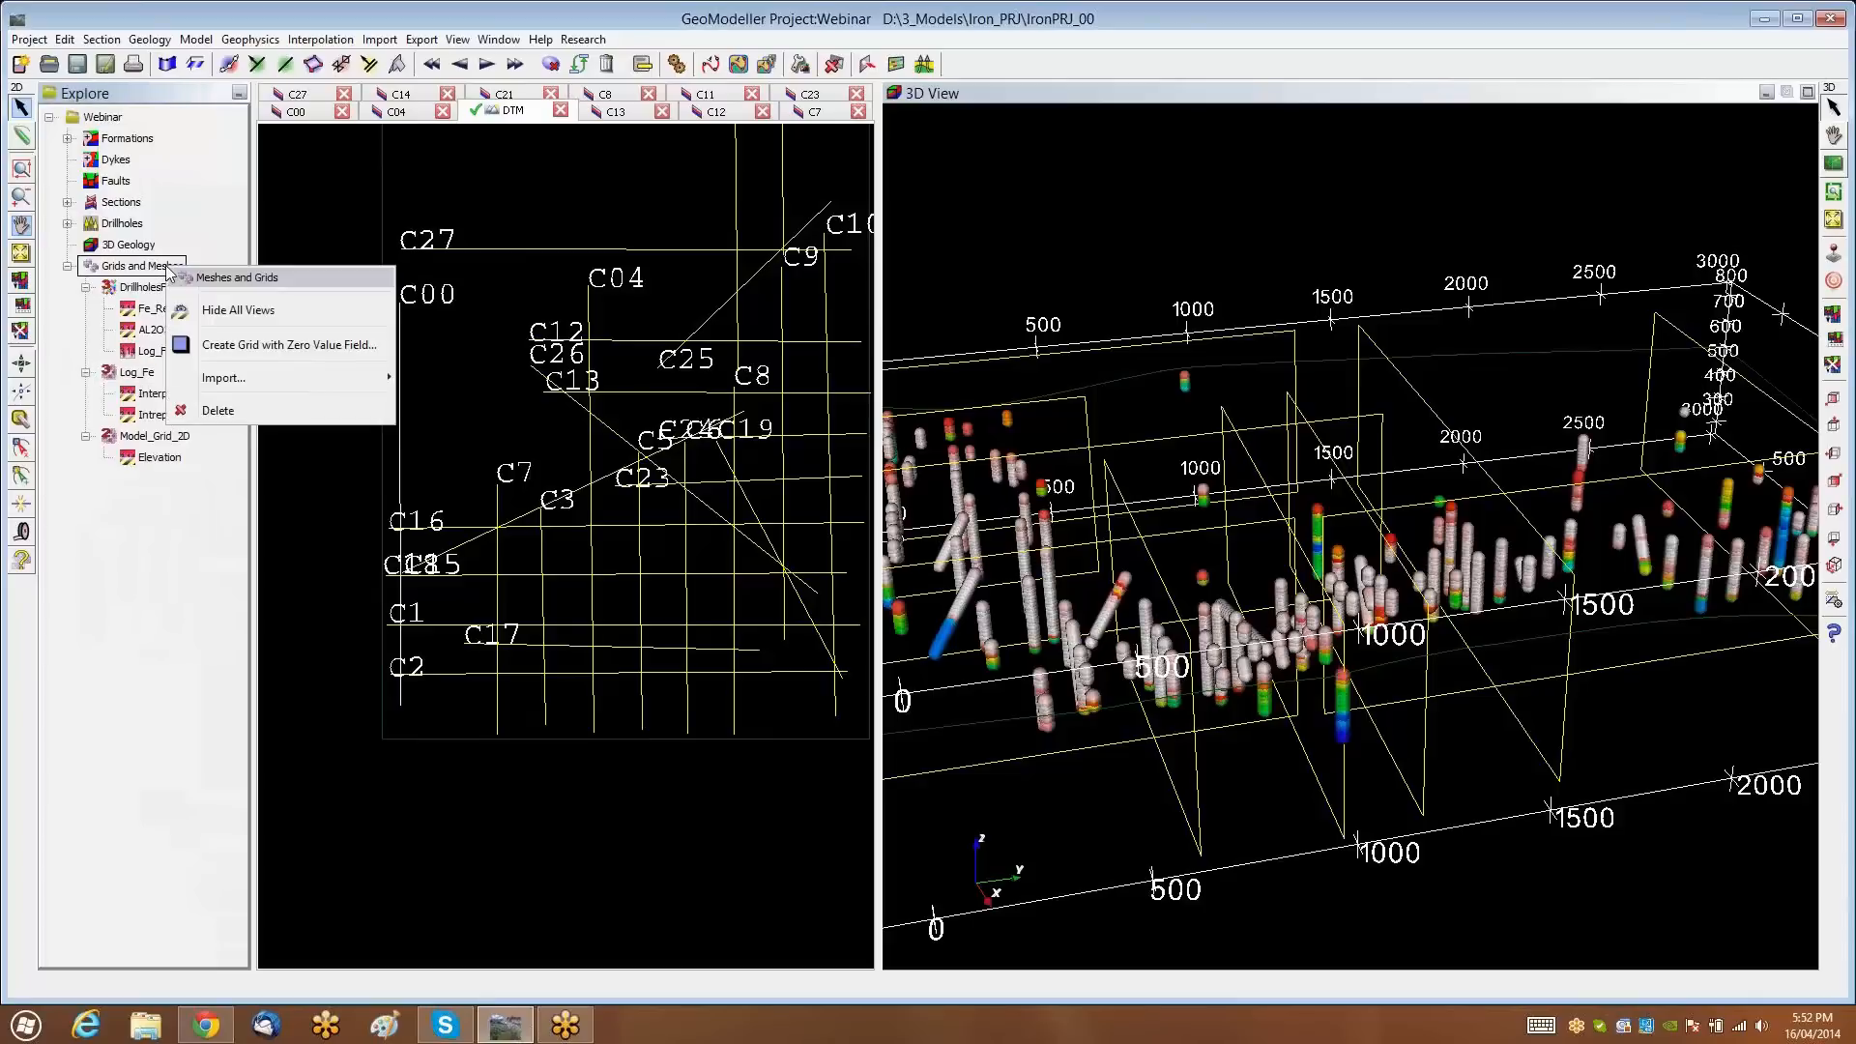
click(244, 312)
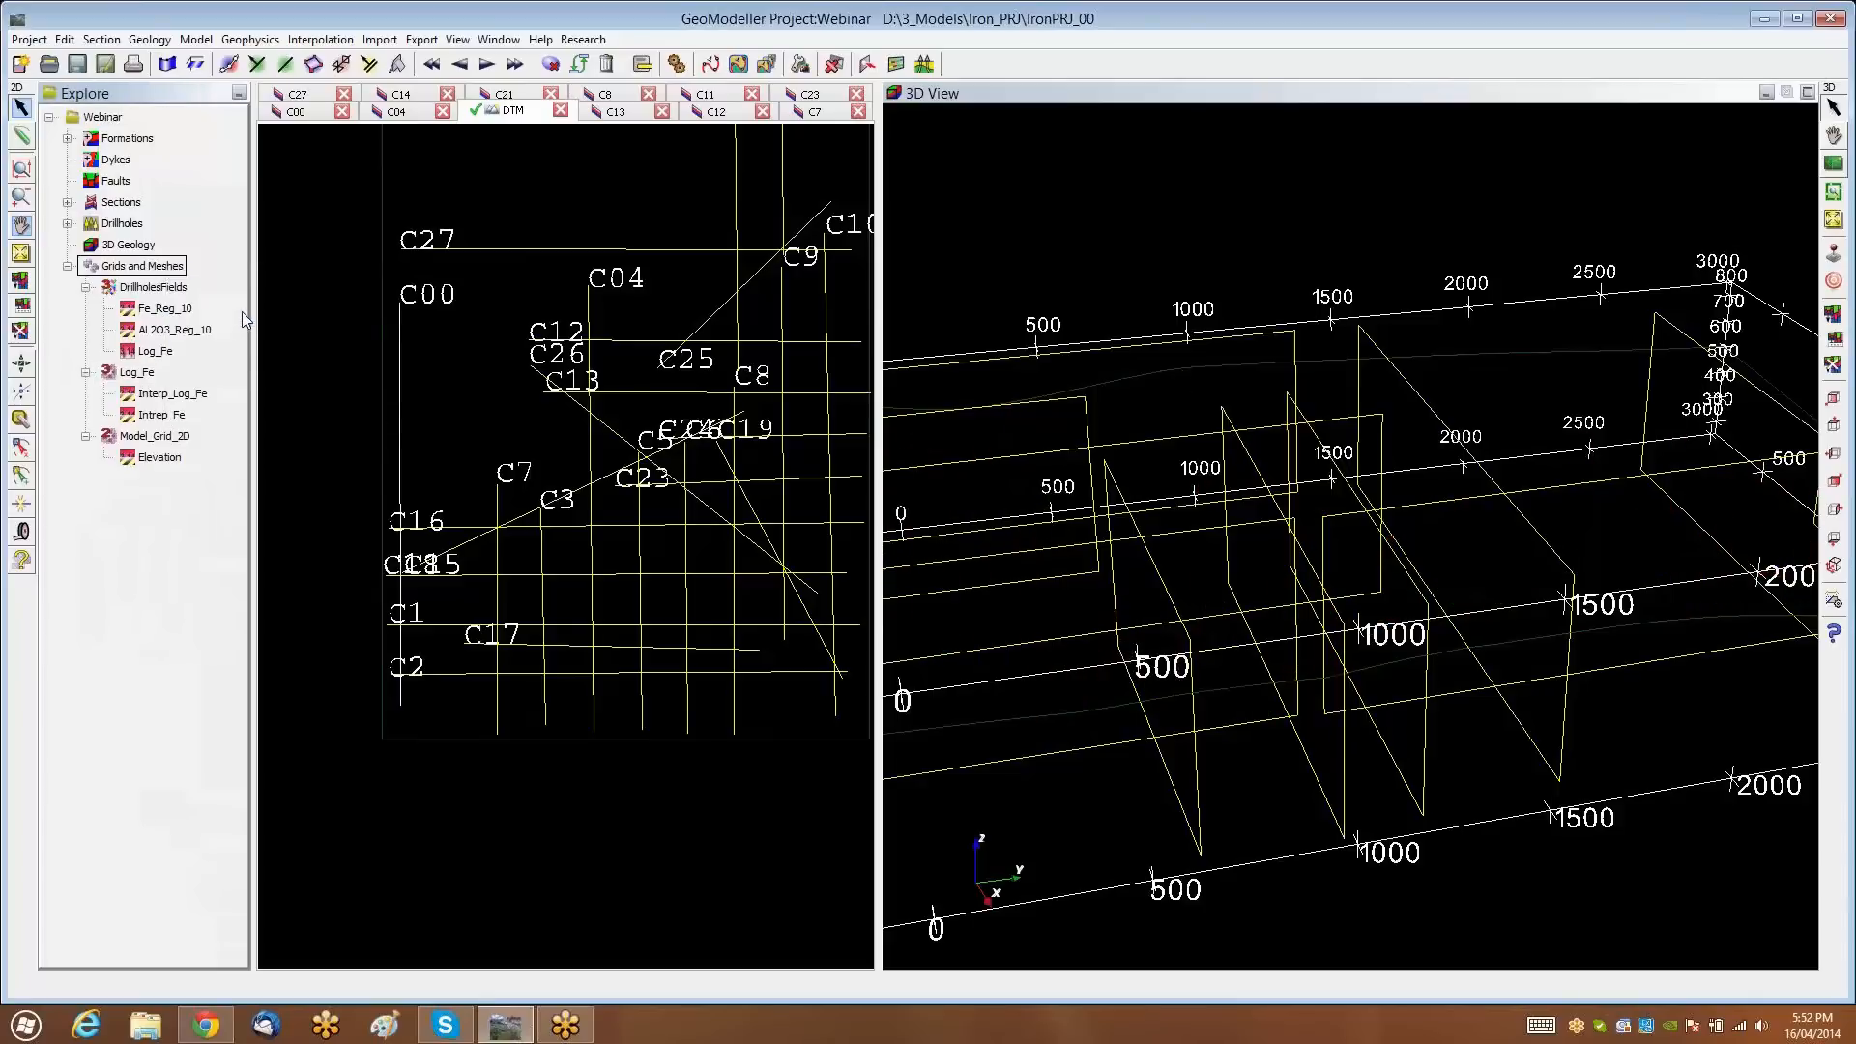
Display the Intrep_Fe grid in the 3D view as a 3D volume
click(158, 418)
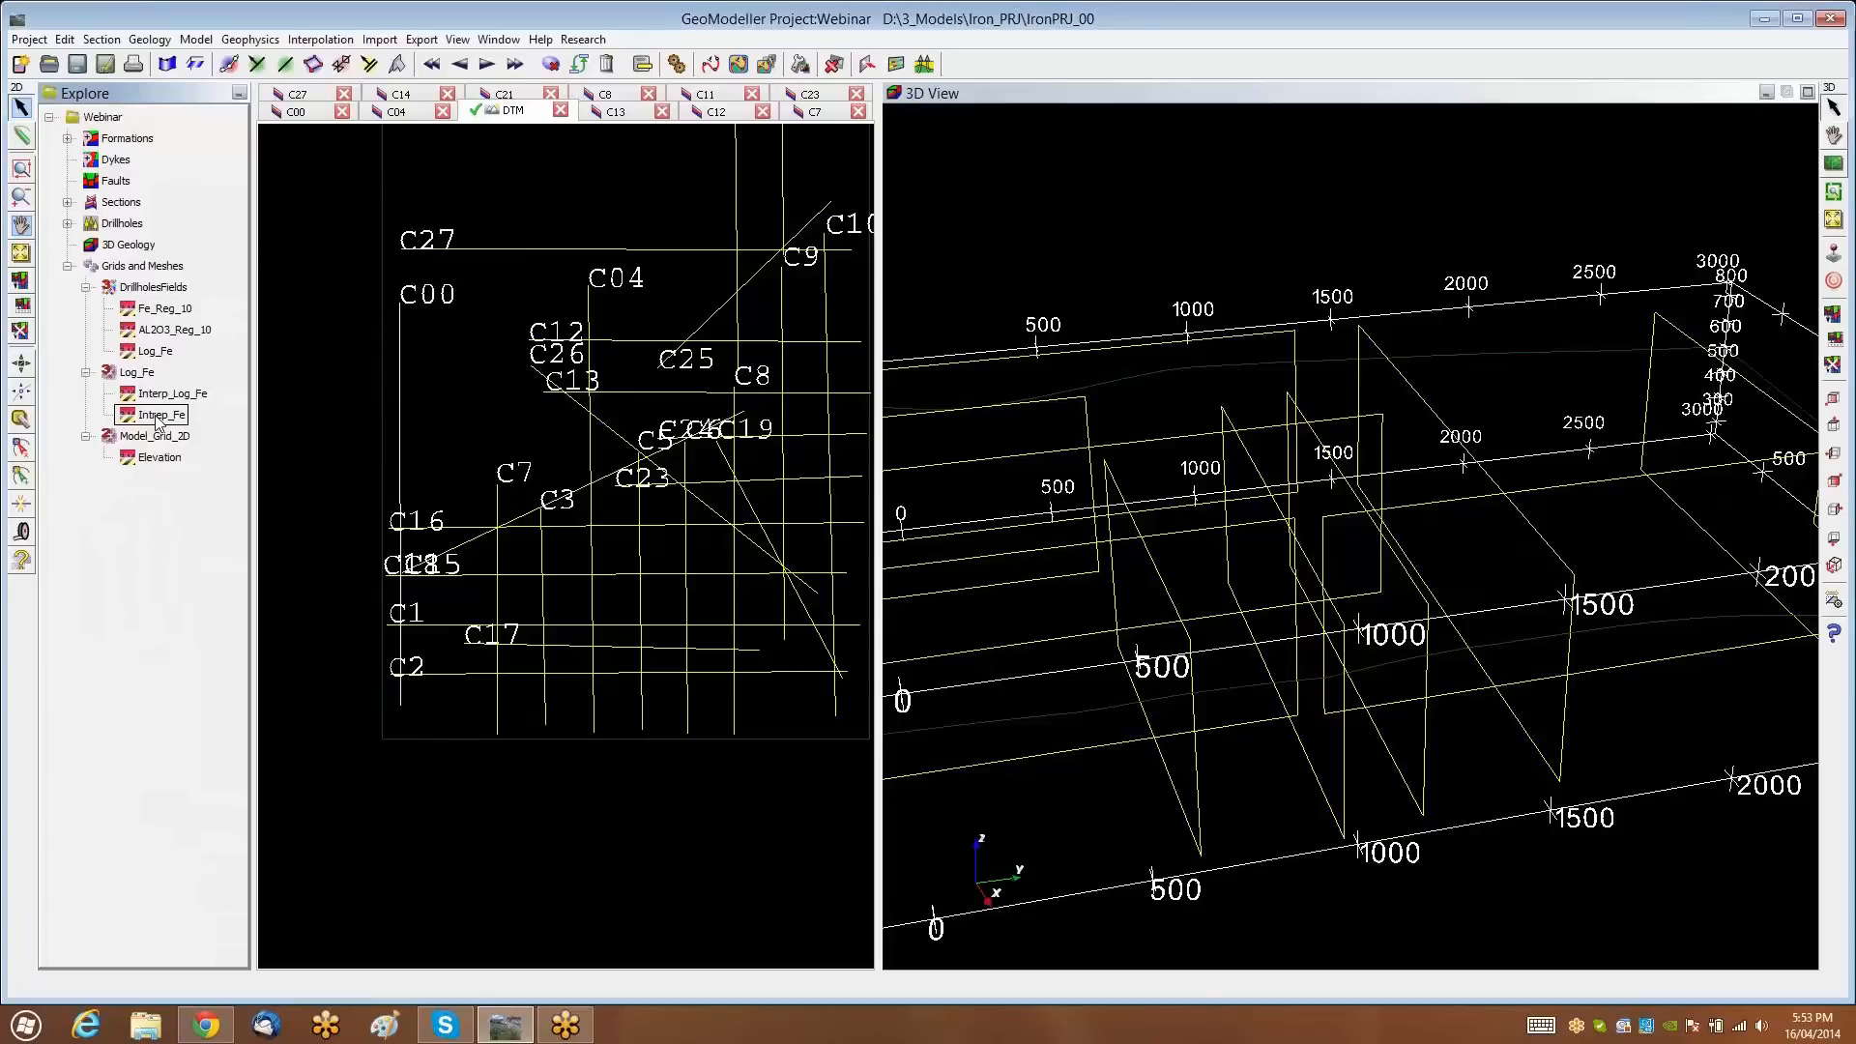
right_click(160, 421)
click(251, 487)
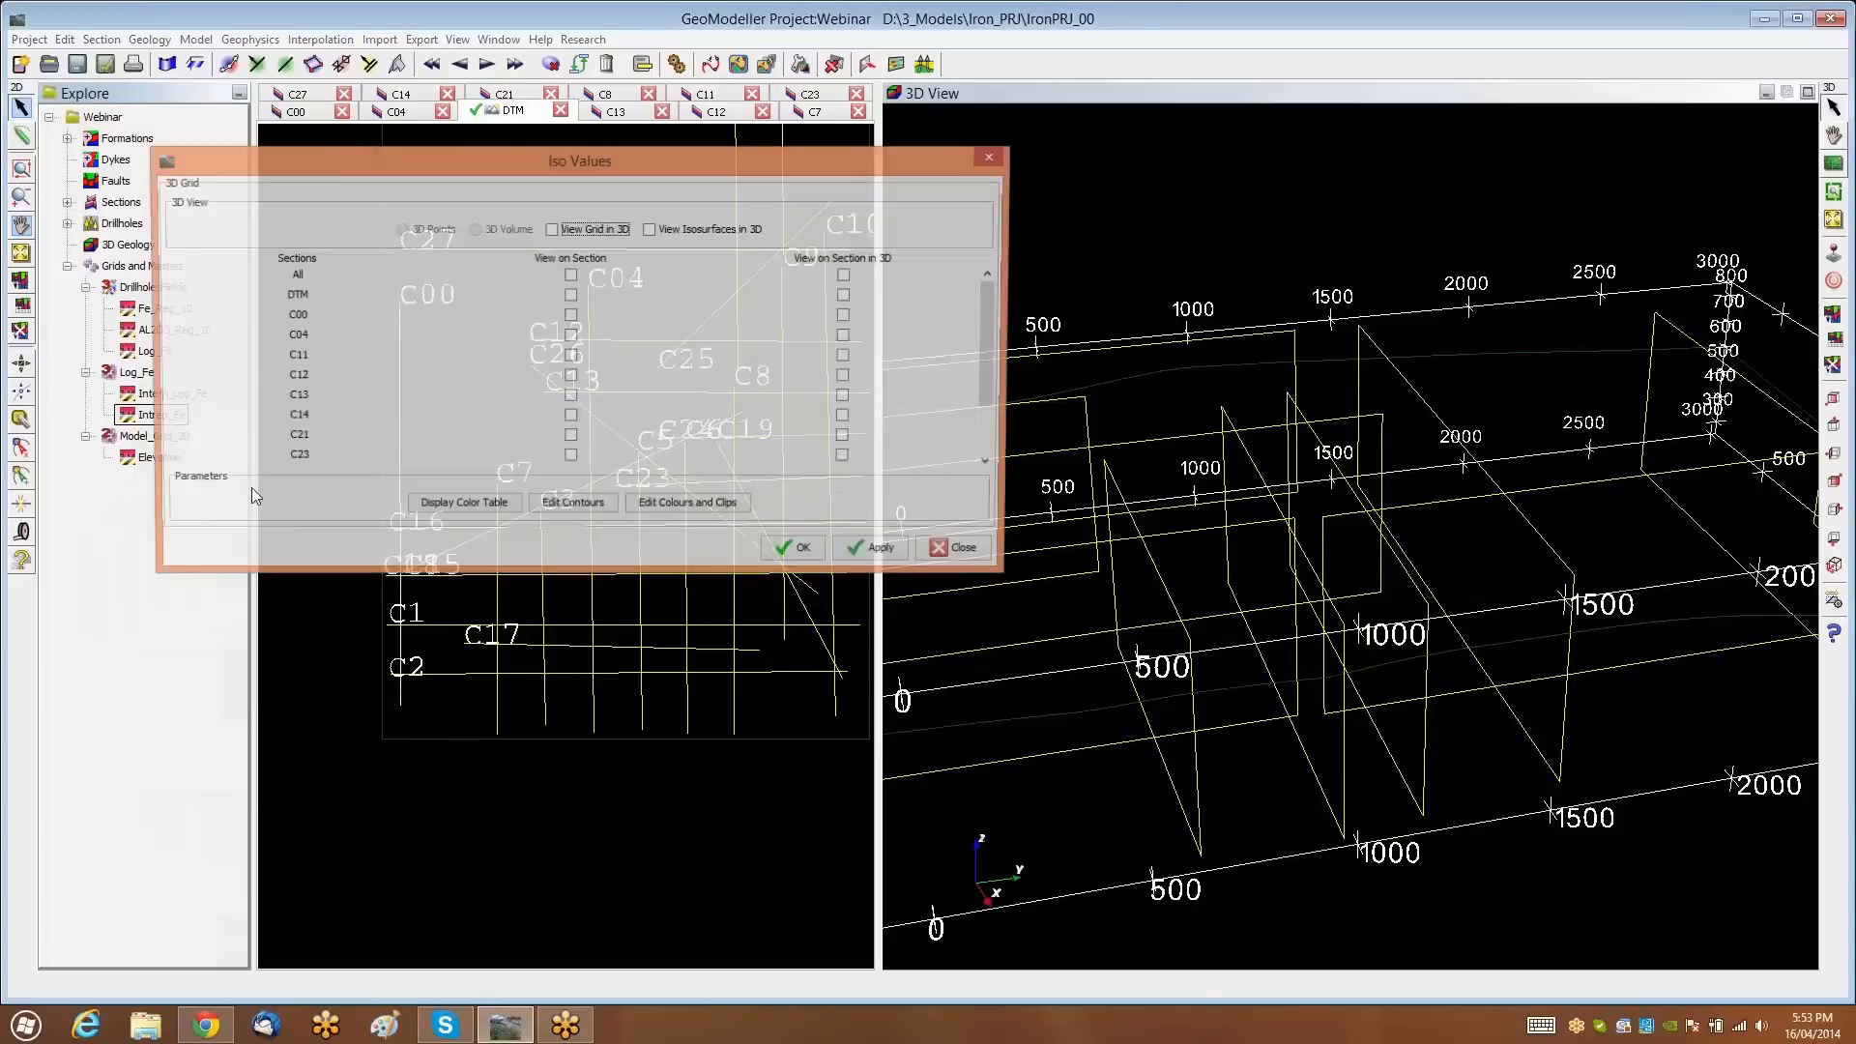
click(551, 229)
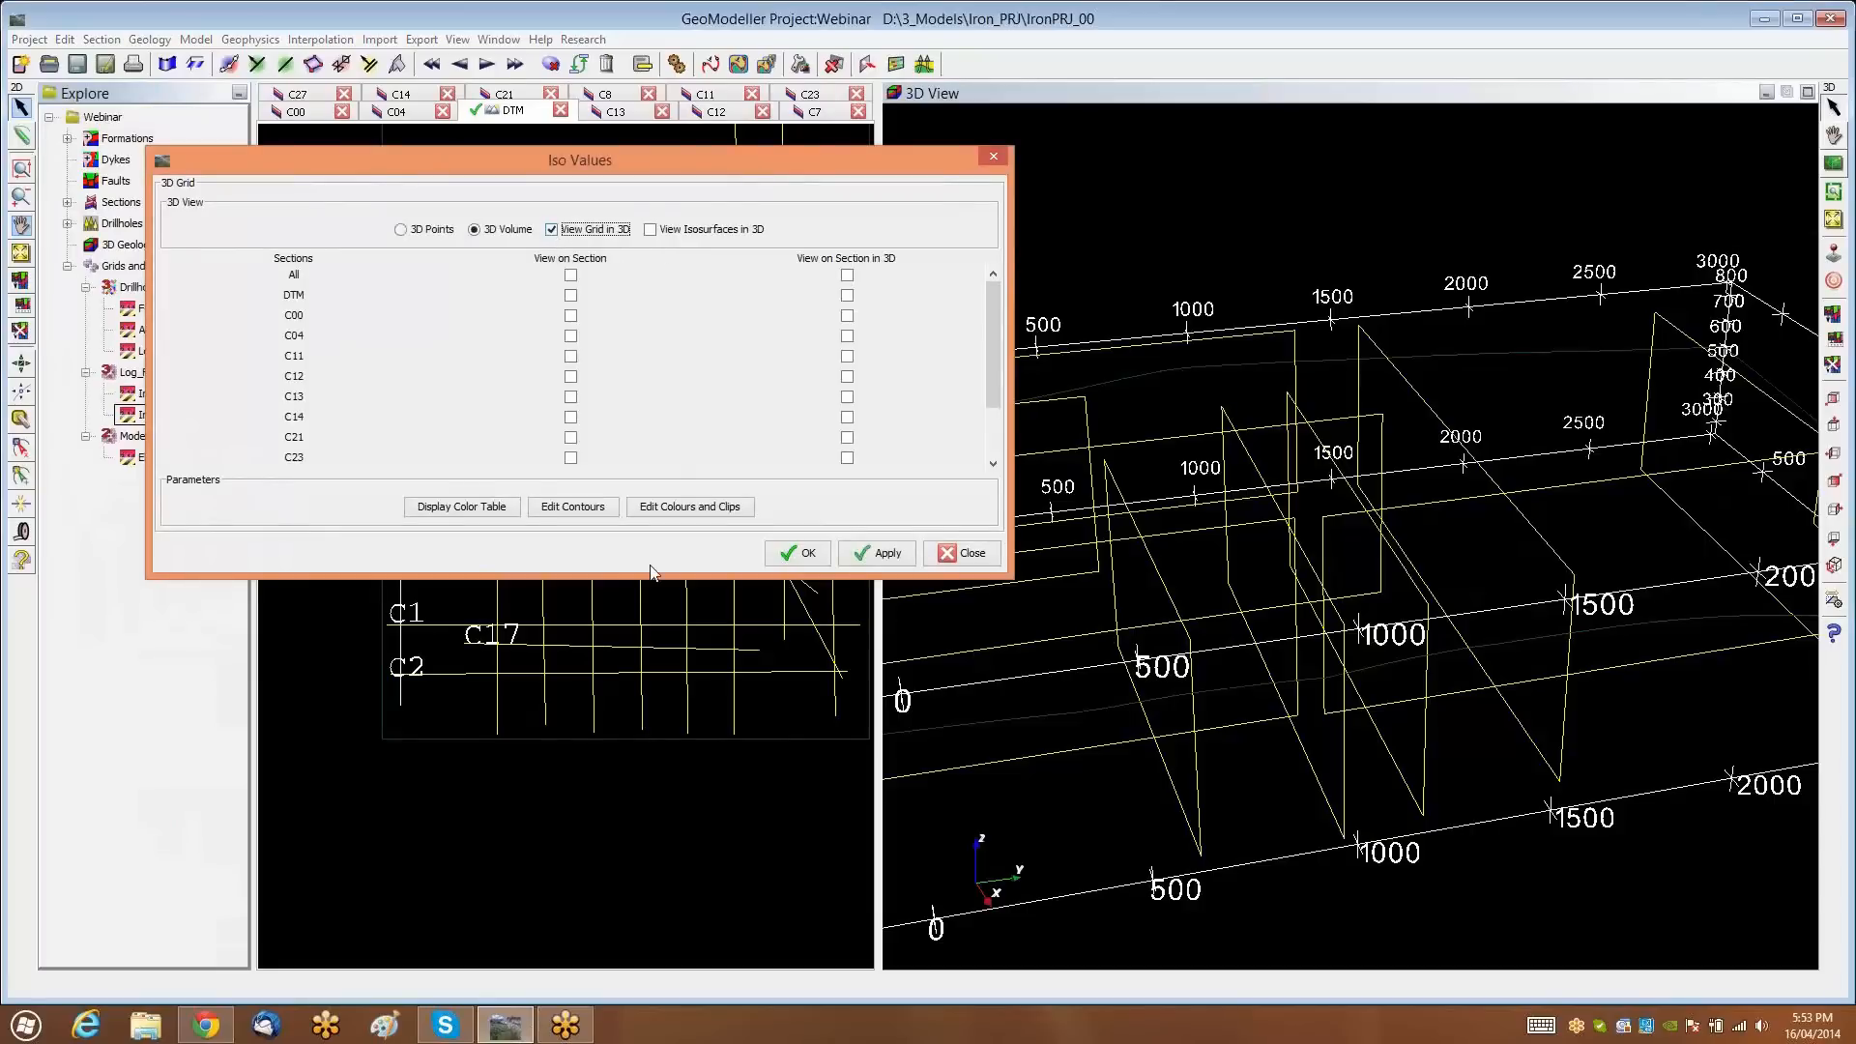
click(806, 555)
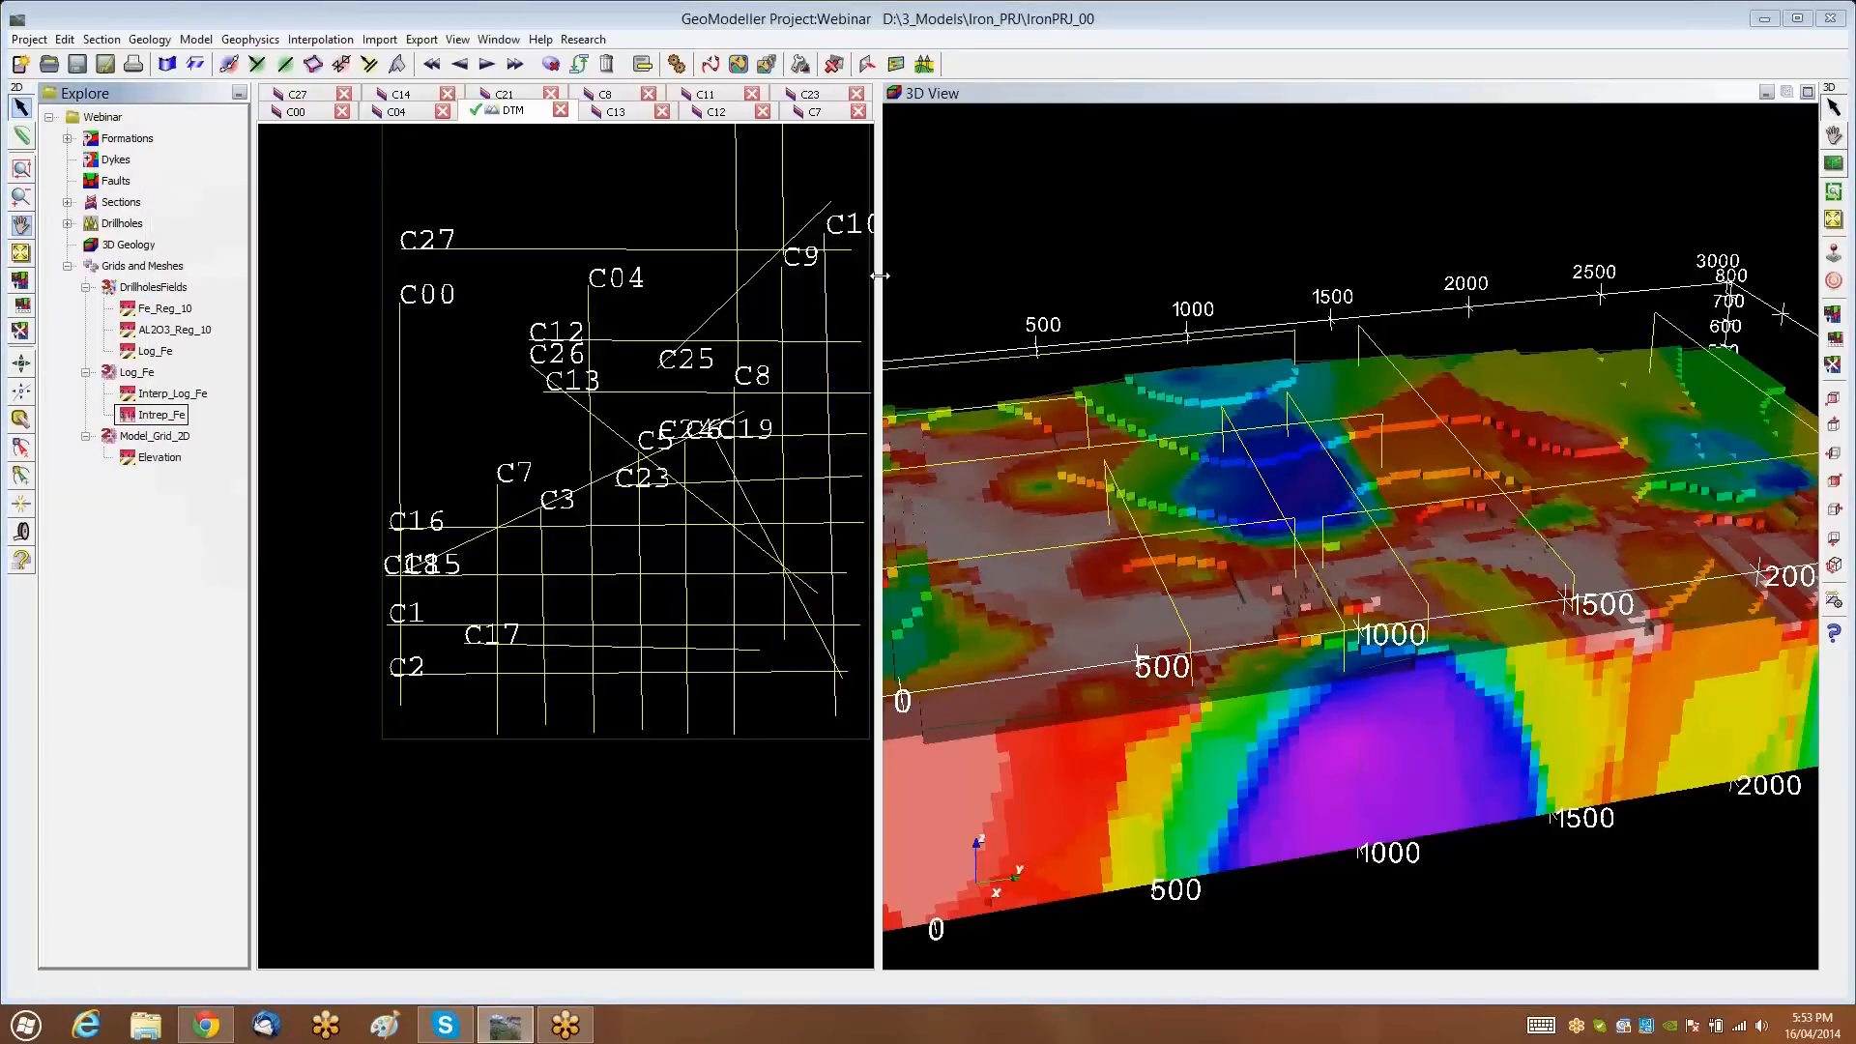
Examine the inside of the Intrep_Fe volume in an enlarged 3D view by moving the XY and XZ clipping planes, and reset them
drag(619, 340, 491, 351)
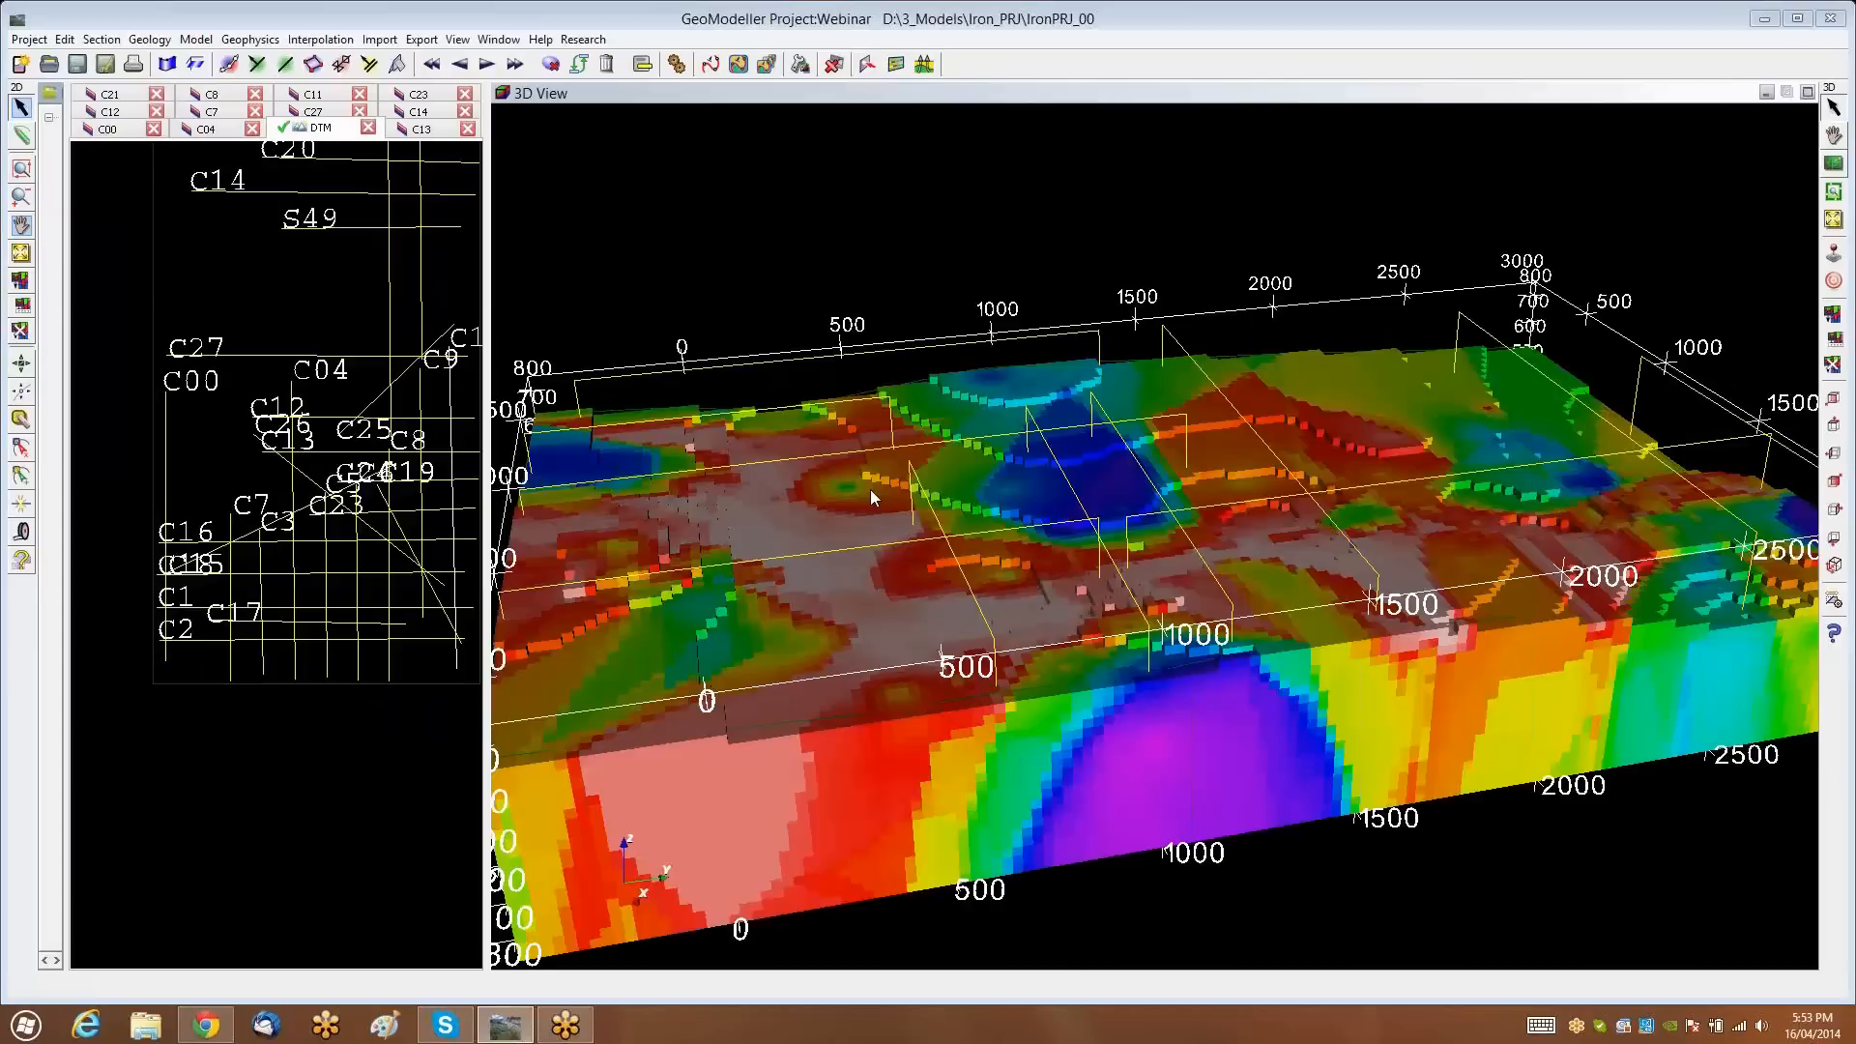
right_drag(870, 490, 909, 614)
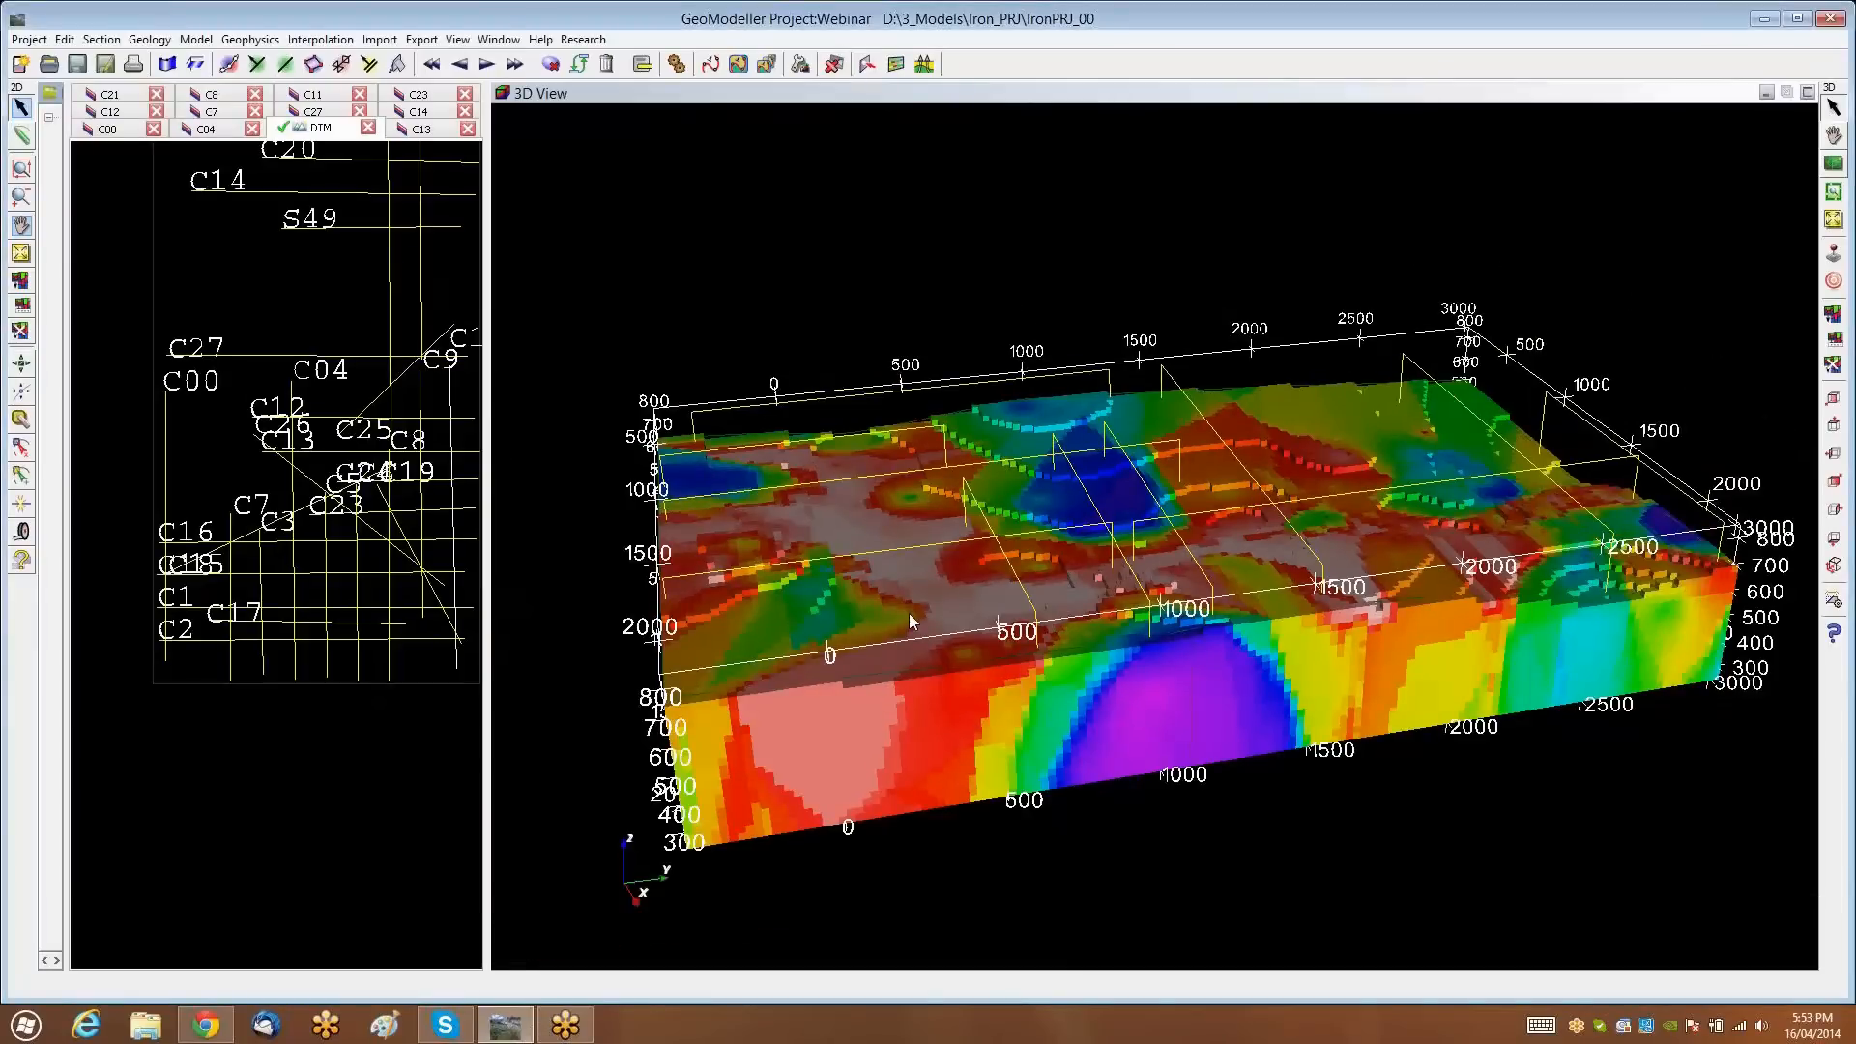
drag(908, 613, 1034, 588)
click(1834, 600)
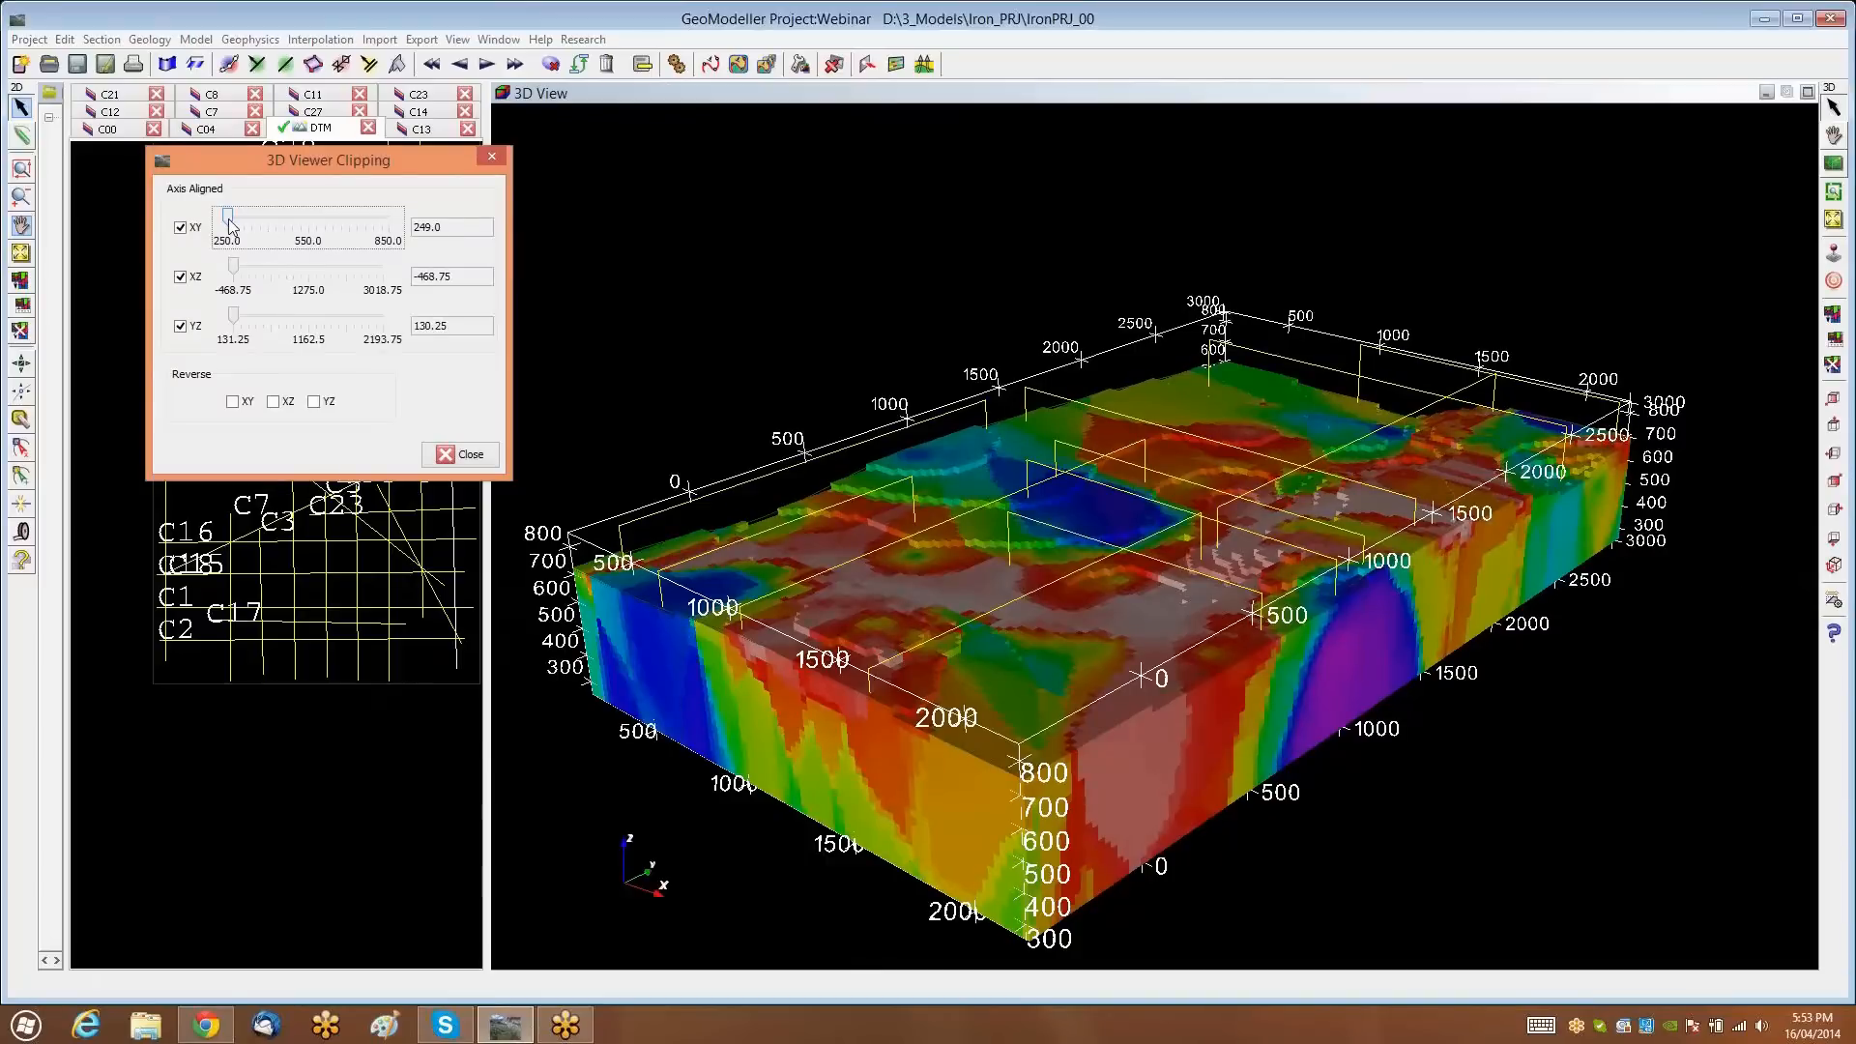
drag(246, 217, 183, 227)
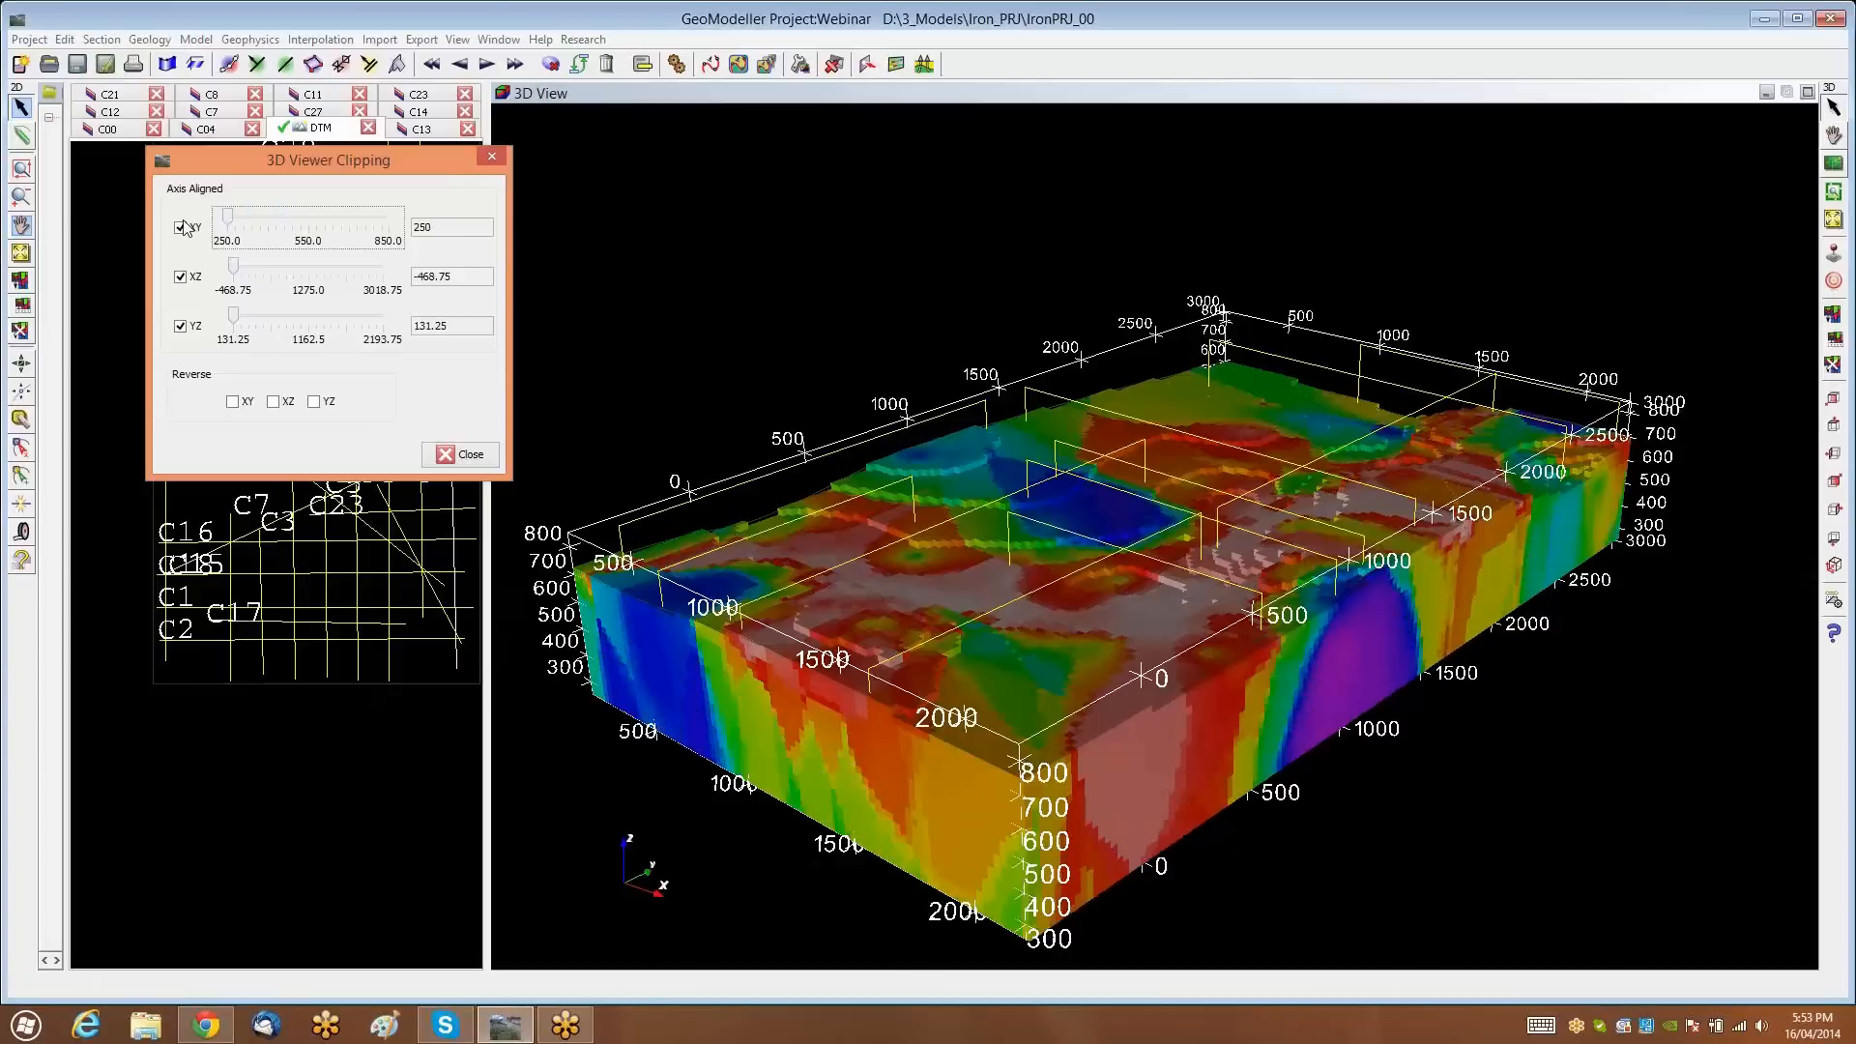
click(251, 267)
drag(258, 267, 196, 271)
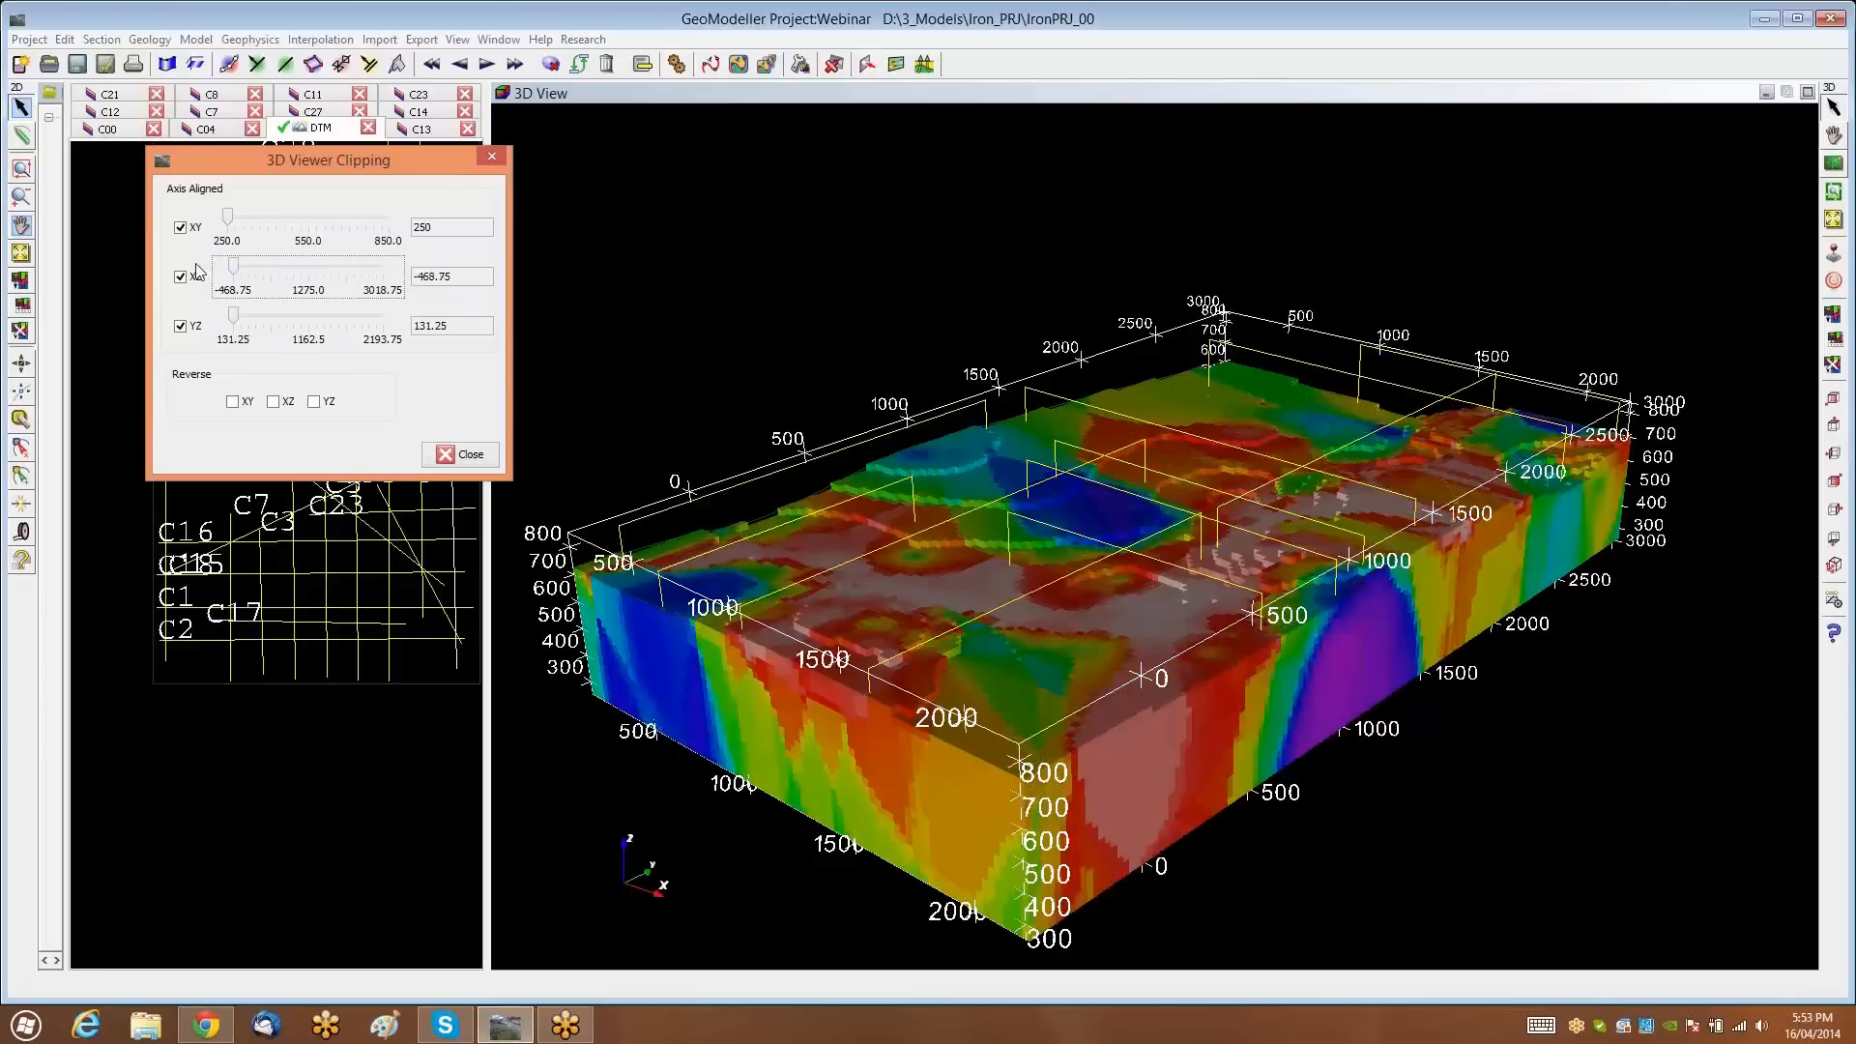
click(468, 456)
Restore the project tree and section view beside the 3D view, and hide all grid and mesh views
drag(488, 442, 696, 451)
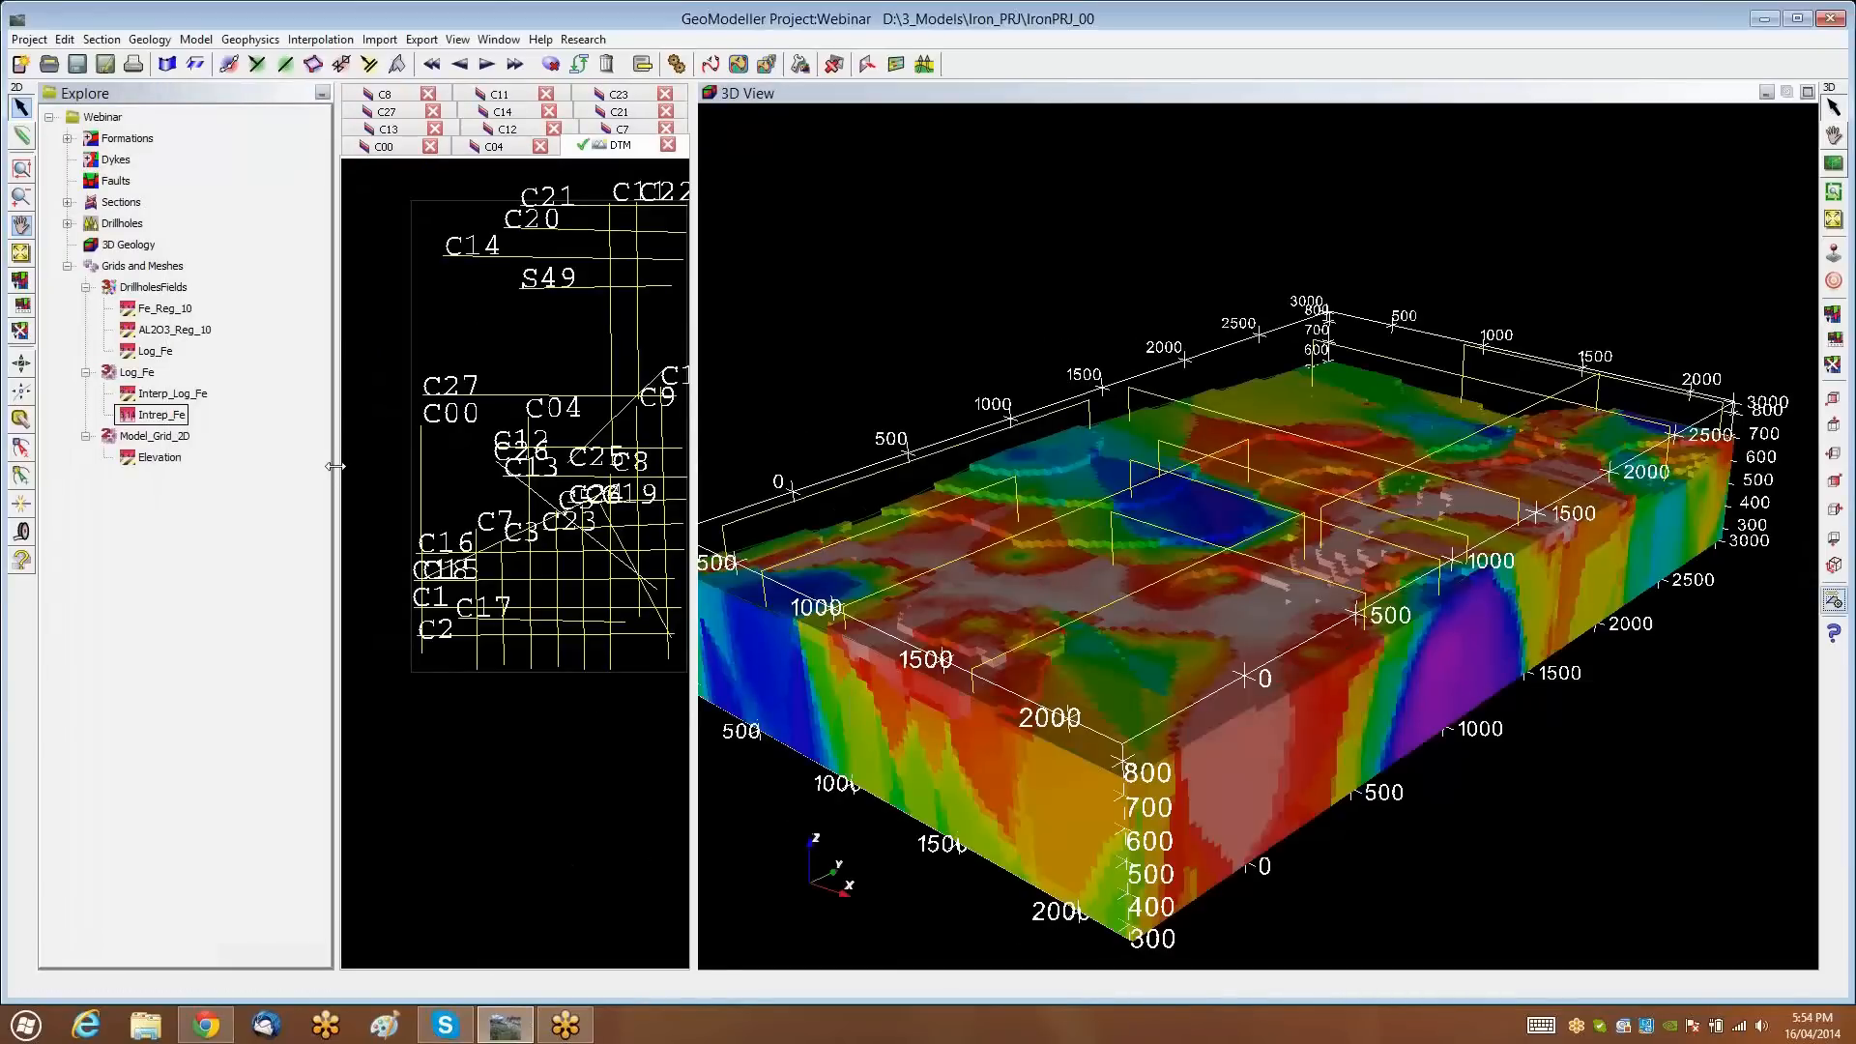
drag(335, 466, 276, 466)
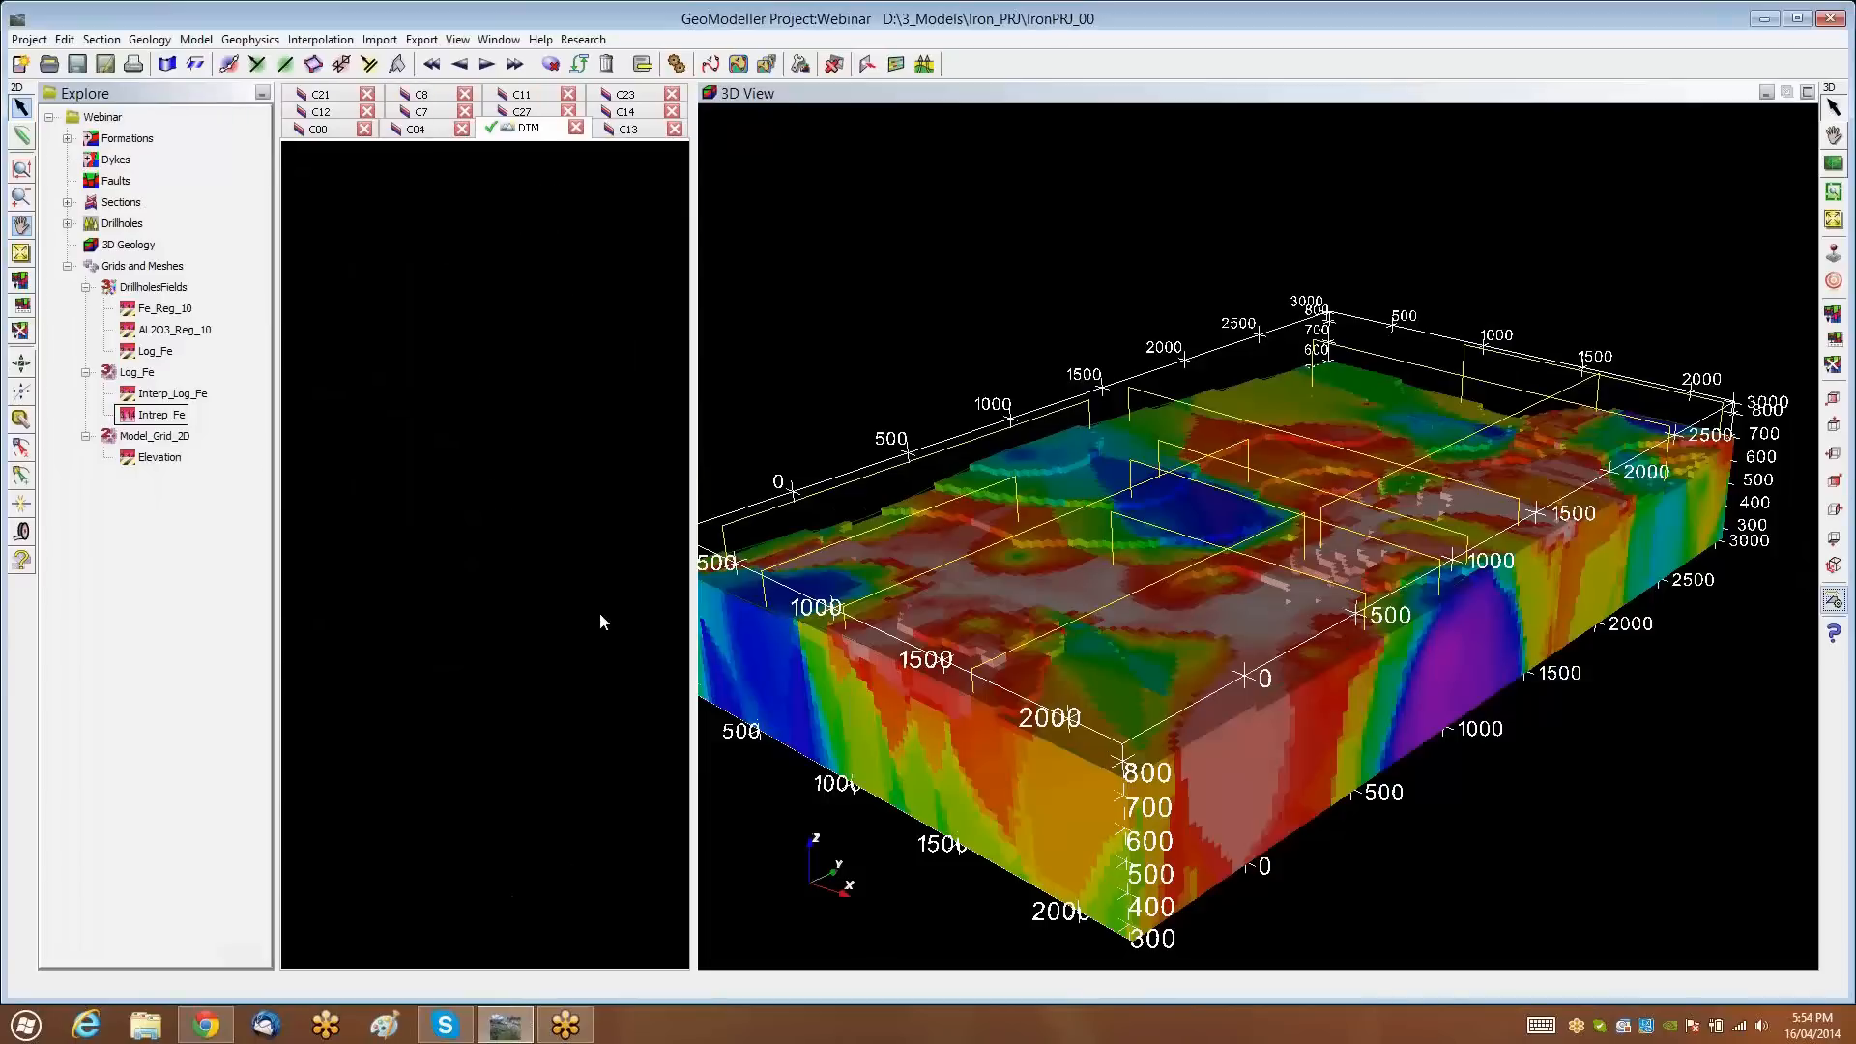
drag(1008, 593, 1006, 625)
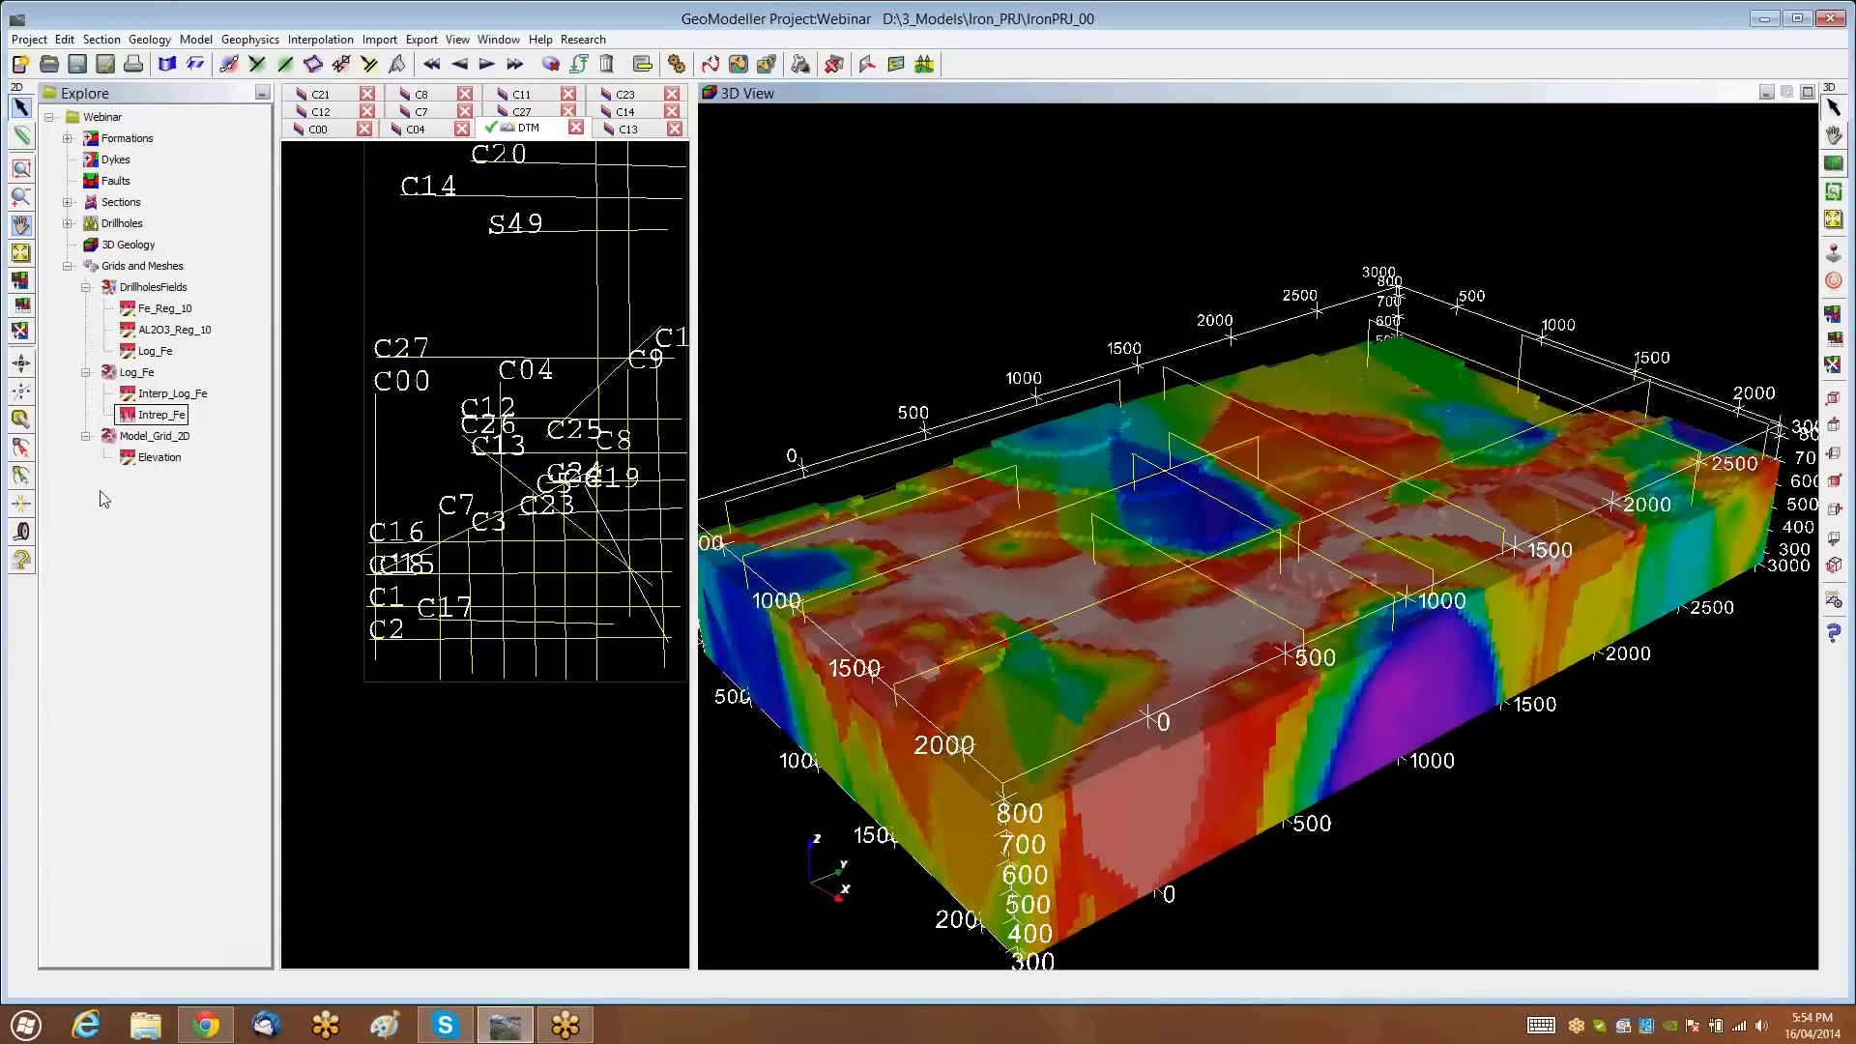
right_click(153, 270)
click(225, 314)
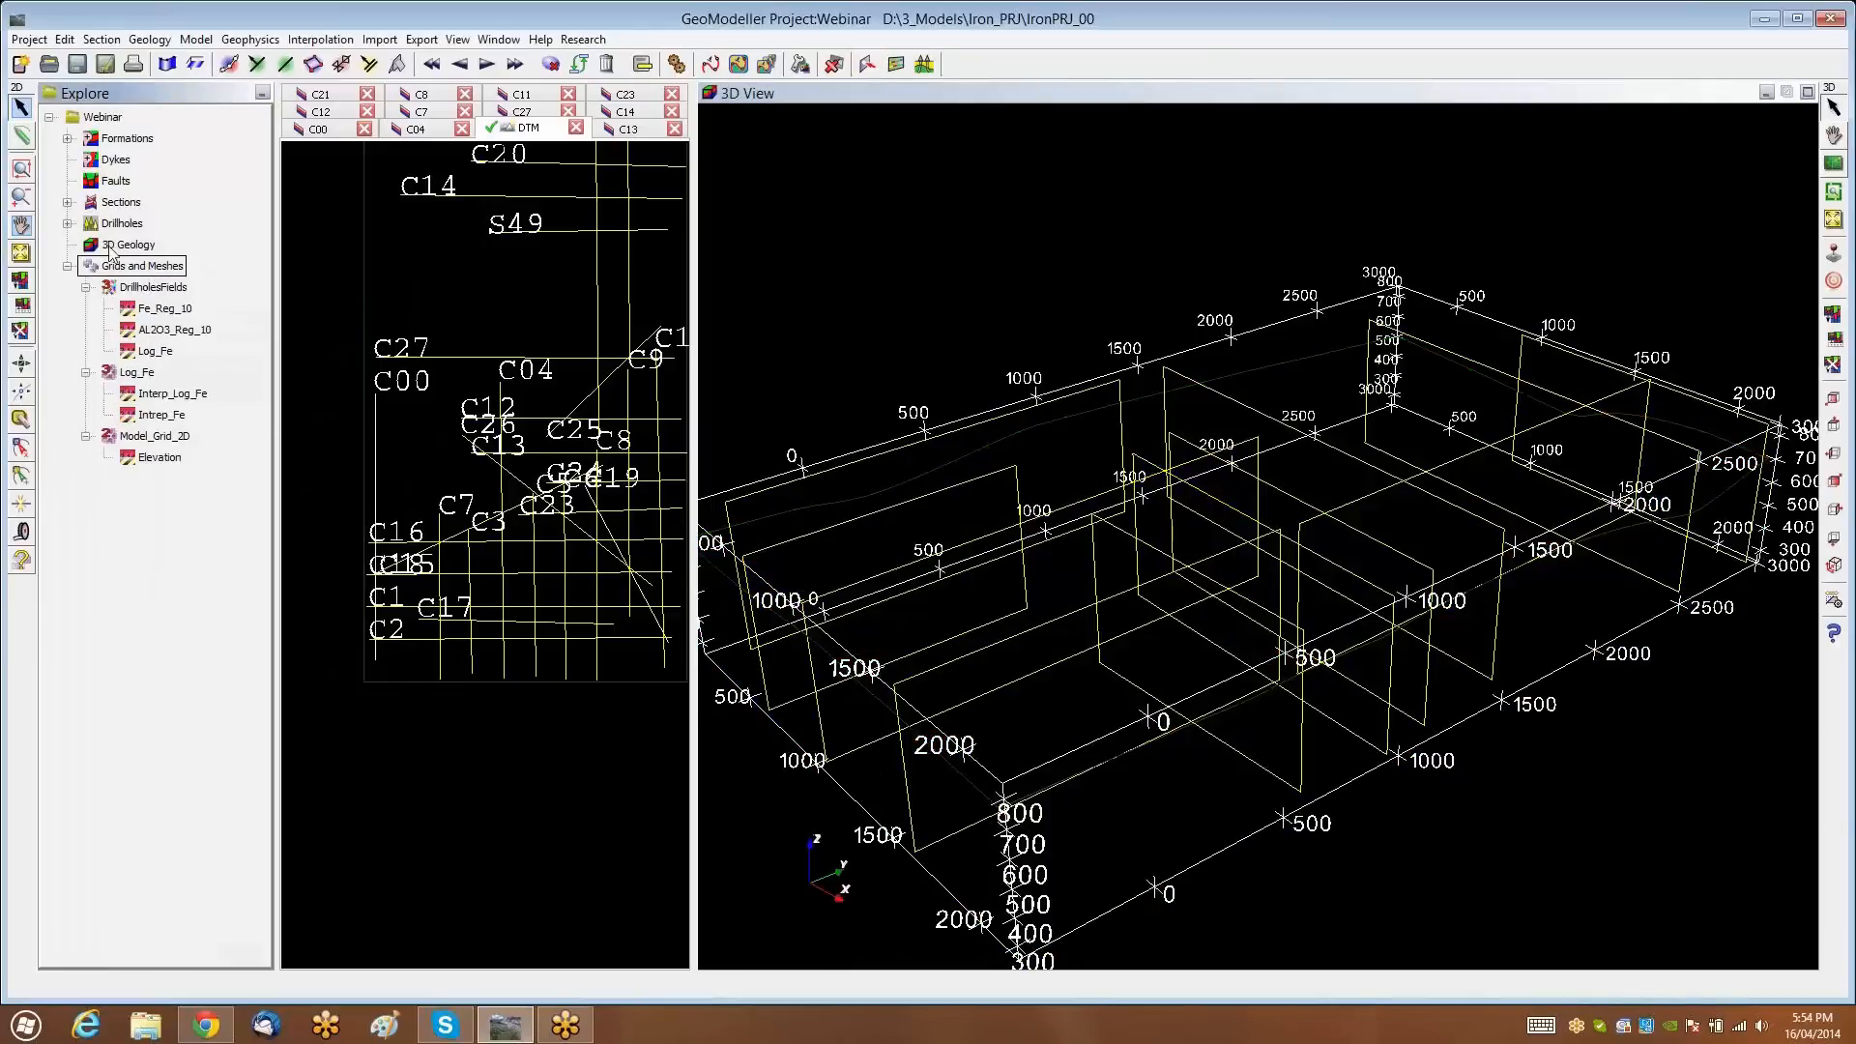
click(122, 247)
right_click(123, 250)
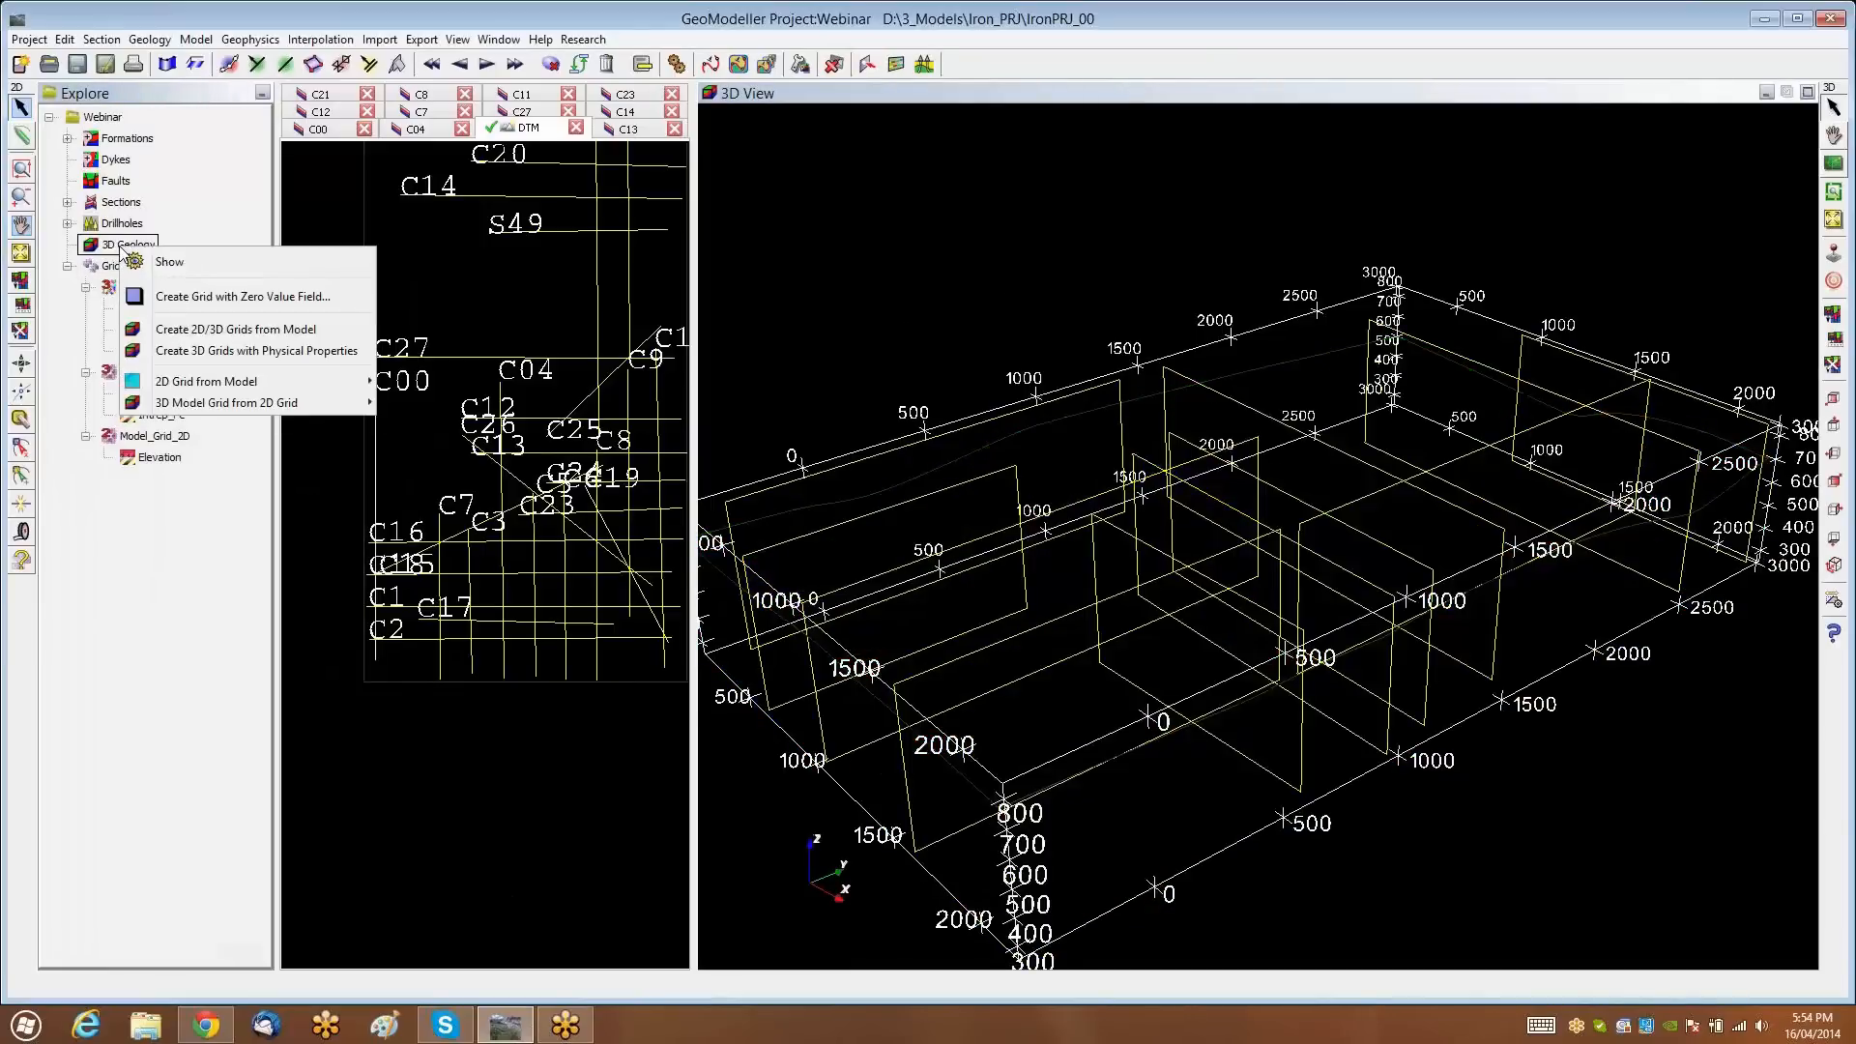
click(203, 611)
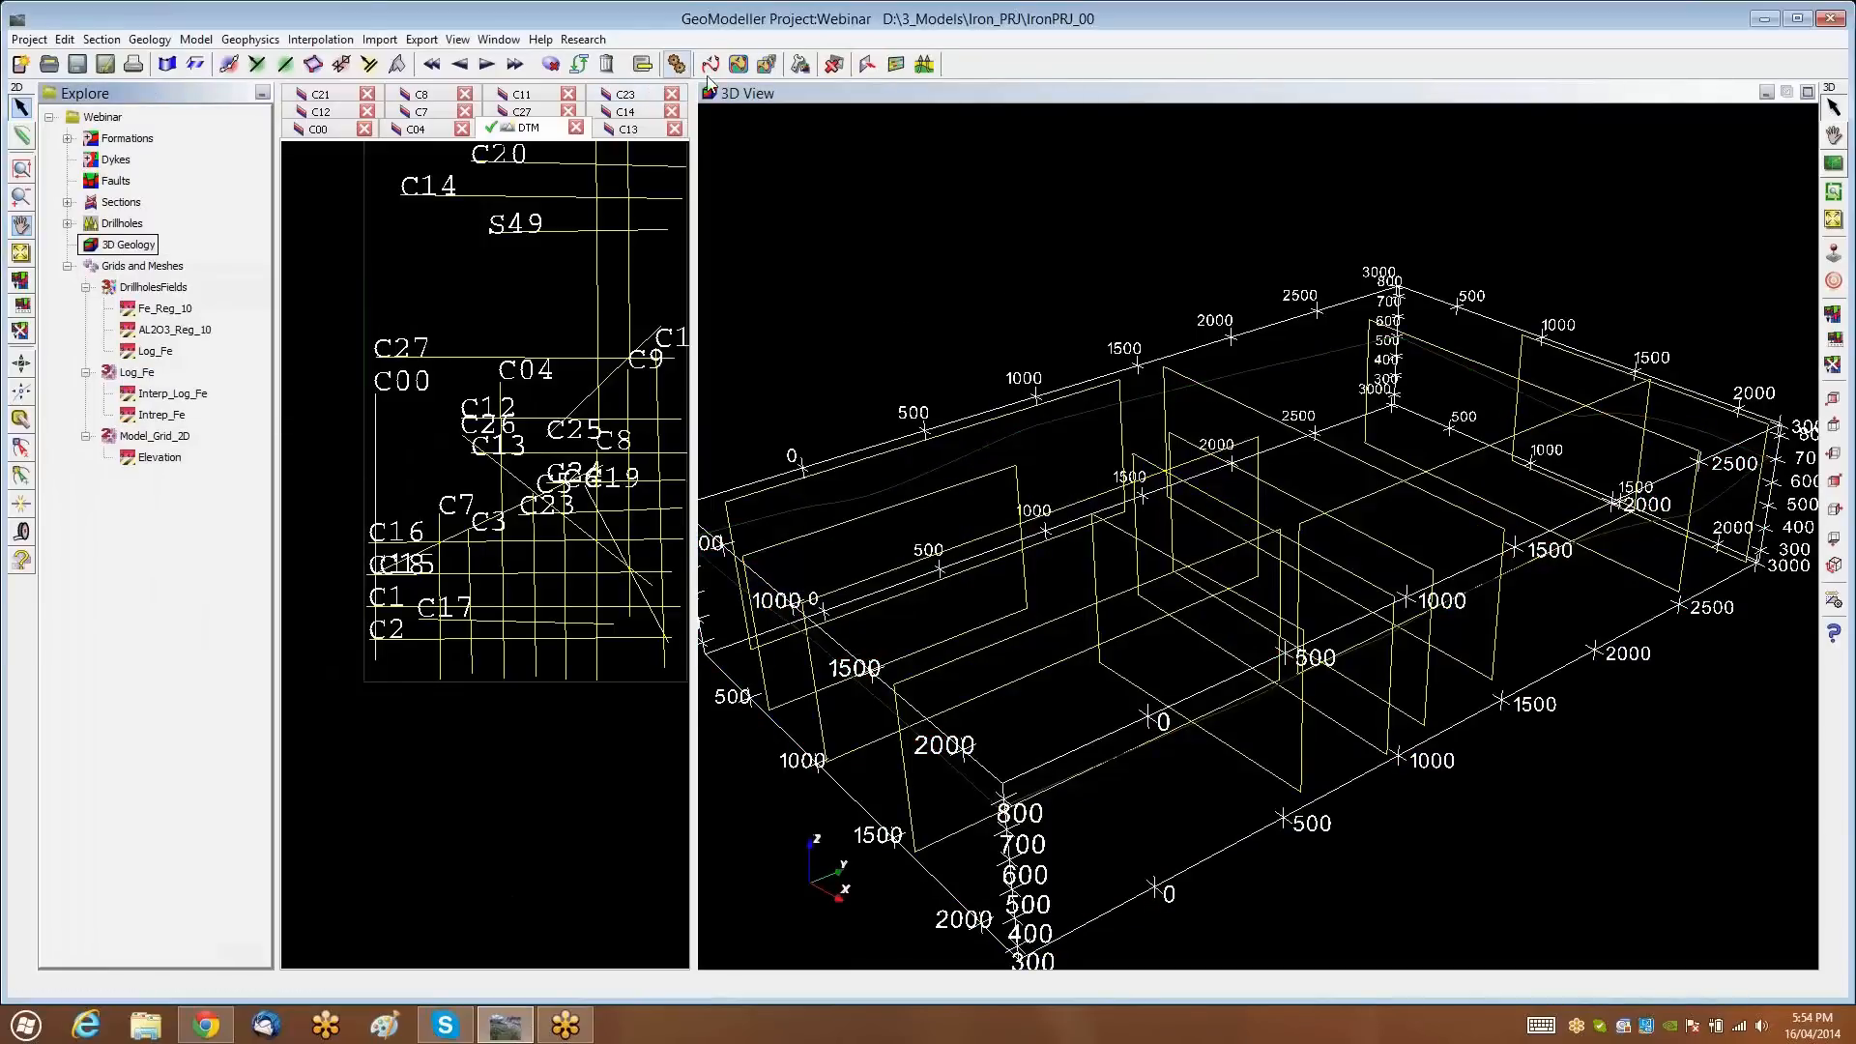
Compute the geological model using all series, all sections and all drillholes
click(677, 65)
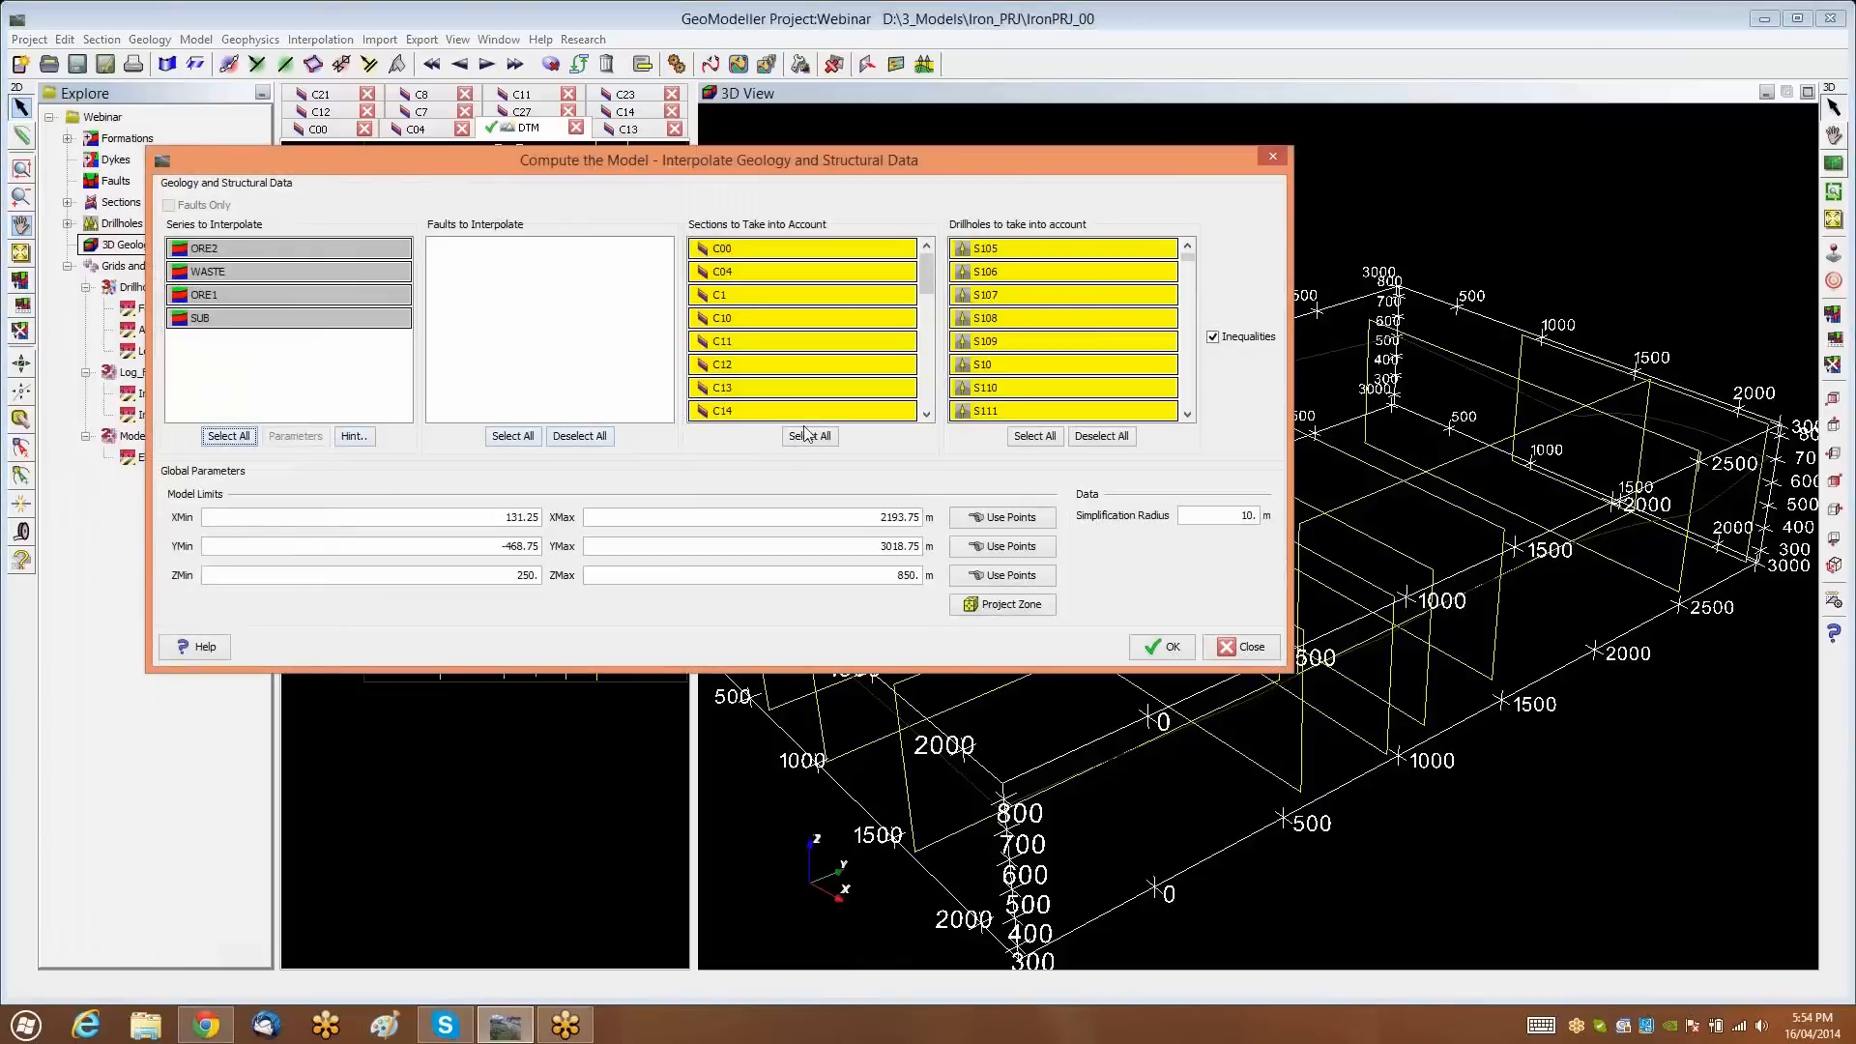
click(808, 435)
click(1034, 436)
click(1187, 652)
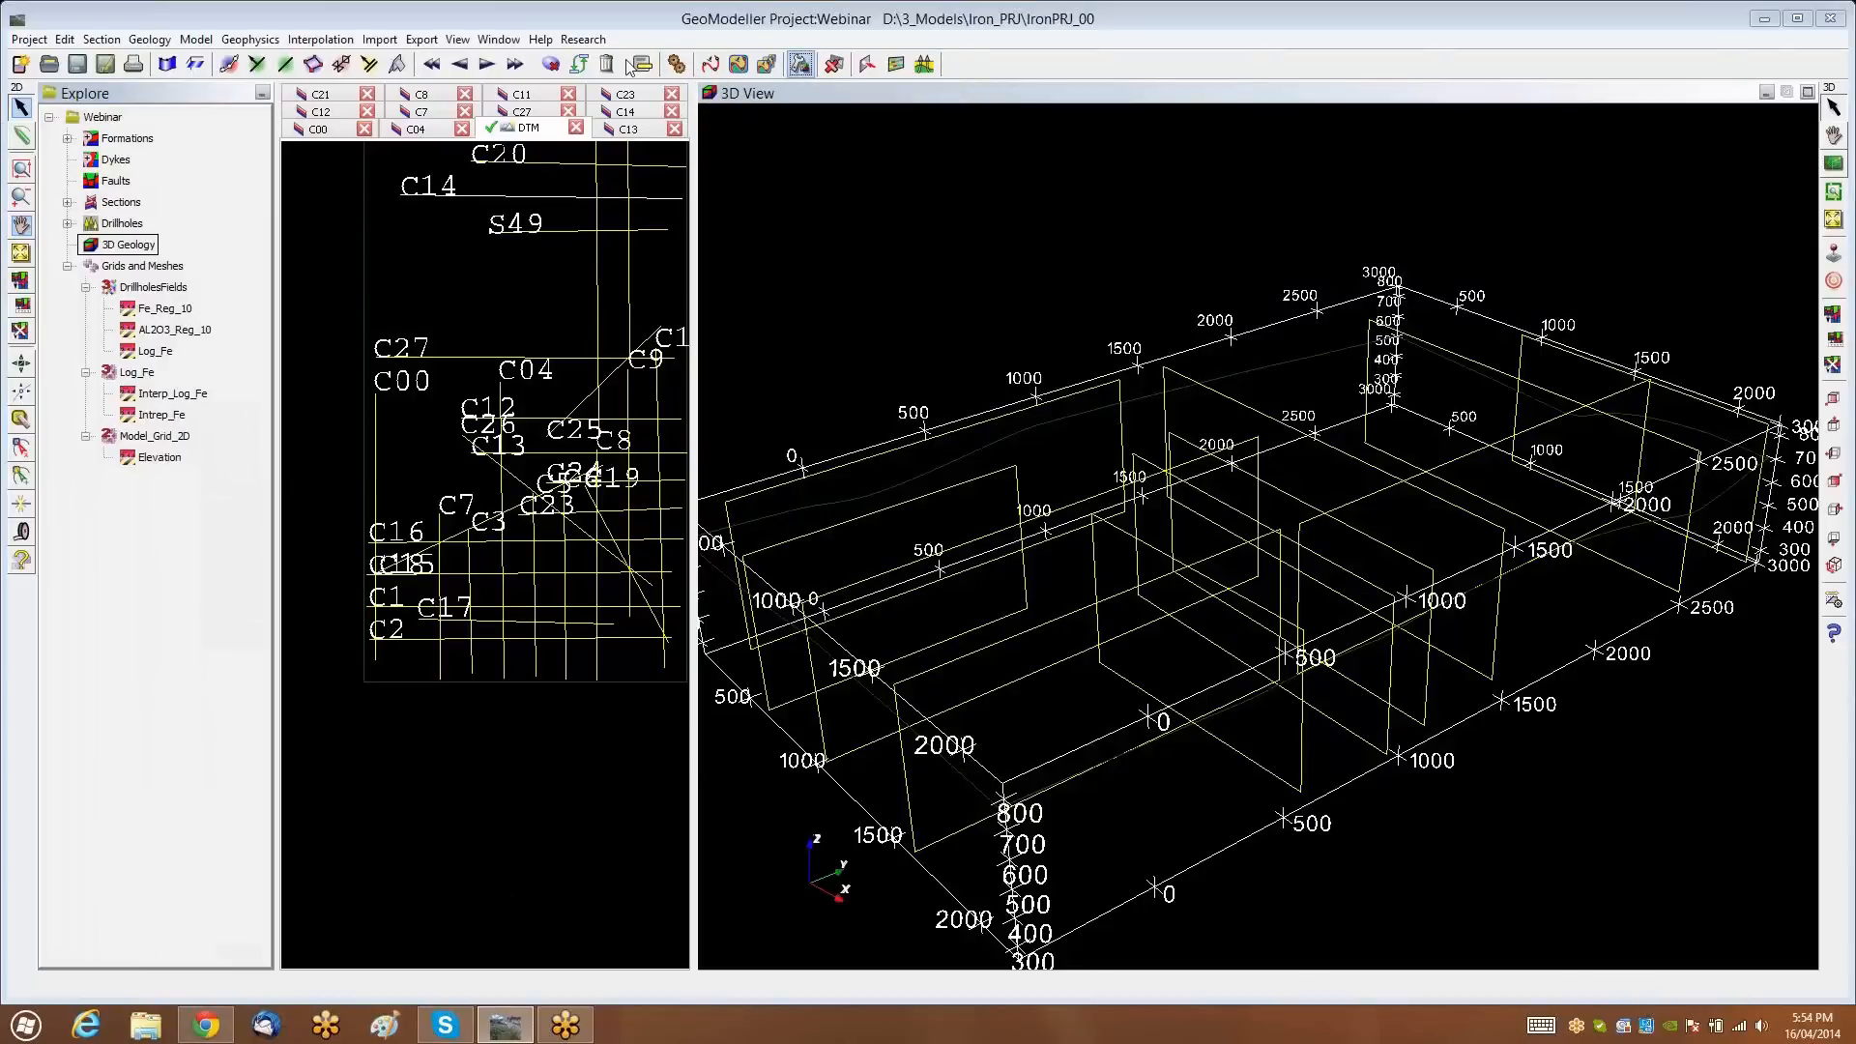
Build and draw the 3D formation shapes as volumes using a fixed cell size of 100 m
click(738, 66)
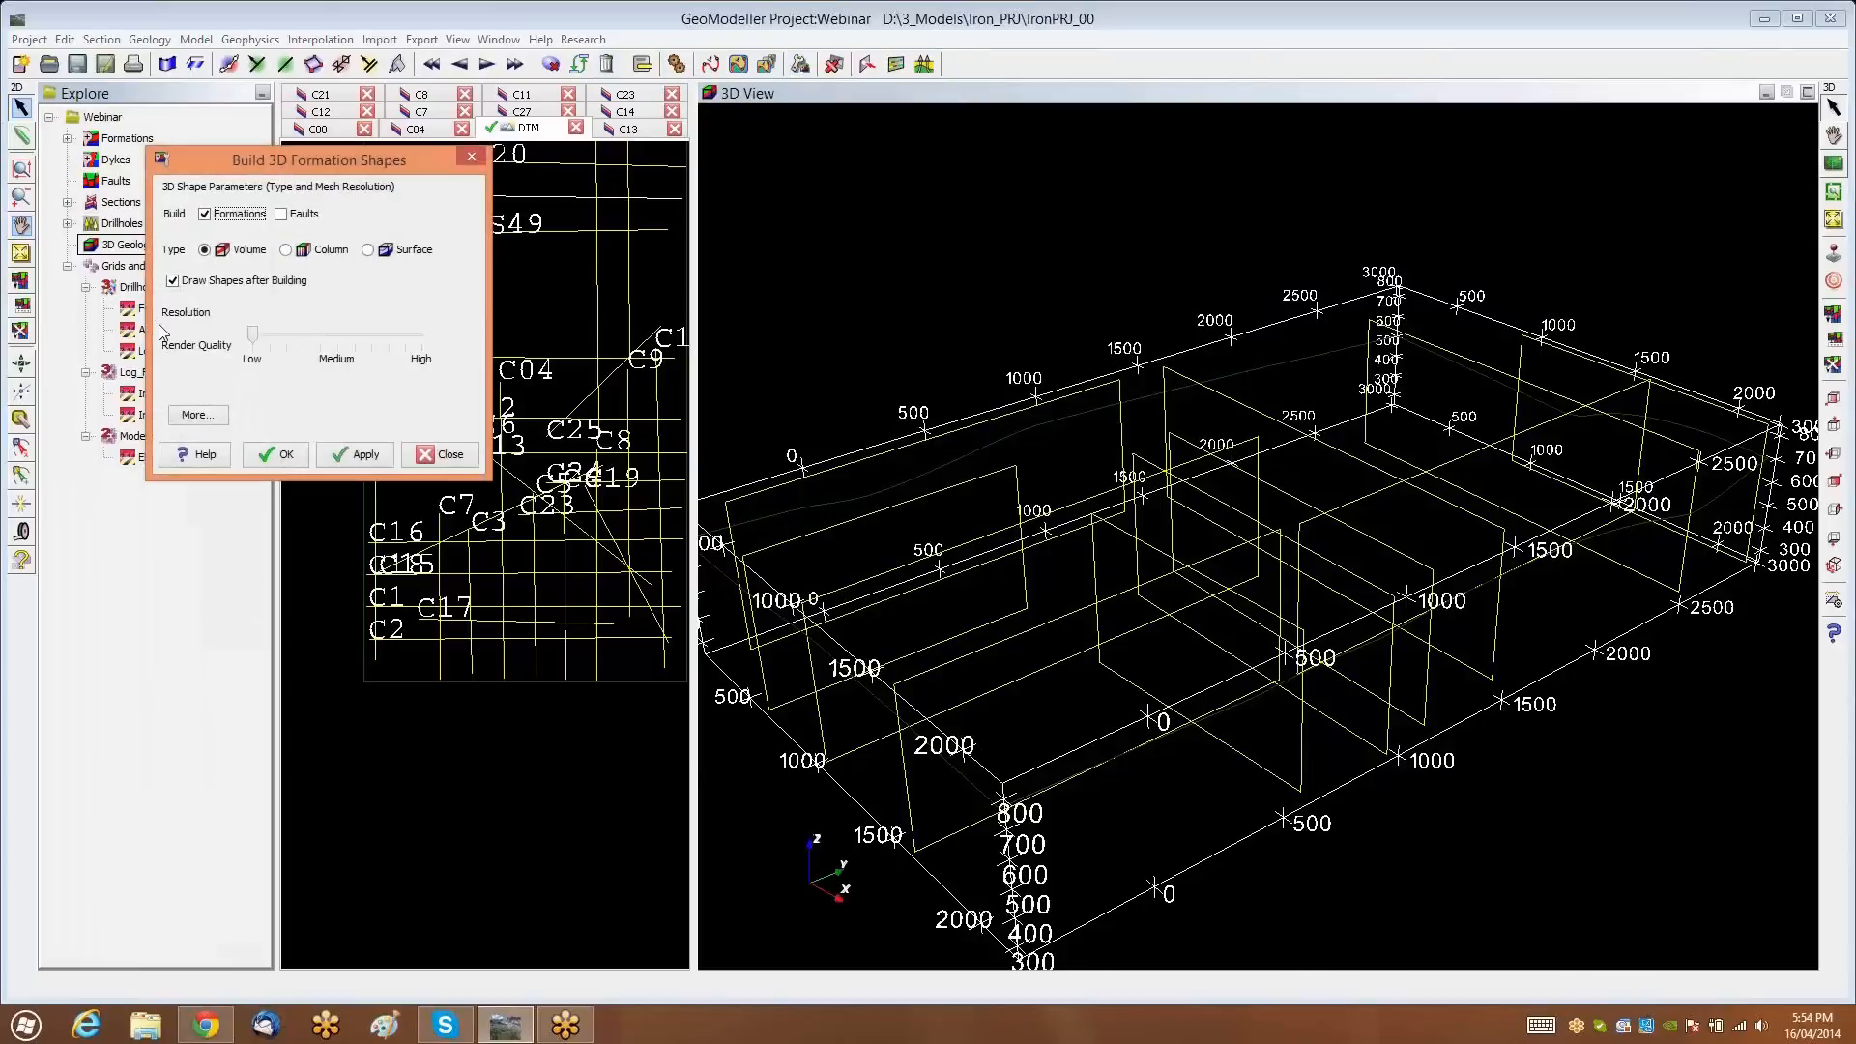
click(196, 421)
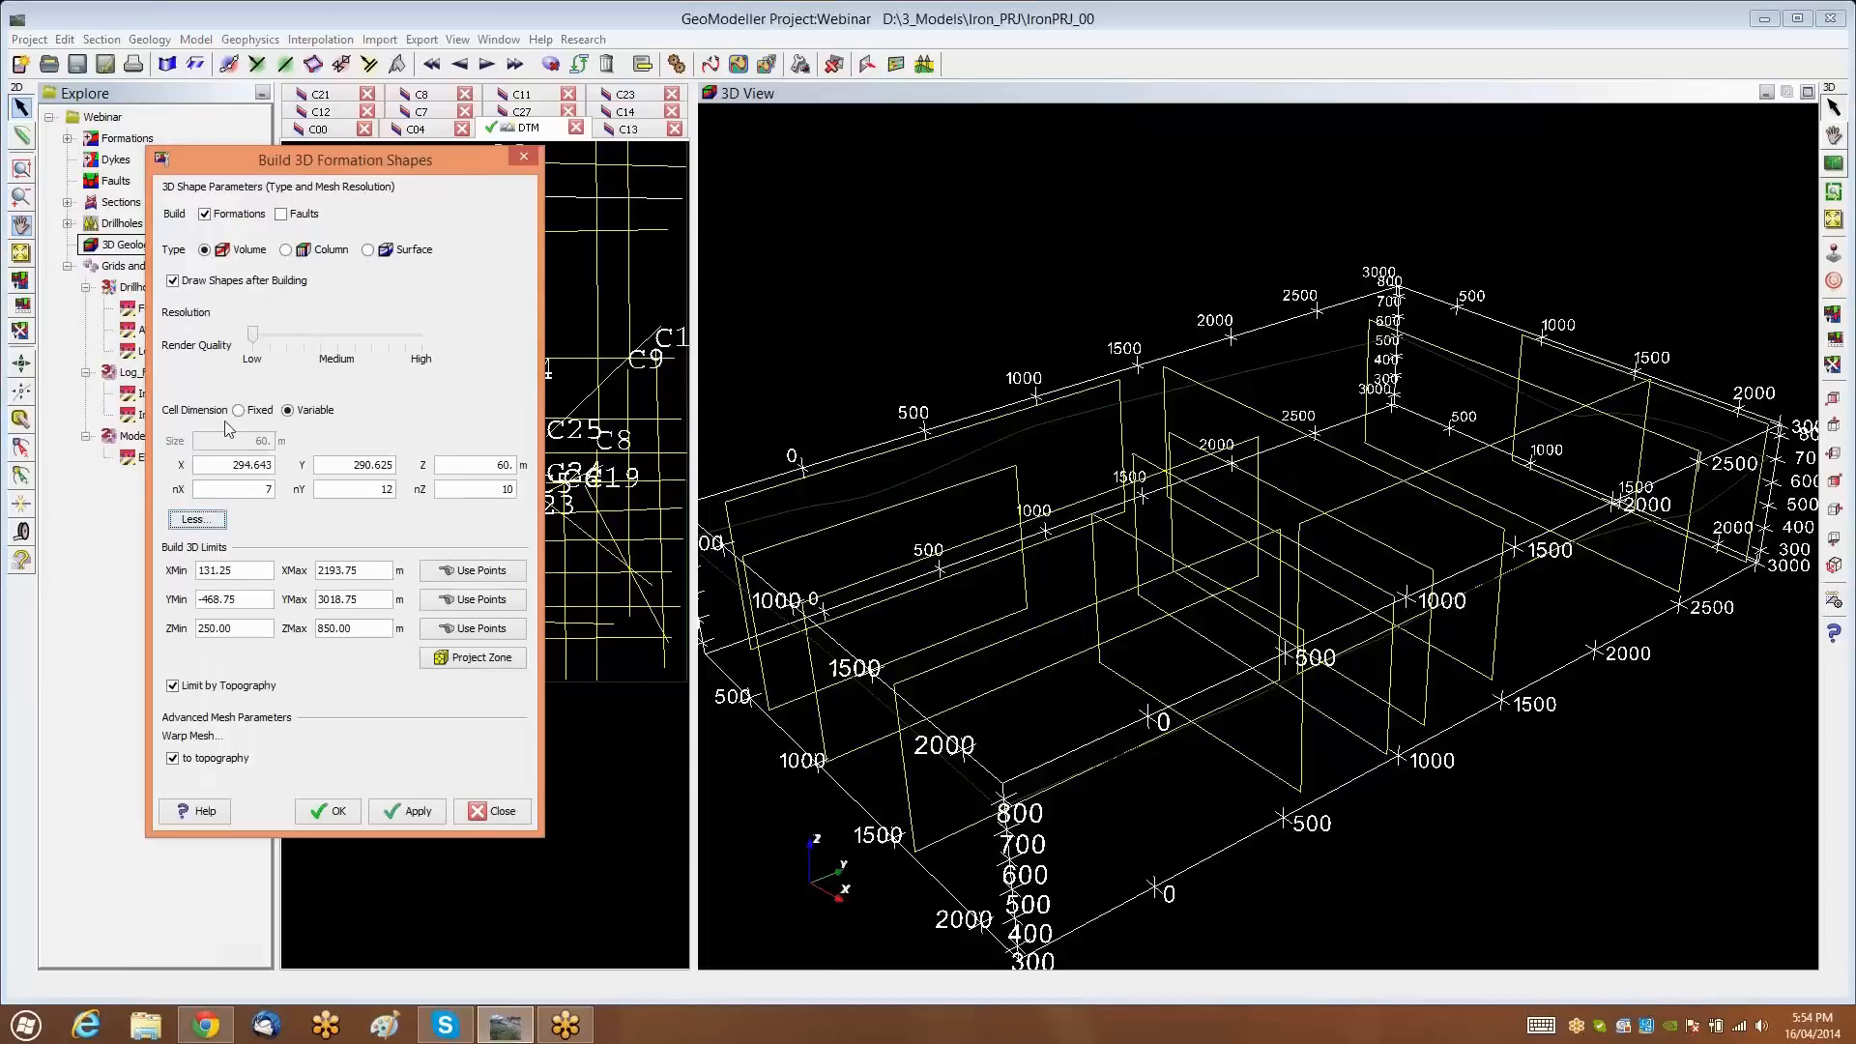
click(240, 410)
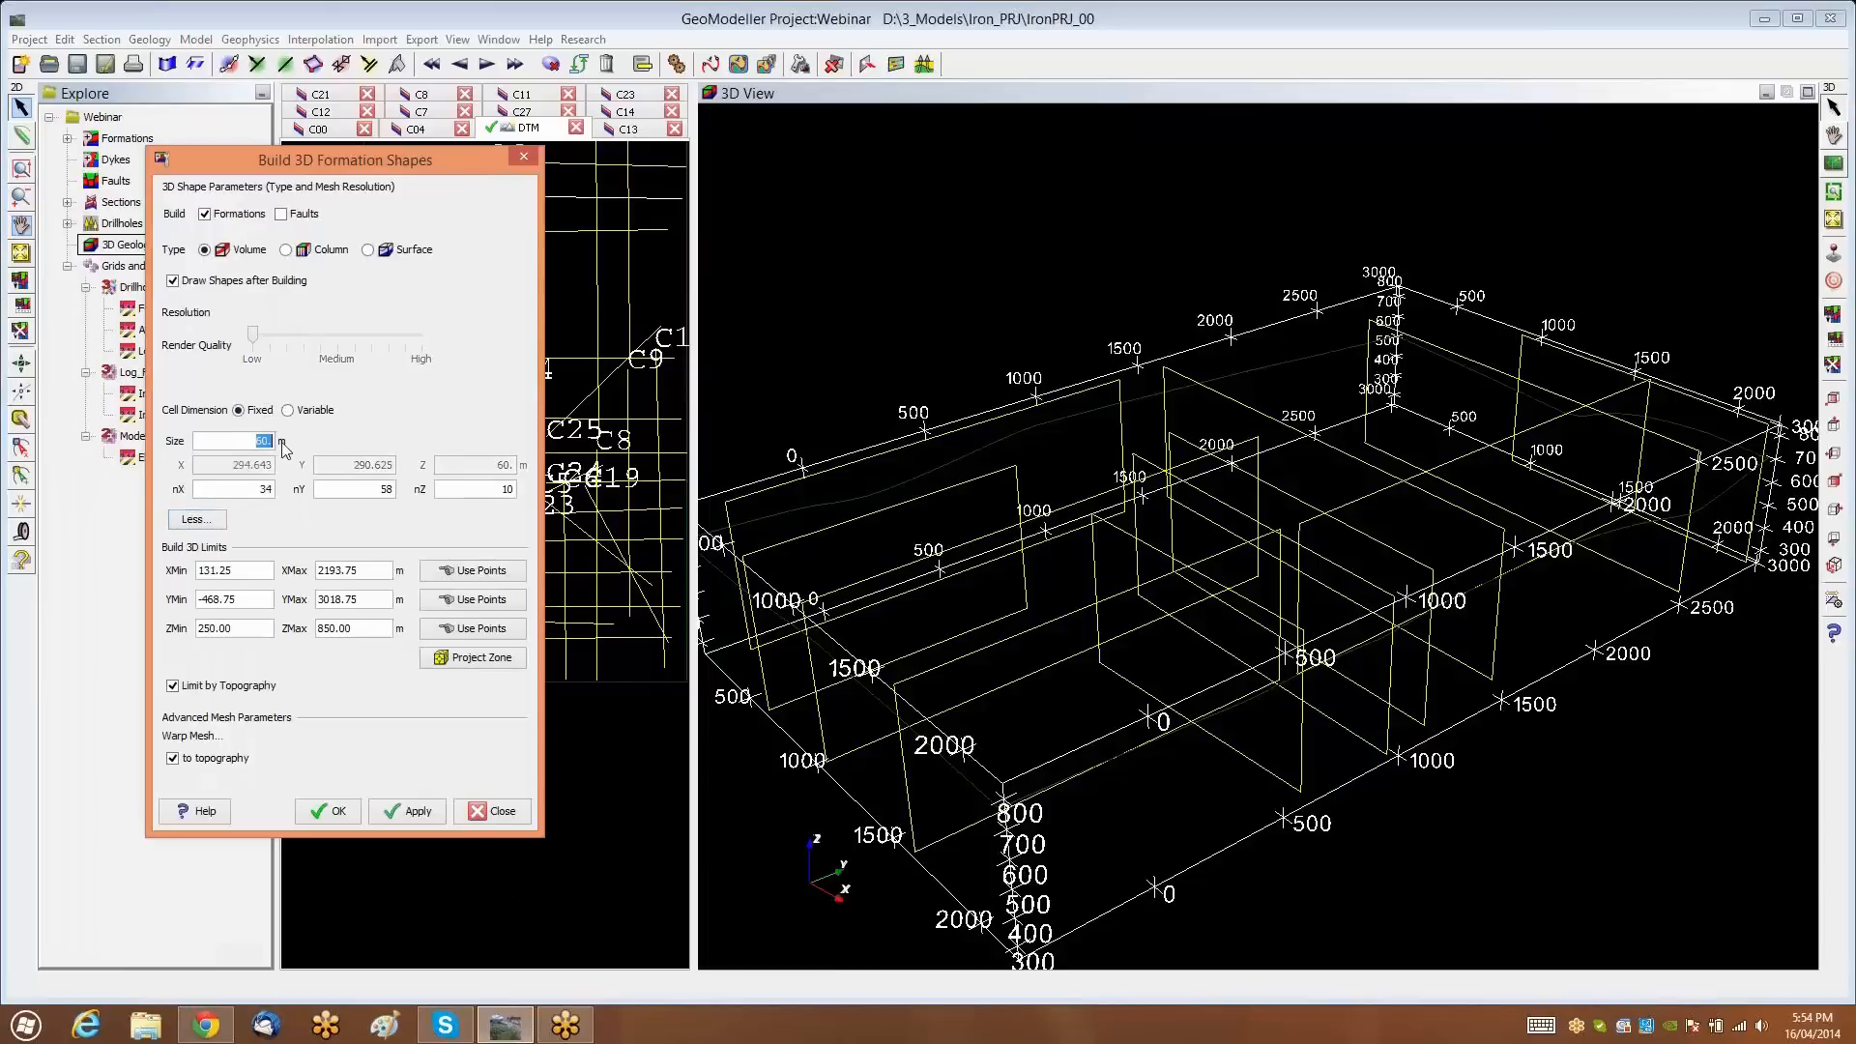
text(100)
click(354, 817)
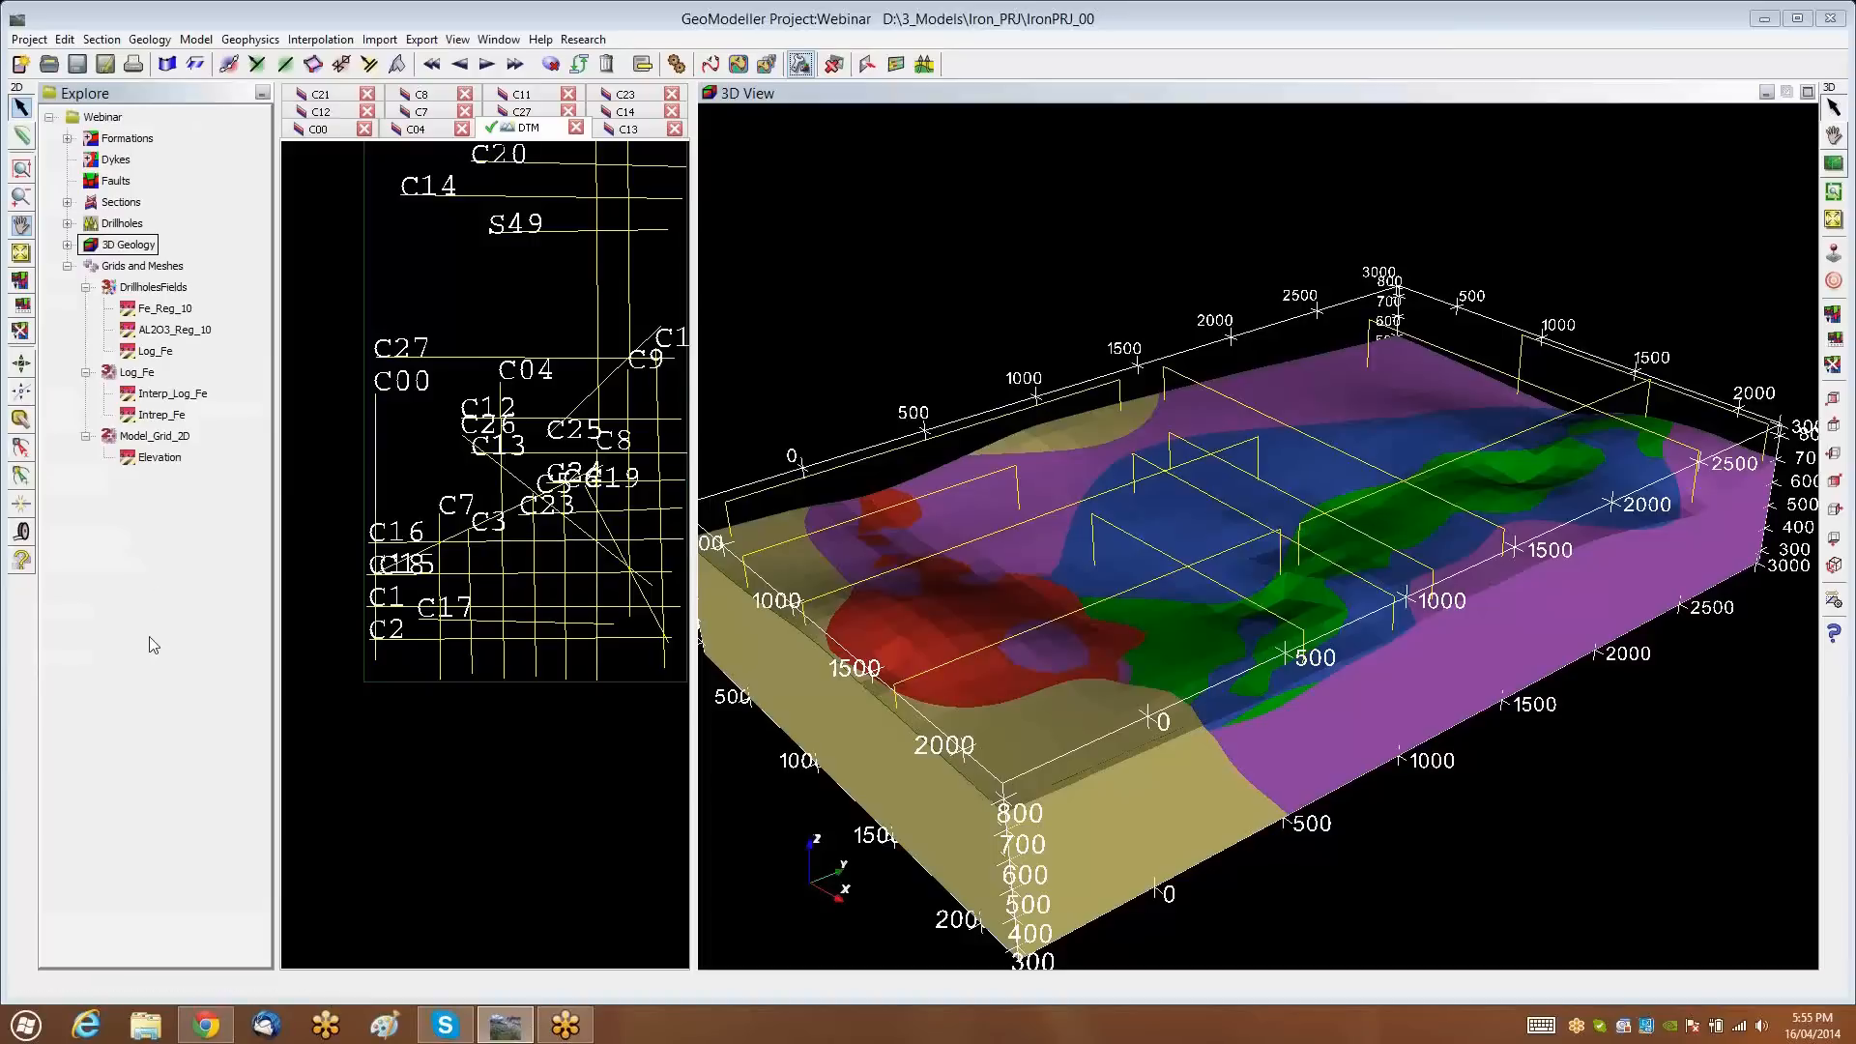
Inspect the built formation volumes from a higher angle, and hide all 3D geology shapes
click(67, 244)
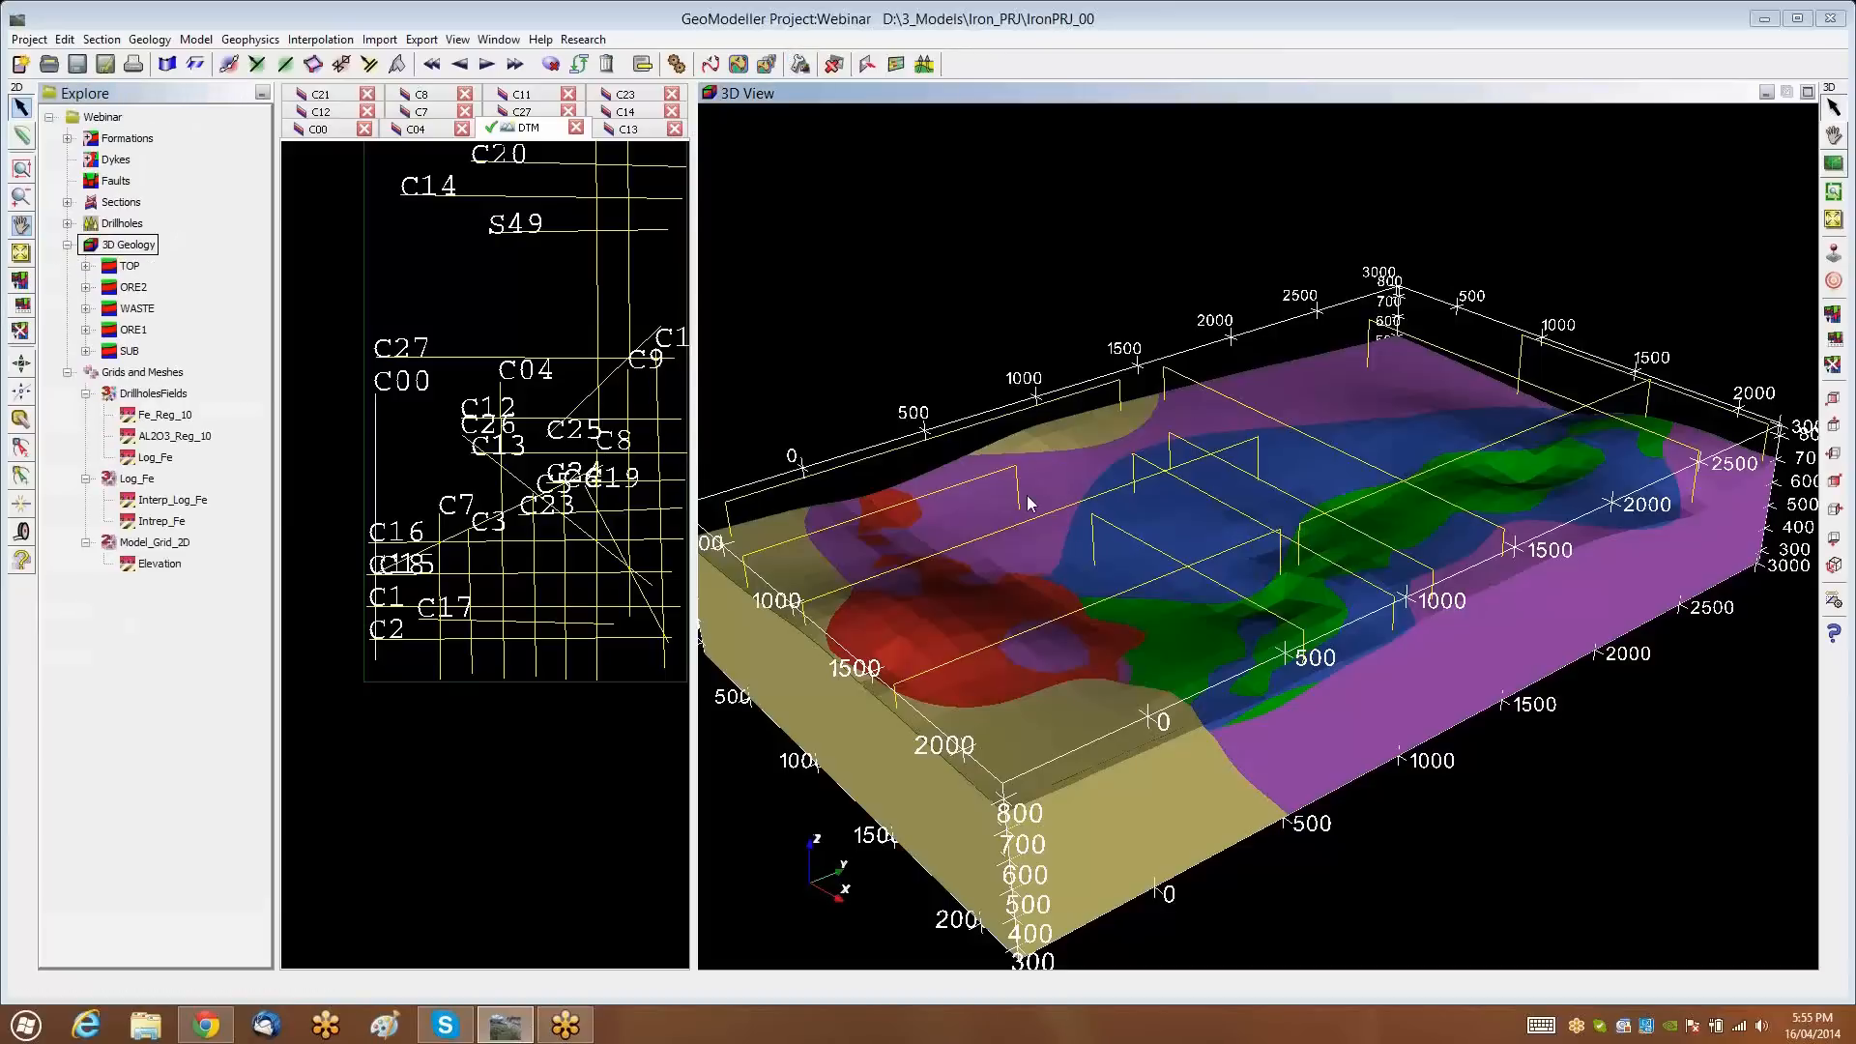
drag(1039, 580, 1046, 702)
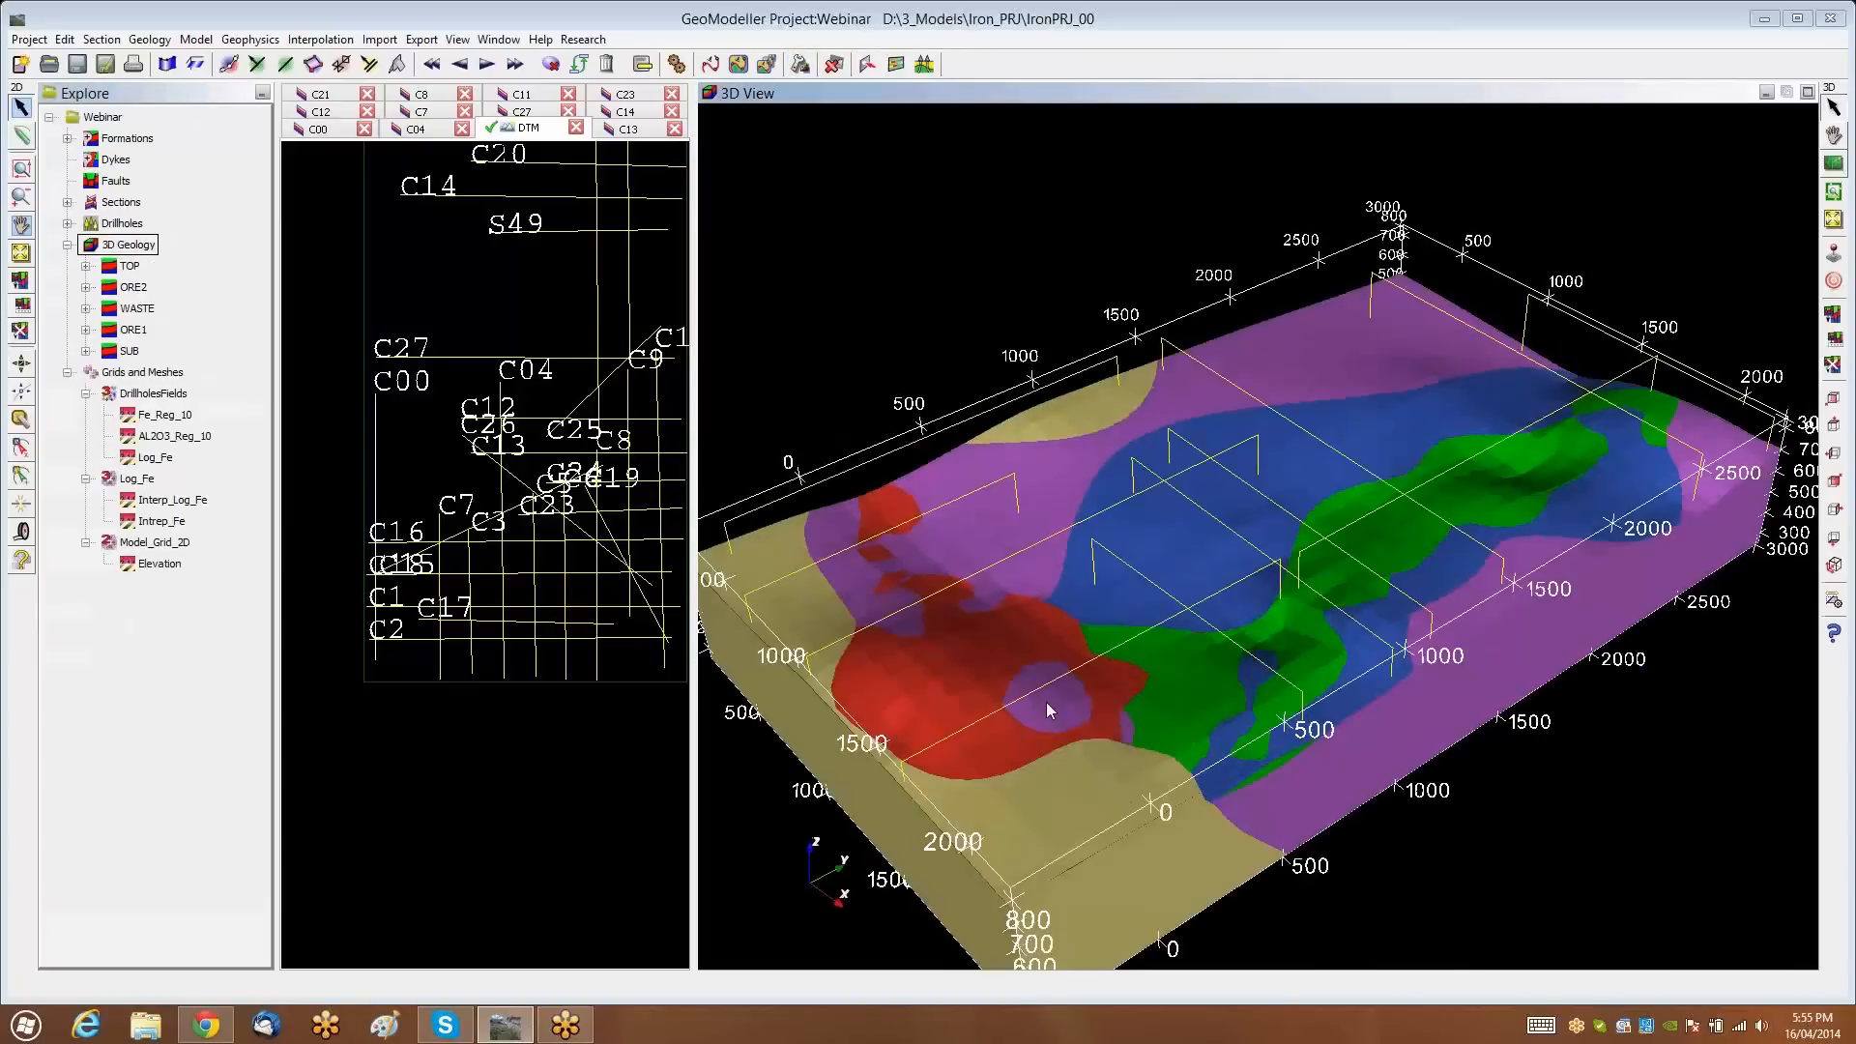
click(87, 317)
click(86, 309)
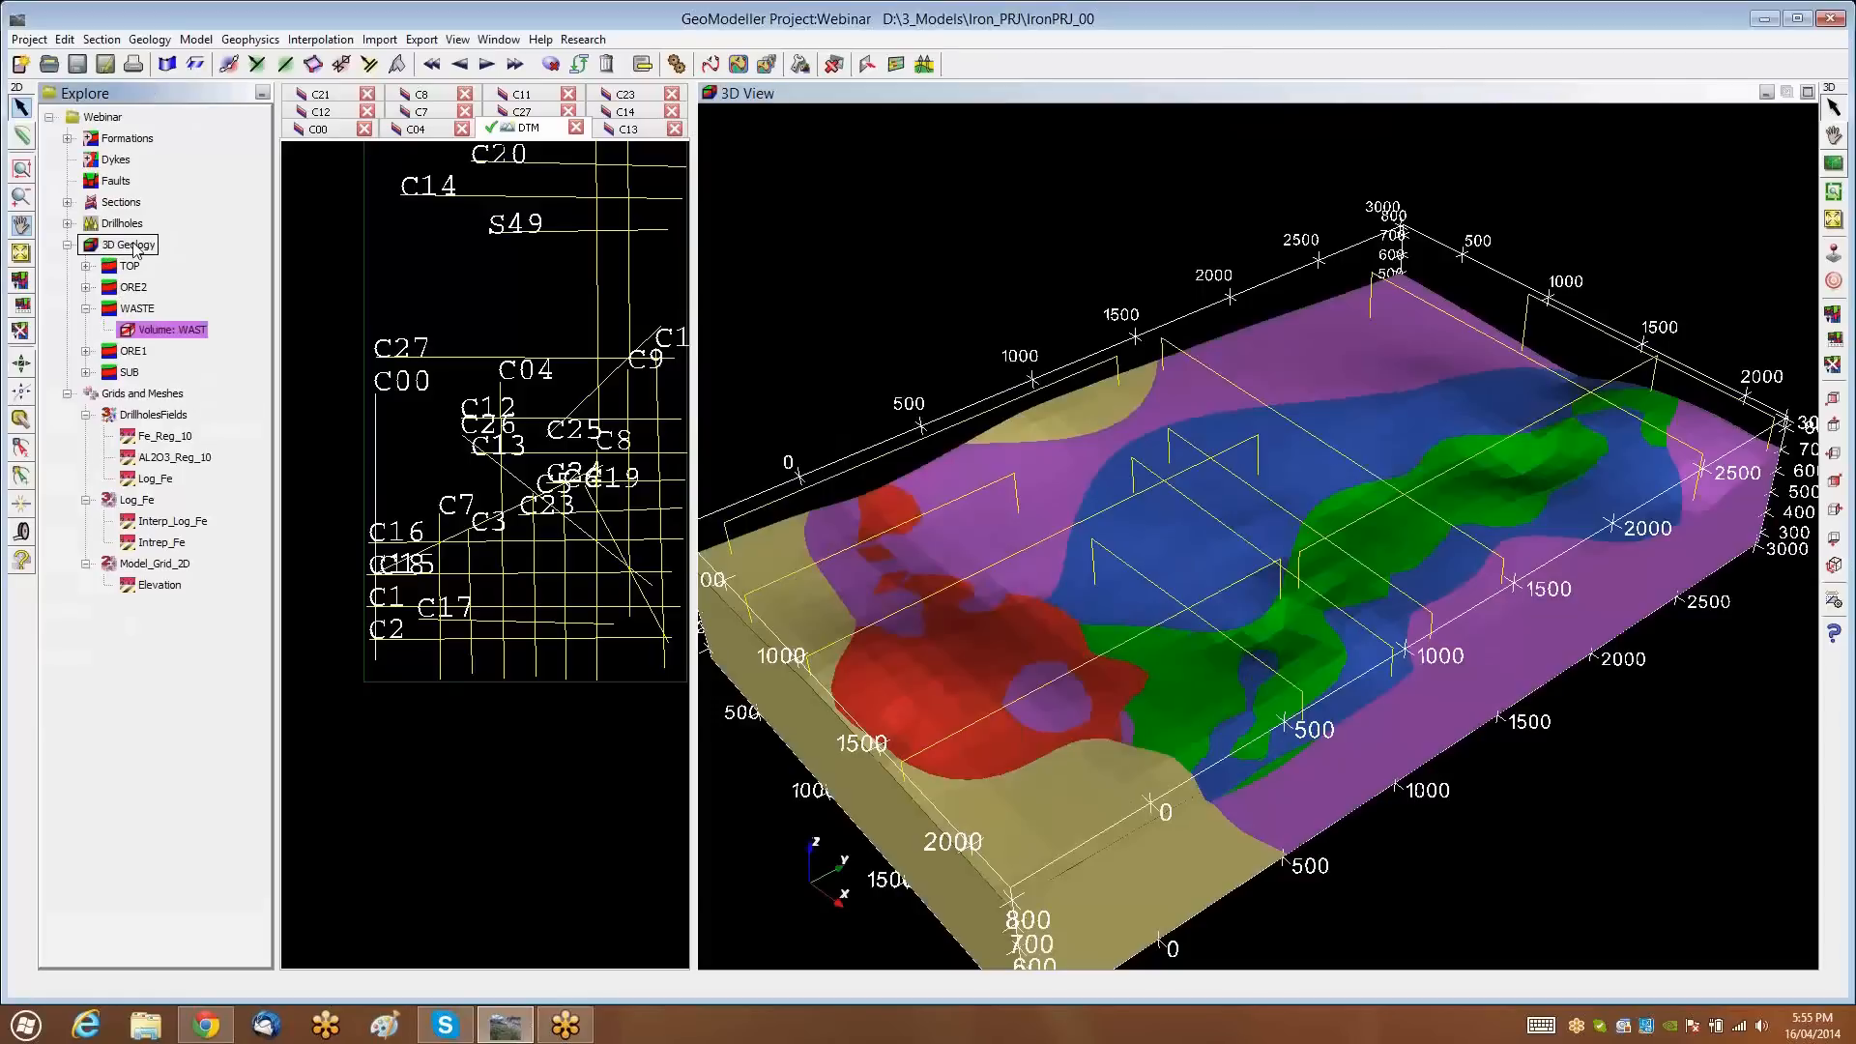
right_click(135, 249)
click(155, 259)
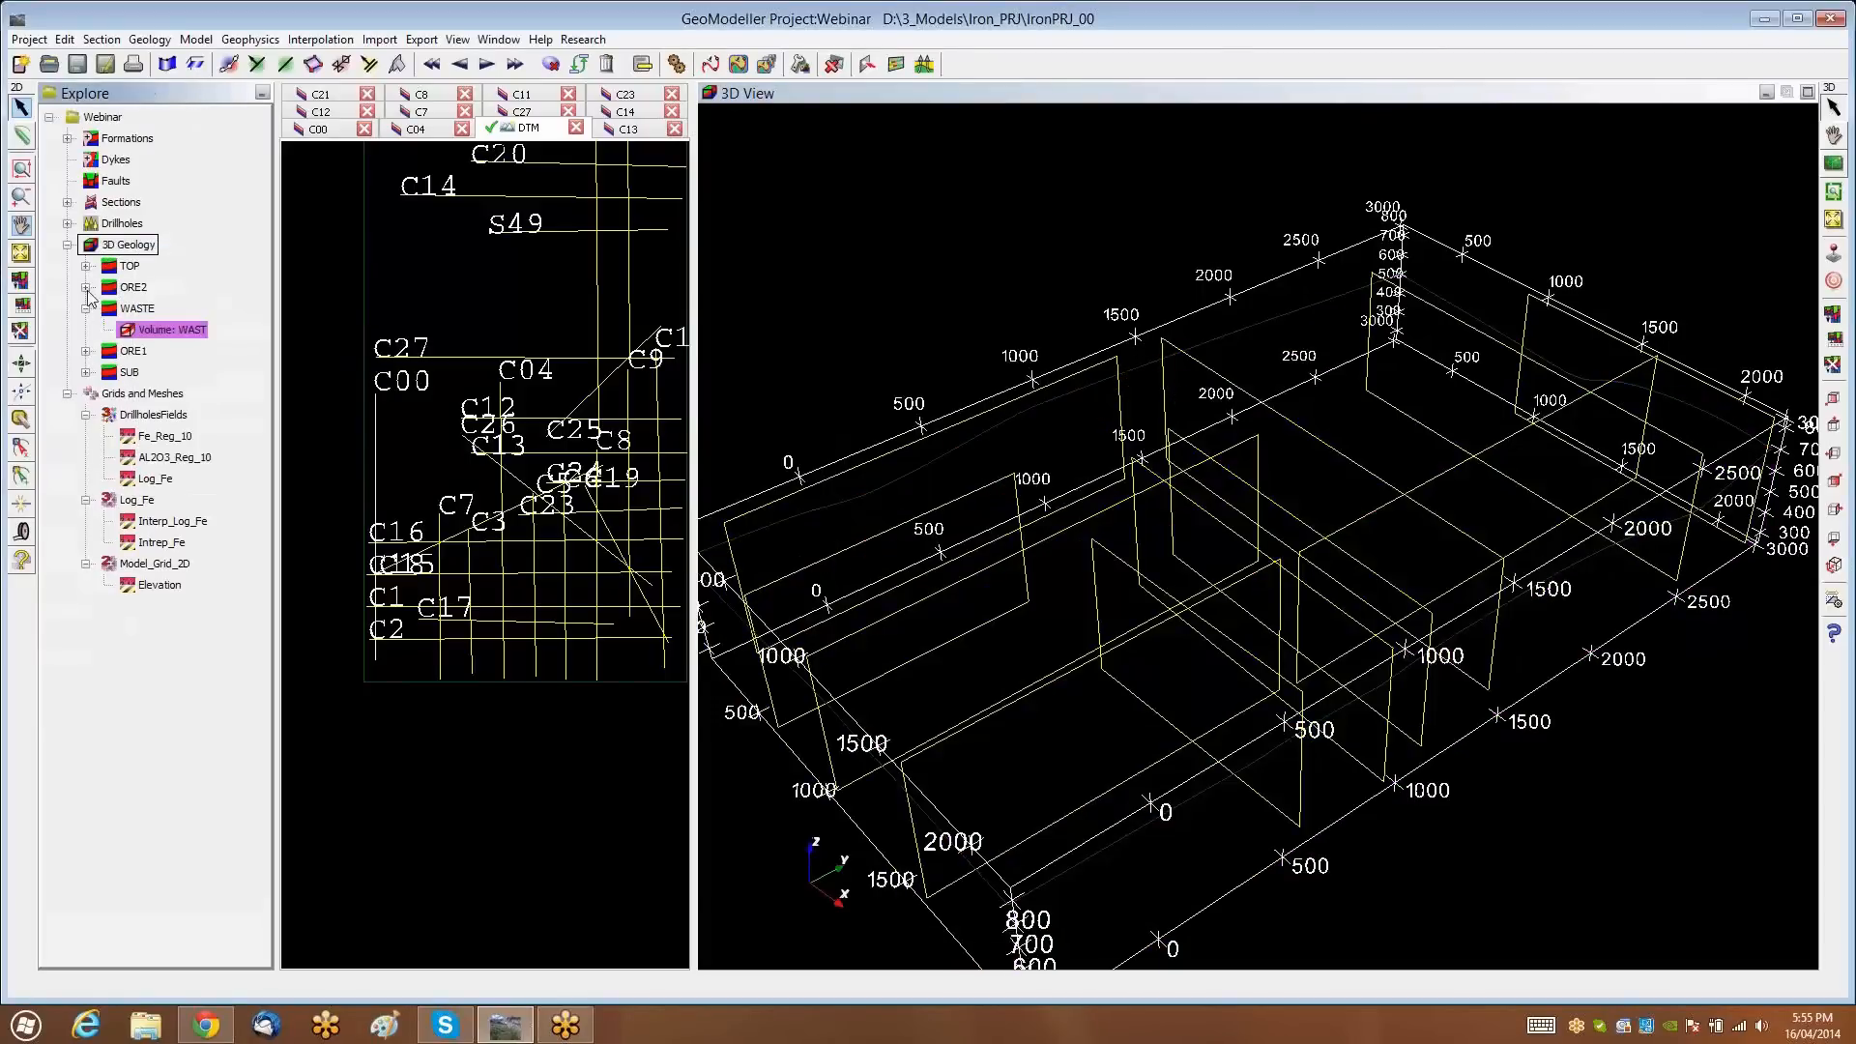
Show only the ORE2 volume in the 3D view and examine its shape
click(86, 289)
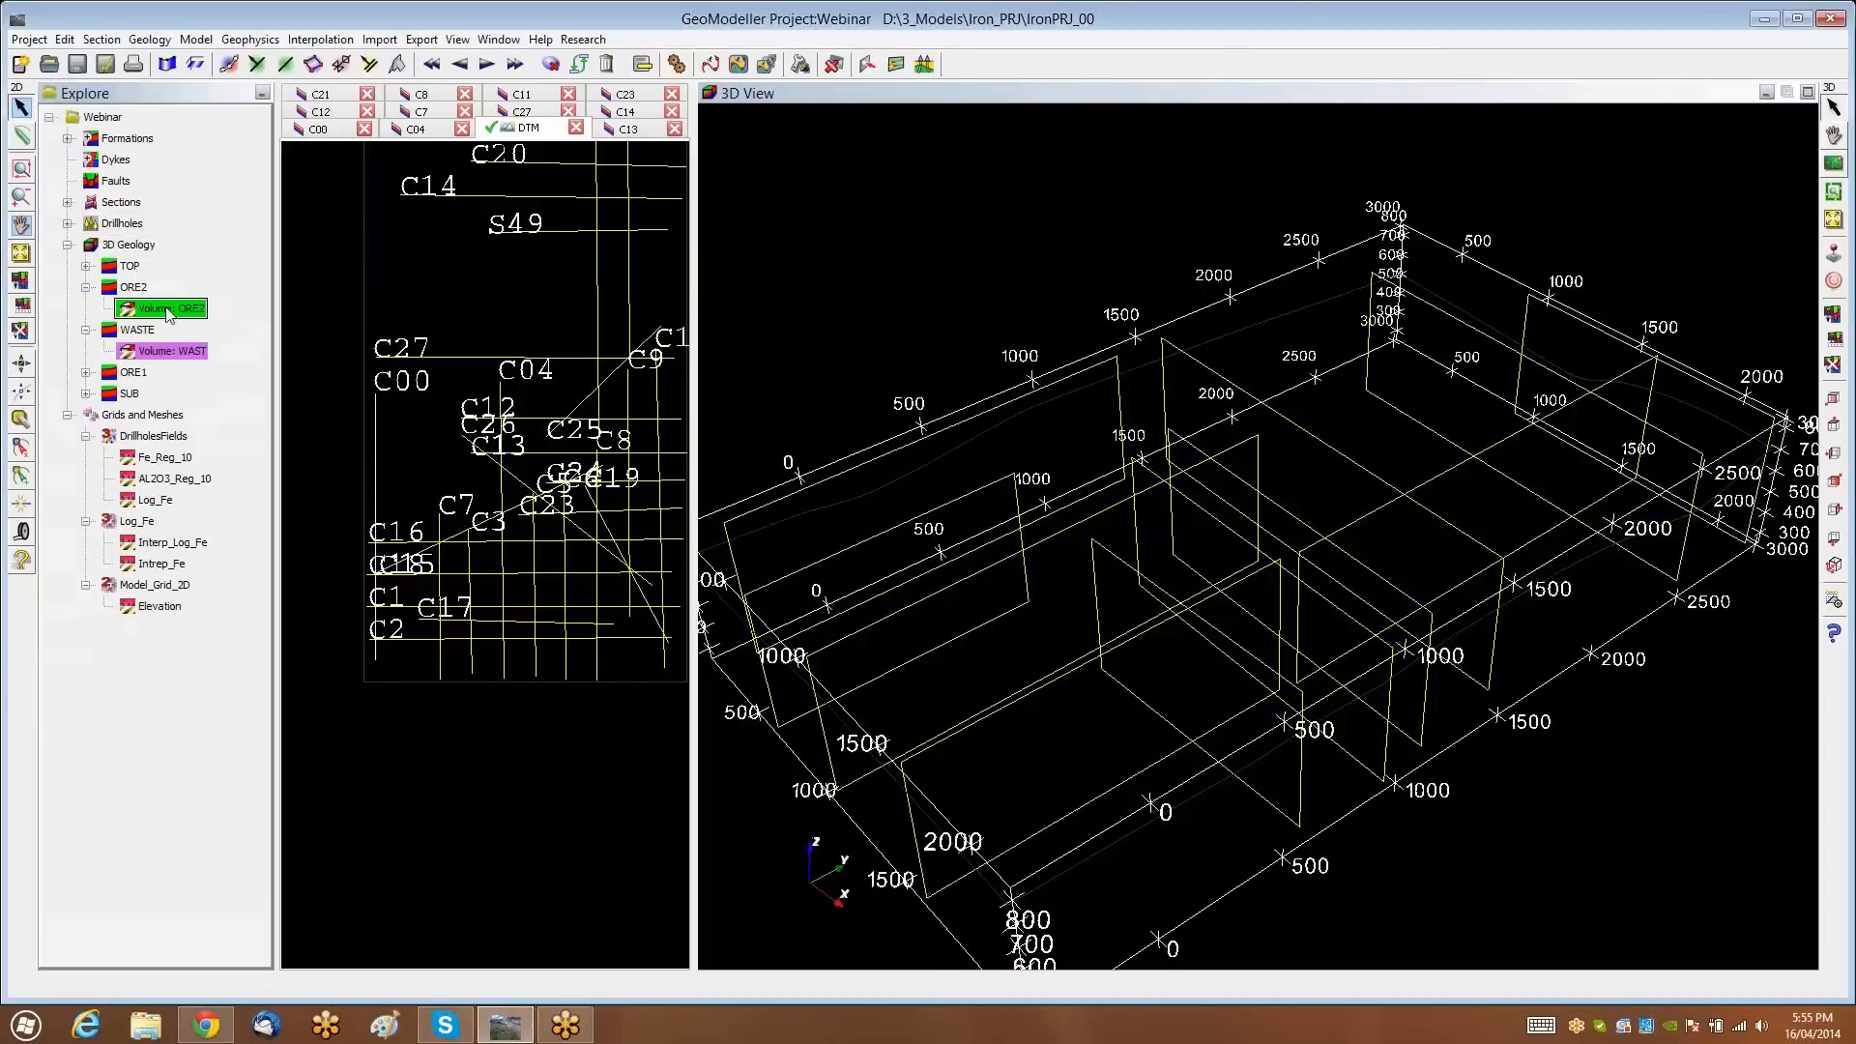
right_click(159, 309)
click(230, 327)
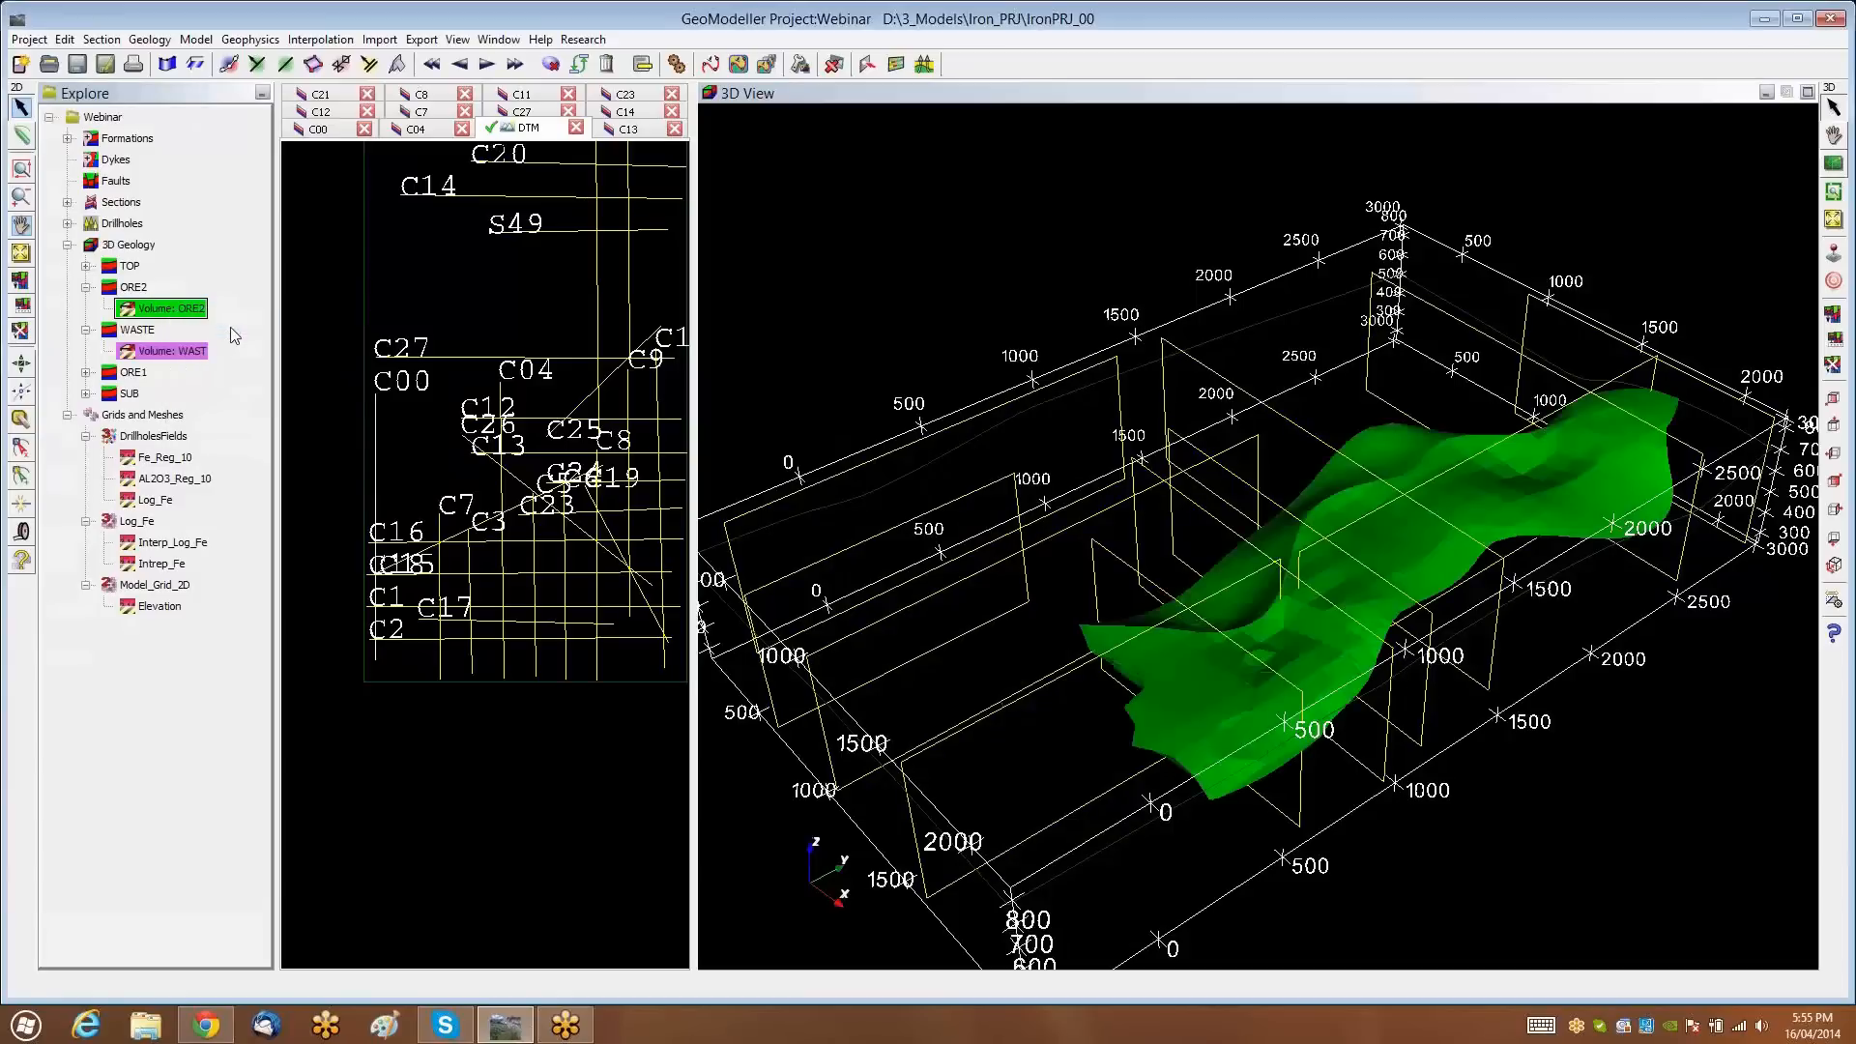
drag(970, 452, 1294, 721)
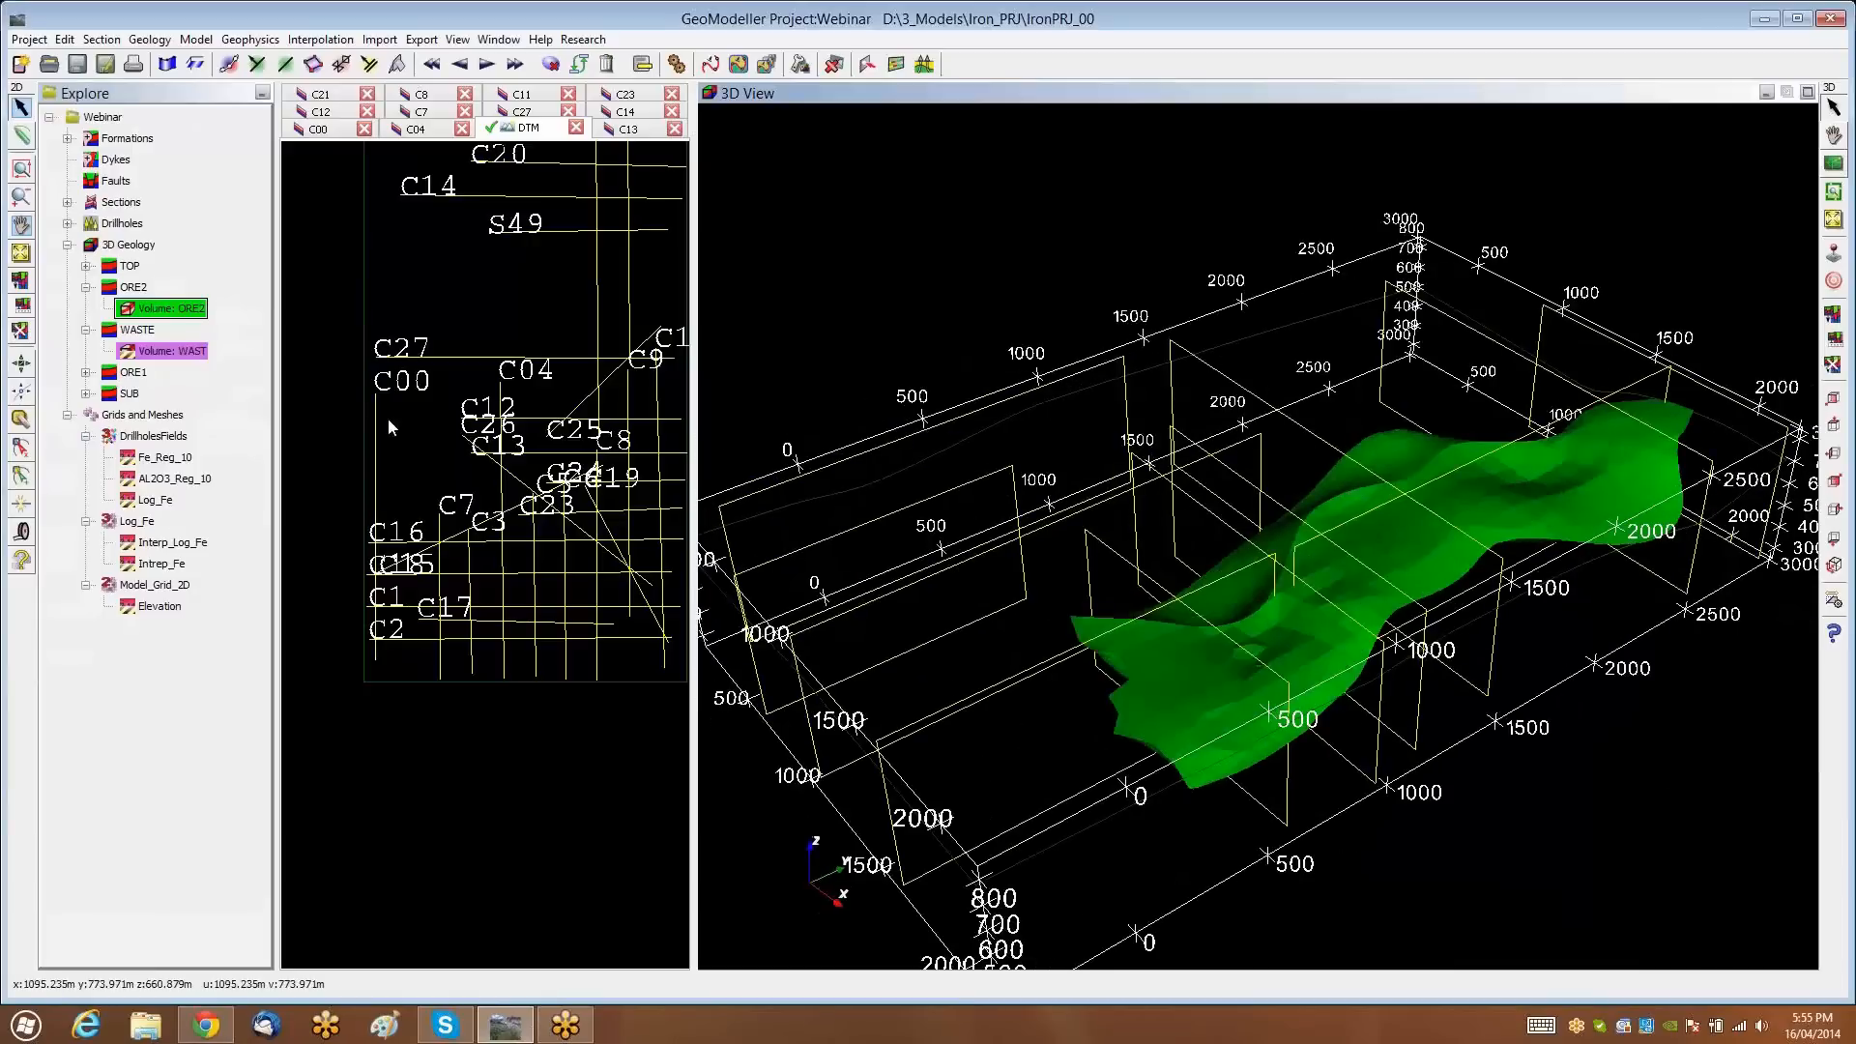
Show all 3D geology shapes together, and hide them all again with their tree branch collapsed
click(136, 245)
right_click(137, 249)
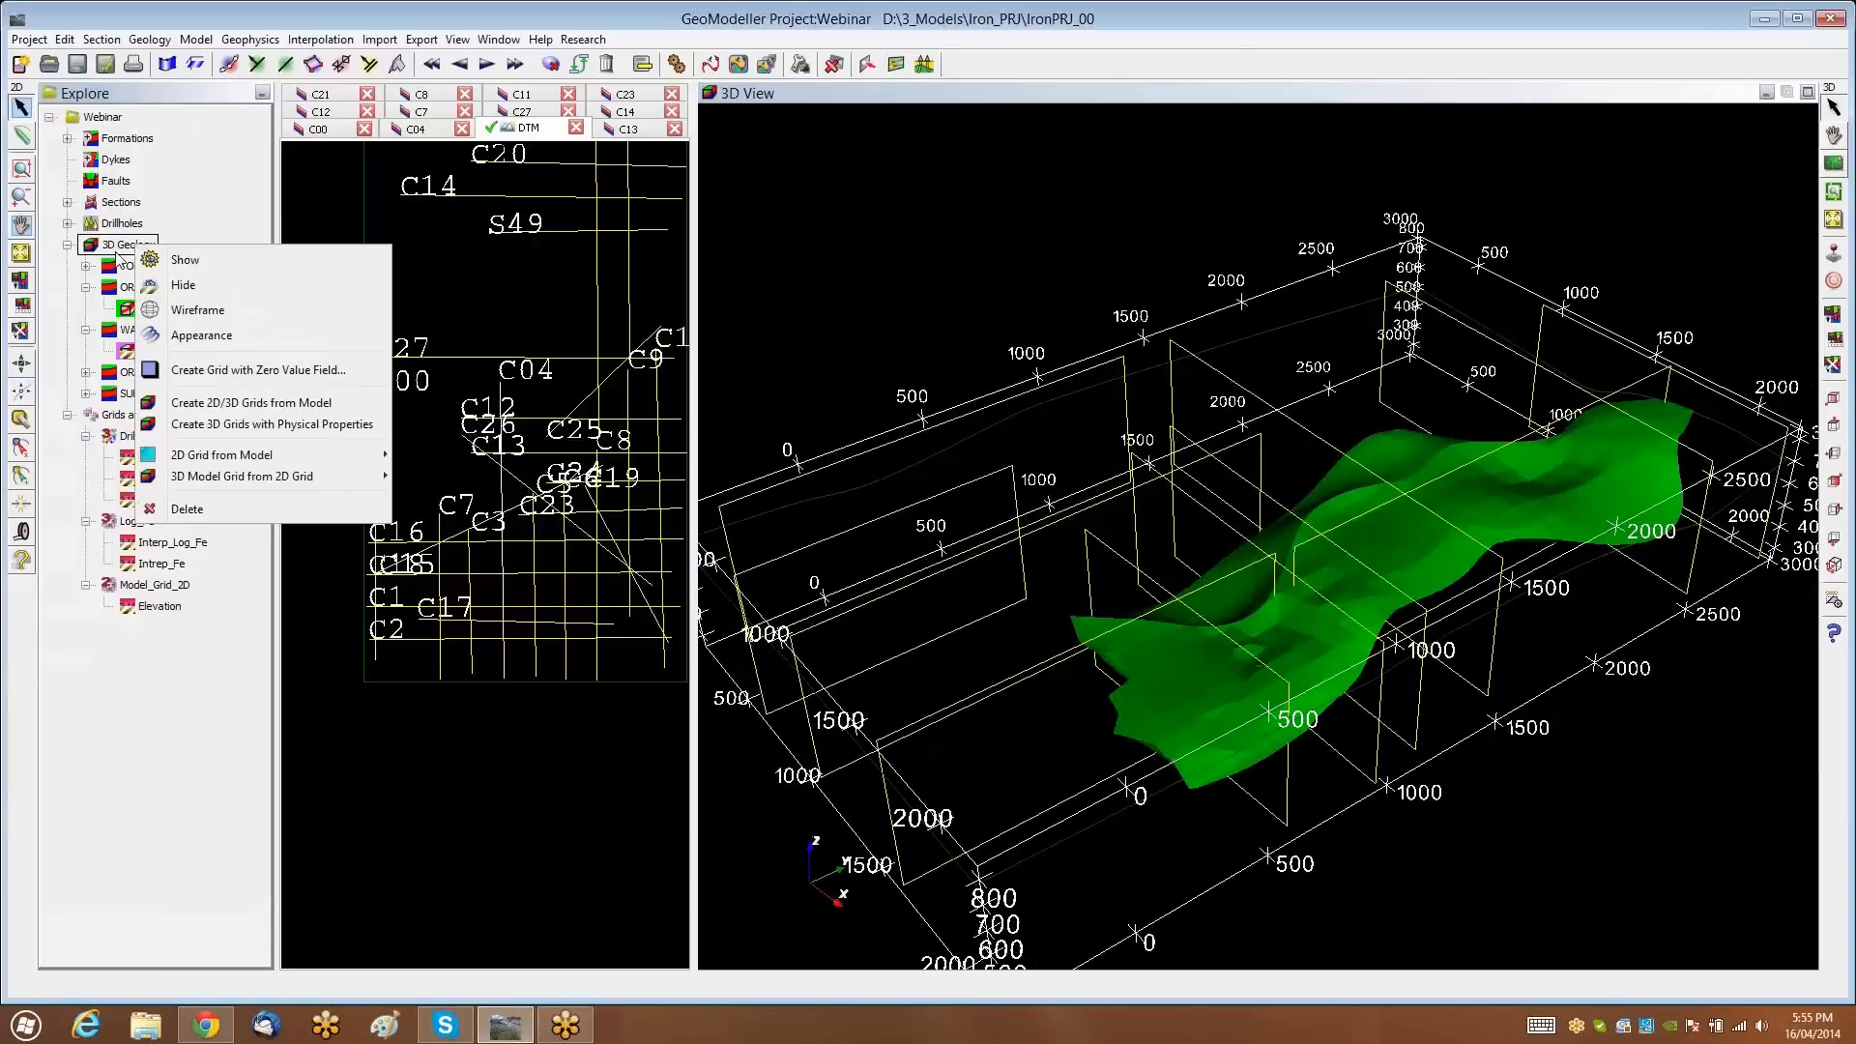
click(184, 260)
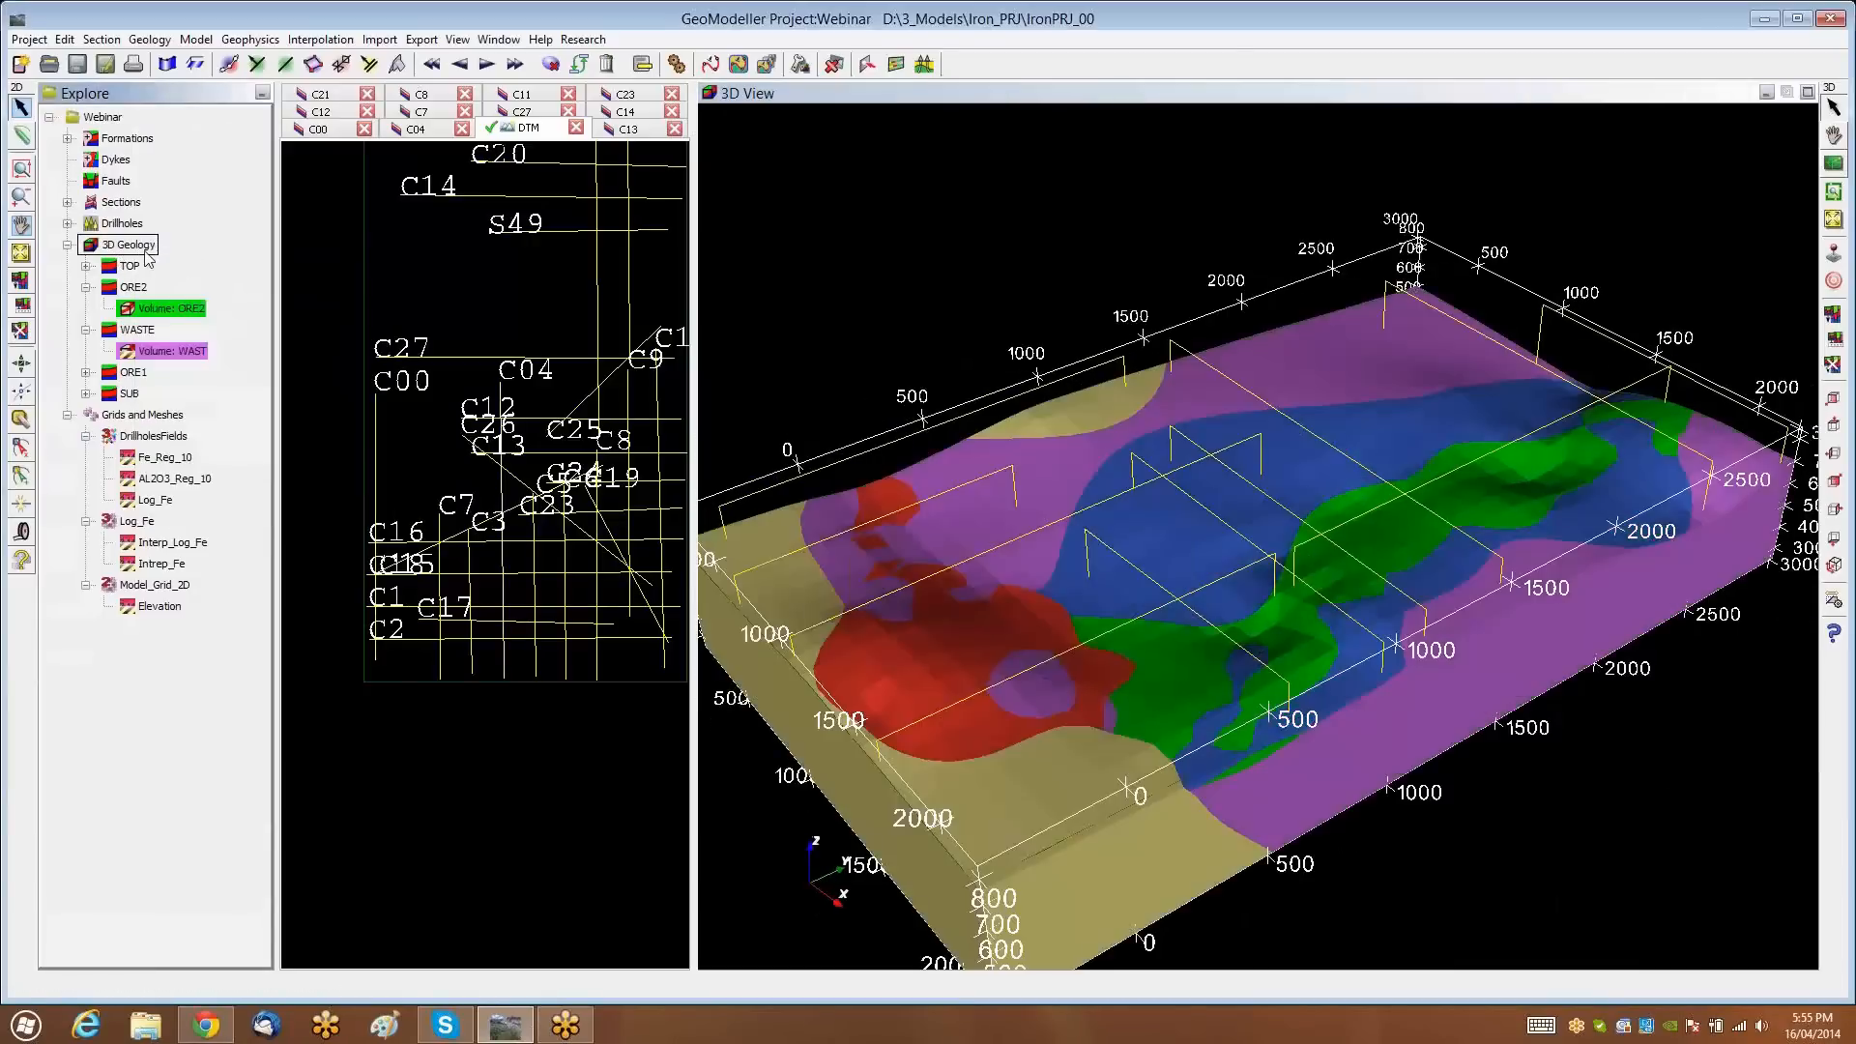
right_click(145, 249)
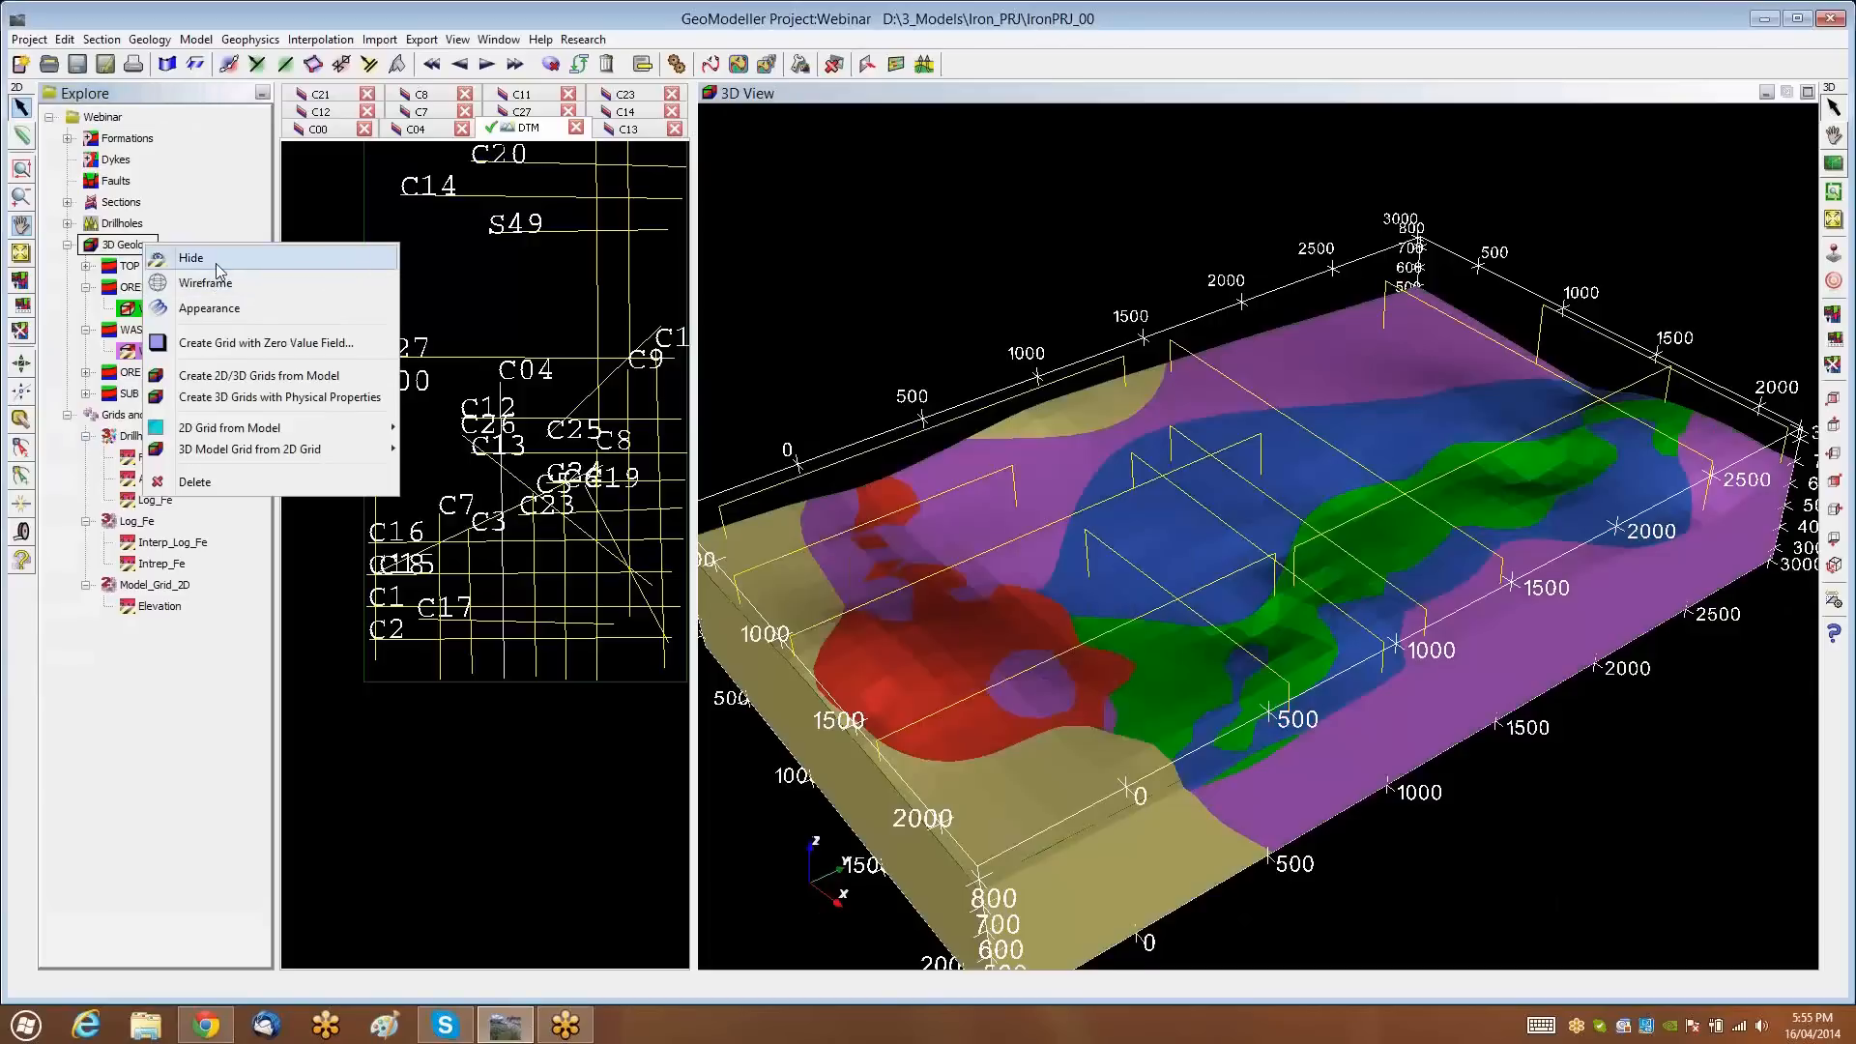
click(215, 280)
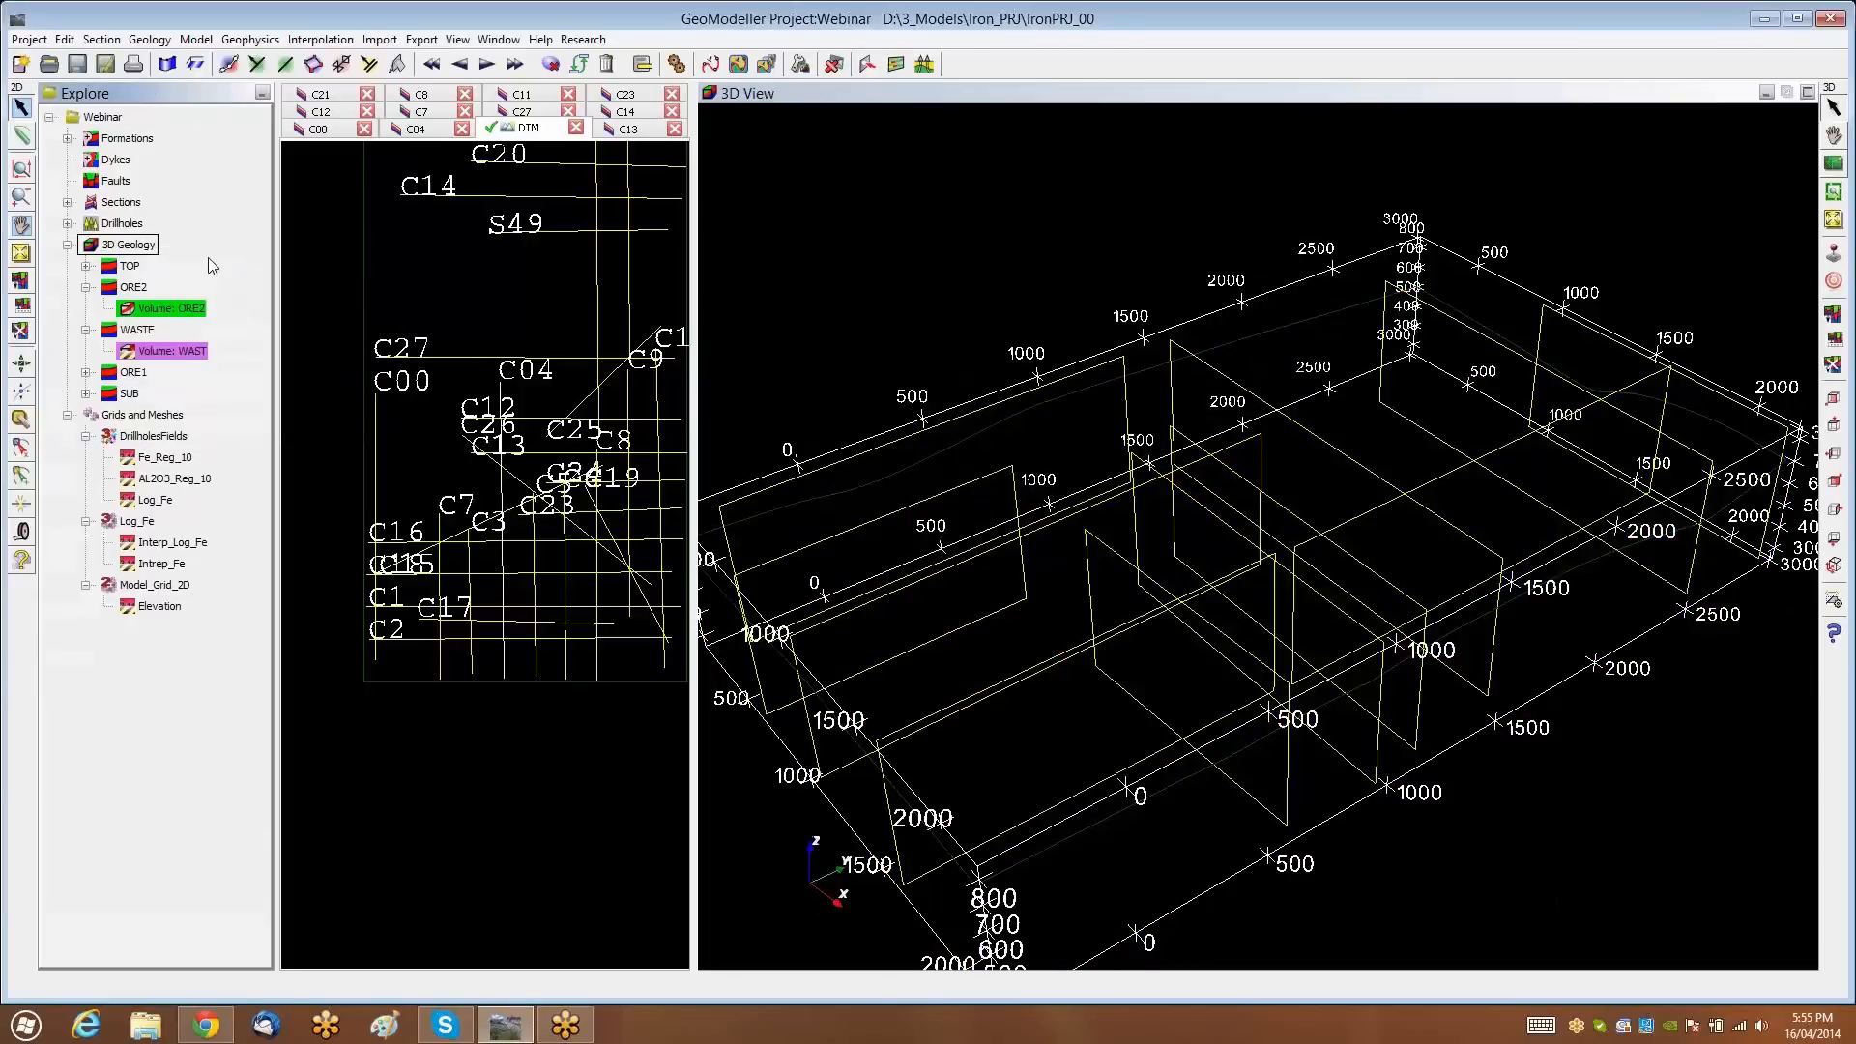
click(68, 245)
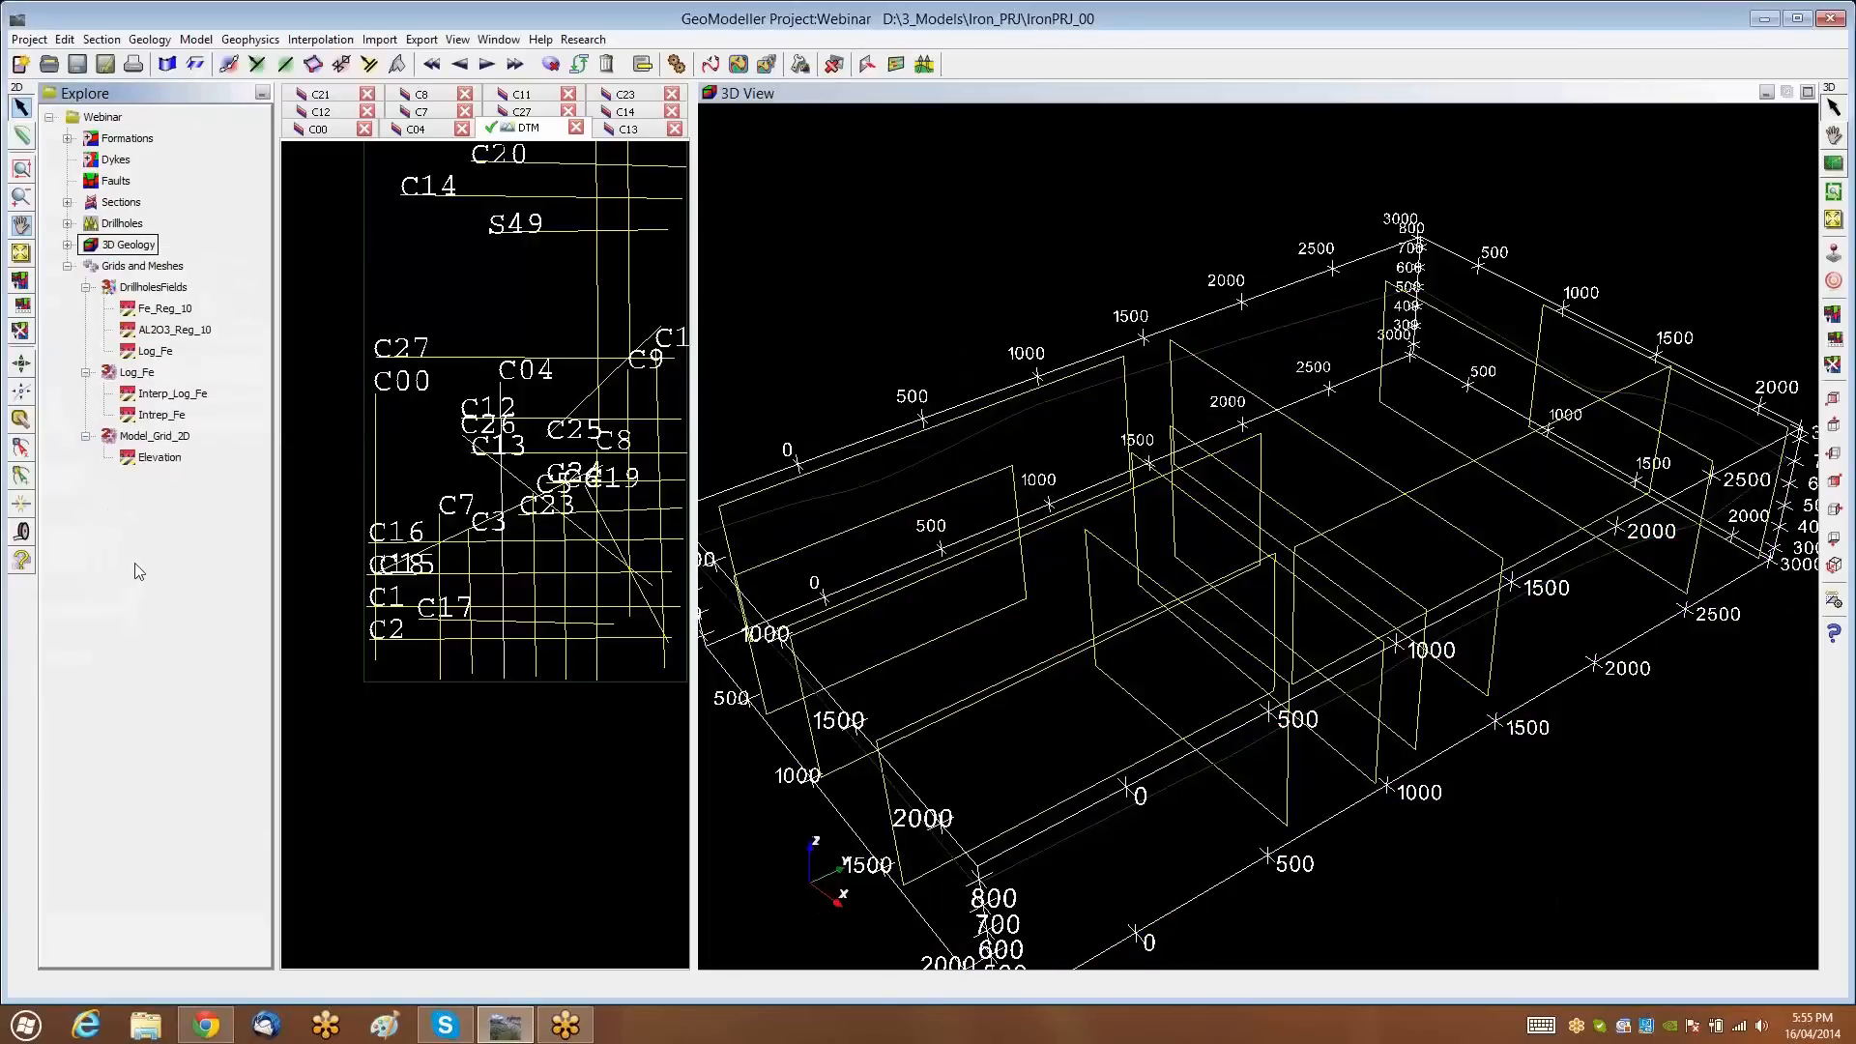
Add the current geological model as a field on the Log_Fe grid
click(137, 372)
right_click(143, 378)
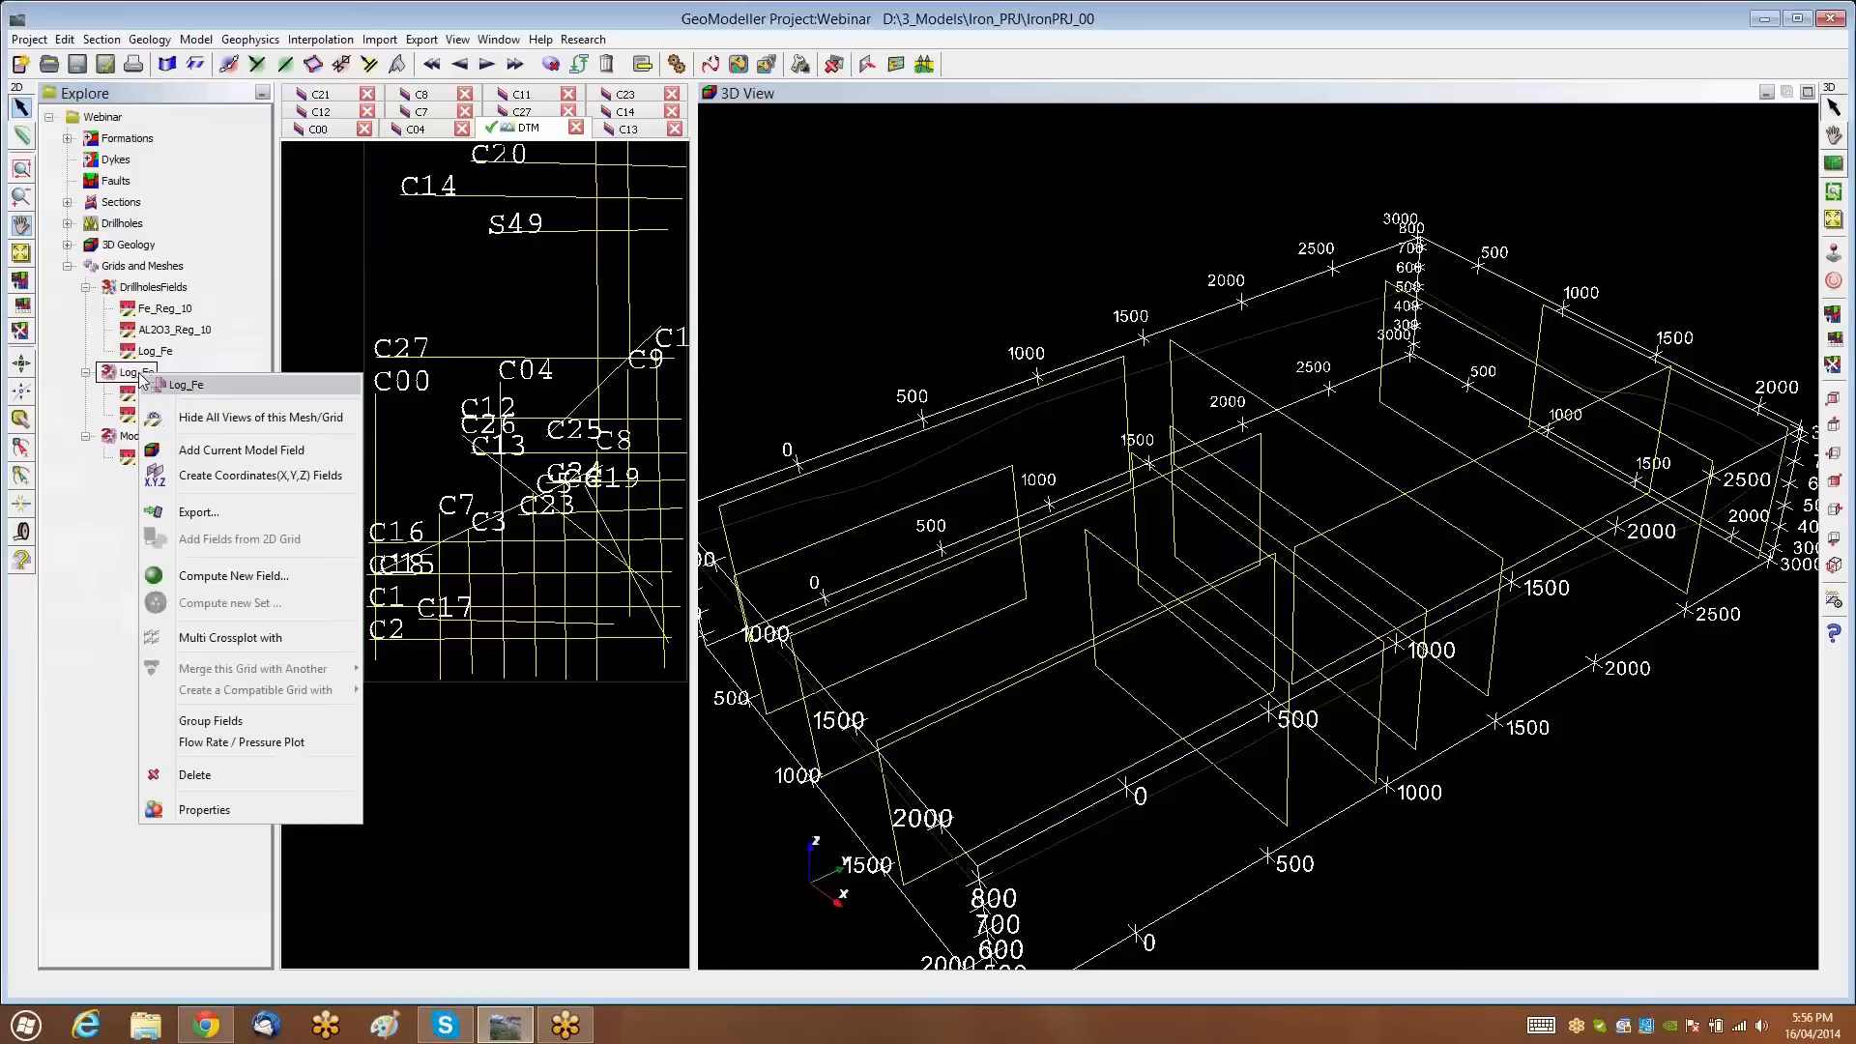
click(235, 459)
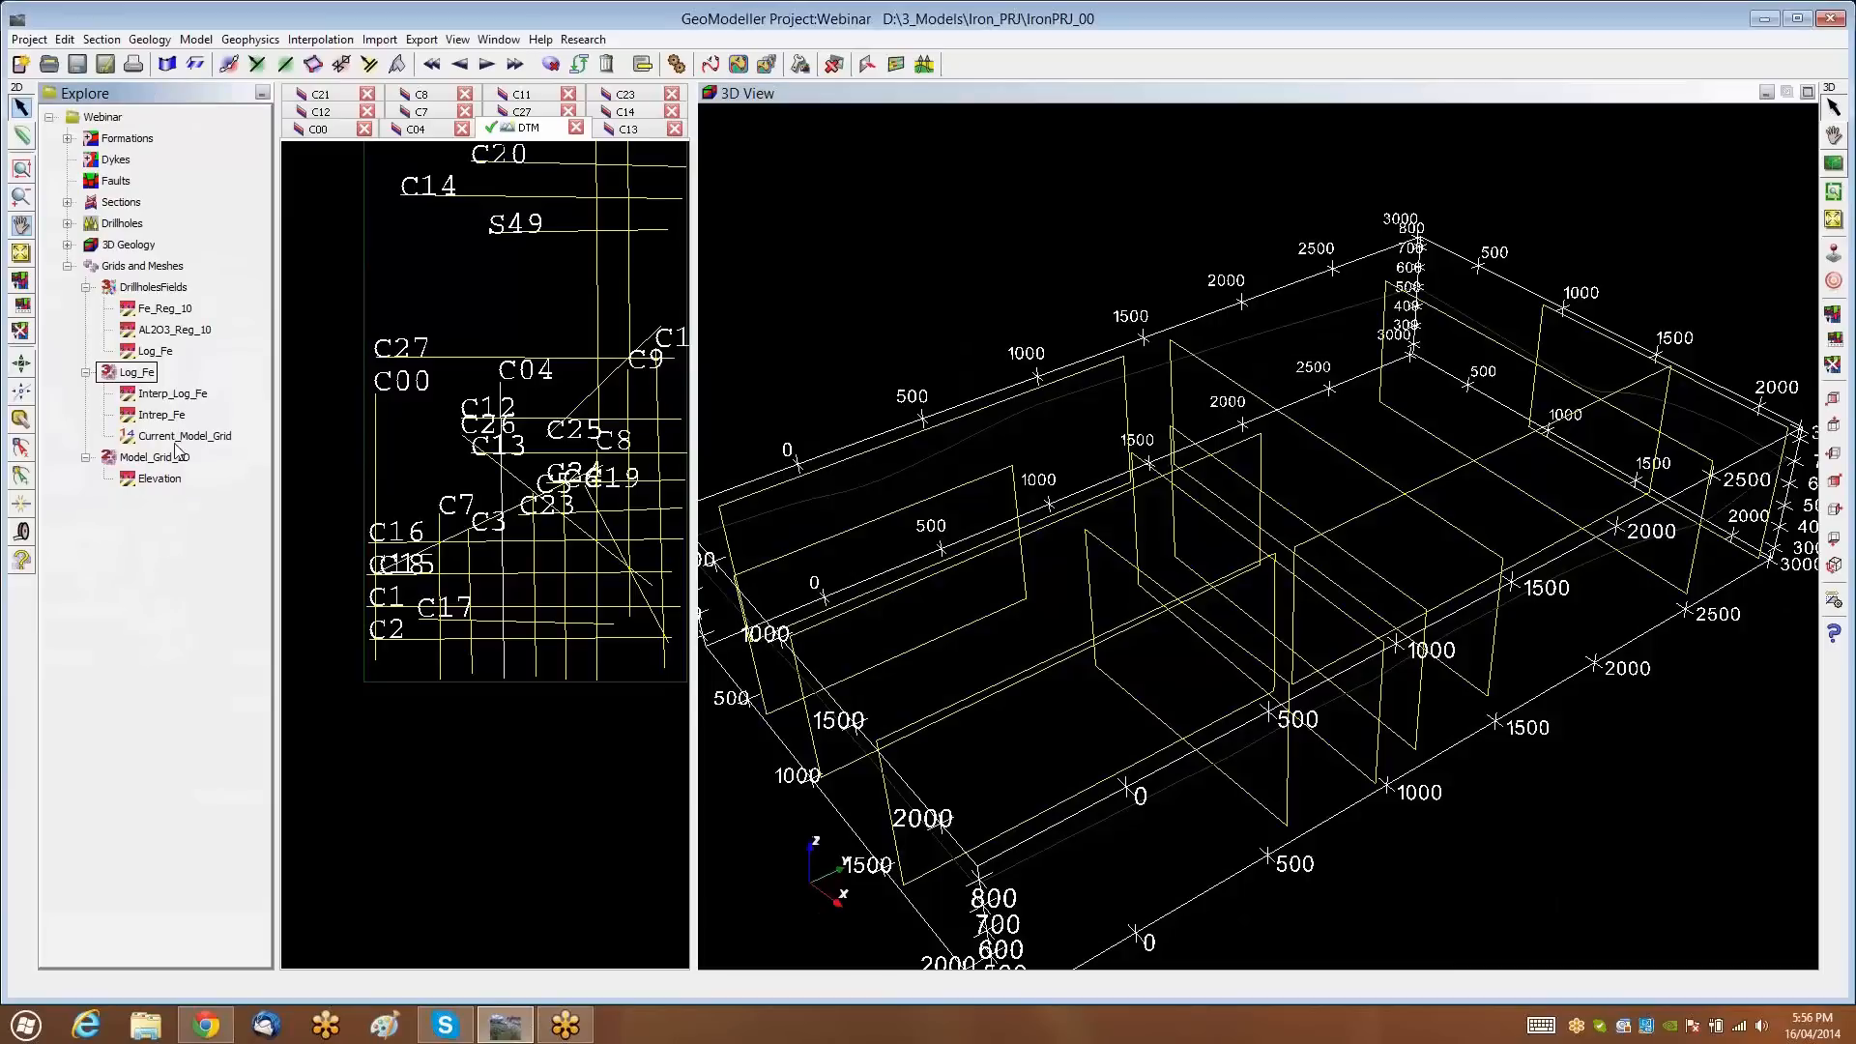
Display the Current_Model_Grid field in the 3D view as a 3D volume
click(201, 438)
right_click(201, 440)
click(288, 501)
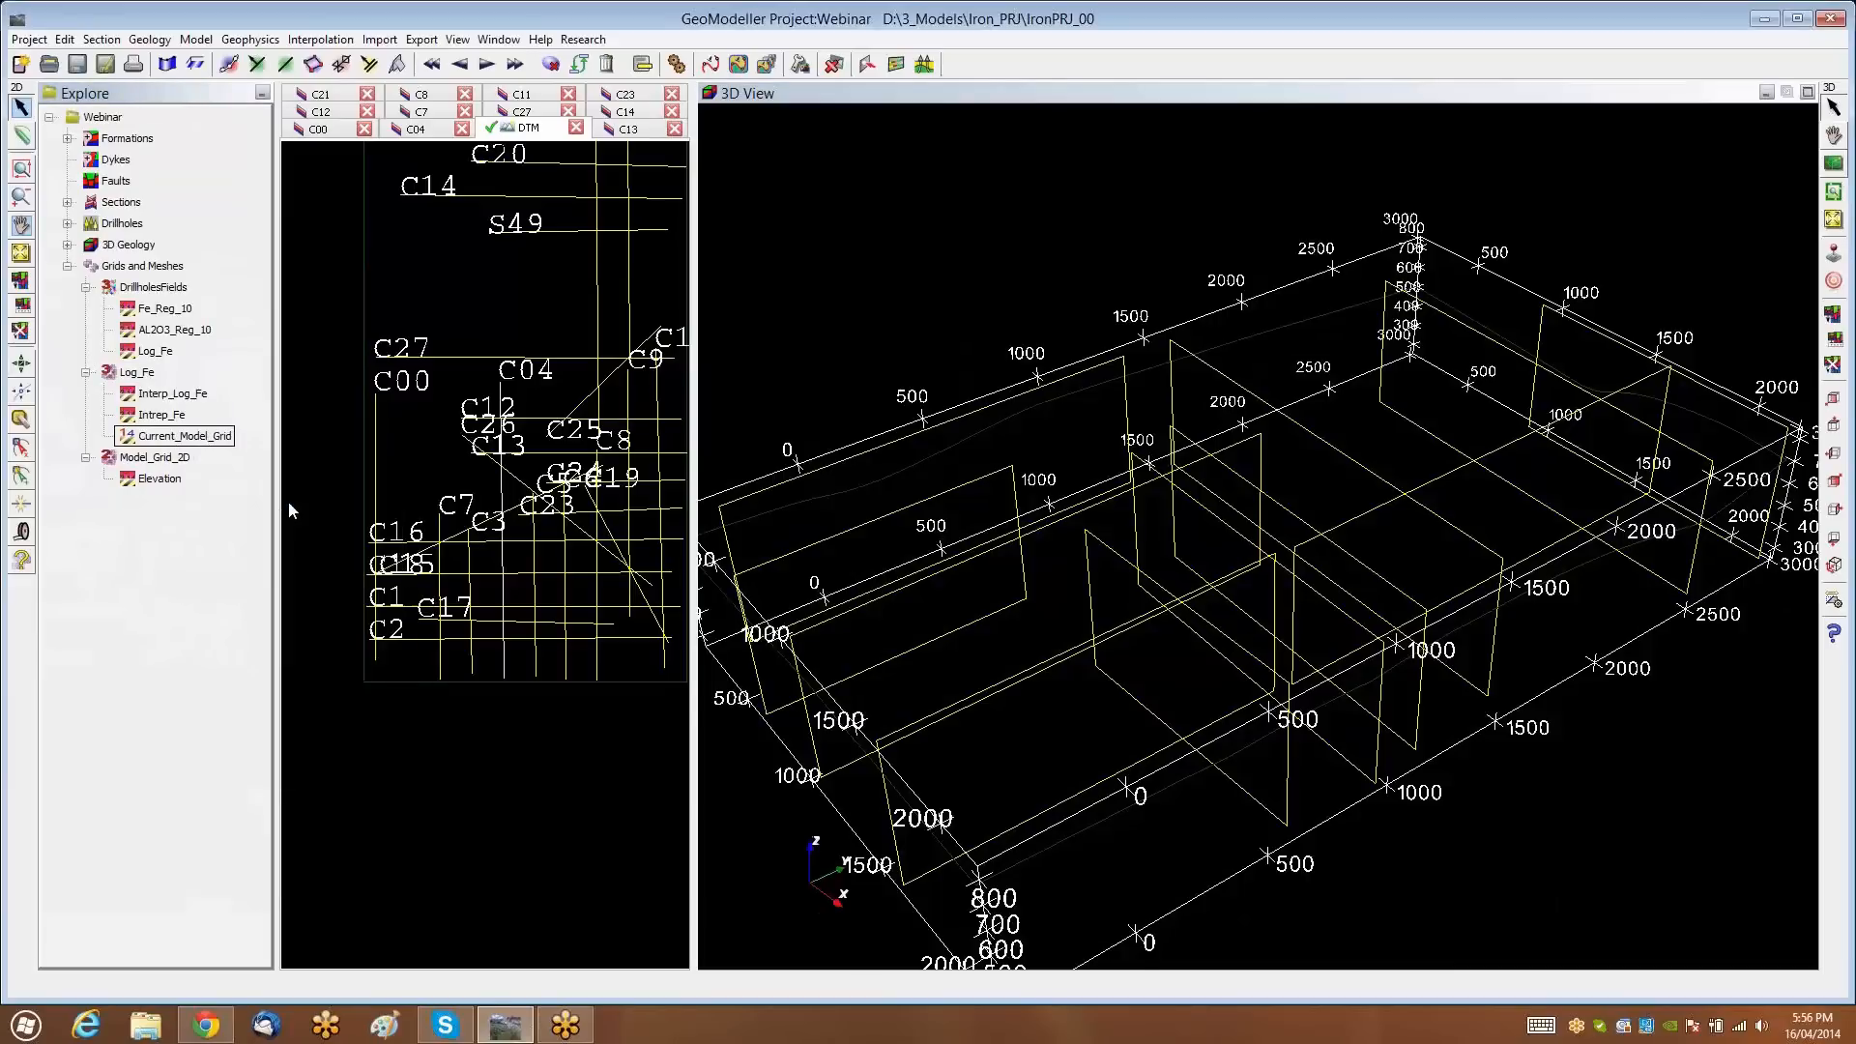
click(552, 230)
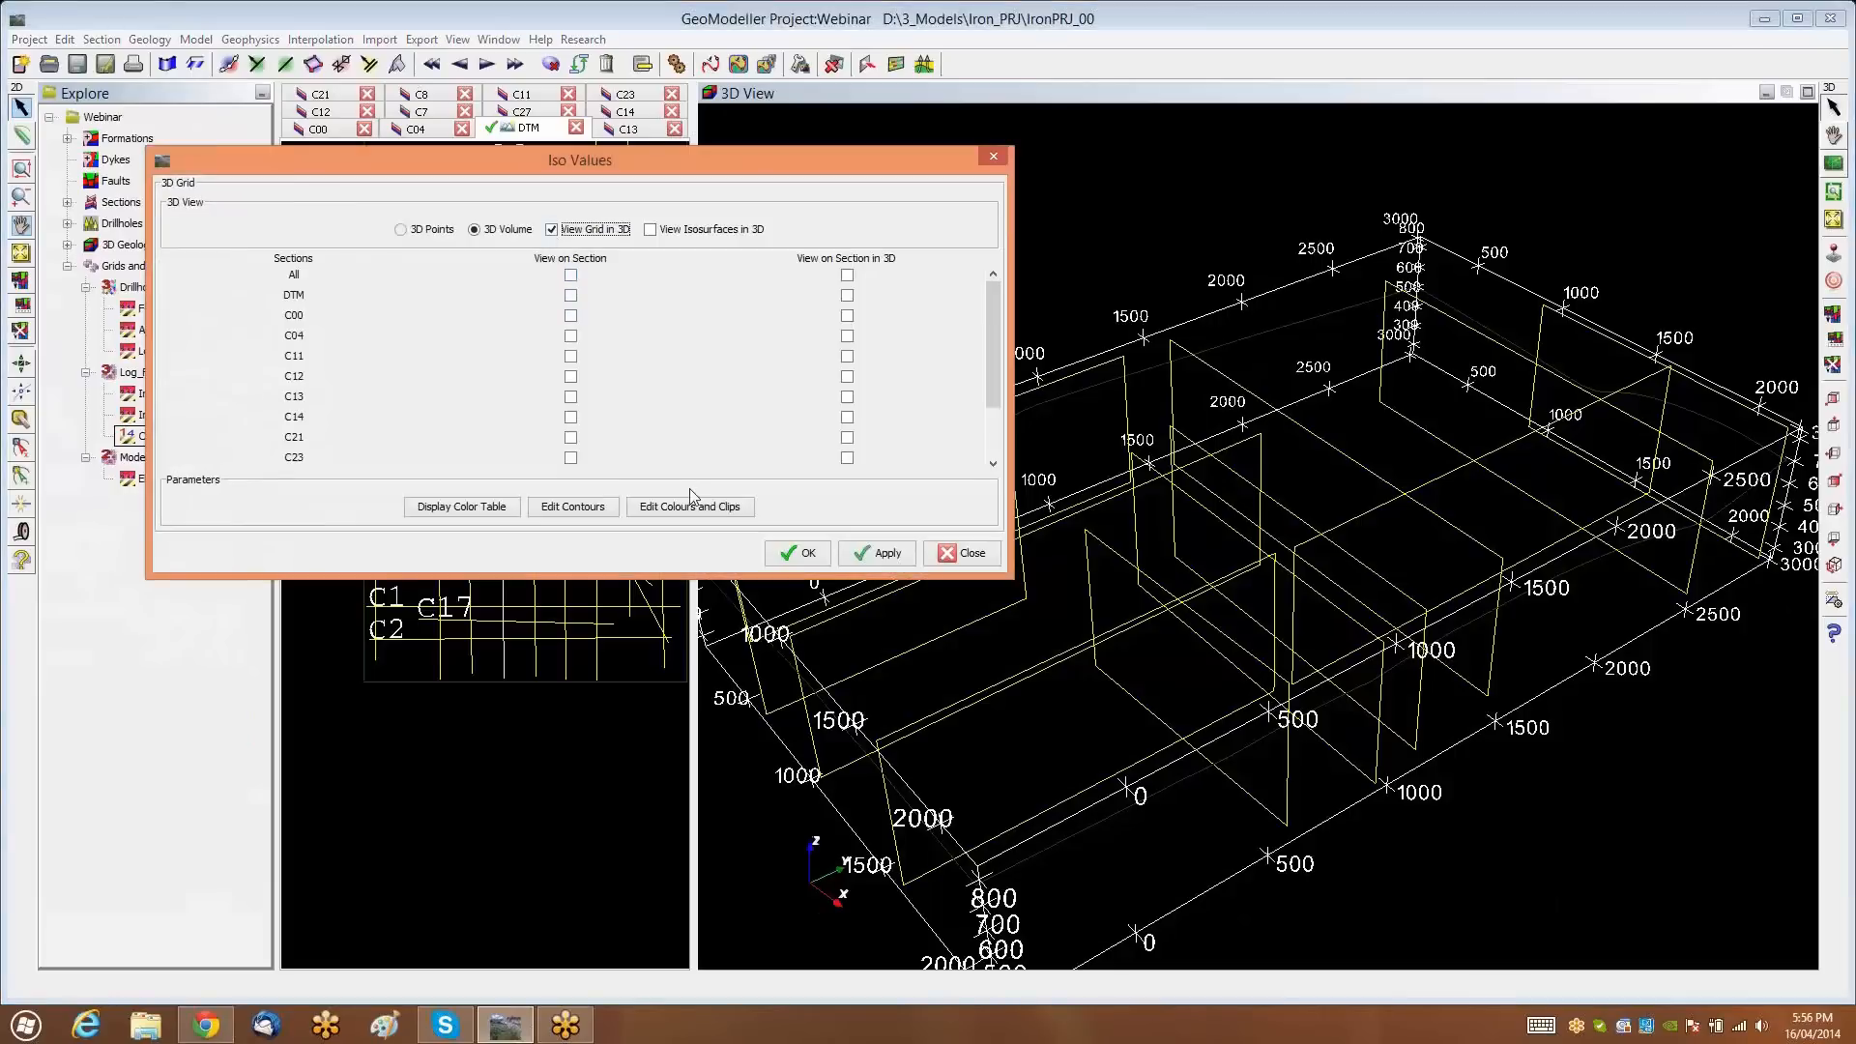
click(793, 557)
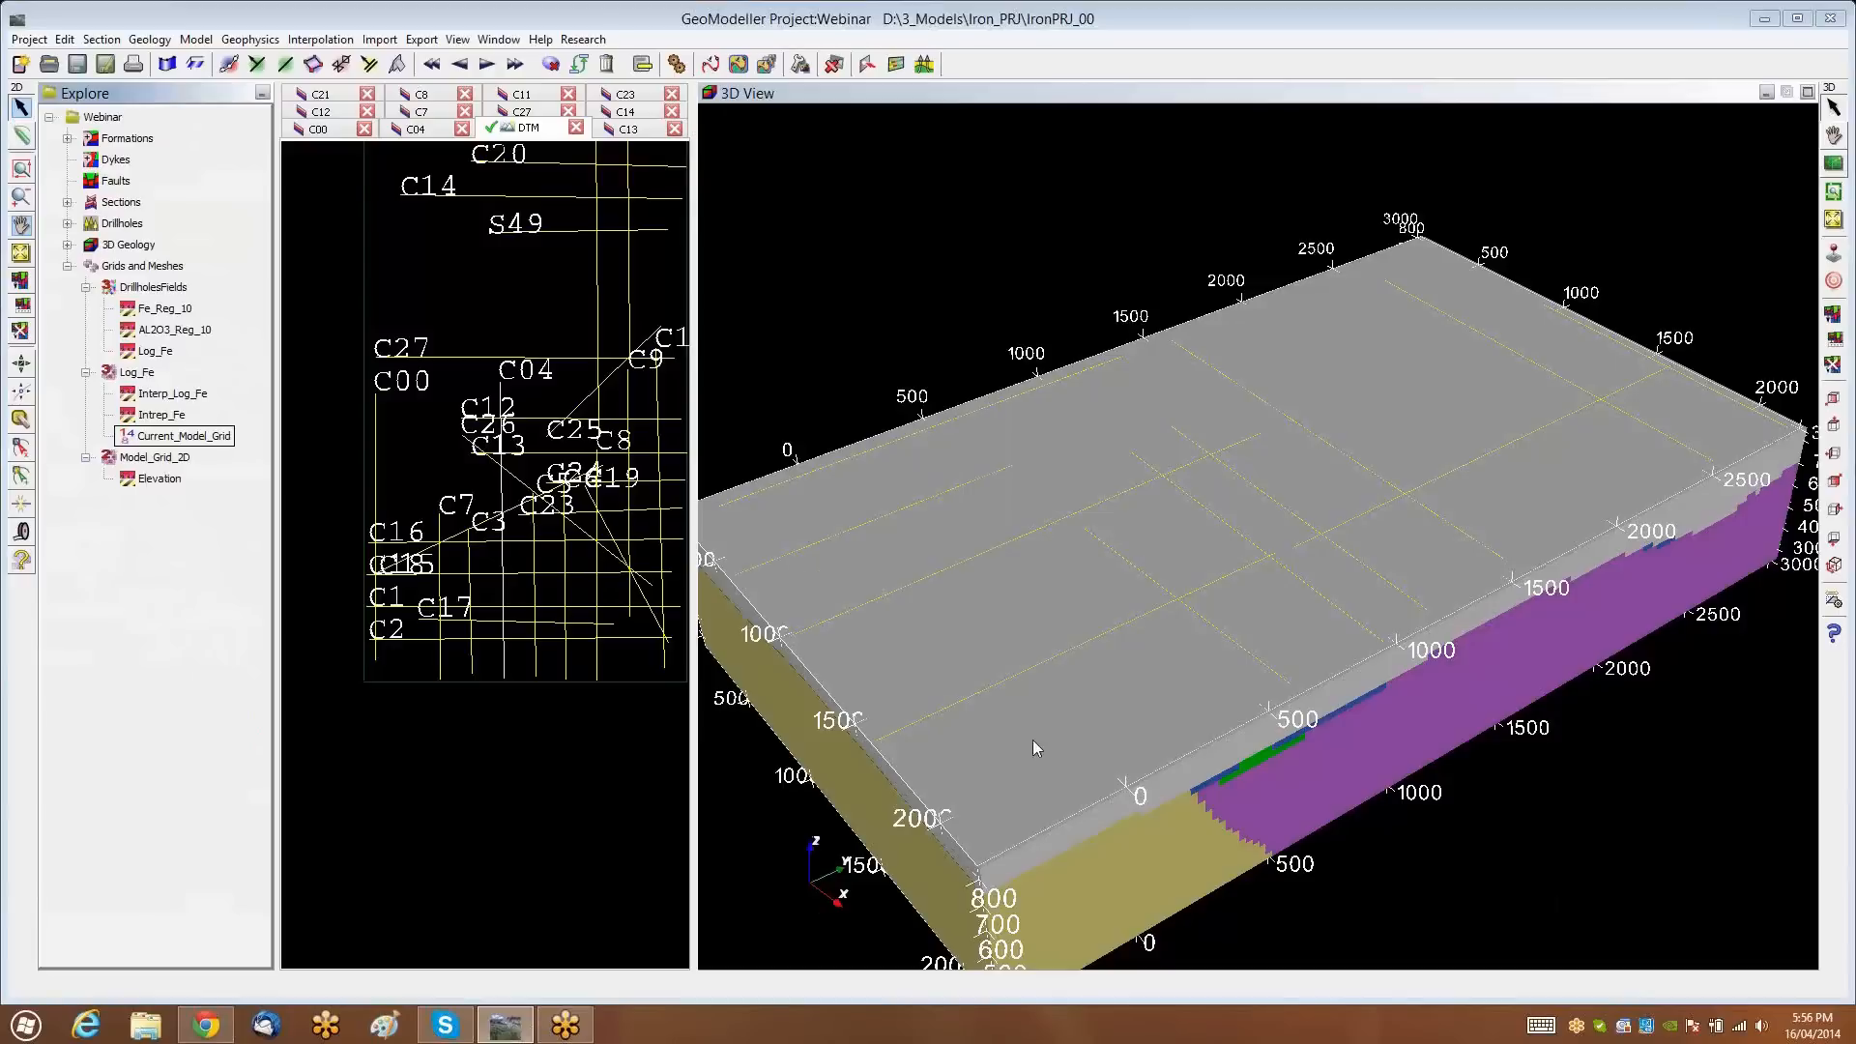
drag(1013, 711, 1064, 618)
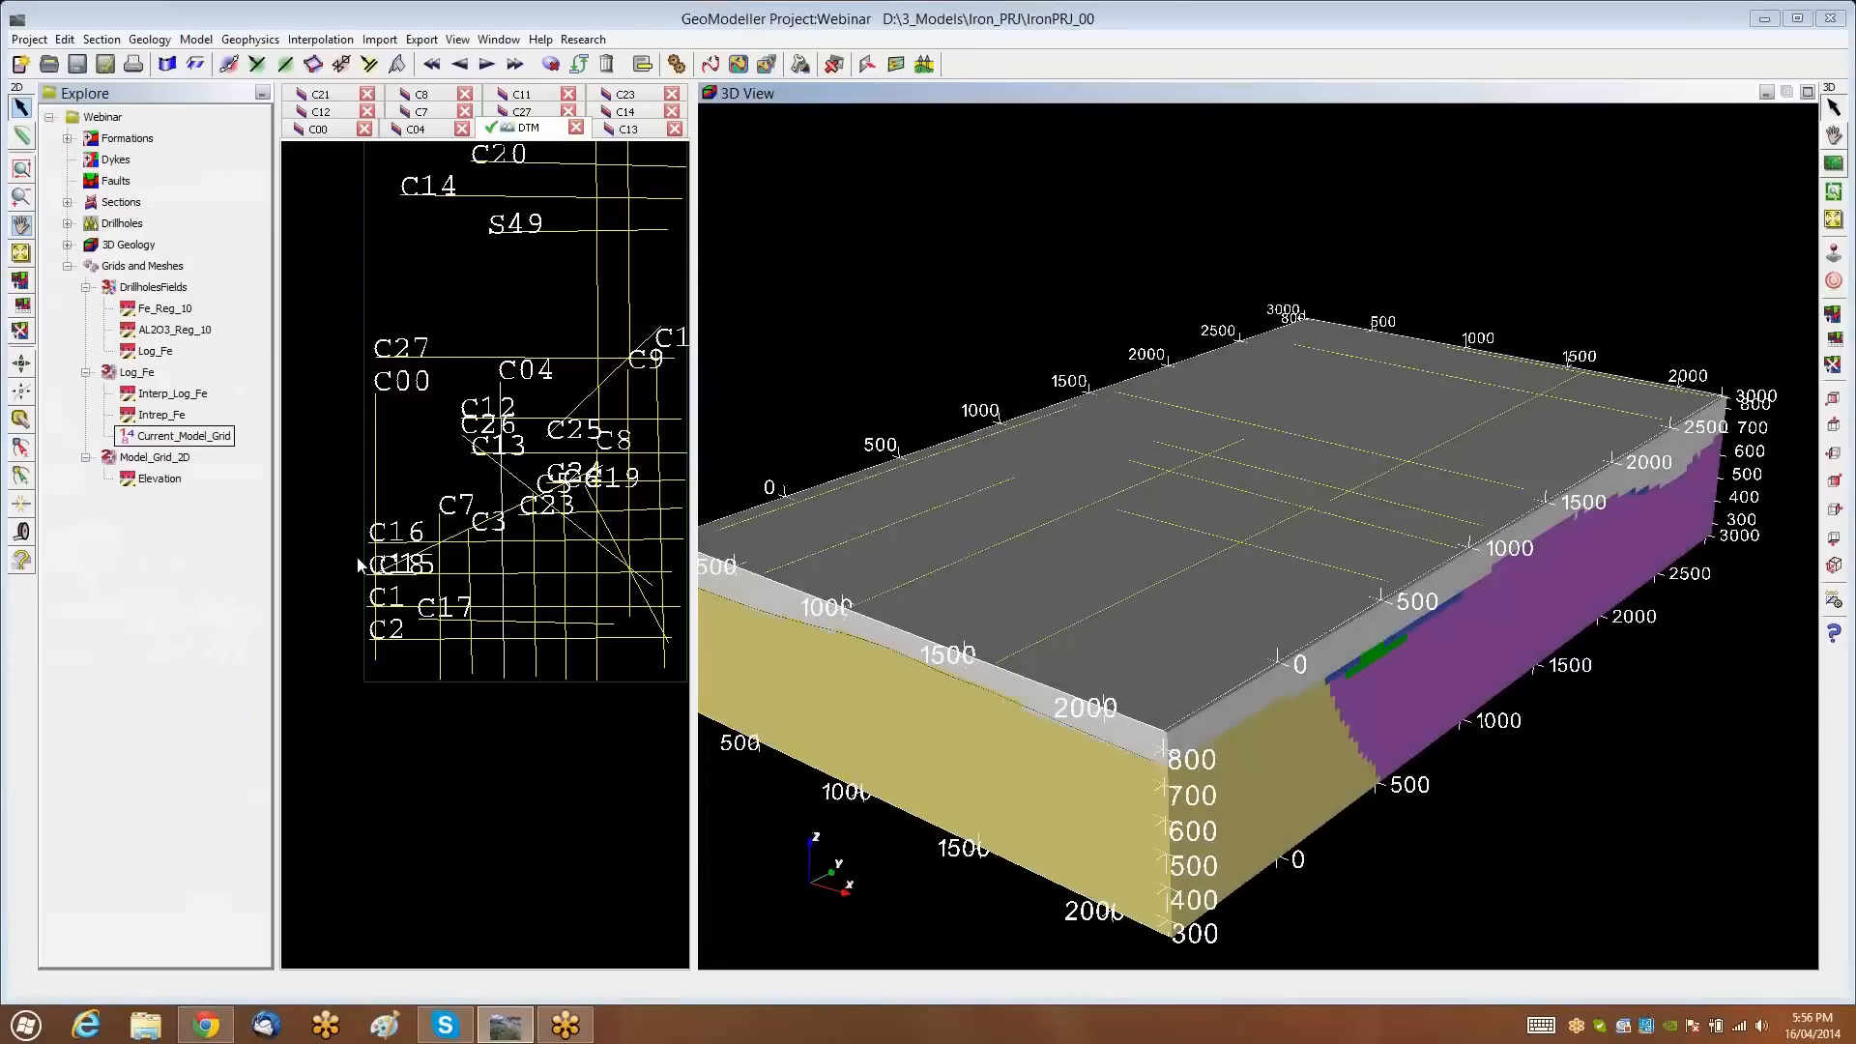
Set the visibility clip of Current_Model_Grid to 0.5 to 5.0 to remove the cells above the topography
right_click(219, 446)
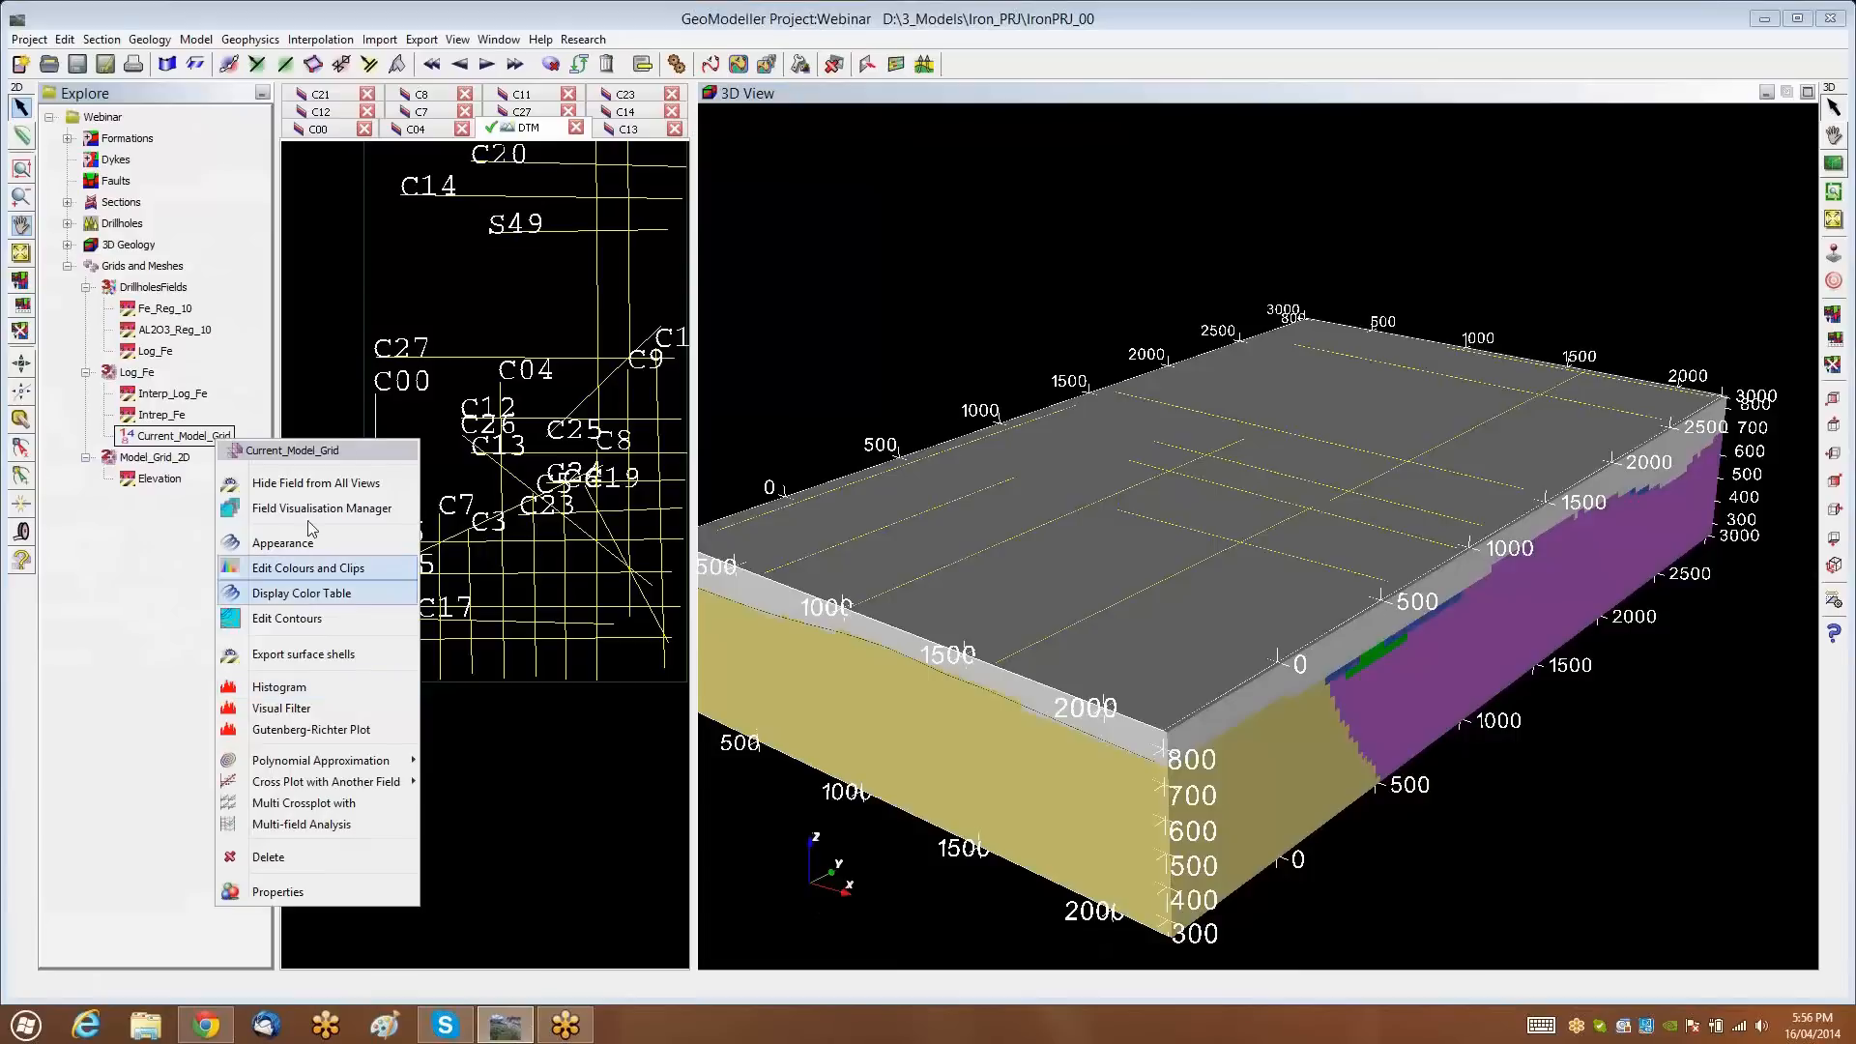
click(297, 571)
drag(1176, 304, 653, 360)
click(474, 617)
key(BackSpace)
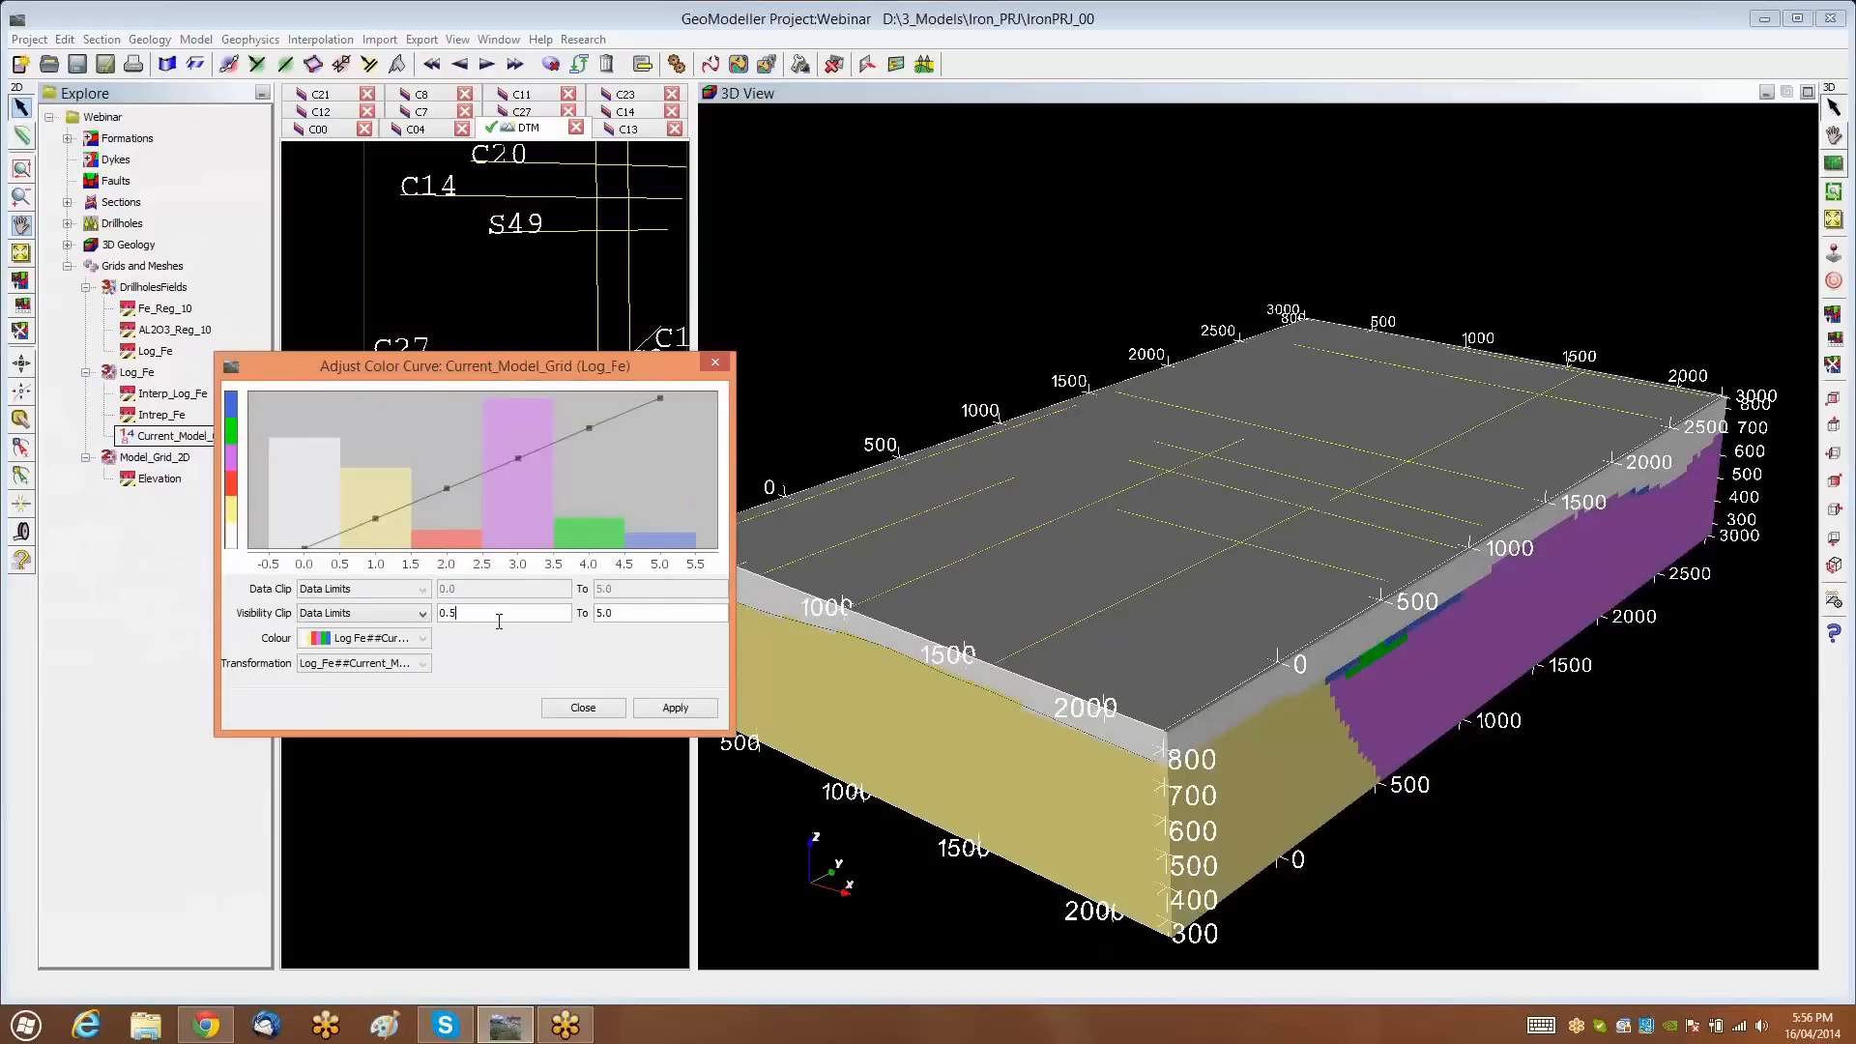
text(5)
click(676, 709)
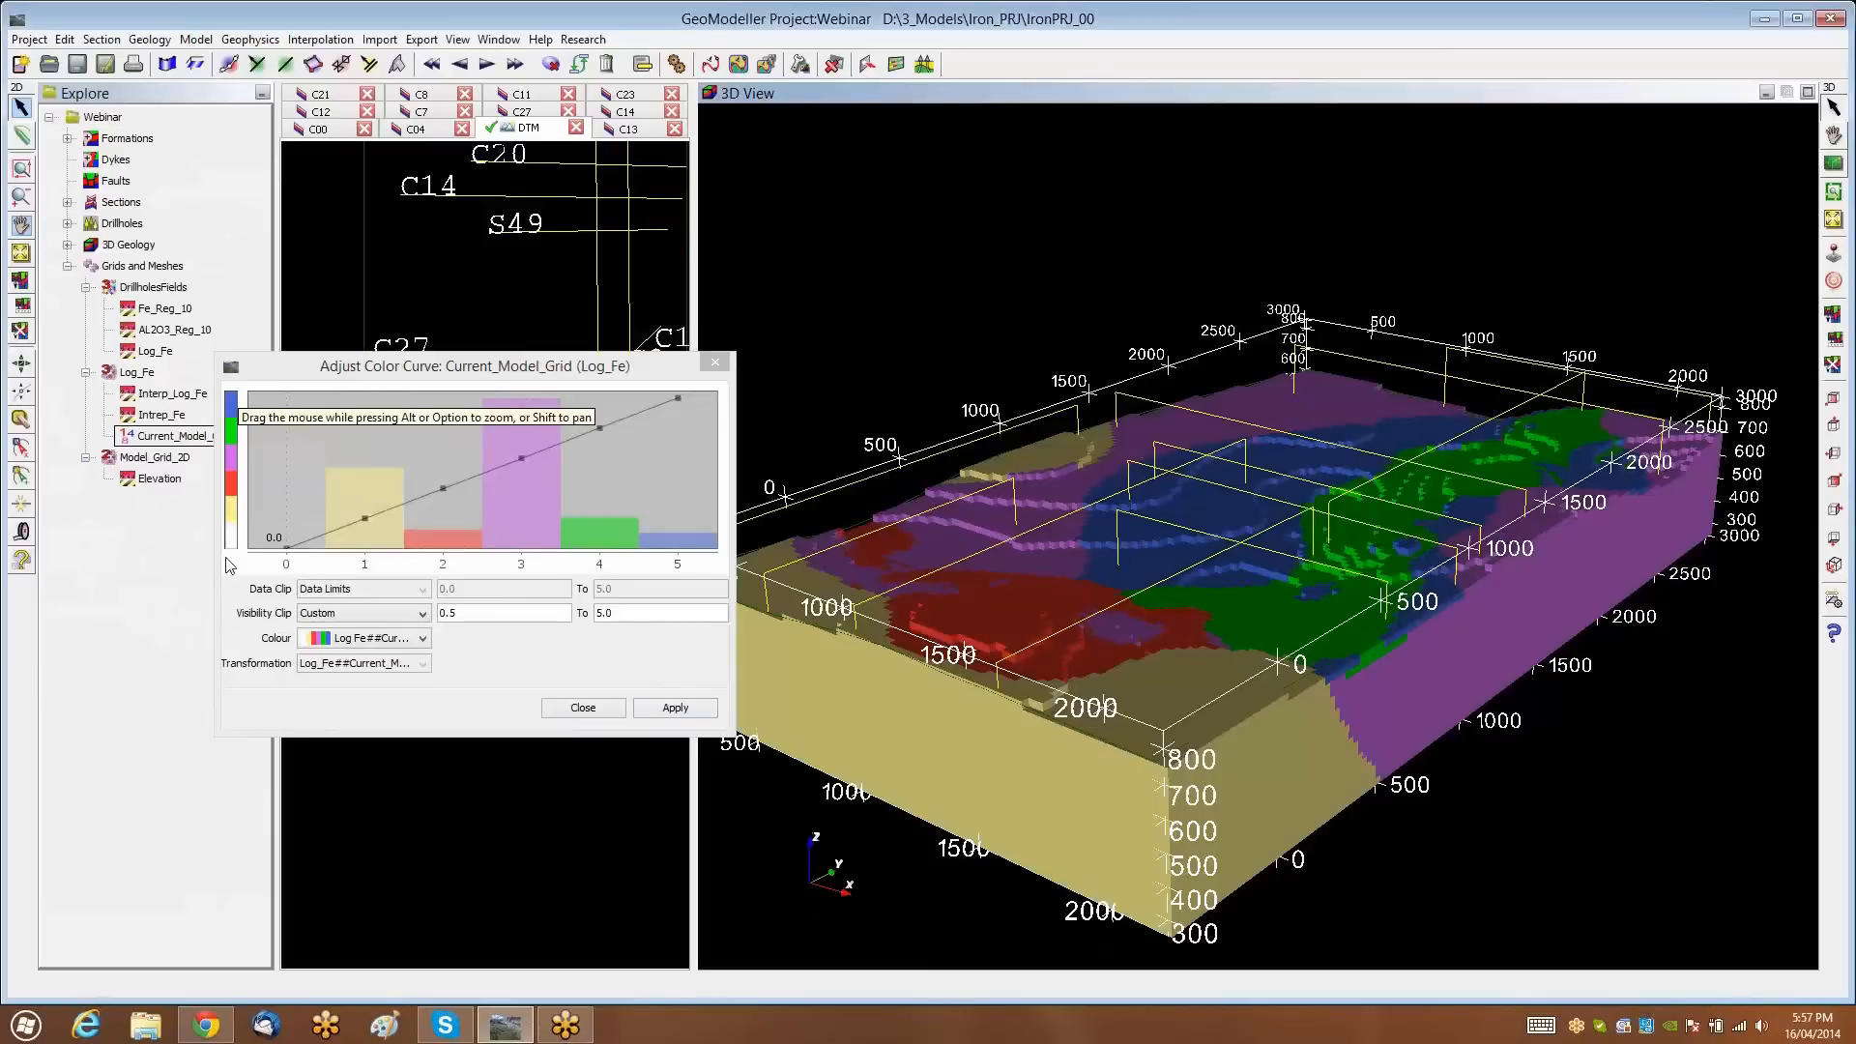
click(716, 365)
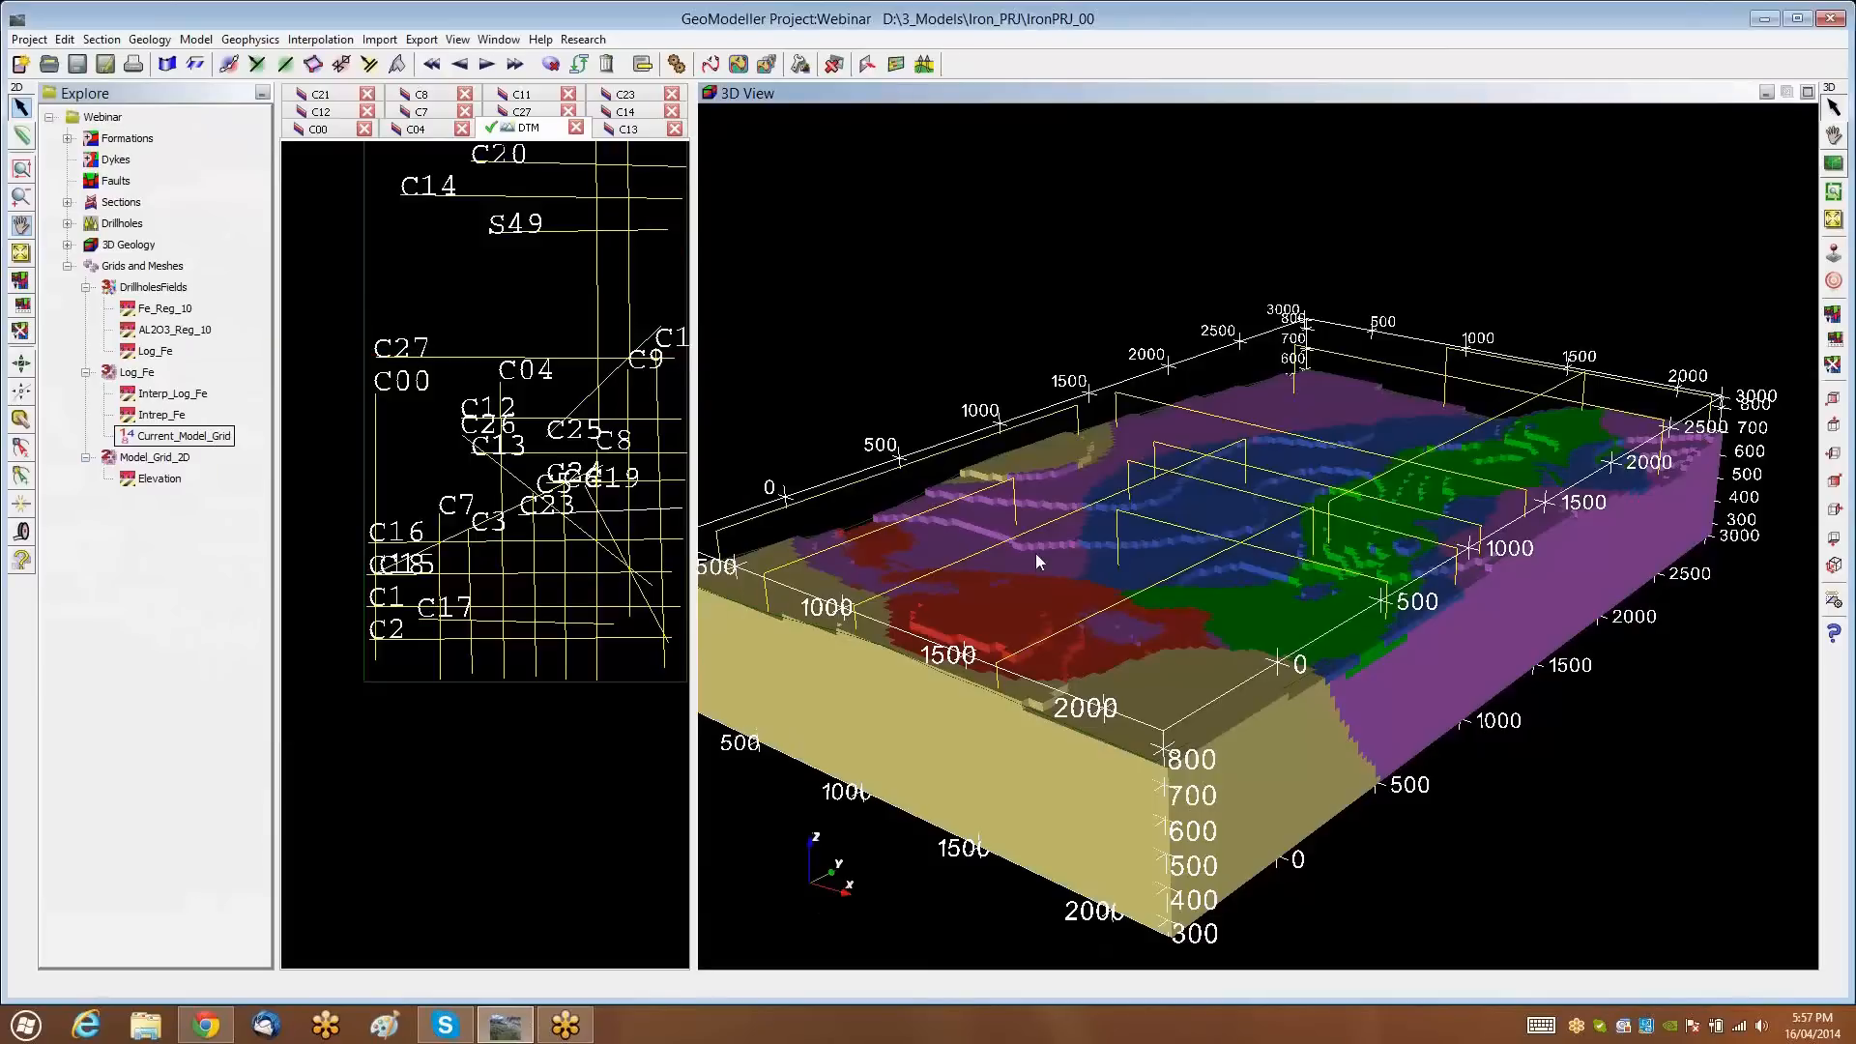
Examine the clipped Current_Model_Grid from above and review its colour classes and clip settings
drag(1115, 677, 1086, 833)
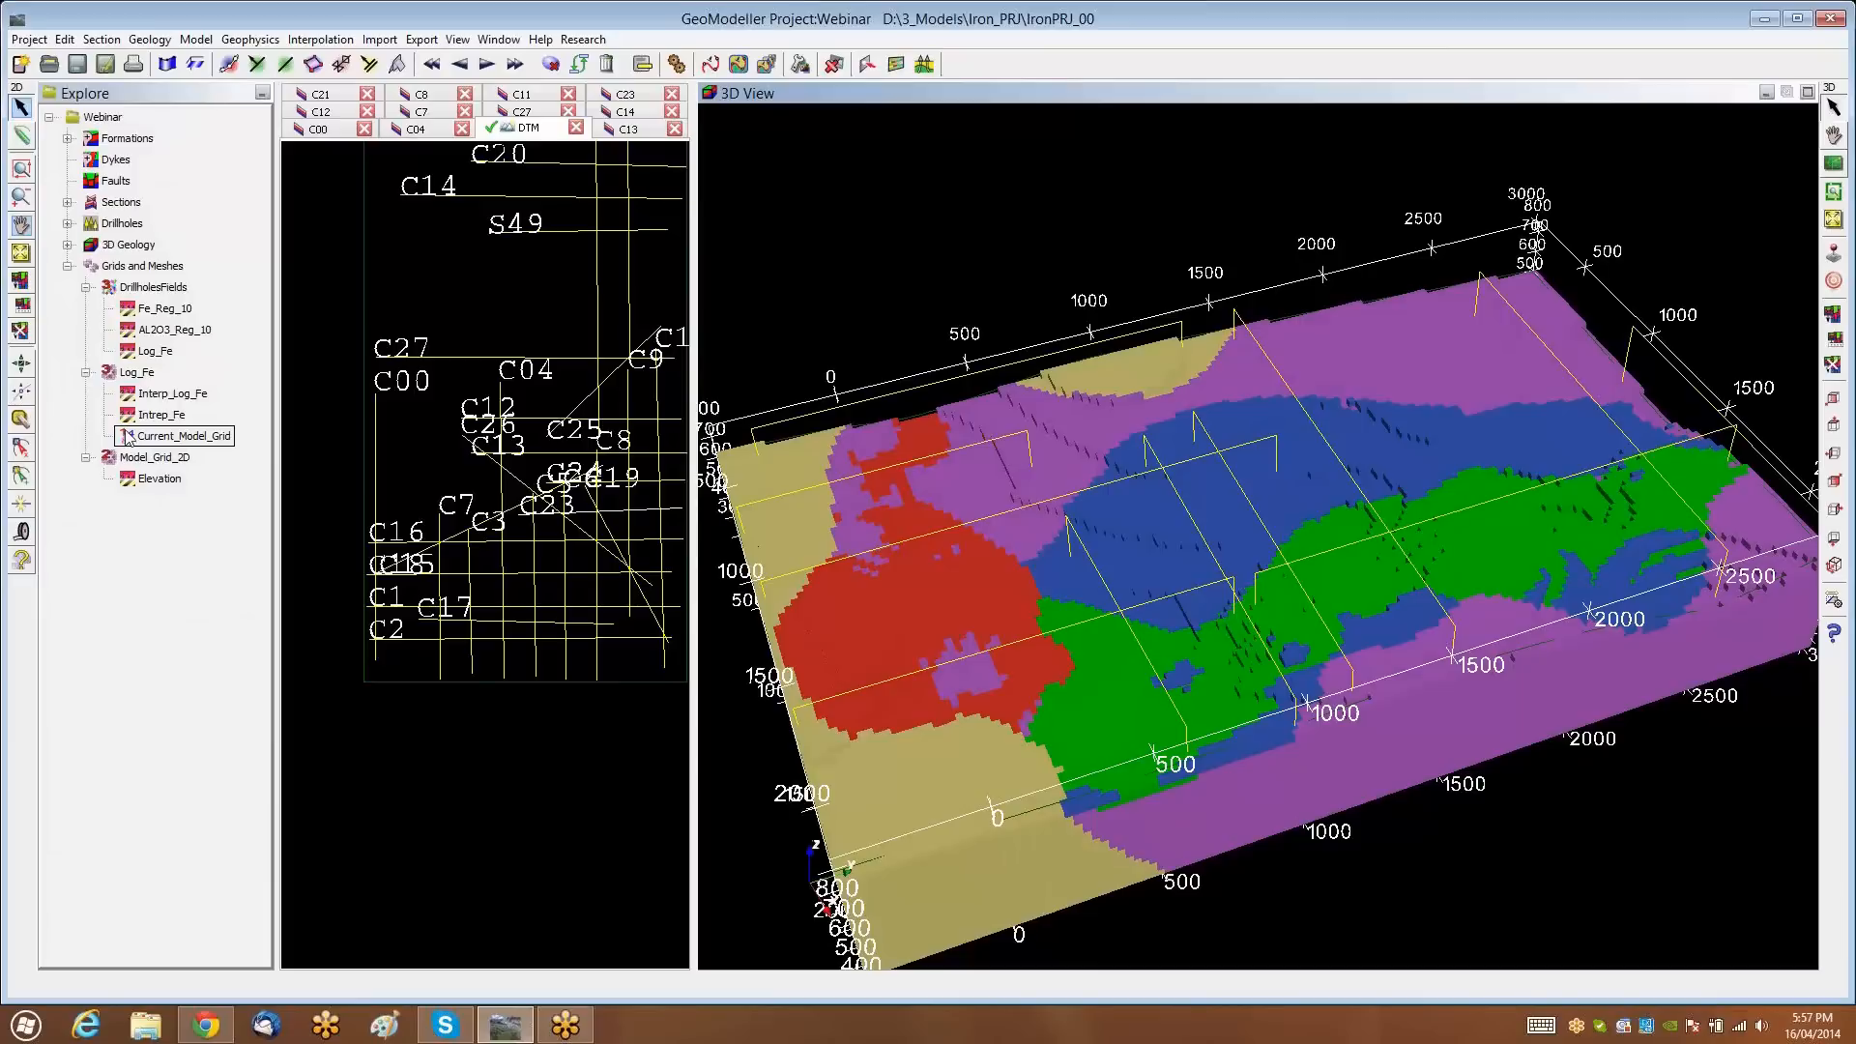
right_click(217, 444)
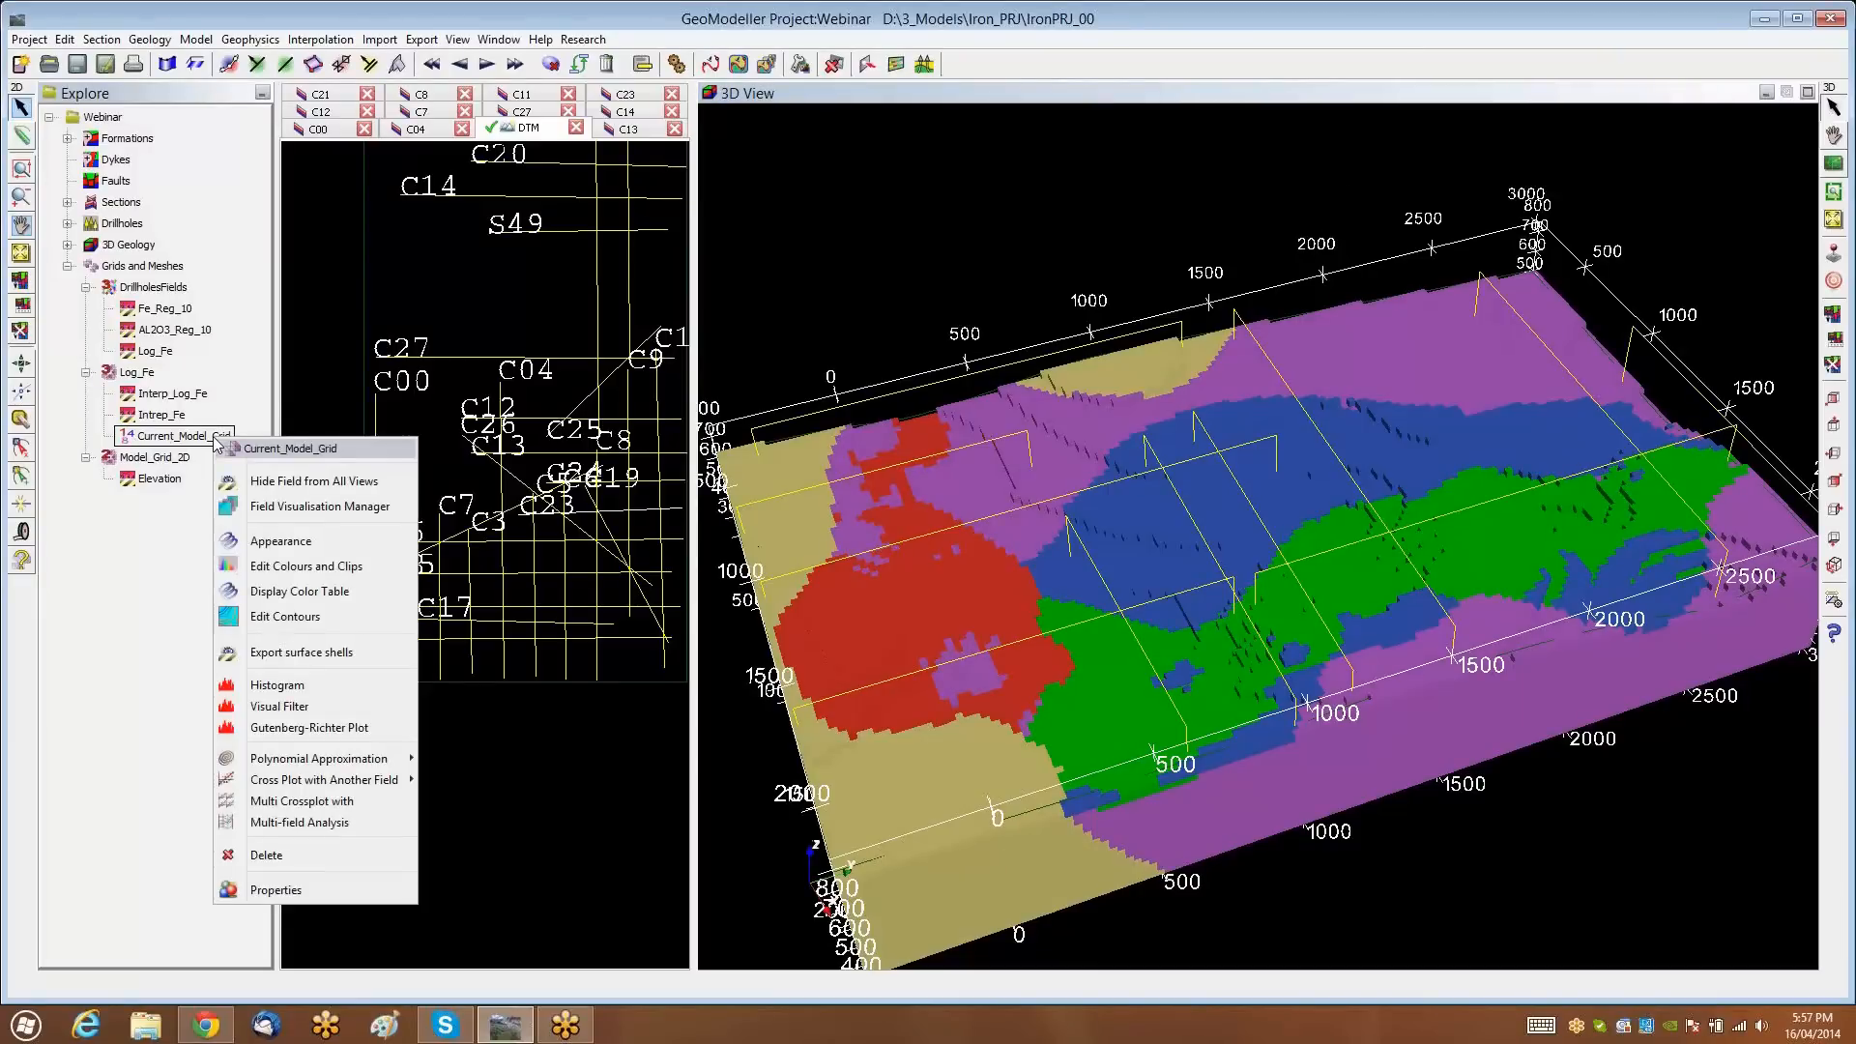
click(295, 567)
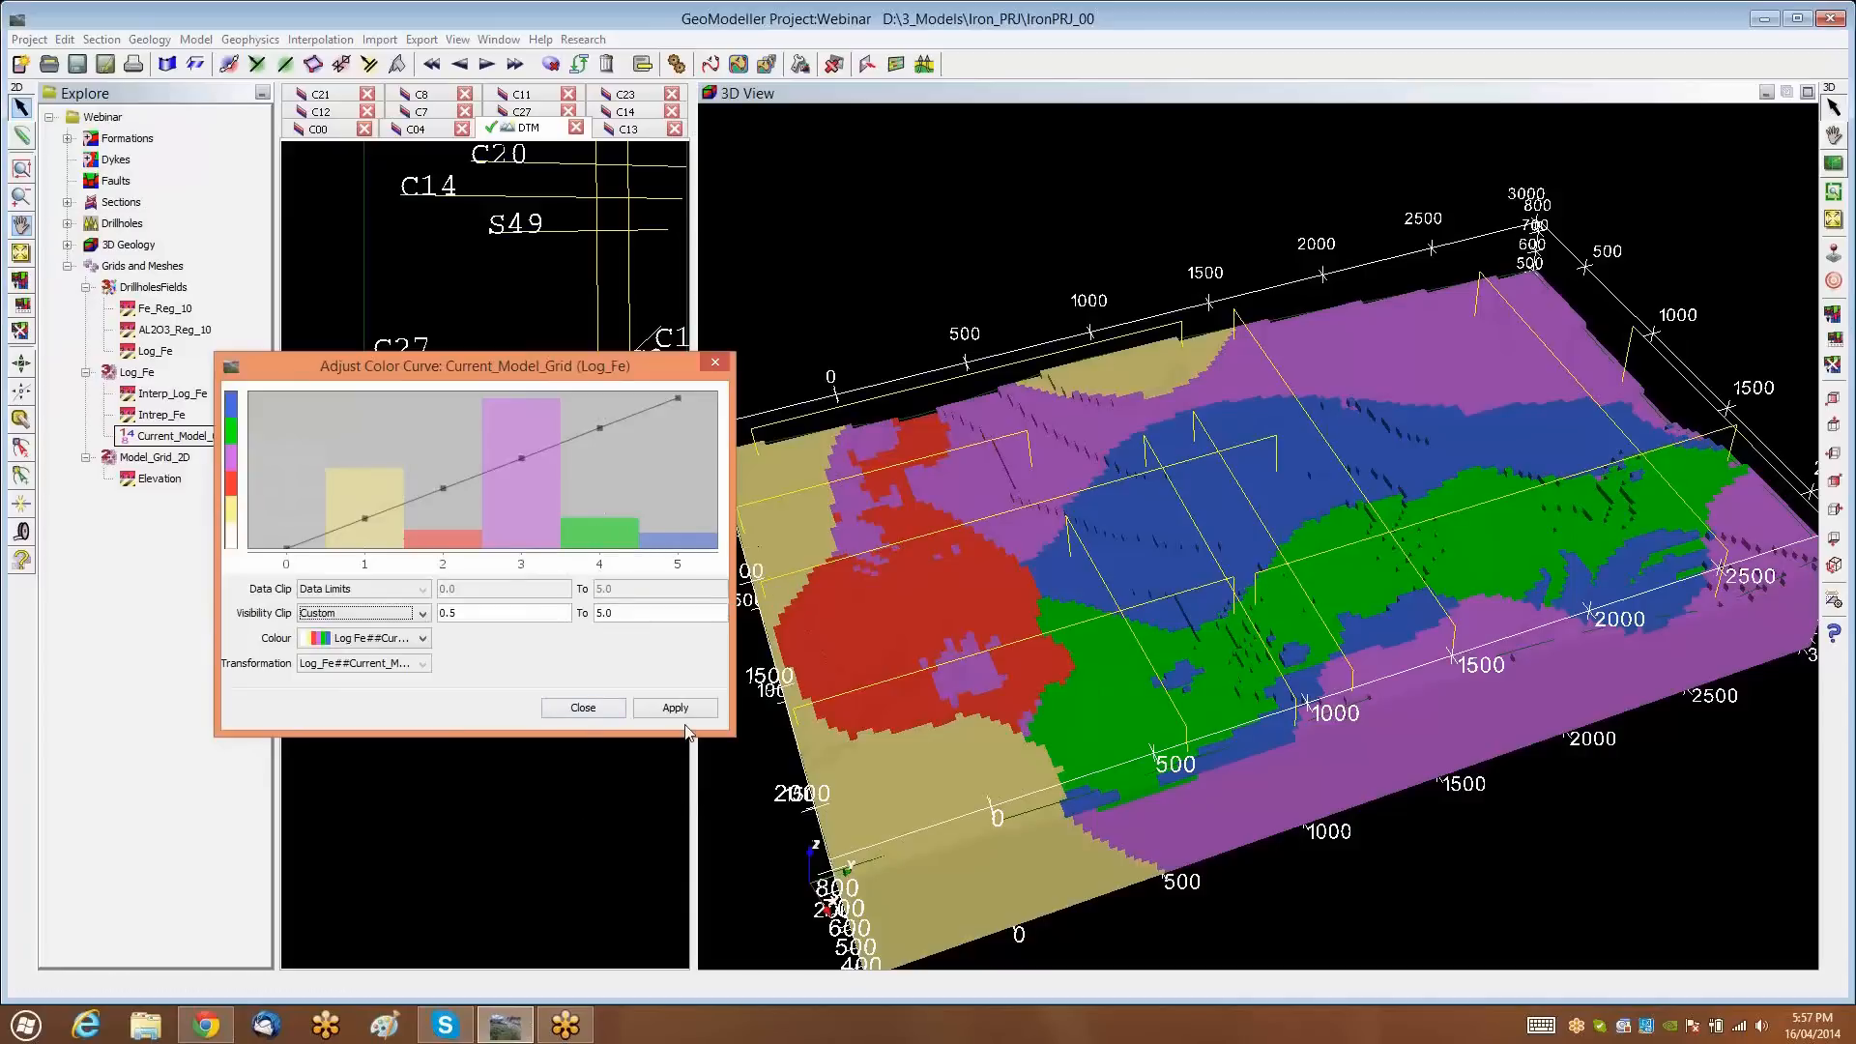
click(716, 363)
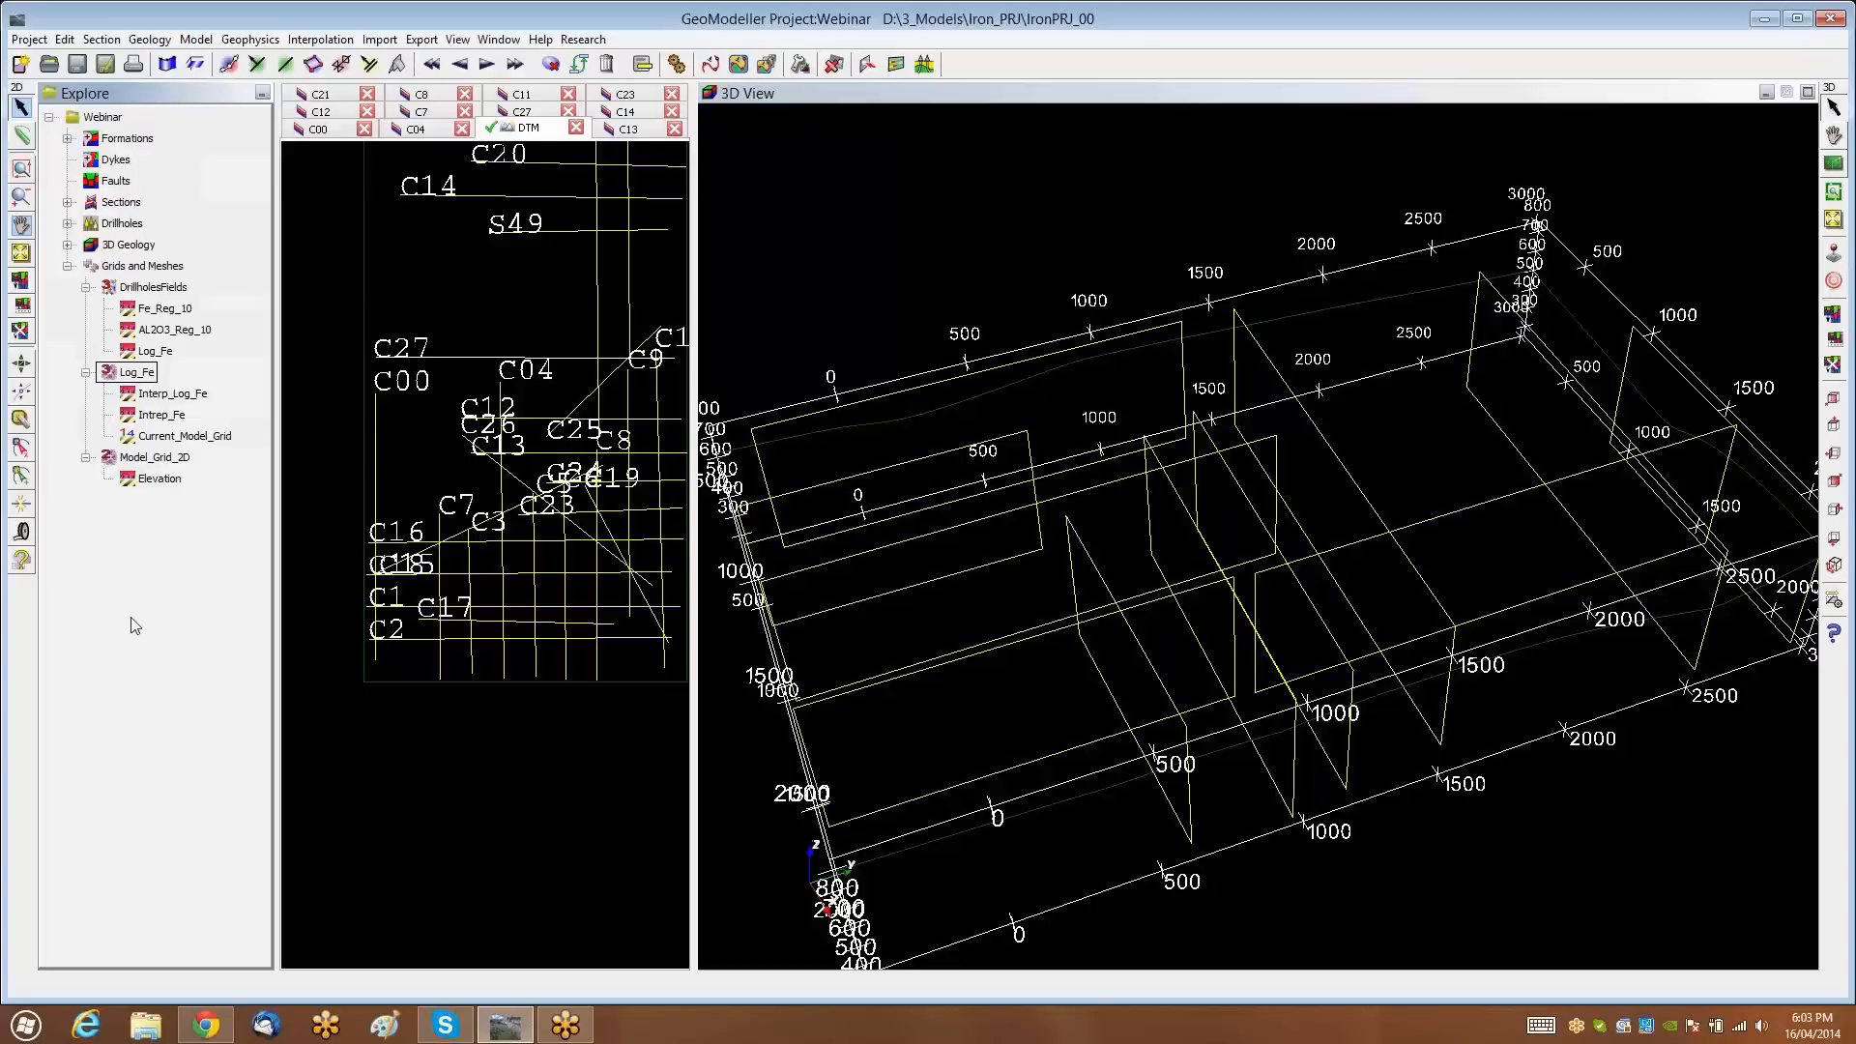
Start a new computed field on the Log_Fe grid with the expression if(Current_Model_Grid == 4;Intrep_Fe;nan)
right_click(142, 377)
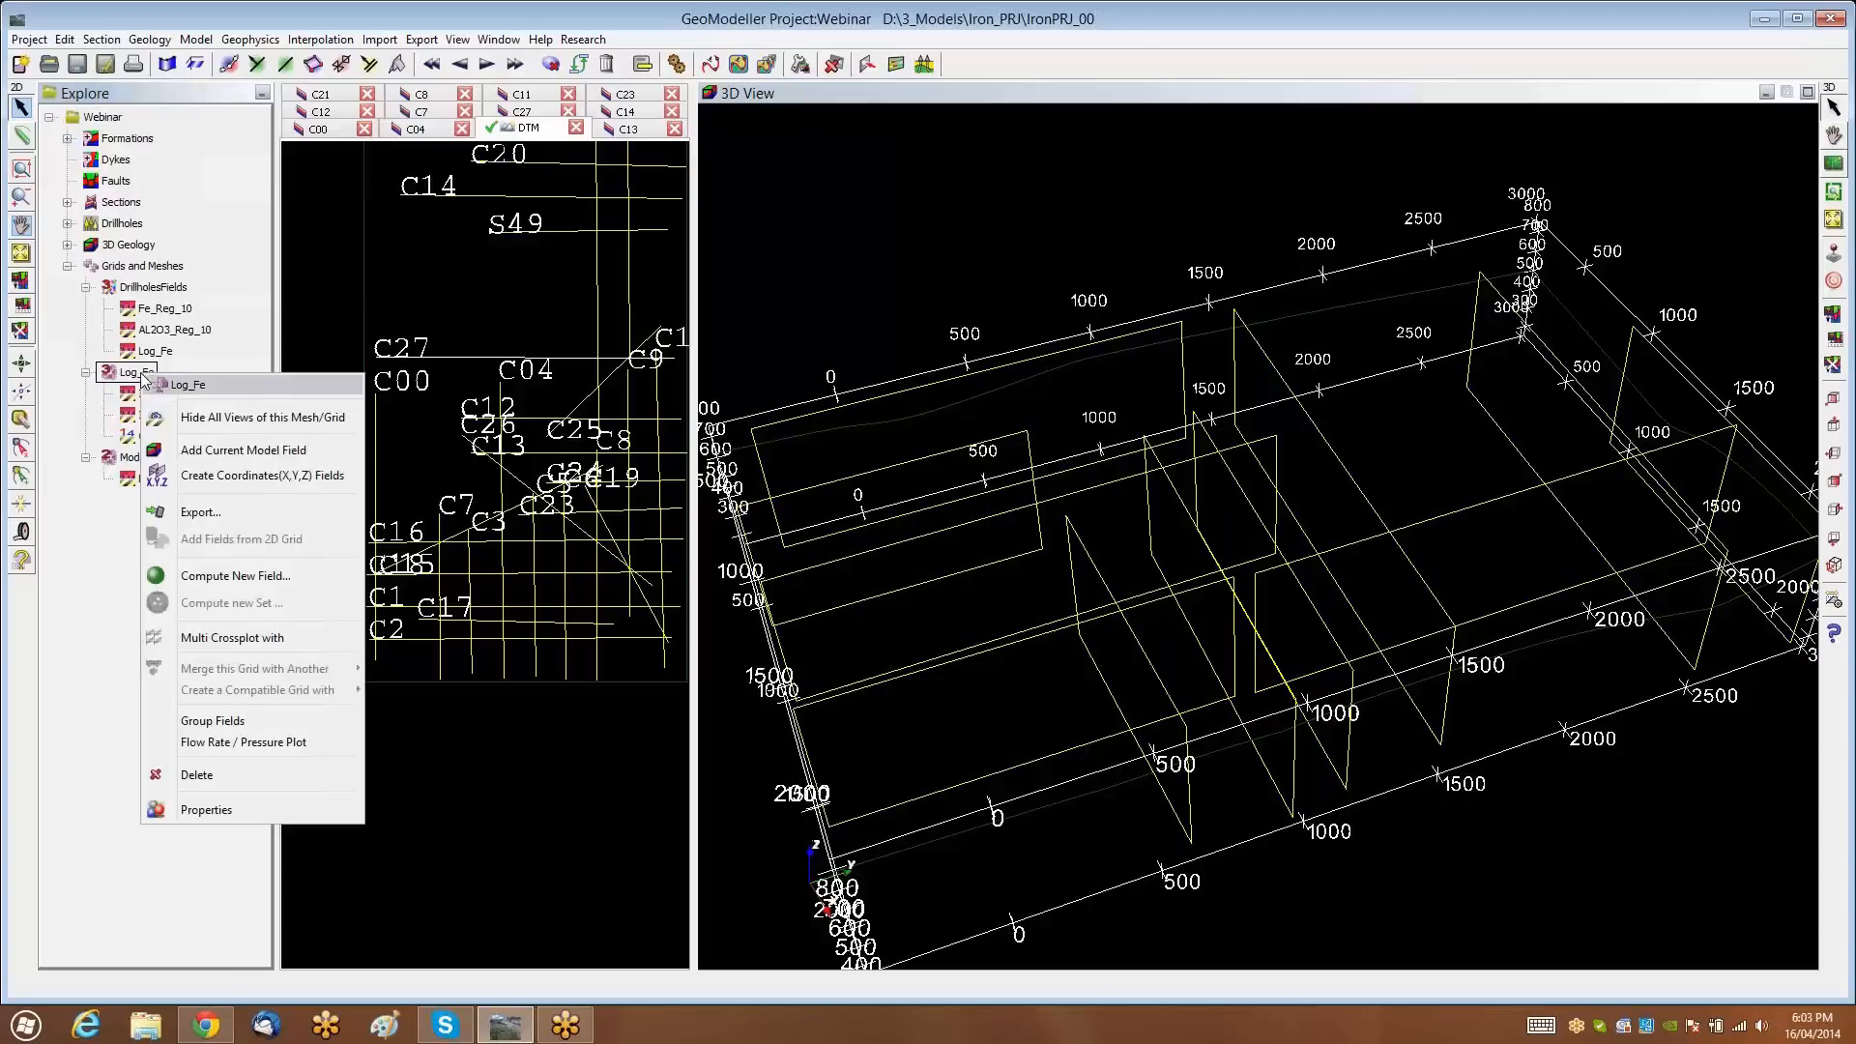
click(235, 578)
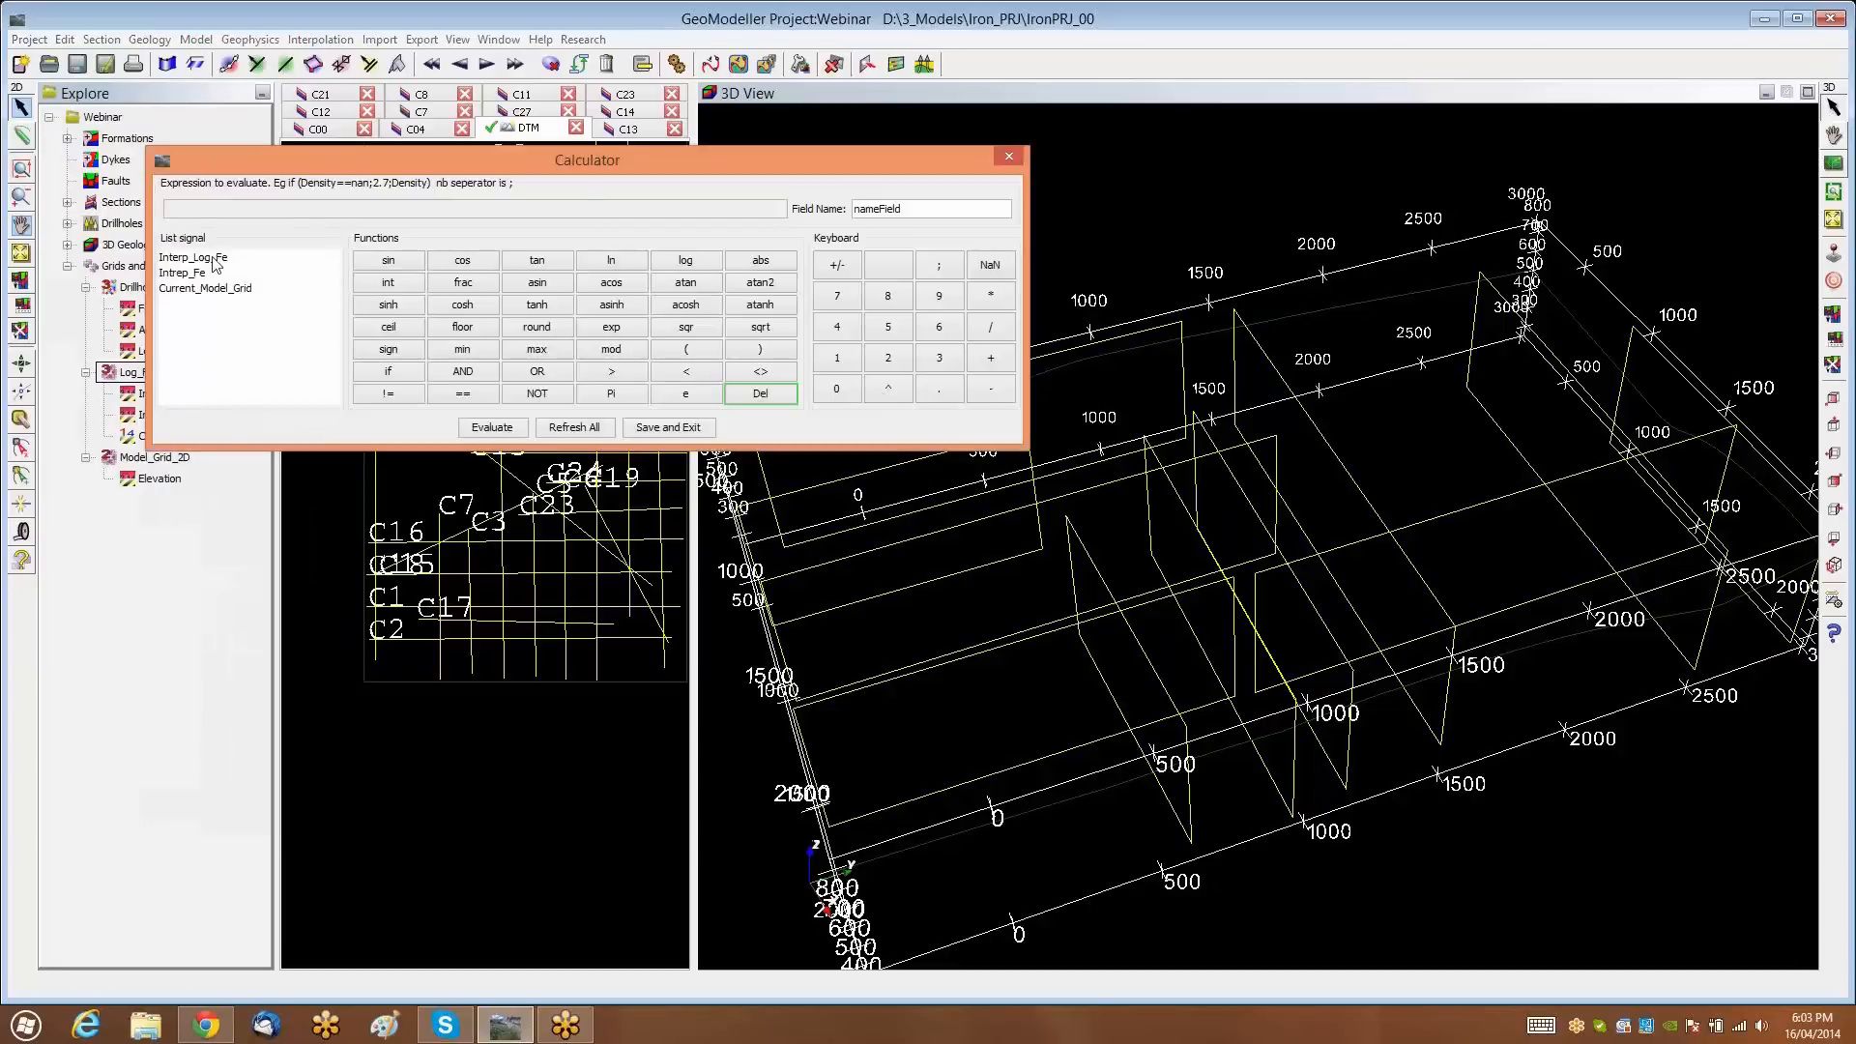
click(398, 373)
double_click(205, 288)
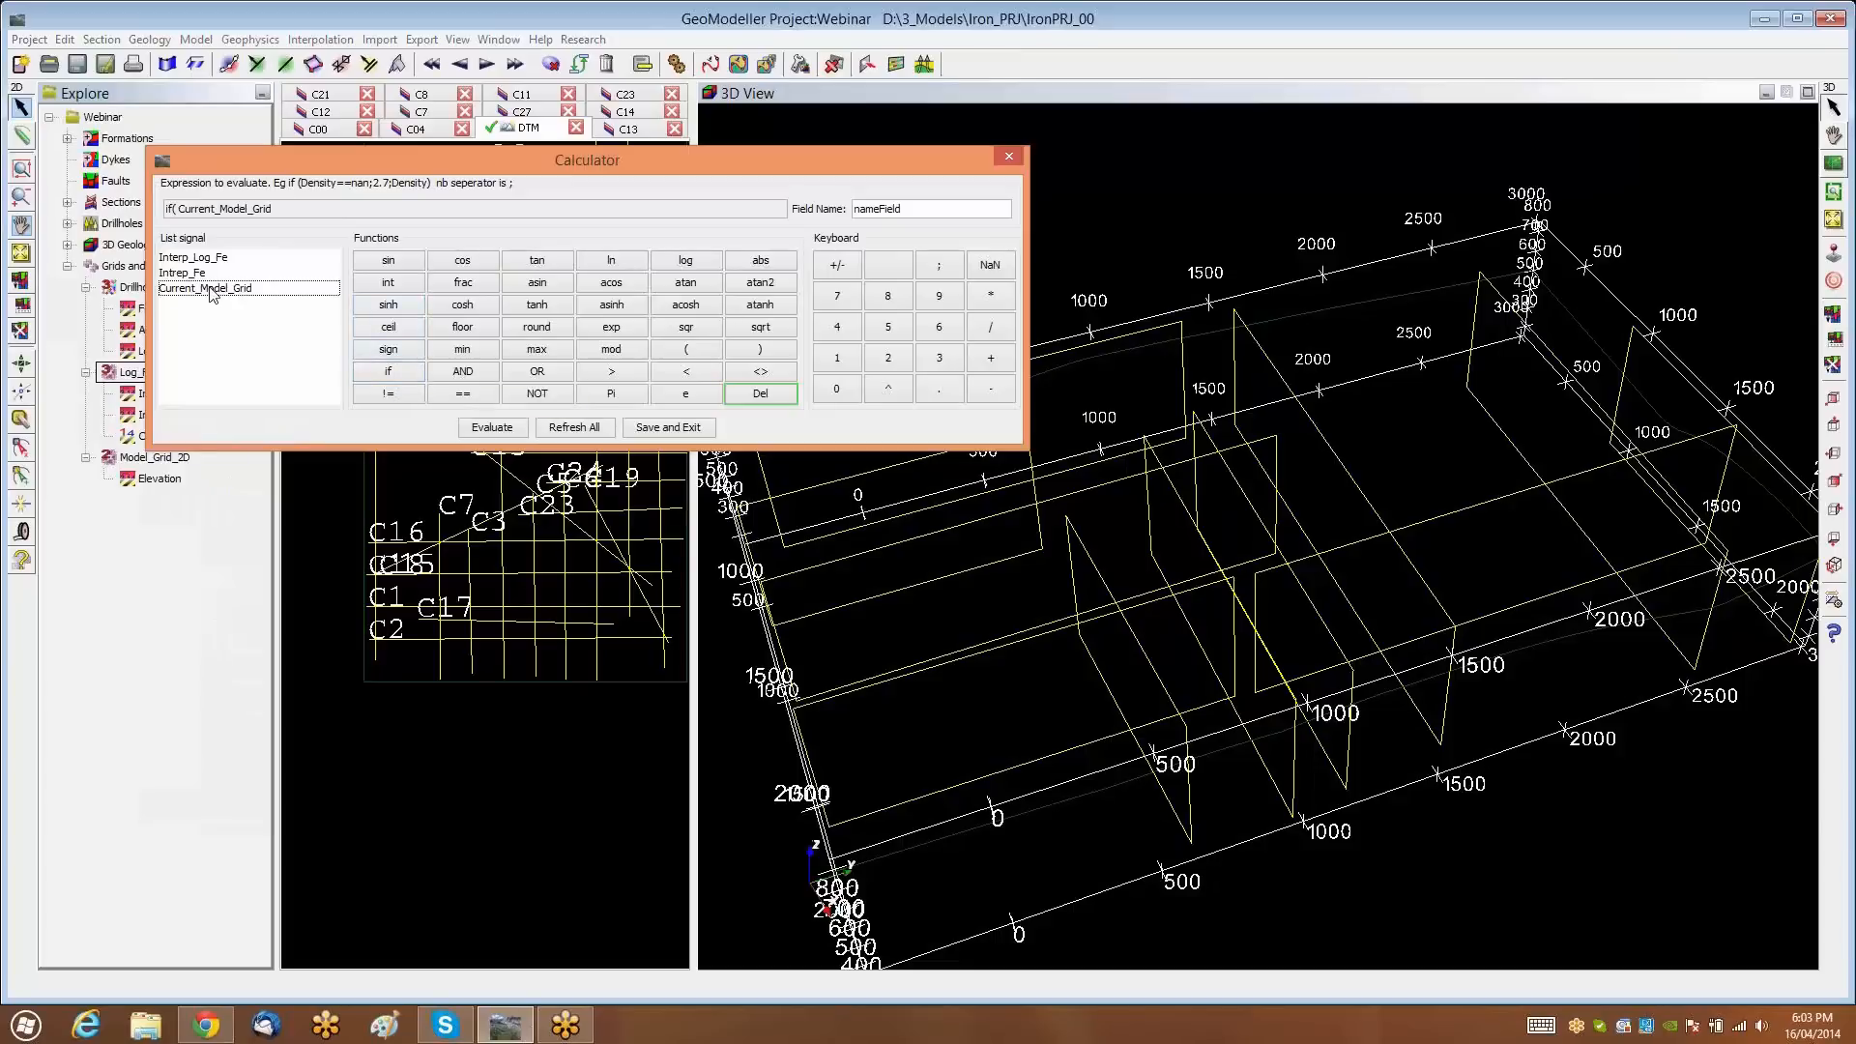
click(459, 394)
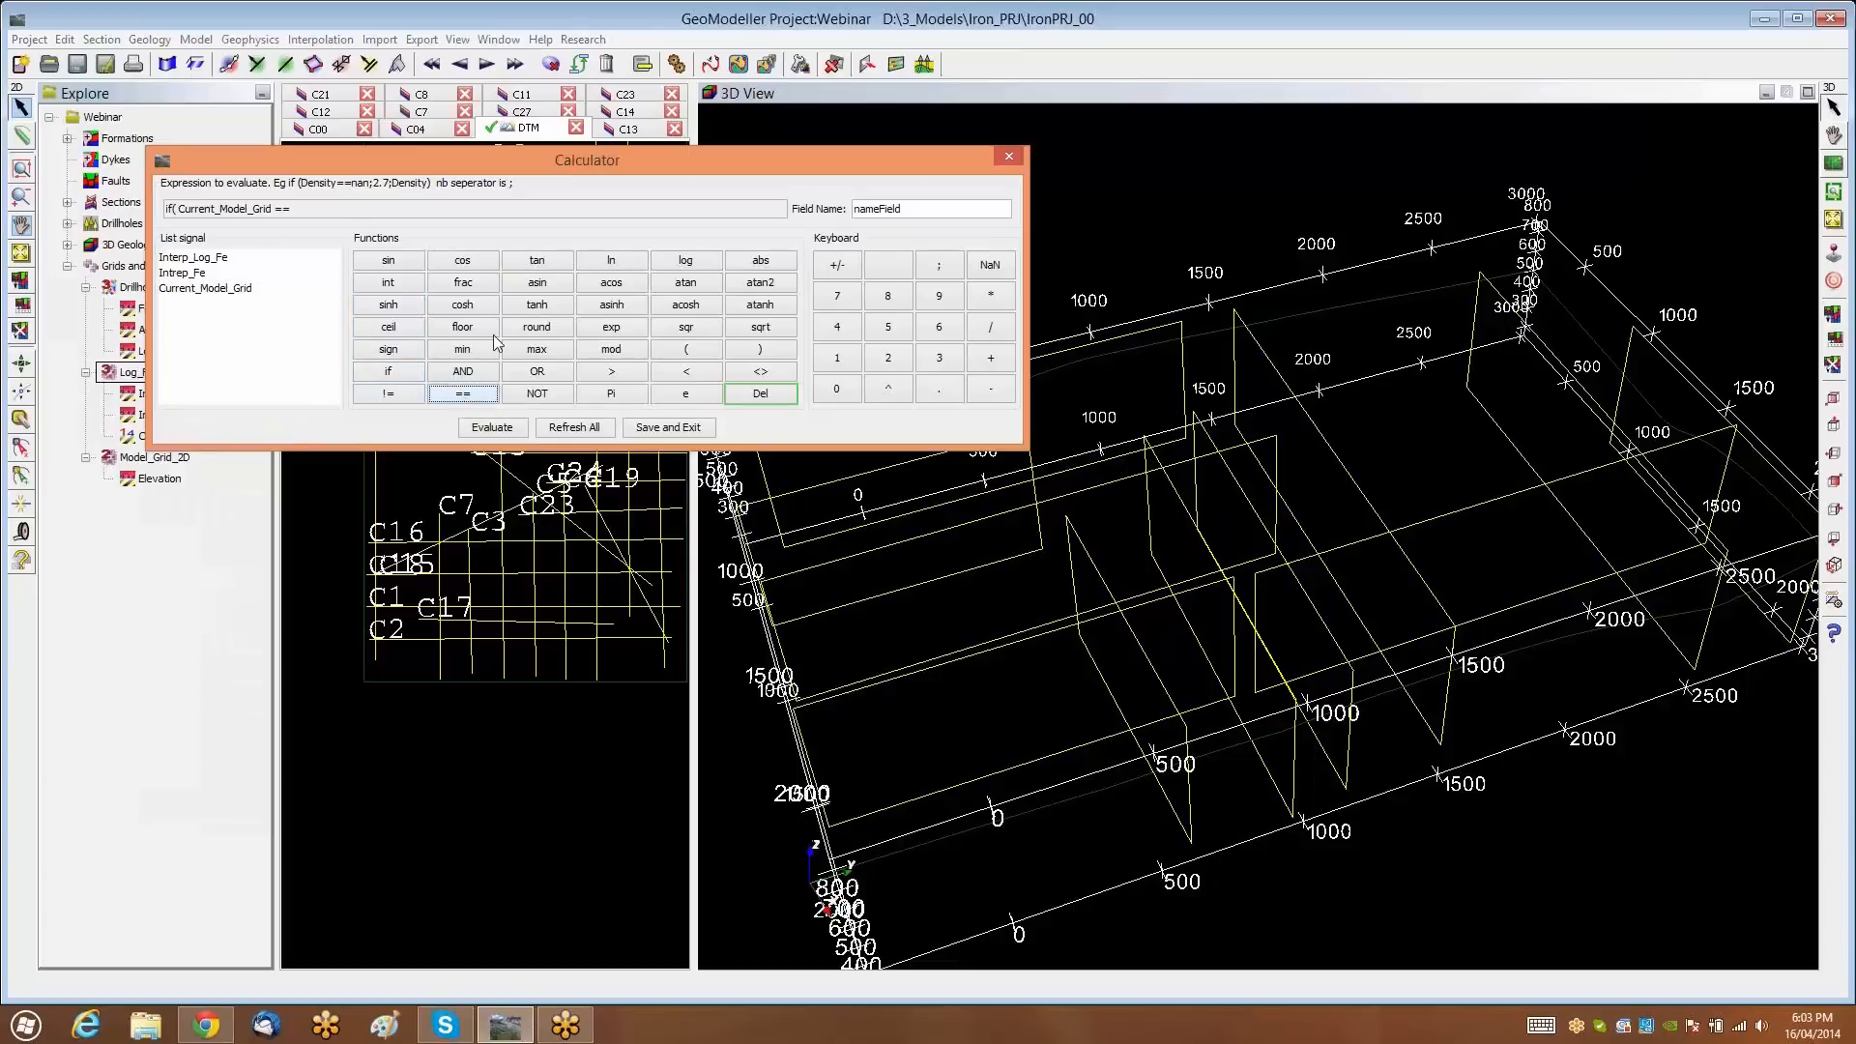
click(851, 329)
click(936, 270)
double_click(182, 272)
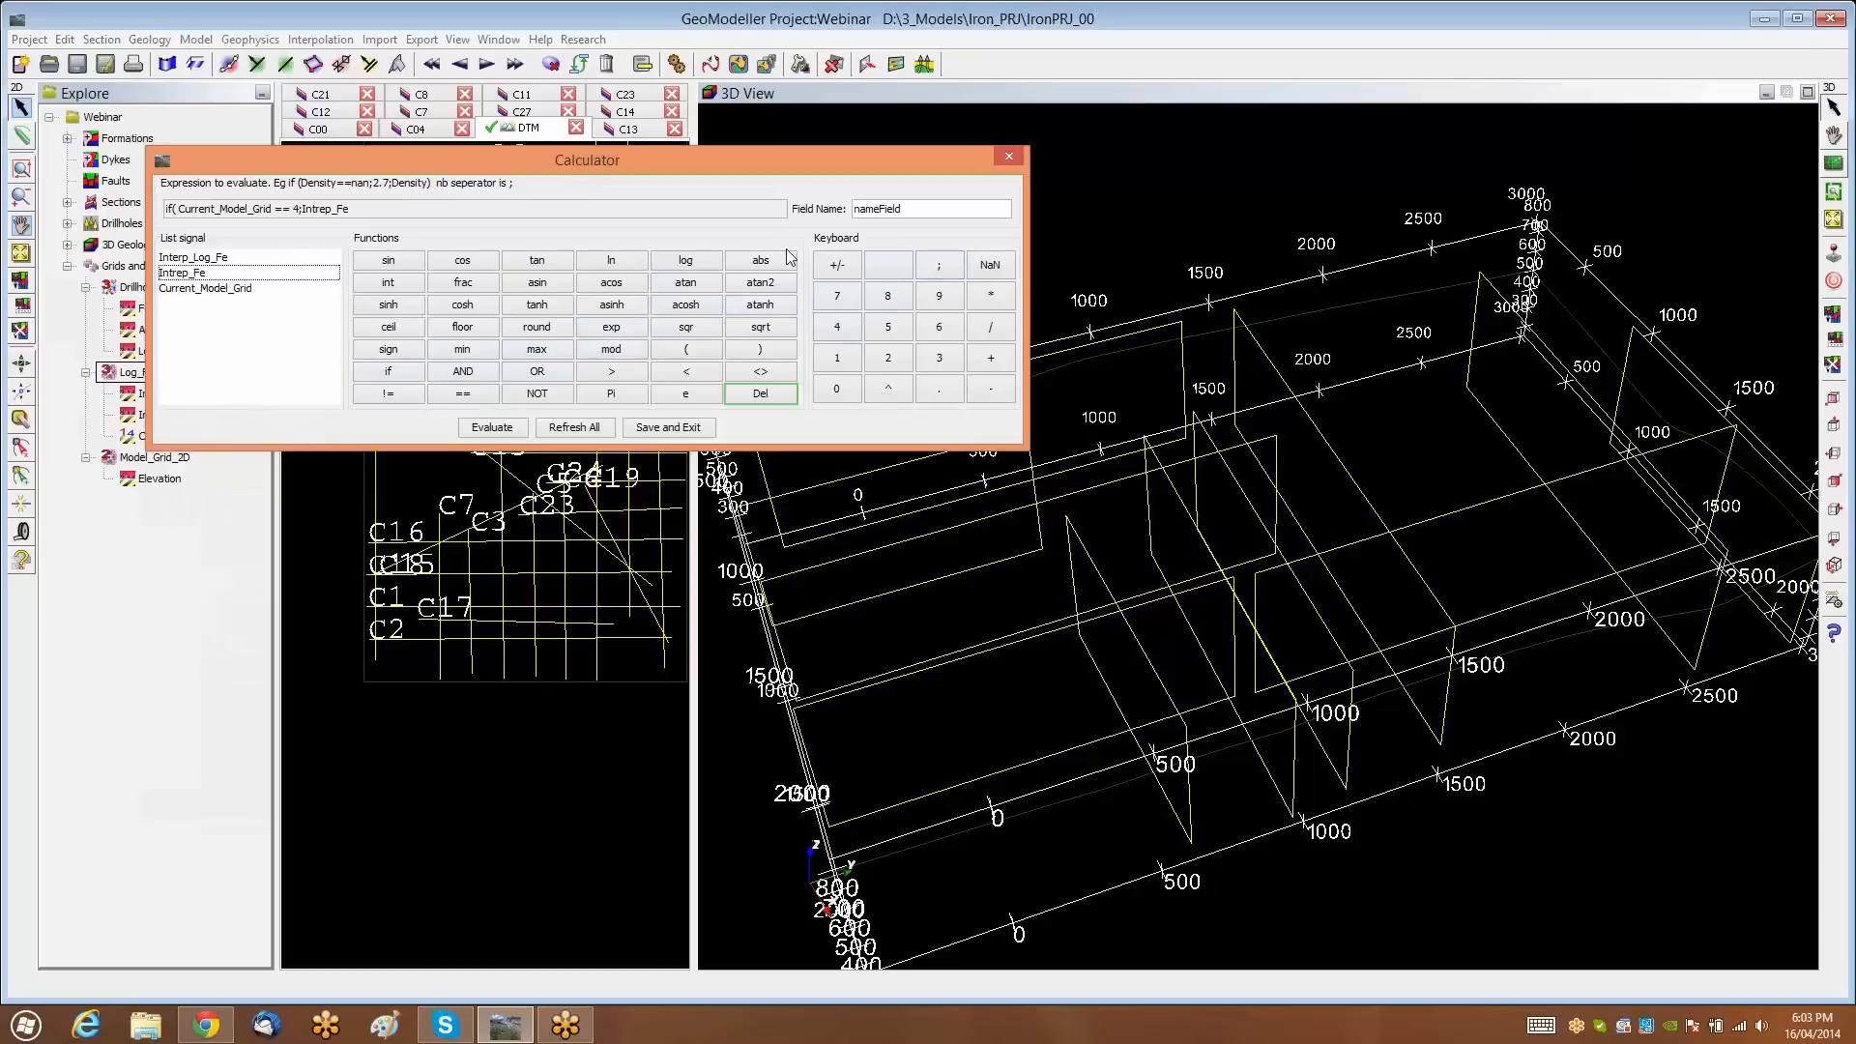
click(939, 274)
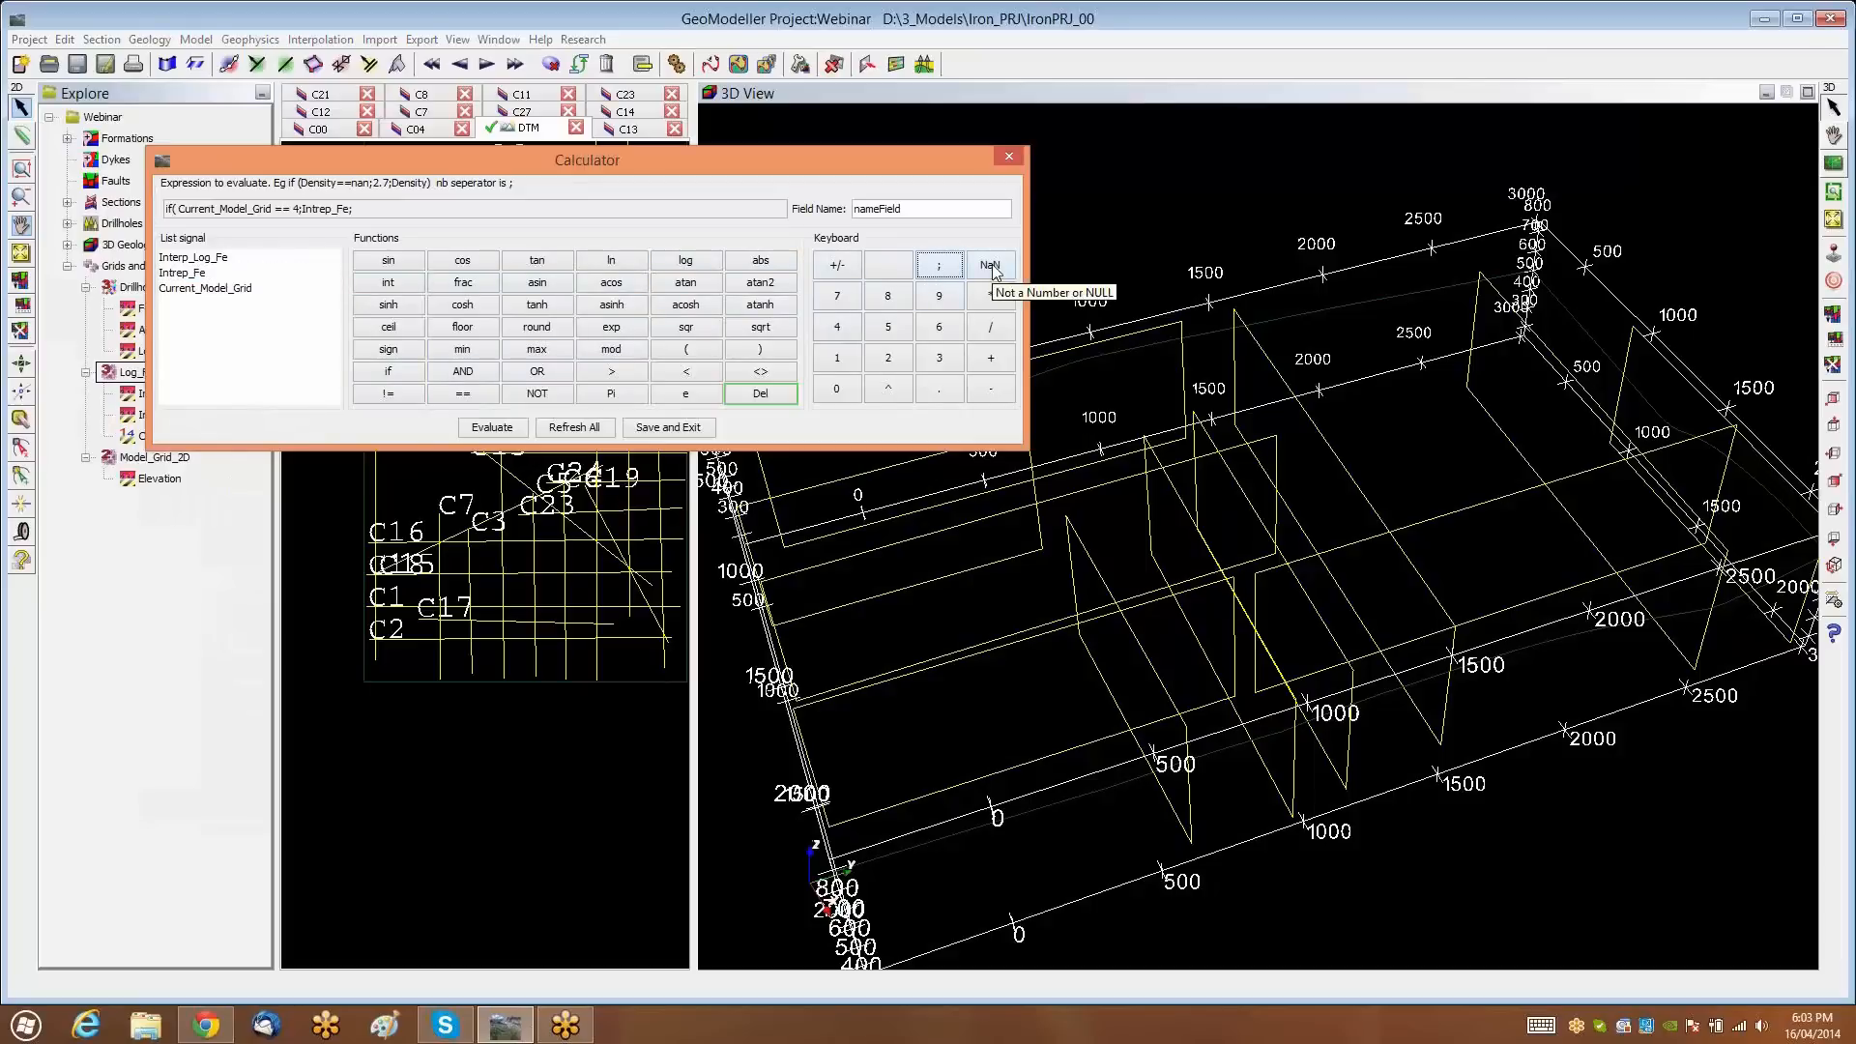
click(990, 266)
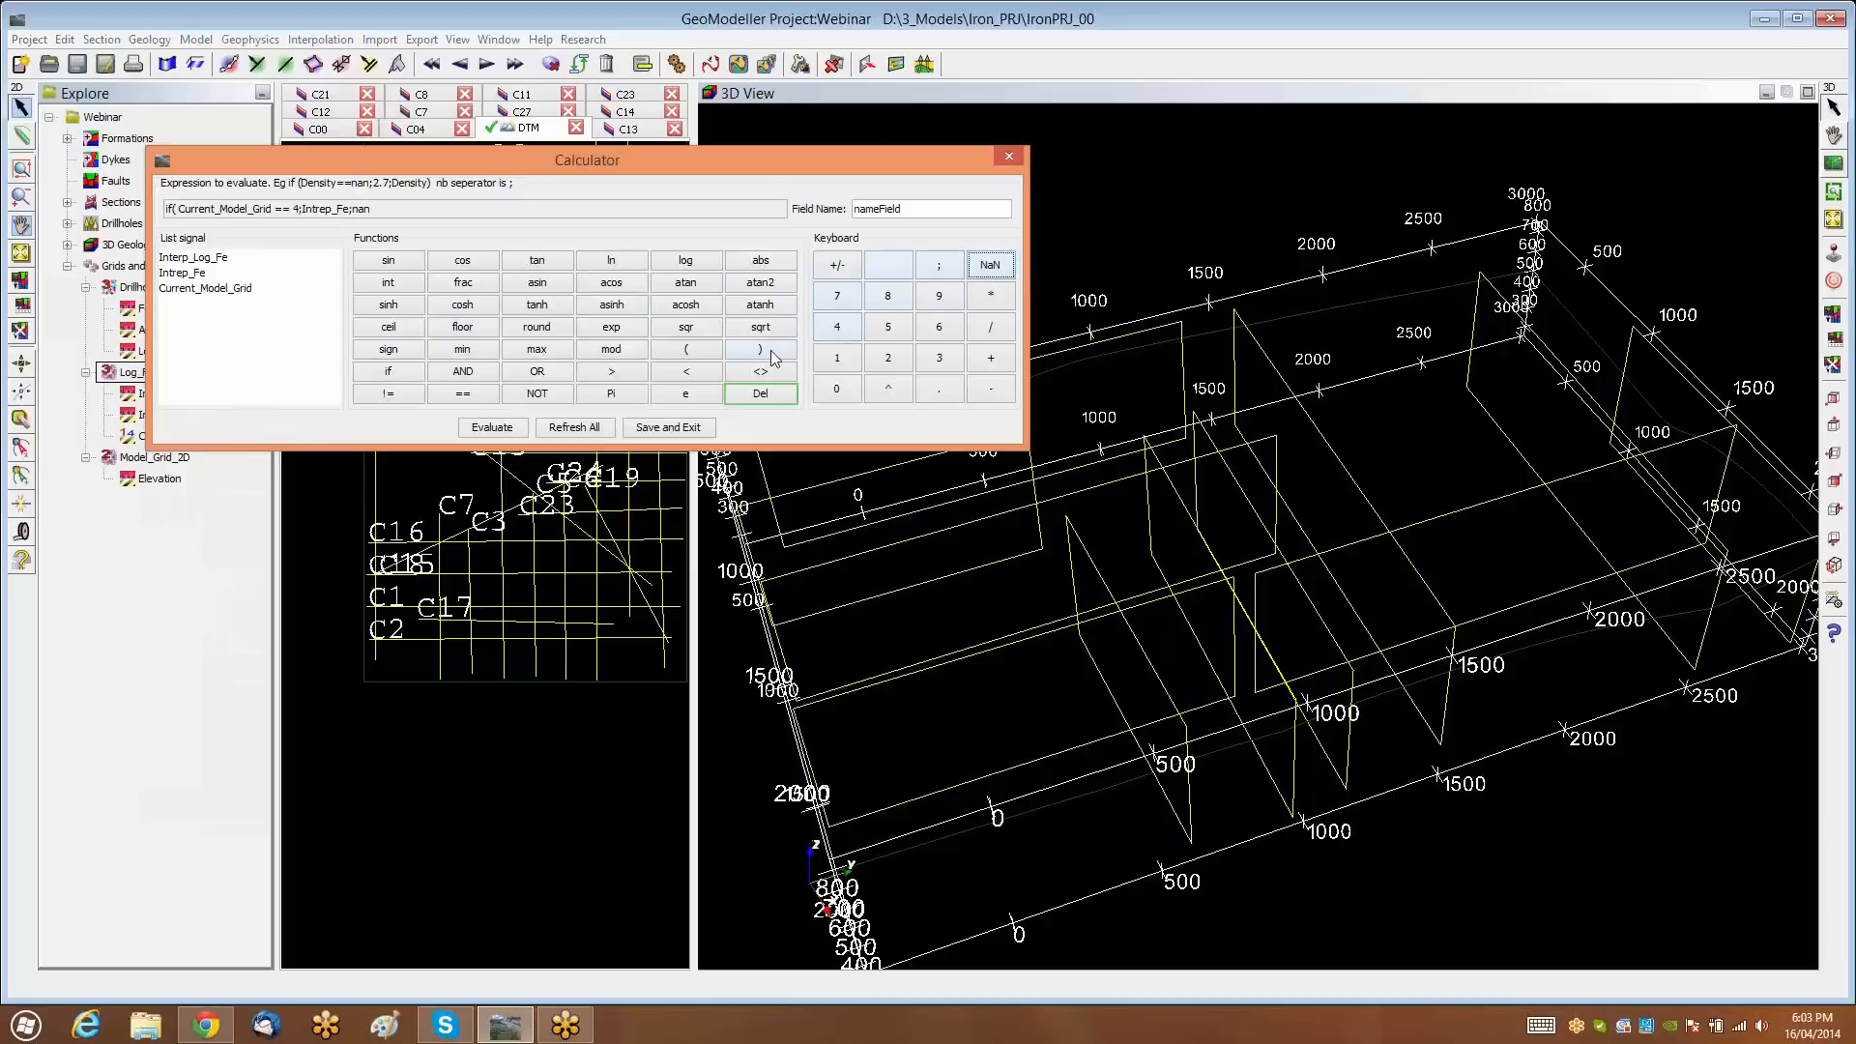
click(761, 350)
Name the computed field Inter_Fe_byORE2, evaluate it and save it to the Log_Fe grid
double_click(914, 211)
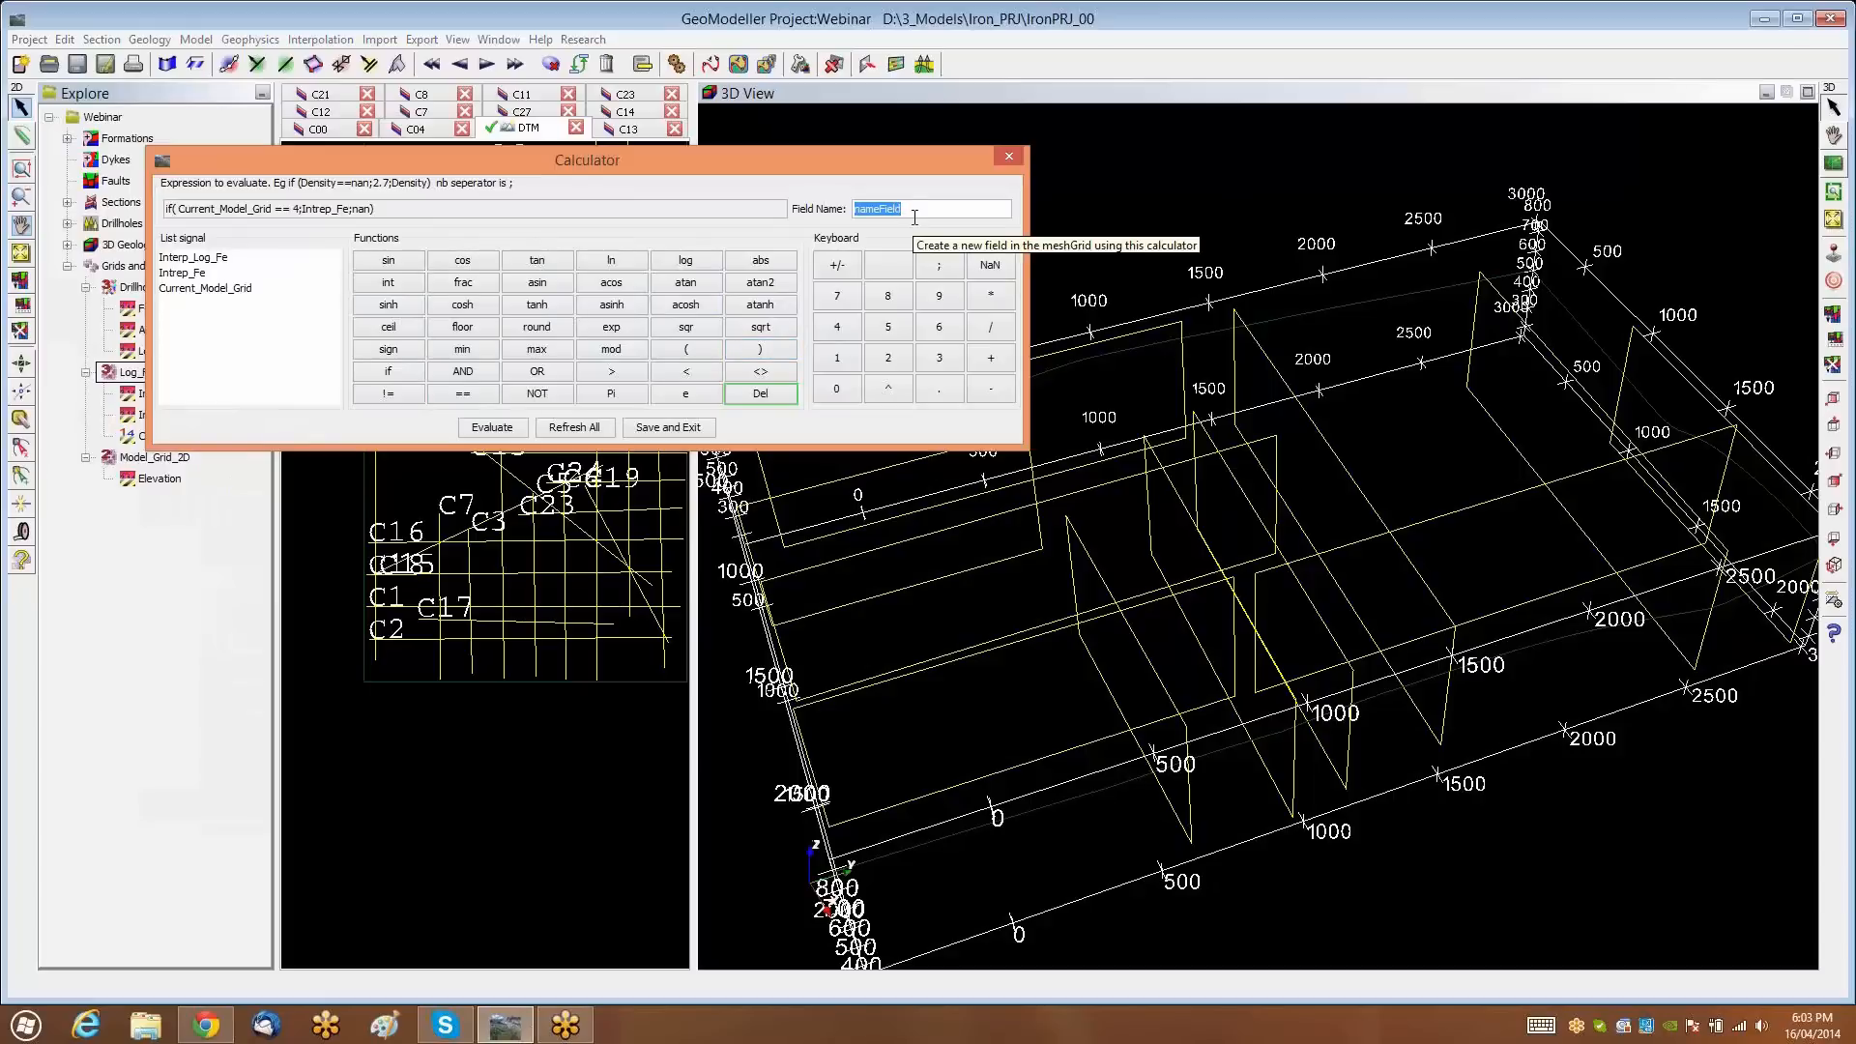
text(In)
text(ter)
text(_)
text(FE)
text(e_by)
text(ORE2)
click(495, 432)
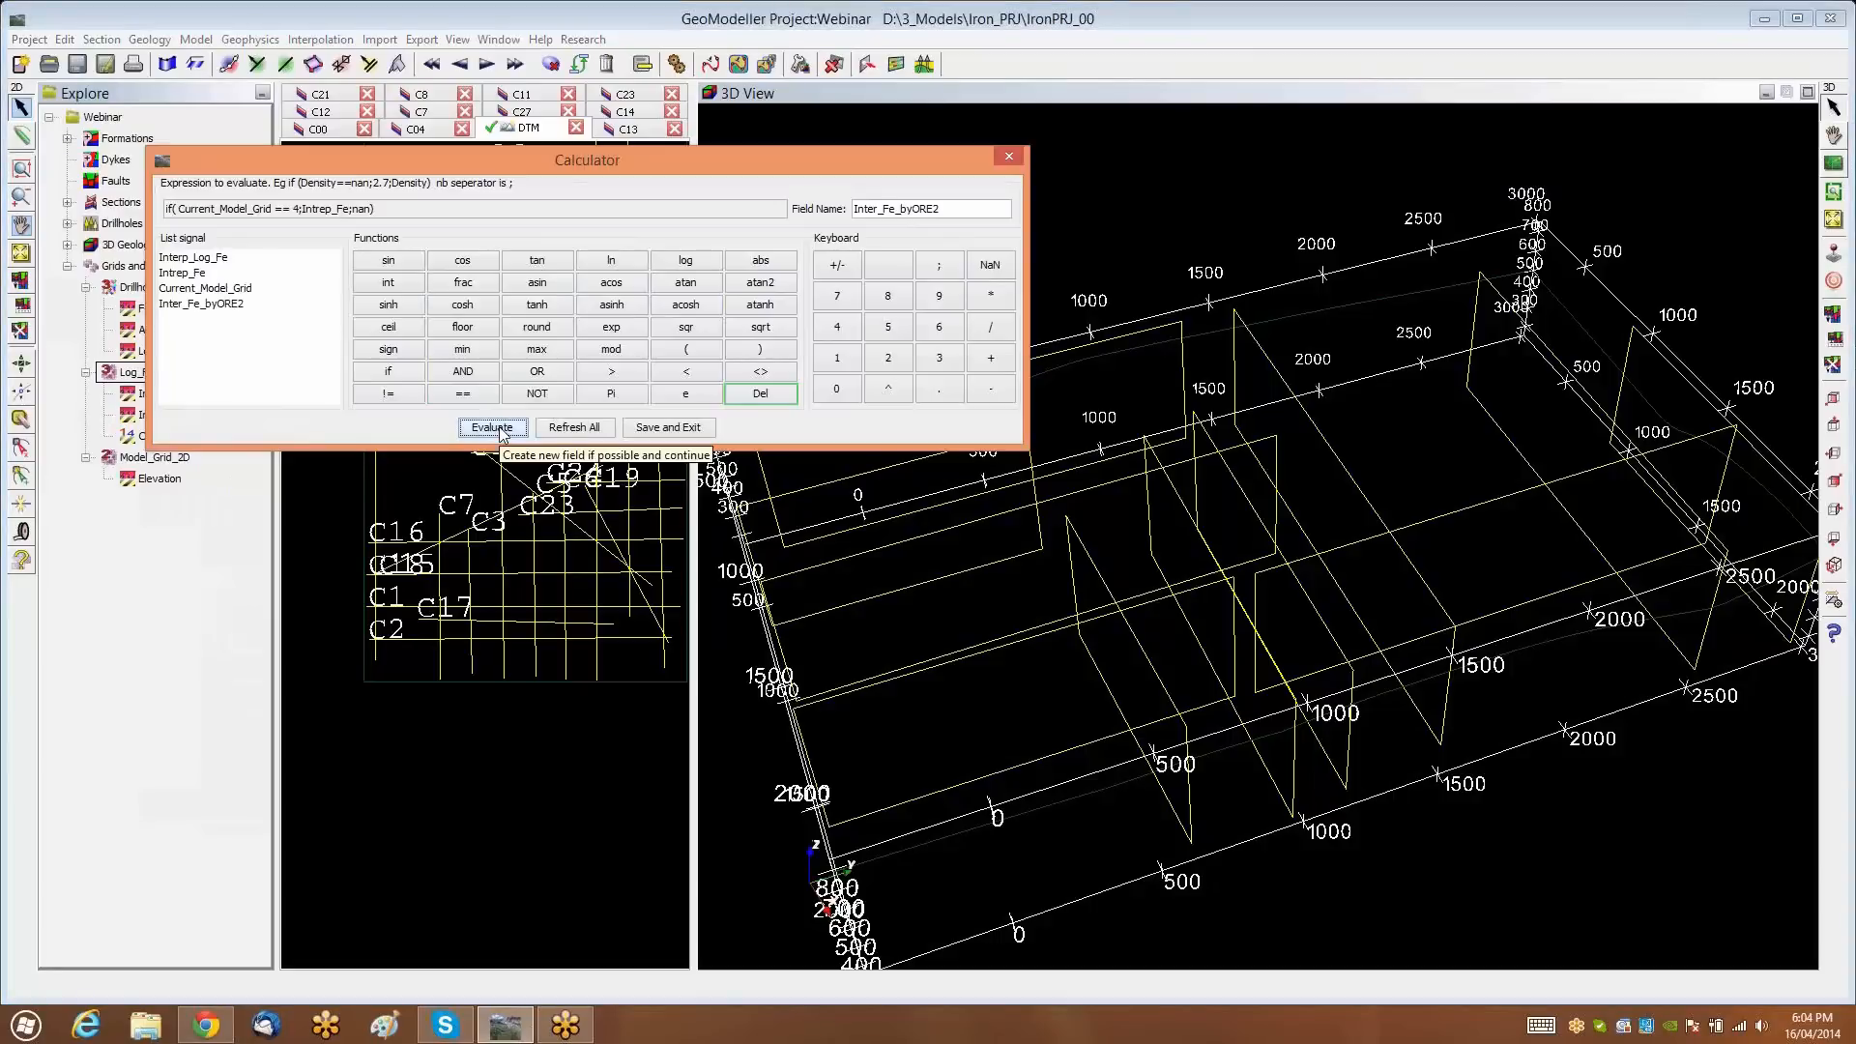
click(665, 429)
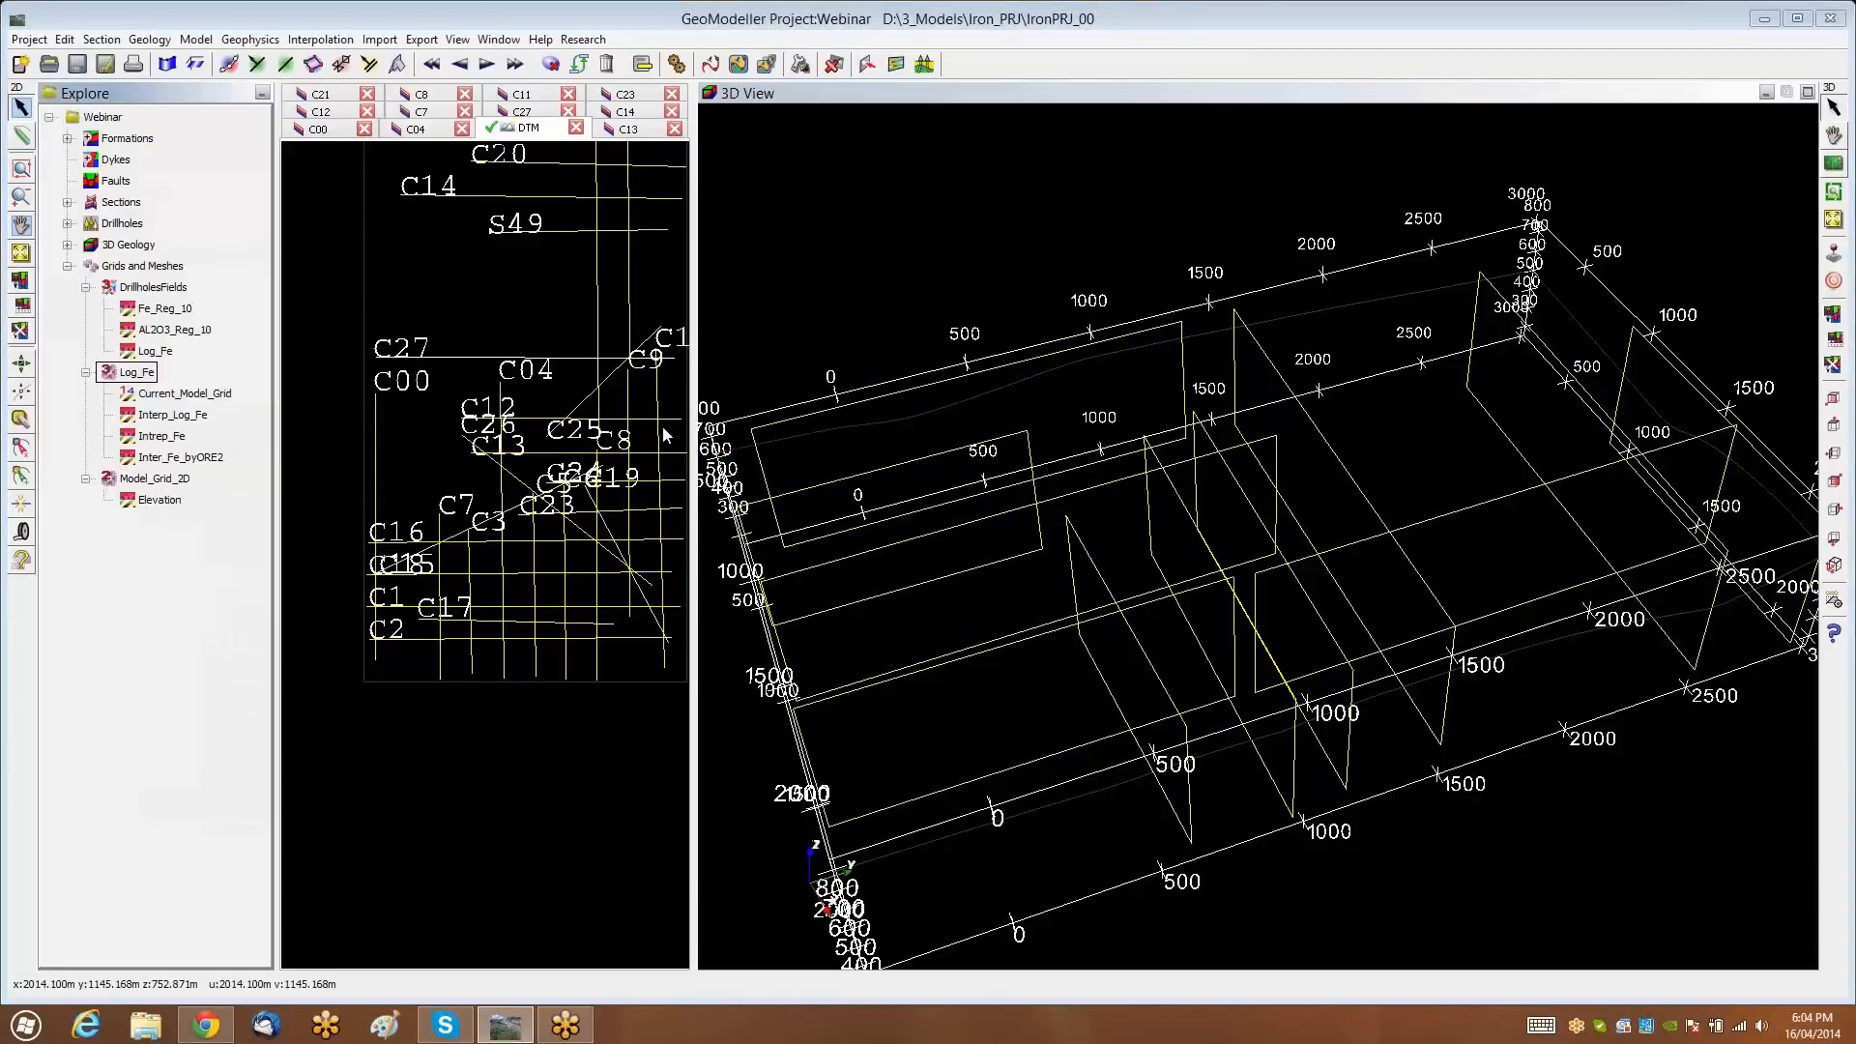
Display the Inter_Fe_byORE2 field as a grid in the 3D view and inspect it from a lower angle
click(179, 457)
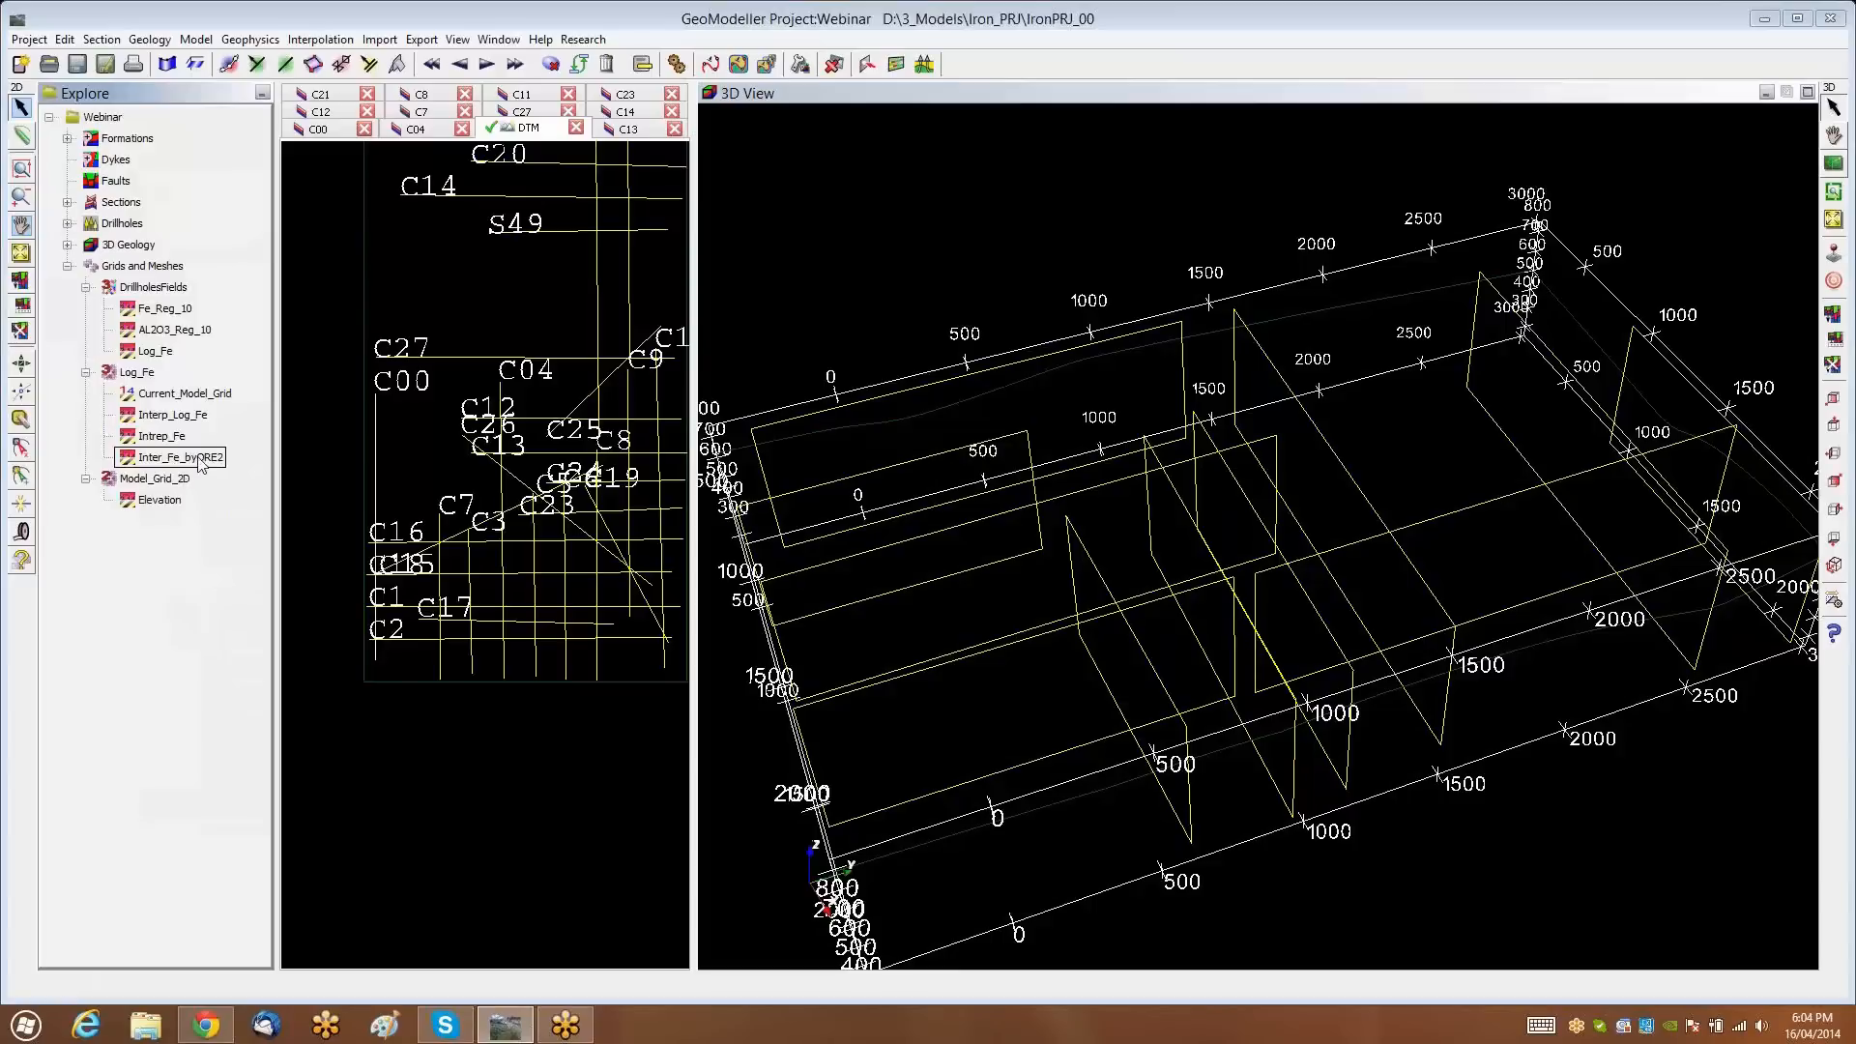
right_click(201, 465)
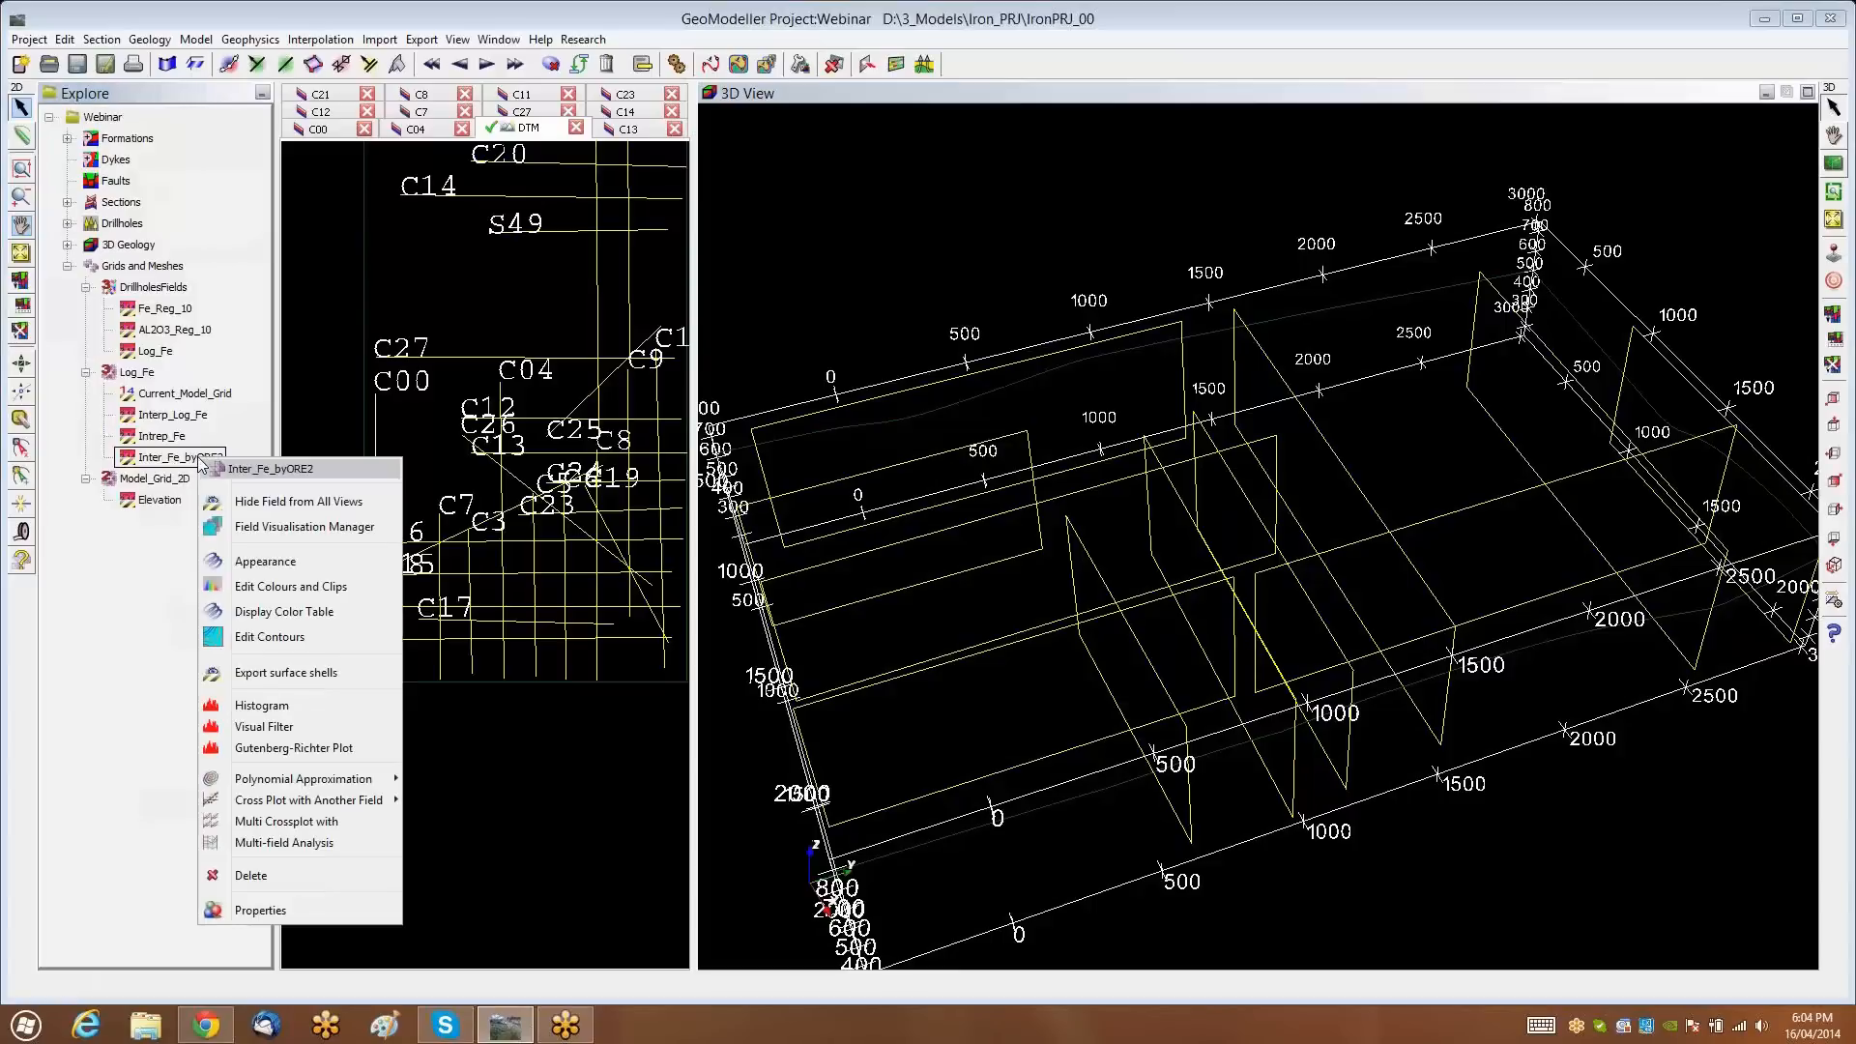
click(304, 528)
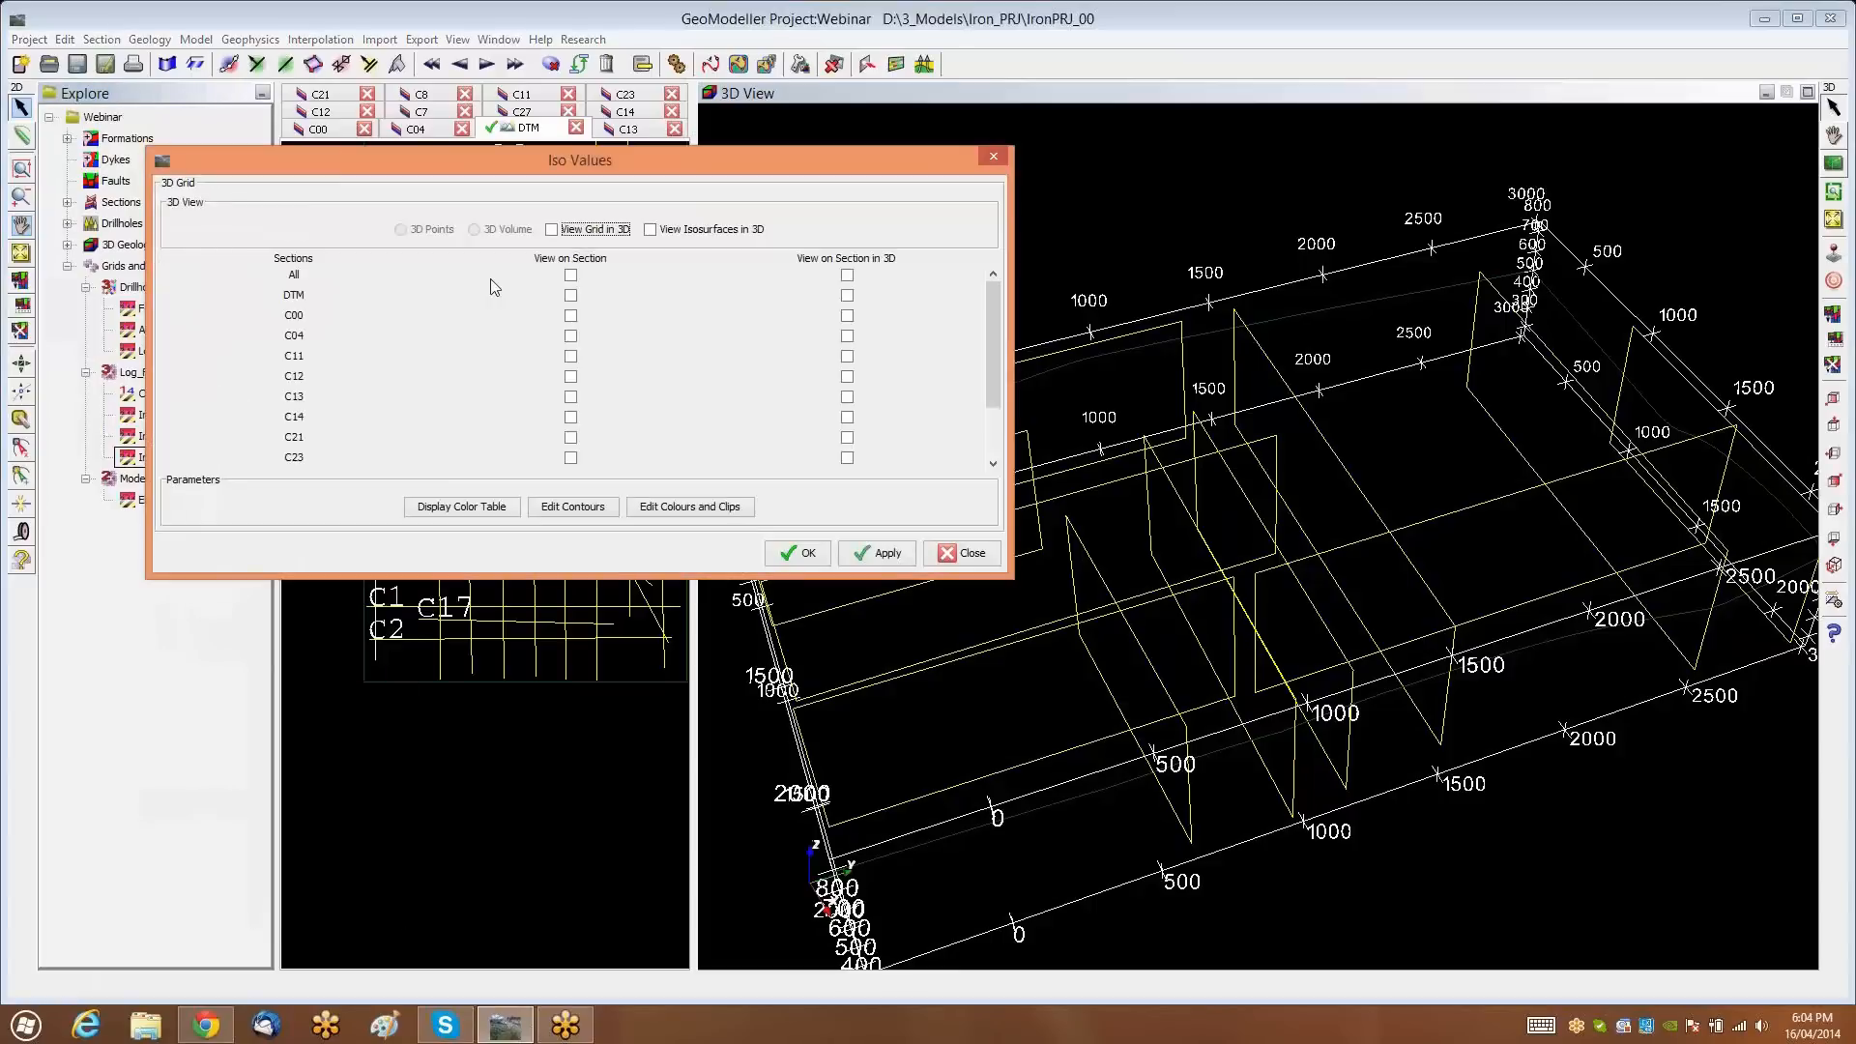
click(551, 230)
click(805, 554)
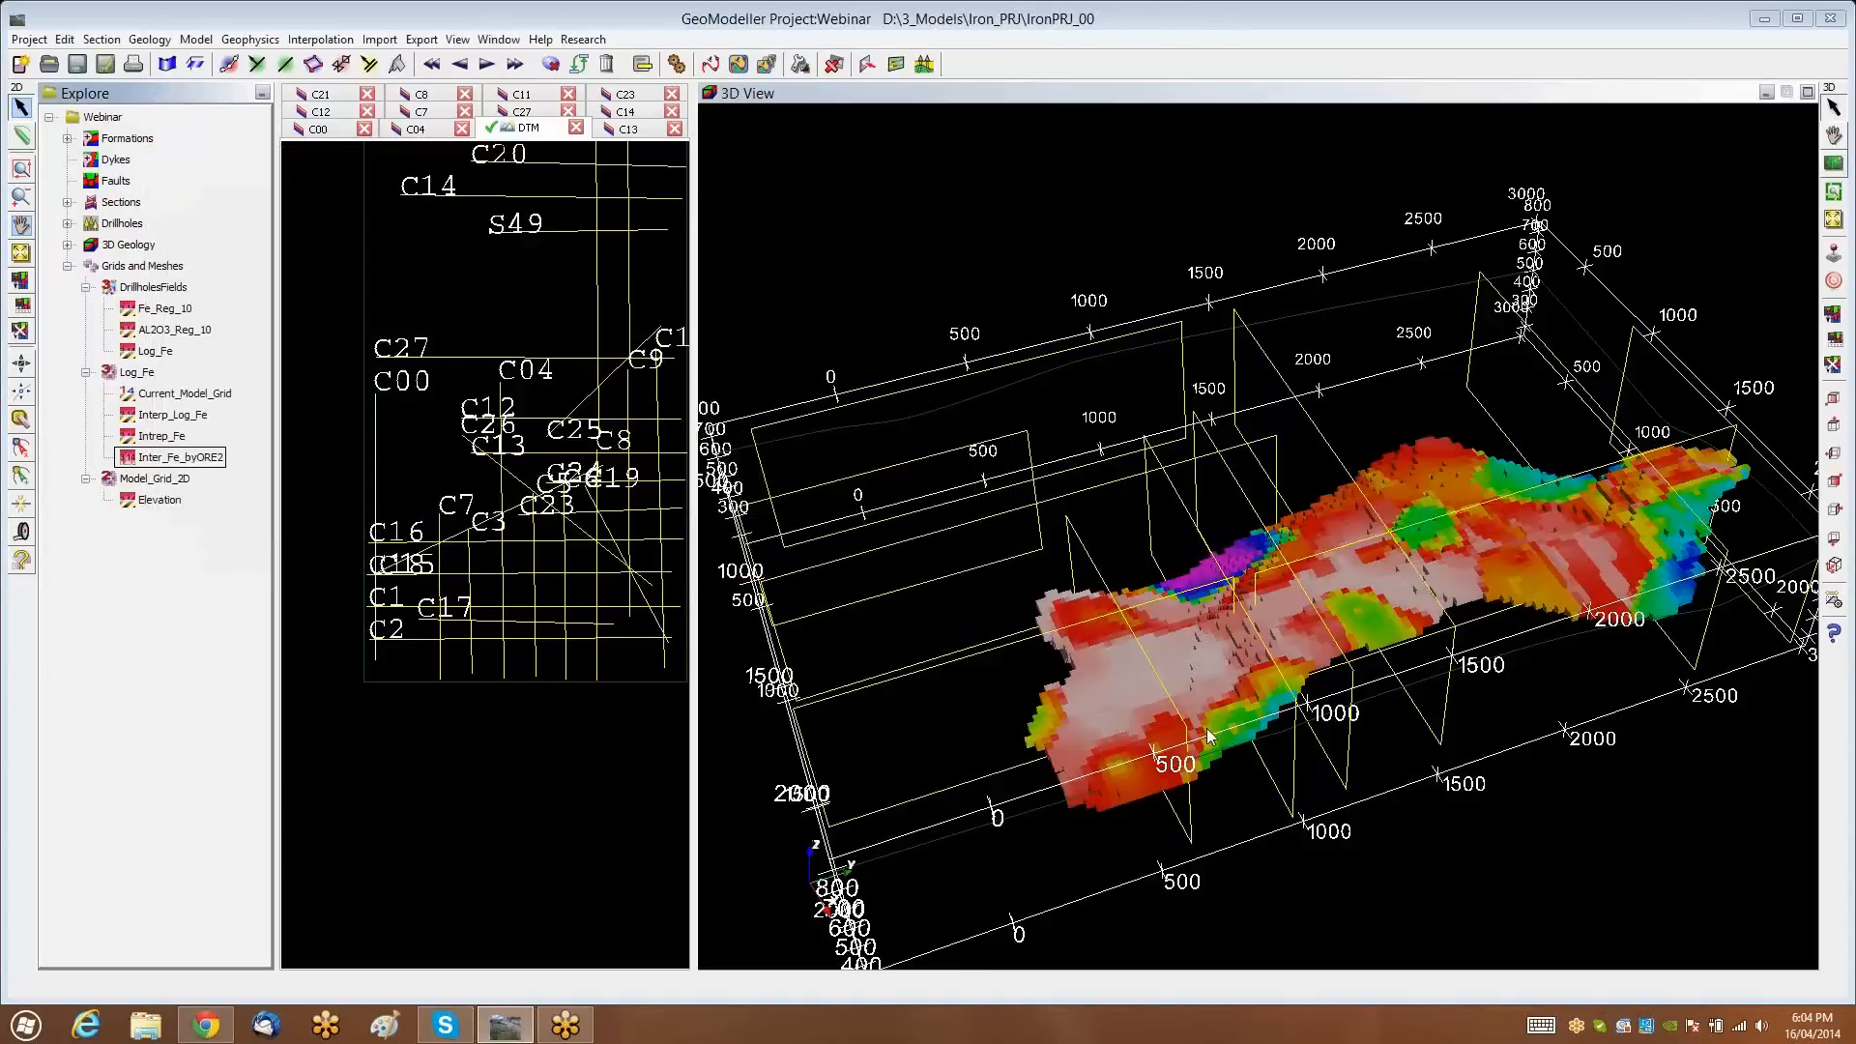
drag(1209, 734, 1183, 634)
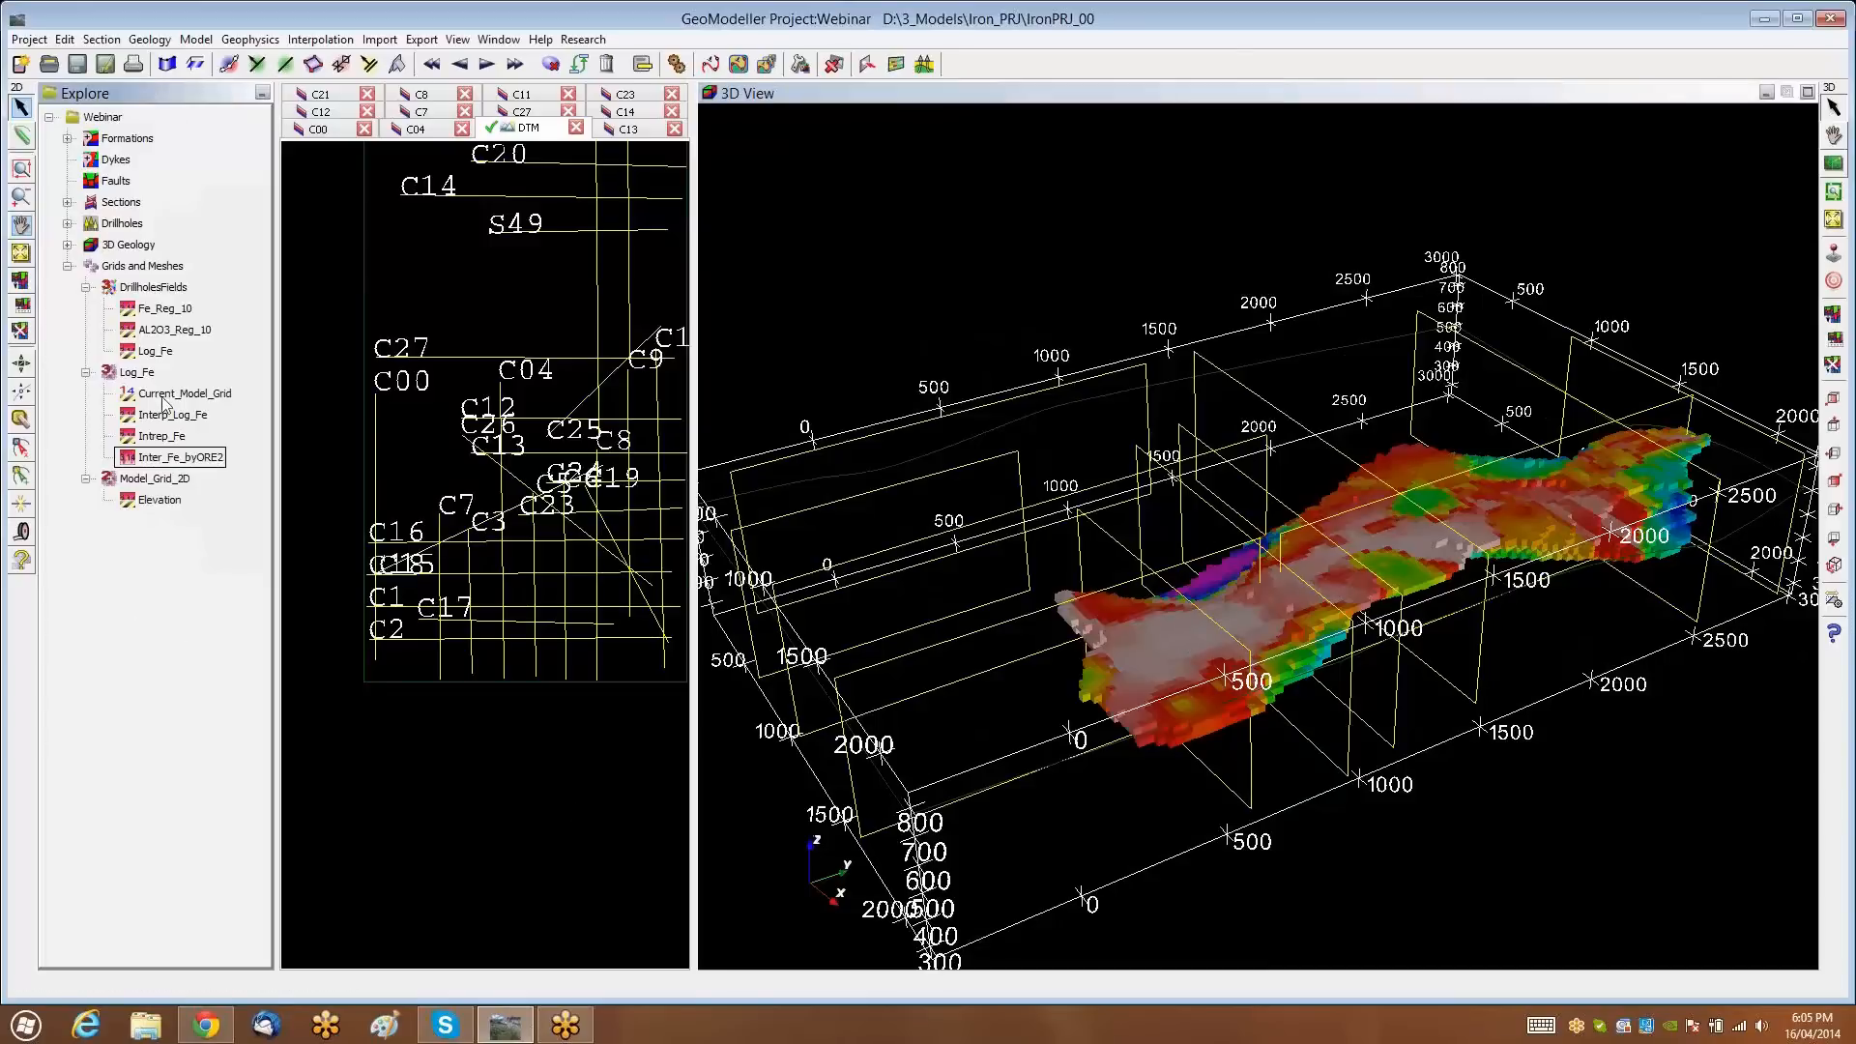
Hide all views of the Log_Fe grid
click(137, 372)
right_click(143, 373)
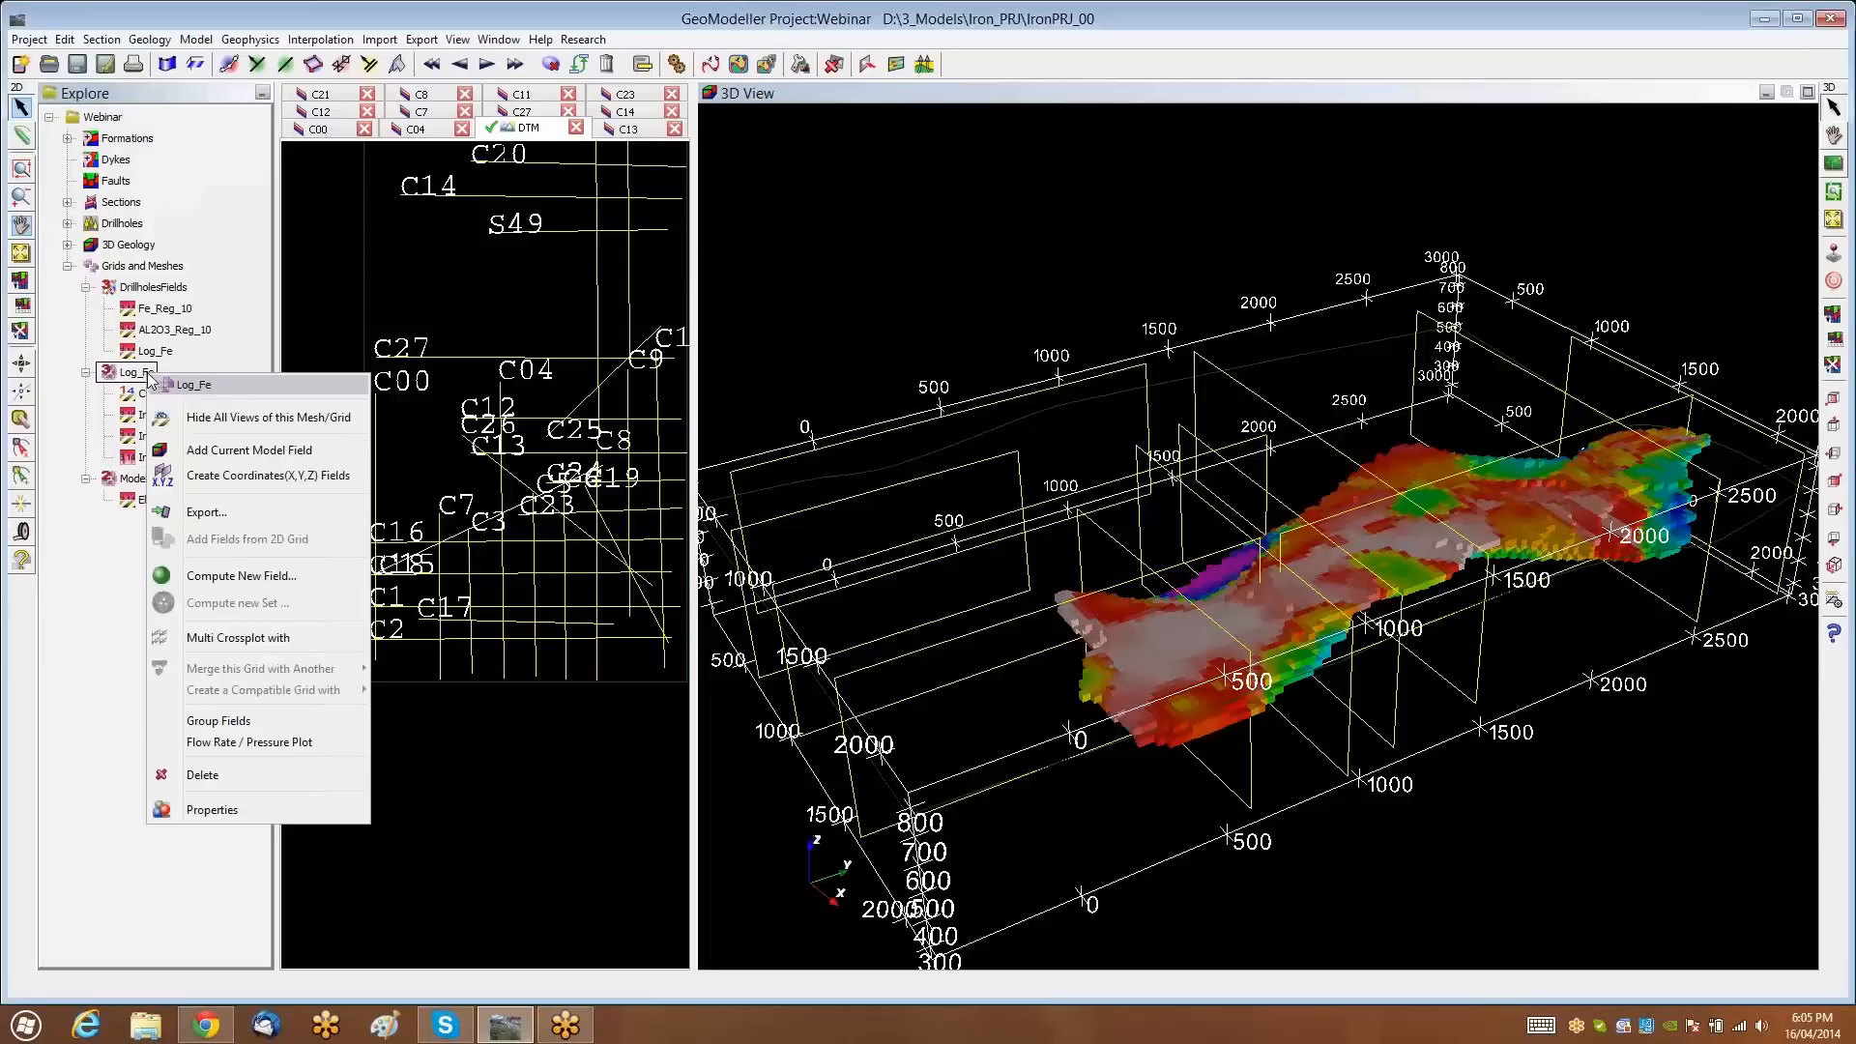
click(257, 418)
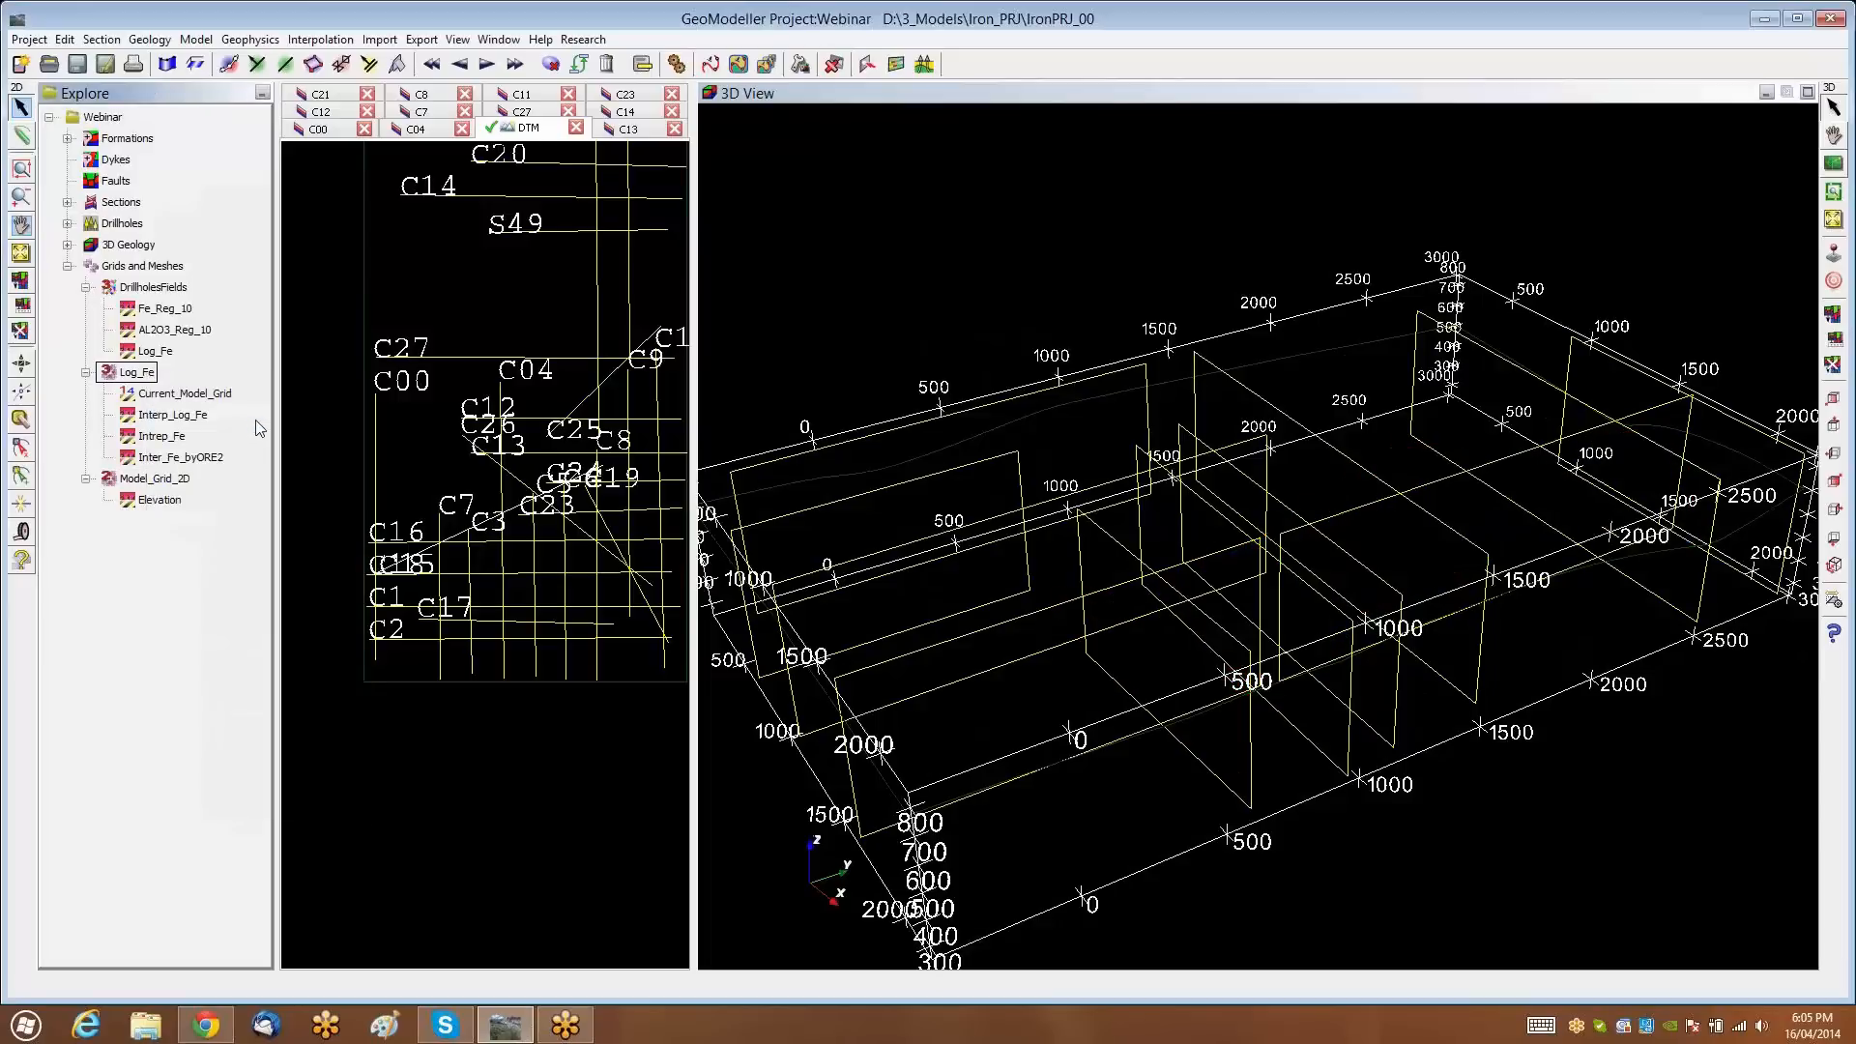
Start another computed field on the Log_Fe grid with the expression if(Intrep_Fe > 55;Intrep_Fe;nan)
right_click(151, 375)
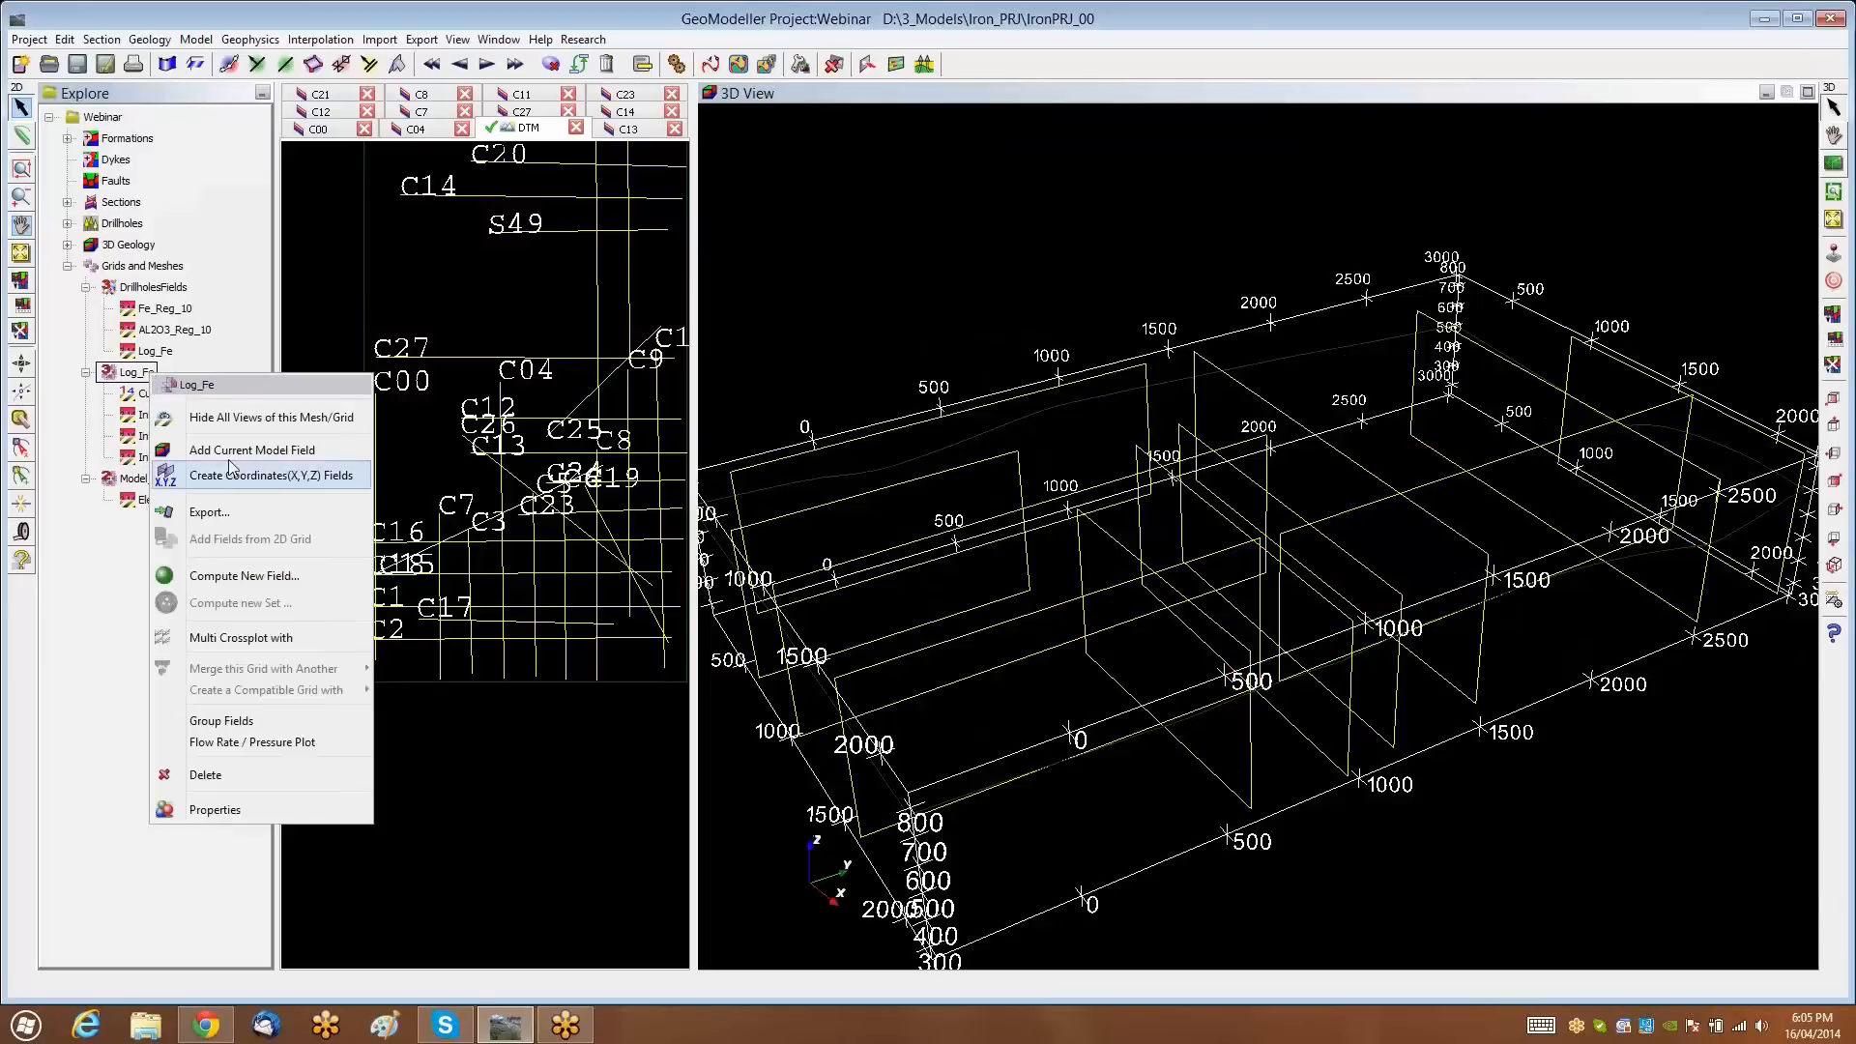
click(231, 578)
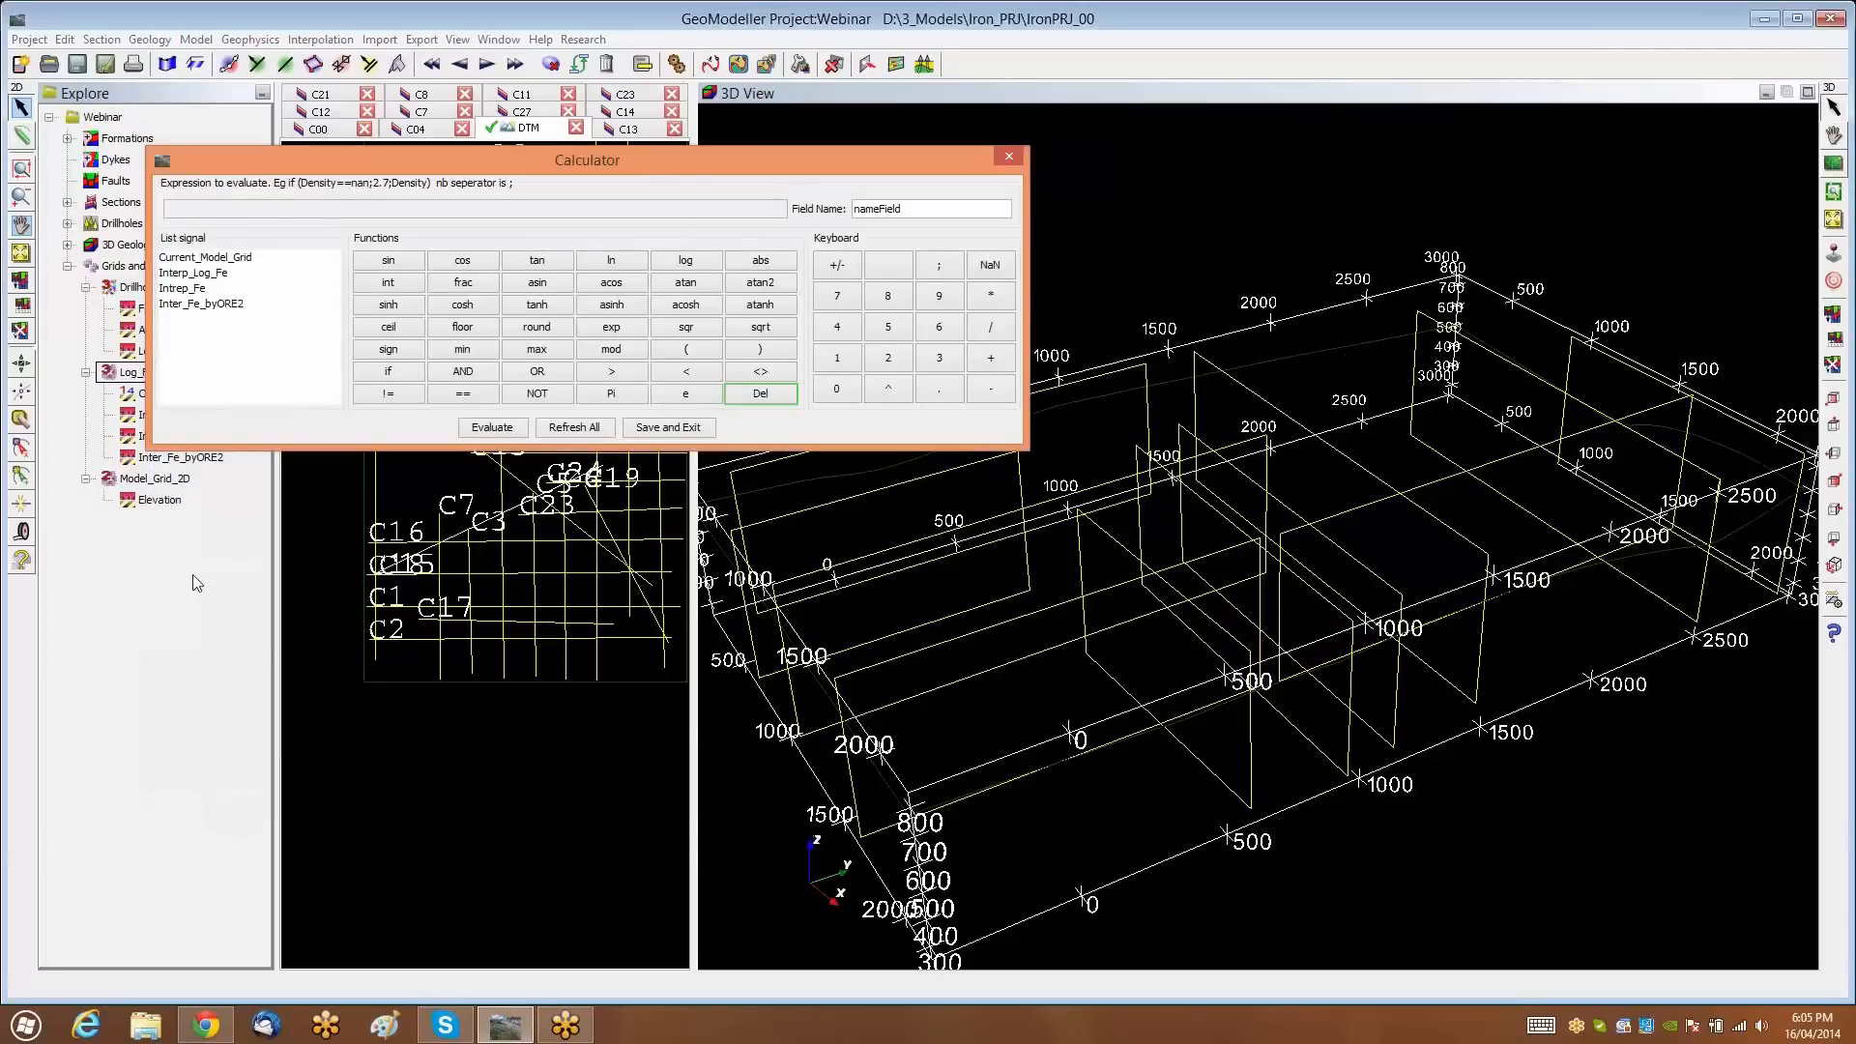
click(402, 373)
double_click(198, 290)
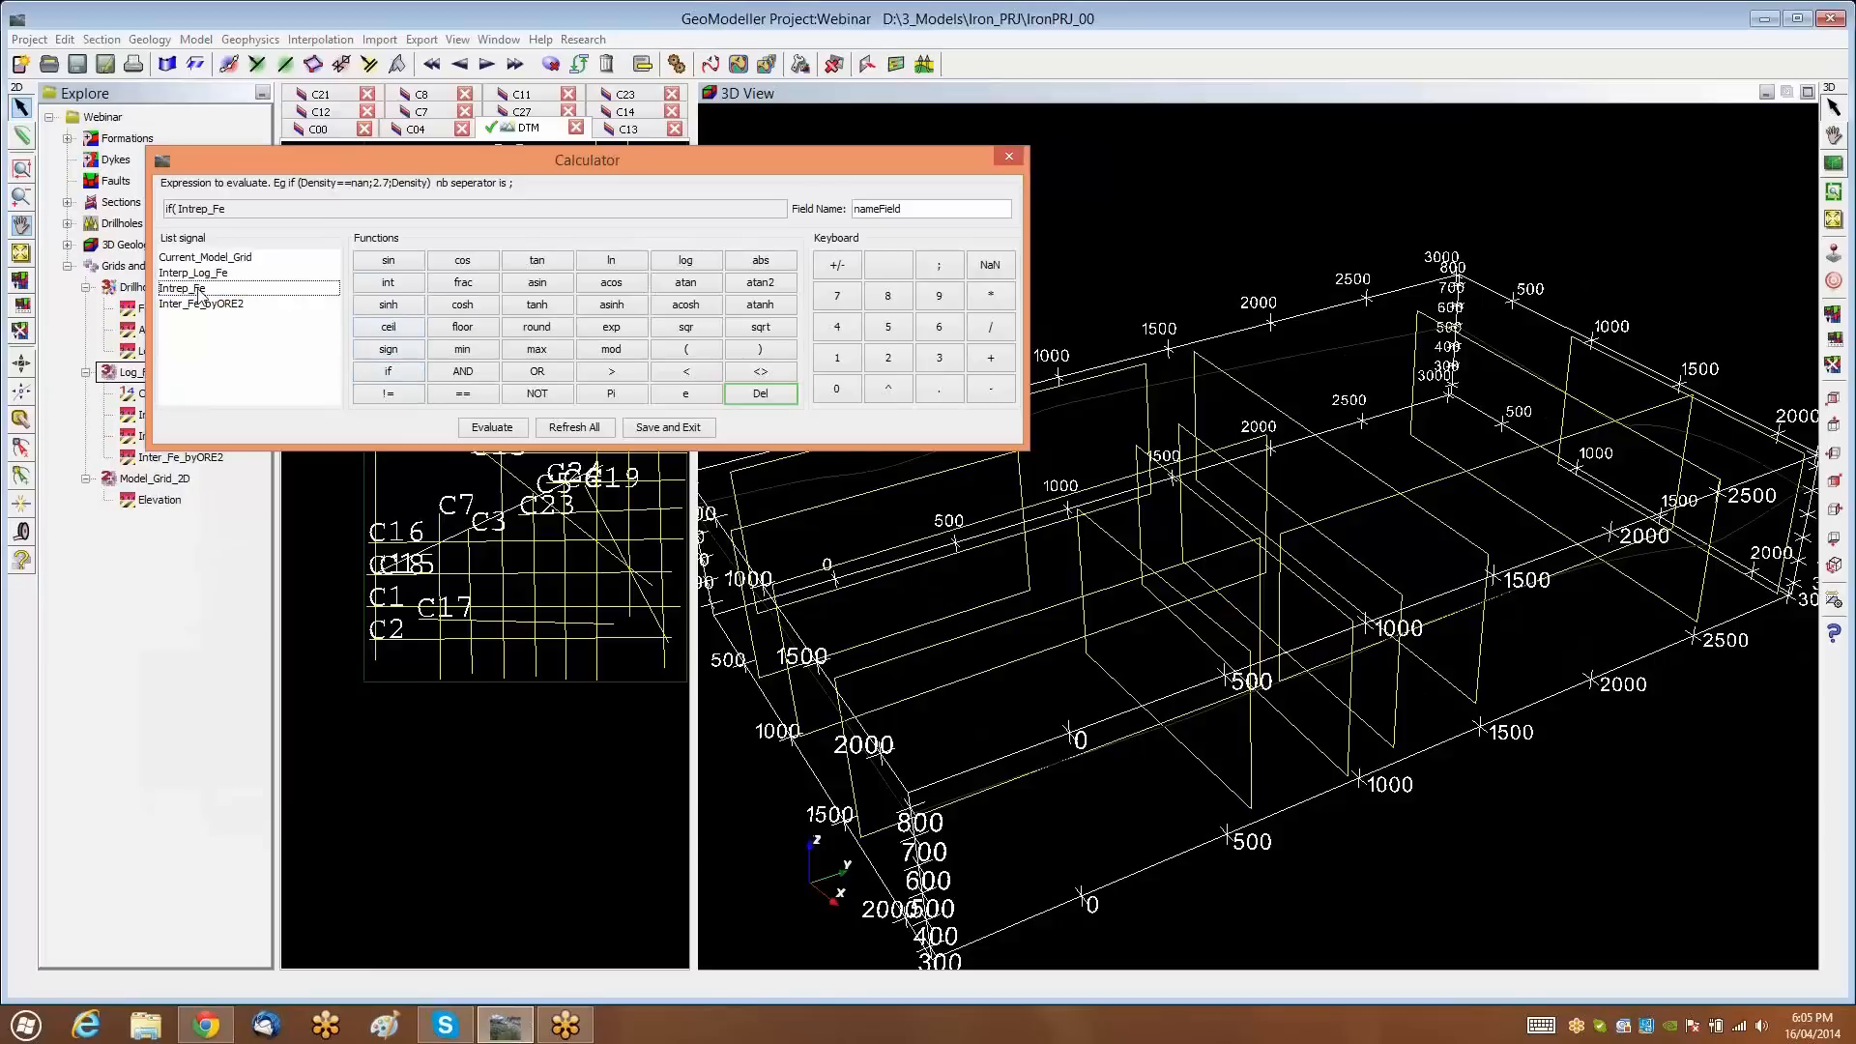
click(617, 373)
click(888, 329)
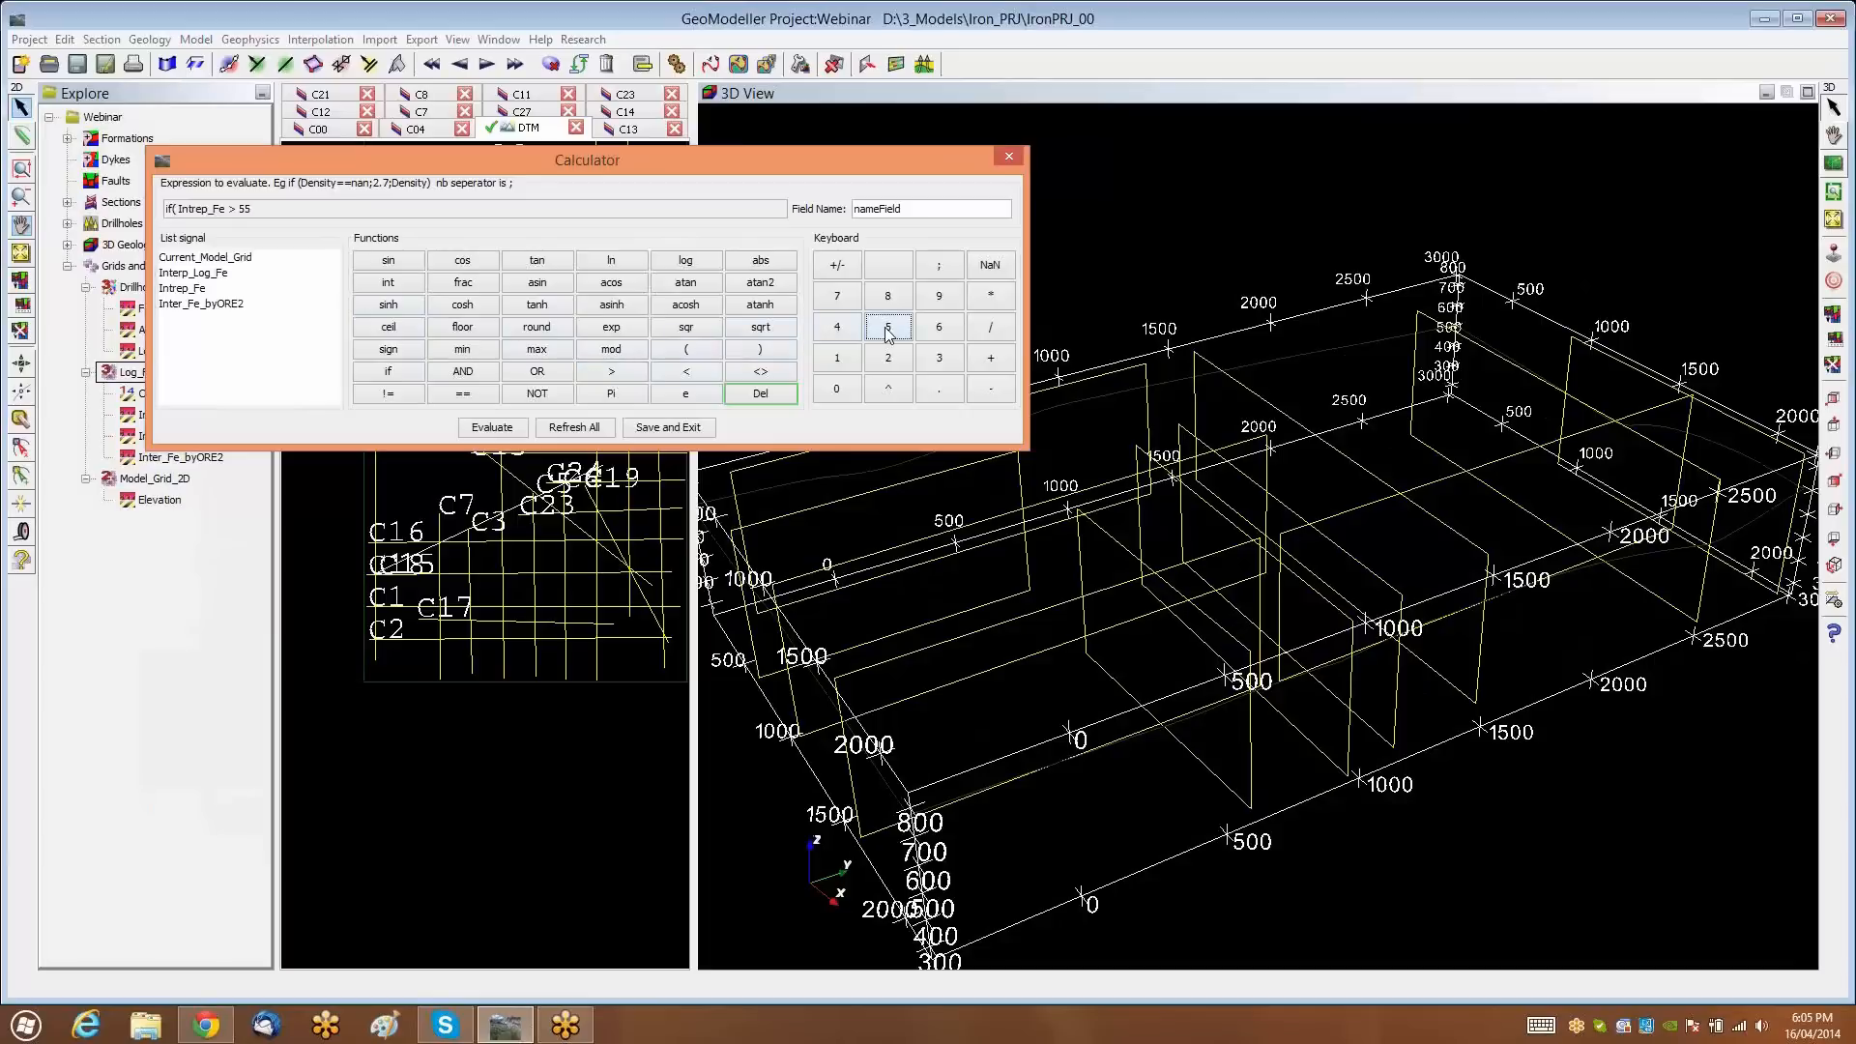
click(939, 265)
click(202, 289)
double_click(202, 289)
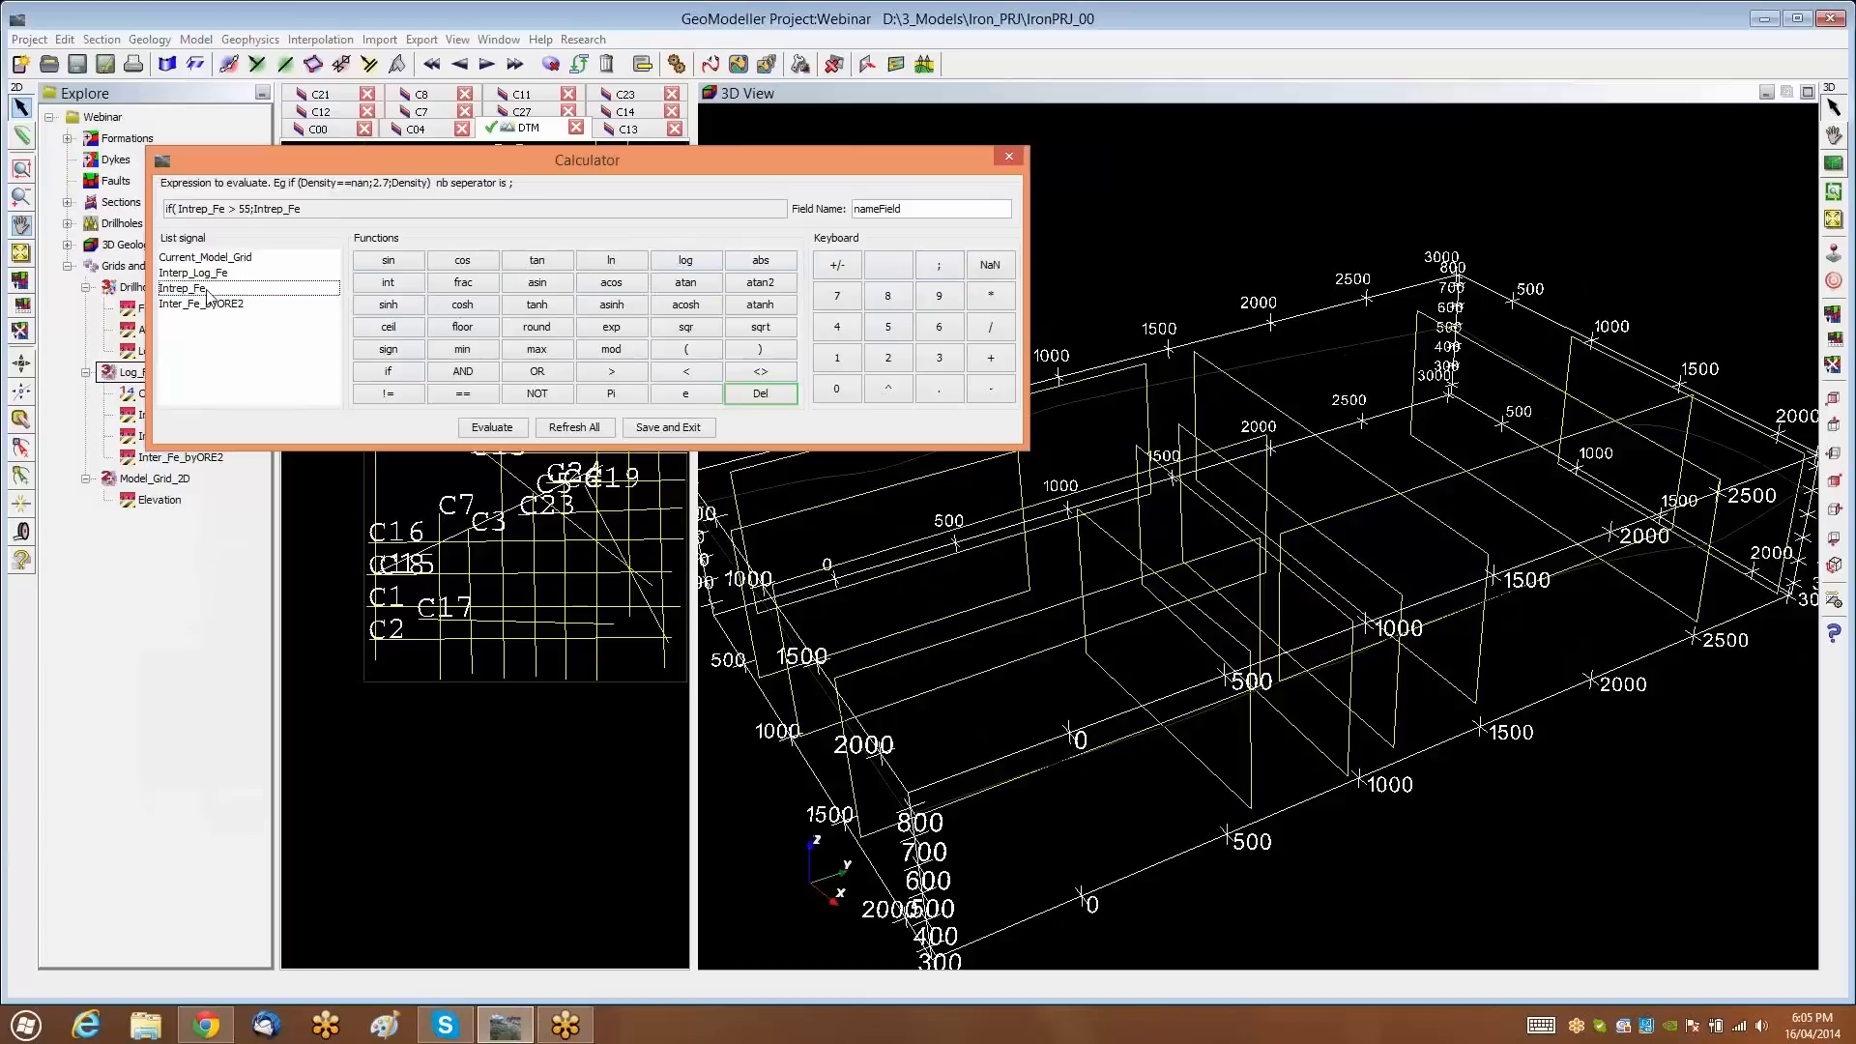
click(938, 266)
click(990, 267)
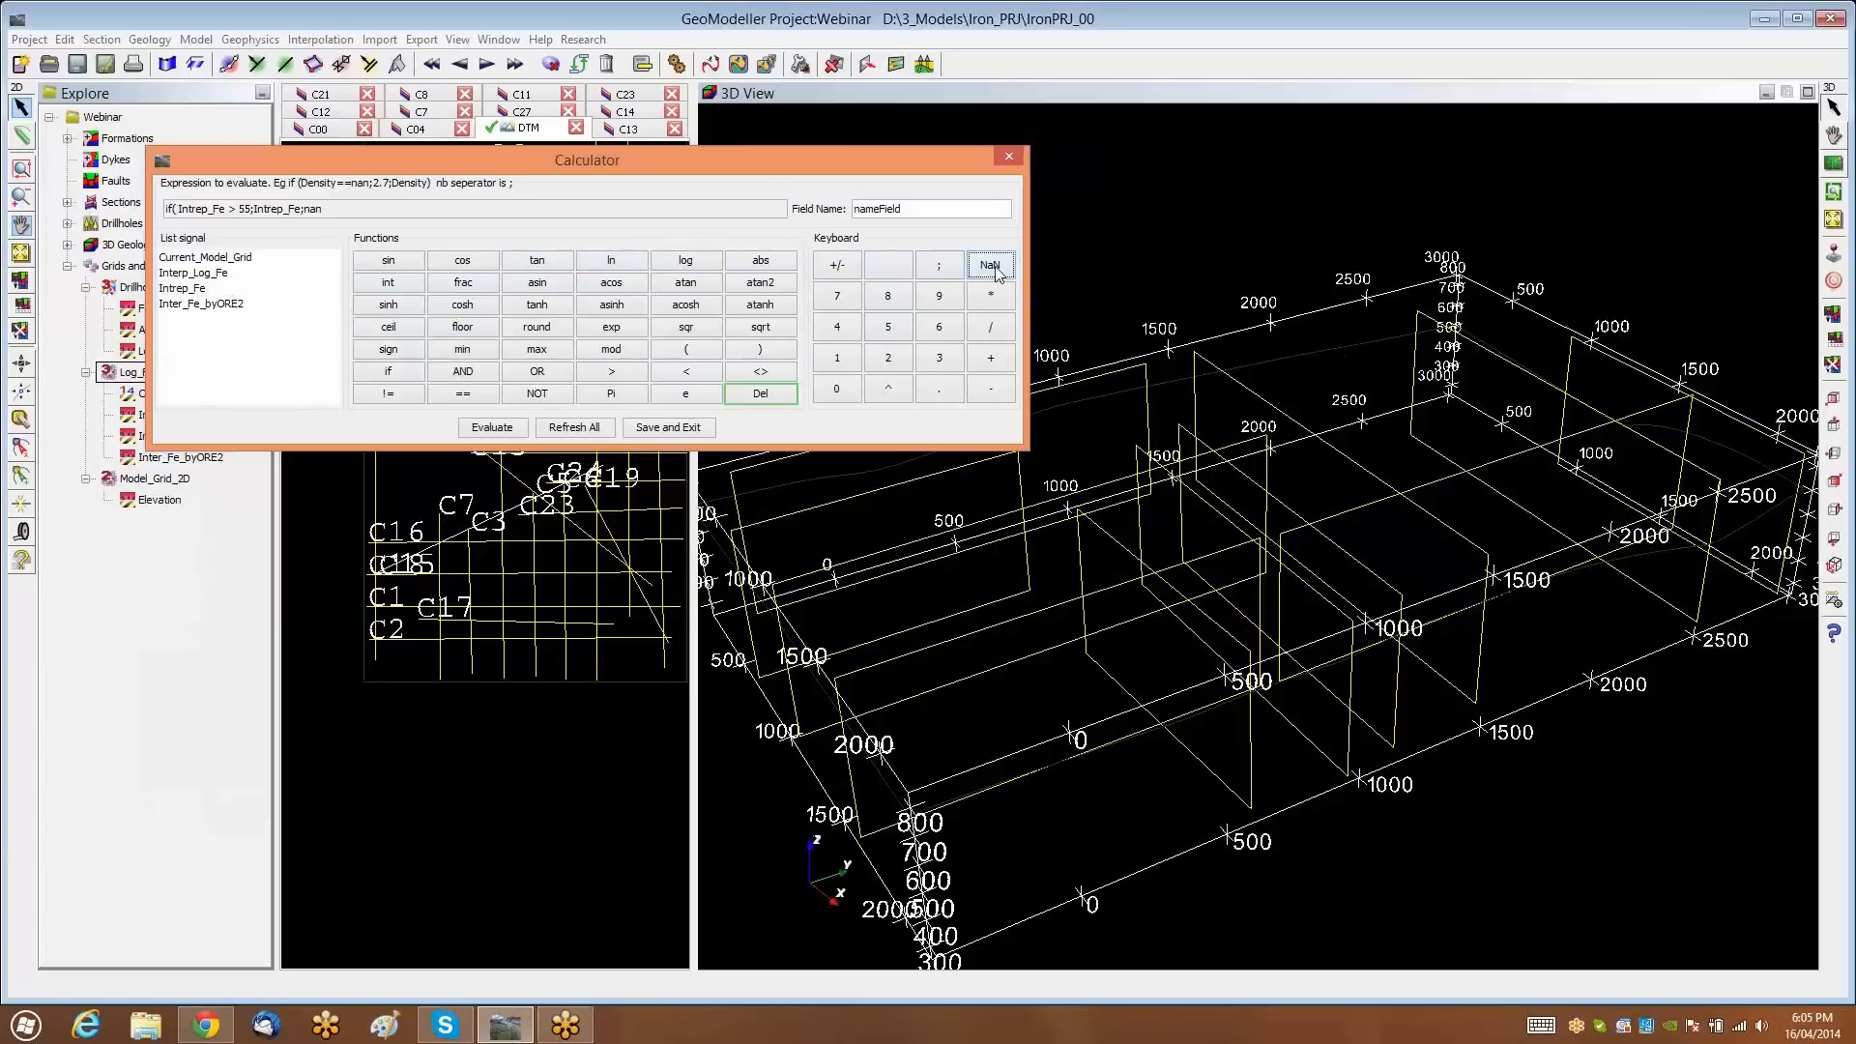
click(762, 350)
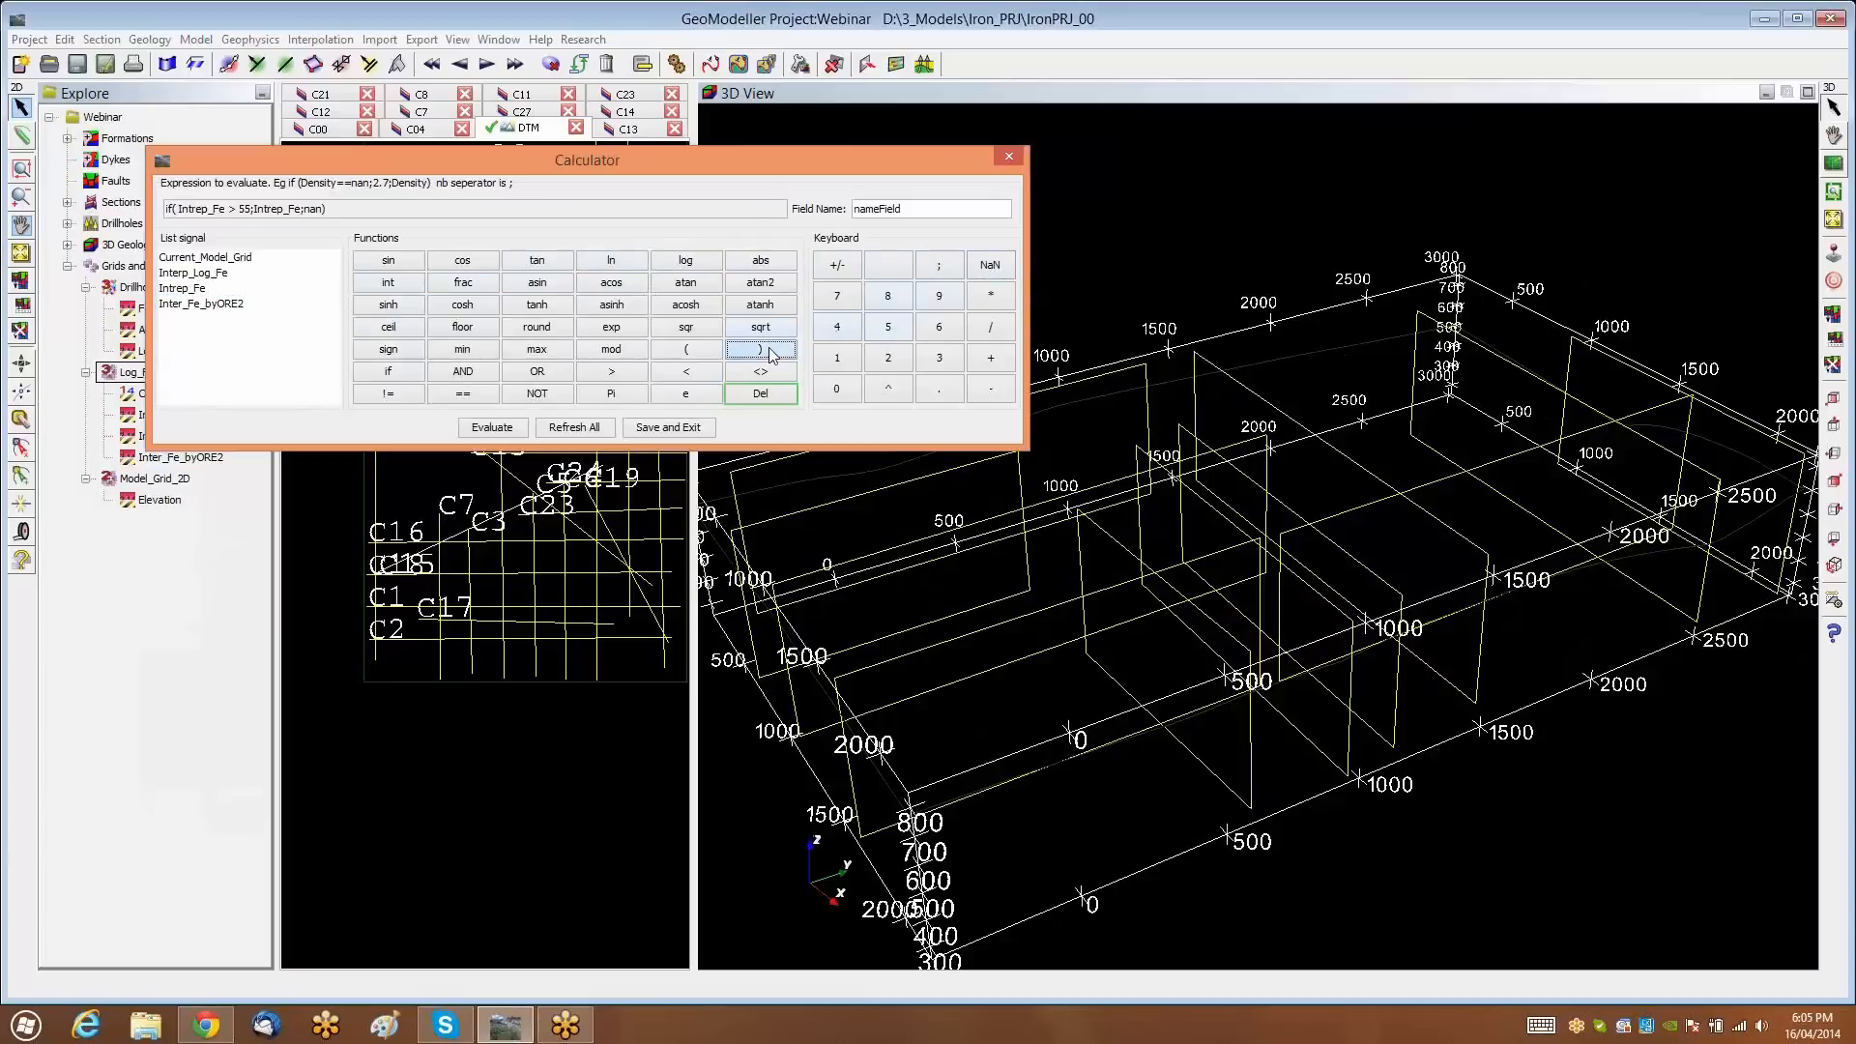
Name the Fe cut-off field Intrep_Fe_GT55, evaluate it and save it to the Log_Fe grid
double_click(914, 210)
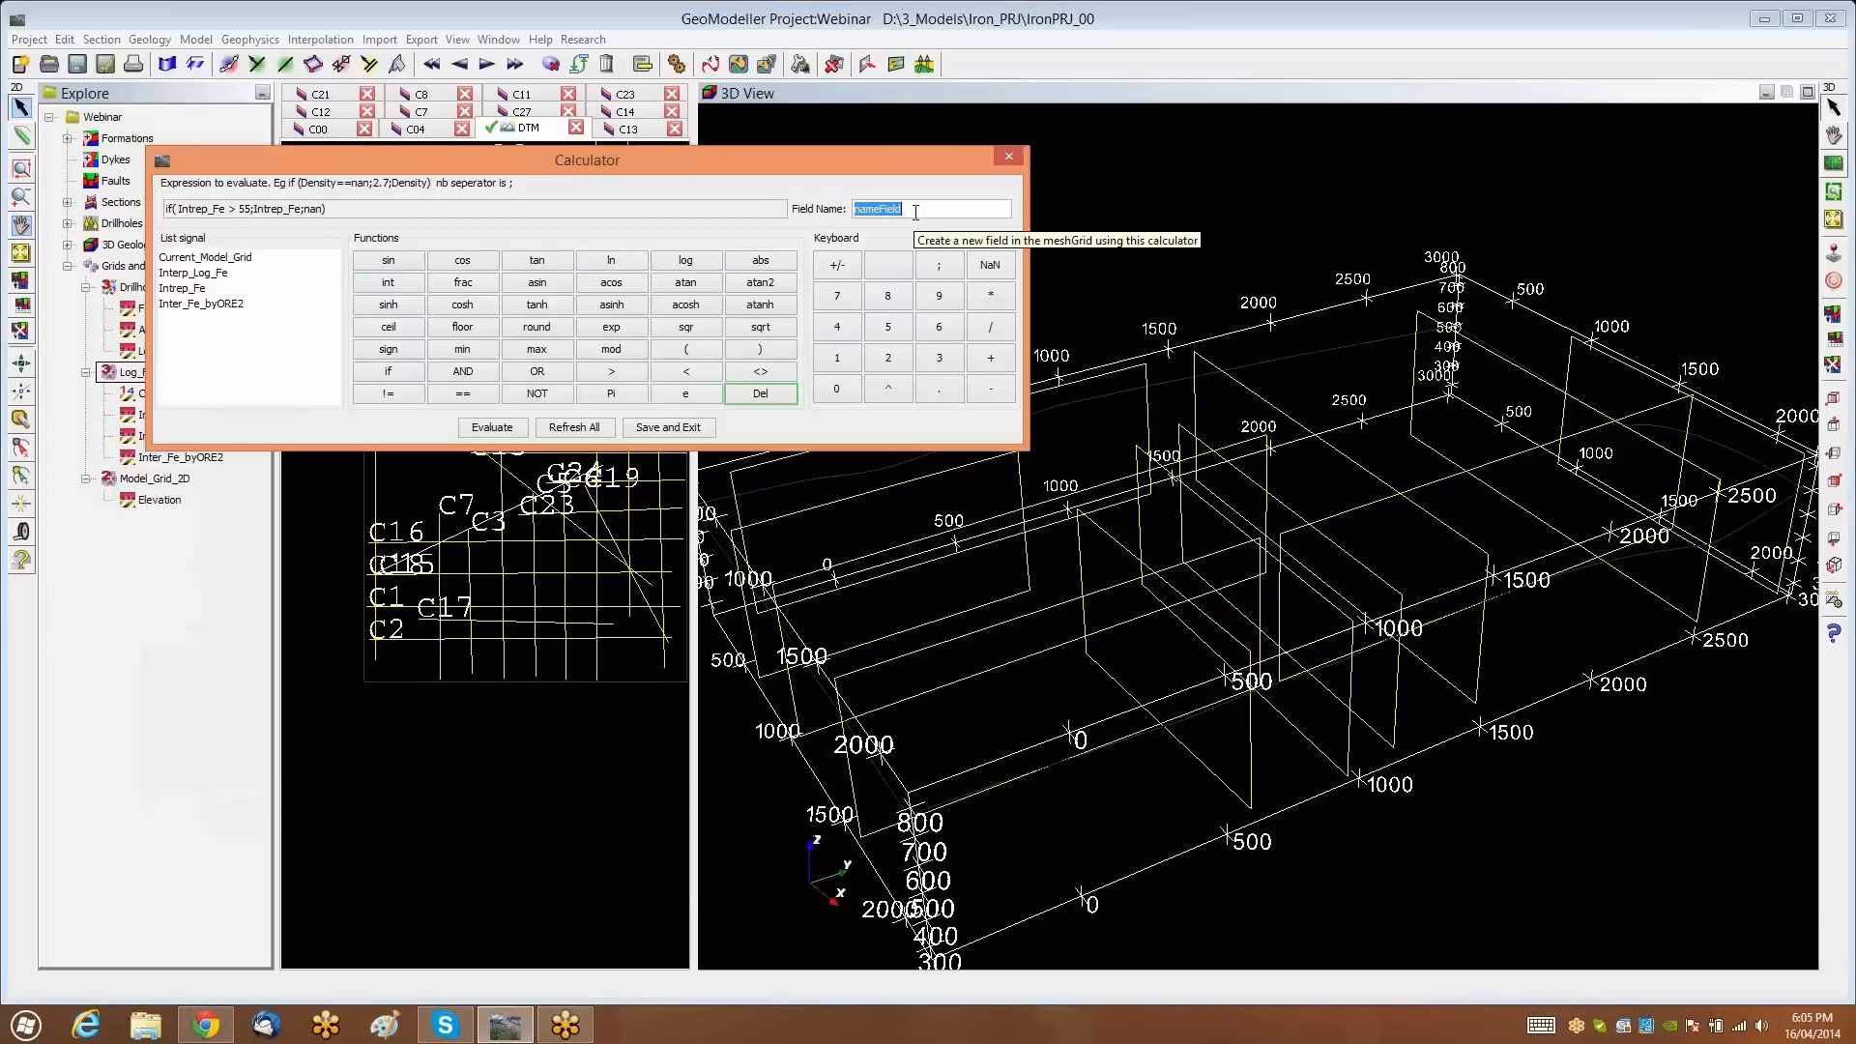
text(Intrep_Fe_GT 55)
click(513, 433)
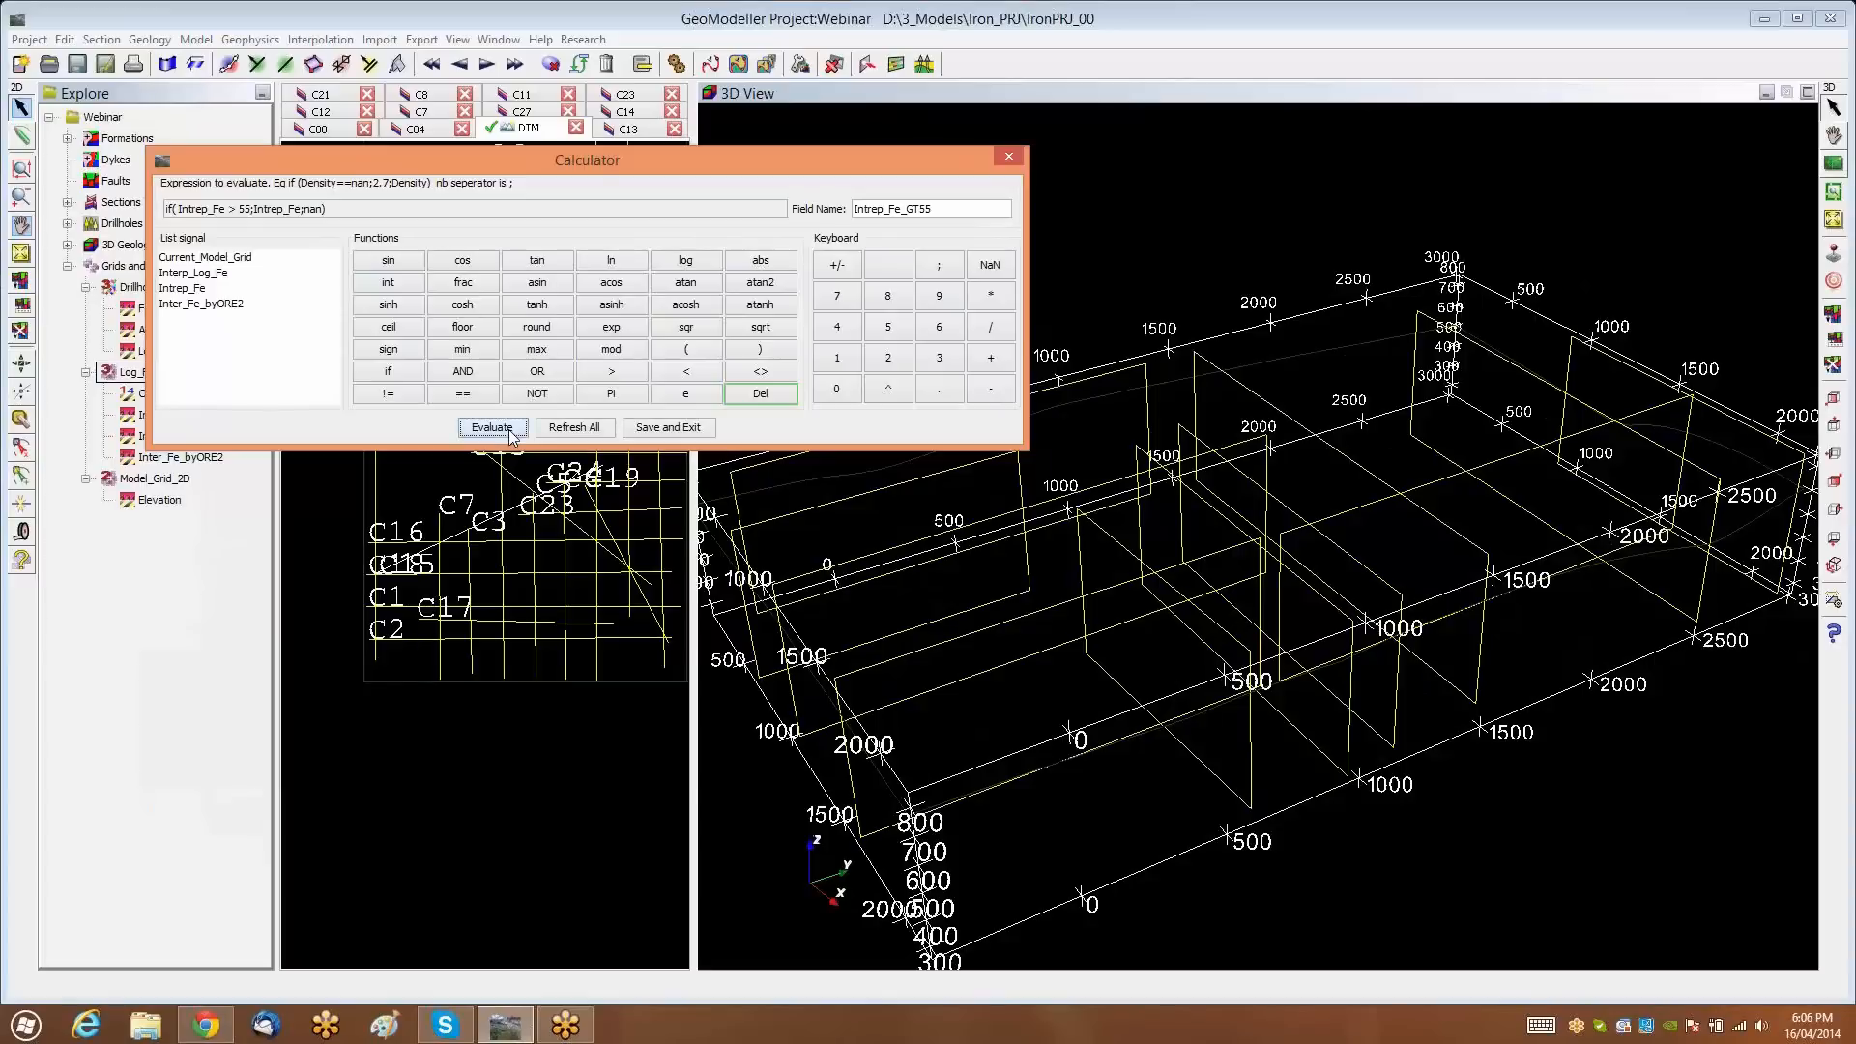
click(689, 429)
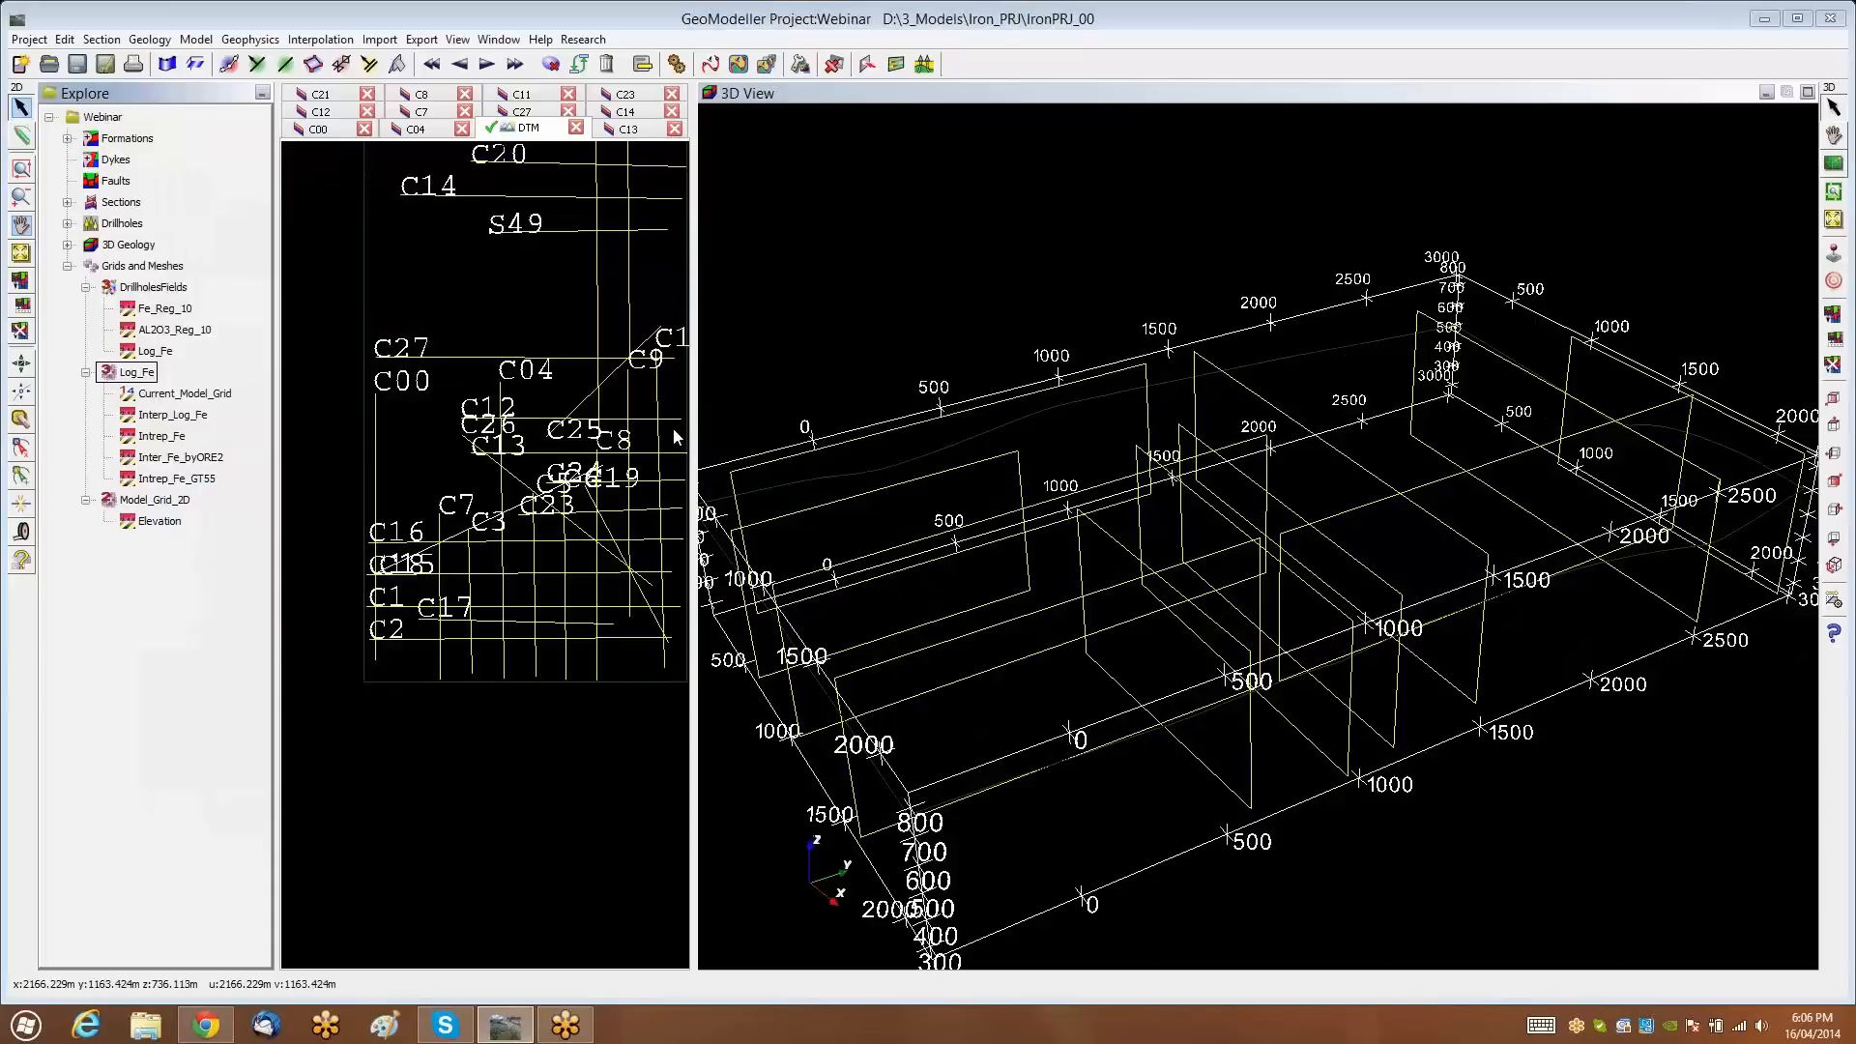
Display the Intrep_Fe_GT55 field as a grid in the 3D view and inspect it from above
click(202, 481)
right_click(203, 486)
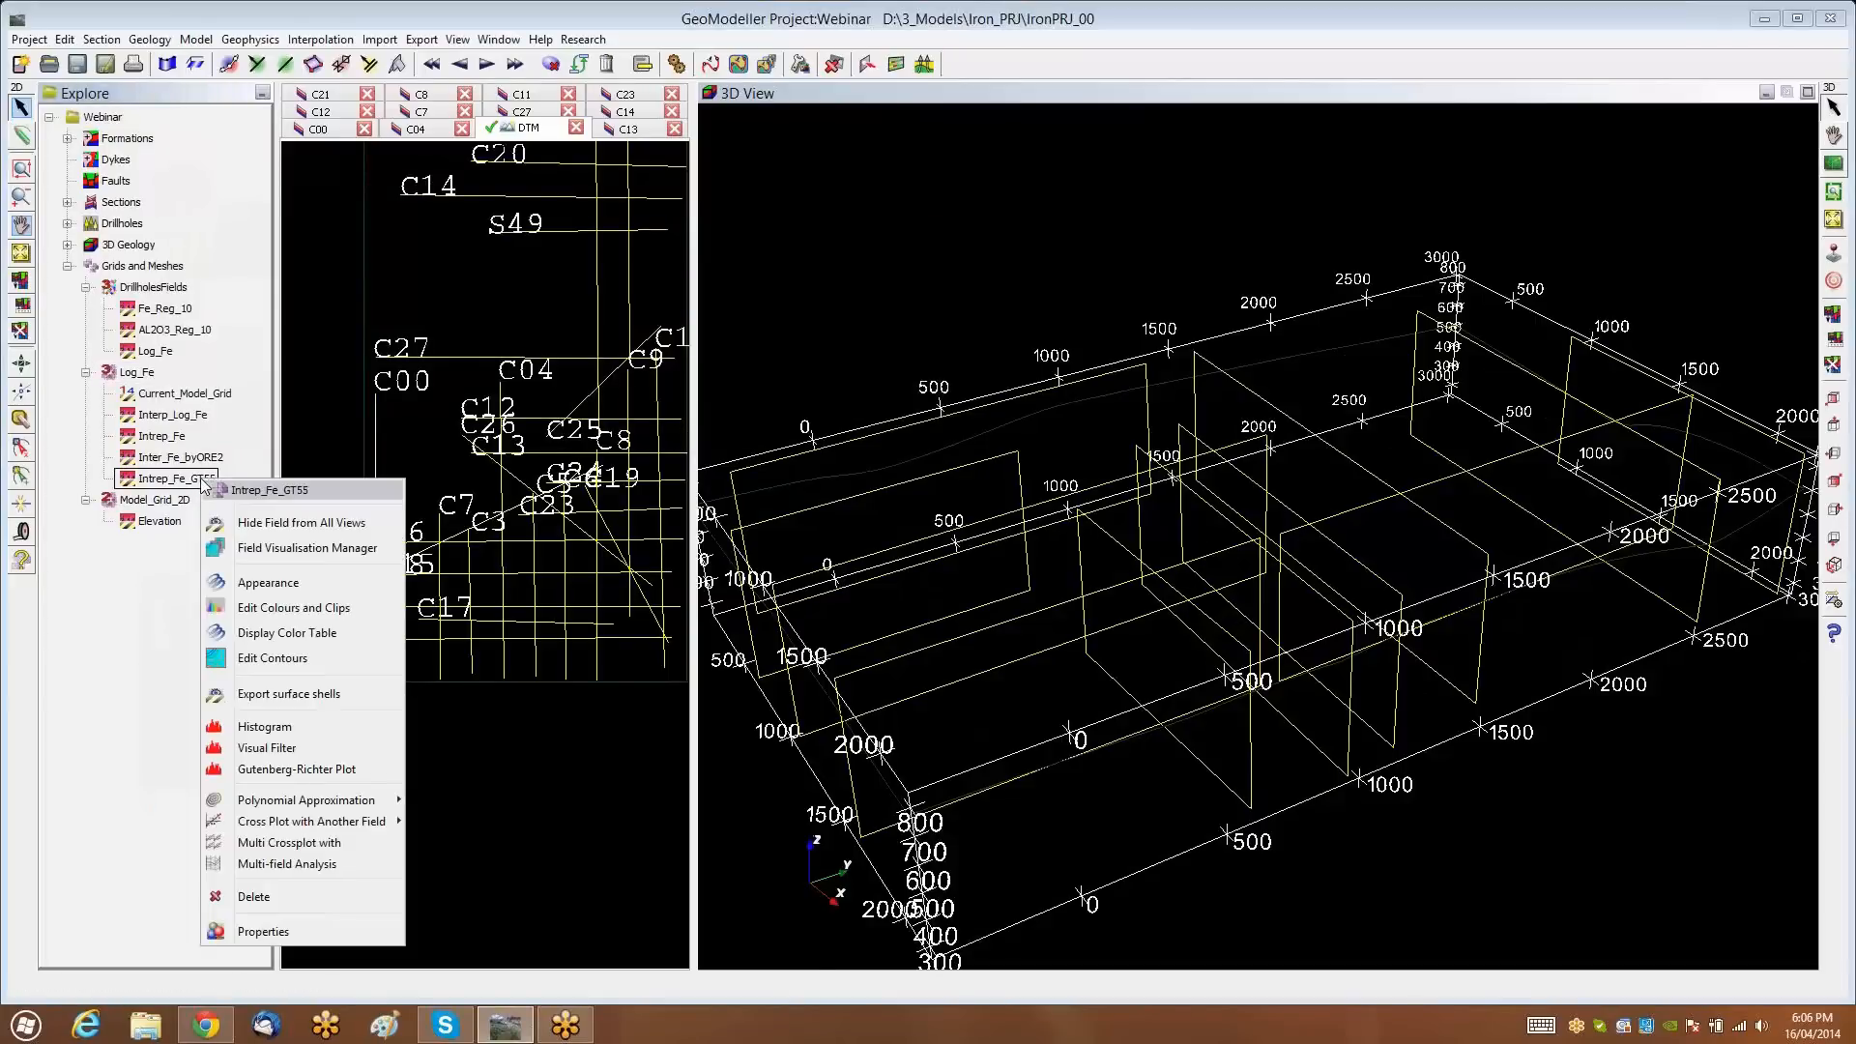
click(309, 547)
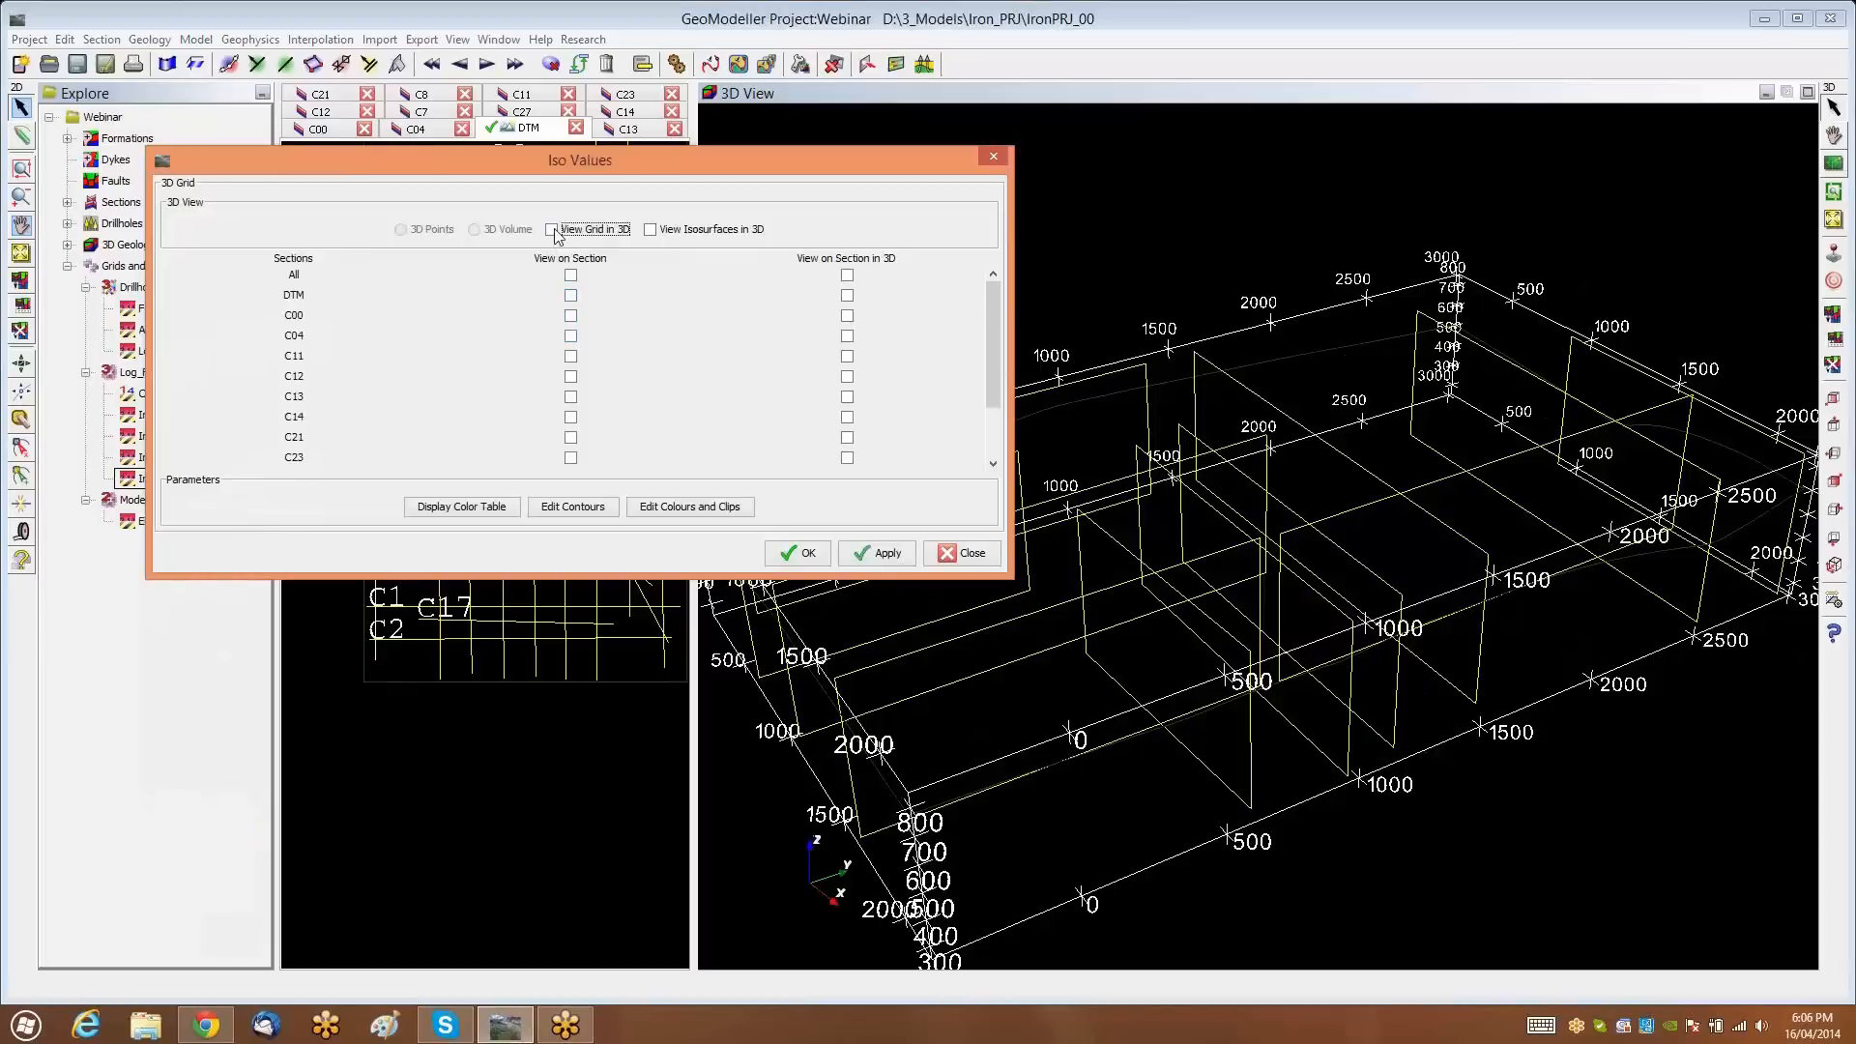
click(552, 229)
click(803, 554)
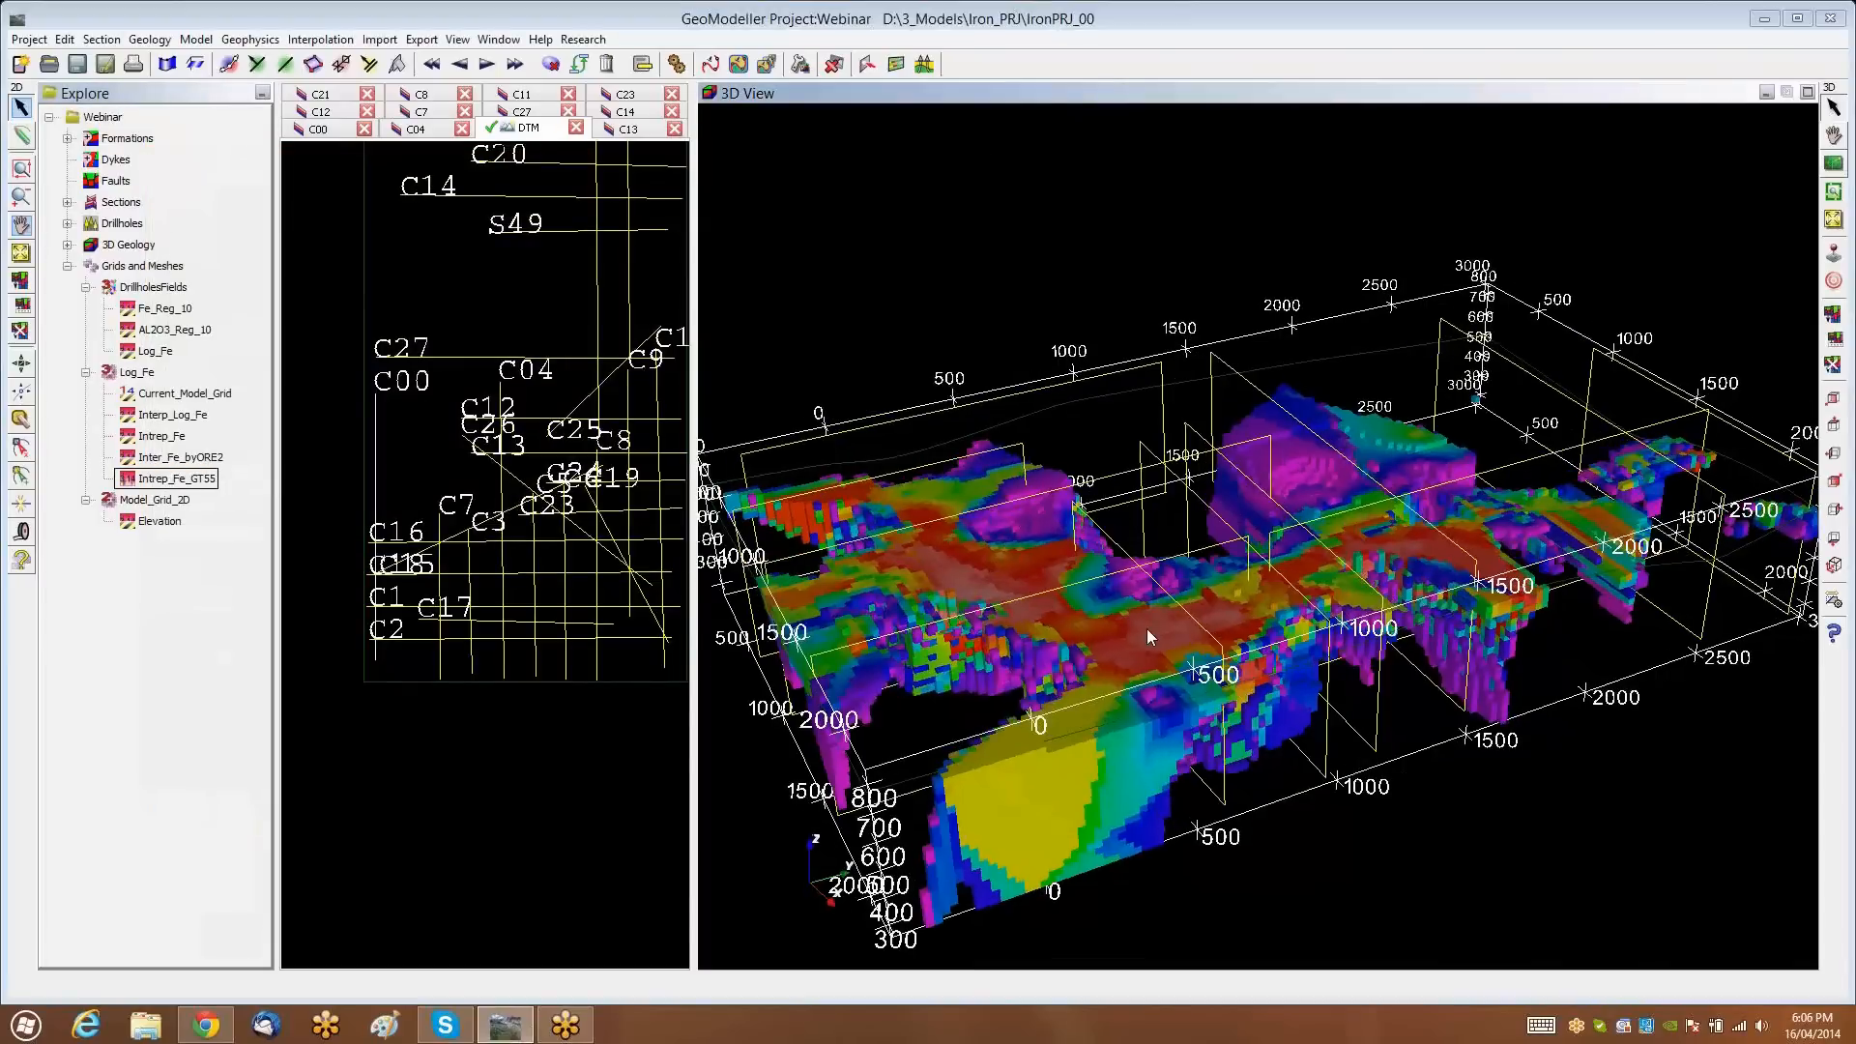
drag(1146, 628, 1147, 875)
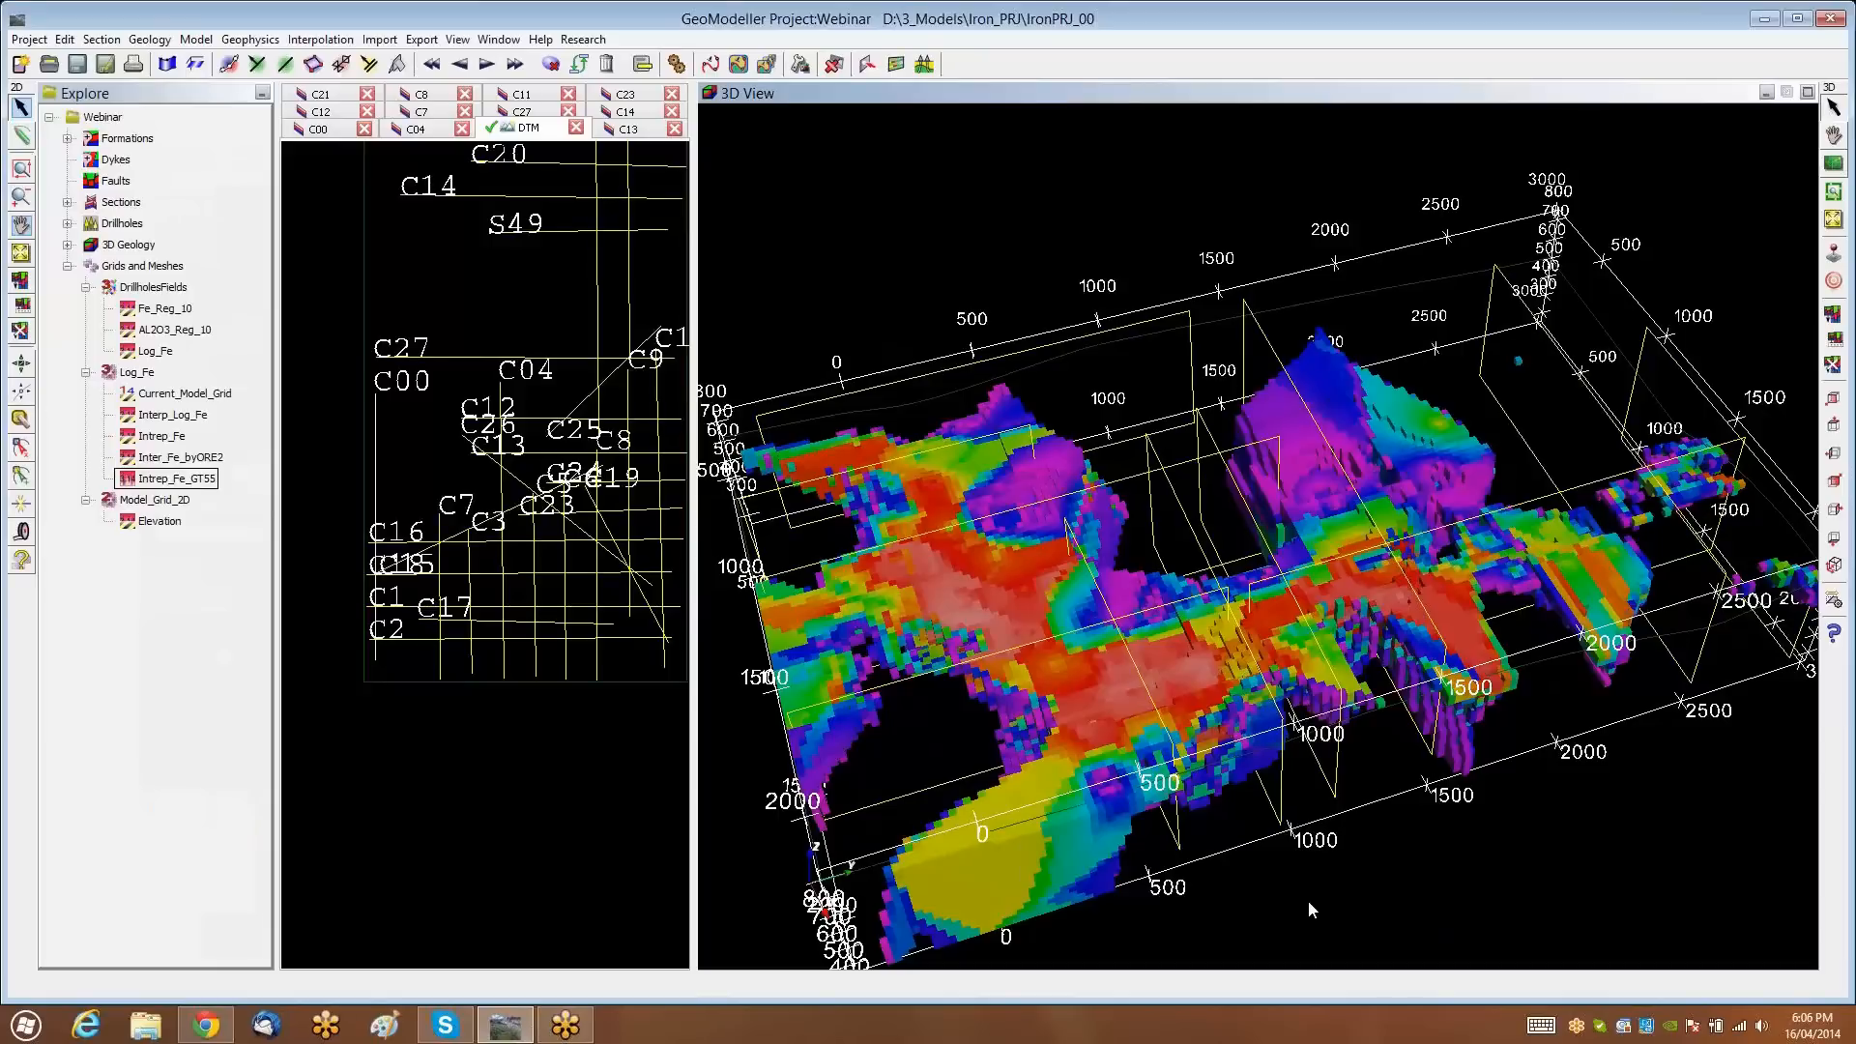
Review the colour curve, histogram and clip limits of Intrep_Fe_GT55 and apply the Data Limits settings
right_click(205, 485)
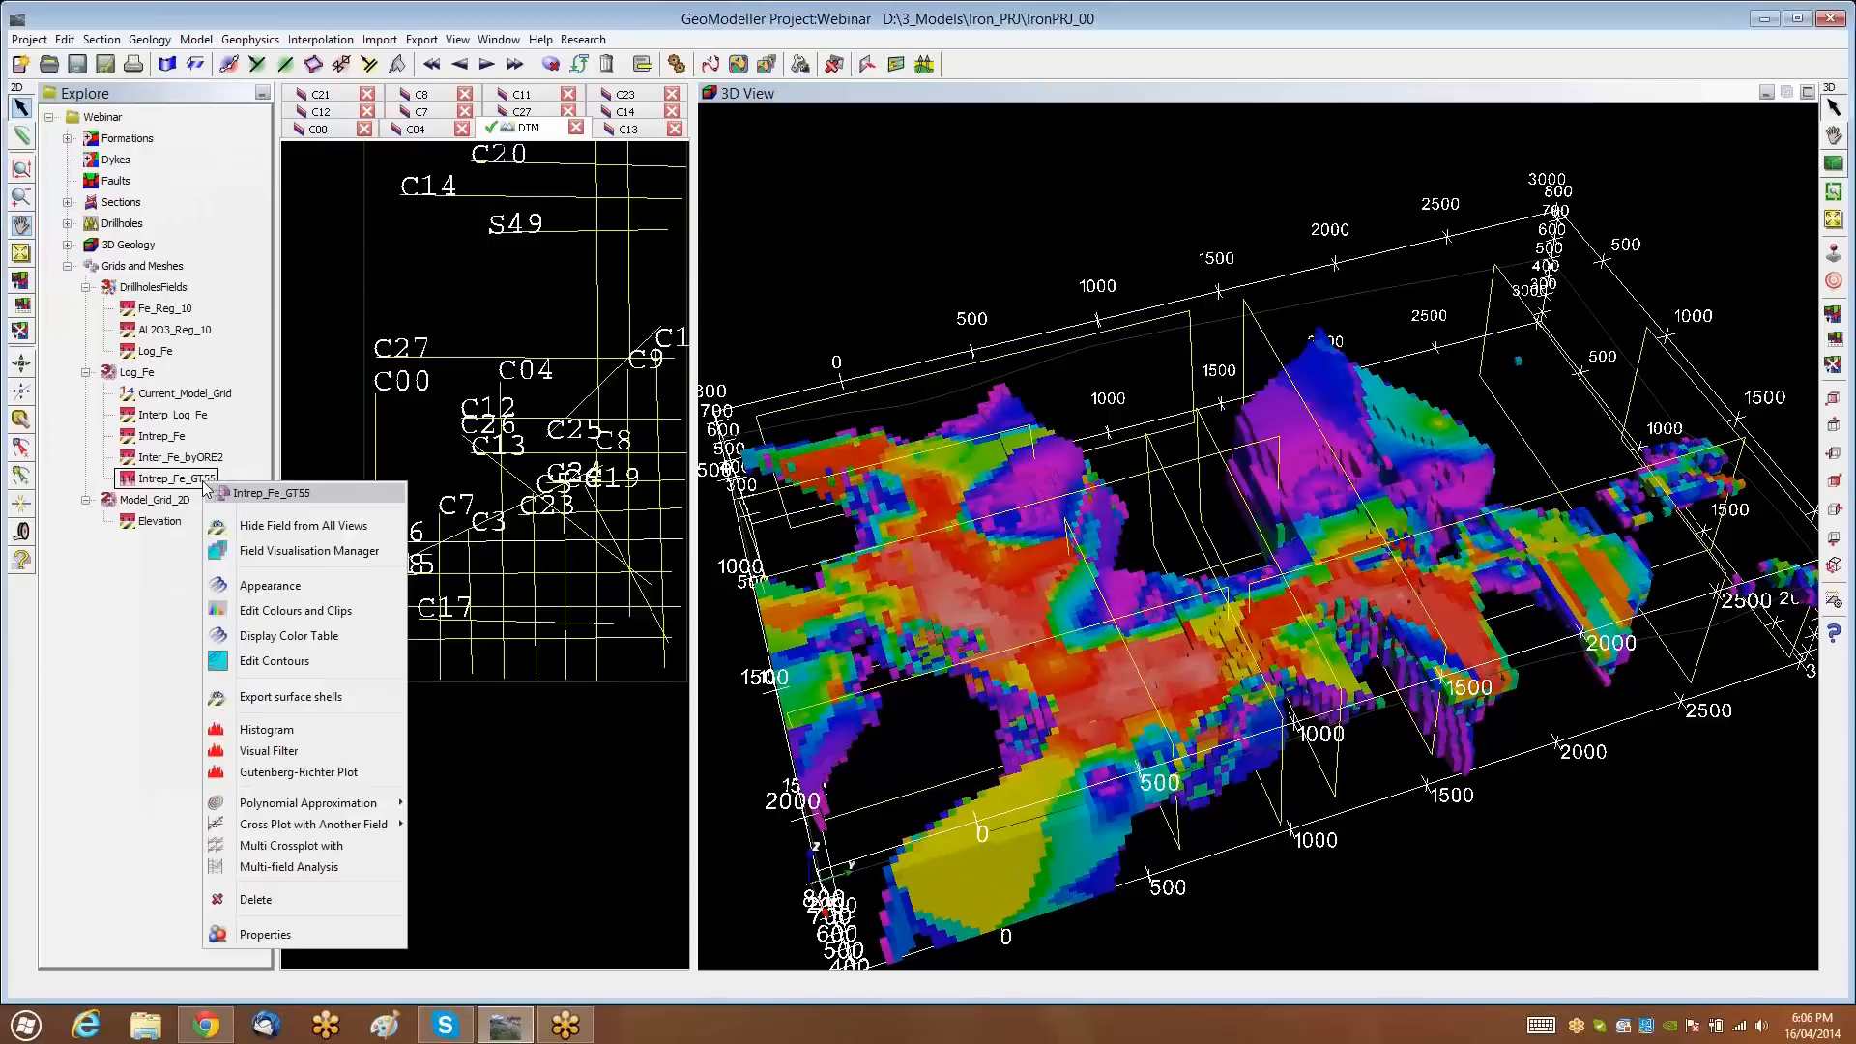
click(295, 611)
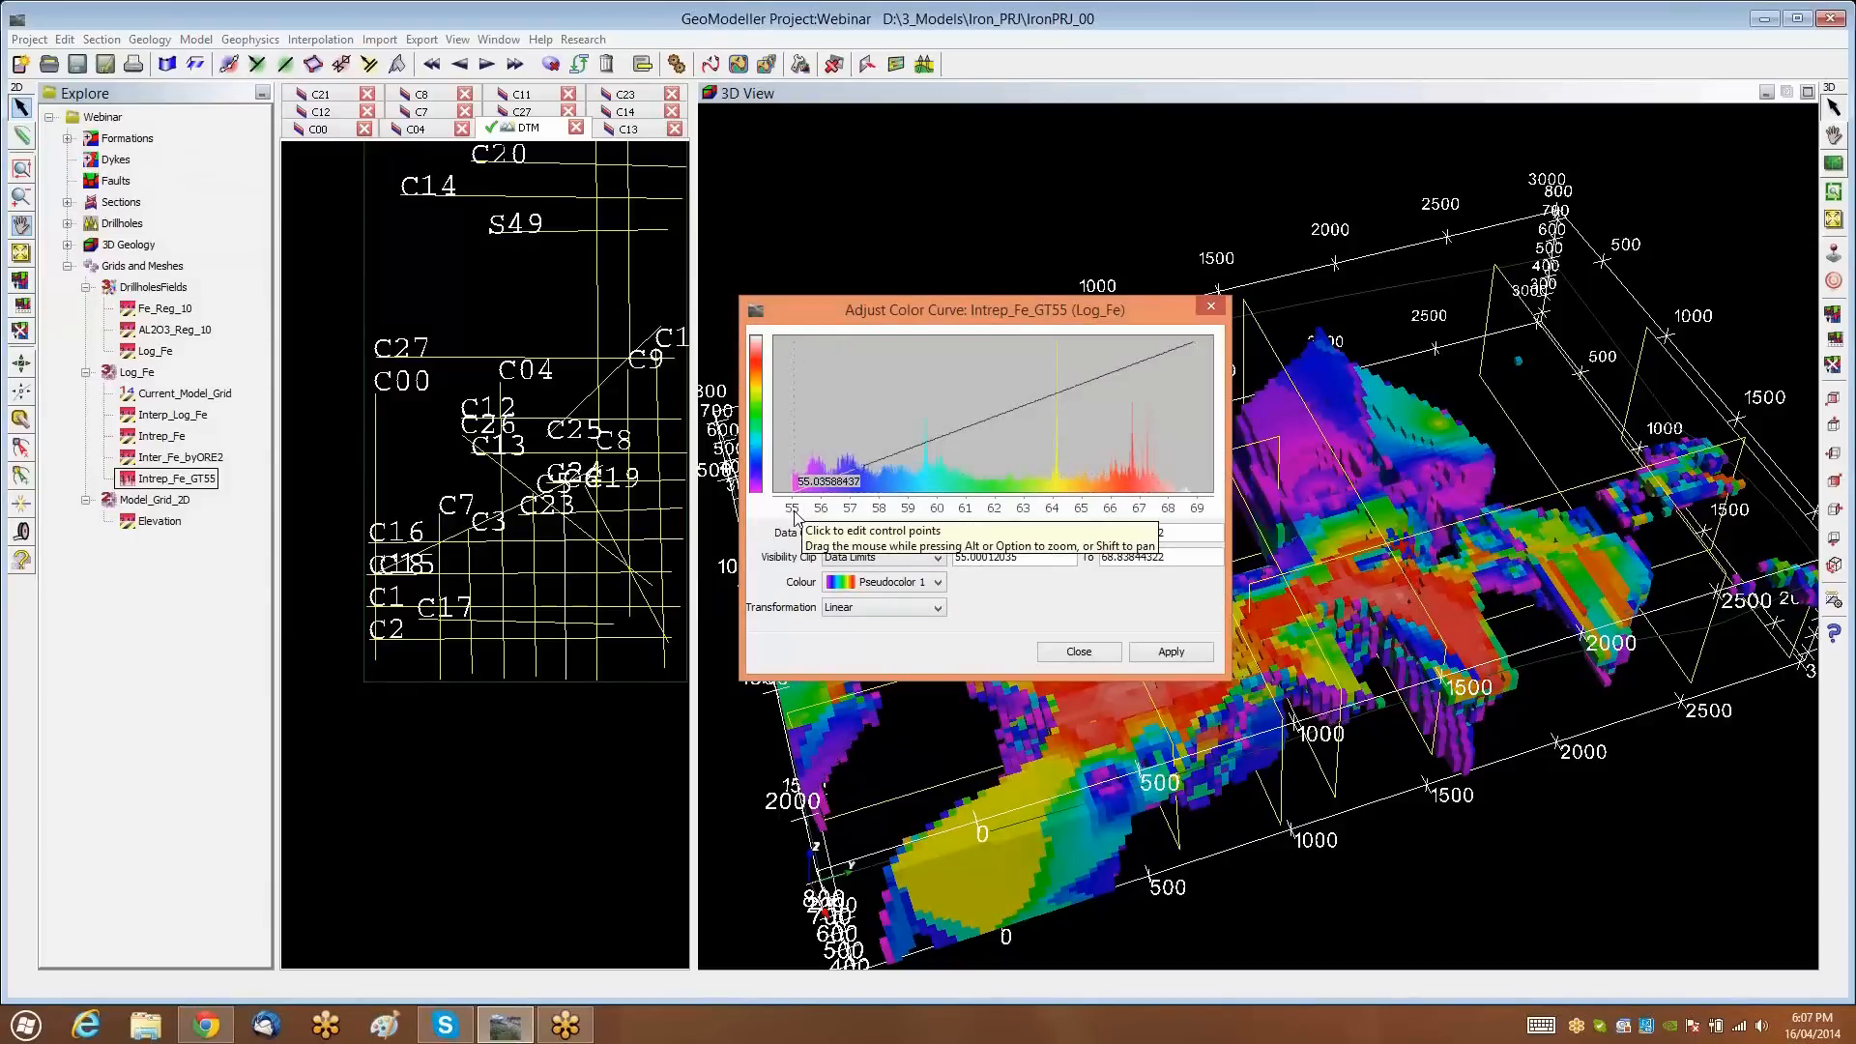
click(1192, 657)
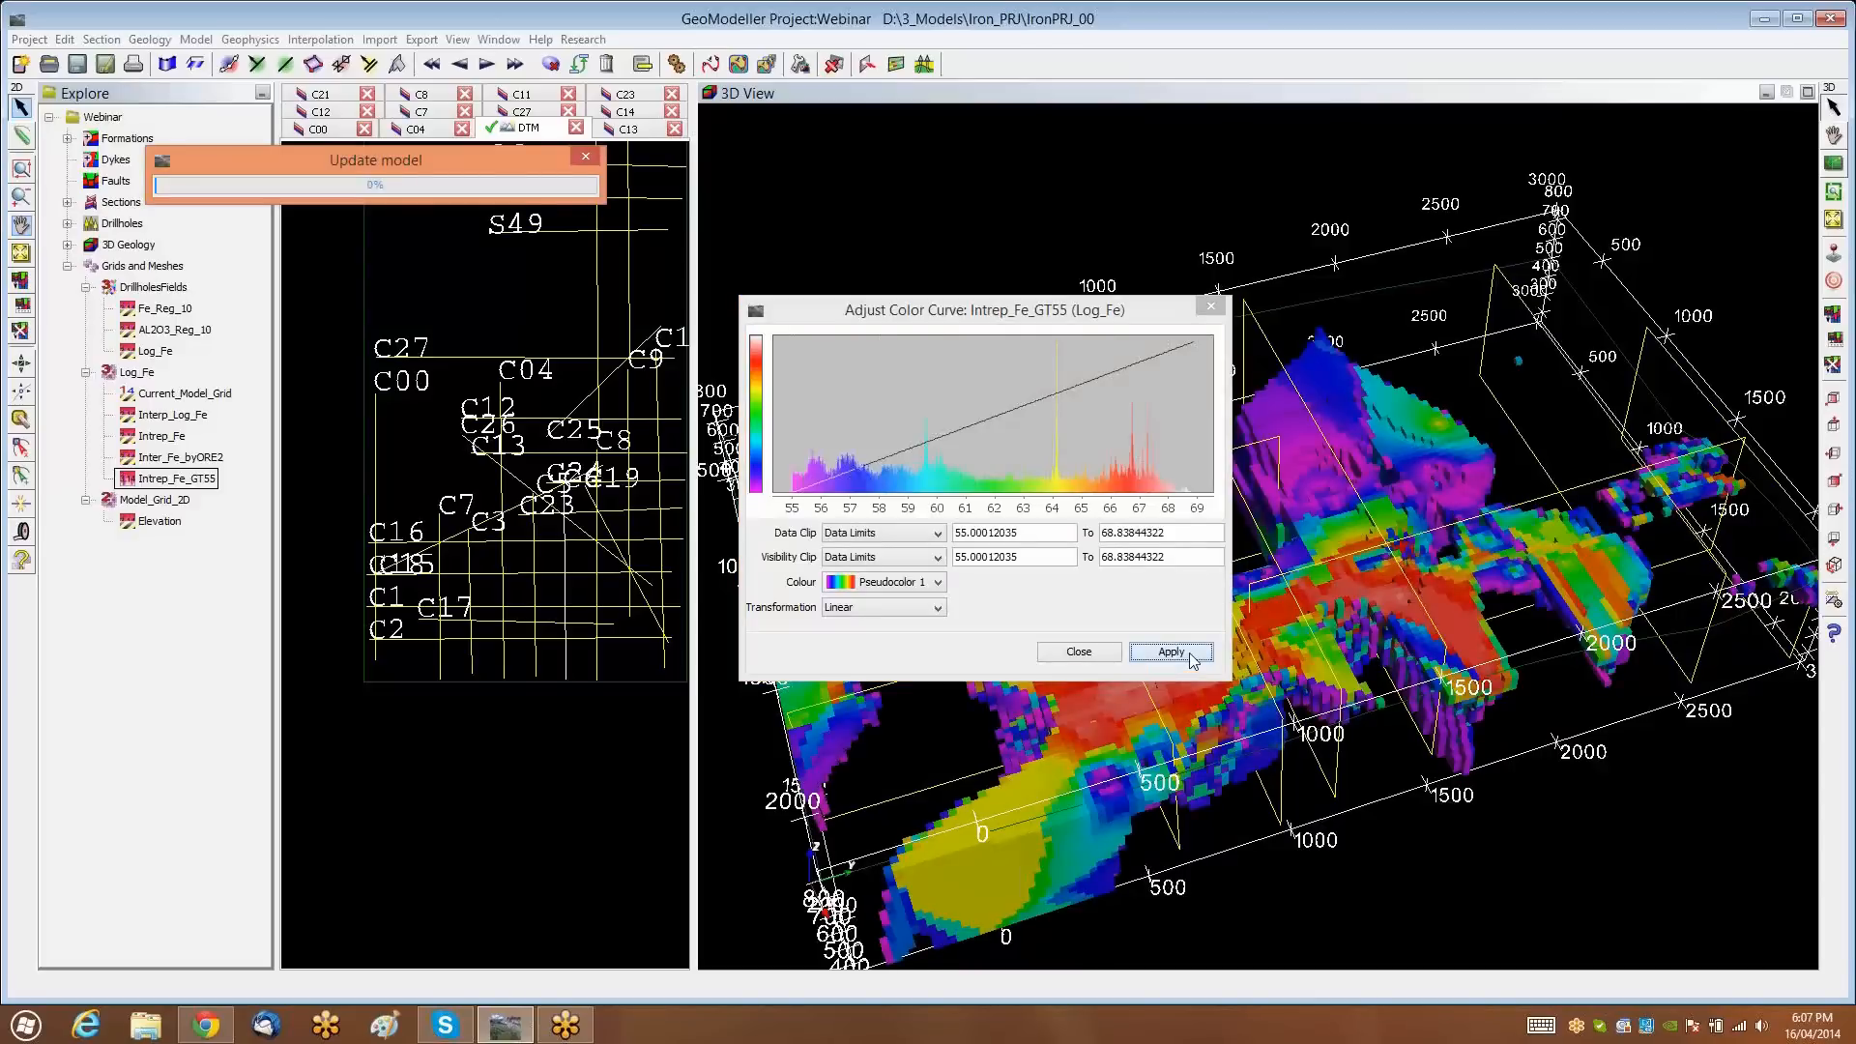
click(1216, 307)
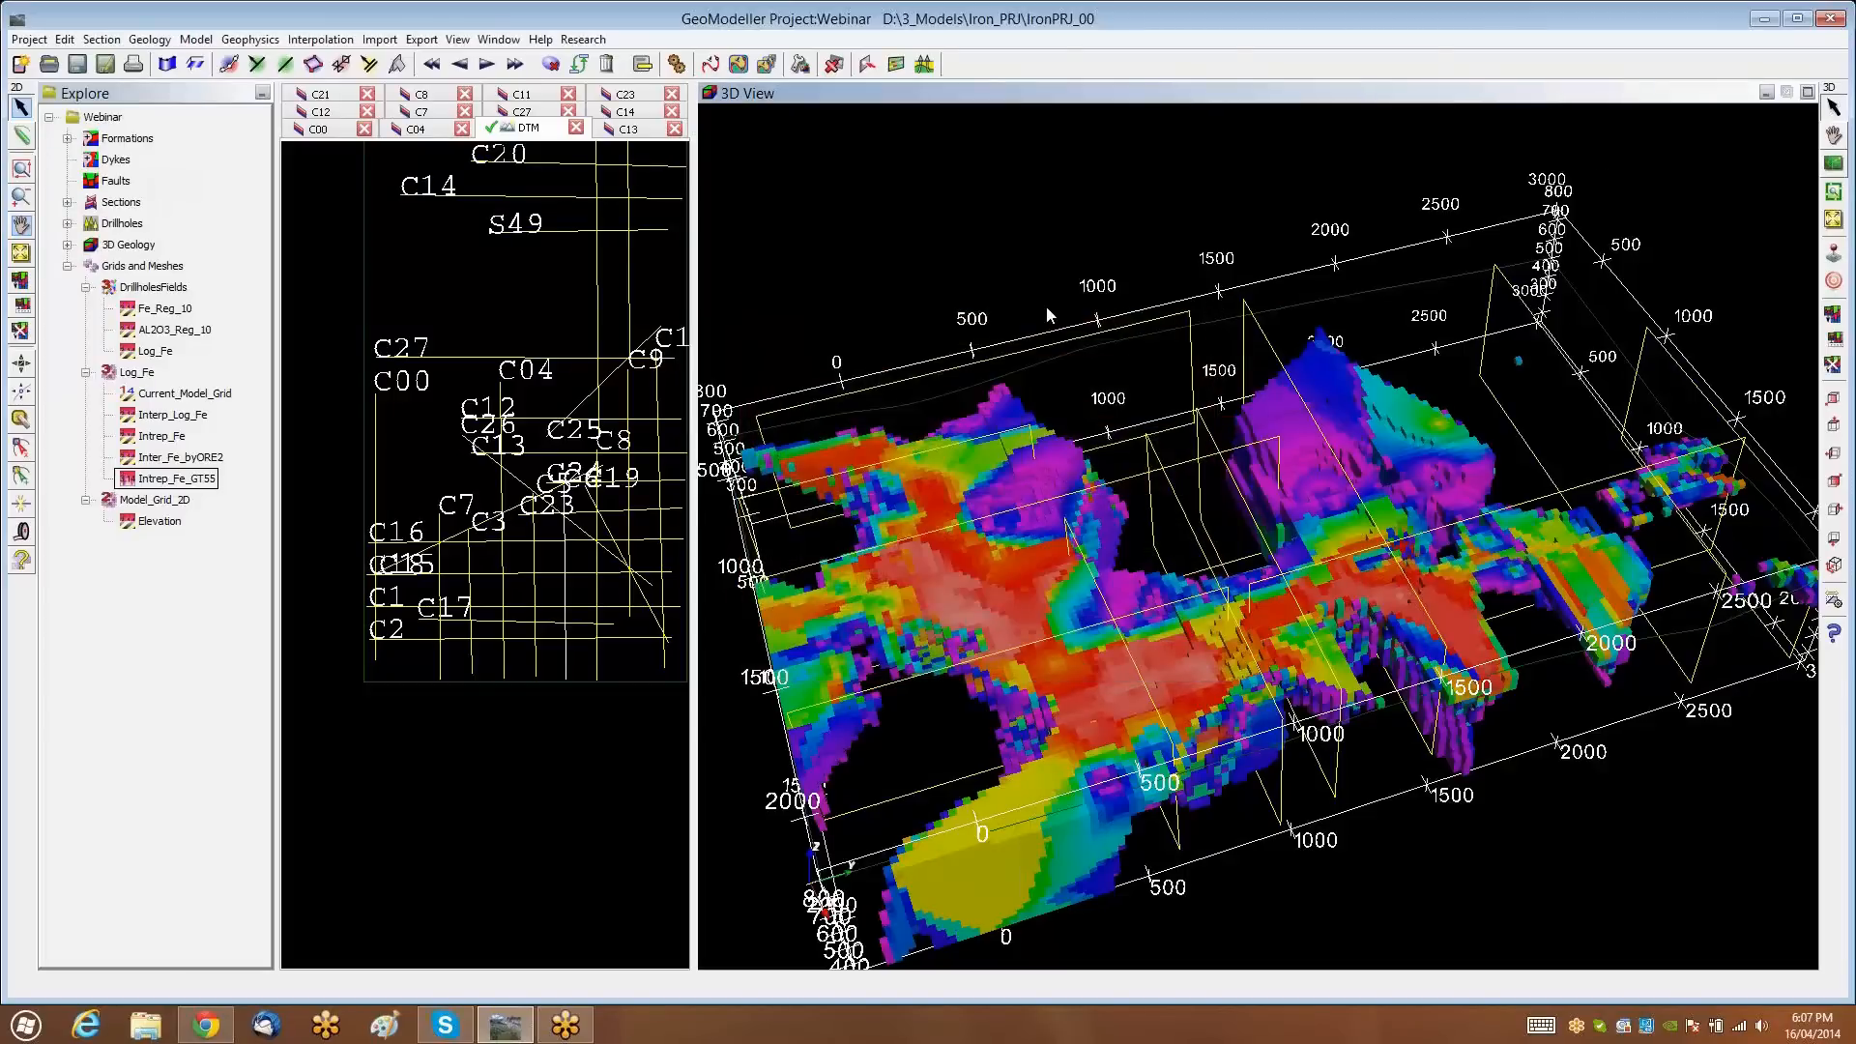
Examine the histogram and statistics of the Intrep_Fe_GT55 field, and inspect its grid from the side and above in the 3D view
right_click(197, 482)
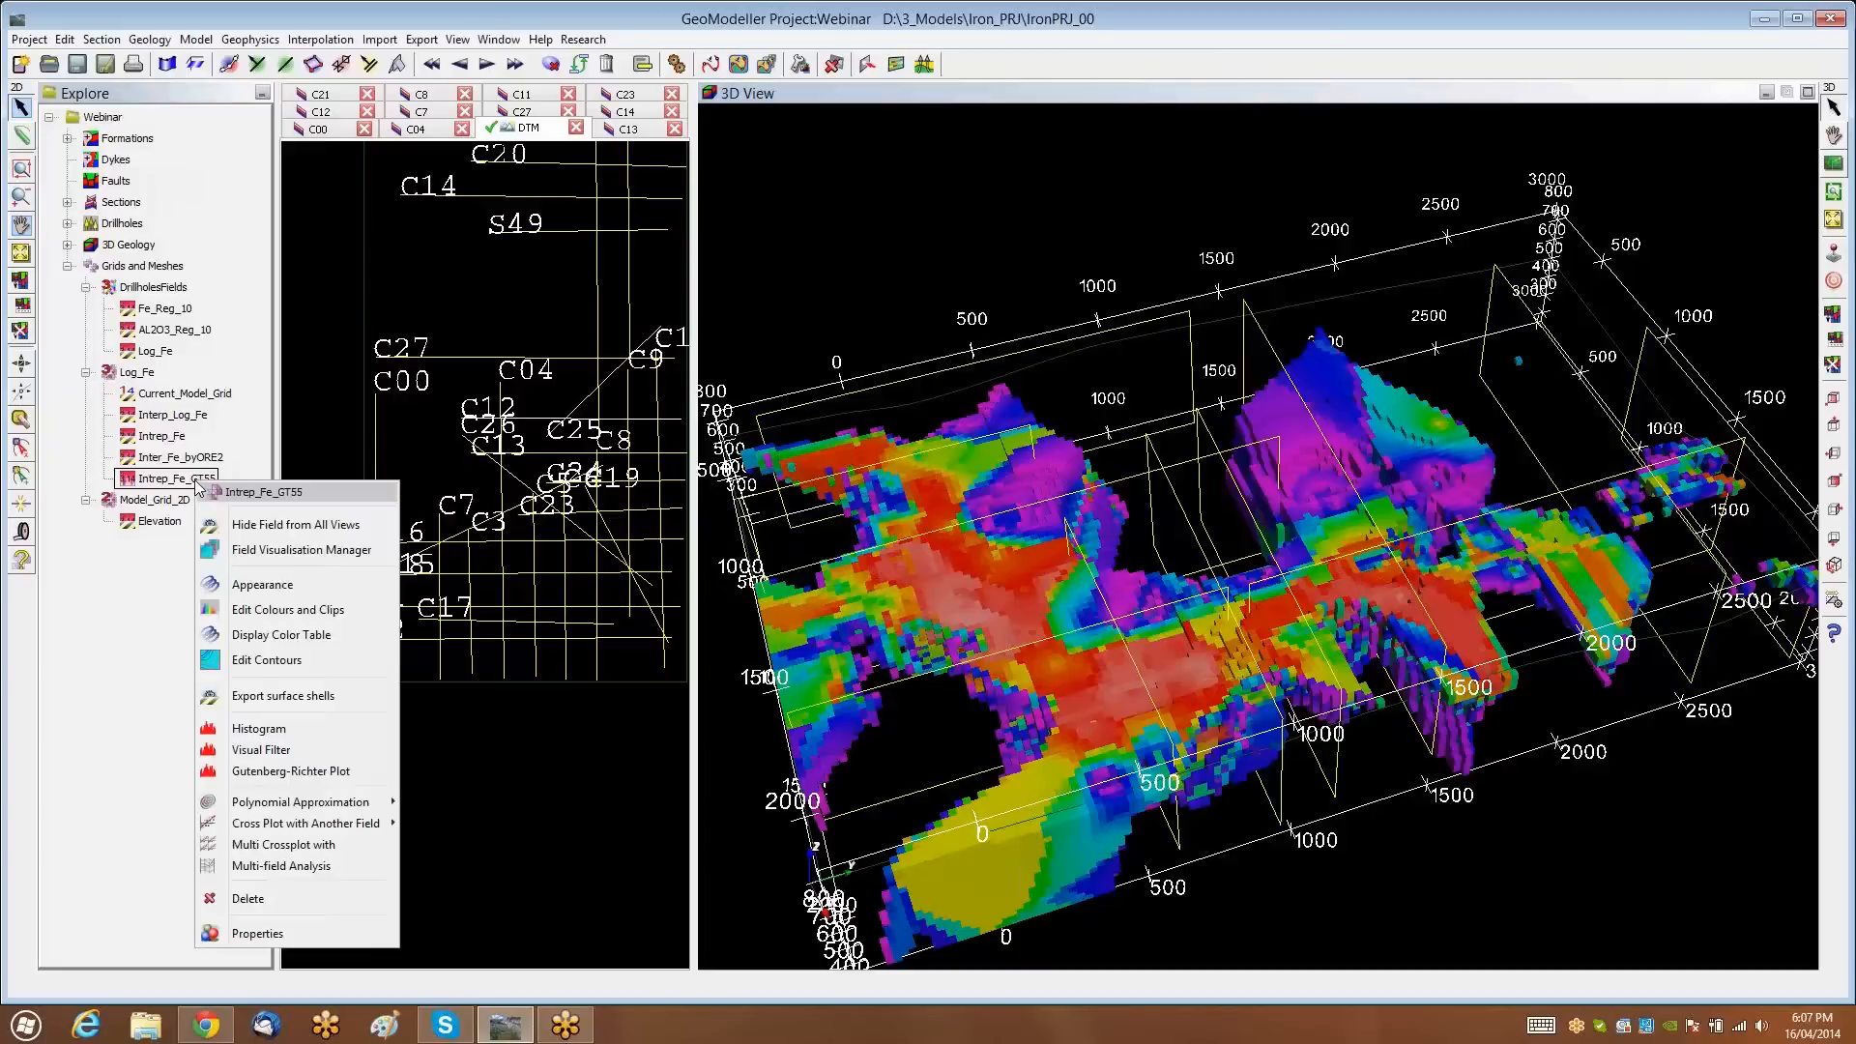
click(269, 729)
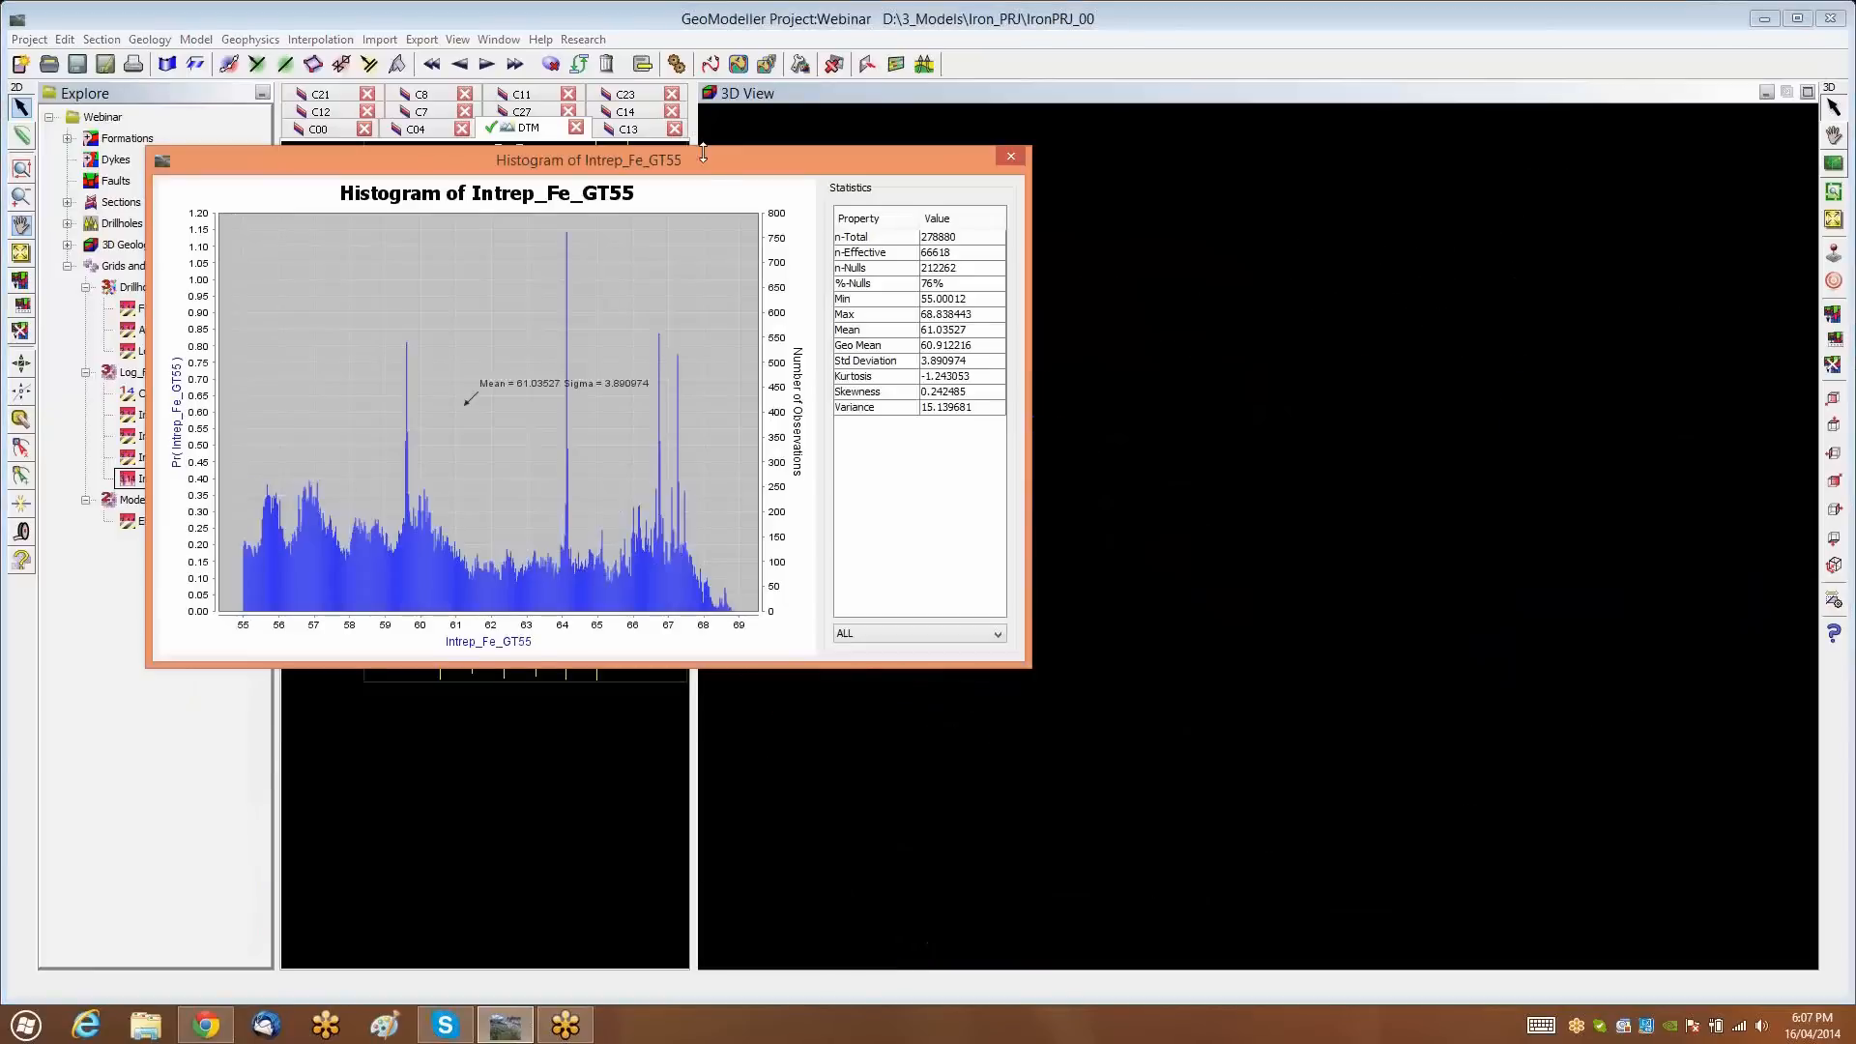
drag(708, 159, 898, 146)
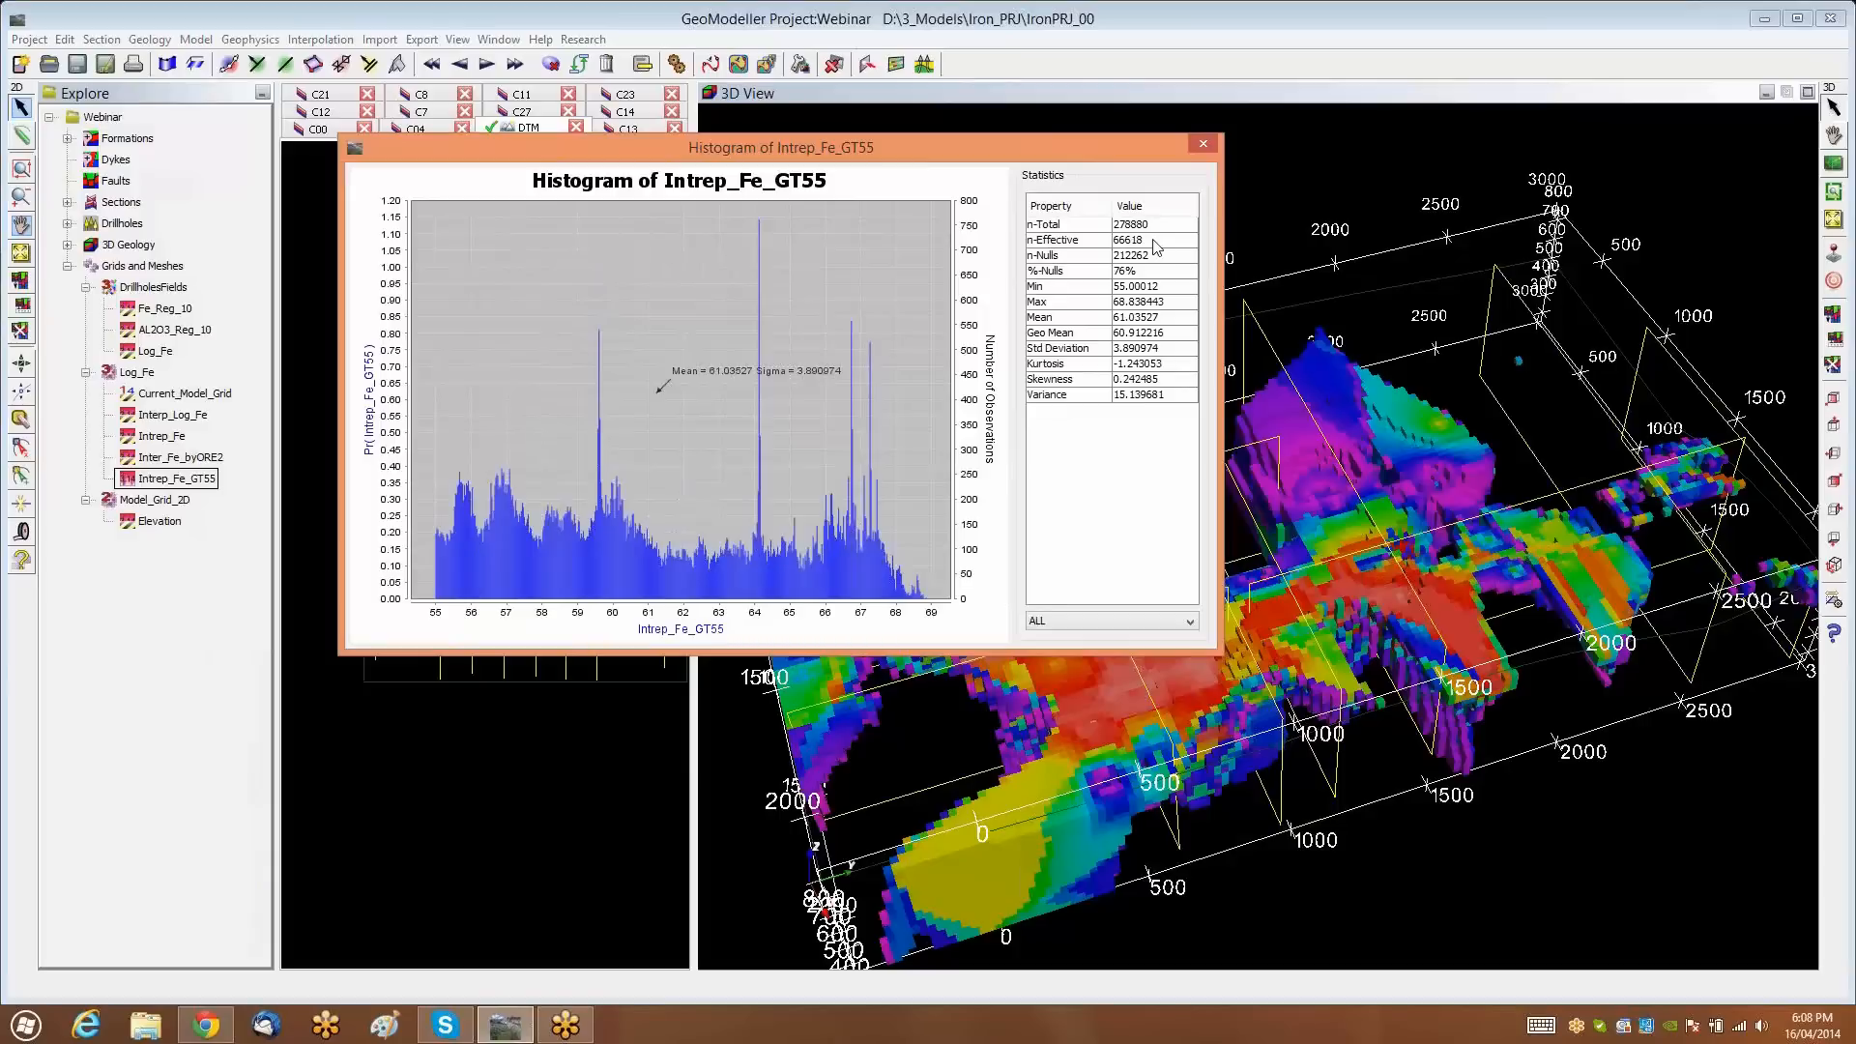
click(1204, 145)
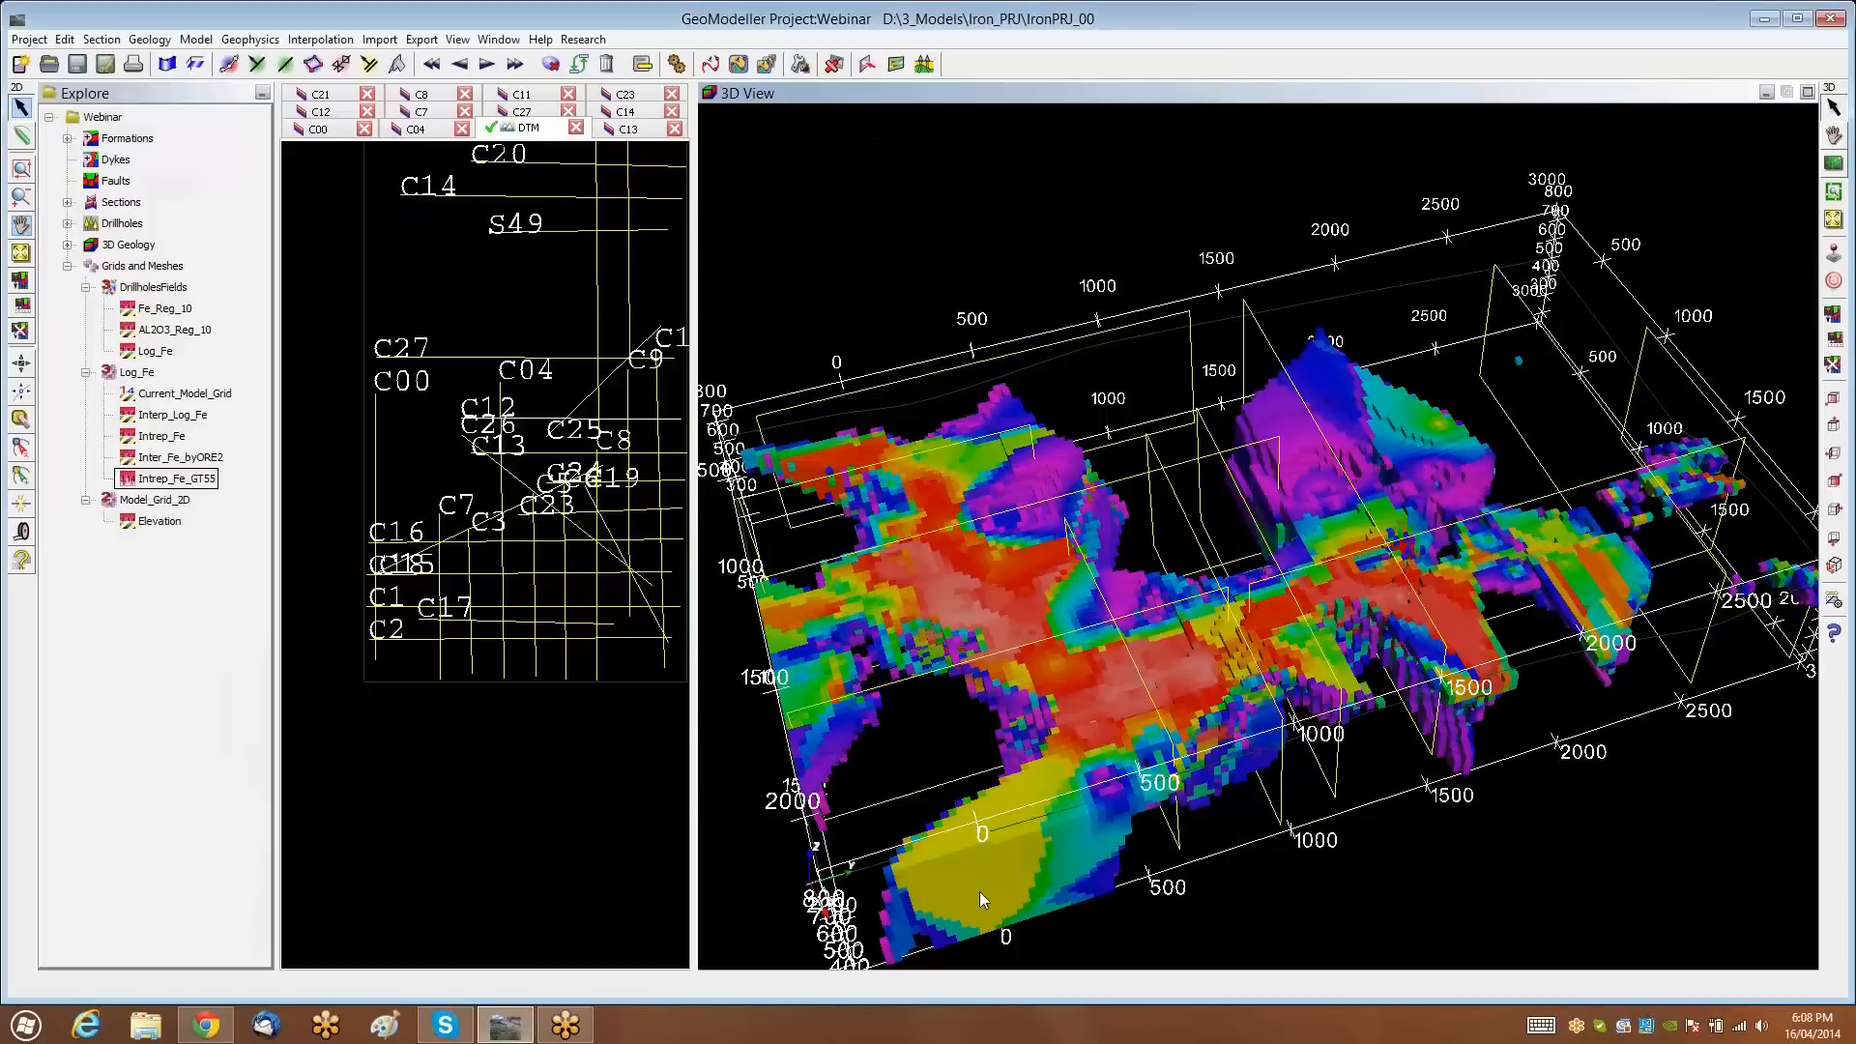
drag(1052, 813, 1117, 622)
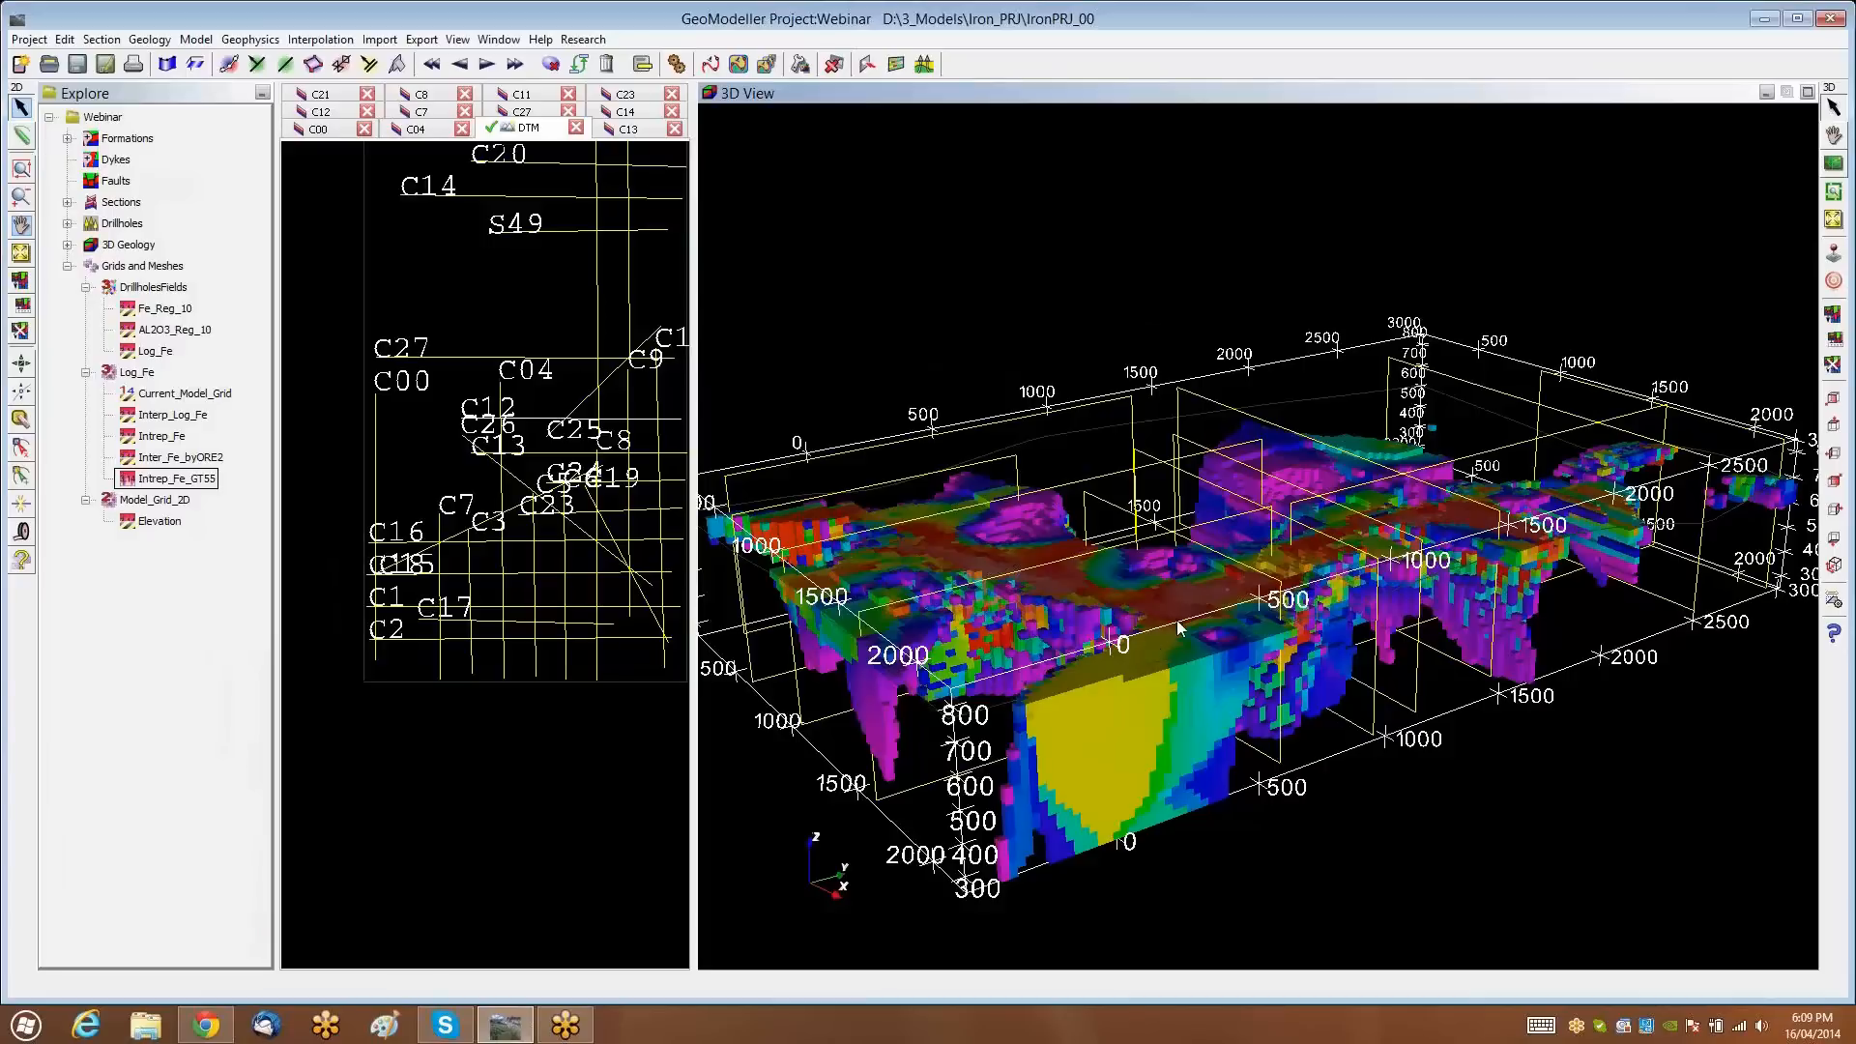
drag(1180, 626, 1138, 760)
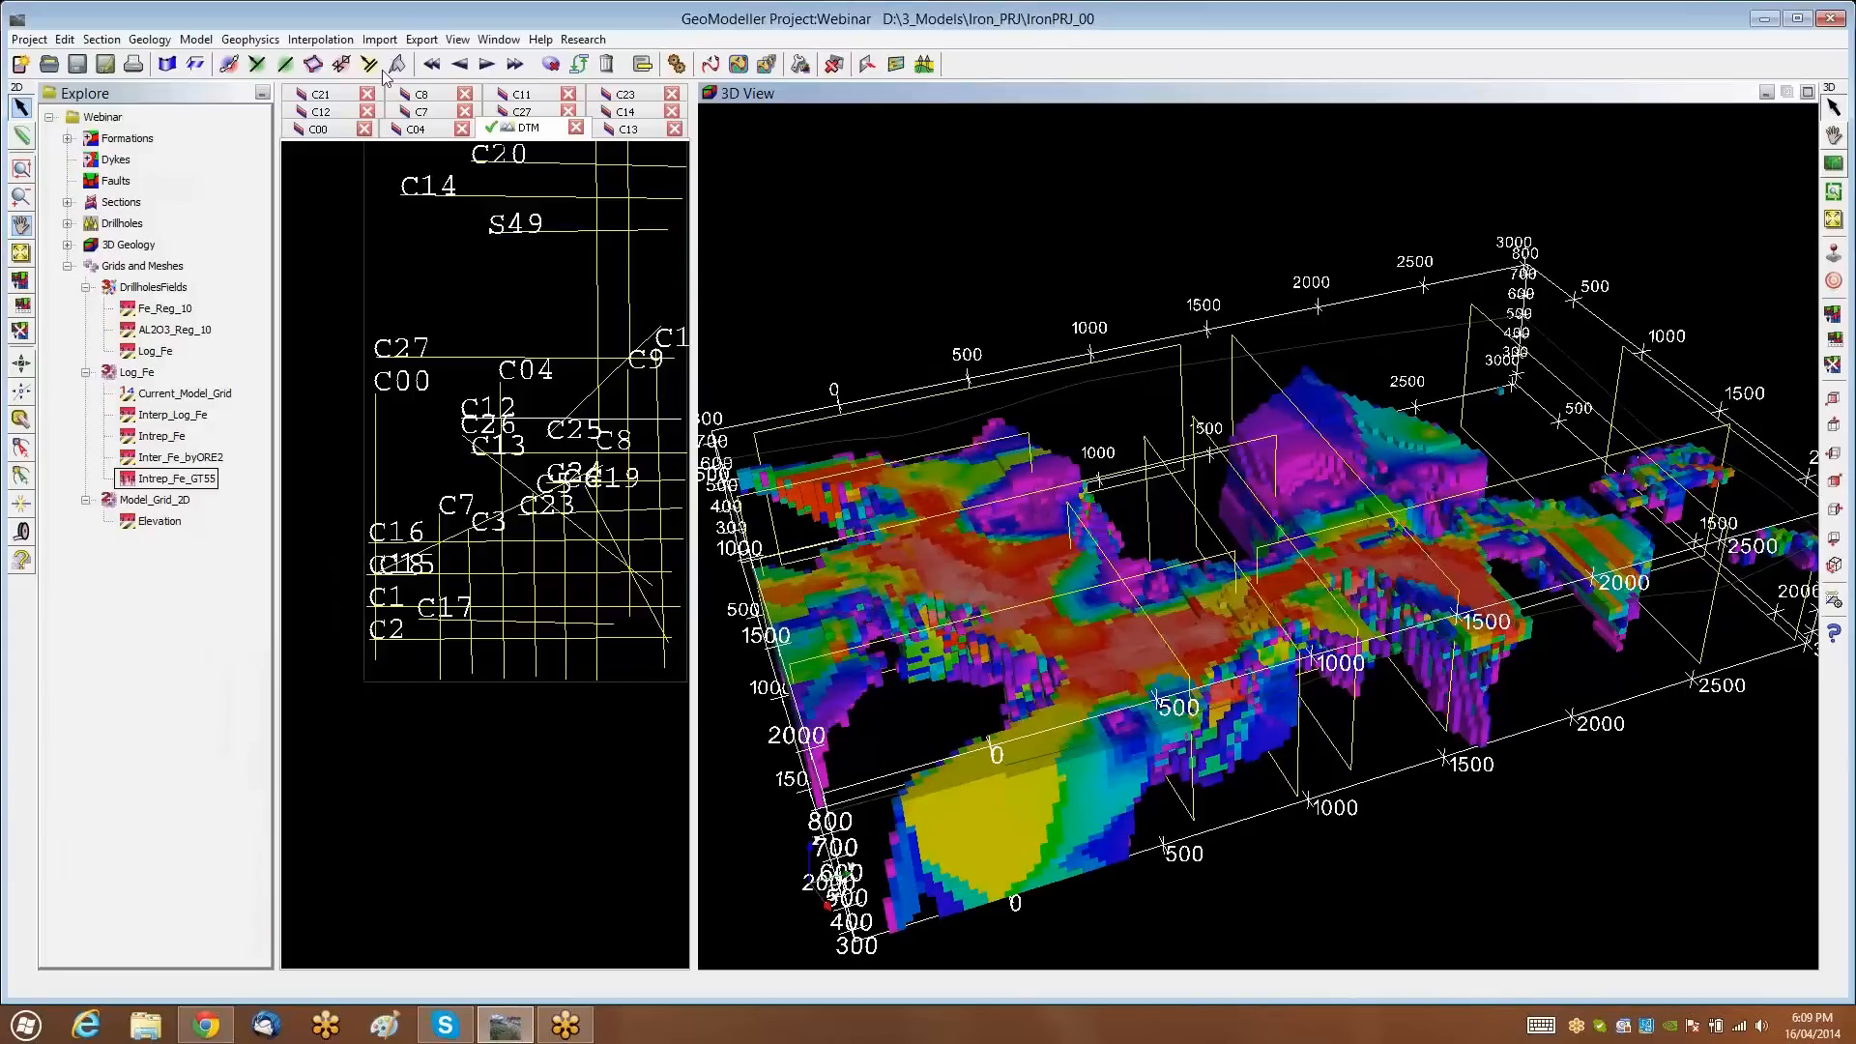
click(329, 40)
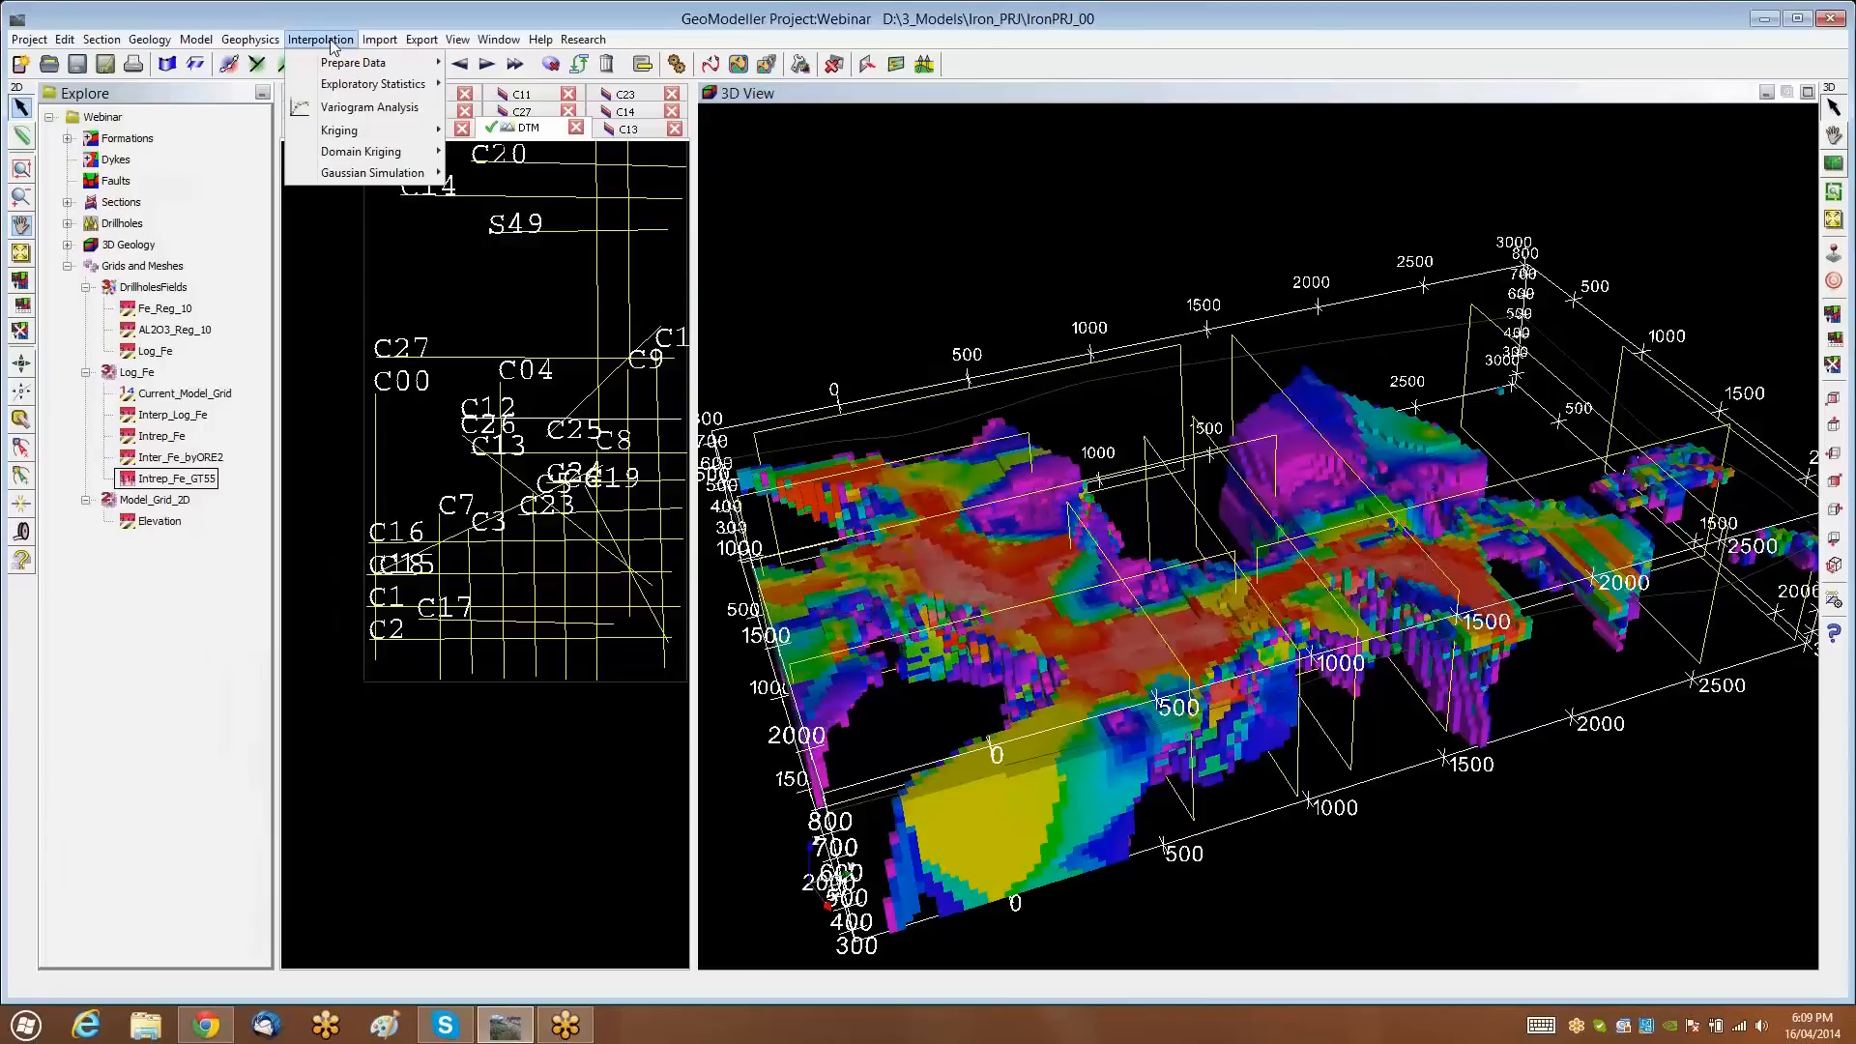
mouse_move(344, 137)
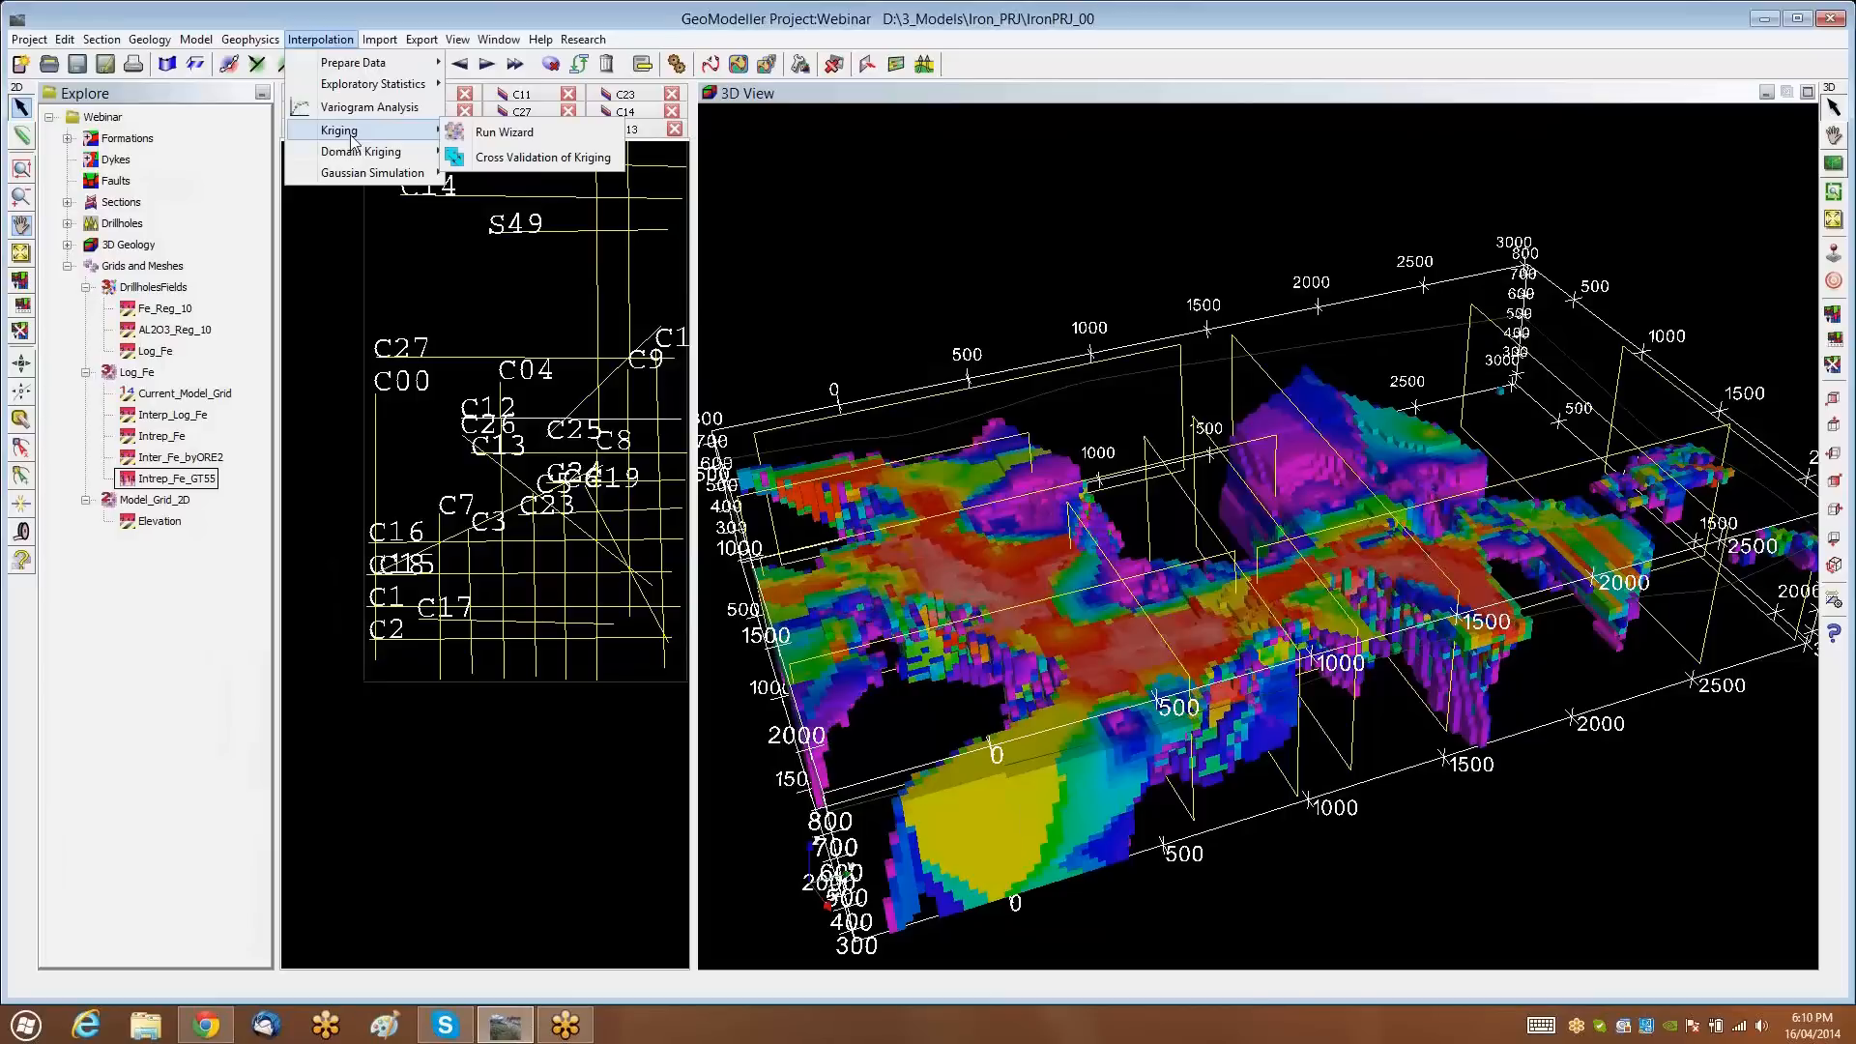
click(339, 34)
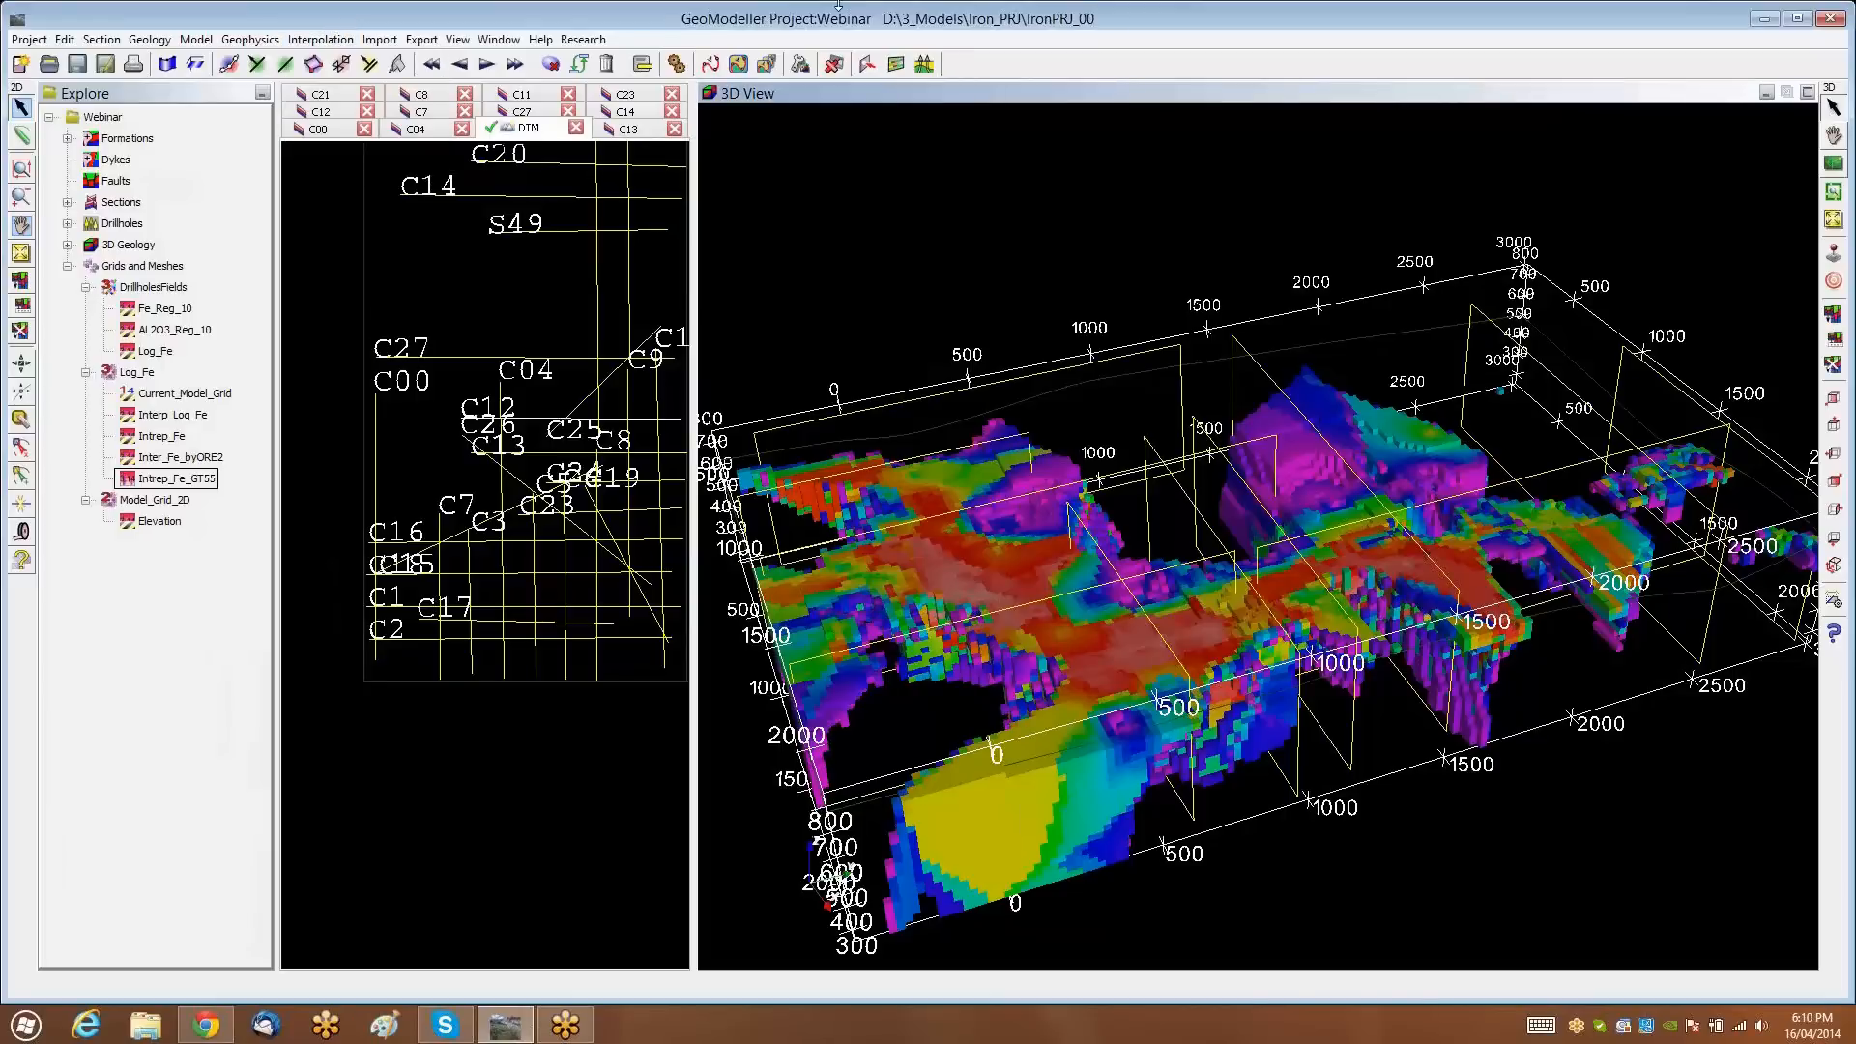
click(1766, 19)
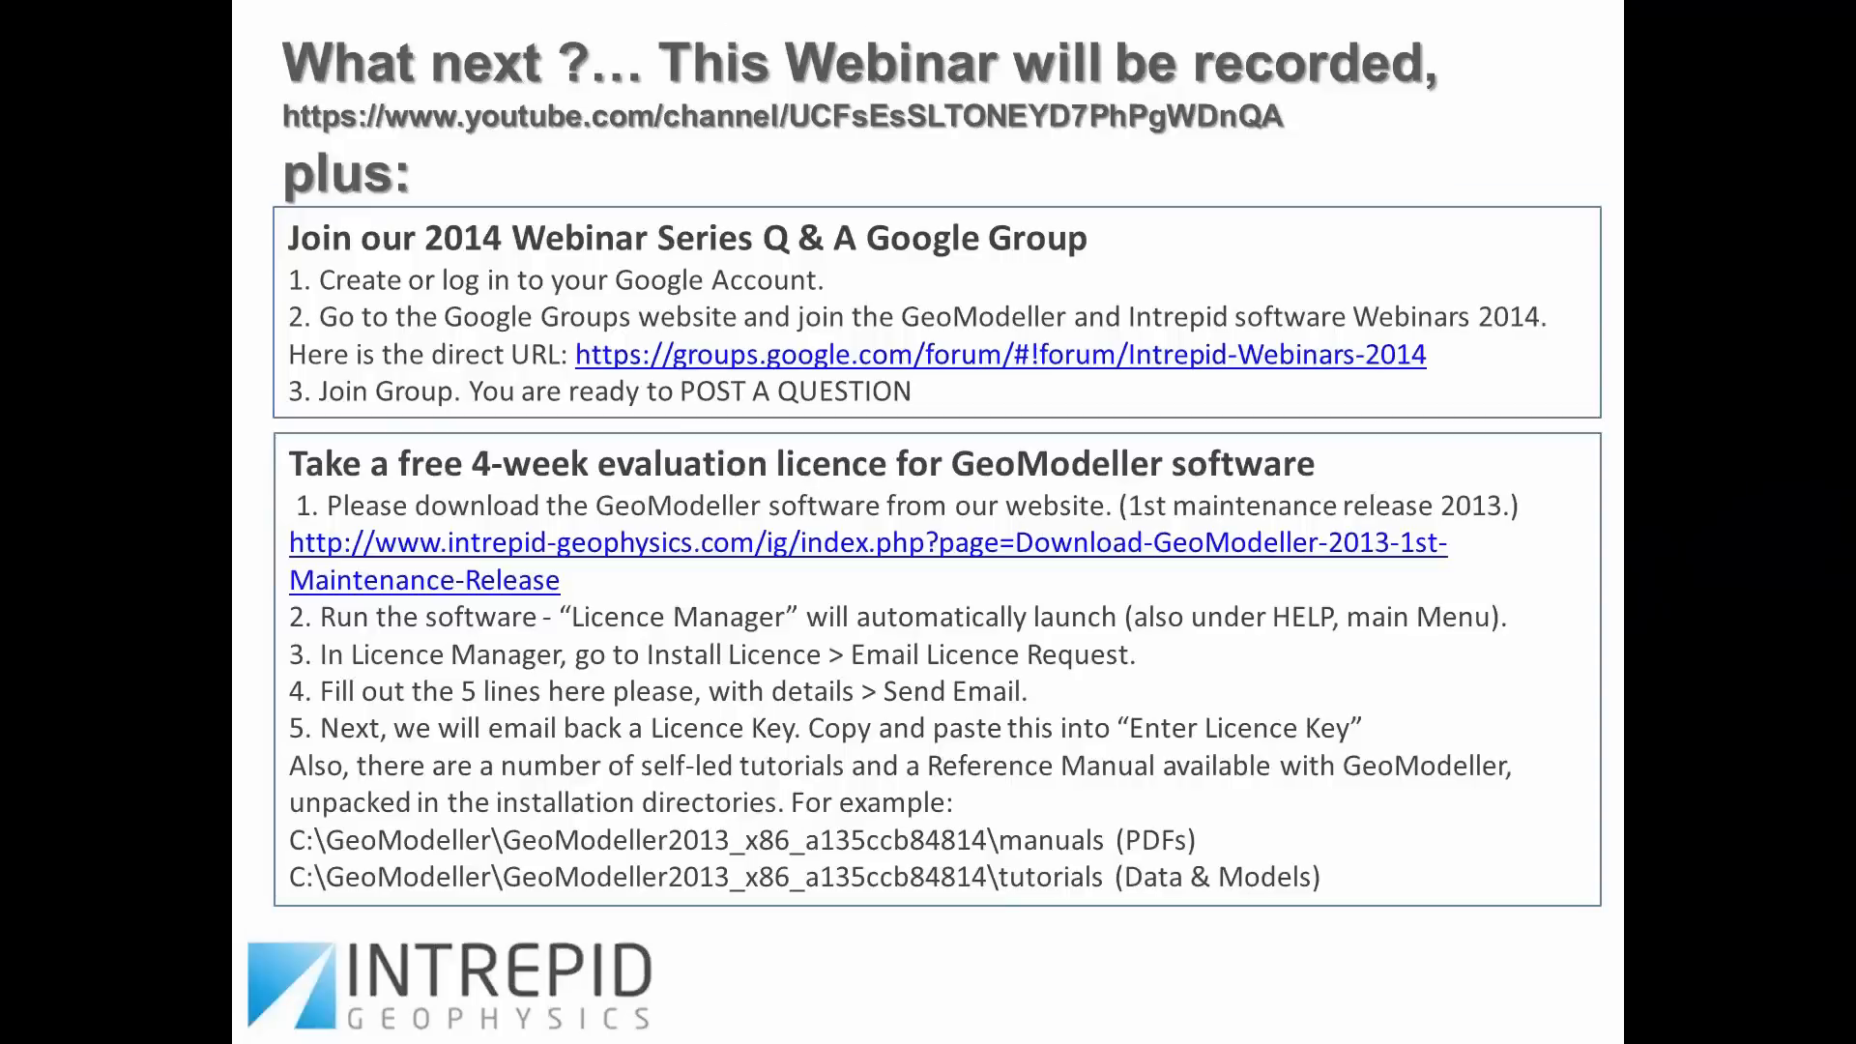